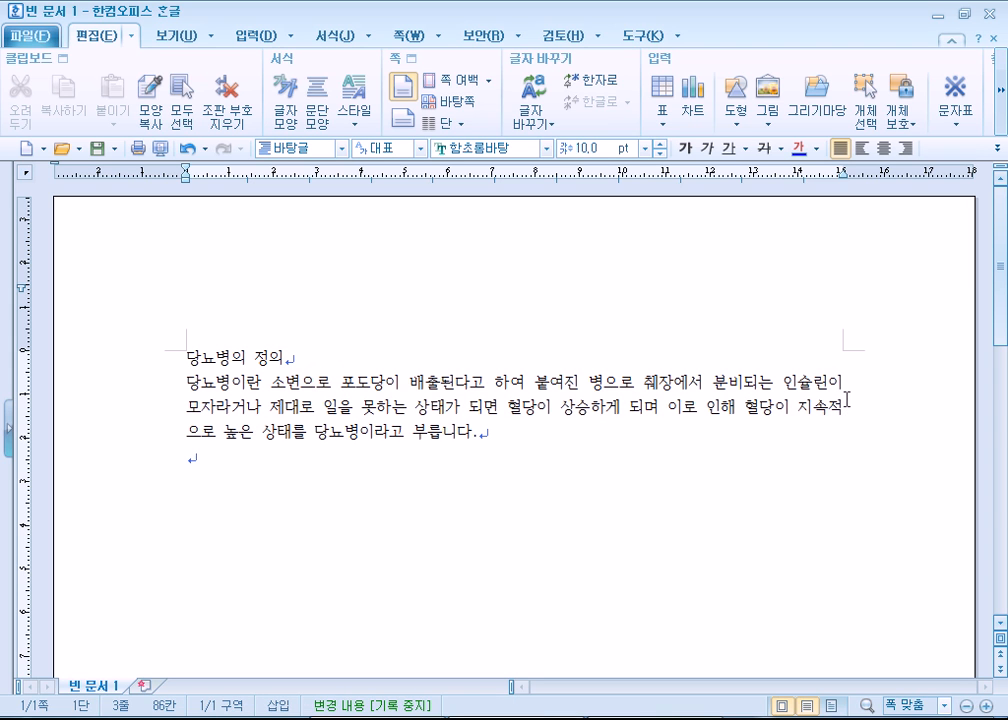
Undo the stray paragraph break after 지속적 and return to the heading
key("Return")
left_click(851, 415)
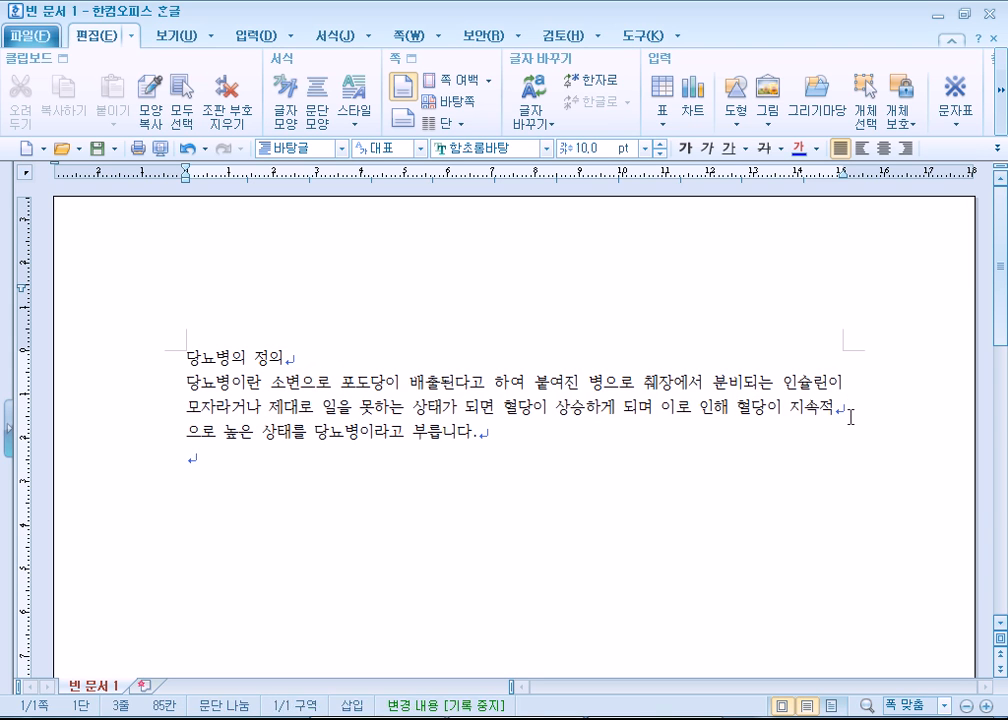
key("Delete")
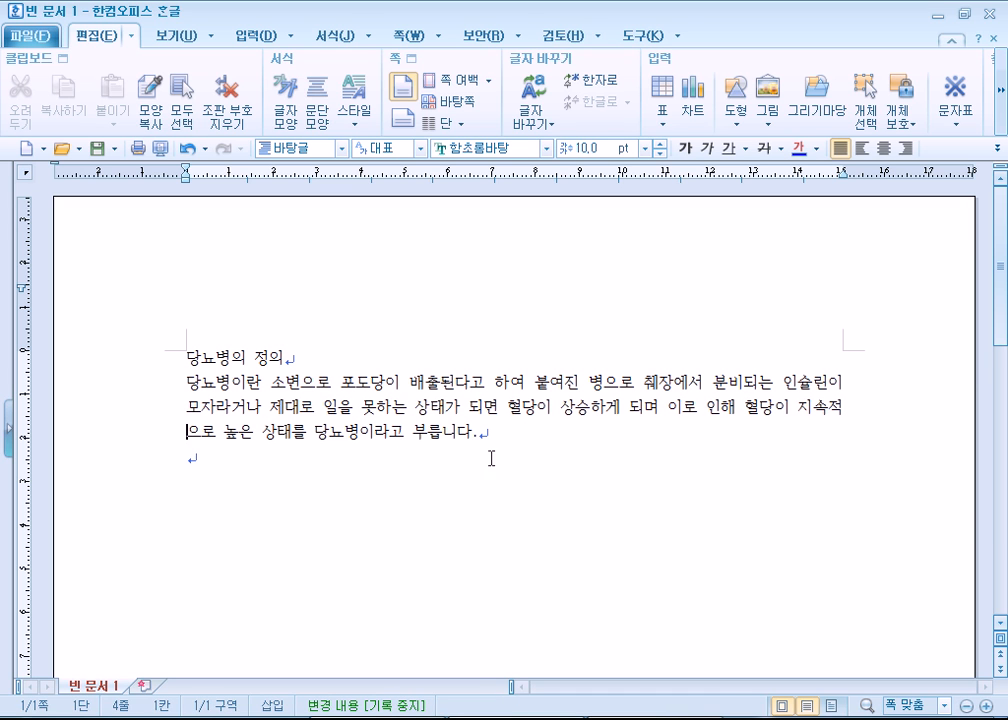
left_click(196, 453)
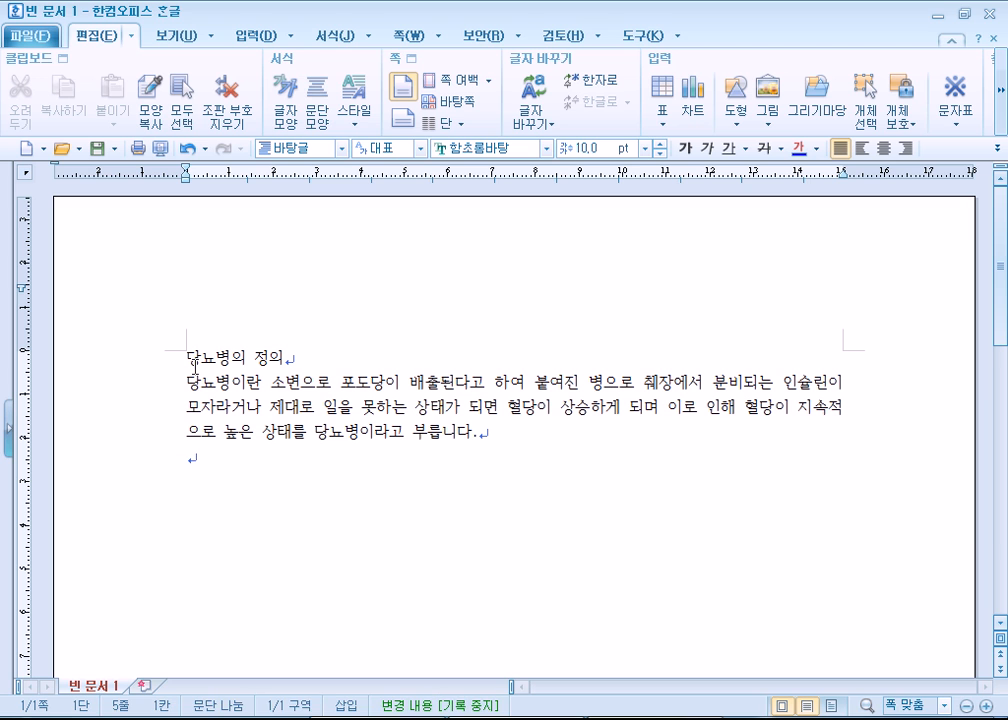
left_click(196, 360)
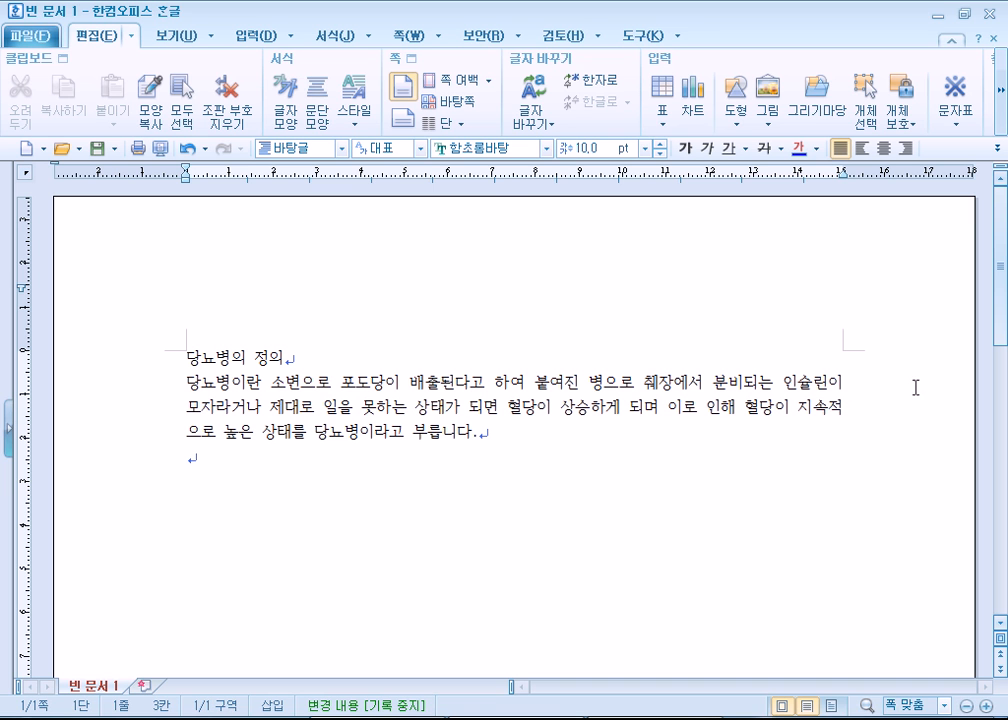
scroll(408, 492, "down", 10)
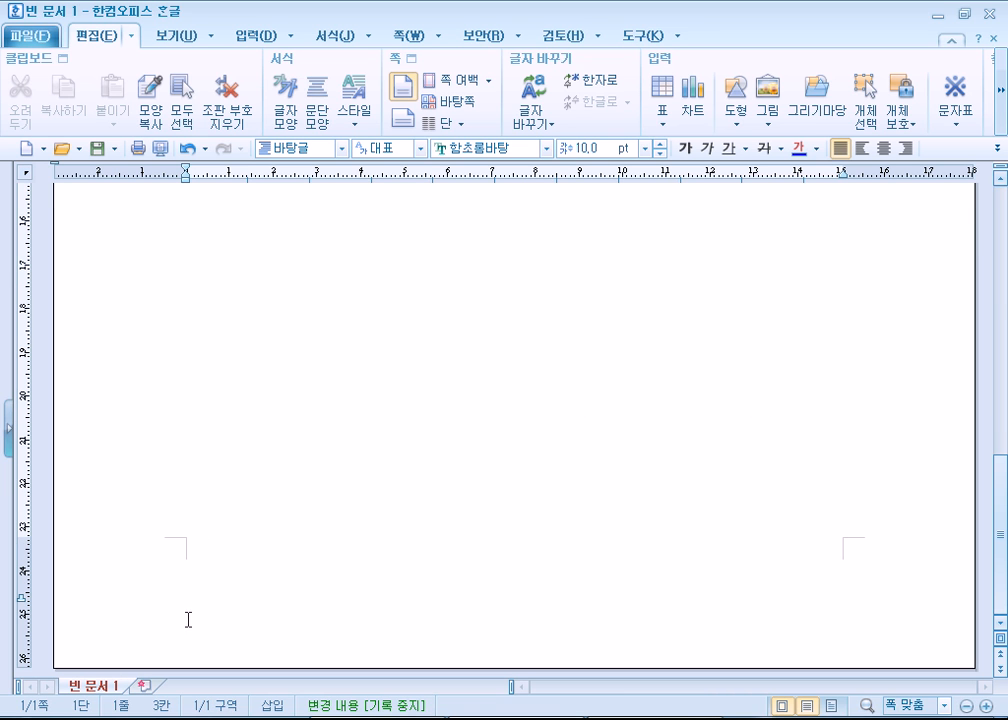
scroll(103, 479, "up", 10)
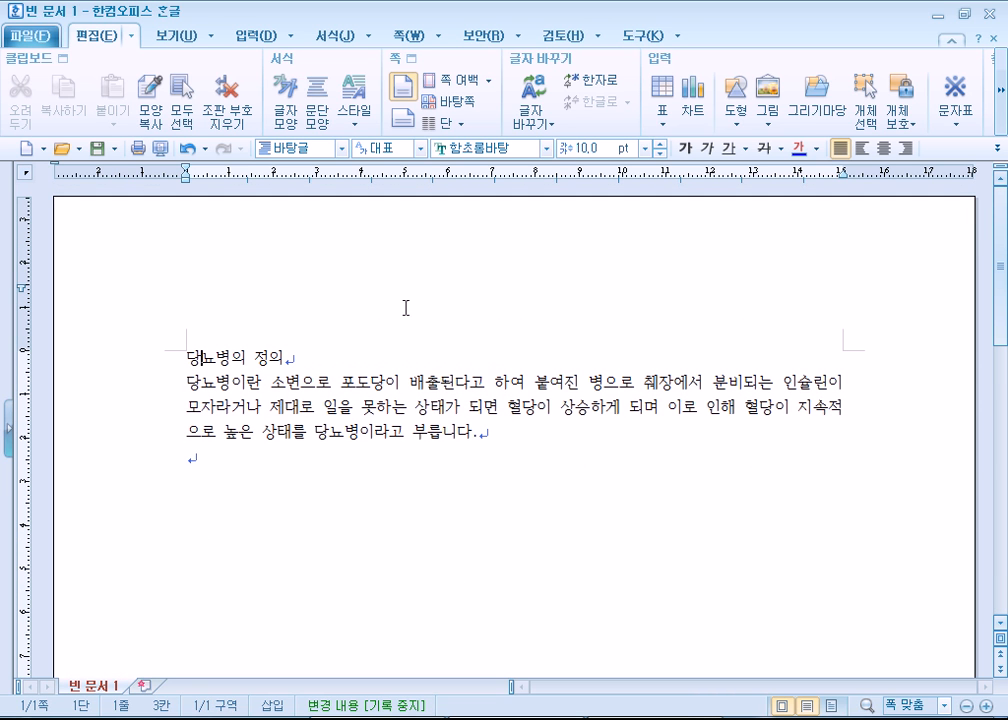
Turn off the 쪽 윤곽 page outline view from the 보기 tab
left_click(157, 38)
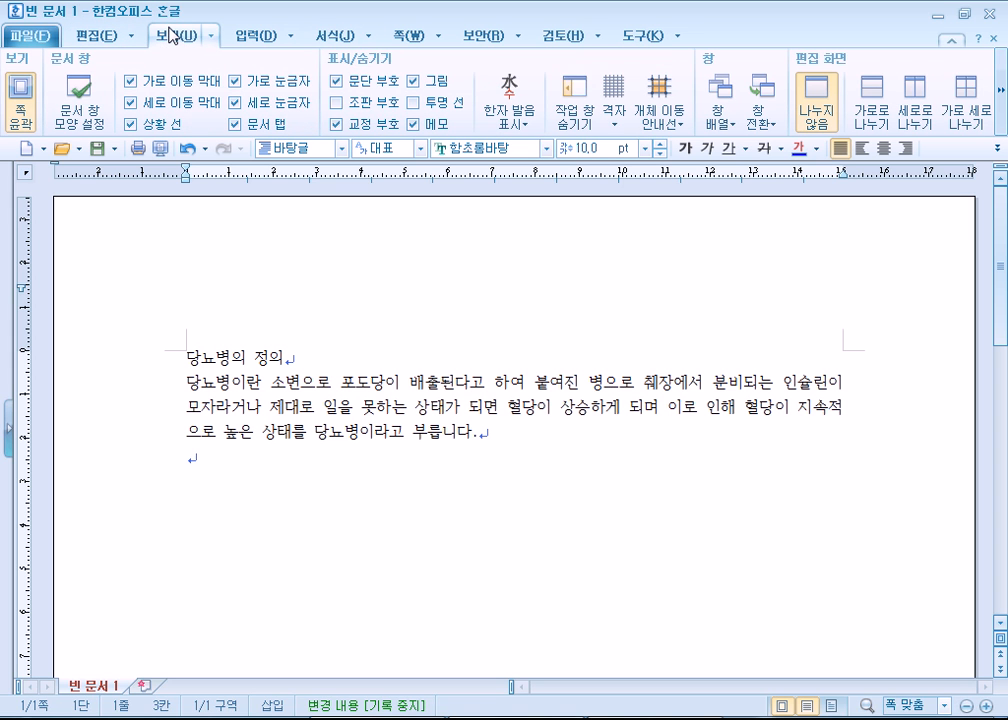
left_click(18, 94)
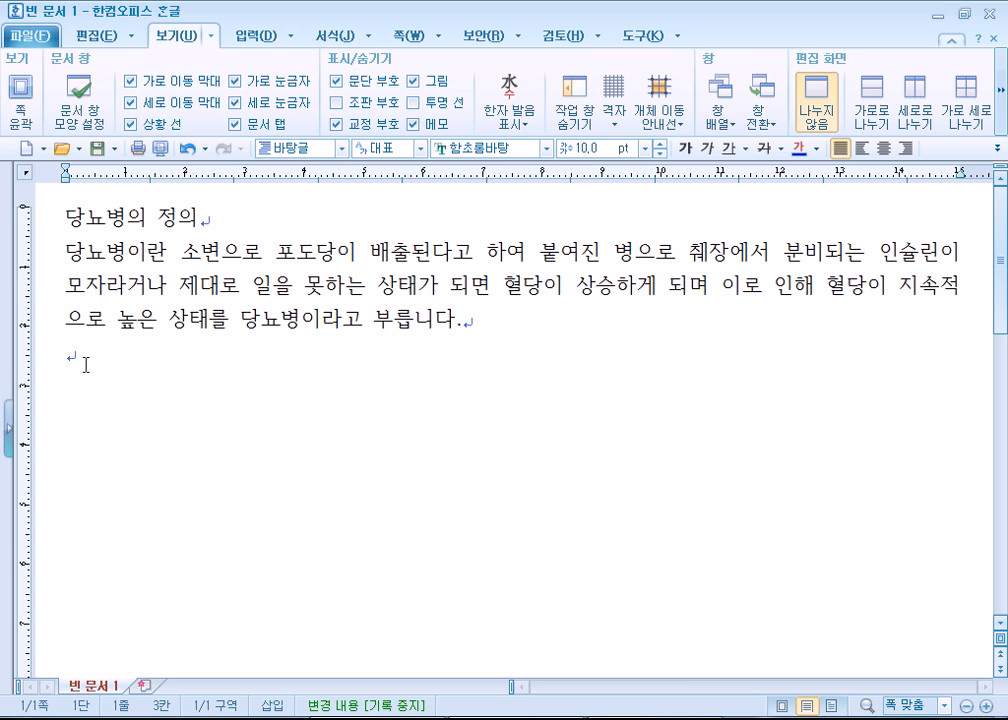
left_click(20, 98)
left_click(22, 100)
left_click(24, 102)
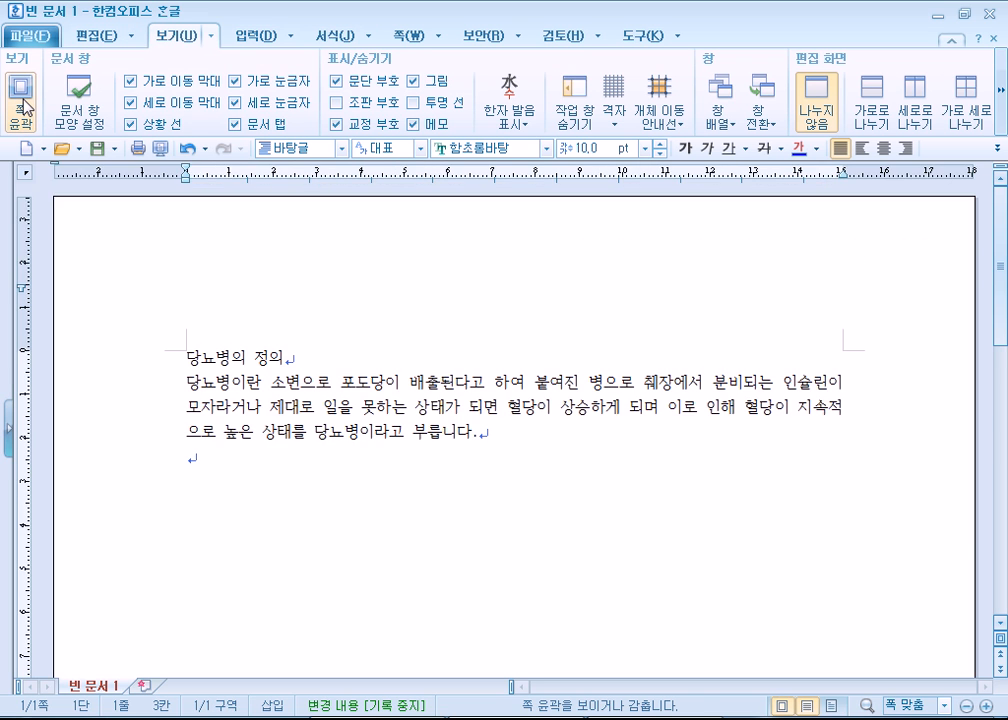
left_click(24, 102)
left_click(24, 102)
left_click(24, 102)
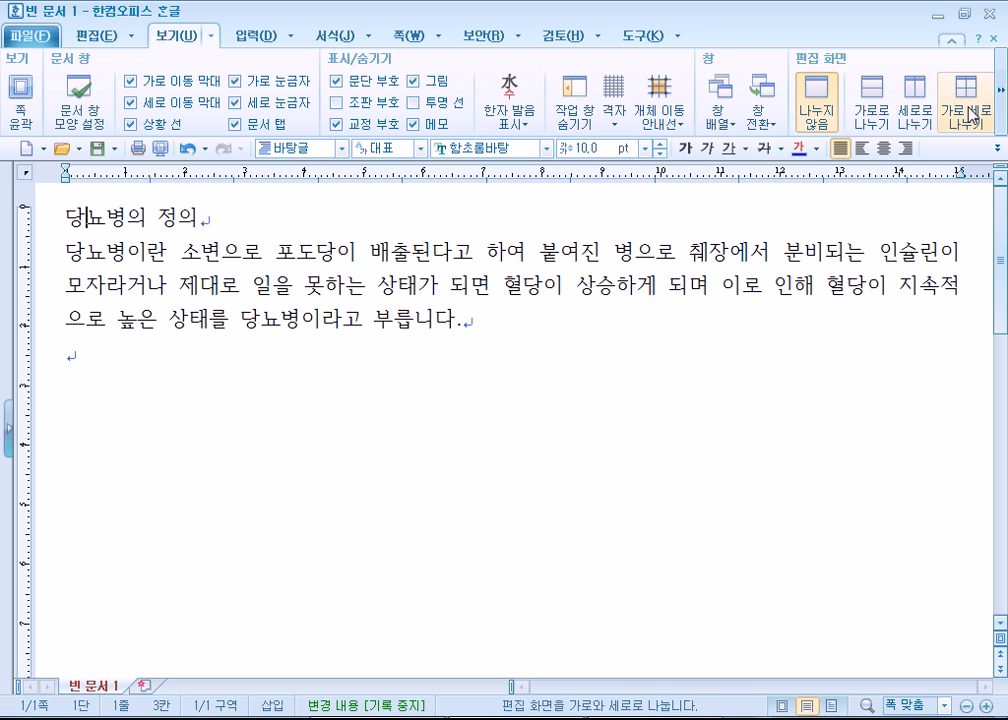
Switch zoom to 100 %, back to 폭 맞춤, and go to the empty last line
left_click(1001, 90)
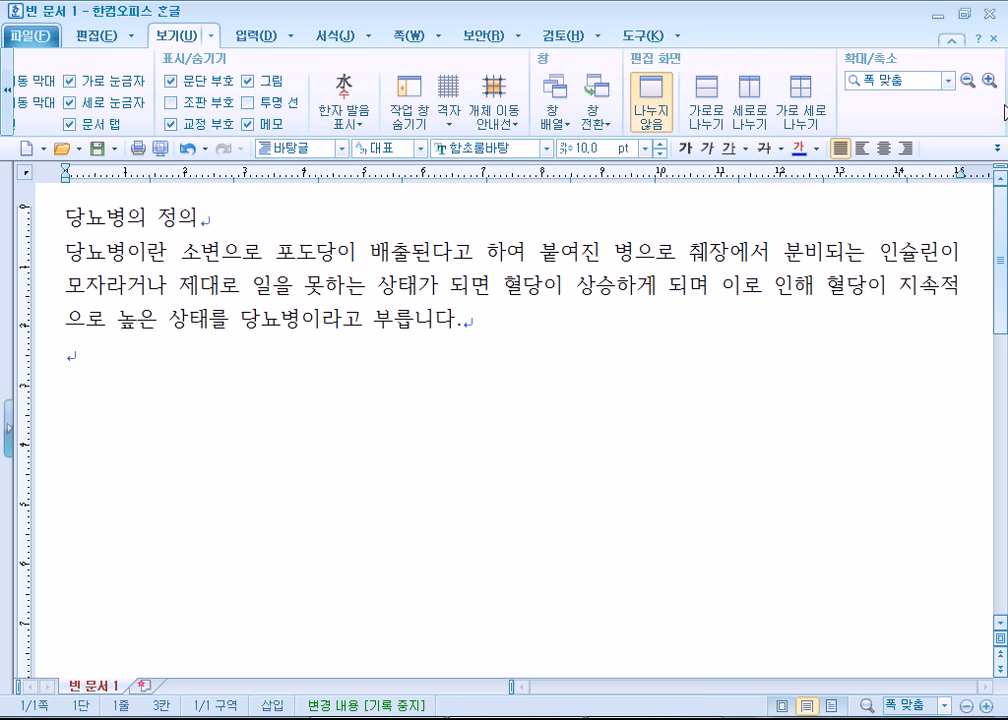
left_click(947, 80)
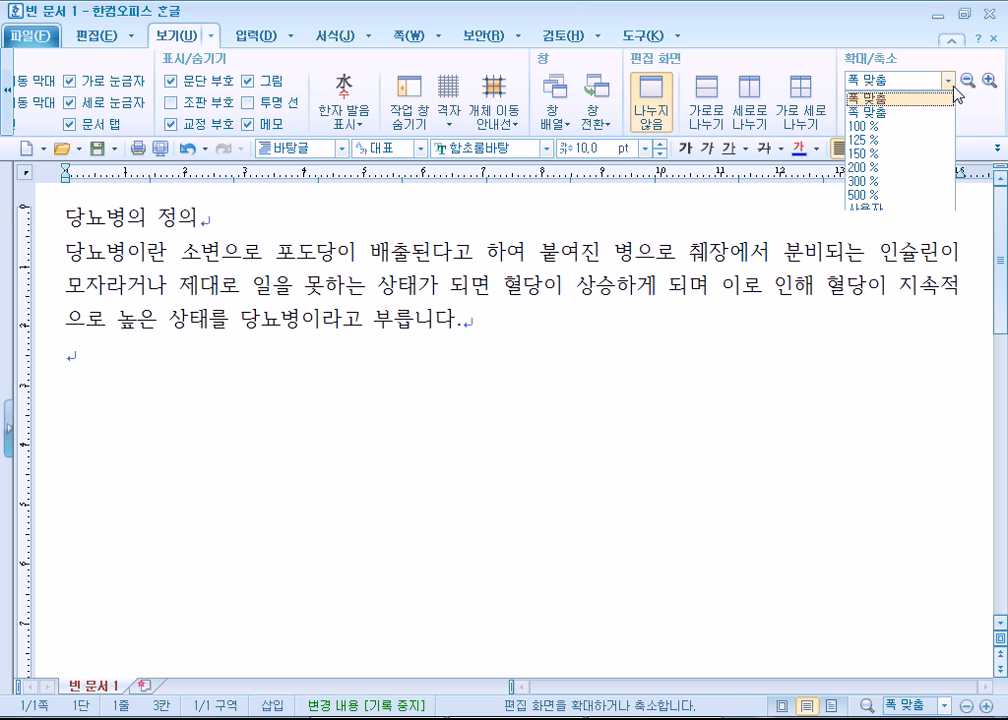
left_click(856, 127)
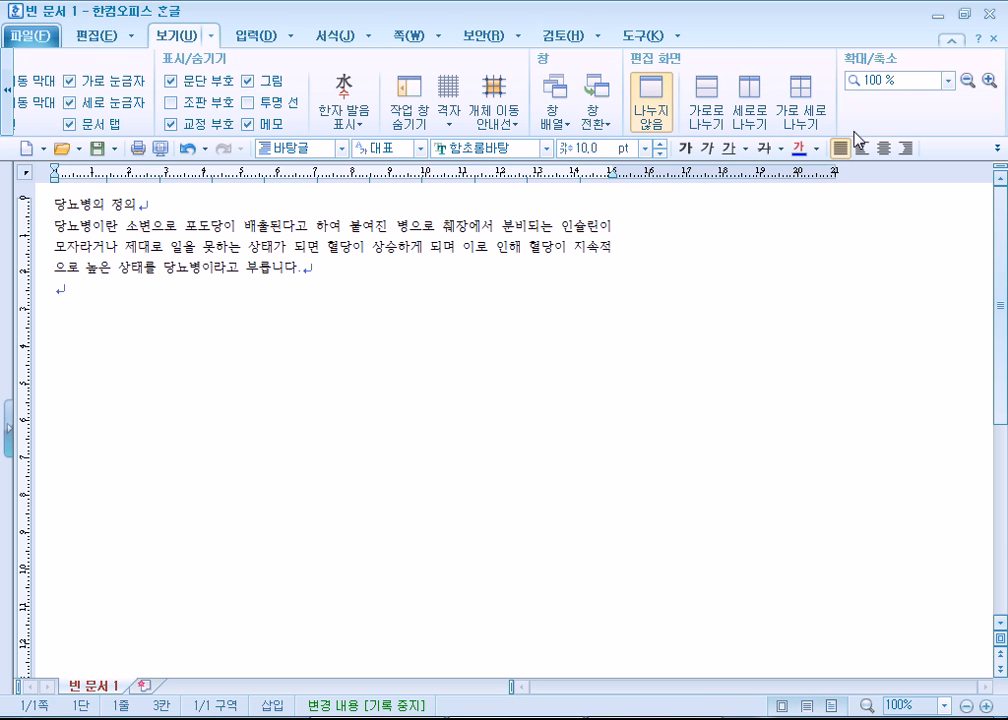
left_click(947, 80)
left_click(897, 96)
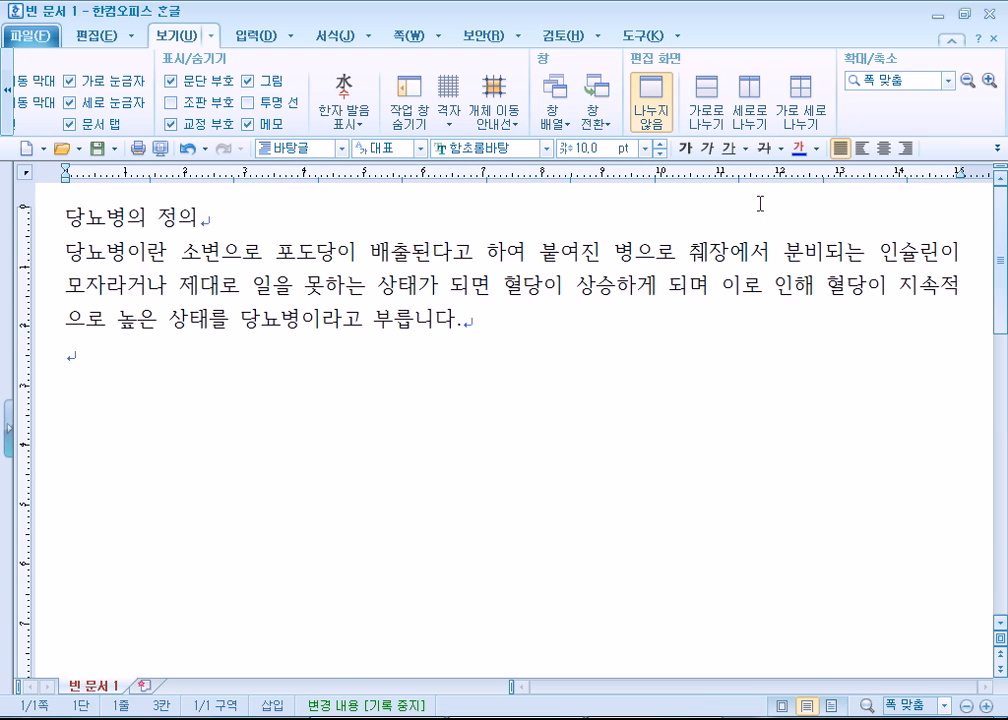
left_click(506, 384)
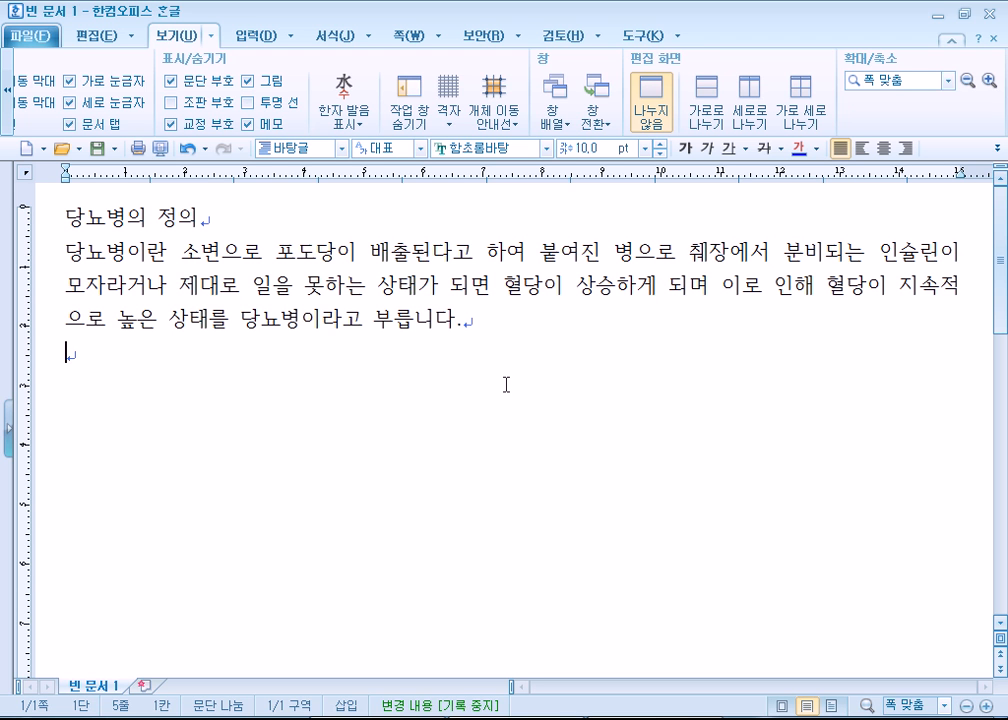
Launch Notepad and type the heading 해상도 in Korean
key("super")
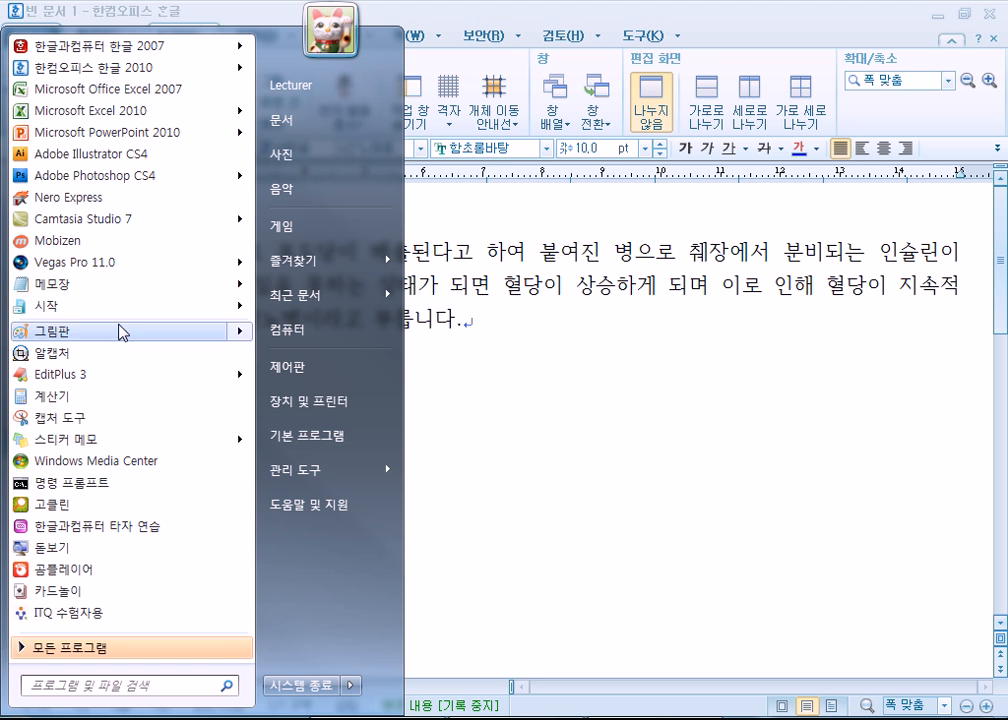
left_click(134, 286)
type("gotkd")
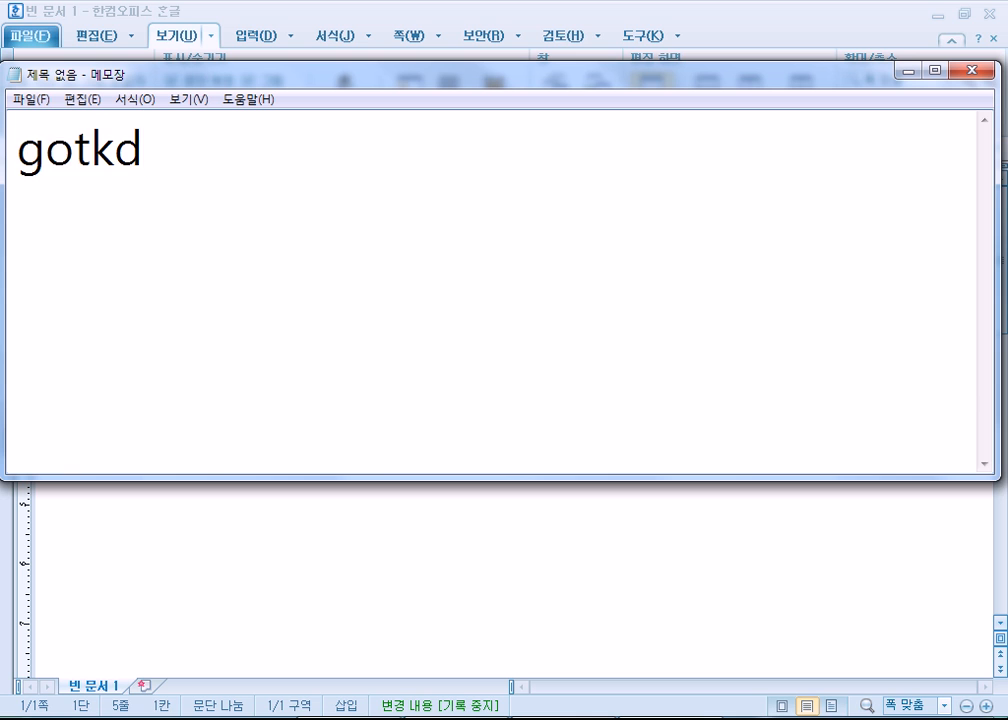
key("ctrl+a")
key("Hangul")
type("햇ㅇ")
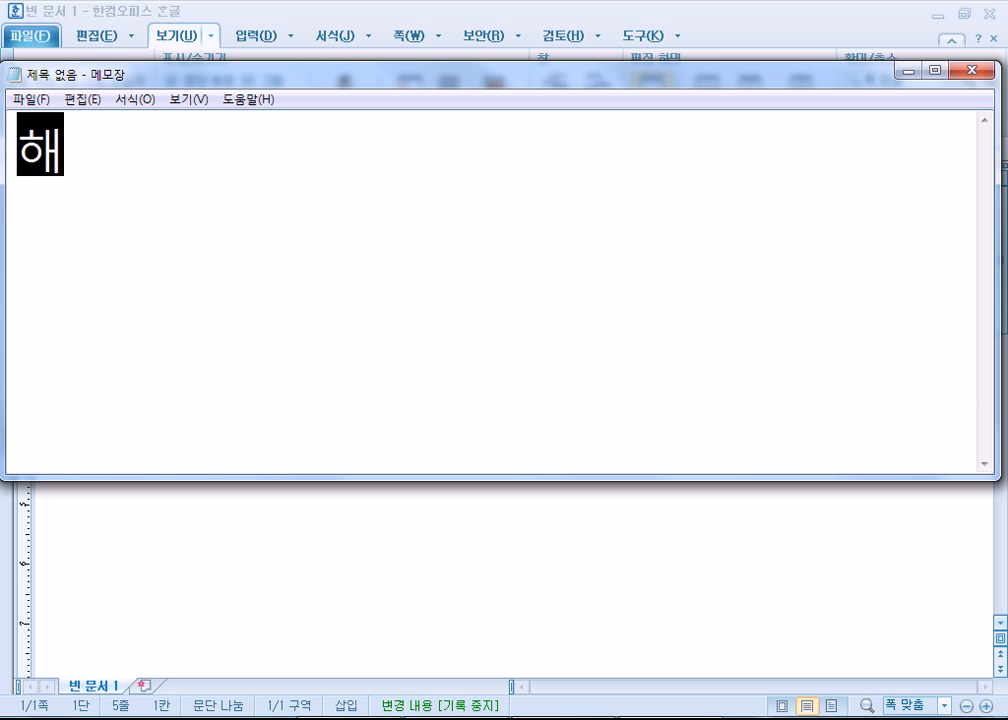
key("BackSpace")
key("BackSpace")
type("ㅎㅐ상도")
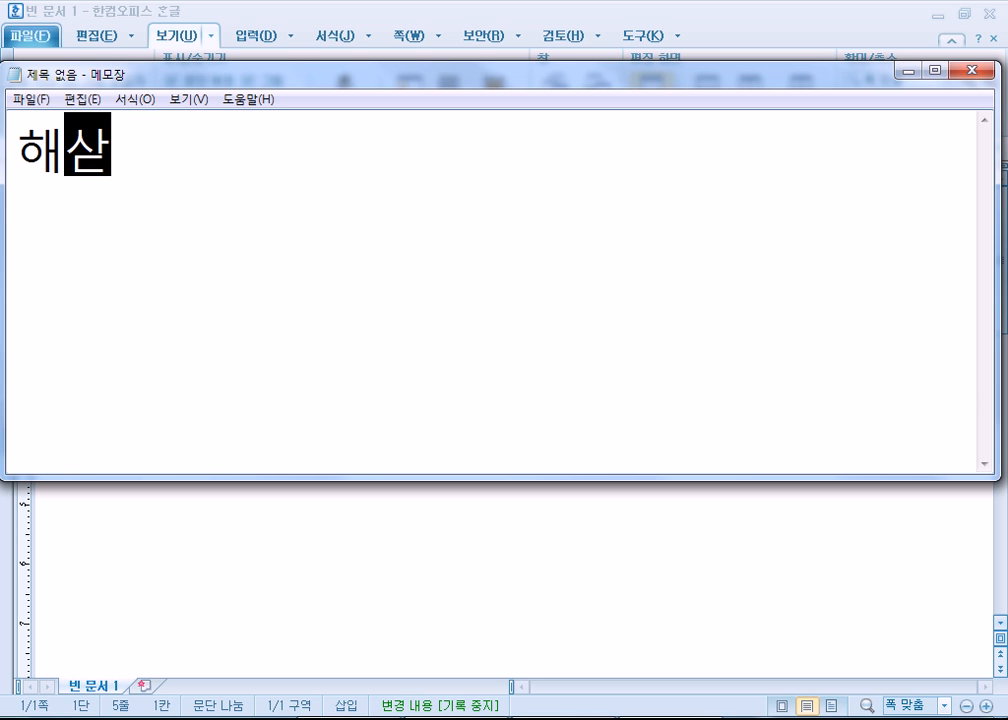
key("Return")
Type the line 화면의 가로/세로를 픽셀단위로 나누는 것
type("회면")
key("BackSpace")
key("BackSpace")
key("BackSpace")
key("BackSpace")
type("화면의 ")
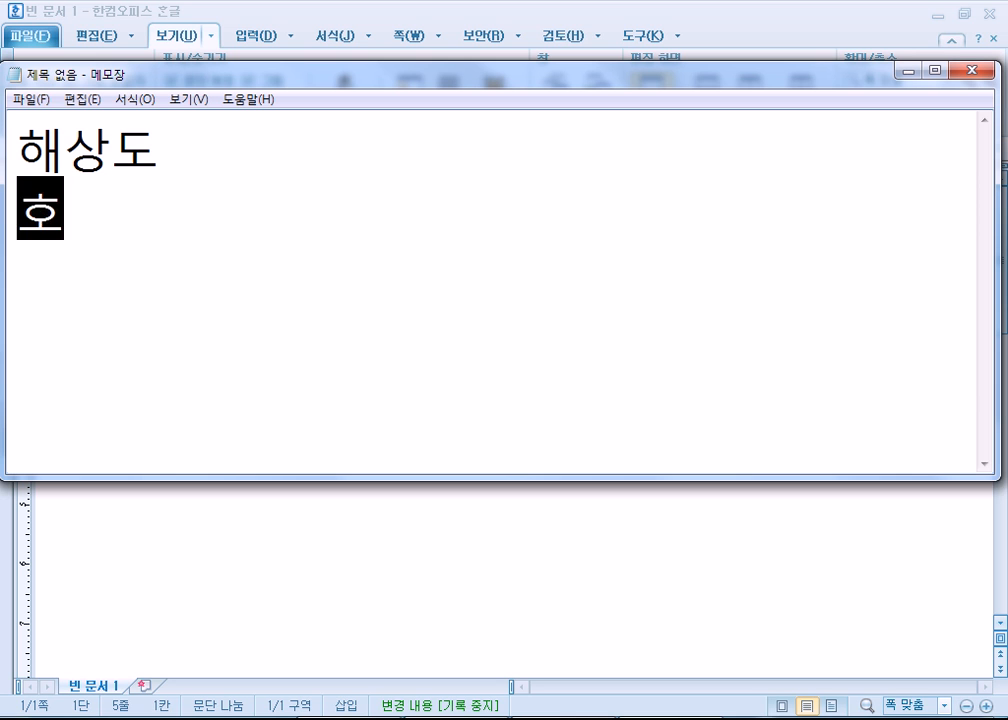
type("기로")
key("BackSpace")
key("BackSpace")
key("BackSpace")
type("가로")
key("BackSpace")
type(".")
key("BackSpace")
type("/세로를 ")
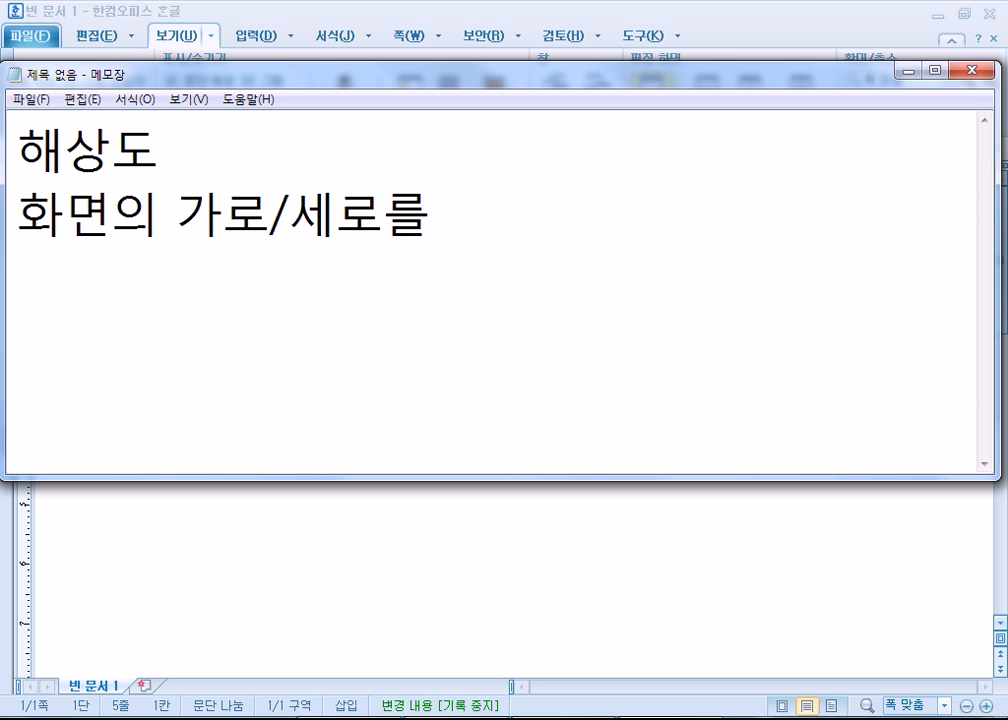
type("피ㄱ셀단")
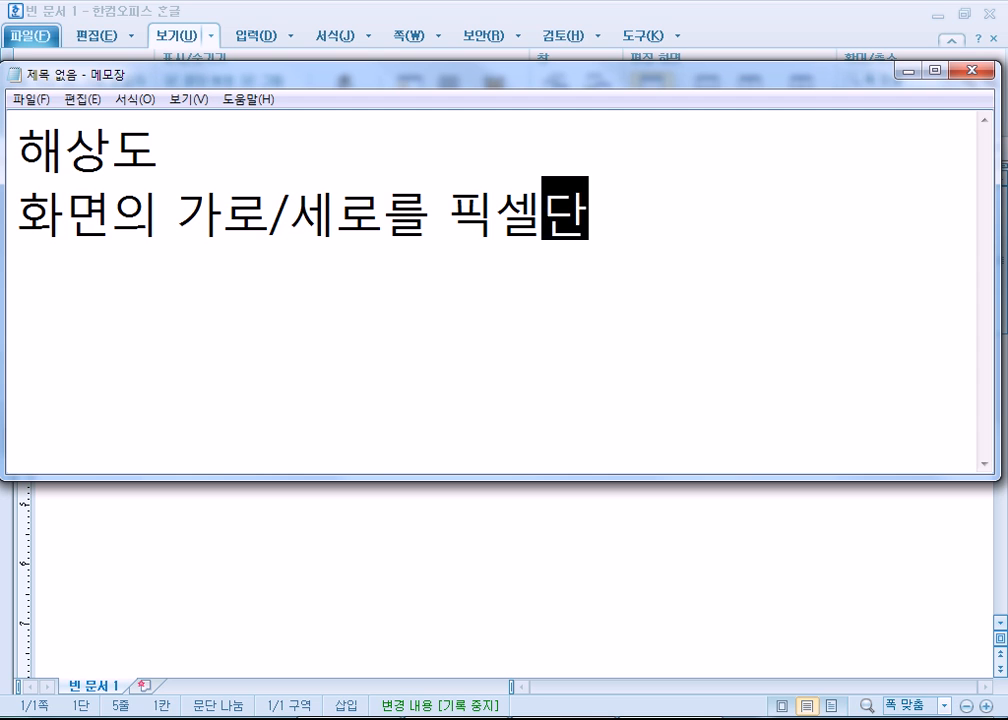
type("위로 나누는 것")
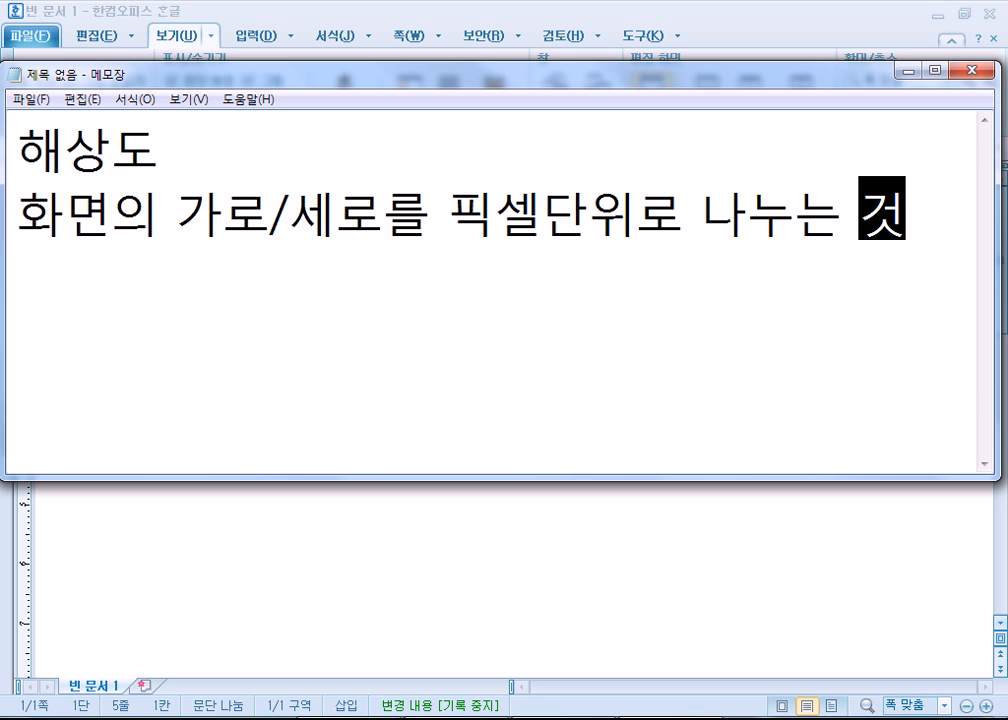
Start a third line reading 17/19인치의 경우에는 가로해상도 1280
key("Return")
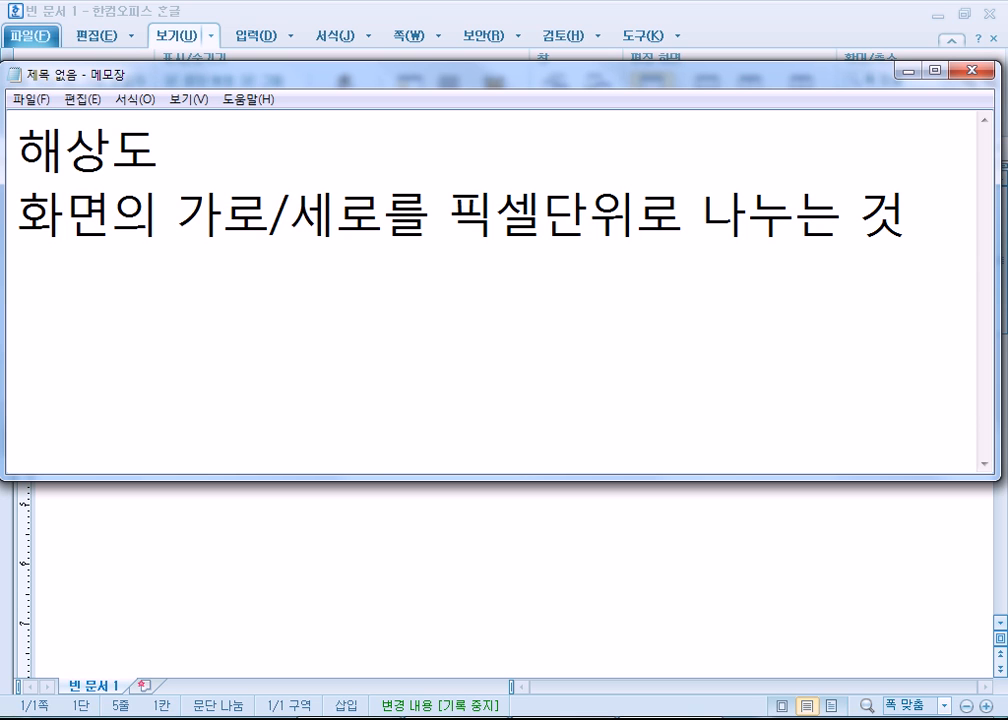
type("ㅇ")
key("BackSpace")
type("18이")
key("BackSpace")
key("BackSpace")
key("BackSpace")
type("7")
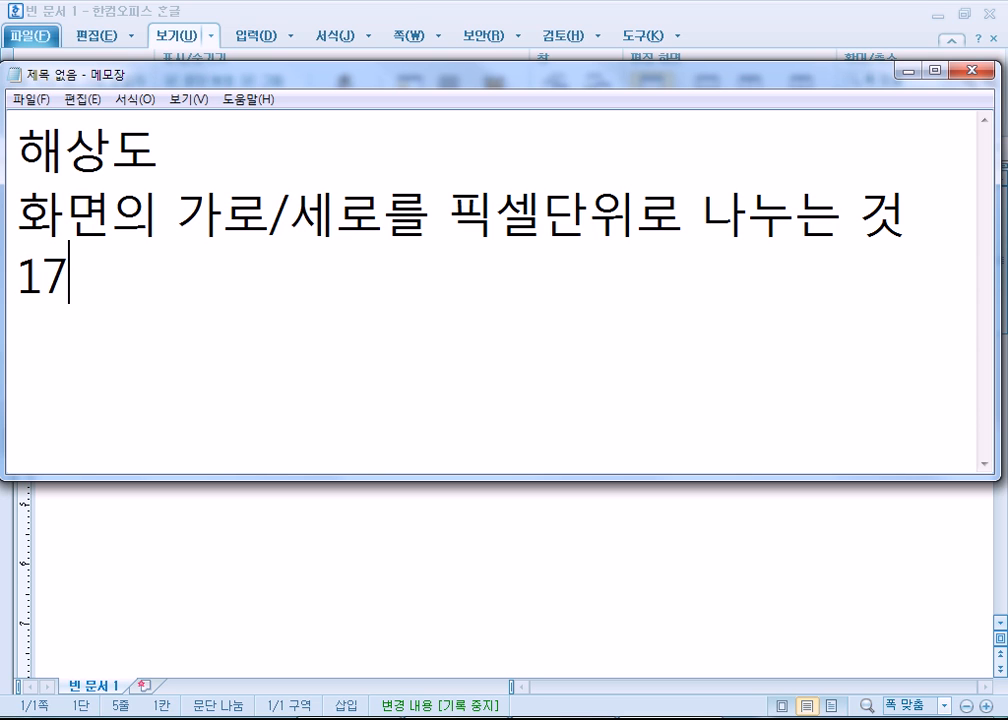
type(",")
key("BackSpace")
type("/1")
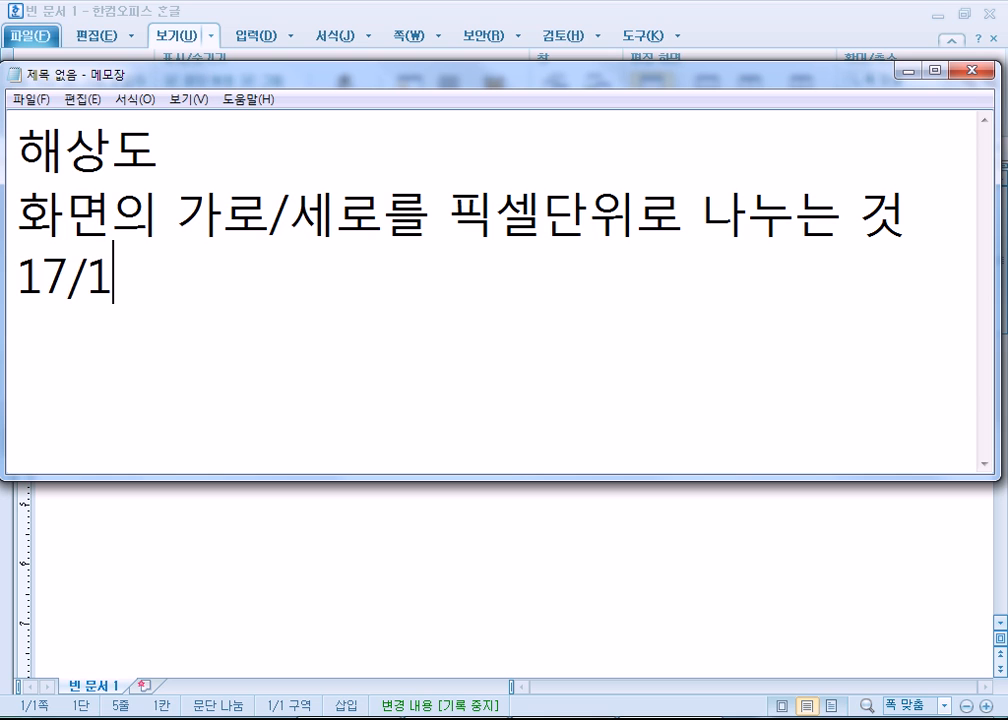
type("9인치의")
key("BackSpace")
key("BackSpace")
type("의 경")
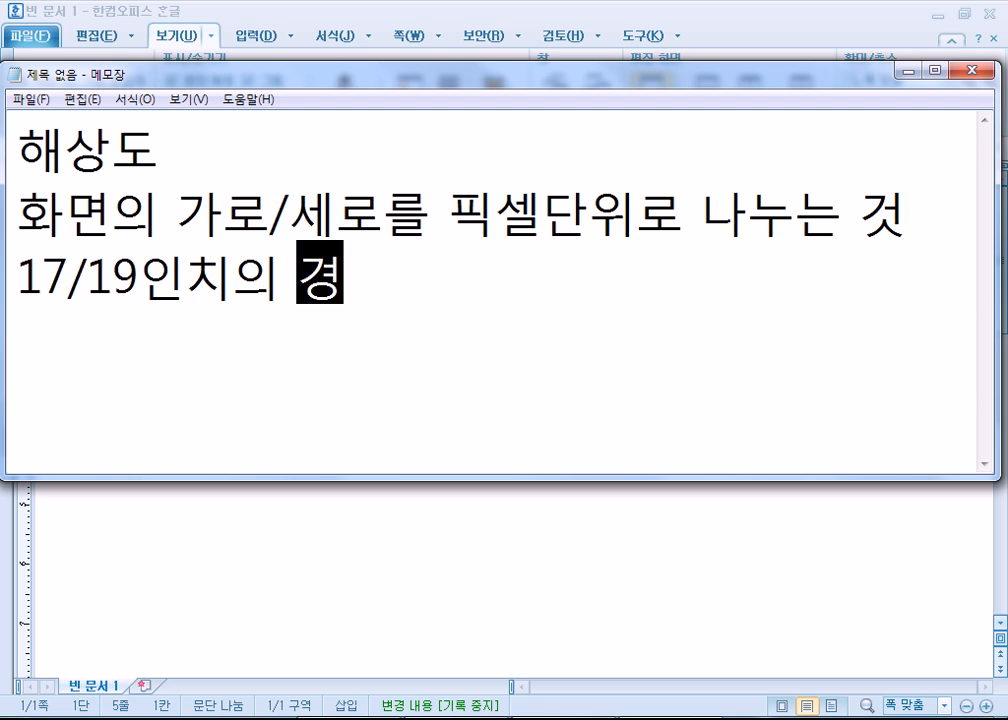
type("우에는 가로")
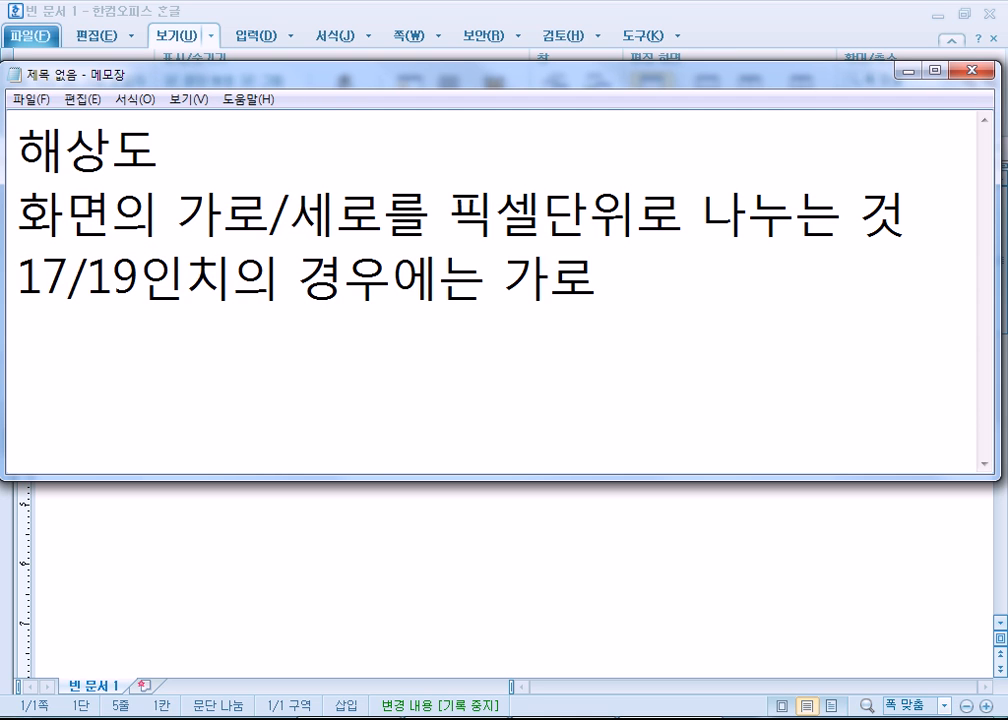
type("해사상도")
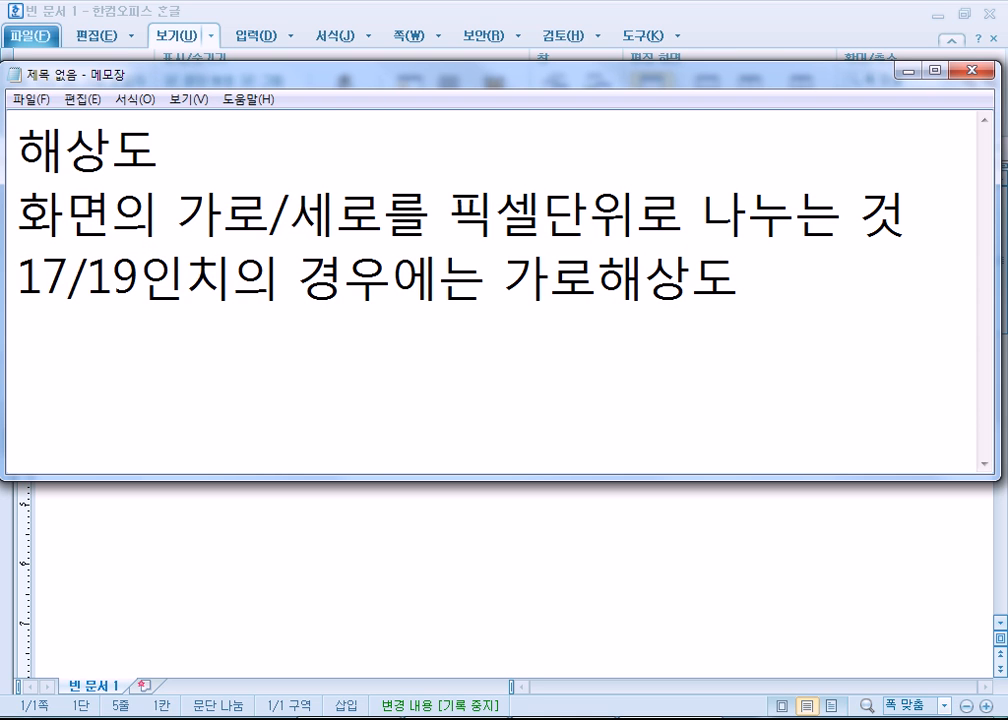
type(" 1280")
Begin a new line below the finished 1280 resolution line
key("Return")
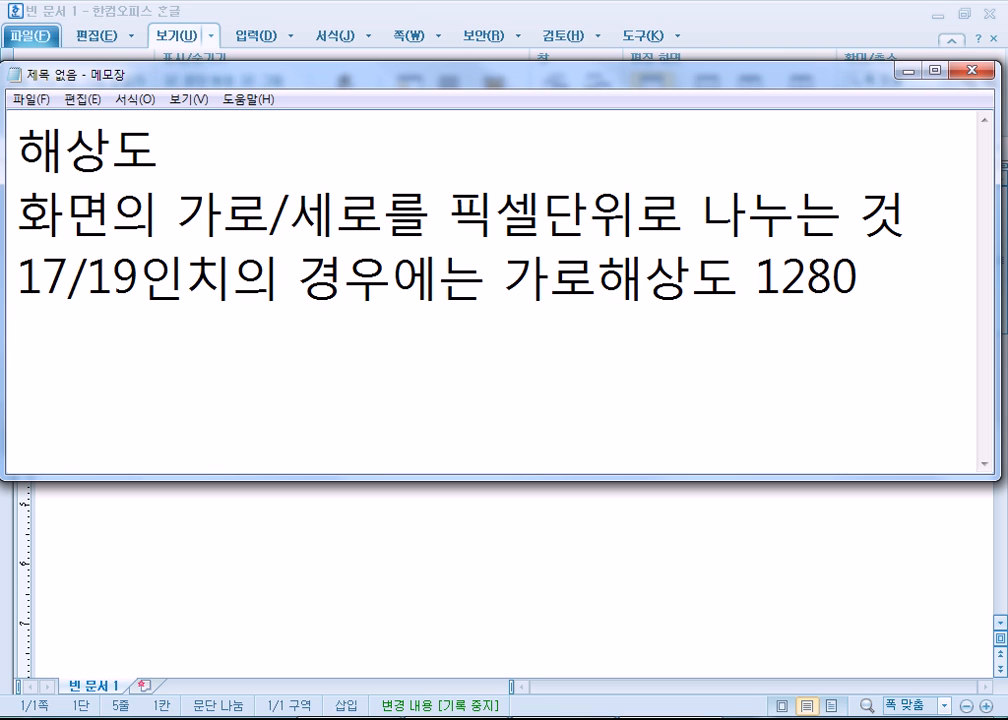
Type the camera example: 가로 4000, 세로 3000 인 경우에는 1200만 화소
type("디카")
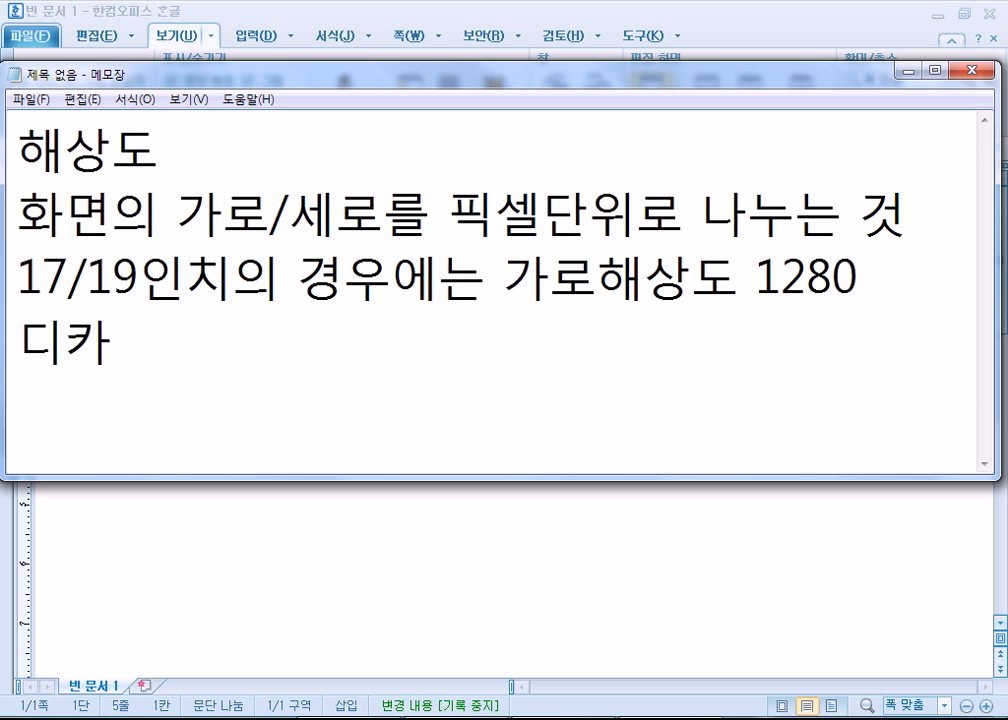
type("로 촬")
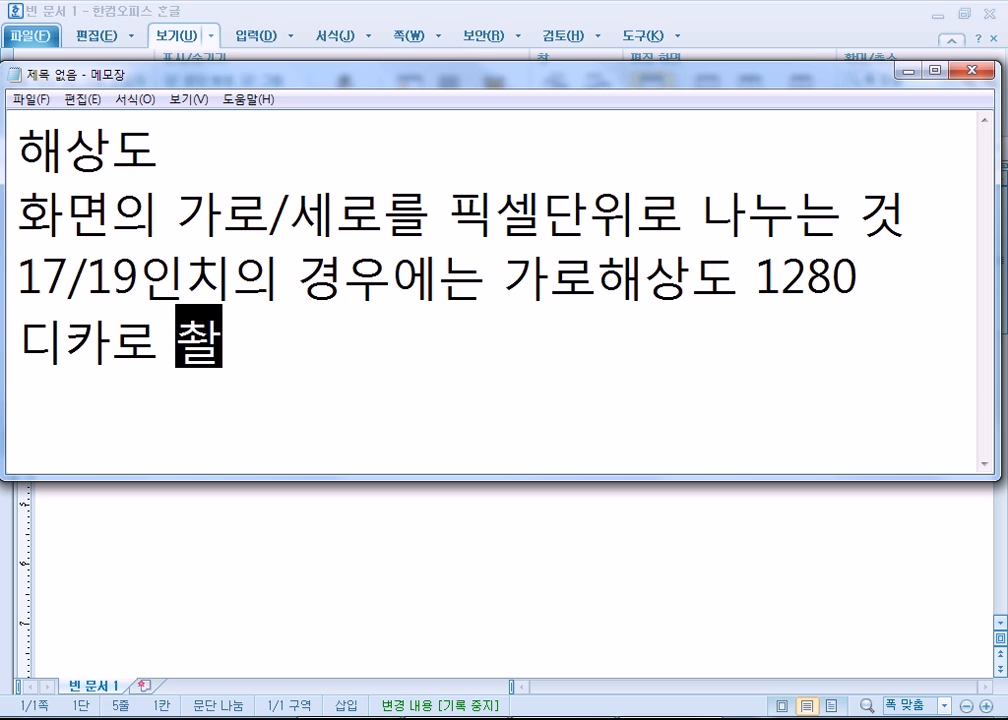
type("영하ㄴ 사진이 갈")
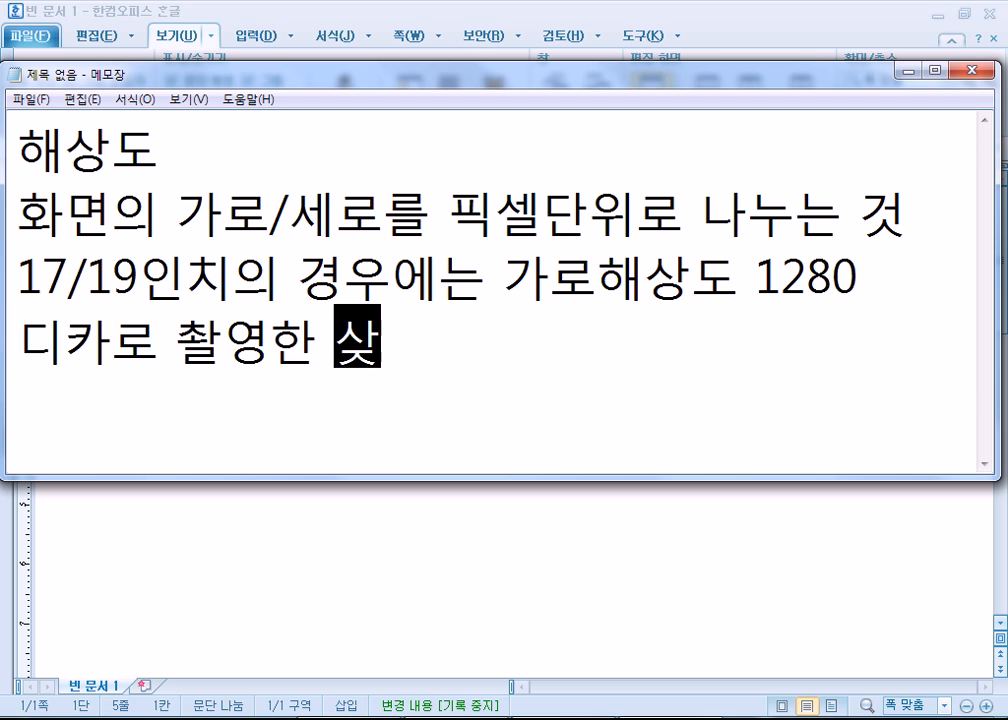
type("ㅗ 4000")
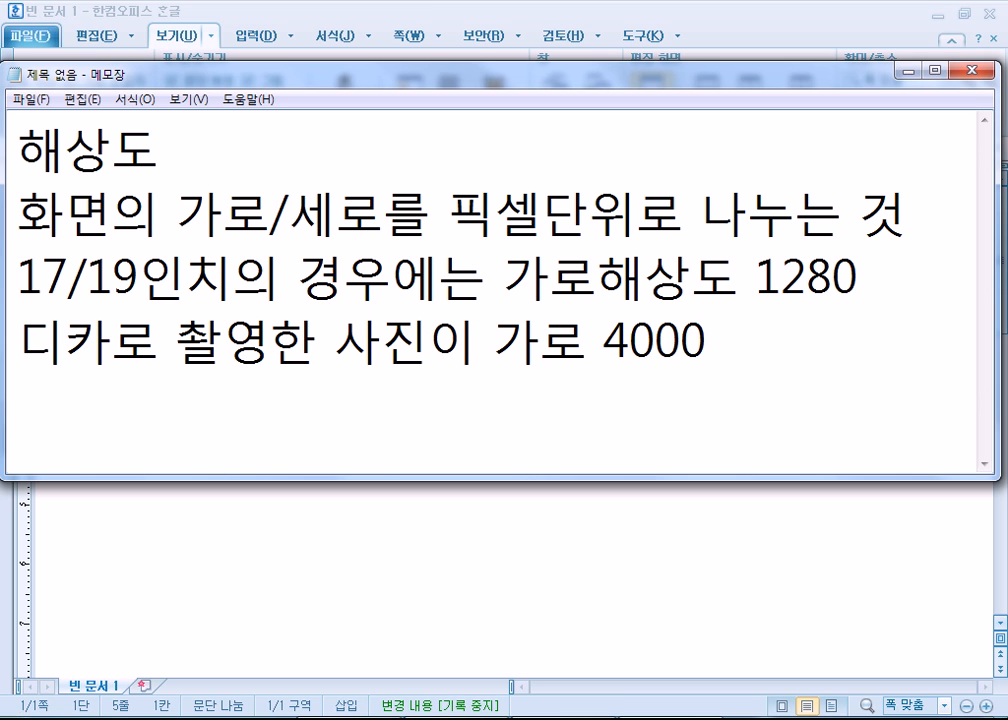
type(", 세로 3")
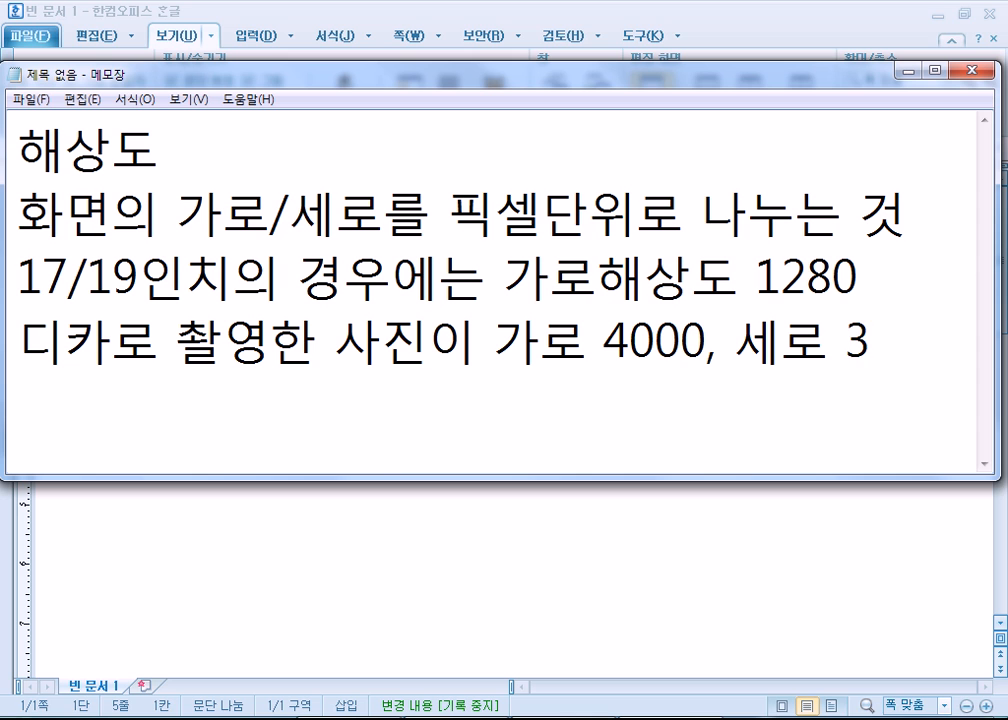
key("BackSpace")
type("2000")
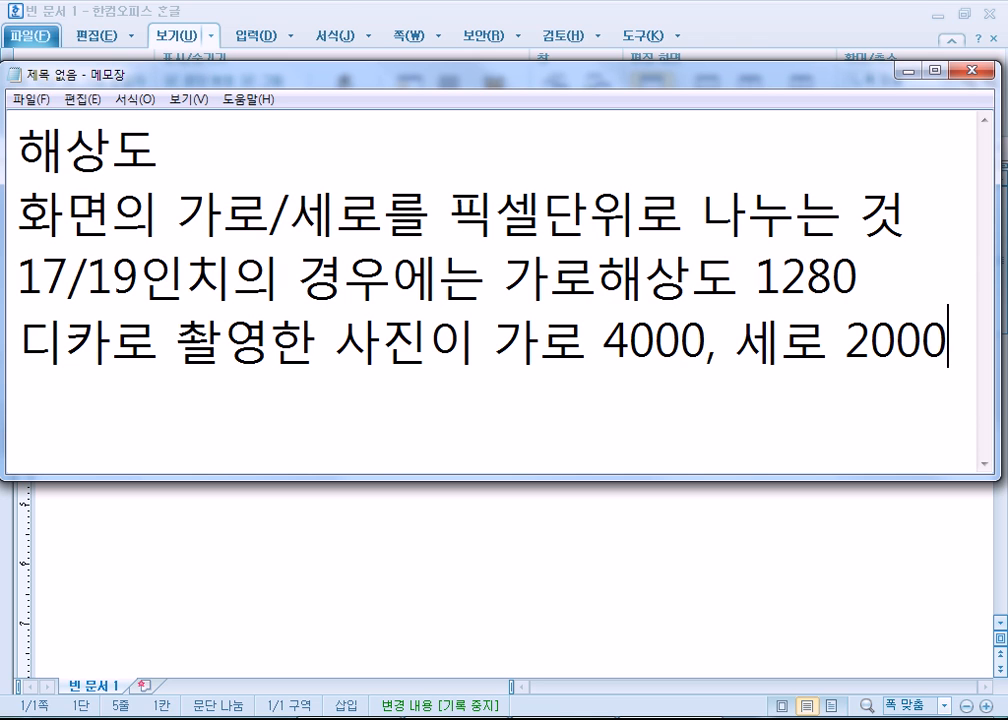
key("BackSpace")
key("BackSpace")
key("BackSpace")
key("BackSpace")
type("3")
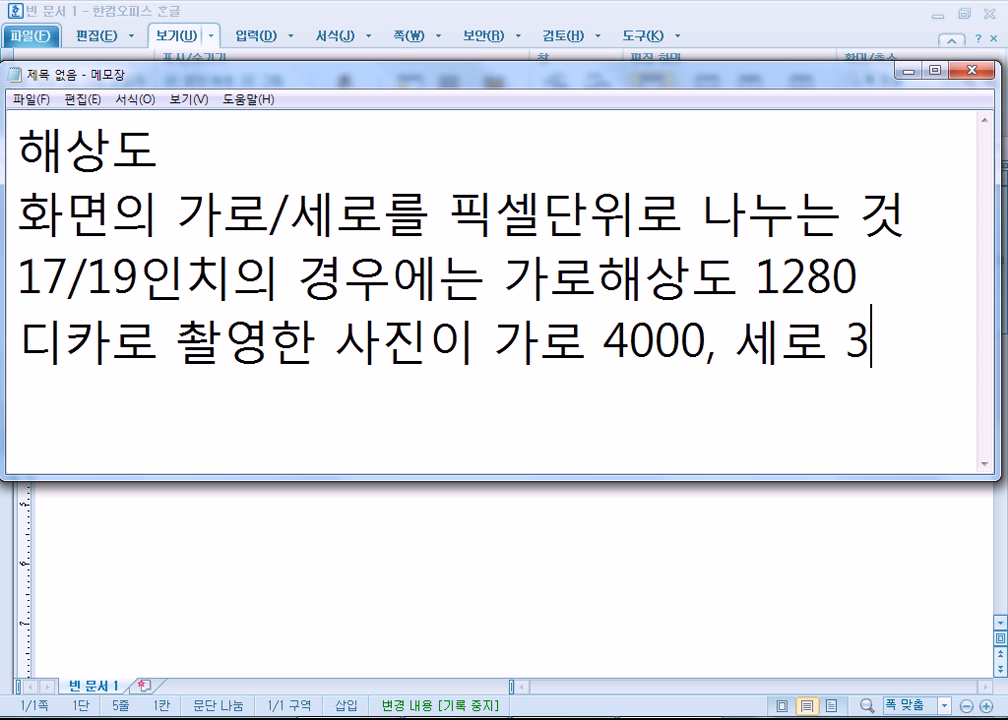
type("000")
key("Return")
type("인")
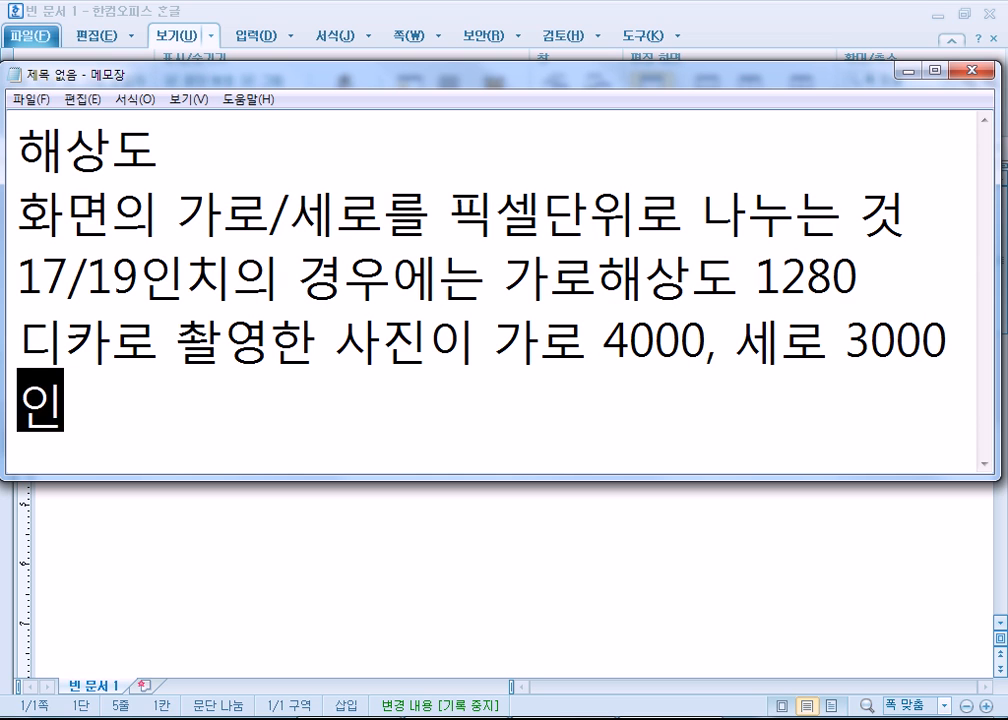
type(" 경우에는 ")
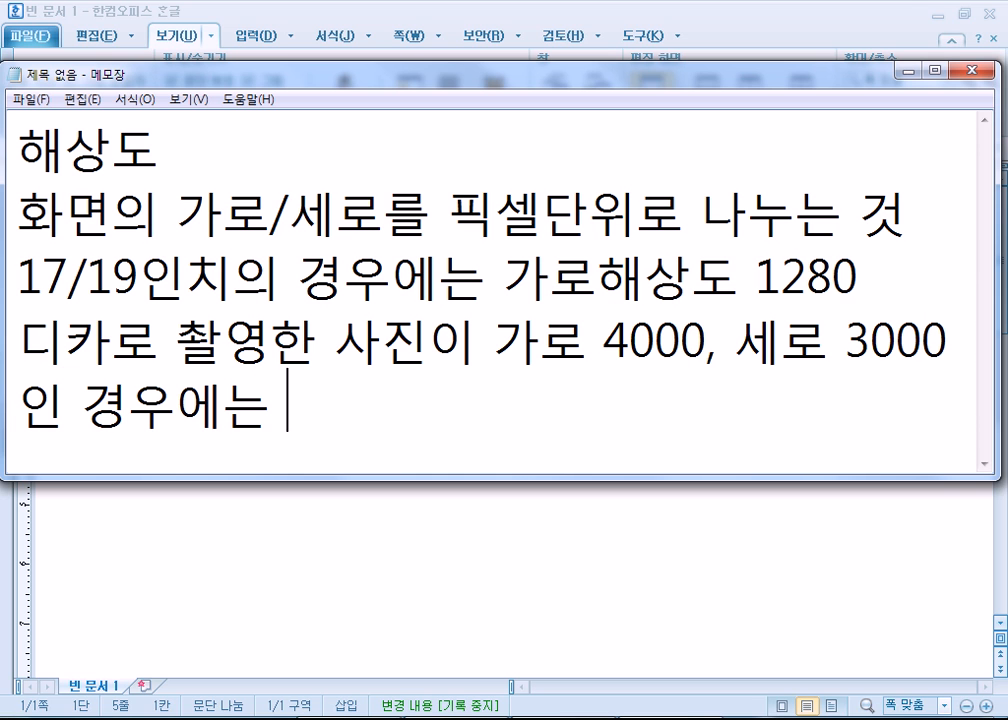
type("12000")
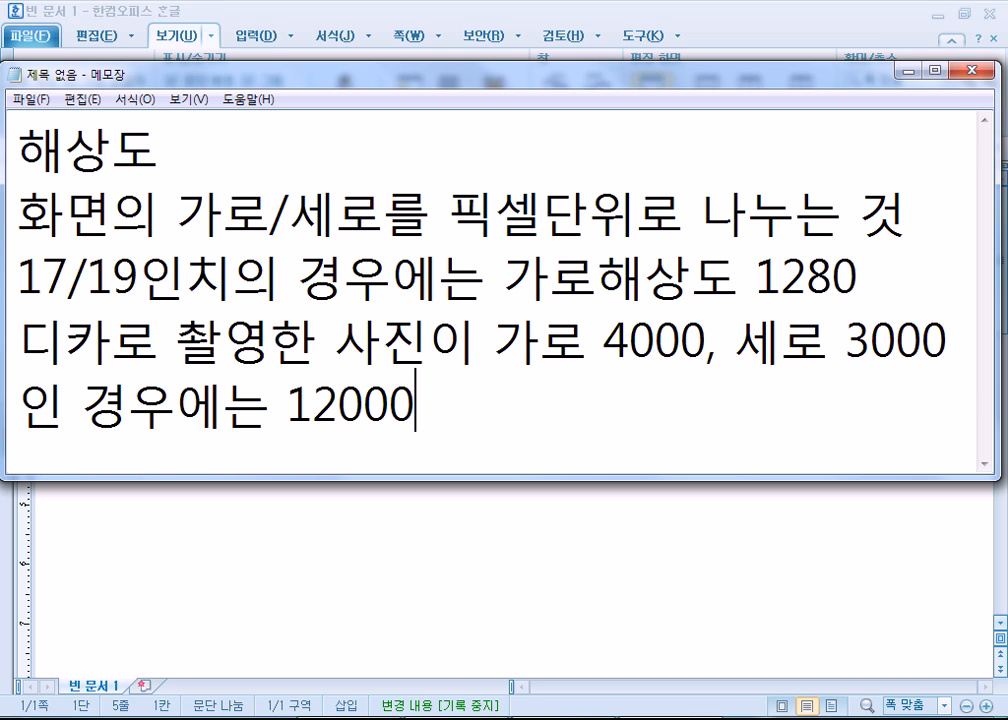
key("BackSpace")
type("만 화소")
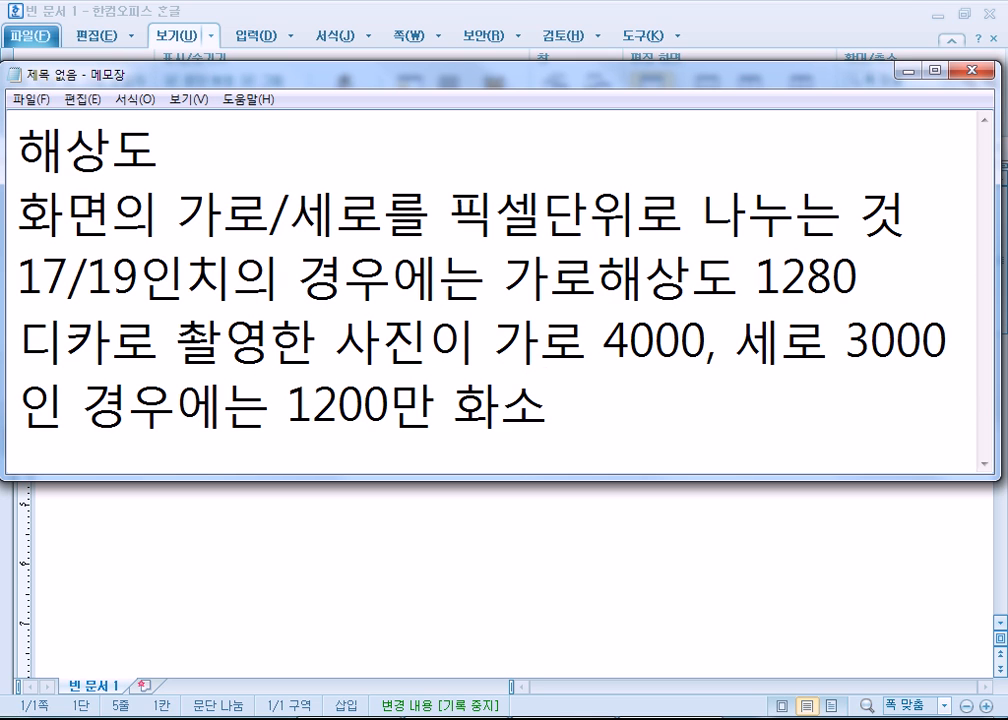
Insert (화소) after 픽셀 on the second line
key("Up")
key("Up")
key("Up")
type("(ㅍㅣㄱ셀")
key("BackSpace")
key("BackSpace")
key("BackSpace")
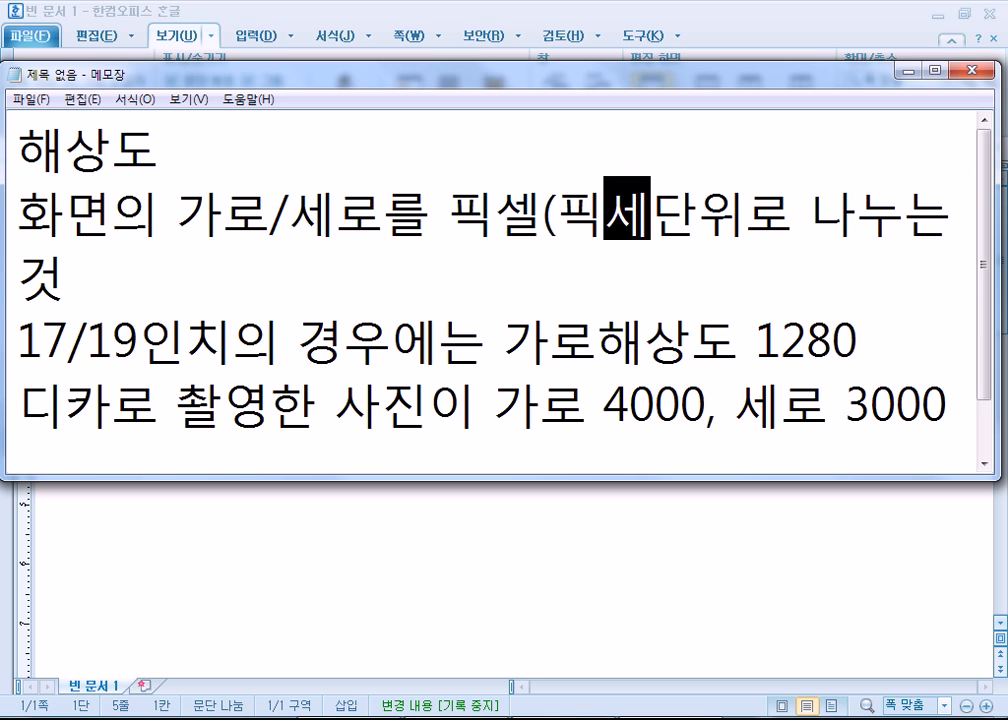
key("BackSpace")
type("화소)")
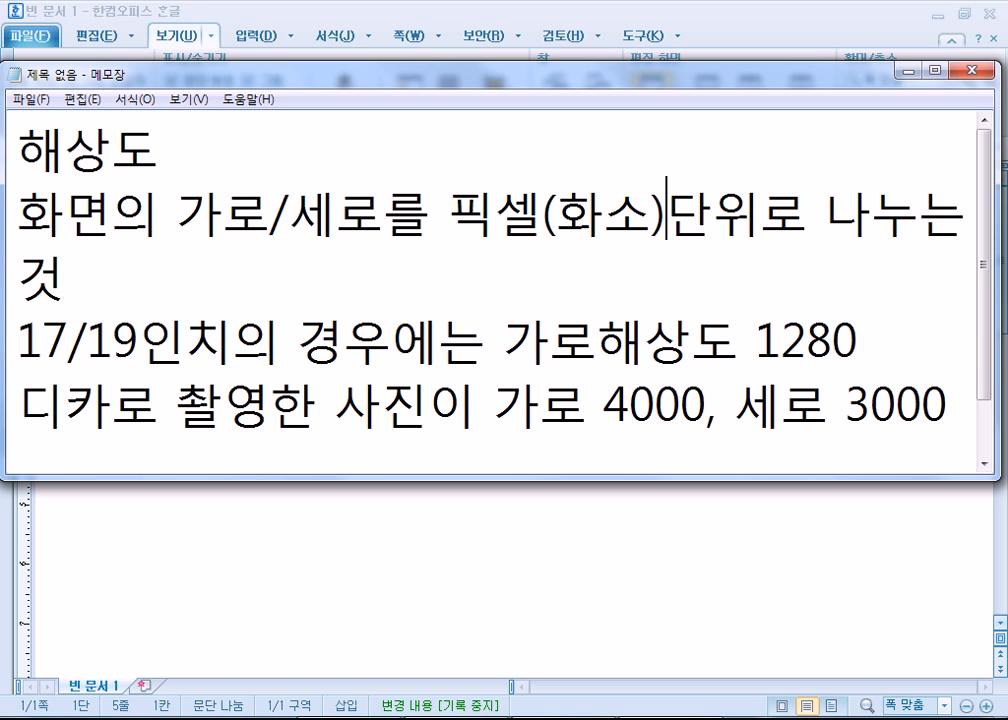
Change the Notepad font size to 26
left_click(121, 101)
left_click(165, 143)
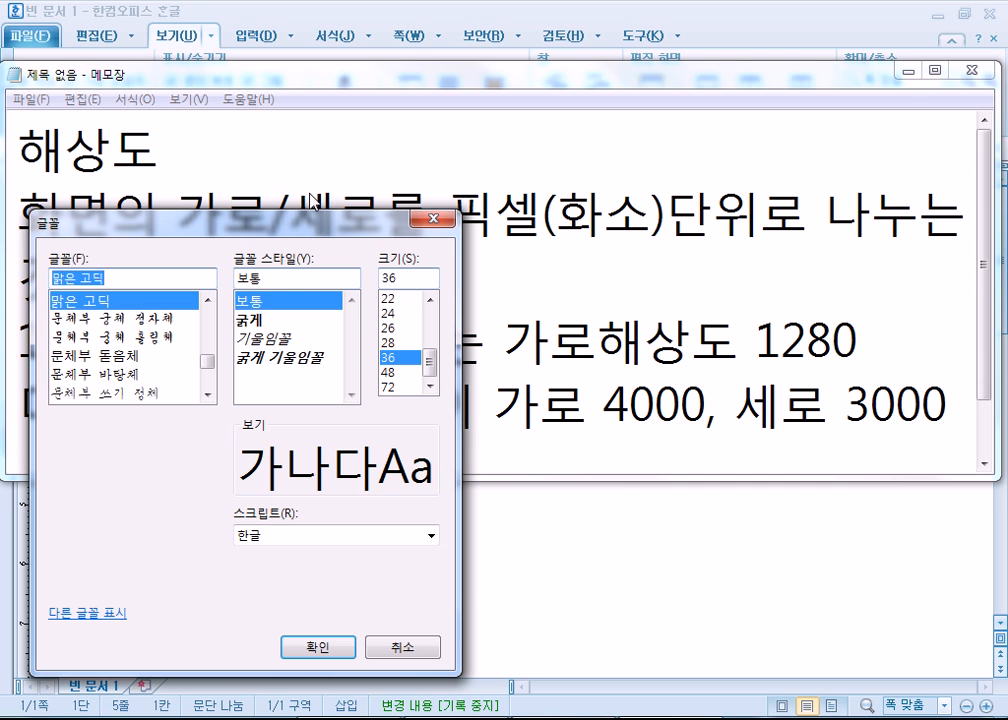
left_click(387, 328)
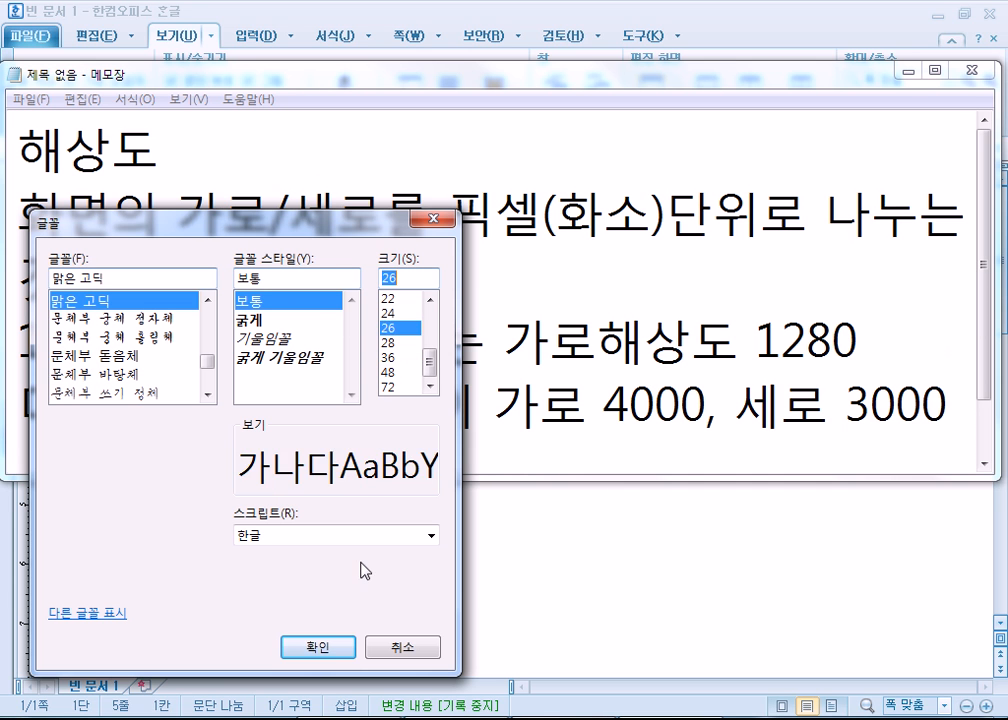
left_click(338, 648)
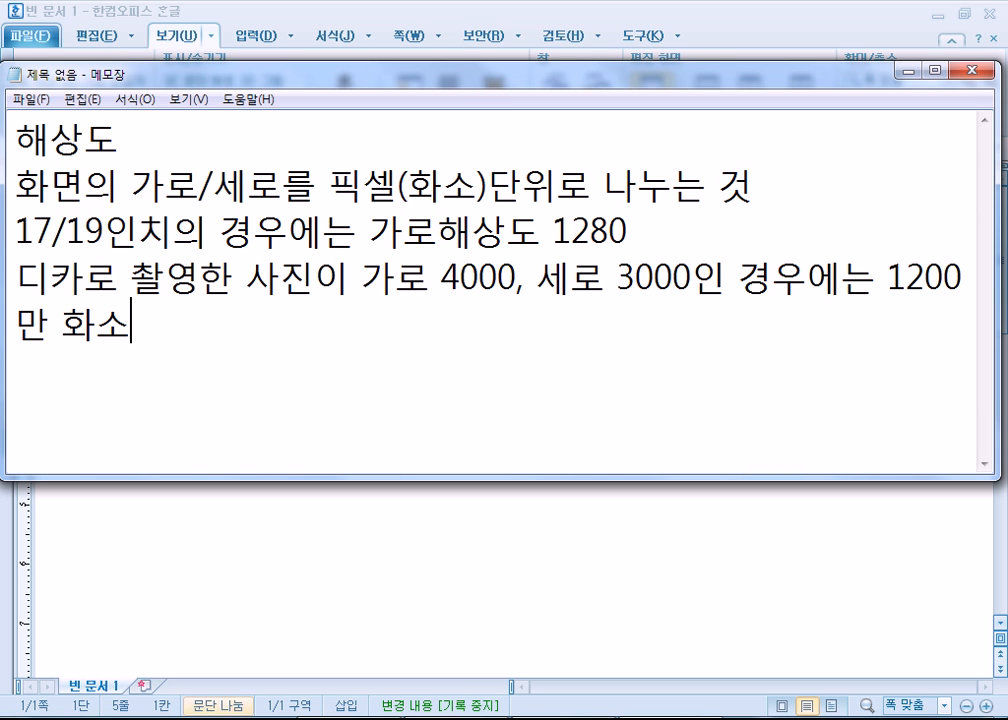
left_click(218, 719)
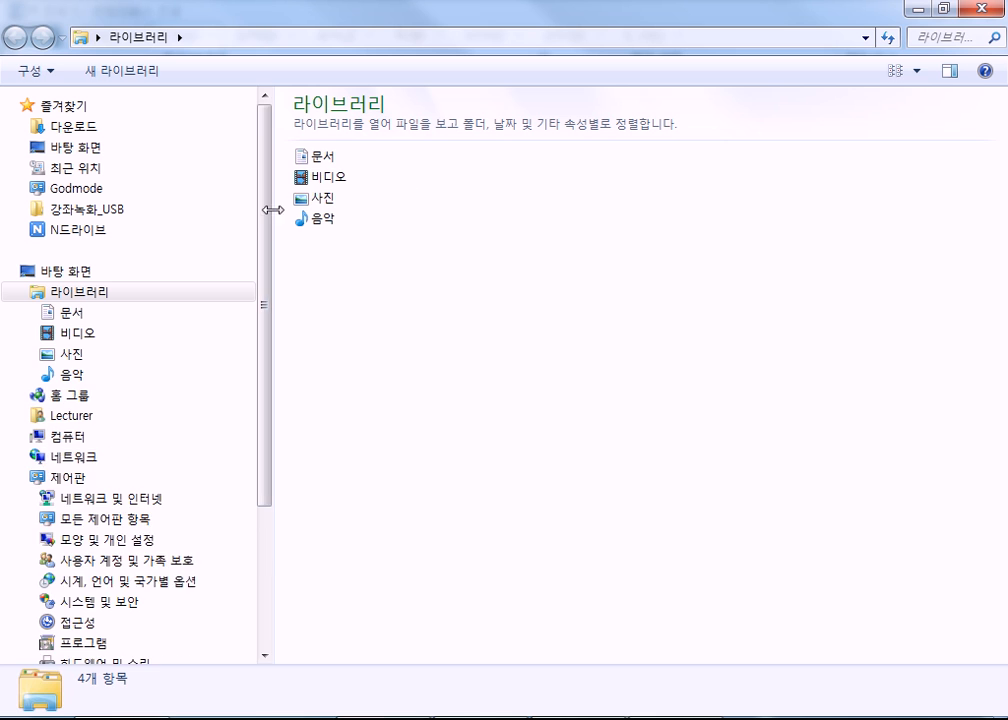
Open 사막.jpg from the Pictures library's 사진 샘플 folder in the image viewer
left_click(79, 355)
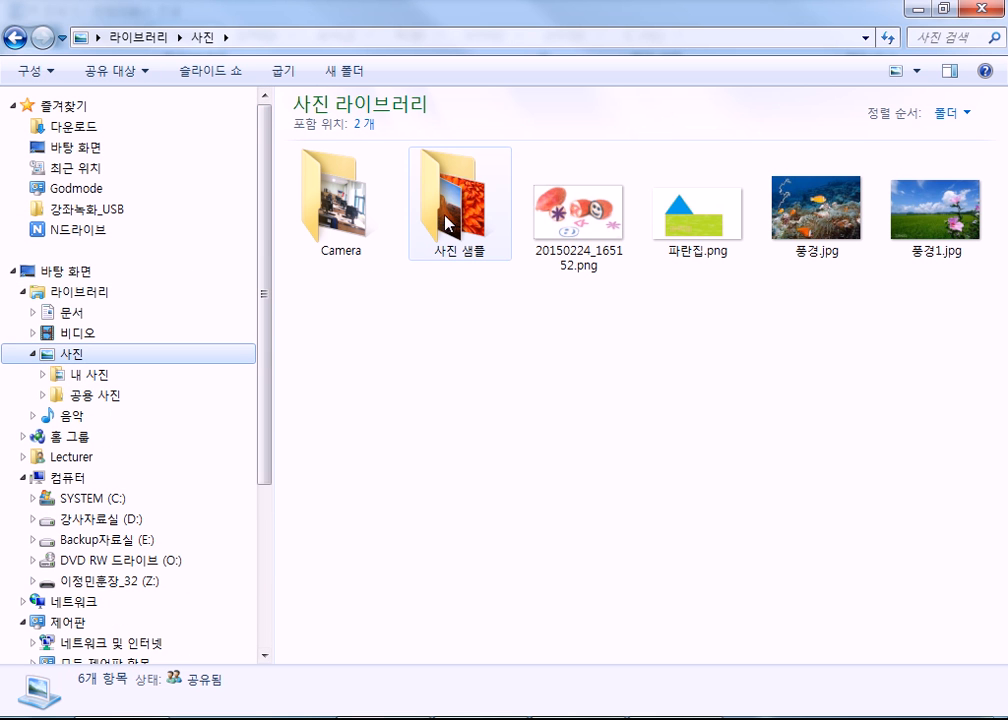
double_click(462, 214)
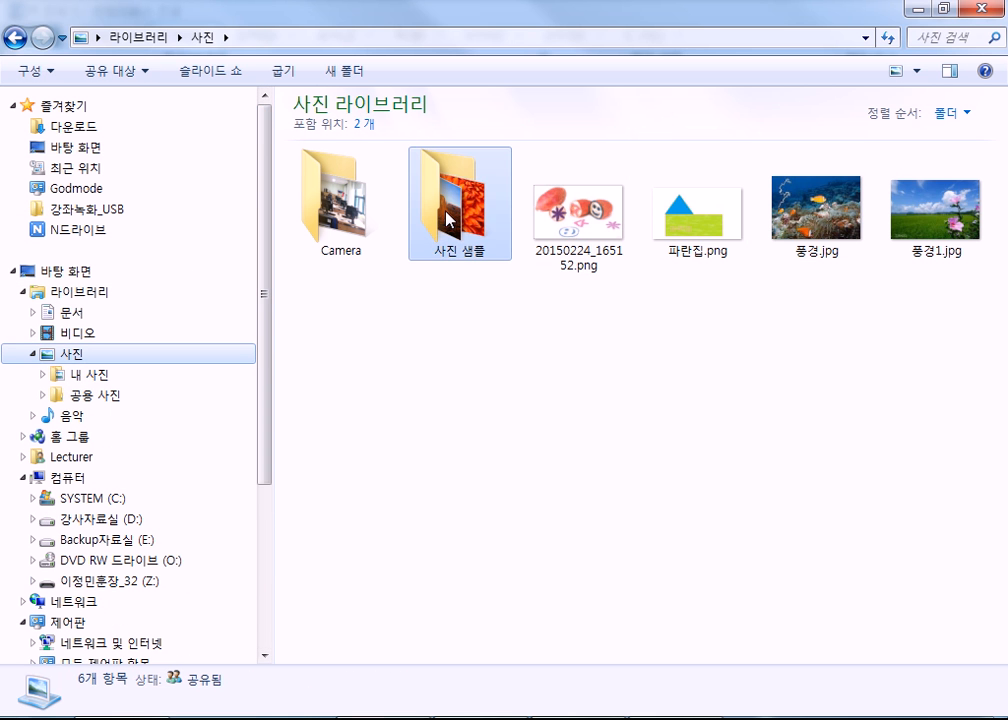
left_click(448, 189)
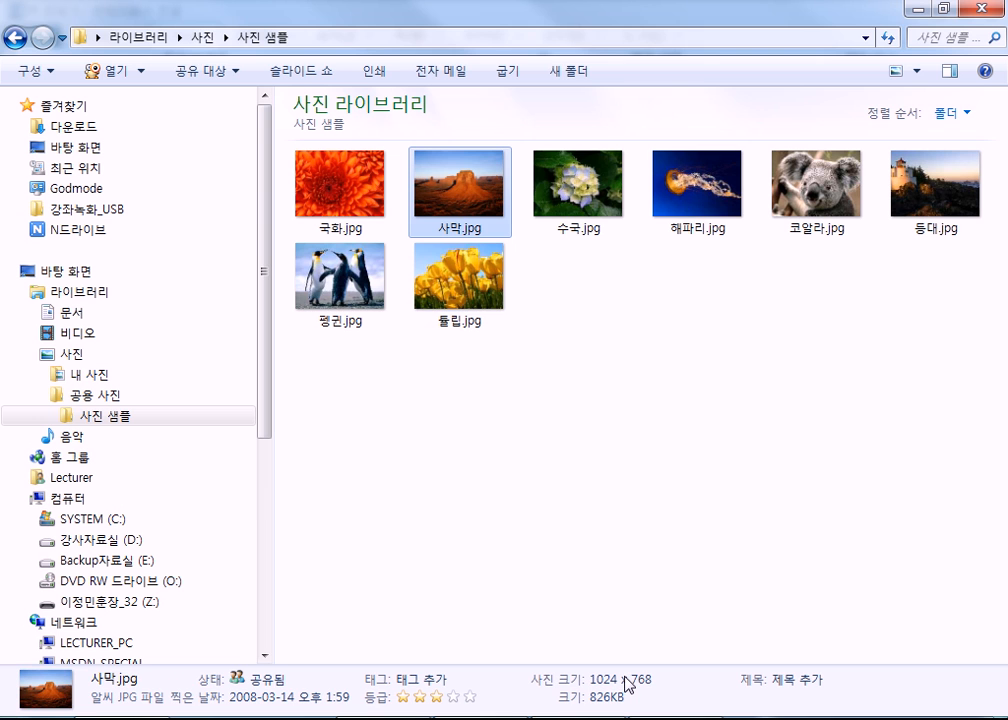
mouse_move(462, 190)
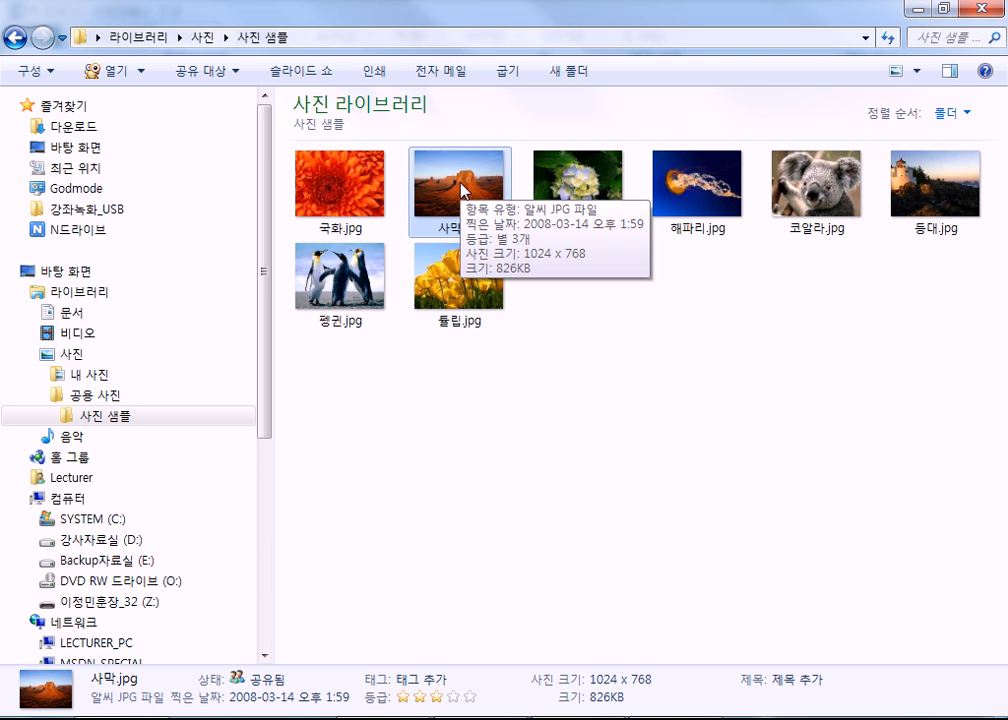
double_click(465, 200)
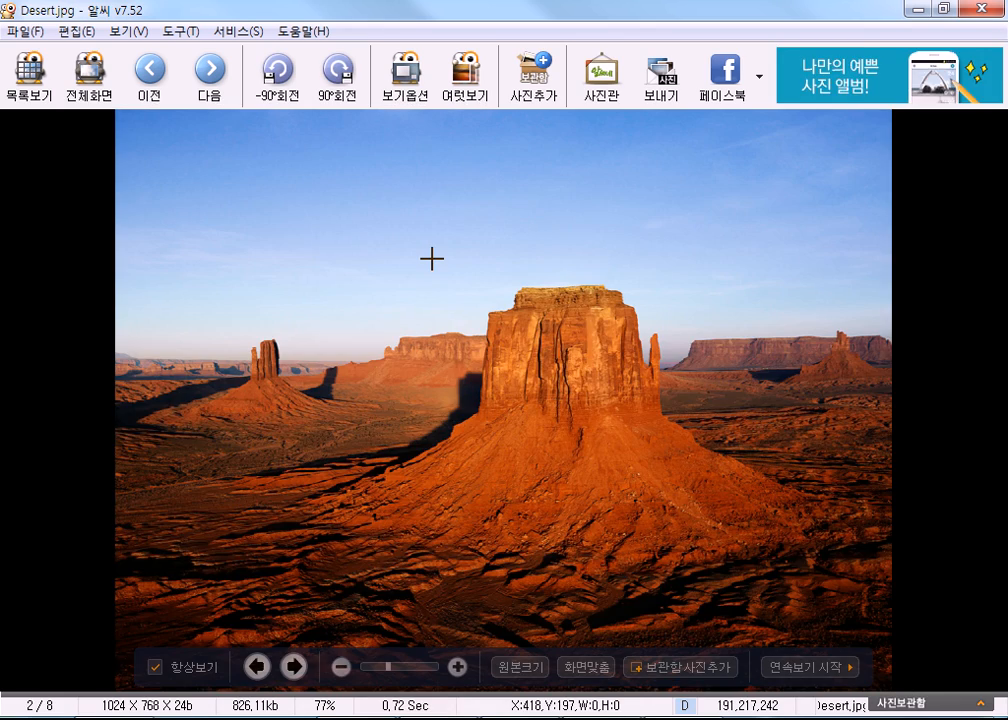
Zoom into the desert photo and pan around the magnified butte
scroll(431, 259, "up", 2)
scroll(431, 259, "up", 10)
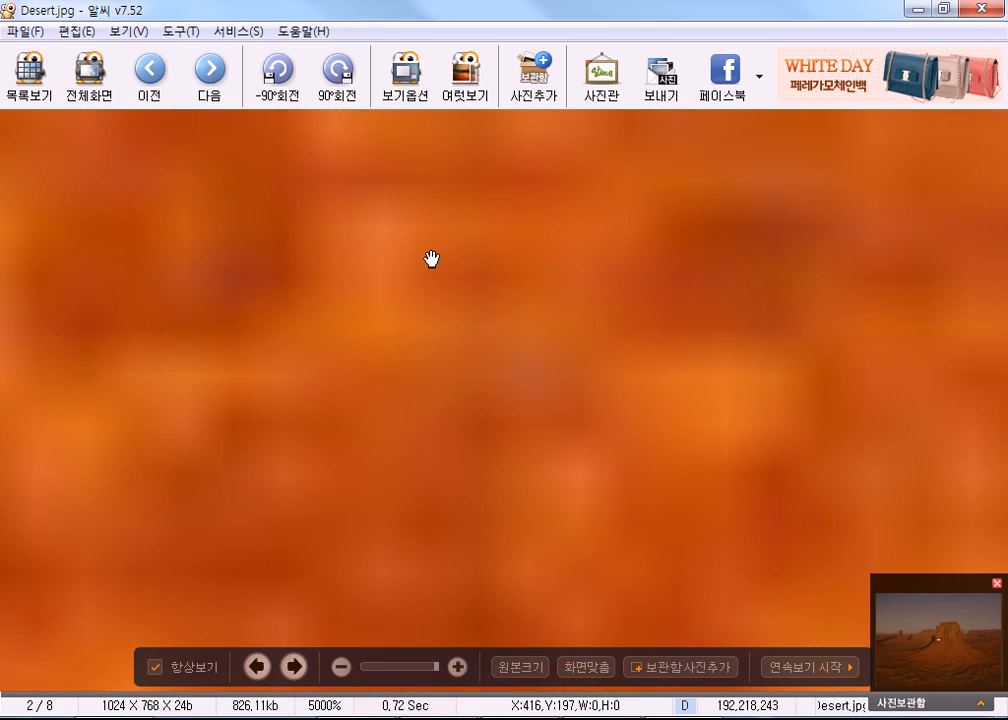
left_click_drag(431, 259, 480, 668)
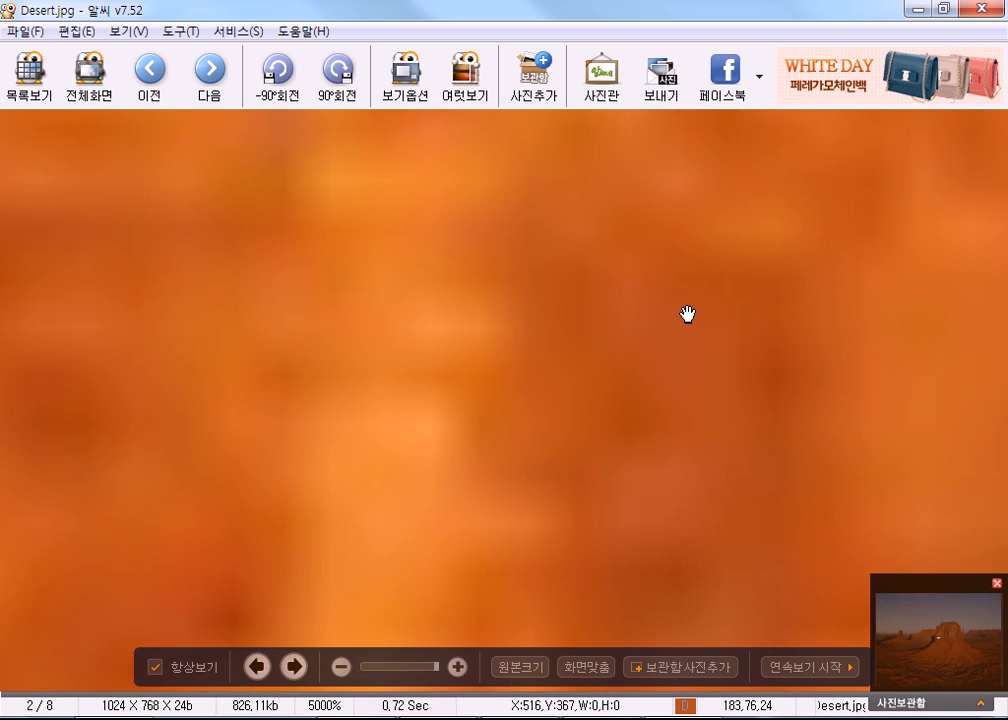
left_click_drag(686, 313, 691, 542)
mouse_move(940, 645)
left_mouse_down()
mouse_move(925, 621)
mouse_move(935, 638)
left_mouse_up()
left_click_drag(614, 326, 581, 367)
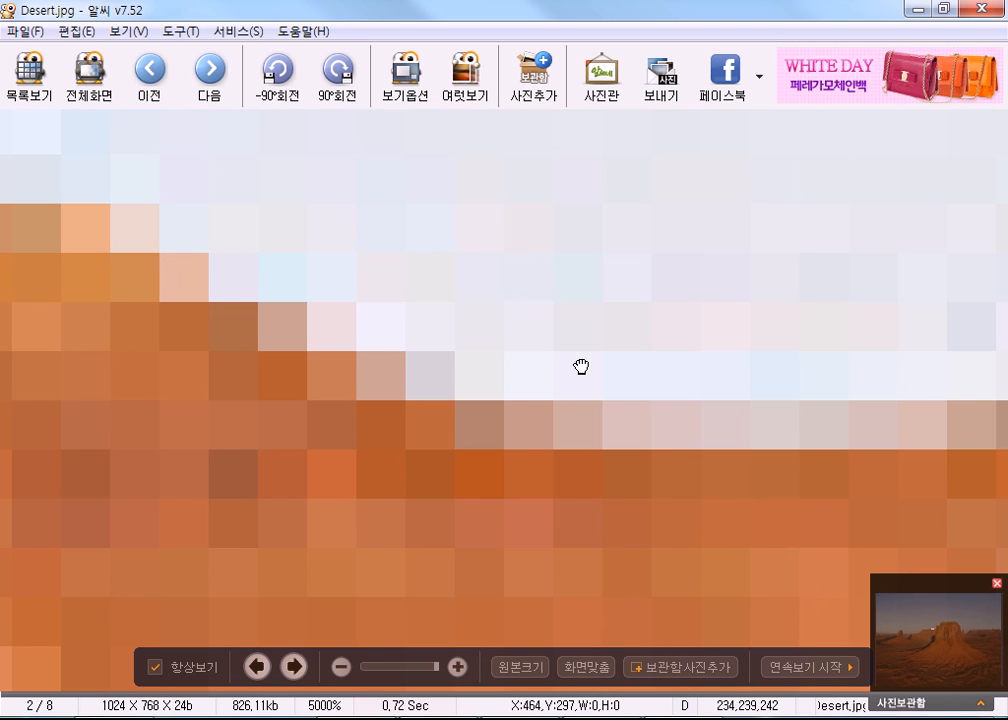
left_click_drag(568, 348, 659, 272)
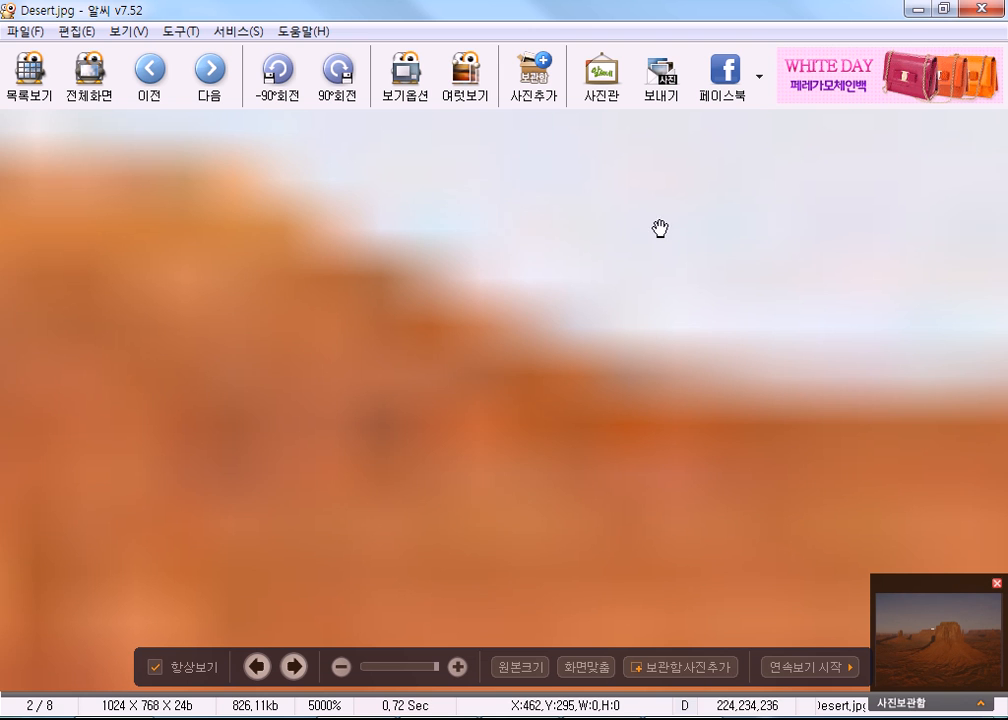
left_click_drag(516, 366, 536, 382)
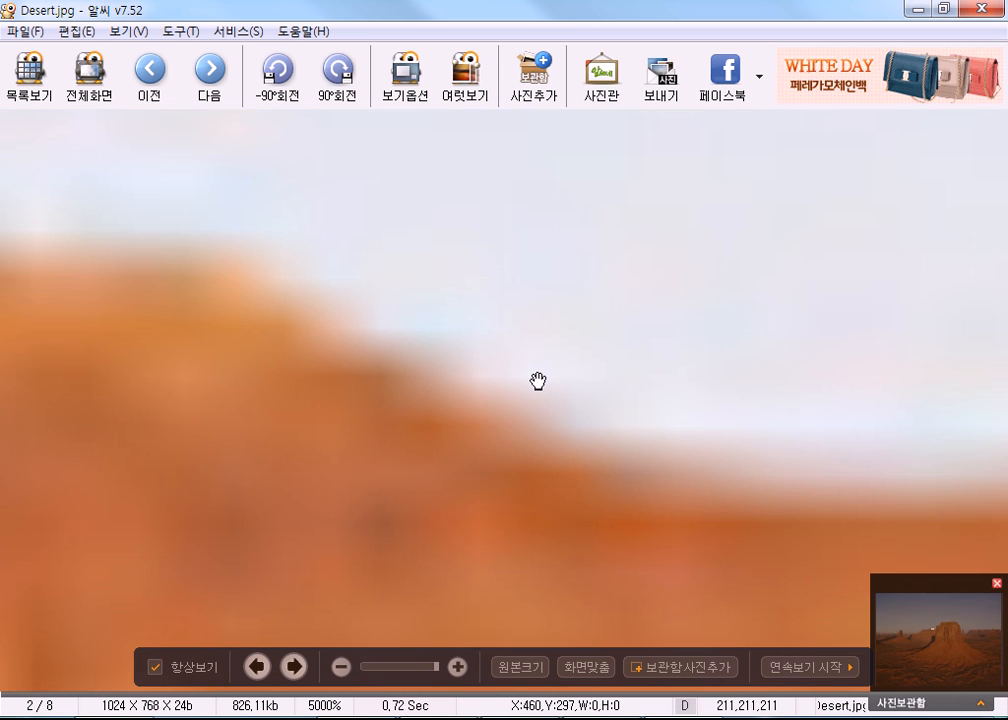
Zoom back out until the photo fits, then close ALSee
scroll(659, 495, "down", 5)
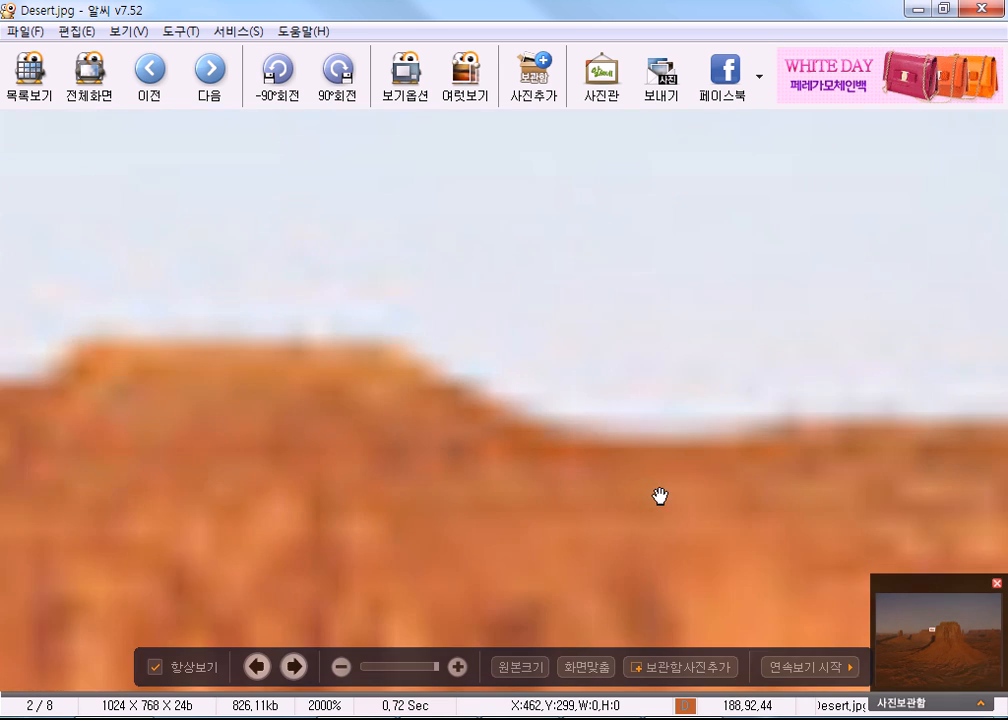
scroll(659, 495, "down", 1)
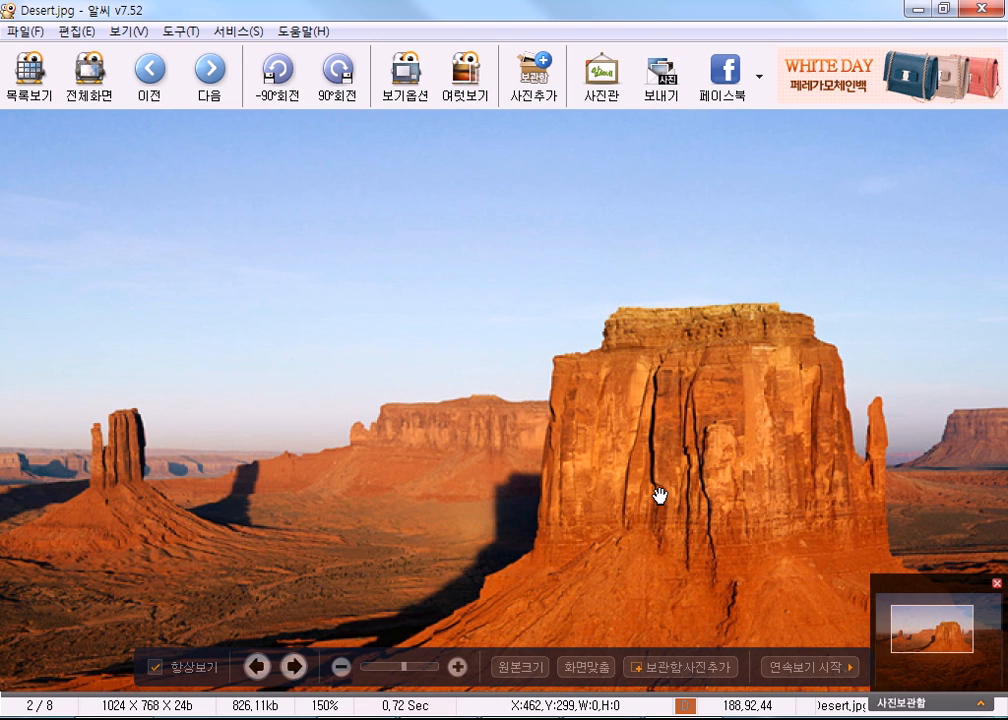
scroll(659, 495, "down", 2)
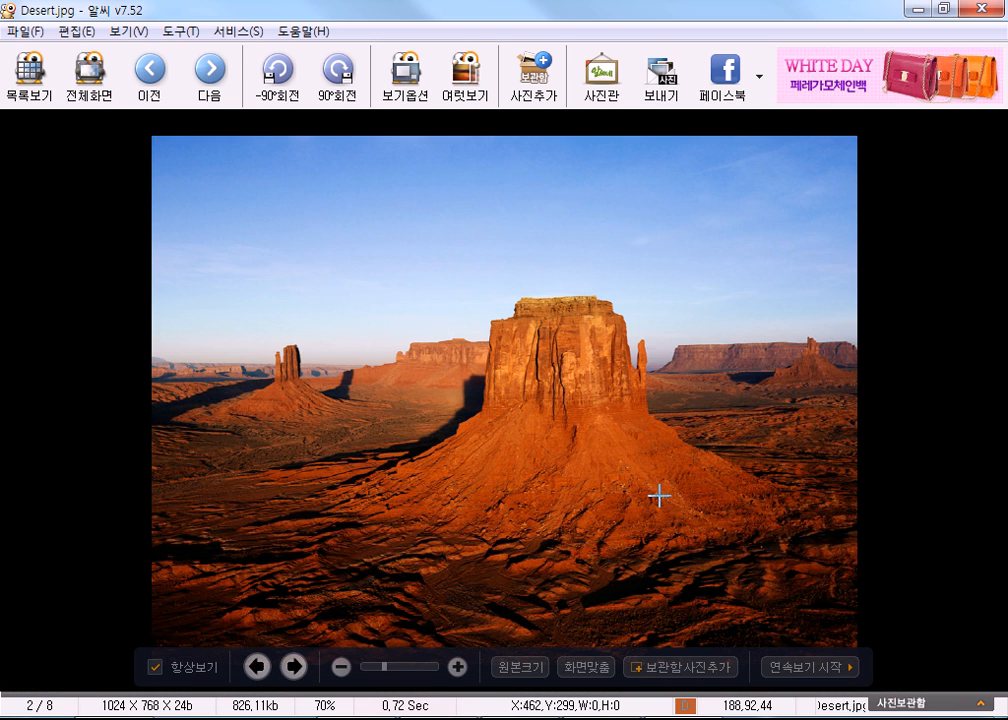
left_click(982, 10)
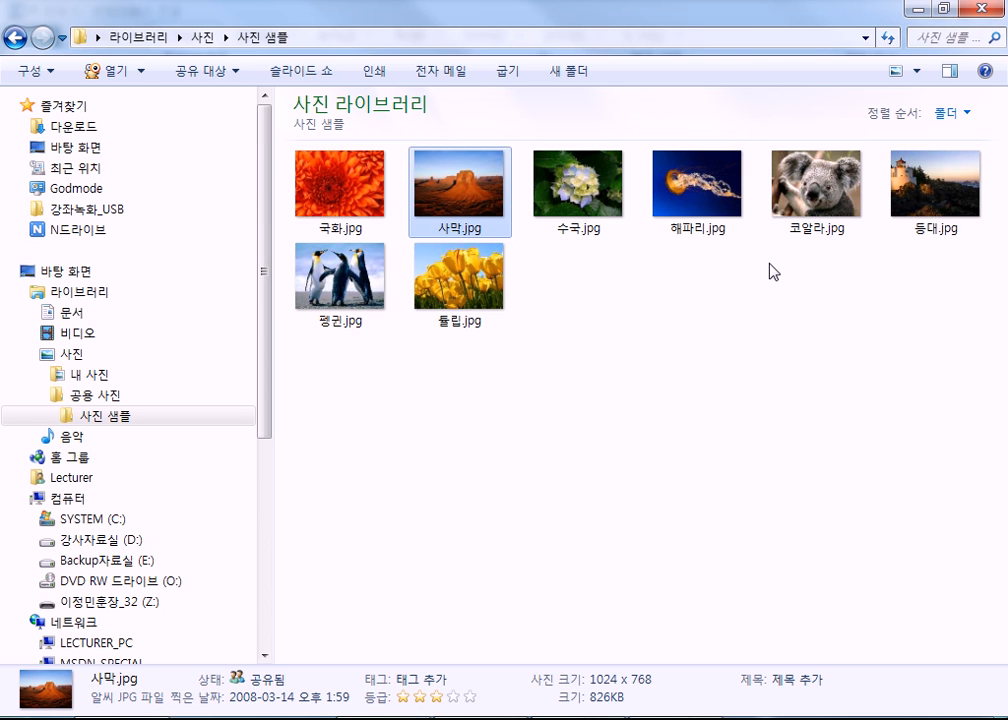
Open 내 사진 > Camera, preview the photo, then restore and widen the Explorer window
left_click(90, 376)
double_click(312, 212)
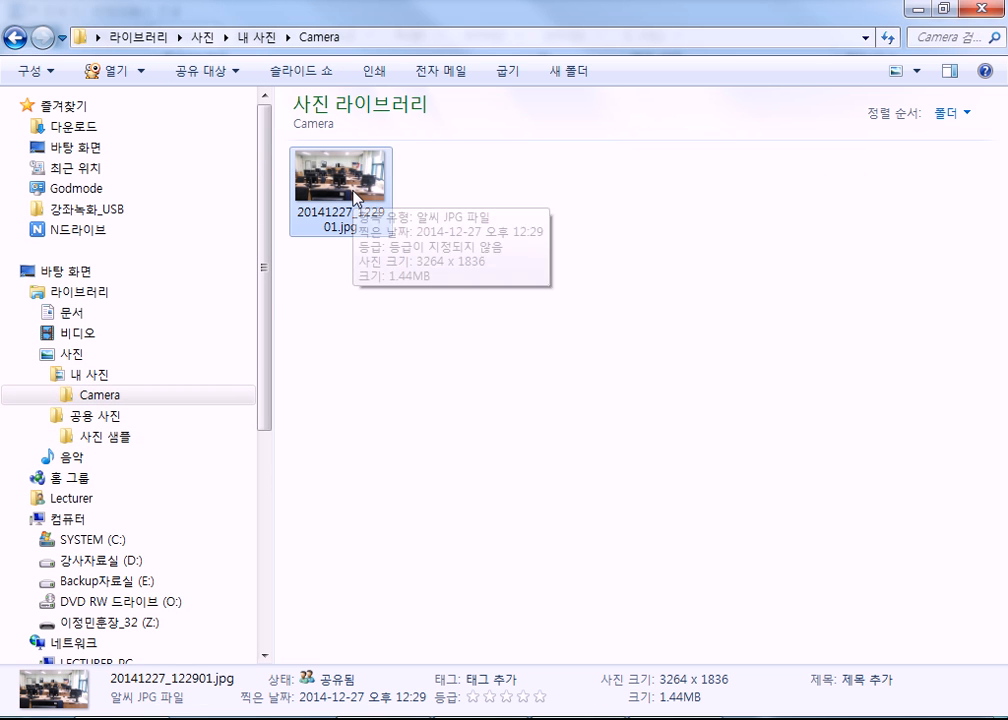
double_click(350, 224)
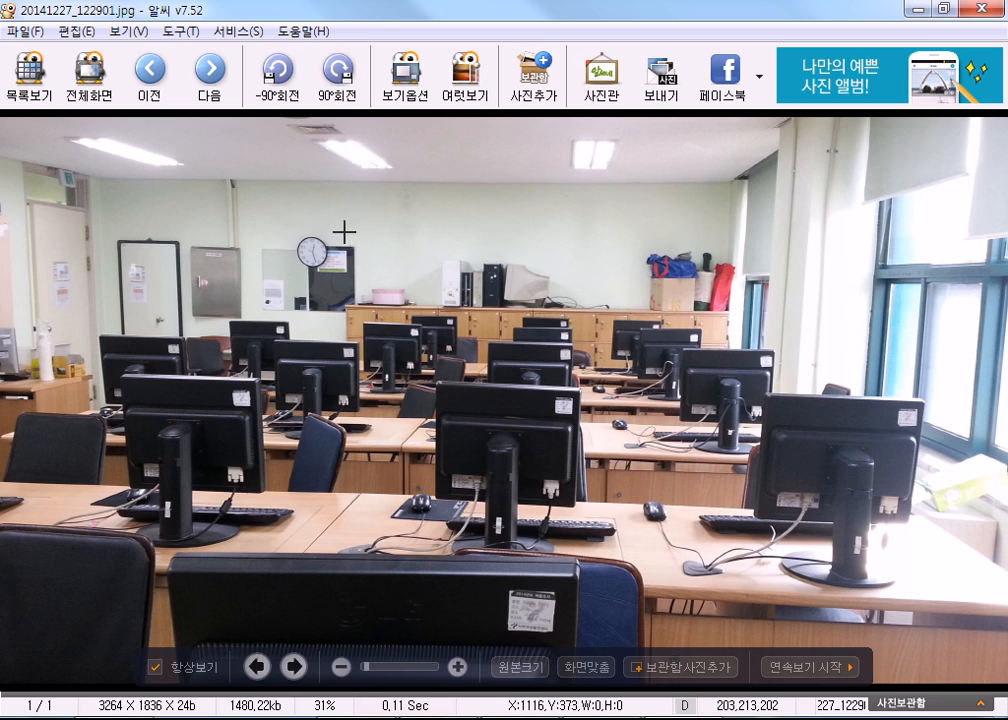
left_click(981, 12)
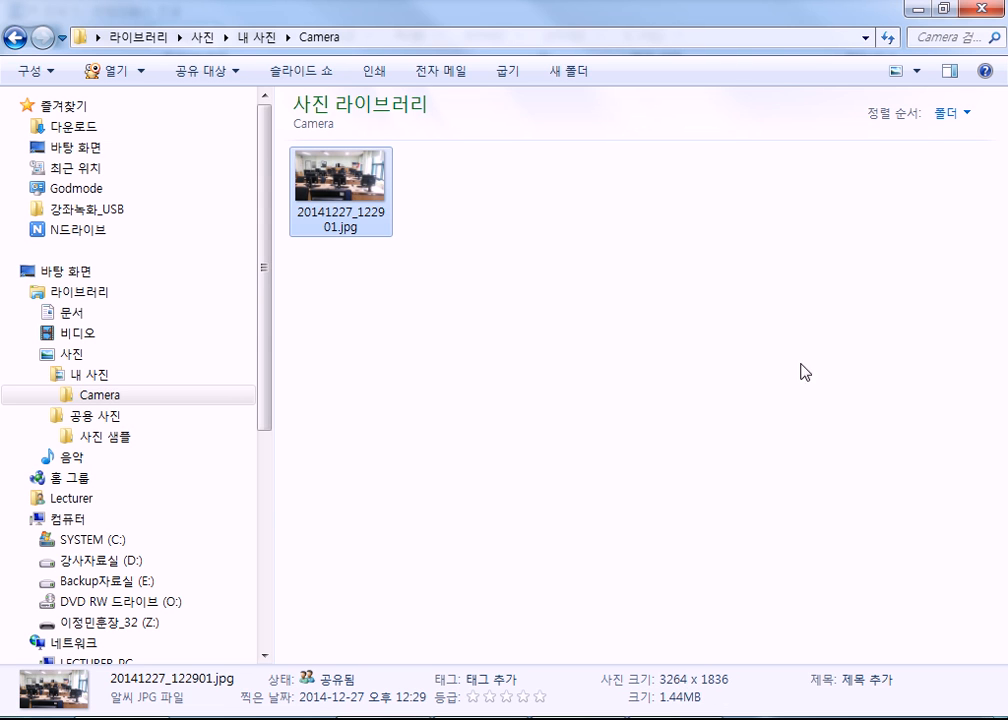
left_click(943, 9)
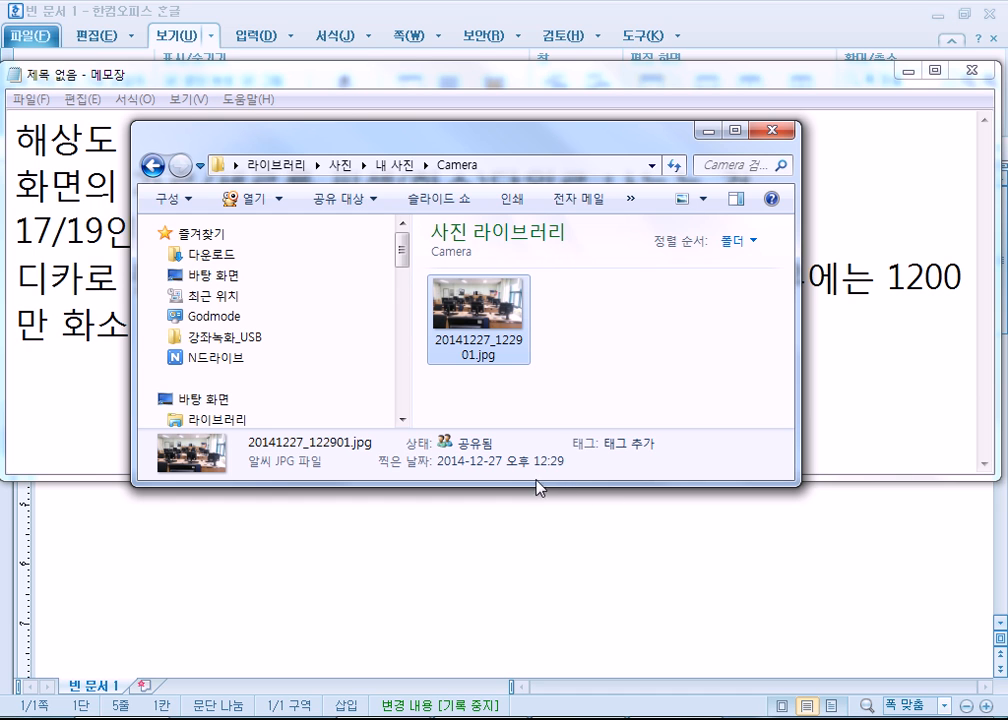
left_click_drag(797, 375, 957, 374)
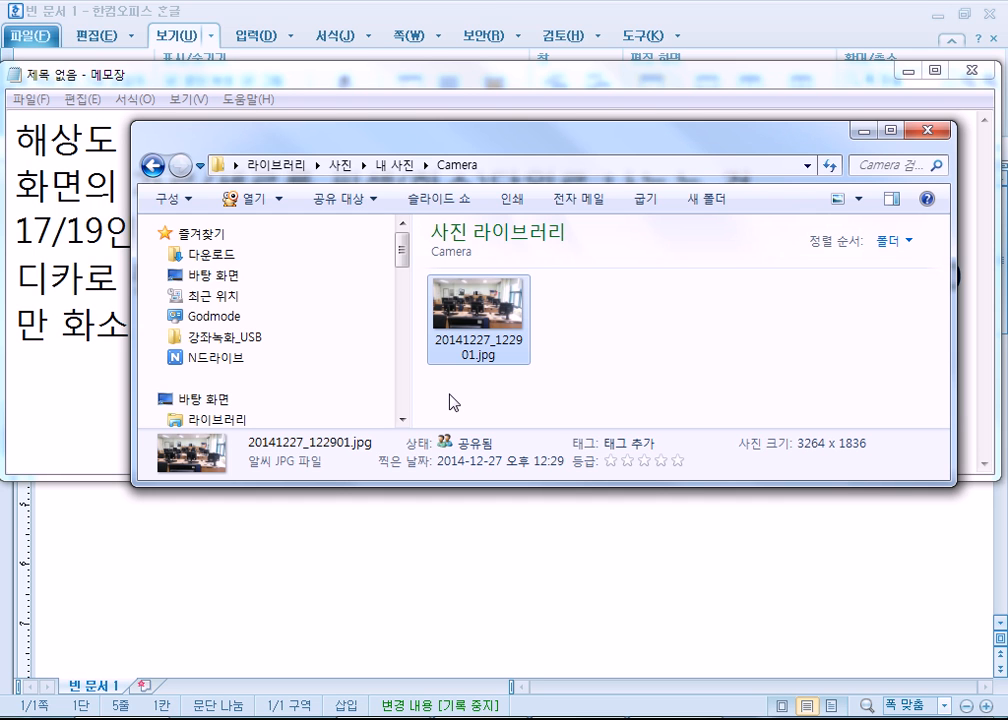
Reopen the classroom photo, zoom in, and choose 보기 > 원본크기로 계속 보기
double_click(470, 335)
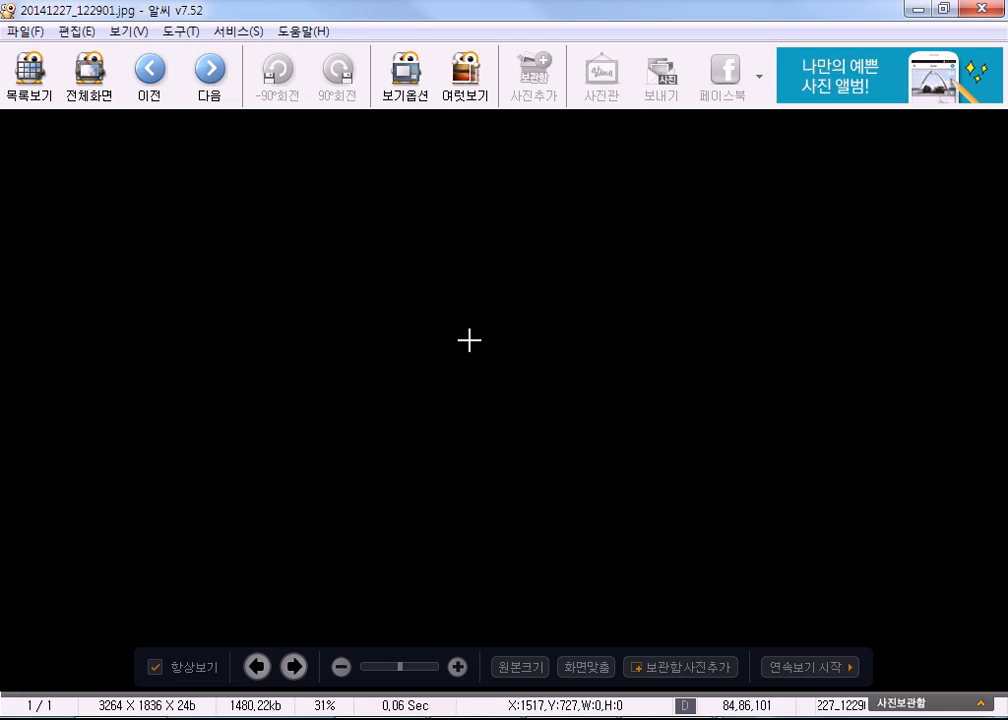
scroll(480, 401, "up", 2)
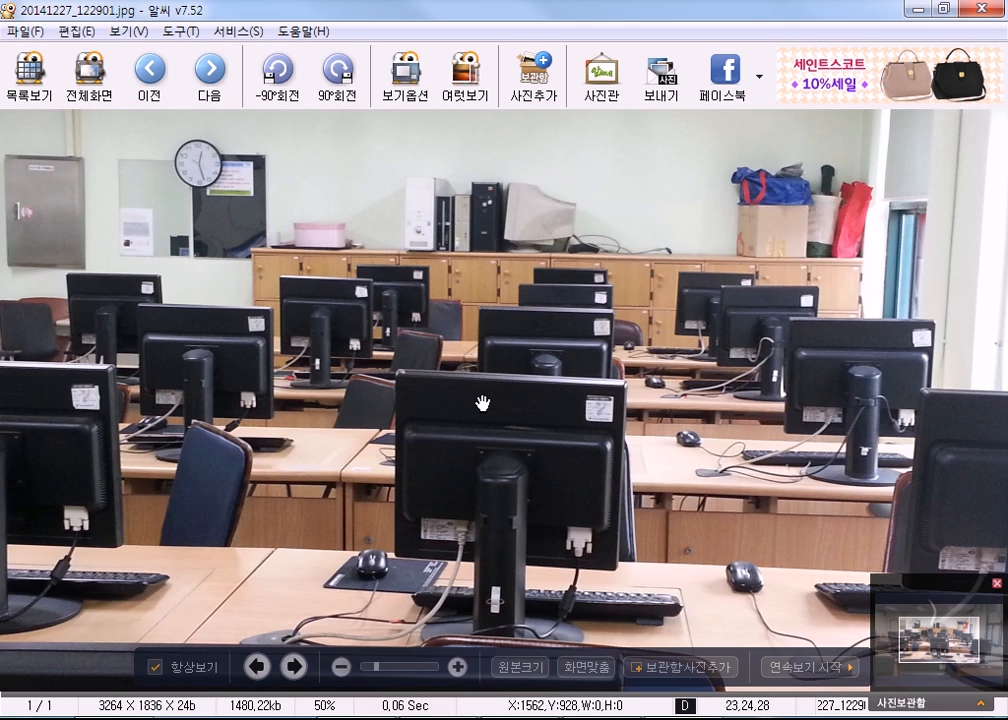
scroll(483, 403, "up", 1)
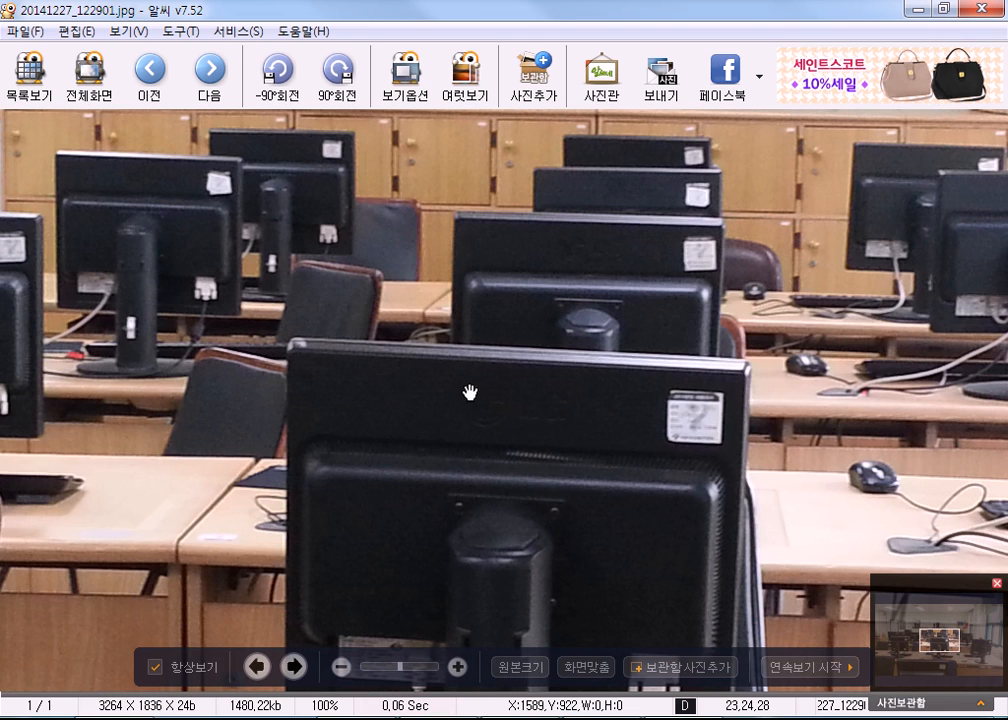
left_click(128, 31)
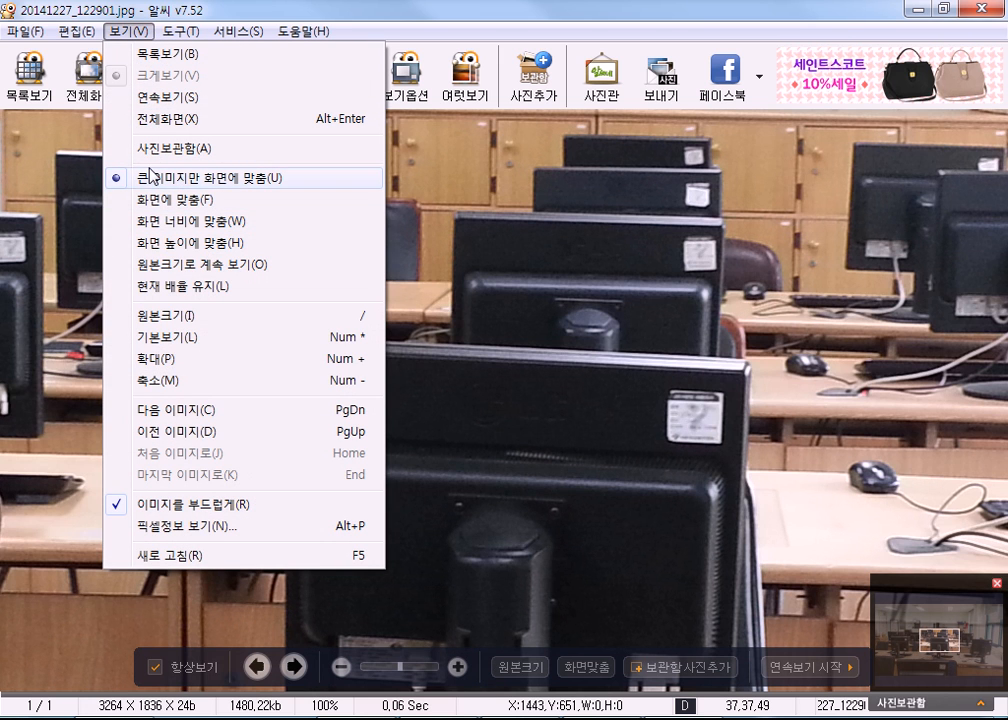
left_click(152, 277)
Pan the original-size photo across the wall clock, monitors, cabinet and window
left_click_drag(517, 353, 297, 268)
left_click_drag(386, 274, 664, 500)
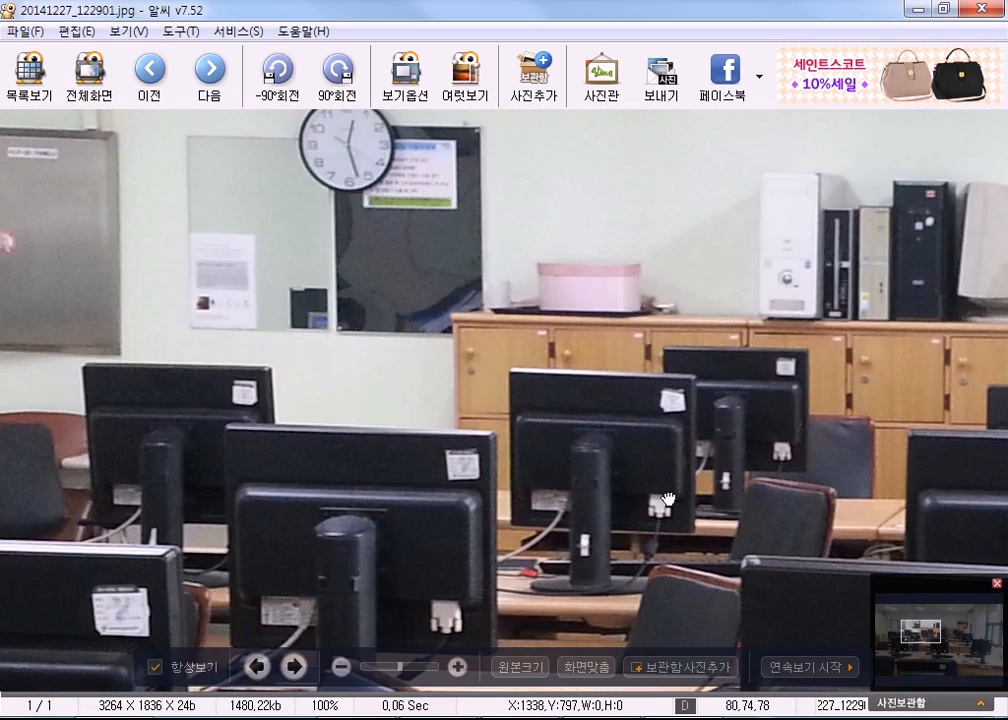
left_click_drag(259, 288, 526, 463)
left_click_drag(278, 264, 424, 232)
left_click_drag(770, 333, 435, 227)
left_click_drag(790, 315, 397, 493)
left_click_drag(636, 204, 731, 151)
left_click_drag(473, 297, 670, 246)
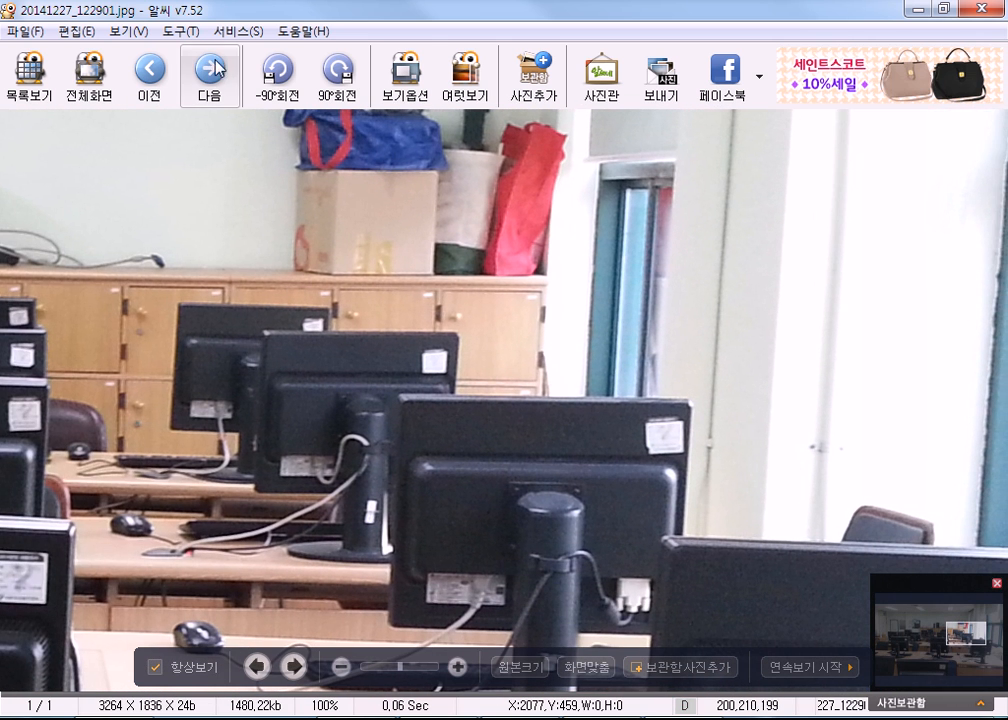
Fit the photo to the window with 보기옵션 > 화면에 맞춤, then close the viewer
left_click(405, 75)
left_click(443, 148)
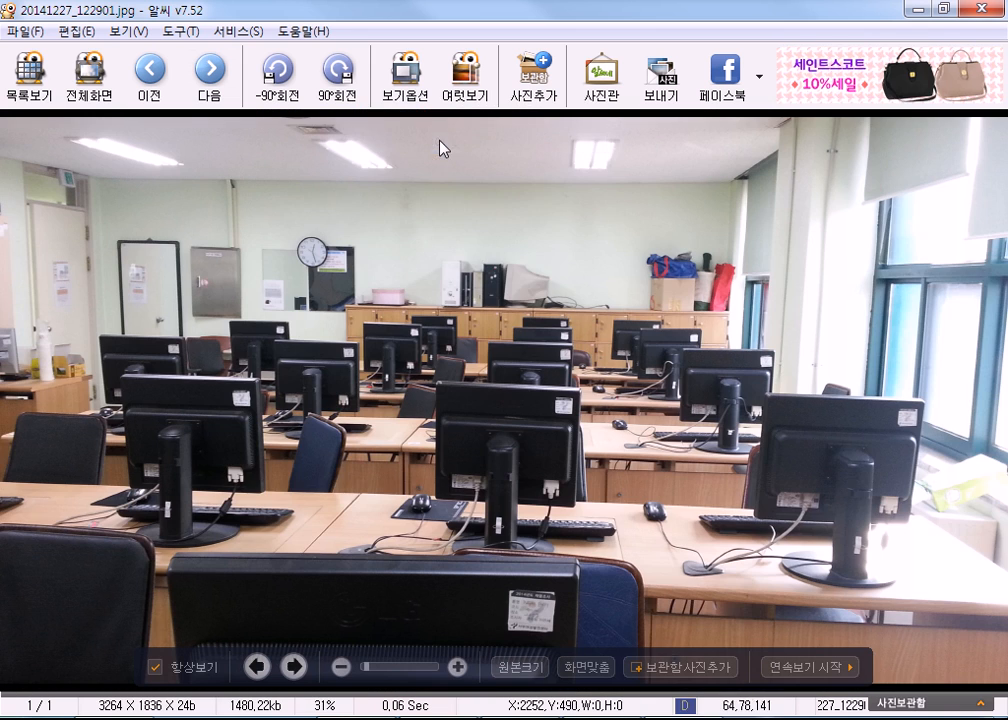
left_click(405, 75)
left_click(414, 123)
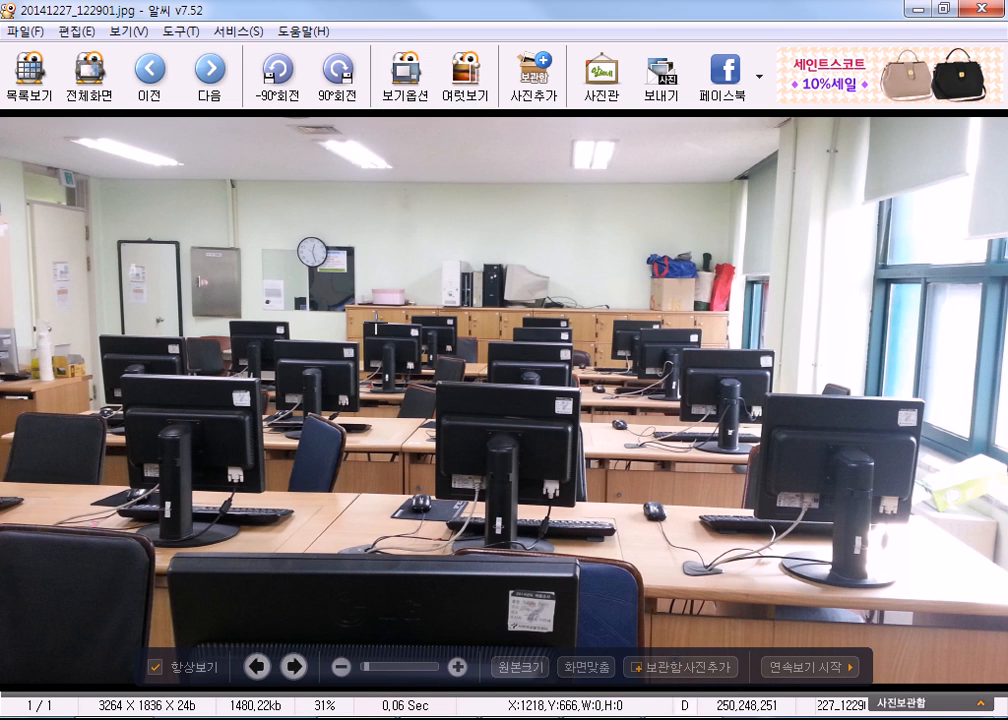
scroll(425, 323, "up", 3)
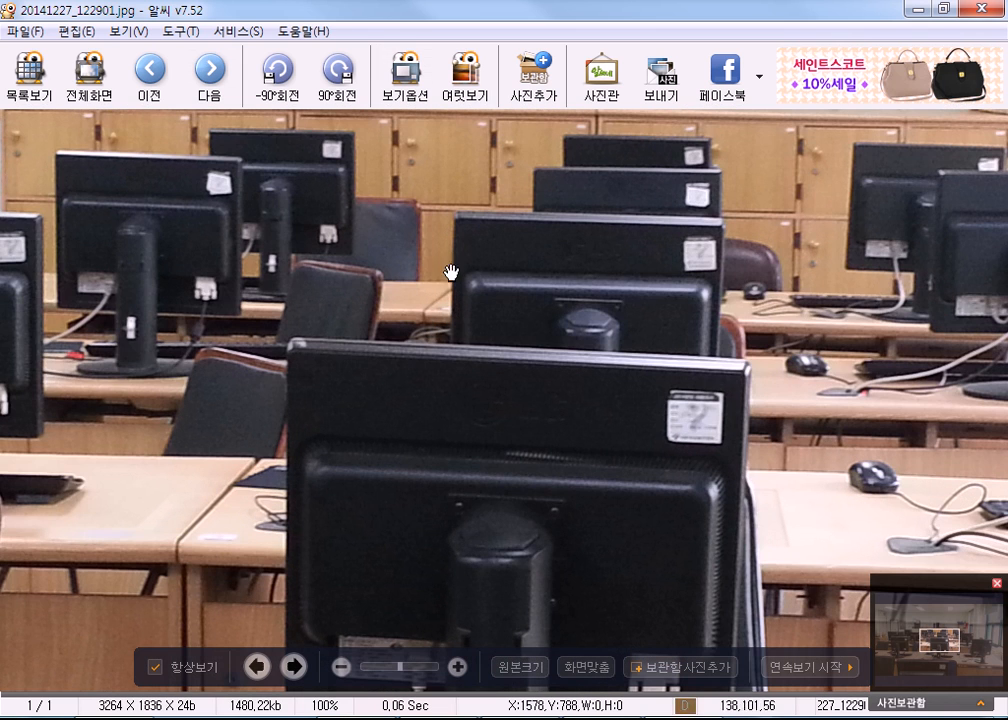
scroll(452, 283, "down", 3)
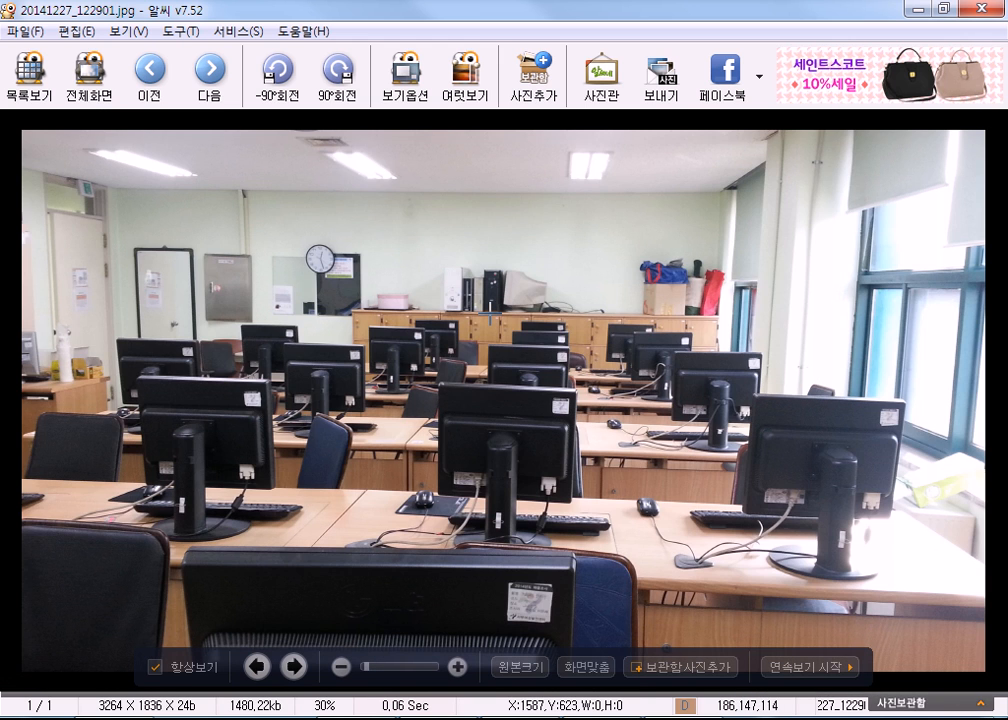
left_click(983, 18)
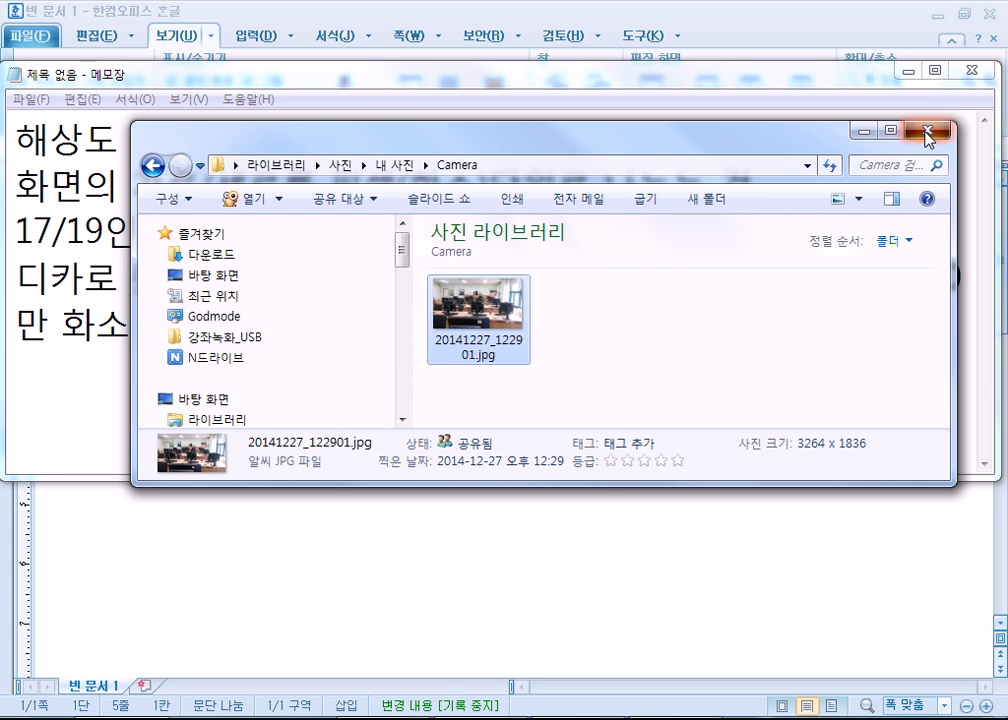
Close the photo folder and bring Hangul forward, keeping the 폭 맞춤 zoom
left_click(928, 138)
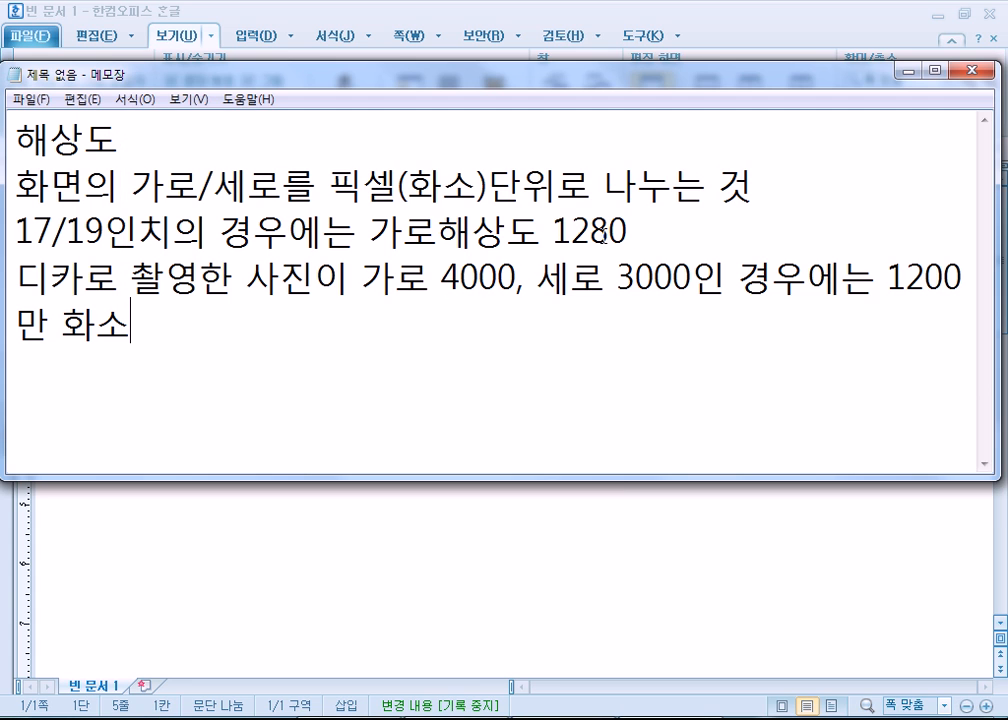
left_click(376, 530)
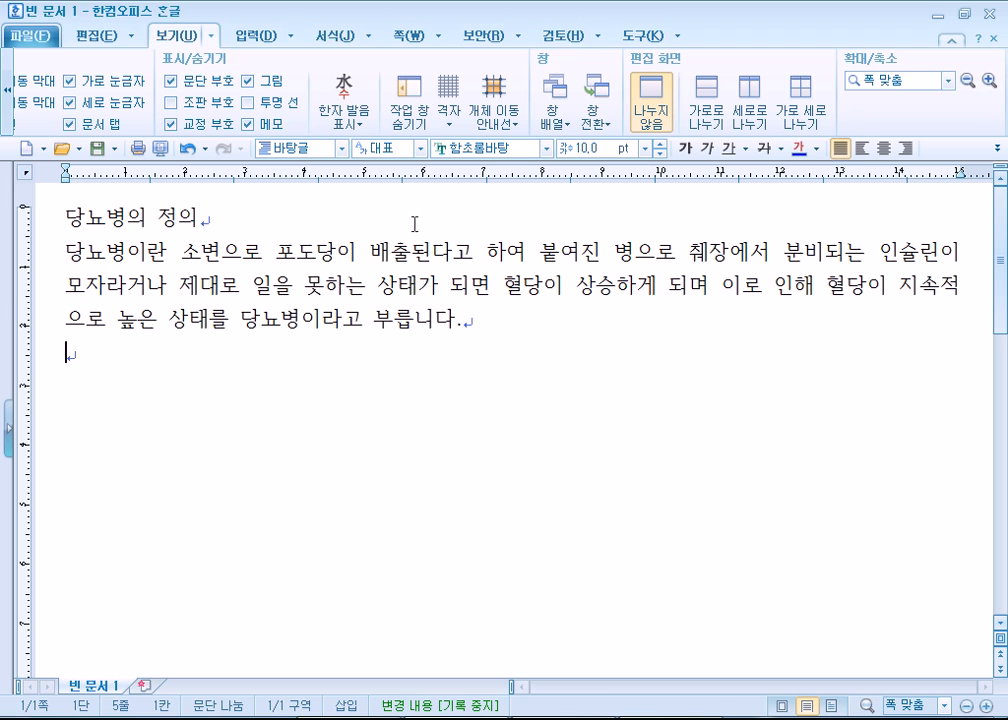
left_click(948, 81)
left_click(882, 110)
Browse the 파일, 편집 and 보기 menus and scroll the 보기 ribbon to its zoom tools
left_click(42, 32)
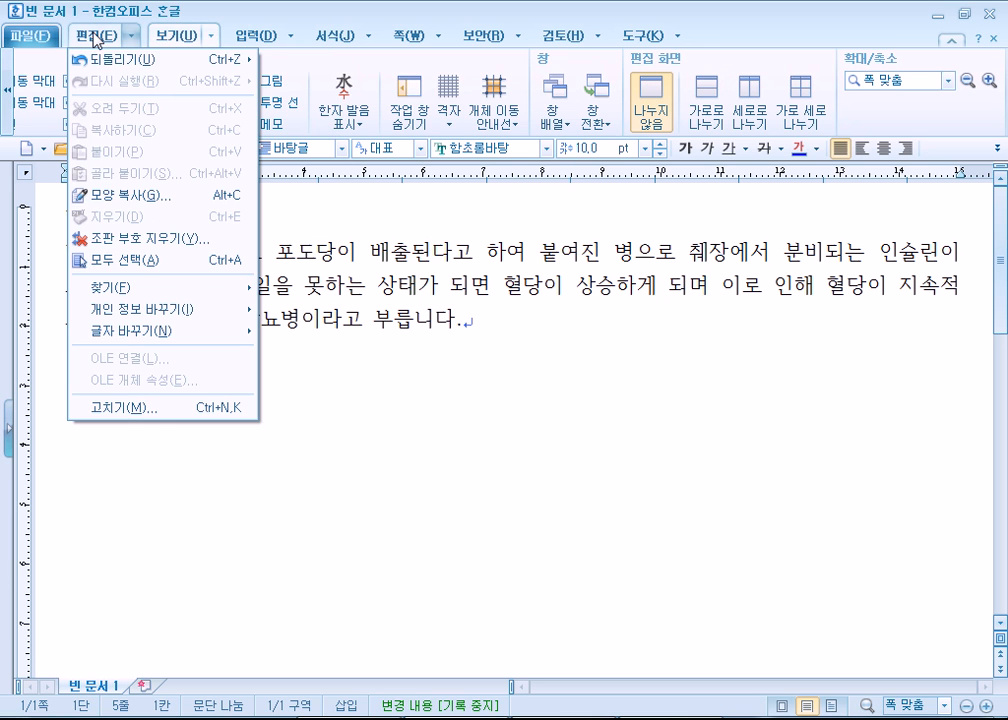
left_click(94, 38)
left_click(94, 38)
left_click(182, 35)
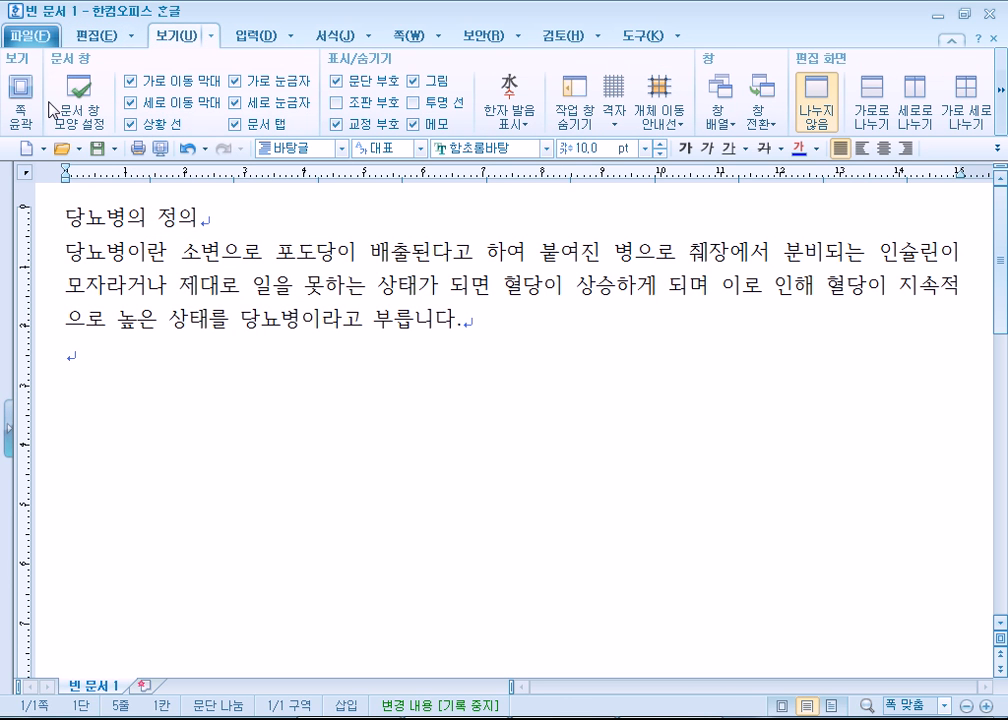
left_click(1001, 96)
left_click(1002, 100)
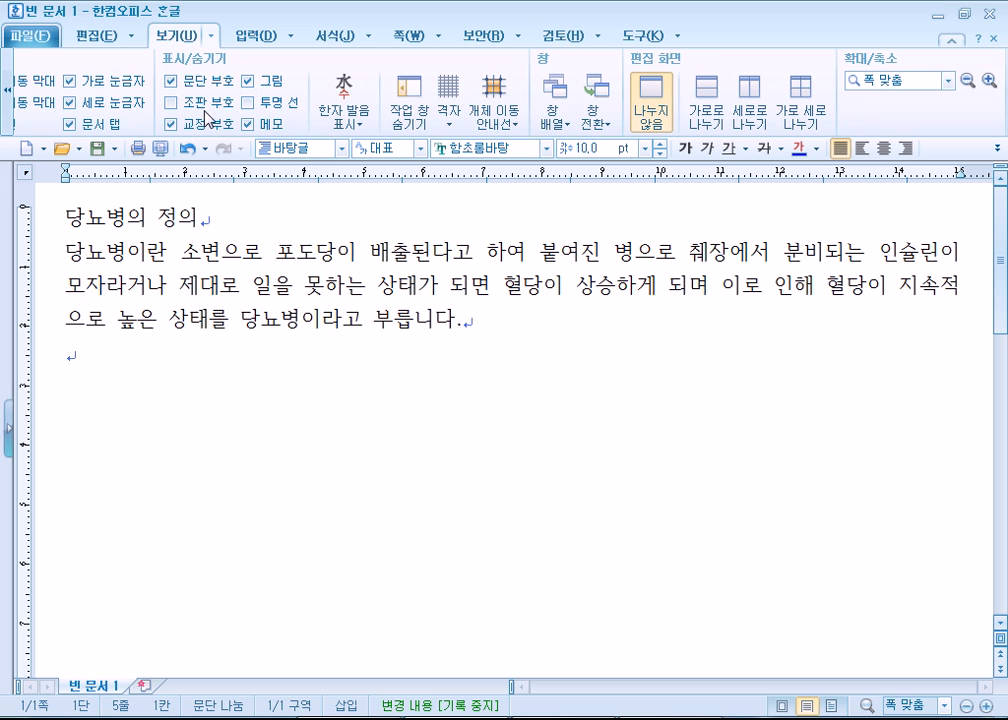
left_click(8, 100)
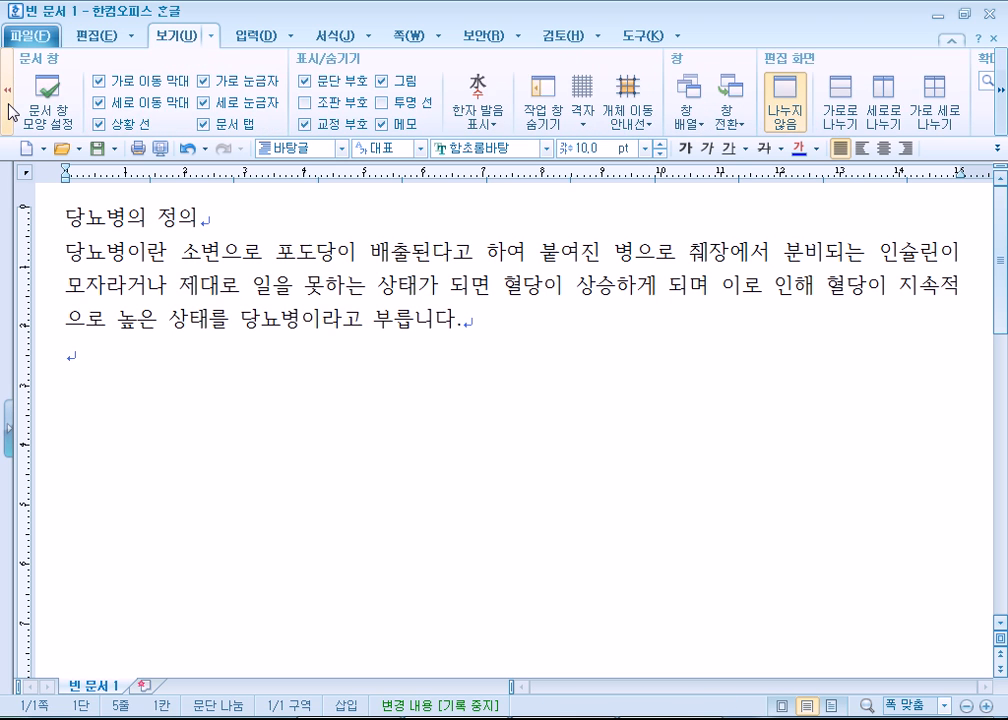
left_click(8, 100)
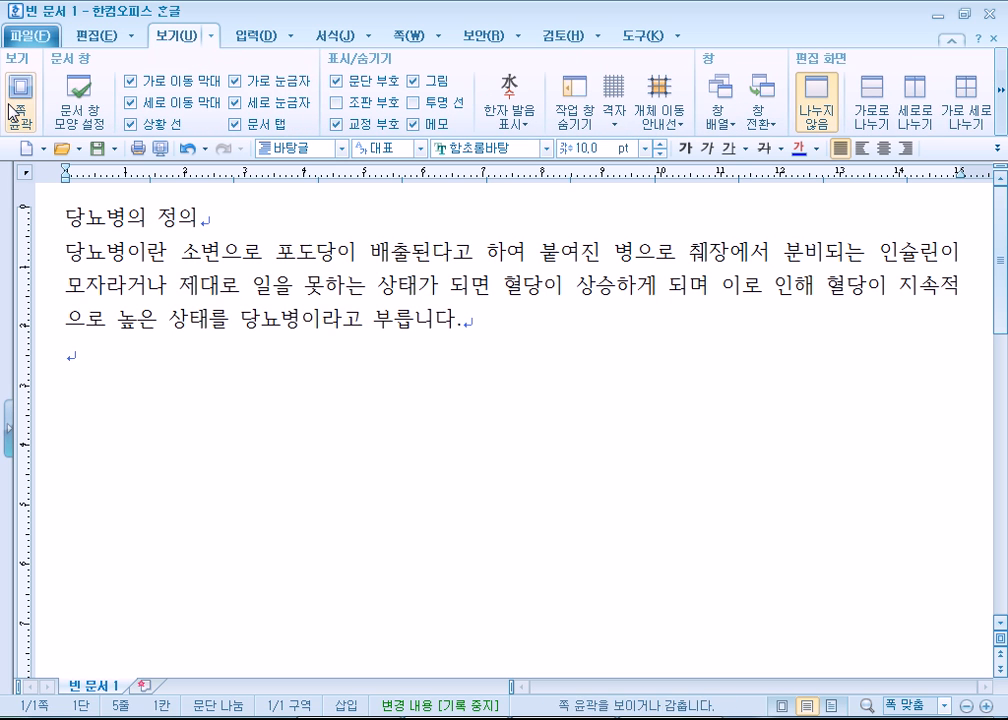
left_click(1003, 100)
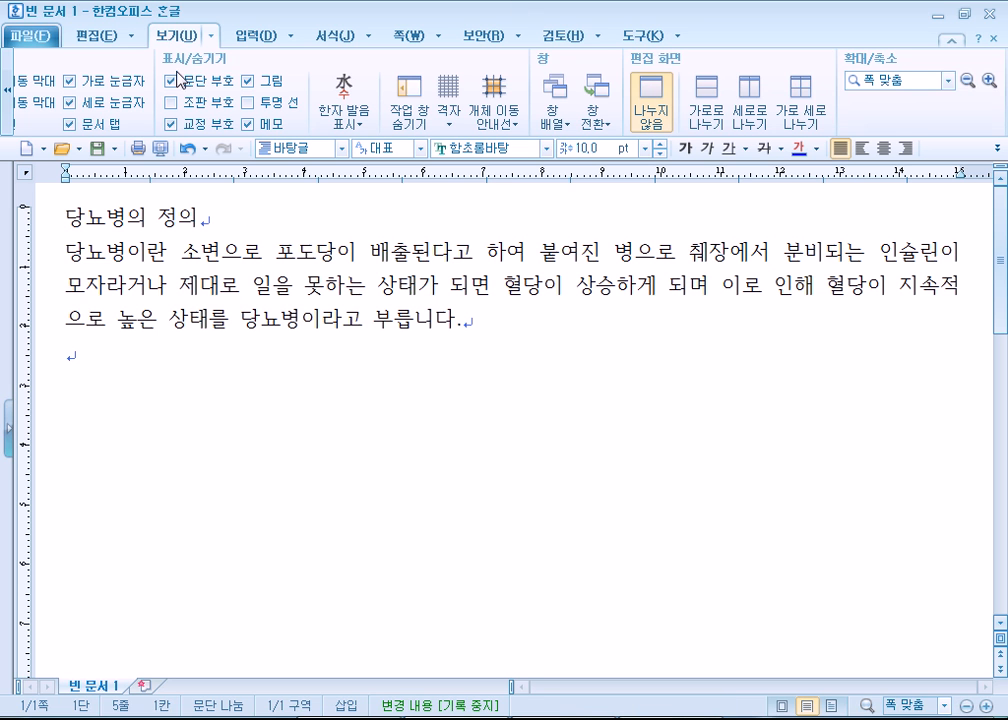
left_click(10, 100)
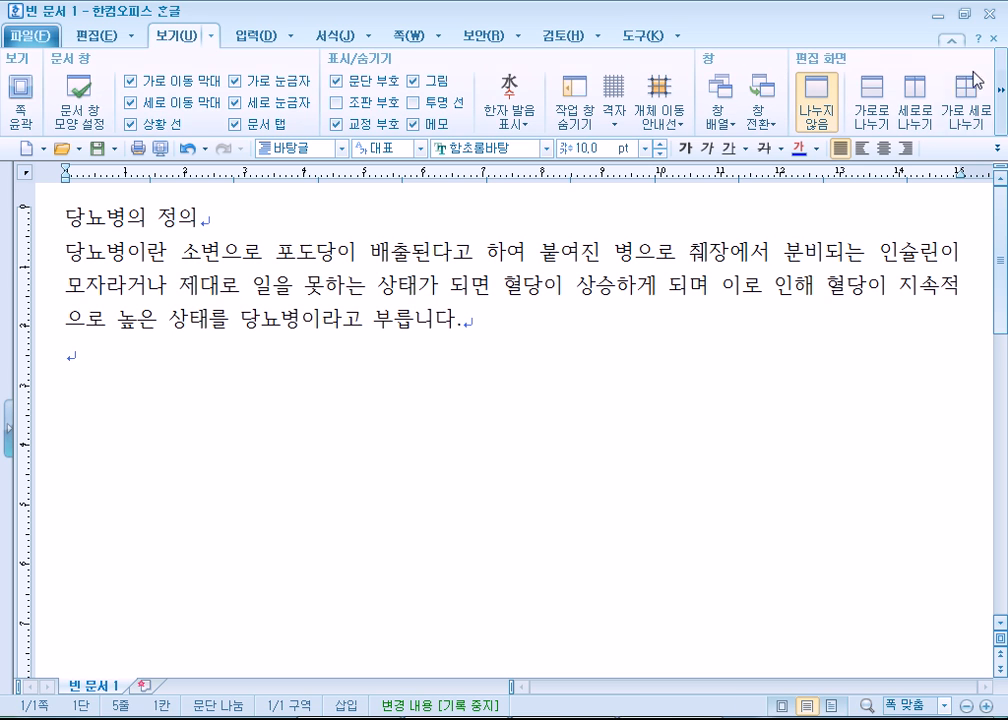
left_click(1000, 90)
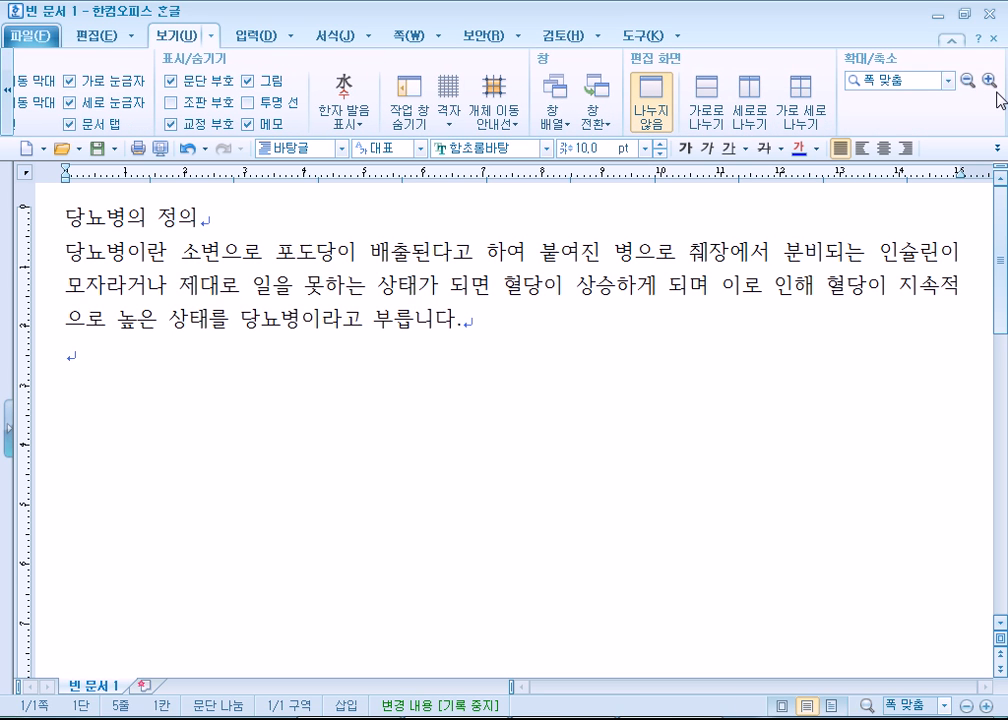
left_click(947, 80)
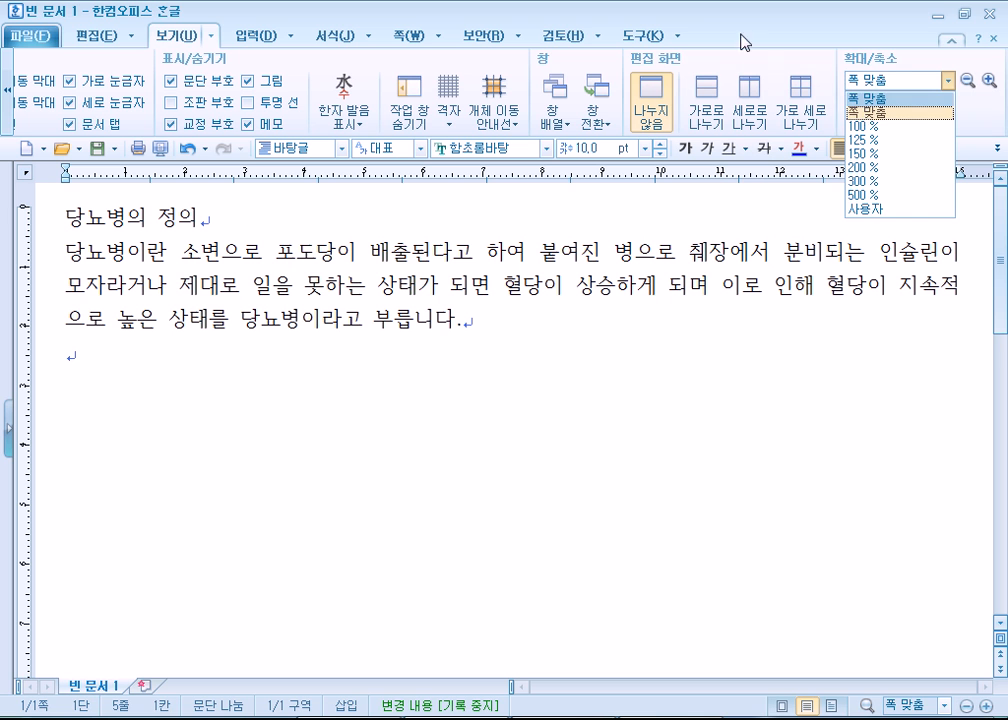
left_click(256, 36)
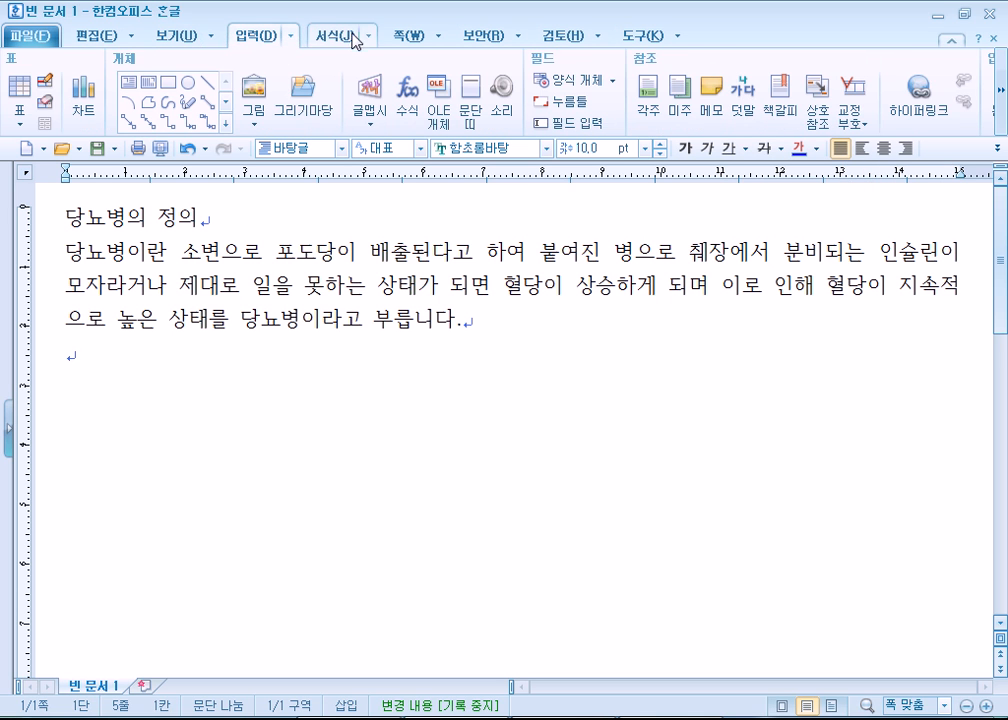
left_click(190, 36)
left_click_drag(64, 218, 893, 307)
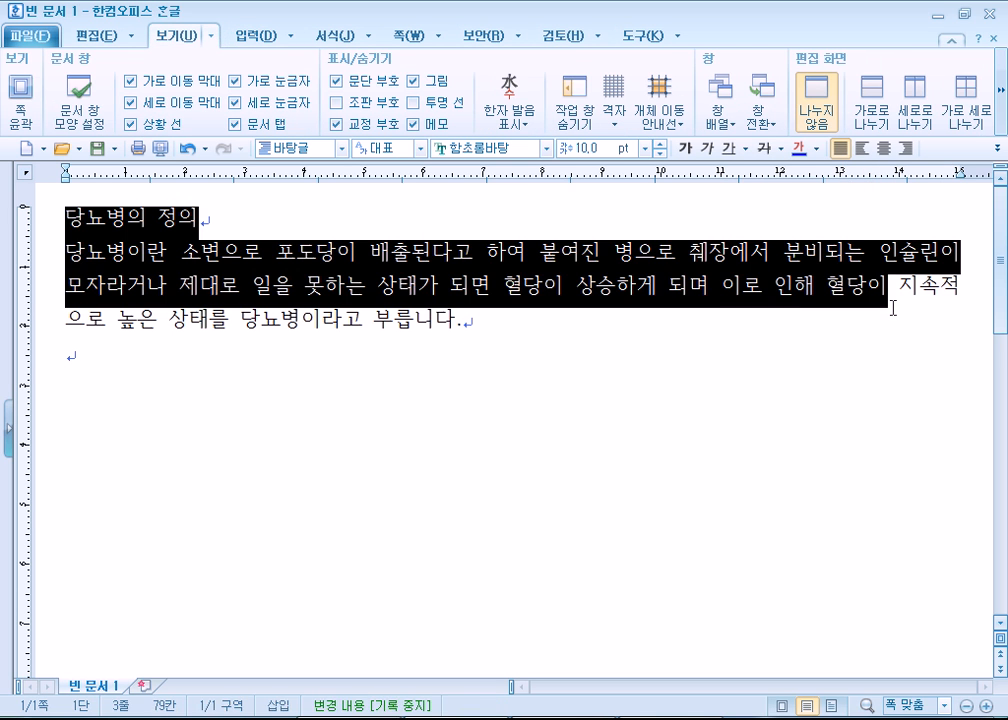
left_click(774, 340)
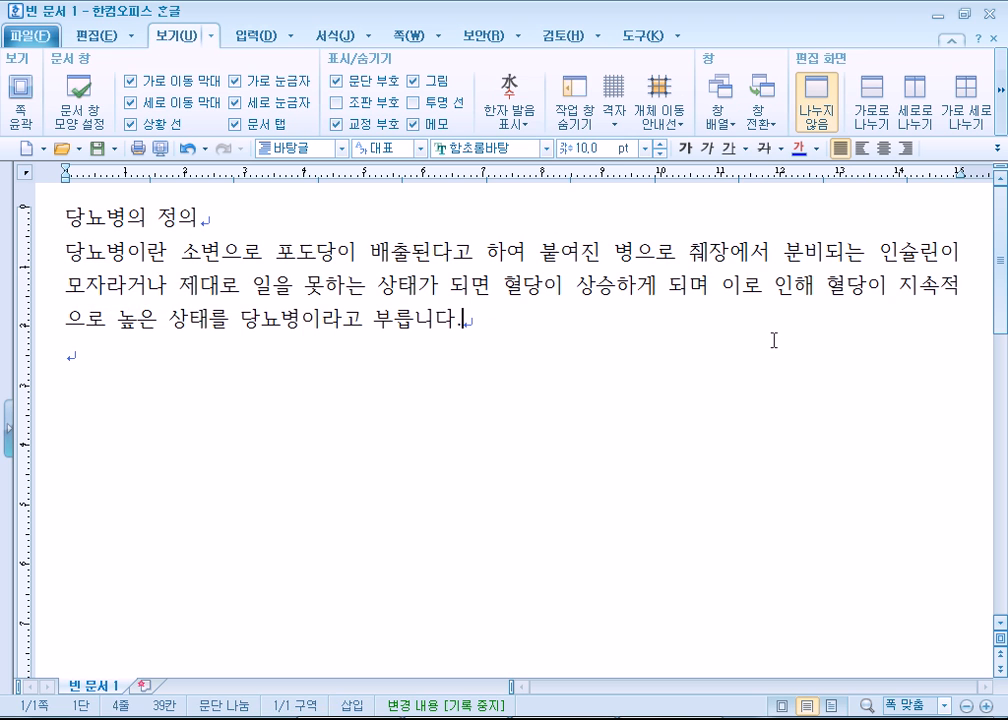
left_click(1002, 100)
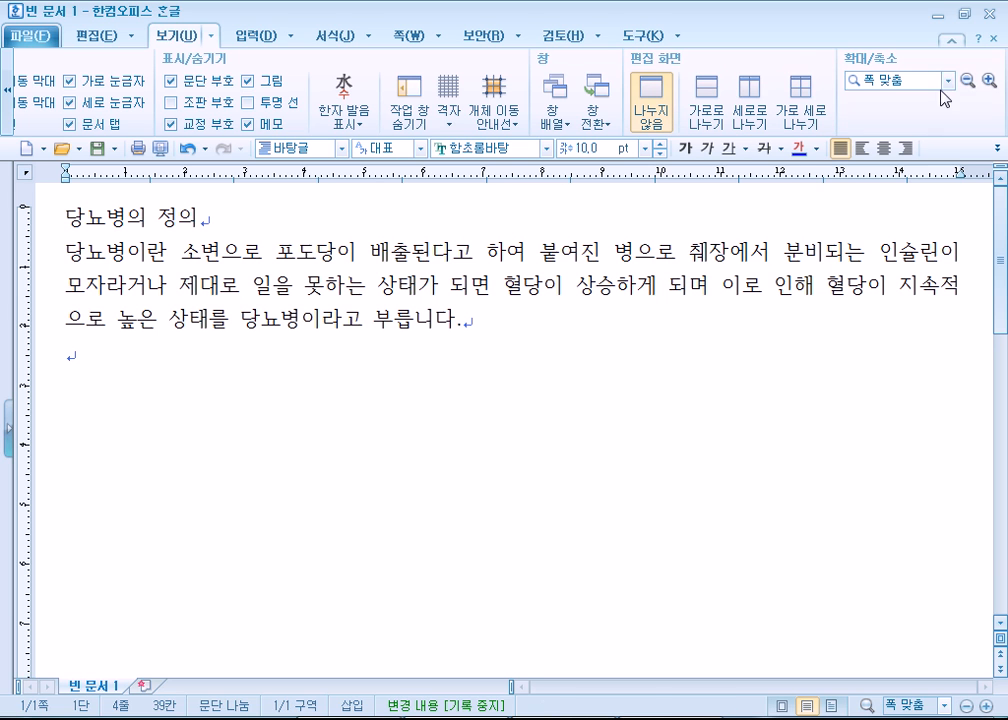
left_click(947, 82)
left_click(502, 302)
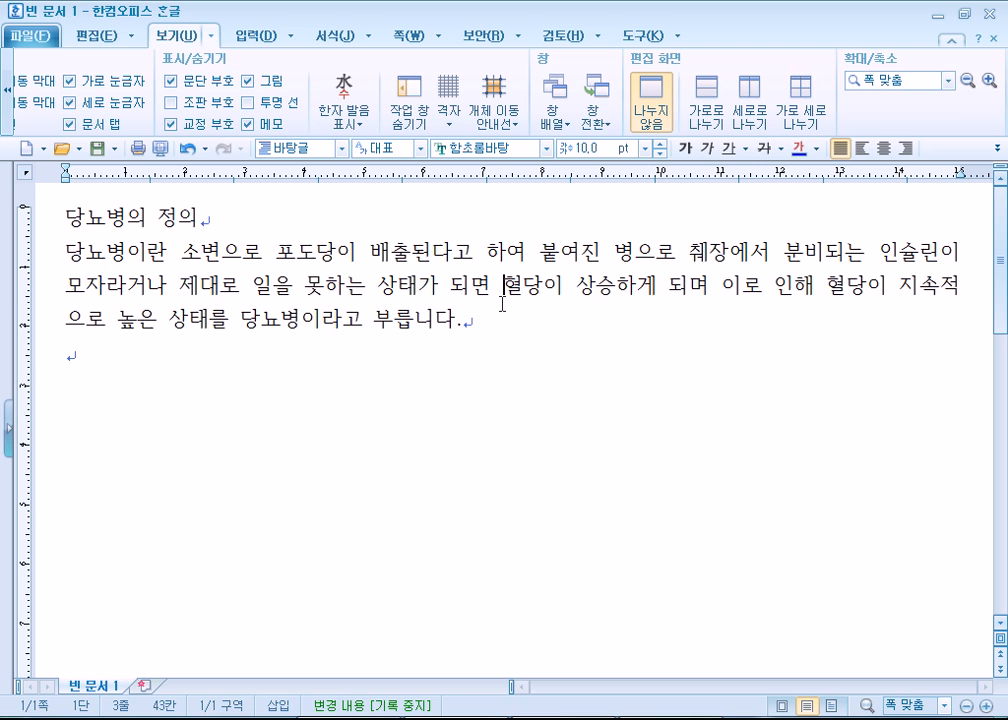
left_click(947, 82)
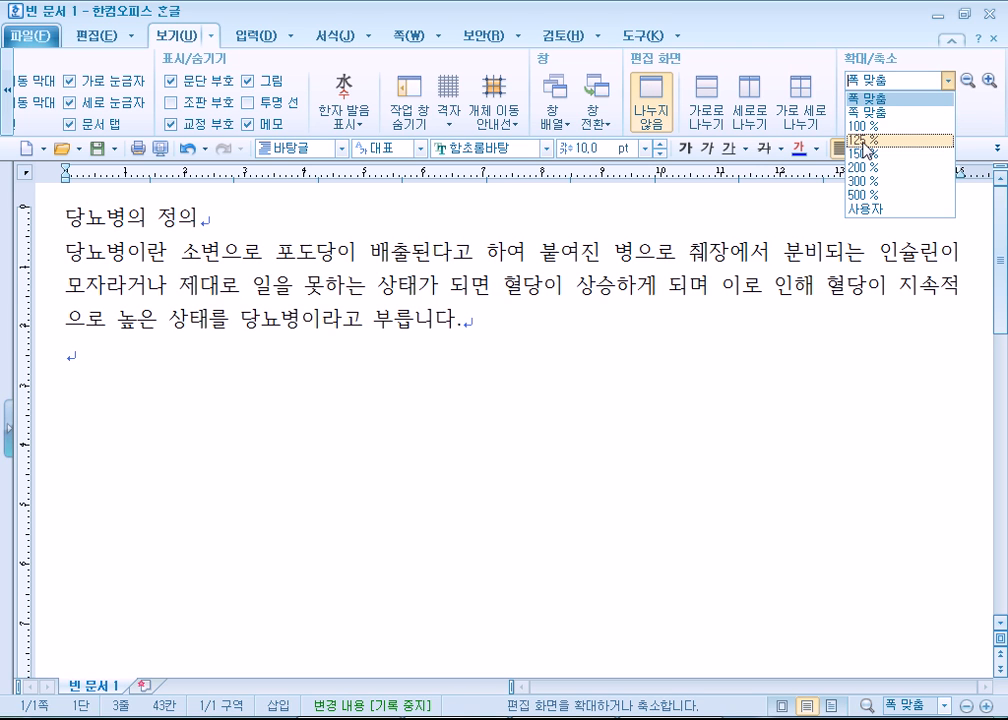
left_click(866, 142)
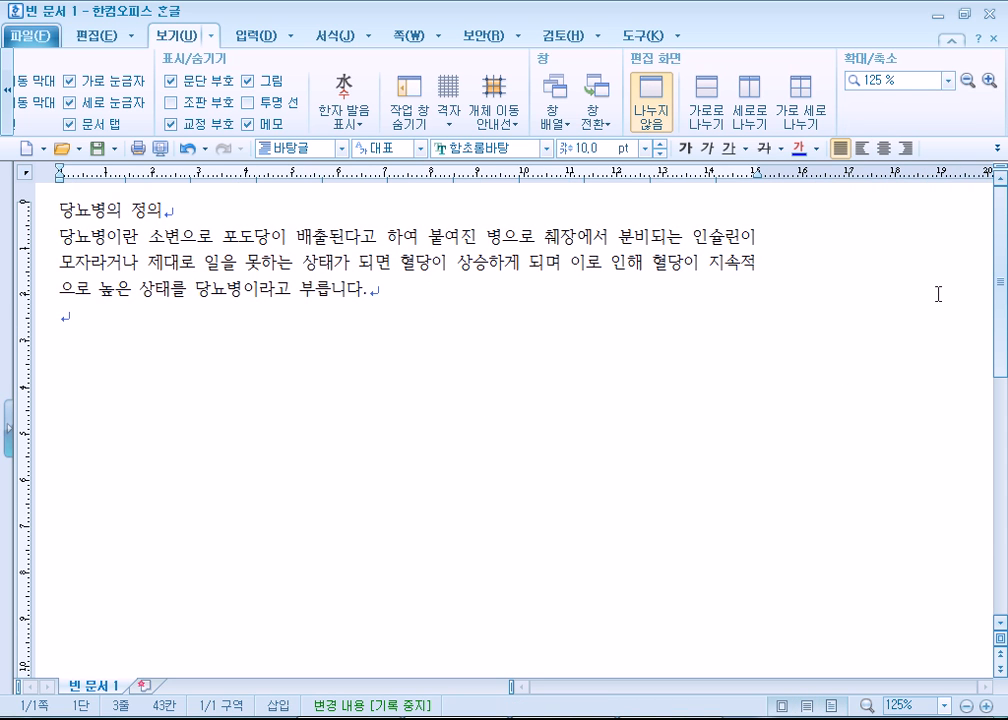
left_click(948, 80)
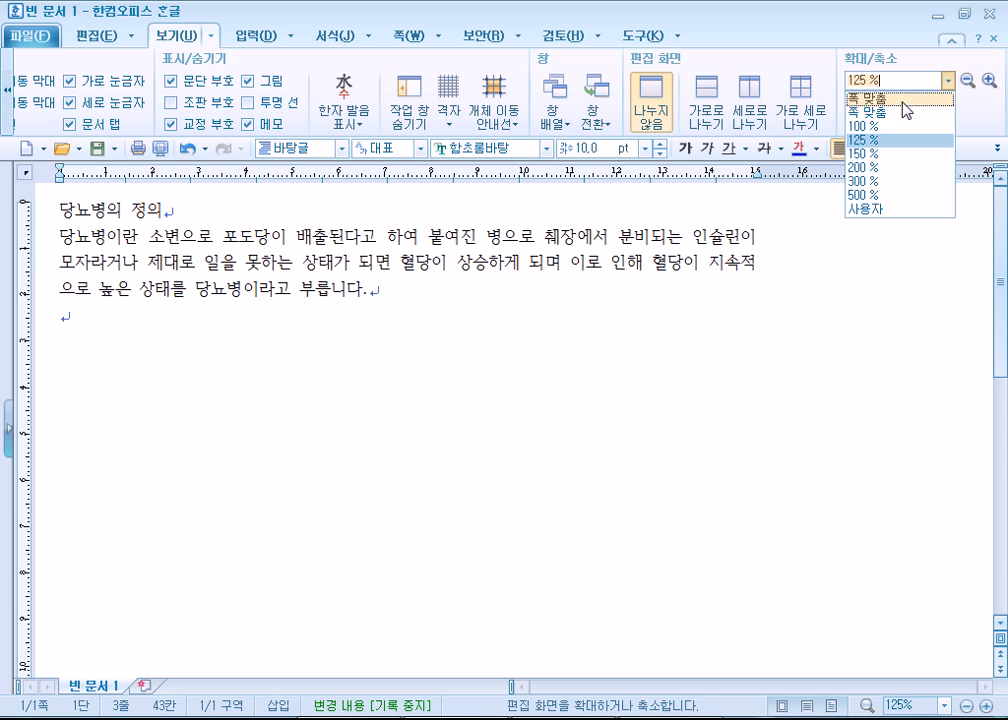
left_click(910, 99)
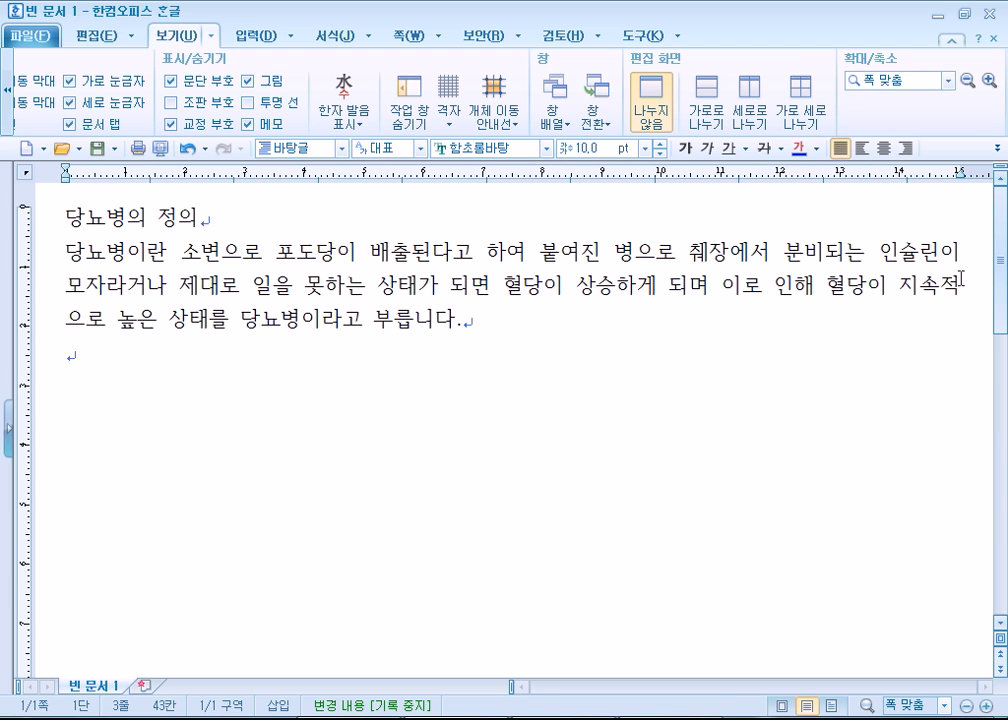
left_click(8, 90)
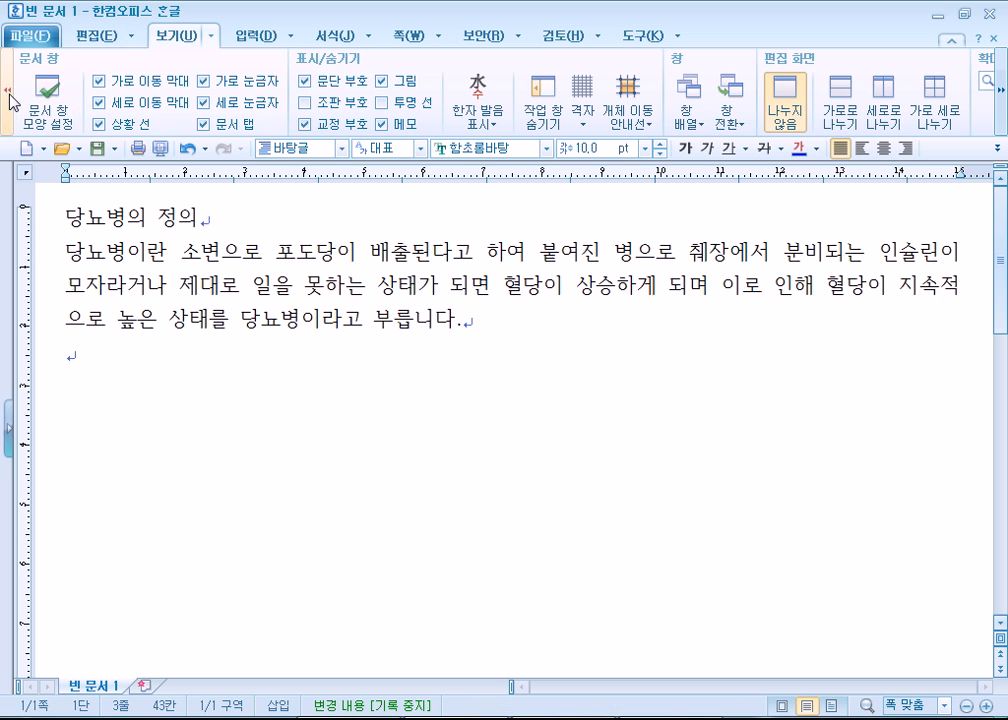
Toggle the 쪽 윤곽 page-outline view off and on repeatedly, leaving it on
left_click(9, 92)
left_click(30, 104)
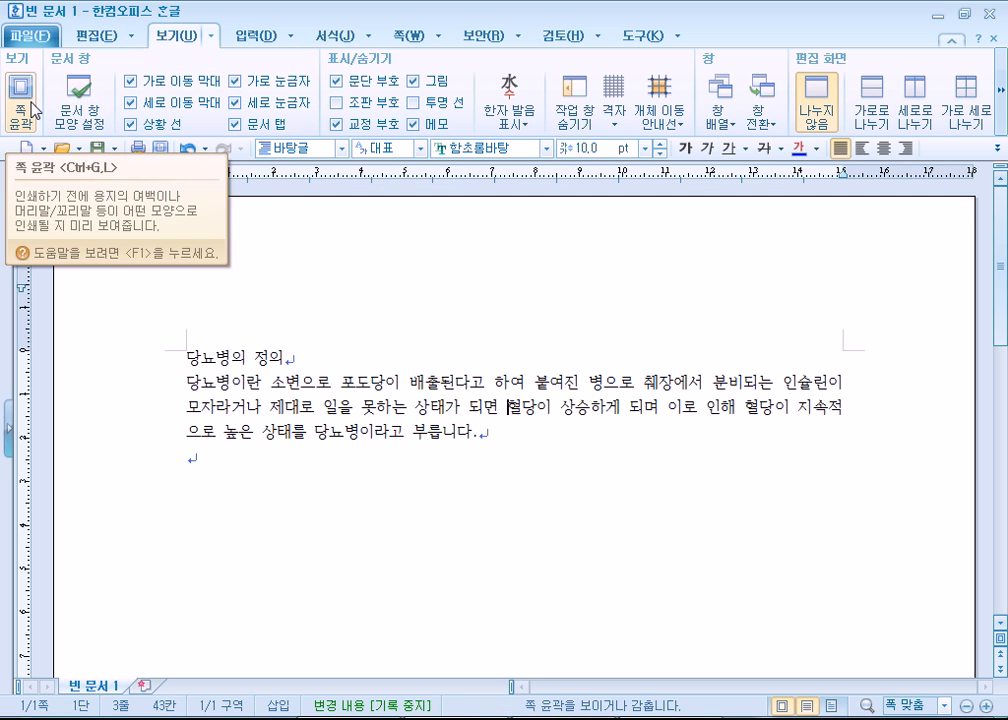
left_click(30, 104)
left_click(30, 104)
left_click(30, 104)
left_click(30, 104)
left_click(30, 104)
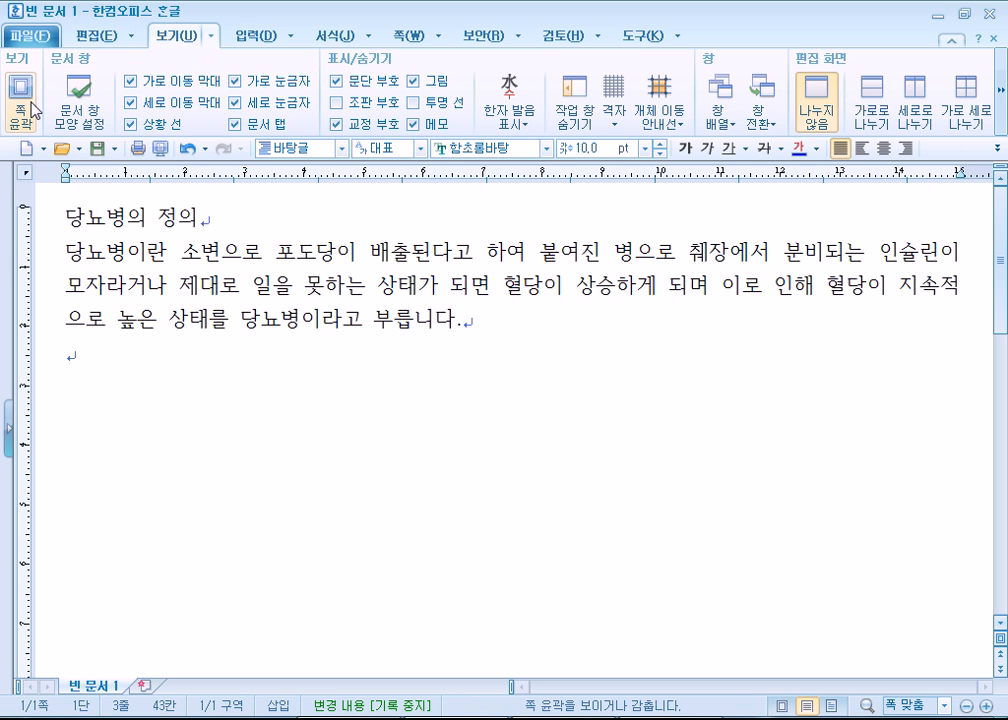
left_click(30, 104)
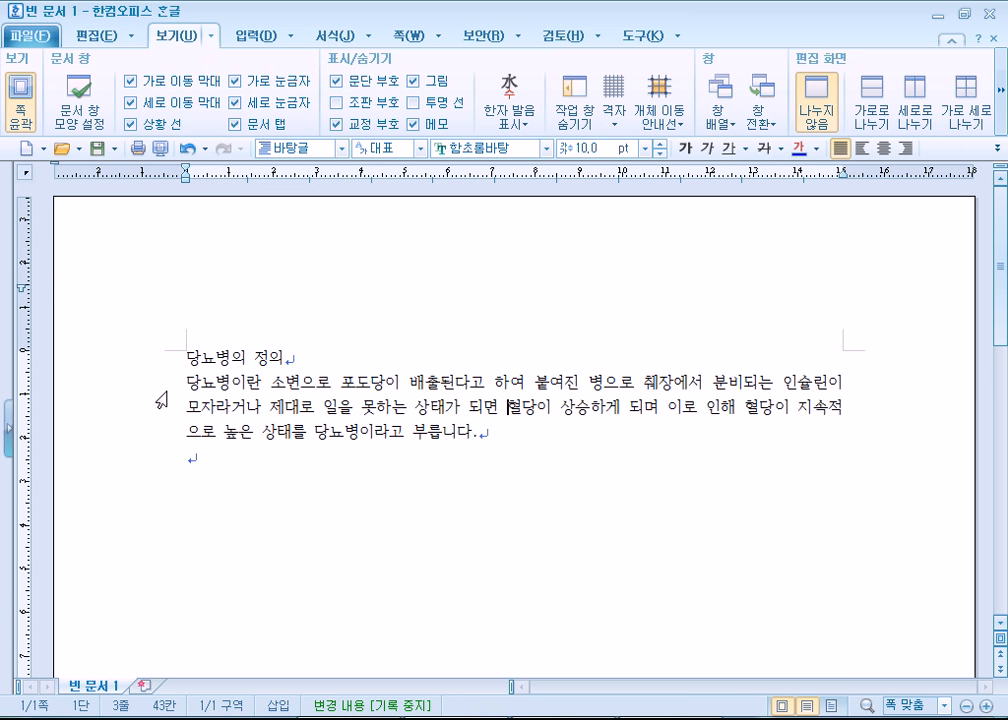
scroll(293, 391, "down", 2)
scroll(293, 391, "up", 2)
left_click(20, 92)
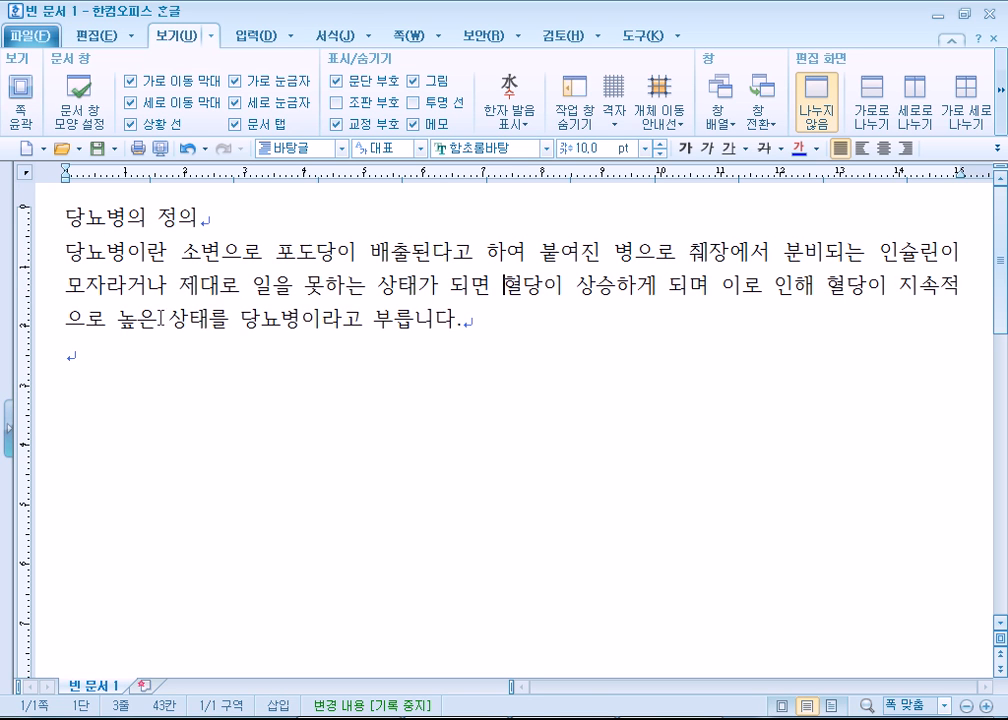
left_click(19, 104)
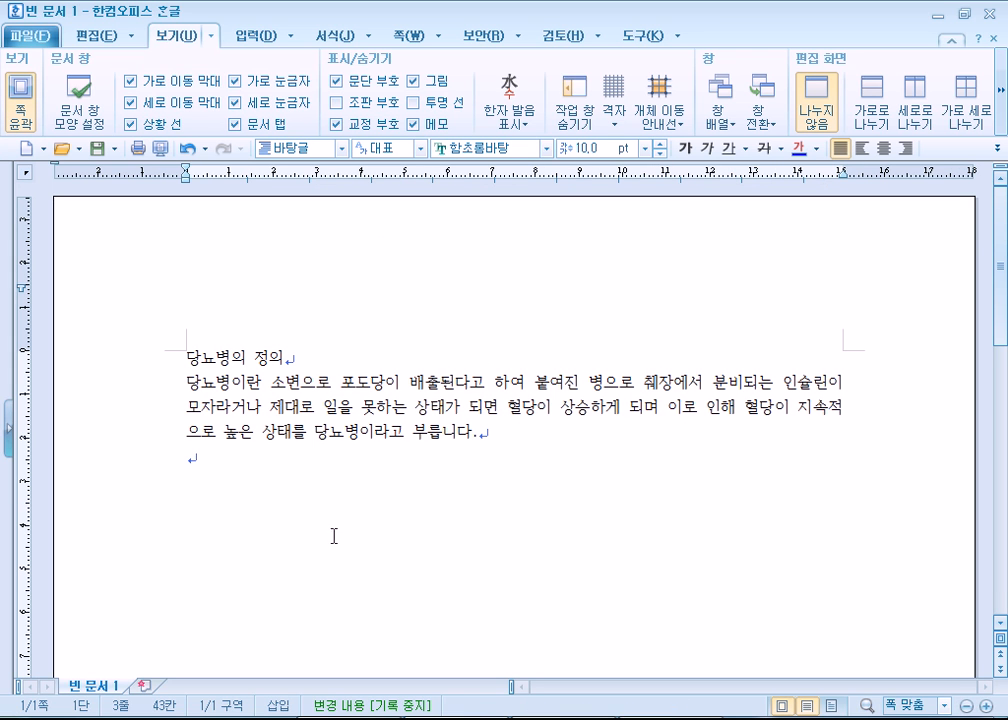
Hide and reshow the paragraph marks, leaving them visible, then put the caret at the title
left_click(336, 82)
left_click(338, 90)
left_click(337, 82)
left_click(337, 81)
left_click(235, 486)
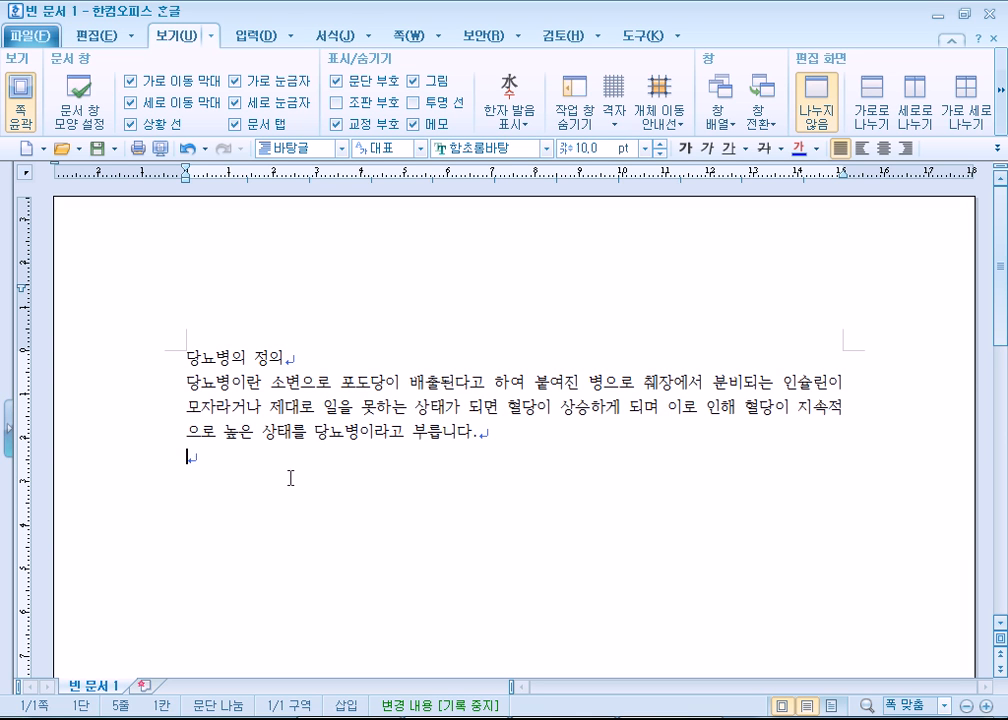
left_click(189, 358)
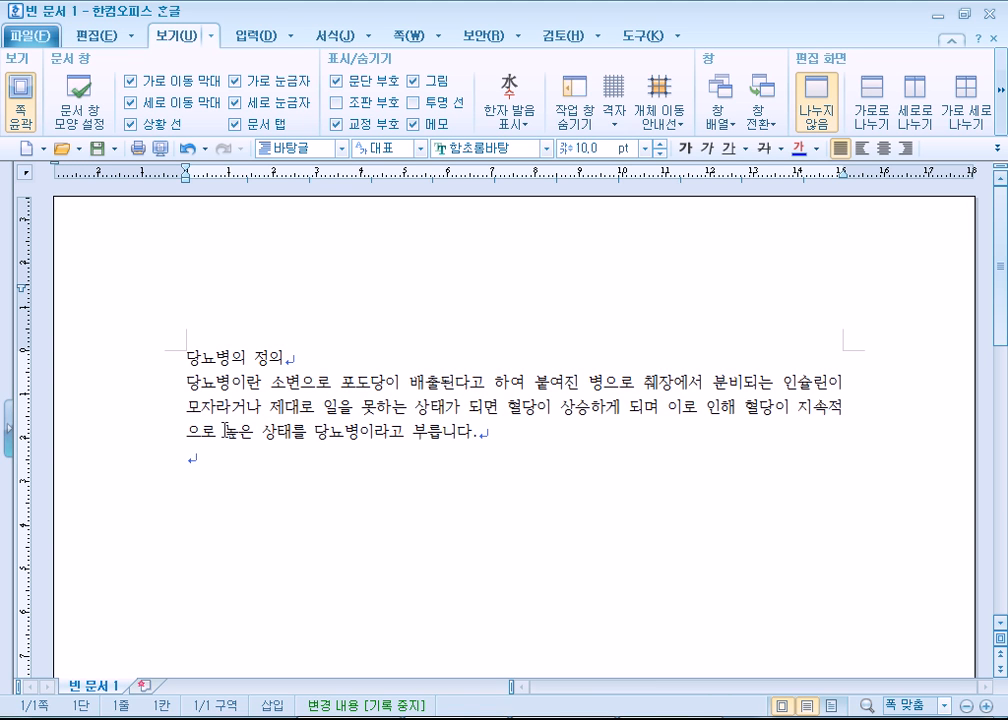
left_click(254, 40)
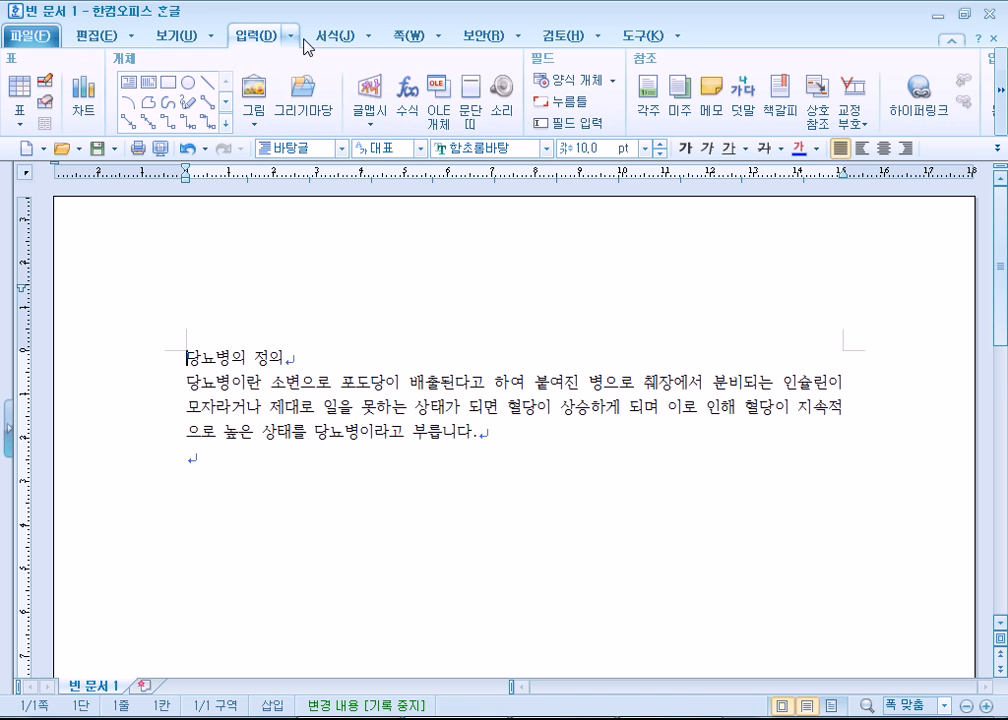
scroll(600, 95, "down", 2)
left_click(781, 121)
left_click(768, 92)
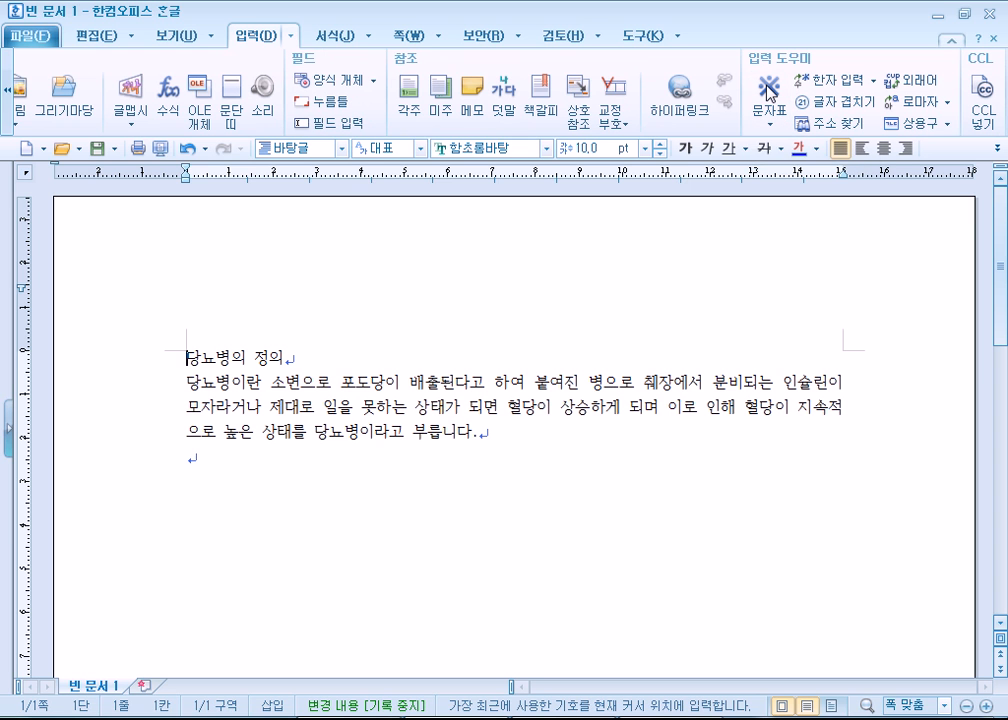
left_click(768, 92)
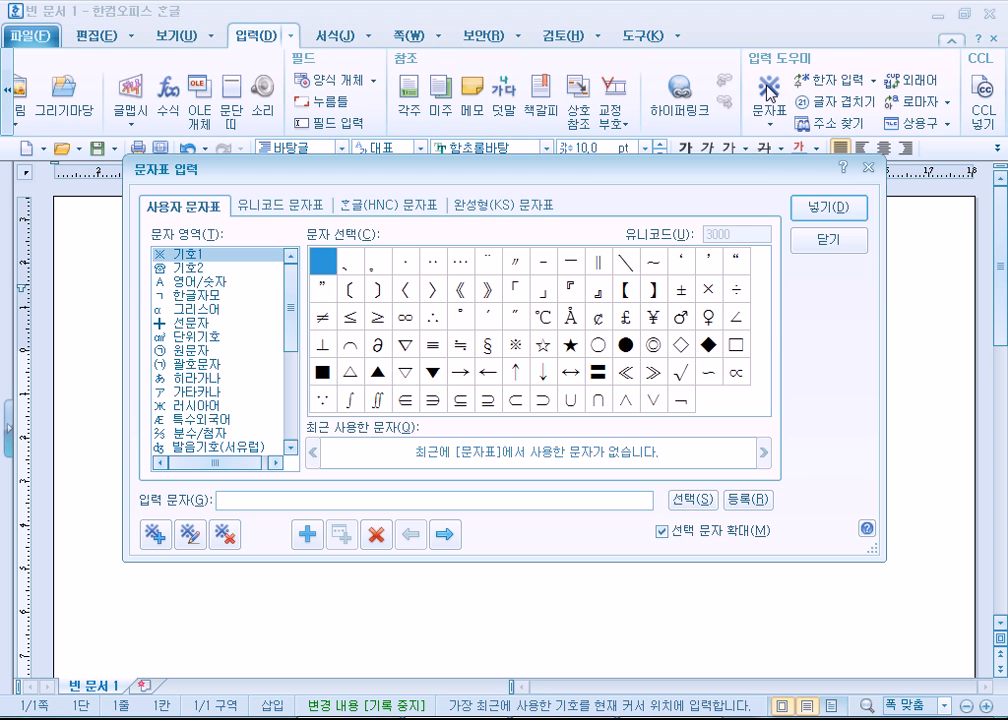
left_click(828, 241)
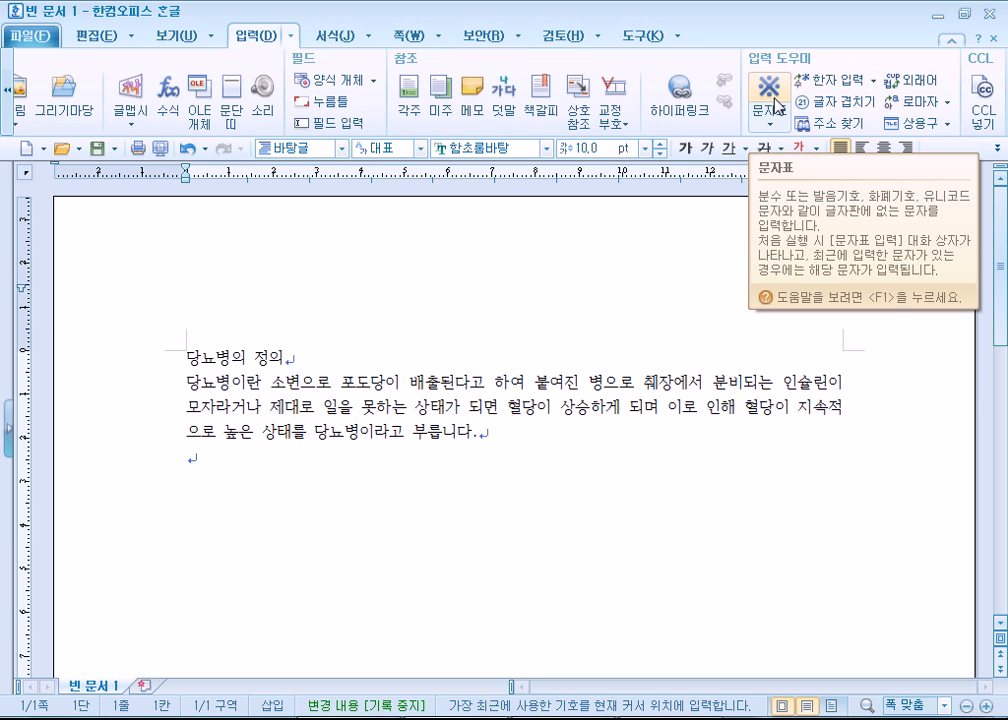
left_click(776, 104)
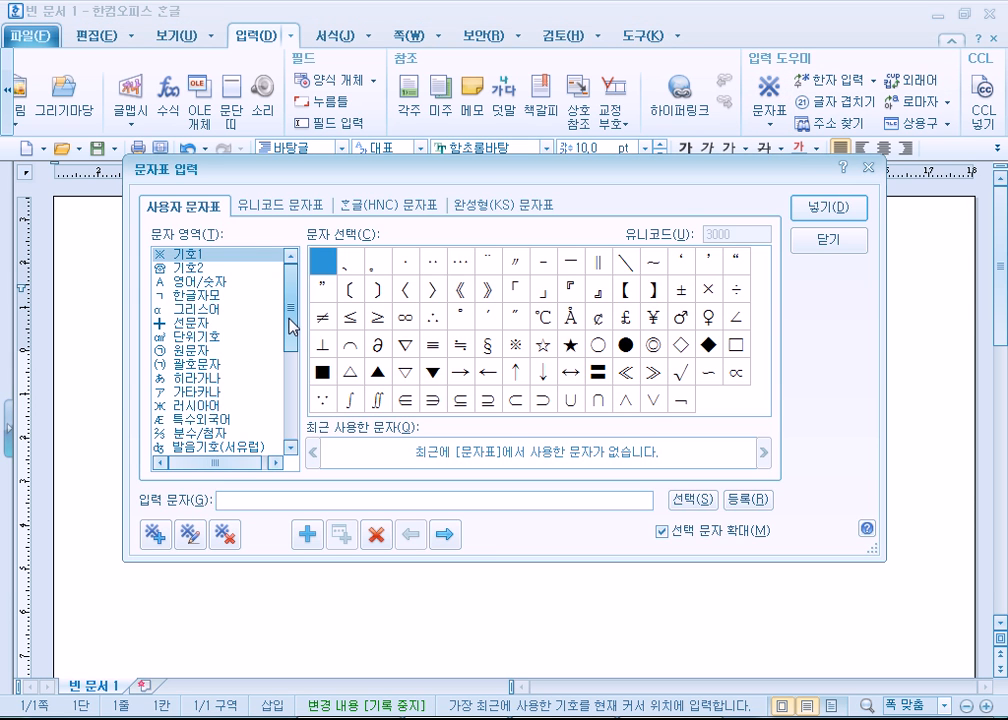
left_click(828, 241)
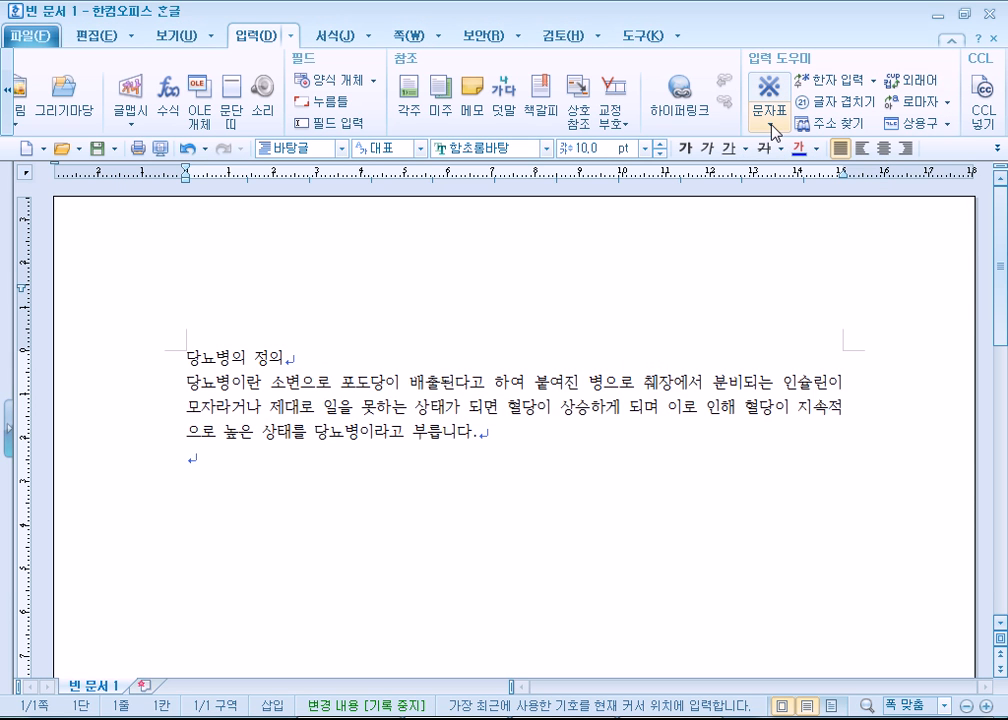
left_click(772, 125)
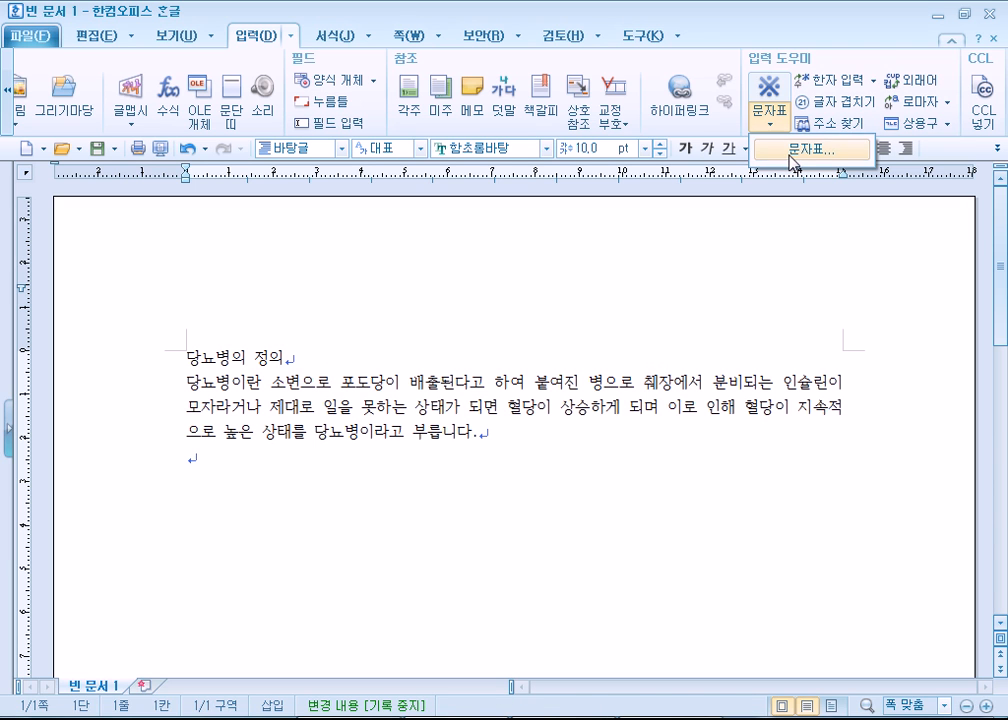
left_click(769, 95)
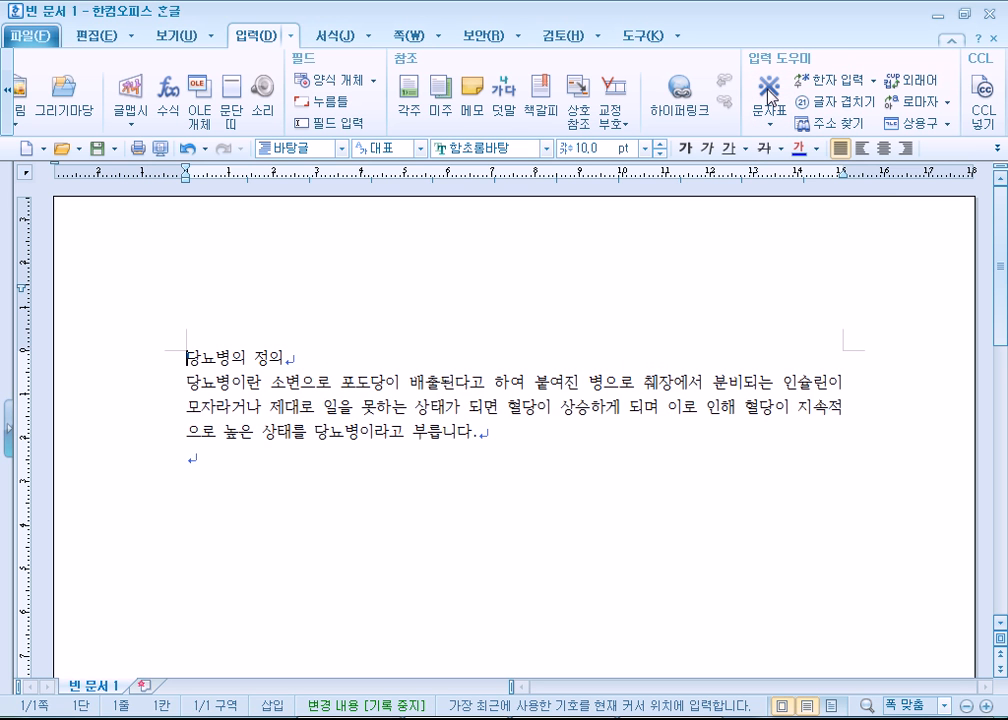
left_click_drag(236, 178, 209, 182)
left_click(789, 258)
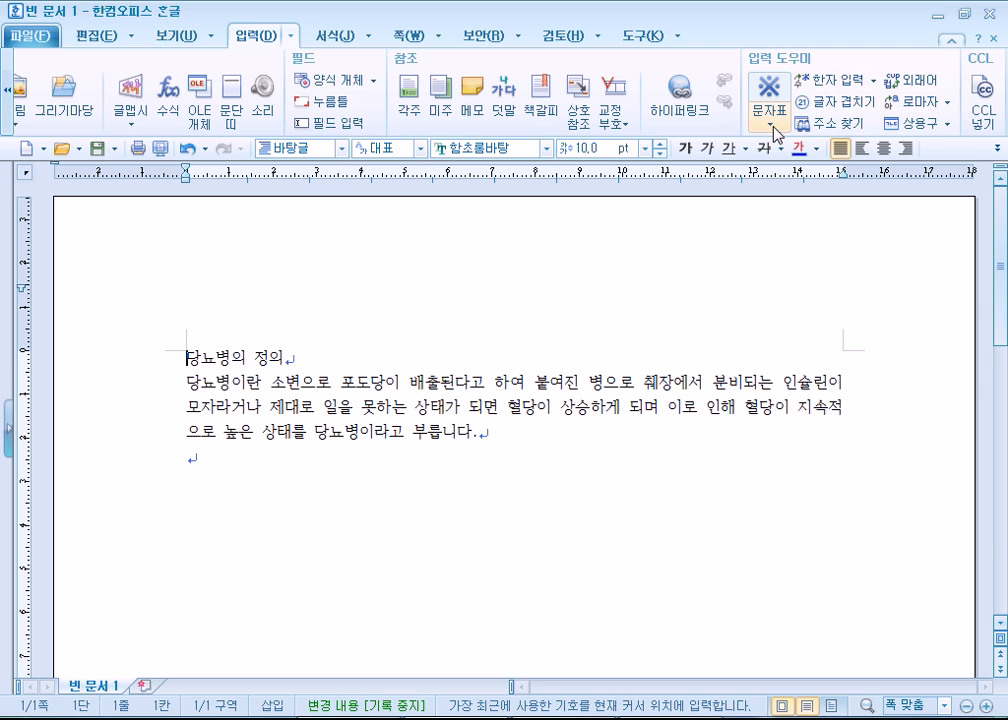
left_click(772, 126)
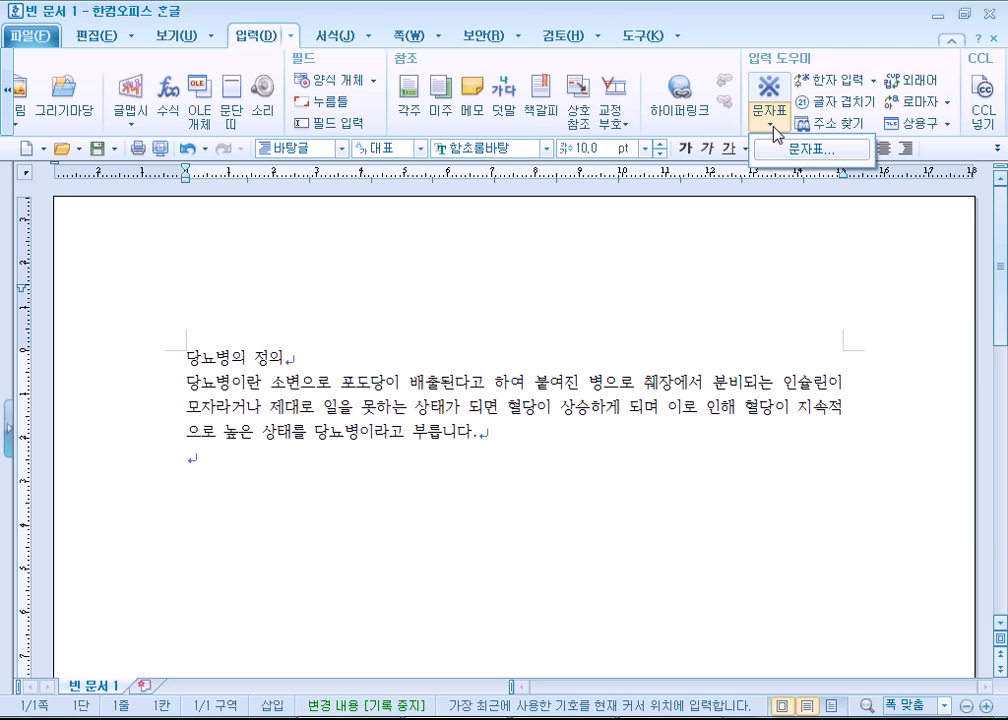
left_click(830, 160)
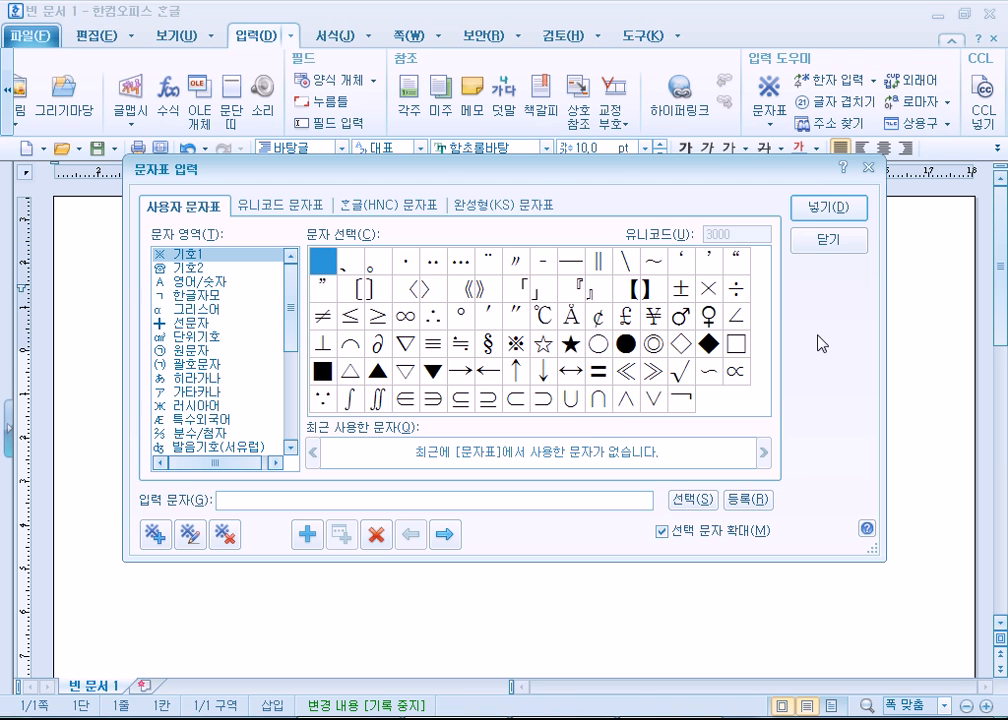
left_click(830, 243)
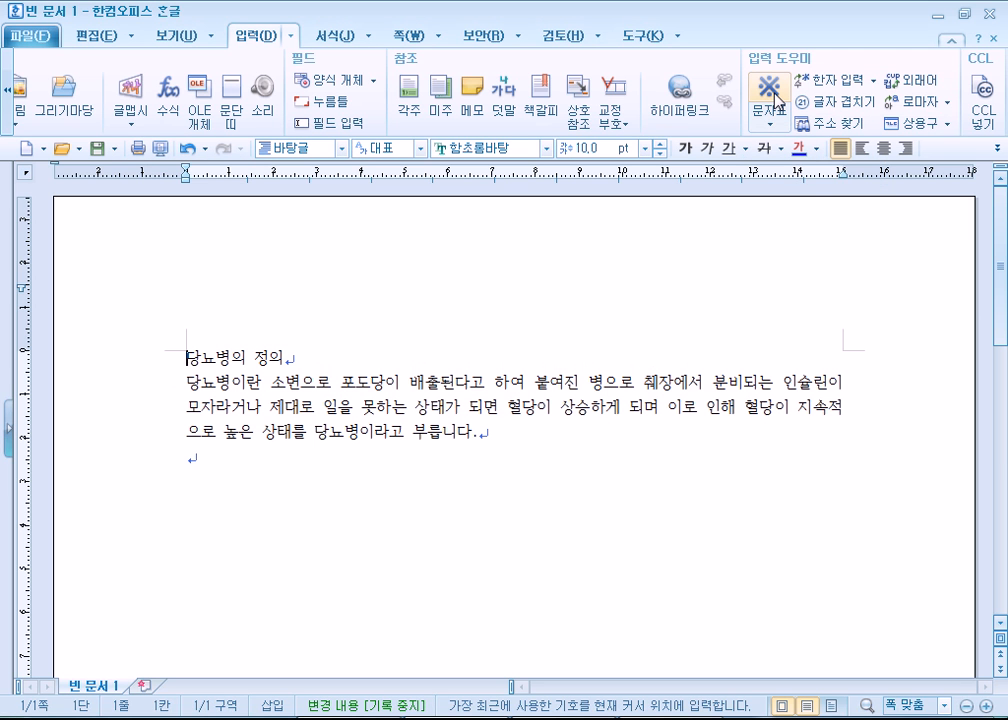
Browse the insert command list and the 검토 and 보기 ribbons
left_click(293, 38)
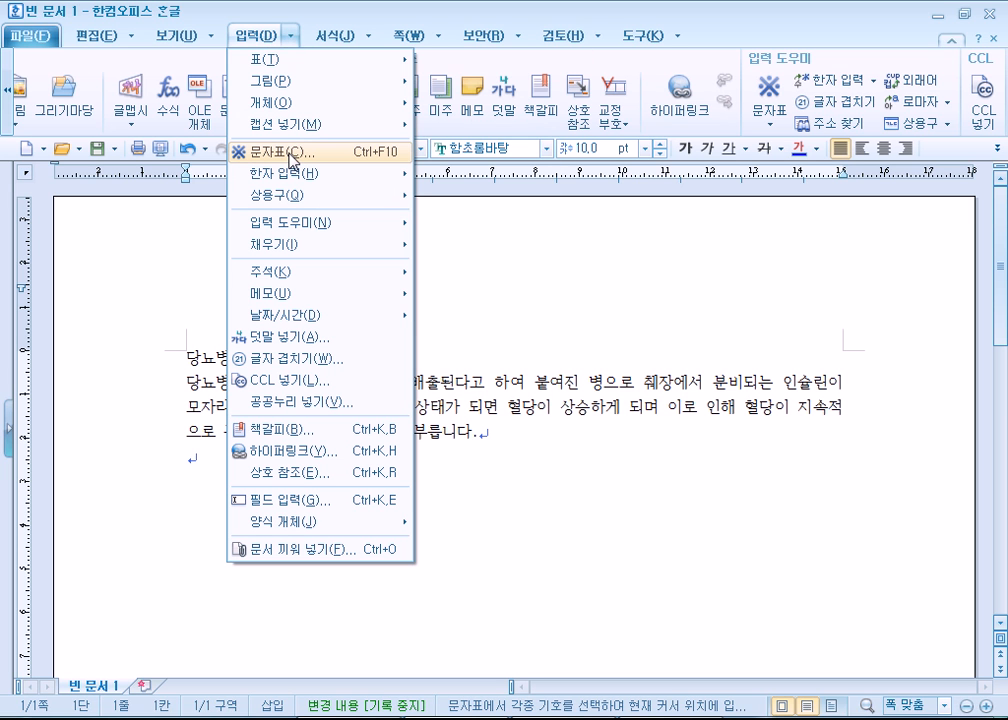
left_click(292, 40)
left_click(292, 40)
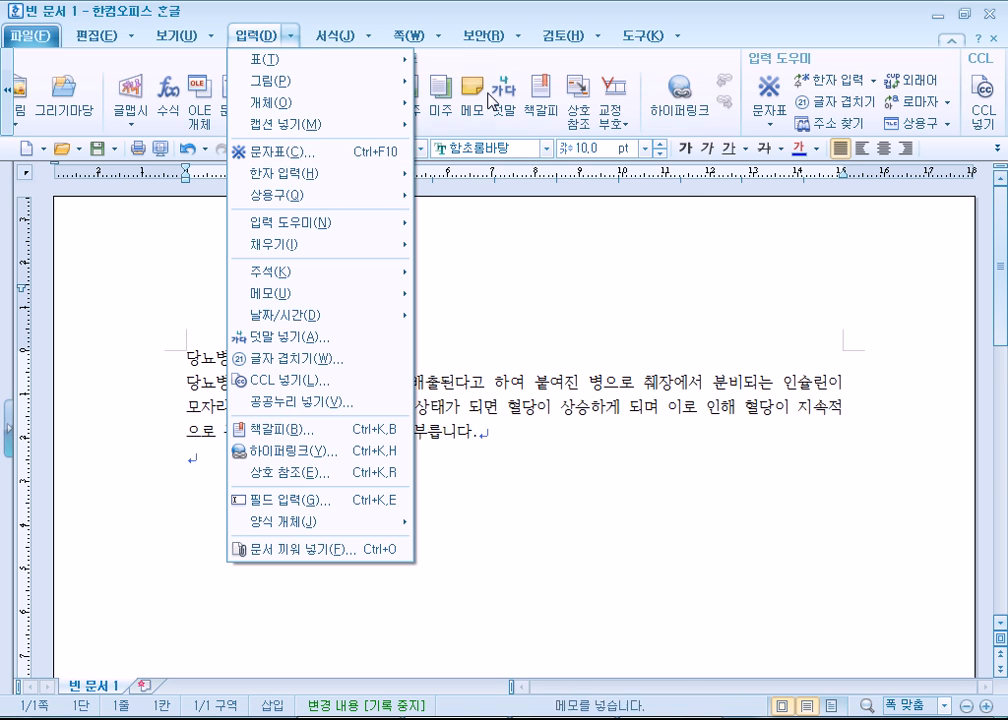
mouse_move(636, 42)
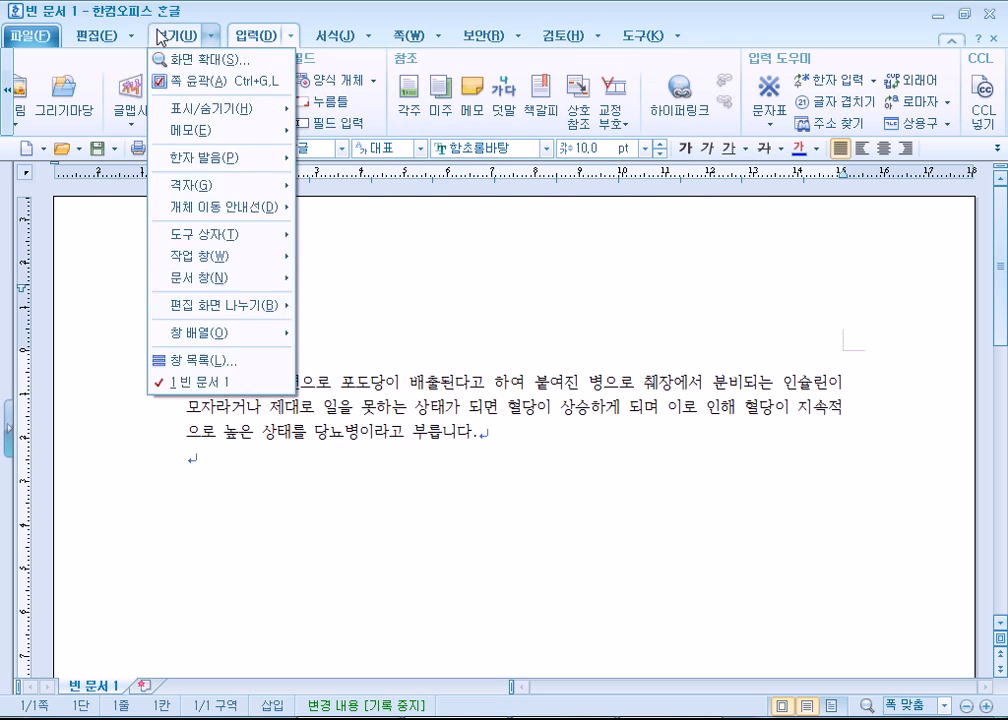
mouse_move(513, 50)
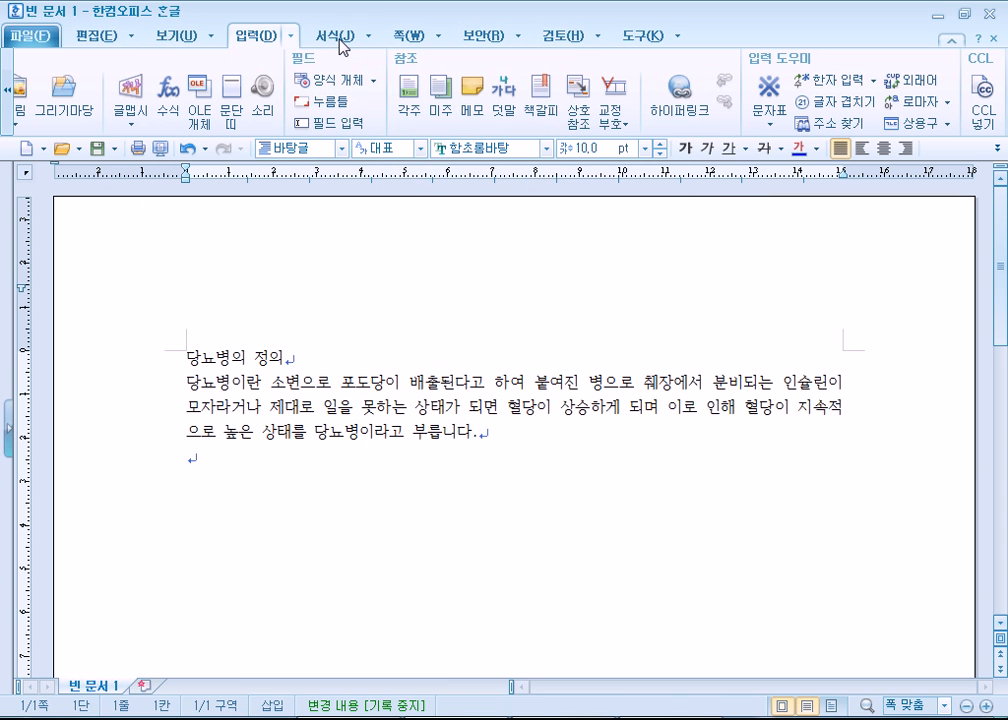
left_click(341, 42)
left_click(560, 36)
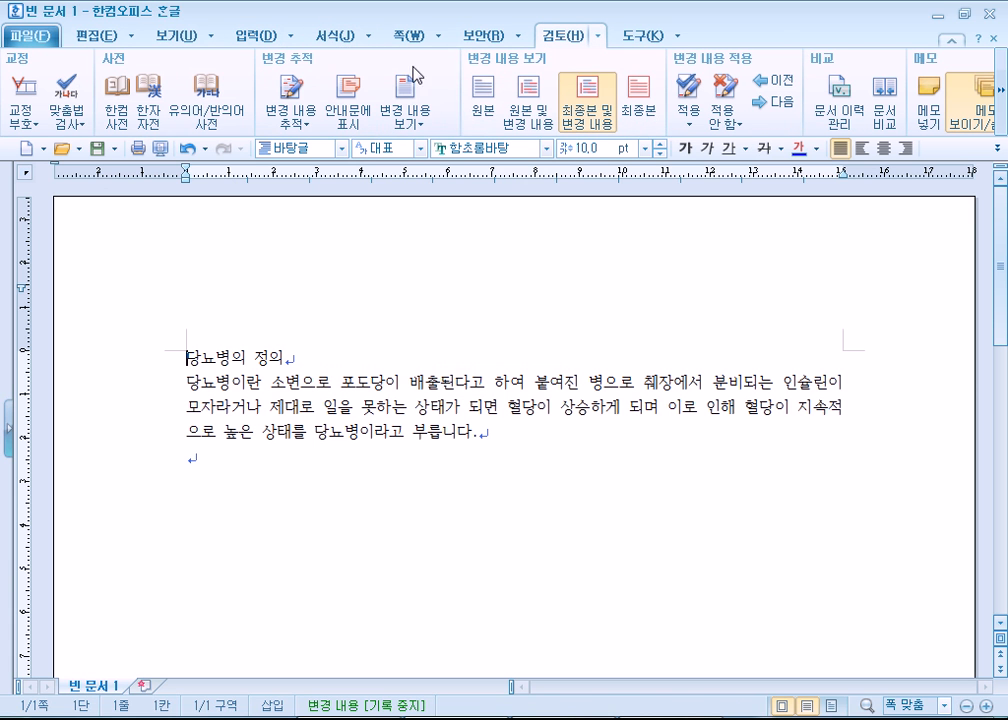
left_click(165, 37)
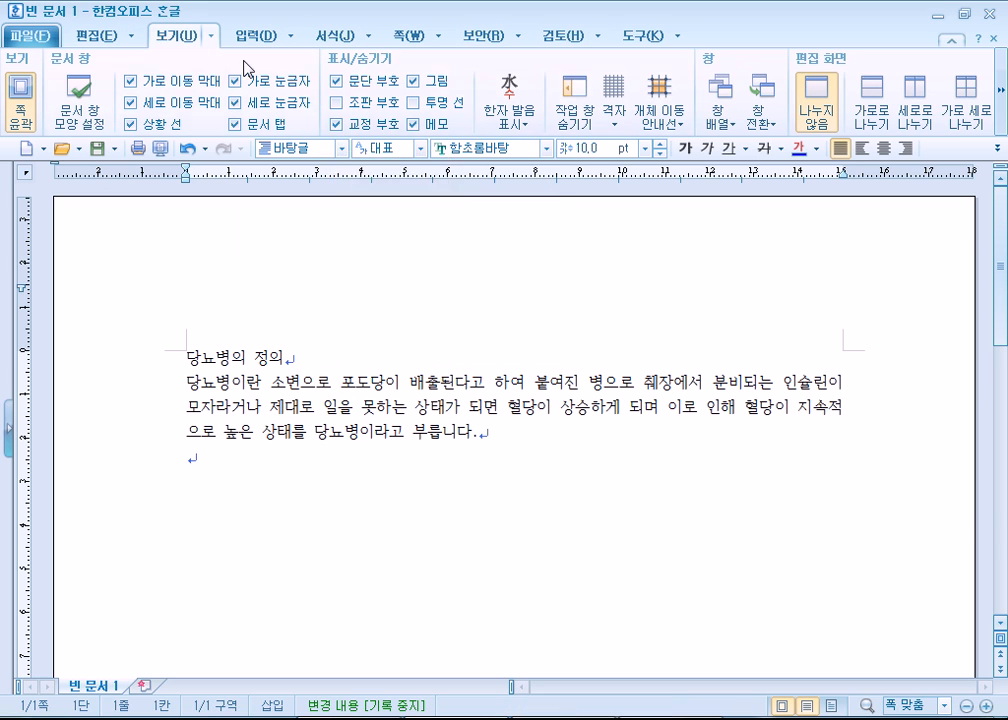
Launch 문자표 from the 입력 ribbon and drag the character map aside
left_click(293, 44)
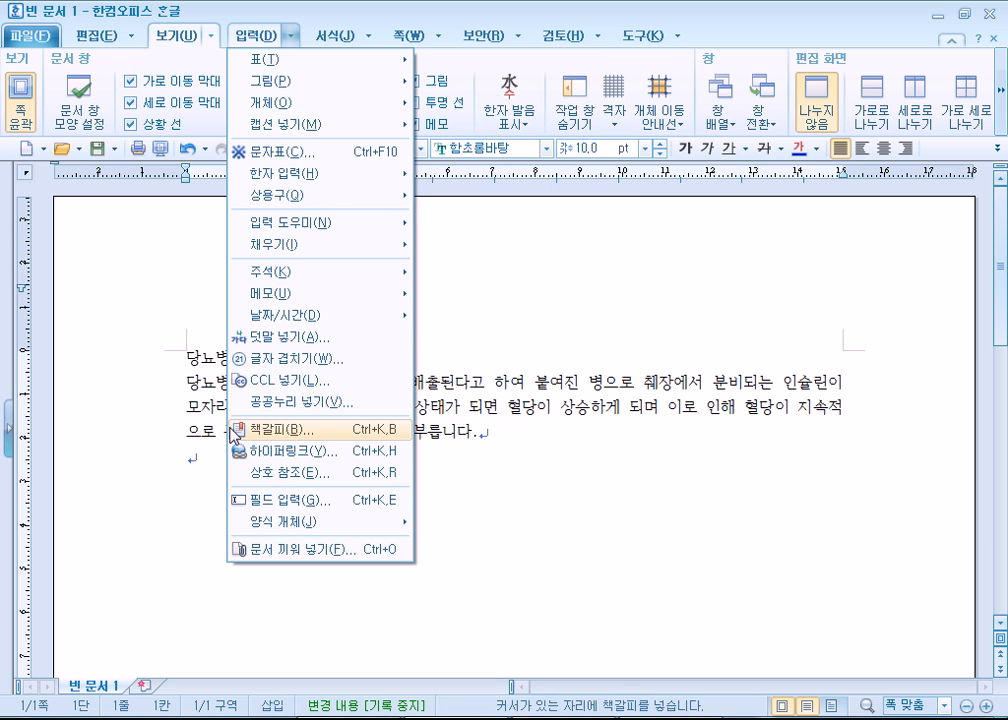
left_click(249, 36)
left_click(247, 37)
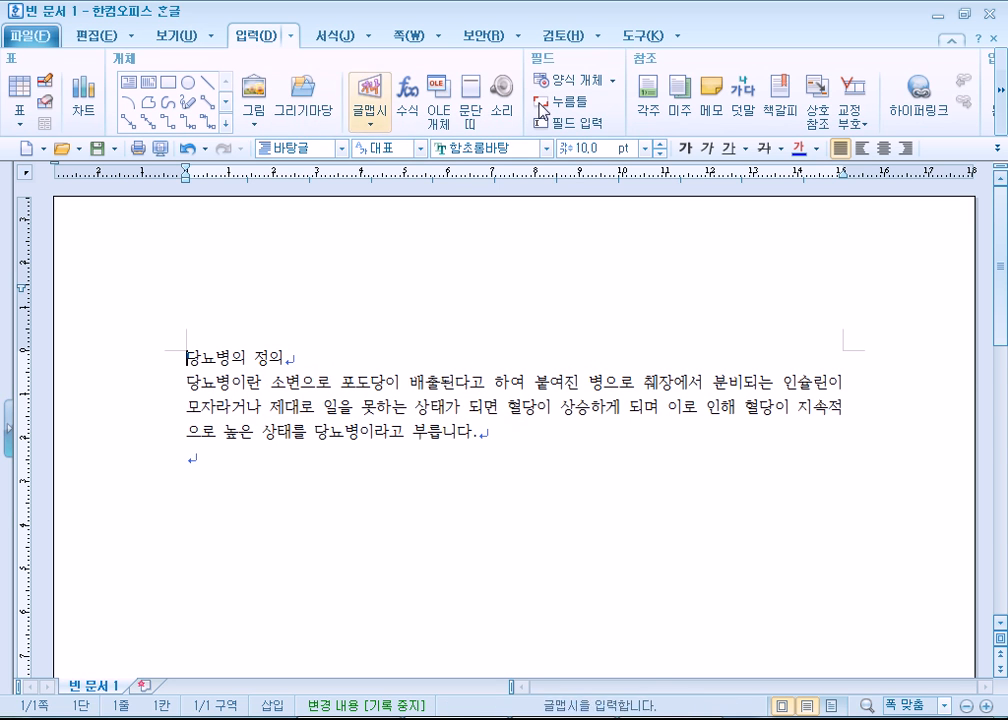
scroll(775, 83, "down", 2)
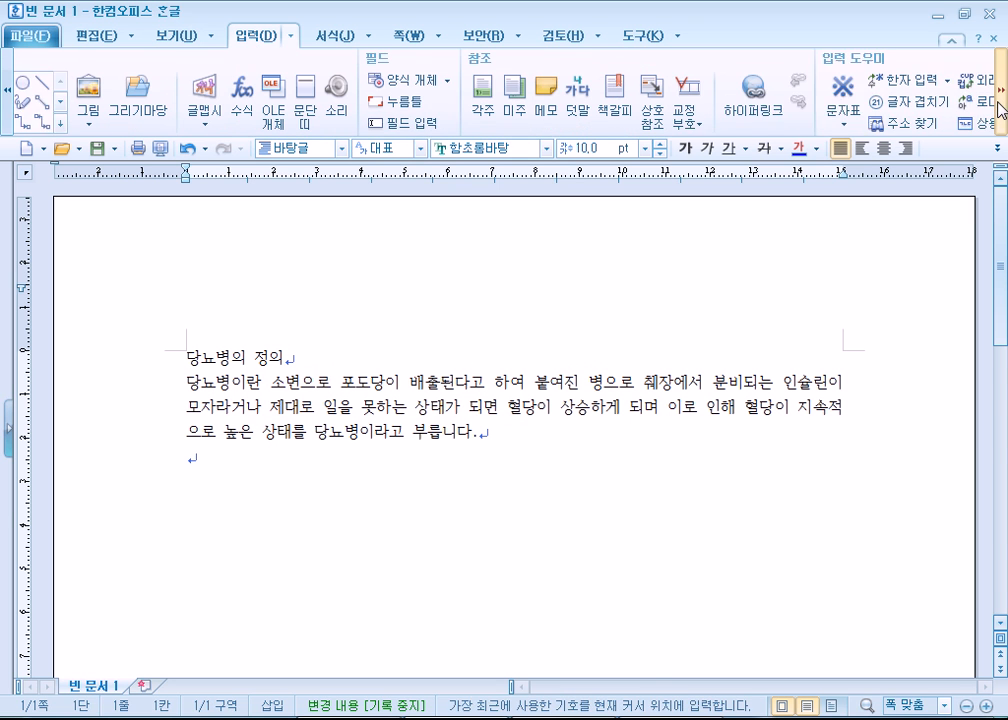
left_click(805, 94)
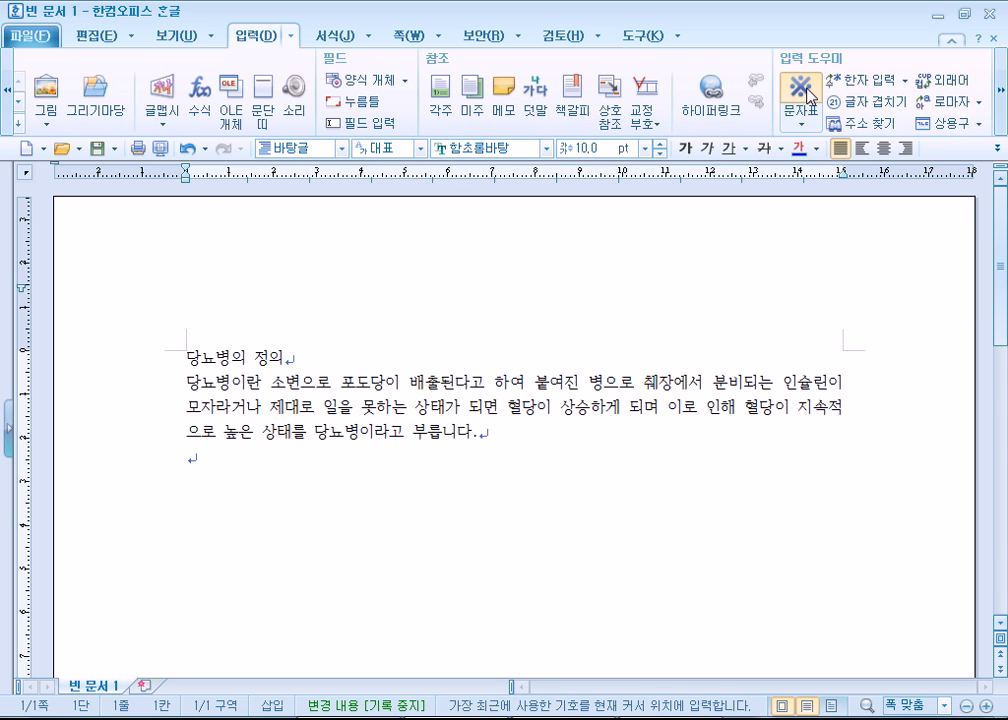
left_click_drag(472, 173, 514, 54)
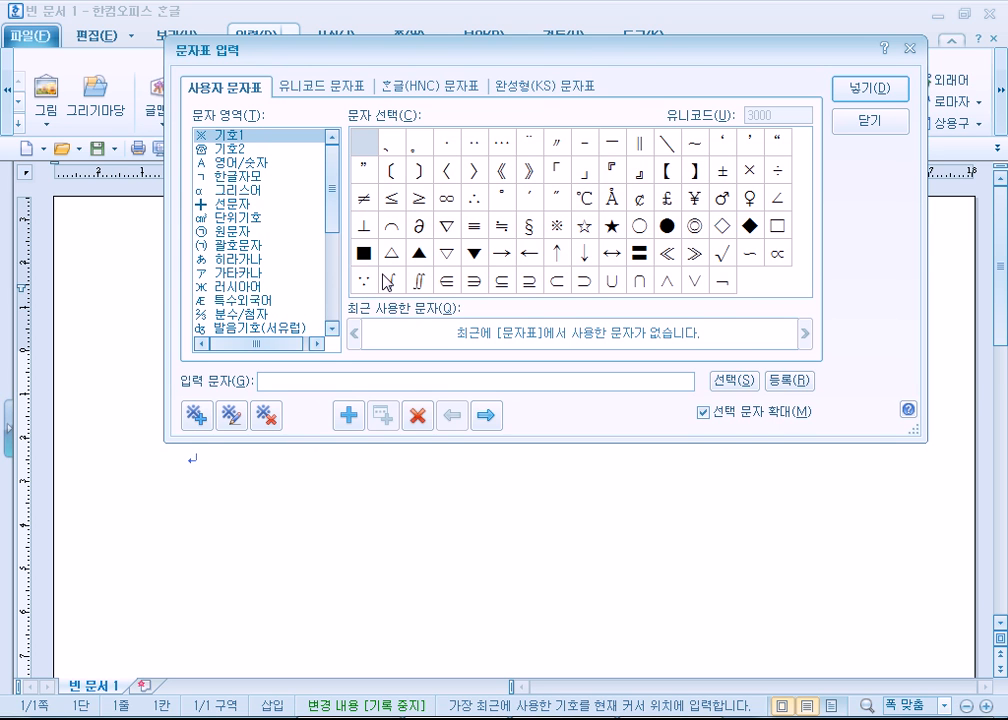
Cycle through the 한글(HNC), 완성형(KS), 유니코드 and 사용자 tabs, ending on 한글(HNC) 문자표
left_click(420, 87)
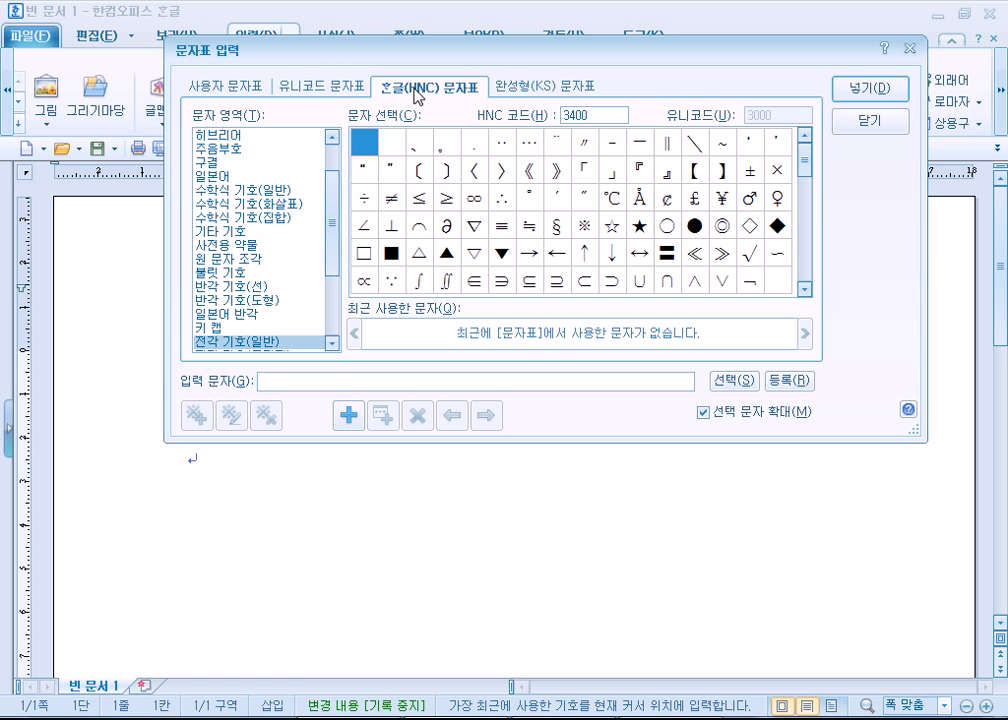
left_click(543, 86)
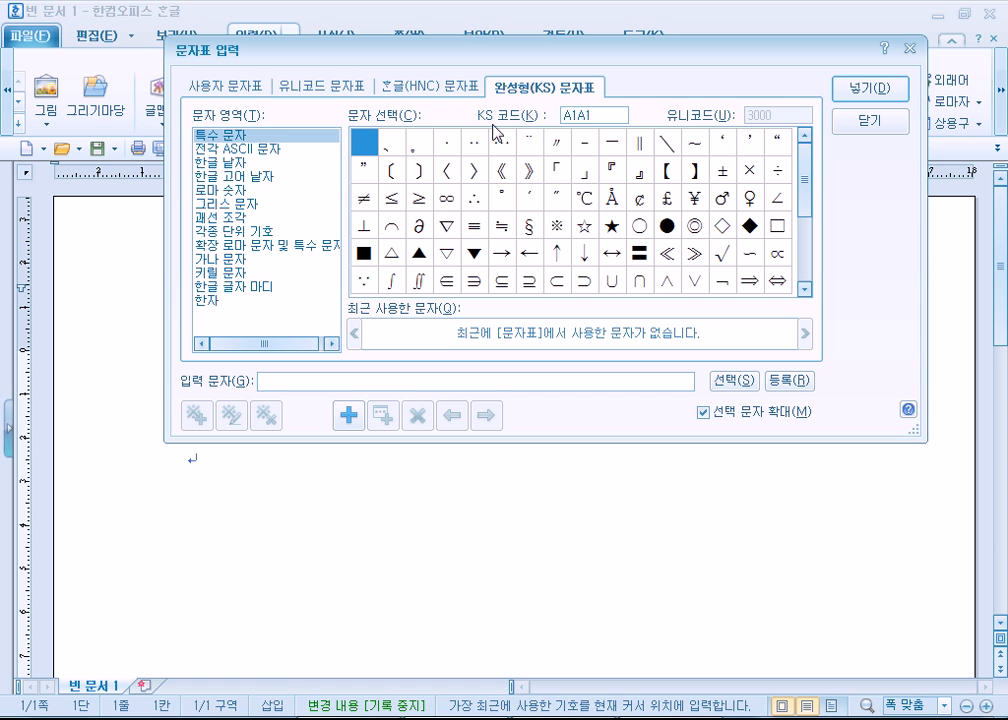
left_click(445, 92)
left_click(340, 90)
left_click(433, 90)
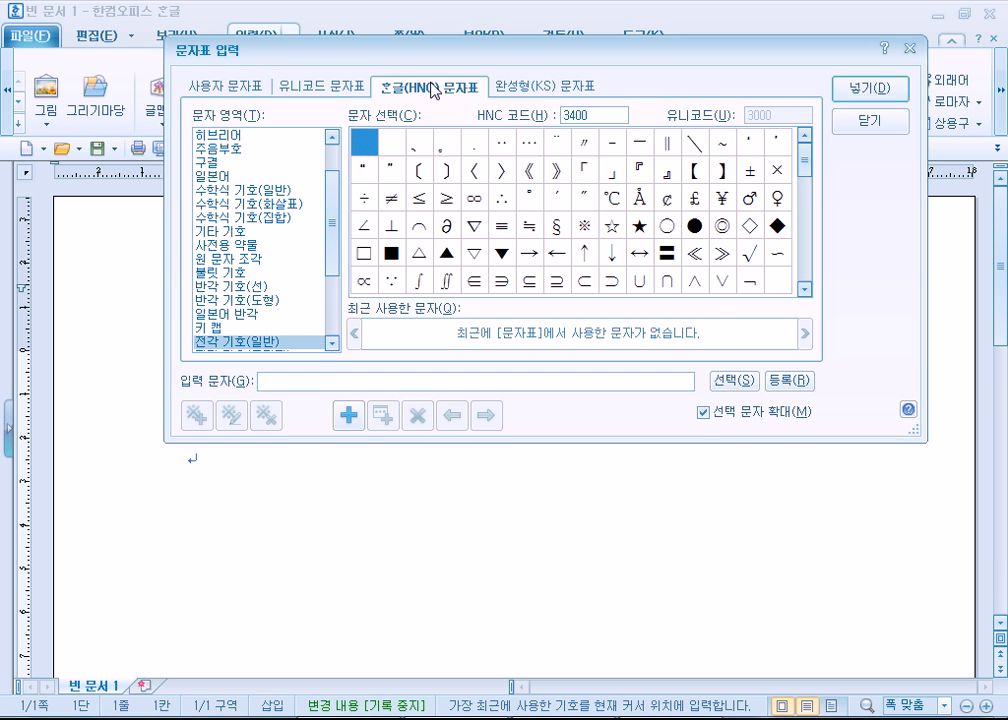
left_click(201, 87)
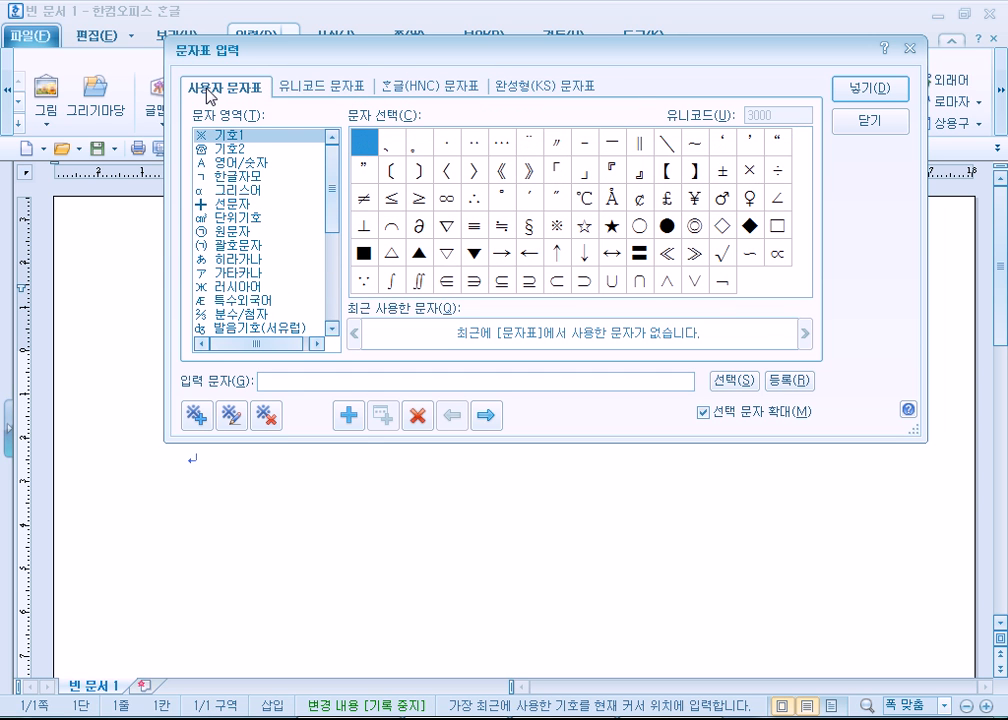
left_click(450, 90)
left_click(337, 90)
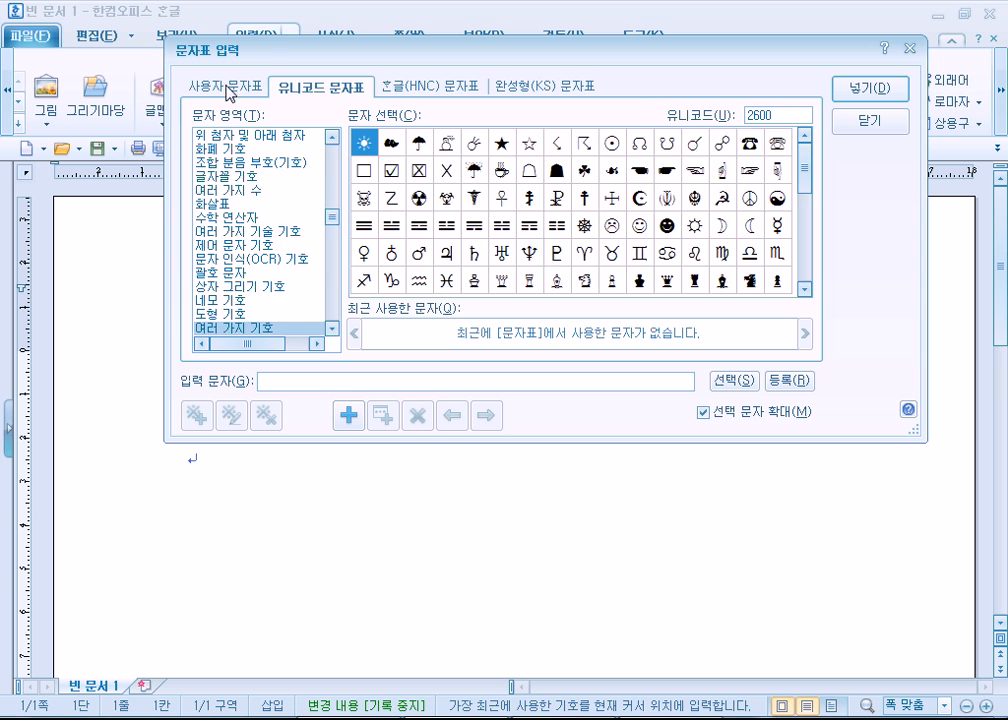
left_click(250, 88)
left_click(415, 89)
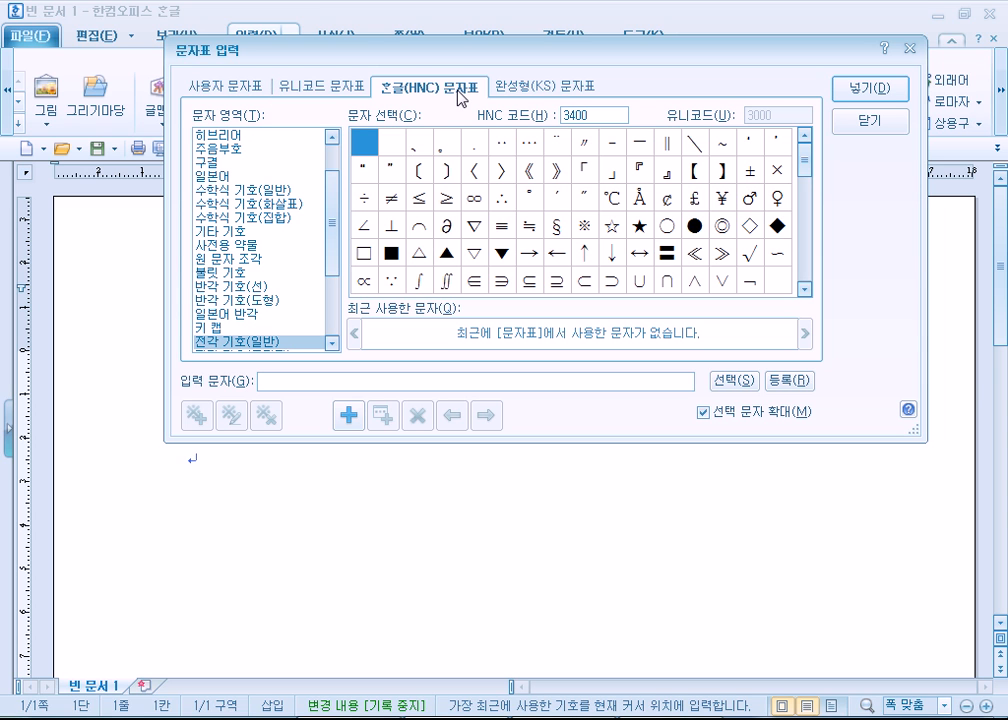
Show 영문 및 라틴어 in the HNC set, then 영어/숫자 in the user-defined set
left_click_drag(333, 218, 329, 151)
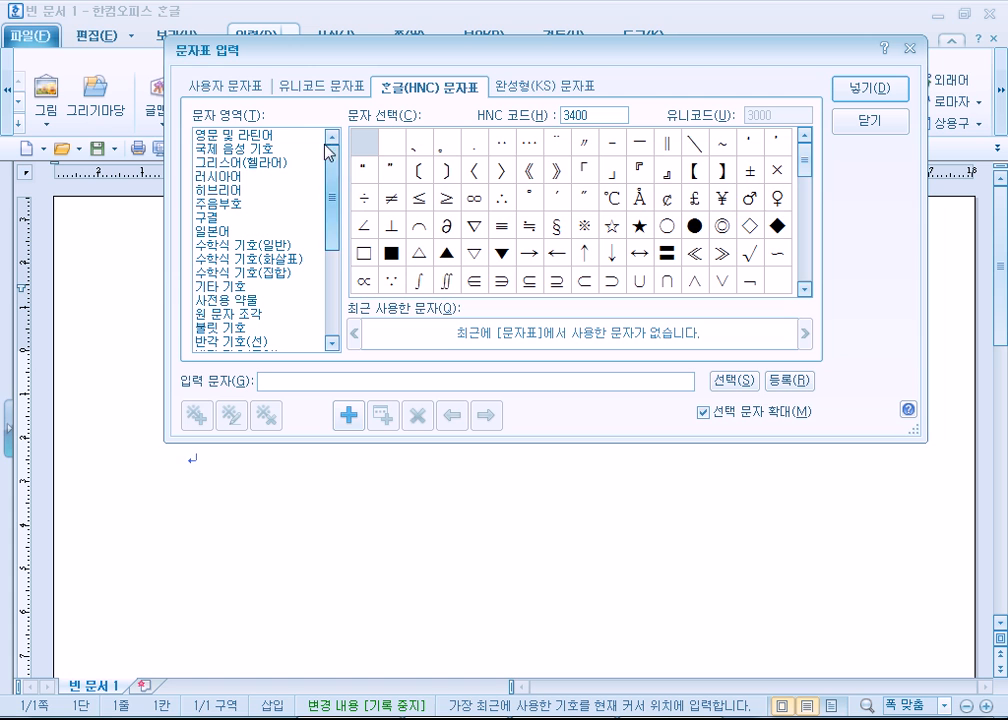
left_click(235, 140)
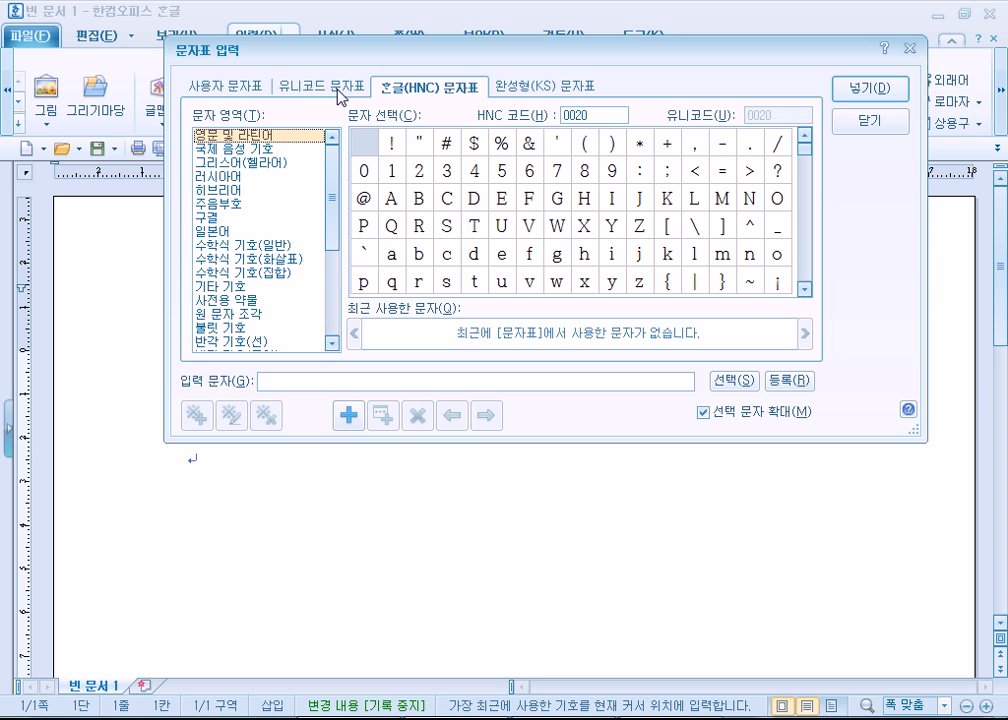
left_click(232, 86)
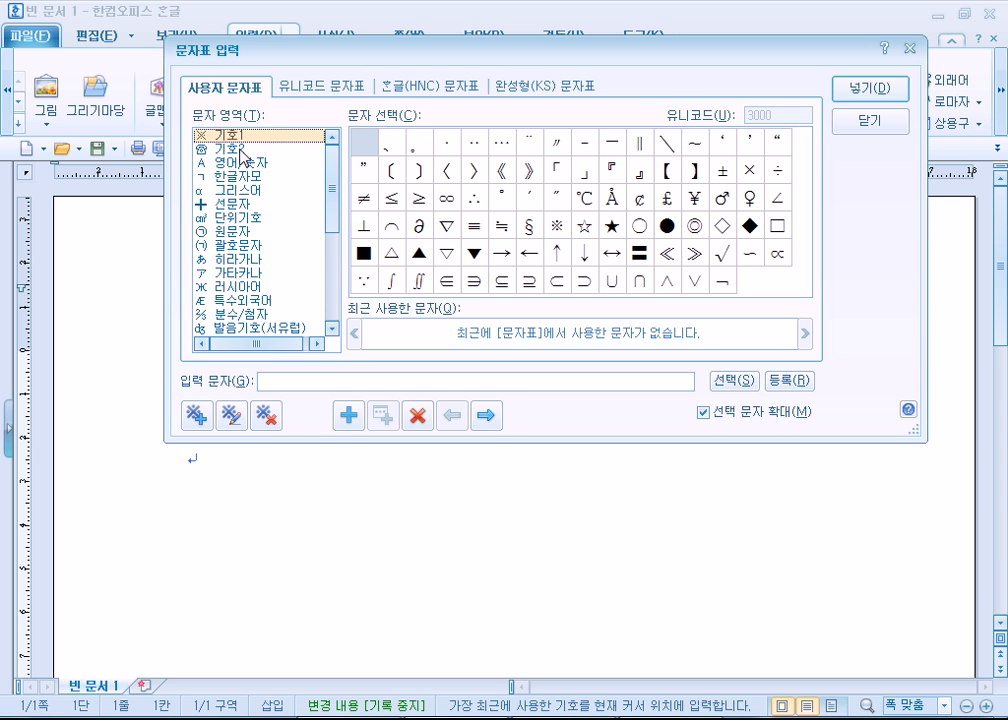
left_click(241, 163)
left_click(318, 87)
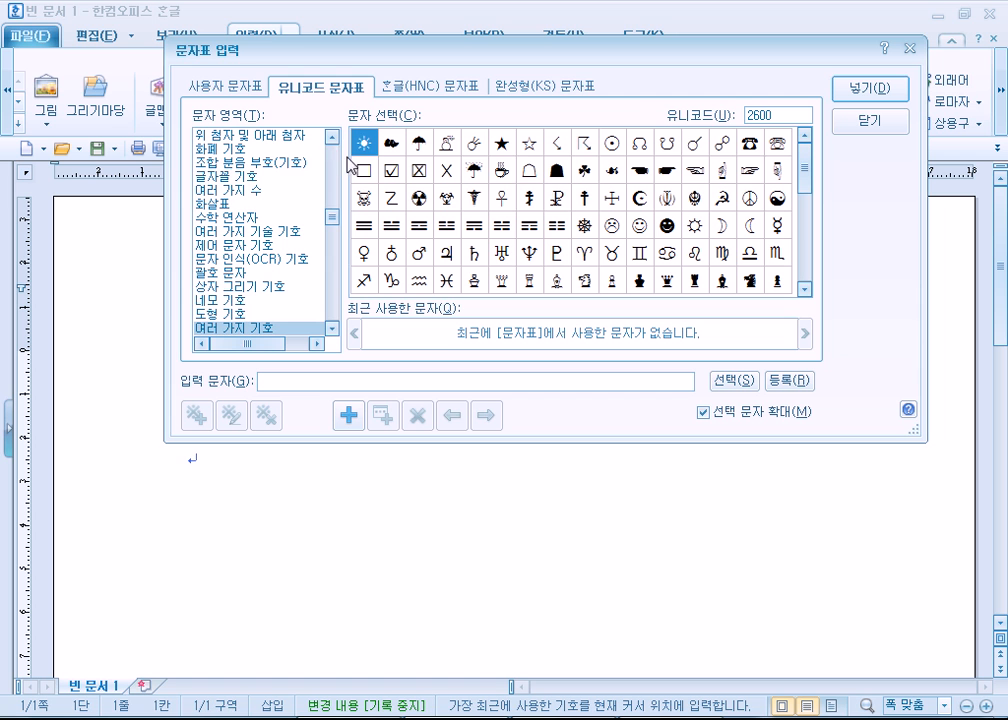
View basic 라틴 in Unicode, then return to 한글(HNC) 문자표 and scroll its area list
left_click_drag(334, 212, 333, 135)
left_click(226, 134)
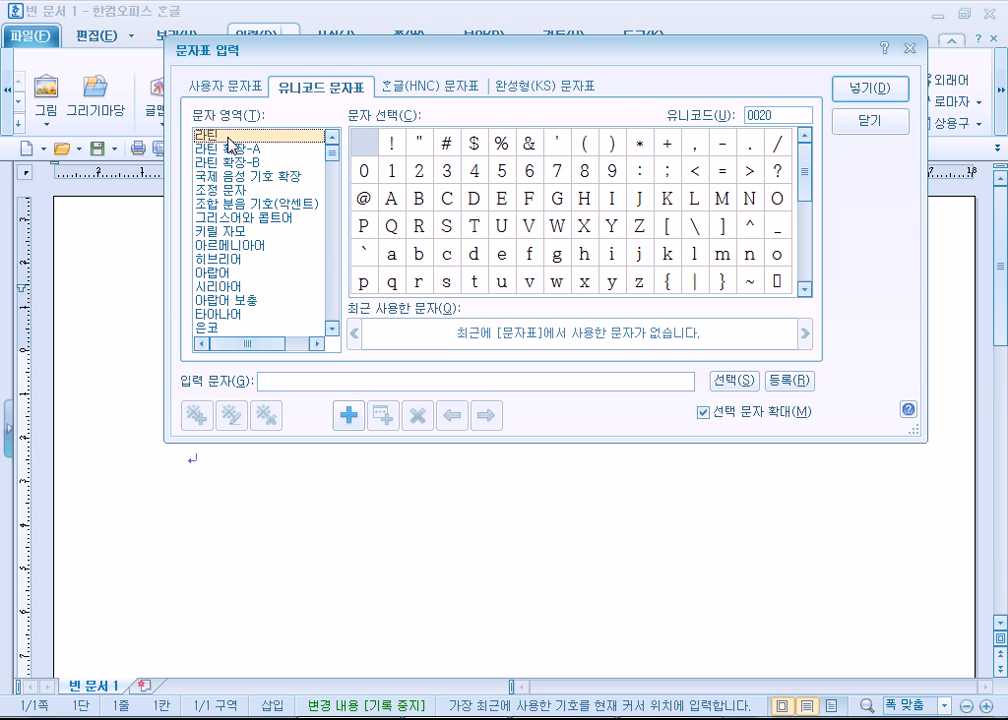
left_click(430, 100)
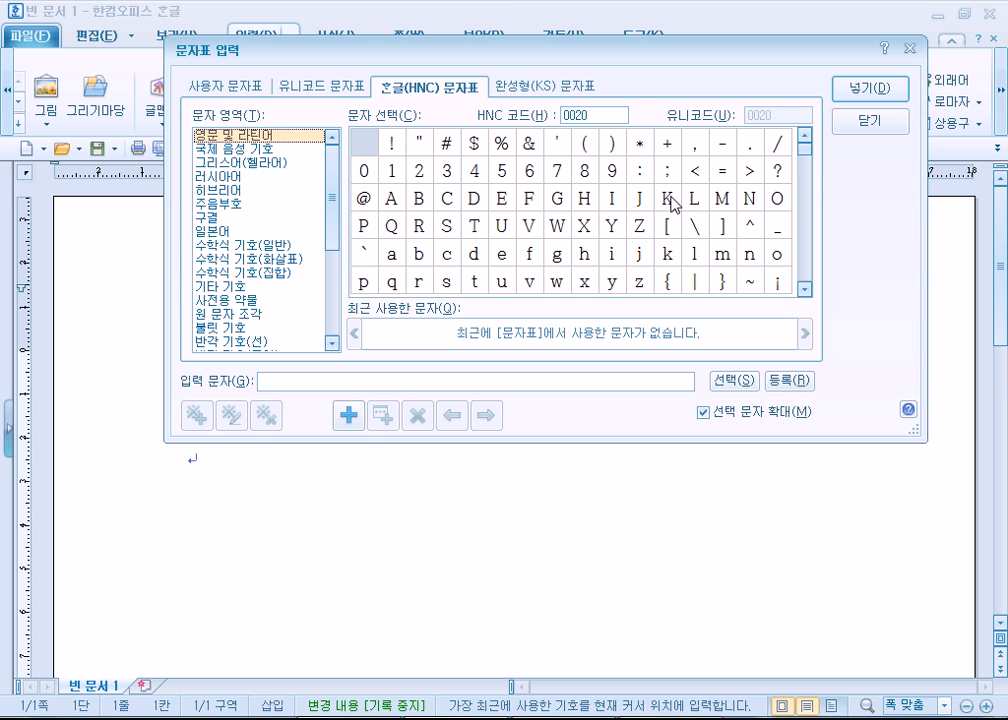
left_click_drag(805, 140, 806, 169)
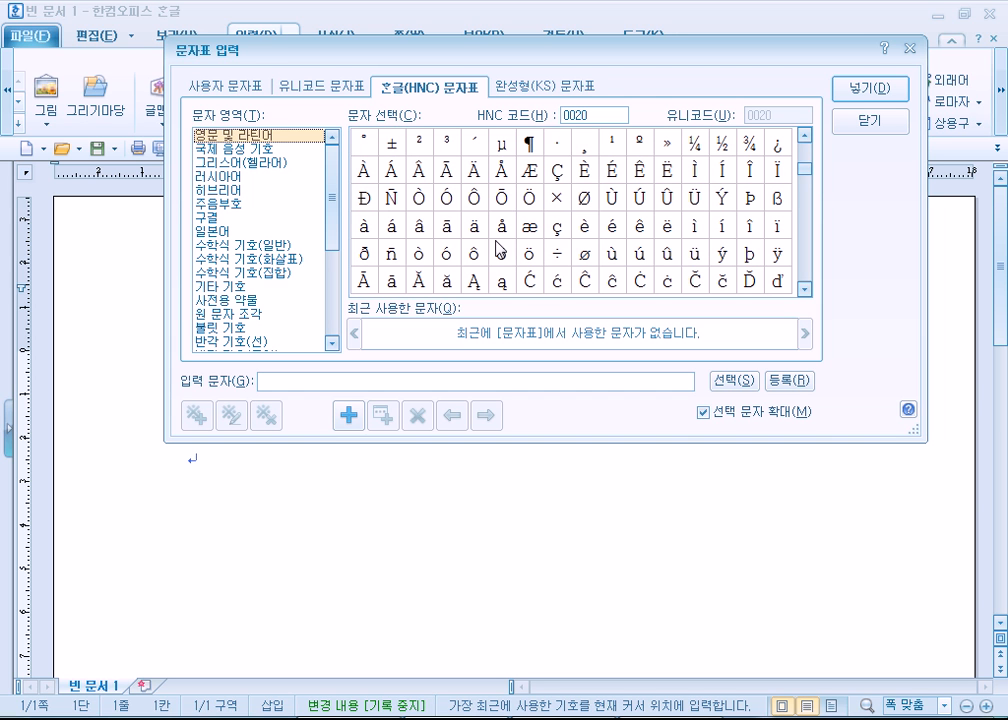
mouse_move(805, 168)
left_mouse_down()
mouse_move(808, 215)
mouse_move(810, 180)
mouse_move(792, 250)
mouse_move(800, 173)
left_mouse_up()
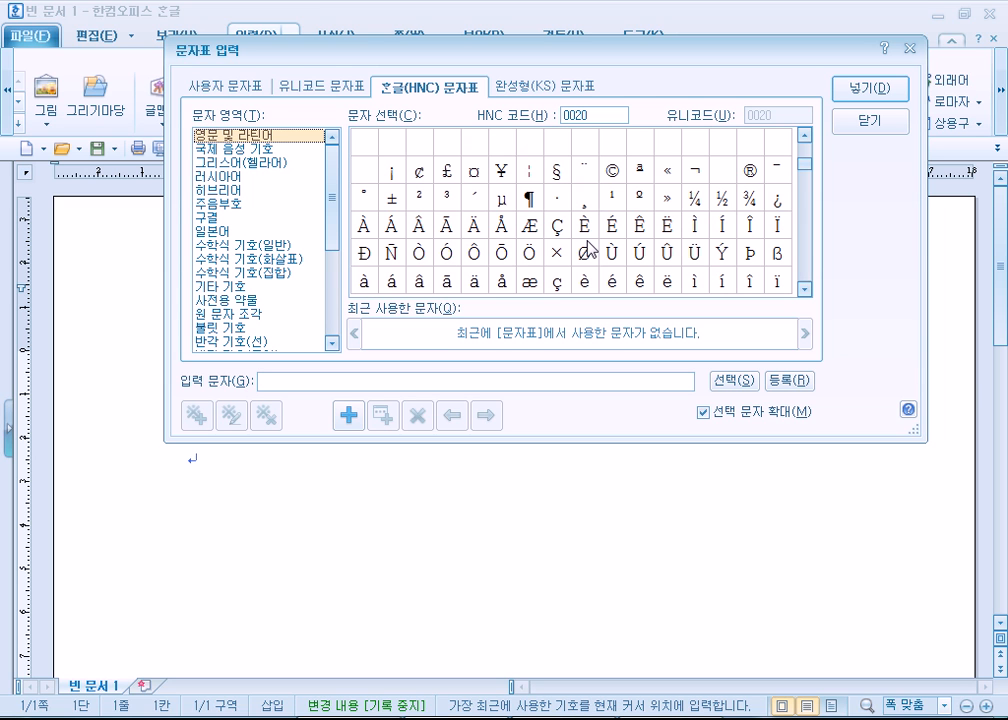
Show the 국제 음성 기호 area and pick the ɒ phonetic symbol
left_click(222, 149)
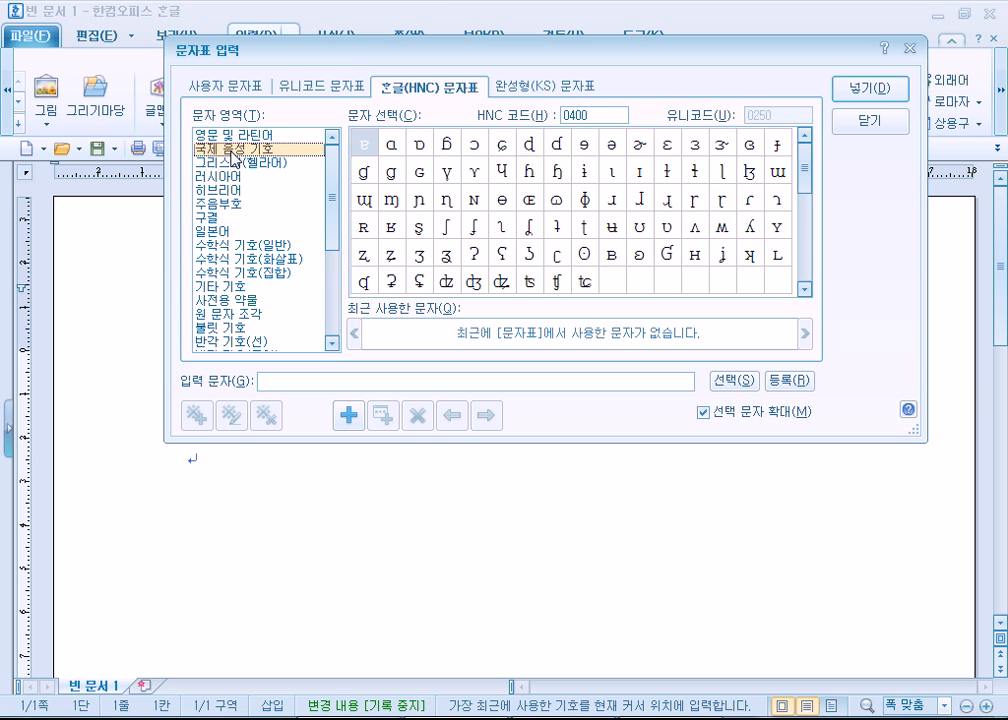
left_click_drag(810, 196, 826, 169)
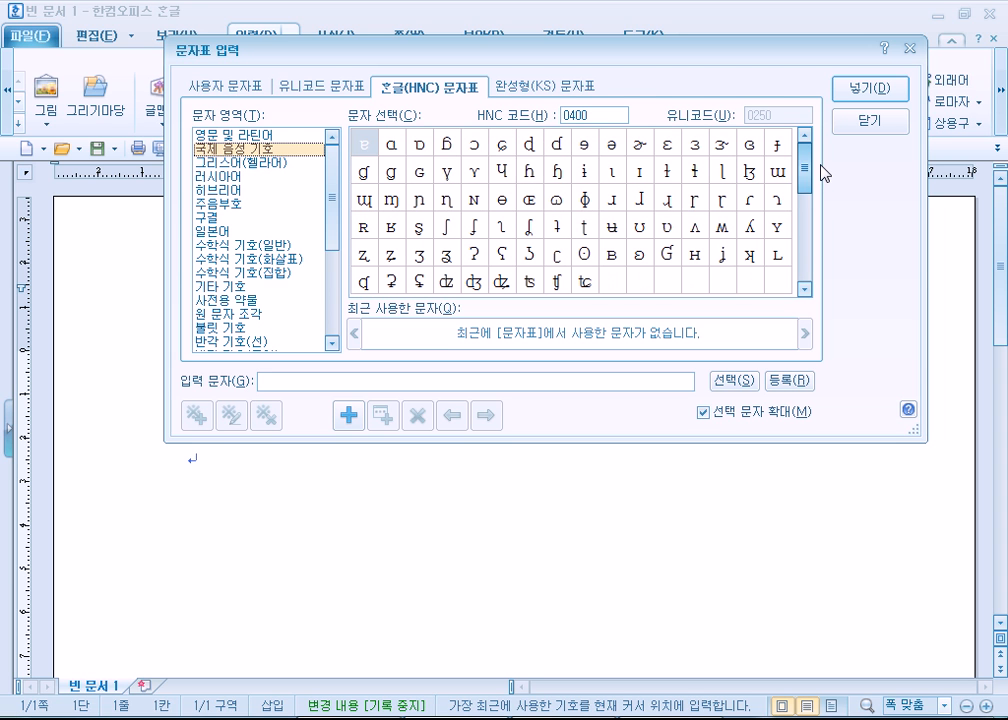
left_click(410, 155)
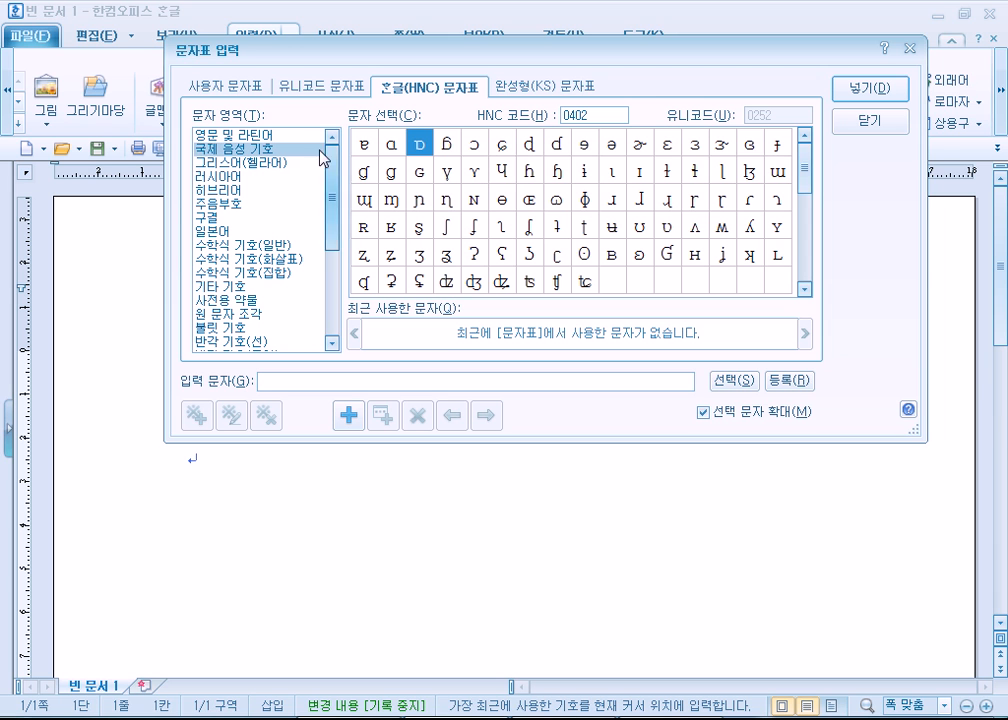
Switch to 그리스어(헬라어), pick Ω, and scroll through the extended Greek grid
left_click(255, 162)
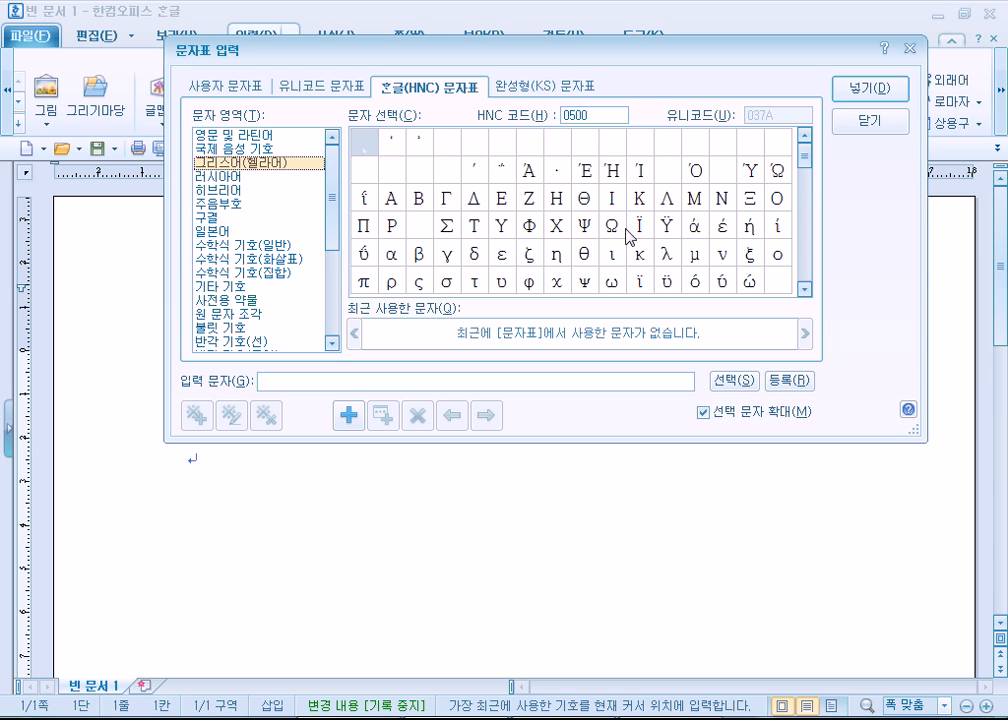
left_click(612, 224)
scroll(668, 243, "down", 1)
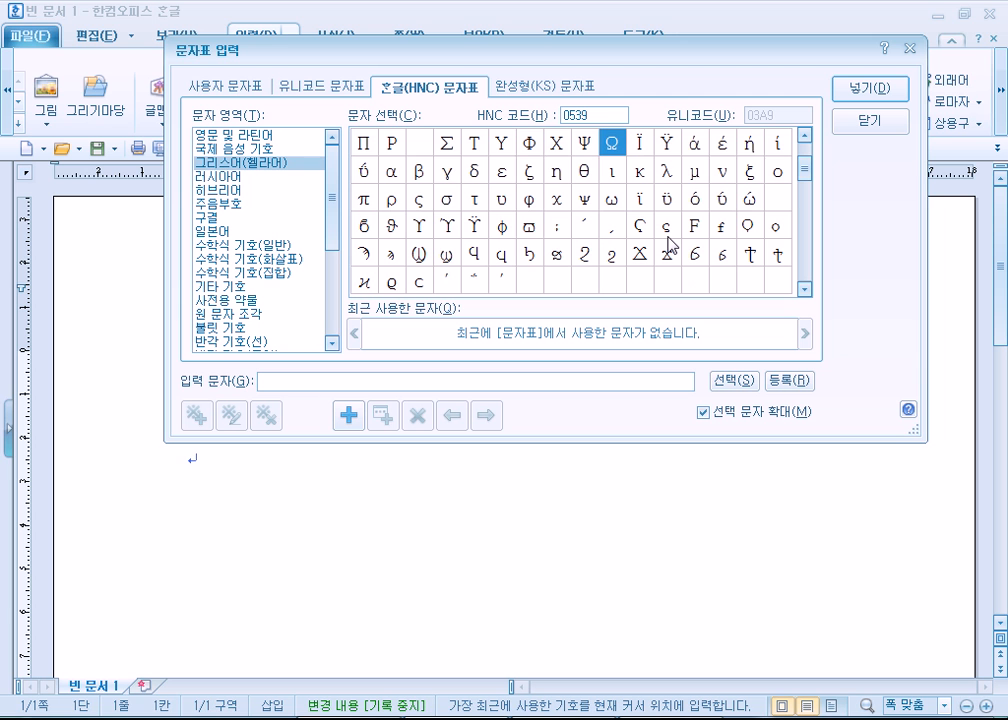
scroll(670, 243, "up", 1)
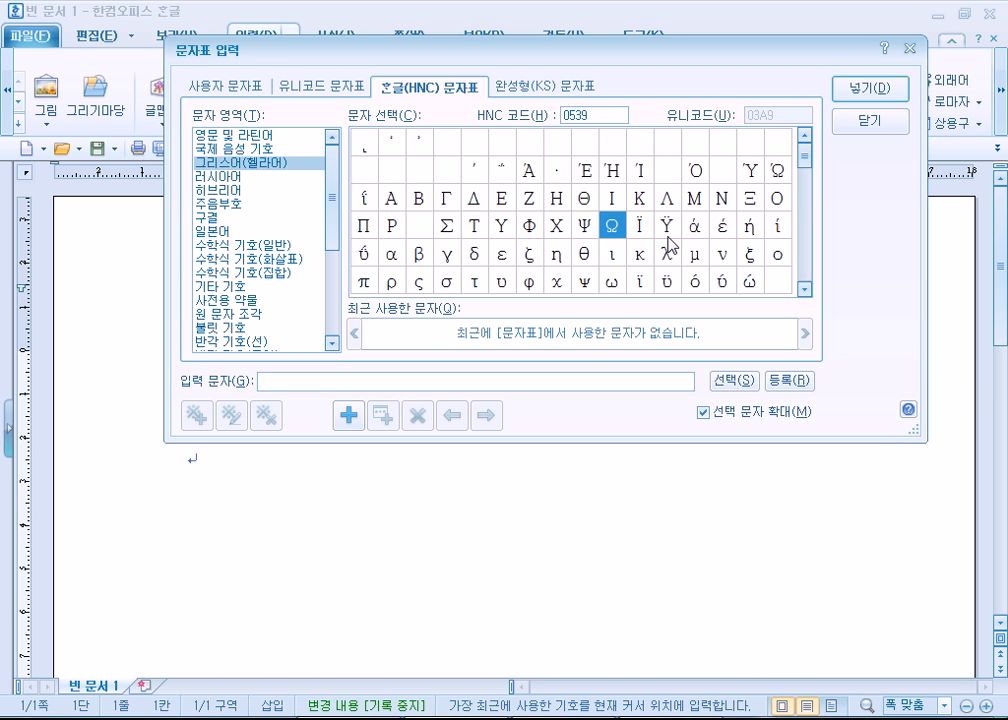
scroll(668, 243, "down", 10)
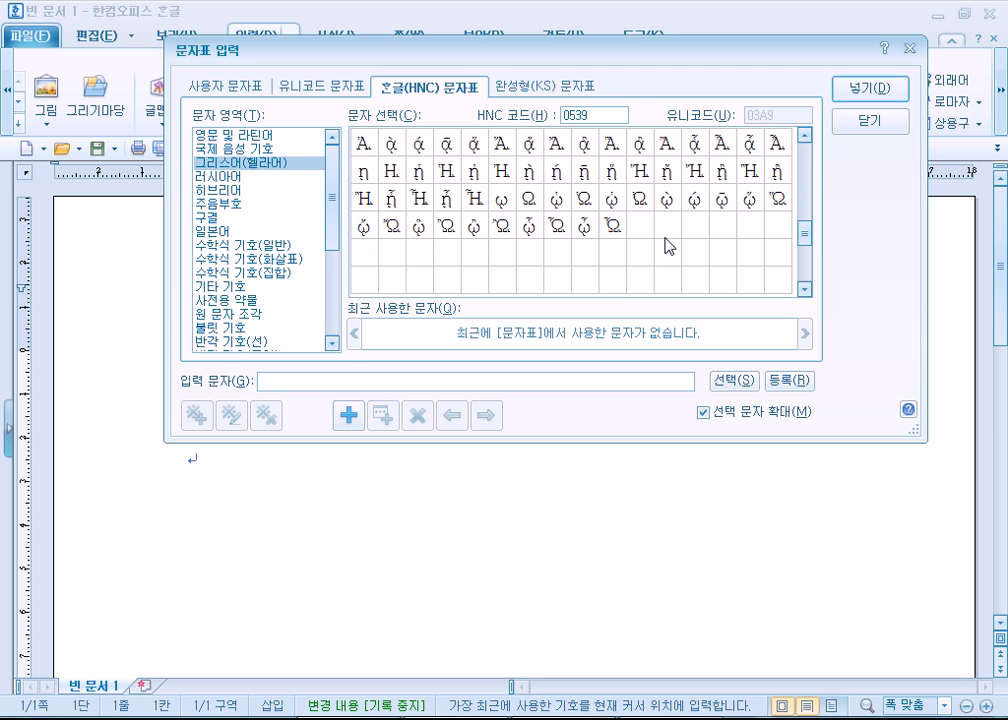
scroll(668, 243, "up", 6)
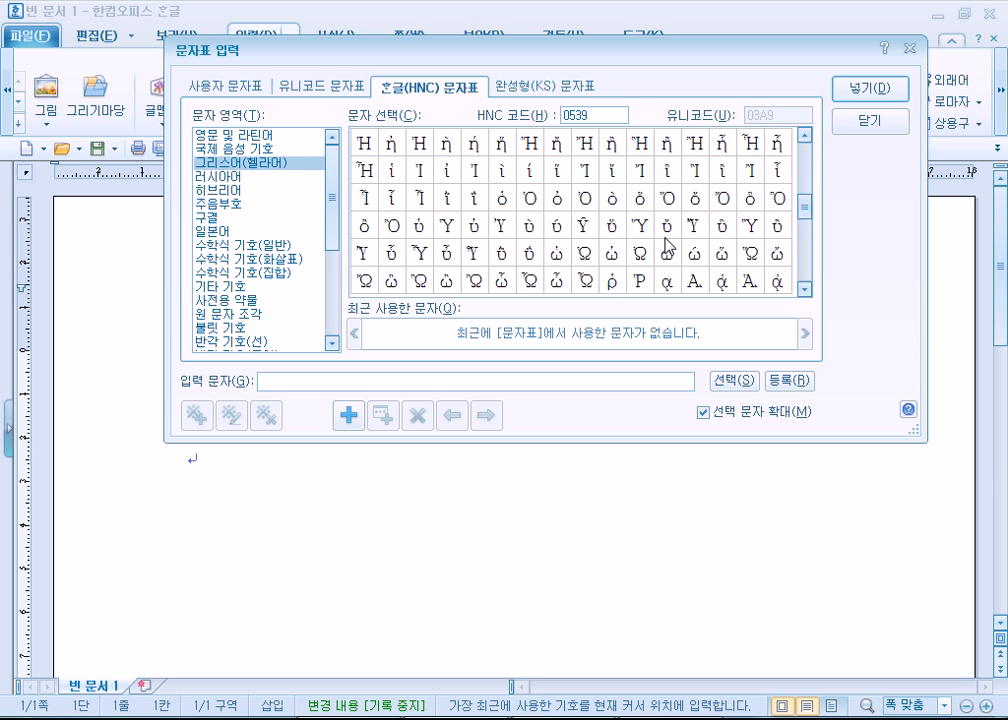
scroll(668, 243, "down", 2)
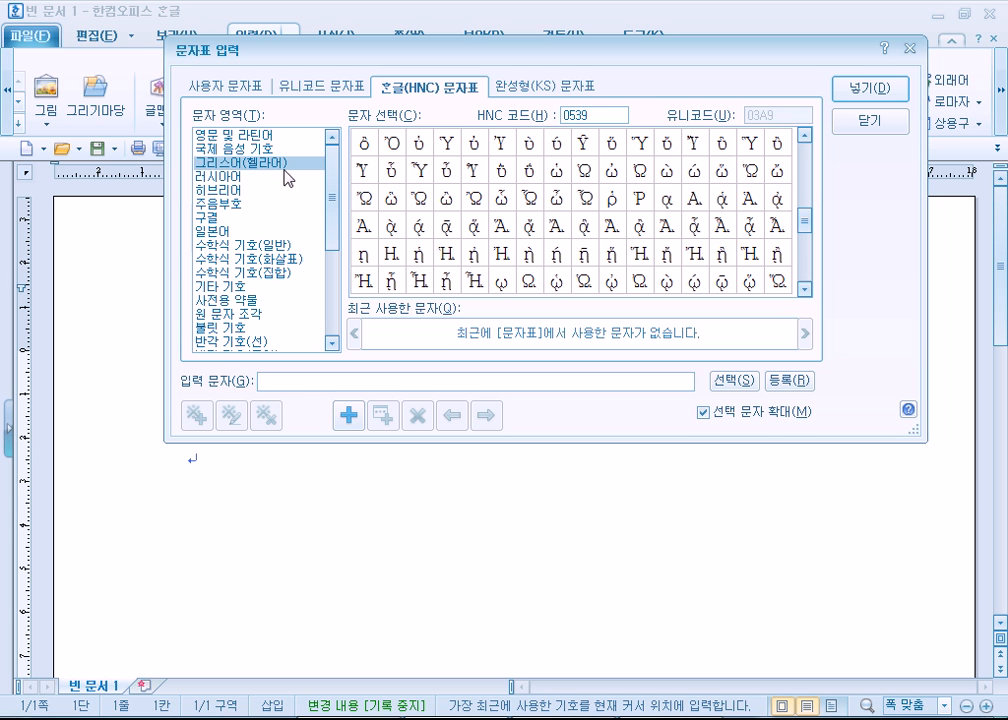
Pick an accented capital omega and an alpha with breathing mark in the Greek grid
left_click(420, 197)
scroll(440, 237, "up", 1)
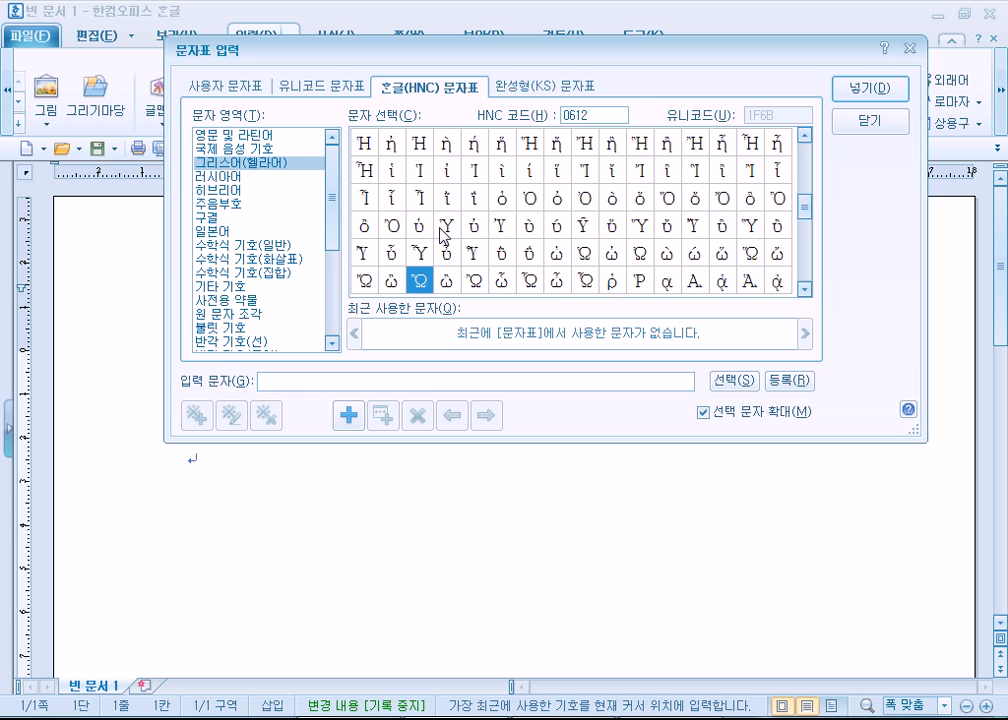
scroll(440, 237, "up", 3)
scroll(440, 237, "down", 1)
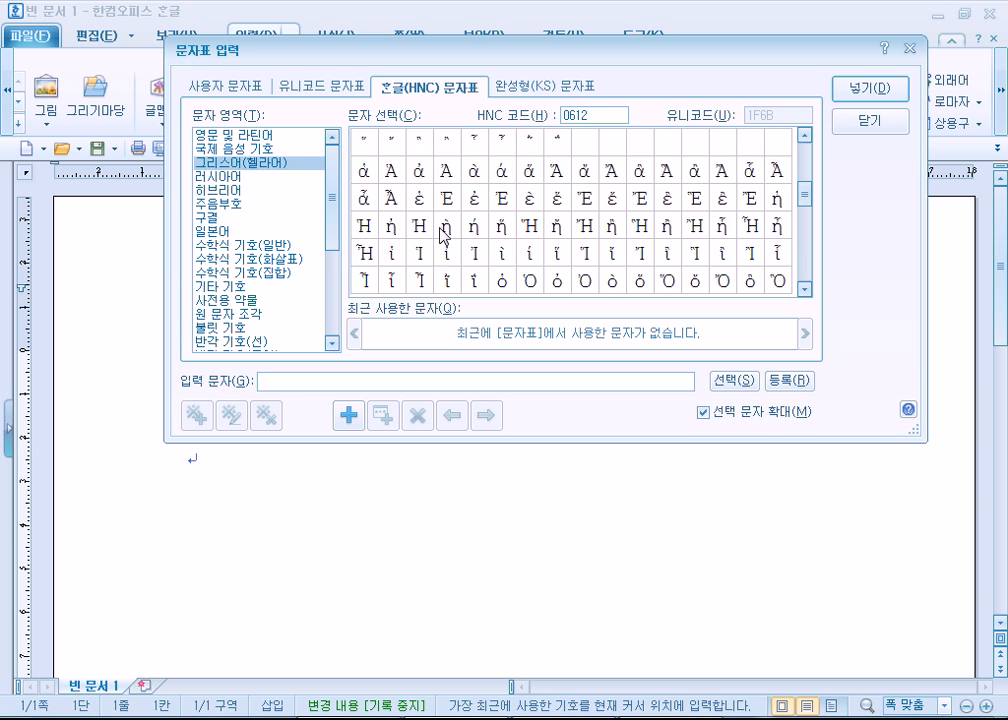
left_click(362, 172)
scroll(418, 199, "up", 1)
scroll(420, 182, "up", 1)
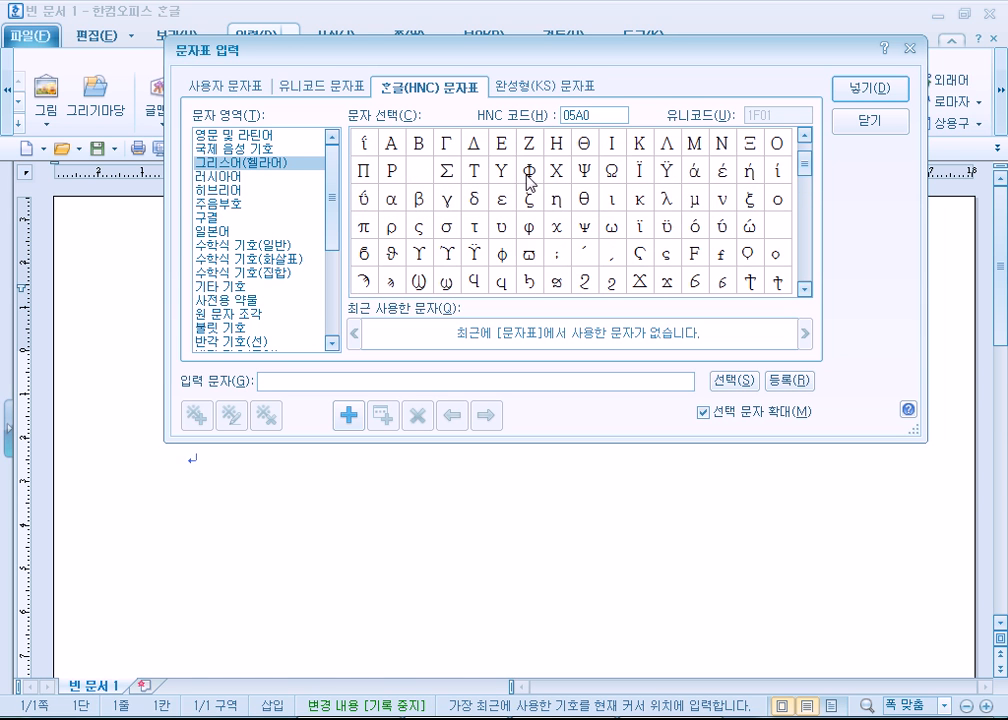
Preview Ω, α, Α and Δ, then select 러시아어 in the 문자 영역 list
left_click(609, 176)
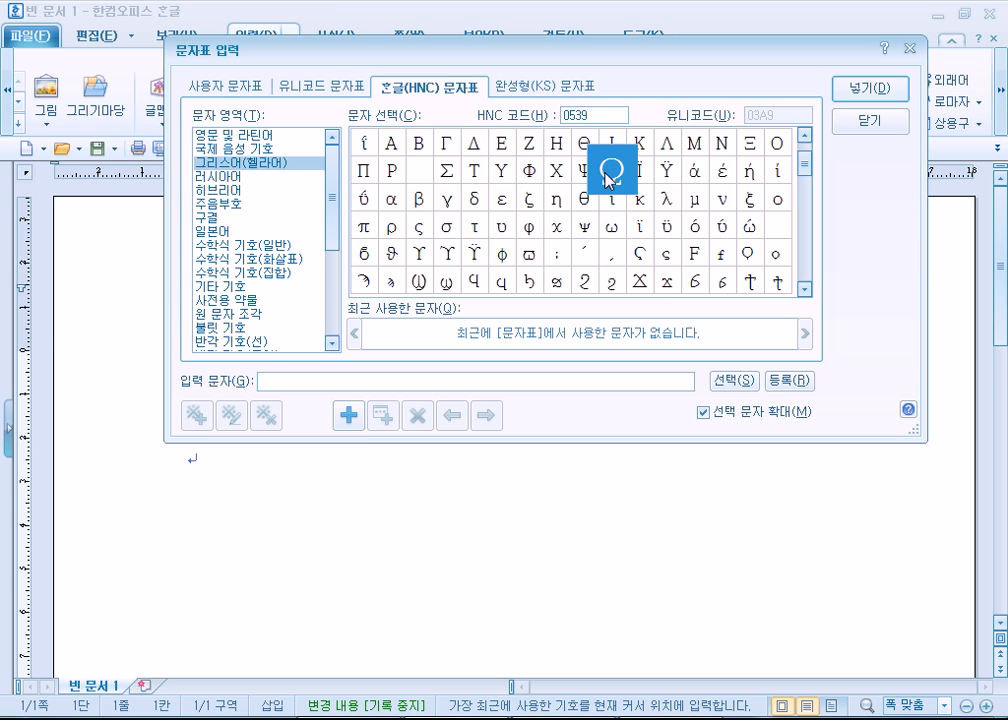
left_click(399, 204)
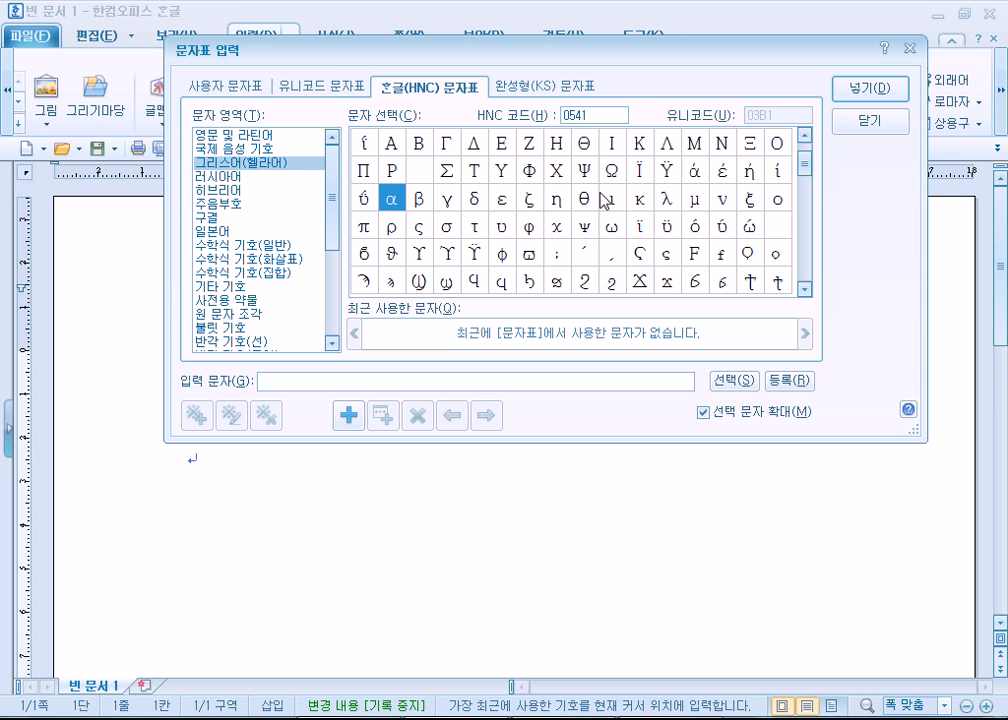
left_click(391, 150)
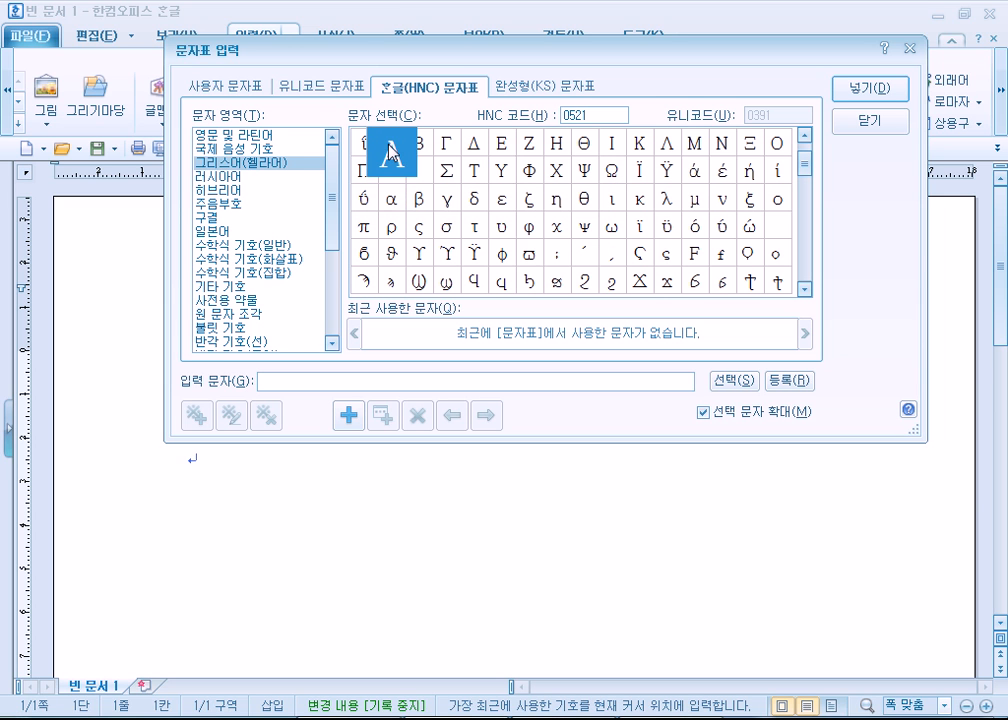
left_click(393, 208)
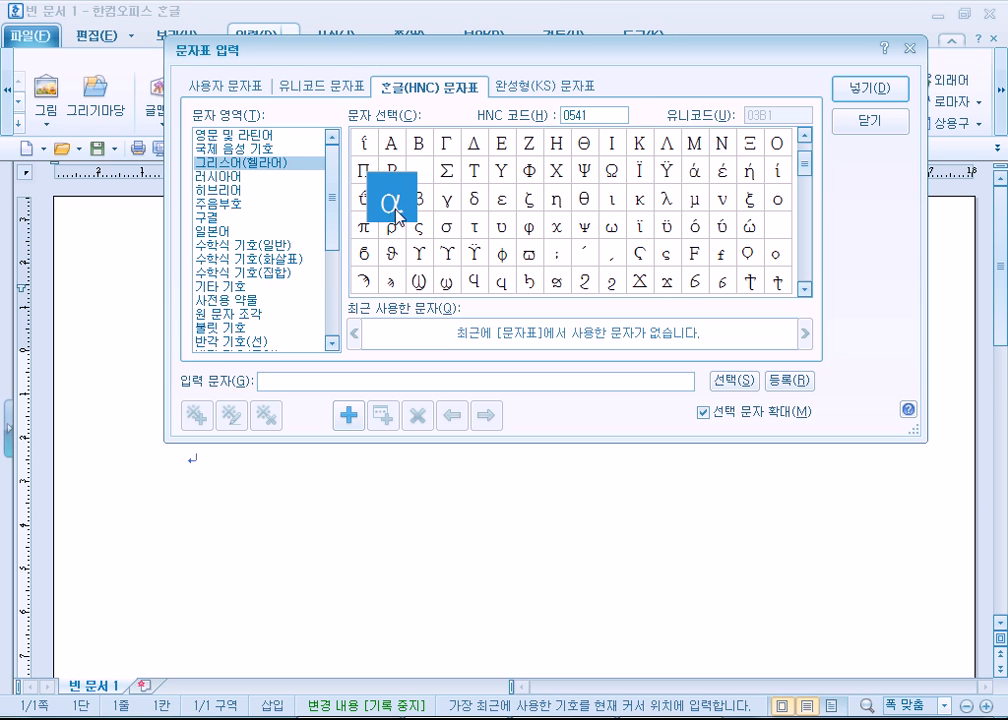
left_click(611, 172)
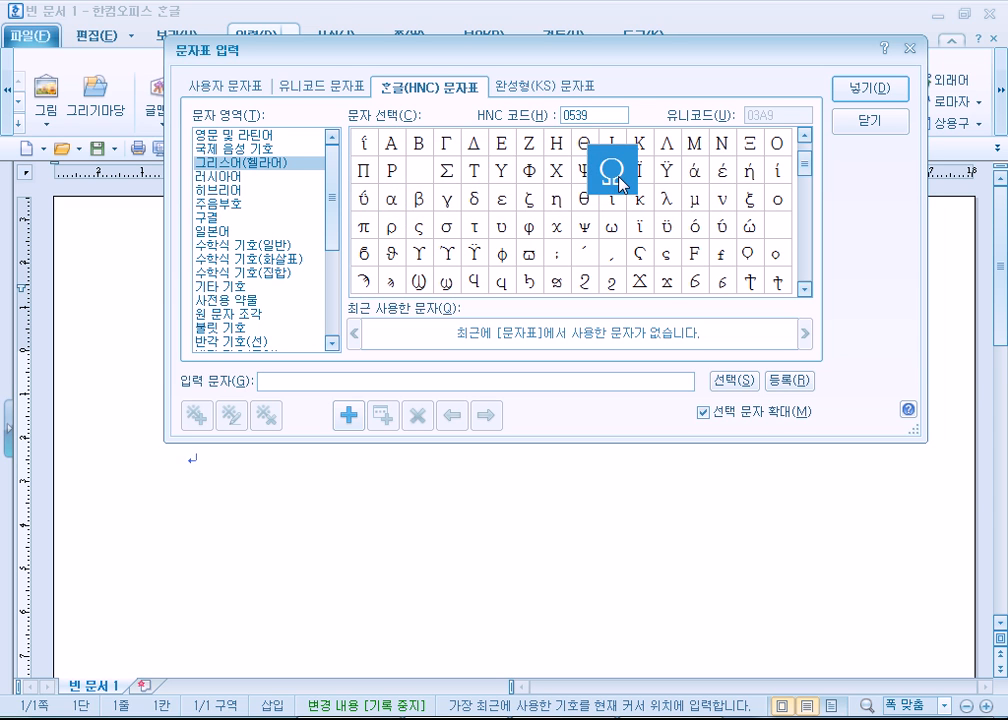
left_click(476, 145)
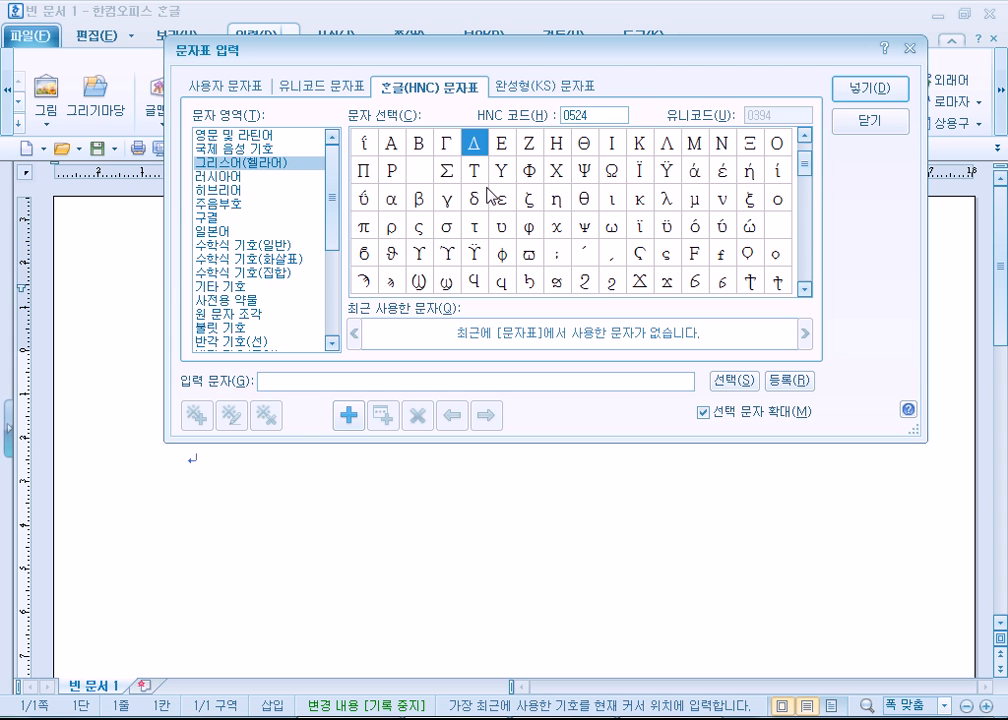
scroll(489, 195, "down", 6)
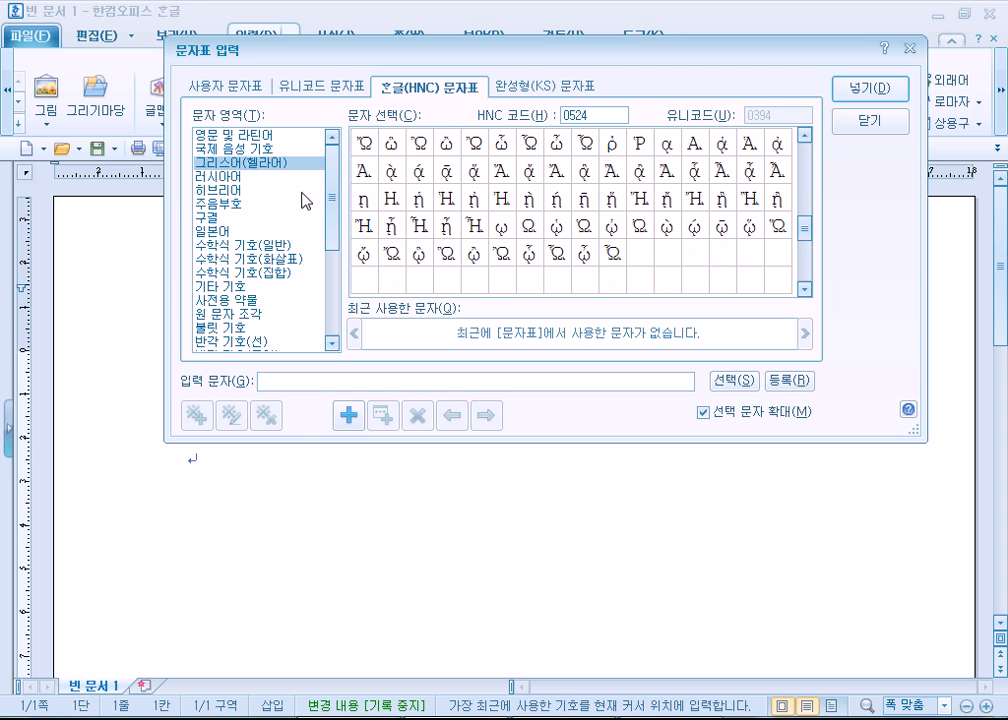
left_click(226, 178)
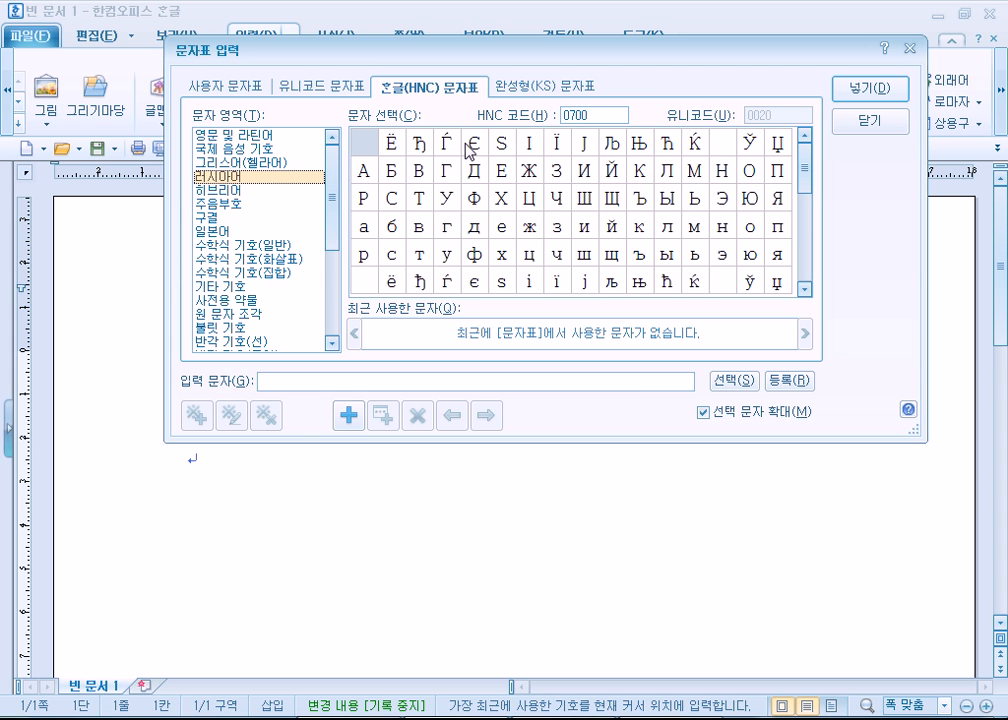
Browse the Cyrillic, Hebrew and Japanese kana areas, picking the small hiragana ぁ
left_click(357, 148)
scroll(547, 217, "down", 1)
scroll(549, 213, "up", 1)
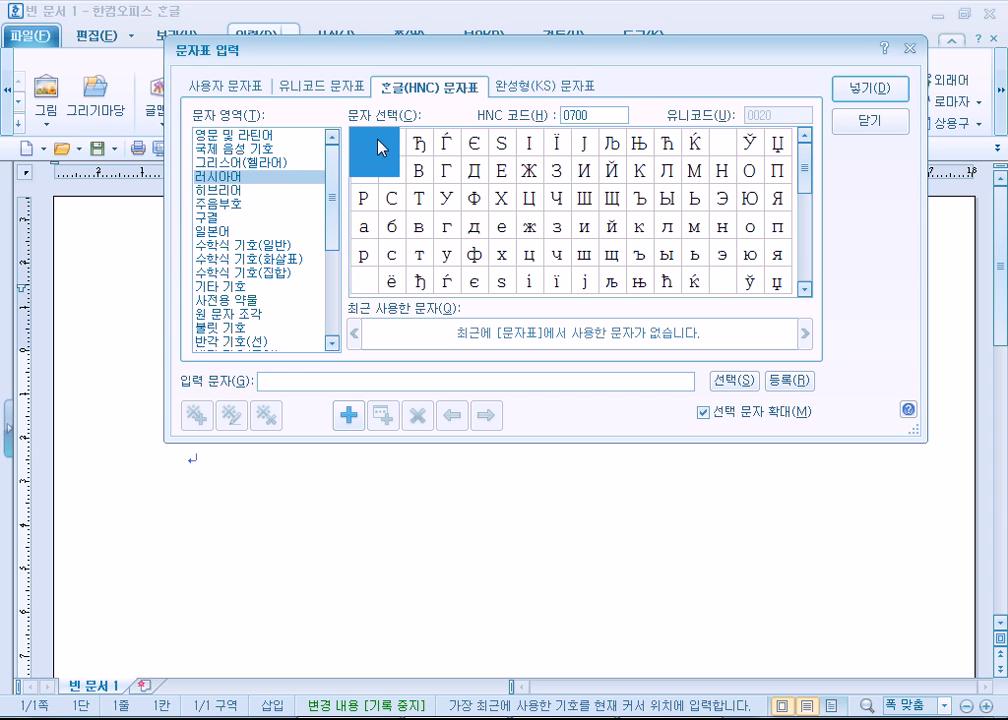
left_click(240, 189)
scroll(505, 246, "down", 5)
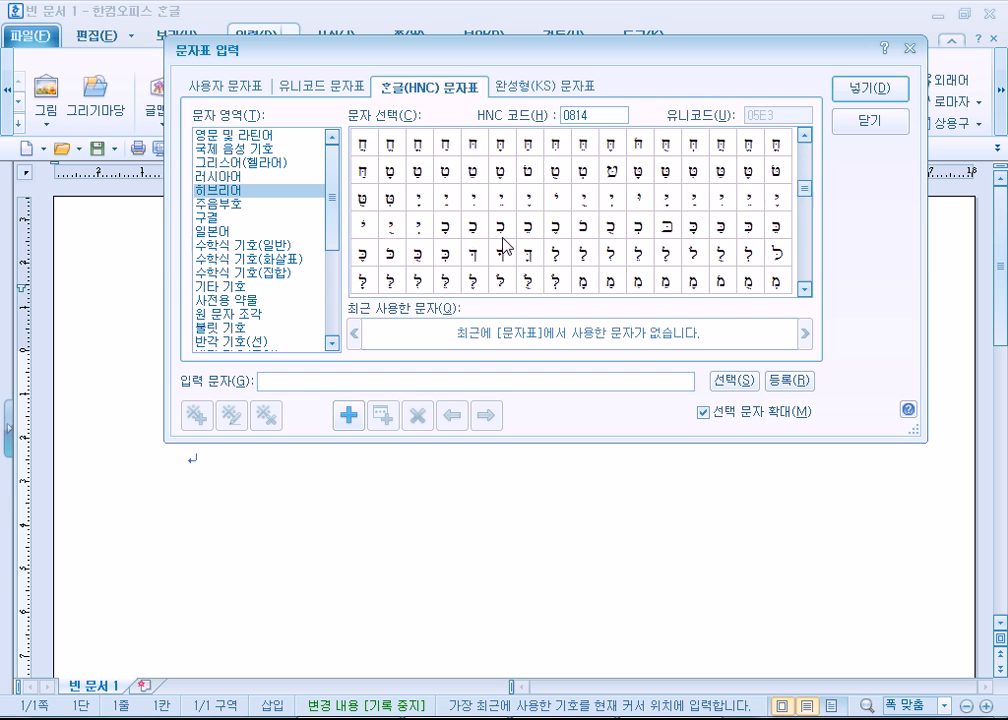
scroll(505, 247, "up", 5)
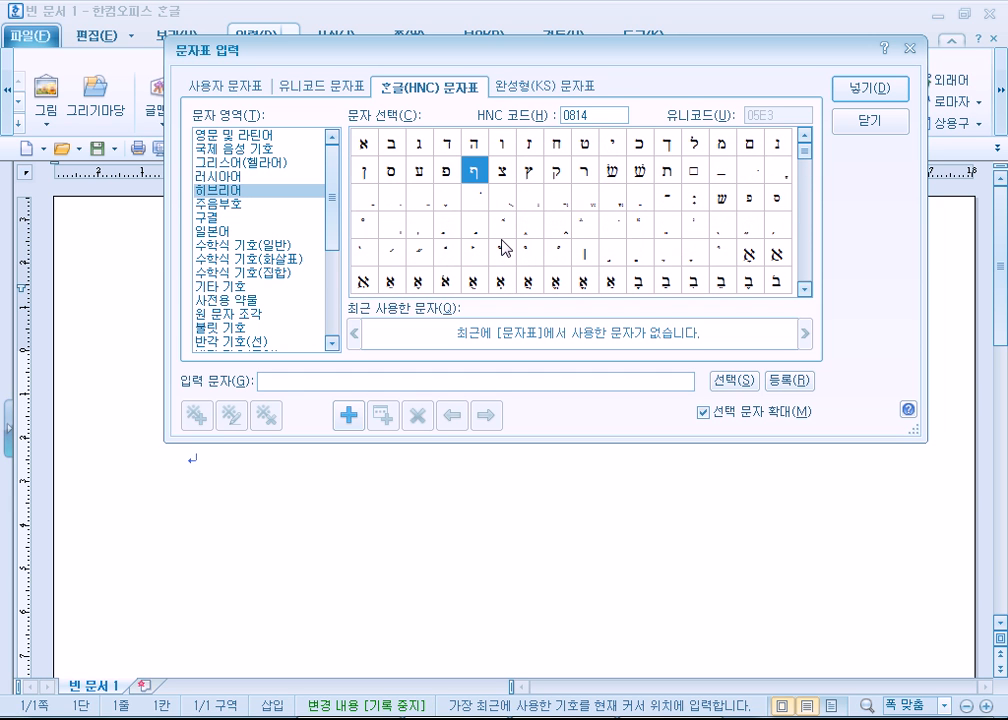
left_click(217, 234)
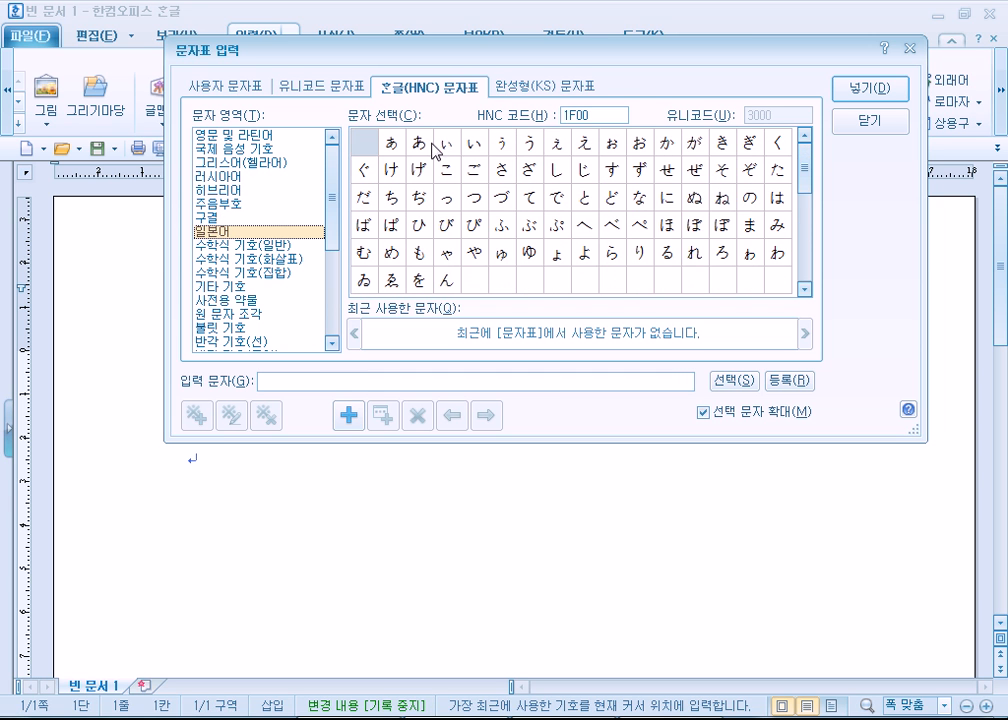
left_click(391, 142)
scroll(527, 238, "down", 2)
scroll(525, 240, "up", 2)
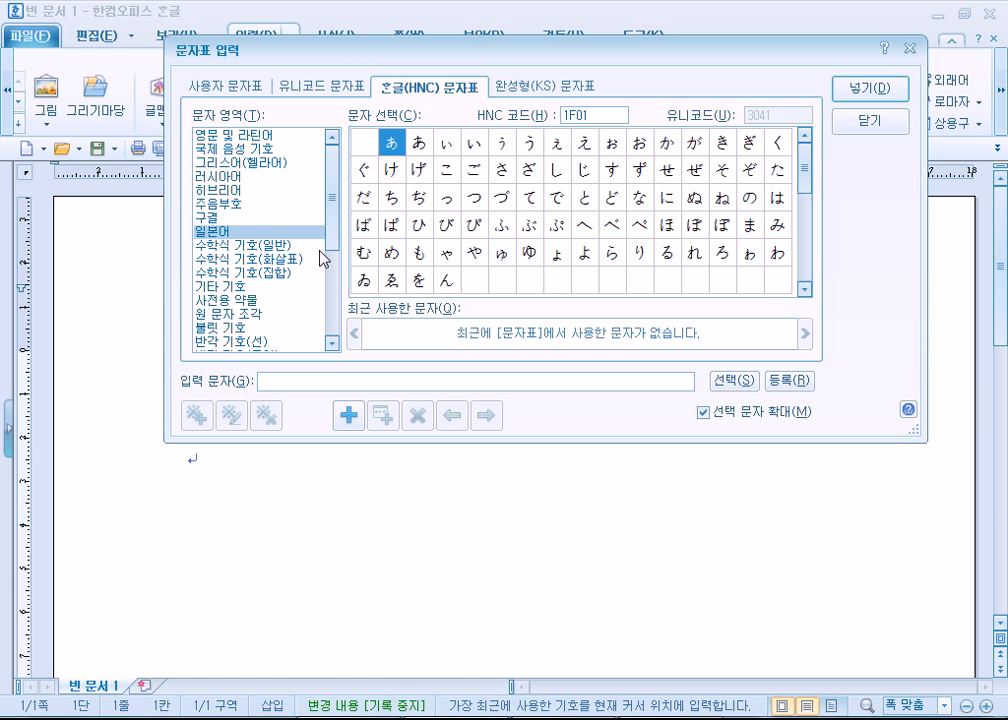
Look through the math, arrow, set-theory and music areas, then settle on 사전용 약물
left_click(257, 246)
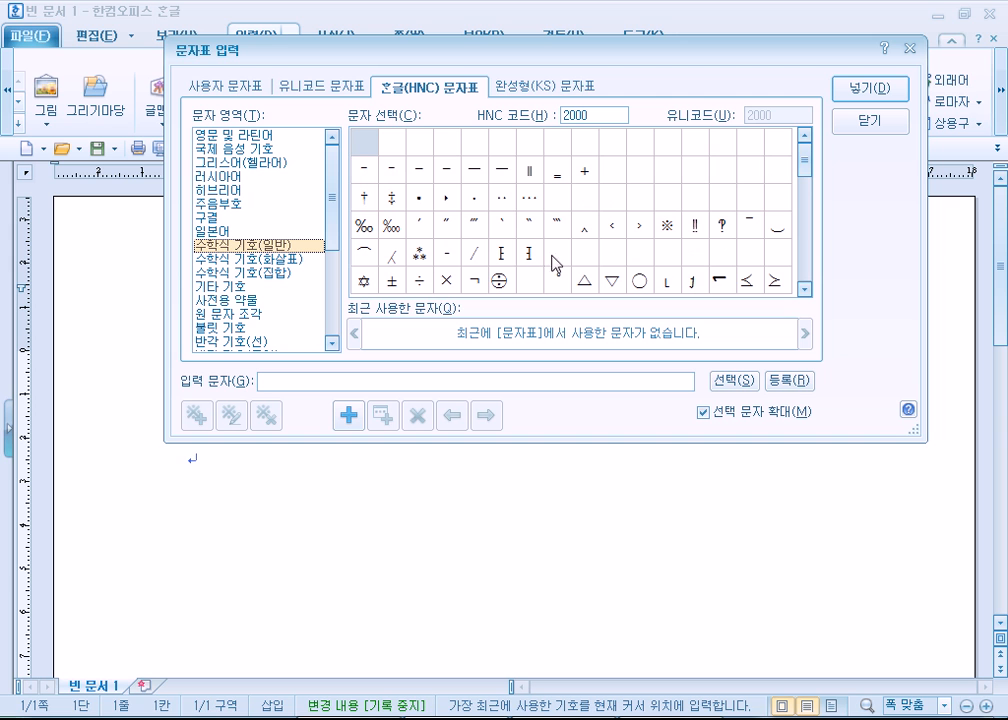
left_click_drag(803, 162, 810, 222)
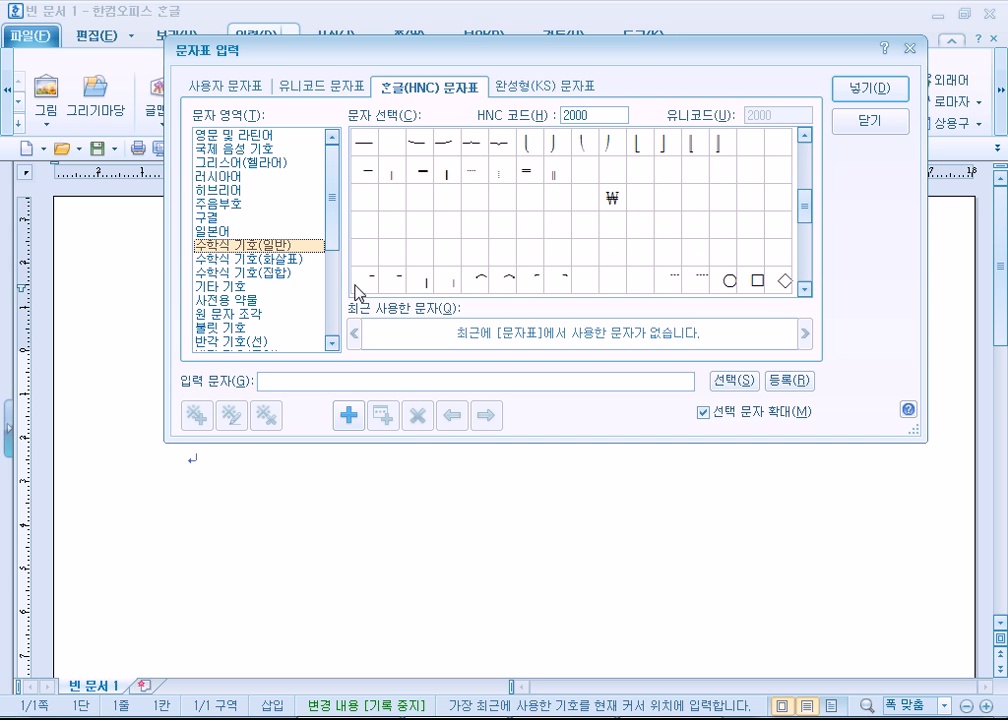
left_click(262, 259)
left_click(268, 273)
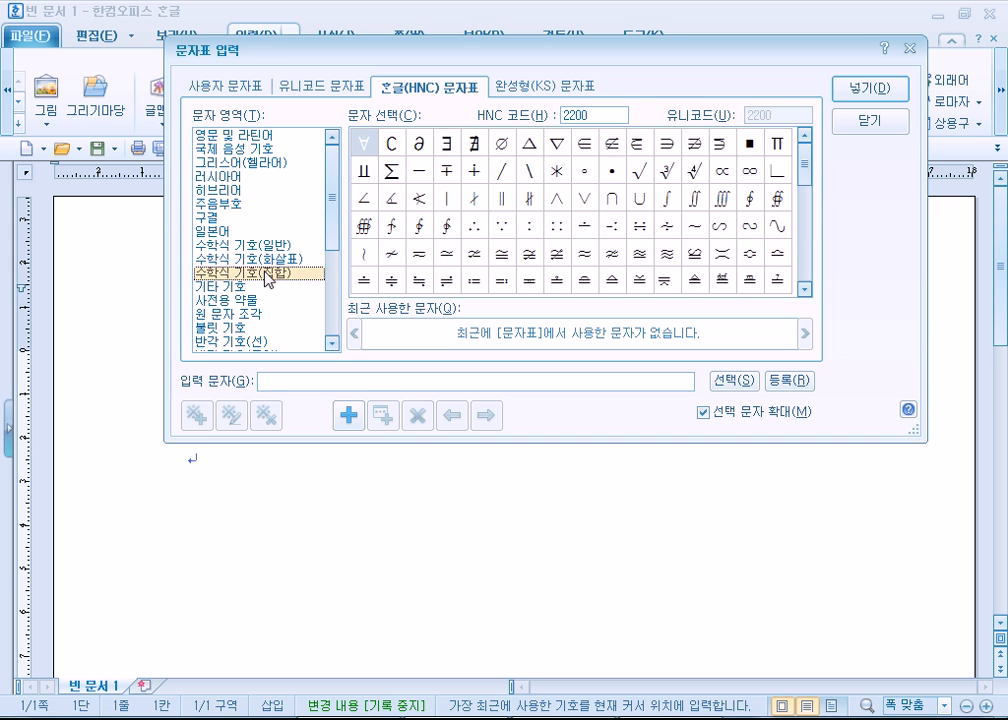
left_click_drag(808, 183, 812, 226)
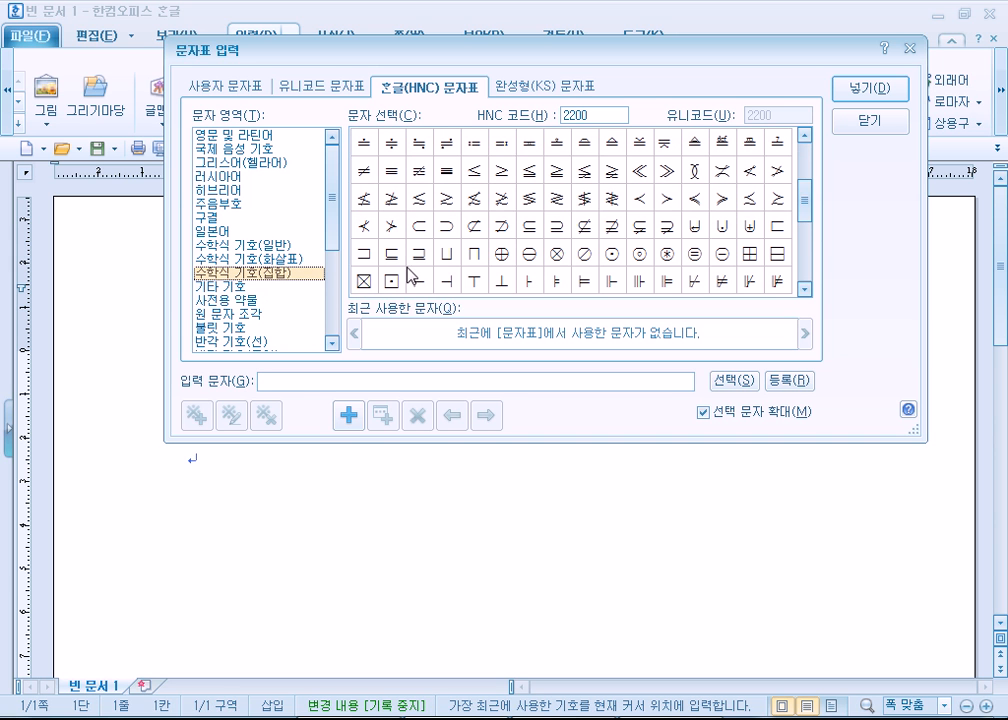
left_click(240, 288)
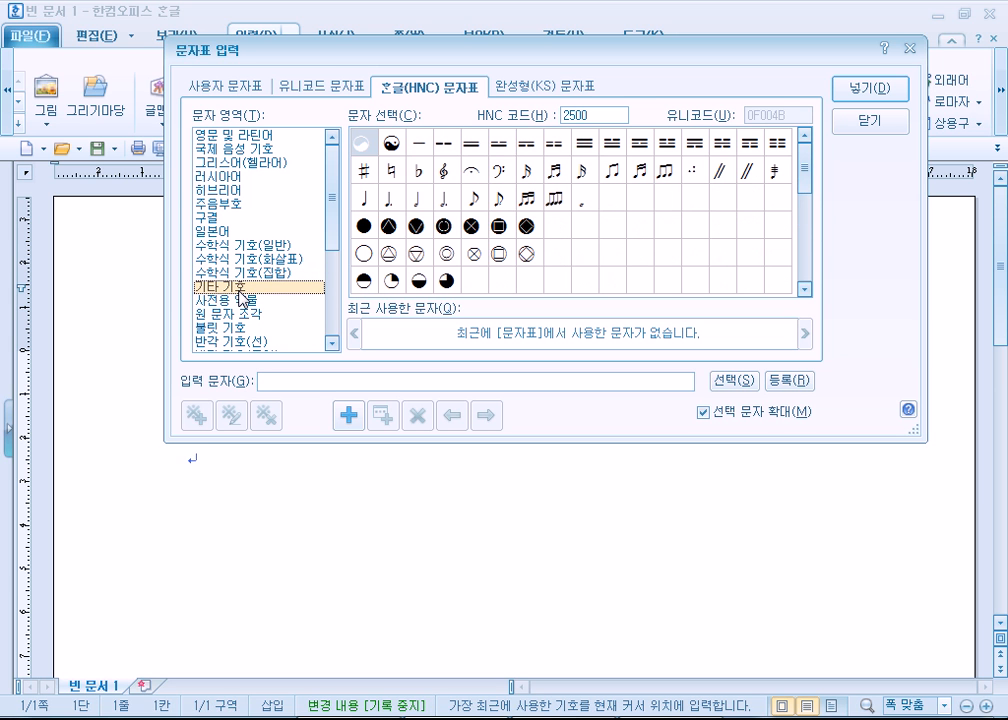
left_click(239, 301)
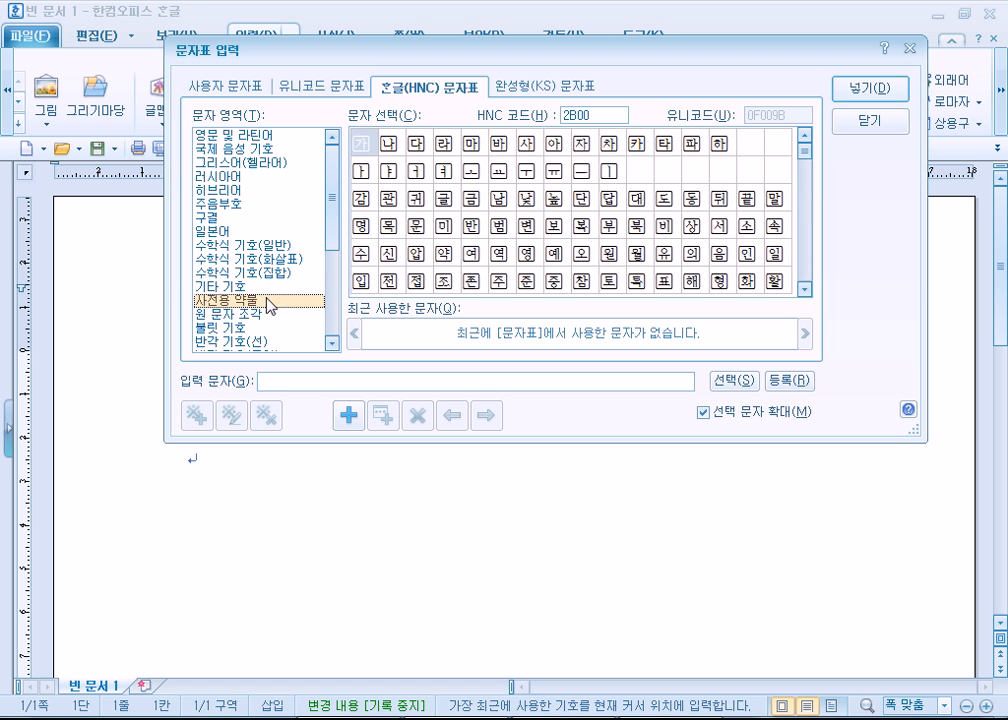
mouse_move(805, 148)
left_mouse_down()
mouse_move(810, 279)
mouse_move(804, 140)
left_mouse_up()
left_click(411, 222)
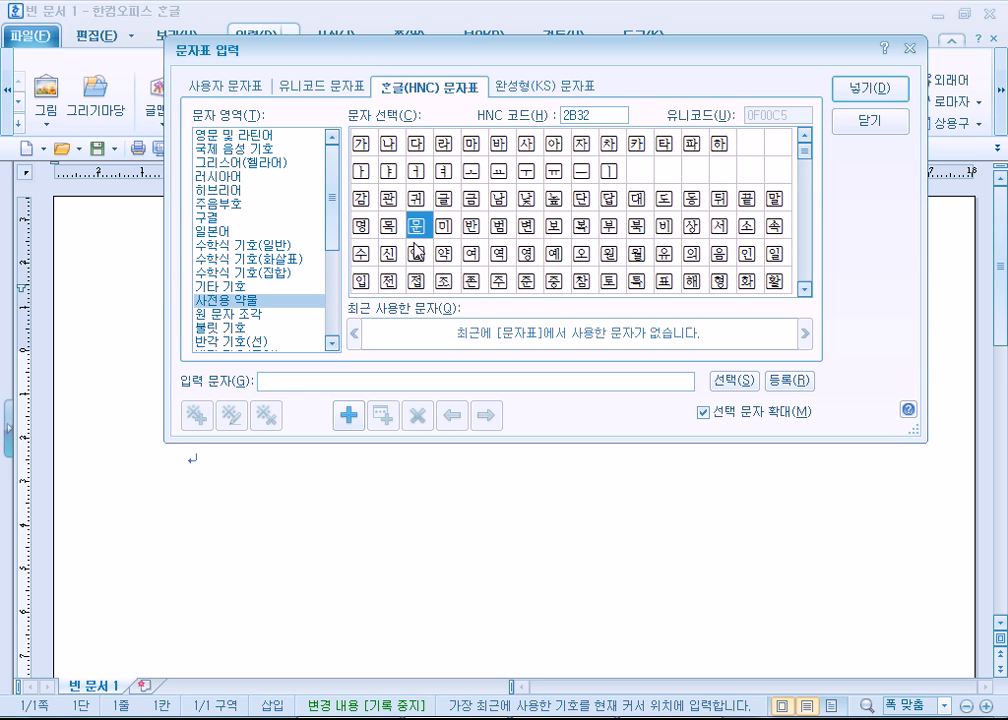
left_click(263, 303)
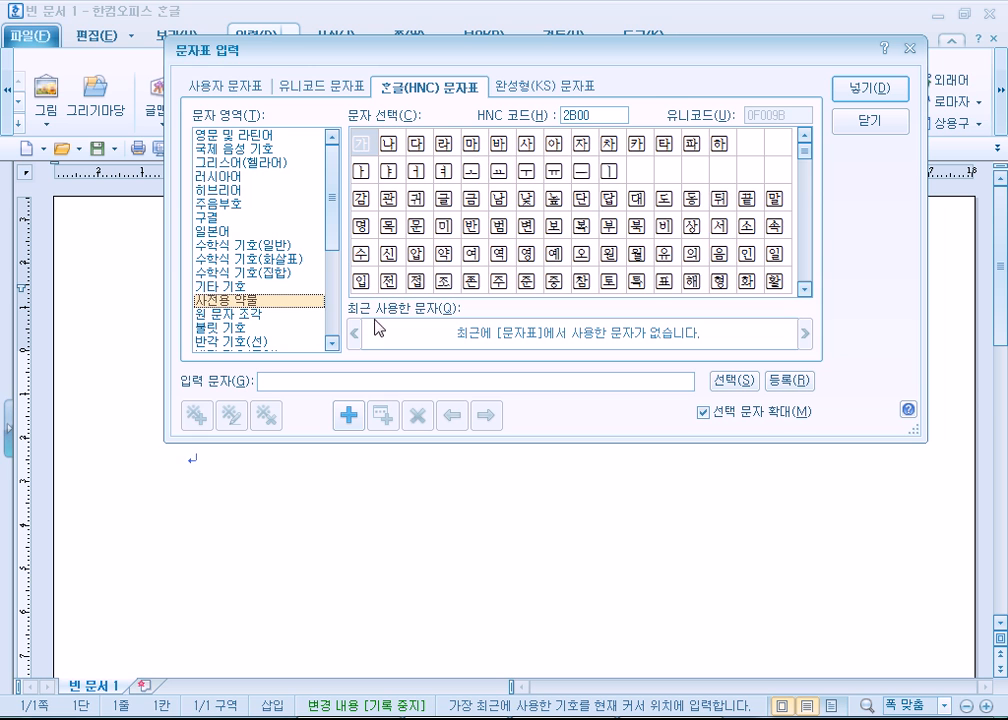
Browse the 원 문자 조각, bullet and half-width line character areas
key("Down")
left_click(474, 198)
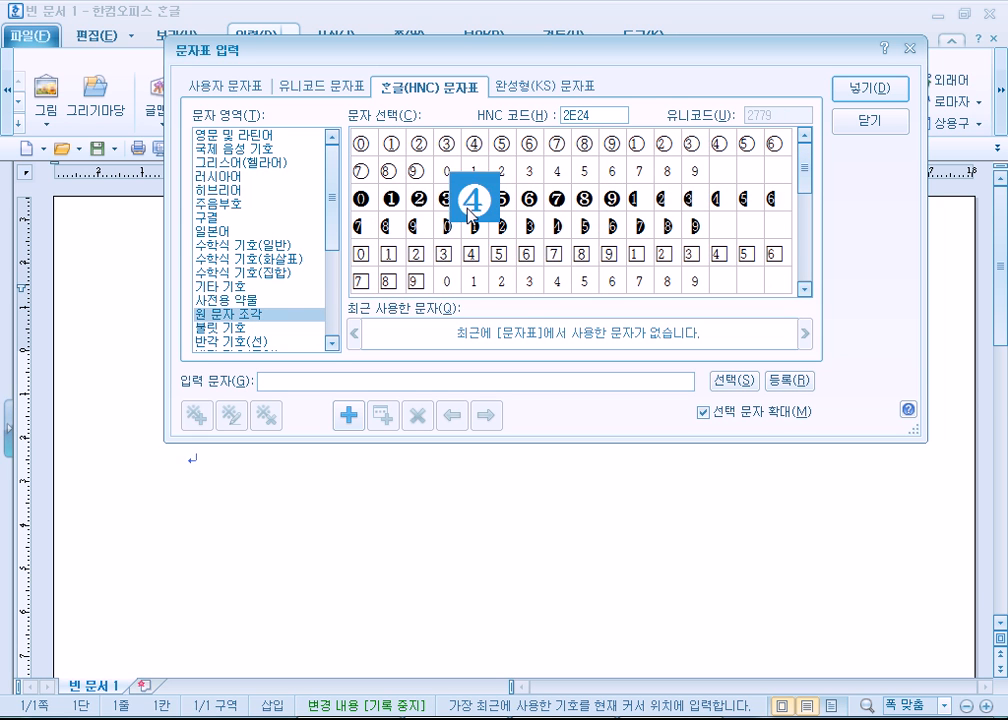
scroll(490, 240, "down", 5)
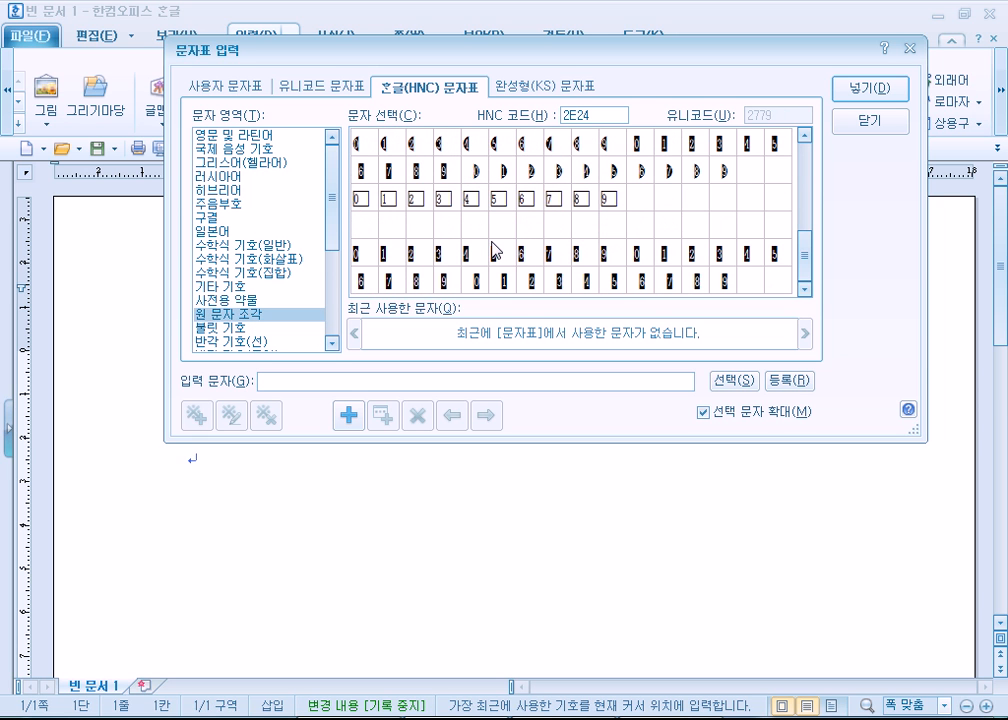
left_click(218, 328)
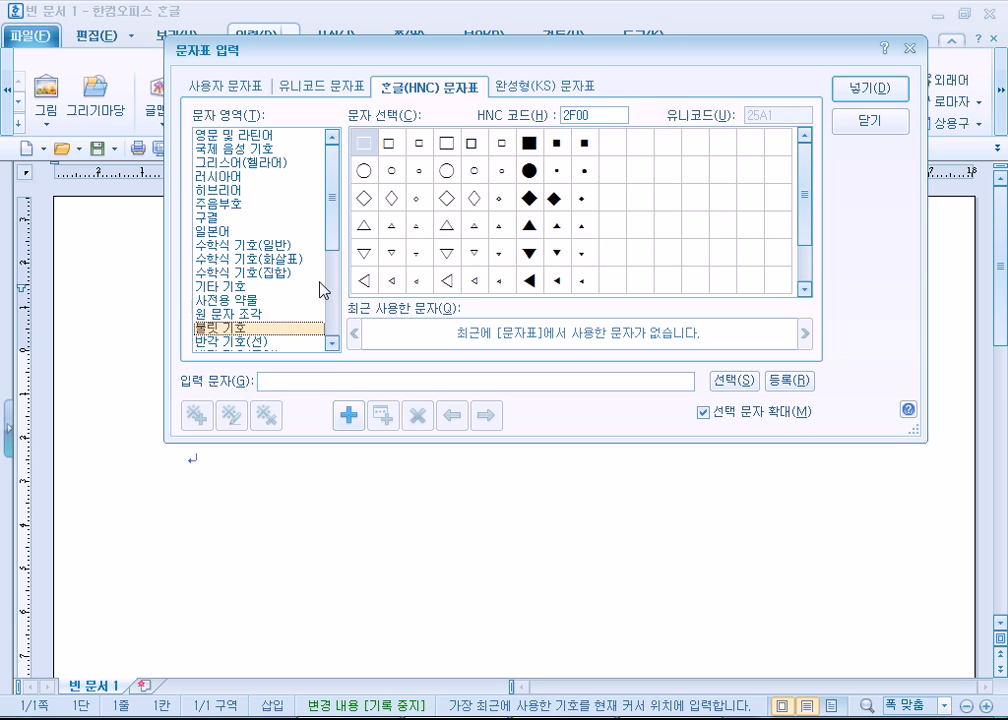
left_click(270, 341)
scroll(321, 292, "down", 4)
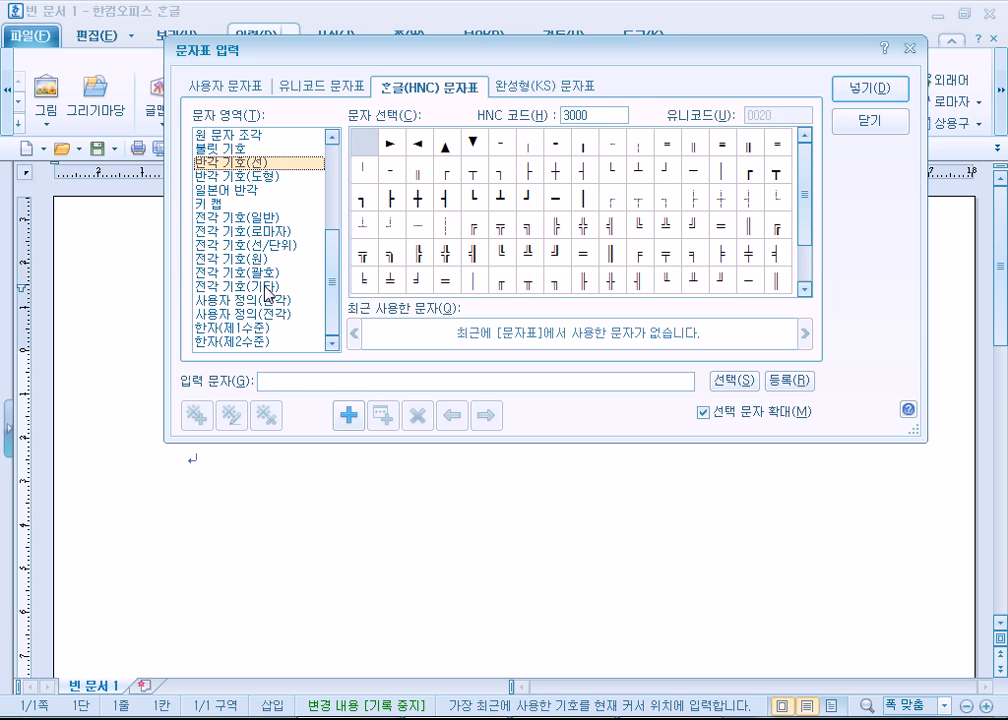
Move through the half-width areas to 키 캡 and pick the Alt keycap
left_click(257, 177)
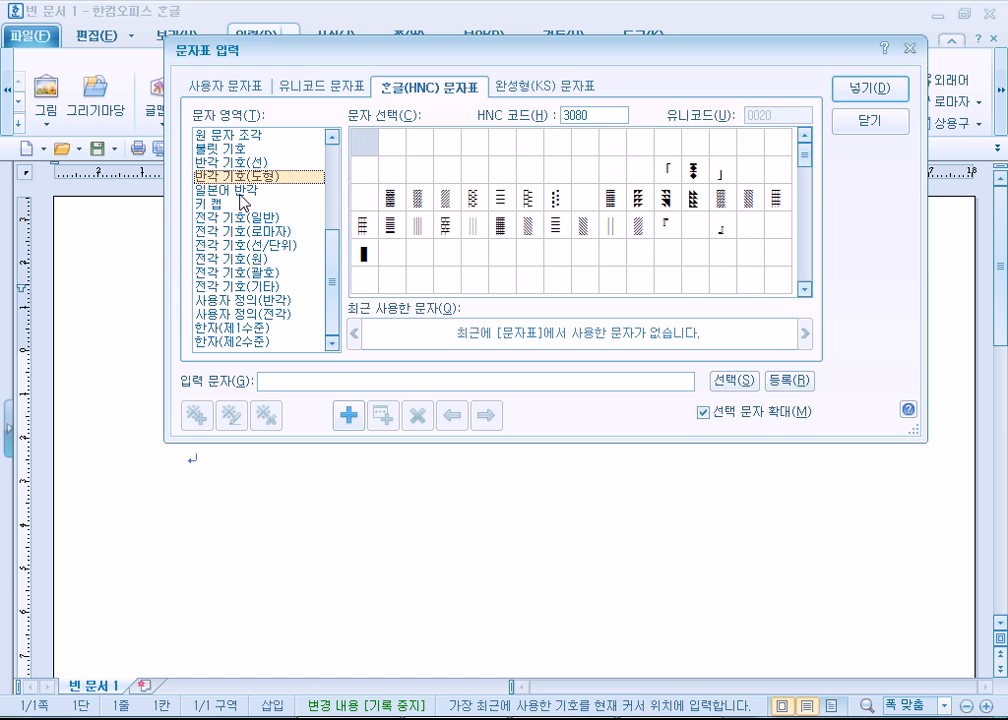
left_click(230, 189)
left_click(222, 205)
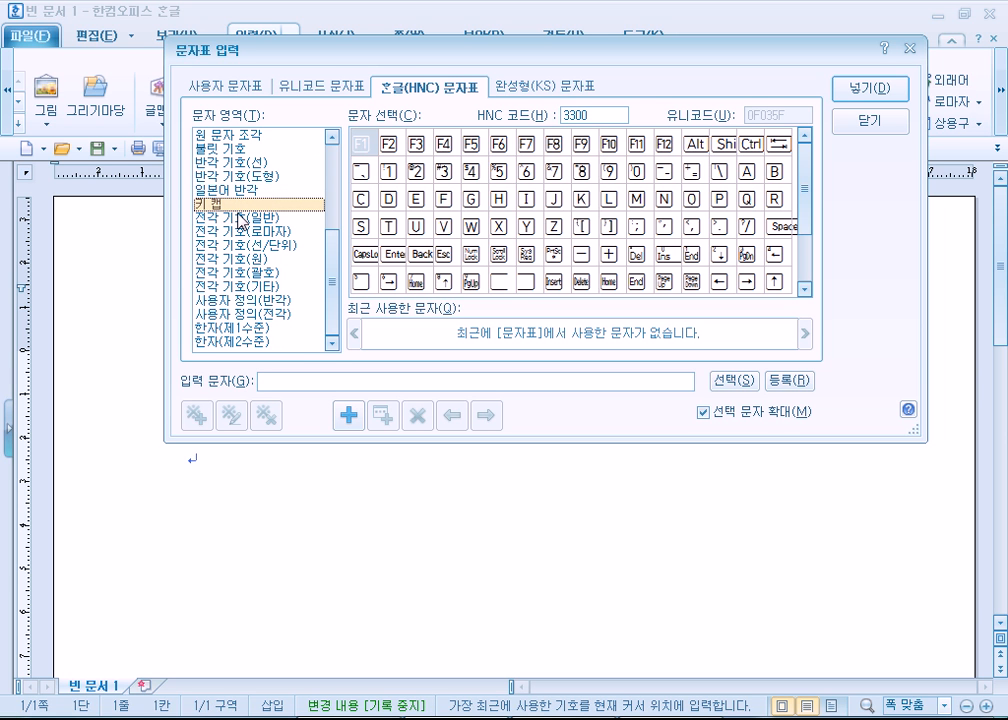
mouse_move(805, 184)
left_mouse_down()
mouse_move(820, 258)
mouse_move(814, 187)
left_mouse_up()
left_click(724, 150)
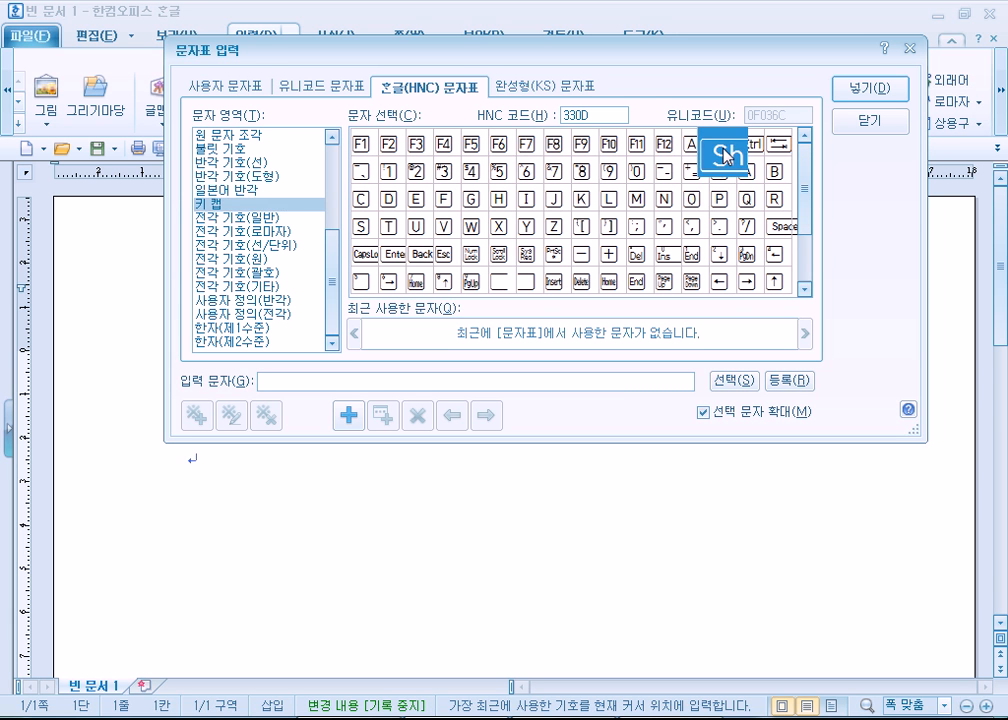
left_click(697, 150)
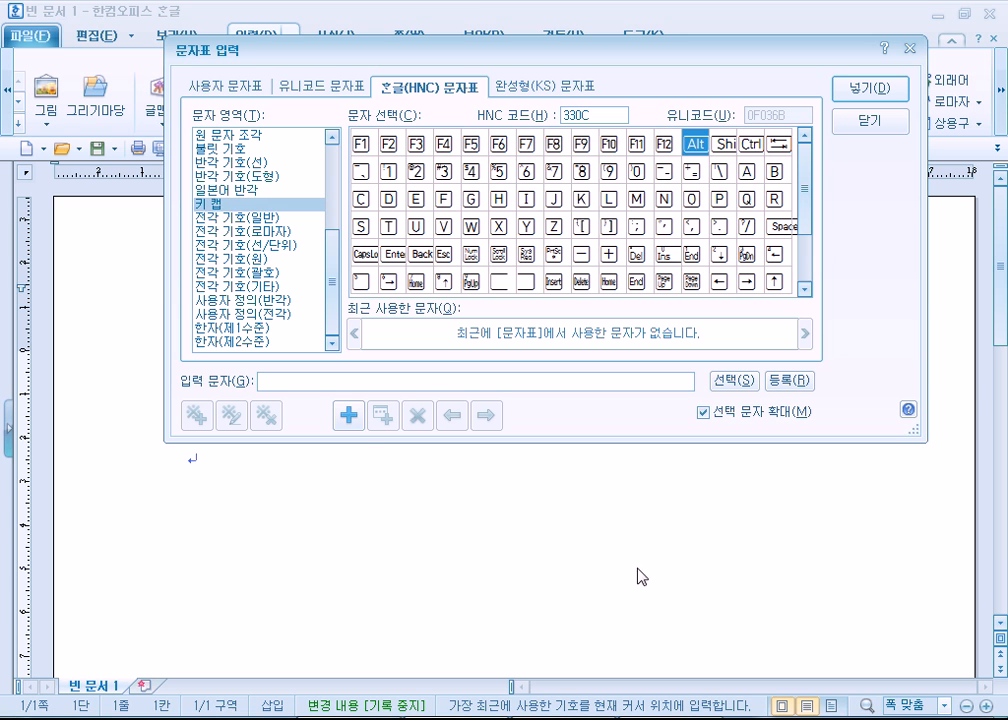
Note 'Ctrl + C' on a new line of the Notepad notes
key("alt+Tab")
key("Return")
type("ㅊ")
key("BackSpace")
type("Ctrl + C")
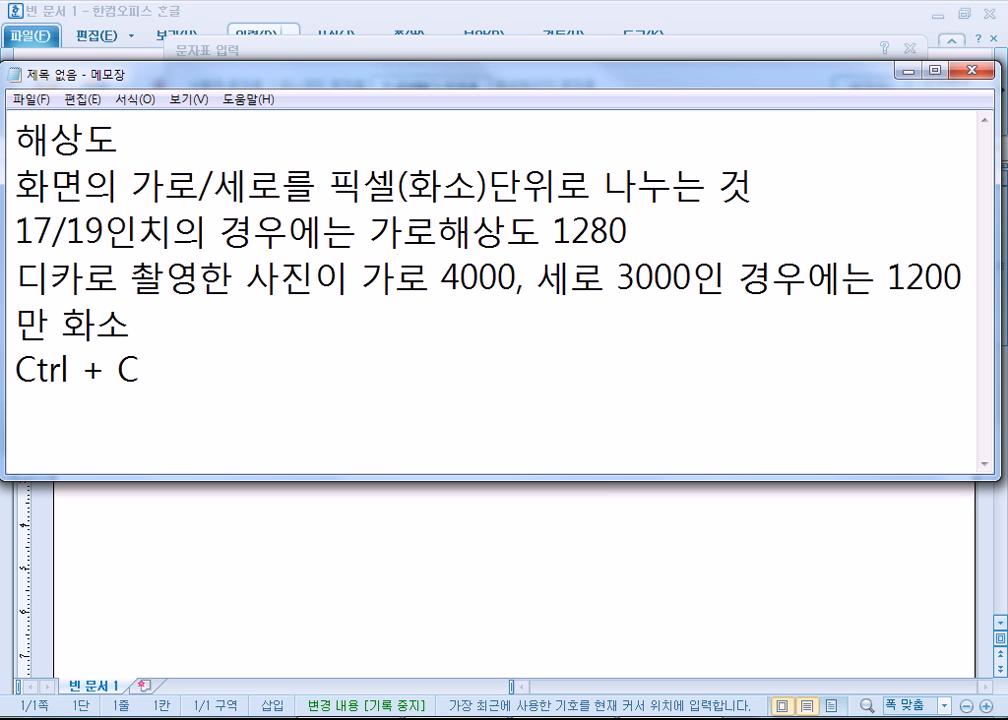
Insert the Ctrl keycap, then delete it from the first line where it landed
key("alt+Tab")
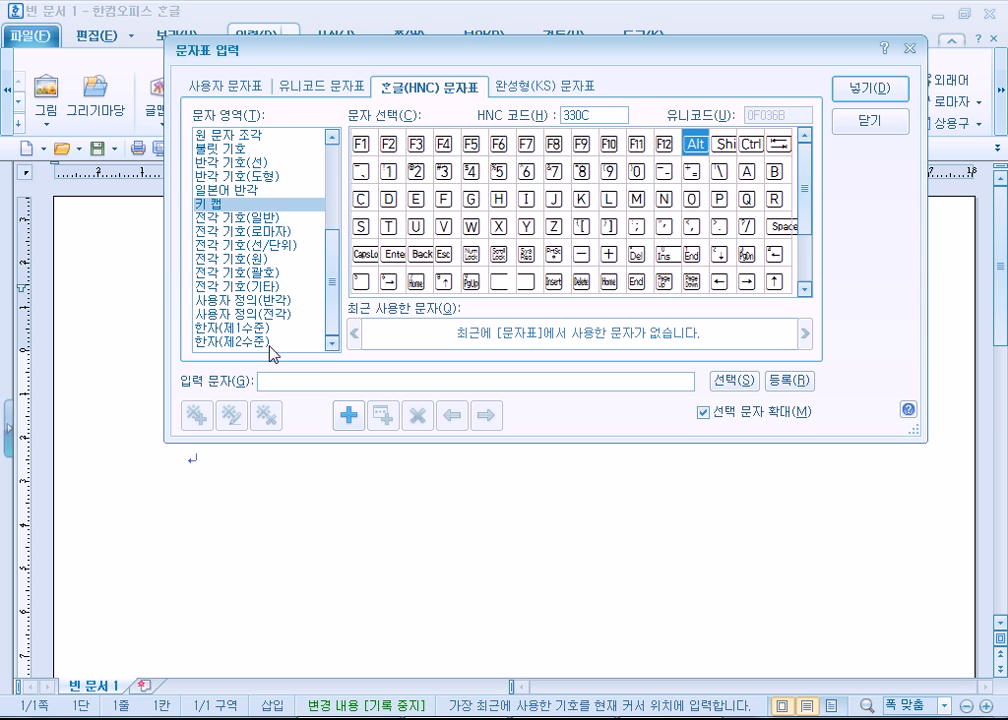
left_click(762, 152)
left_click(869, 88)
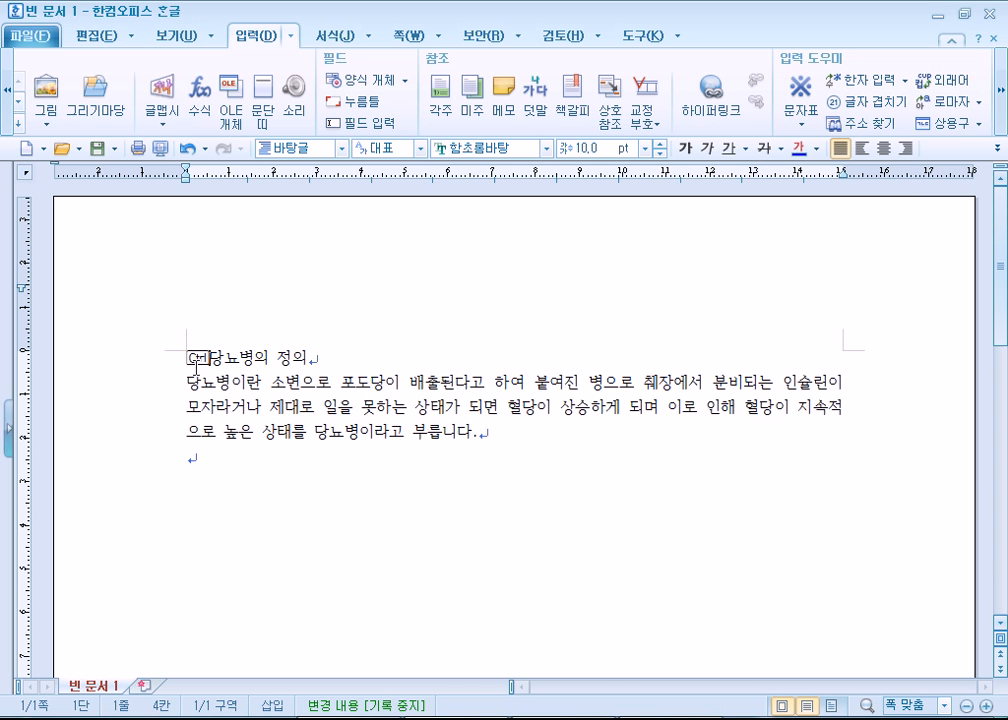
double_click(197, 357)
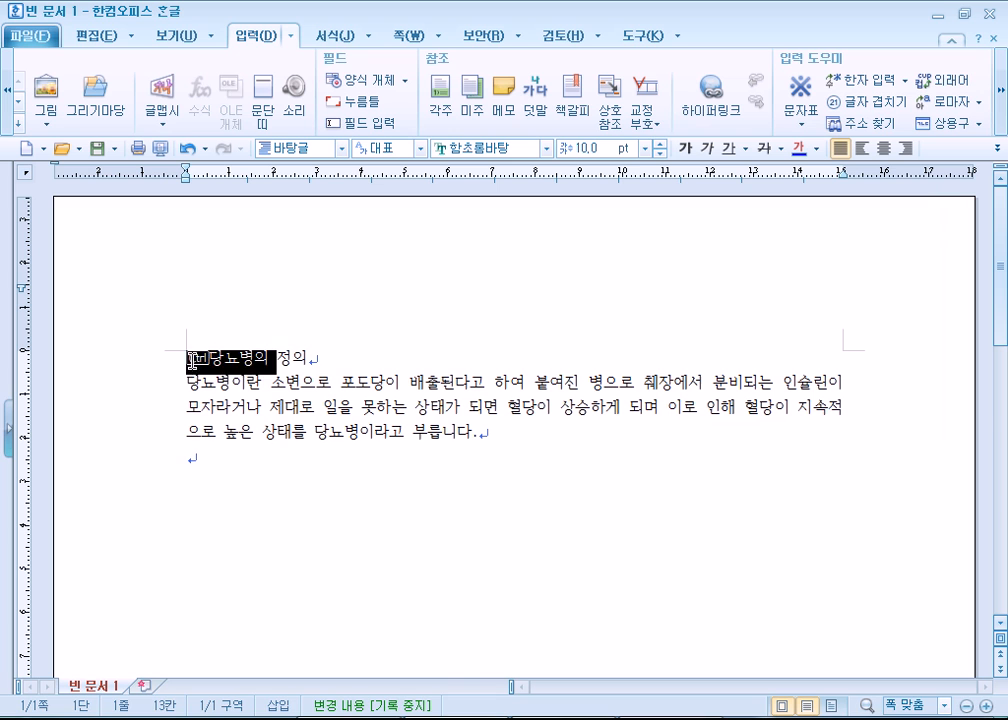
left_click(192, 358)
key("shift+Right")
key("Delete")
Paste the Ctrl keycap on a new line below the paragraph and type '+'
key("Down")
key("Down")
key("Down")
key("Down")
key("Return")
type("Ctrl")
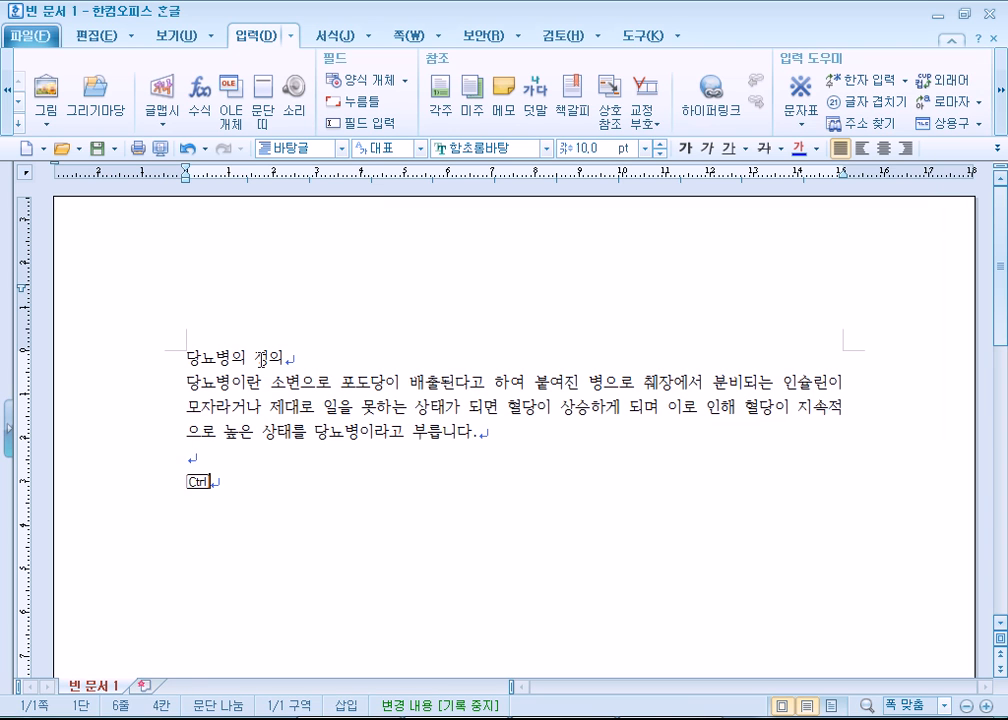
type("+")
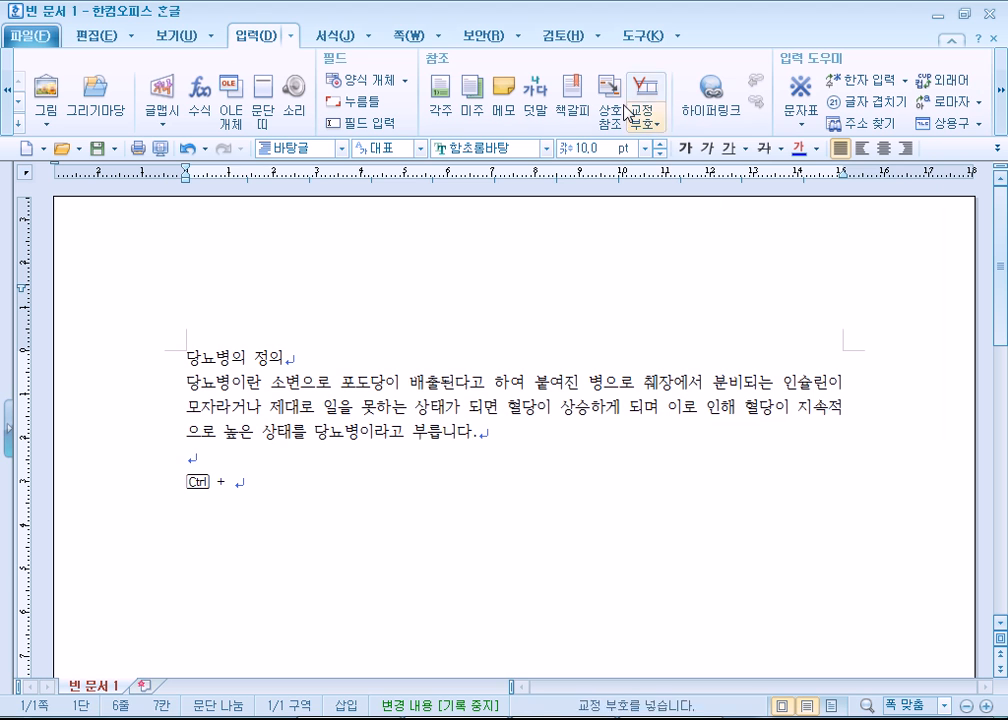
Insert the C keycap after 'Ctrl +', removing a mistakenly inserted A keycap
key("ctrl+F10")
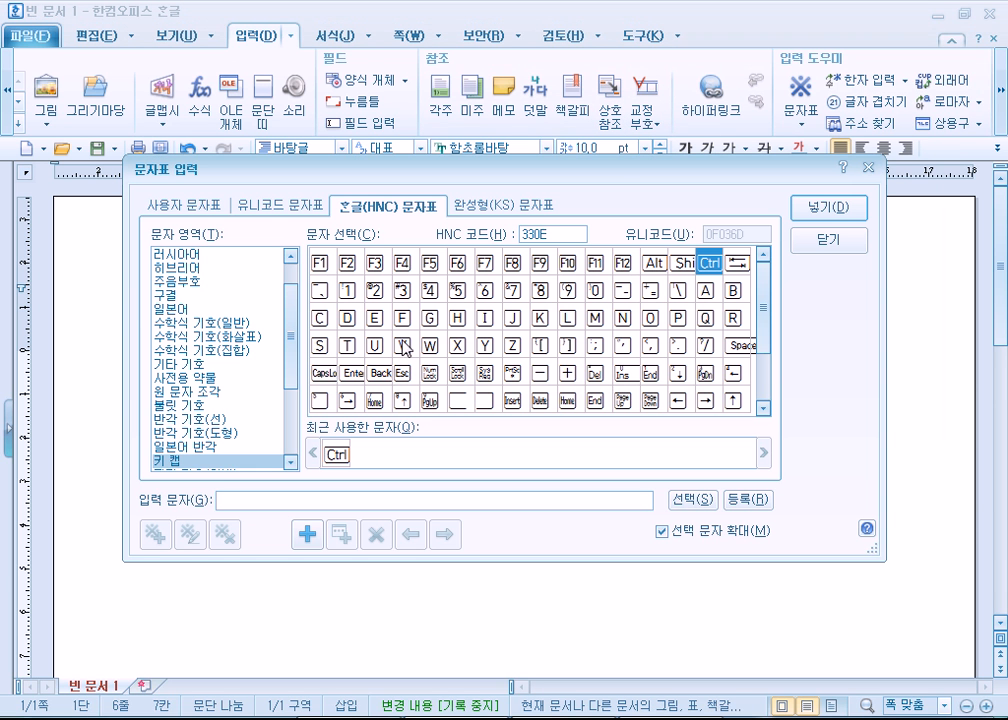
left_click(705, 290)
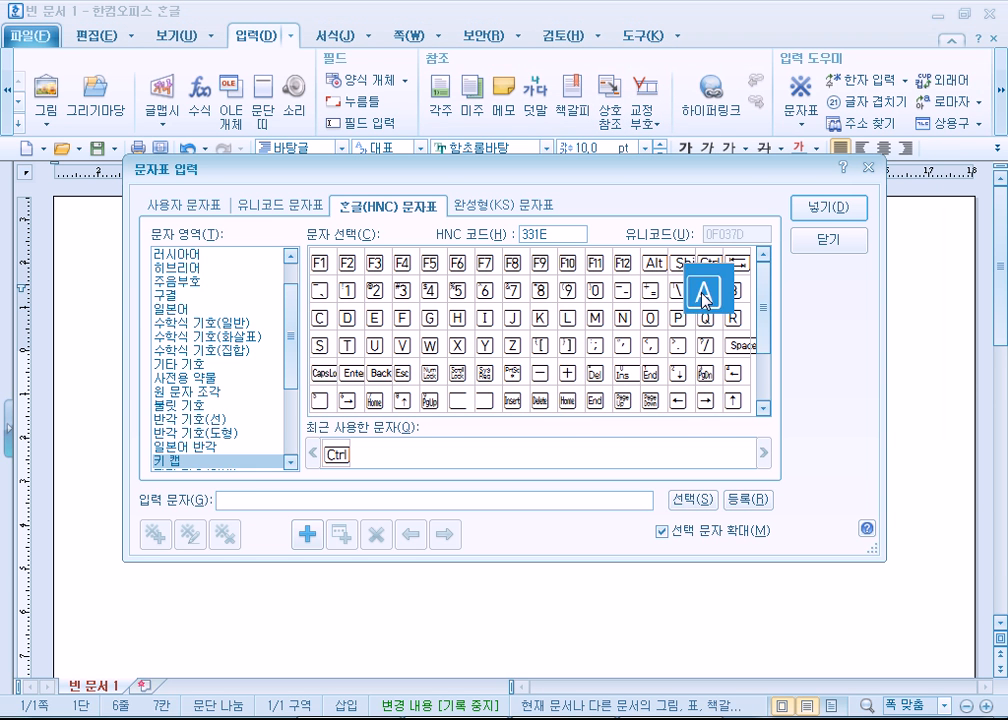
left_click(828, 208)
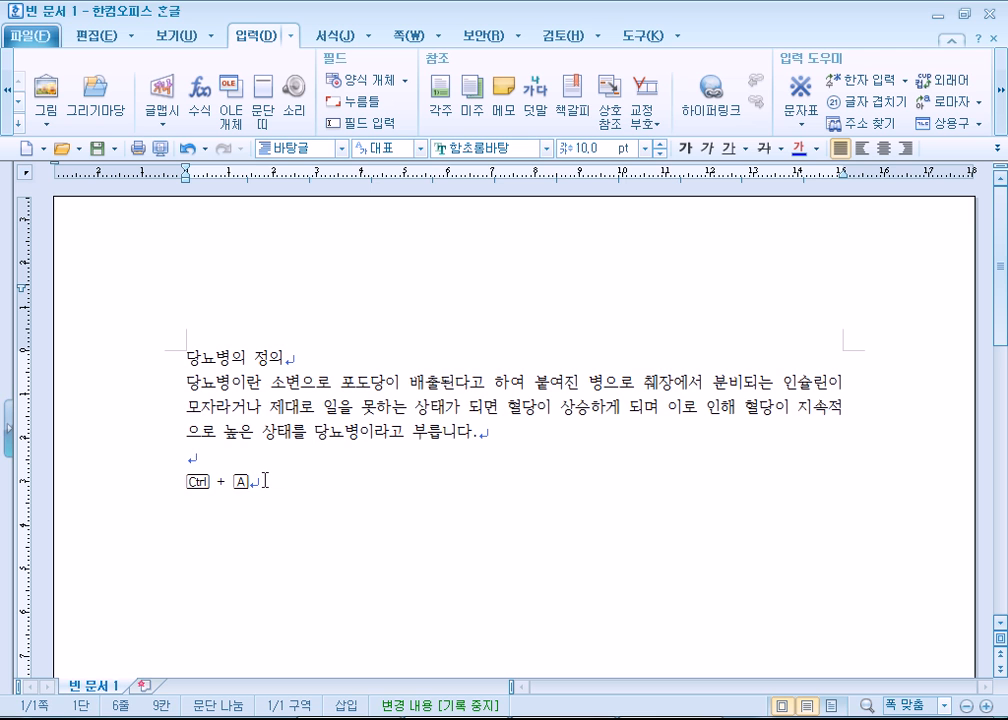
key("ctrl+F10")
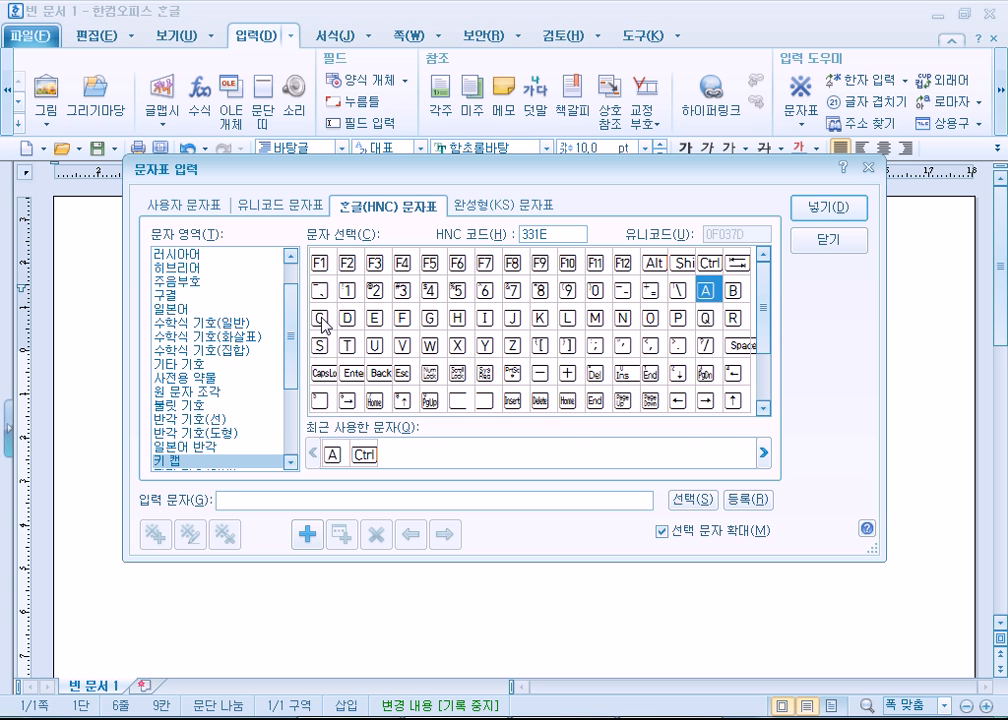
left_click(319, 317)
left_click(830, 209)
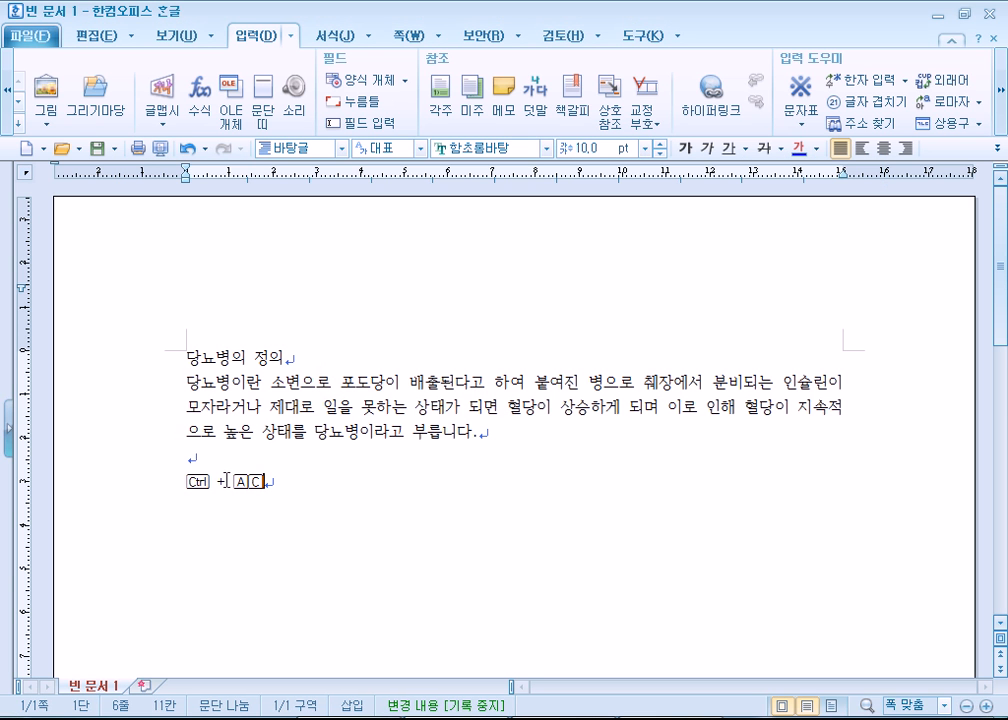
key("Left")
key("BackSpace")
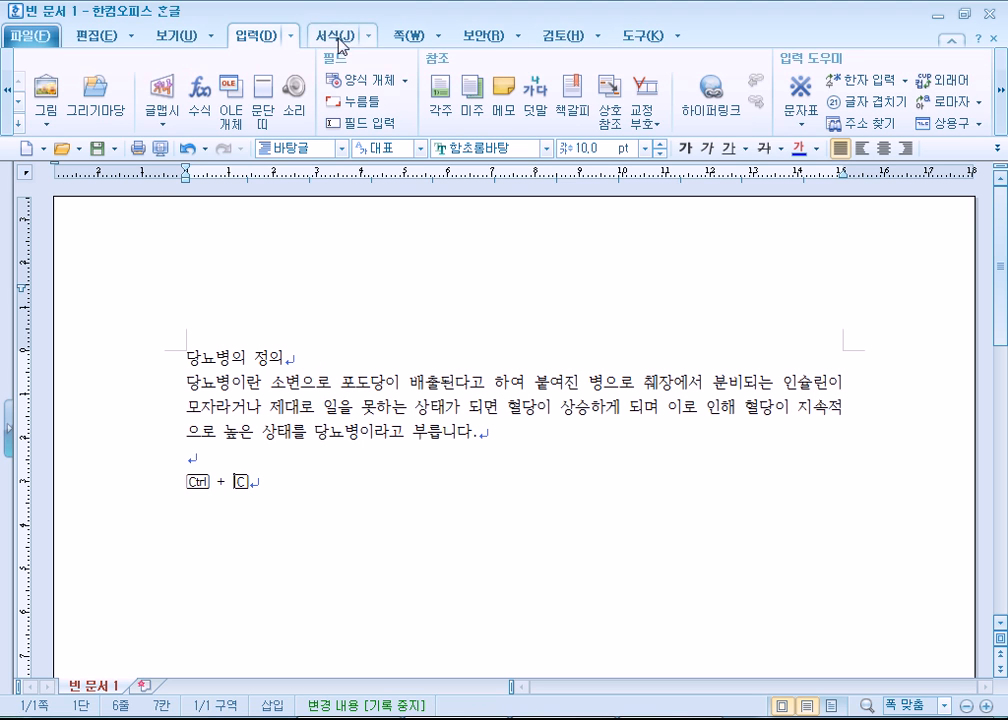
Turn off the page outline view and start a new line below Ctrl + C
left_click(153, 36)
left_click(19, 88)
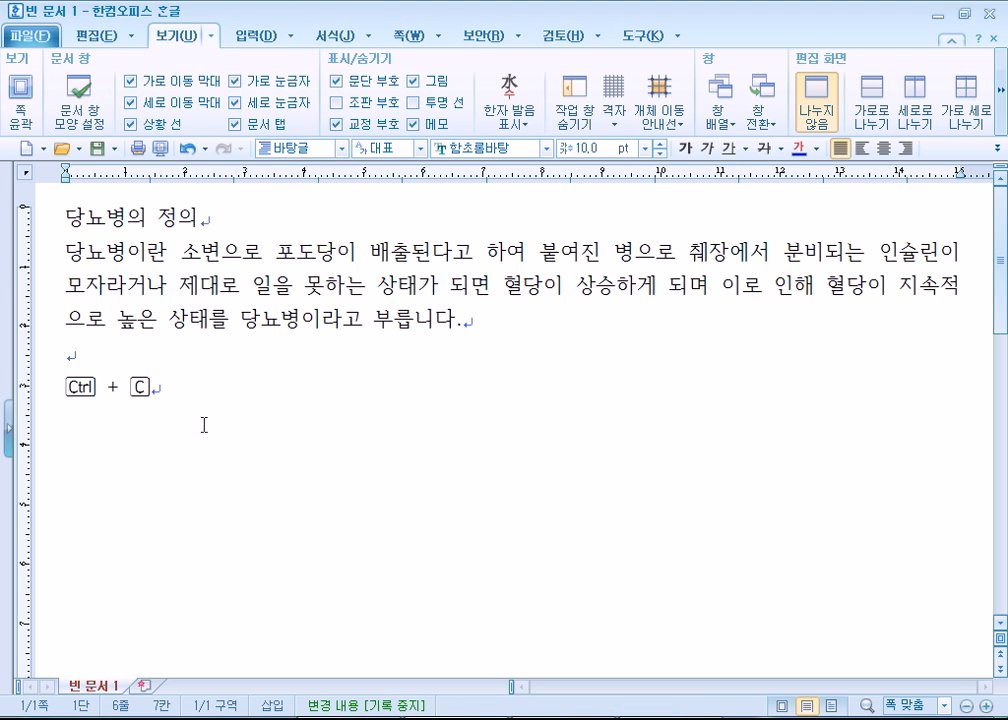
key("Return")
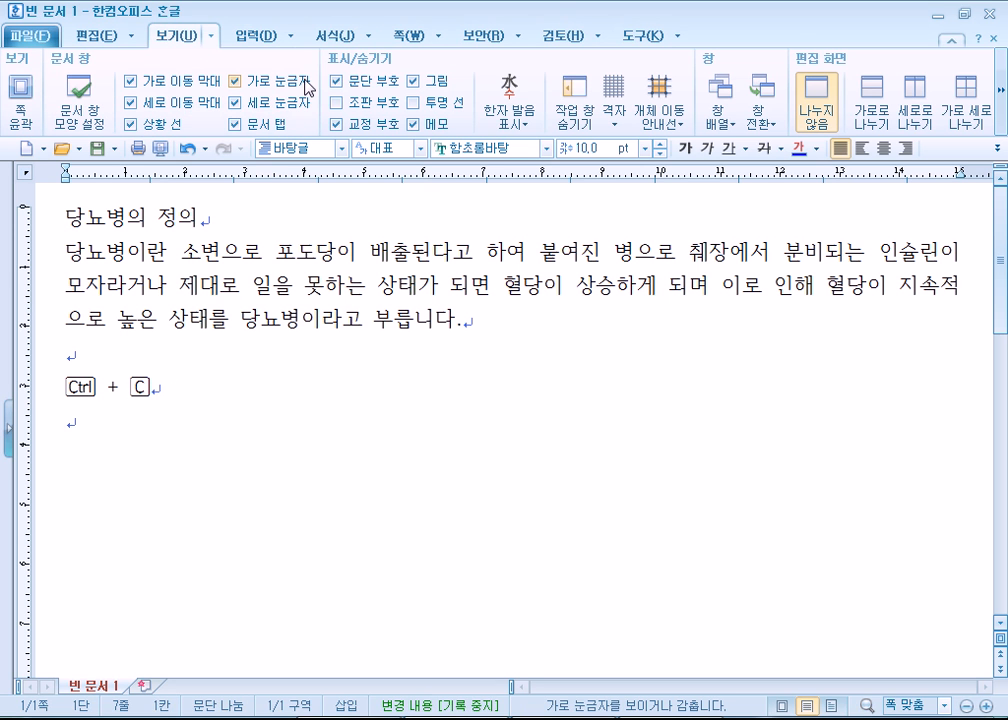
Insert the Enter keycap from the character map's keycap symbols
key("ctrl+F10")
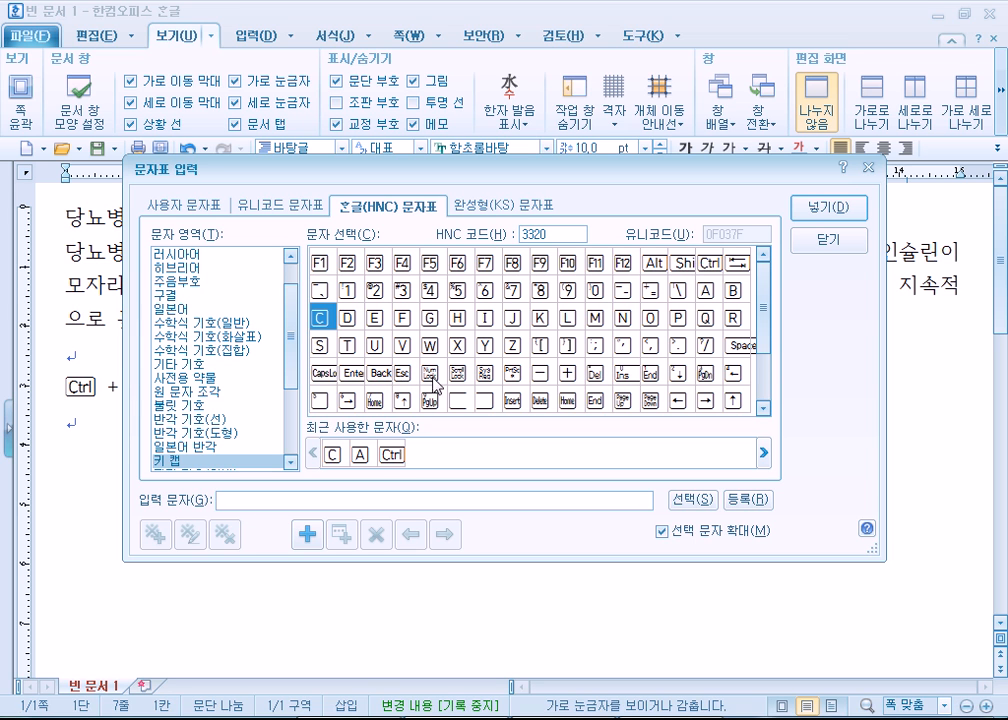
left_click(490, 376)
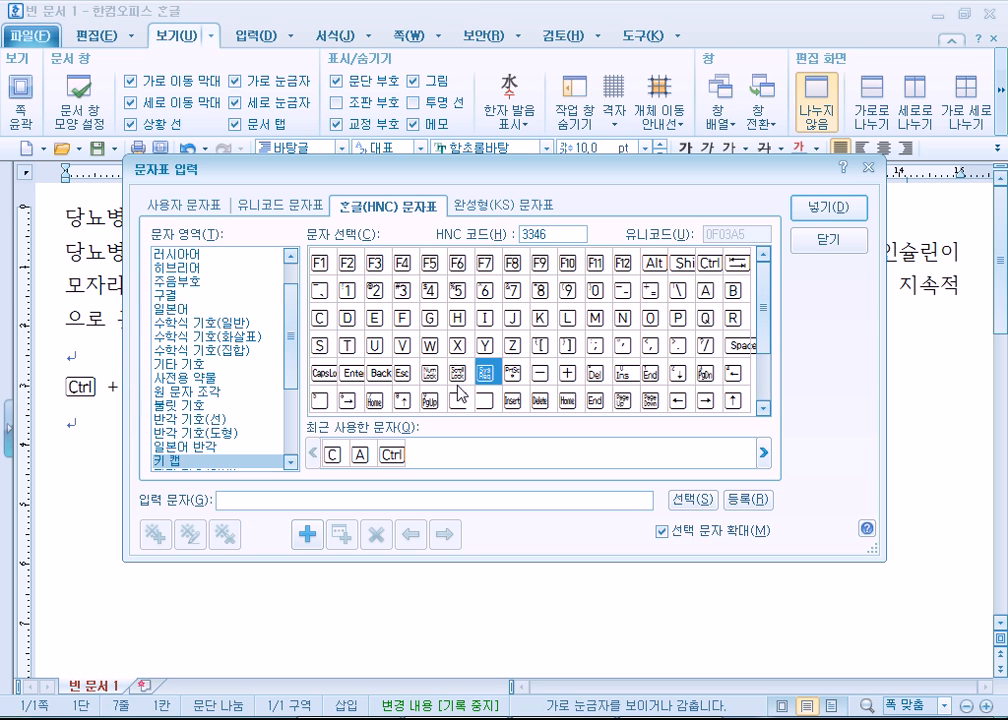
left_click(514, 404)
scroll(660, 400, "down", 1)
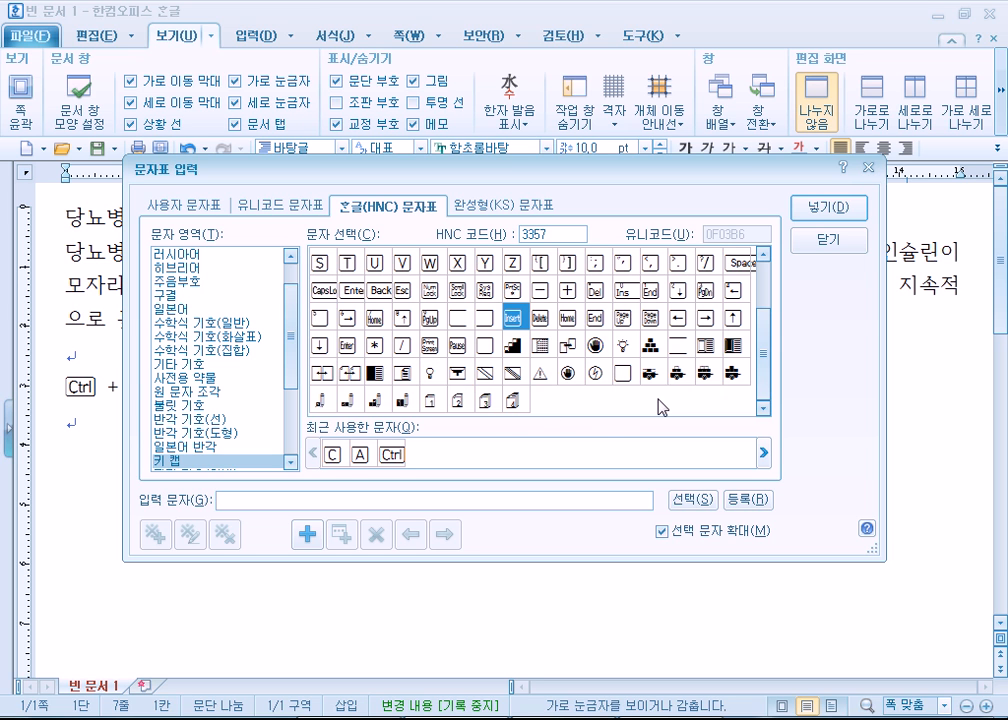
left_click(347, 349)
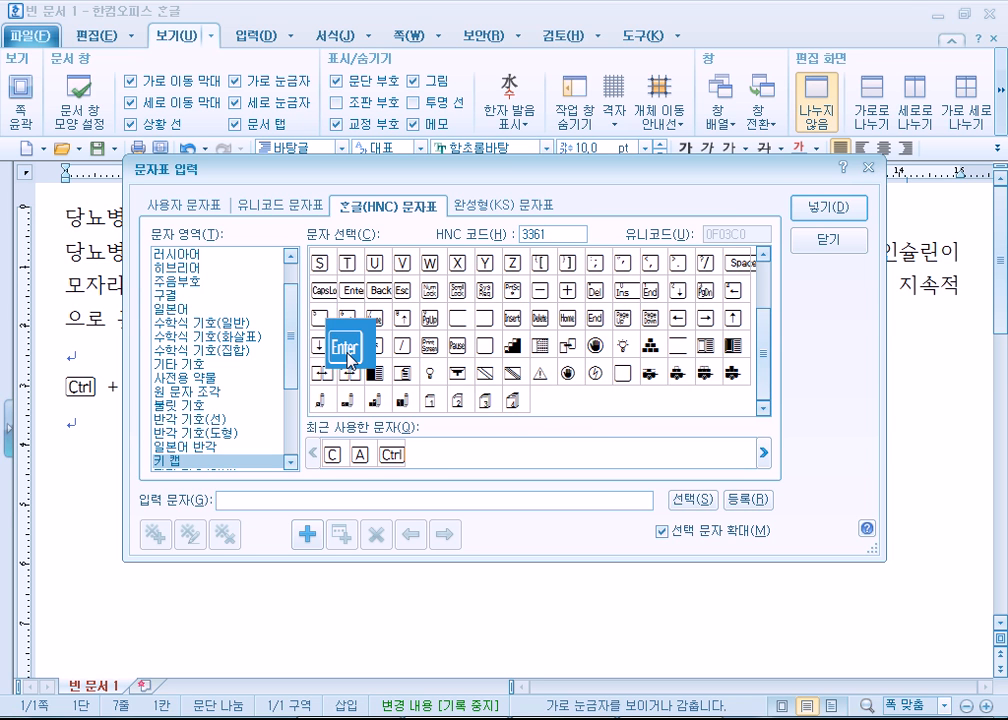
left_click(826, 208)
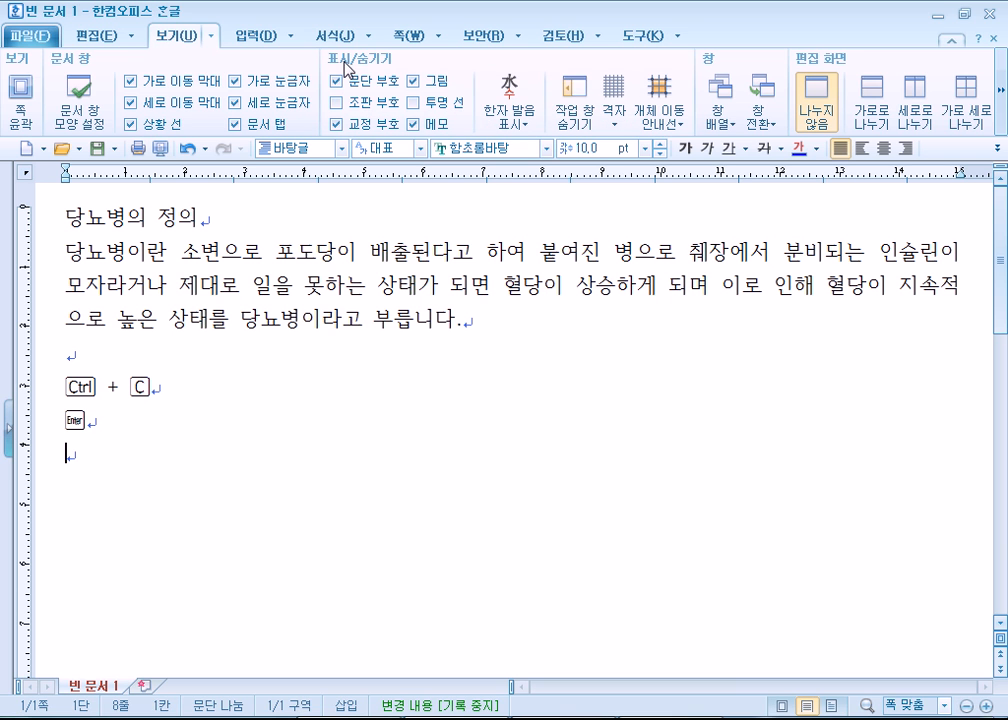
Fill line four with six Enter keycaps using the last-used symbol button
left_click(270, 36)
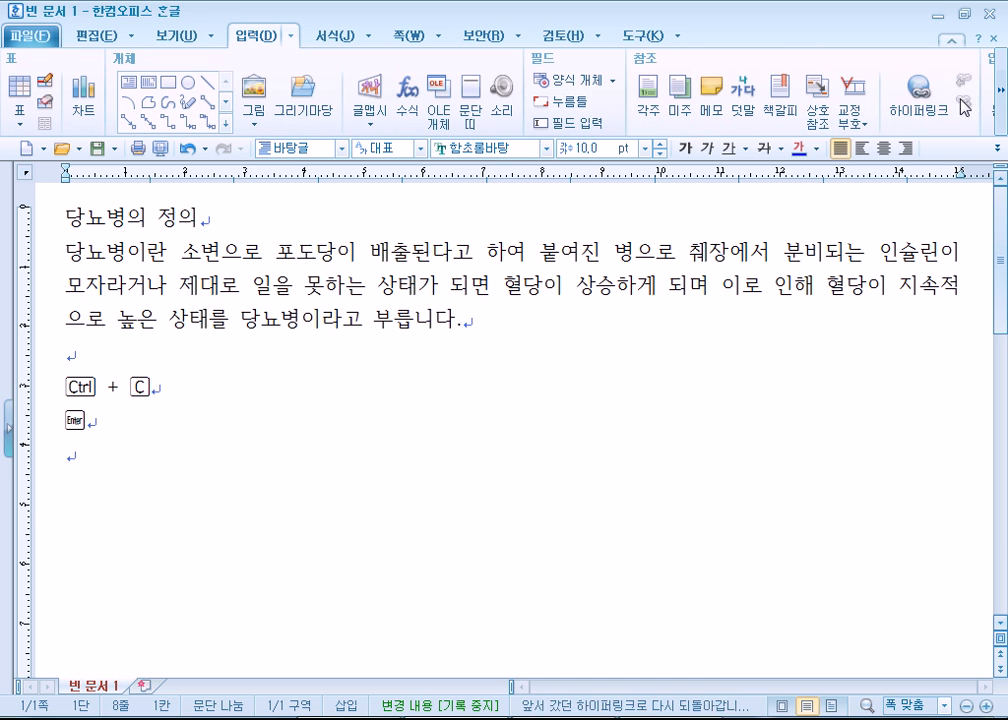
left_click(1001, 98)
left_click(797, 90)
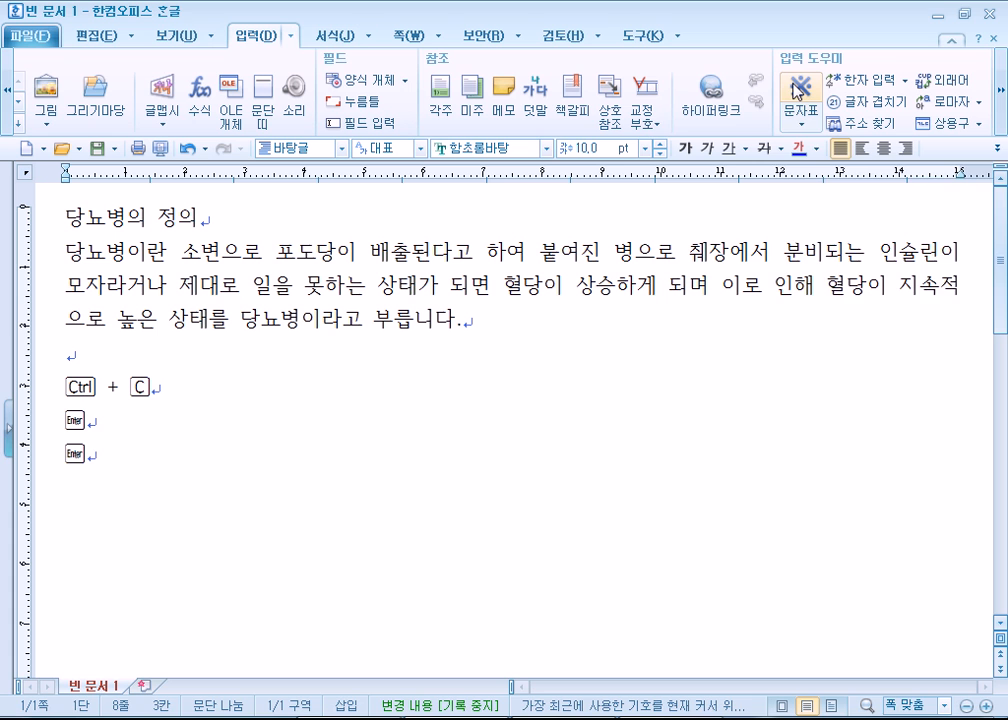
left_click(797, 91)
left_click(797, 90)
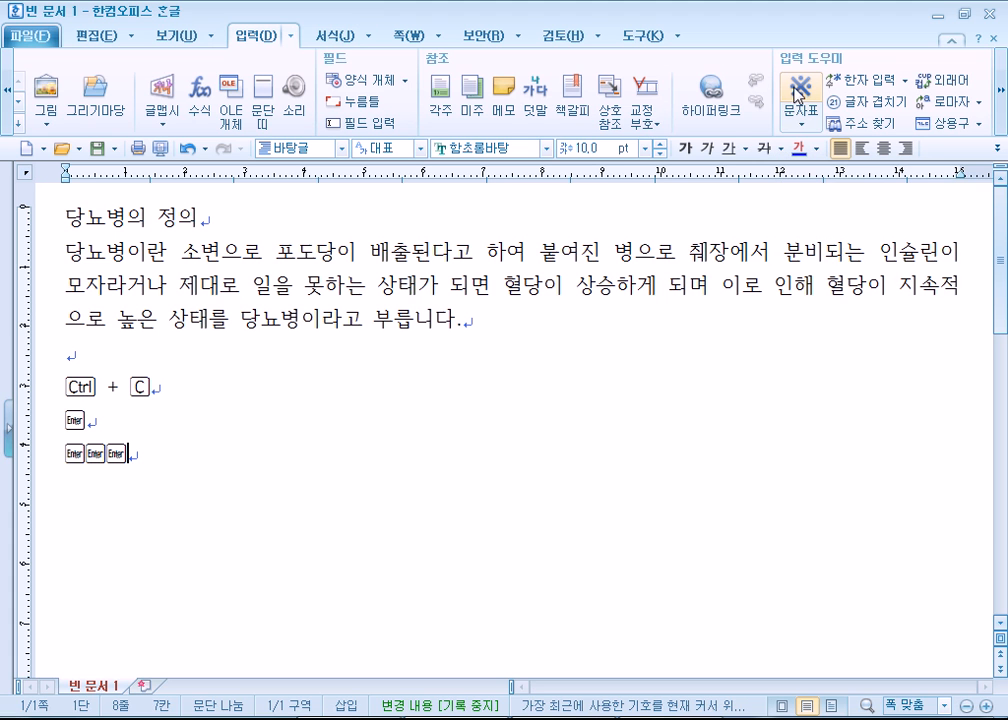
left_click(808, 98)
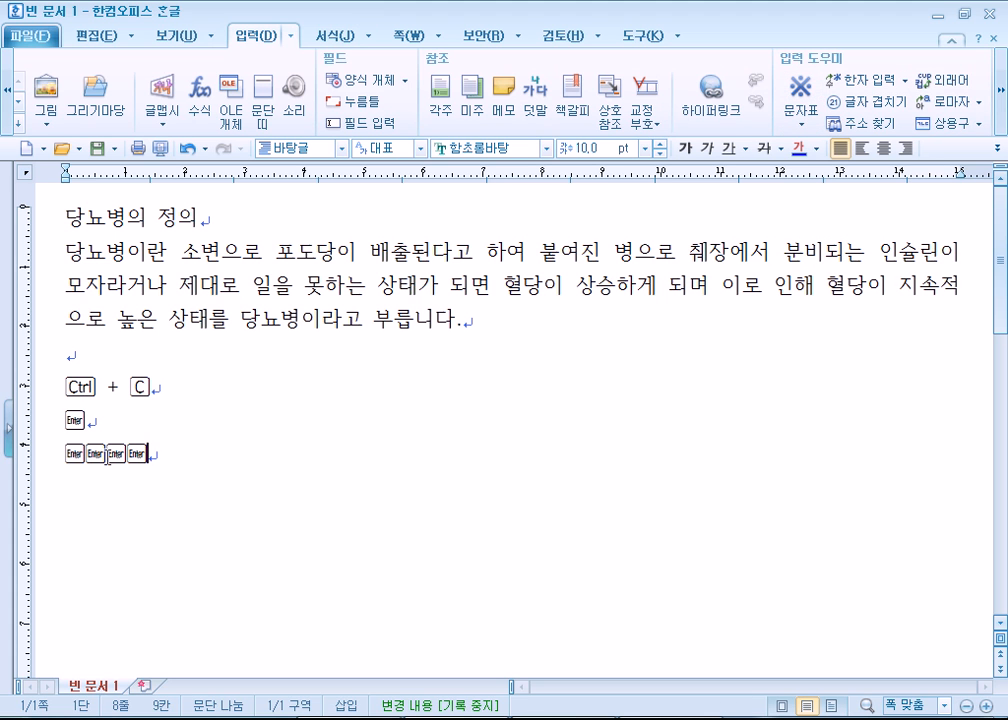
left_click_drag(158, 454, 87, 452)
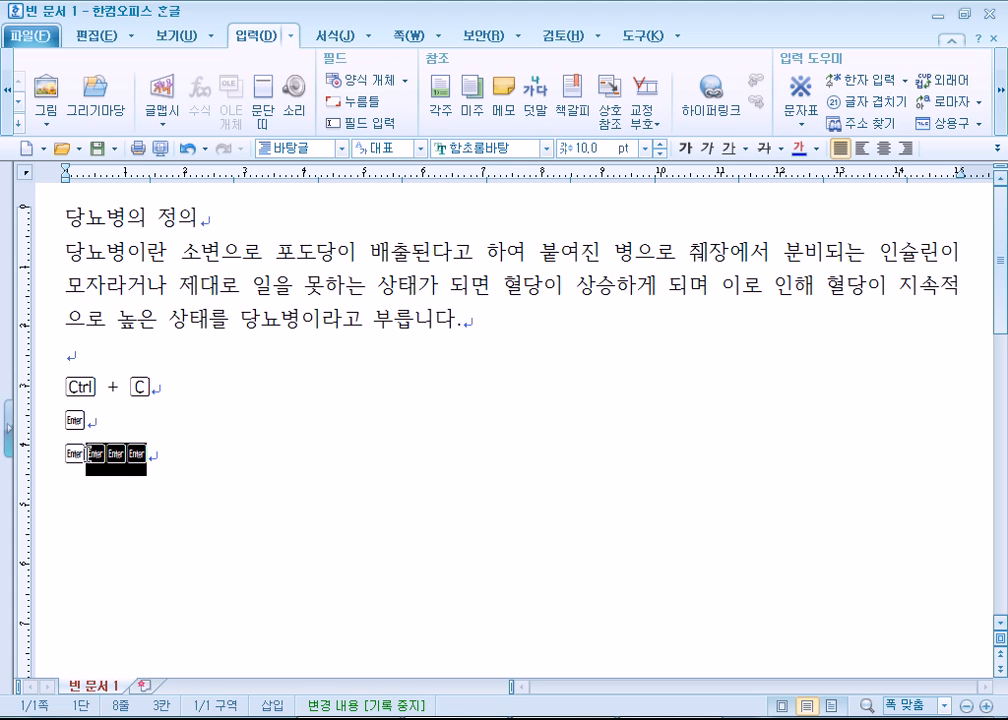
left_click(186, 454)
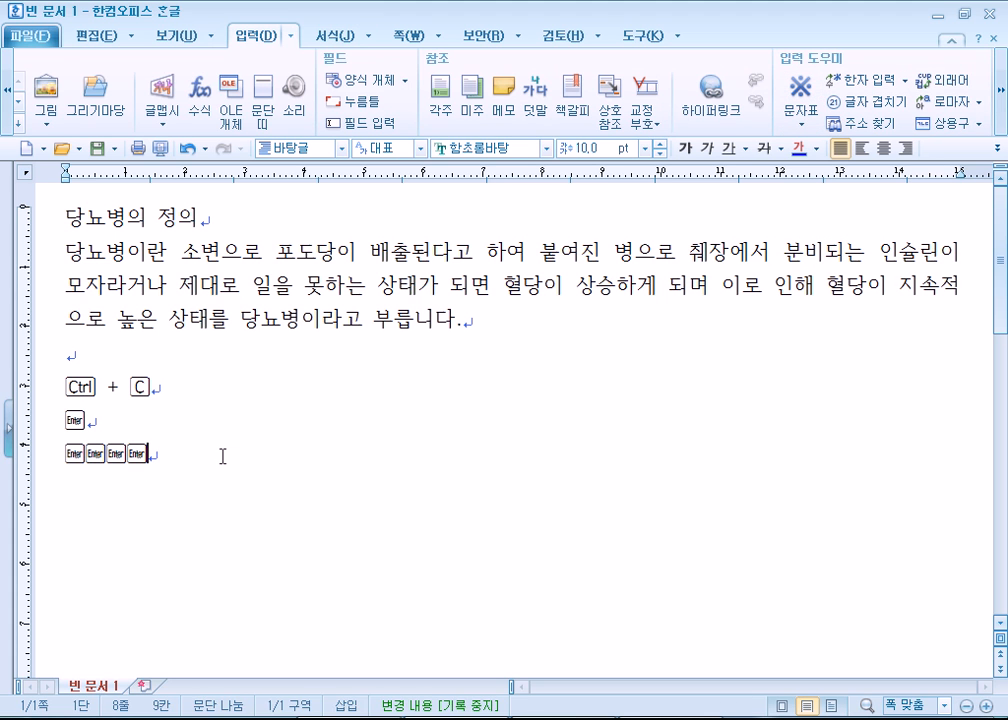
left_click(810, 97)
left_click(810, 97)
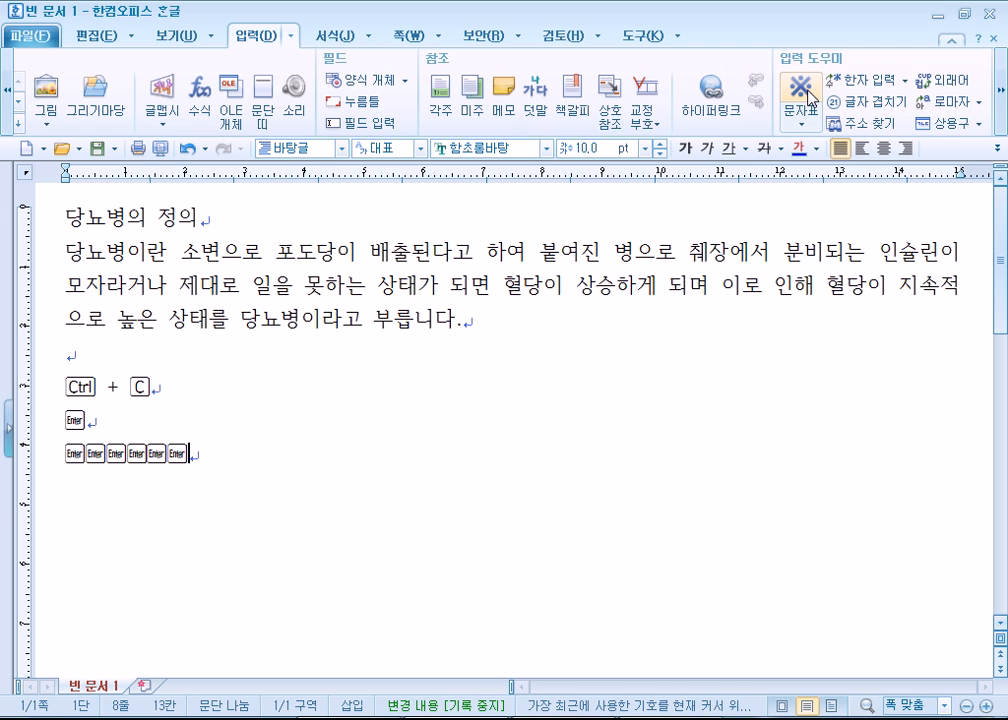
Add three Enter keycaps and a C keycap after the C on the Ctrl + C line
left_click(175, 385)
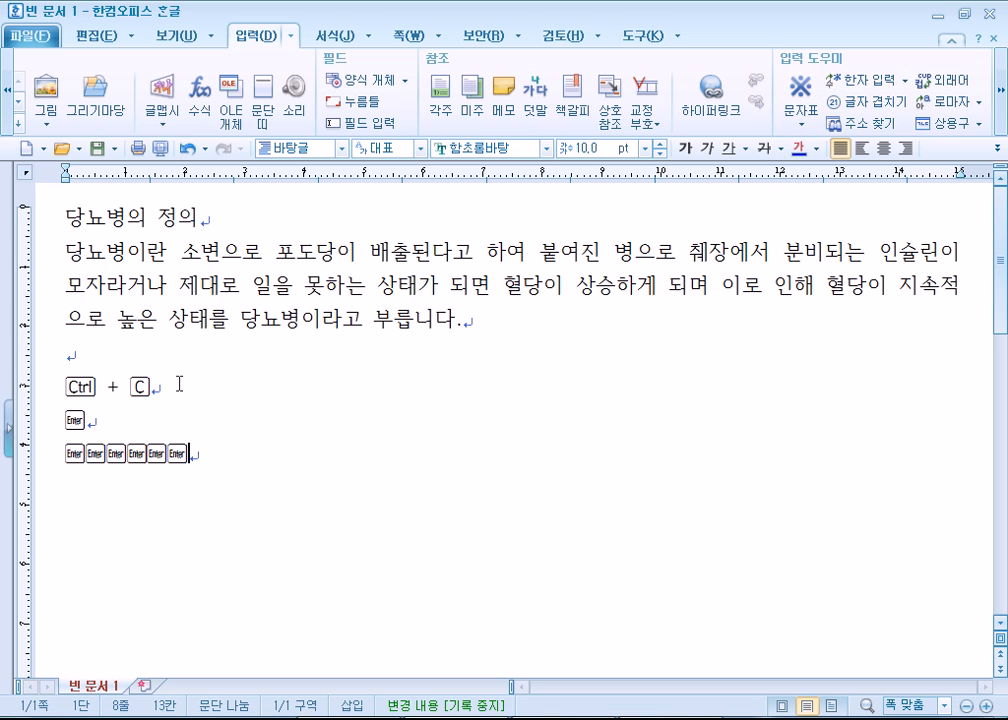
left_click(803, 99)
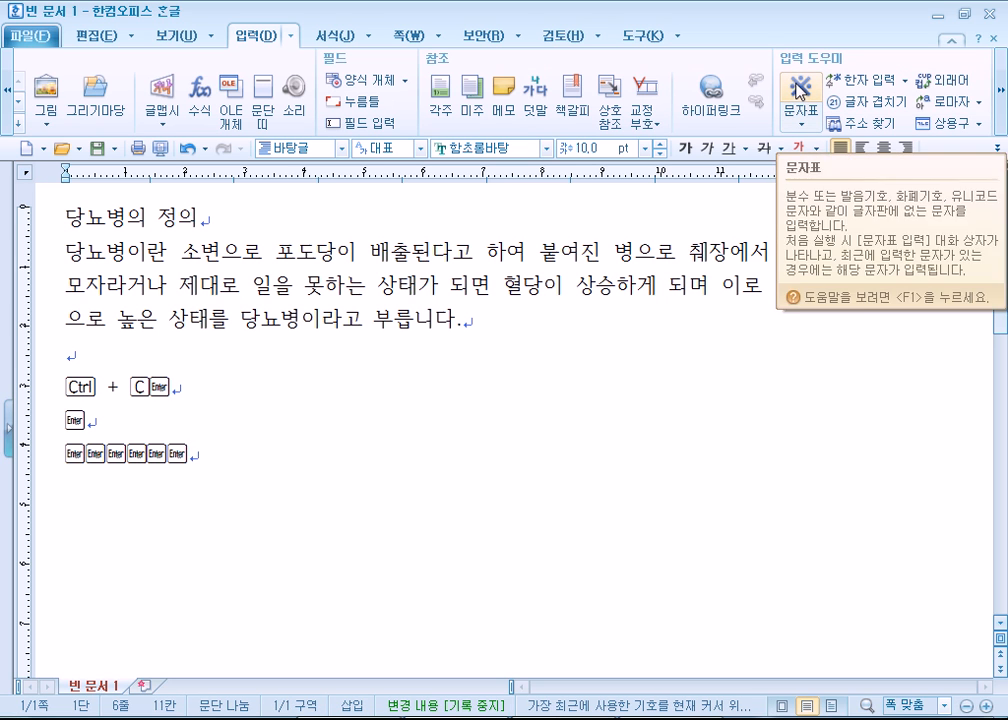
left_click(800, 91)
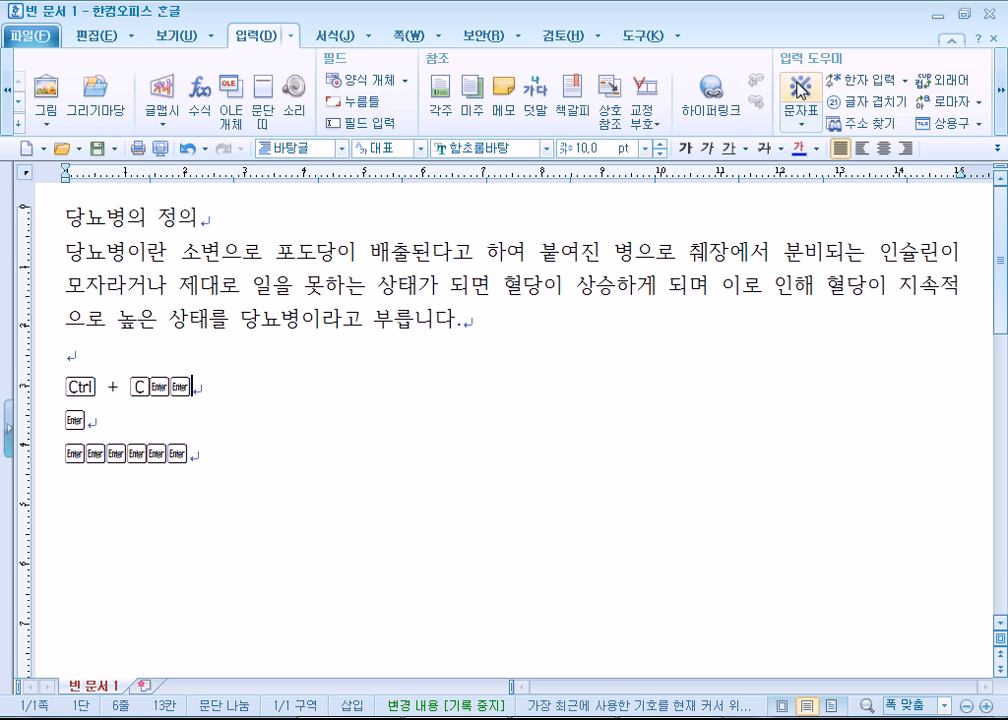
left_click(800, 91)
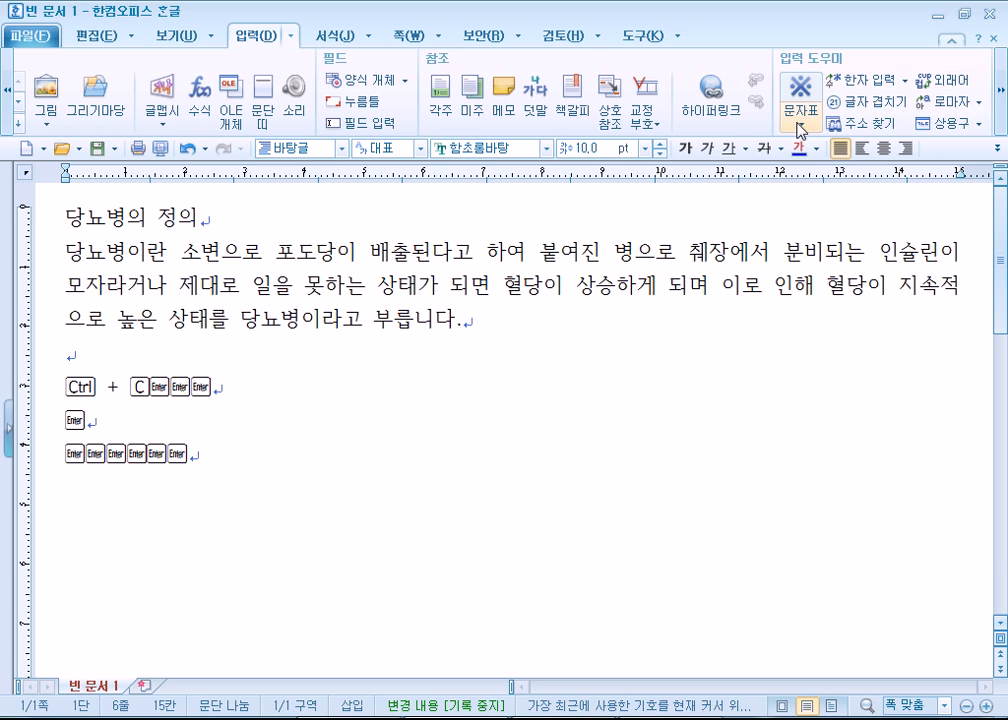
left_click(798, 125)
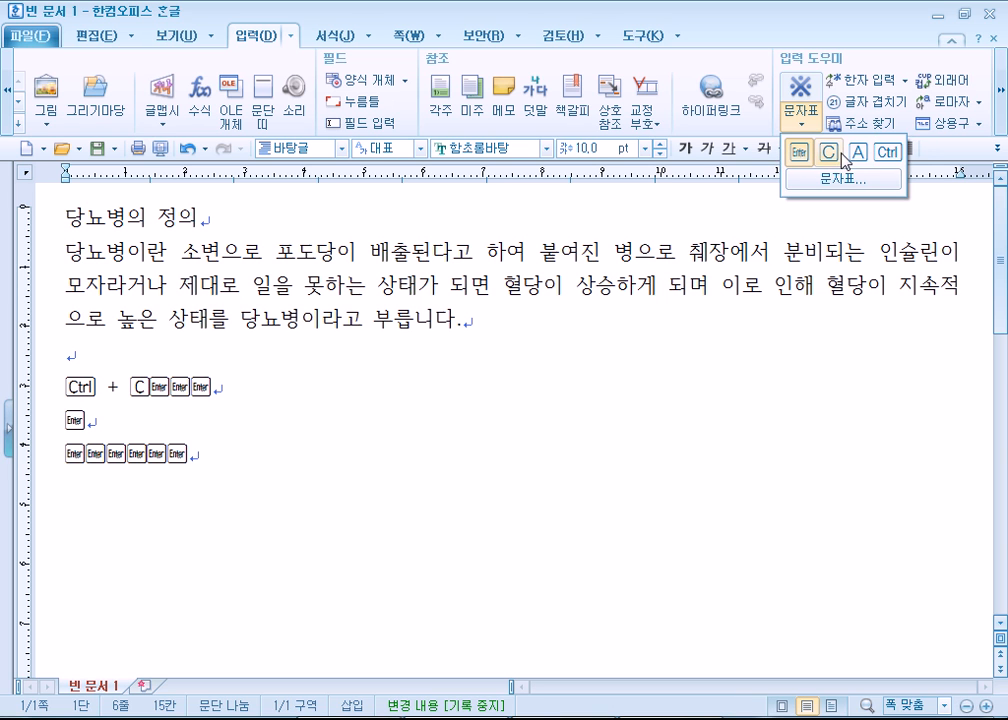
left_click(828, 152)
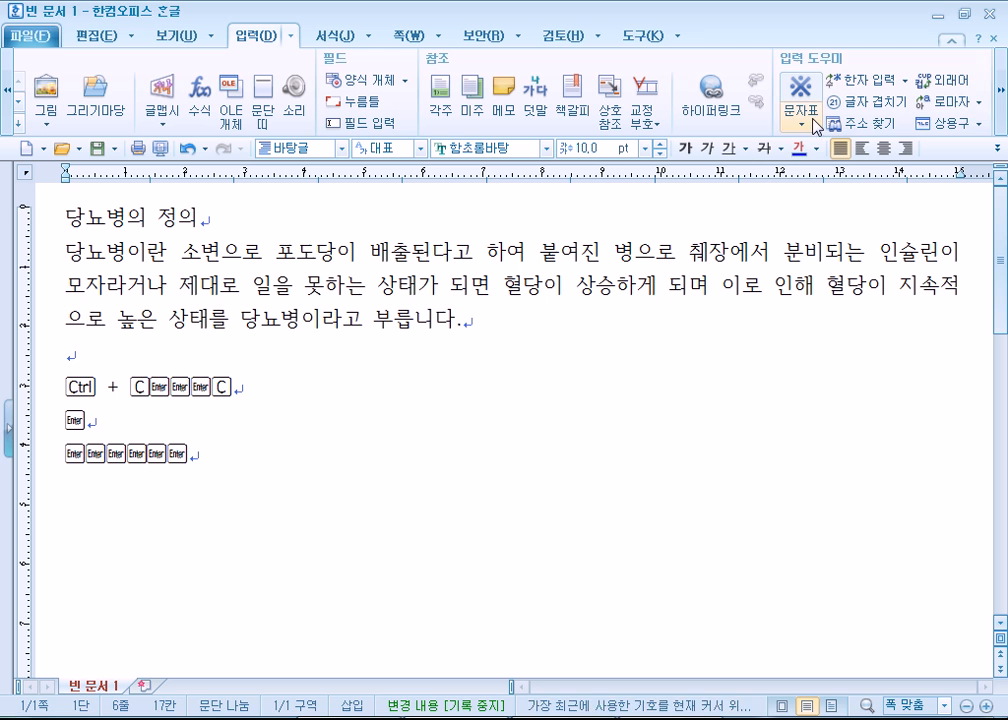
Add another C keycap after the first one
left_click(801, 118)
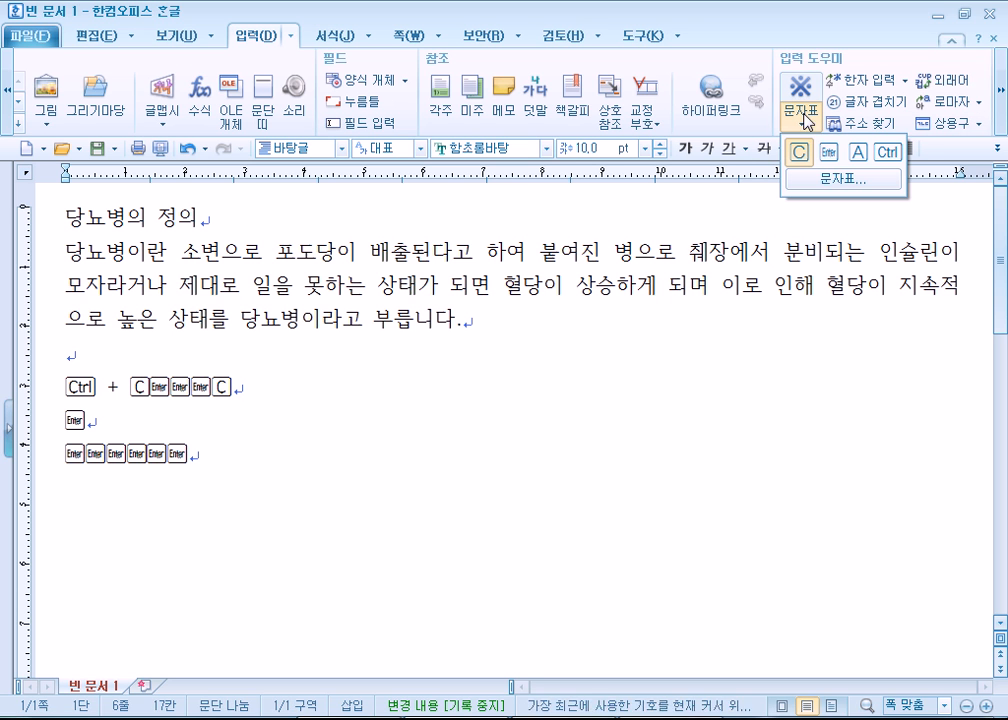
left_click(845, 182)
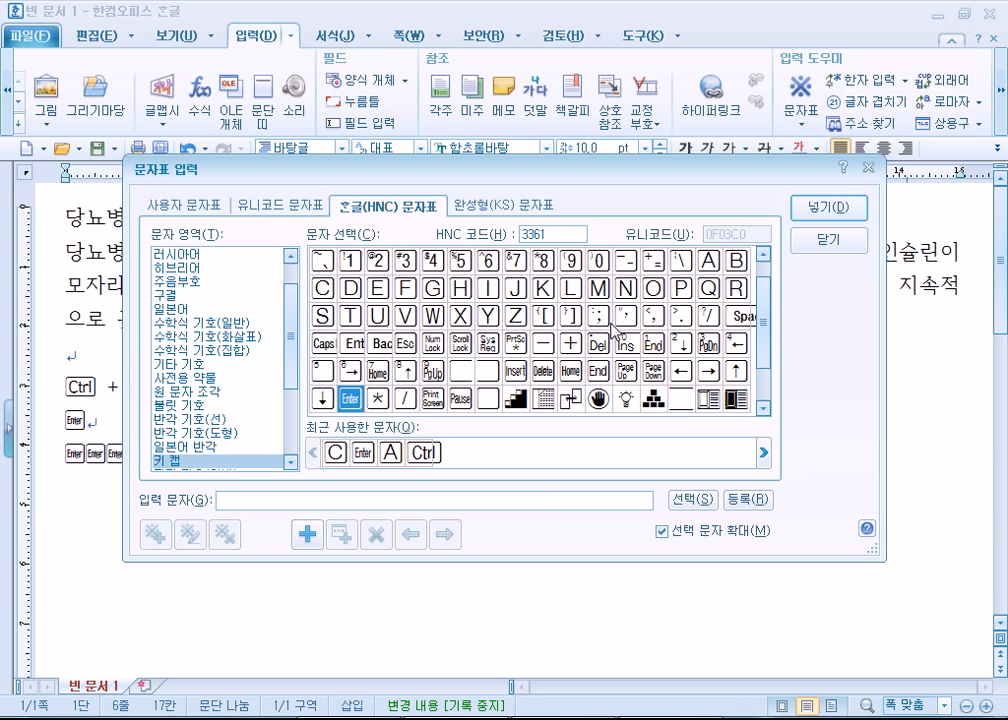
left_click(830, 241)
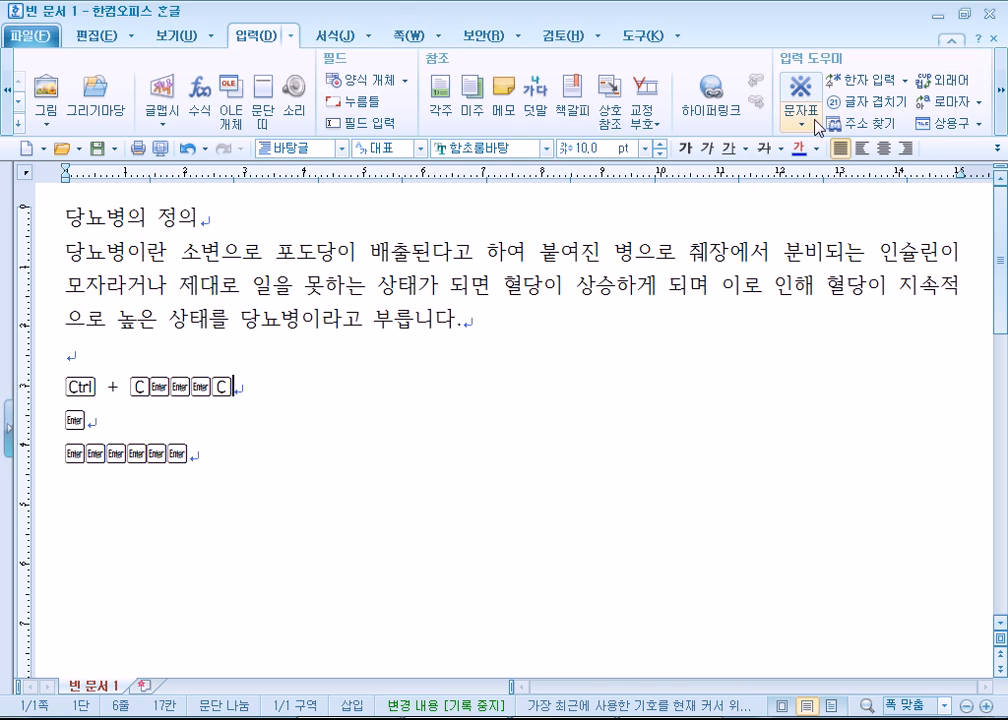
left_click(801, 97)
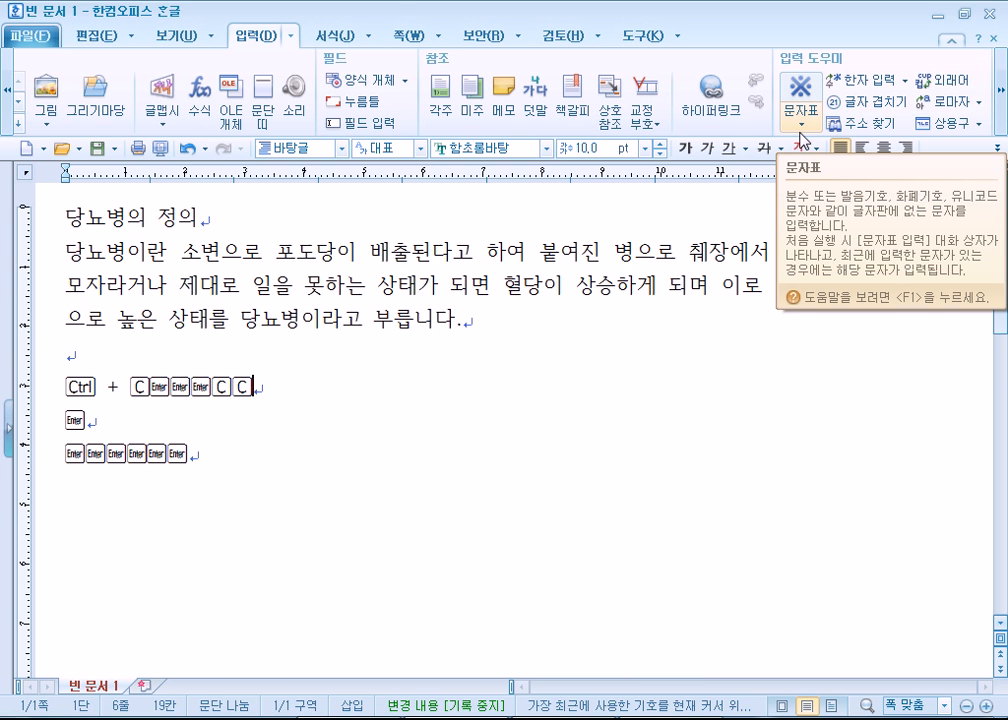
Reopen the full character map from the recent-symbols list
left_click(803, 127)
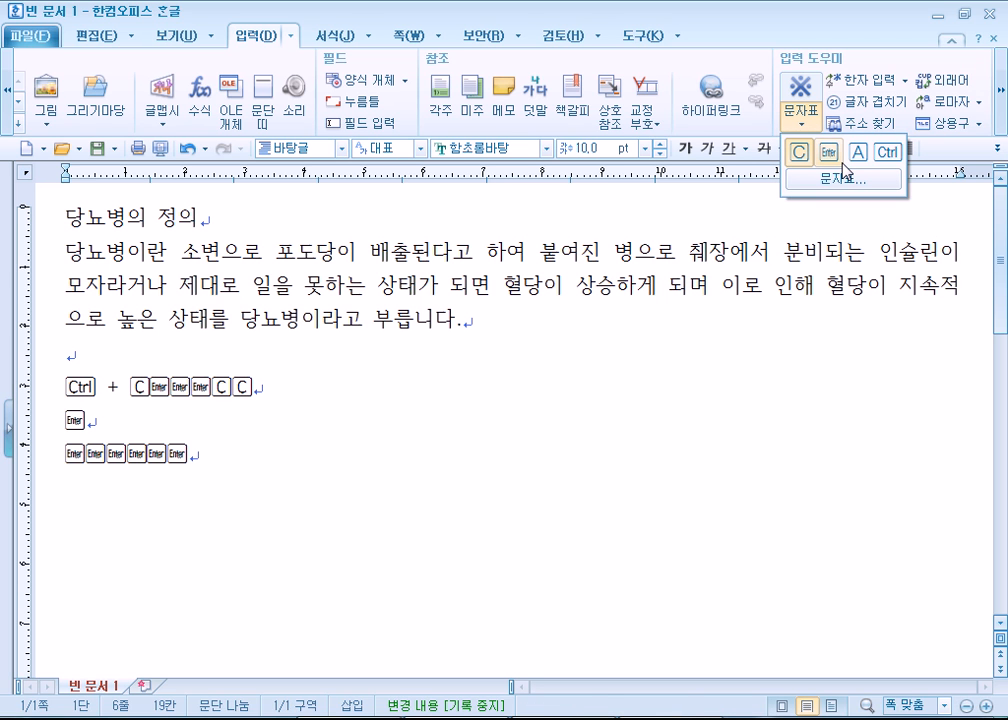
left_click(803, 91)
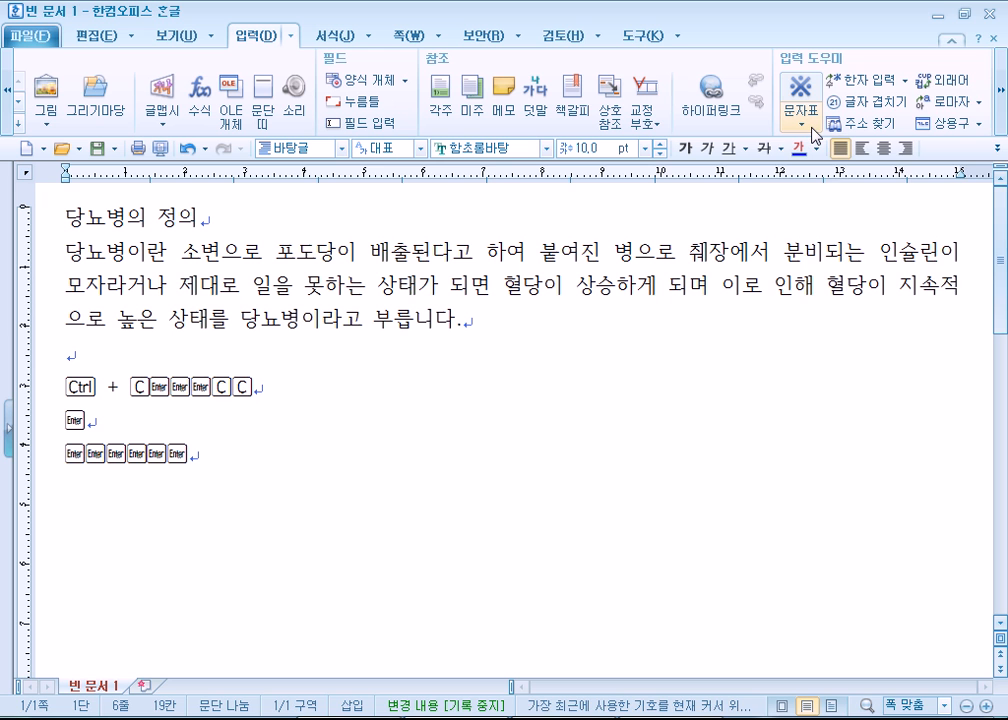
left_click(811, 127)
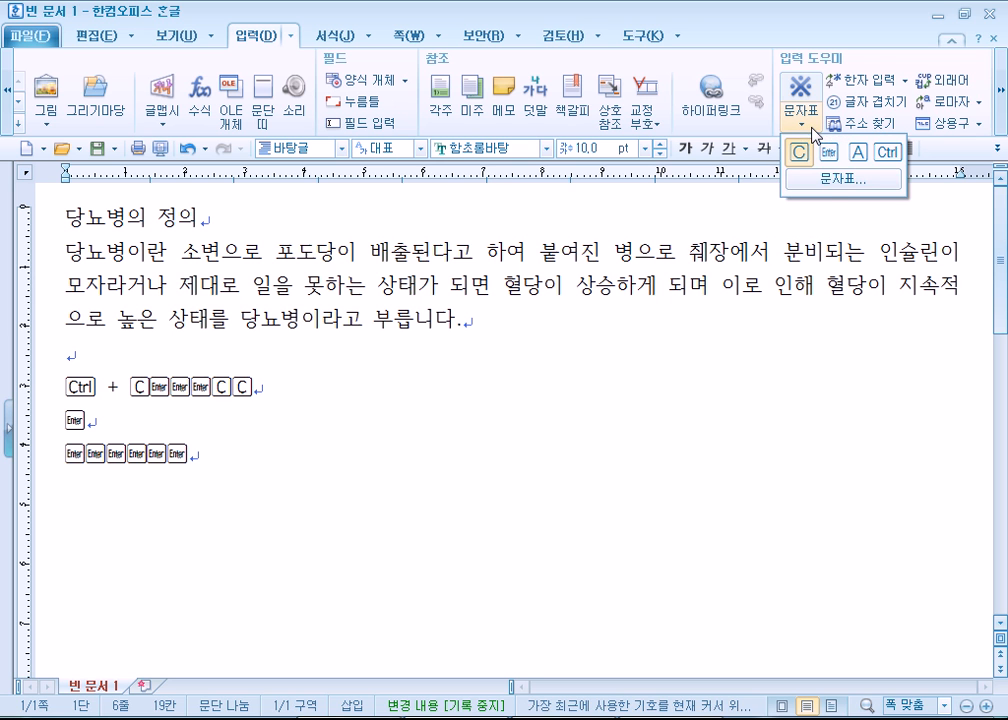
left_click(823, 190)
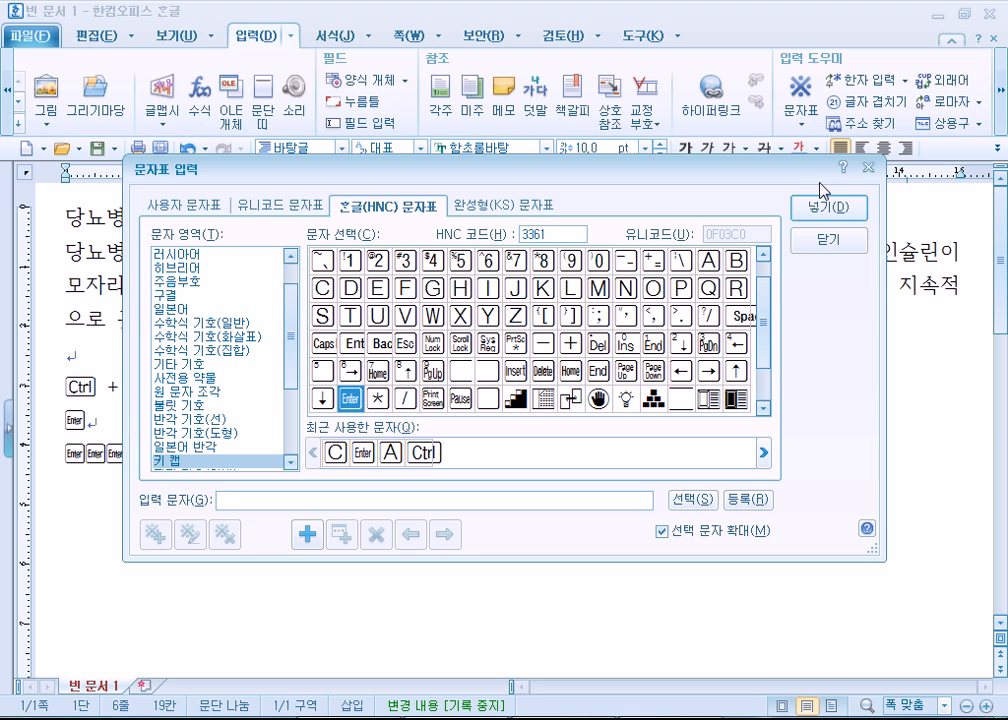
Browse the full-width general symbols: pointing hand, hot spring, telephone, spade and arrows
left_click_drag(585, 172, 671, 51)
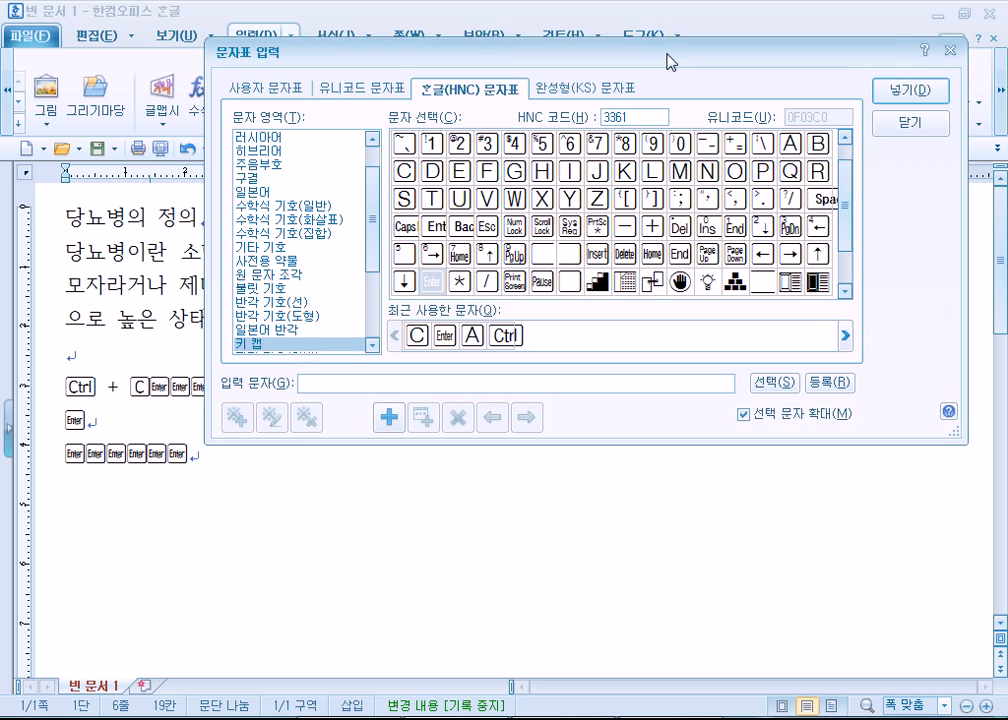
left_click(322, 342)
scroll(322, 300, "down", 2)
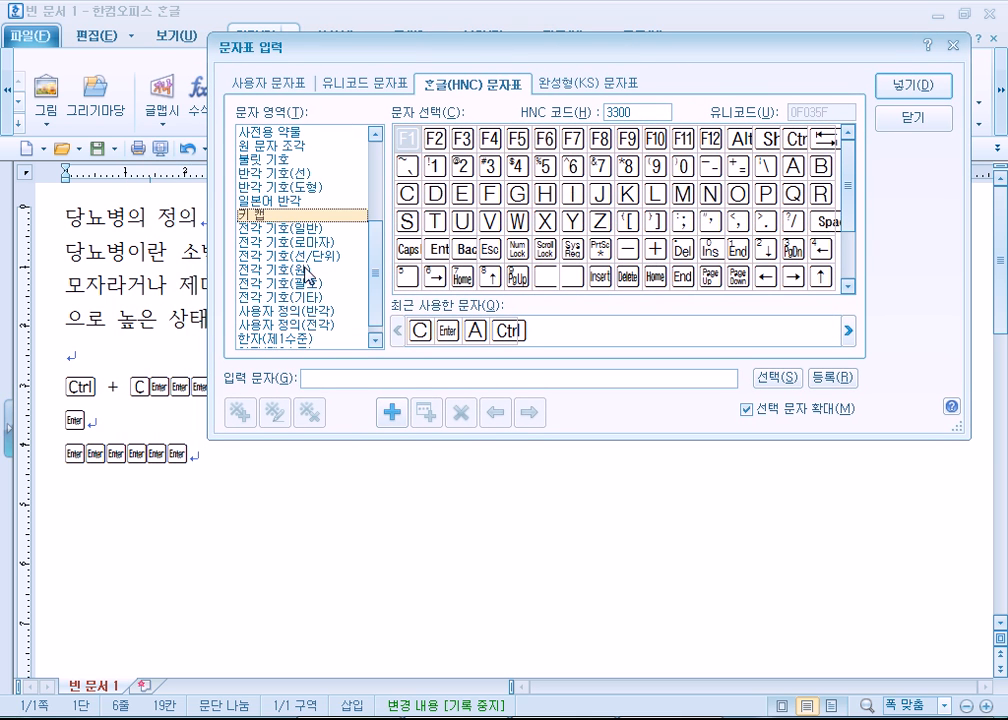
left_click(283, 229)
left_click_drag(850, 150, 845, 206)
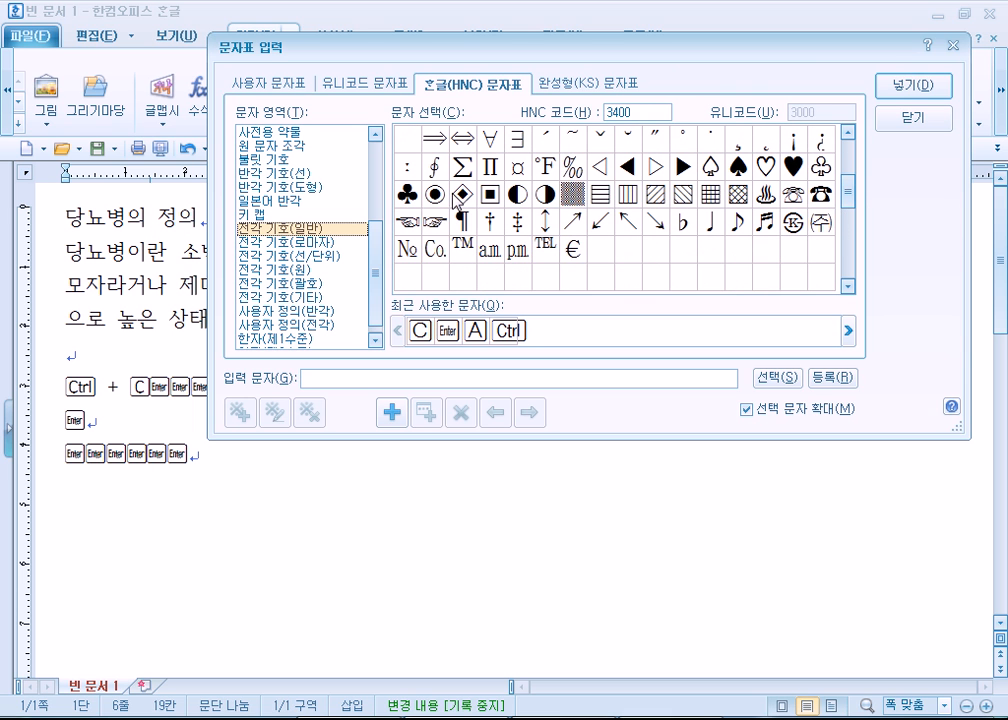
left_click(430, 222)
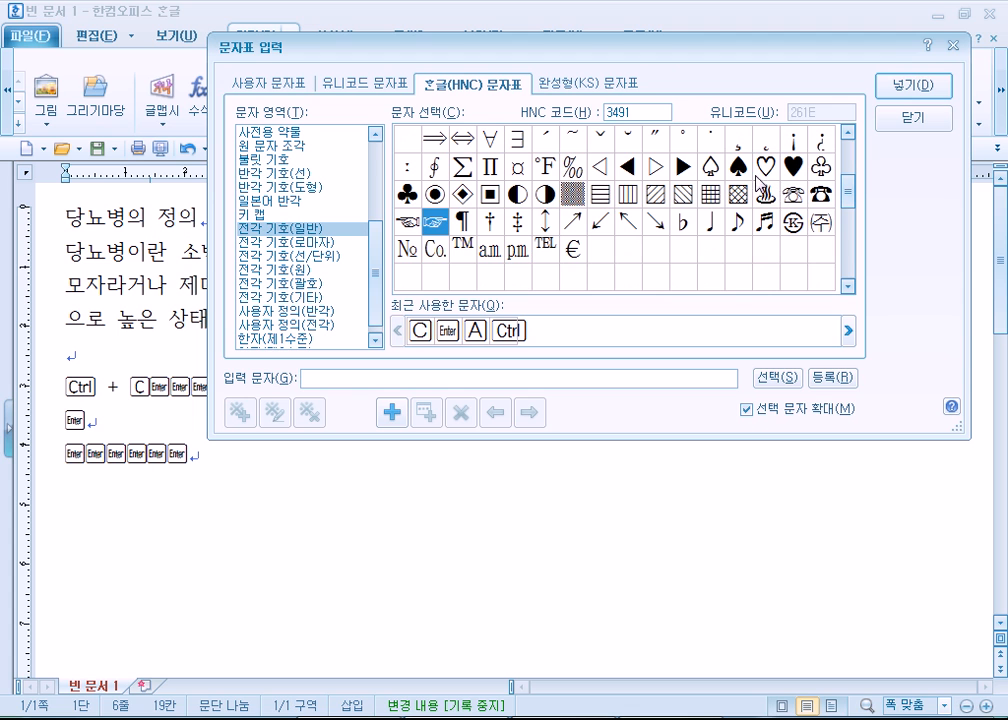
left_click(767, 204)
left_click(820, 194)
left_click(710, 166)
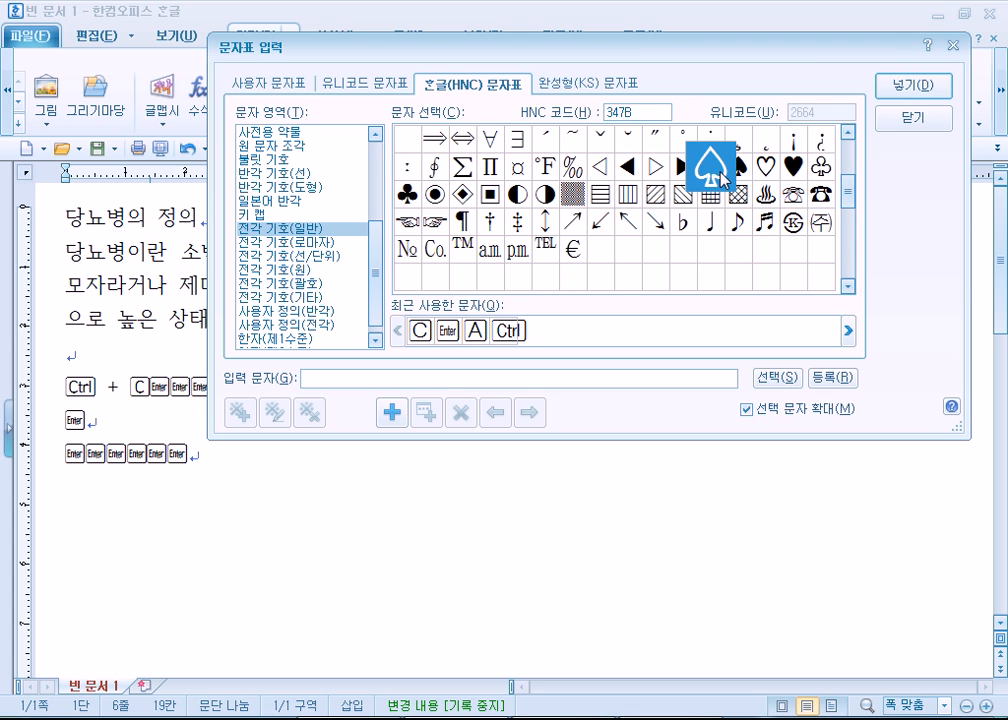
scroll(690, 200, "up", 1)
left_click(601, 169)
left_click(576, 166)
scroll(607, 192, "up", 1)
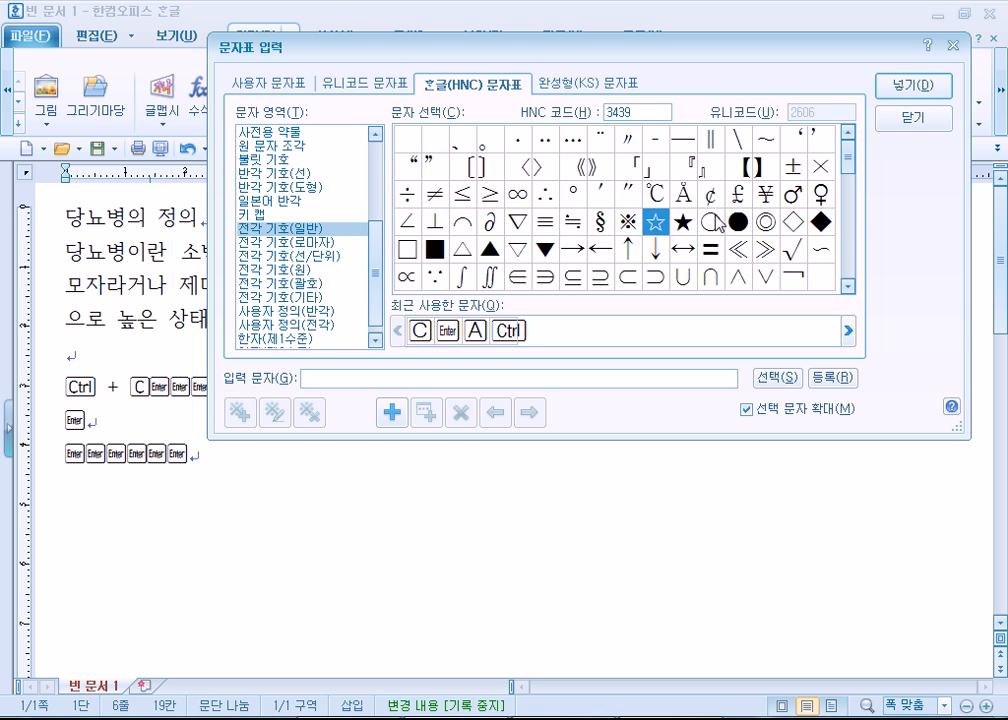
Preview the line and unit symbols μl, ml, kl, Ω, GHz, dB, kcal and kg, ending on km
left_click(303, 243)
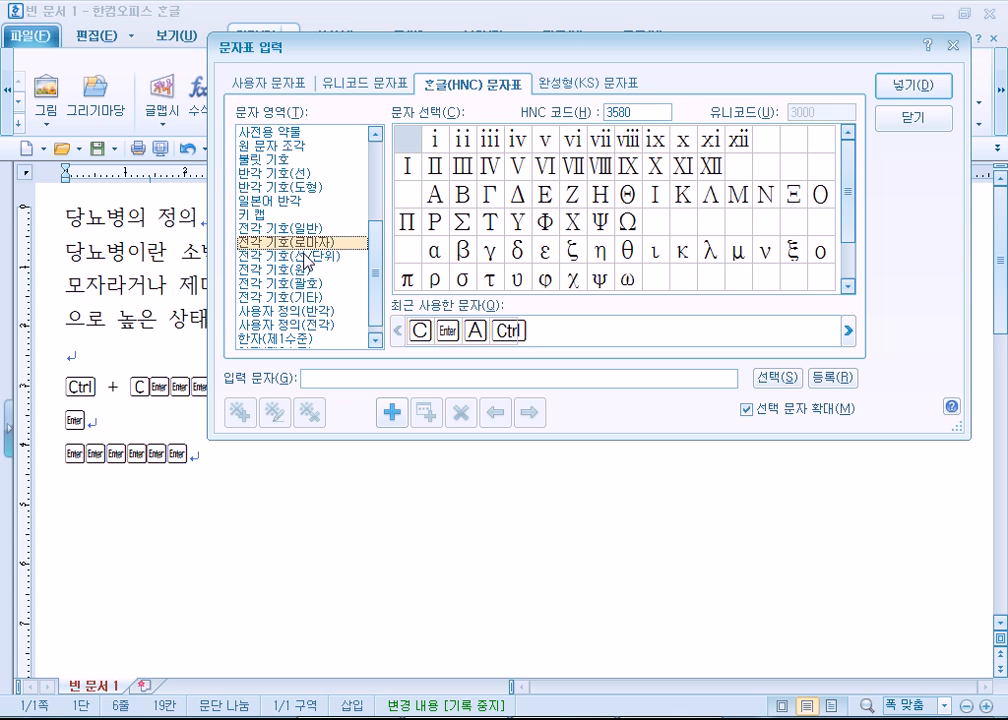
left_click(305, 256)
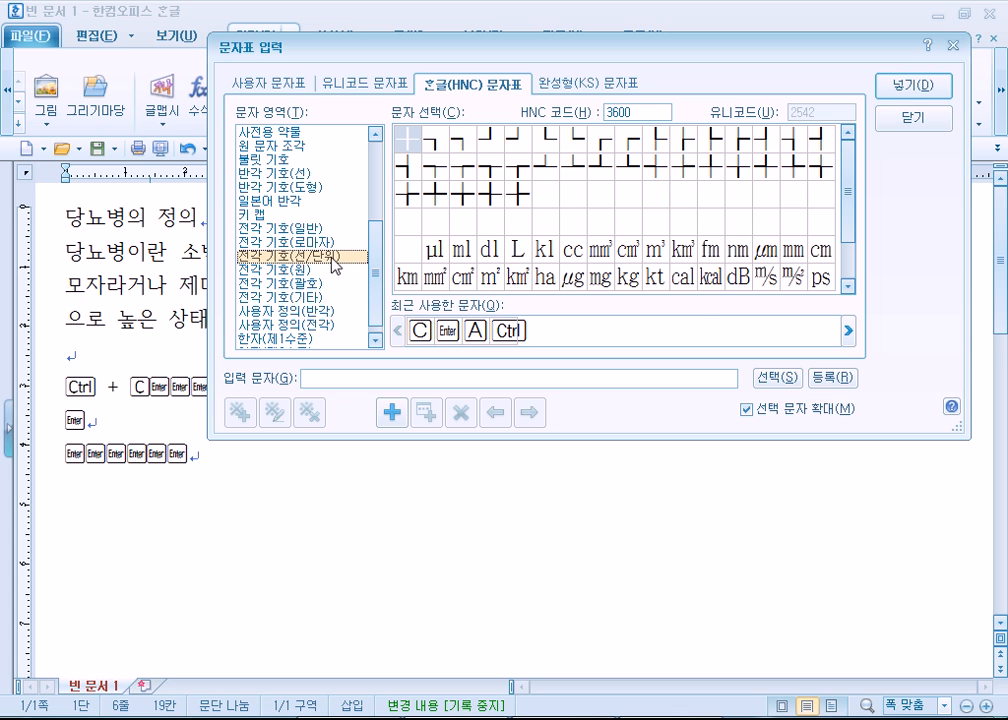
scroll(848, 250, "down", 1)
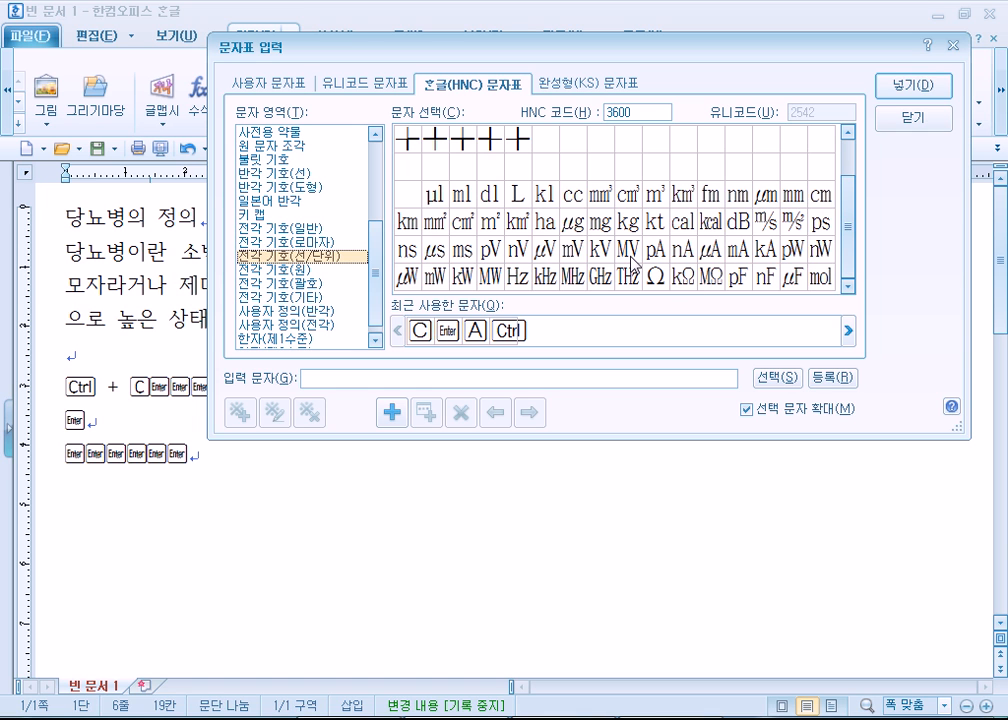
left_click(431, 198)
left_click(459, 194)
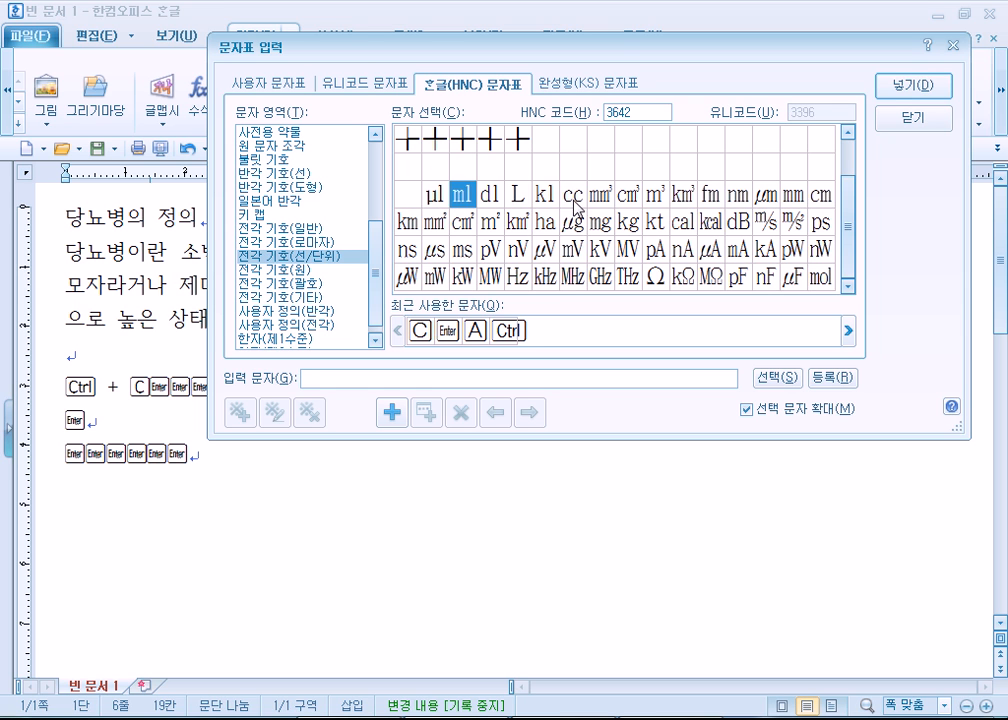
left_click(545, 195)
left_click(657, 278)
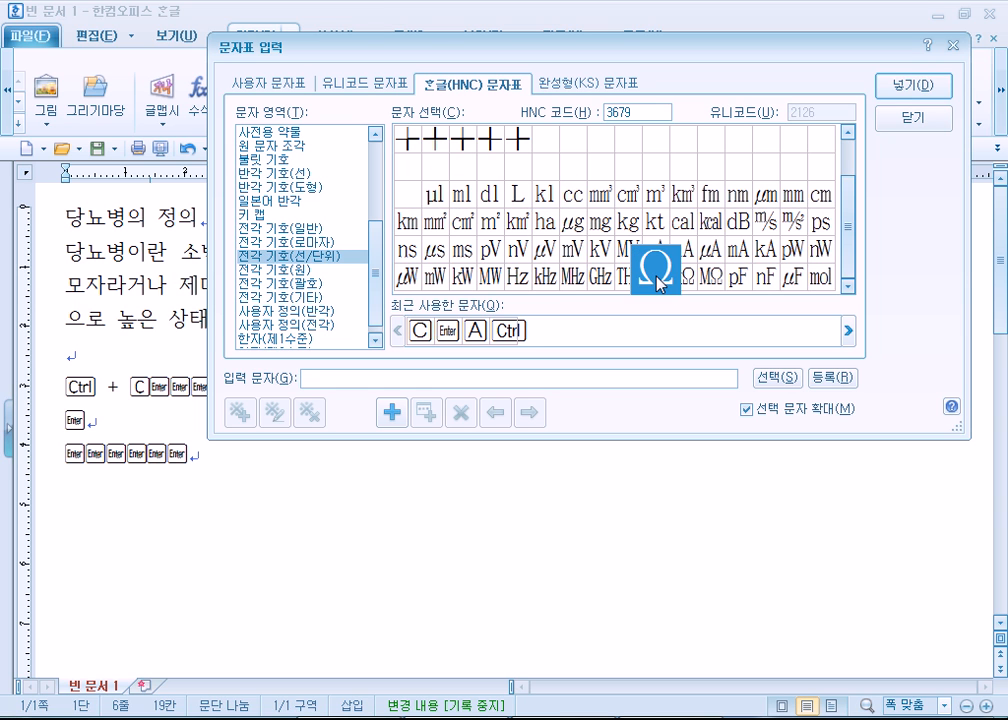
left_click(600, 285)
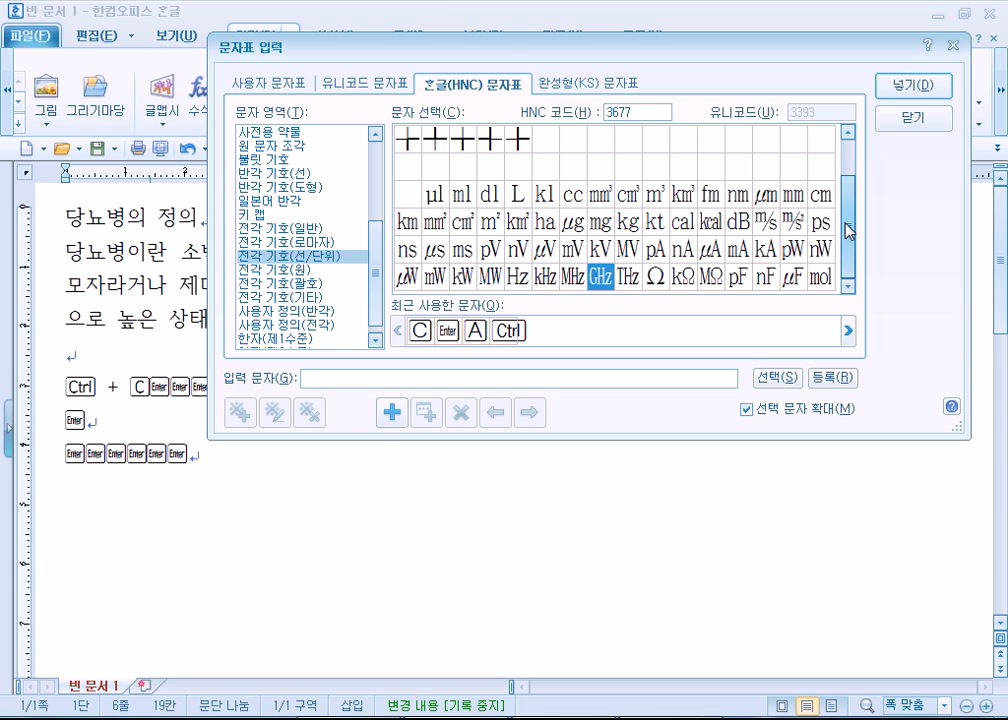
left_click(745, 224)
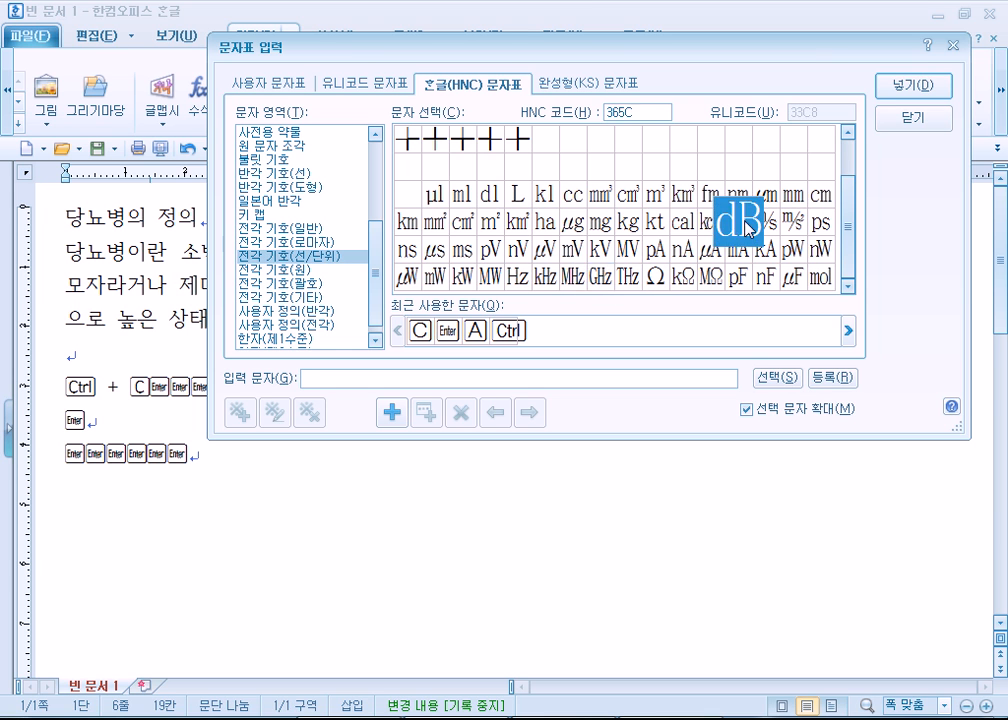
left_click(710, 222)
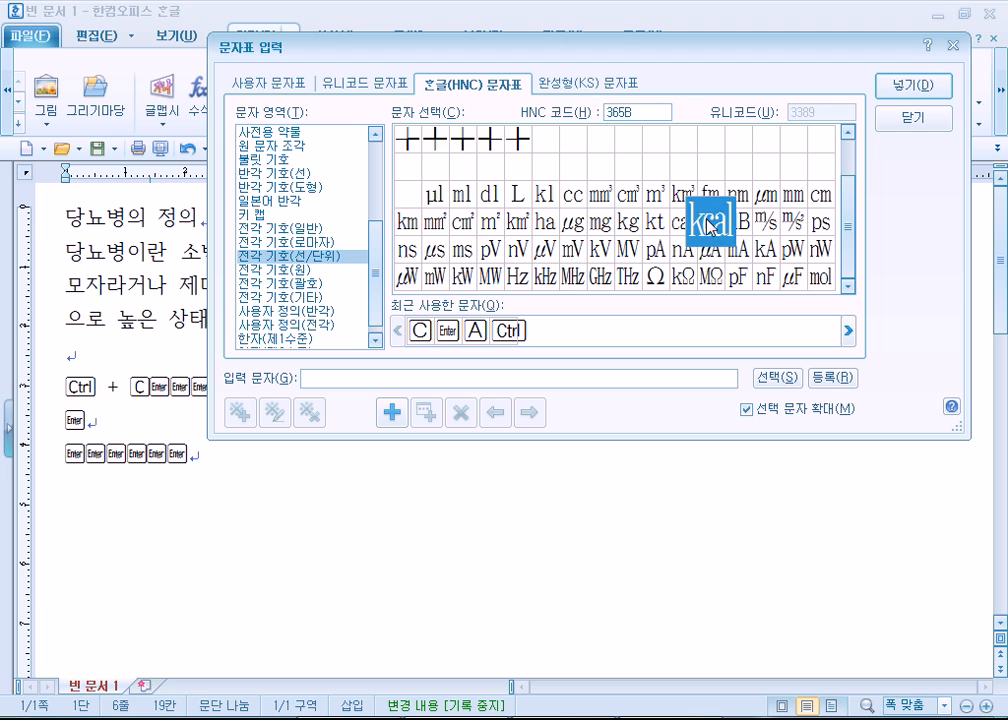
left_click(629, 222)
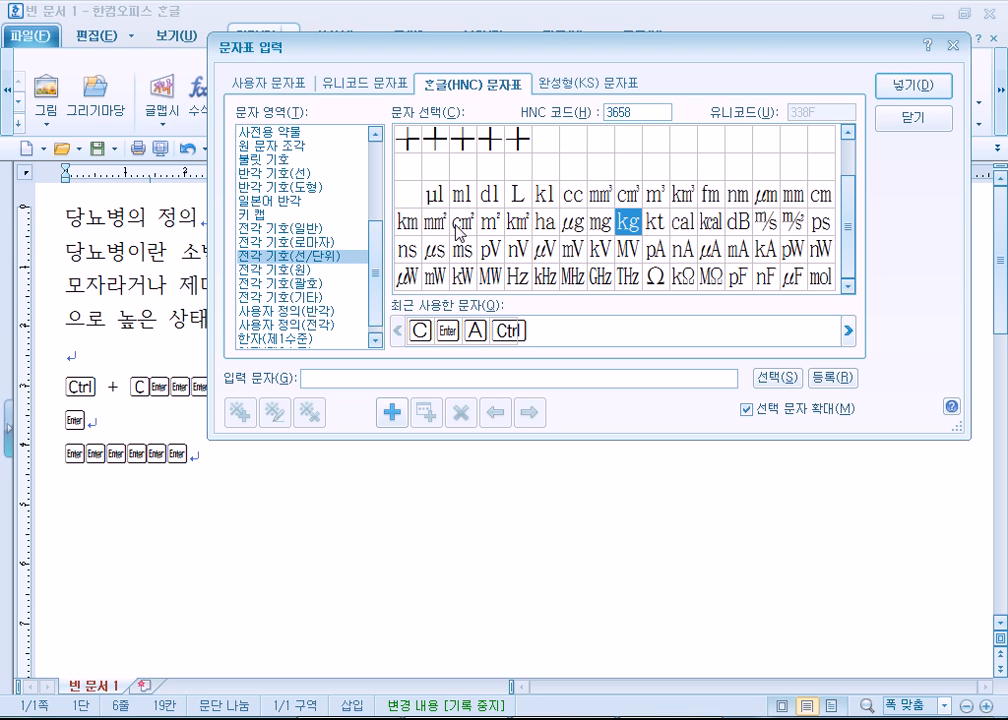
left_click(412, 230)
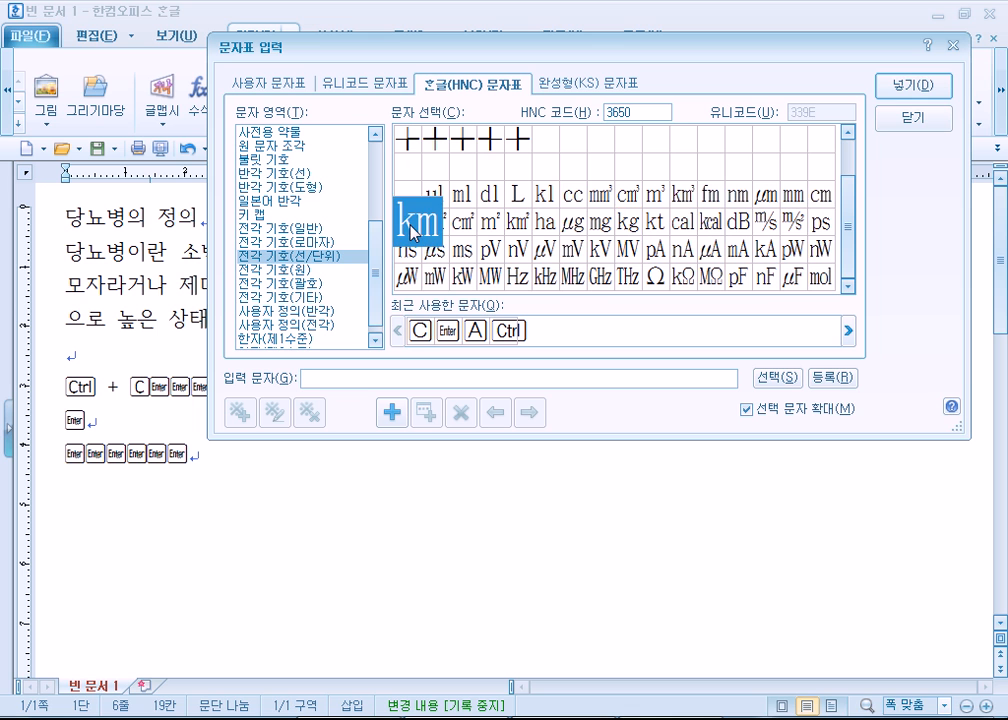
Close the character map and type "KM km" after the C keycaps
left_click(913, 118)
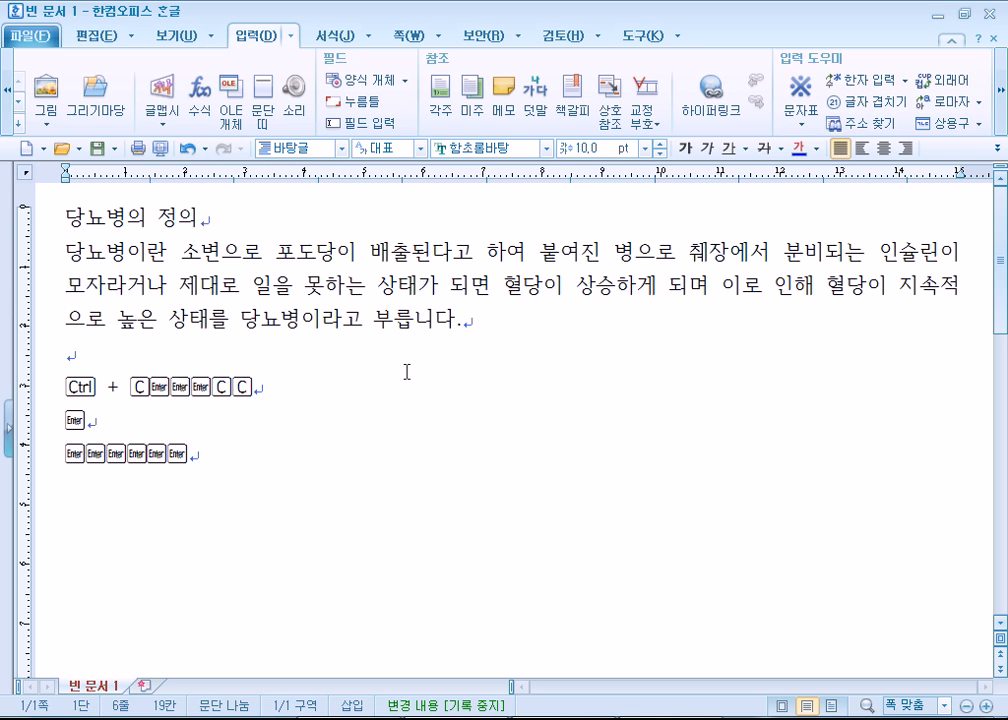
type("ㆍ")
key("BackSpace")
type("KM km")
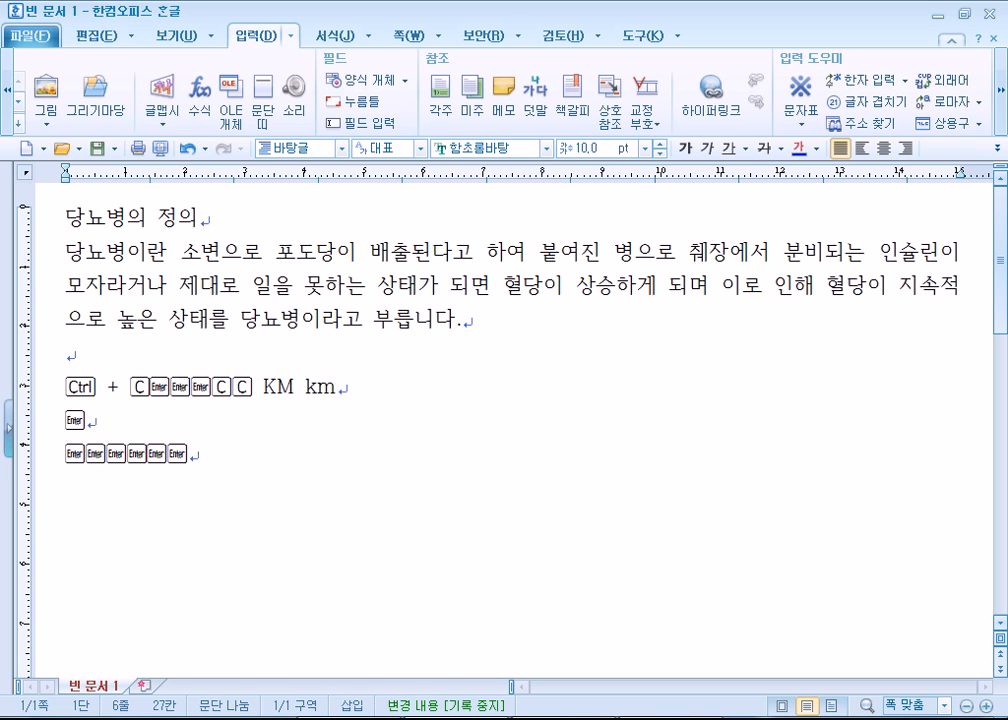
Insert the km unit symbol after KM km and move the caret onto line 7
key("ctrl+F10")
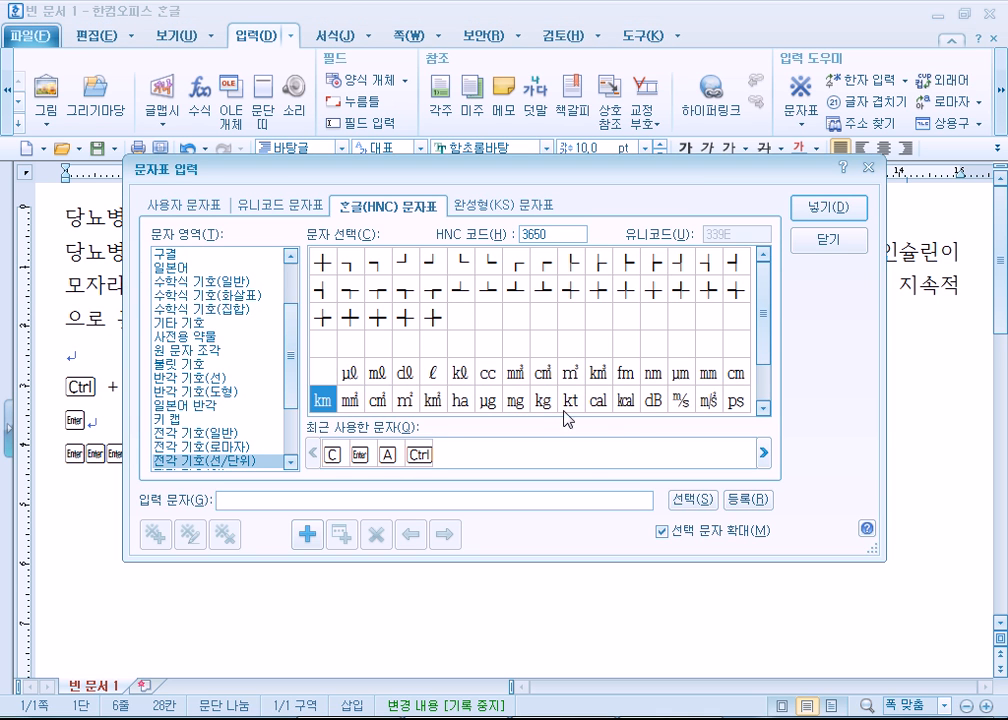
left_click(810, 214)
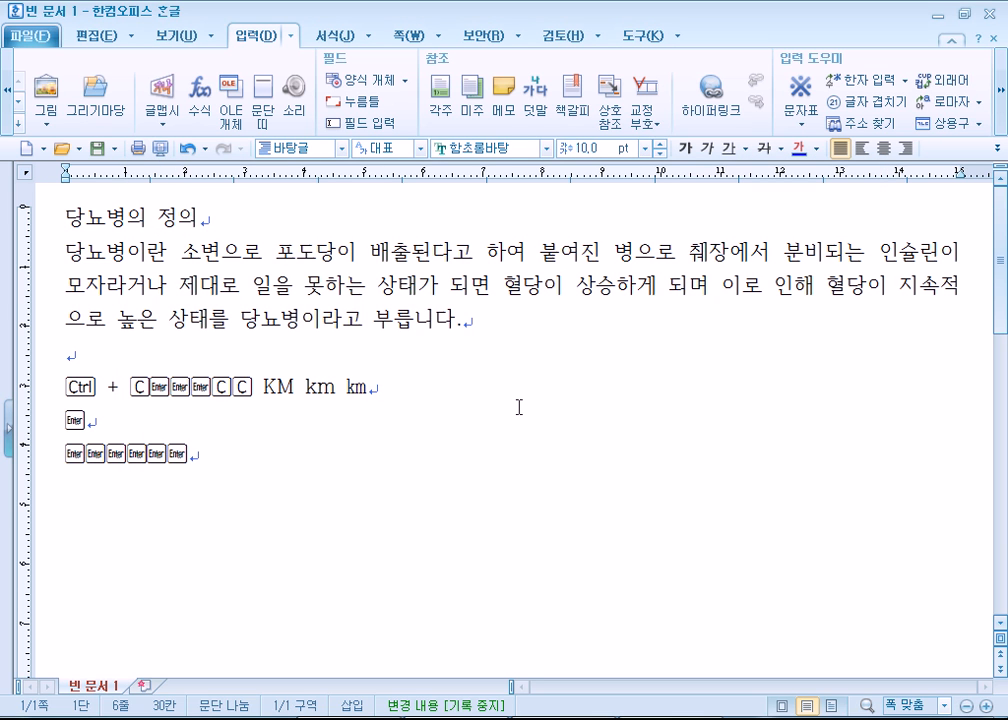
key("Left")
key("Left")
key("Left")
key("Left")
key("Left")
key("Left")
key("Right")
key("Right")
key("Right")
key("Right")
key("Right")
key("Right")
key("shift+Left")
key("Right")
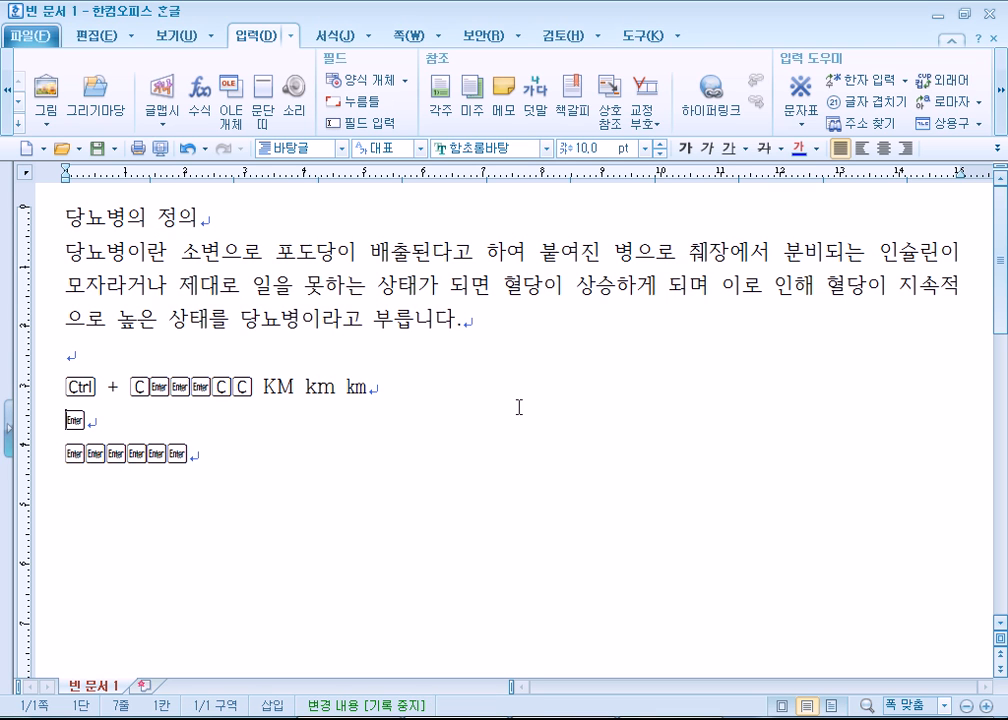
key("Right")
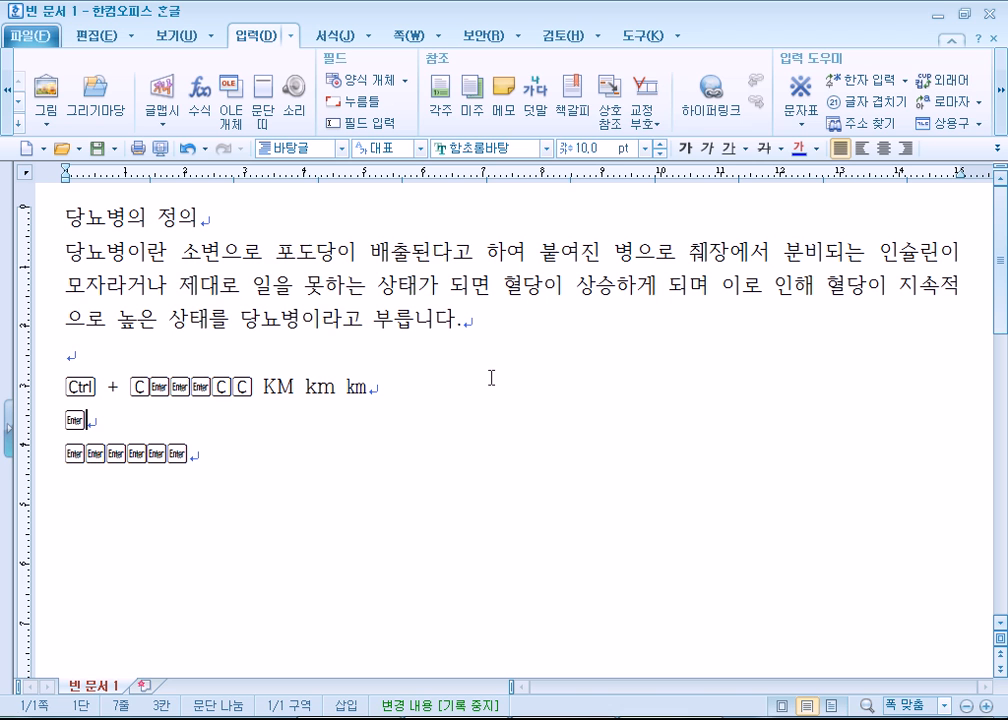
Browse the circled, parenthesized and miscellaneous symbols, then level-1 and level-2 Hanja
left_click(801, 124)
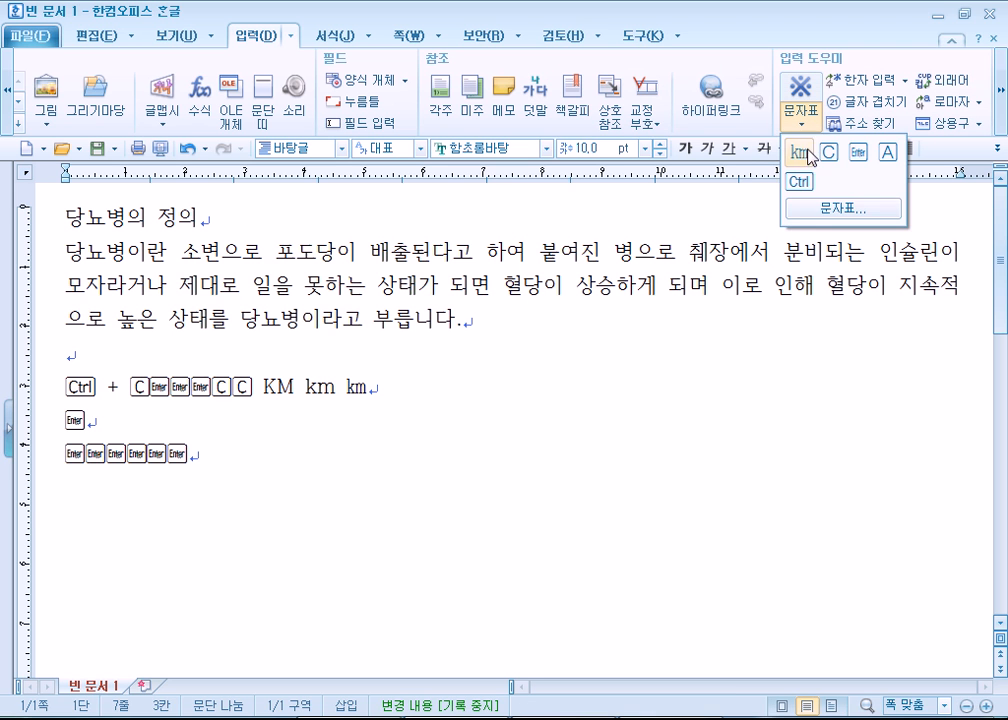
left_click(833, 210)
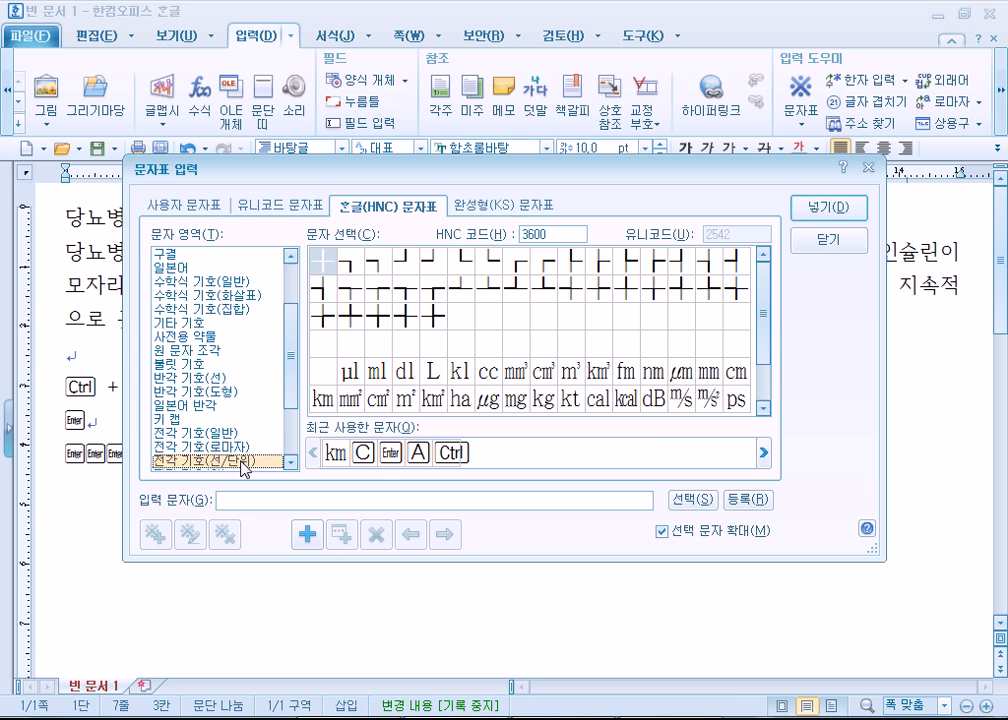
scroll(270, 432, "down", 2)
left_click(200, 378)
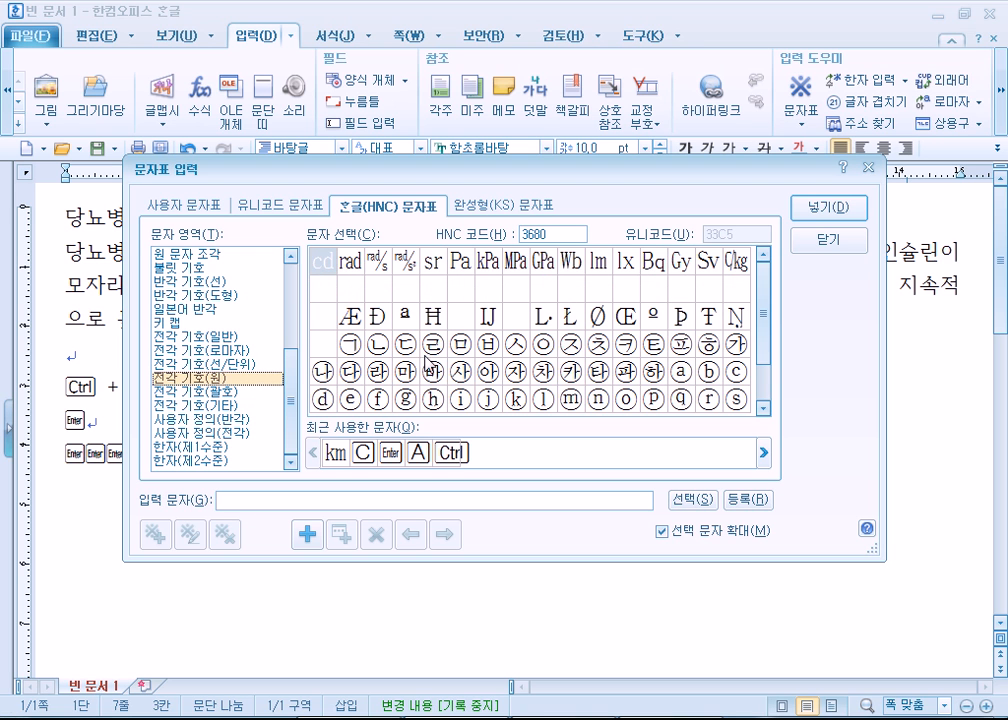
left_click_drag(764, 313, 768, 357)
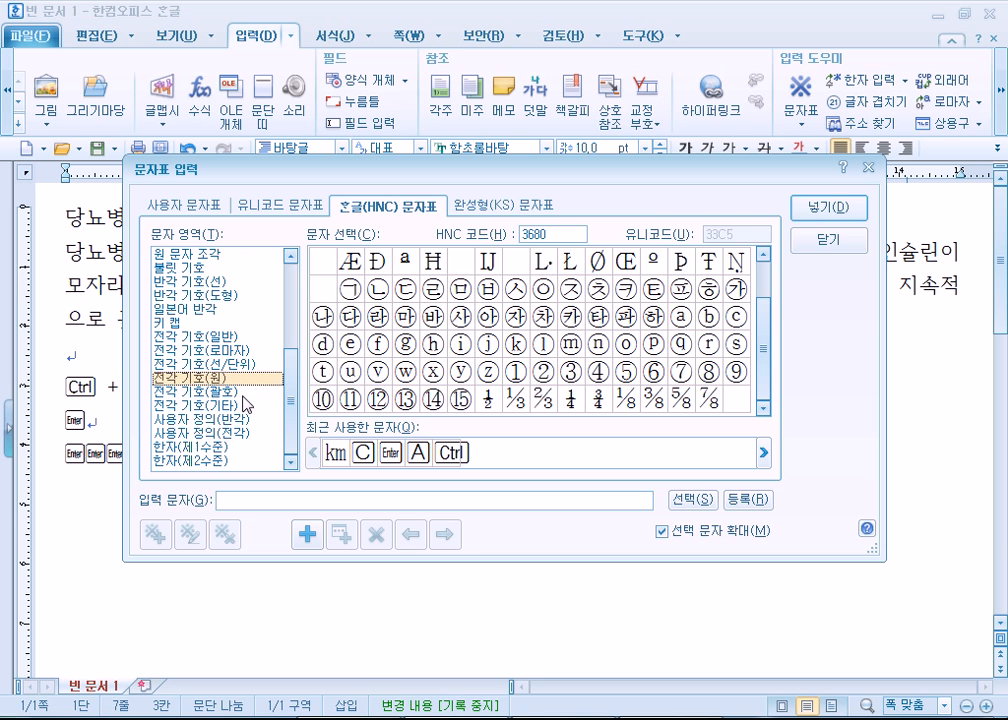
left_click(200, 392)
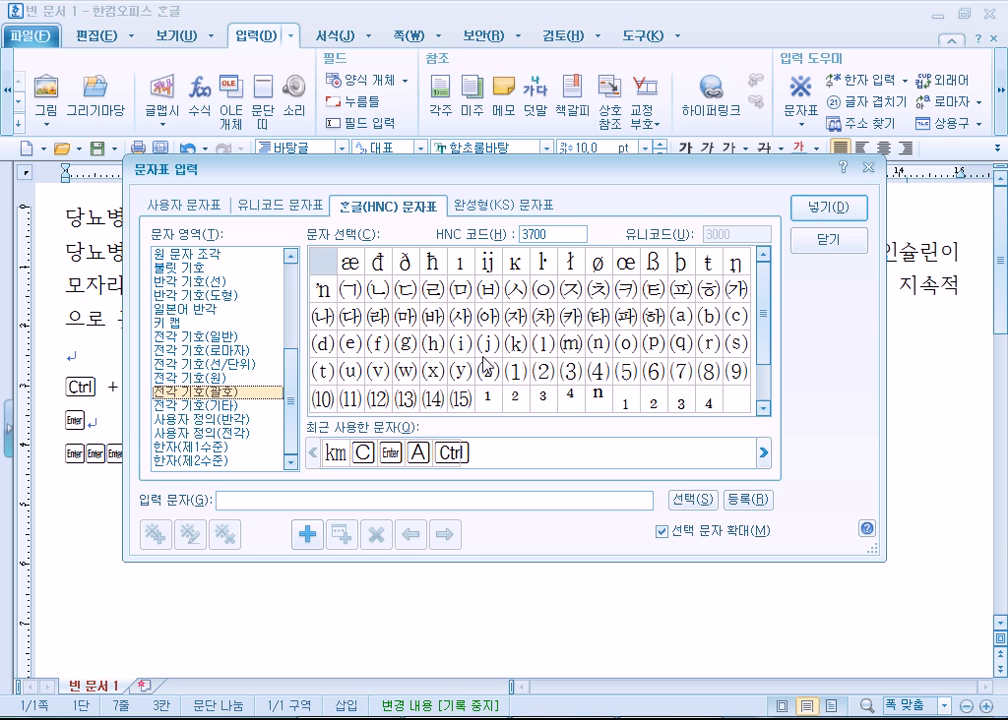
left_click(248, 405)
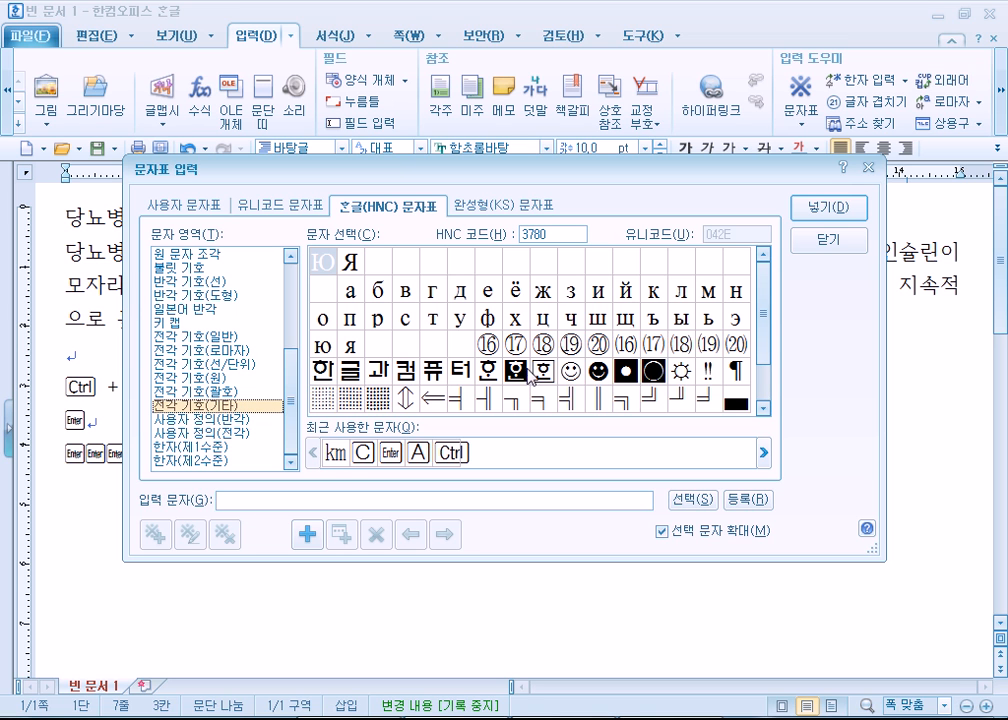
left_click(189, 448)
left_click(188, 461)
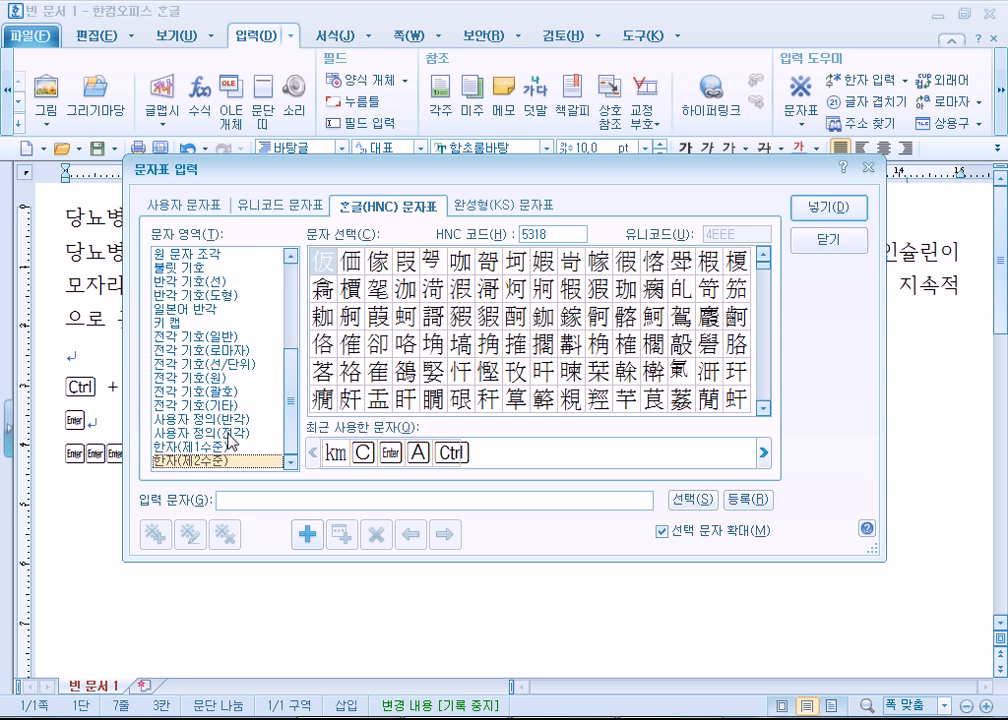
scroll(228, 440, "up", 4)
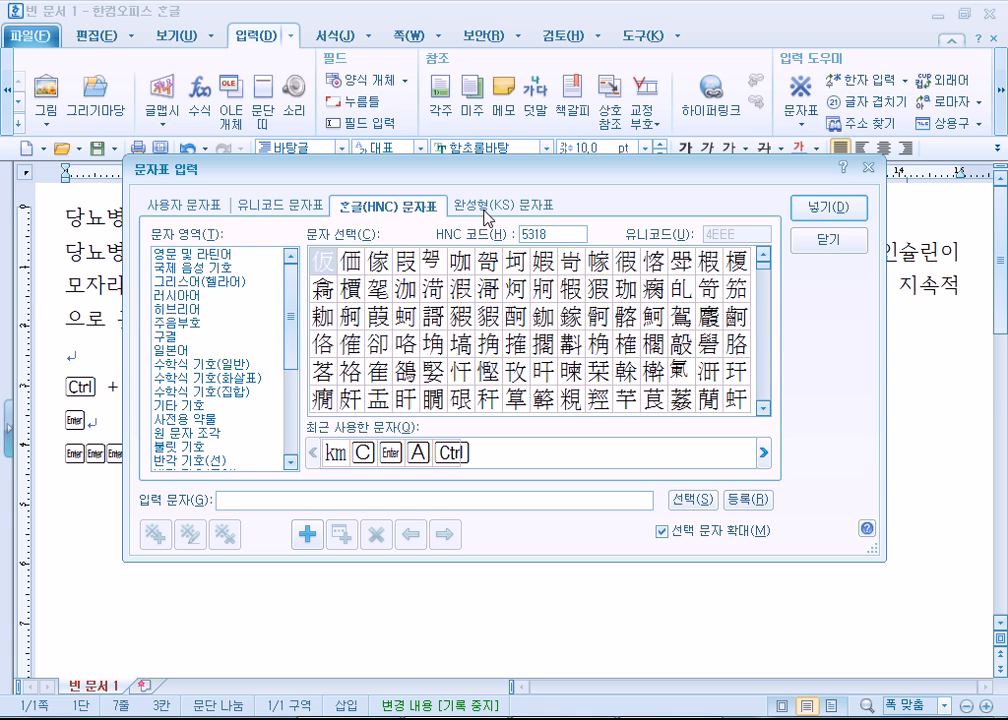
Switch to the Unicode chart and view modifier characters, then basic Latin
left_click(283, 207)
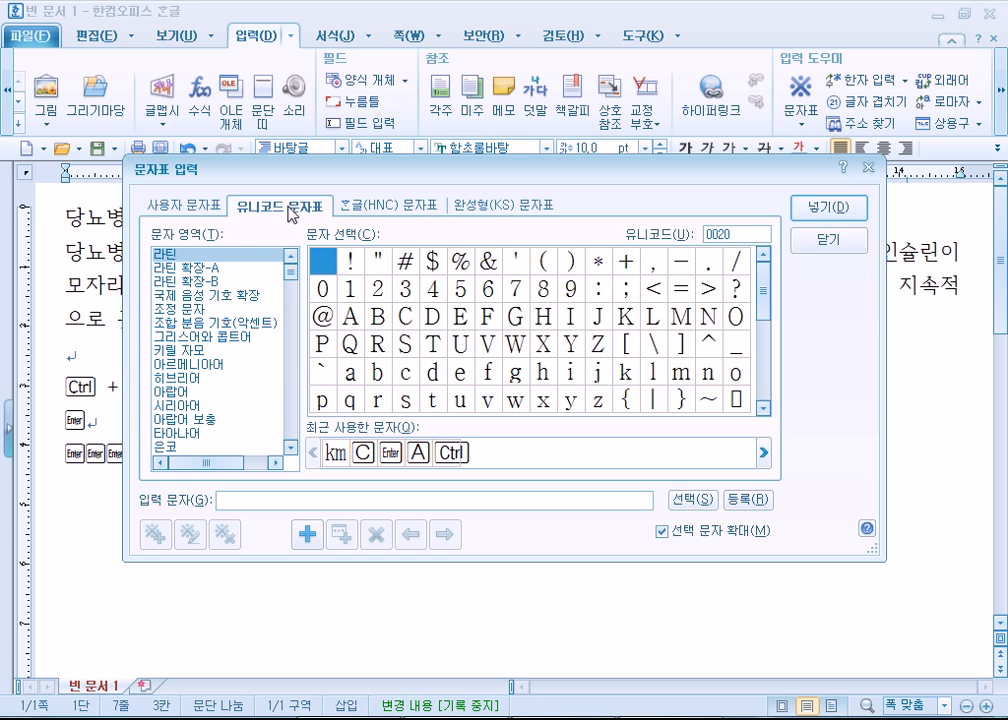
left_click(185, 309)
scroll(185, 340, "down", 5)
scroll(185, 345, "up", 5)
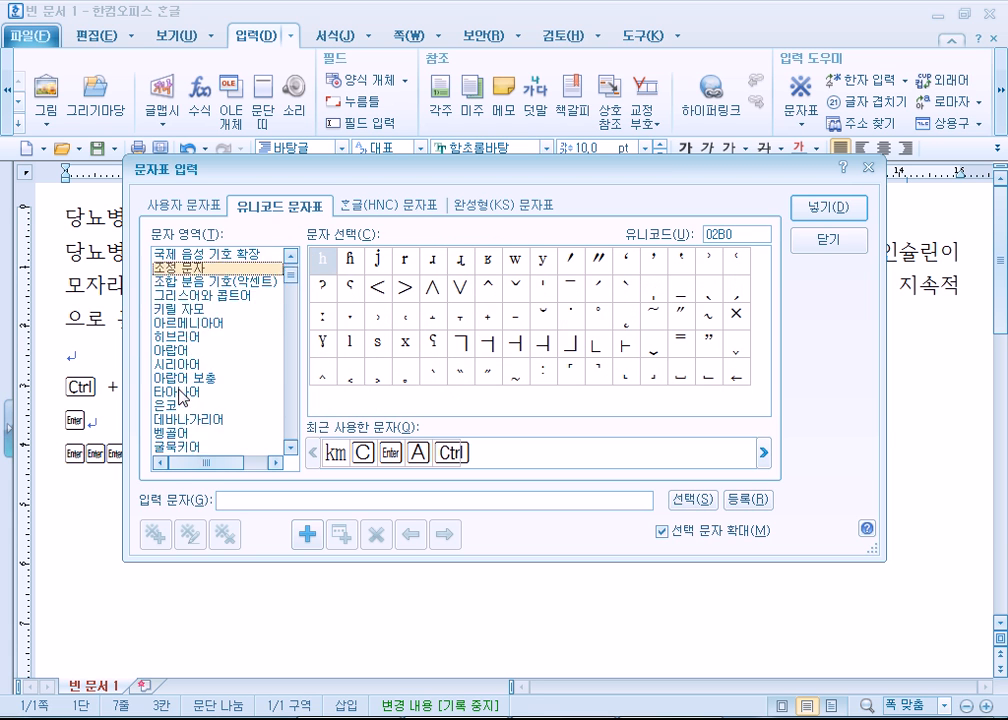
left_click(262, 255)
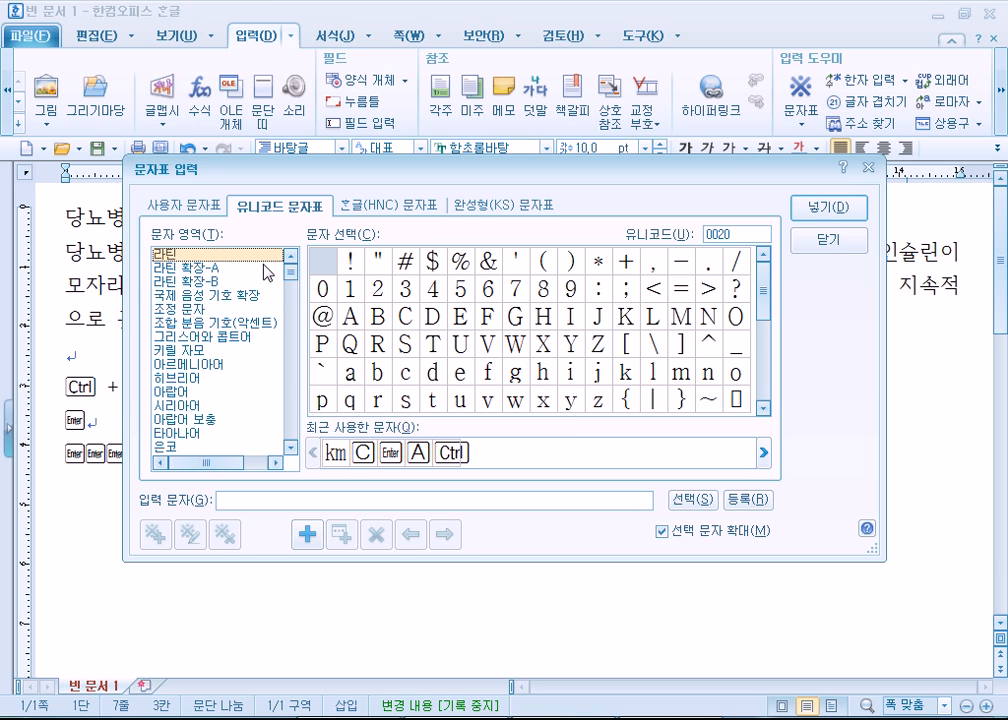
Show the Hangul Jamo block and preview the ㄲ, ㄴ, ㄸ and ㅃ jamo
left_click(174, 419)
scroll(176, 423, "down", 2)
scroll(176, 420, "down", 7)
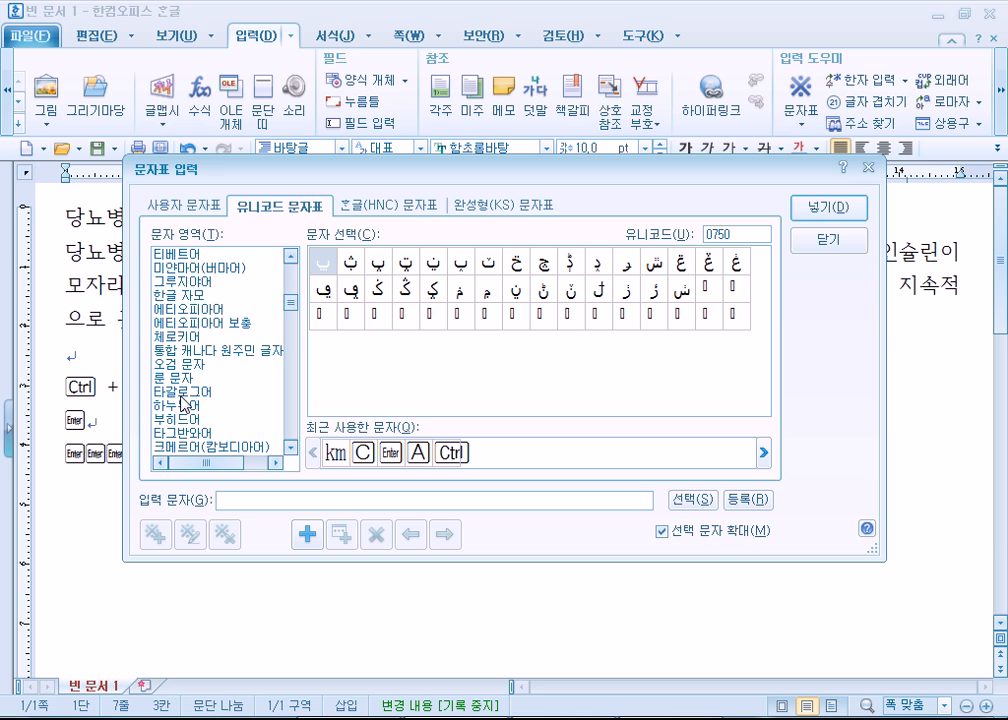
left_click(162, 296)
left_click(350, 264)
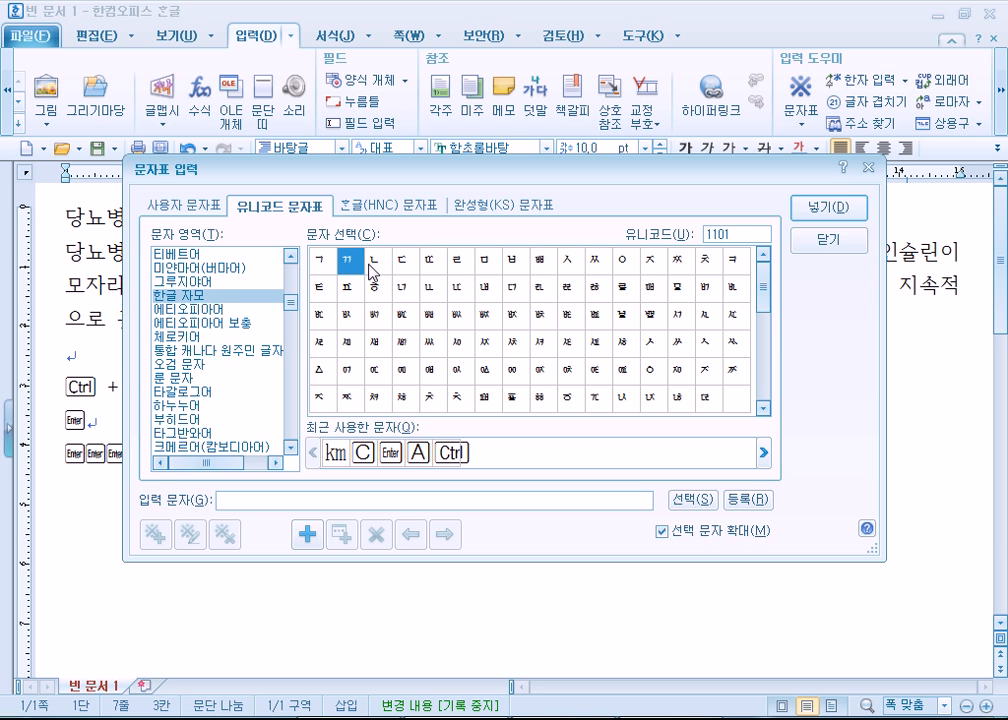
left_click(378, 265)
left_click(430, 264)
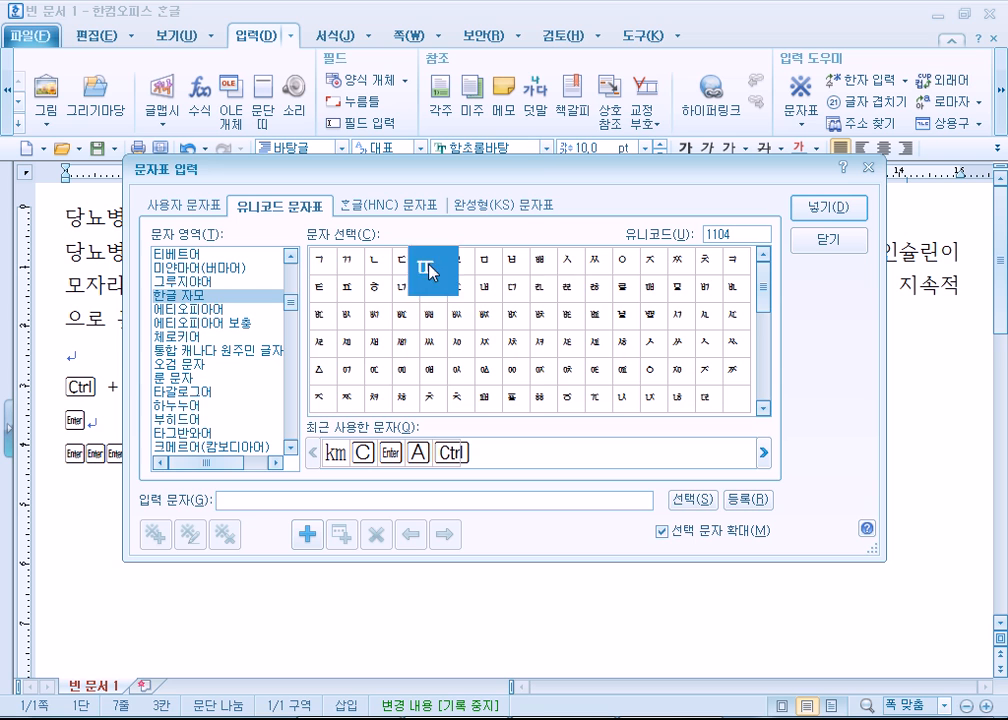
left_click(542, 264)
Inspect the archaic jamo at codes 112B, 112A, 112D, 1184, 1185, 1134 and 1133
left_click(617, 321)
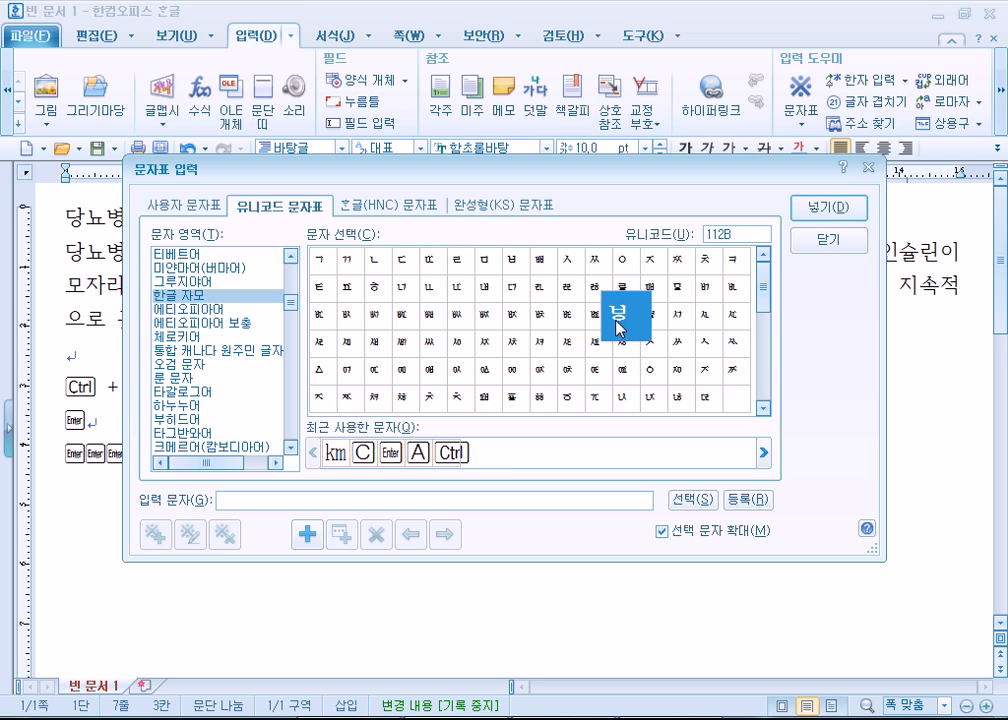
left_click(591, 319)
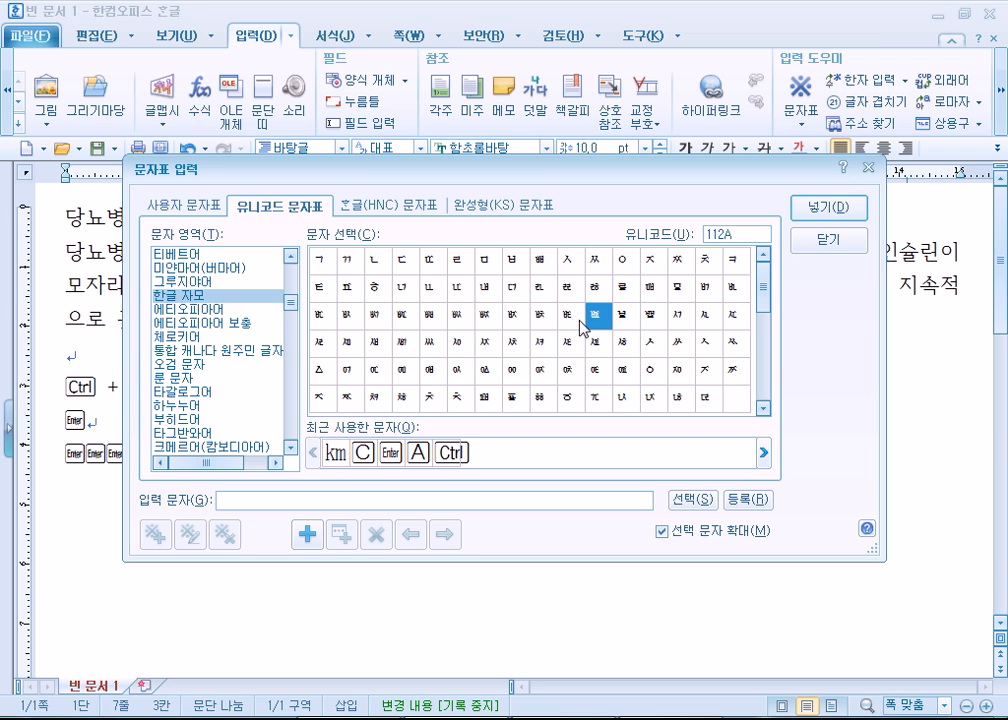
left_click(620, 326)
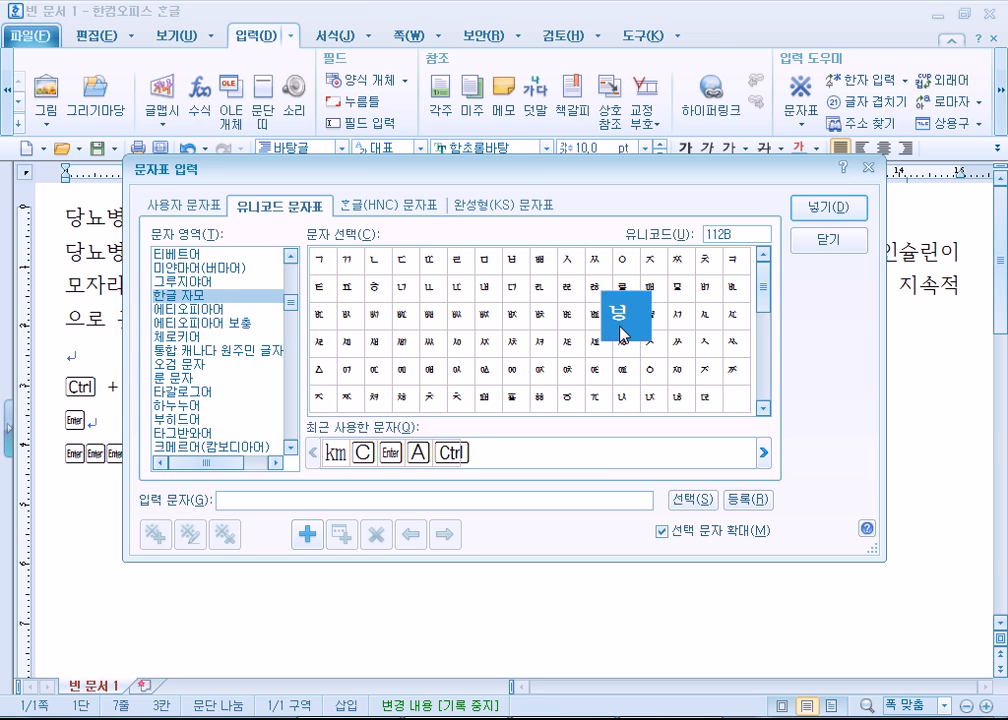
left_click(683, 318)
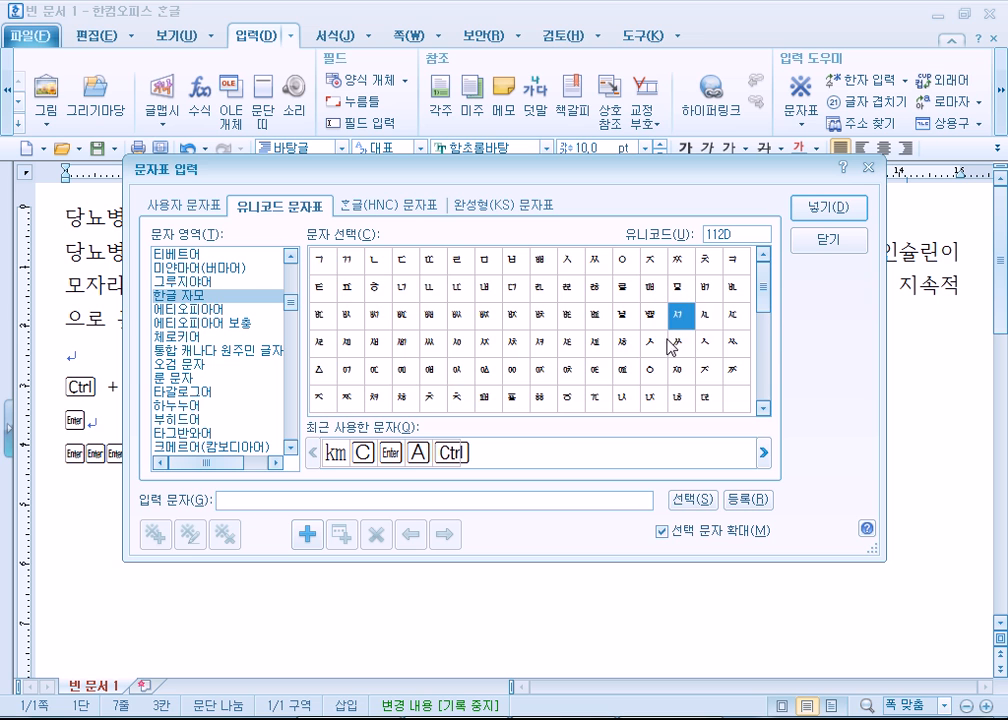
scroll(621, 378, "down", 2)
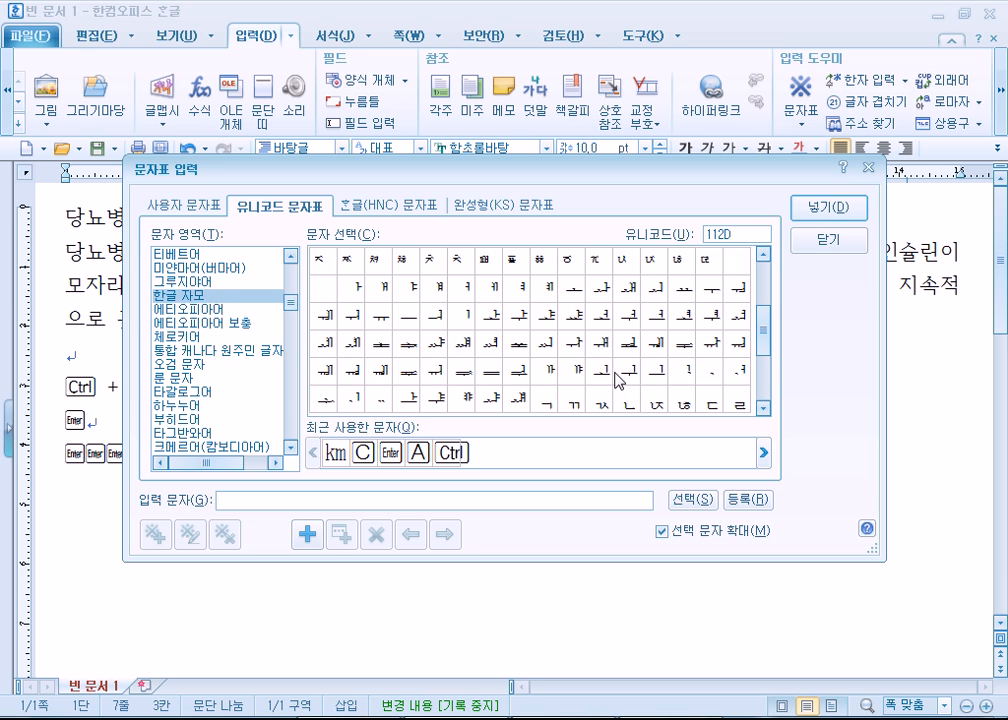
left_click(437, 343)
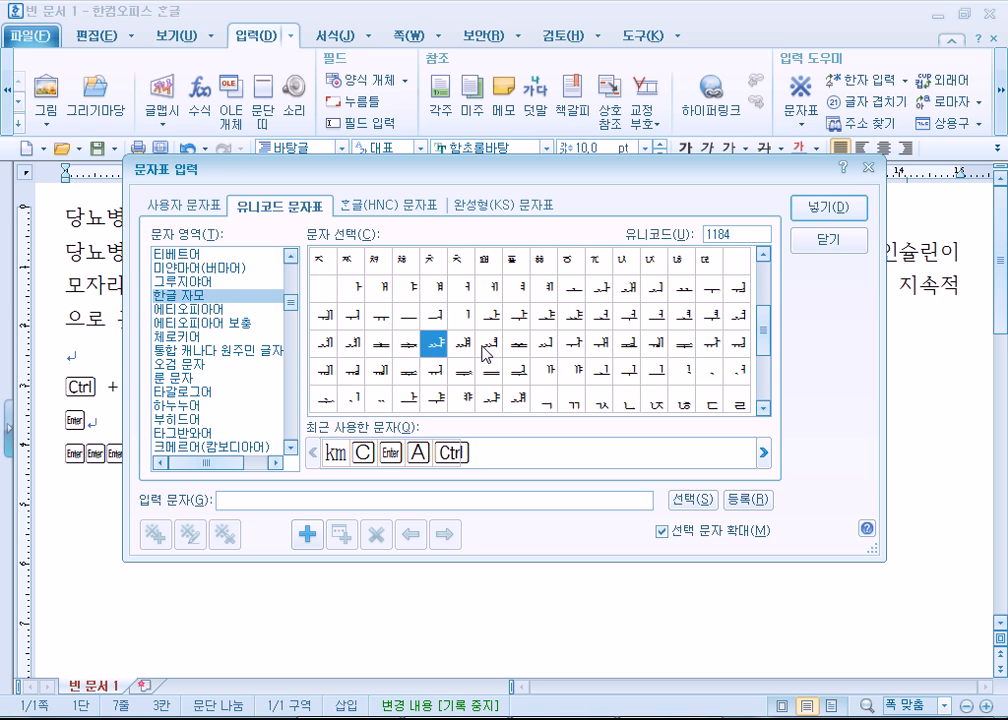
left_click(465, 350)
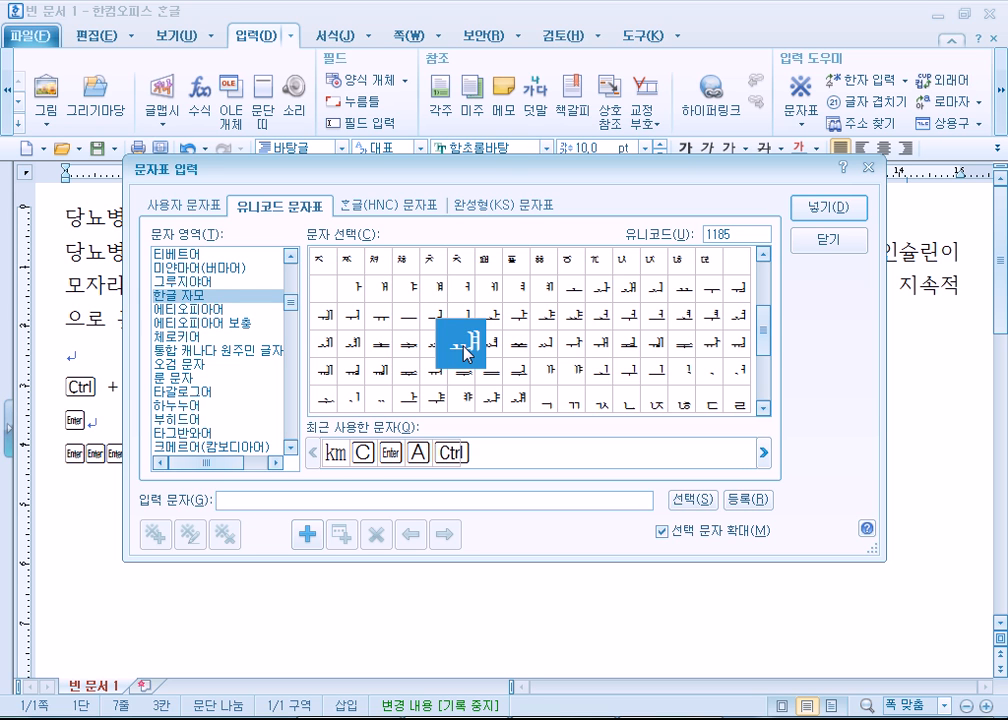
scroll(372, 336, "up", 2)
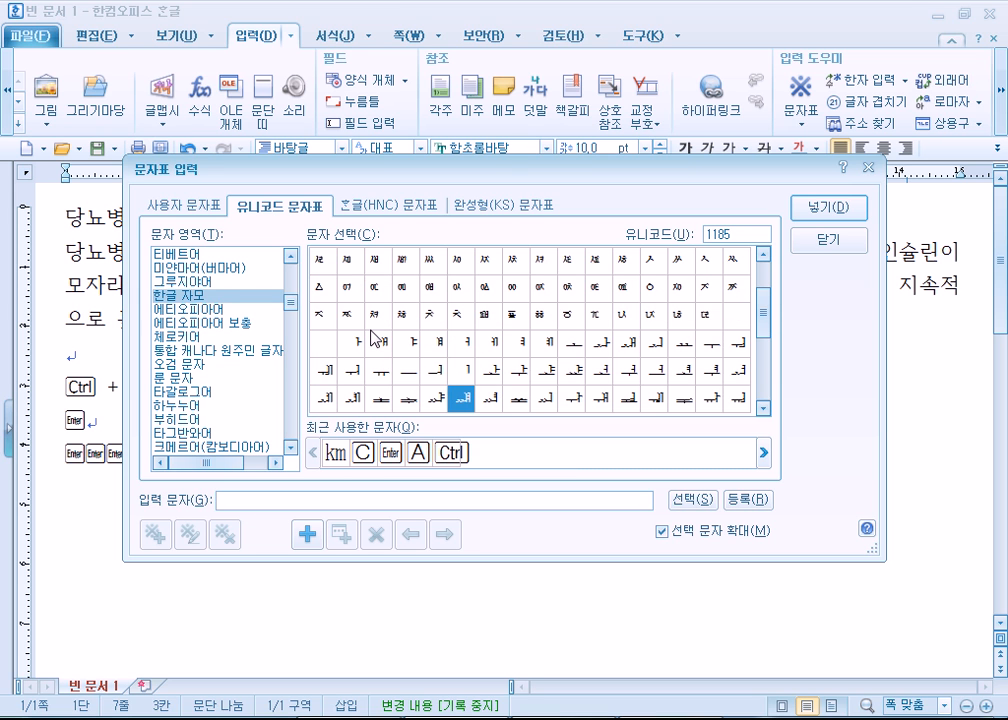
left_click(433, 266)
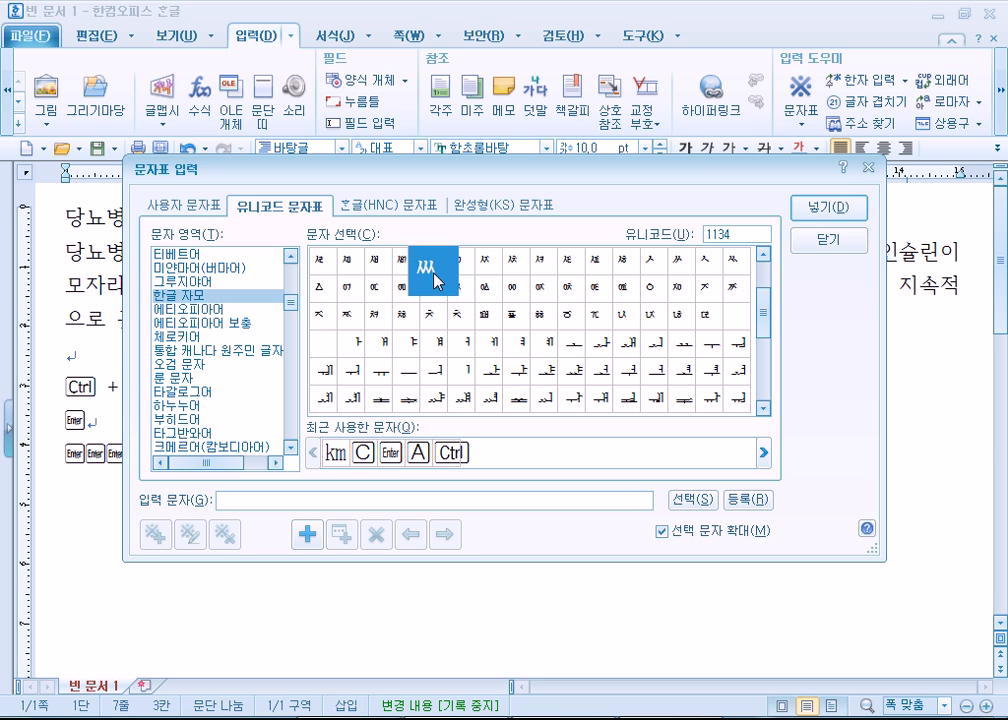
scroll(435, 276, "up", 1)
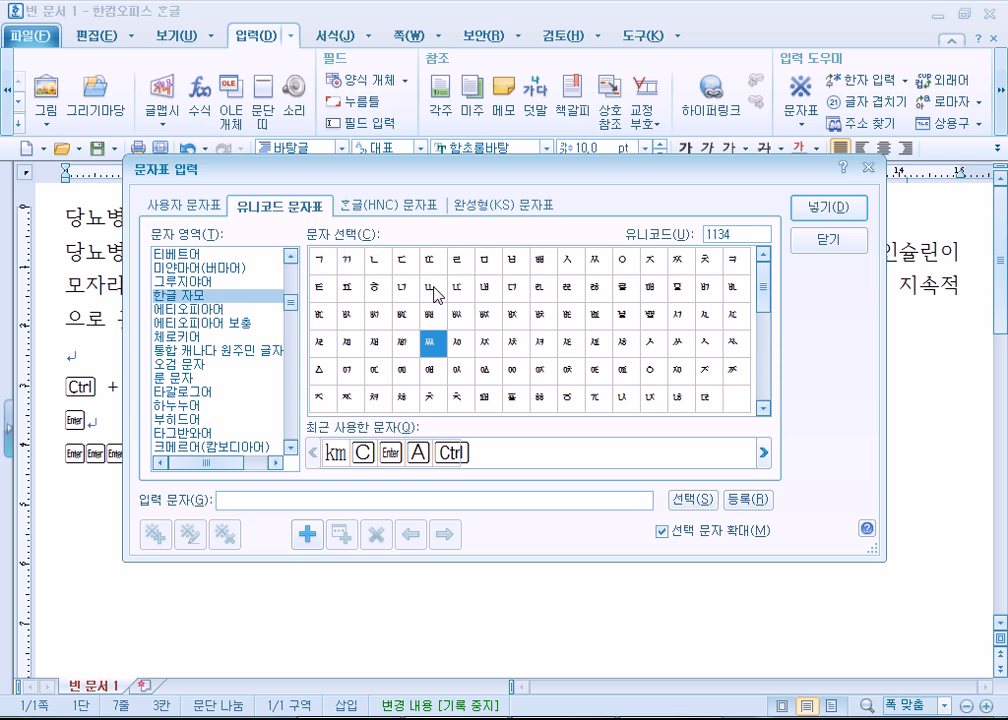
left_click(411, 344)
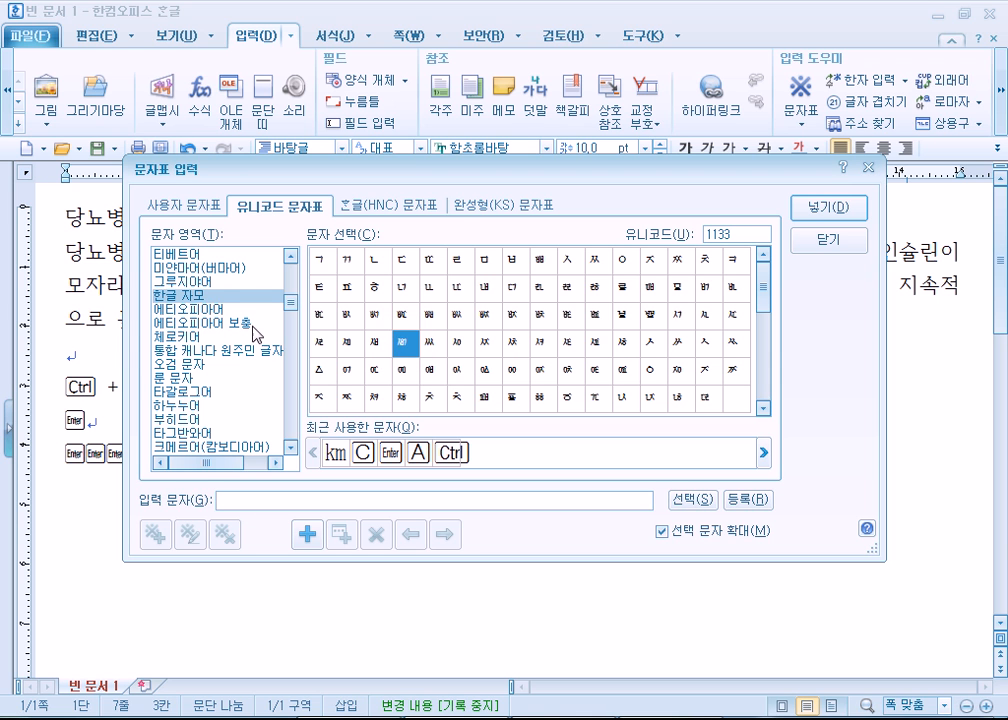
View the Ethiopic, IPA Extensions and basic Latin character blocks
left_click(216, 311)
scroll(217, 371, "up", 2)
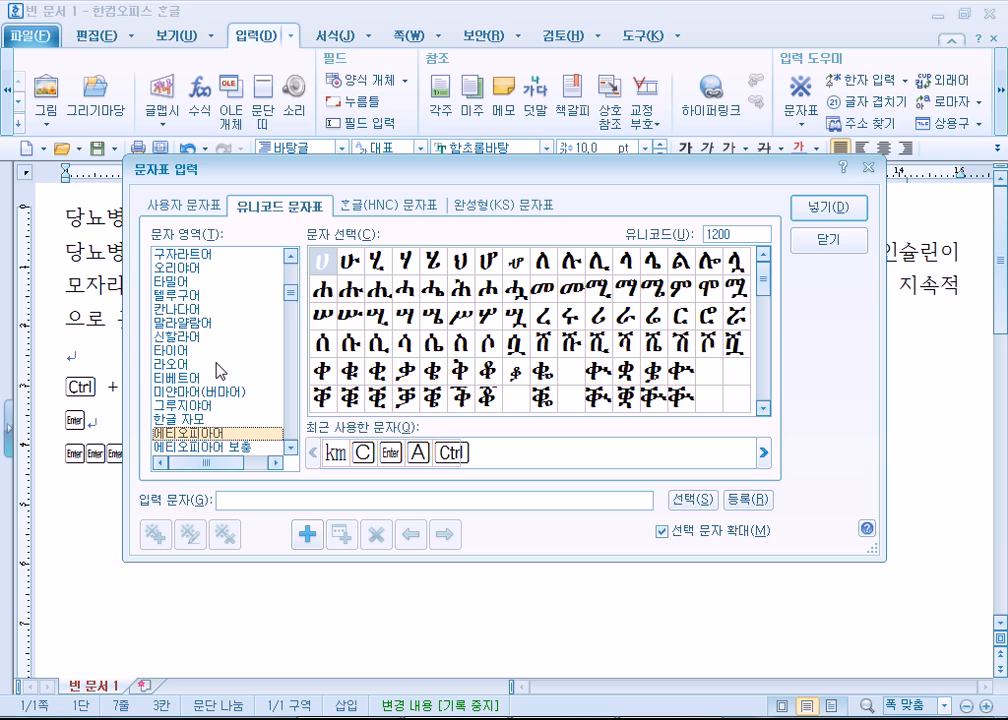
scroll(218, 369, "up", 5)
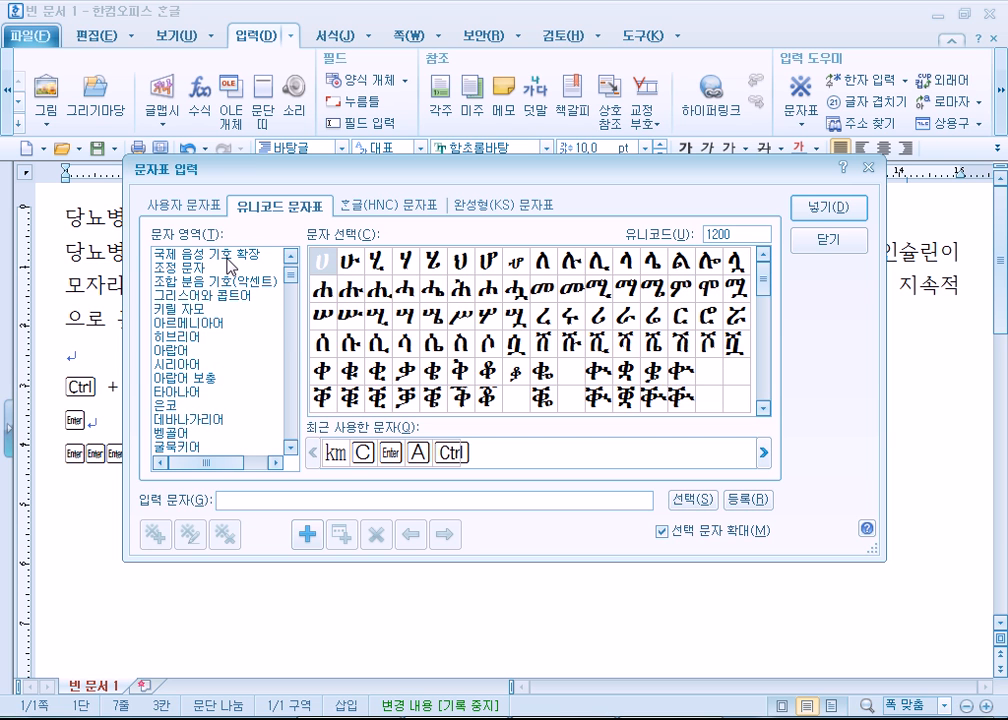
left_click(226, 256)
scroll(215, 262, "up", 1)
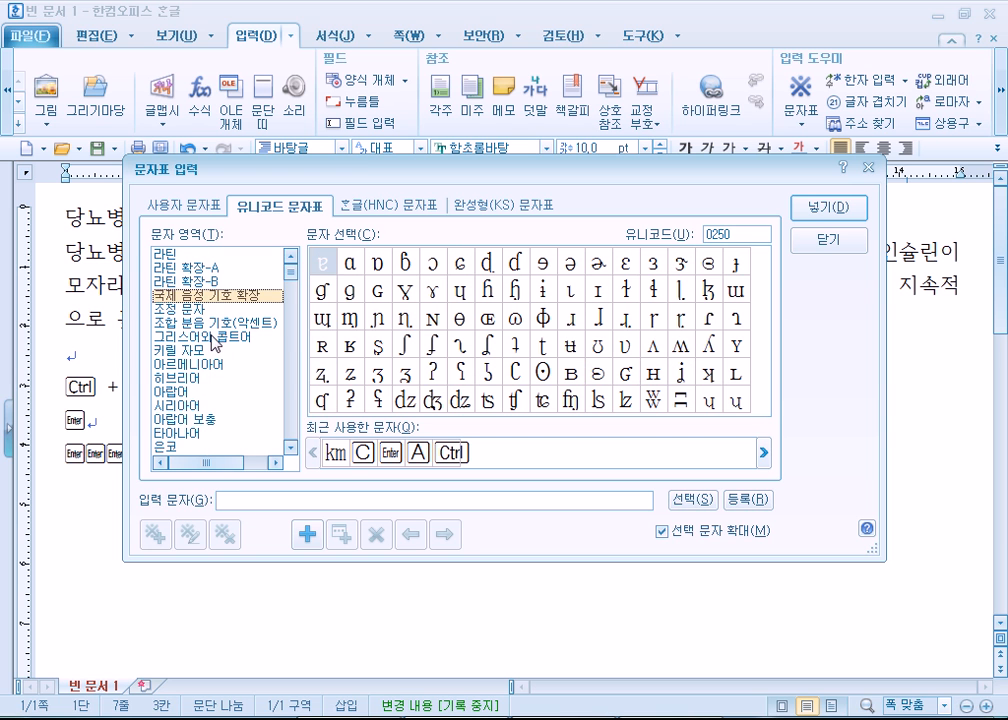
left_click(185, 257)
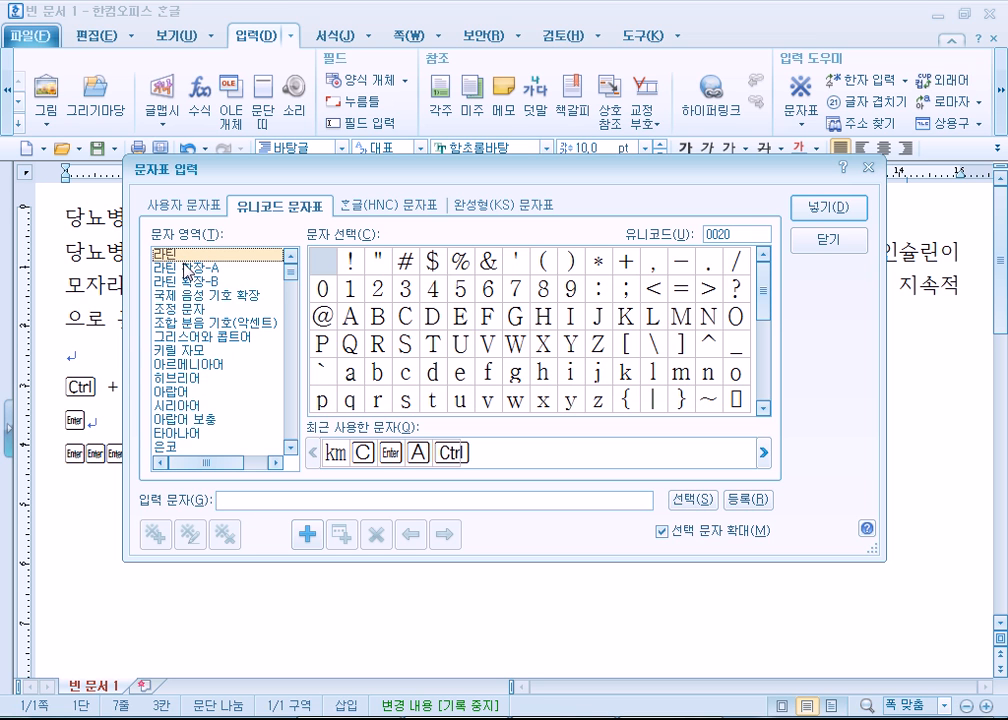
scroll(197, 348, "down", 2)
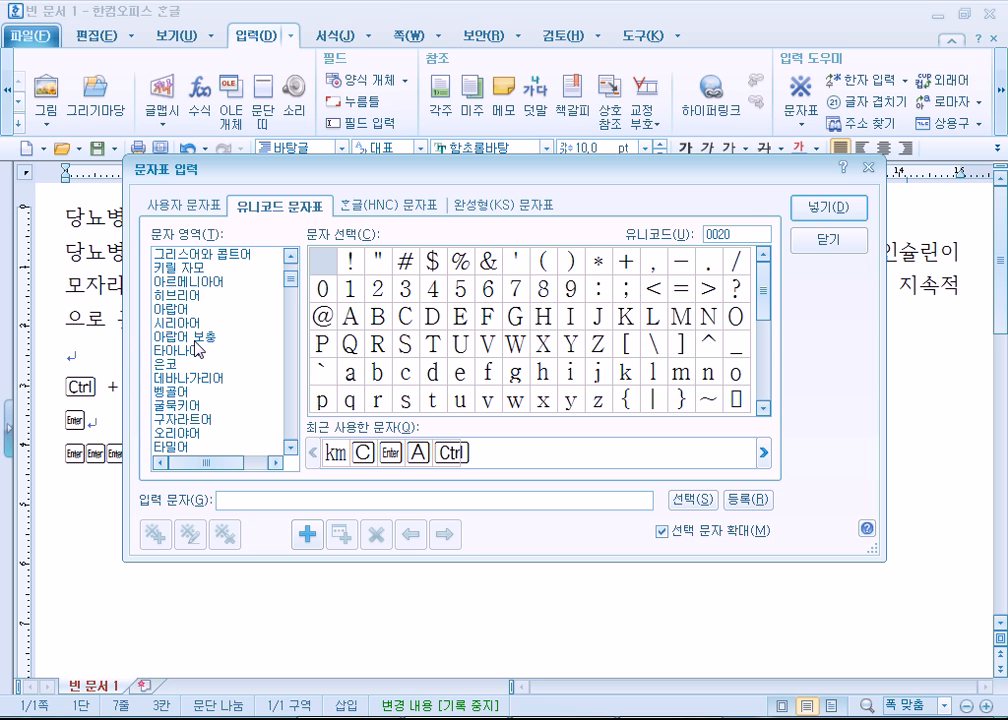
Page through Greek and Coptic, Hebrew, Arabic, Syriac, Arabic Supplement, Thaana and Bengali
left_click(192, 258)
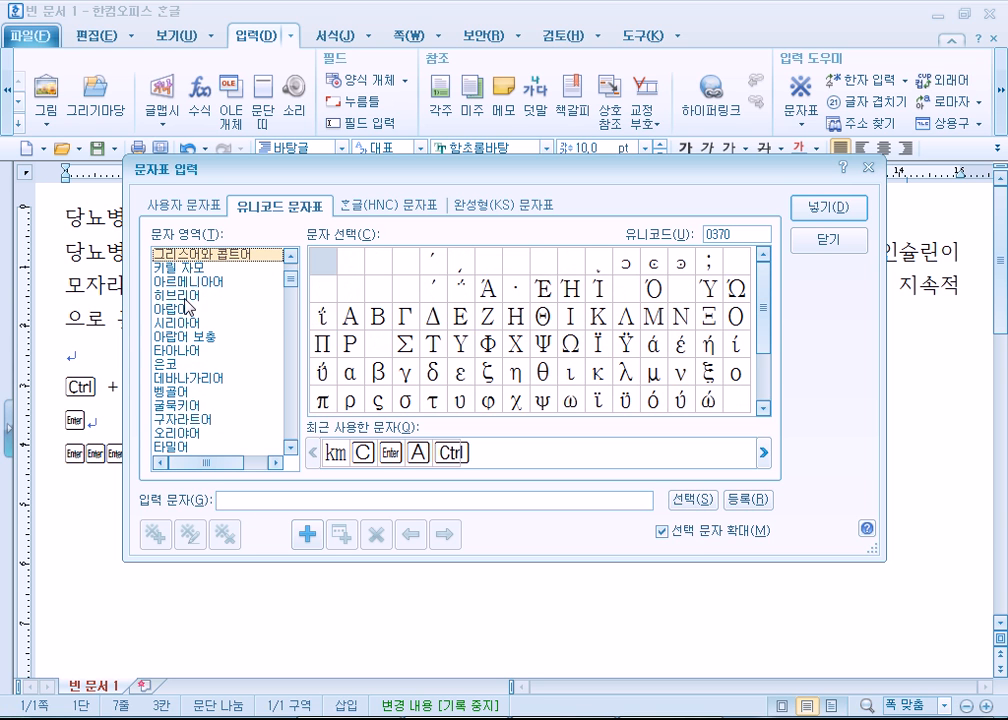
left_click(186, 296)
left_click(184, 312)
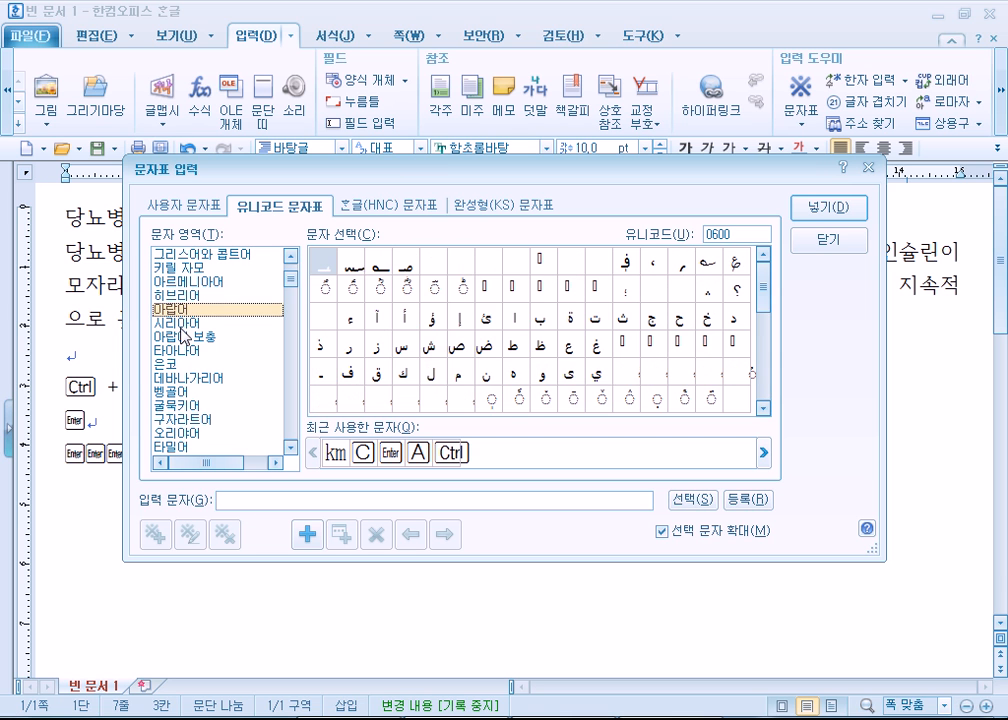
left_click(184, 324)
left_click(185, 338)
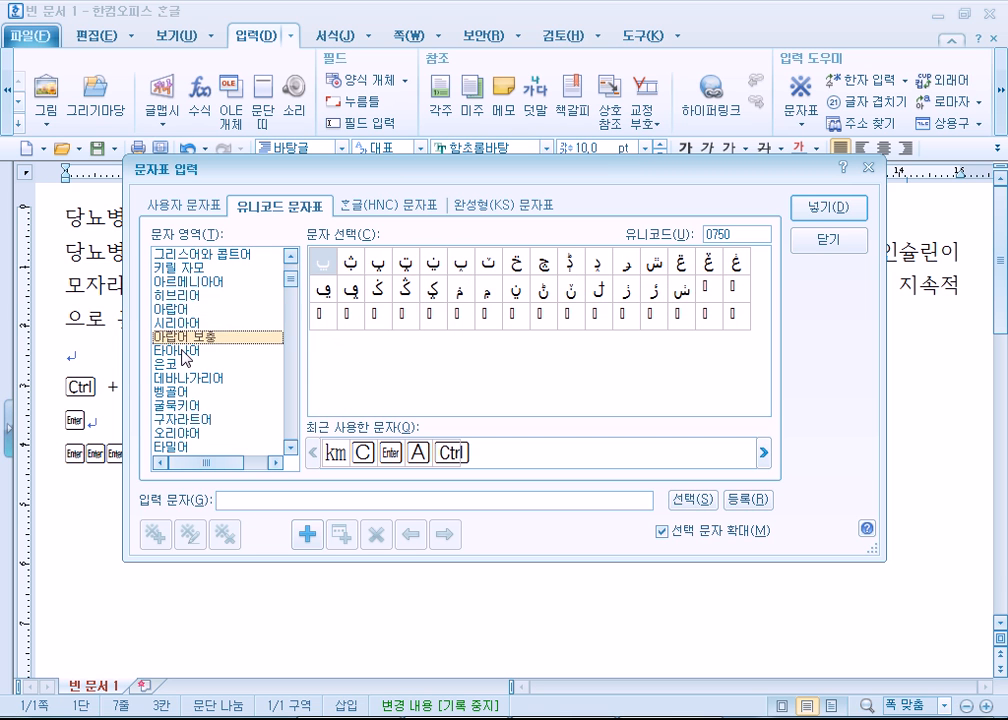
left_click(184, 351)
left_click(170, 393)
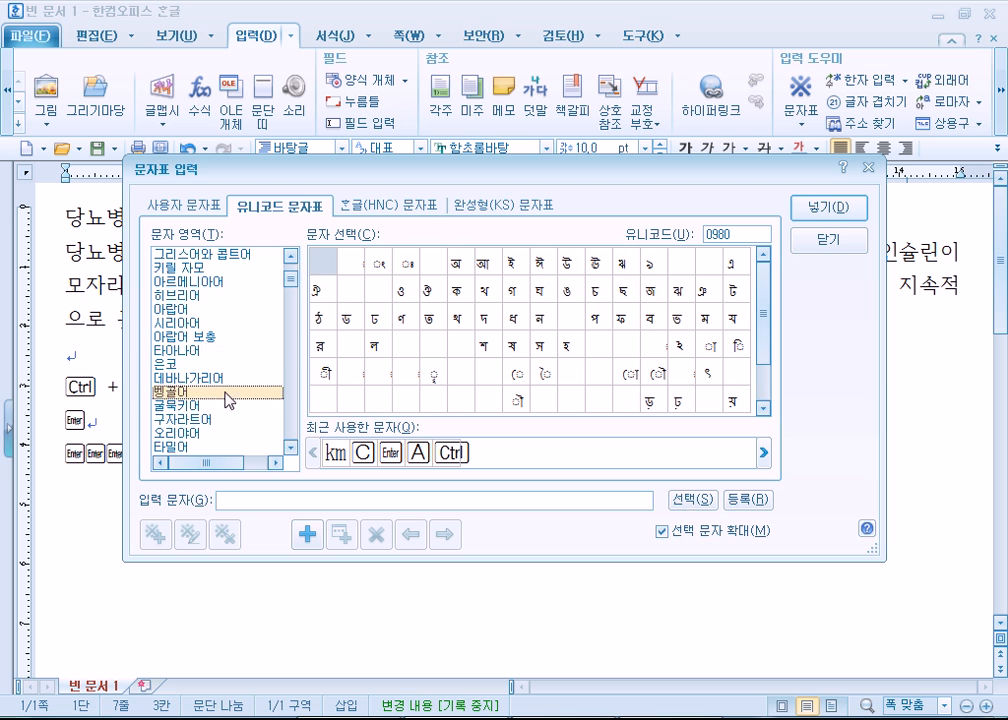
scroll(174, 400, "down", 3)
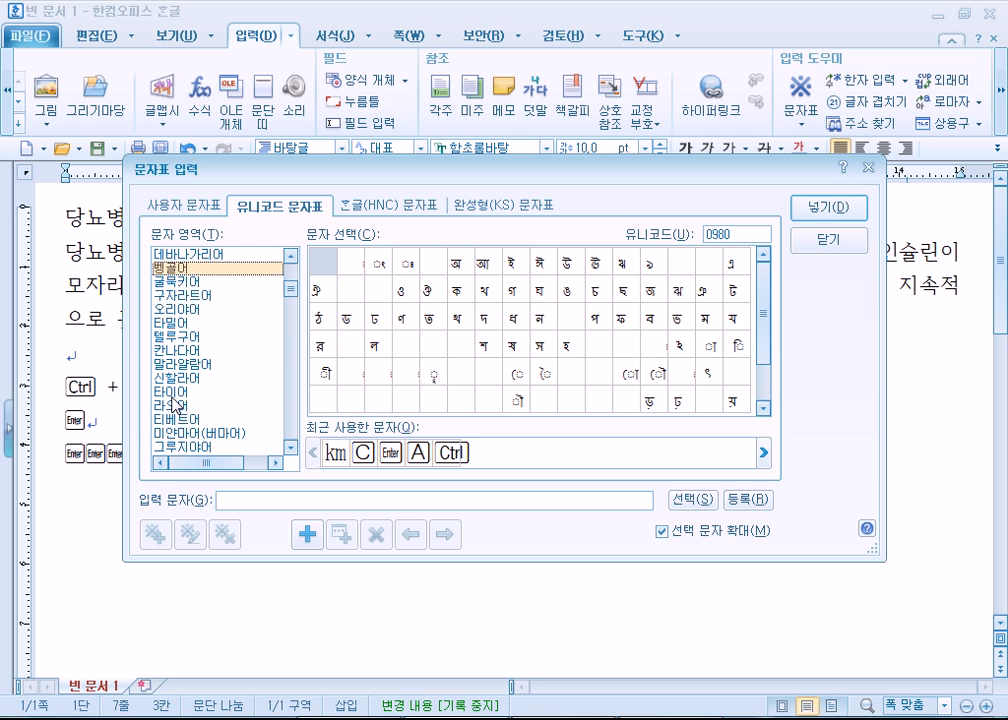
Continue through Thai, Tibetan, Myanmar, Georgian and Ethiopic, ending on the Ogham block
left_click(185, 392)
scroll(186, 390, "down", 2)
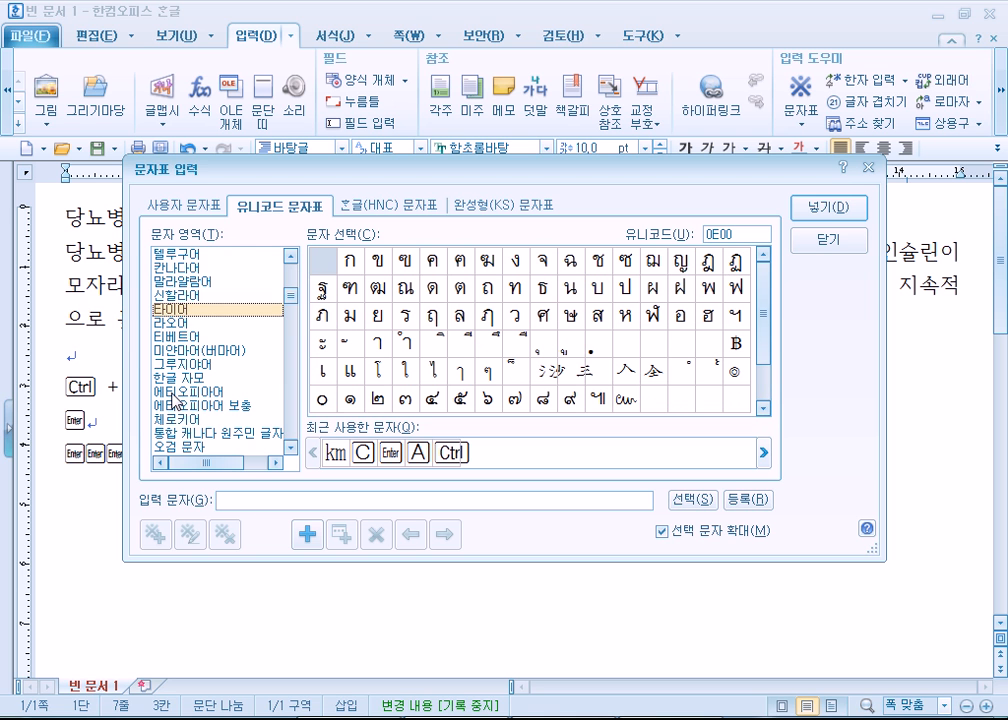
left_click(182, 337)
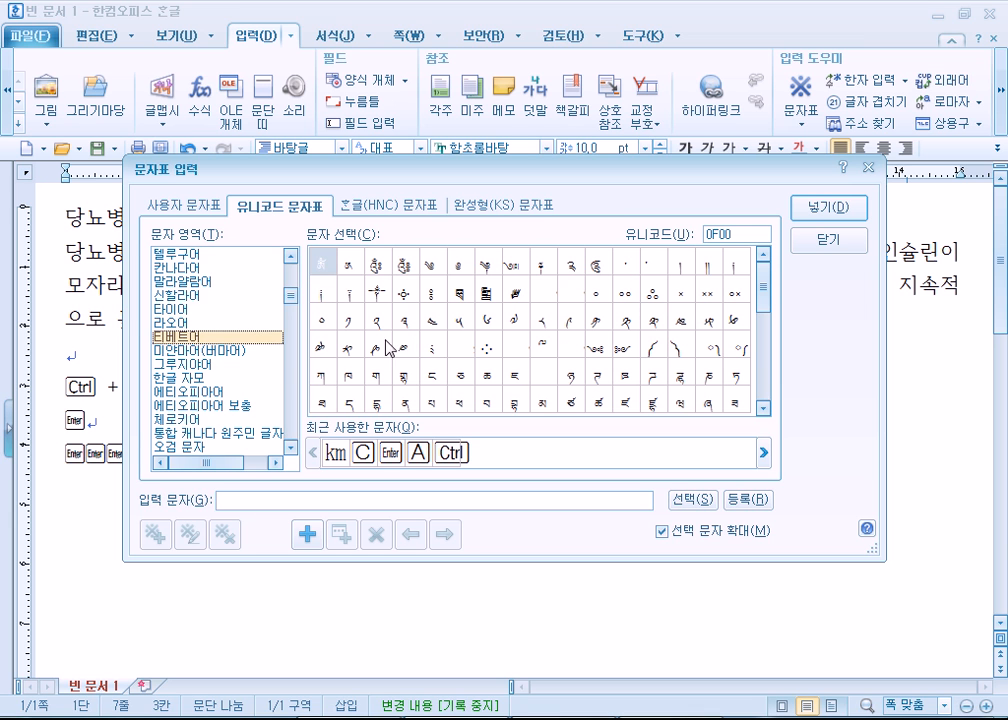
left_click(228, 352)
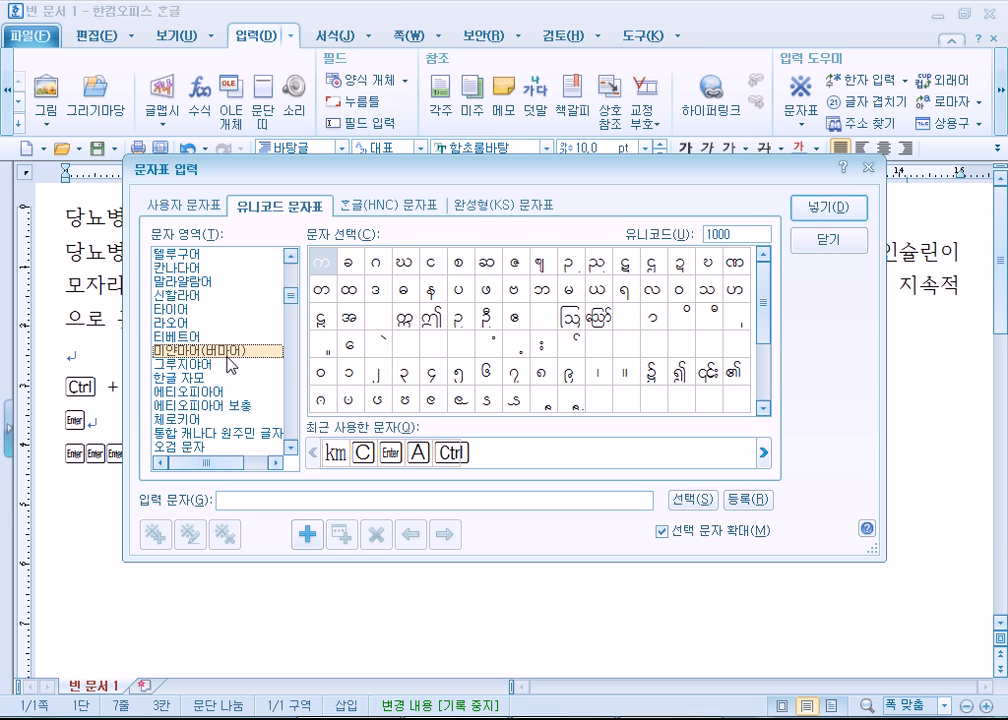
left_click(220, 367)
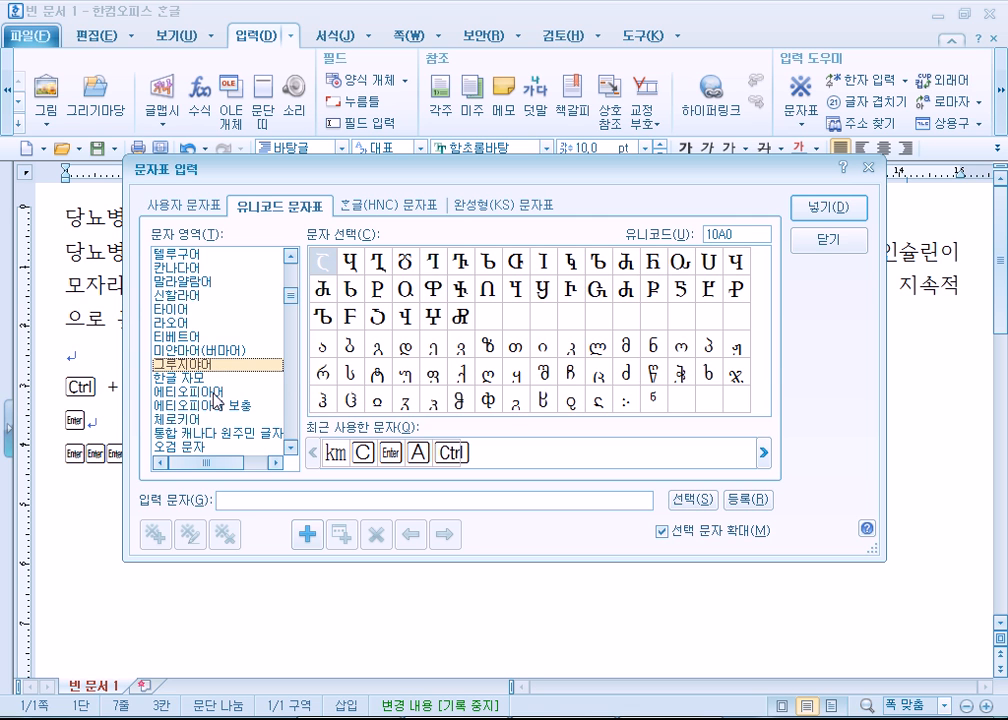
left_click(218, 393)
scroll(255, 400, "down", 3)
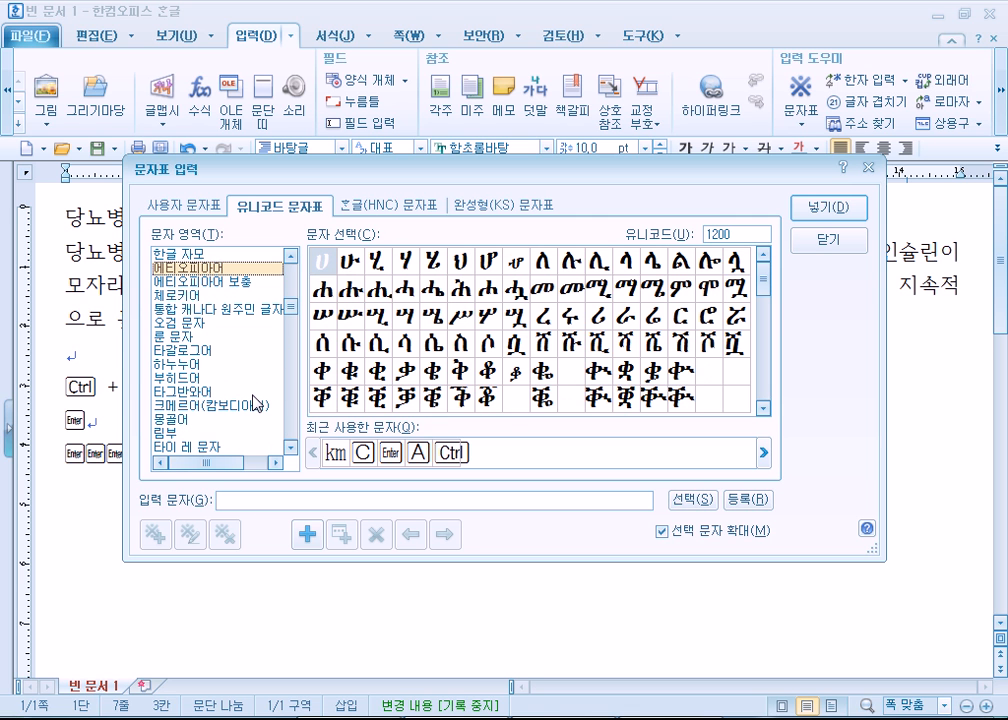
left_click(195, 323)
scroll(226, 362, "down", 3)
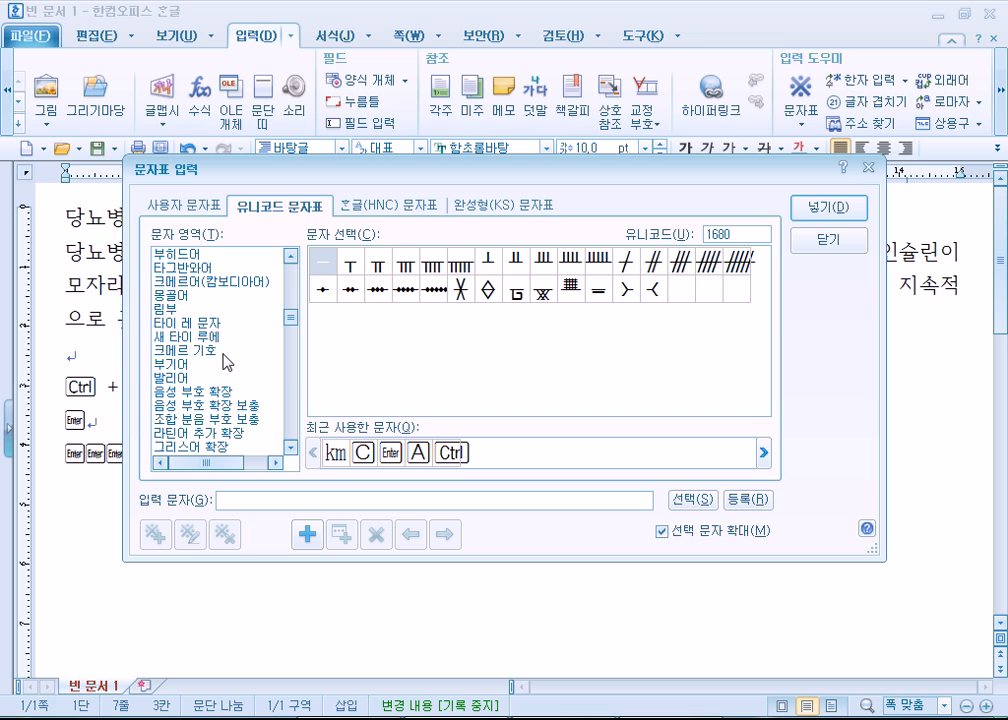
Show the Mongolian block and preview characters 1825, 1826, 1827 and one near the end
left_click(178, 295)
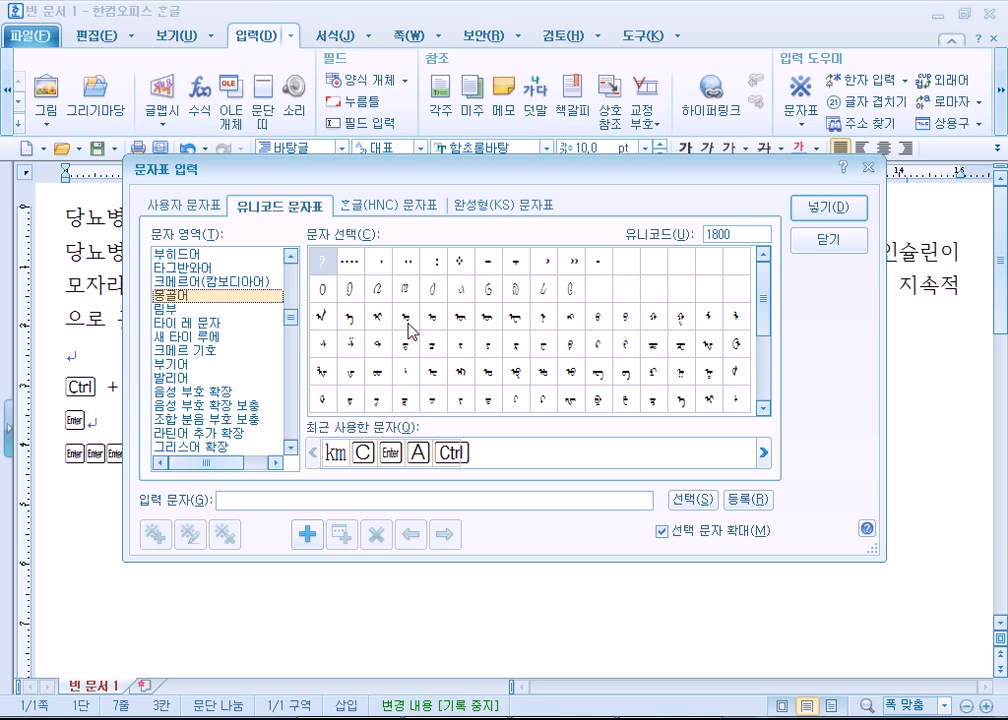
left_click(460, 343)
left_click(488, 318)
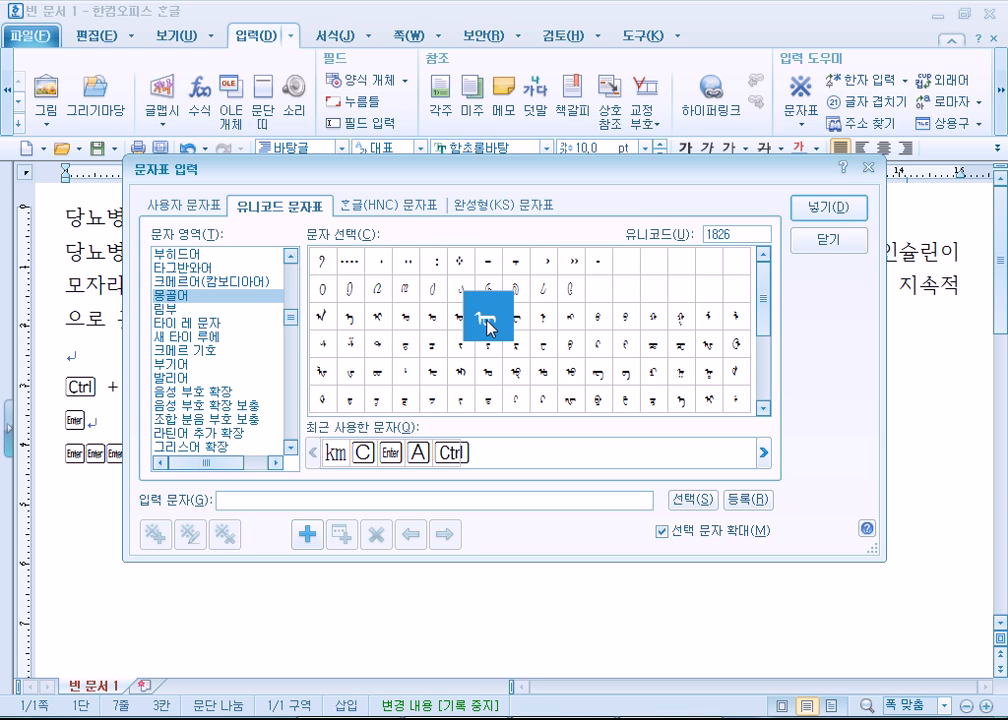
left_click(518, 330)
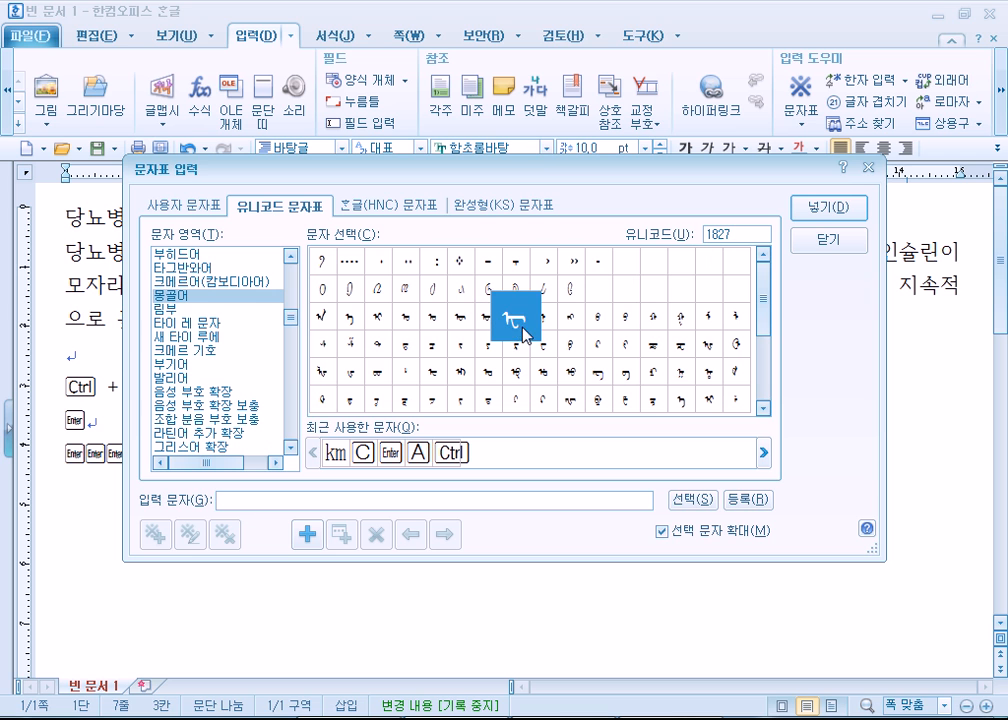
left_click(455, 324)
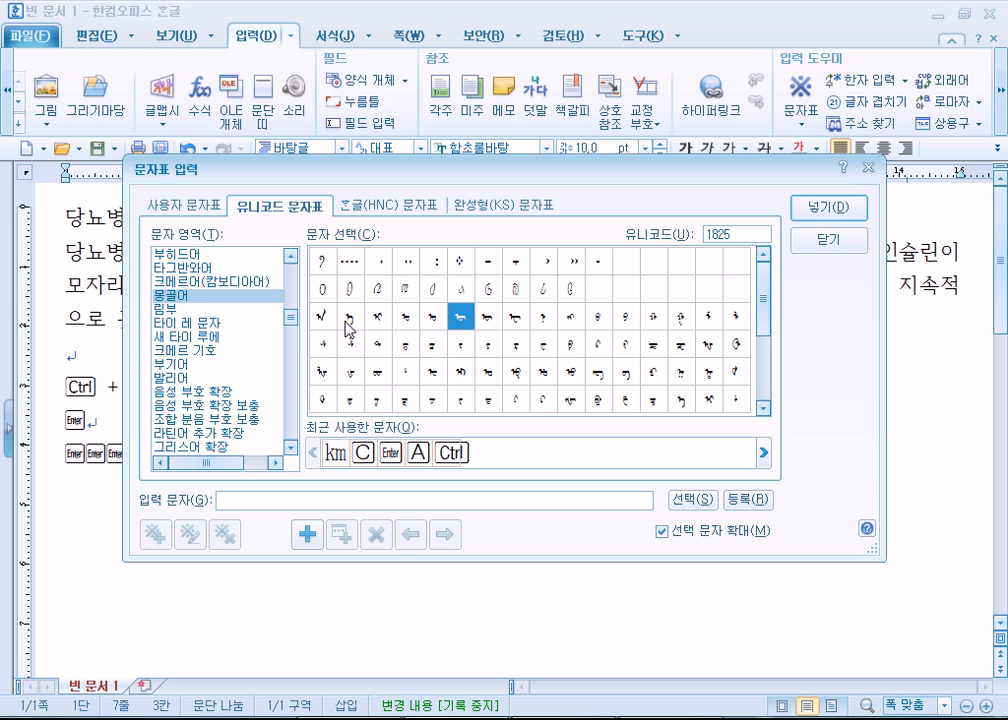
scroll(587, 358, "down", 2)
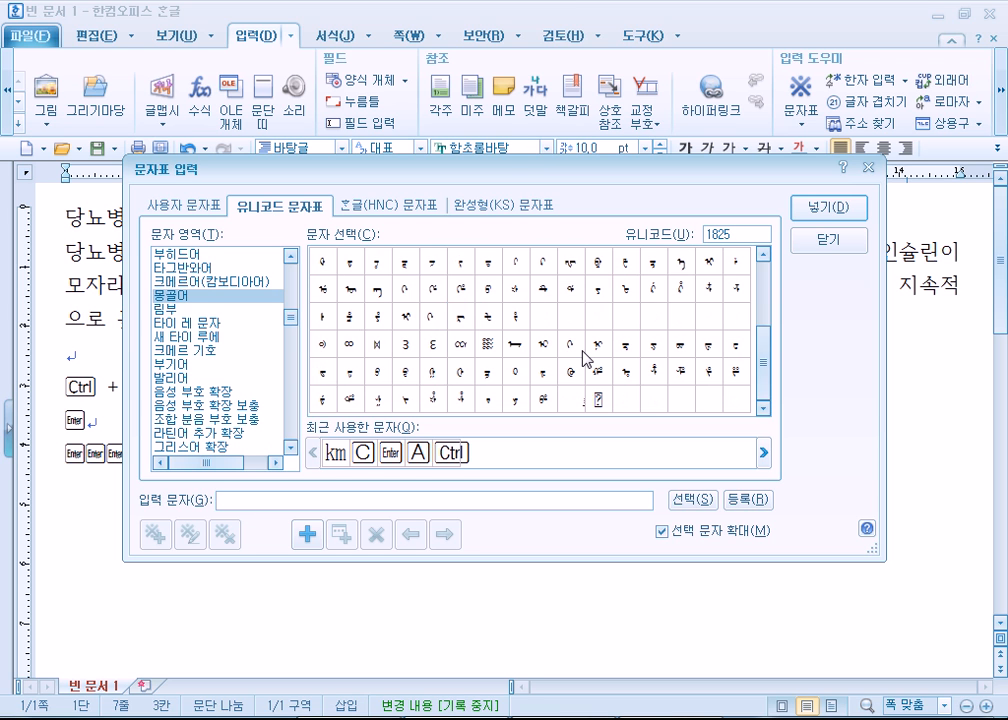
left_click(522, 356)
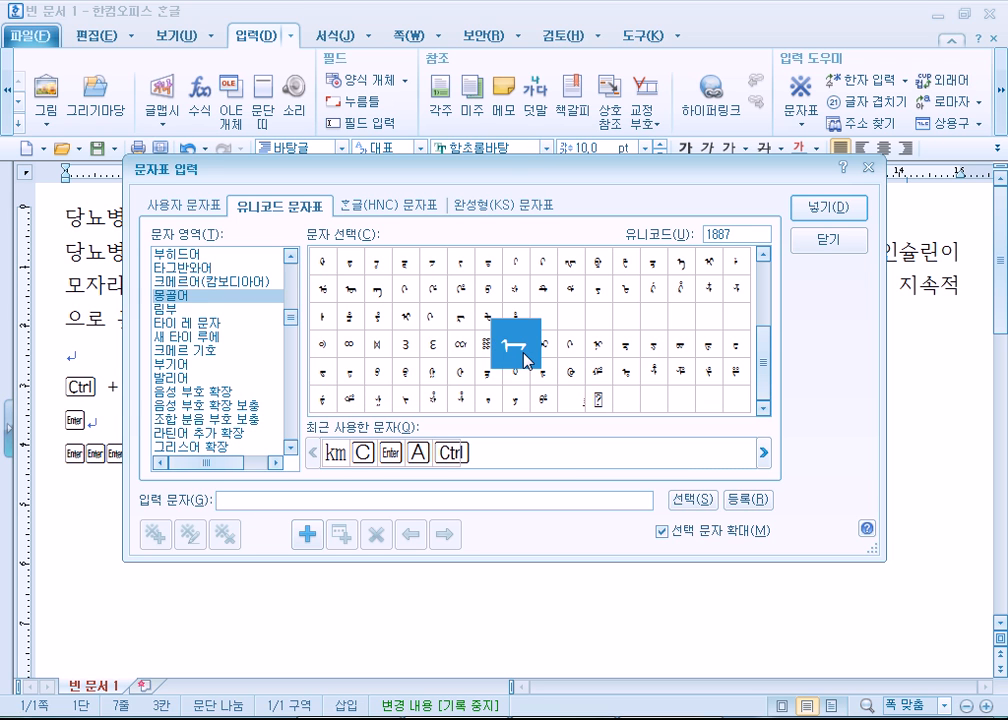
Browse Khmer symbols and Myanmar characters 1009 and 100B, then switch to the HNC character set
left_click(194, 353)
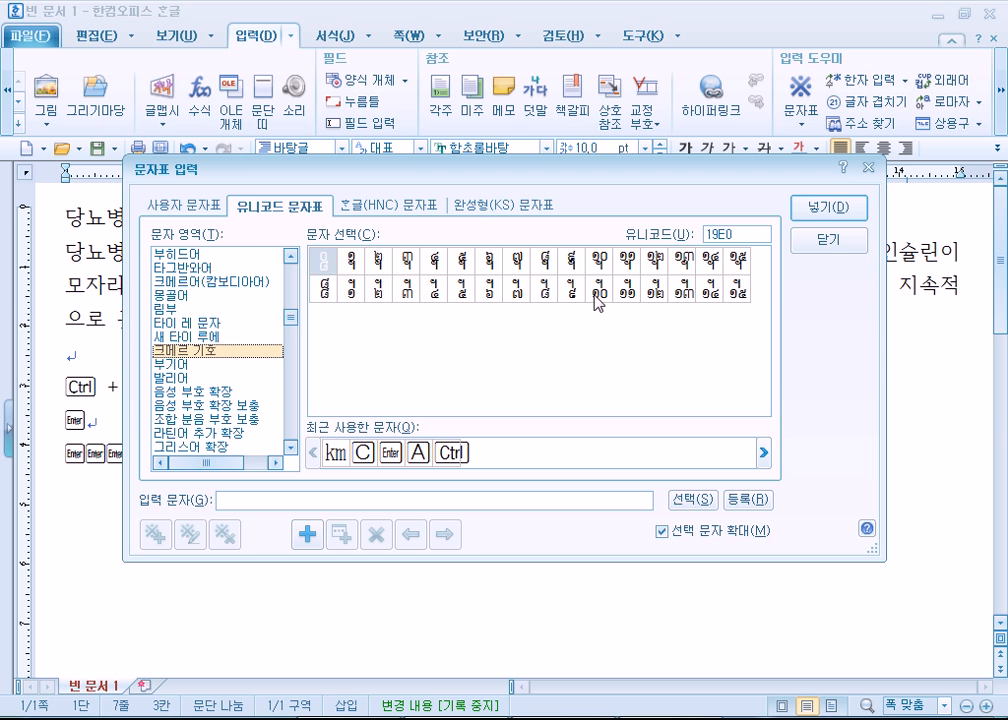
scroll(243, 402, "down", 3)
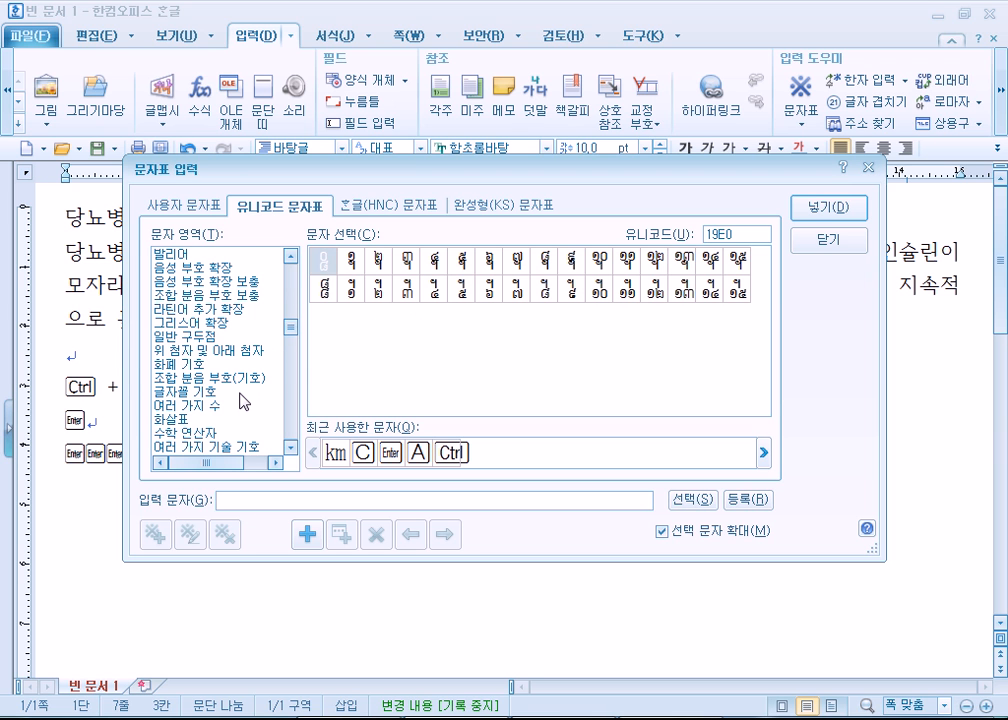
scroll(243, 402, "up", 10)
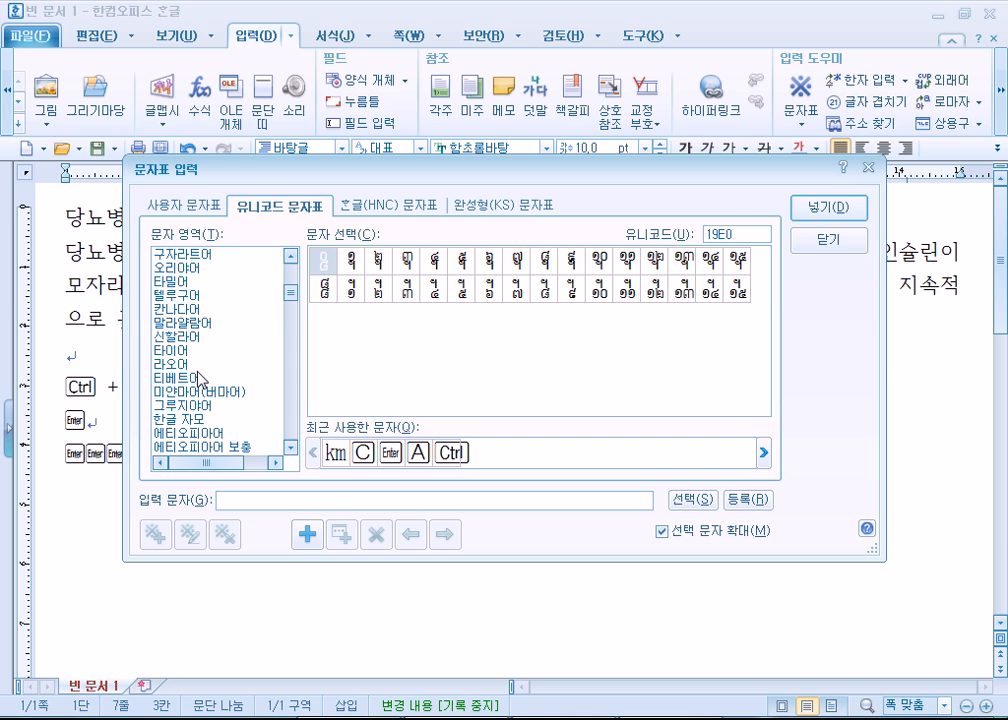
left_click(176, 392)
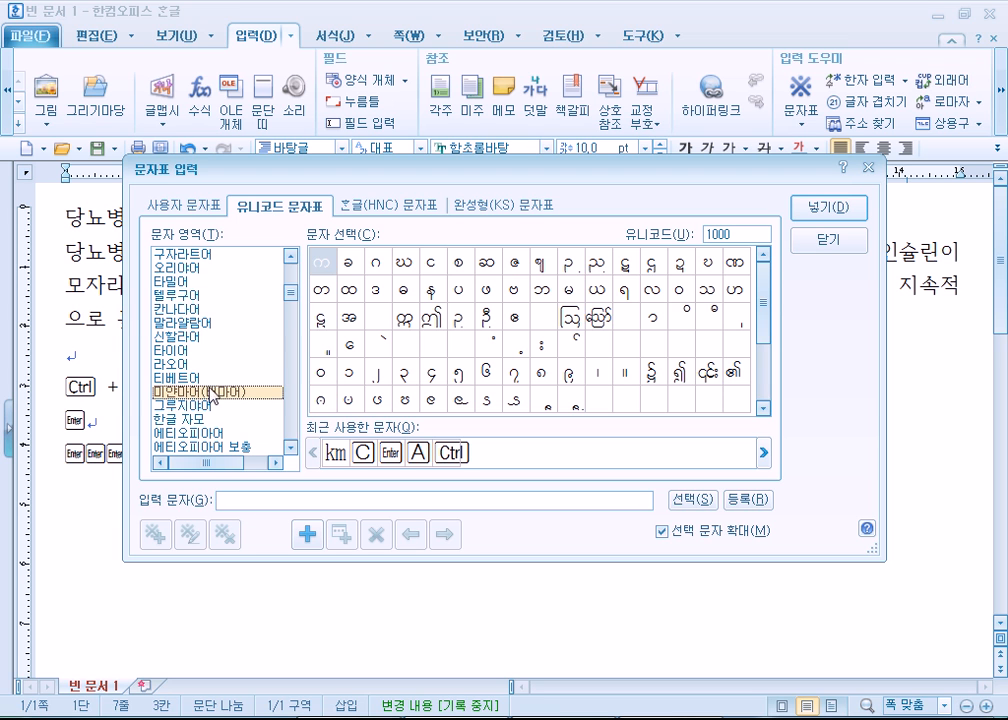
left_click(578, 270)
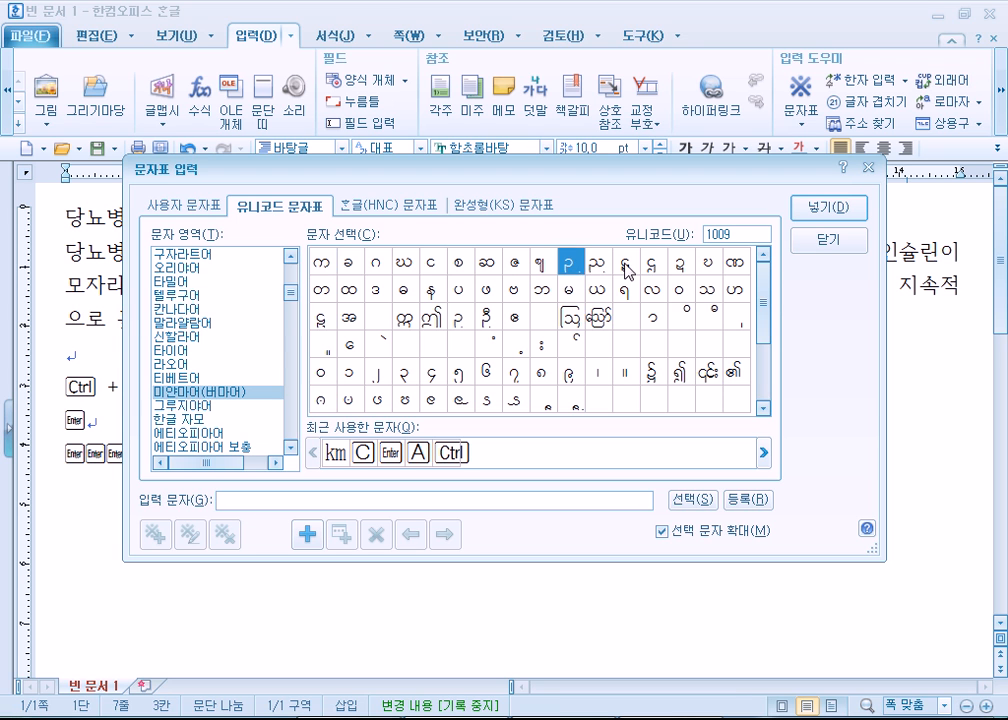
left_click(625, 264)
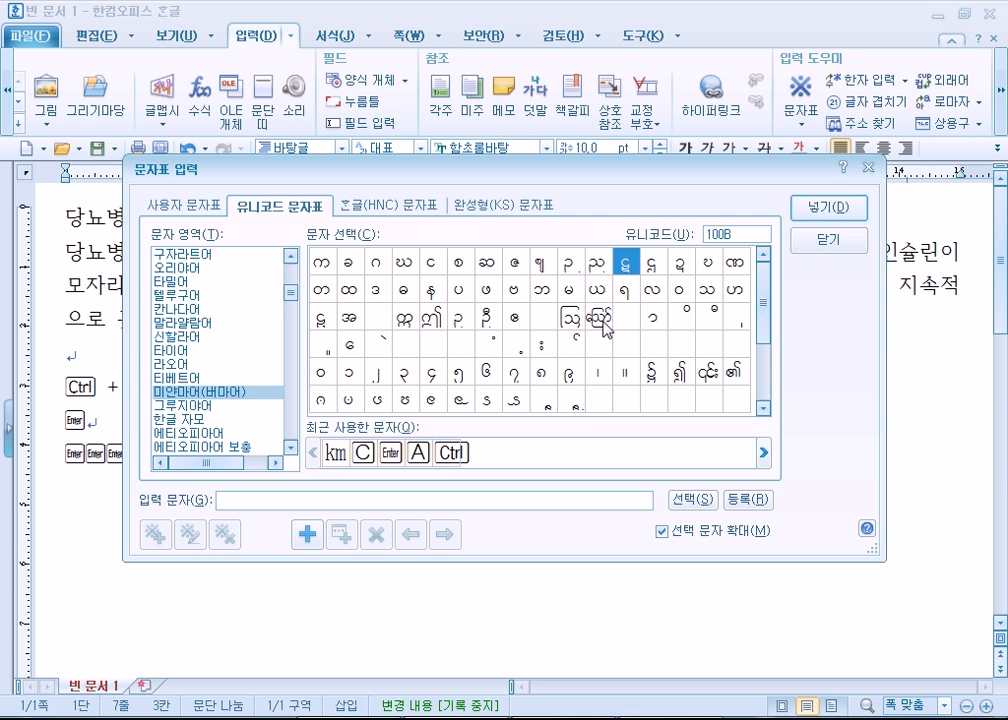
left_click(387, 205)
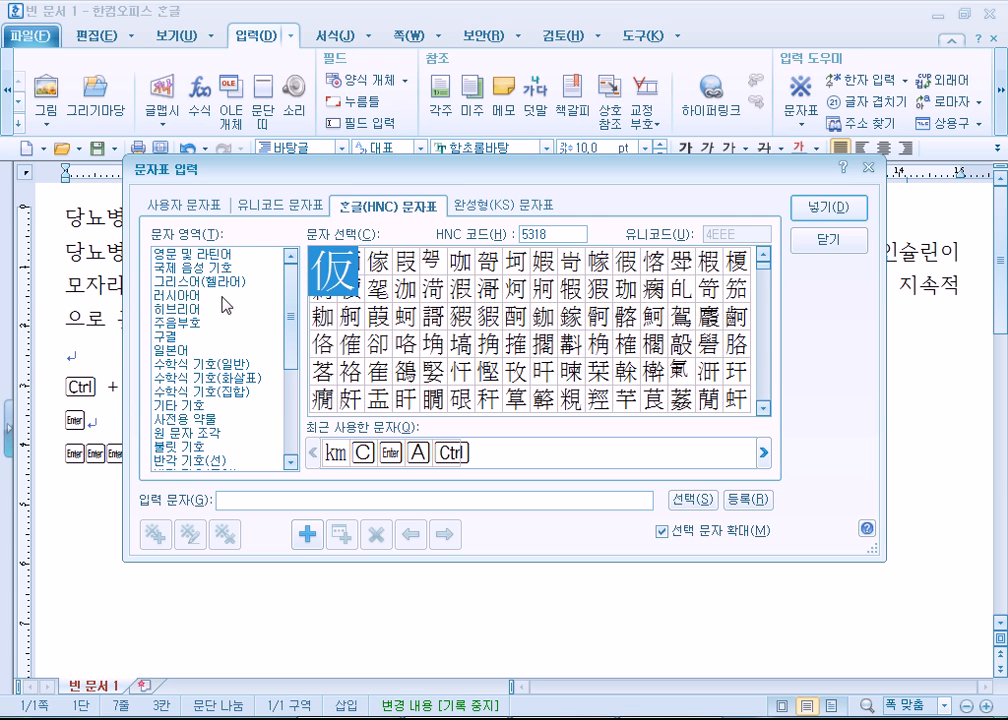
Browse Russian Cyrillic, half-width line and shape symbols, then show full-width general symbols
left_click(180, 296)
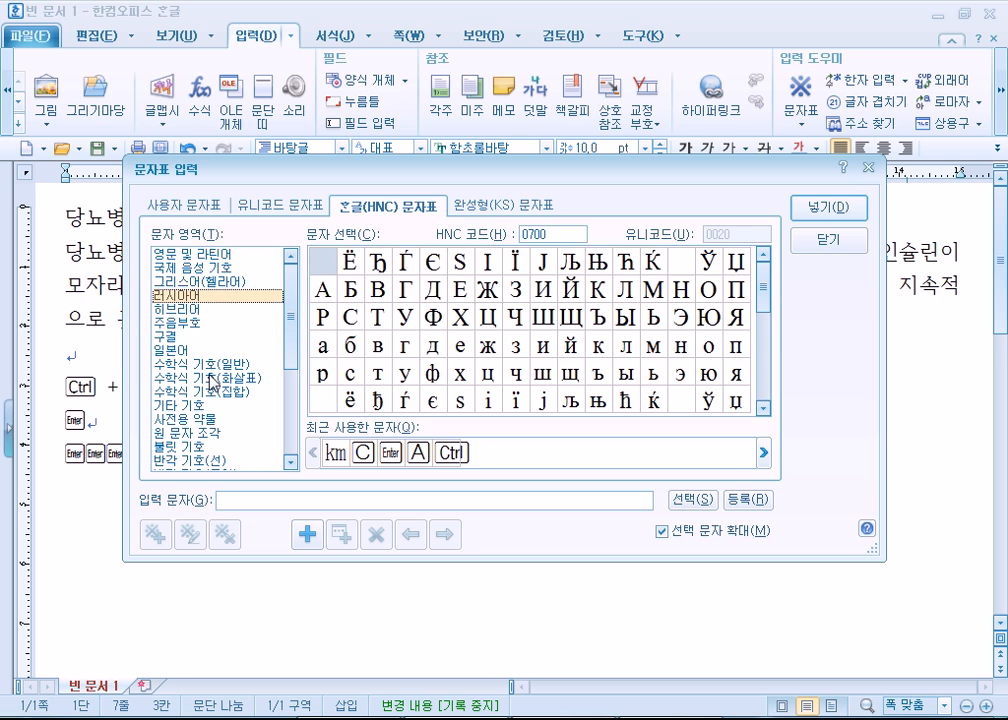
left_click(193, 462)
scroll(193, 463, "down", 1)
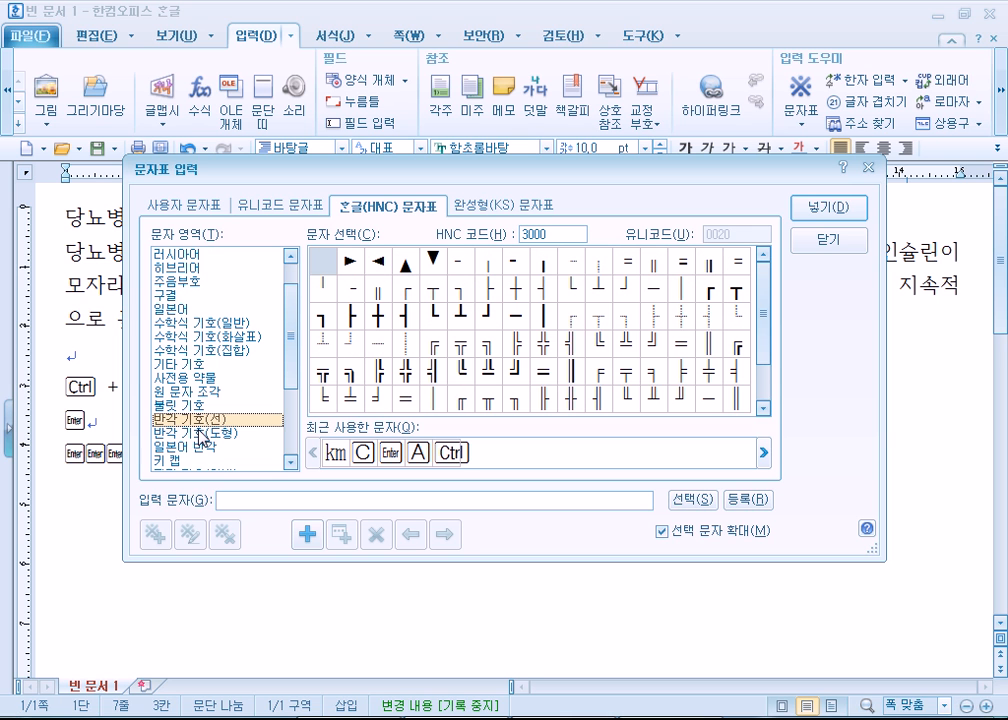
left_click(203, 434)
scroll(203, 432, "down", 3)
left_click(197, 351)
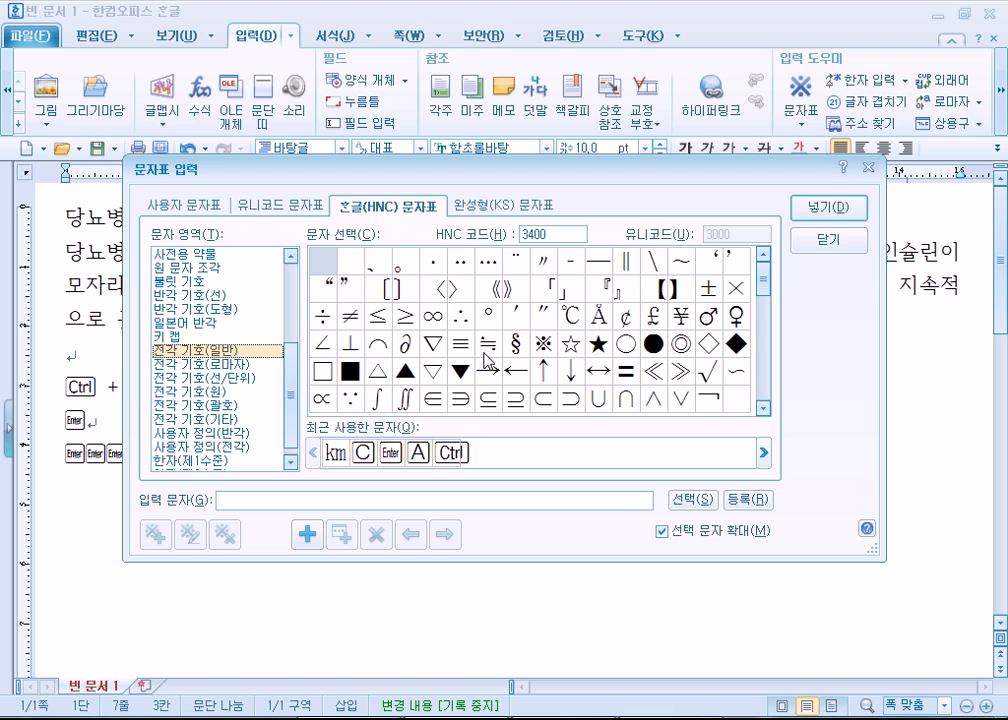
Preview ★, ※, ● and ♠, then queue the outlined spade ♤ for insertion
left_click(593, 347)
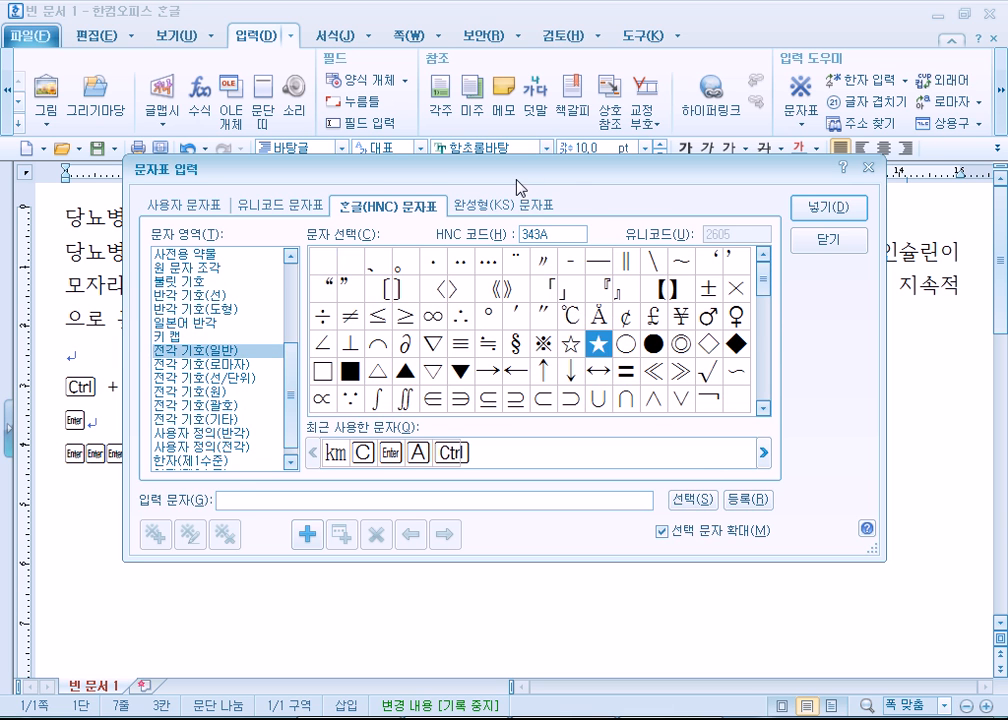
left_click_drag(515, 178, 571, 111)
left_click(600, 279)
key("Right")
key("Right")
key("Right")
key("Right")
scroll(597, 318, "down", 1)
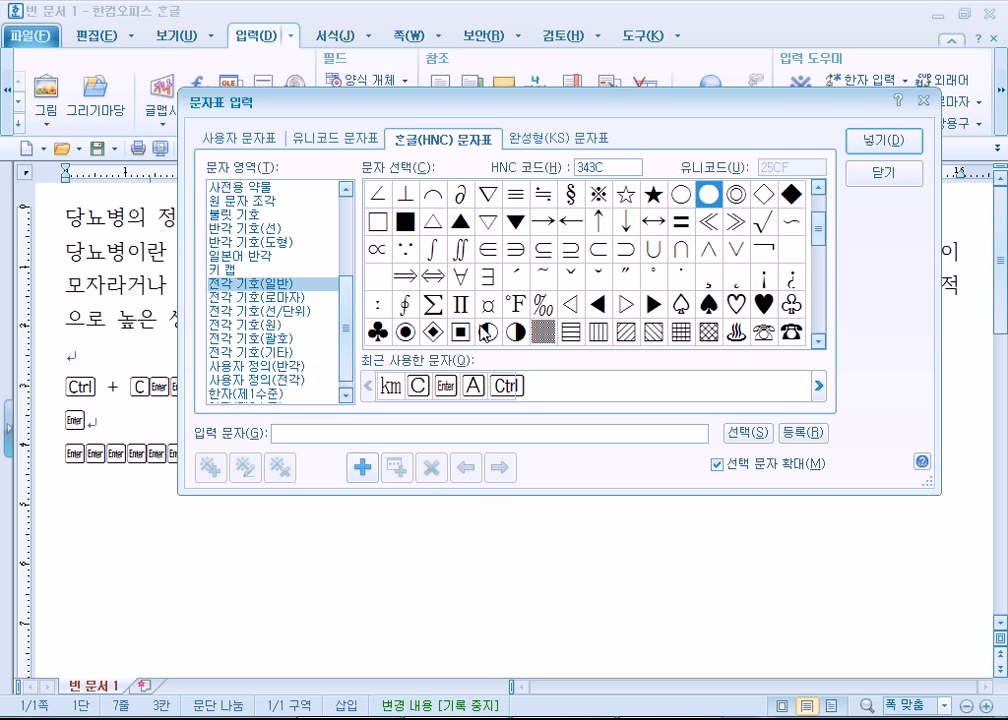
left_click(709, 305)
left_click(678, 306)
scroll(677, 305, "down", 4)
double_click(685, 202)
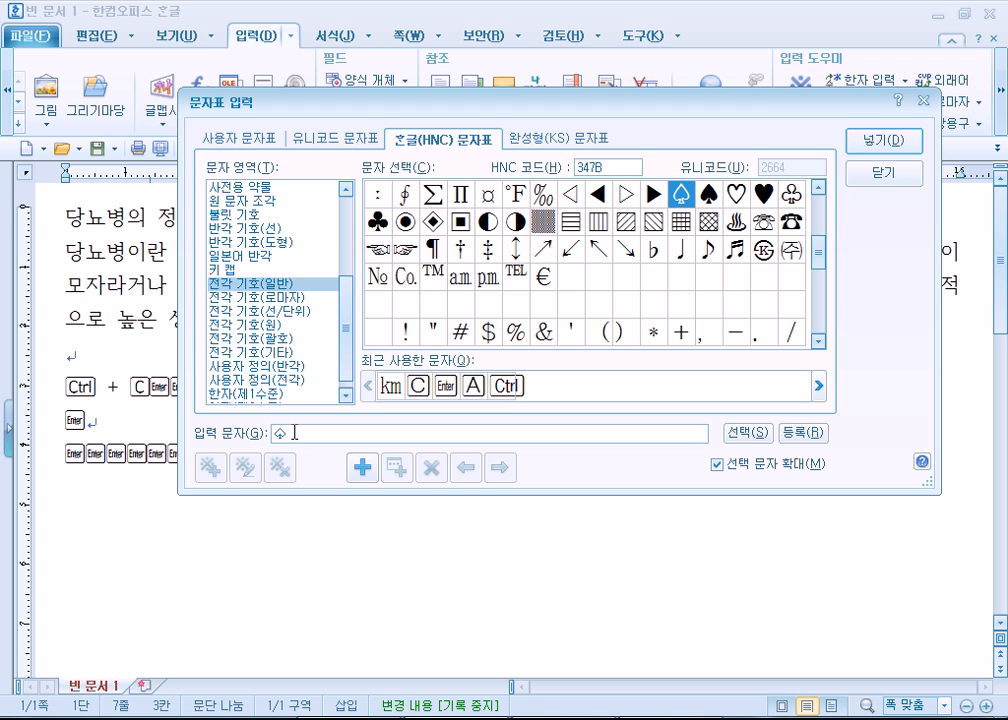
Insert ♤ into the document, followed by the black spade ♠
left_click(892, 145)
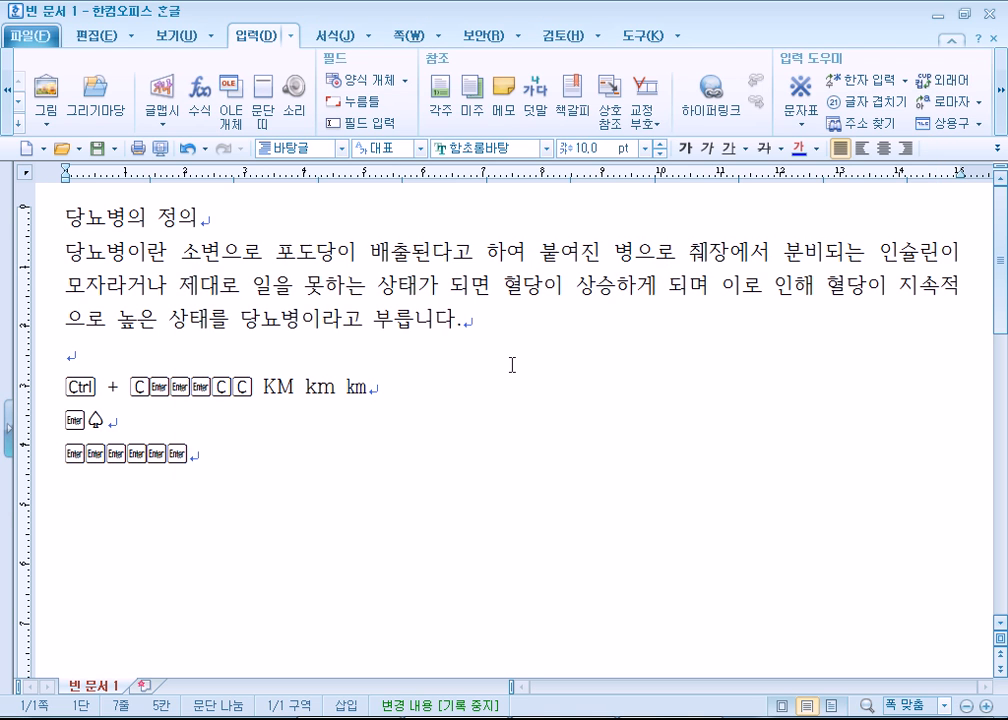
left_click(805, 123)
left_click(826, 210)
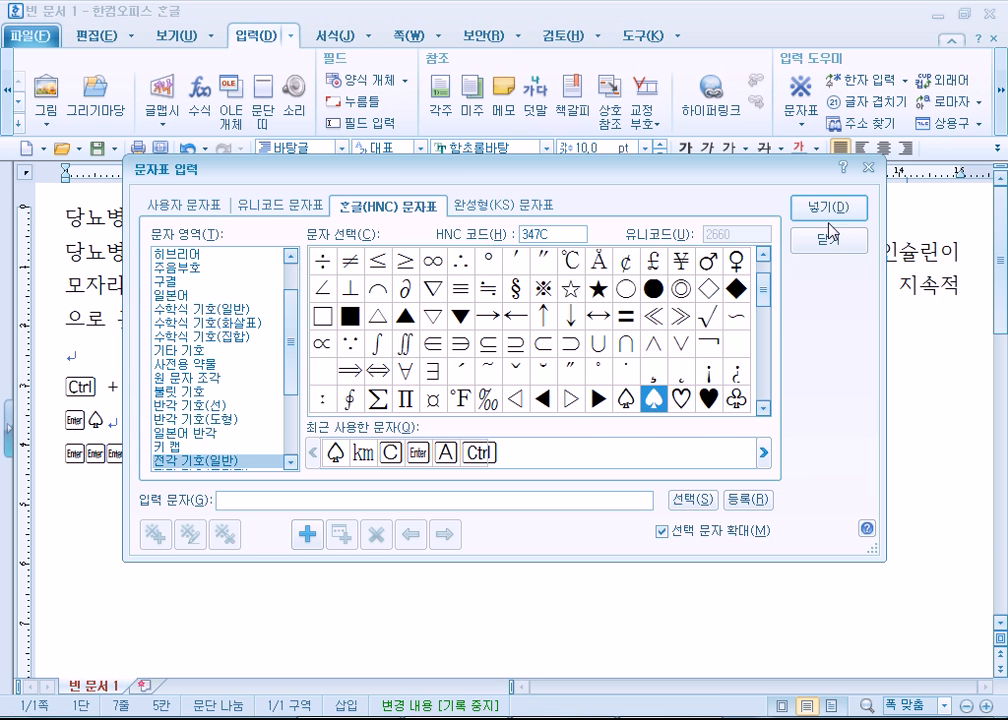
left_click(828, 210)
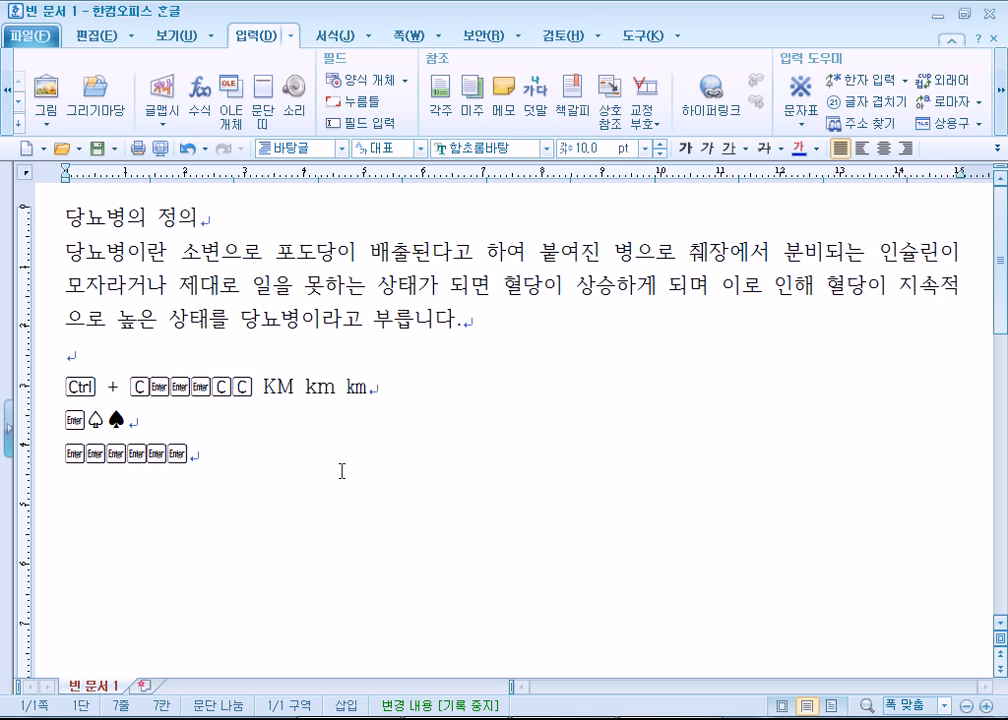
Insert the symbols ←↔●Å≥∂∬∀♥ after the spades on the symbol line
left_click(801, 122)
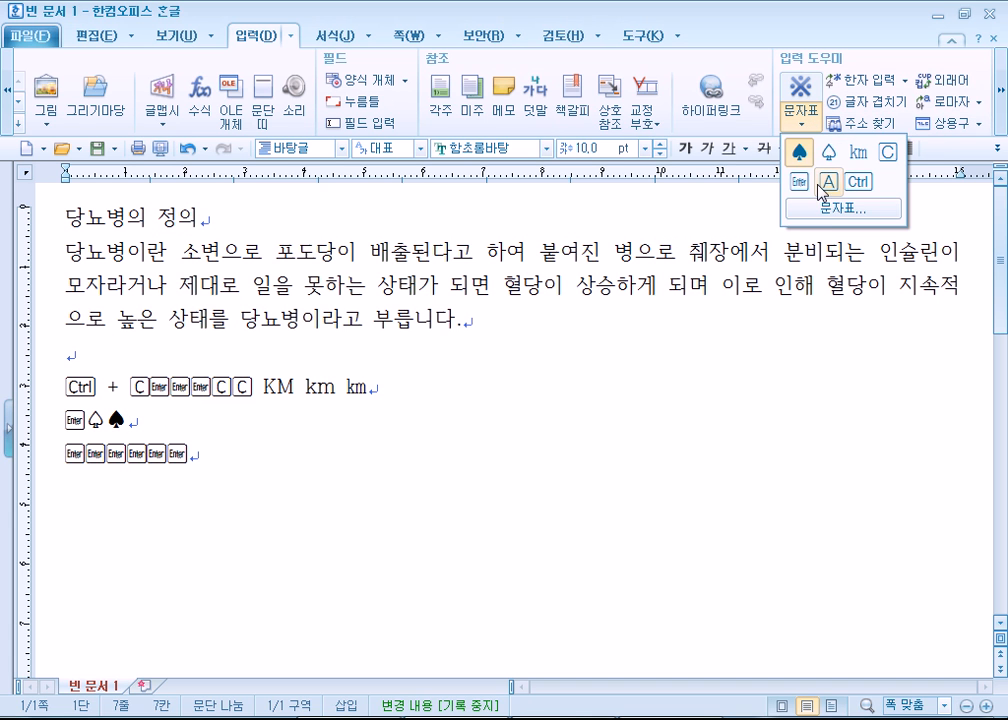
left_click(826, 216)
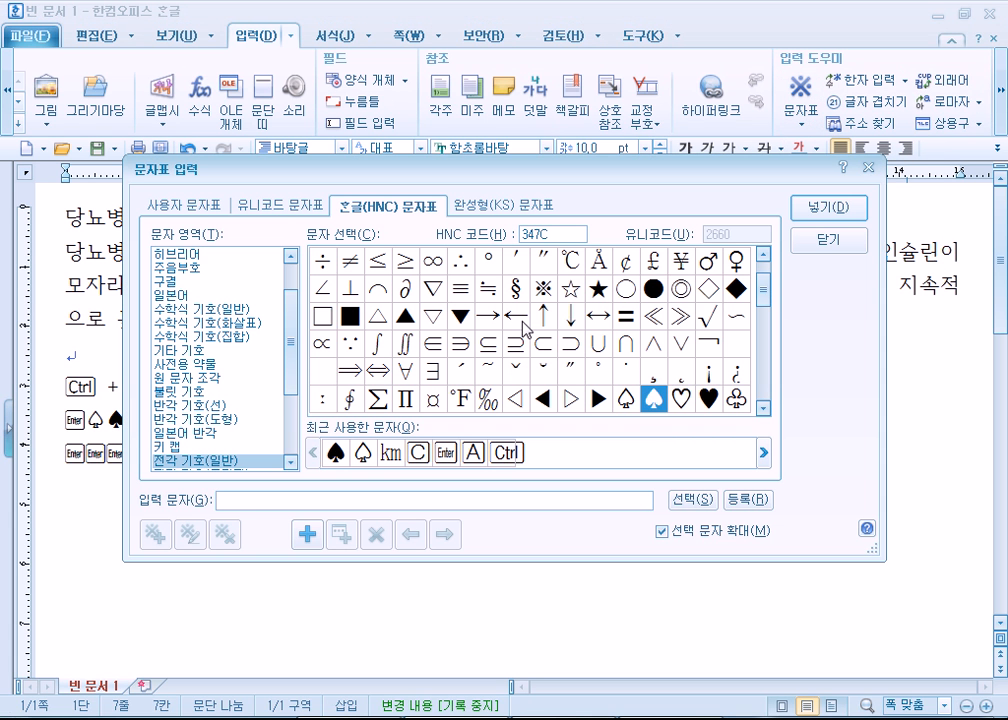
left_click(524, 326)
left_click(598, 316)
left_click(653, 288)
left_click(598, 262)
left_click(407, 262)
left_click(405, 289)
left_click(405, 343)
left_click(402, 371)
left_click(524, 398)
double_click(706, 400)
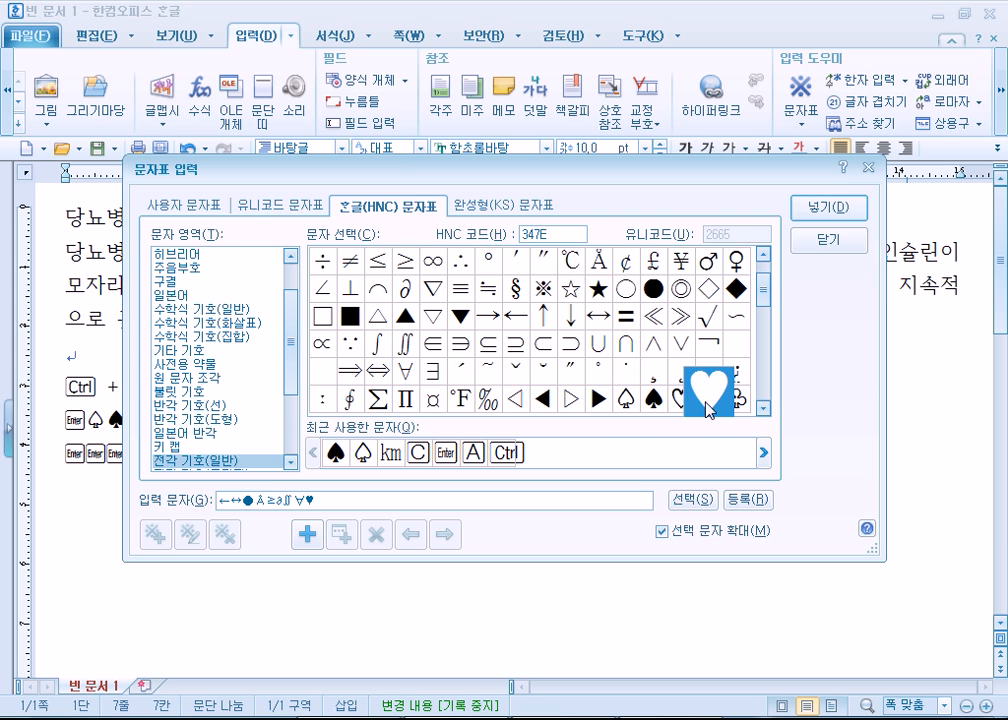
left_click(828, 208)
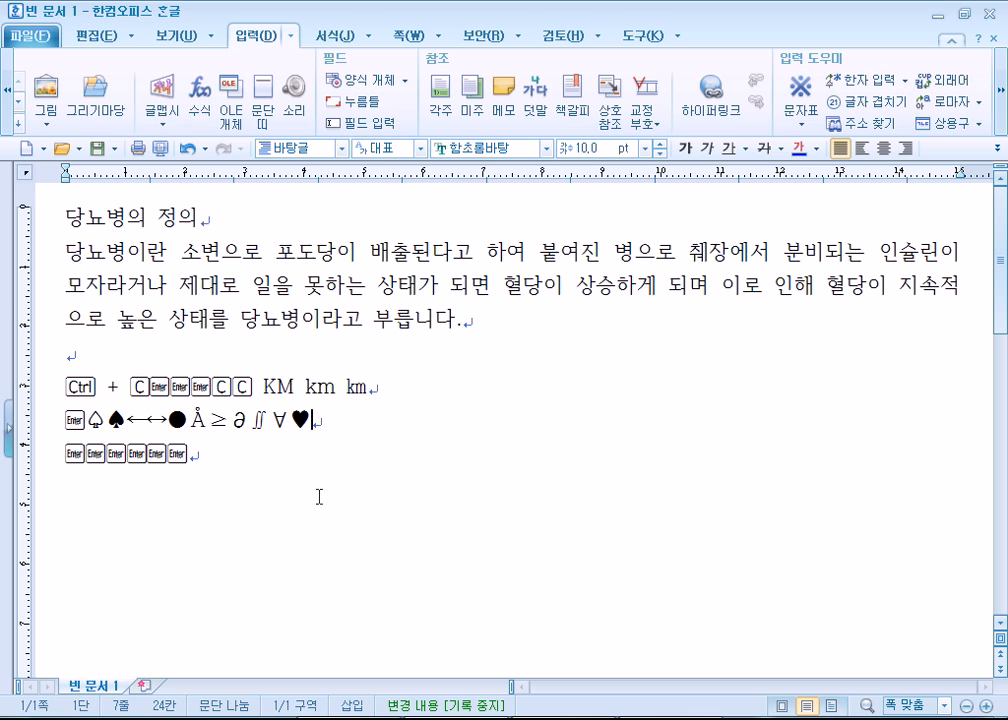
Delete the keycap and symbol lines, then reopen the symbol chart with Ctrl+F10
left_click_drag(225, 457, 22, 371)
key("Delete")
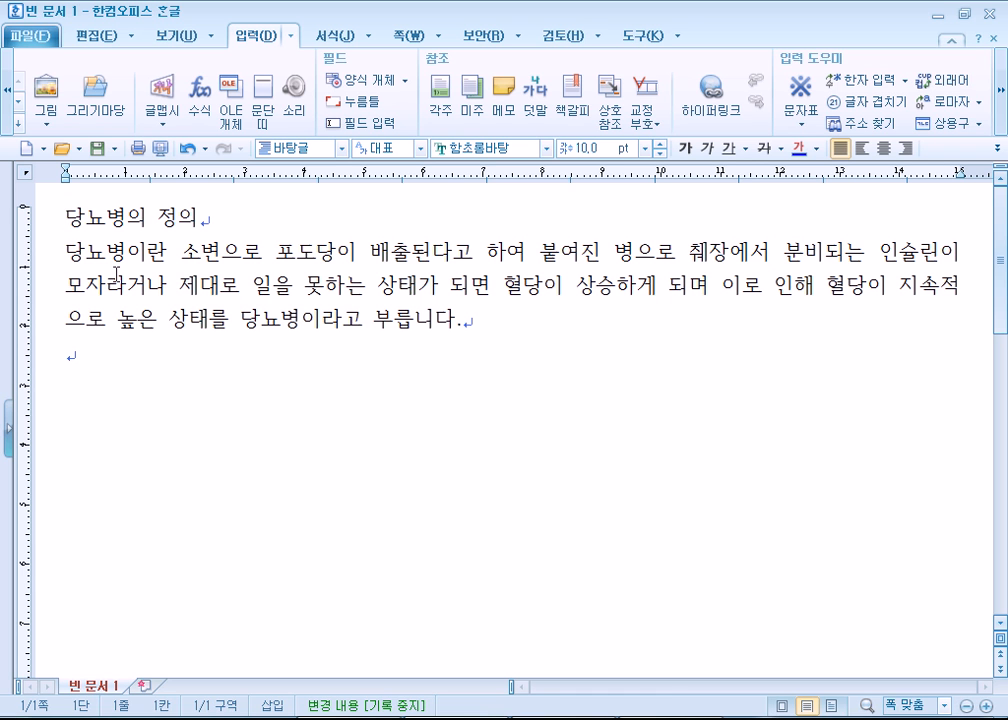
key("ctrl+F10")
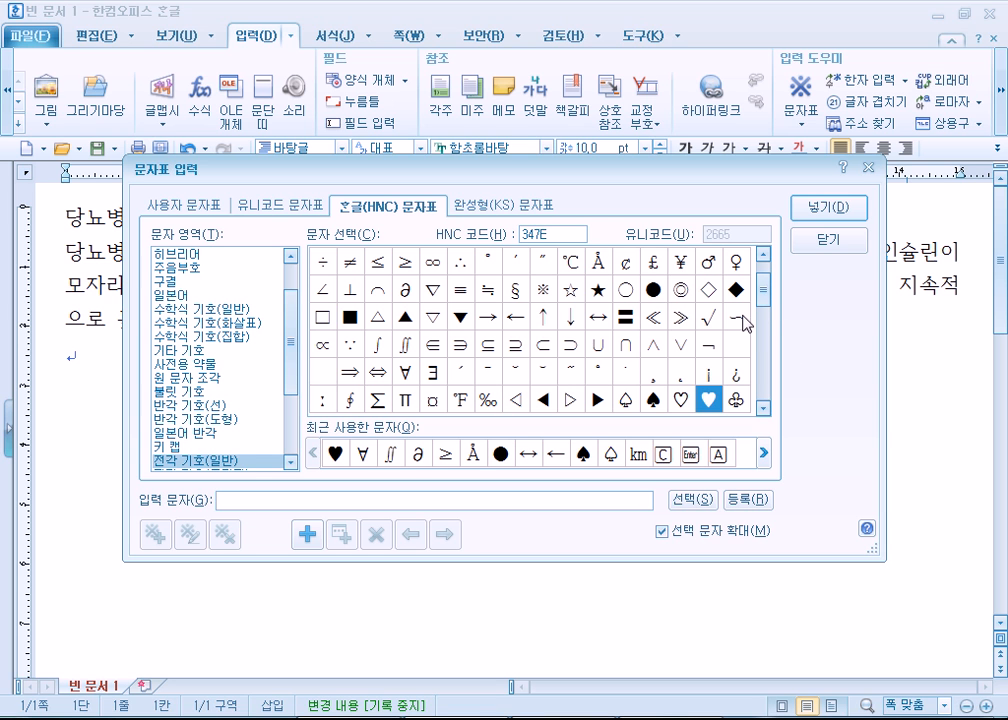
left_click_drag(766, 288, 771, 311)
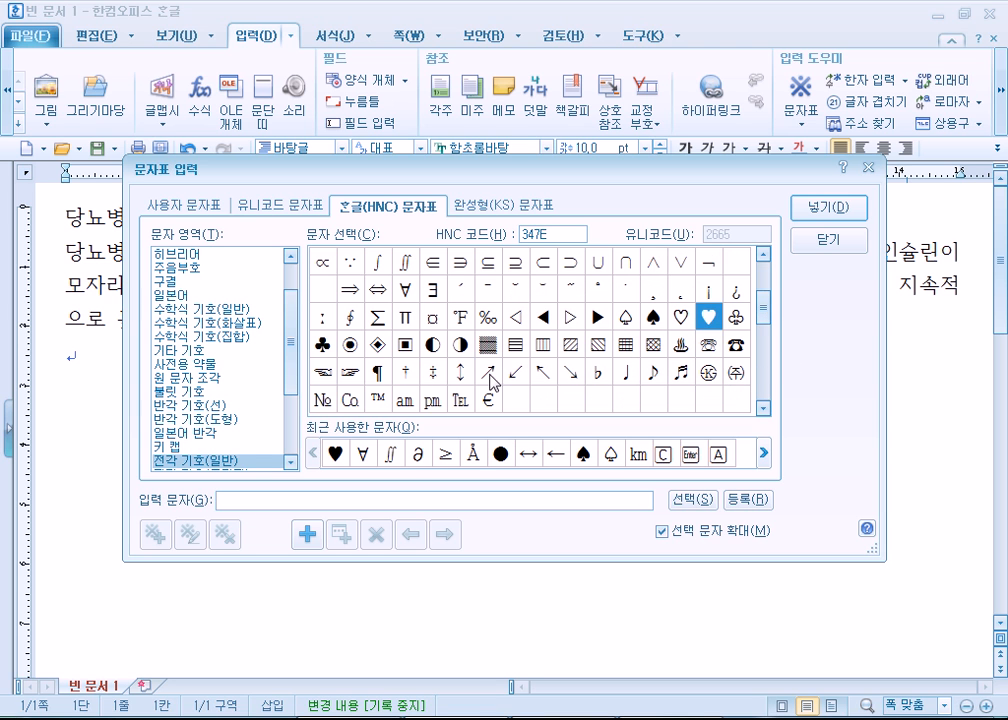
left_click(441, 350)
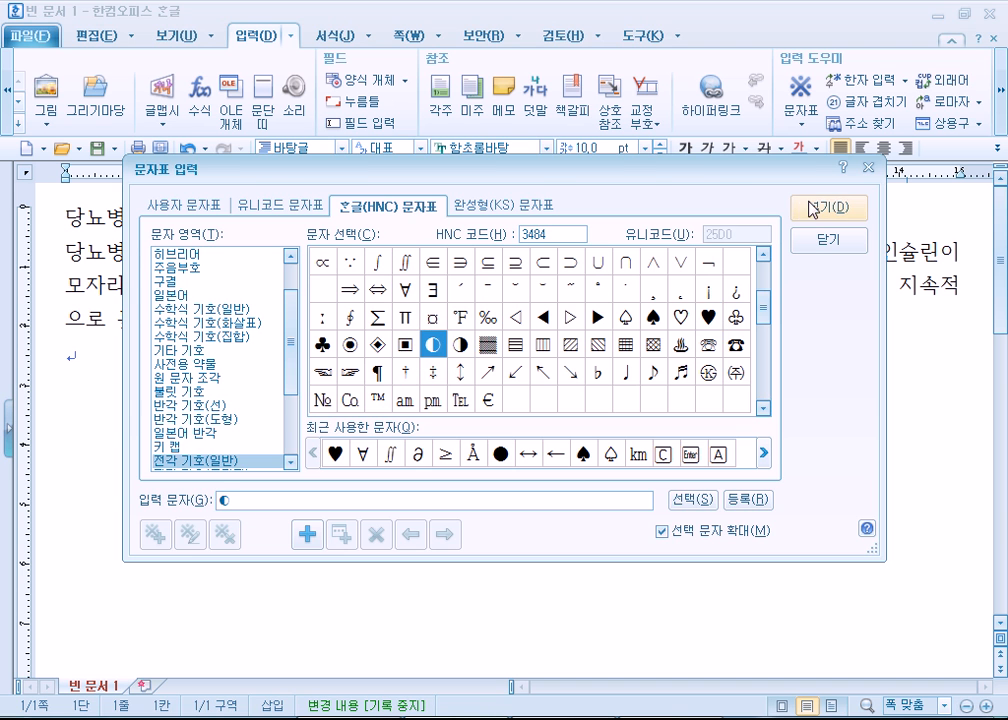
left_click(828, 208)
key("End")
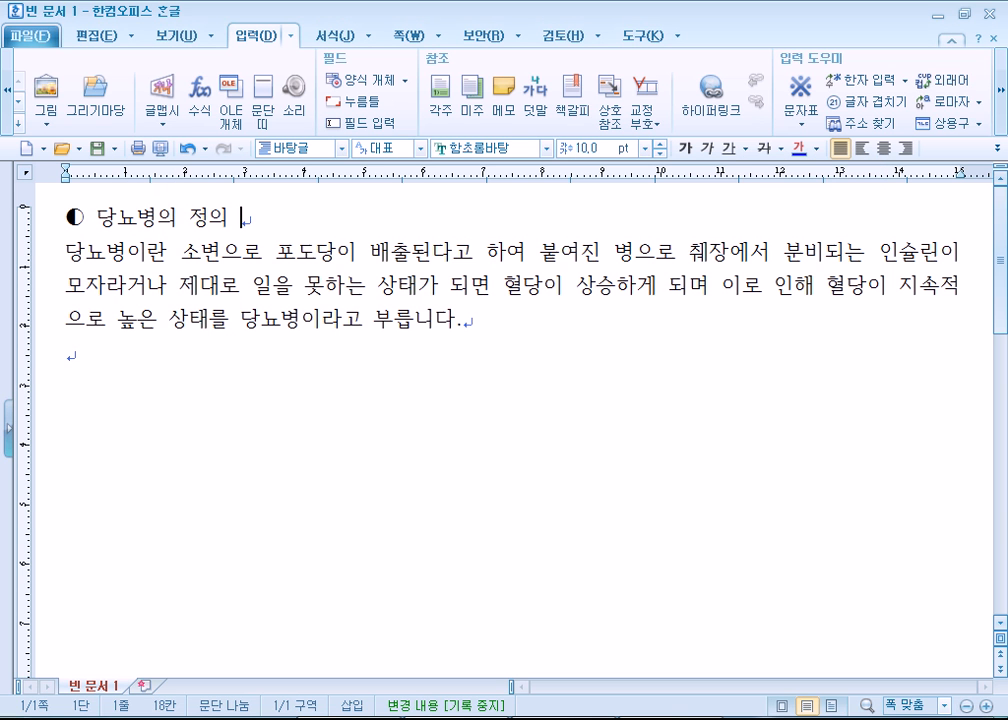
key("ctrl+F10")
key("Right")
left_click(826, 208)
left_click_drag(70, 217, 87, 217)
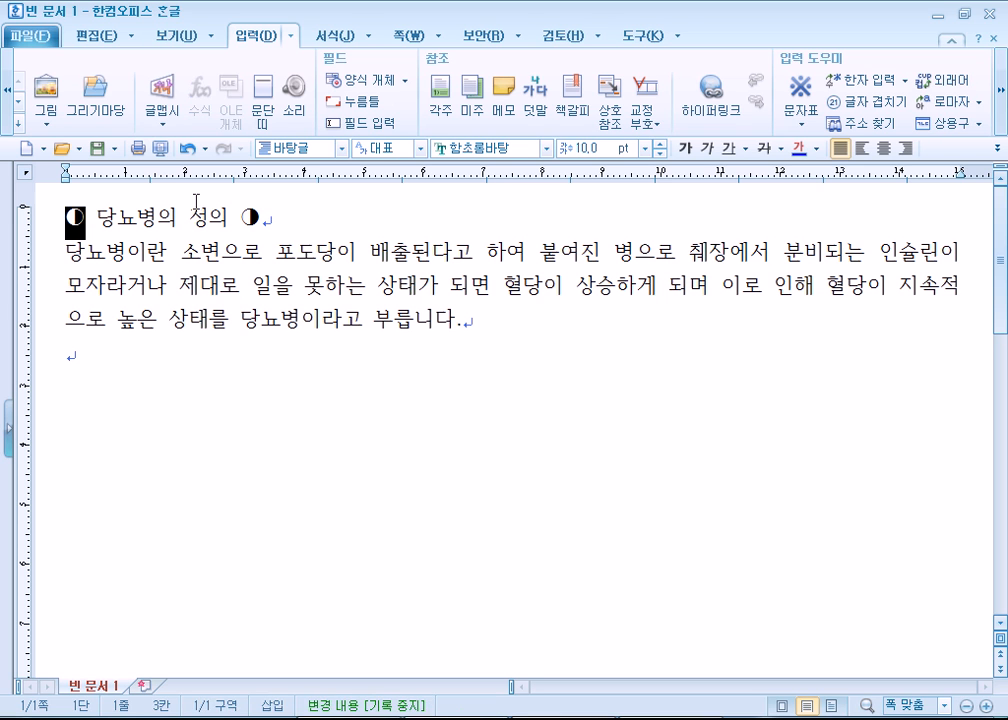
left_click_drag(244, 216, 259, 217)
left_click(265, 358)
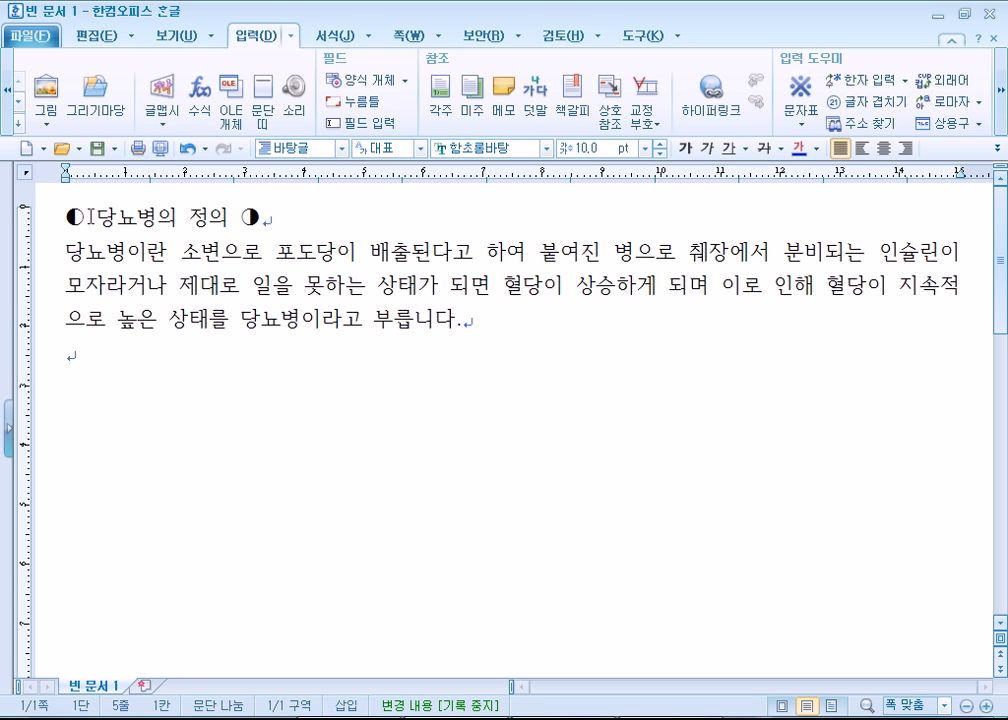
Select the ◐ title symbol, then open and close the character map without inserting
left_click_drag(90, 217, 71, 216)
left_click(86, 364)
left_click(801, 122)
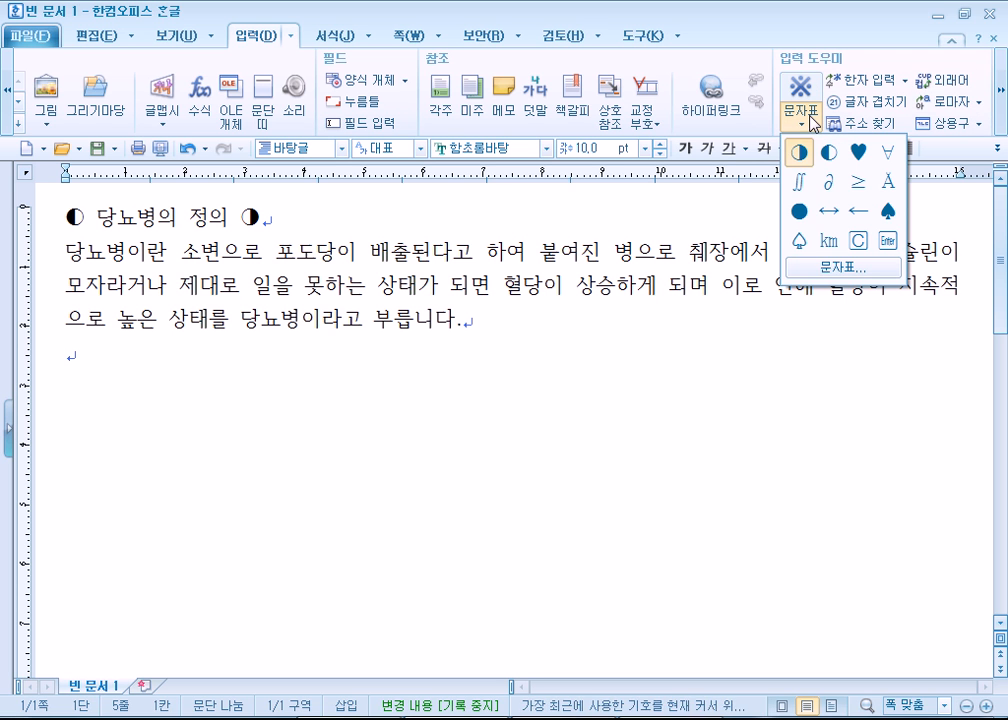
left_click(843, 277)
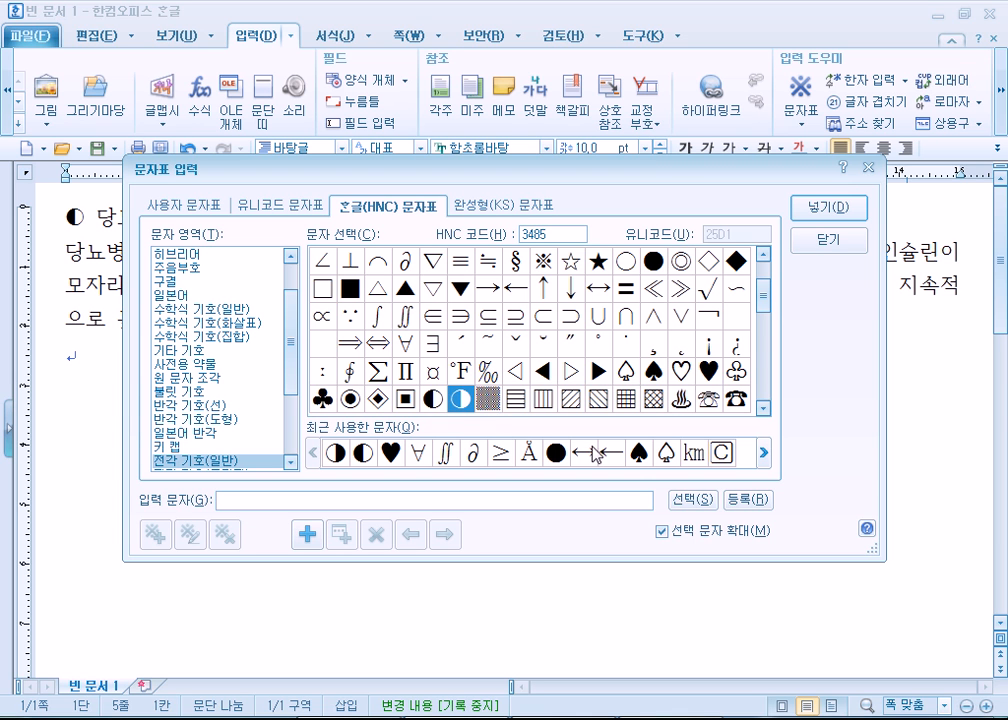
left_click(812, 241)
Start a new empty paragraph on the line below the diabetes definition
left_click(97, 355)
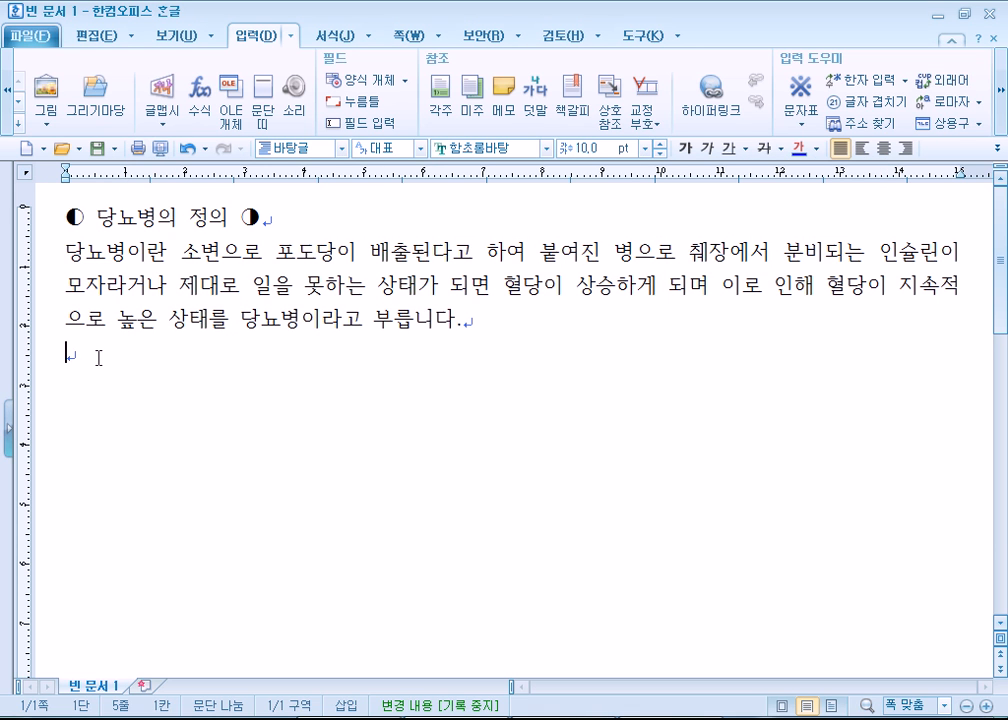
key("Return")
left_click(801, 118)
left_click(828, 267)
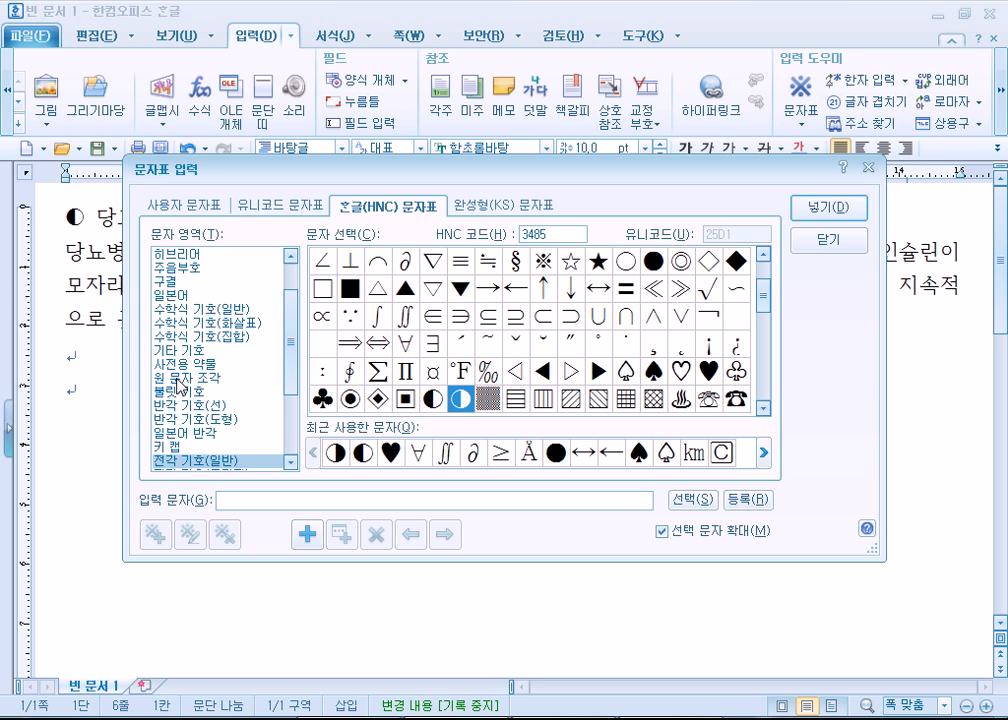
left_click(190, 312)
scroll(200, 380, "up", 1)
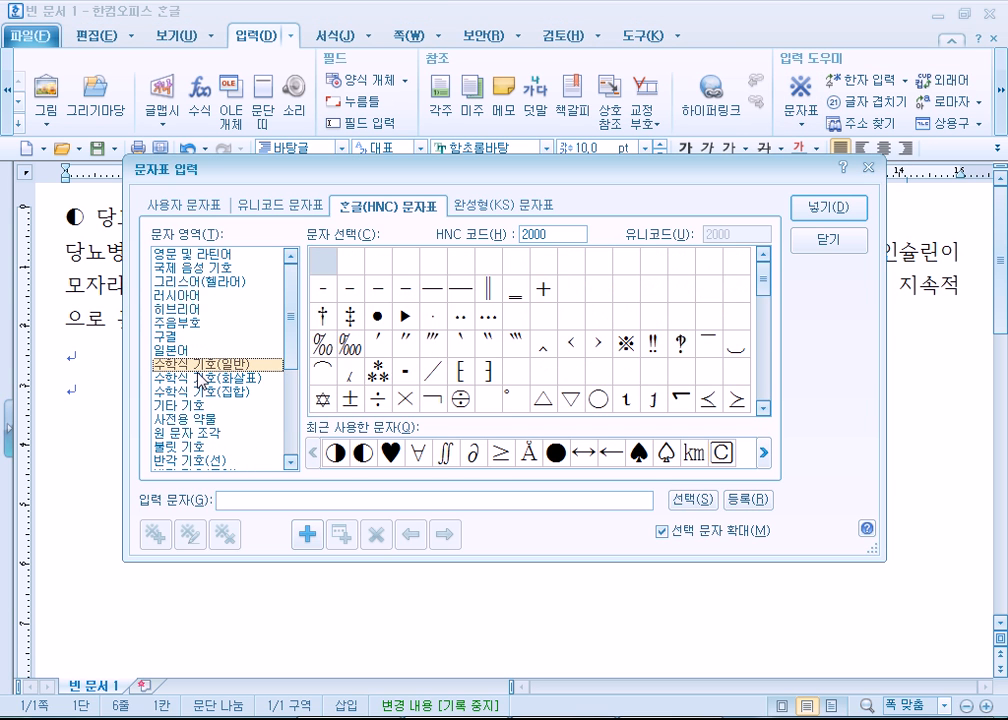
scroll(199, 378, "down", 2)
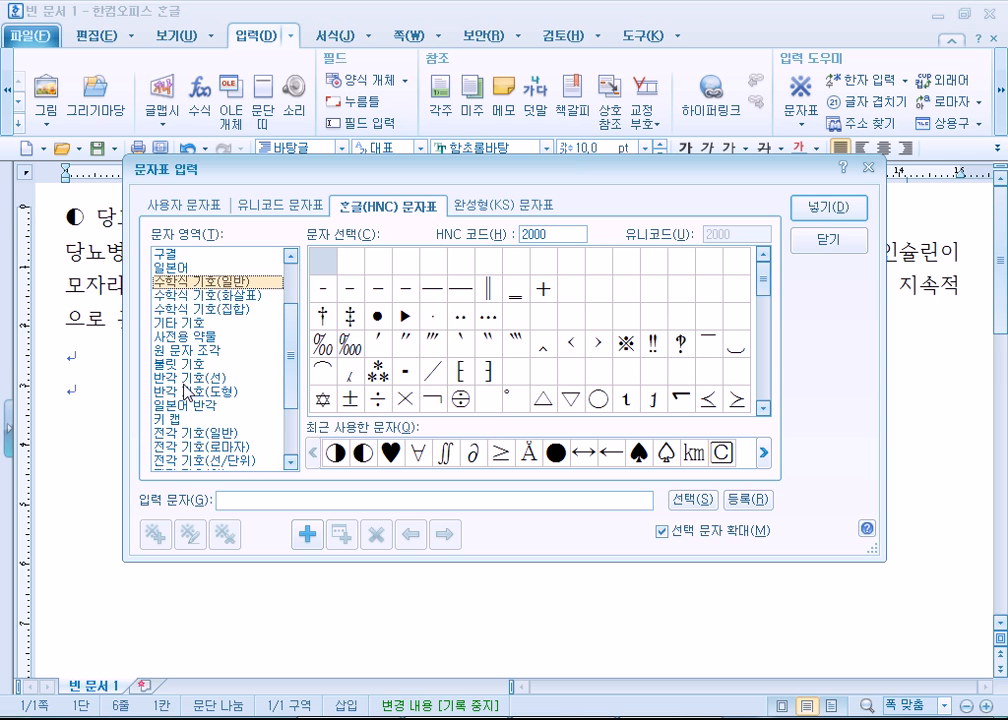
scroll(199, 380, "down", 2)
left_click(193, 379)
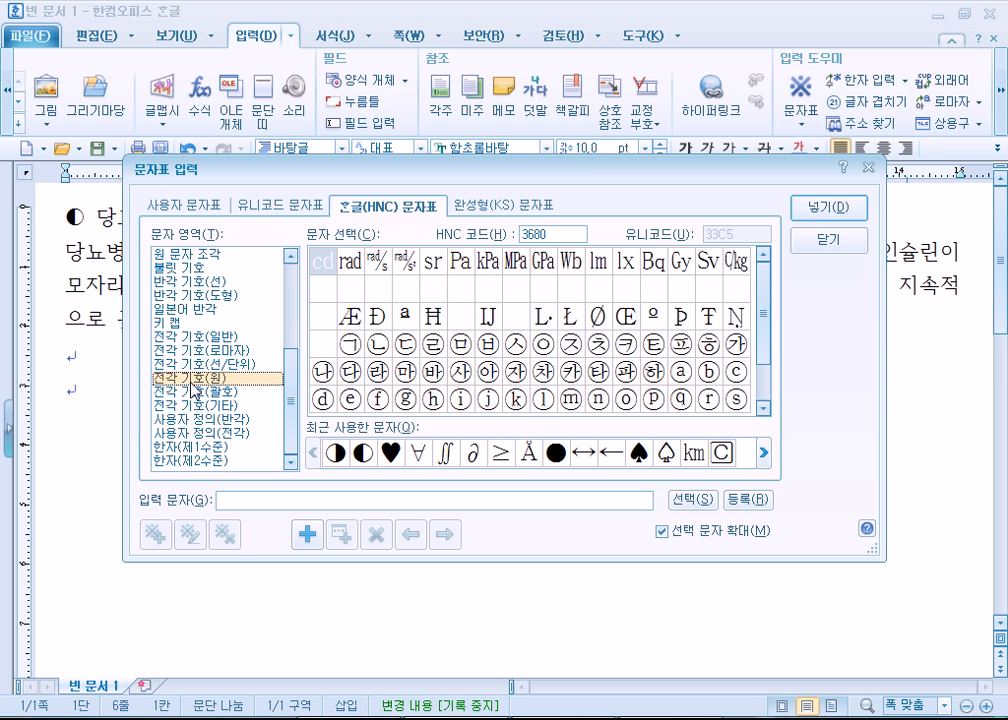
key("Tab")
scroll(541, 402, "down", 2)
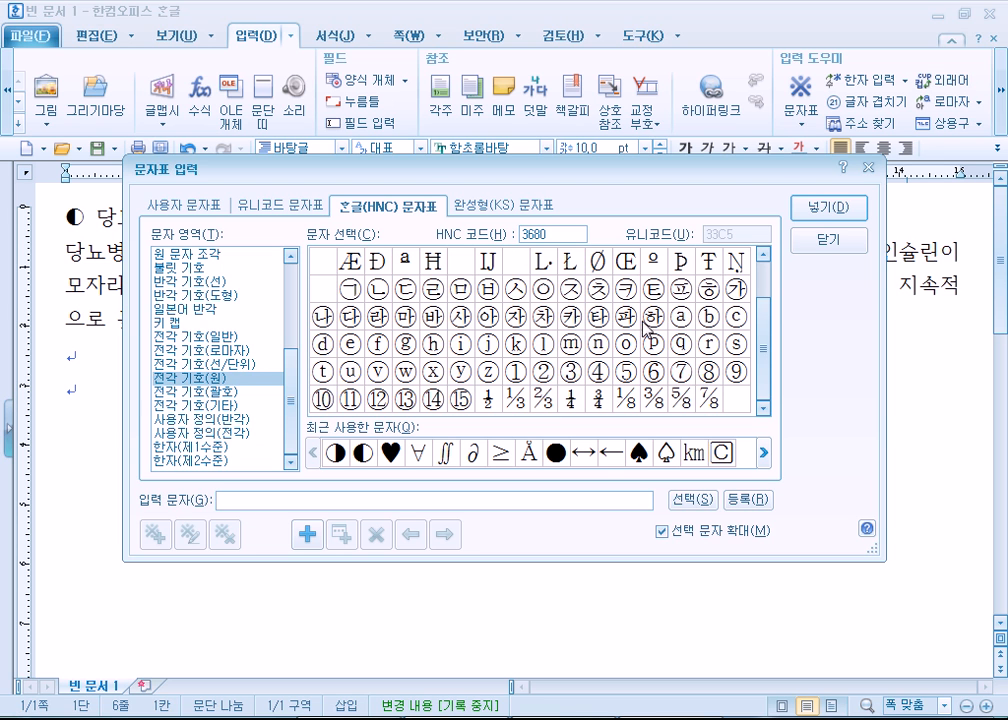
left_click(681, 316)
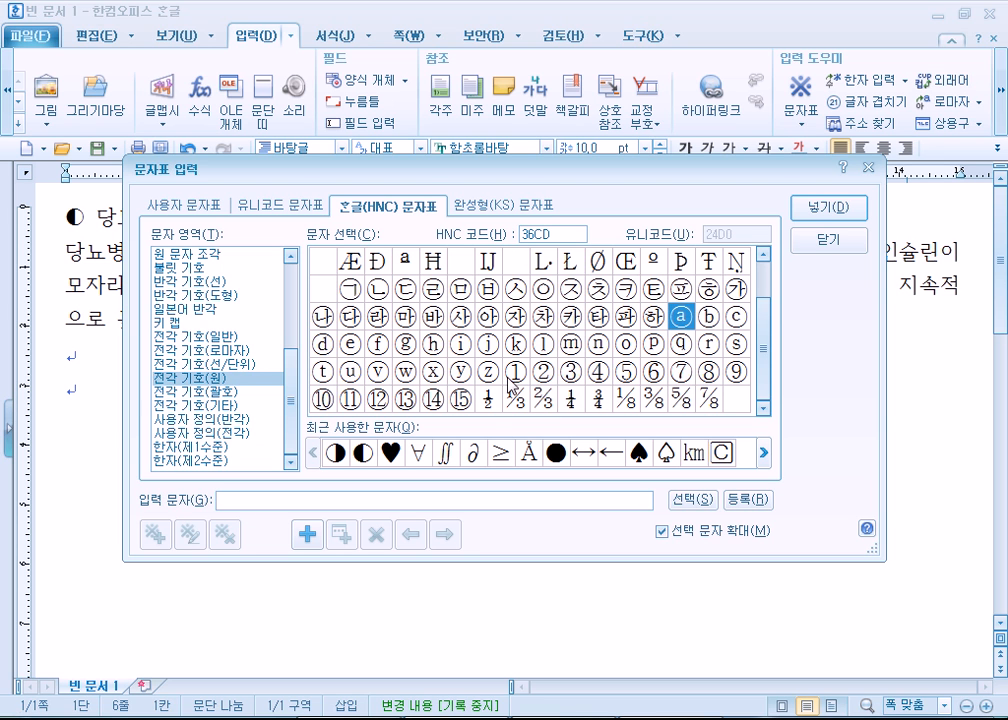
left_click(487, 371)
left_click(462, 398)
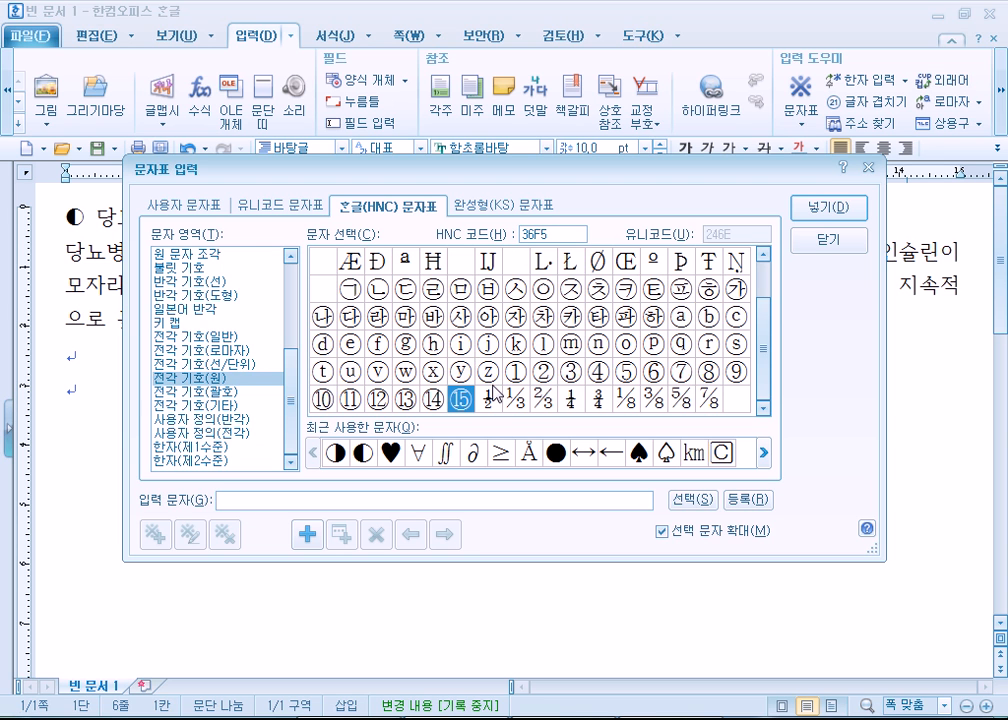
left_click(190, 406)
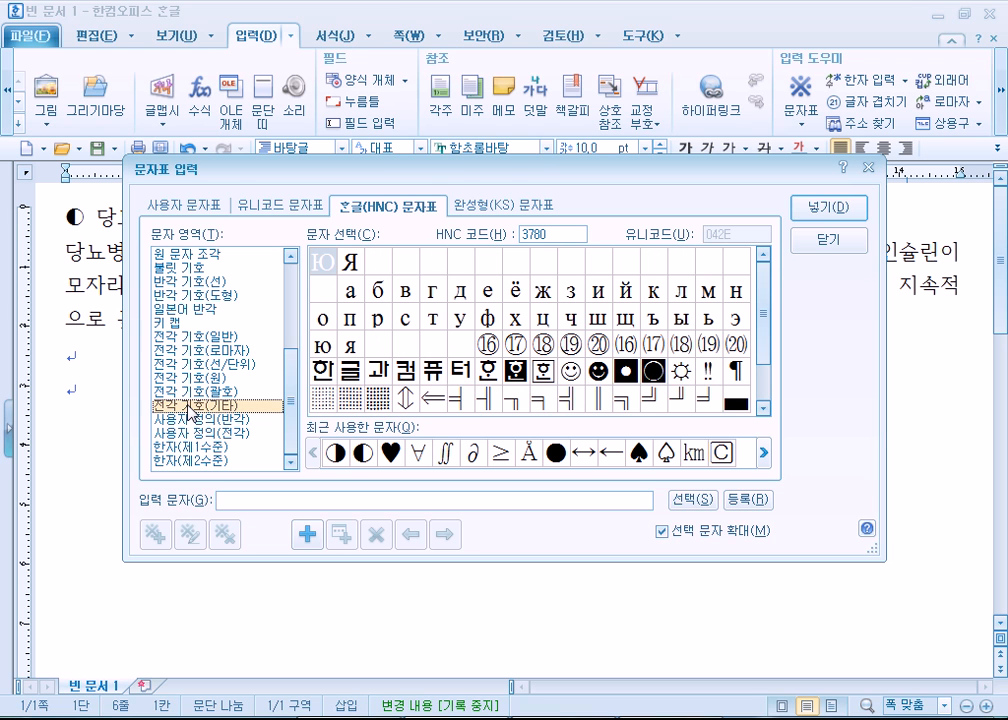
left_click(487, 343)
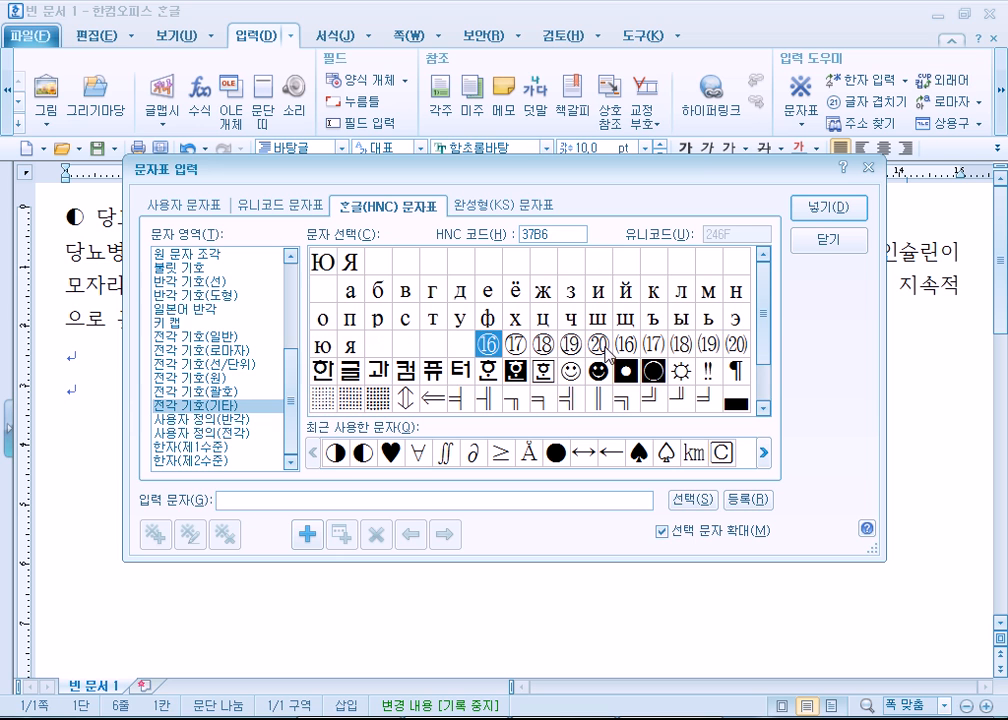
left_click(601, 351)
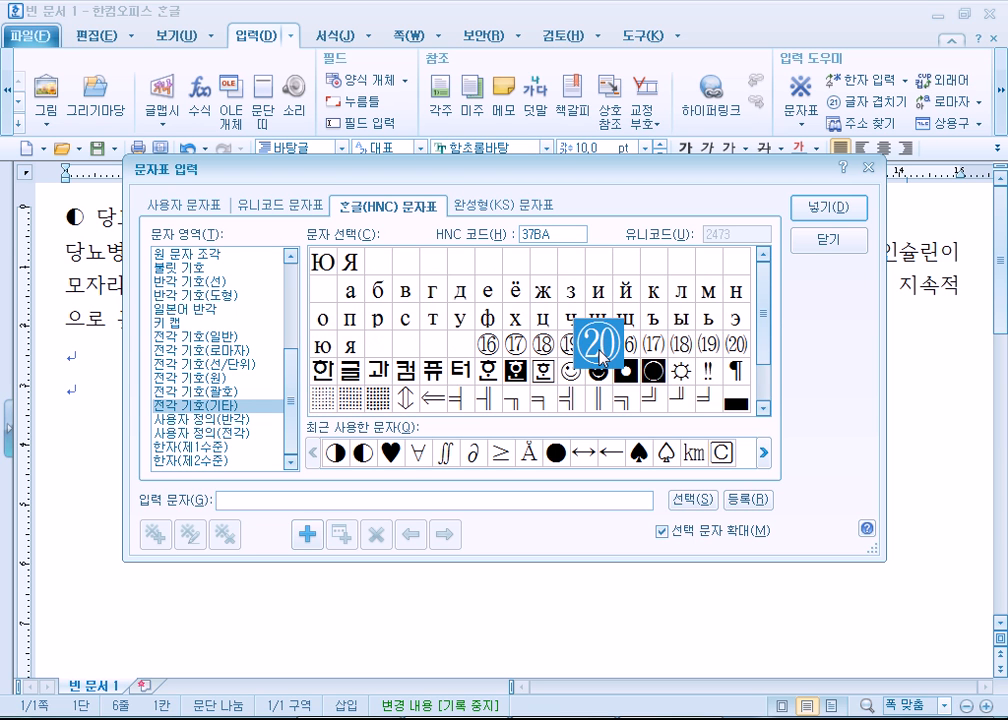
left_click(828, 240)
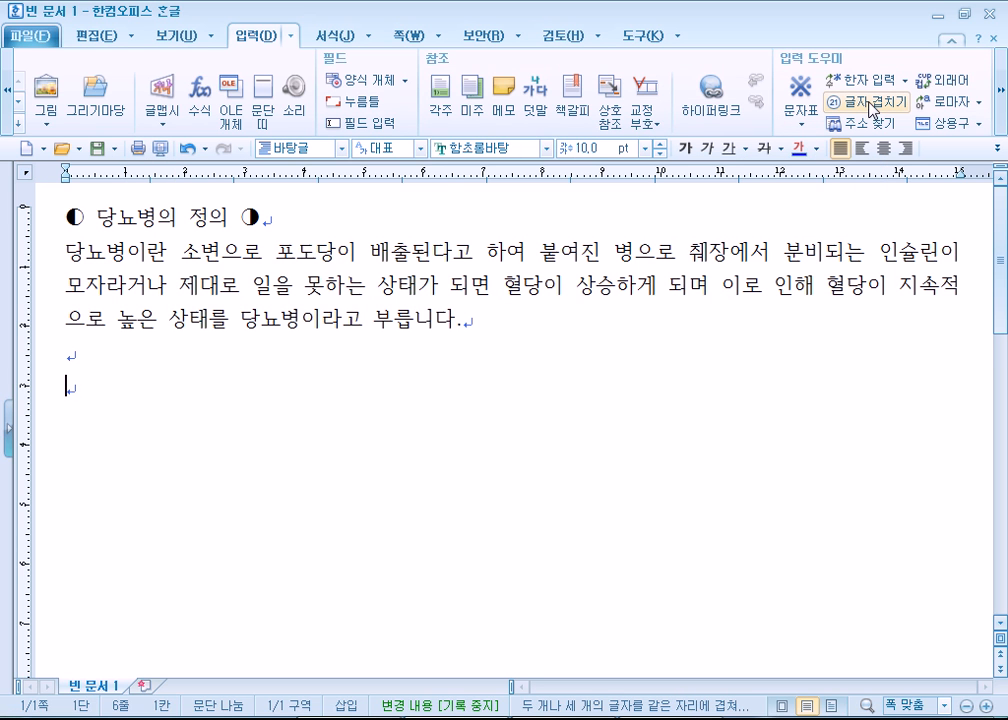
Open character overlapping, enter 123, and toggle overlapping inside the shape on and off
left_click(801, 126)
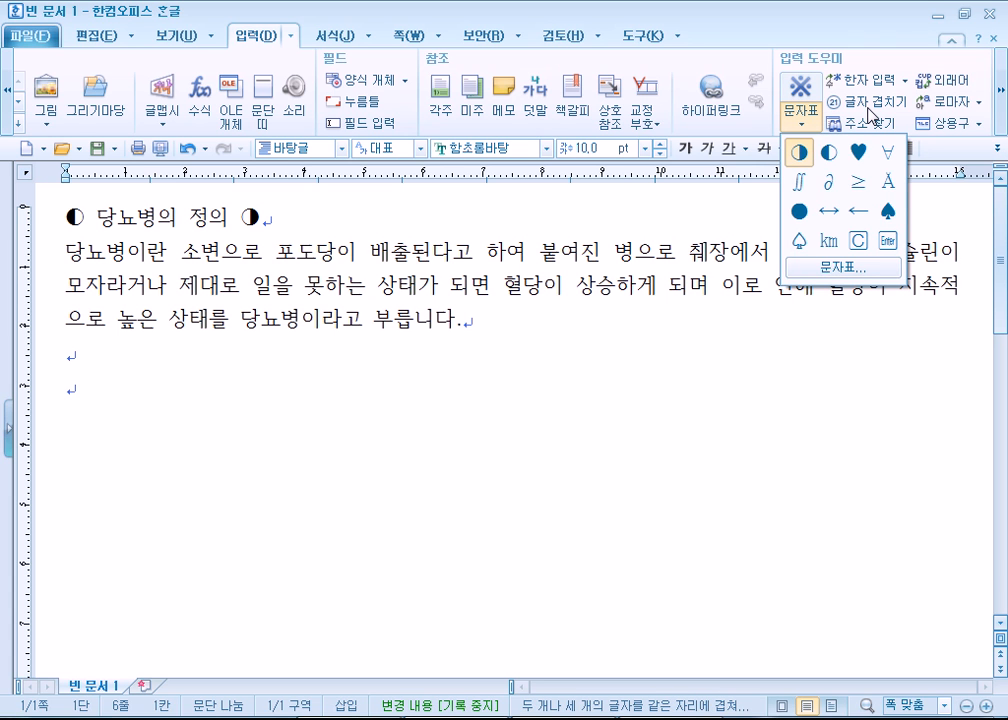
left_click(870, 116)
left_click(870, 116)
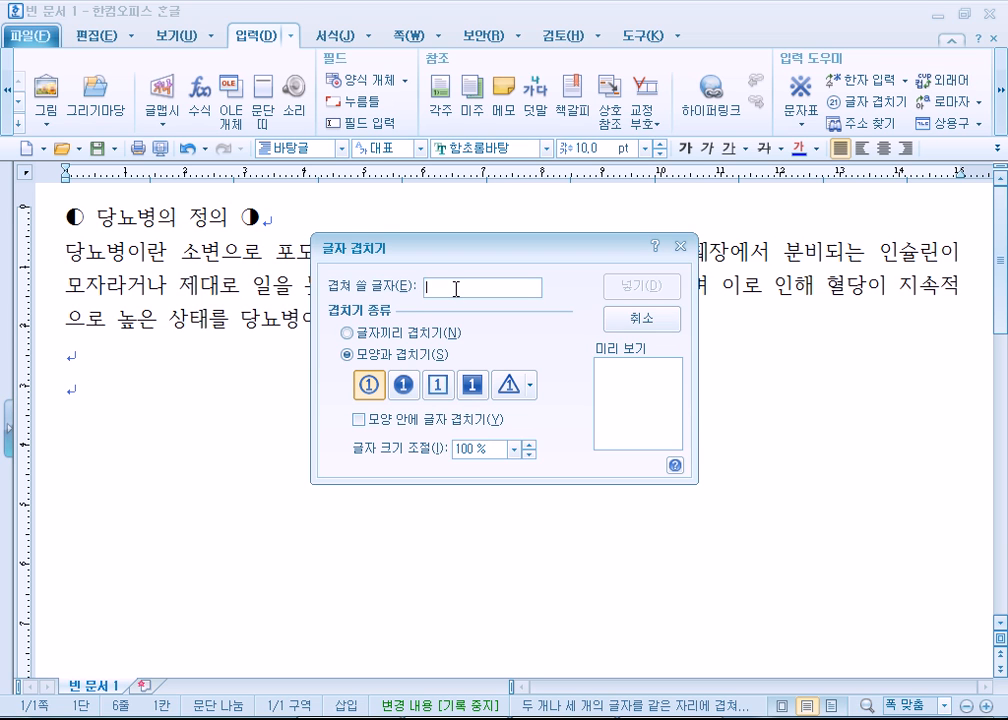
type("123")
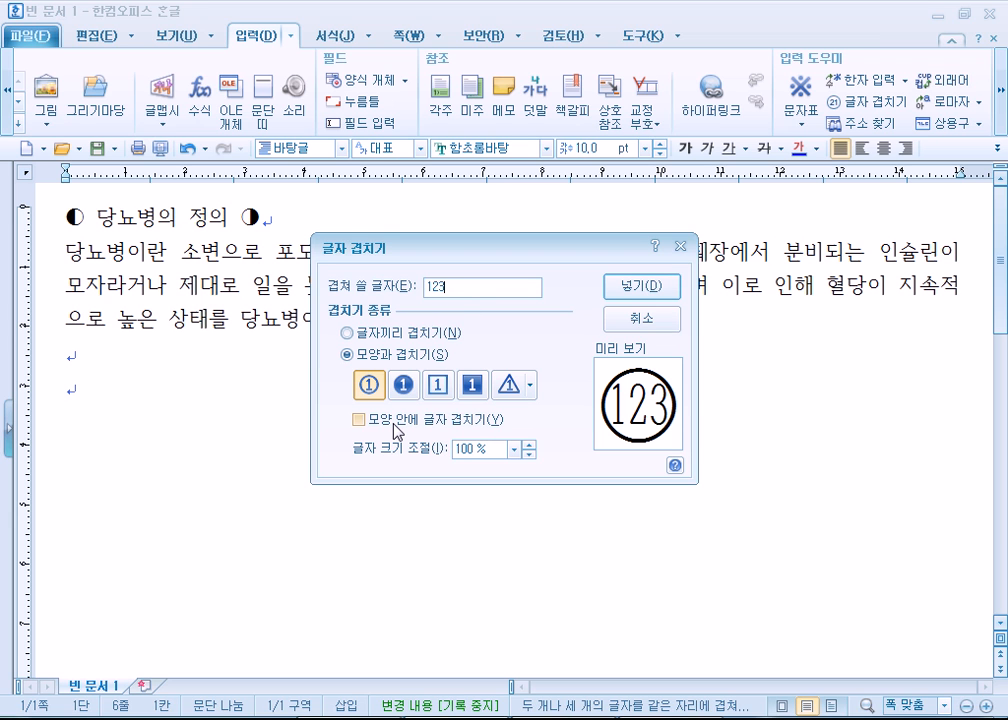
left_click(394, 428)
left_click(394, 427)
Try filled circle, square, filled square and triangle enclosures, settling on the outlined circle
left_click_drag(459, 286, 414, 282)
left_click(405, 391)
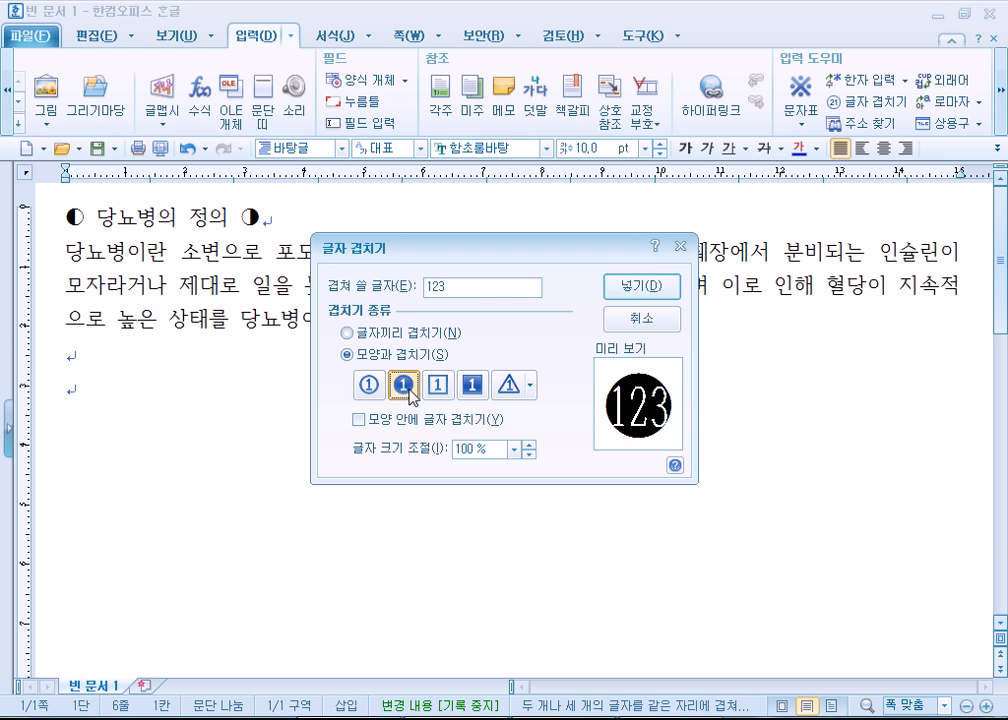
left_click(437, 386)
left_click(467, 388)
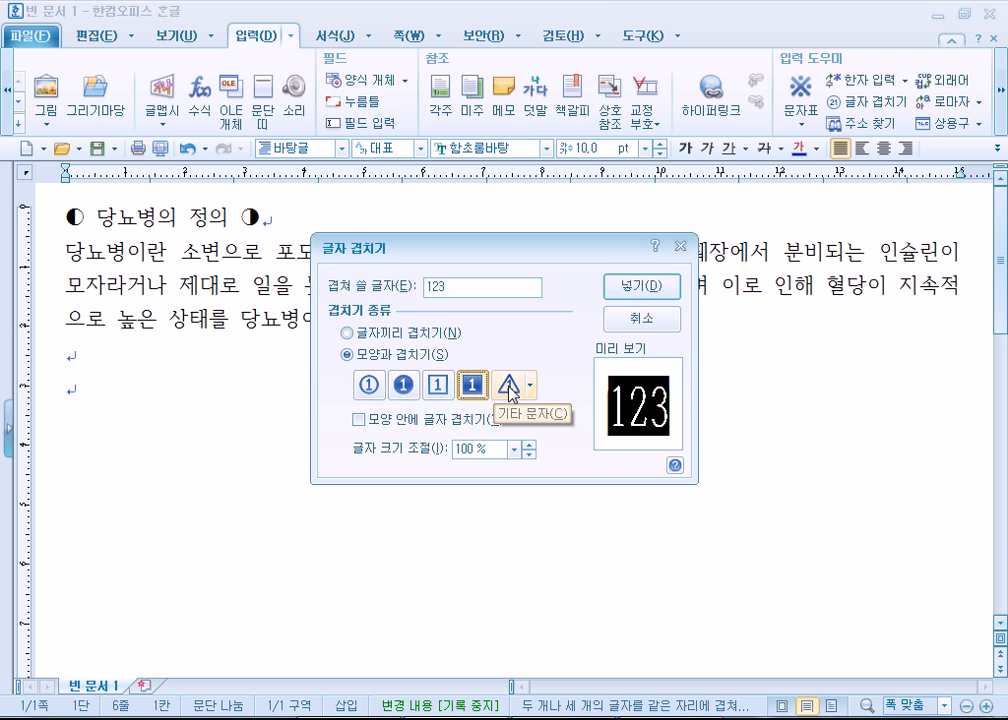
left_click(509, 388)
left_click(370, 384)
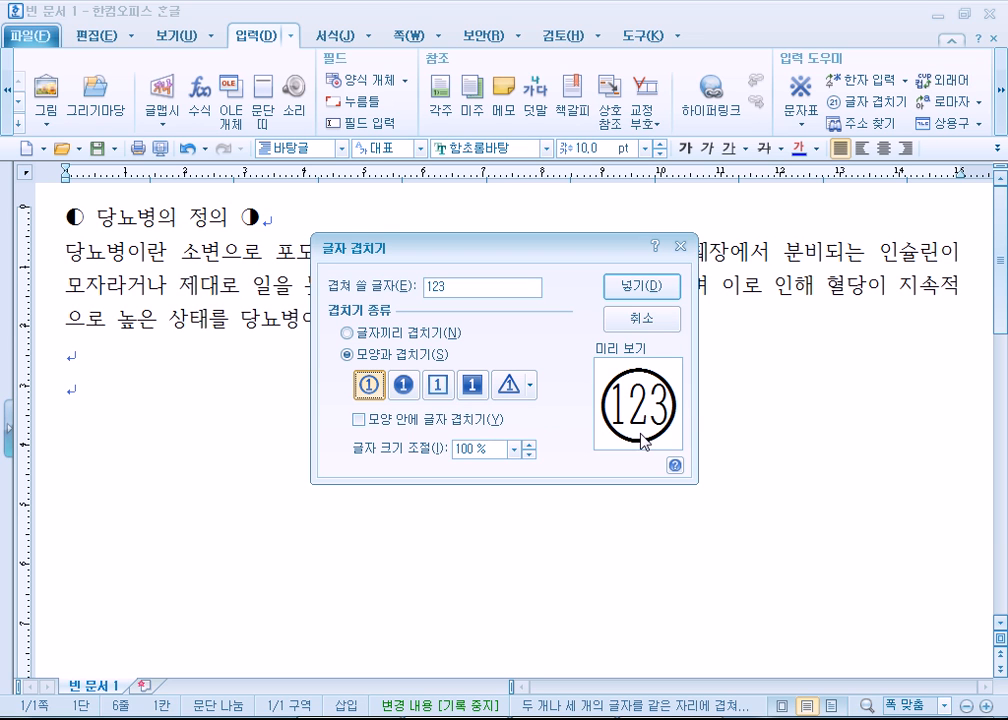
left_click(403, 384)
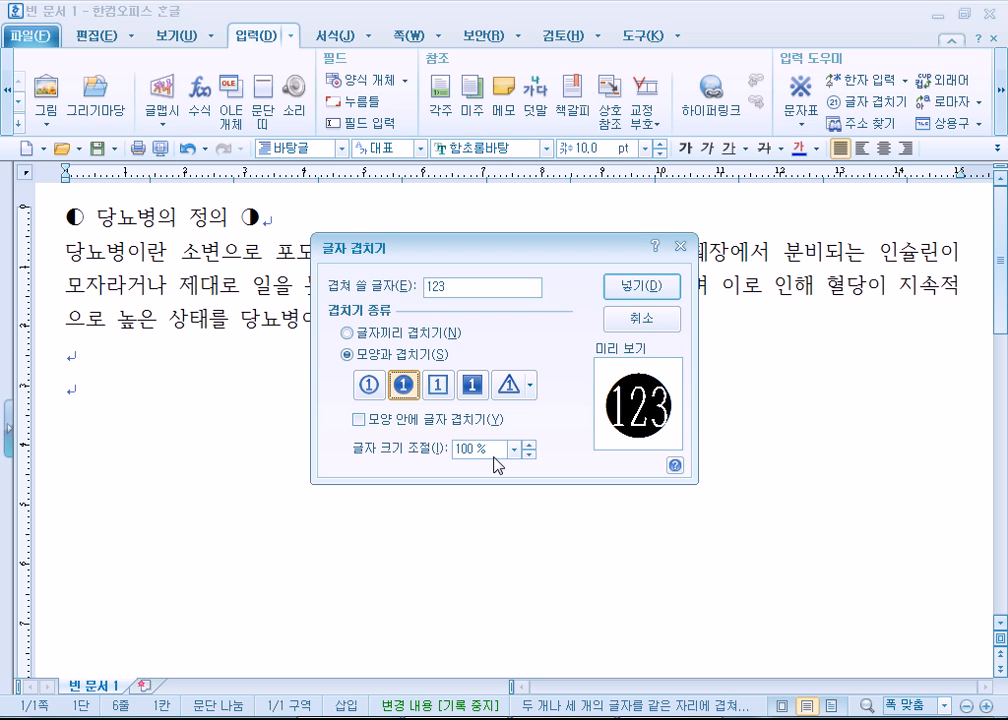
left_click(431, 390)
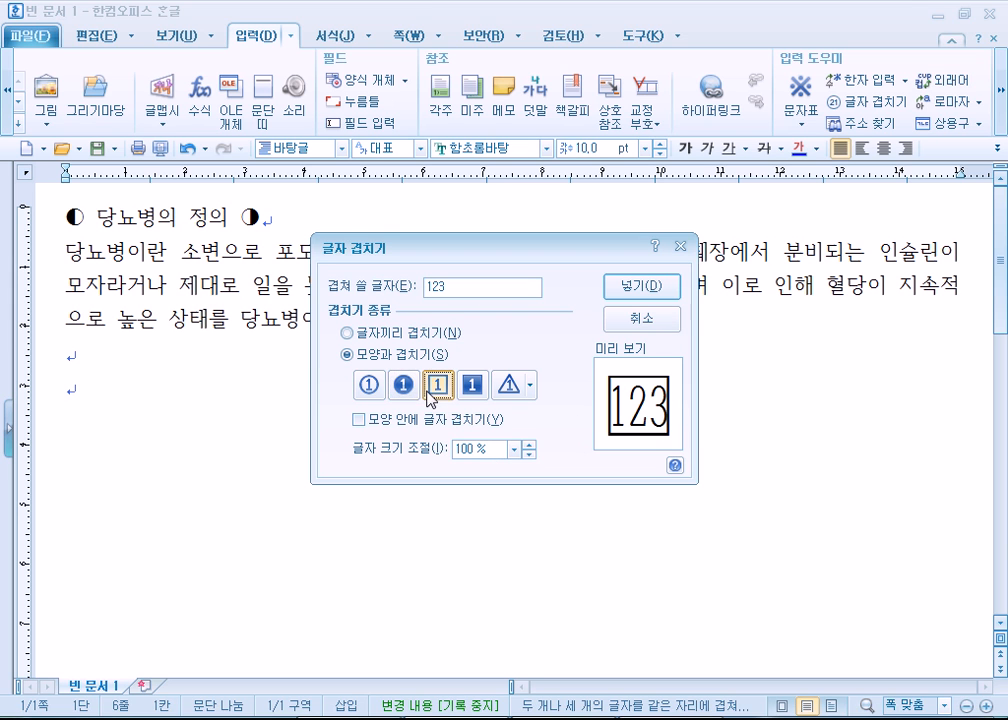
left_click(369, 385)
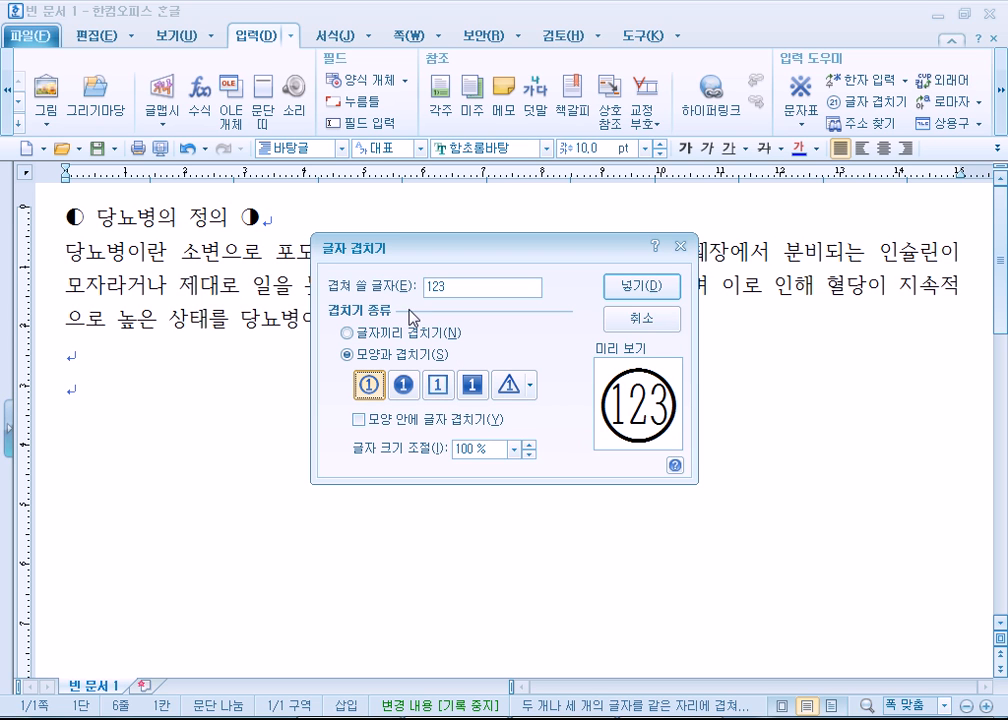
Replace the overlap text with trial numbers such as 999999999, 66 and 99999999
left_click_drag(522, 287, 365, 296)
type("999")
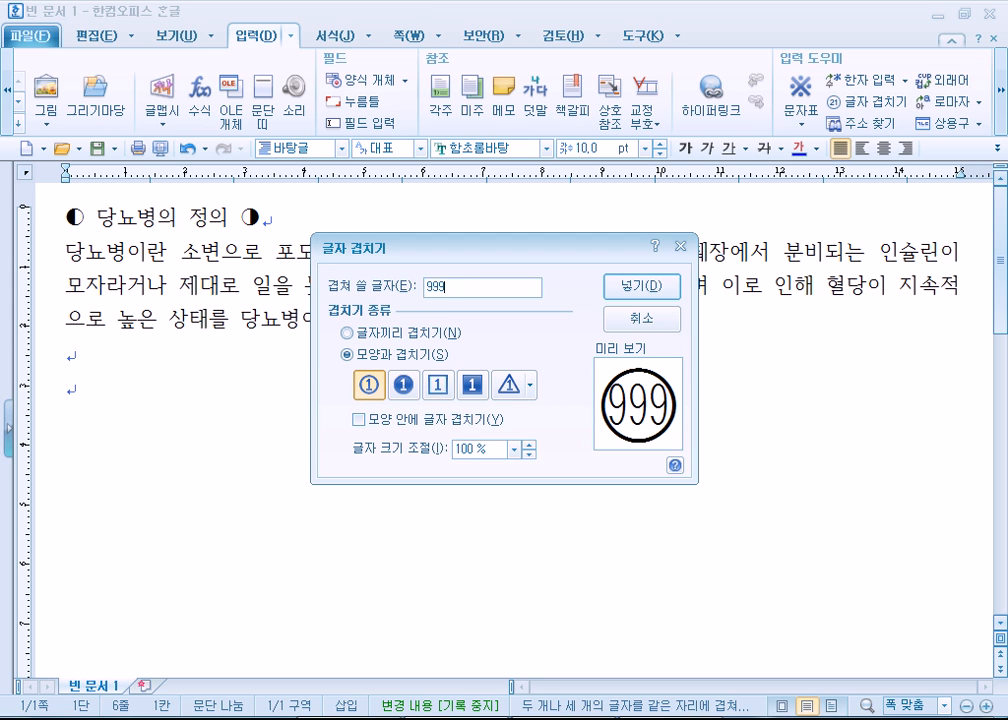
type("9999999")
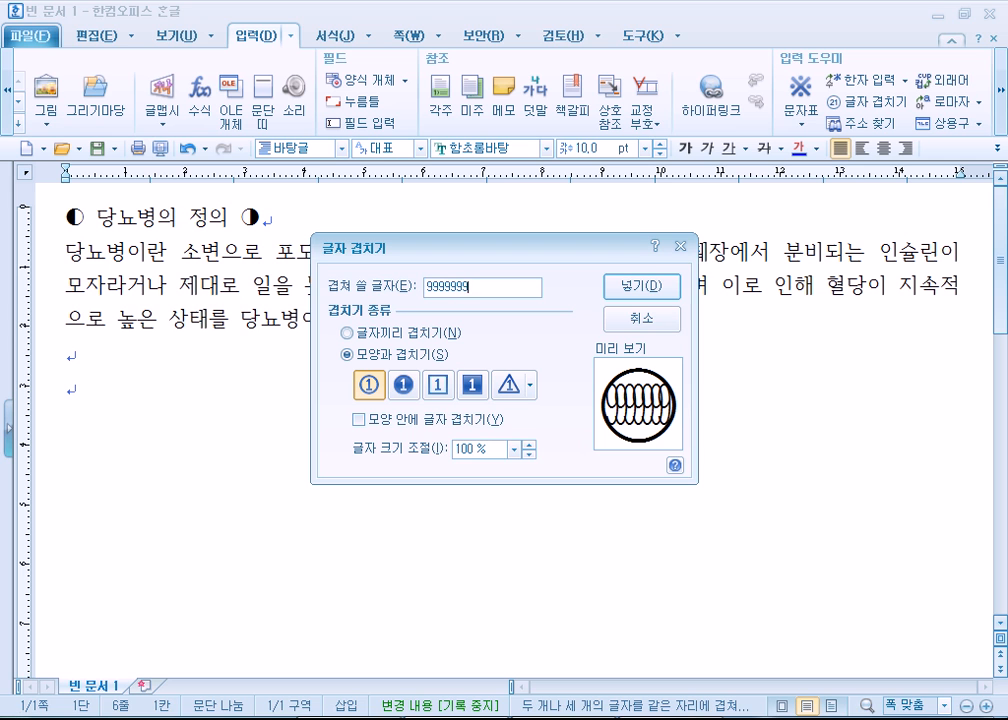
key("BackSpace")
key("BackSpace")
key("BackSpace")
key("BackSpace")
key("BackSpace")
key("BackSpace")
key("BackSpace")
key("BackSpace")
key("BackSpace")
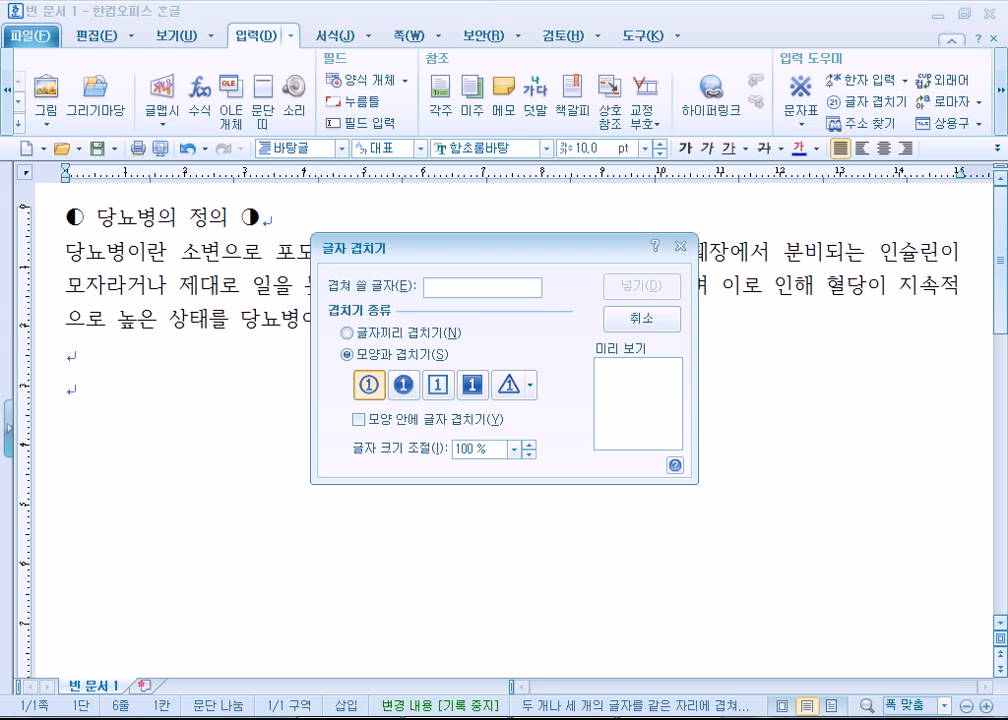
type("9999")
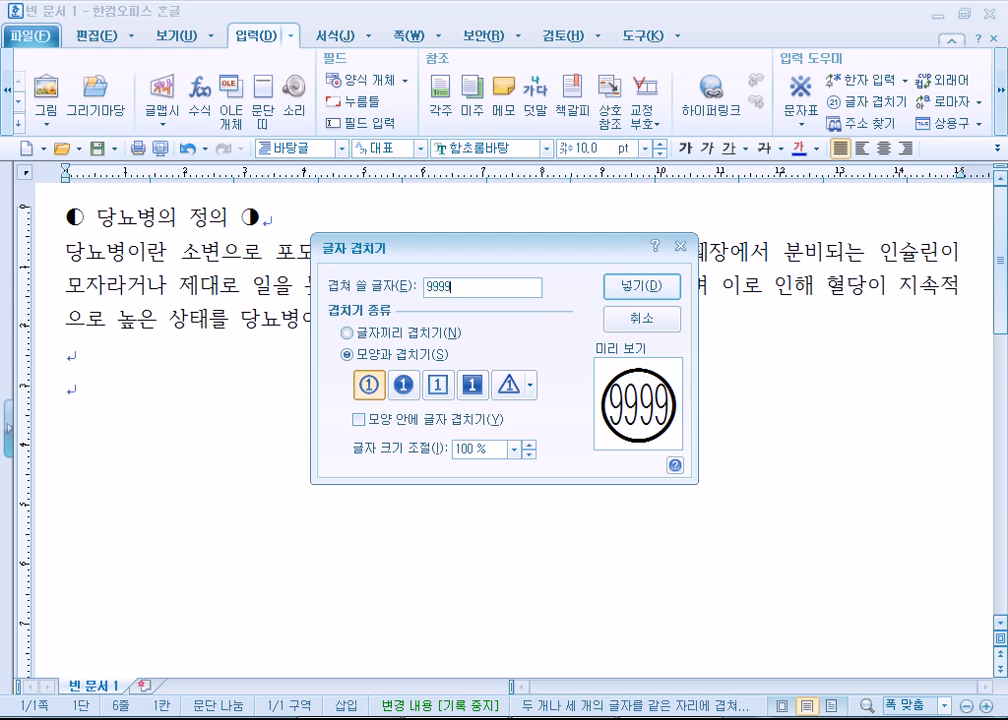
type("9")
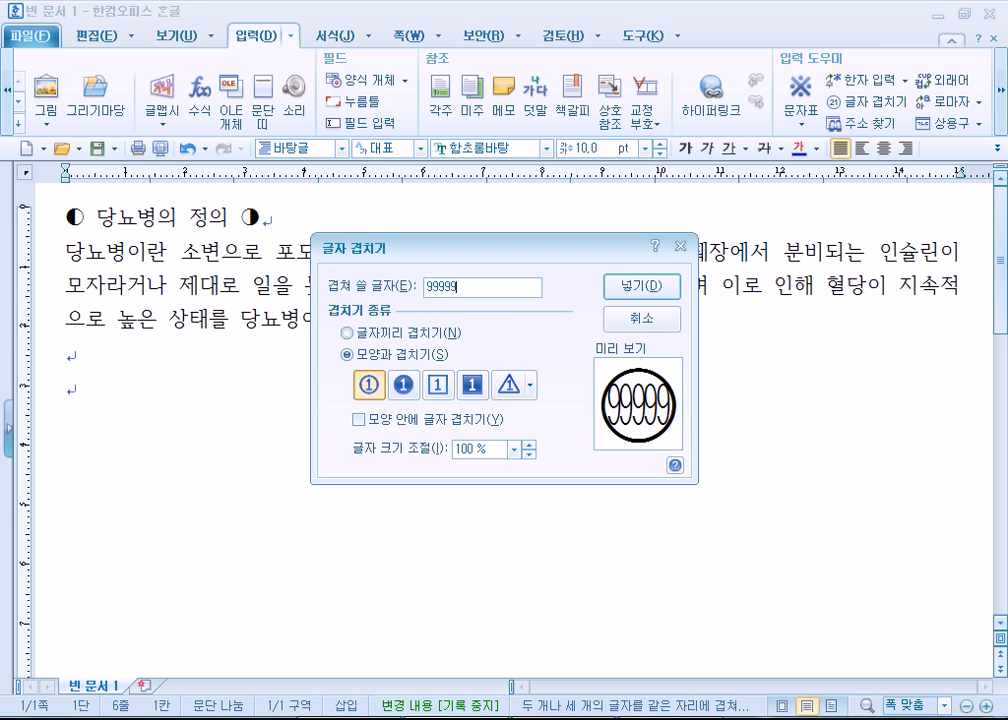
type("9999")
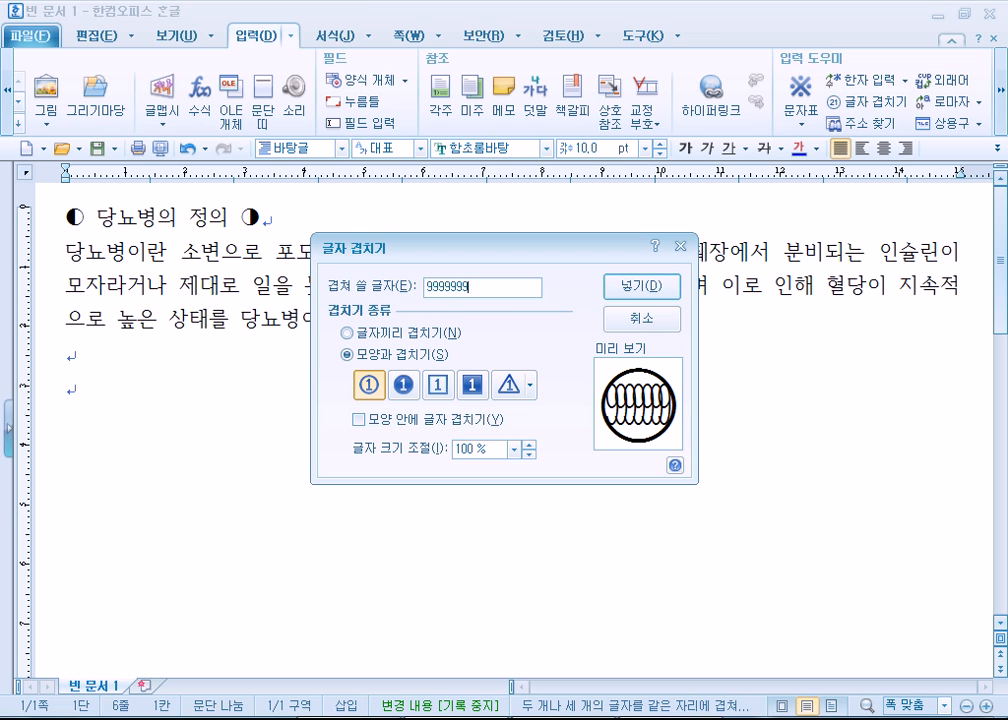
key("BackSpace")
key("BackSpace")
key("BackSpace")
key("BackSpace")
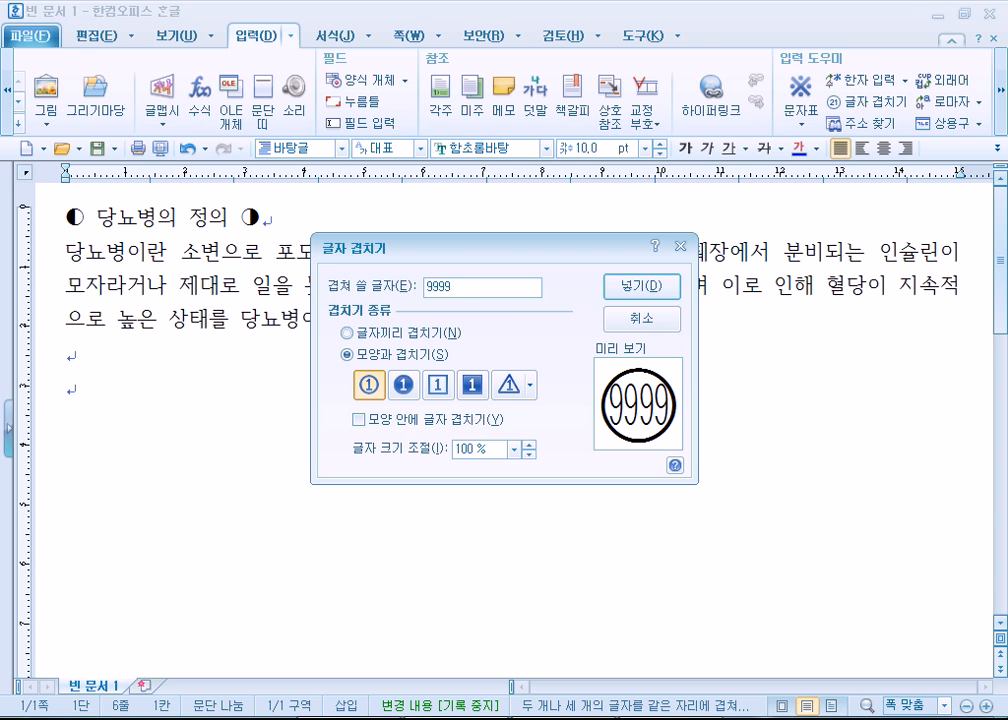
type("9")
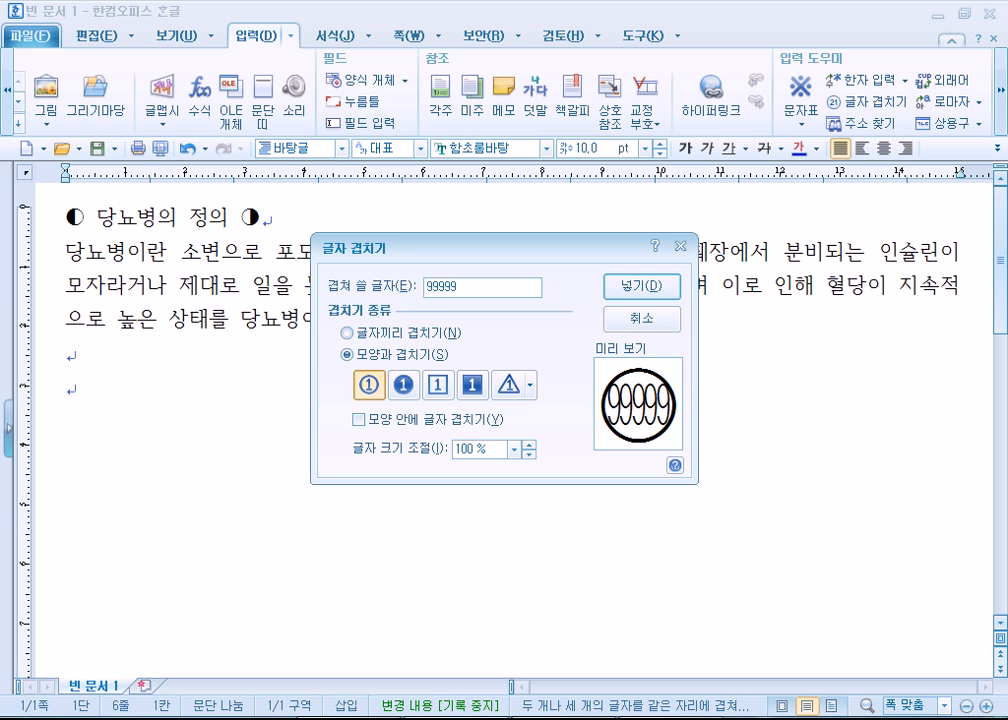
key("BackSpace")
key("BackSpace")
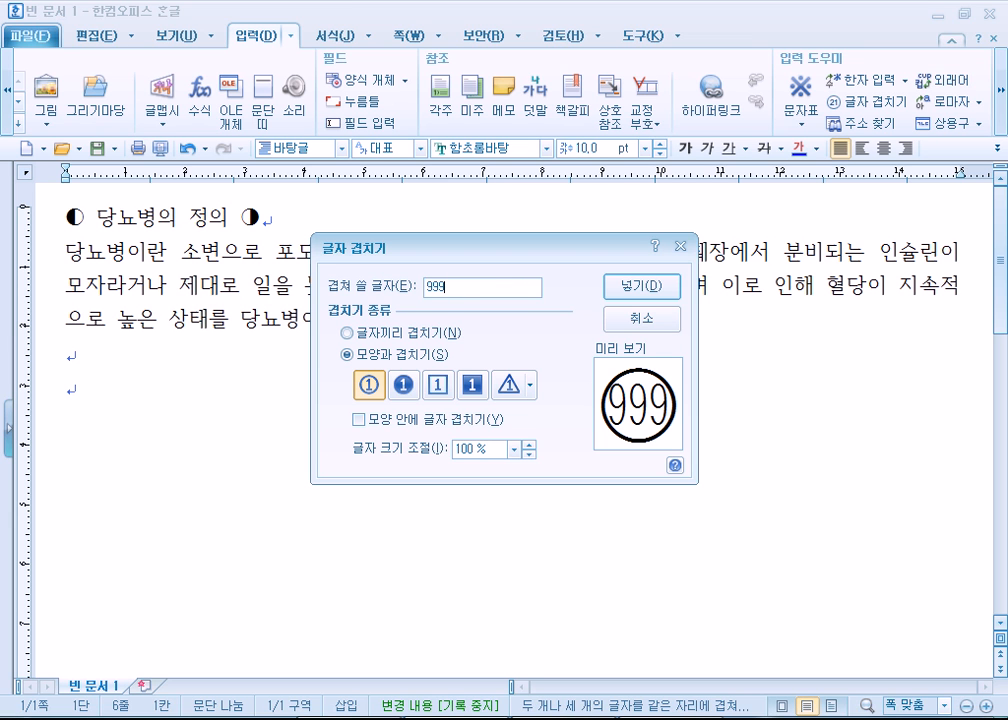
key("BackSpace")
key("BackSpace")
key("BackSpace")
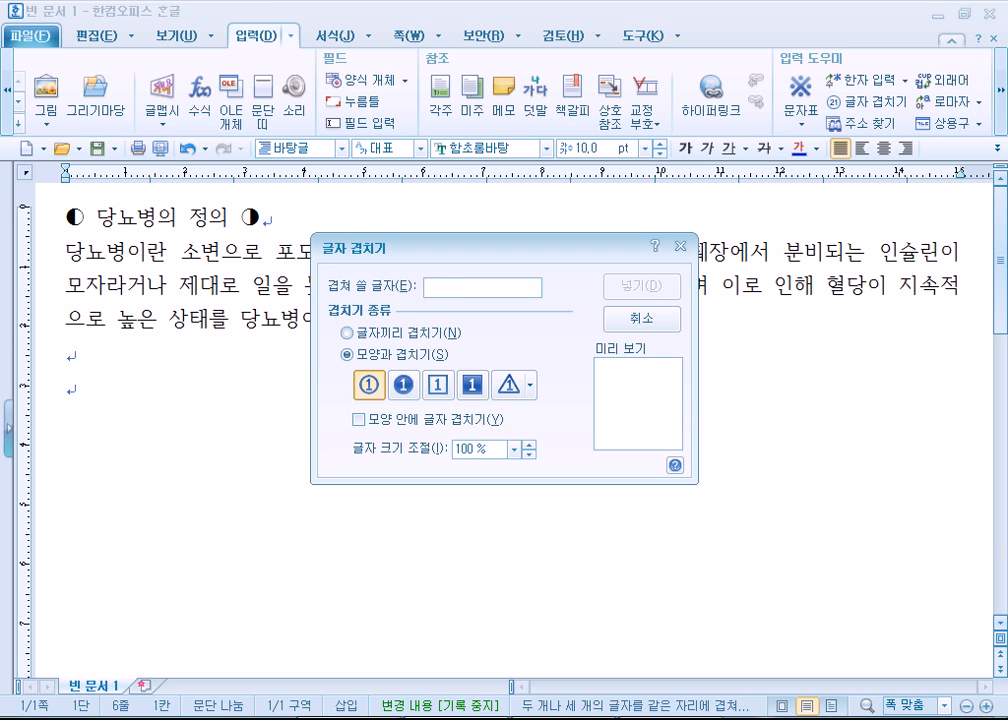
Try 13, 15 and 20 as the circled number before settling on 987
type("13")
key("BackSpace")
type("5")
key("BackSpace")
key("BackSpace")
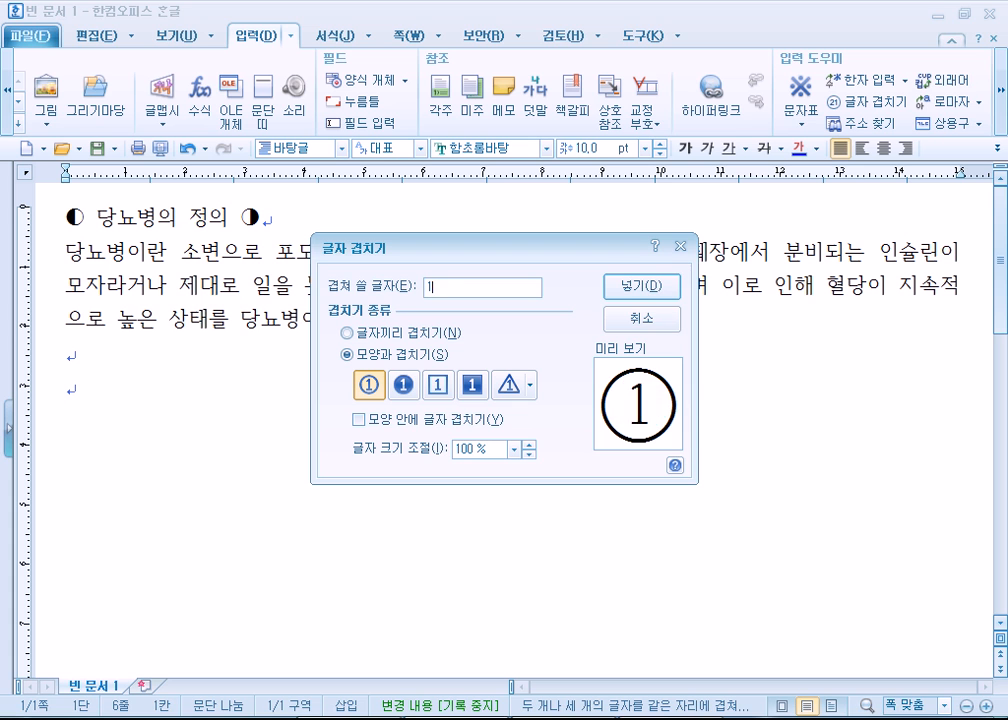
type("20")
key("BackSpace")
key("BackSpace")
type("987")
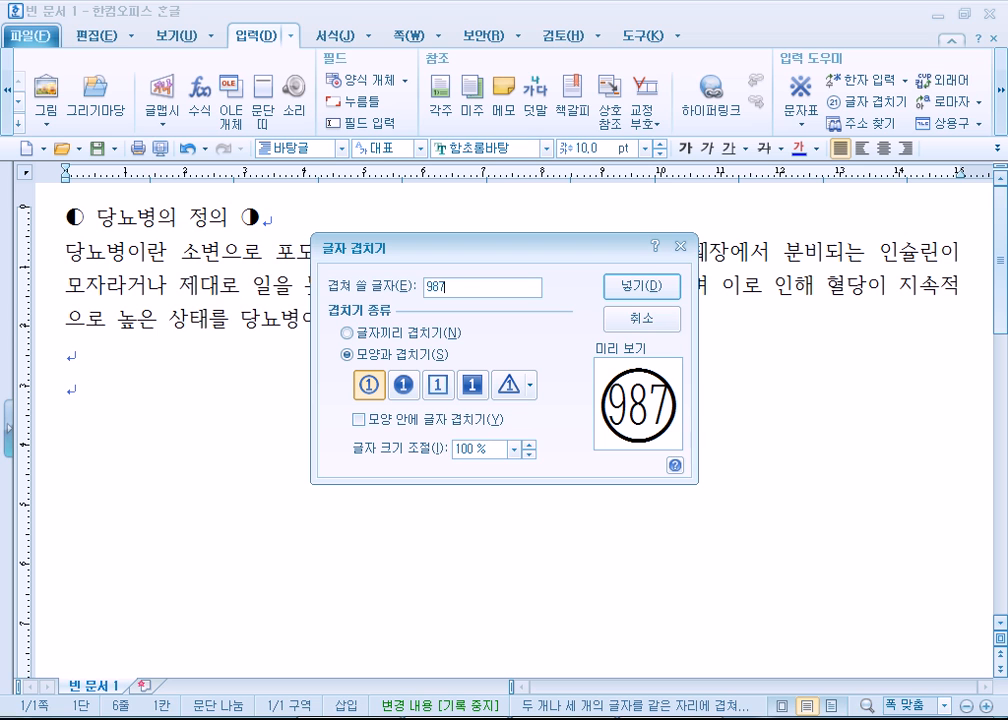
Insert the circled 987 and step its font size up to 29 pt
left_click(640, 286)
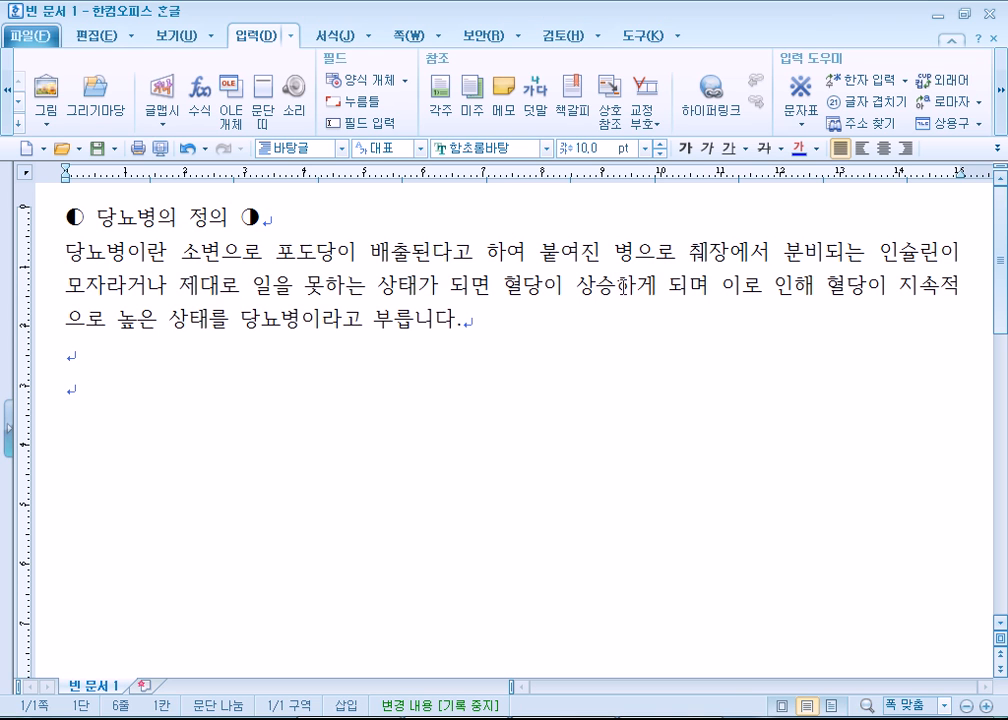
left_click_drag(61, 380, 97, 380)
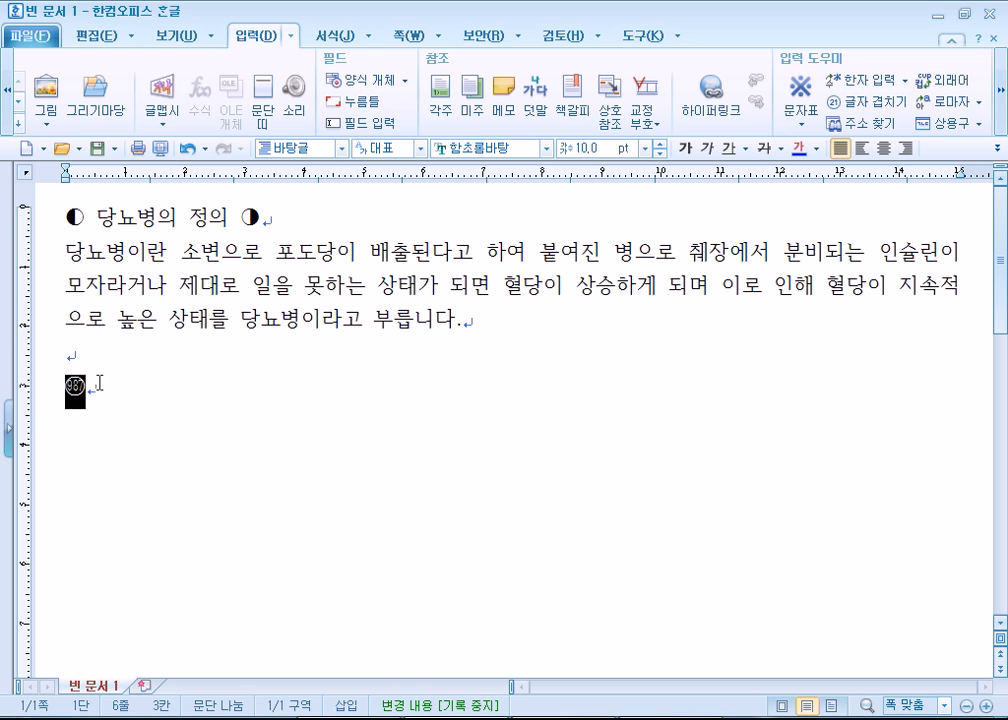
left_click(659, 144)
left_click(659, 144)
left_click(659, 144)
left_click(659, 144)
left_click(659, 146)
left_click(659, 146)
left_click(659, 146)
left_click(659, 146)
left_click(659, 146)
left_click(659, 146)
left_click(659, 146)
left_click(659, 146)
left_click(659, 146)
left_click(659, 146)
left_click(659, 146)
left_click(659, 146)
left_click(659, 146)
left_click(260, 442)
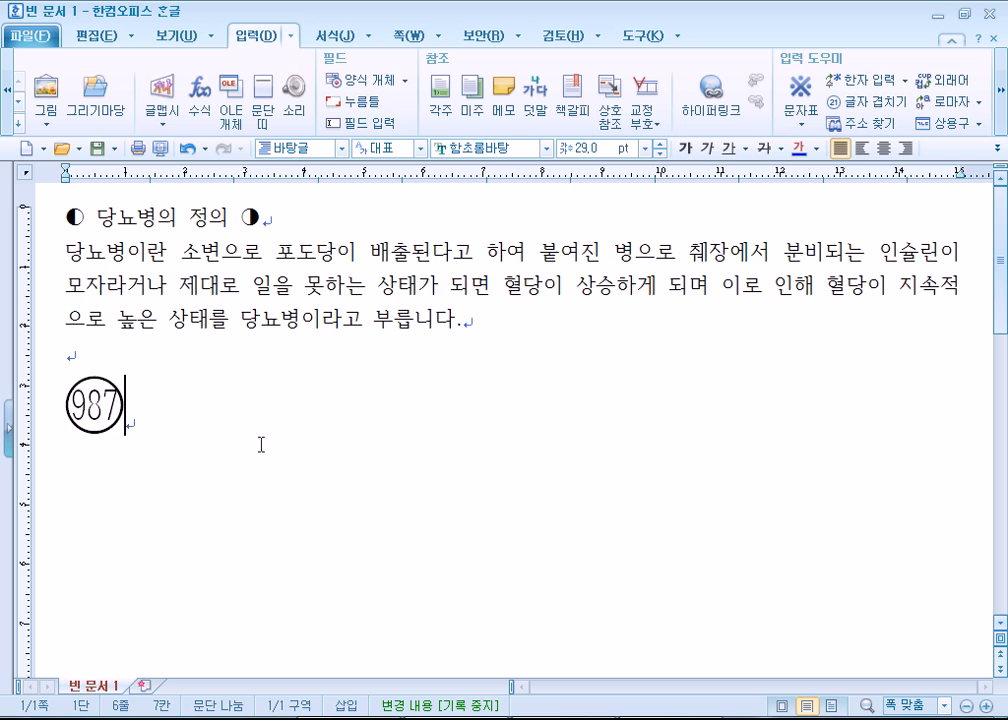
Set the circled 987 line to 72 pt from the preset size list
left_click(40, 411)
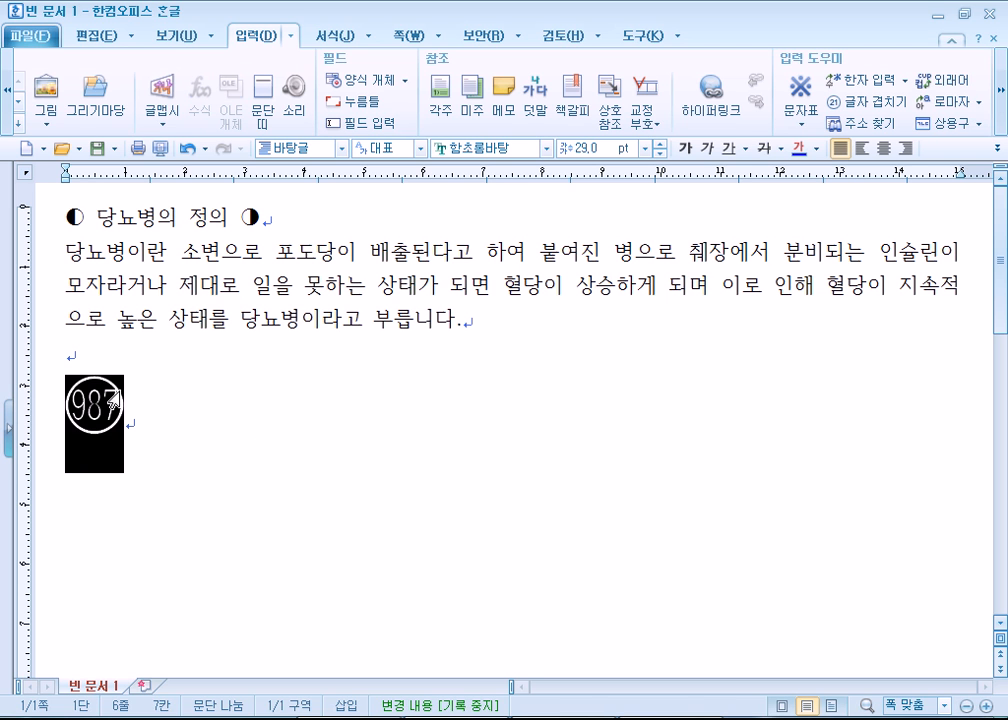
left_click(645, 148)
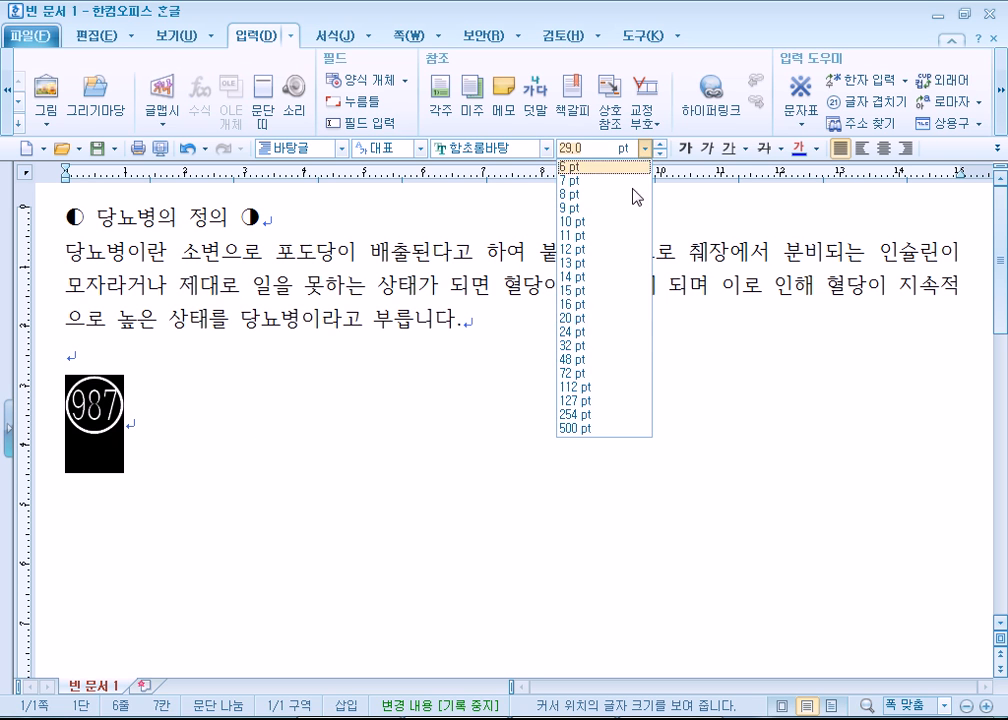
left_click(589, 374)
left_click(252, 484)
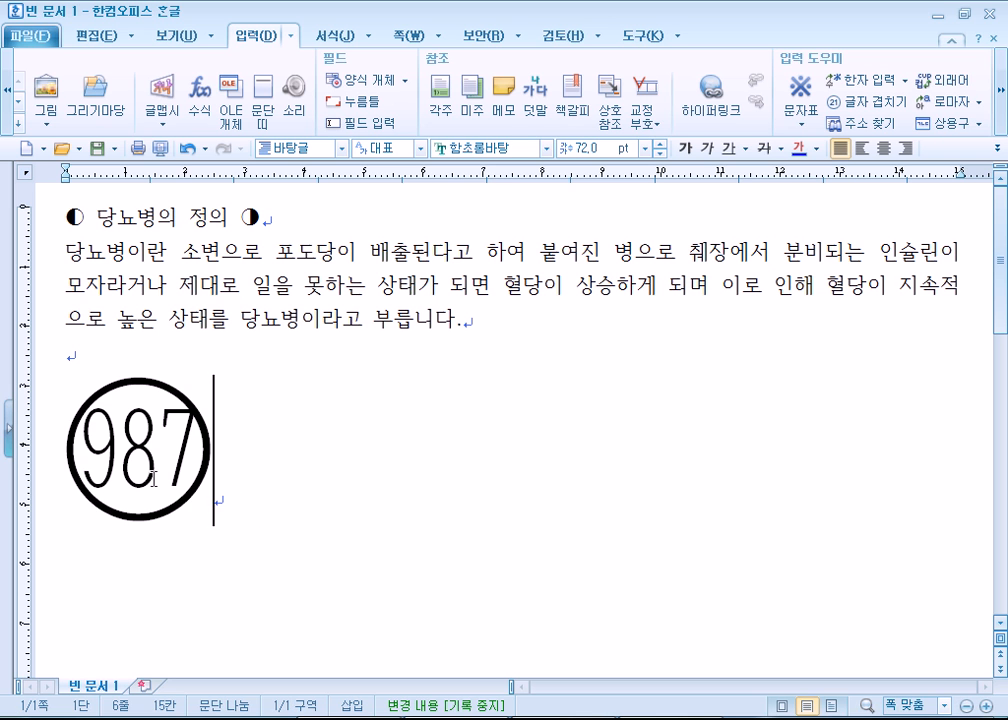
Colour the circled 987 red
left_click(36, 469)
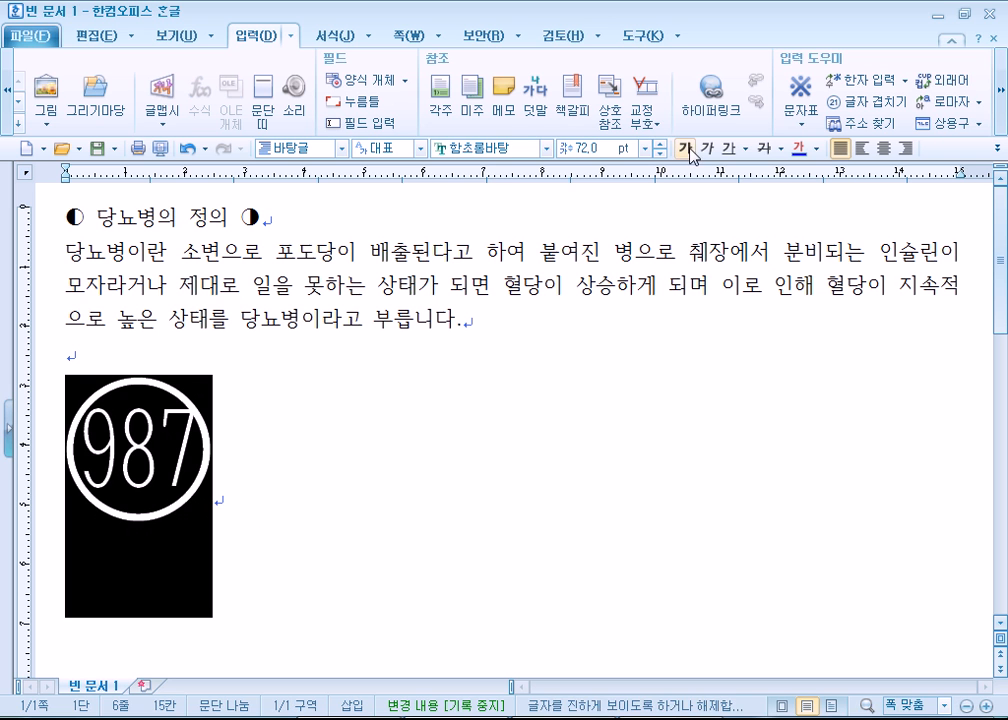
left_click(816, 148)
left_click(816, 339)
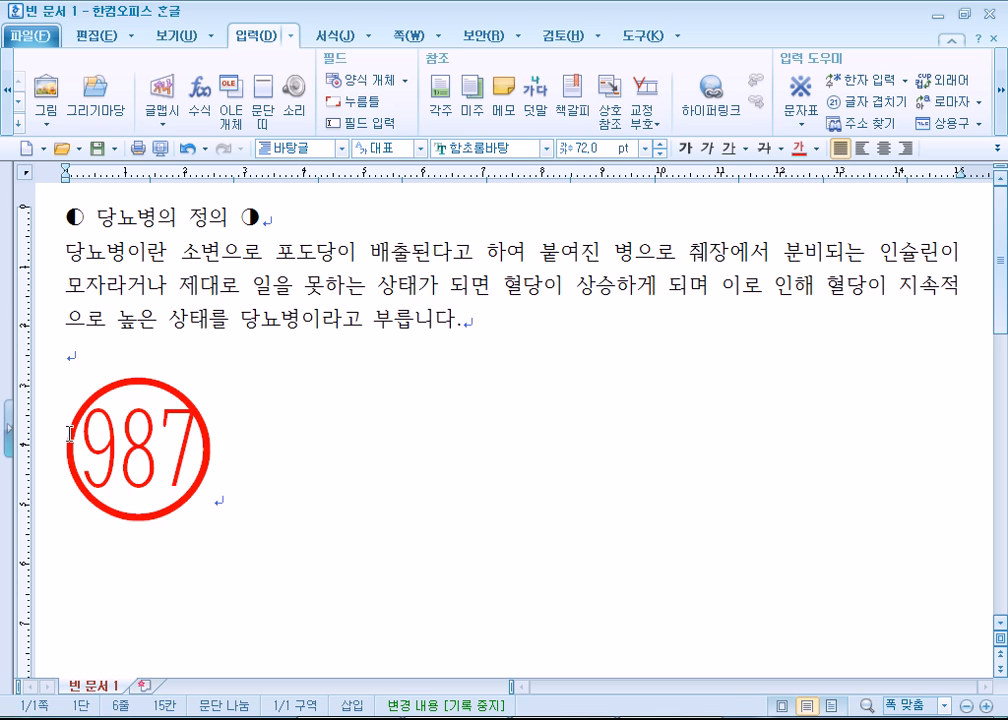
Enlarge the red circled 987 to 254 pt
left_click_drag(69, 432, 212, 460)
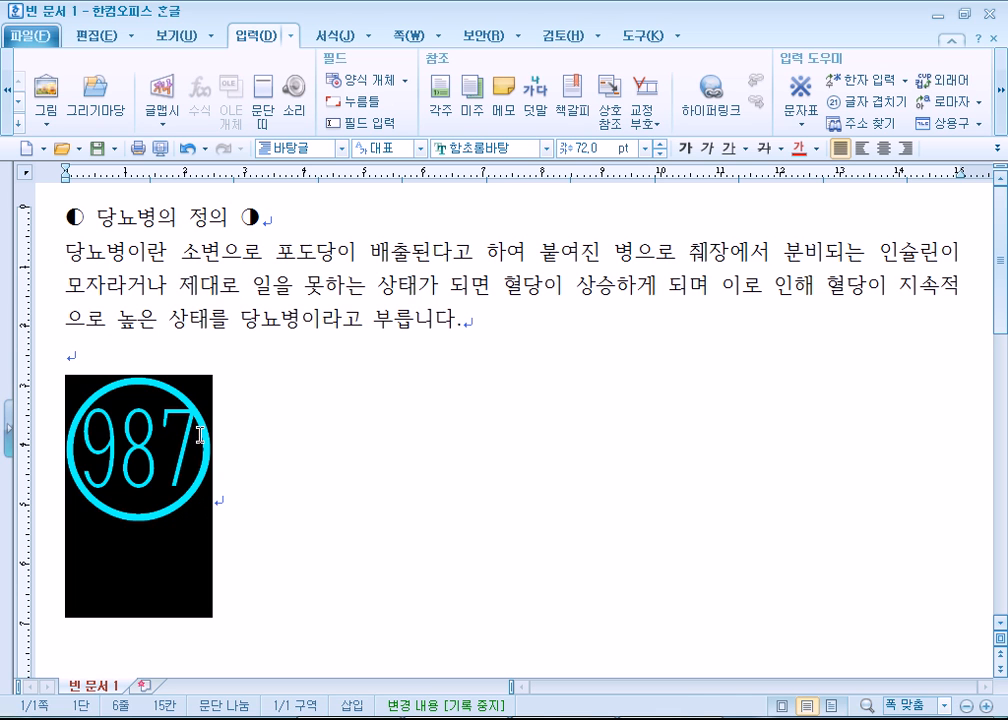
left_click(647, 150)
left_click(585, 418)
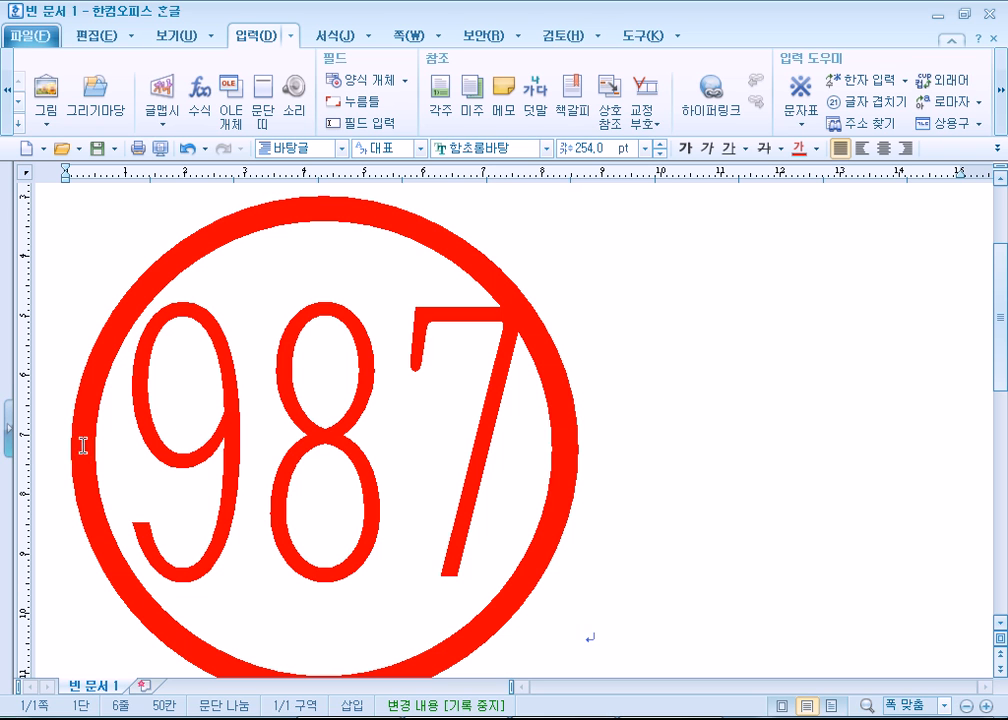
Delete the circled 987 line
left_click(33, 447)
key("Delete")
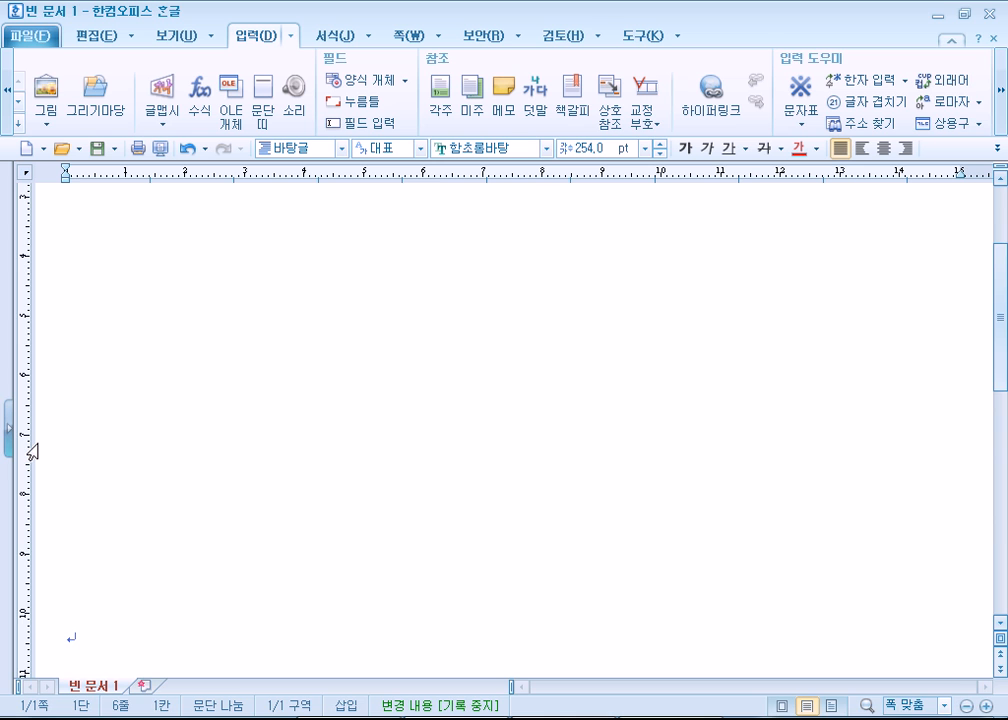
scroll(35, 446, "up", 3)
Restore the empty line below the paragraph, undoing stray edits back to 10 pt
left_click(88, 358)
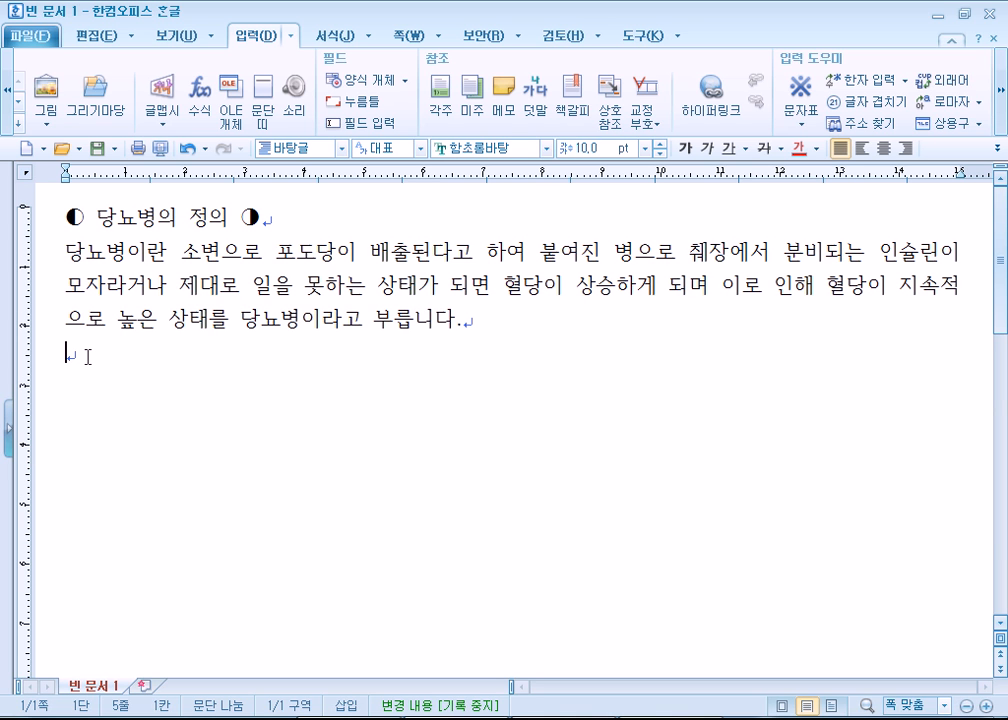
key("Delete")
key("BackSpace")
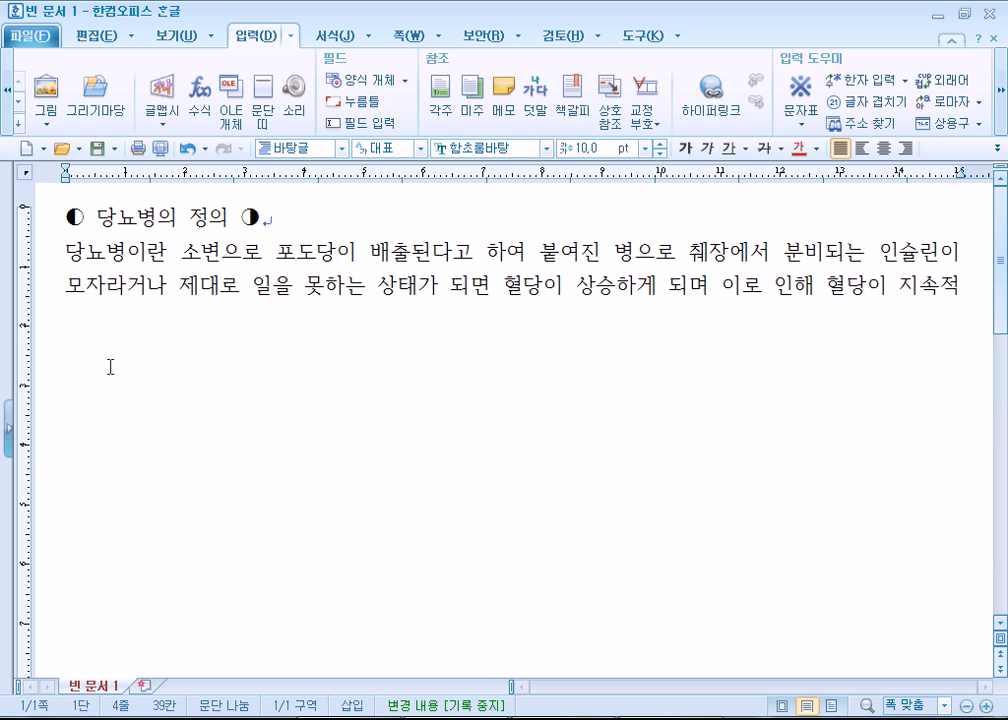
key("ctrl+z")
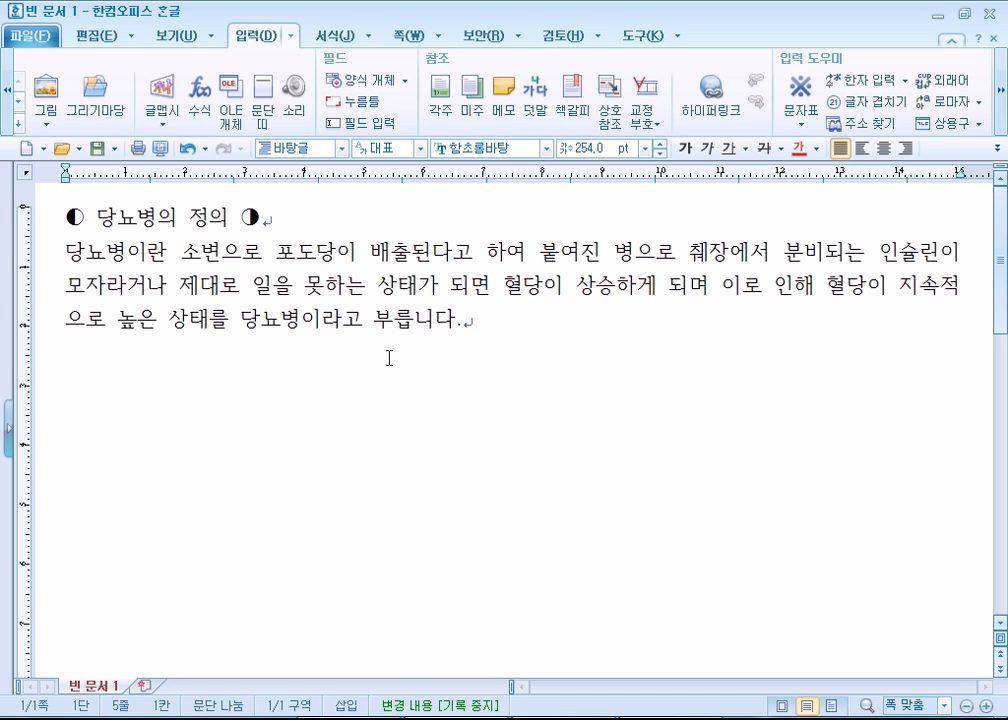
key("ctrl+z")
Type 대한민국 at 24 pt below the paragraph and call up its hanja conversion
left_click(645, 148)
left_click(585, 332)
type("EO")
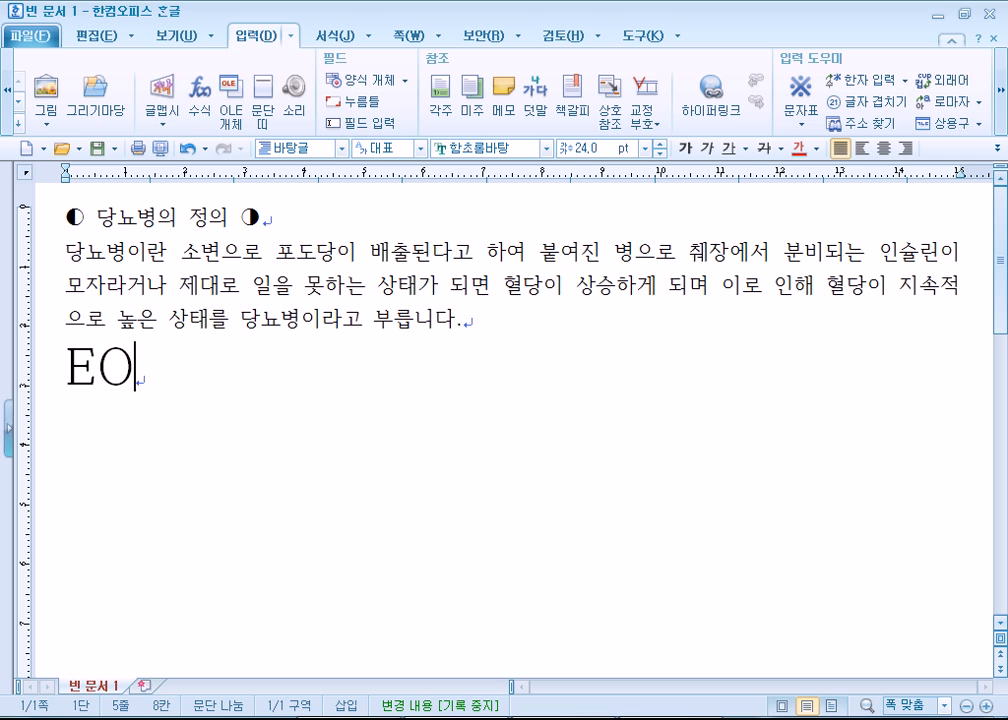
key("BackSpace")
key("BackSpace")
key("Hangul")
type("댕한민국")
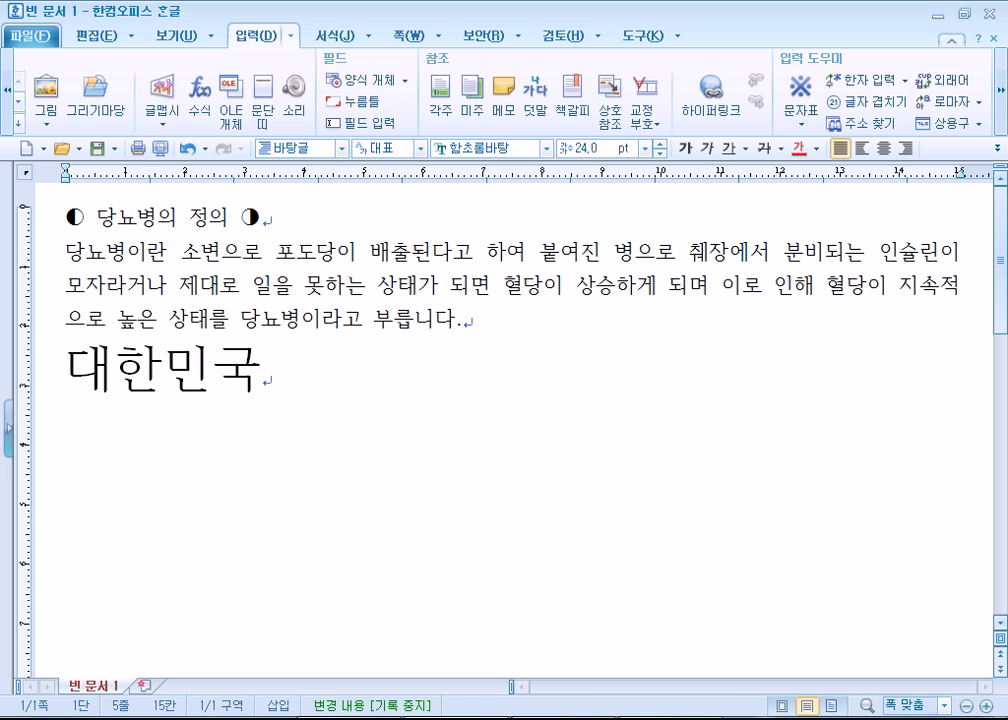
key("shift+Home")
key("F9")
left_click_drag(448, 67, 529, 27)
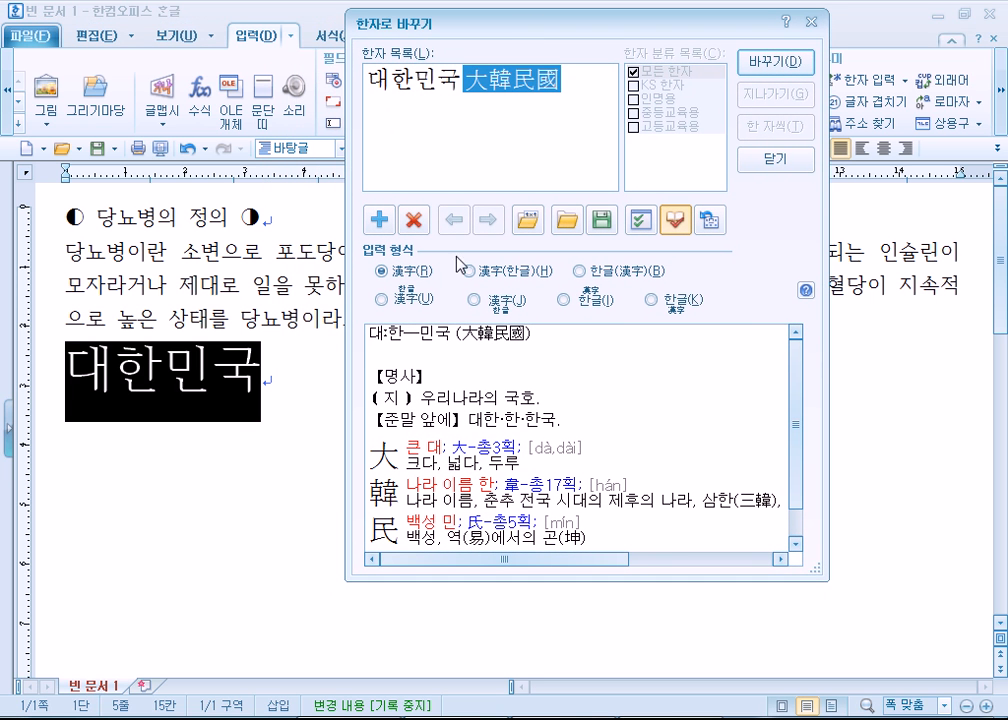
left_click(675, 222)
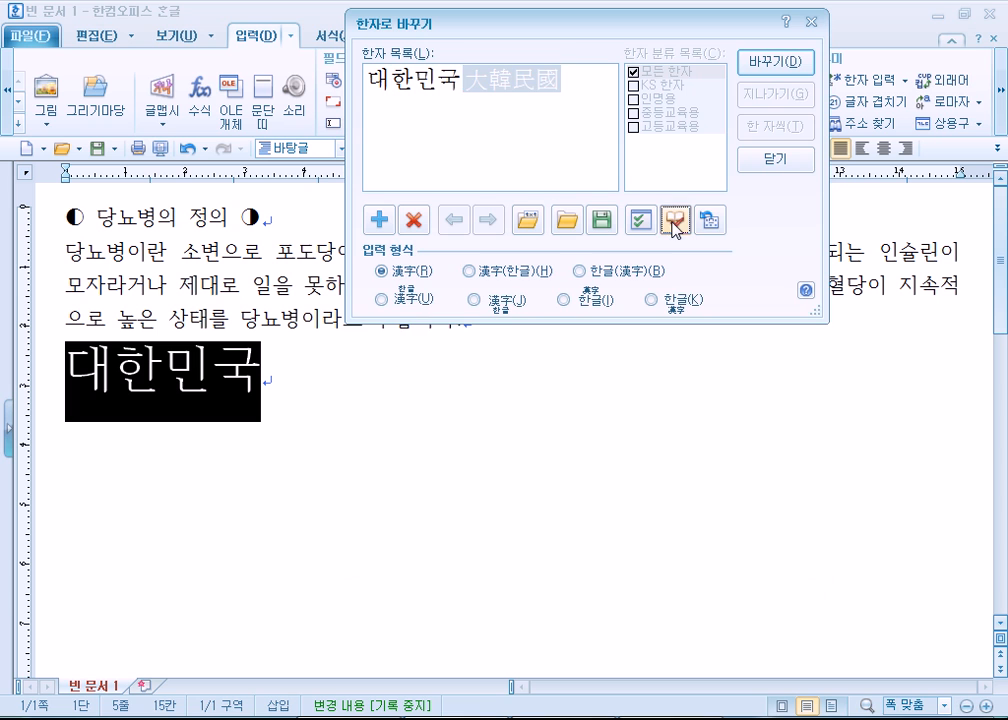
left_click(675, 222)
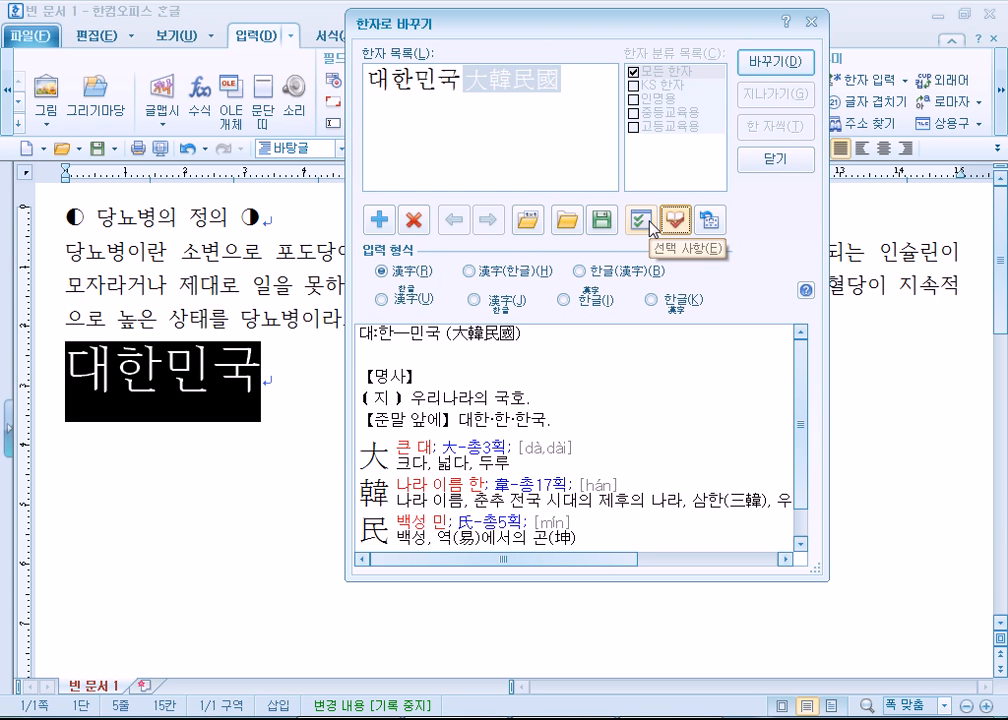
left_click(781, 160)
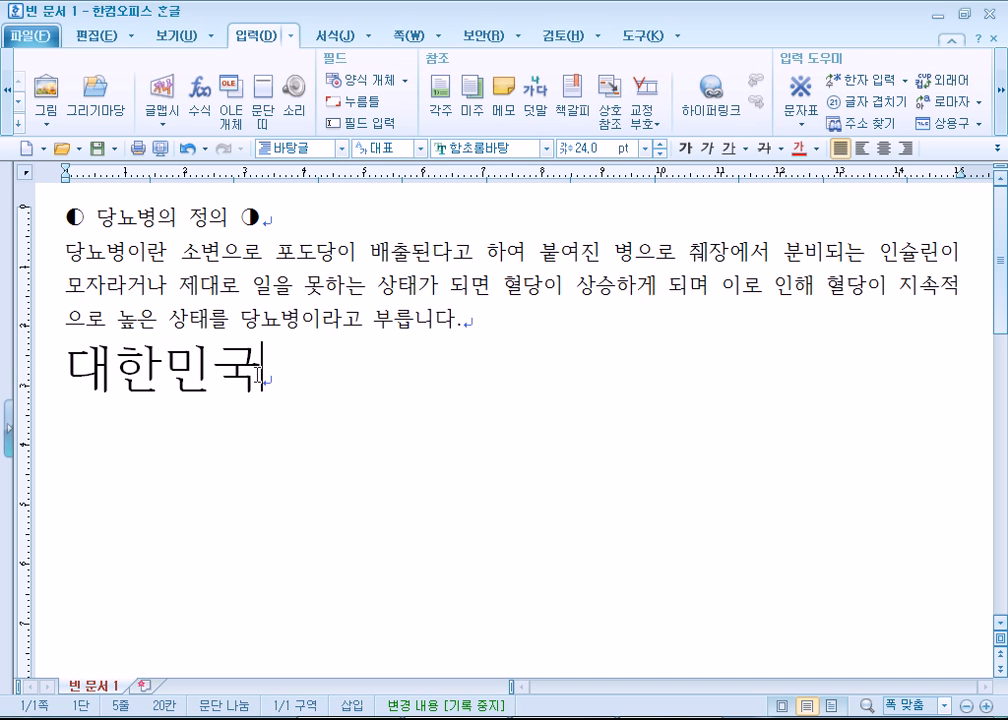
key("shift+Left")
key("shift+Left")
key("shift+Left")
key("shift+Left")
left_click(295, 414)
key("shift+Left")
key("shift+Left")
key("shift+Left")
key("shift+Left")
key("F9")
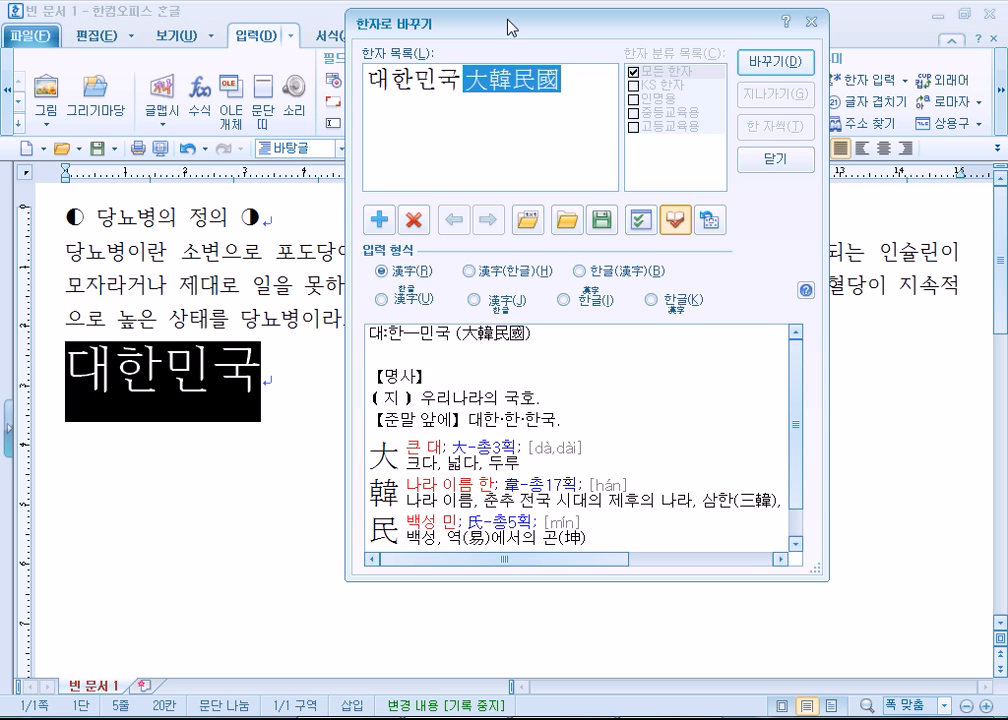
Toggle the 大韓民國 dictionary definitions on and off in the hanja conversion window
left_click_drag(510, 27, 486, 26)
mouse_move(564, 92)
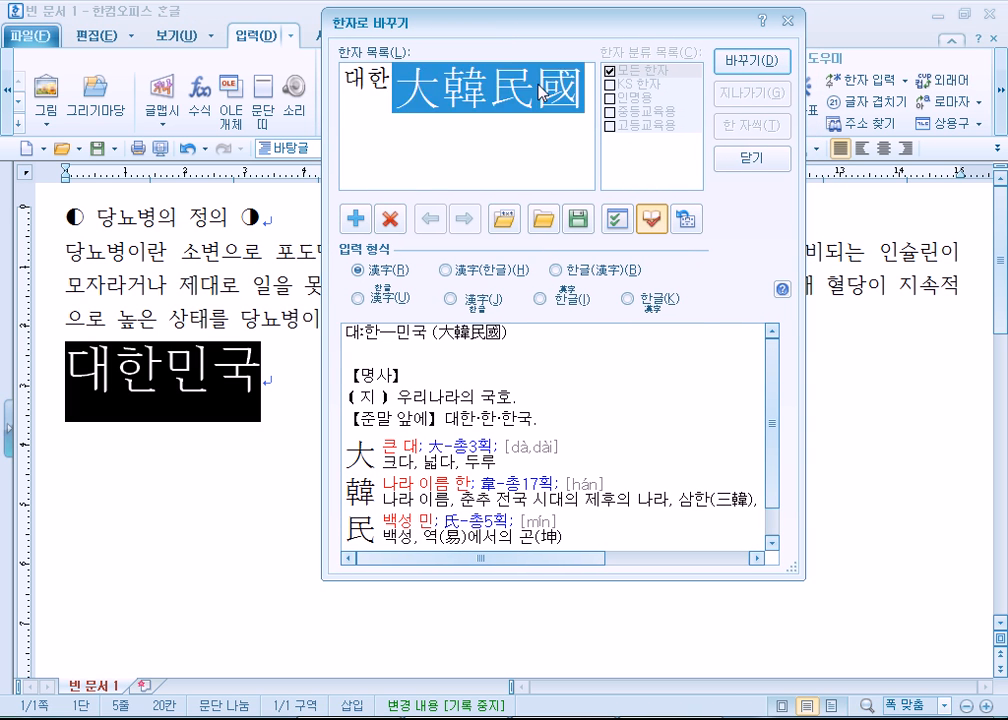
left_click(652, 225)
left_click(651, 222)
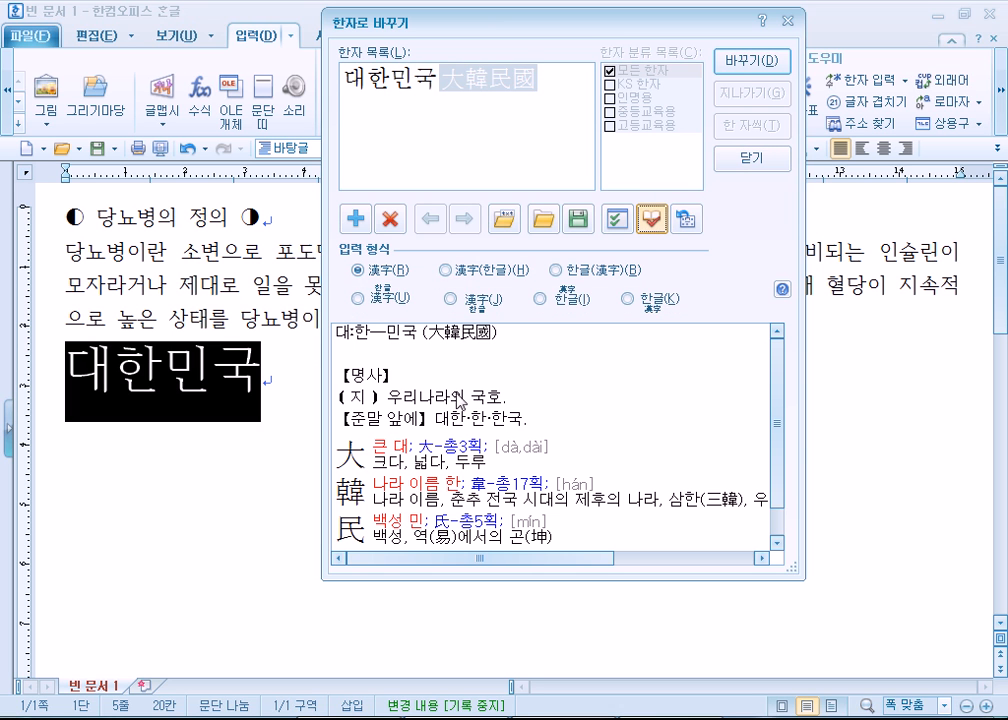
left_click(651, 222)
left_click(651, 222)
left_click(651, 222)
left_click(651, 222)
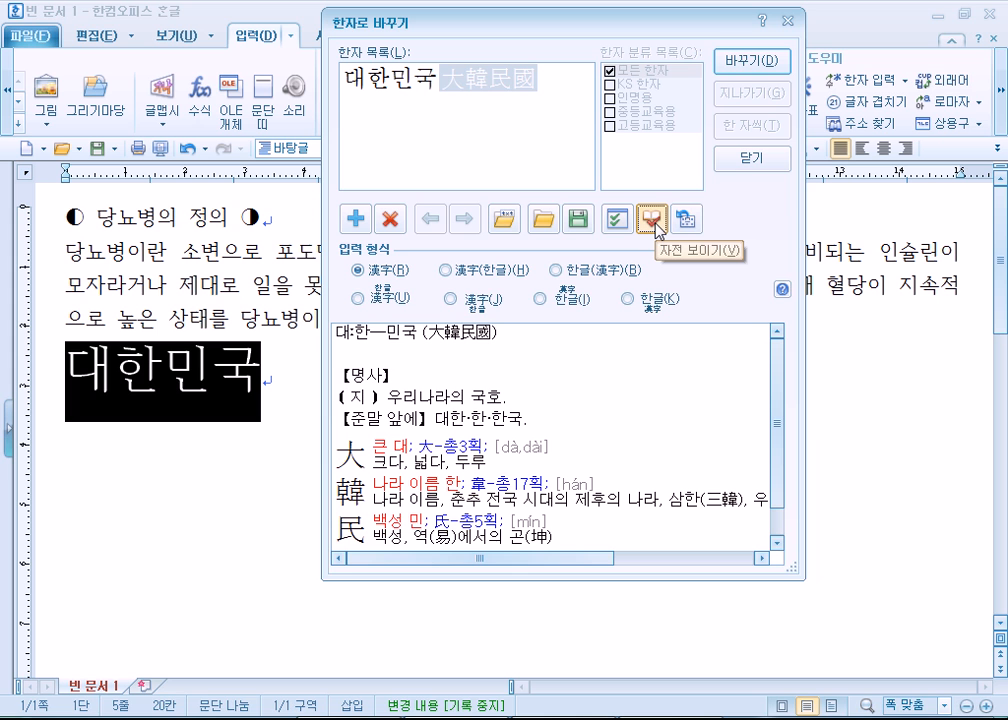
left_click(652, 221)
left_click(652, 221)
left_click(652, 221)
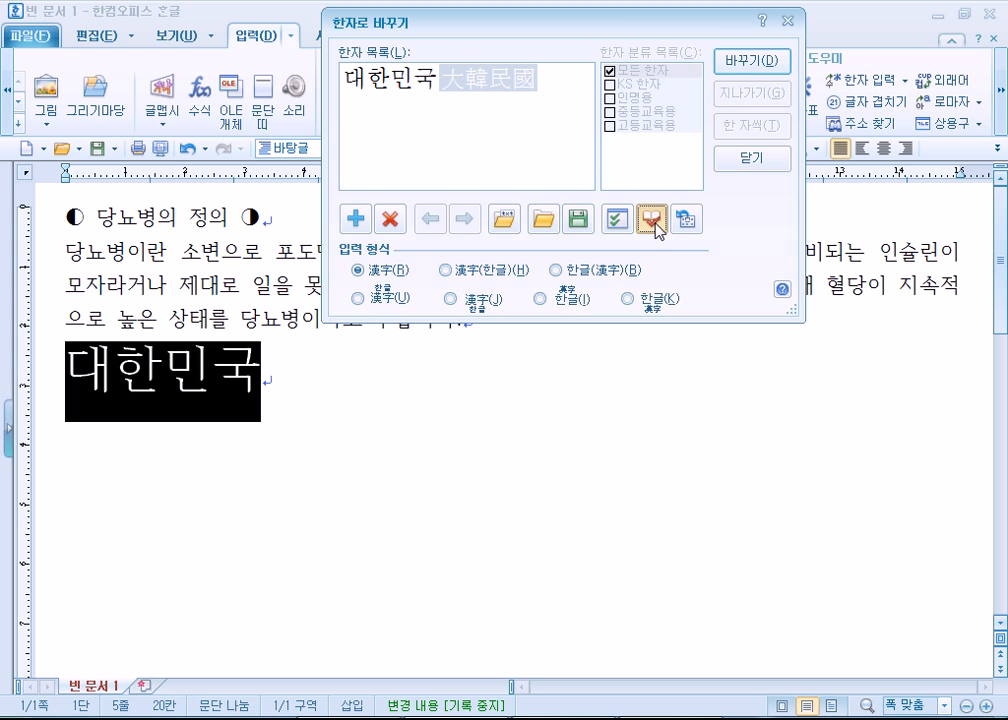
left_click(654, 222)
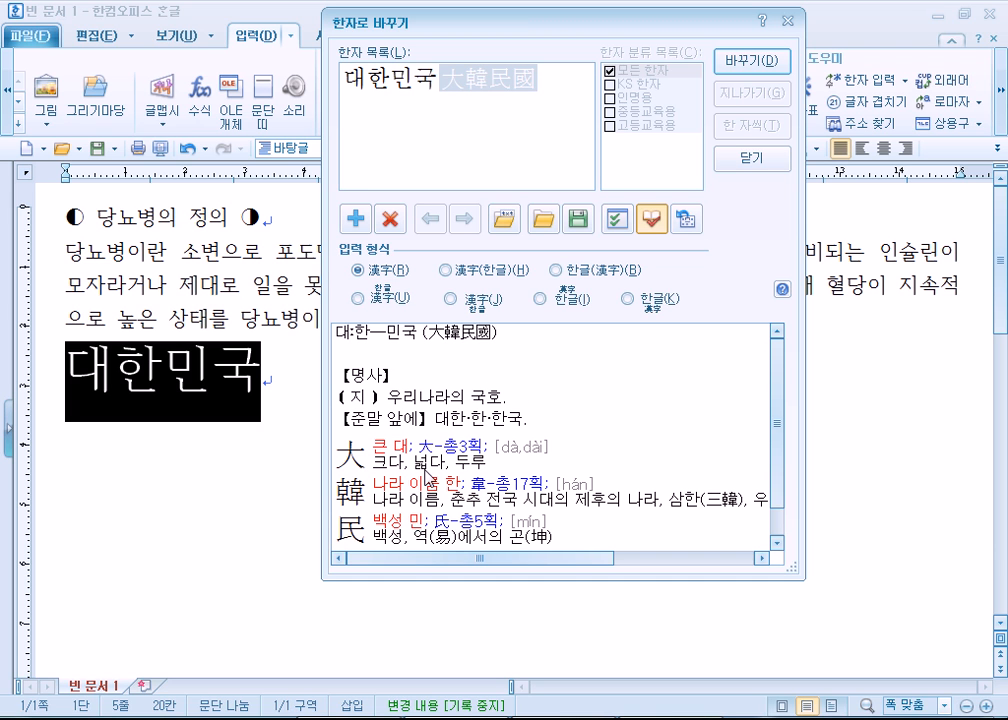
Convert 대한민국 to 大韓民國 and type 학교 after it
scroll(445, 470, "down", 1)
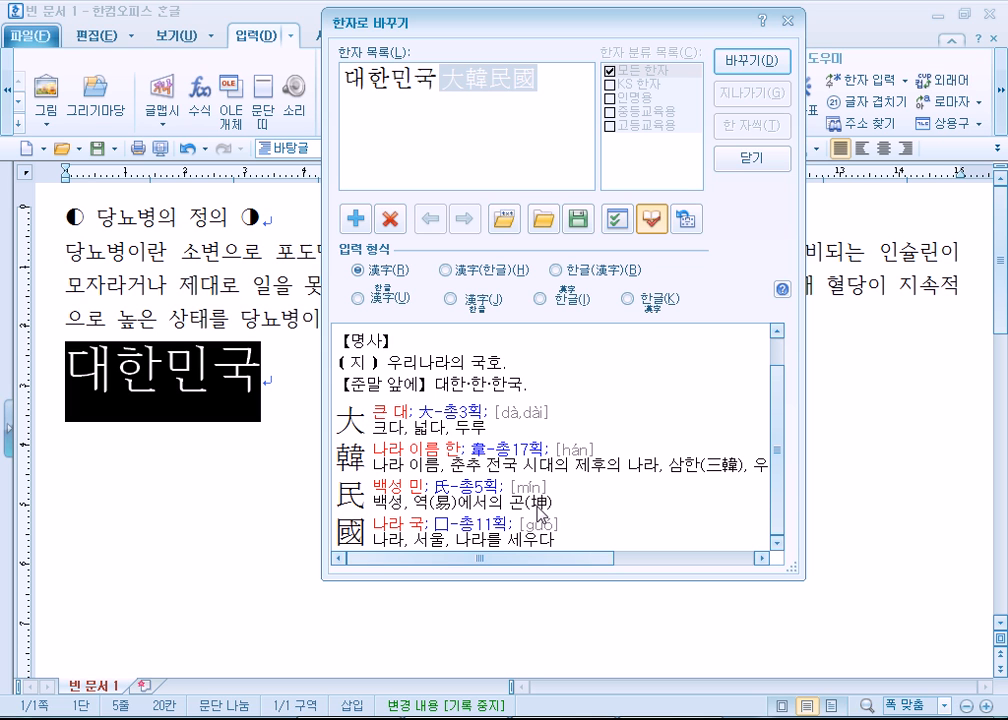
left_click_drag(575, 560, 479, 553)
scroll(457, 497, "up", 1)
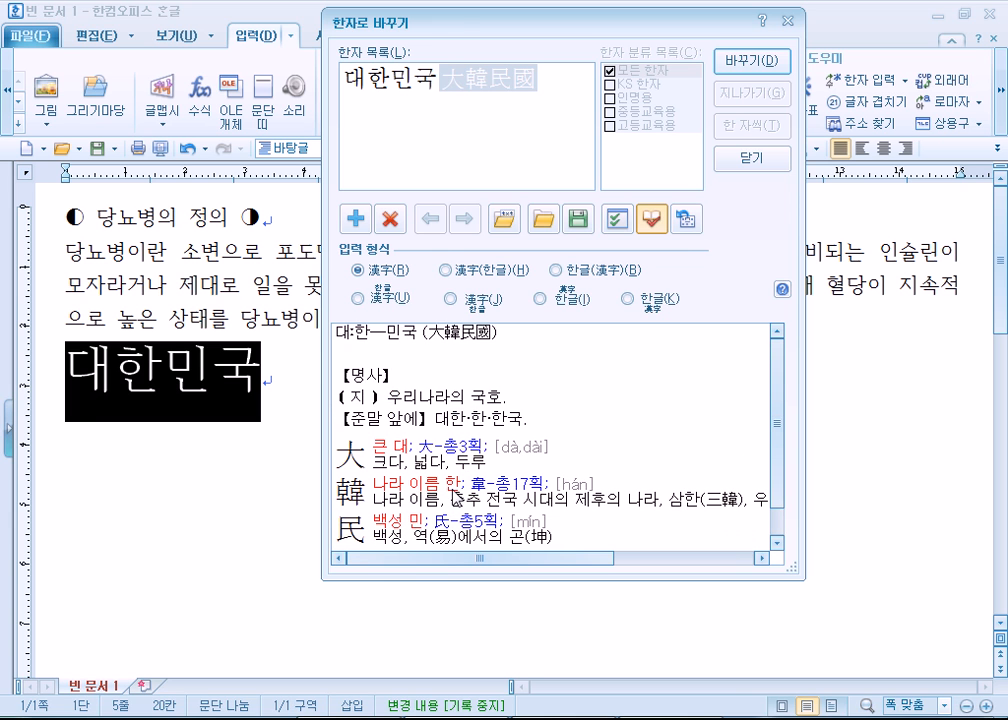
left_click(751, 61)
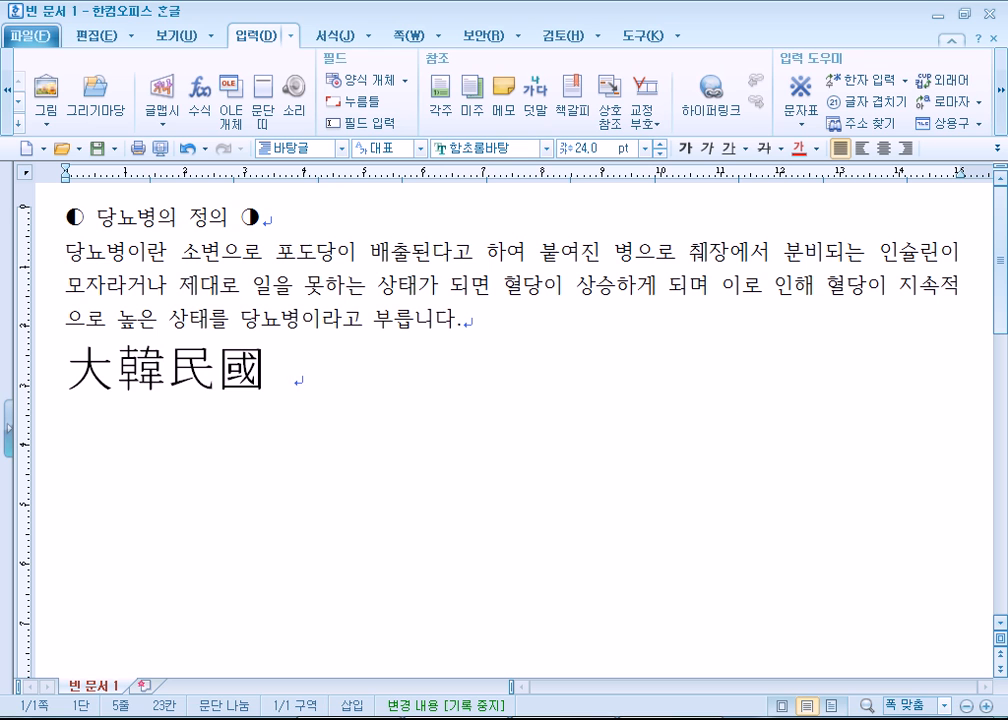
type("학교")
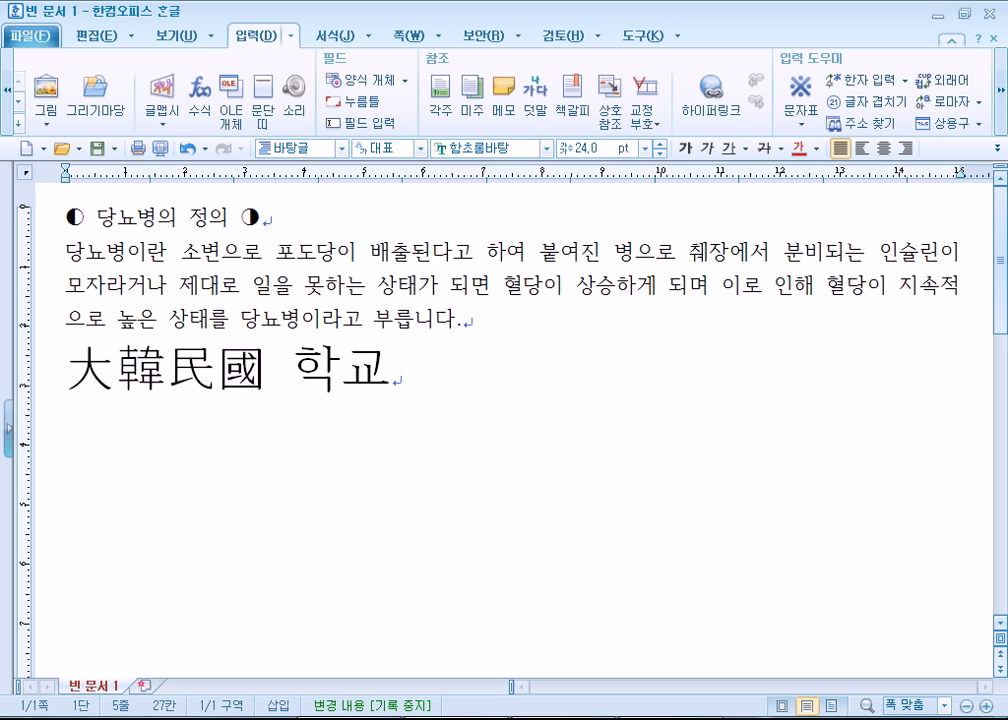
Convert 학교 to the hanja 學校
key("F9")
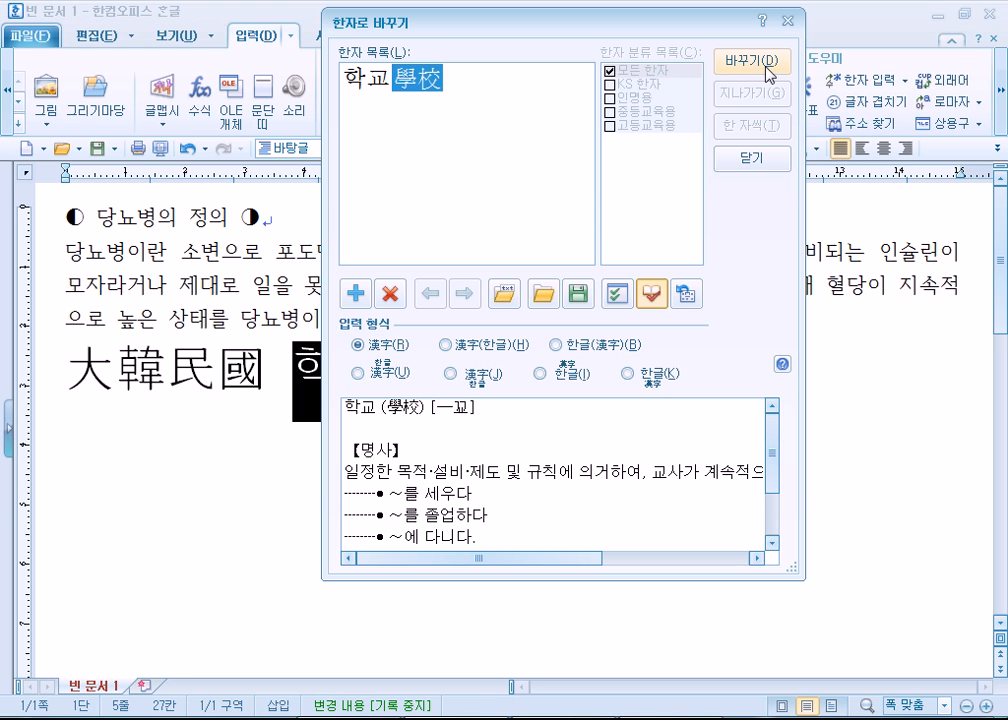
left_click_drag(773, 462, 772, 551)
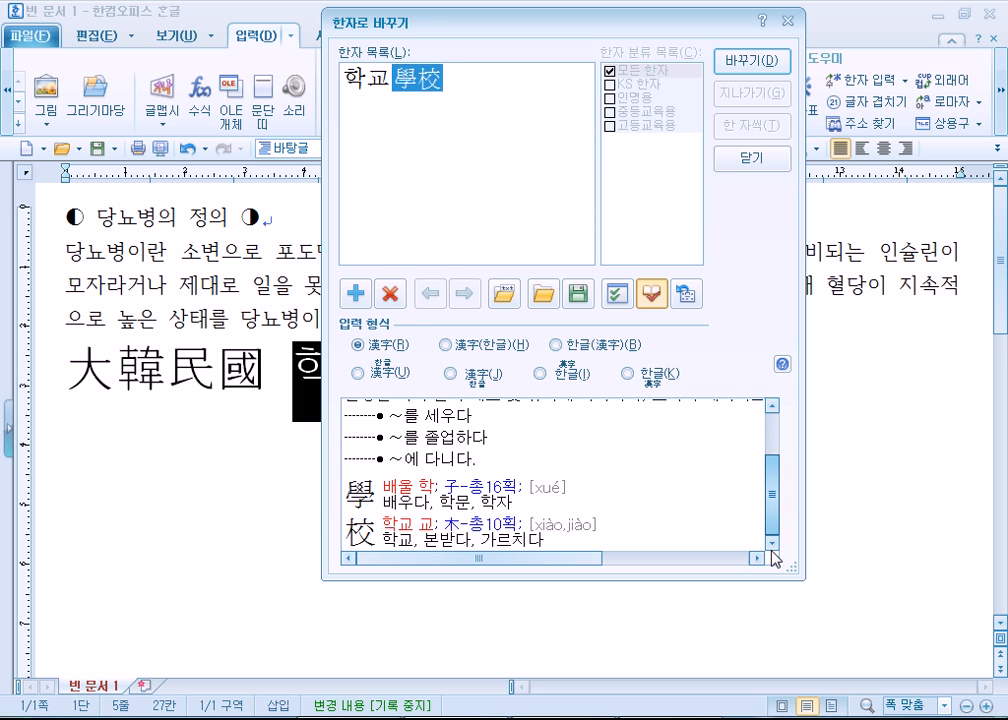
left_click(770, 62)
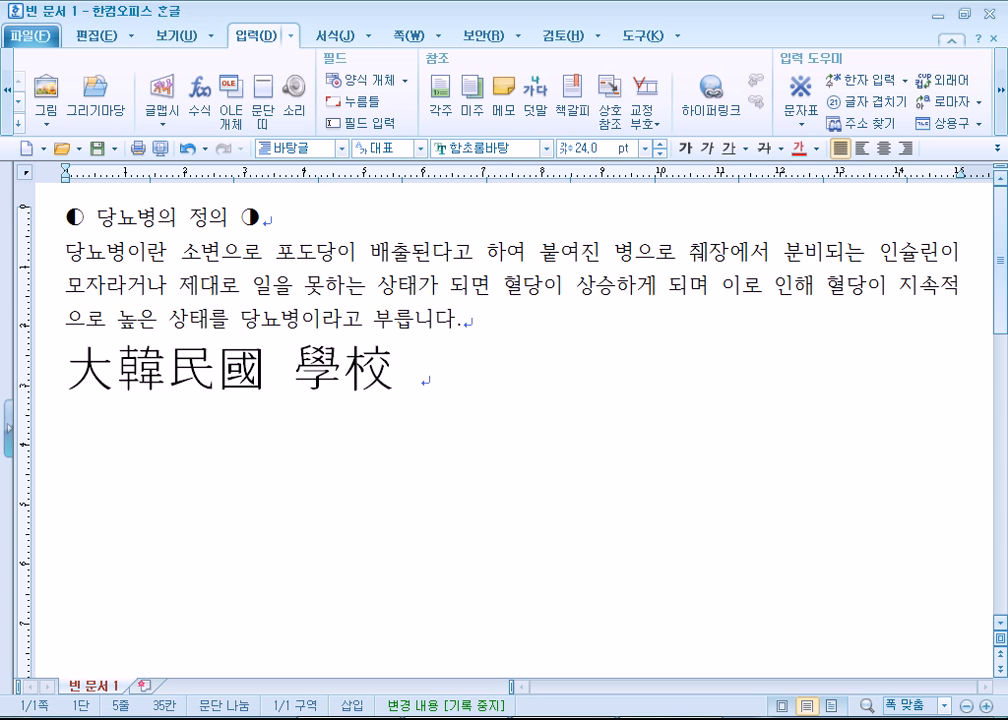
Revert 學校 and 大韓民國 to Hangul so the line reads 대한민국 학교
double_click(391, 375)
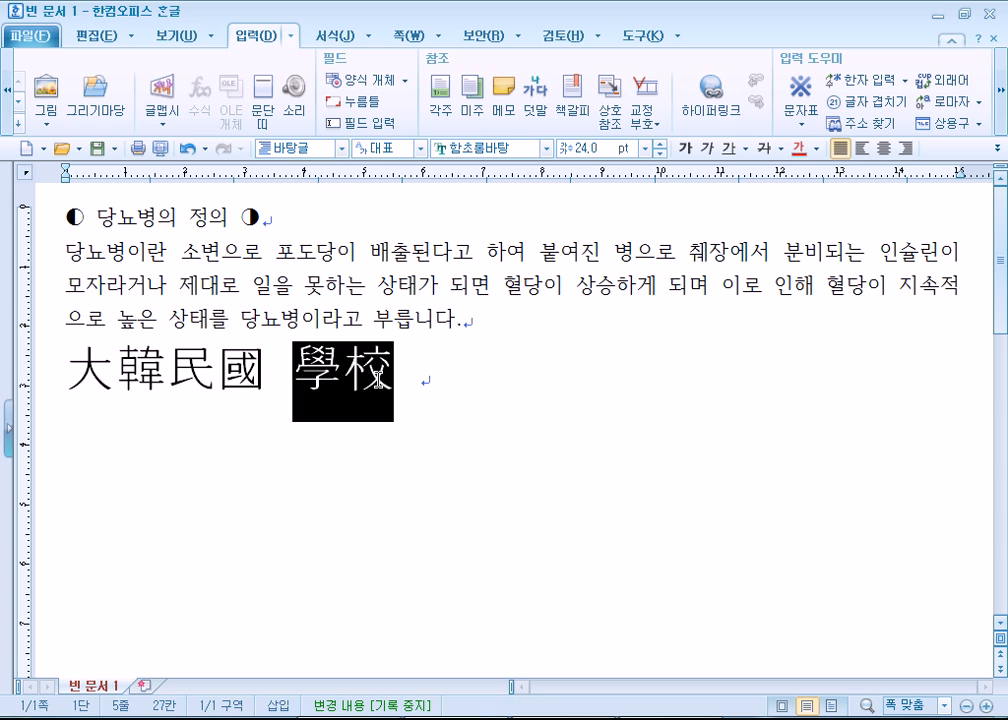
left_click(391, 375)
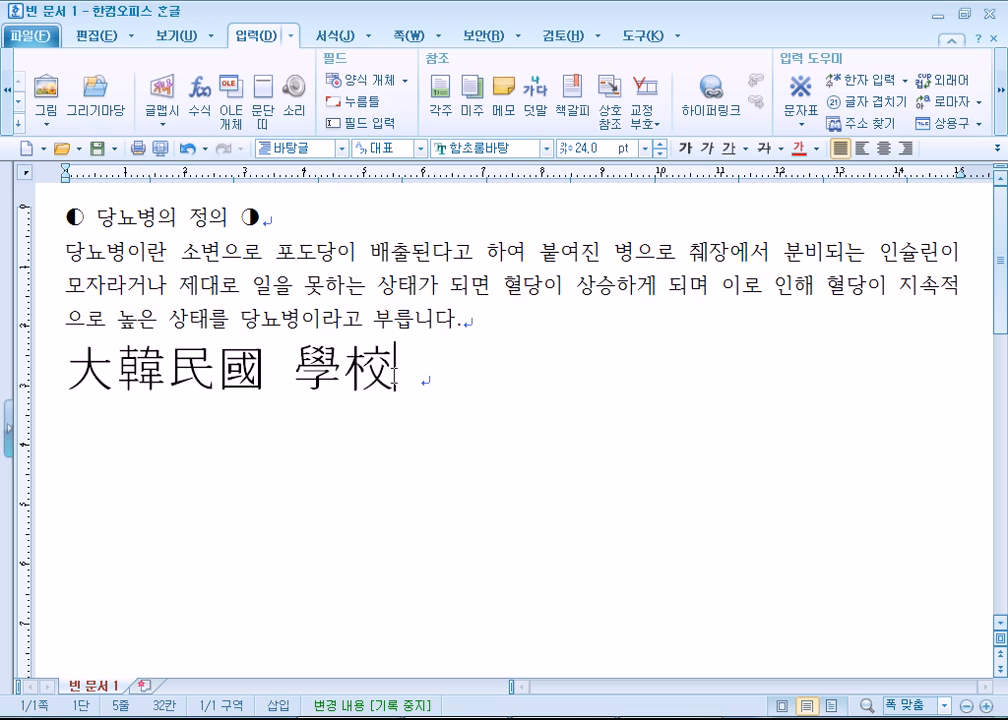
key("F9")
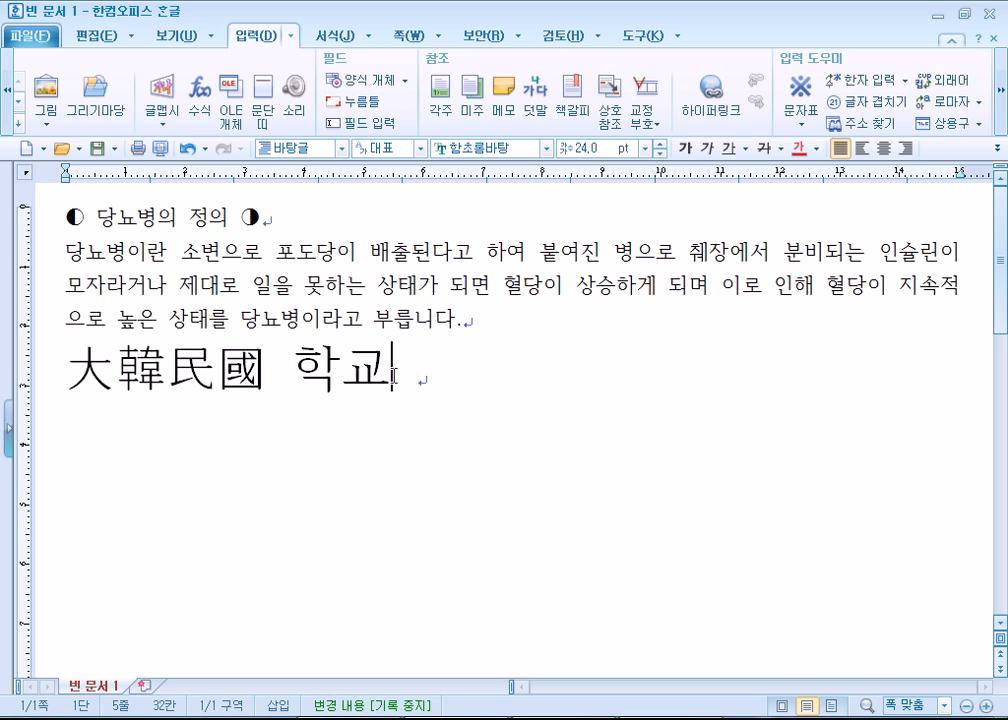
left_click(272, 356)
key("F9")
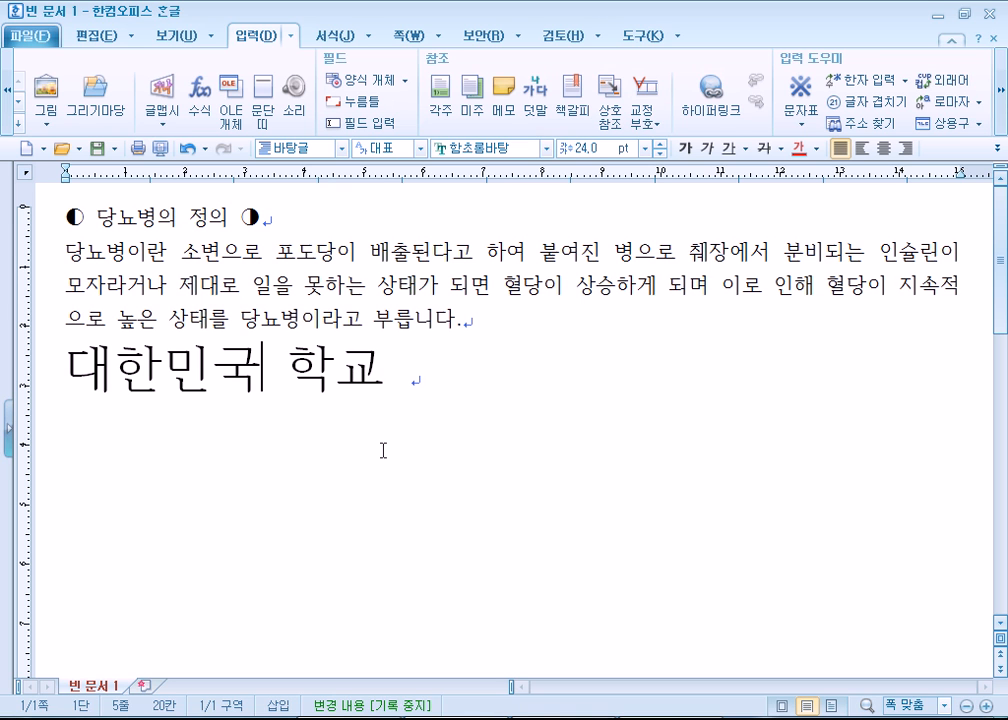
left_click(547, 413)
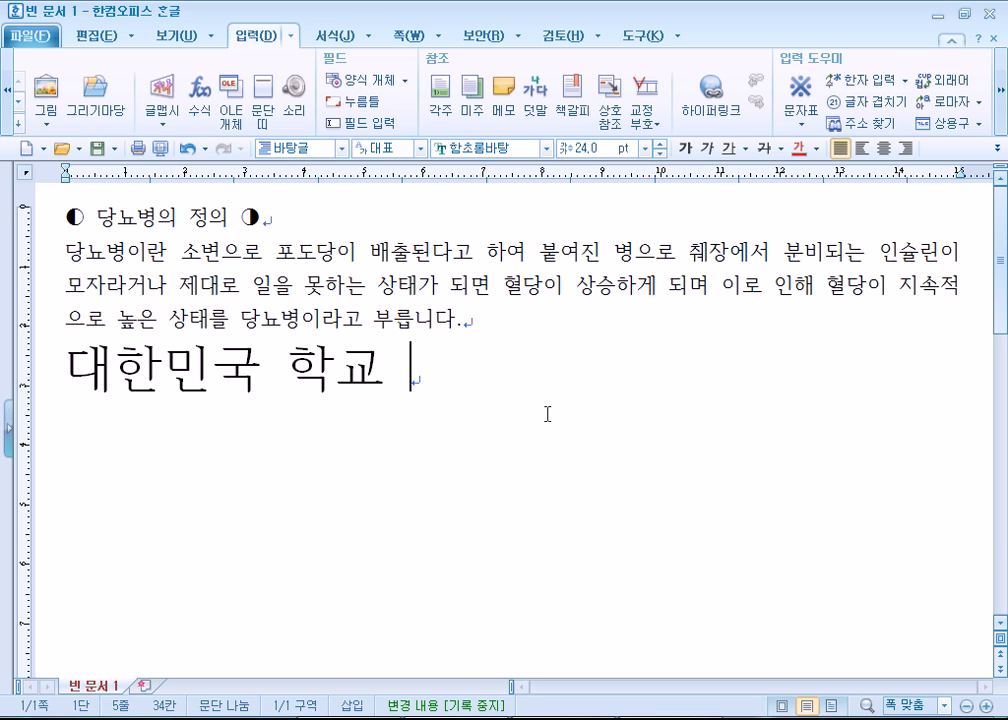
Convert 대한민국 to 大韓民國 again after checking its dictionary definitions
left_click(256, 361)
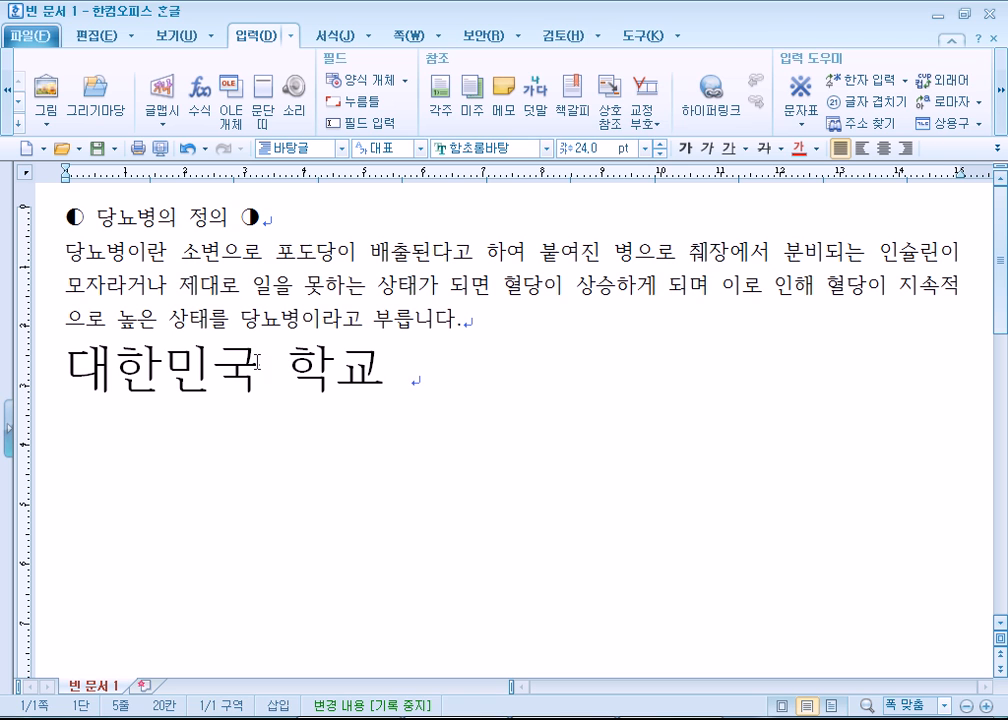
key("F9")
left_click(652, 218)
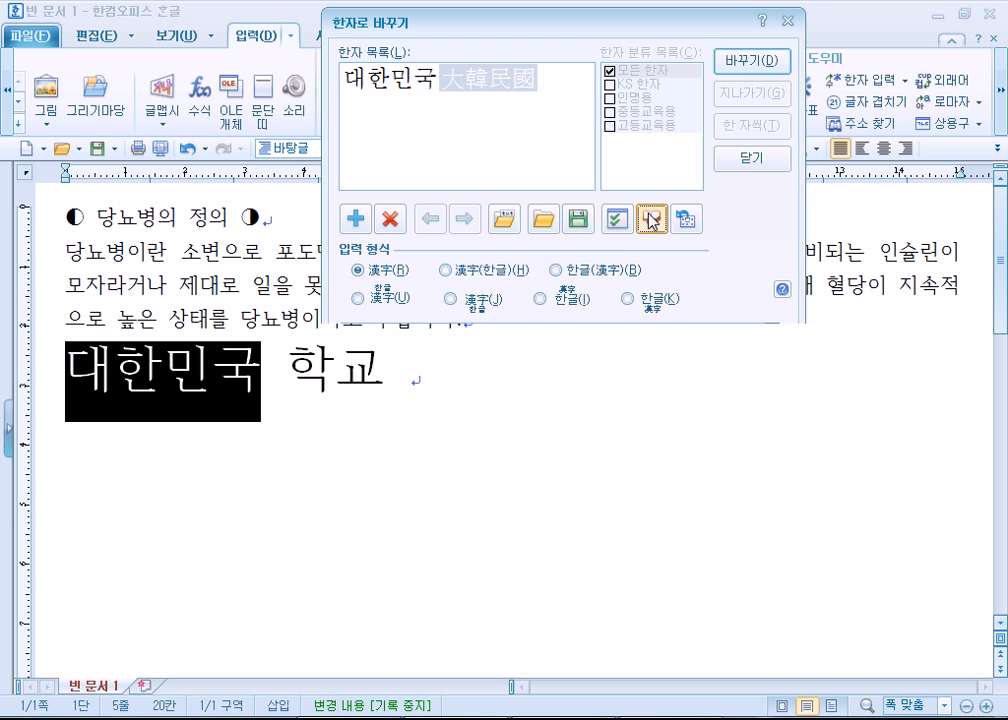
left_click(652, 218)
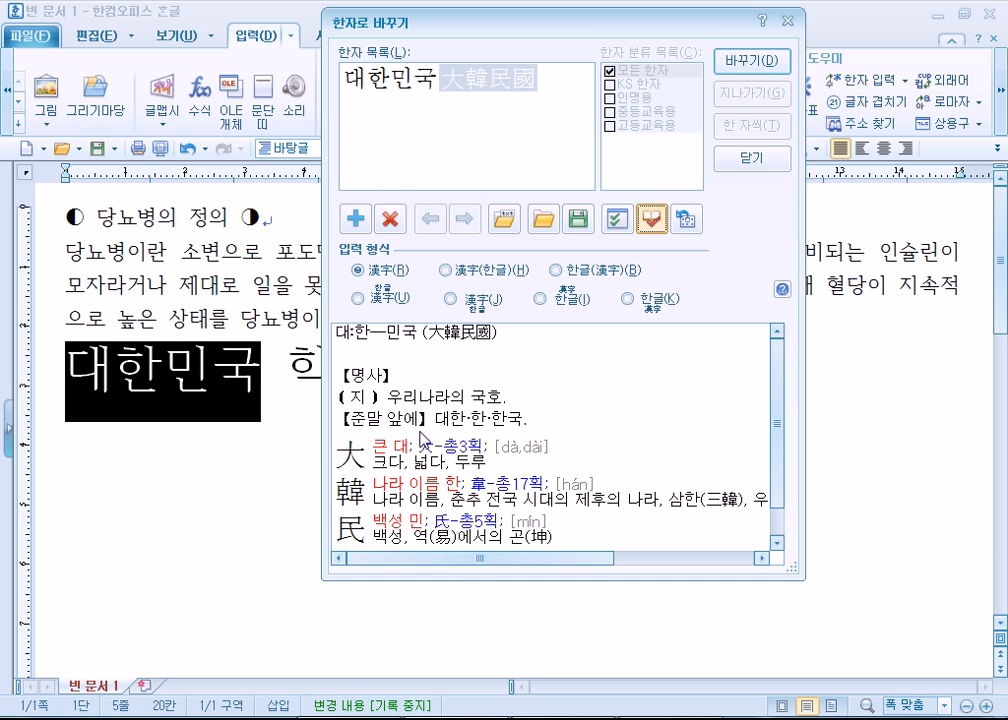
left_click(772, 64)
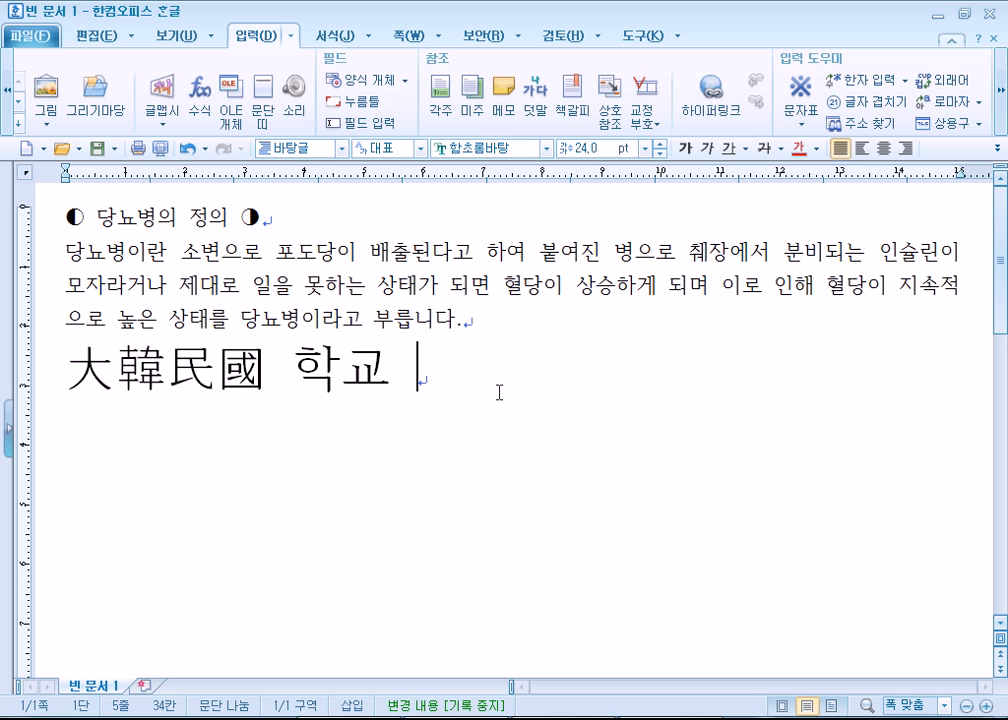
Insert 木 after 학교 by entering its meaning and sound in 한자 새김 입력
left_click(291, 37)
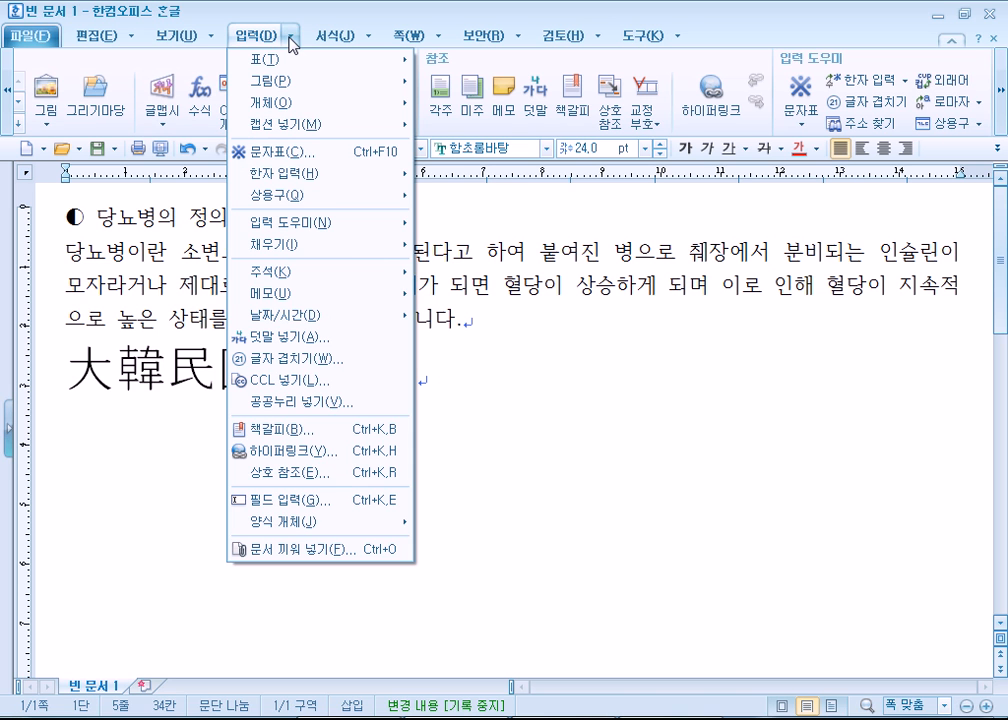
left_click(291, 38)
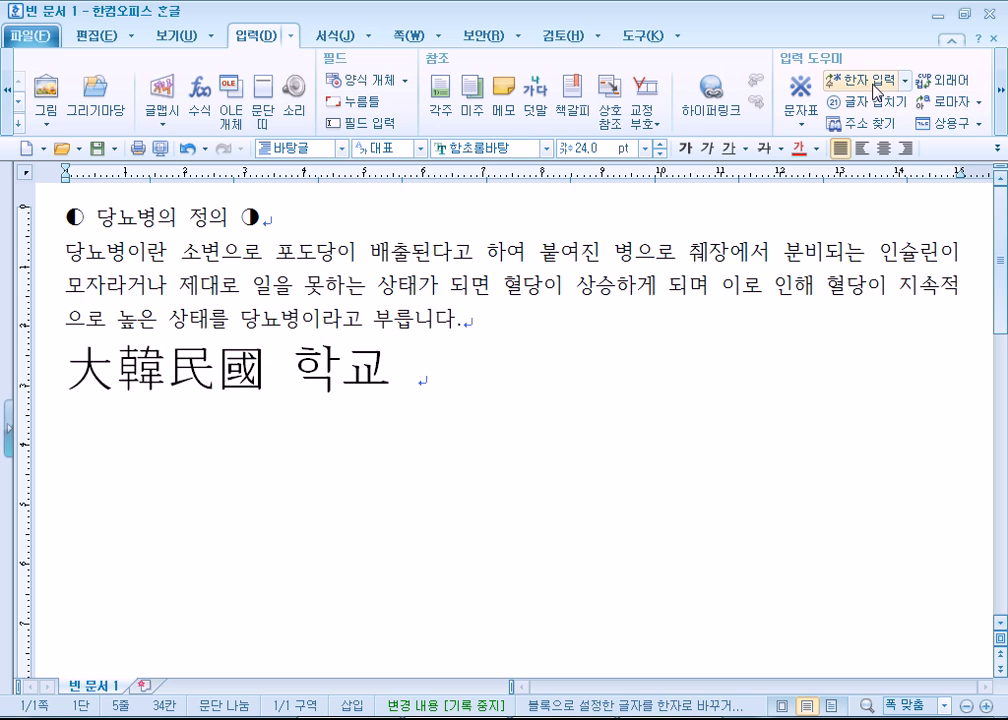
left_click(905, 82)
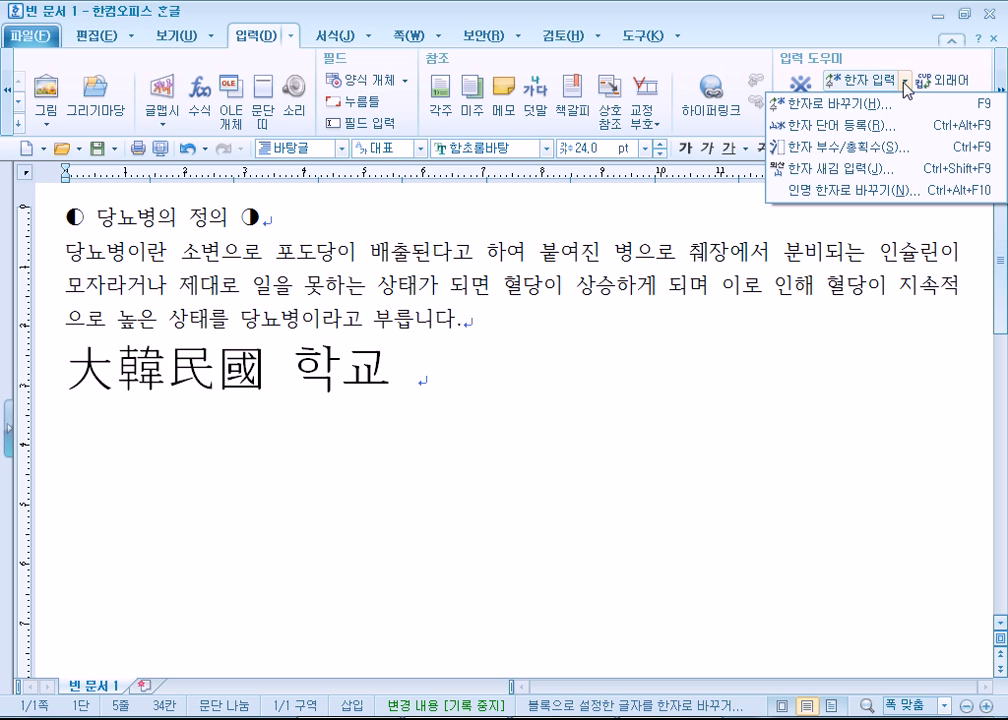
left_click(905, 85)
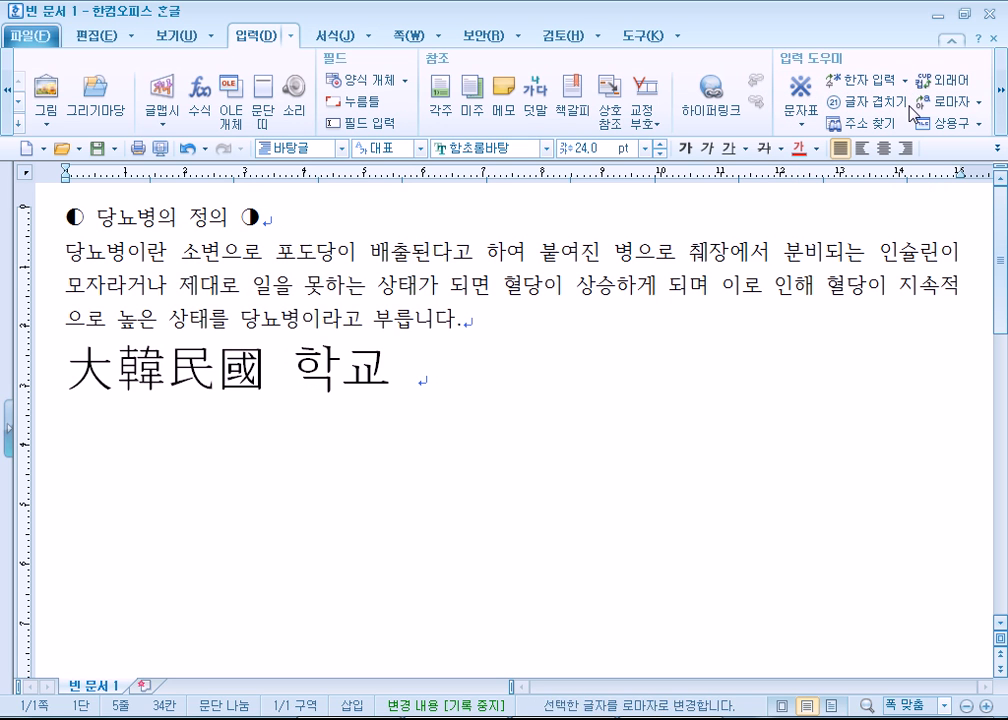
left_click(905, 83)
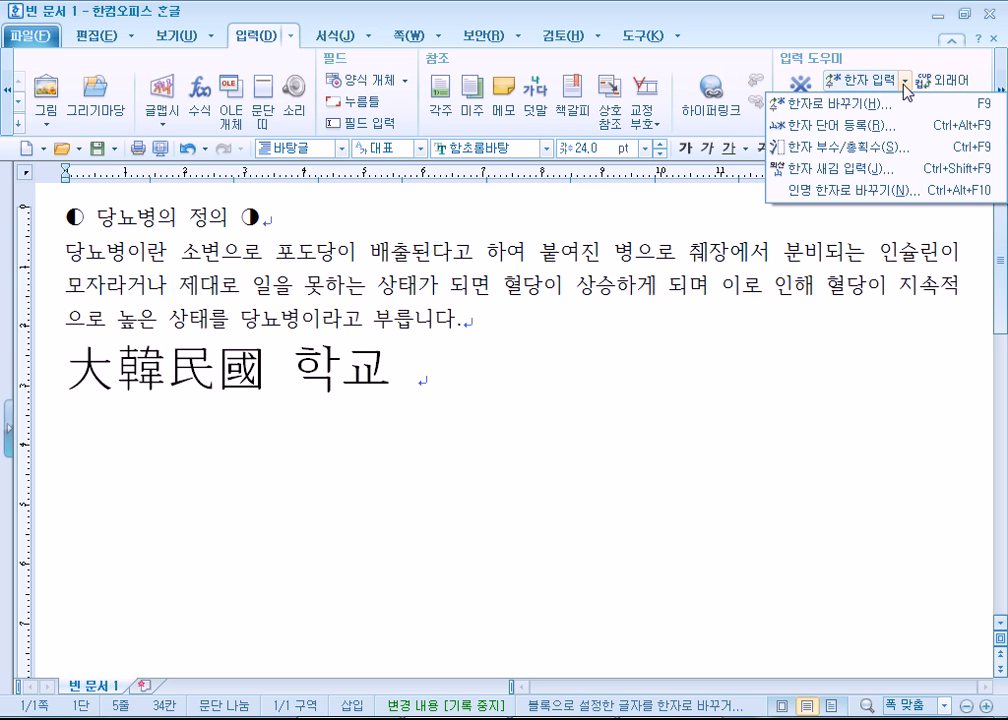
left_click(858, 170)
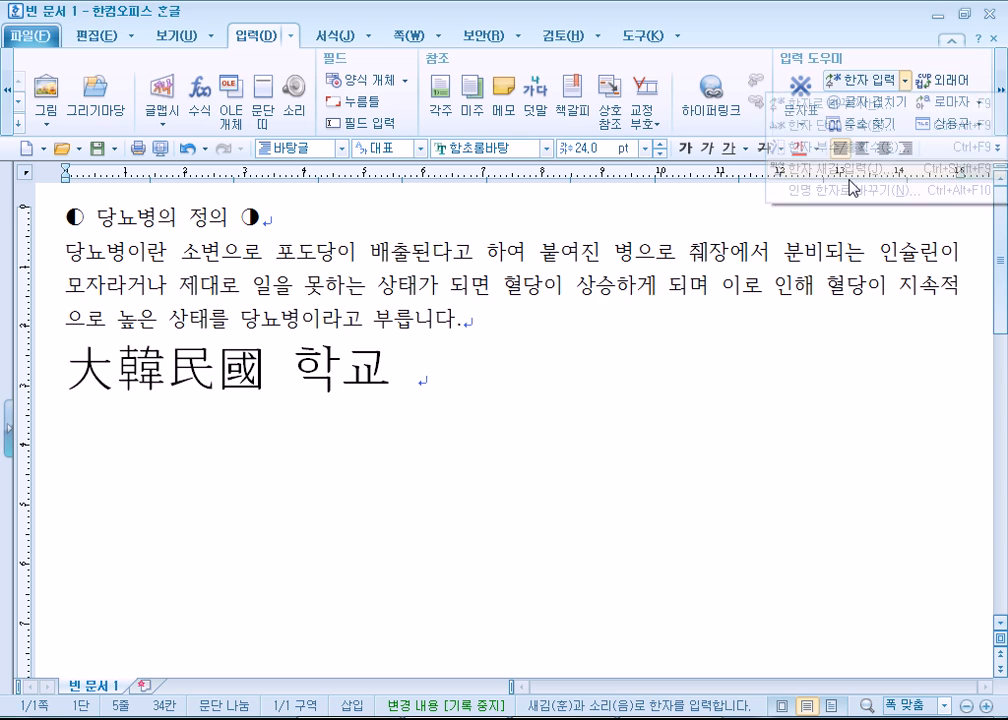
type("나비목")
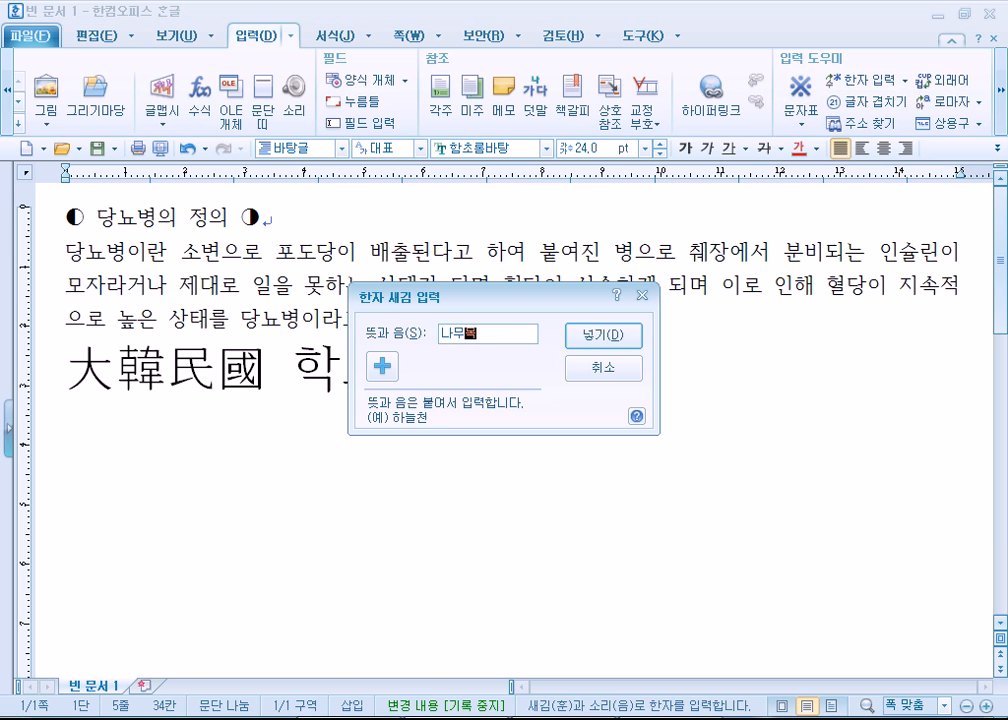
key("Return")
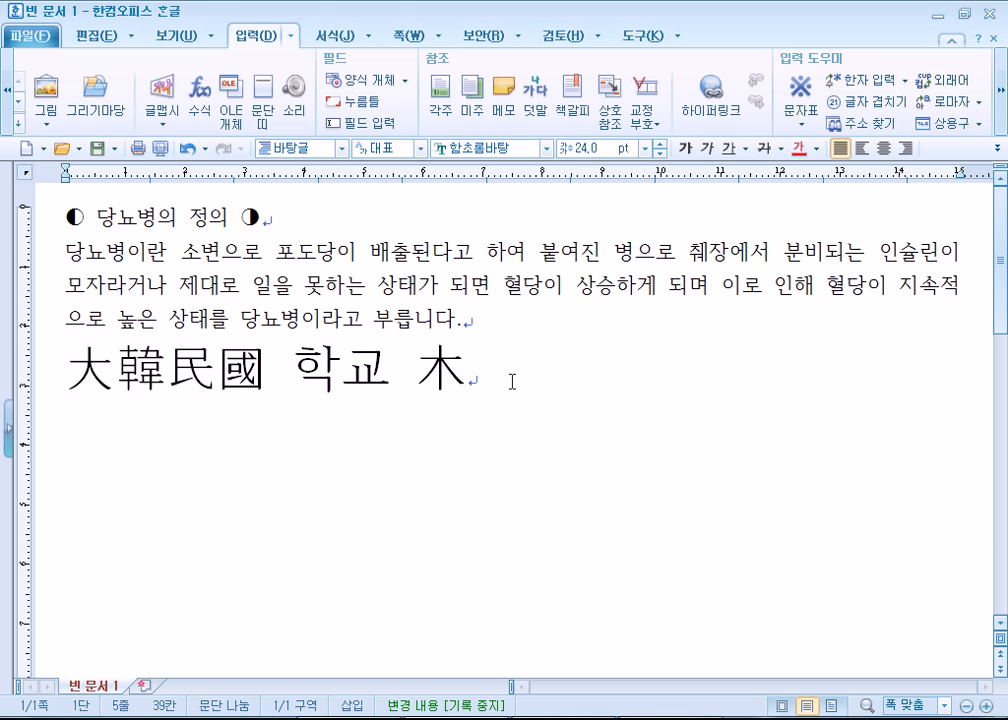
left_click(906, 80)
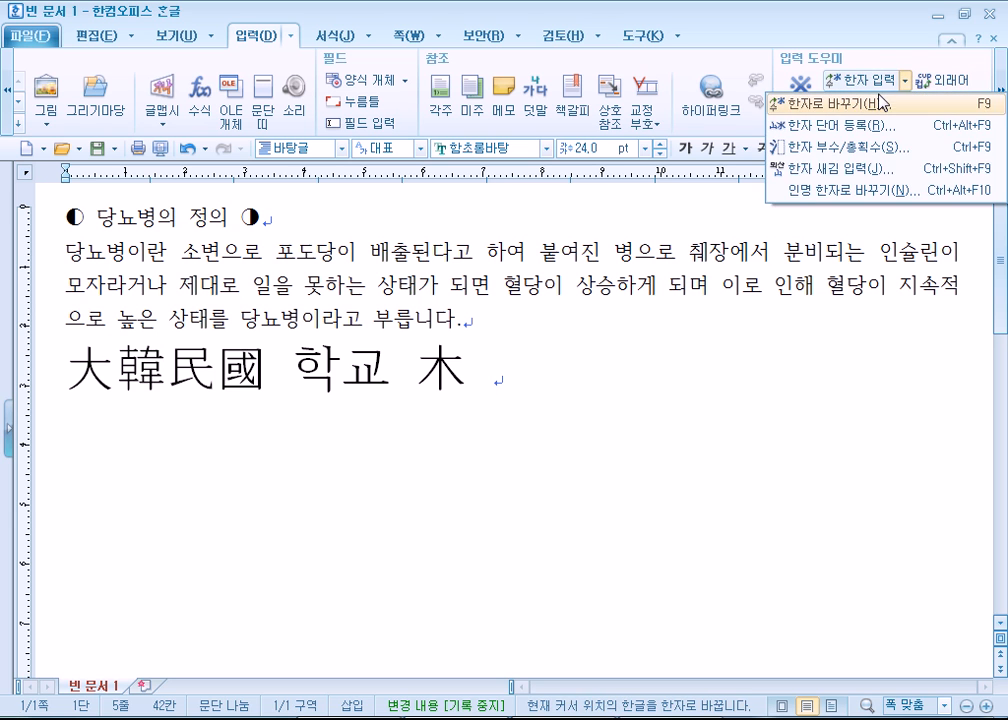
left_click(906, 84)
left_click(906, 84)
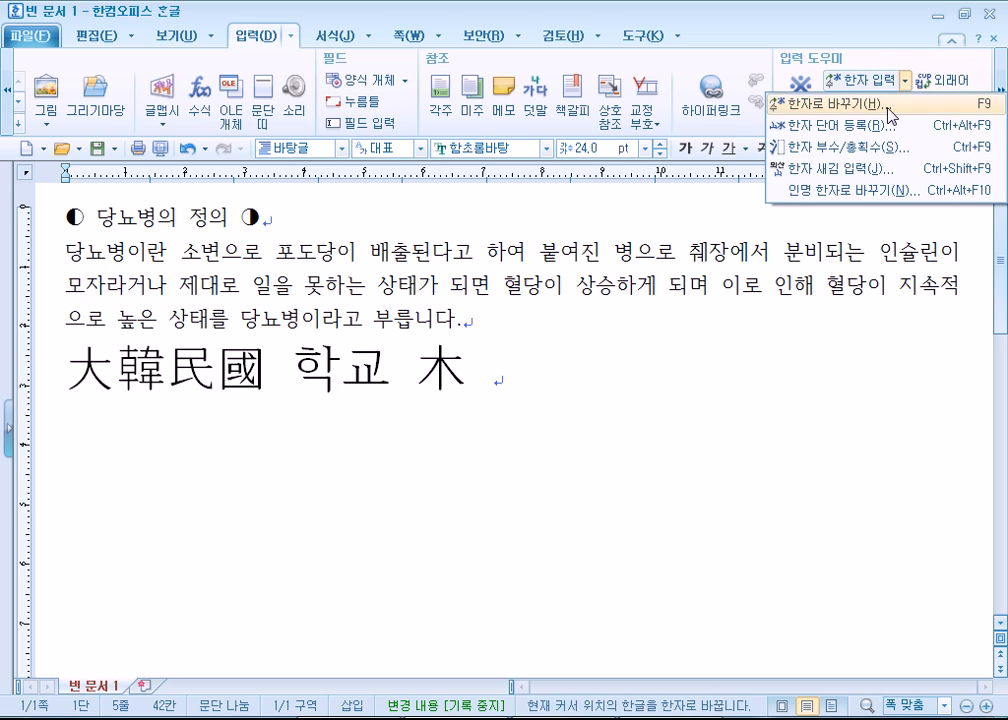
left_click(822, 180)
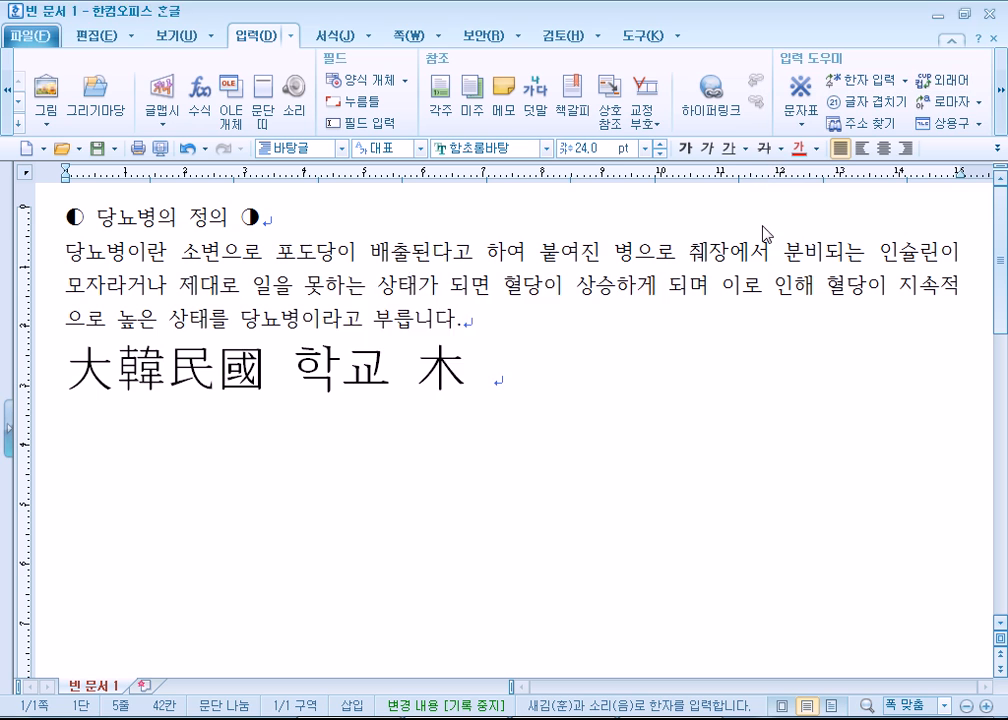
type("배울학")
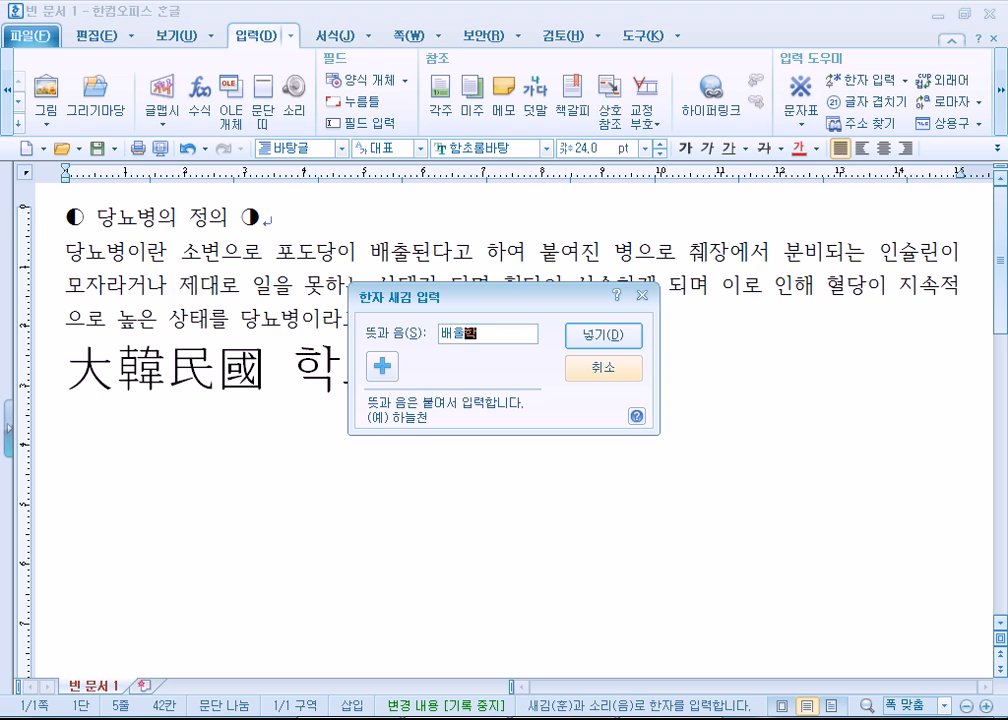
key("Return")
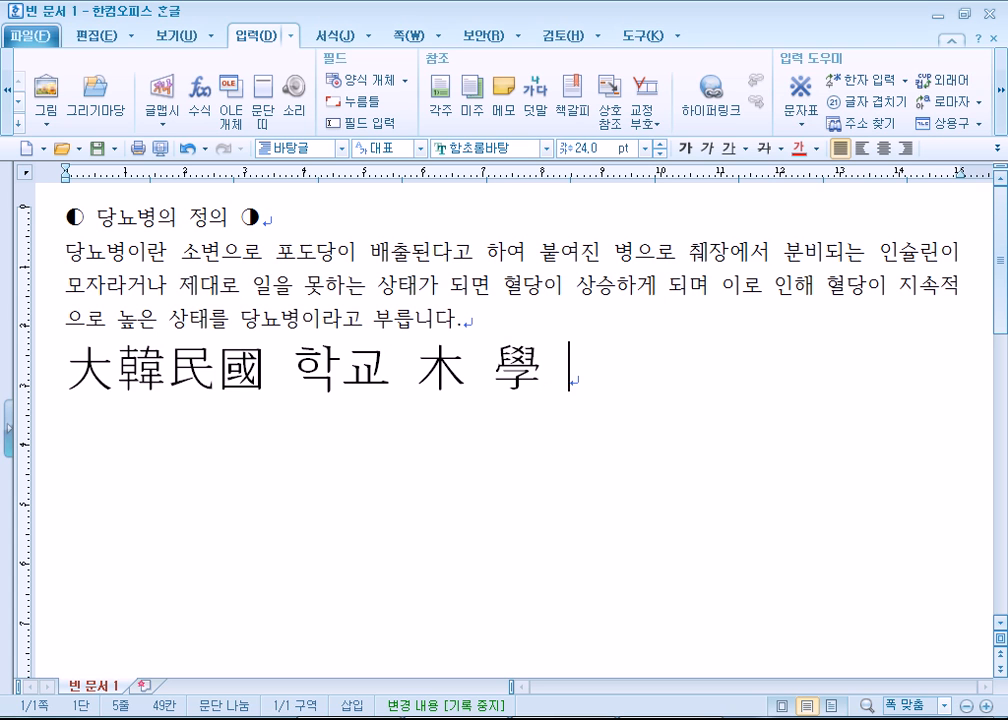
left_click(907, 80)
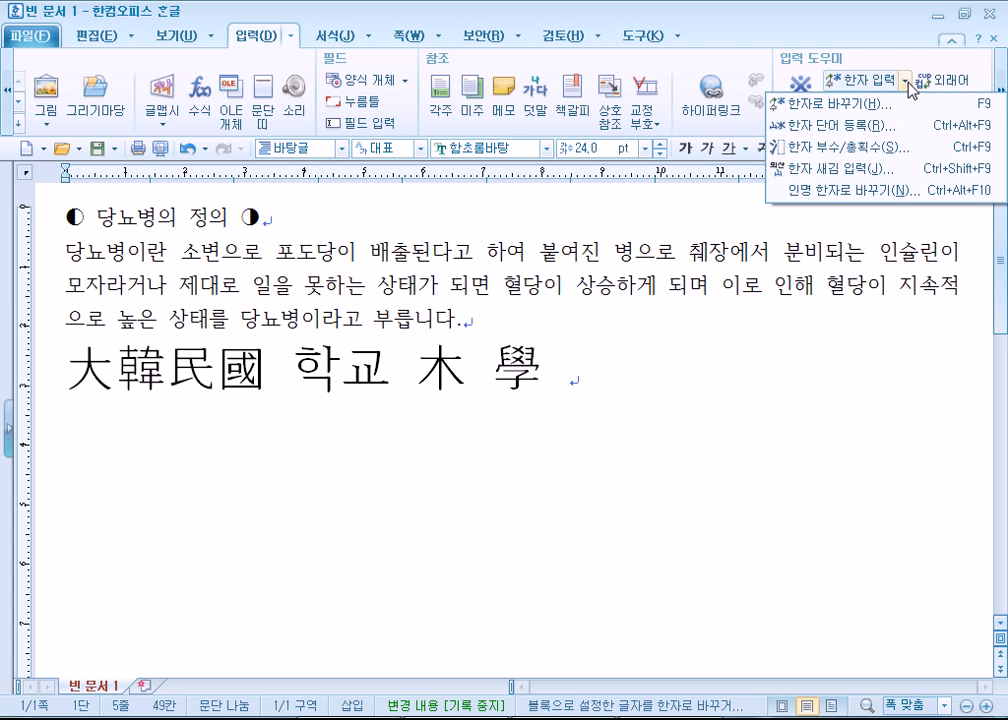
left_click(600, 392)
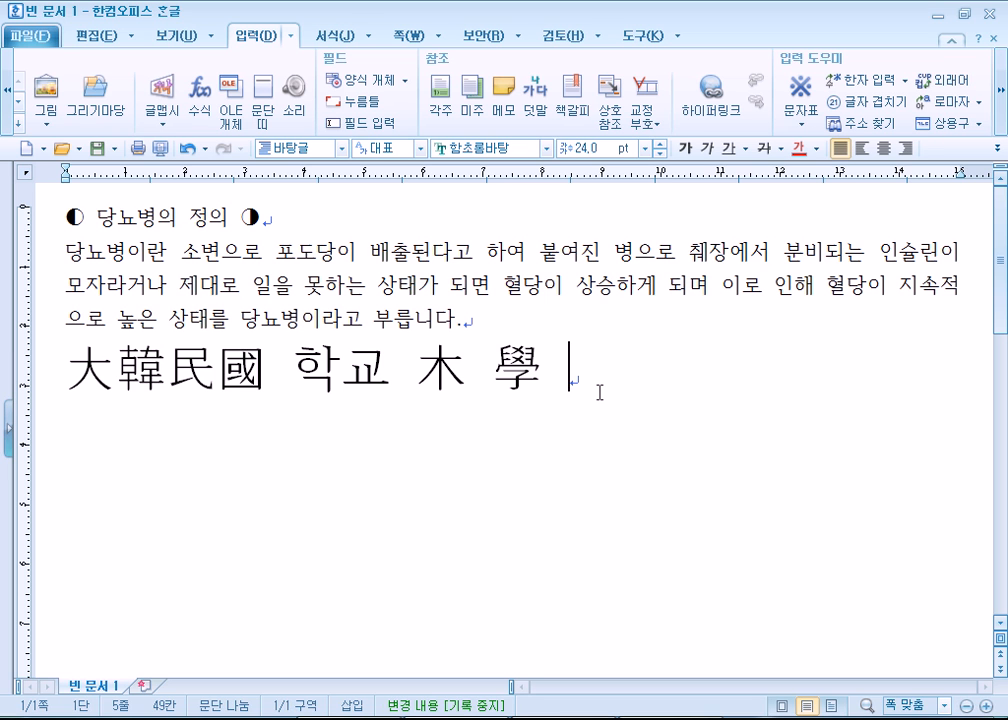
Type 이 after 學 and convert it to the hanja 李
type("이")
key("F9")
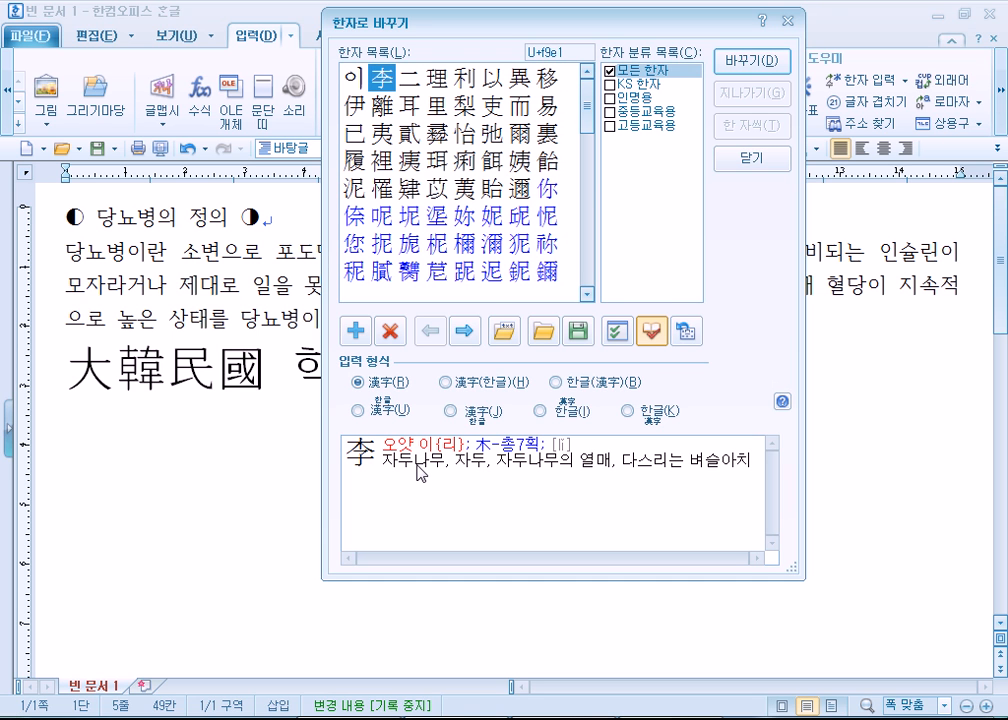
left_click_drag(468, 14, 444, 66)
left_click_drag(545, 107, 484, 18)
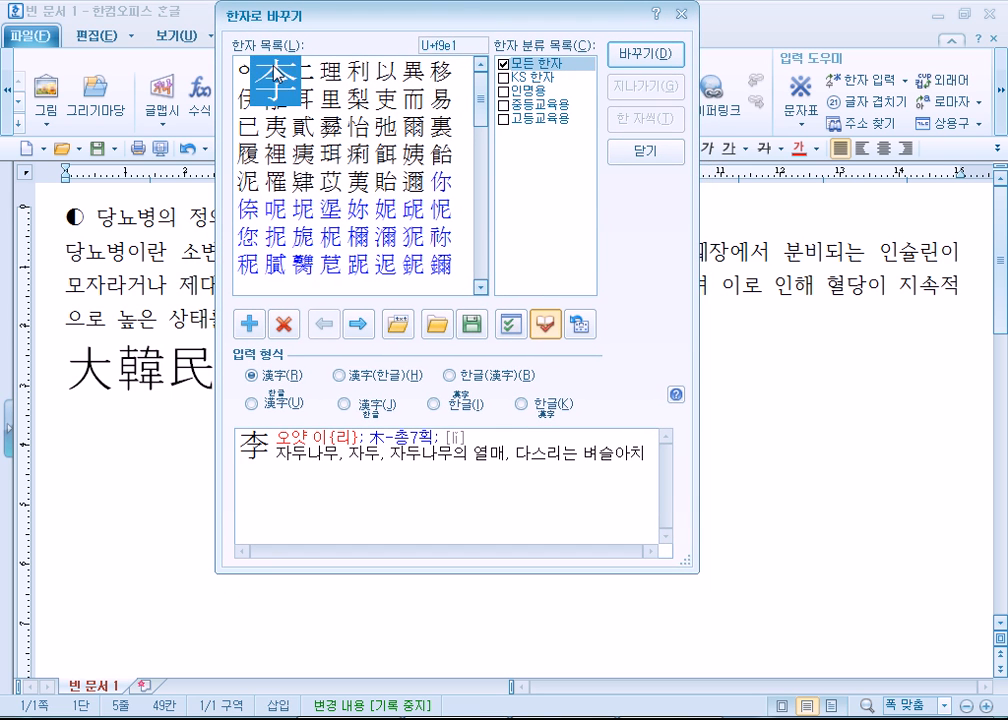
left_click(621, 62)
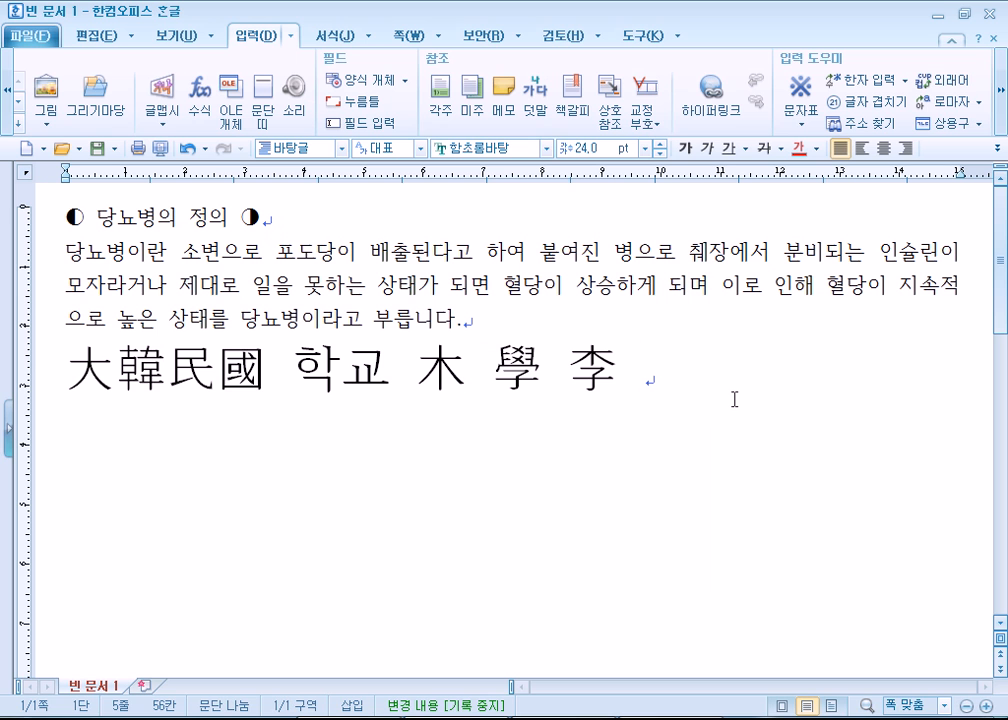
left_click(907, 80)
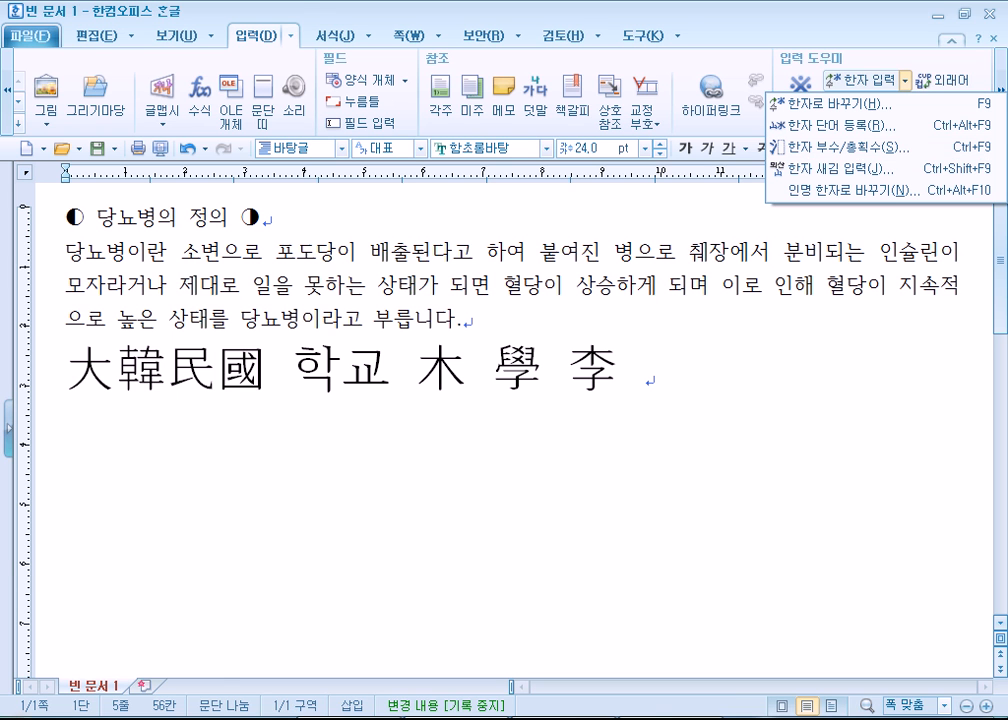
Open Paint on a blank canvas and sketch 石 with three brush strokes
key("super")
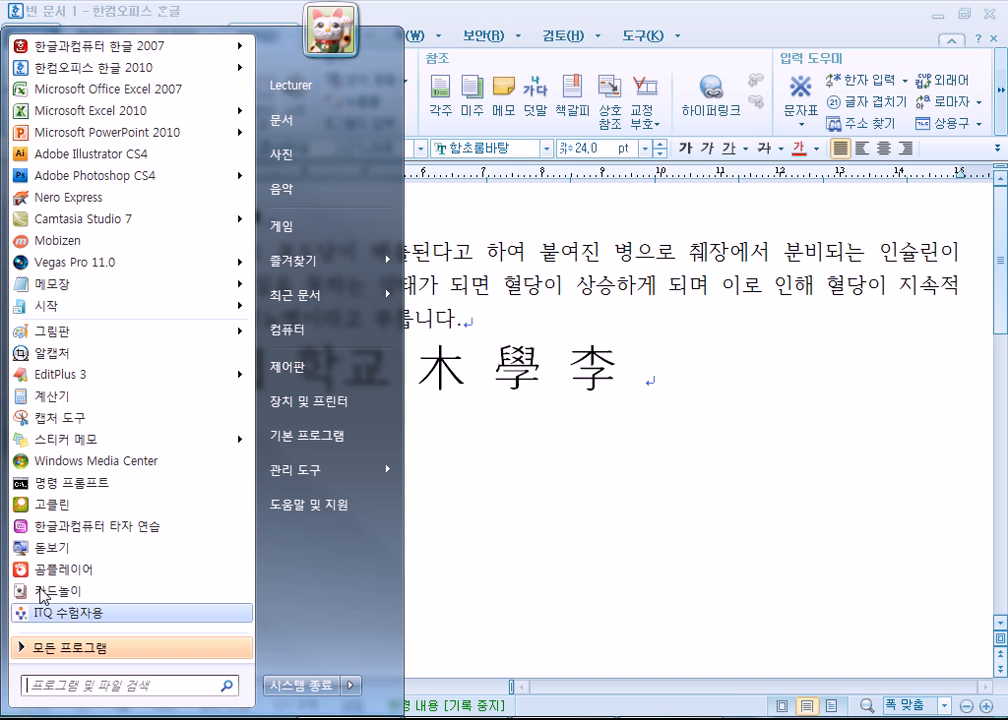
left_click(72, 336)
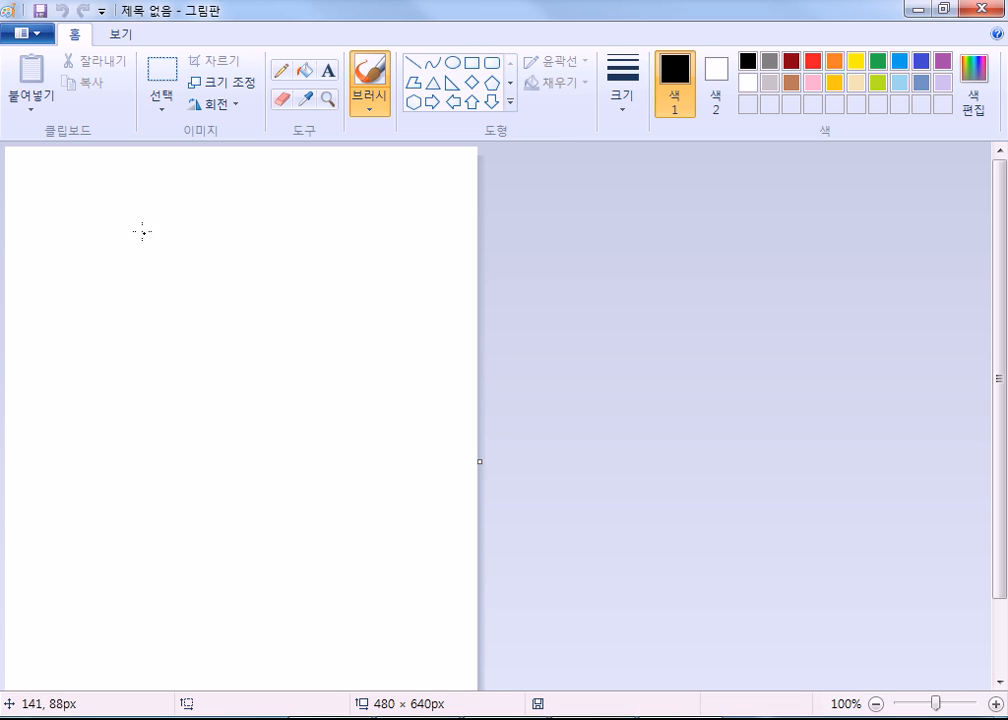
left_click_drag(118, 216, 273, 197)
mouse_move(167, 215)
left_mouse_down()
mouse_move(101, 311)
mouse_move(170, 345)
left_mouse_up()
mouse_move(162, 293)
left_mouse_down()
mouse_move(250, 265)
mouse_move(229, 335)
left_mouse_up()
Draw 乙 beneath 石, circle the character with outlines, and return to Hangul
mouse_move(130, 381)
left_mouse_down()
mouse_move(283, 364)
mouse_move(121, 476)
mouse_move(364, 462)
mouse_move(360, 428)
left_mouse_up()
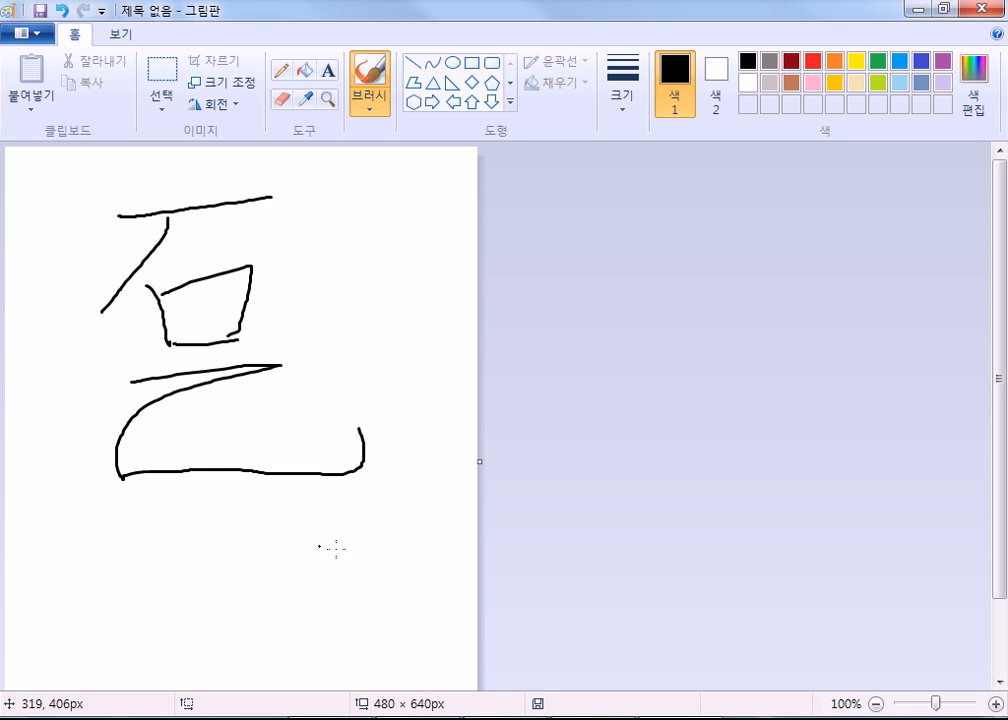
mouse_move(421, 543)
left_mouse_down()
mouse_move(168, 536)
mouse_move(38, 322)
mouse_move(230, 159)
mouse_move(436, 370)
mouse_move(403, 544)
left_mouse_up()
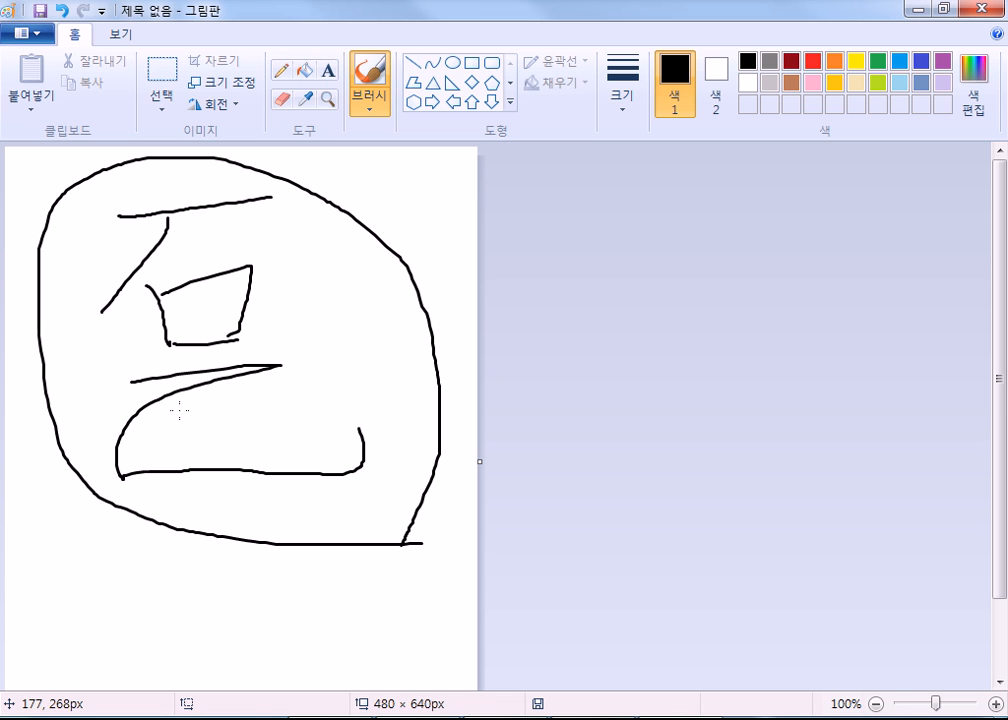
mouse_move(196, 357)
left_mouse_down()
mouse_move(125, 372)
mouse_move(176, 504)
mouse_move(383, 484)
mouse_move(237, 362)
mouse_move(181, 357)
left_mouse_up()
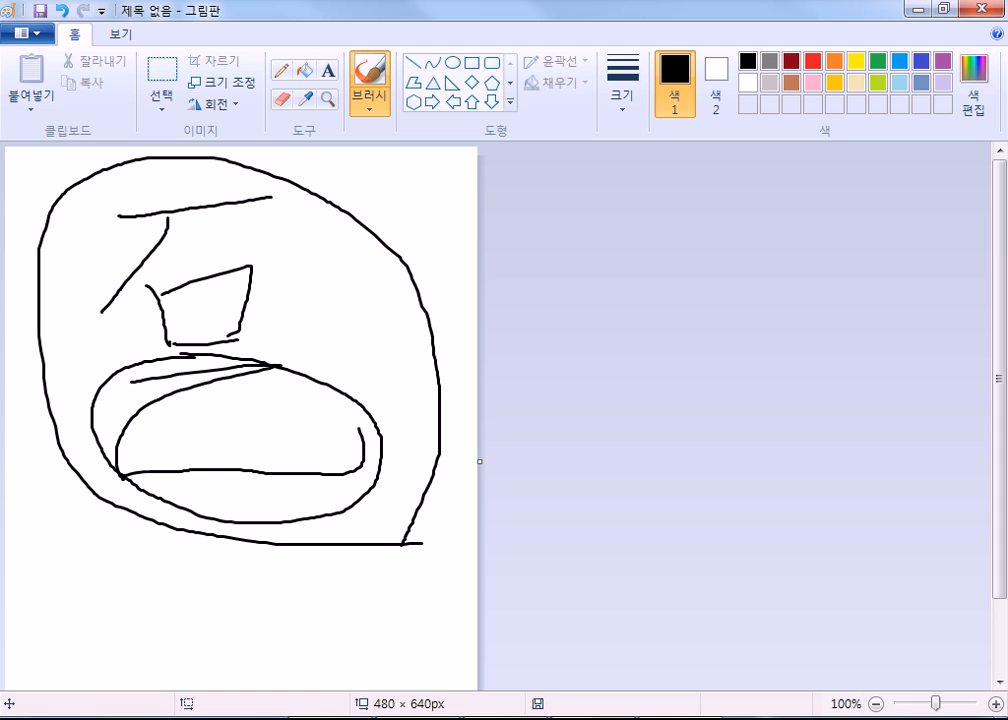
key("alt+Tab")
left_click(715, 380)
type("으ㄹ")
key("Hangul_Hanja")
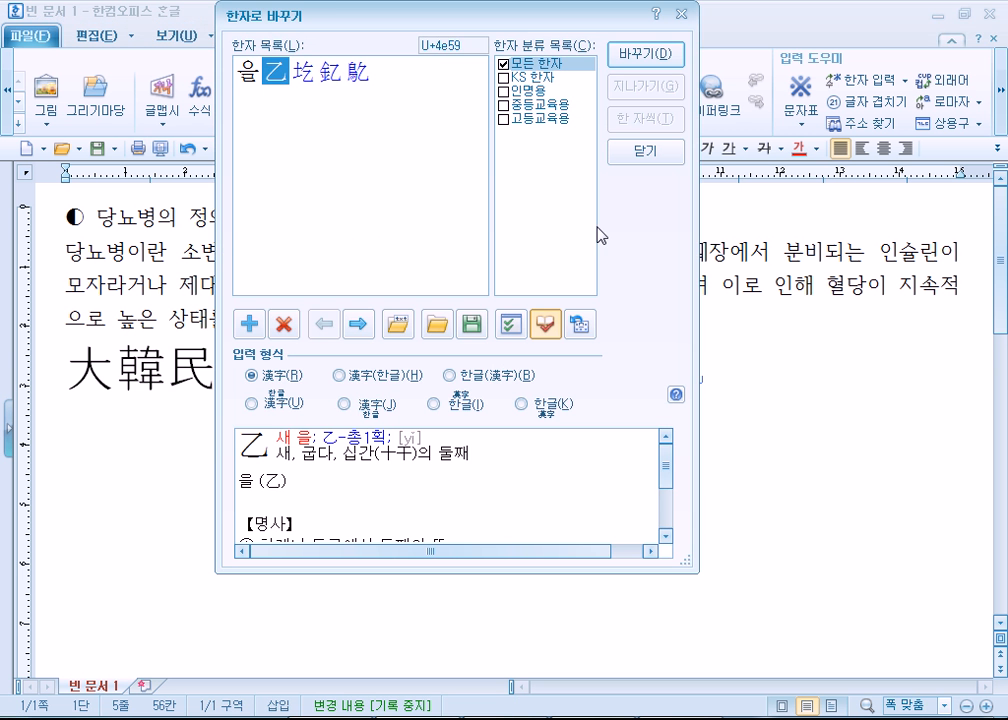
left_click_drag(665, 476, 690, 466)
key("Escape")
key("BackSpace")
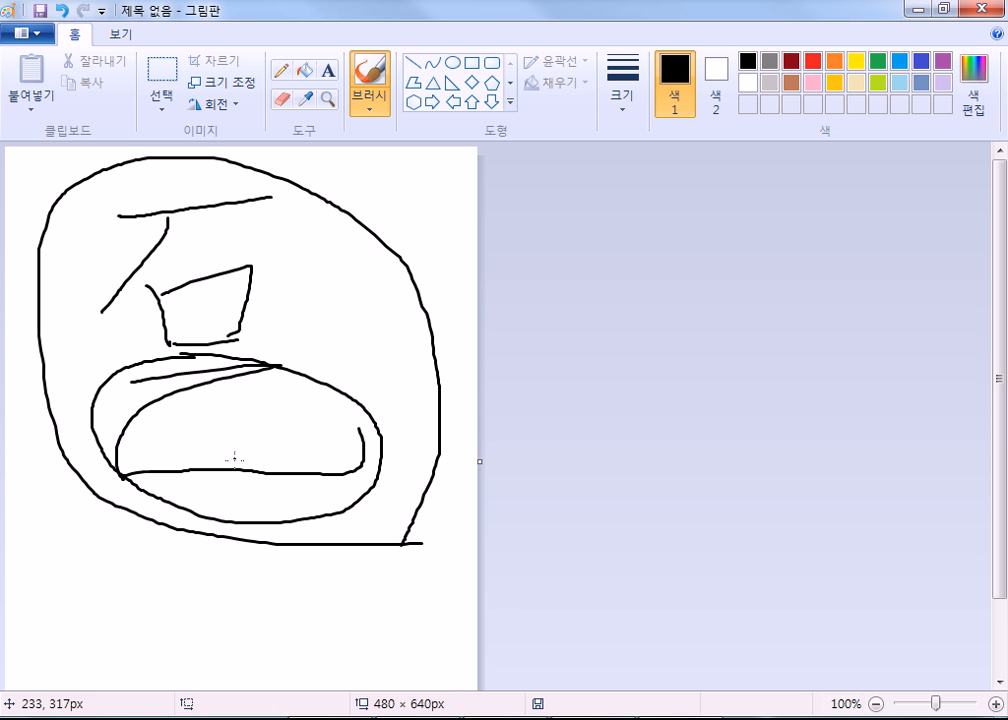
key("alt+Tab")
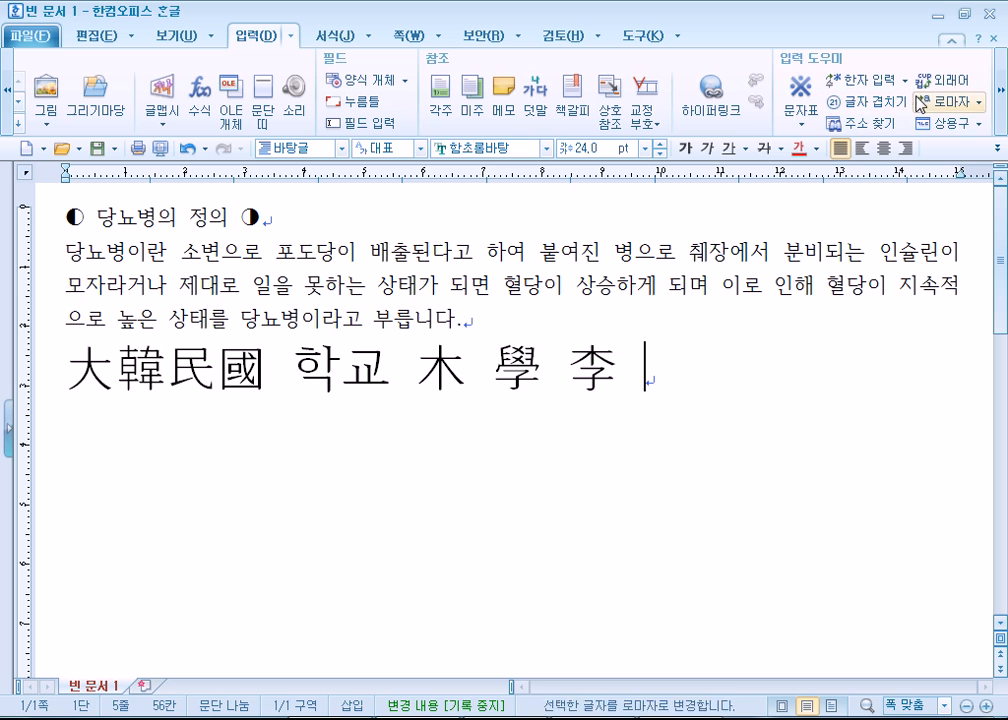
Insert 乭 after 李 by picking it from the 6-total-stroke hanja list
left_click(906, 80)
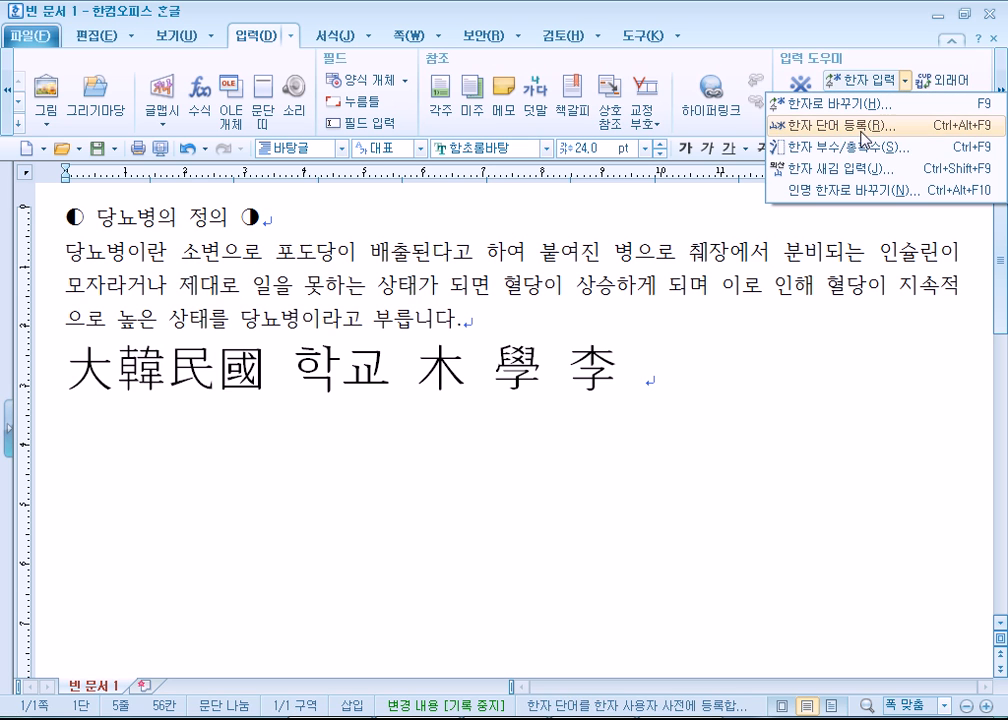
left_click(826, 150)
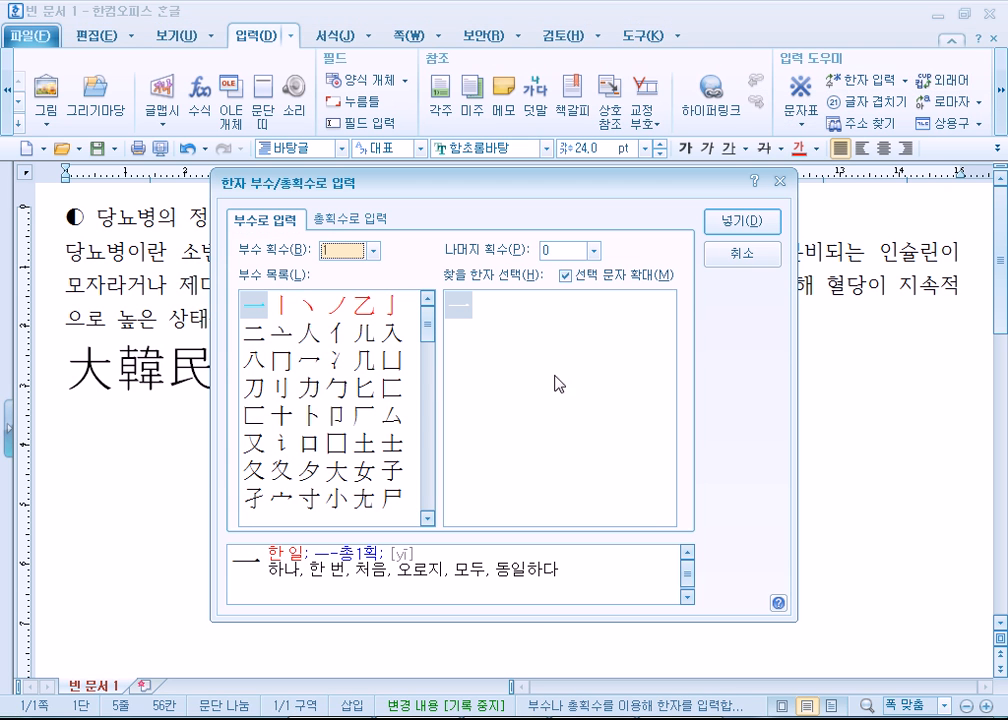
left_click(352, 219)
left_click(360, 253)
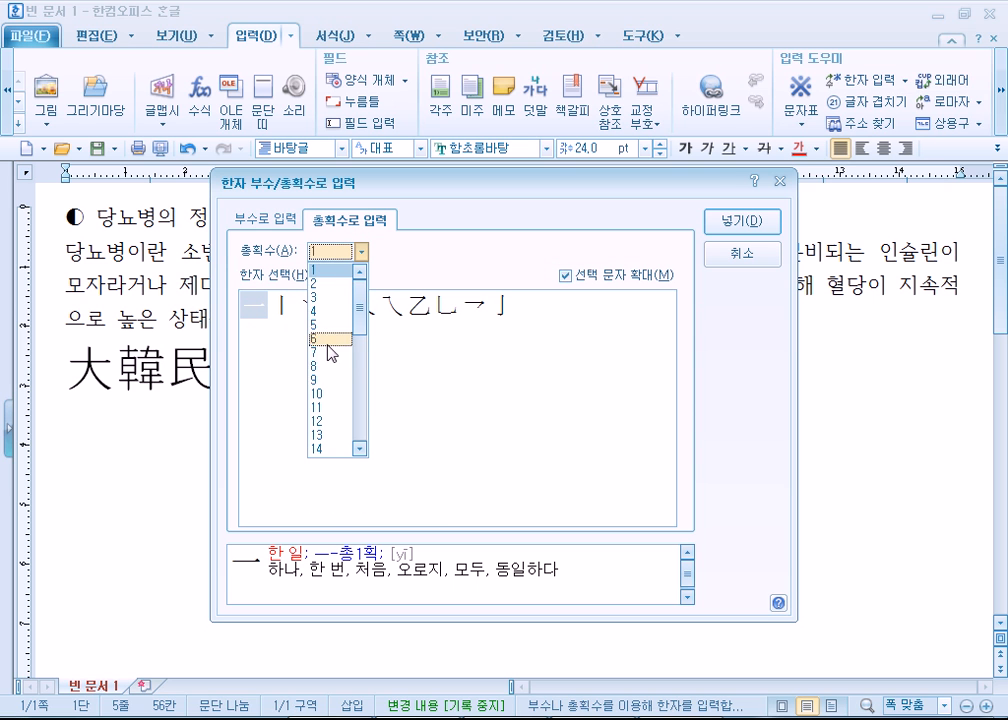
left_click(329, 342)
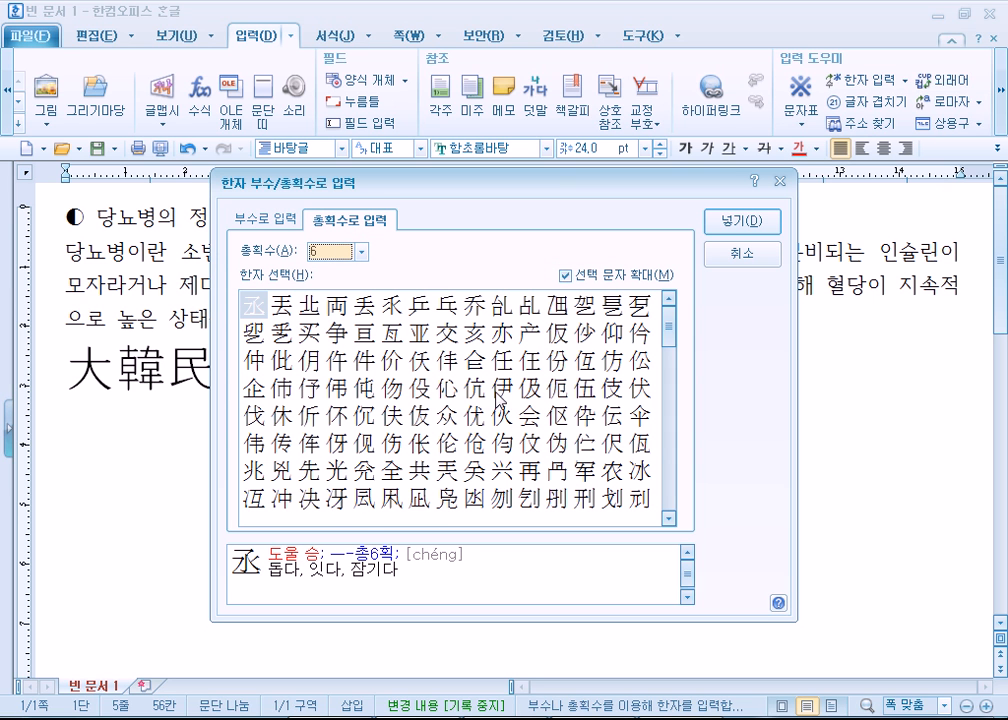
mouse_move(670, 344)
left_mouse_down()
mouse_move(668, 482)
mouse_move(668, 320)
left_mouse_up()
left_click(648, 314)
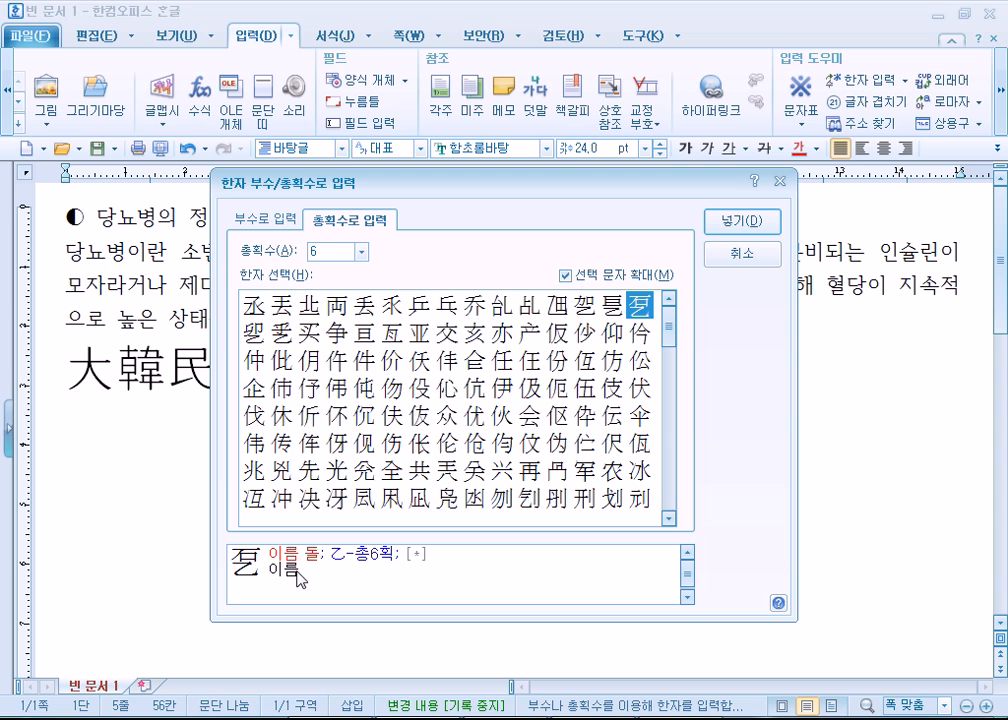
left_click(743, 224)
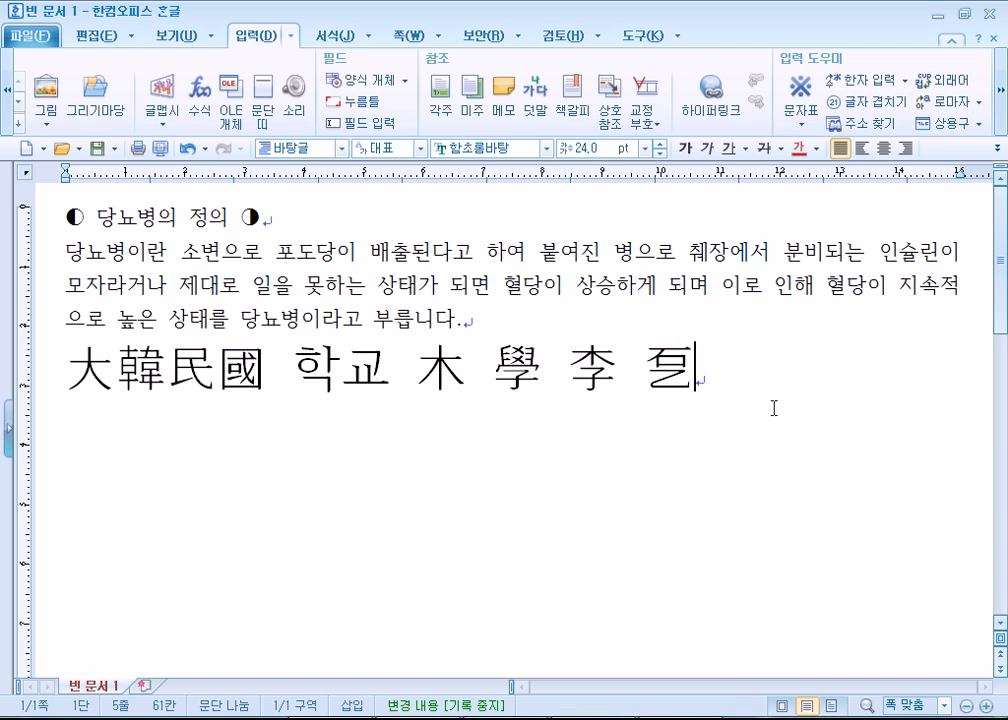
Start a new line below the hanja line and type a sample name on it
key("Return")
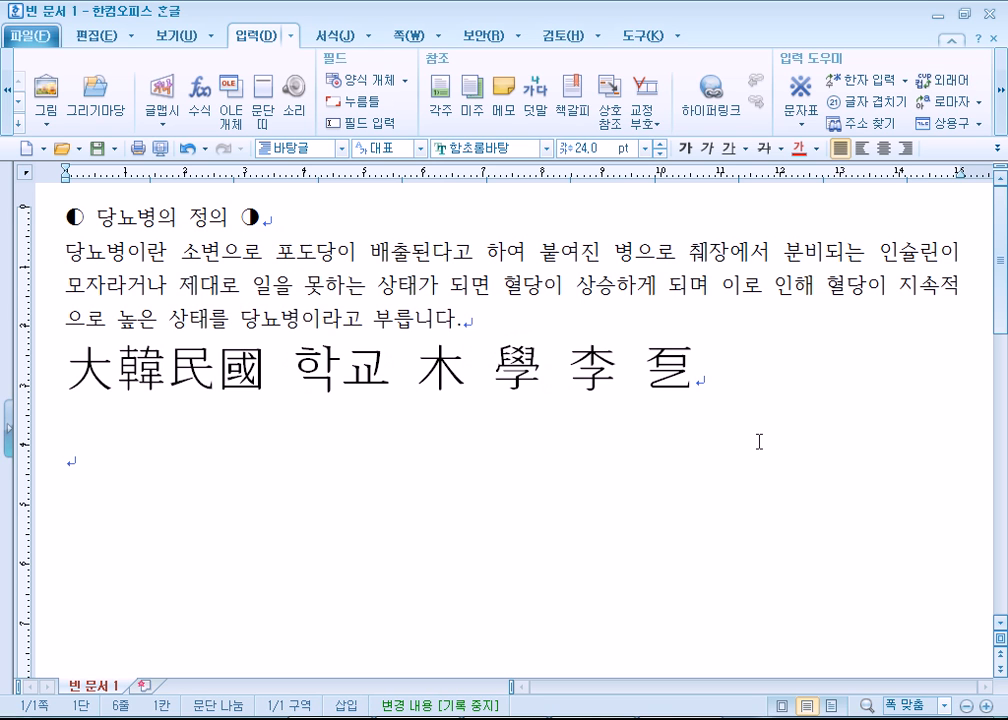
type("이")
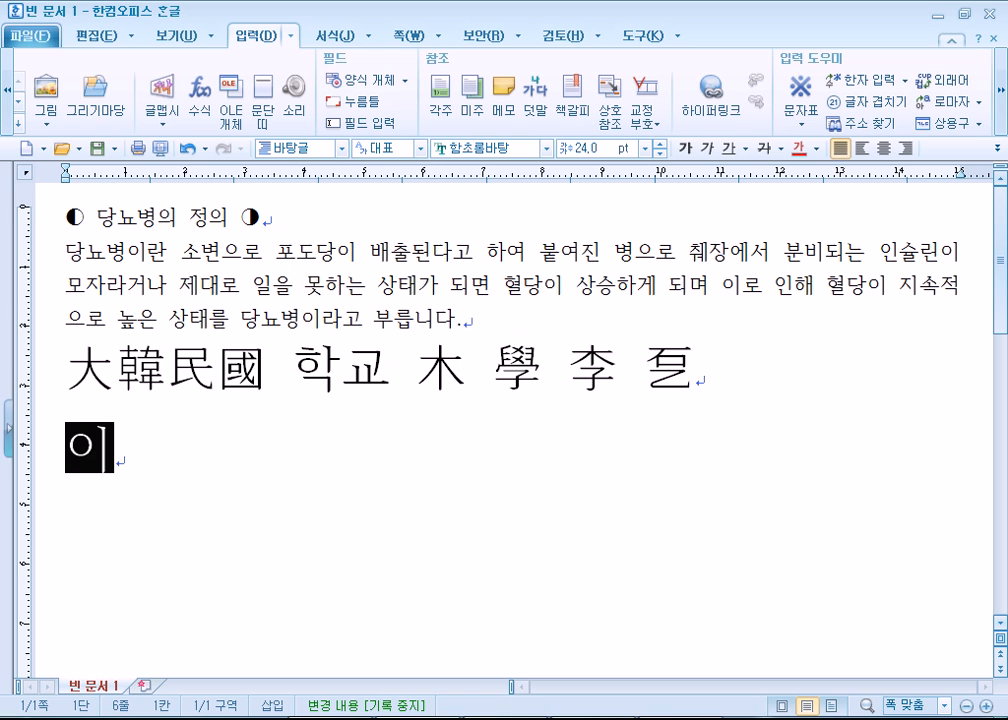
type("자장돌")
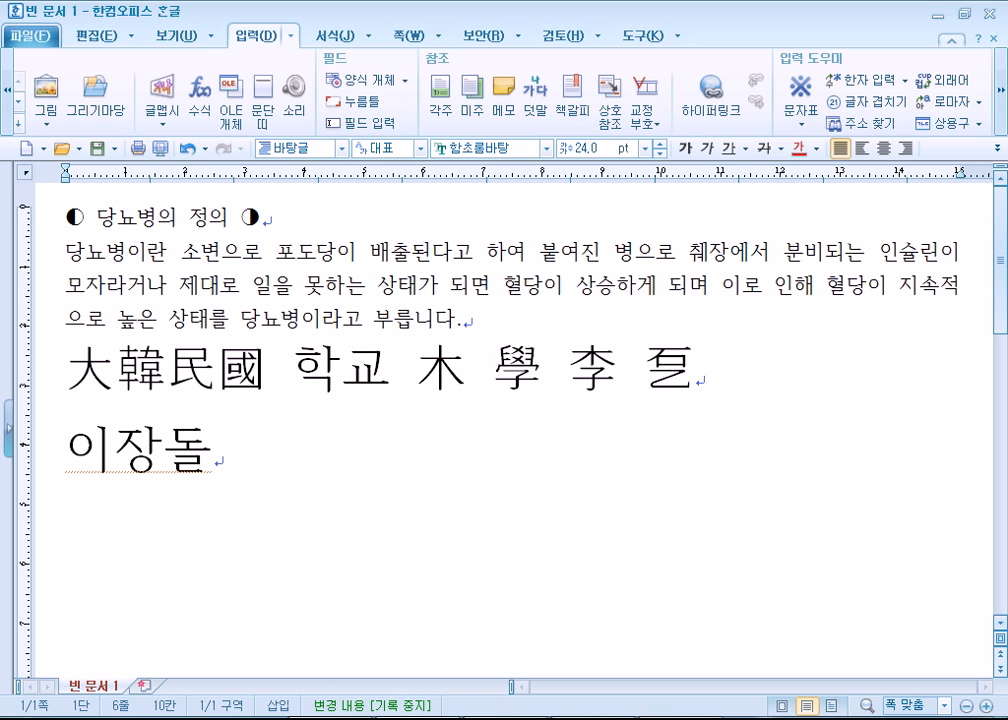
left_click(759, 441)
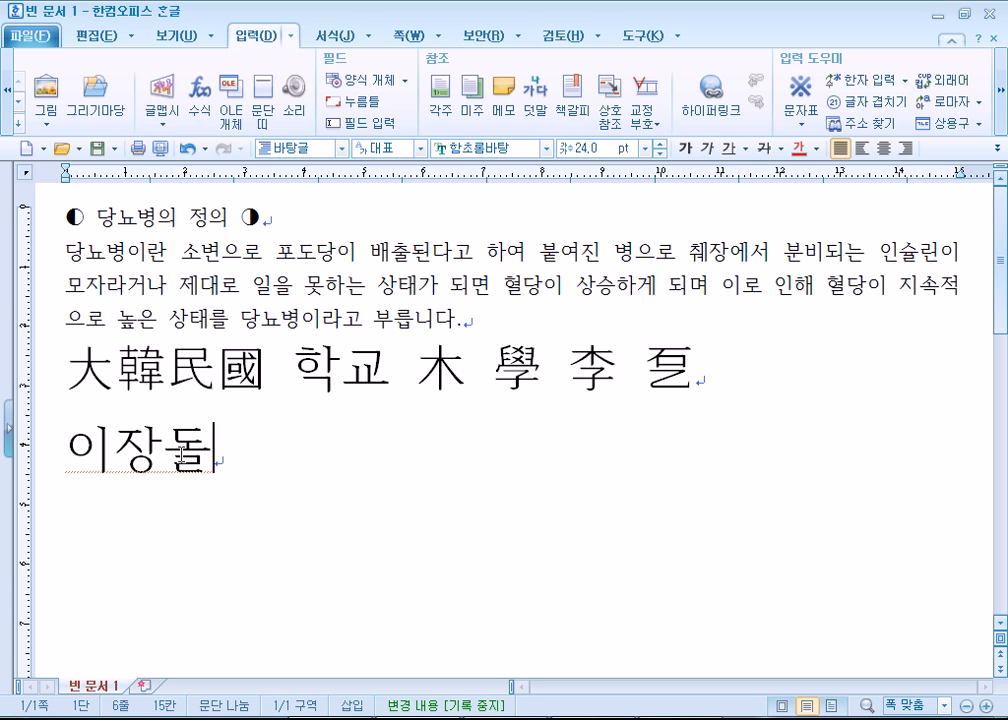
key("Left")
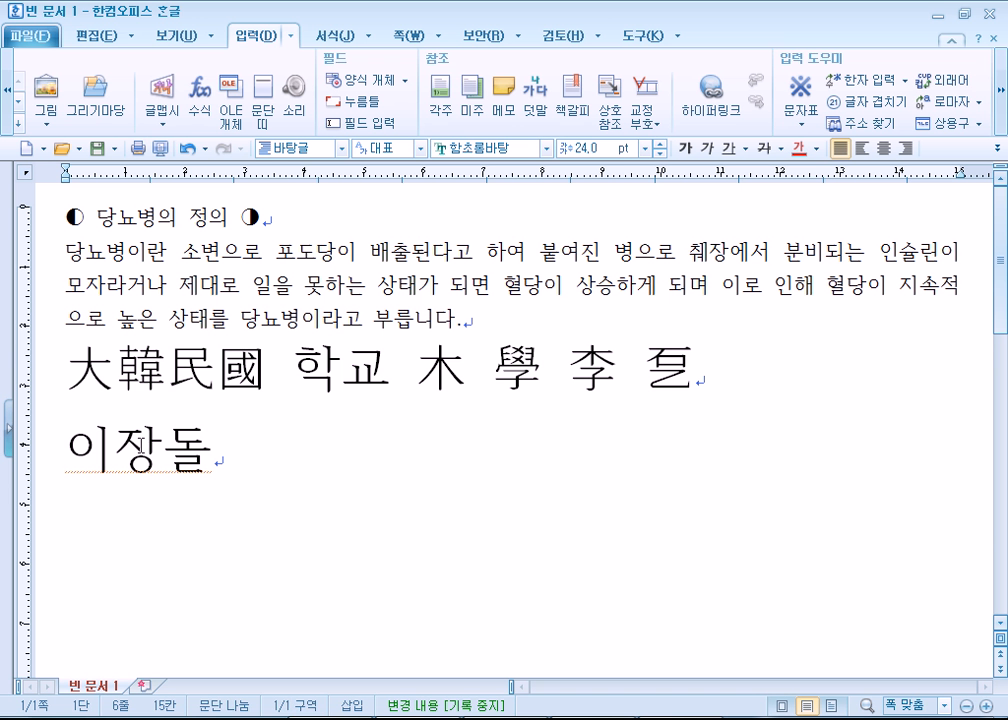
left_click(137, 447)
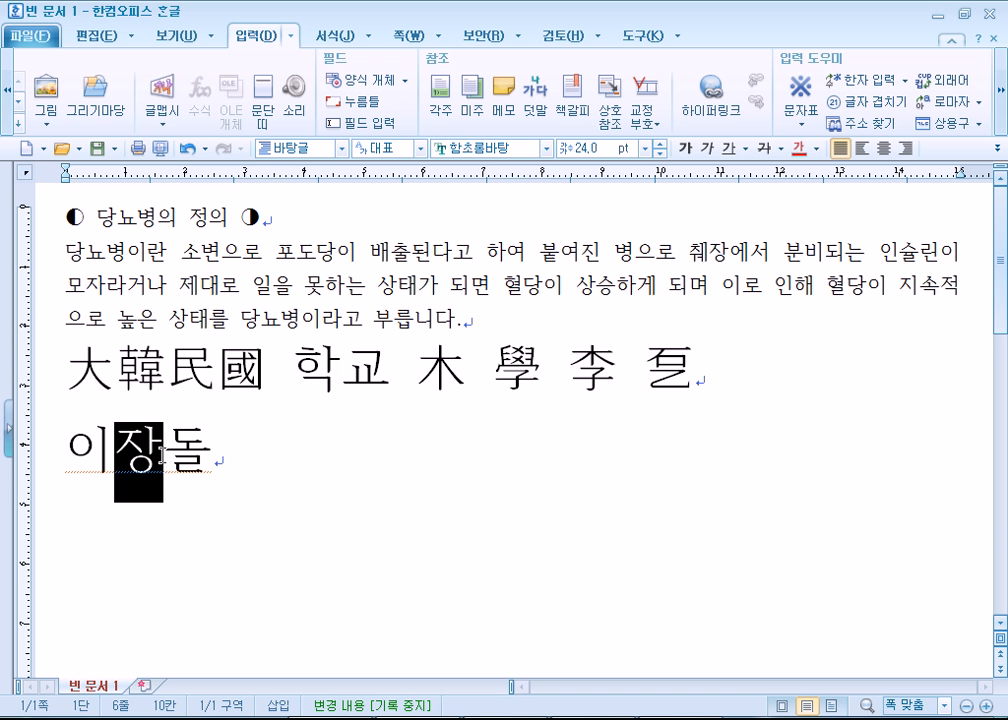
left_click(247, 461)
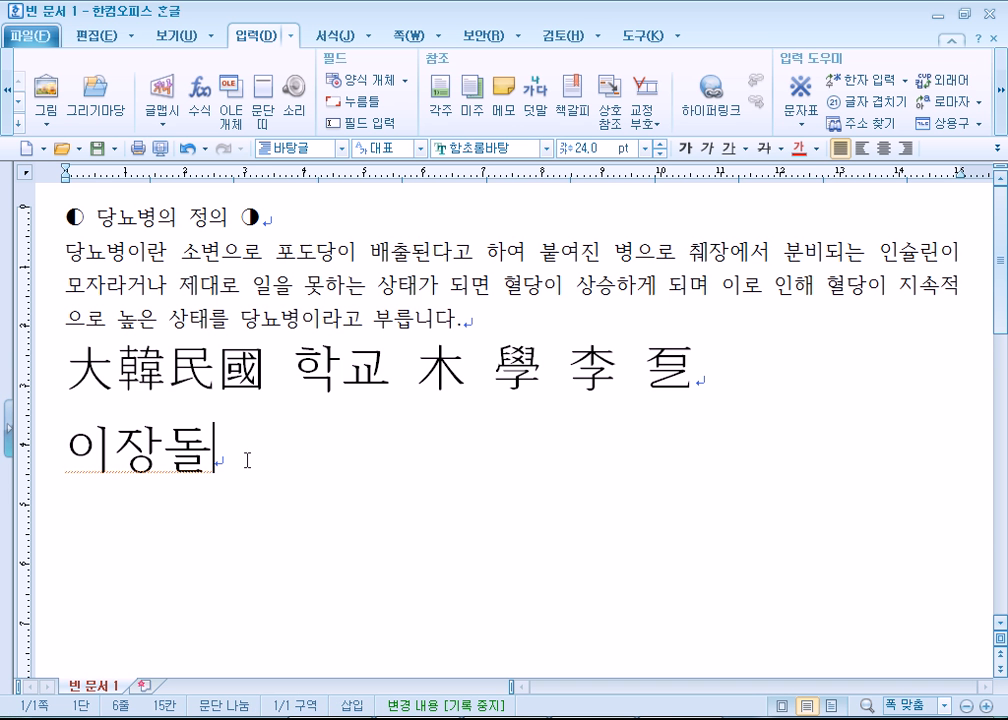
Close Paint without saving, then delete the sample name to leave an empty line
key("alt+Tab")
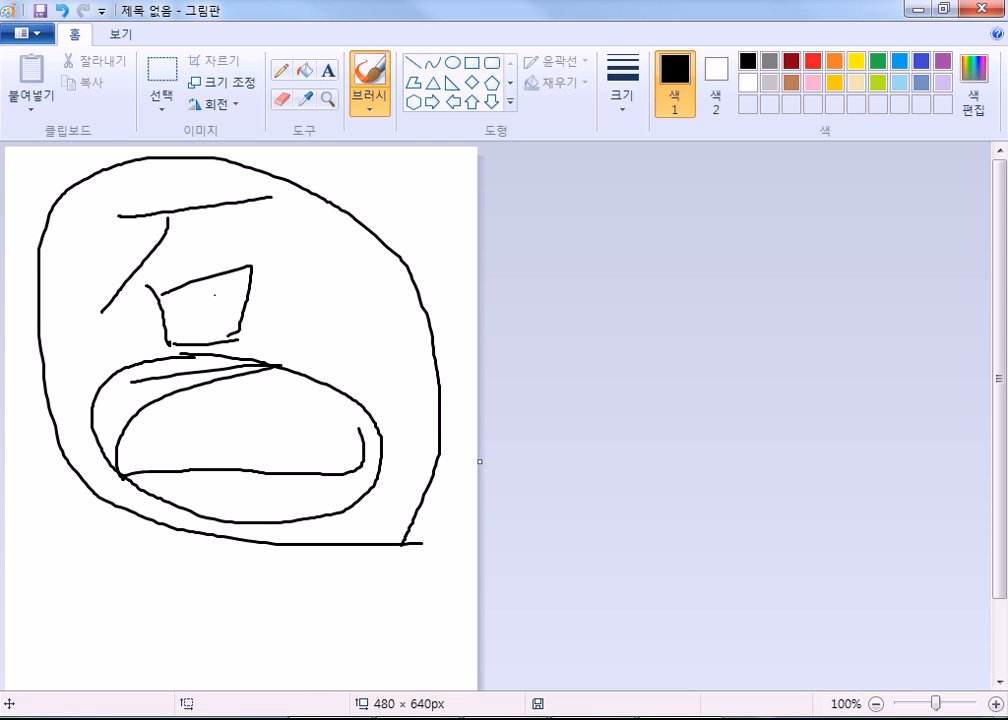
left_click(969, 8)
left_click(537, 370)
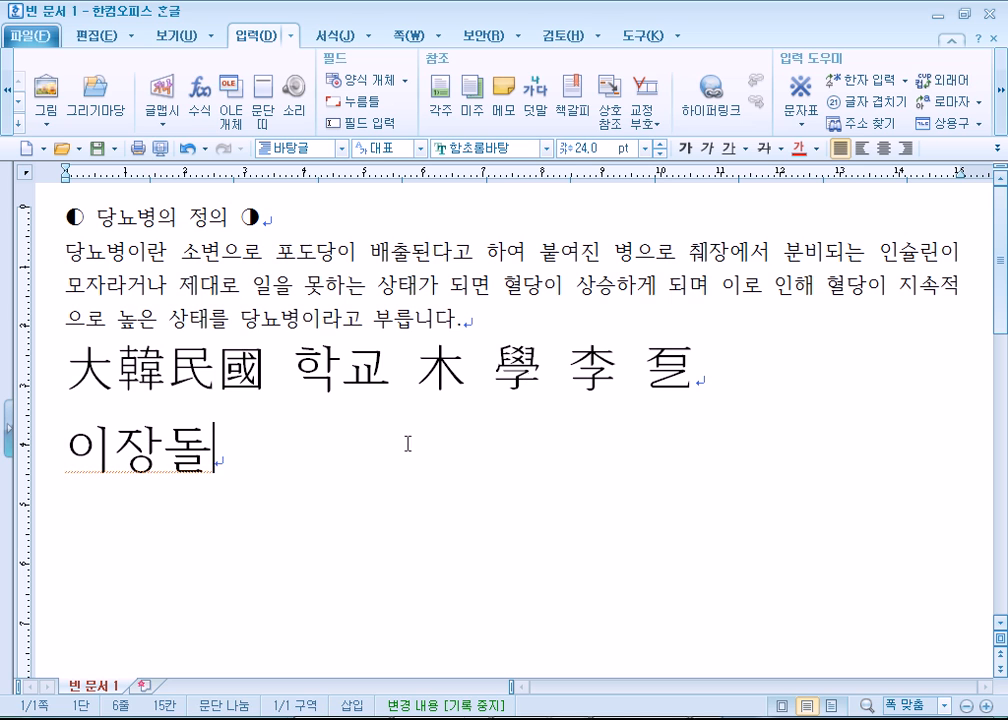
left_click_drag(225, 460, 98, 447)
key("Delete")
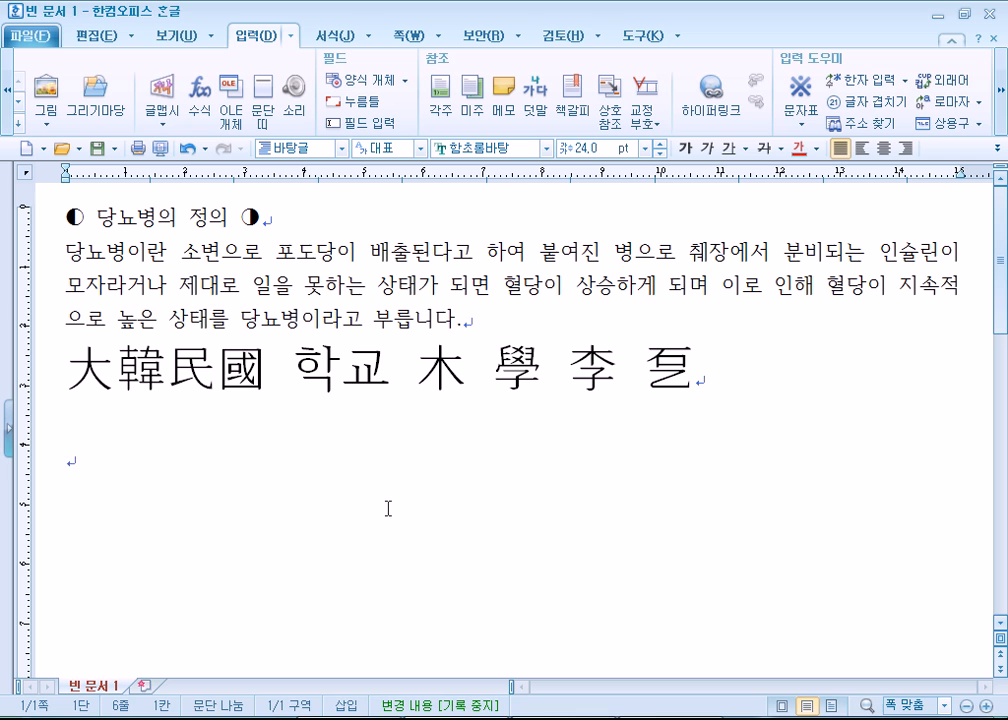
Type the name in Hangul and convert each syllable to its hanja with F9
type("이정민")
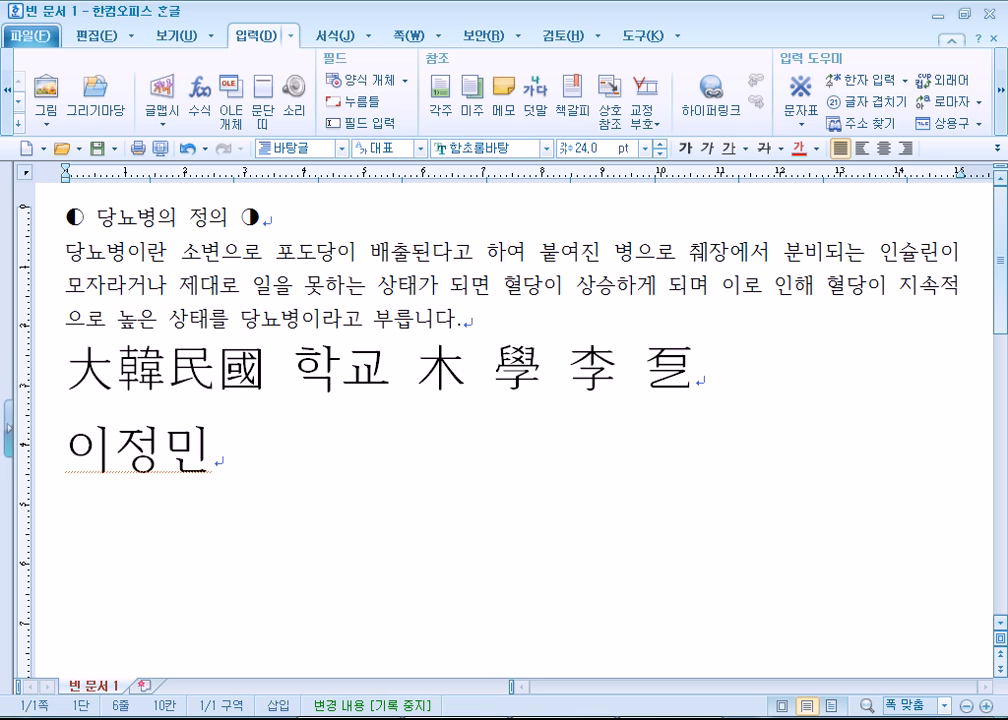
key("BackSpace")
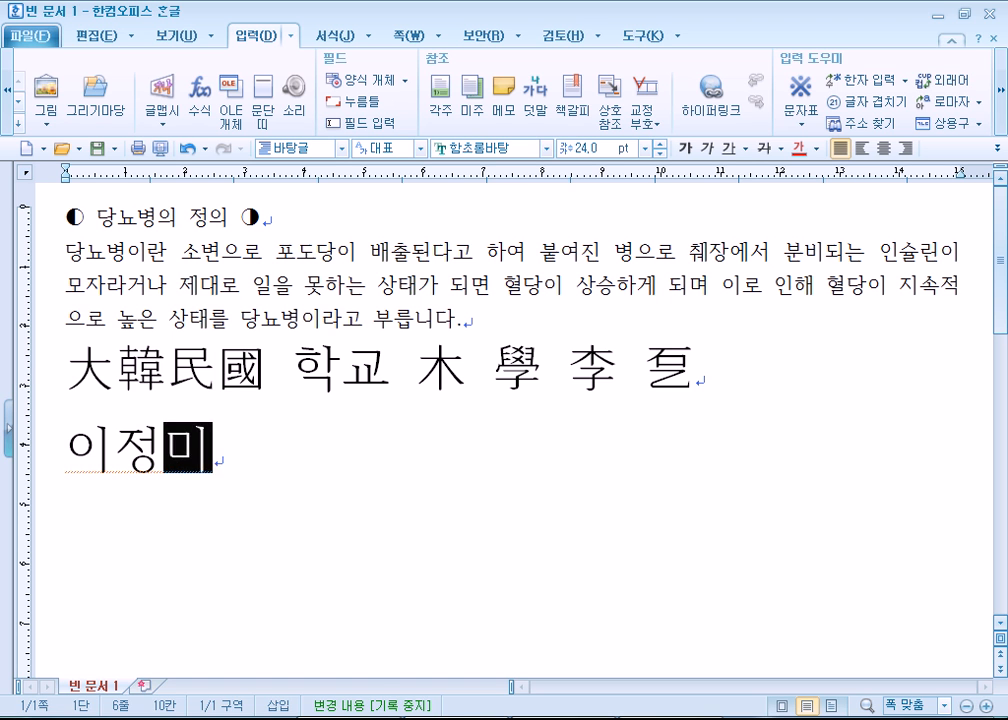
key("BackSpace")
key("BackSpace")
key("BackSpace")
key("BackSpace")
type("이")
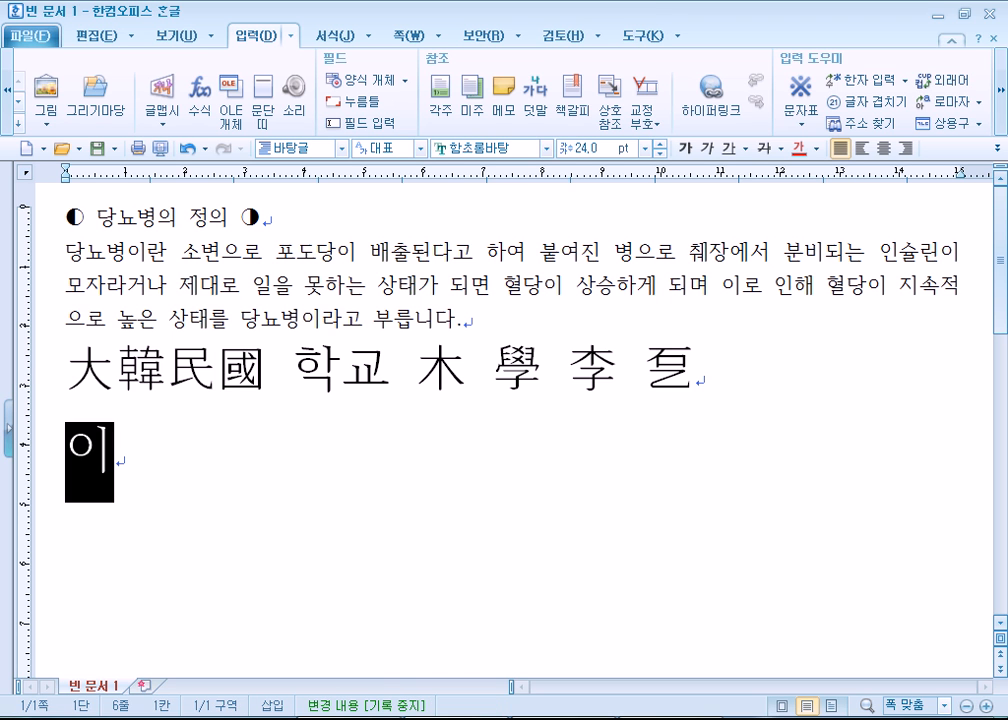
key("F9")
key("Return")
type("정")
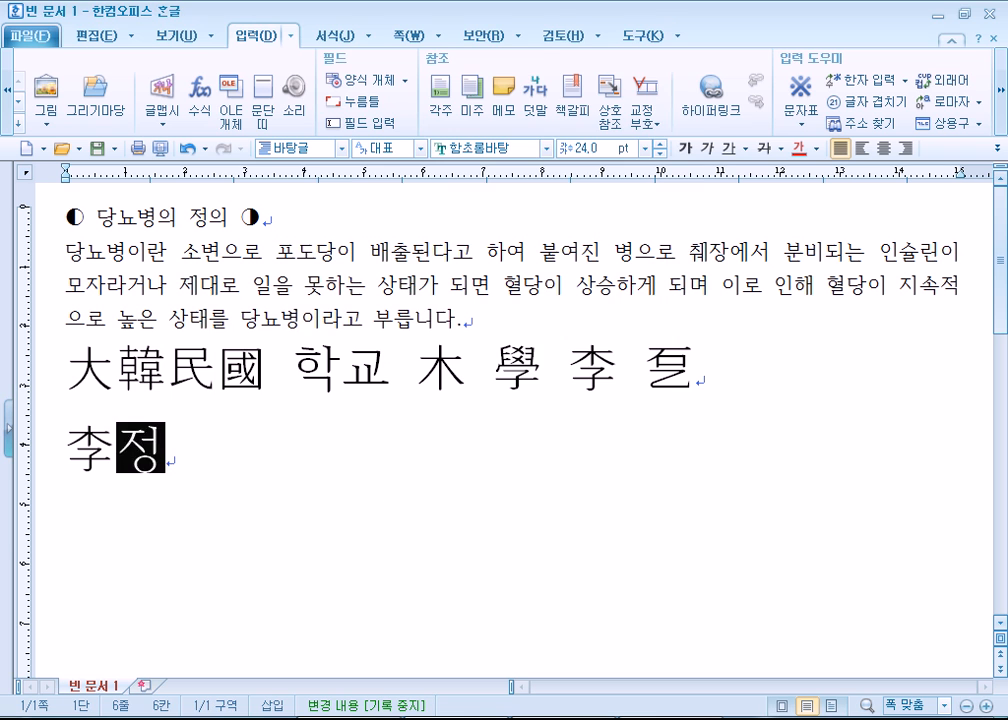
key("F9")
key("Right")
key("Right")
key("Right")
key("Right")
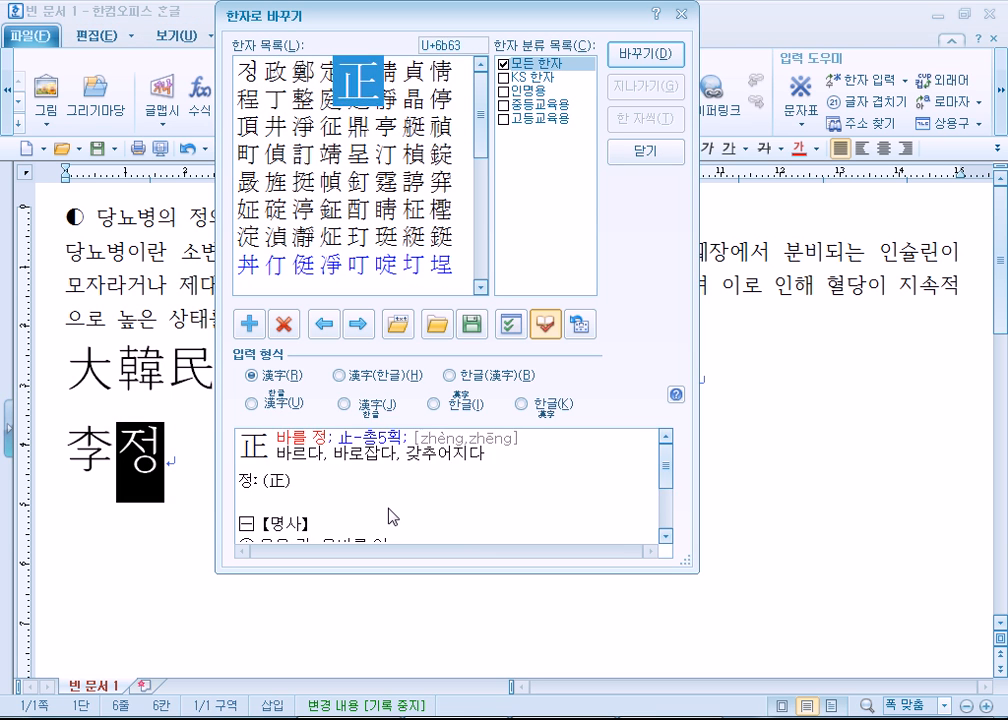
key("Down")
key("Left")
key("Left")
key("Right")
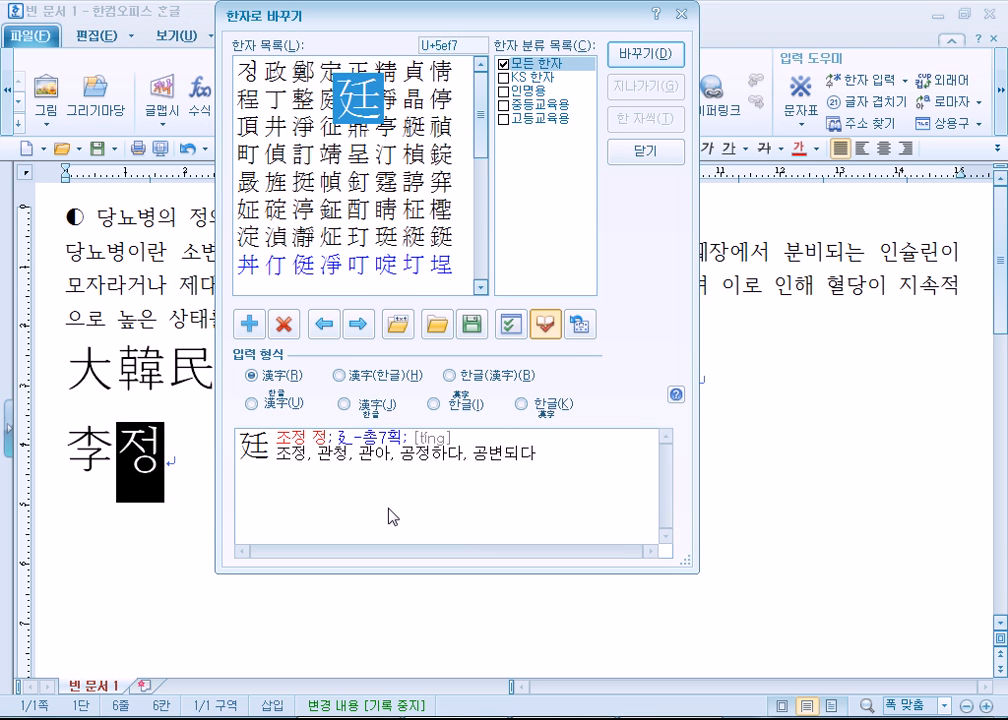
key("Return")
type("민")
key("F9")
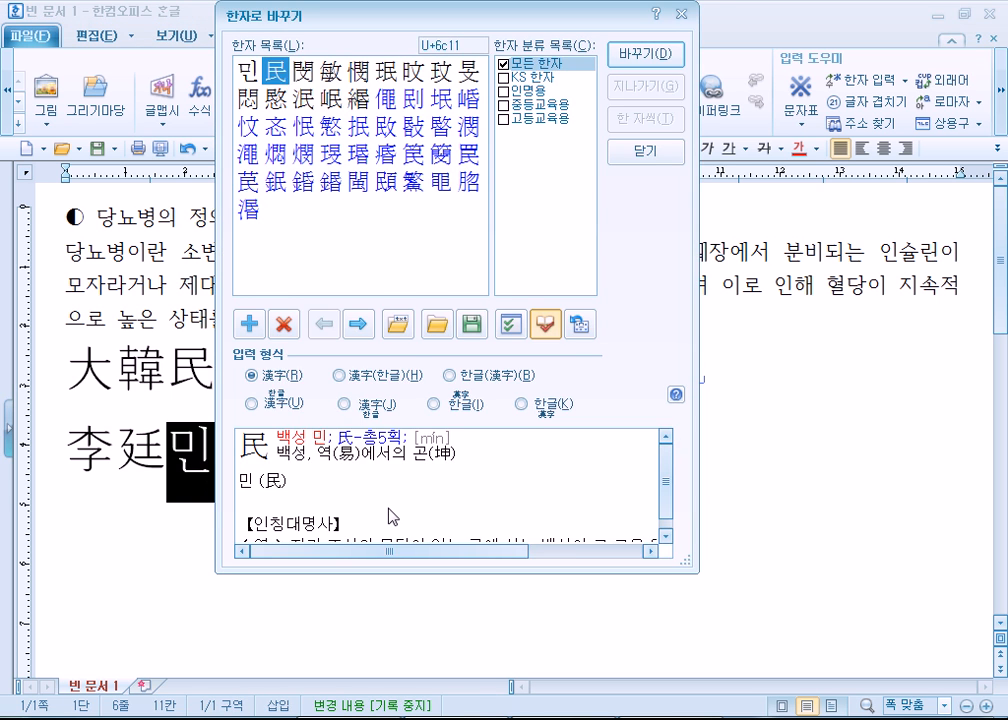
key("Right")
key("Right")
key("Return")
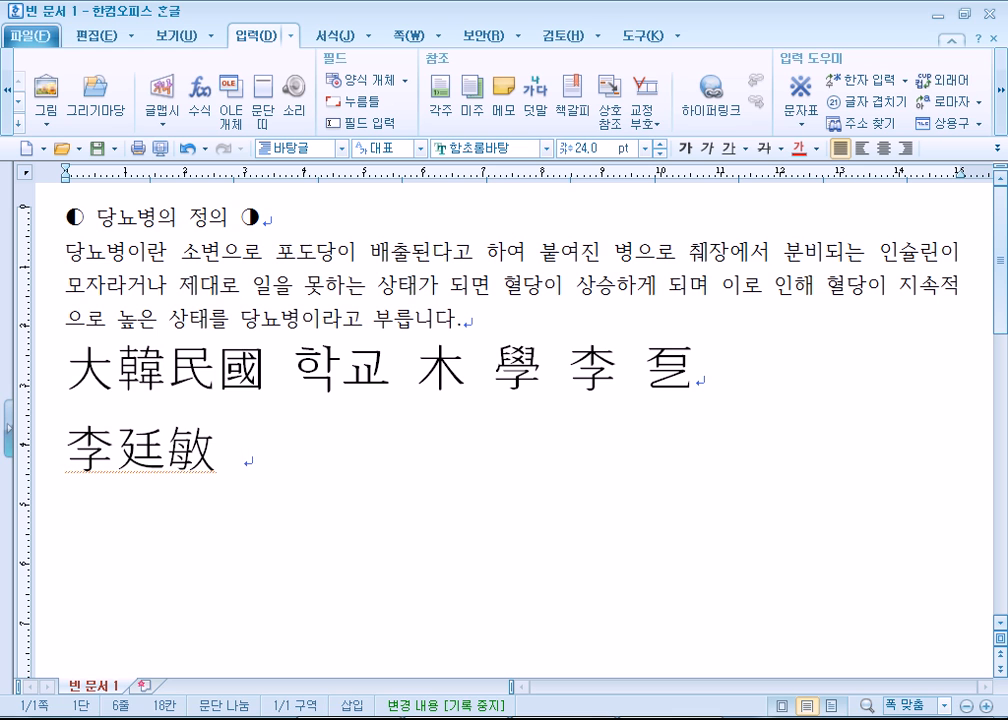
Add 李 and 龍 after it, converting 이 and 용 separately to hanja
type("이용")
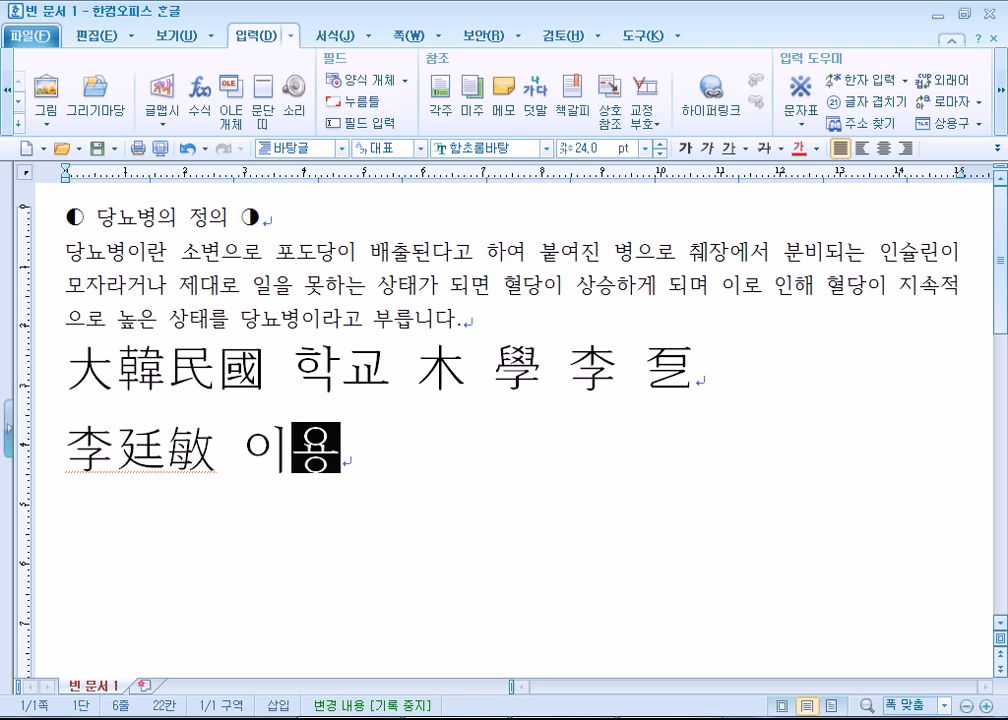
key("F9")
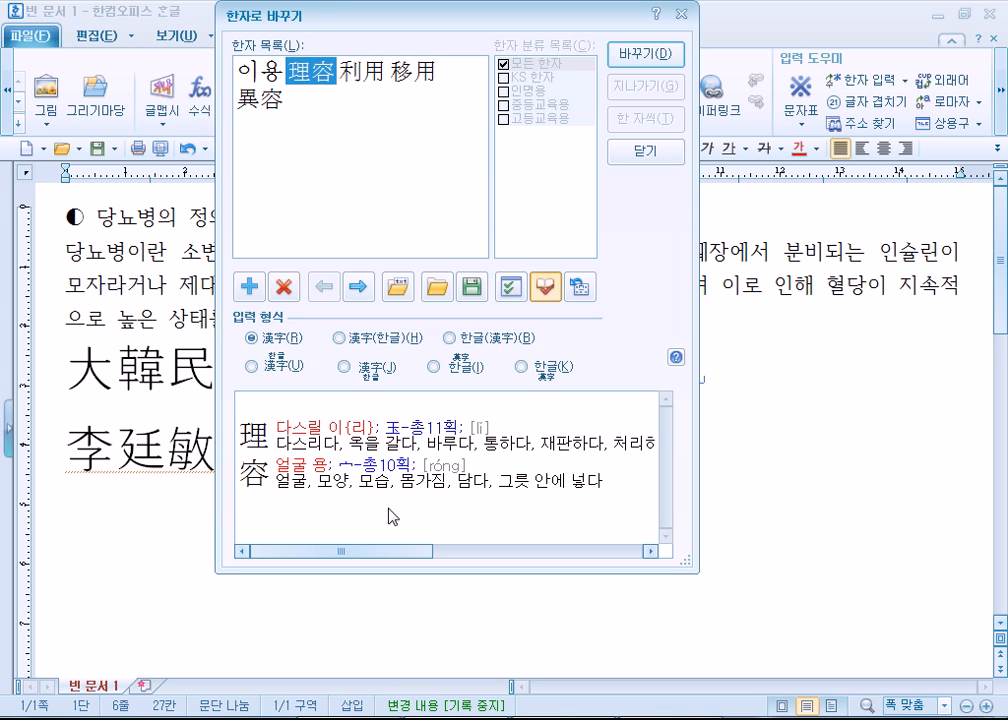
key("Escape")
key("BackSpace")
key("F9")
key("Return")
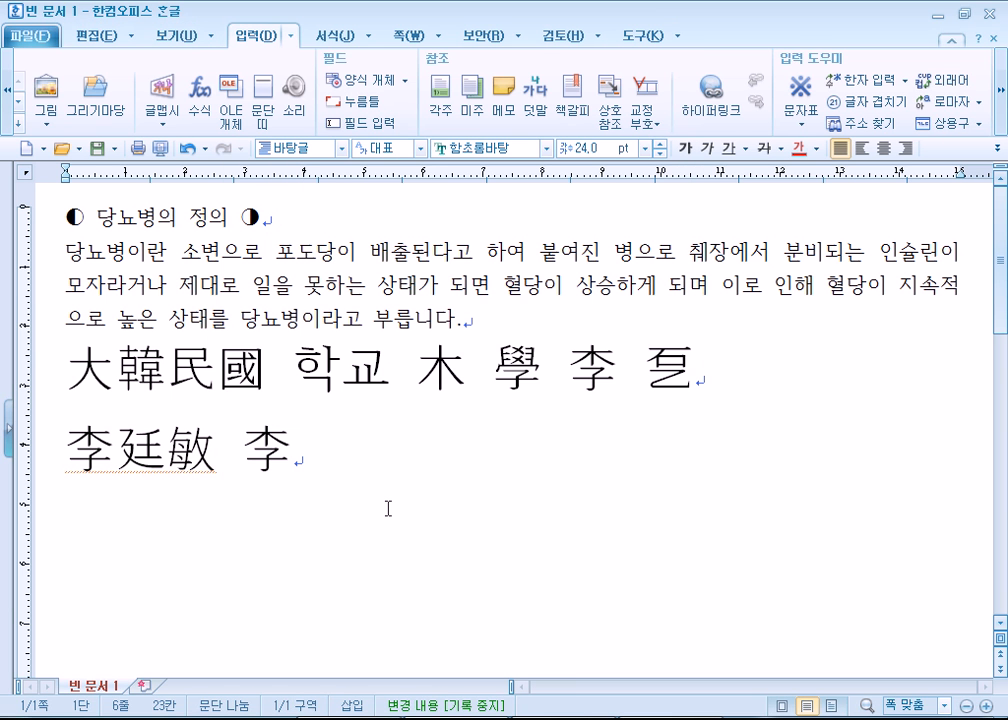
type("용")
key("F9")
key("Right")
key("Right")
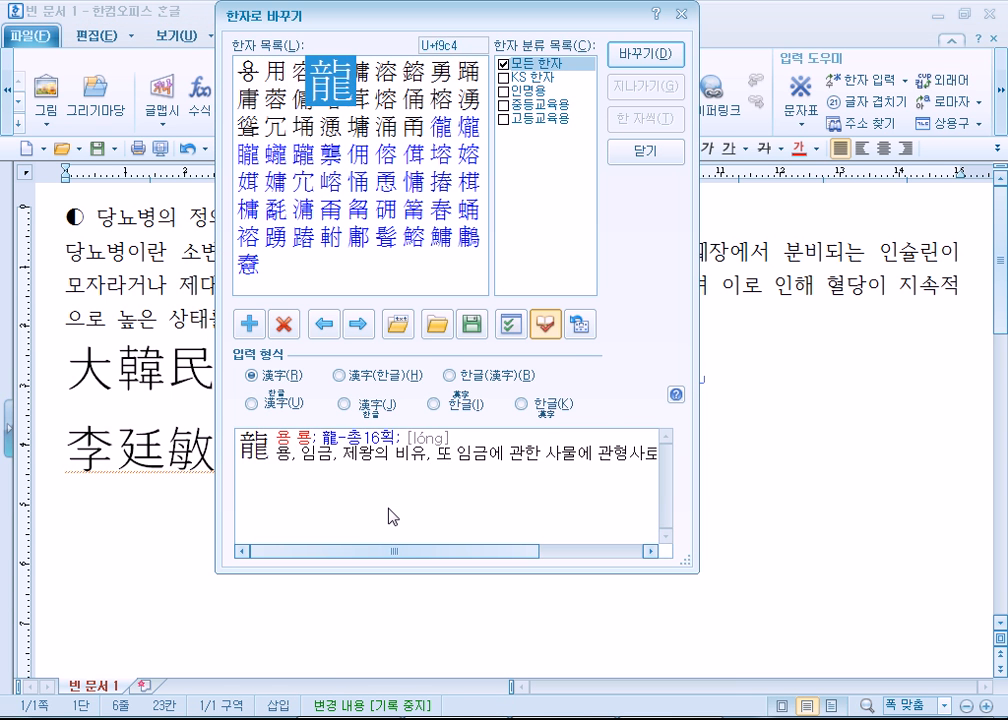
key("Return")
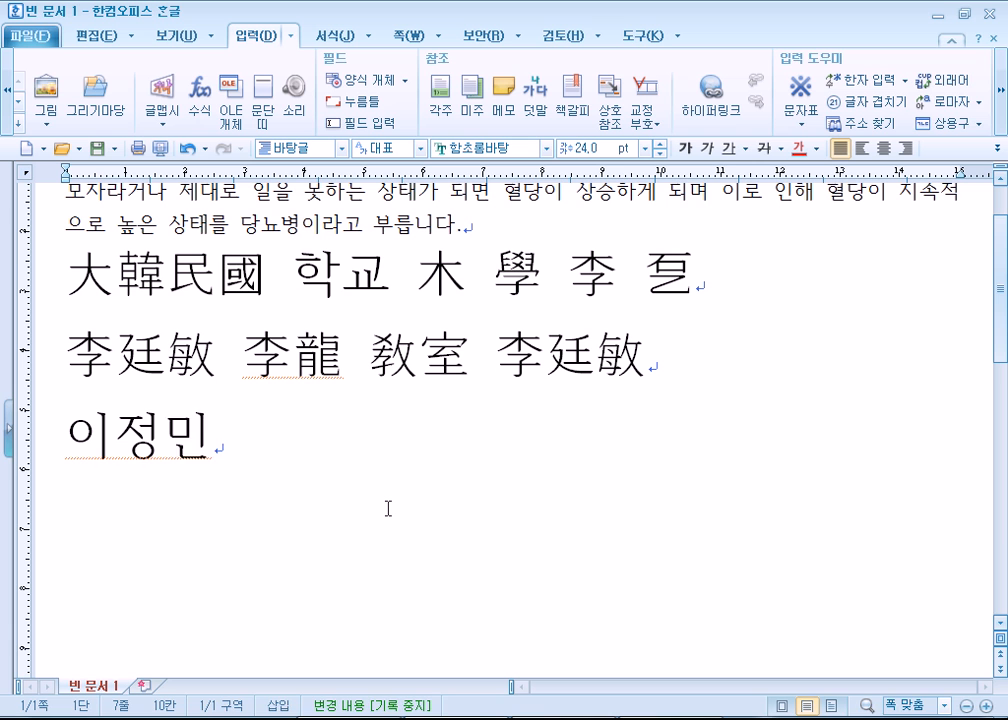
Convert the third-line name to three hanja at once with F9 and 바꾸기
left_click(388, 508)
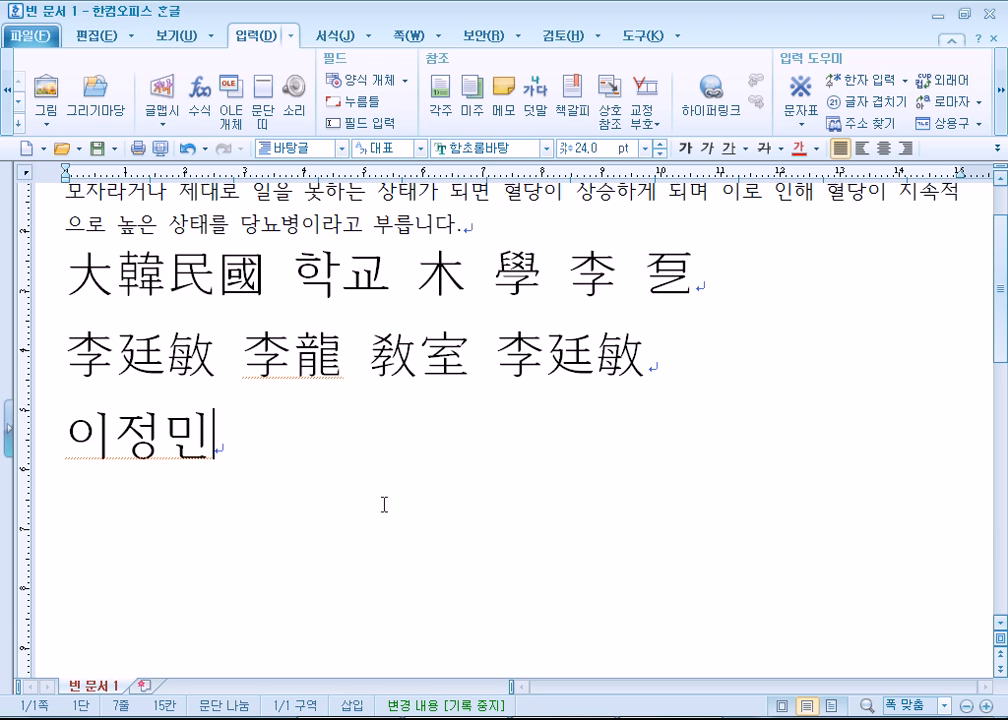
key("F9")
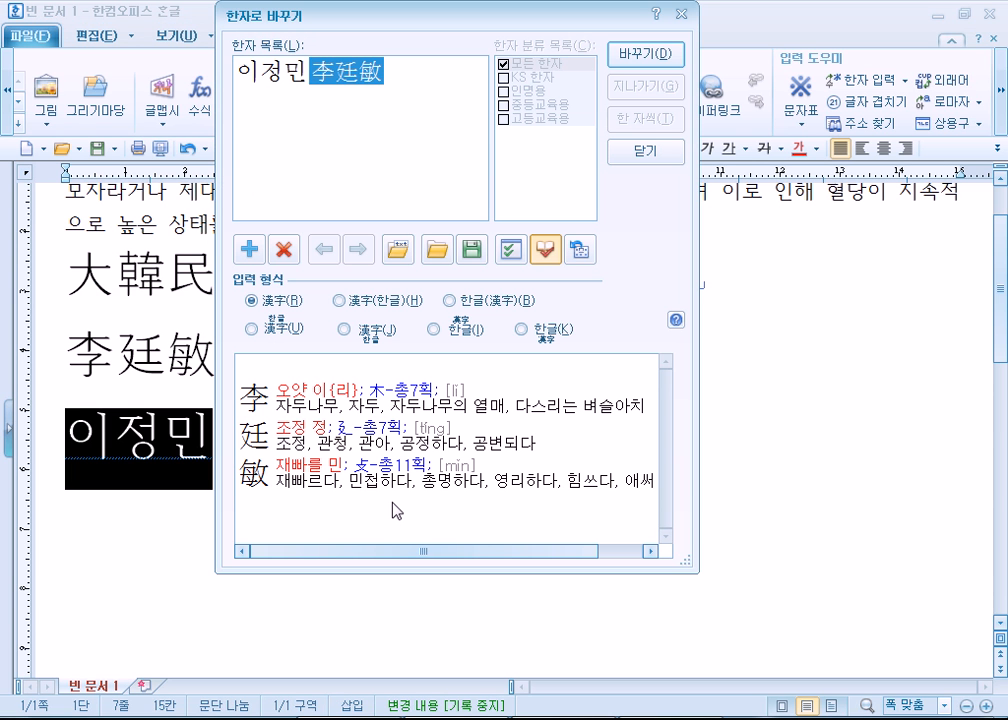
left_click_drag(533, 33, 643, 47)
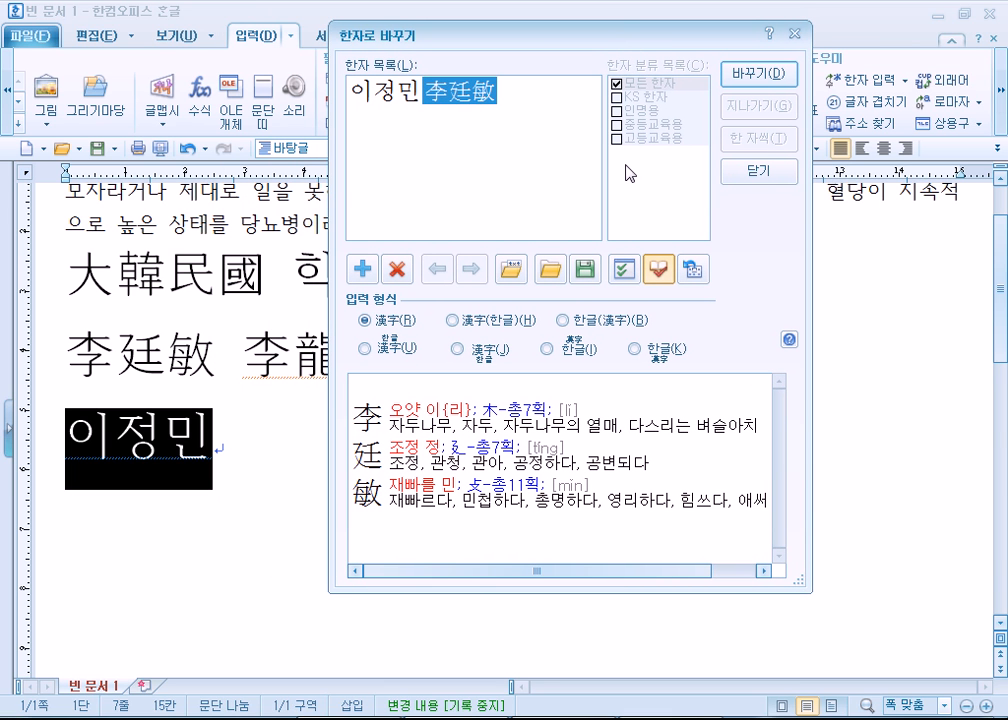
left_click(752, 71)
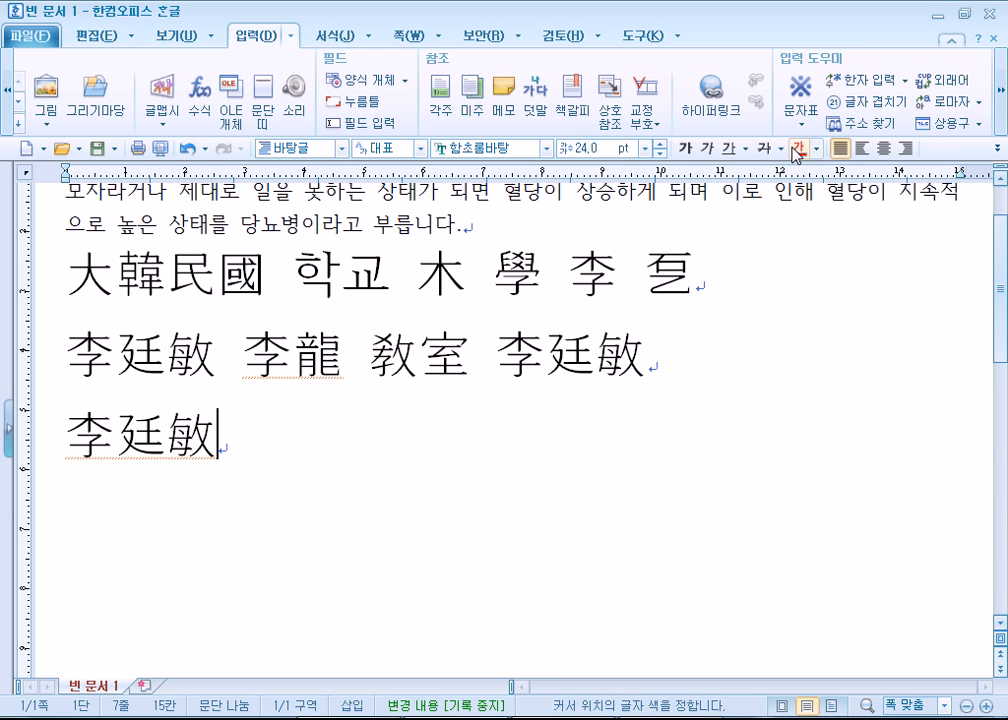
left_click(906, 81)
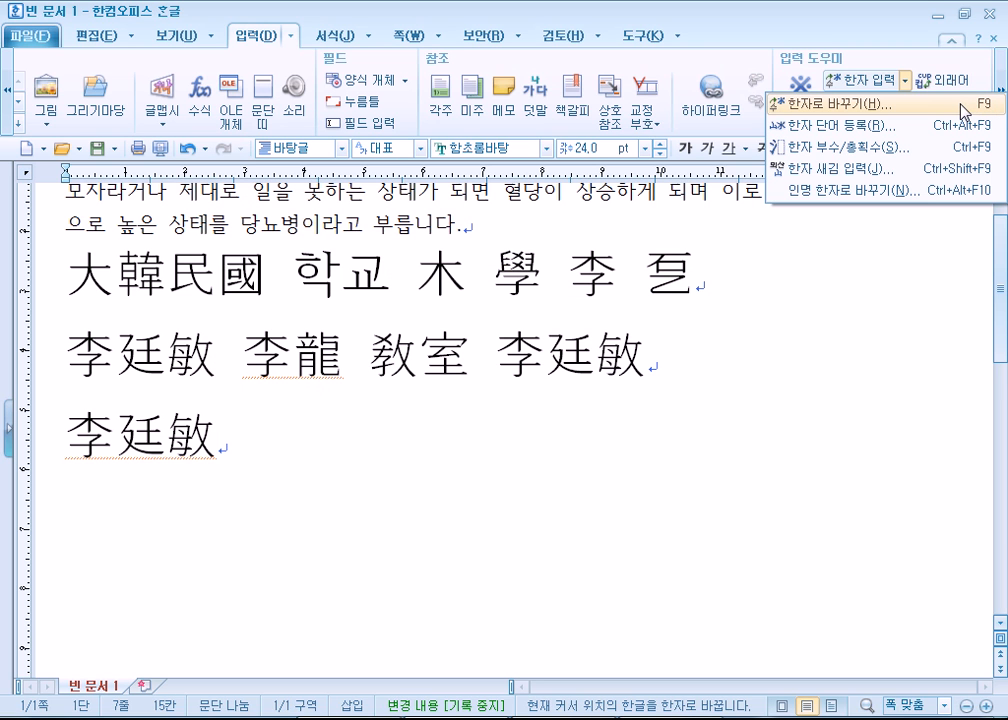
Dismiss the 한자 입력 dropdown by clicking back in the document text
left_click(321, 437)
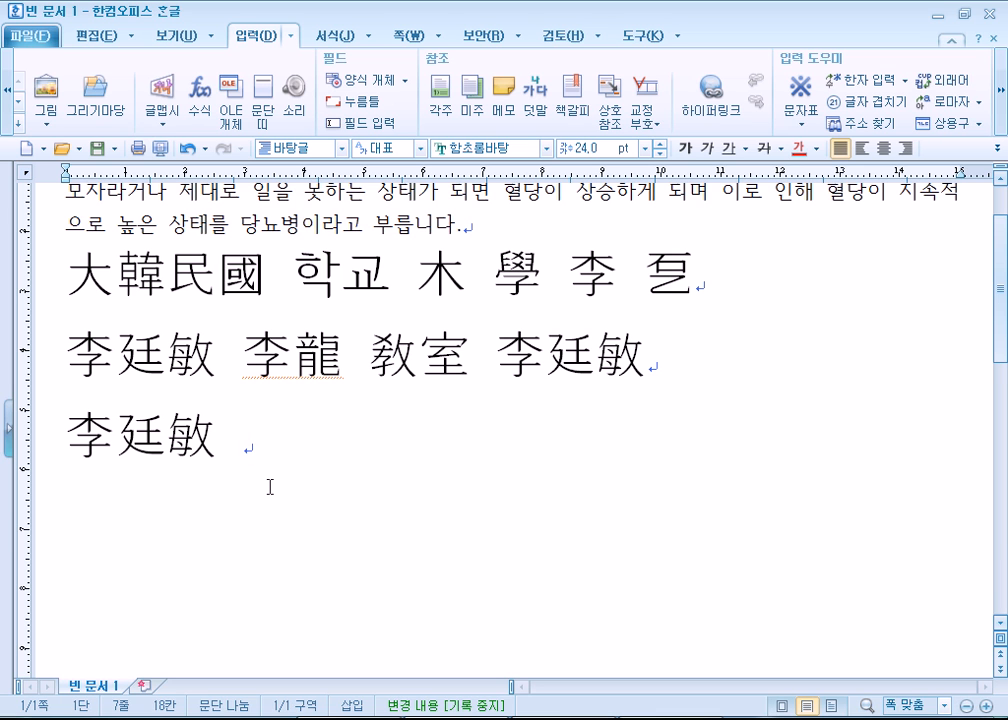
Convert the name using the 漢字(한글) format, then undo it
key("BackSpace")
key("F9")
key("F9")
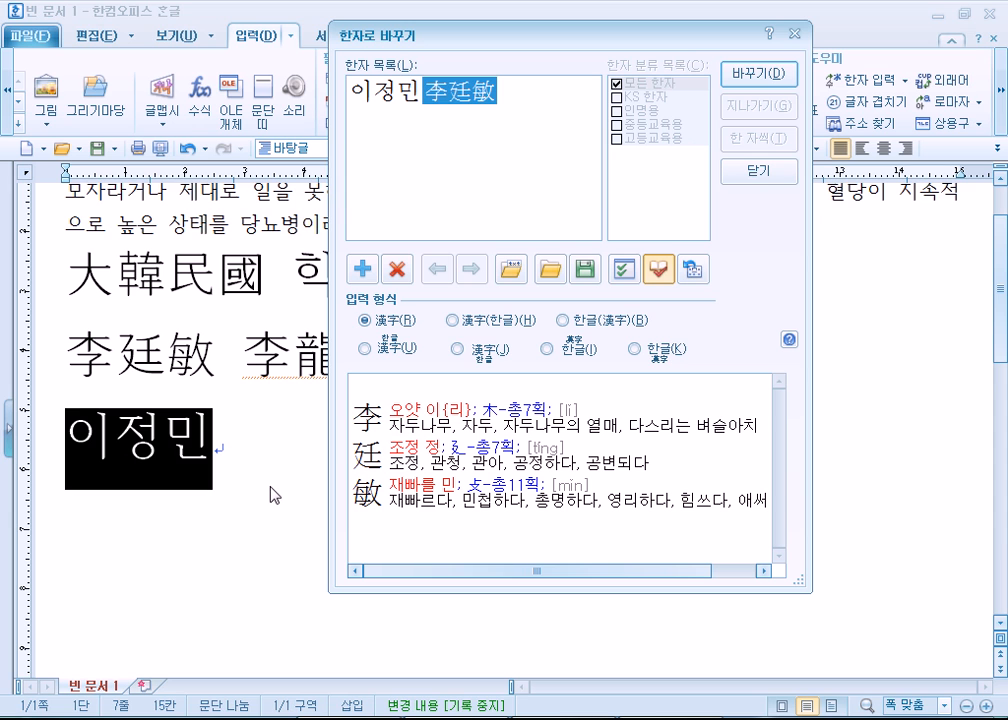
left_click(451, 325)
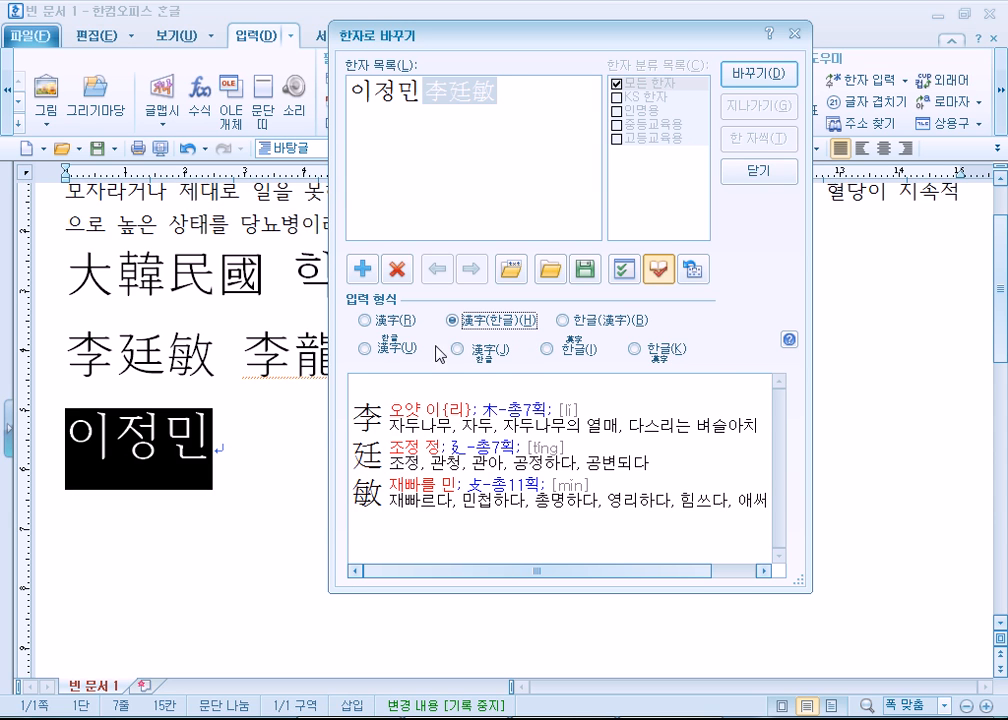
left_click(385, 322)
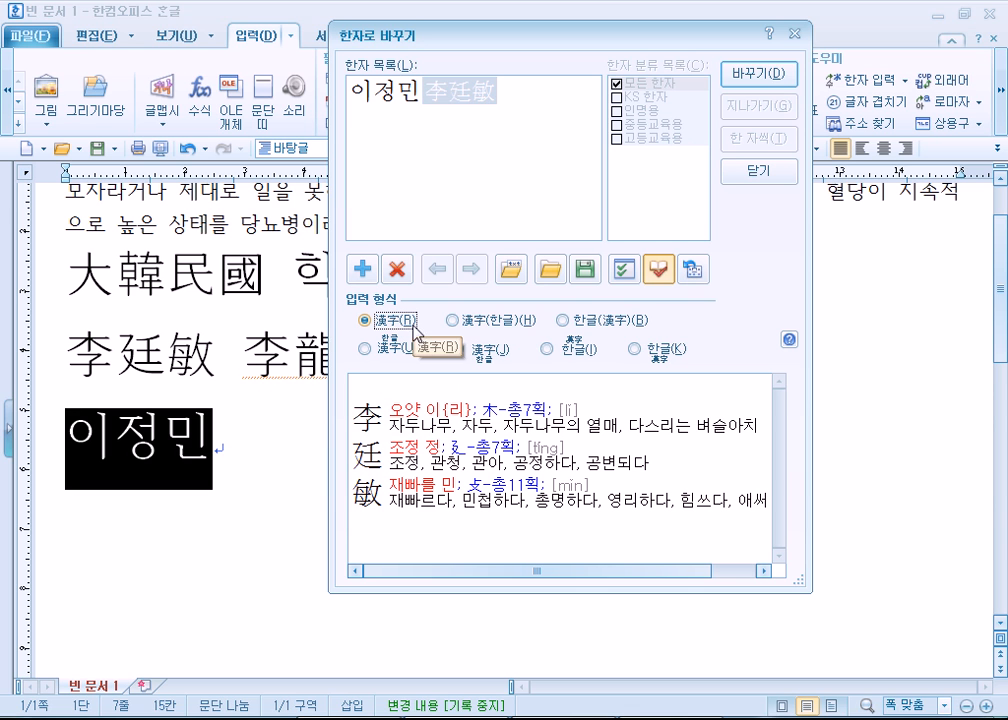
left_click(482, 328)
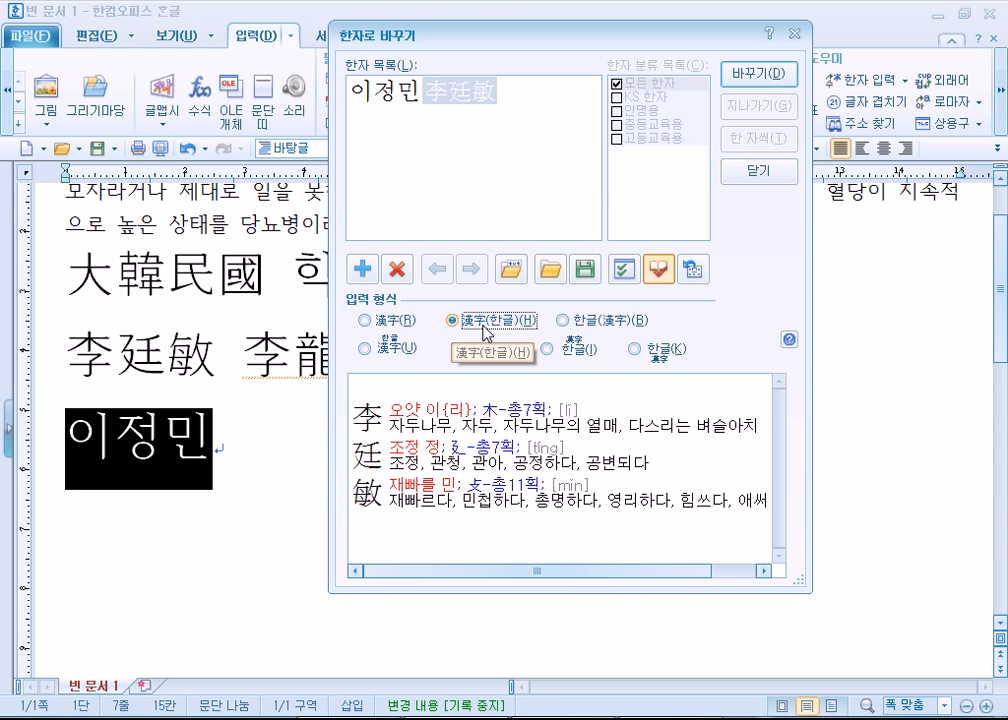
left_click(760, 78)
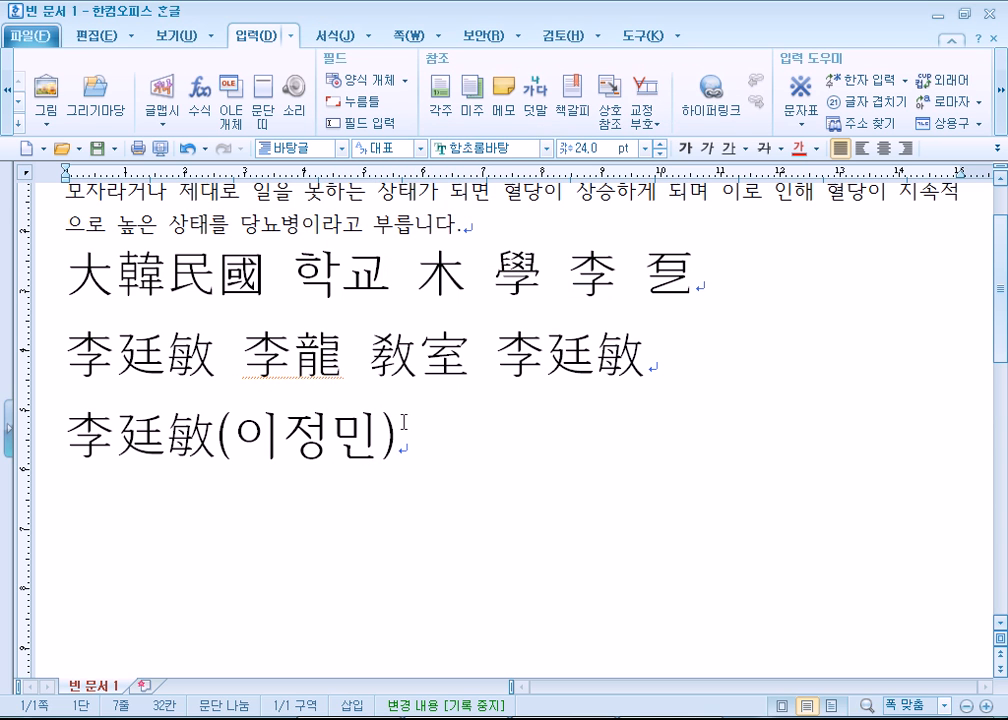
left_click_drag(422, 425, 5, 430)
key("ctrl+z")
Try the 한글(漢字) format and undo it as well
key("F9")
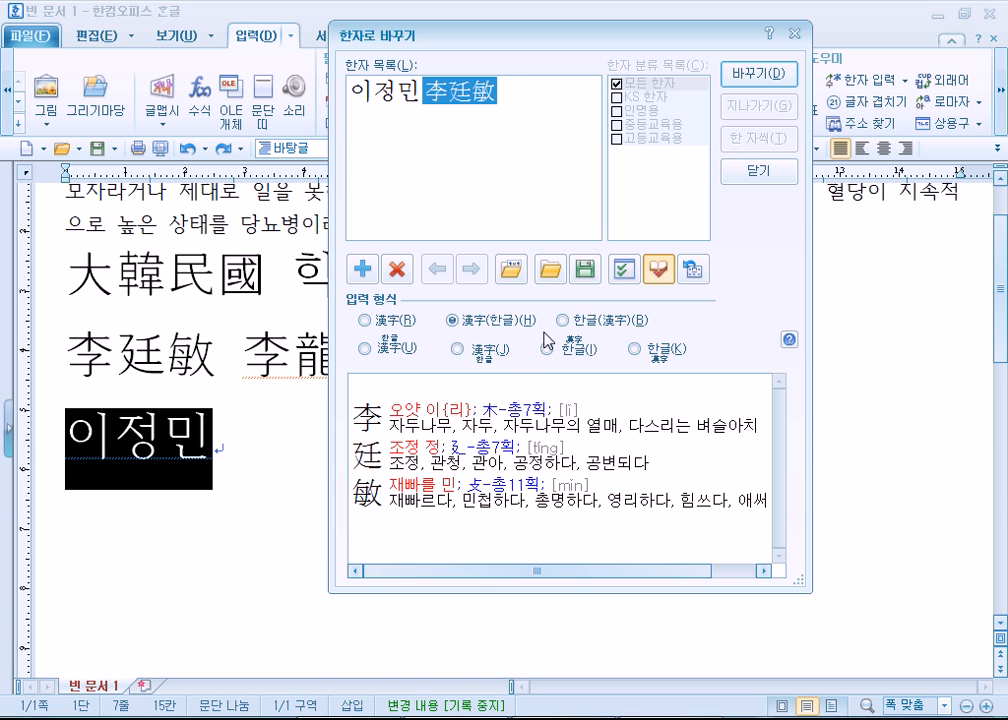
left_click(600, 321)
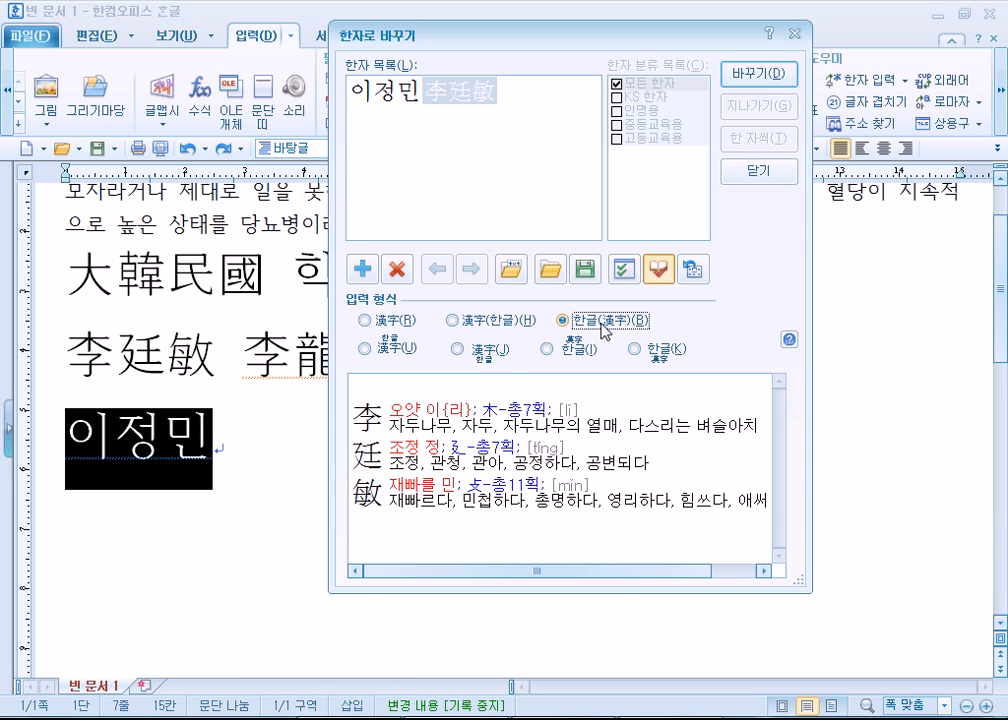
left_click(762, 76)
left_click_drag(472, 443, 20, 455)
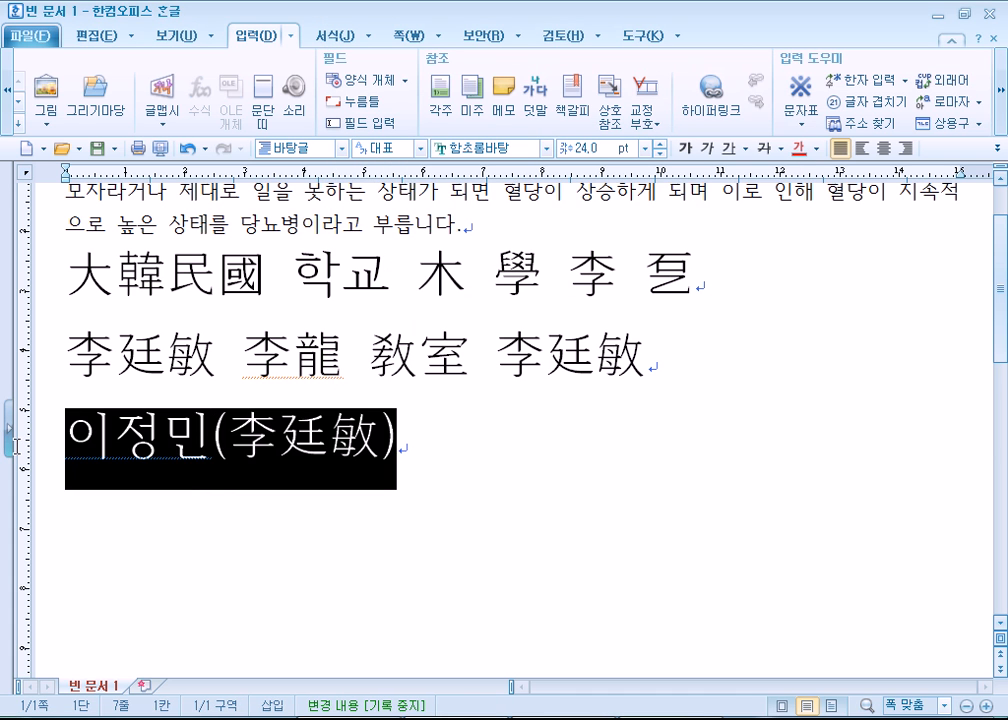
key("ctrl+z")
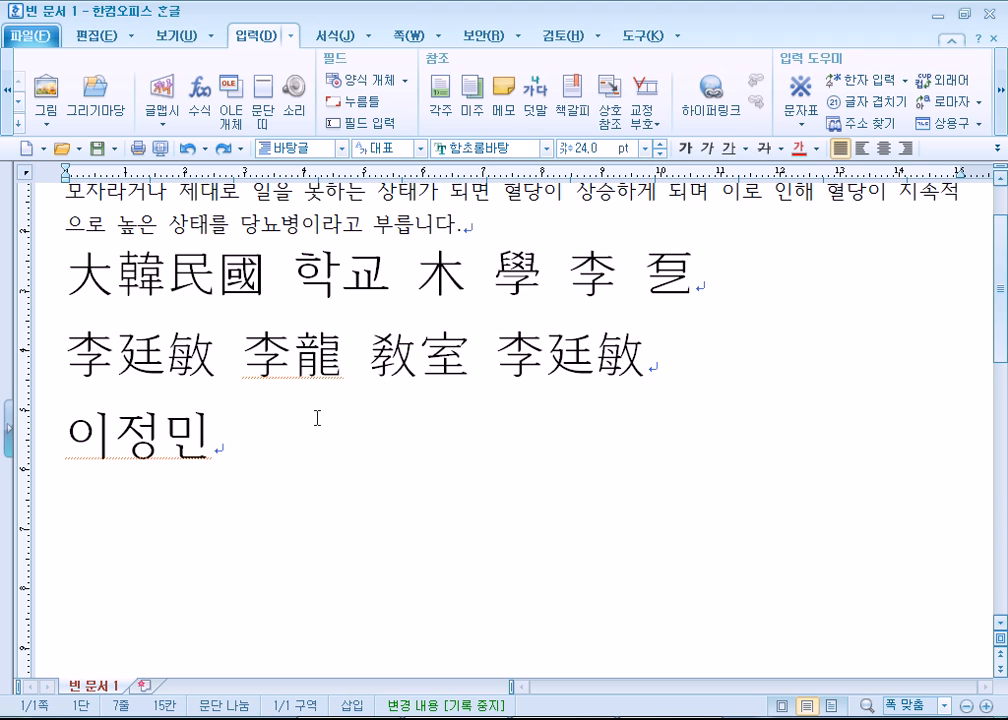
Reconvert with the Hangul reading placed above the hanja as ruby text
key("F9")
left_click(396, 346)
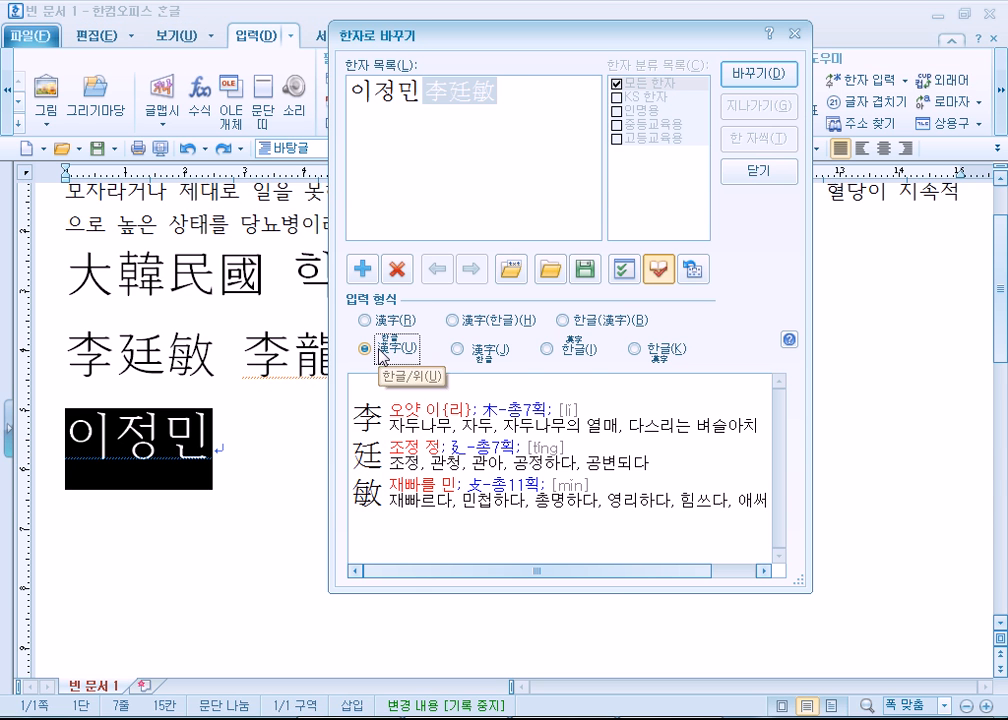
left_click(772, 74)
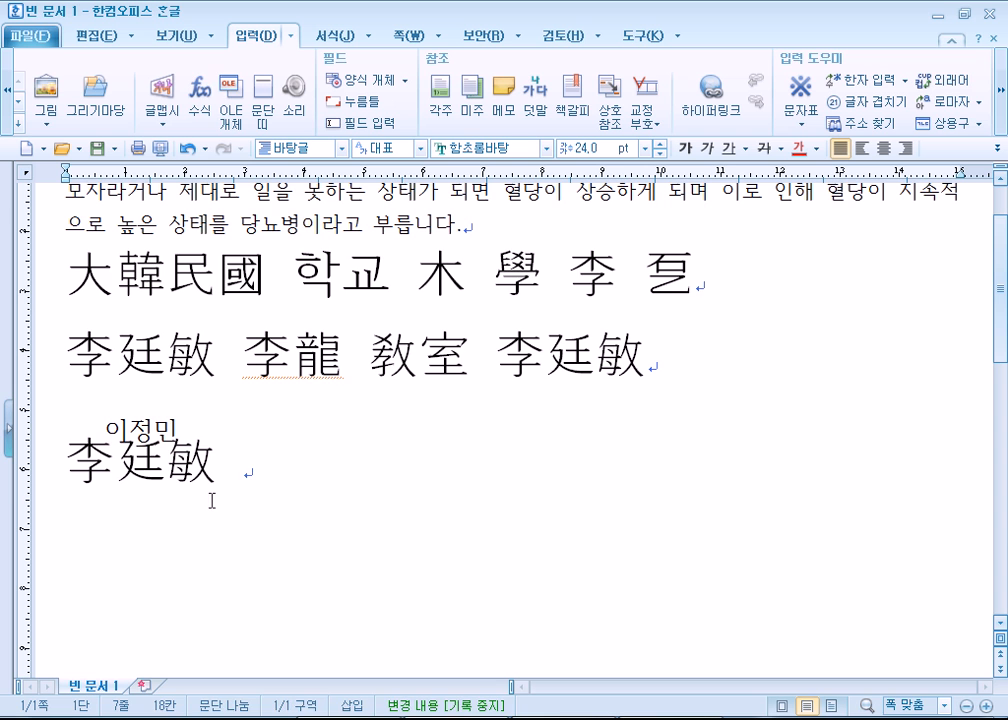
Delete the three hanja sample lines and set the remaining empty line to 10 pt
left_click_drag(28, 240, 207, 466)
key("Delete")
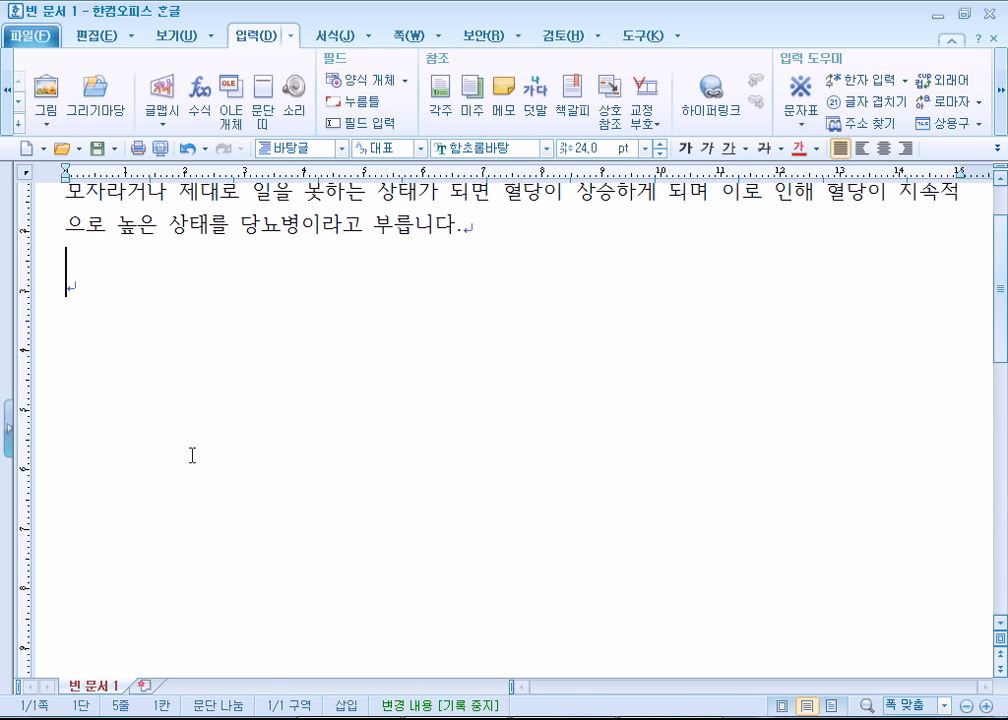
key("ctrl+1")
scroll(141, 402, "up", 2)
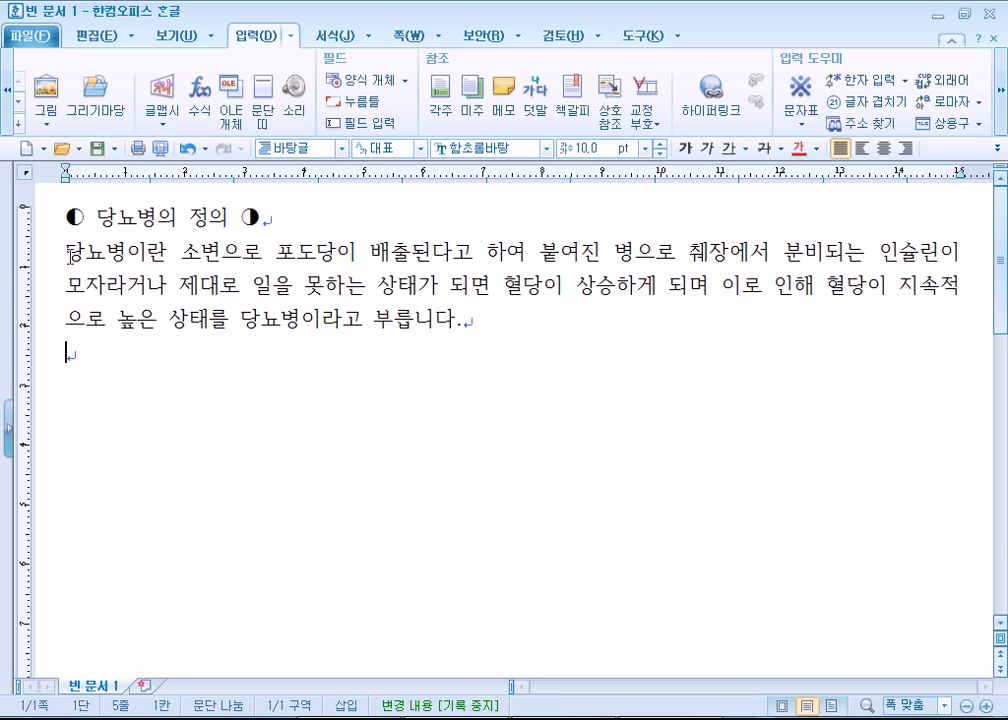
left_click(542, 327)
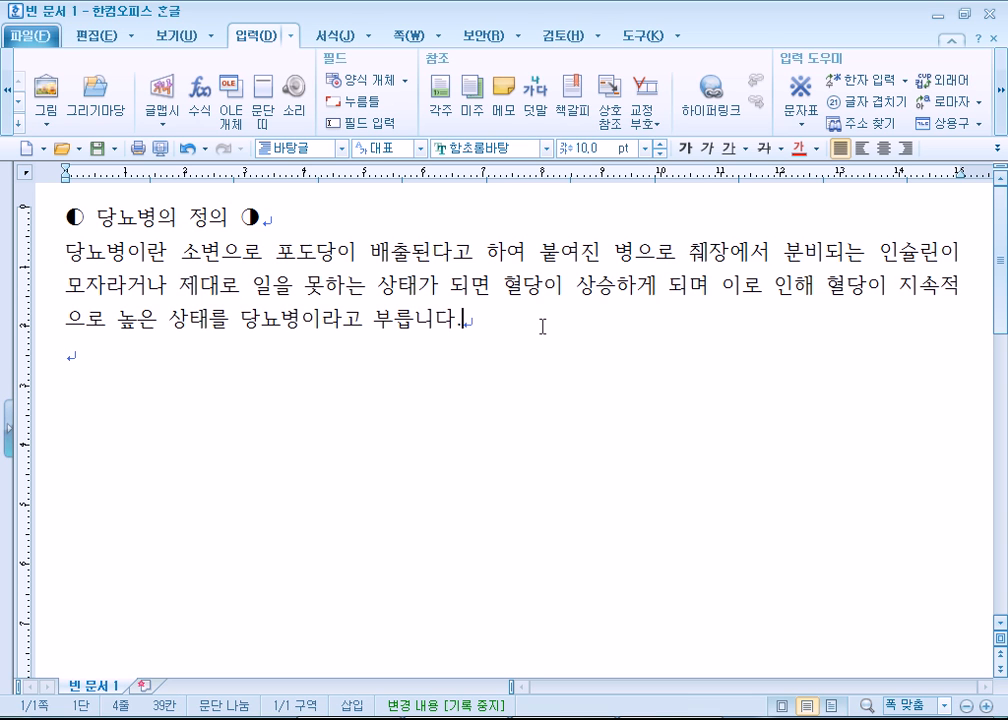
key("Delete")
key("Return")
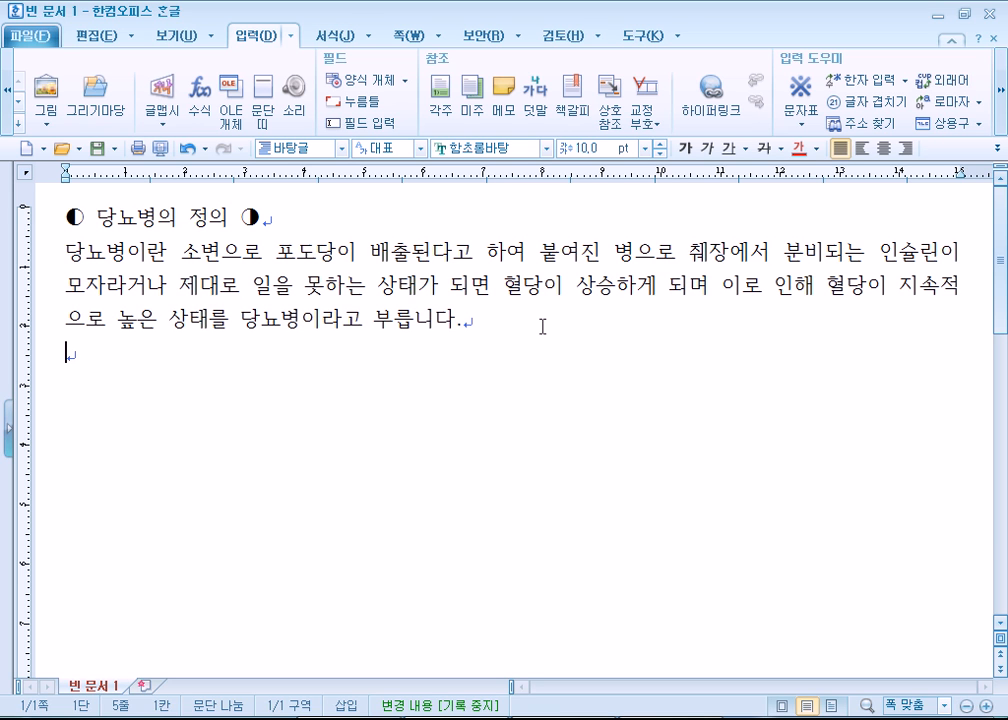
key("Return")
key("Return")
key("BackSpace")
key("BackSpace")
Practise selecting a word, the paragraph, a line and all text with double, triple and margin clicks
double_click(113, 255)
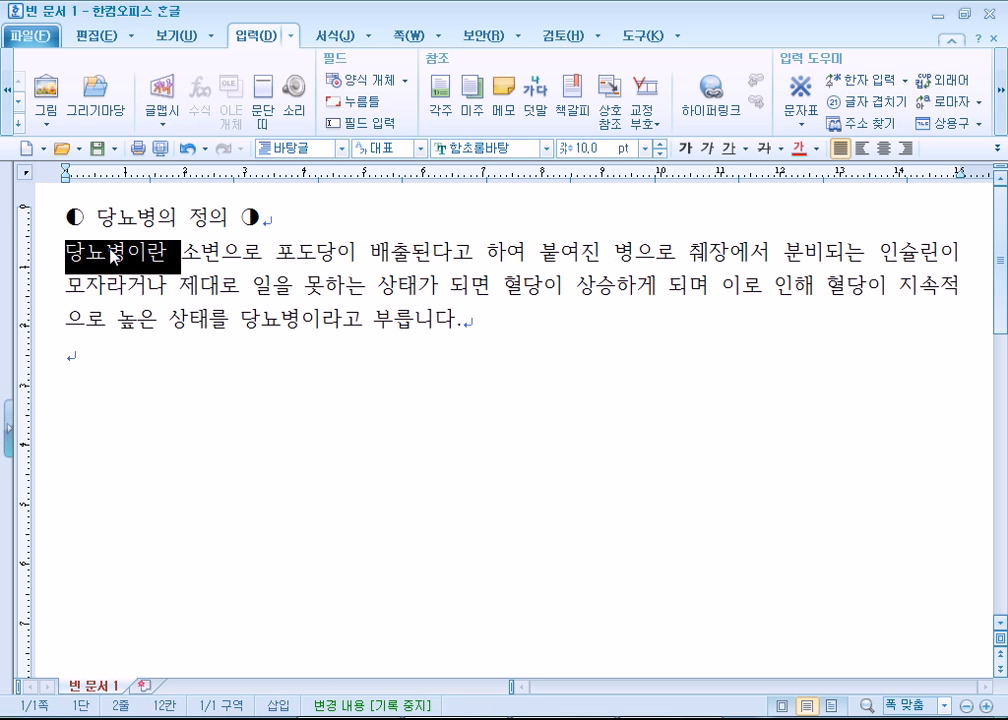
triple_click(113, 255)
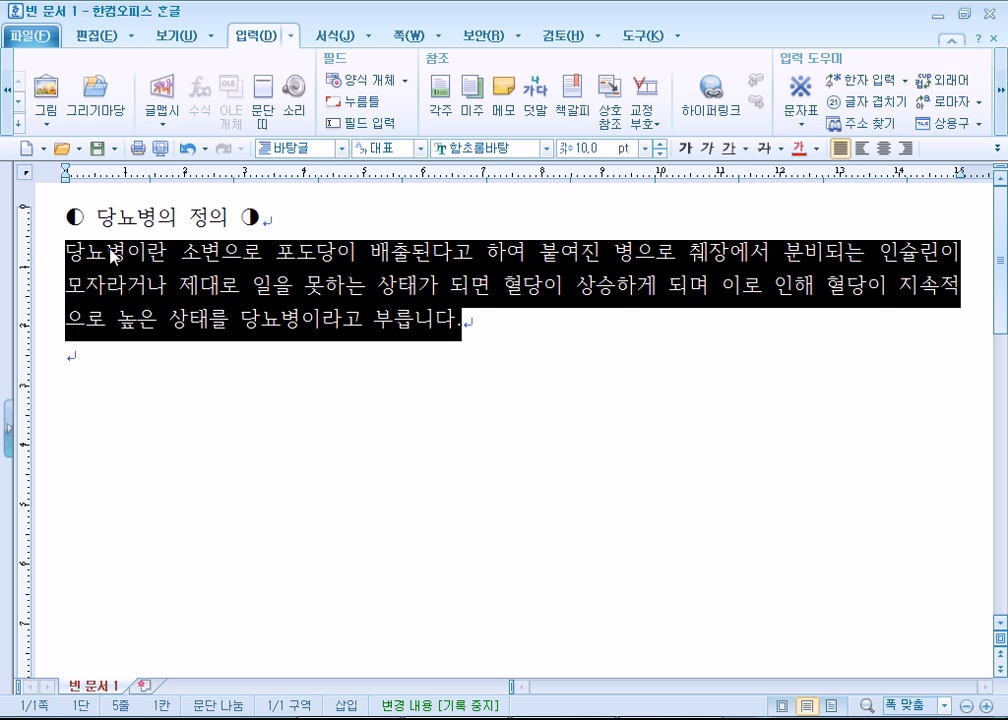
left_click(113, 255)
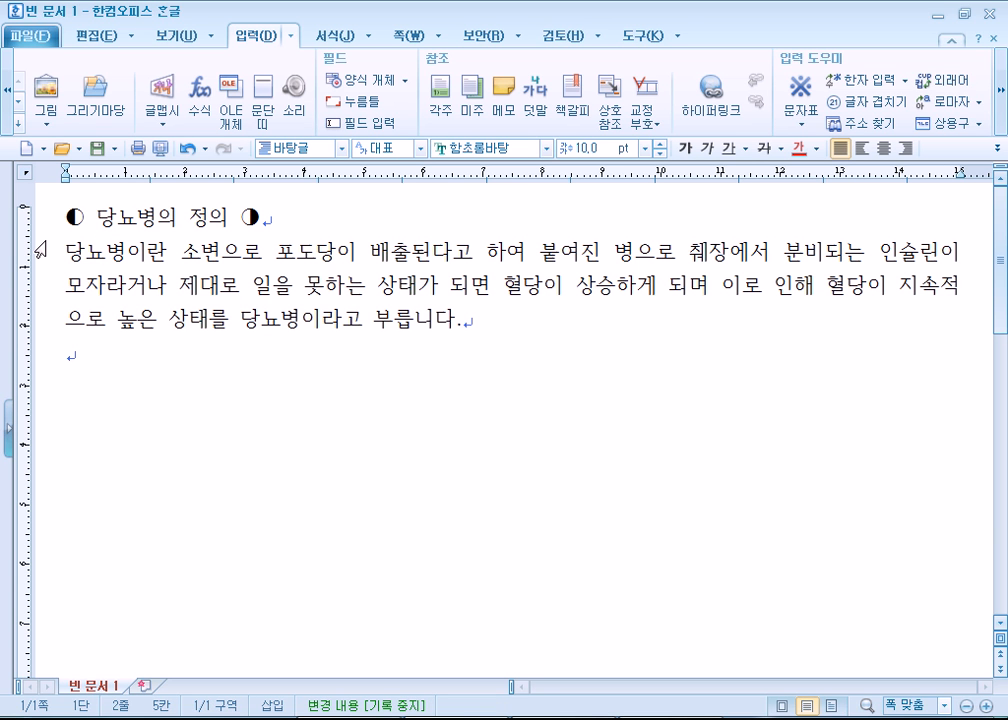
left_click(38, 256)
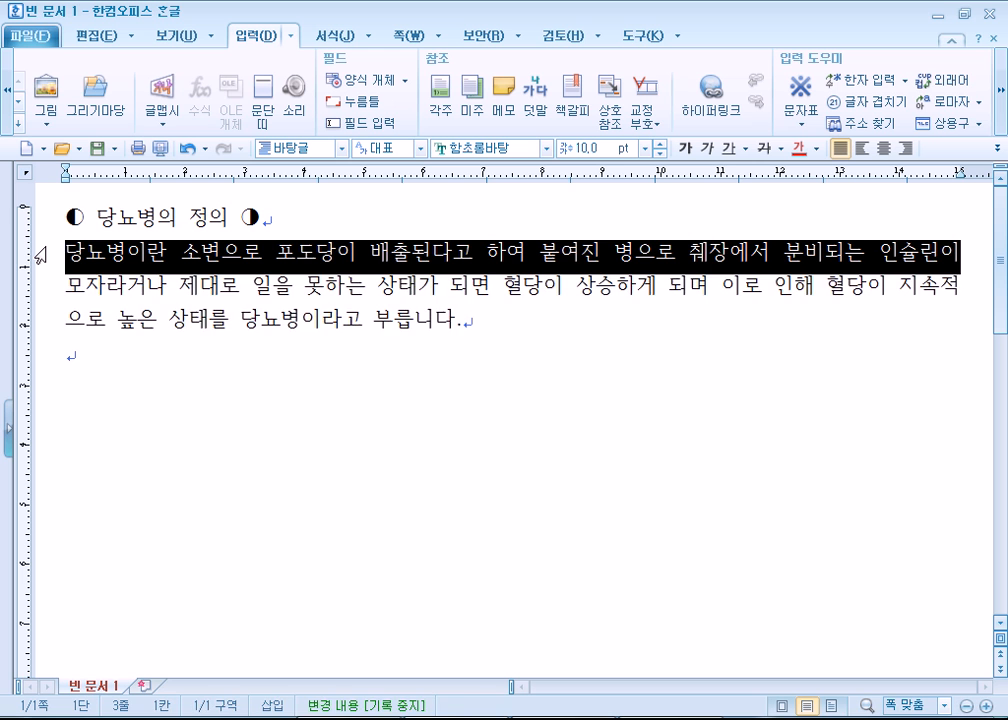
left_click(38, 256)
left_click(37, 251)
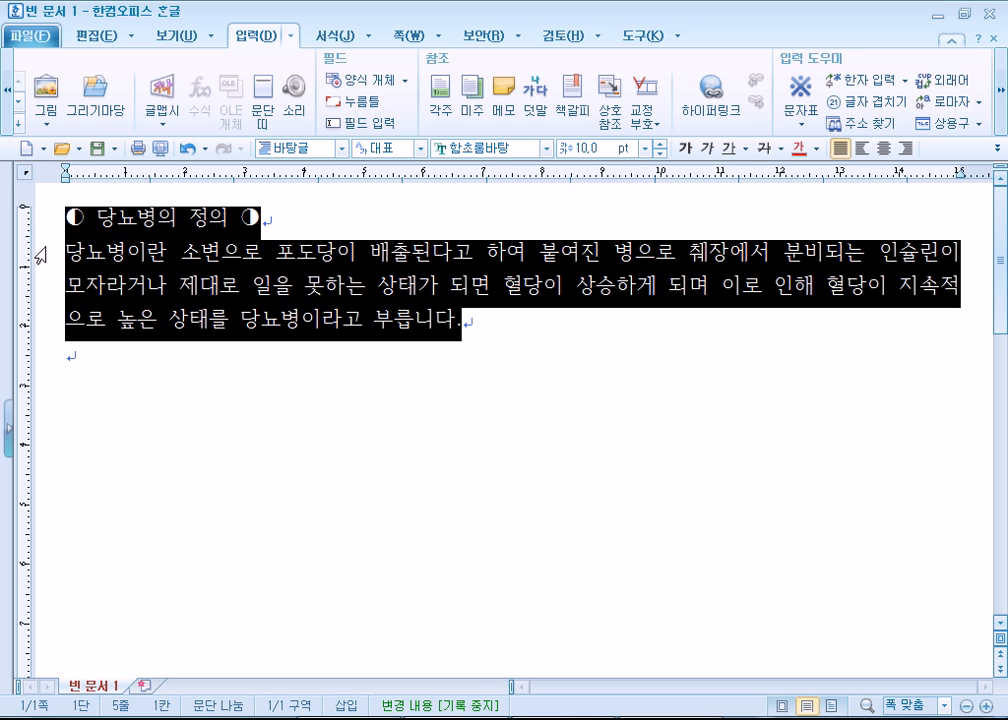
left_click(148, 286)
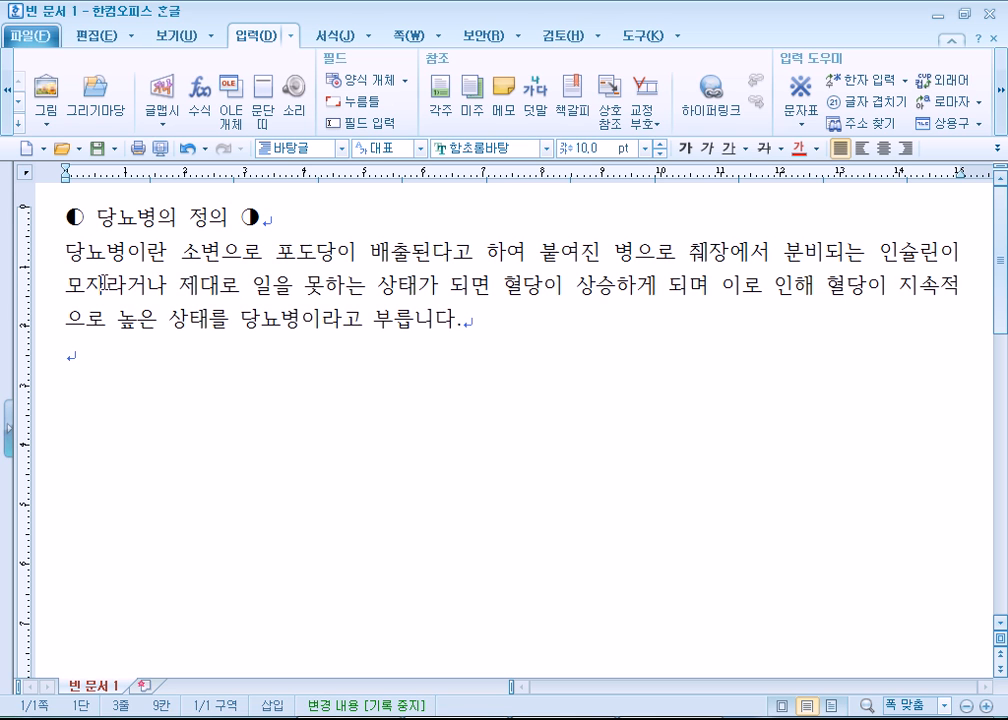
Drag-select the '당뇨병의 정의' heading through the end of the diabetes paragraph and the empty line
left_click_drag(66, 218, 77, 359)
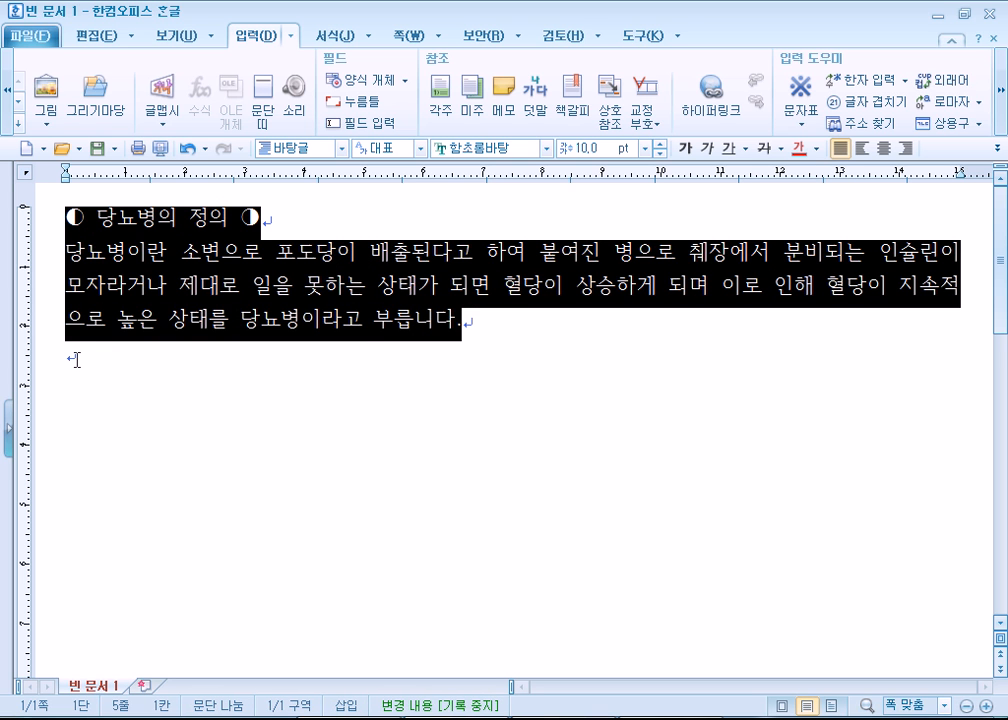
left_click(288, 320)
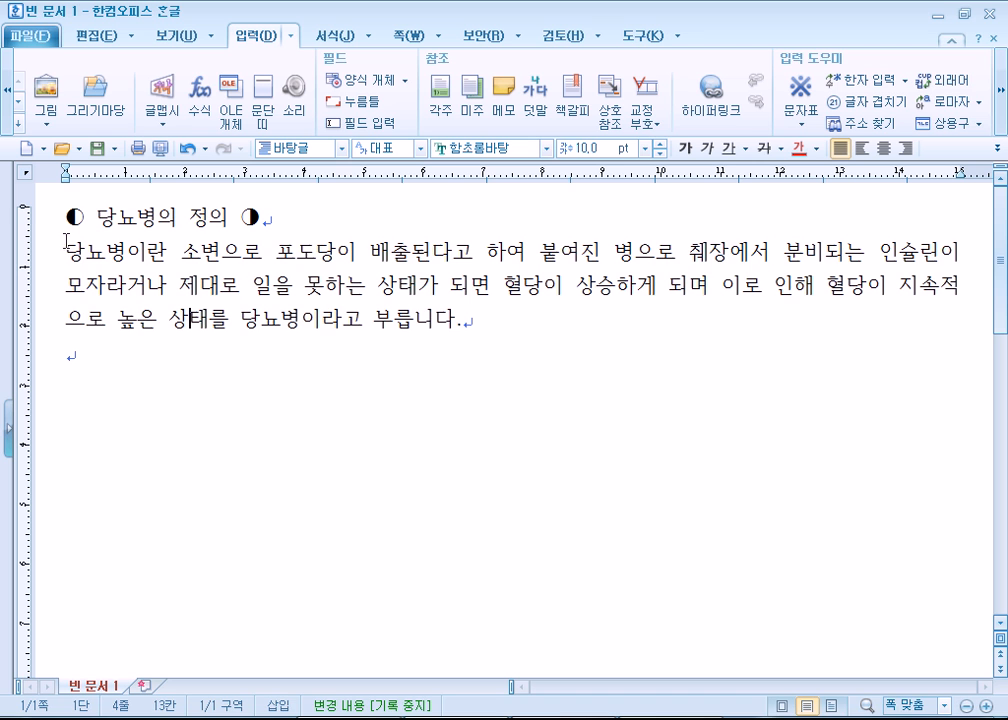
left_click_drag(70, 216, 490, 326)
left_click(500, 333)
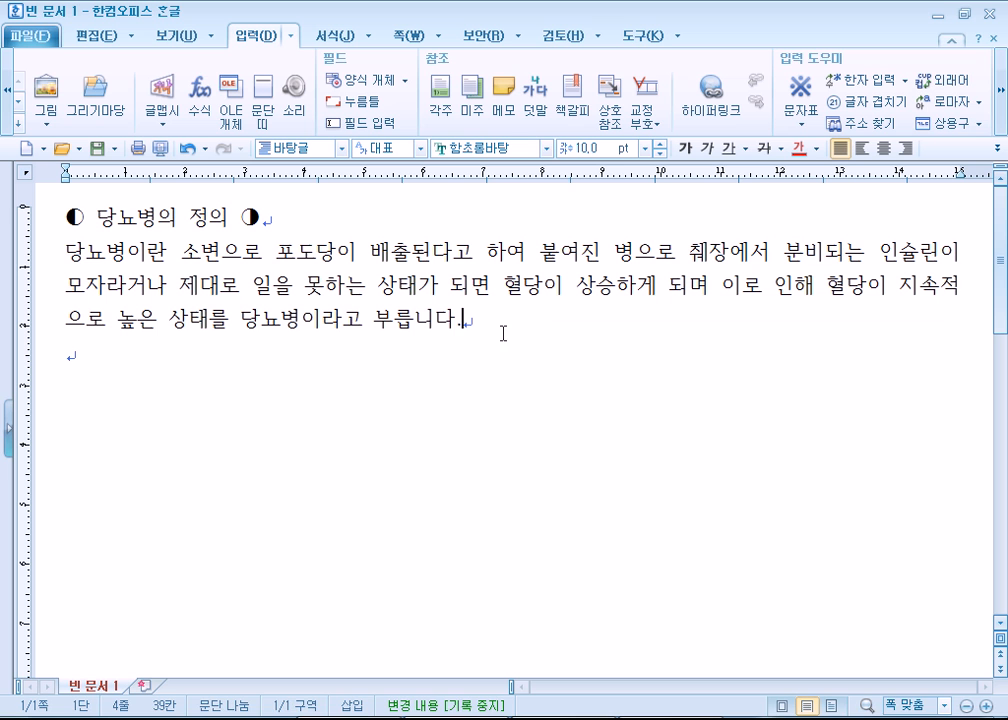
left_click_drag(62, 217, 78, 258)
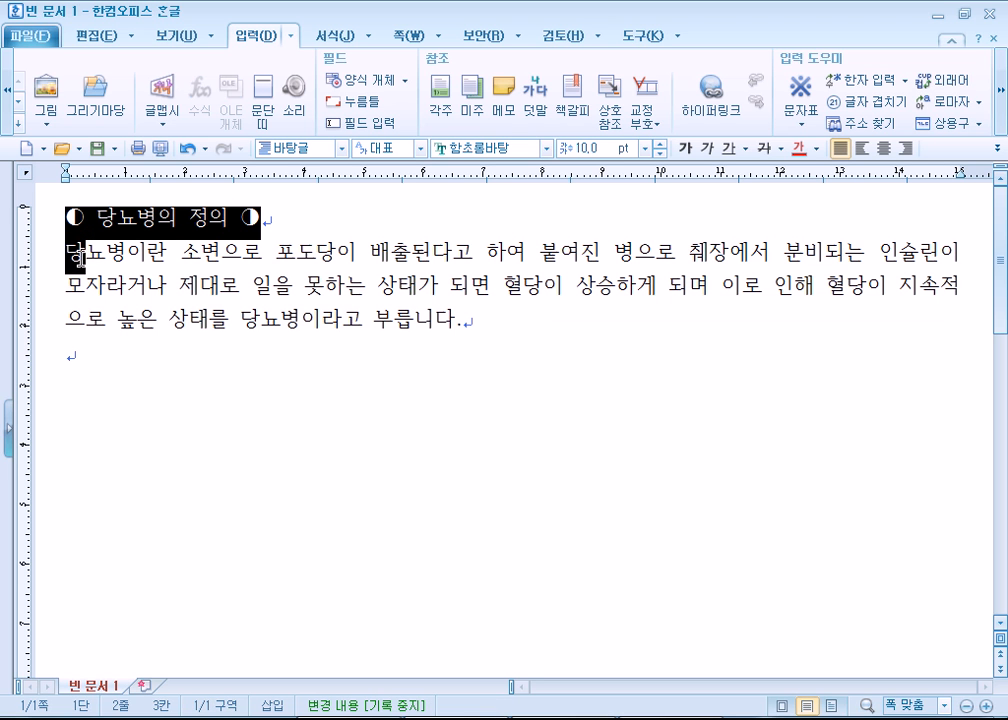
left_click(68, 215)
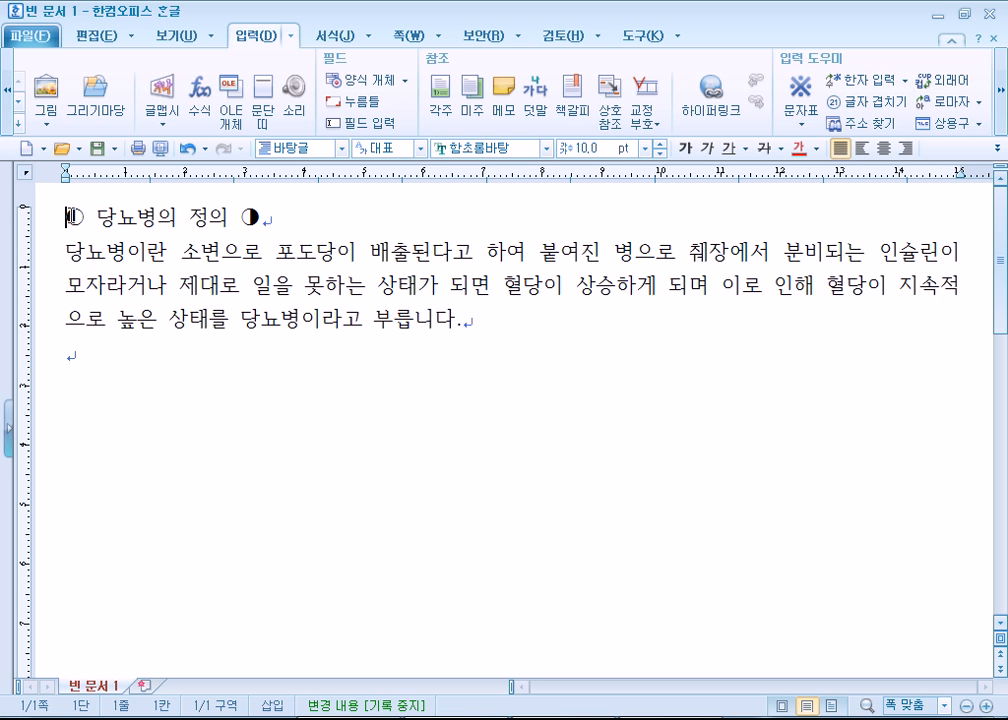
left_click_drag(68, 215, 501, 318)
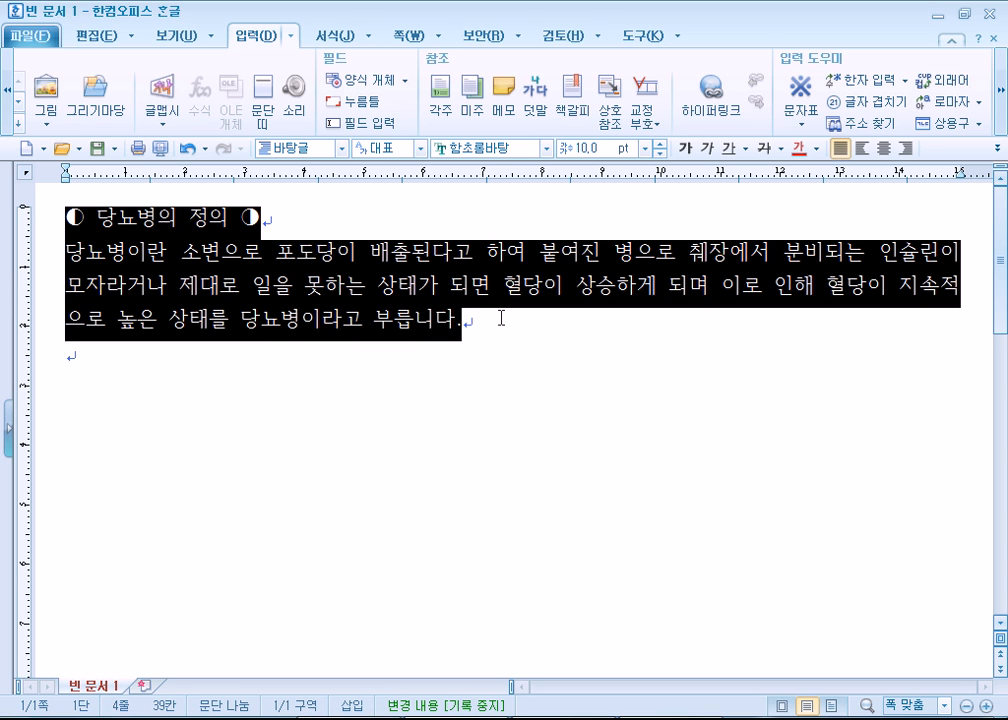
left_click_drag(501, 318, 484, 363)
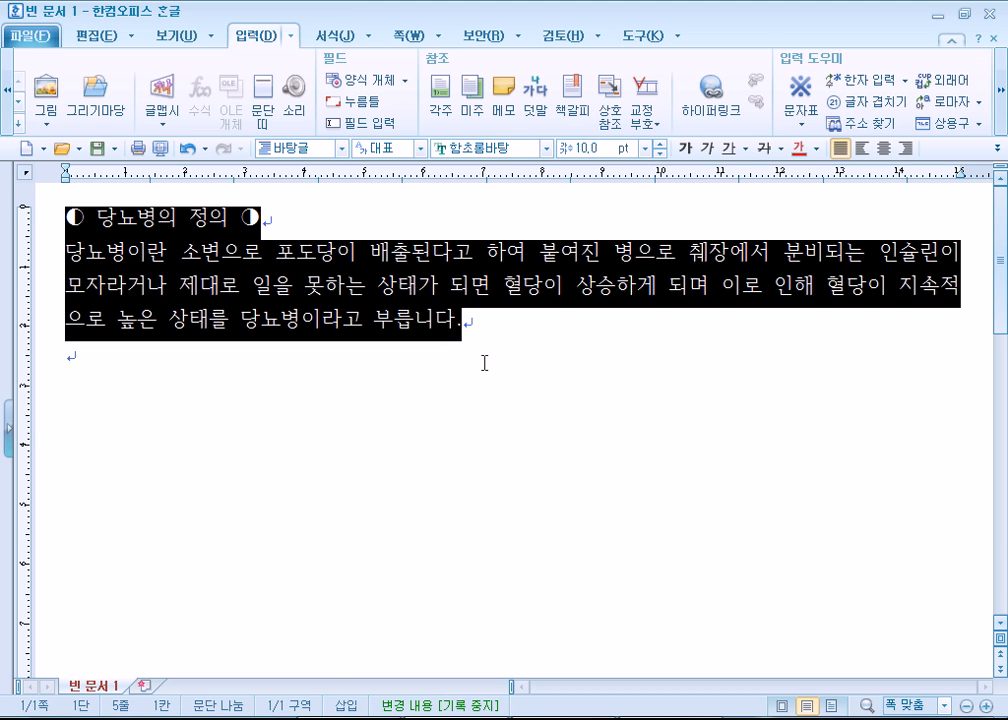
Copy the heading-and-paragraph block and paste it twice on the empty last line
left_click_drag(484, 363, 76, 361)
key("ctrl+c")
left_click(98, 36)
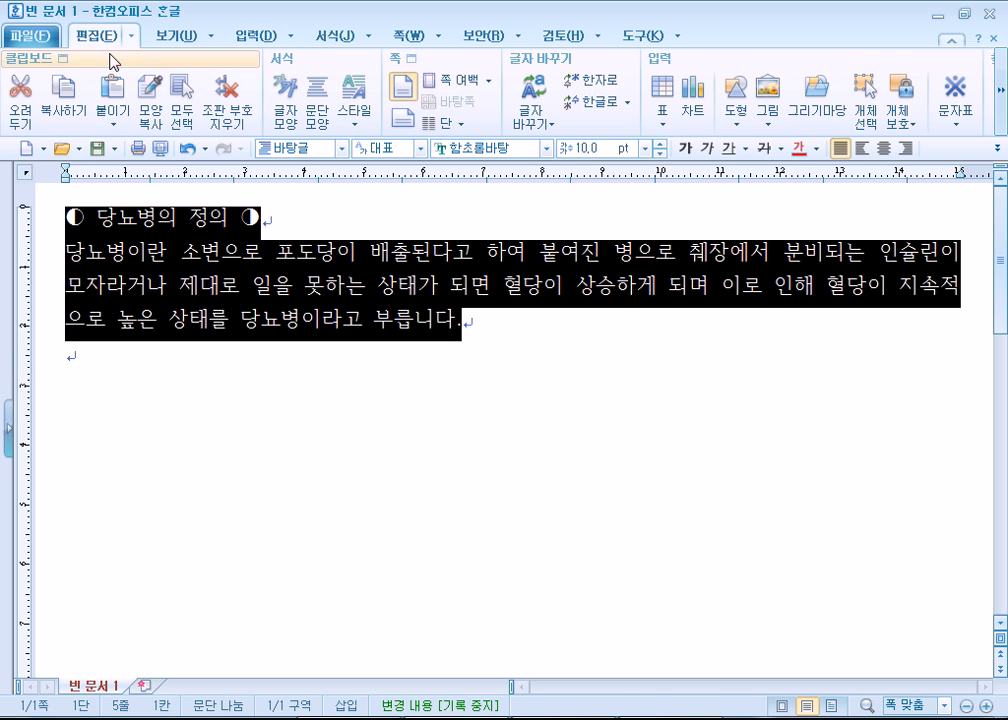
left_click(59, 93)
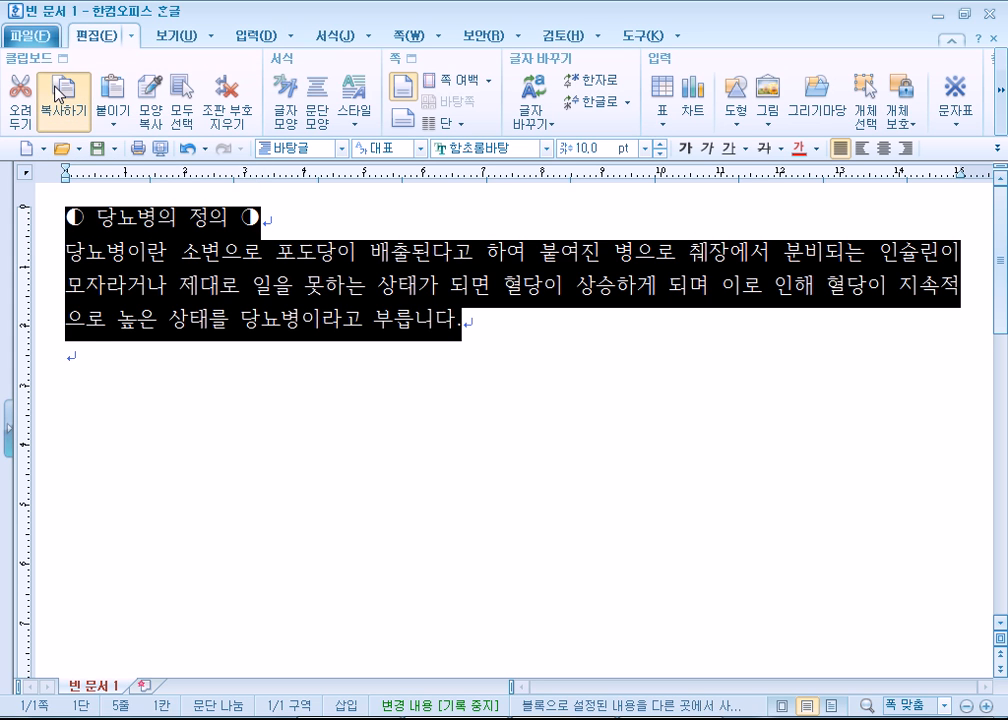
left_click(79, 382)
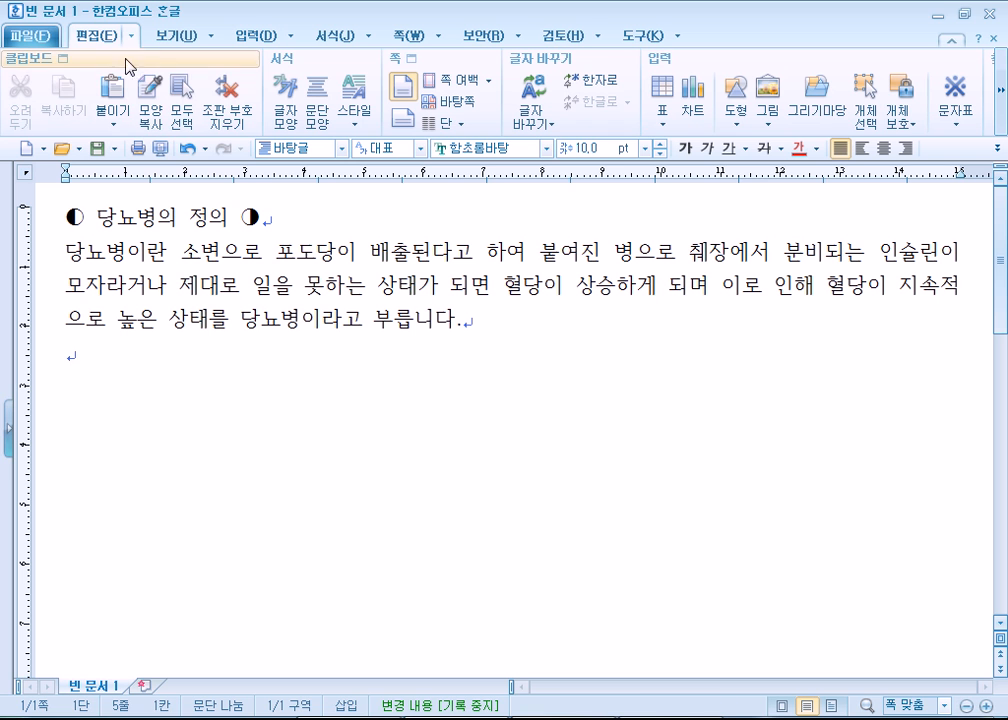
left_click(112, 98)
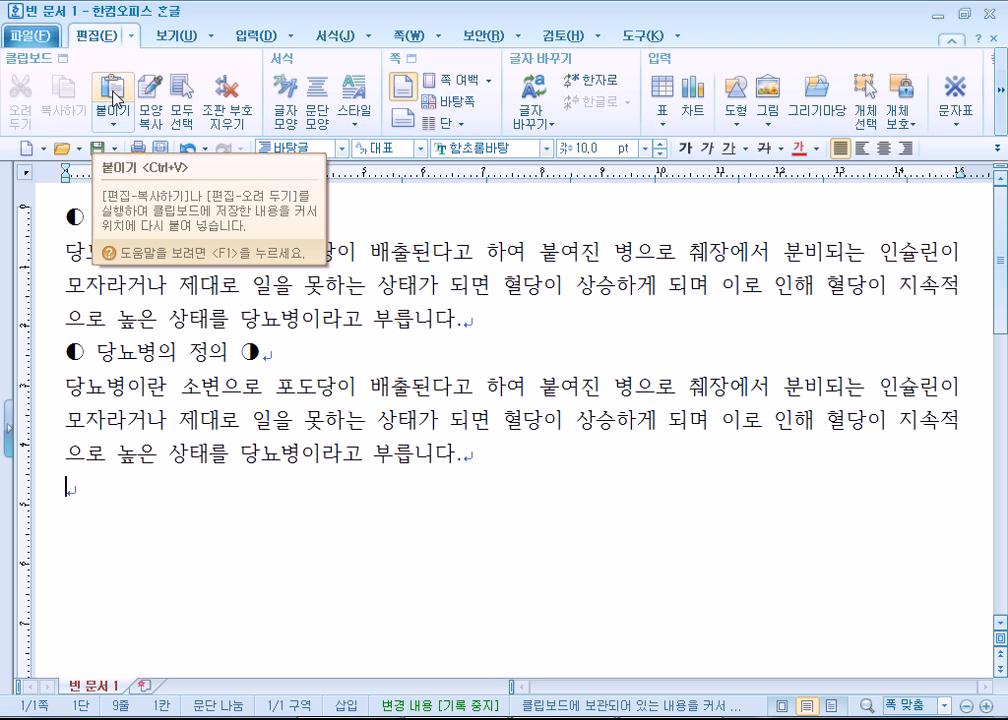
left_click(112, 98)
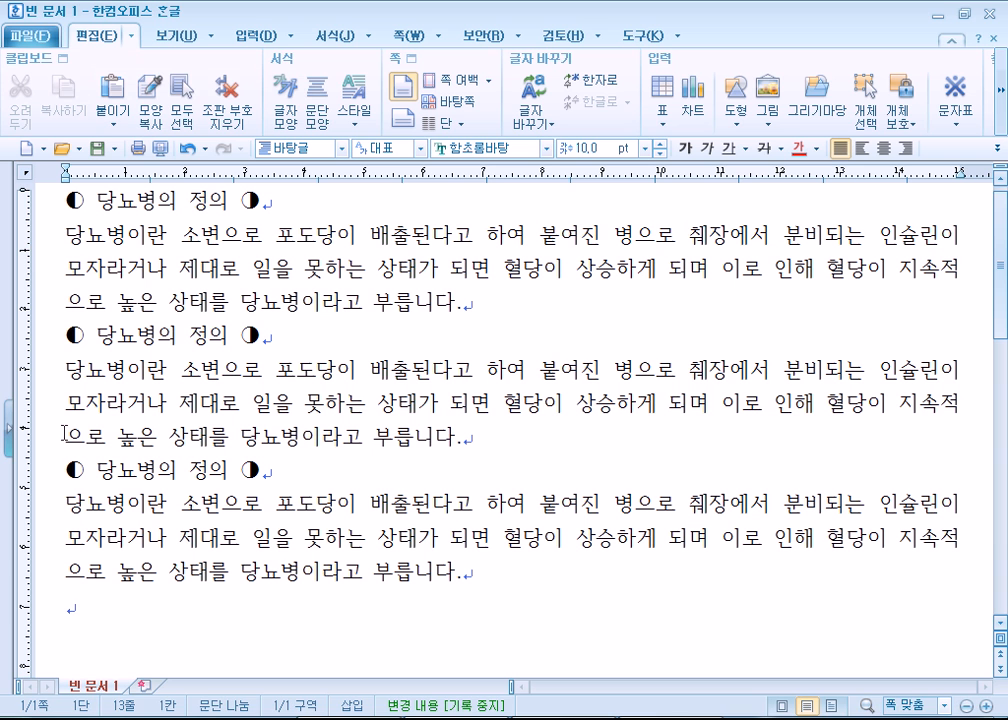
left_click_drag(40, 335, 32, 600)
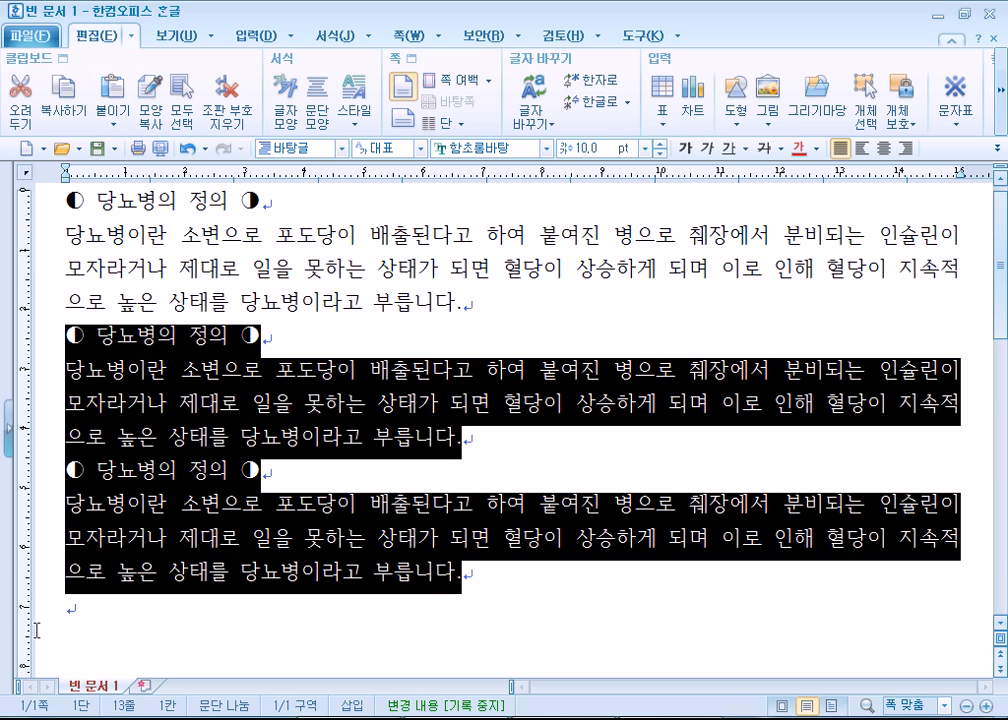
Delete the two extra copies, then try repeated Ctrl+V pastes and undo the surplus
key("Delete")
left_click_drag(65, 200, 85, 331)
key("ctrl+c")
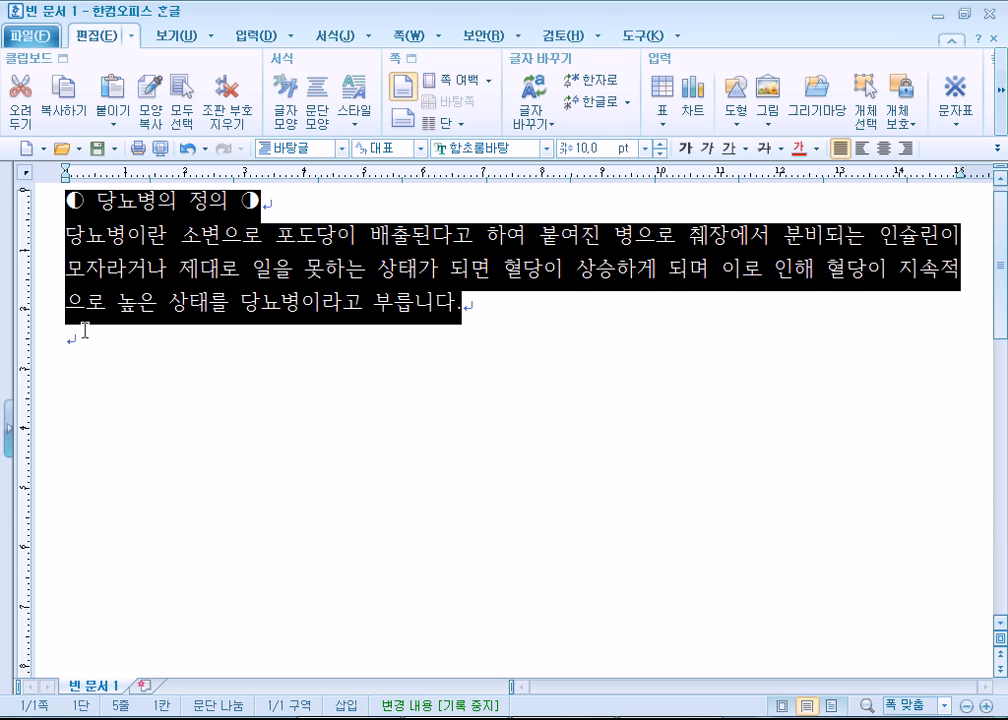
left_click(74, 362)
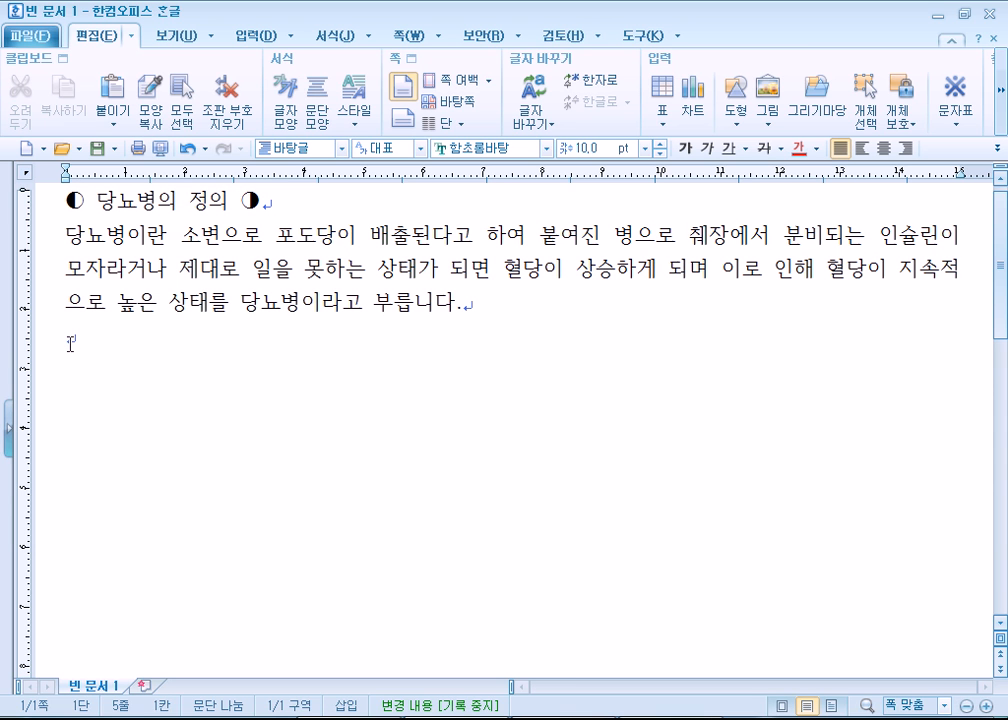
key("ctrl+v")
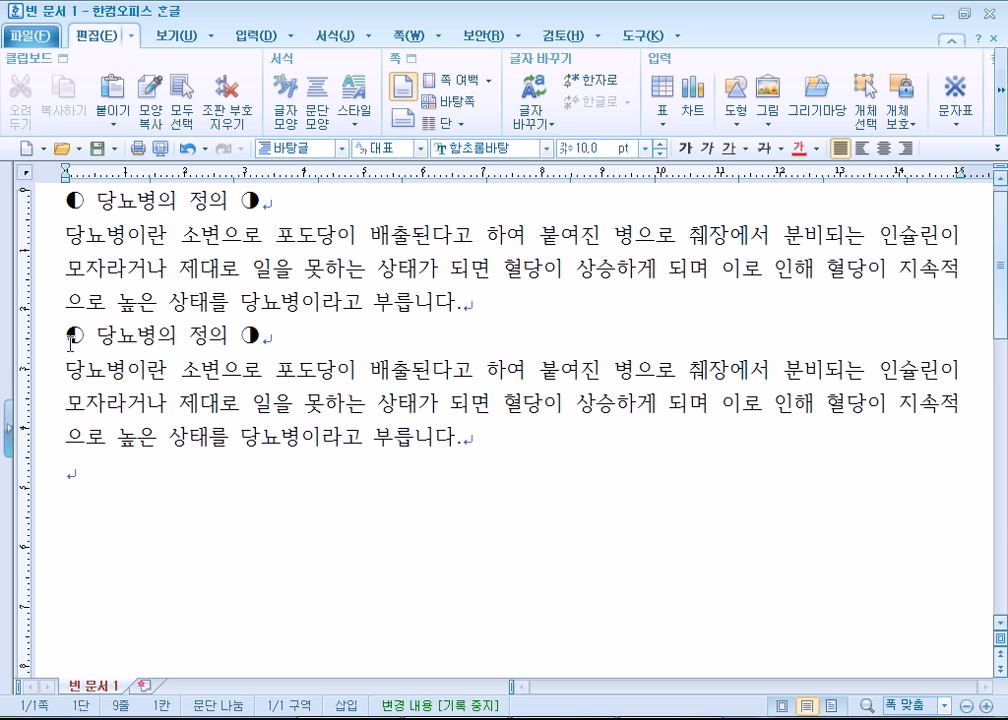
key("ctrl+v")
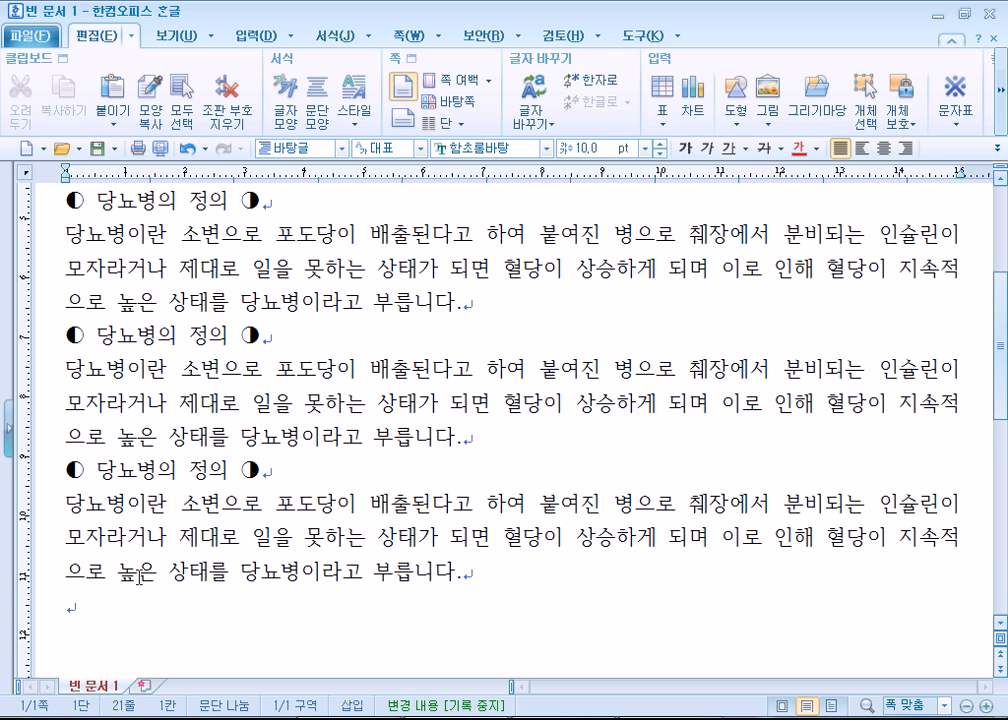
scroll(95, 610, "down", 3)
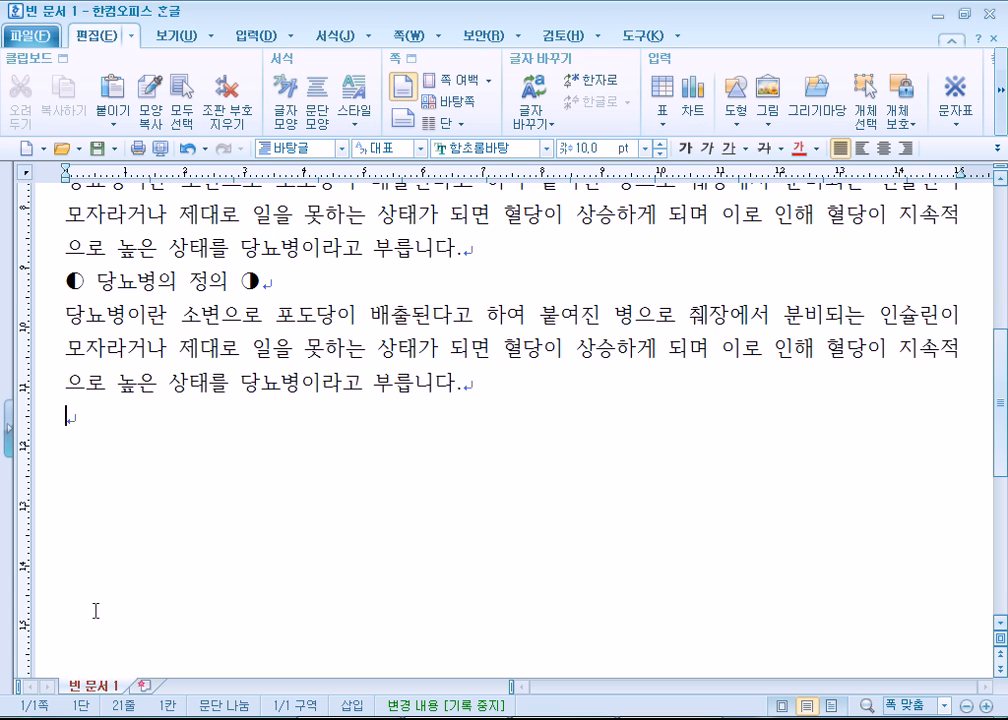
key("ctrl+v")
key("ctrl+v")
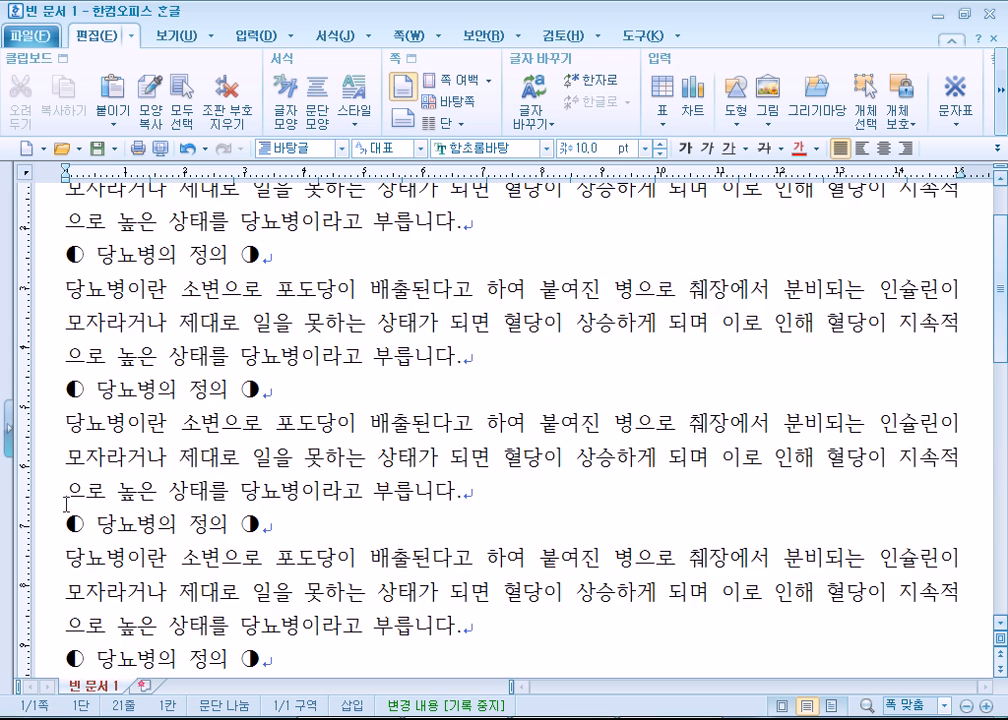
key("ctrl+z")
key("ctrl+z")
key("ctrl+z")
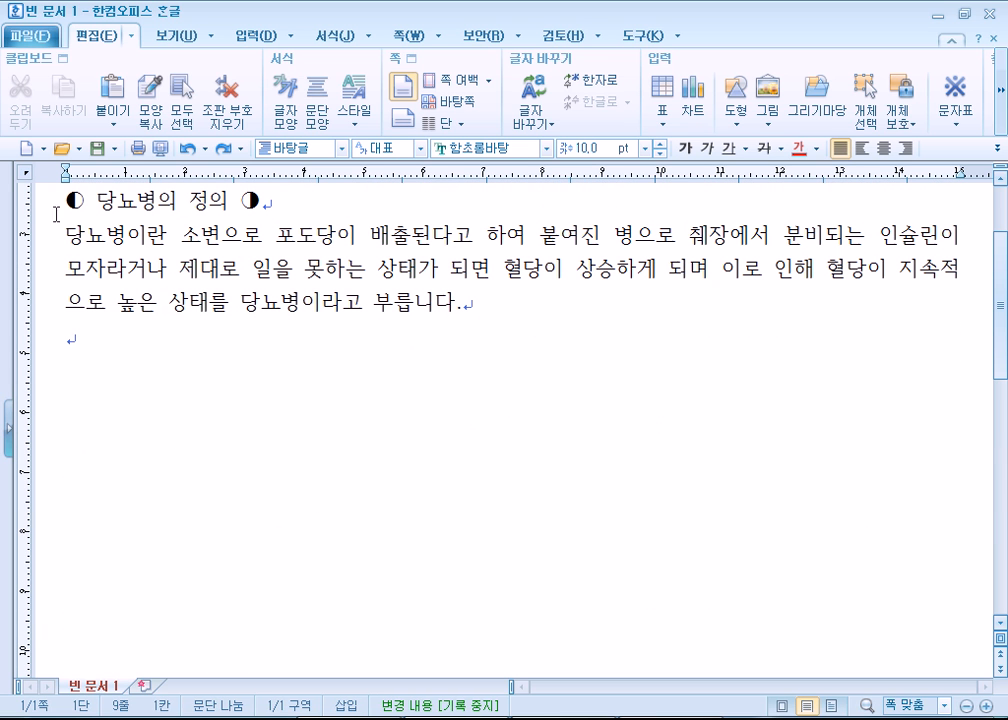
Paste a single copy of the diabetes block below the original, then select all the Notepad notes
left_click_drag(67, 198, 78, 361)
key("ctrl+c")
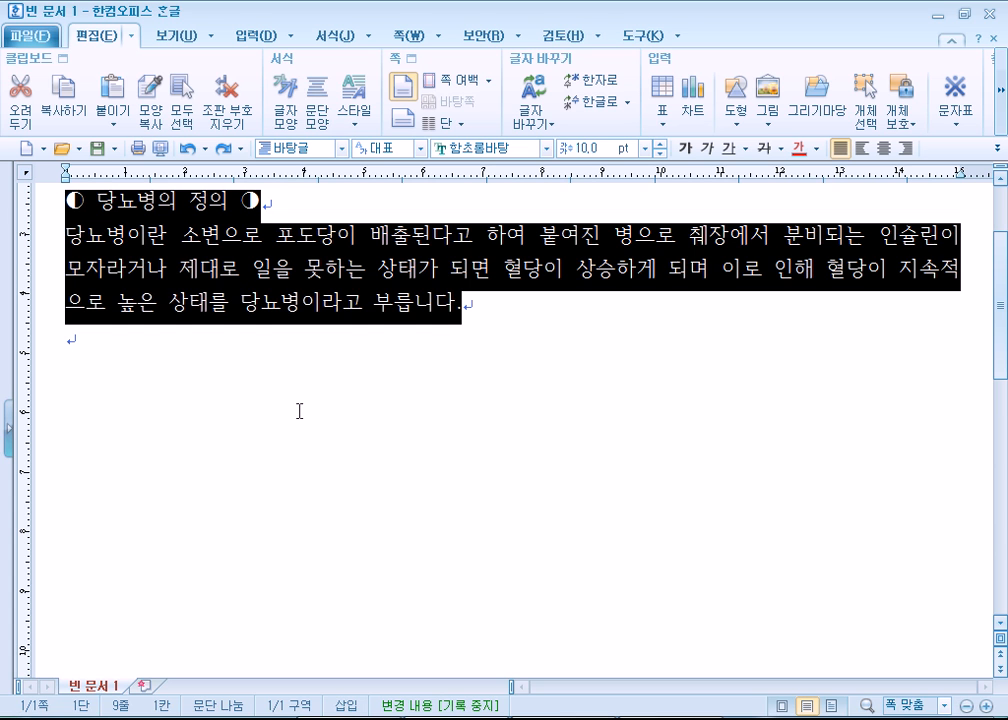
left_click(236, 443)
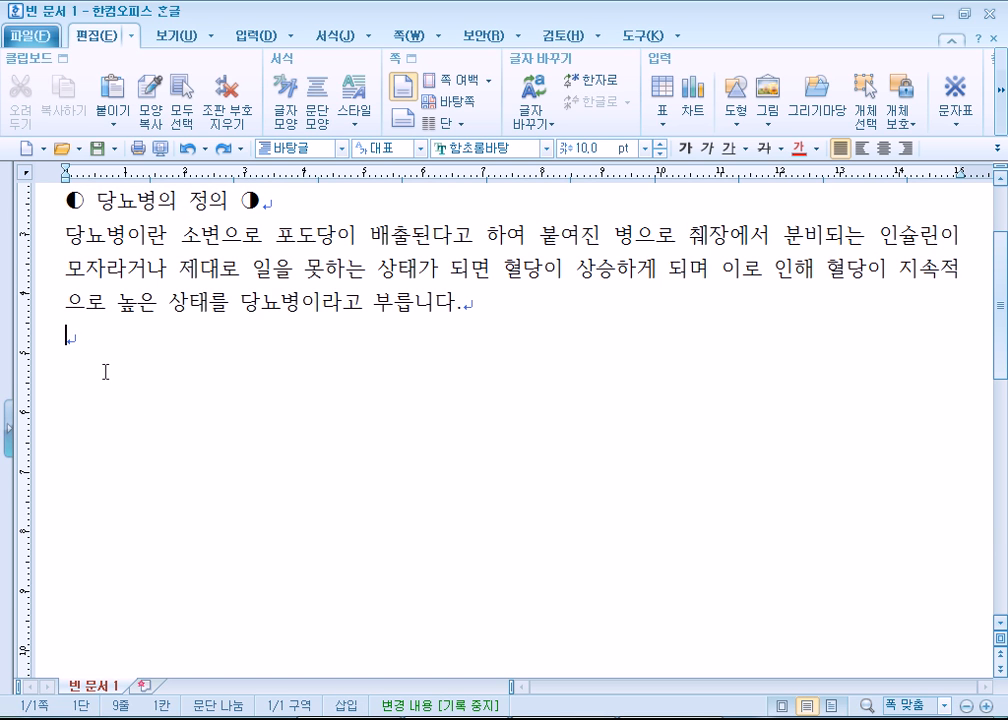
key("ctrl+v")
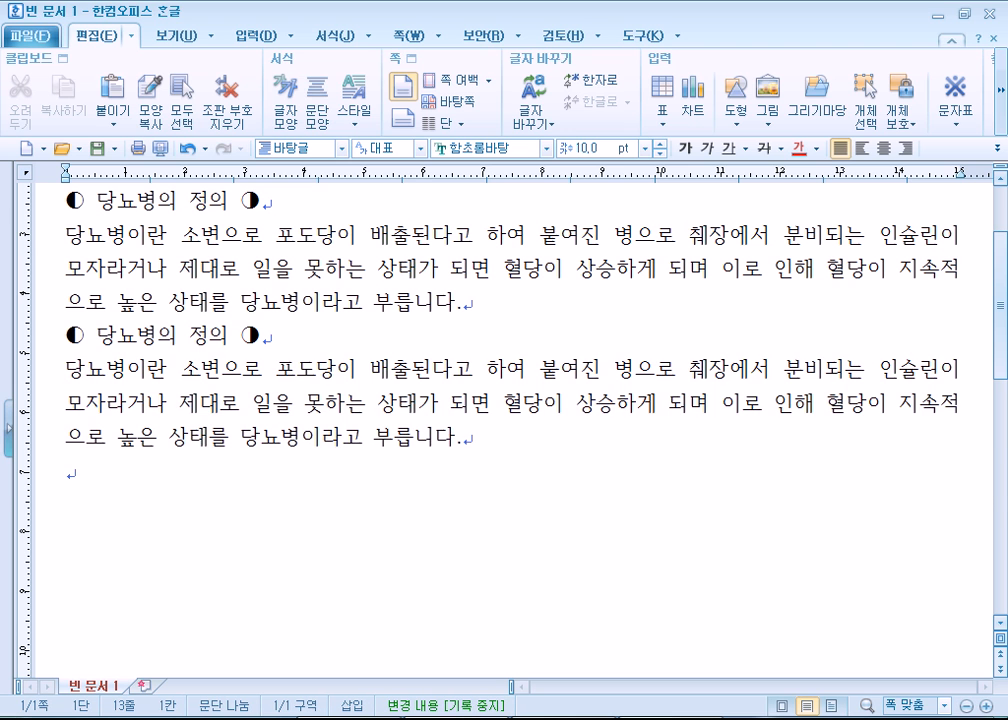
key("alt+Tab")
key("ctrl+a")
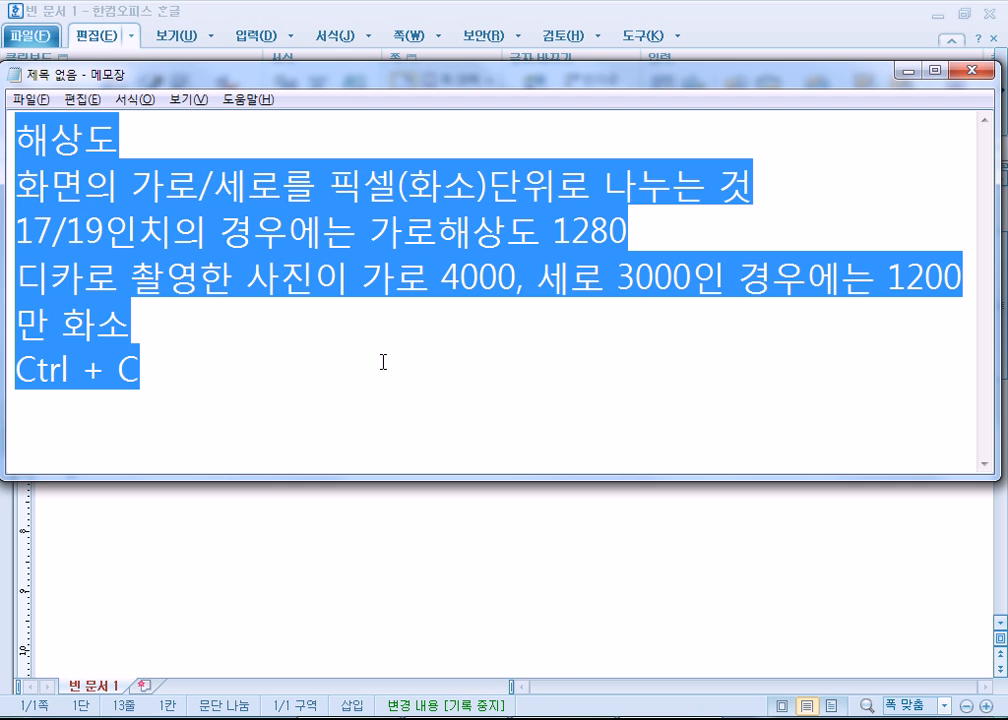
Type the first two list lines: '1. 블록 설정' and '2. 복사(Ctrl + C)'
type("1. QMF")
key("BackSpace")
key("BackSpace")
key("BackSpace")
type("블럭")
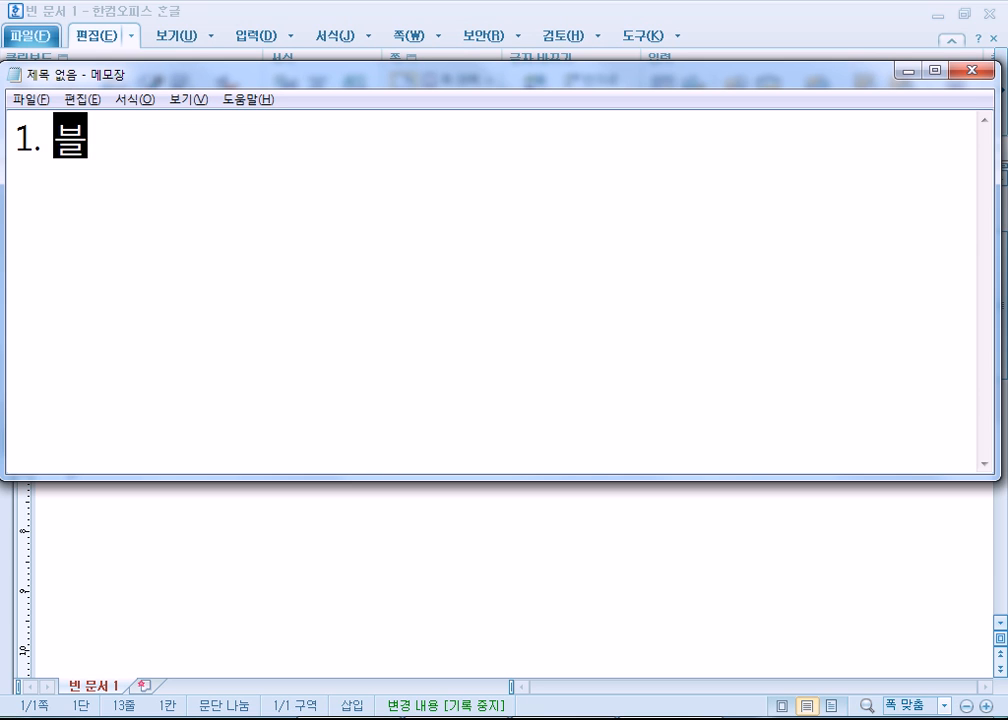
key("BackSpace")
key("BackSpace")
type("록")
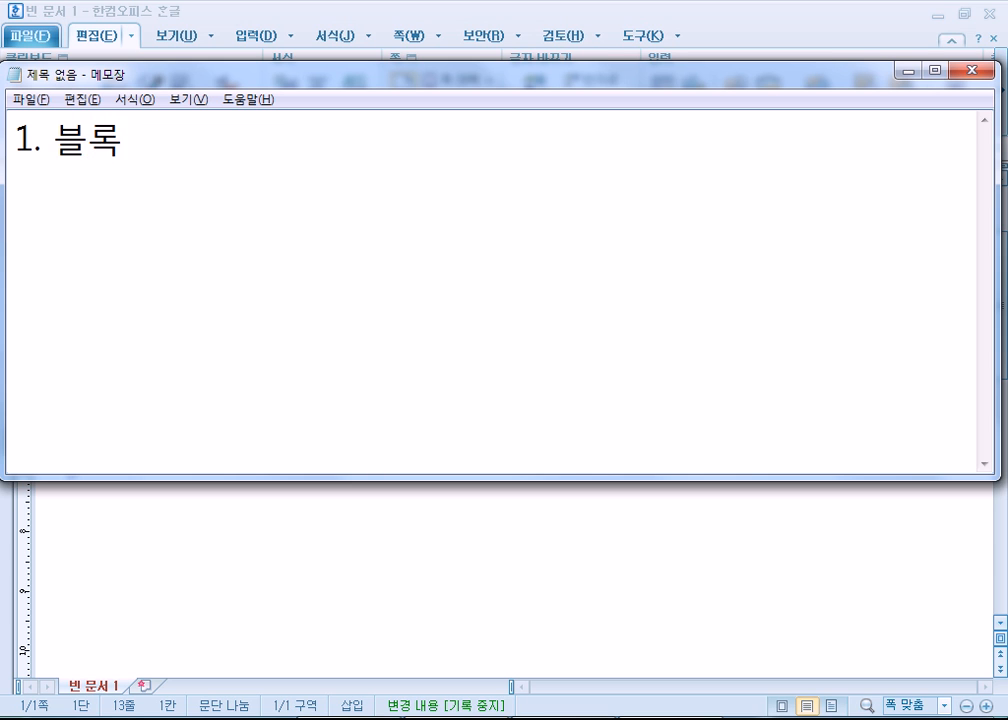
type(" 설정")
key("Return")
type("2.")
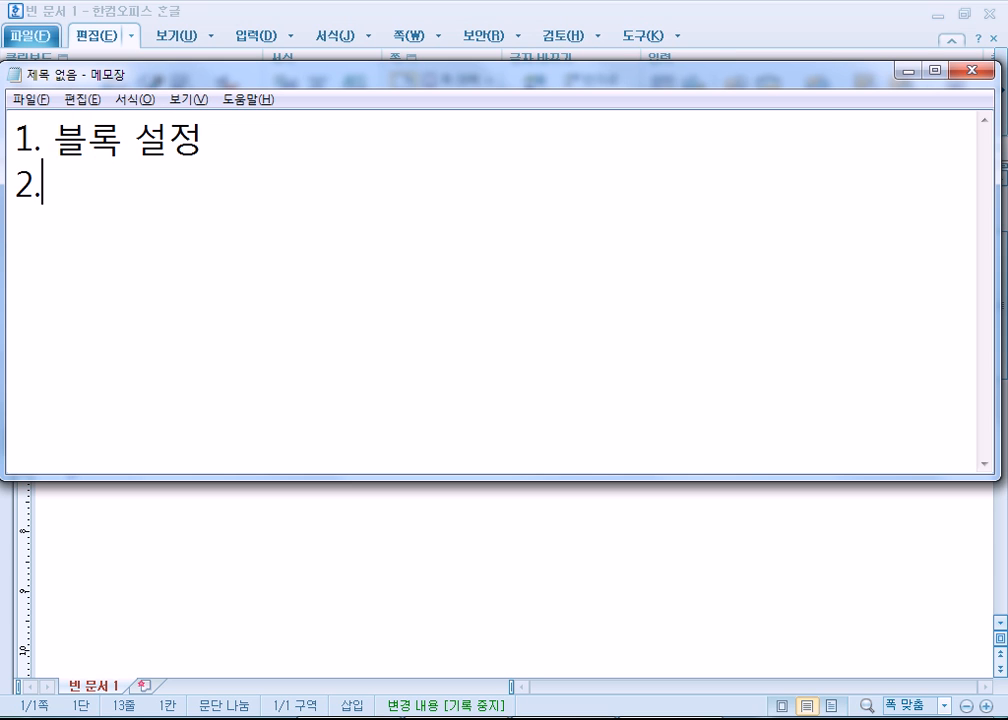
type(" 복사(cTLR")
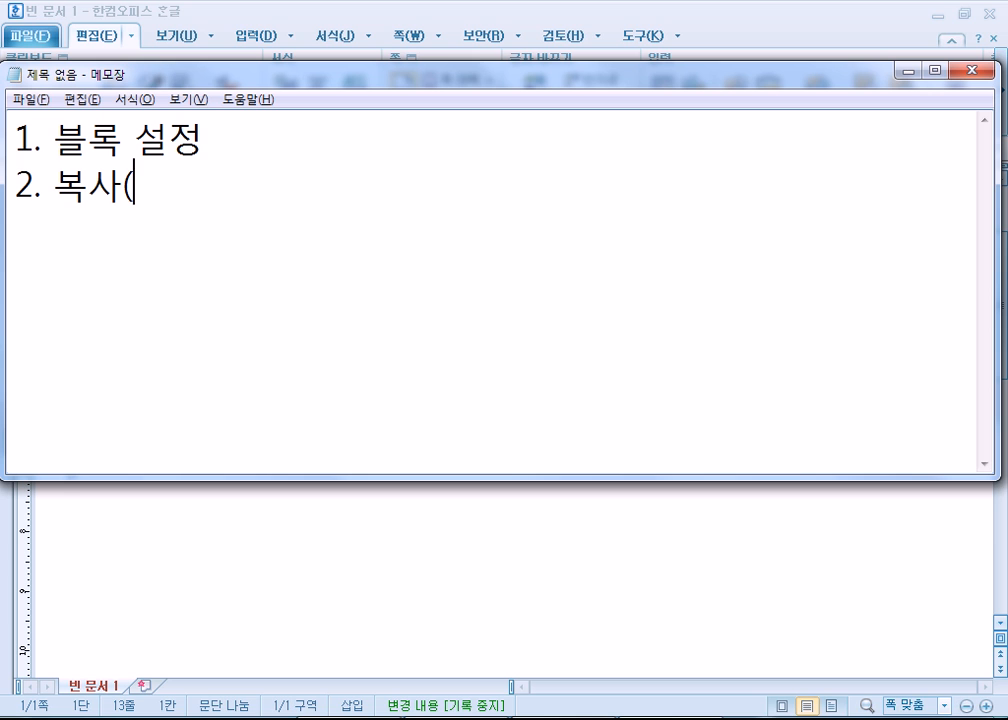
key("BackSpace")
key("BackSpace")
key("BackSpace")
key("BackSpace")
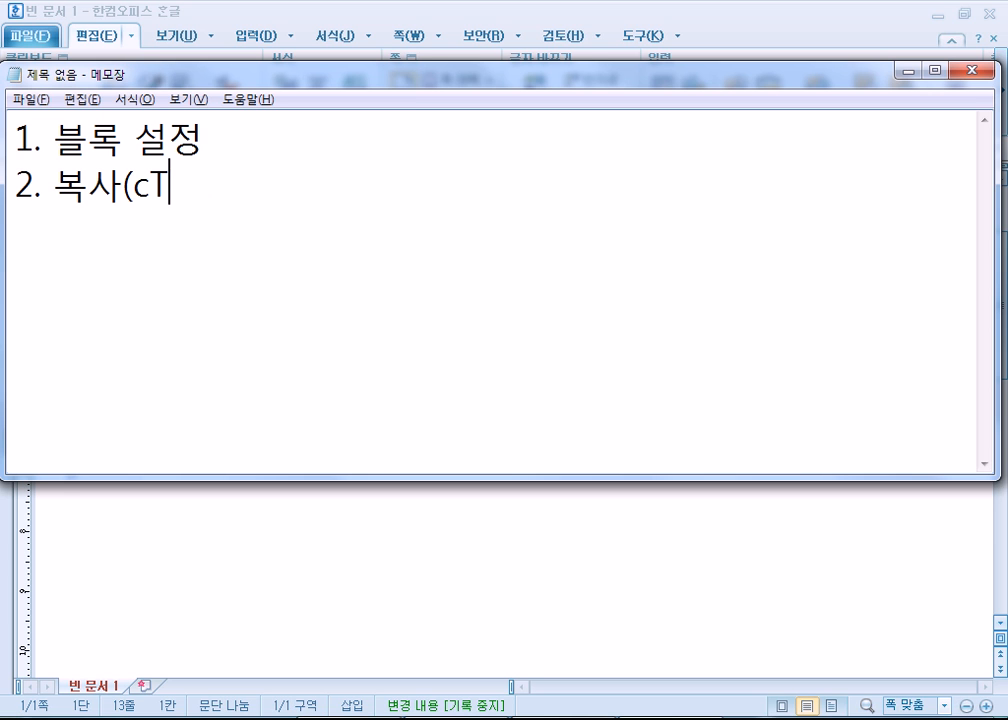
type("Ctrl + C)")
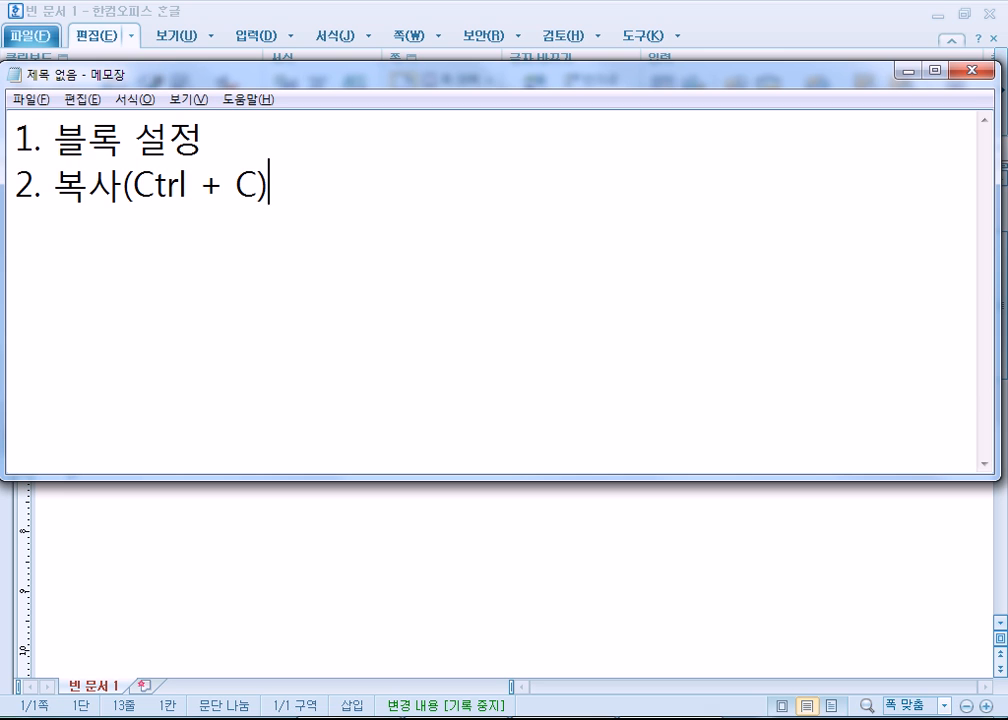
key("Return")
Add '3. 붙일 자리 선택' and '4. 붙이기(Ctrl + V)' to the list
type("3. ")
type("qns")
key("BackSpace")
key("BackSpace")
key("BackSpace")
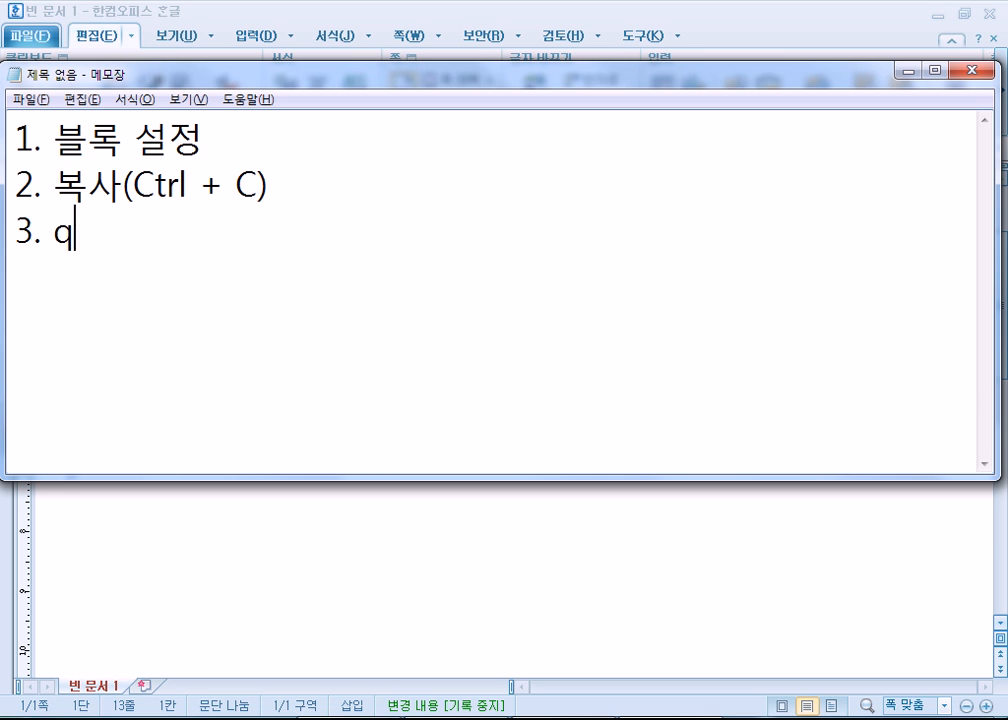
key("Hangul")
type("ㅂㅜㅌㅇㅣㄹ ㅈㅏ")
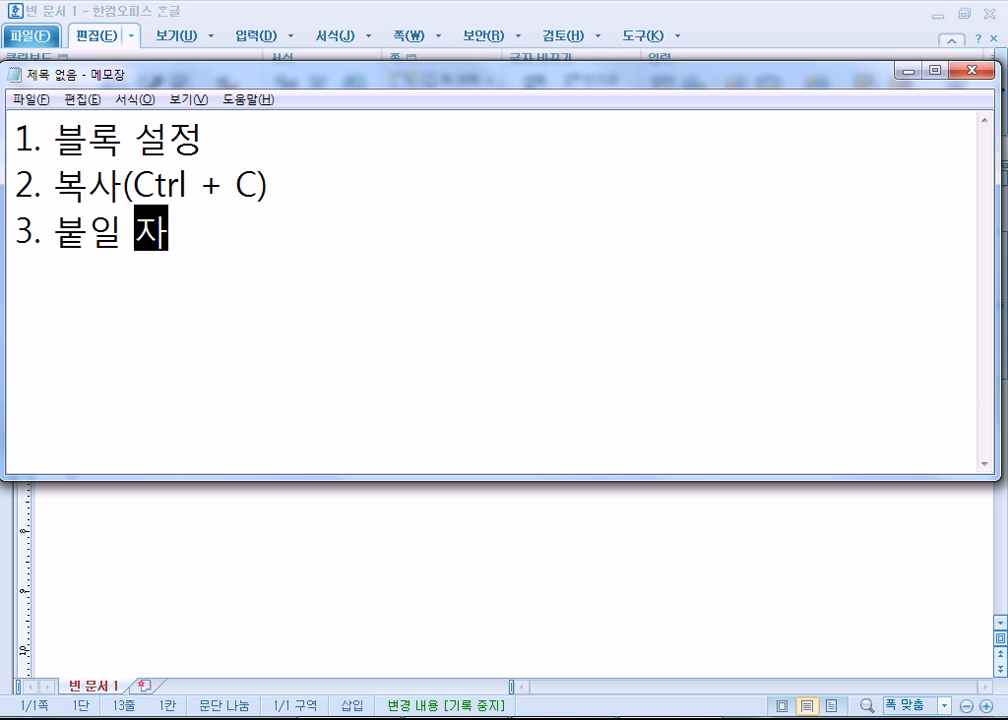
type("ㄹㅣ")
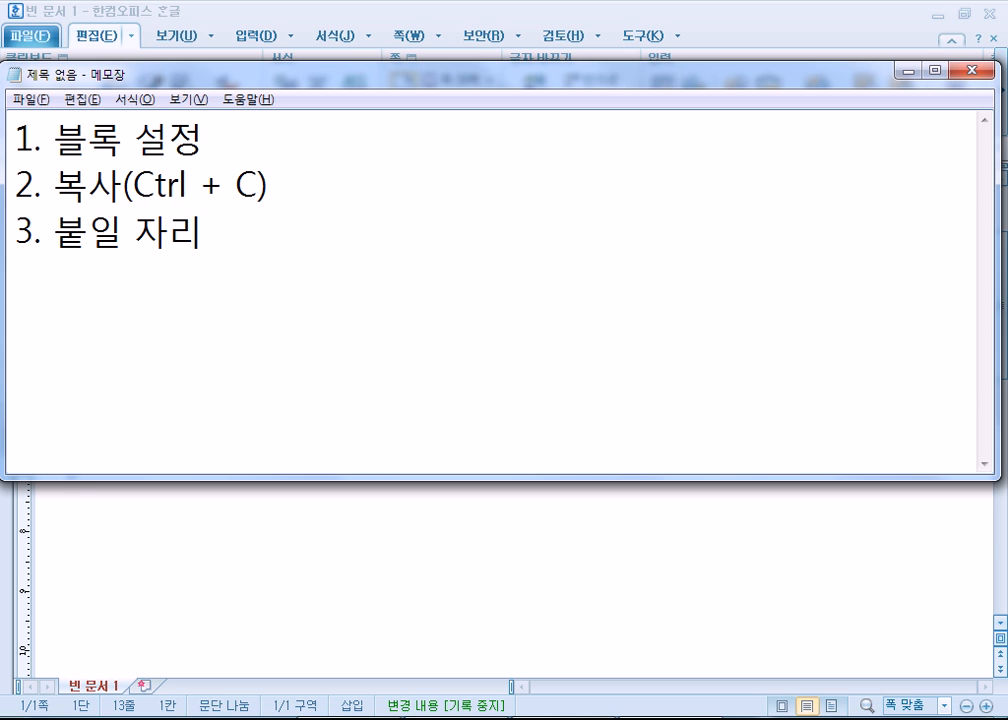
type(" ㅅㅓㄴㅌㅐㄱ")
key("Return")
type("4. ㅂㅜㅌㅇㅣㄱㅣ(Ct")
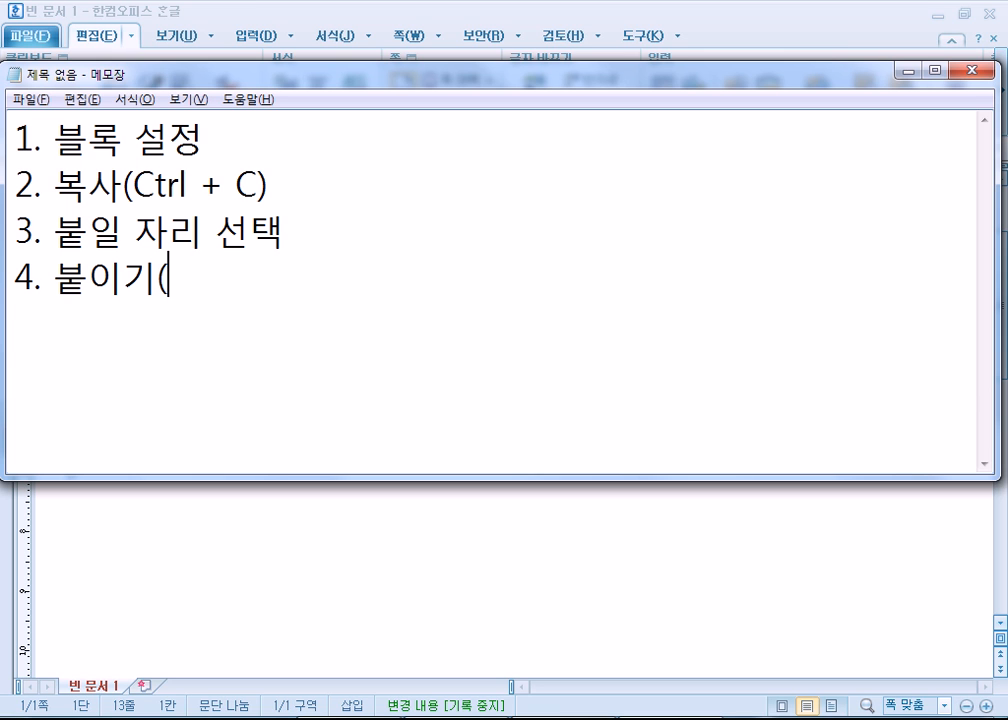
type("rl +9")
key("BackSpace")
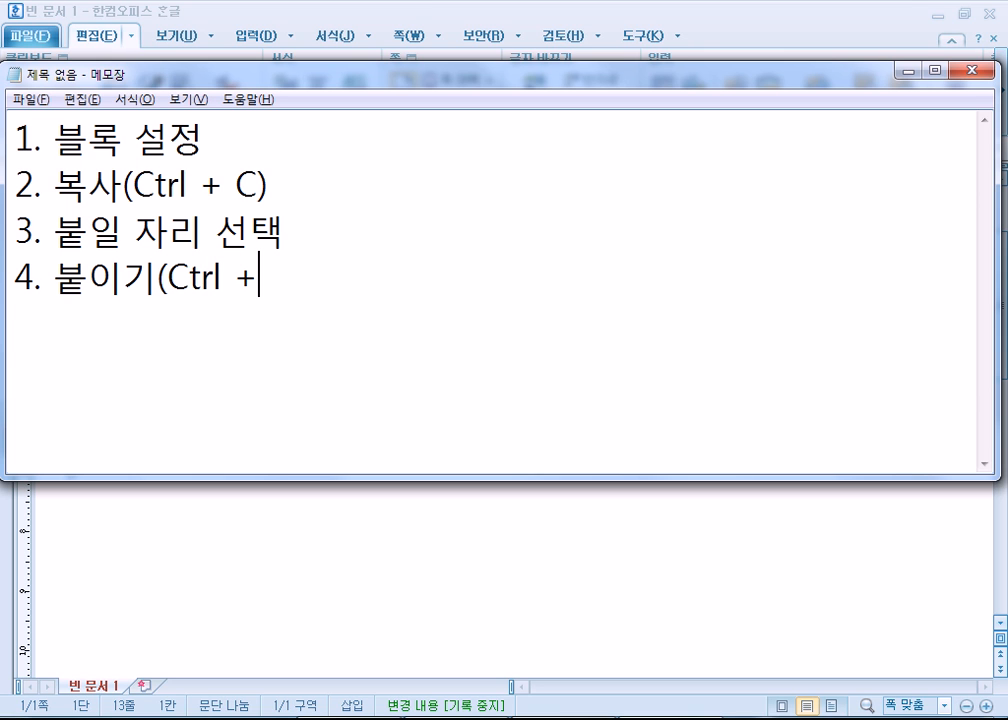
type("V)")
key("Return")
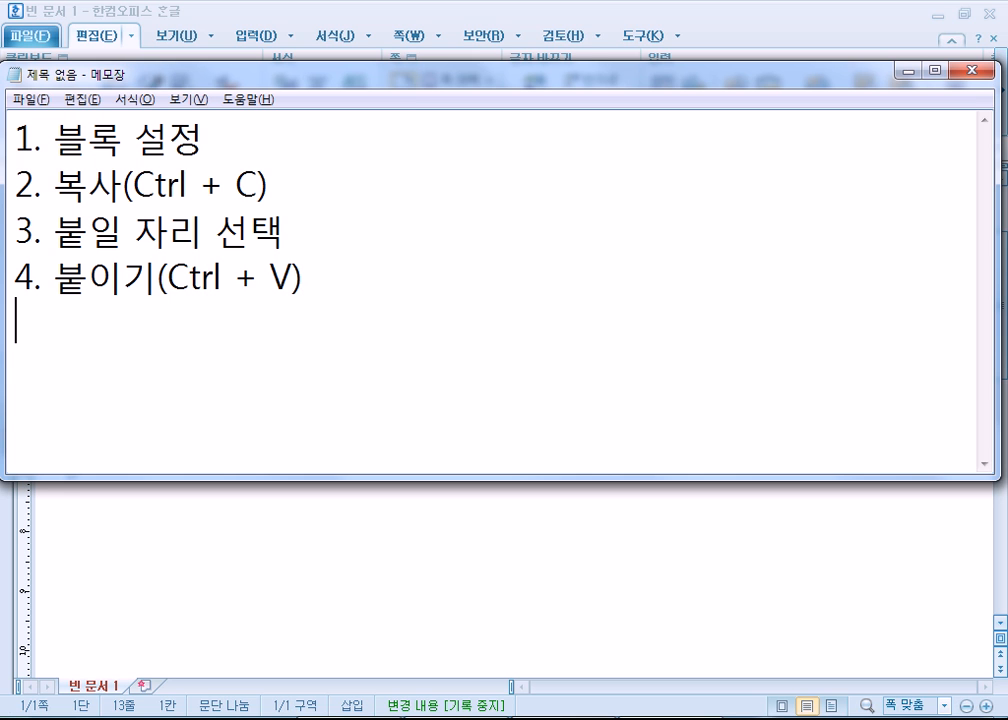
Copy the four-step list and paste a second copy below it
left_click_drag(14, 115, 18, 330)
key("ctrl+c")
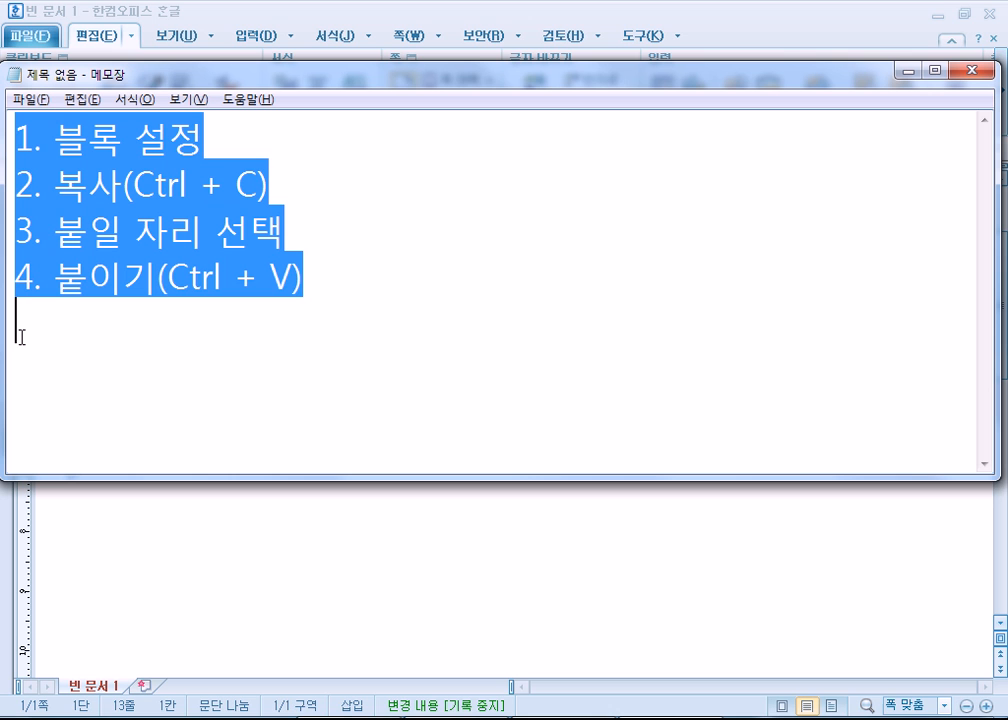
left_click(63, 432)
key("Return")
key("Return")
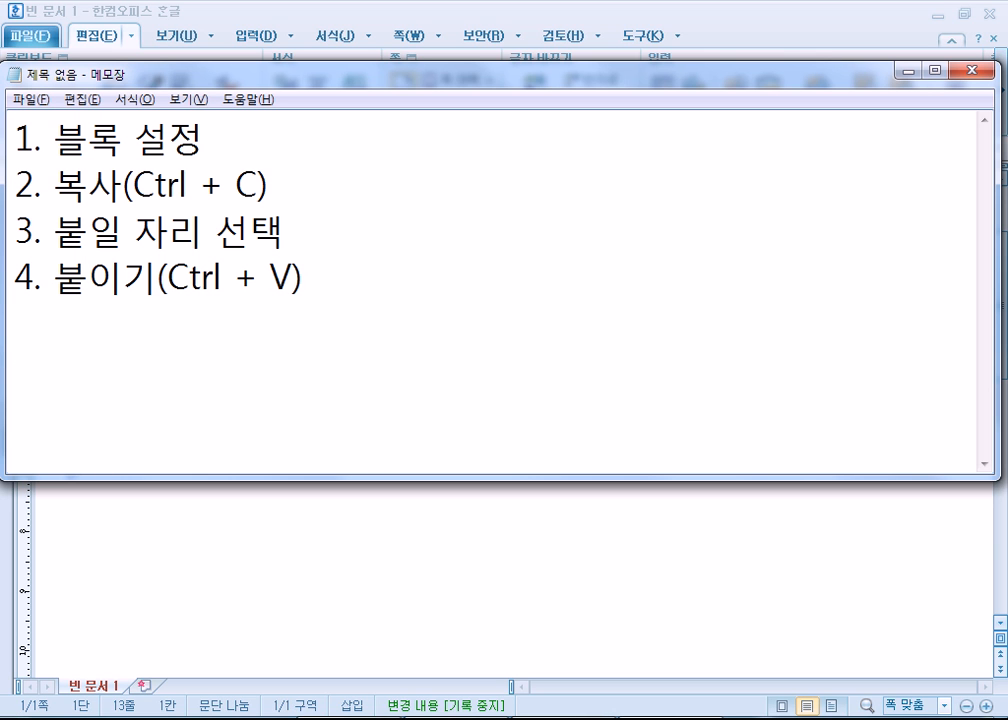
key("ctrl+v")
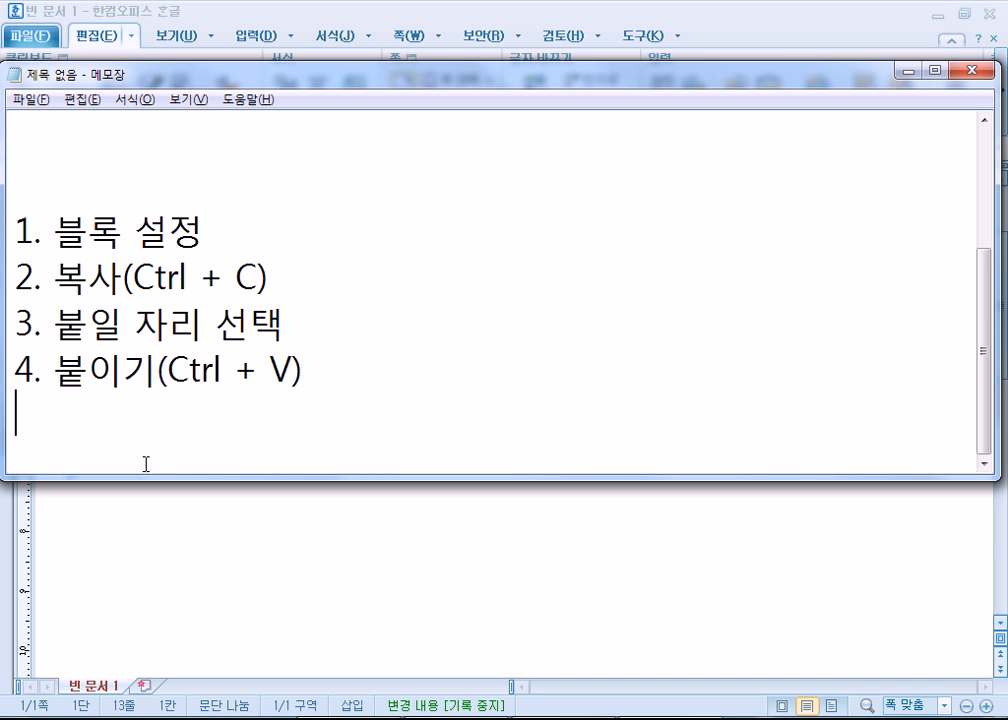
scroll(130, 450, "up", 2)
scroll(123, 445, "down", 2)
Enlarge the Notepad window and reduce the gap between the two lists to one blank line
left_click_drag(146, 476, 146, 662)
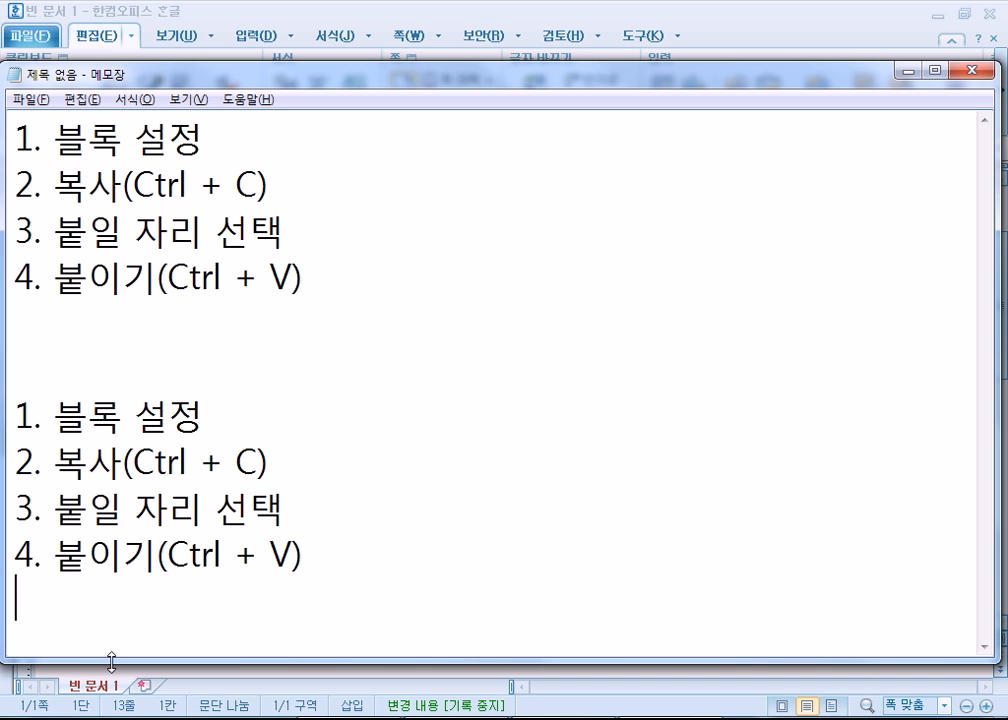
left_click(45, 350)
key("Delete")
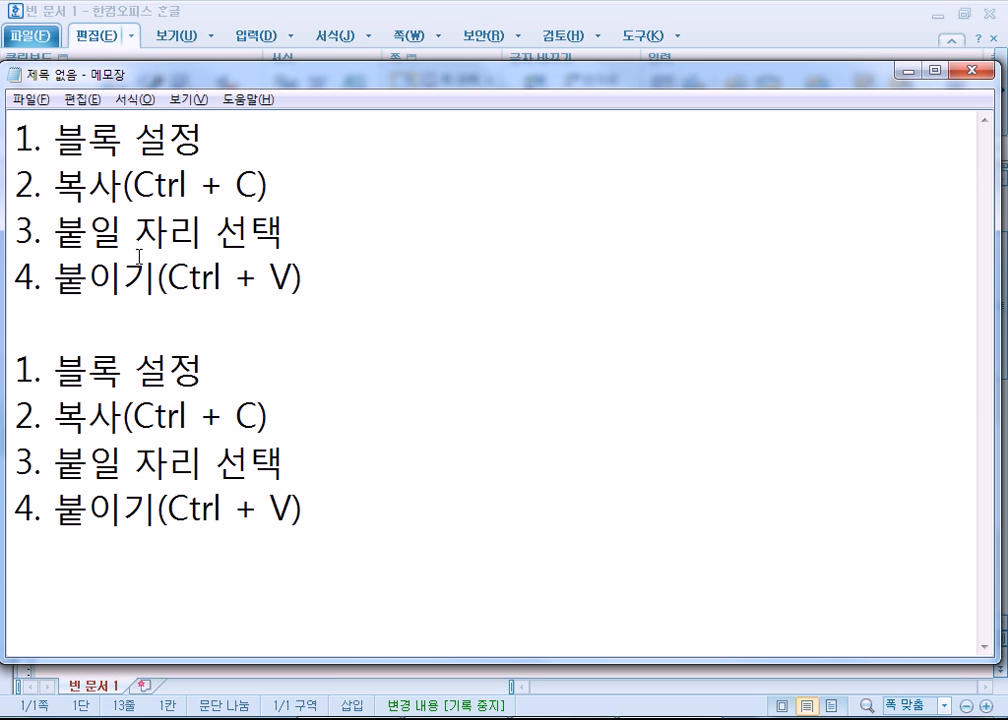
left_click_drag(17, 127, 18, 292)
left_click_drag(18, 293, 30, 318)
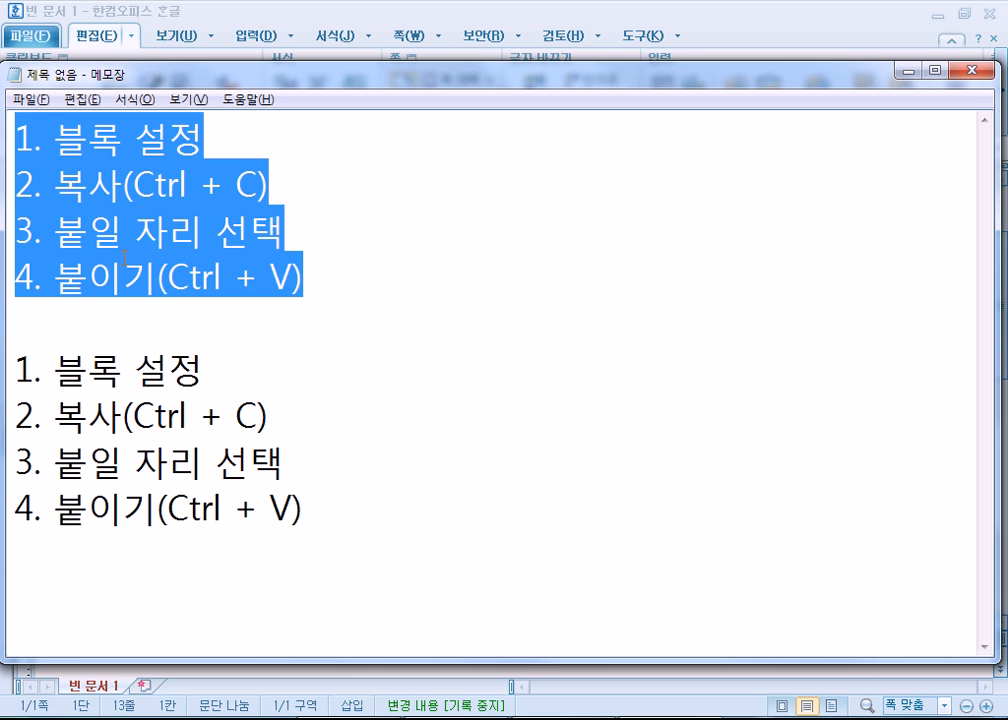
left_click(81, 302)
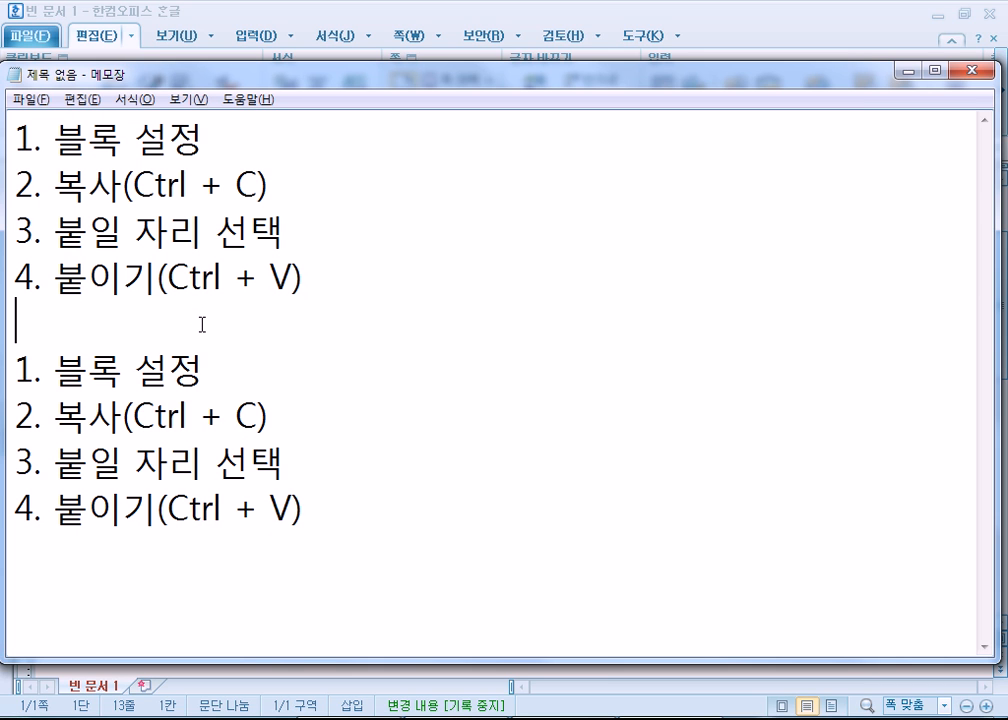
left_click(70, 590)
Cut the second diabetes block, add three empty lines, paste it after them and reselect it
key("alt+Tab")
left_click_drag(54, 334, 63, 462)
key("ctrl+c")
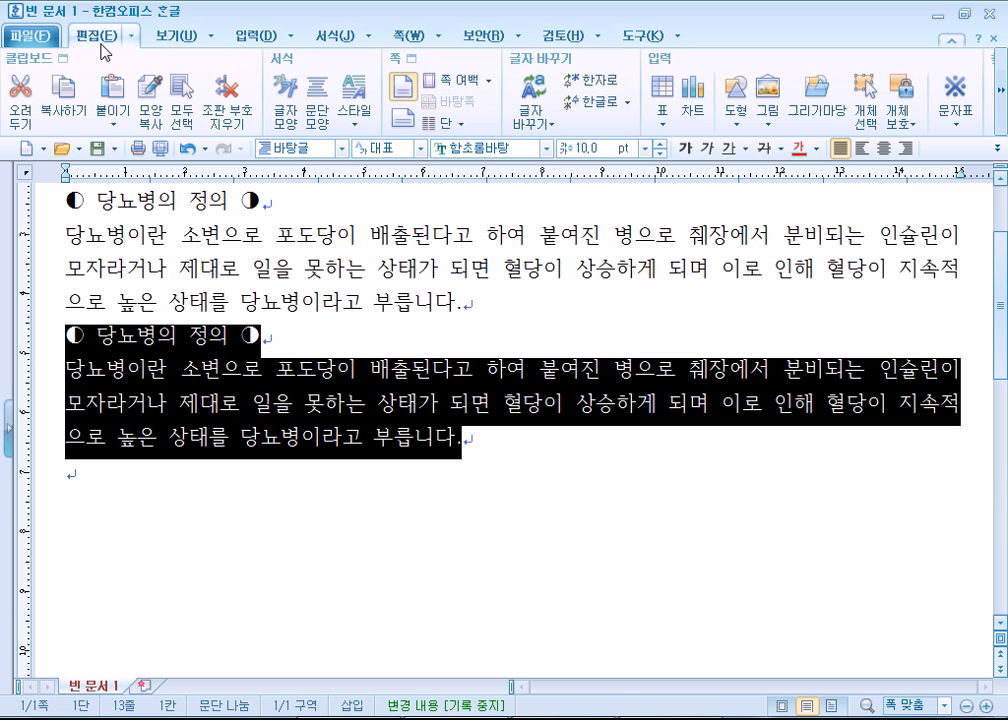
left_click(19, 108)
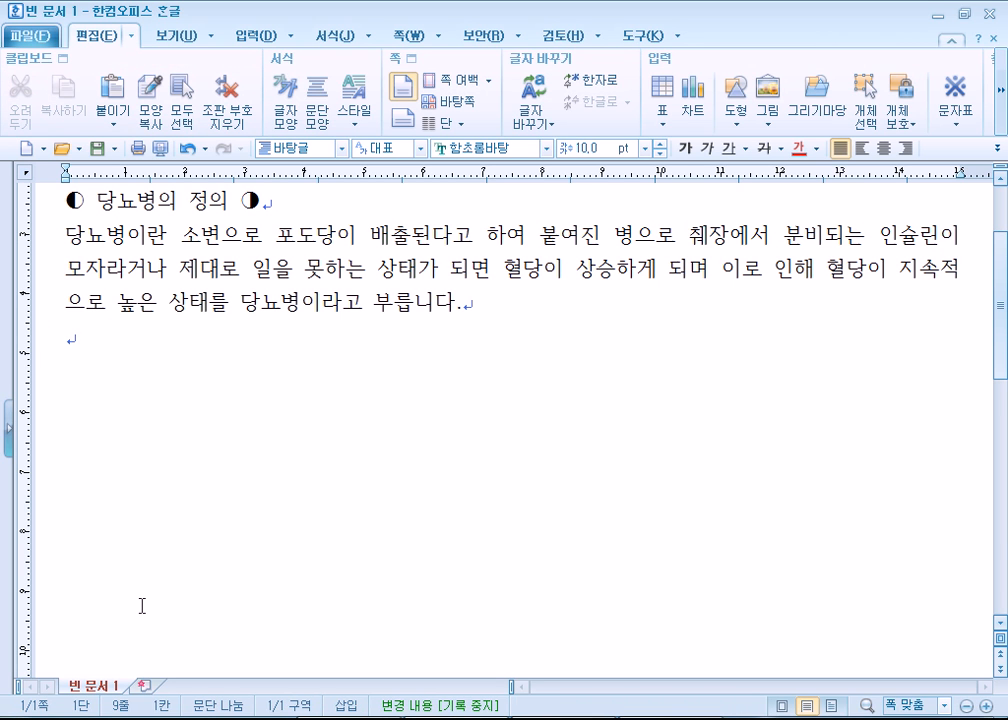
key("Return")
key("Return")
key("Return")
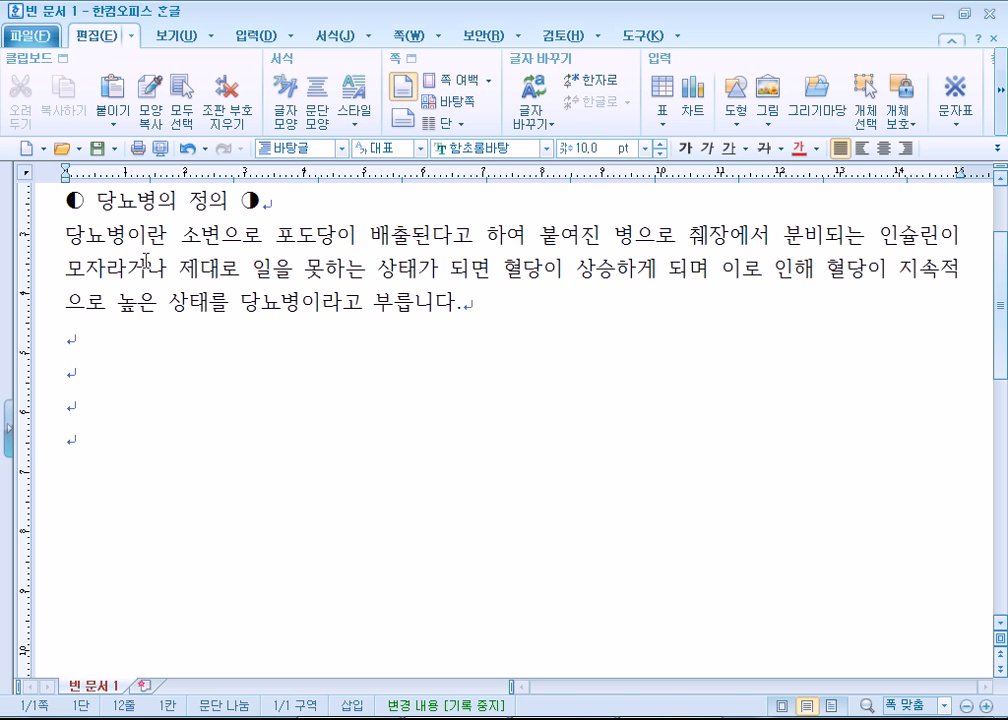
left_click(116, 100)
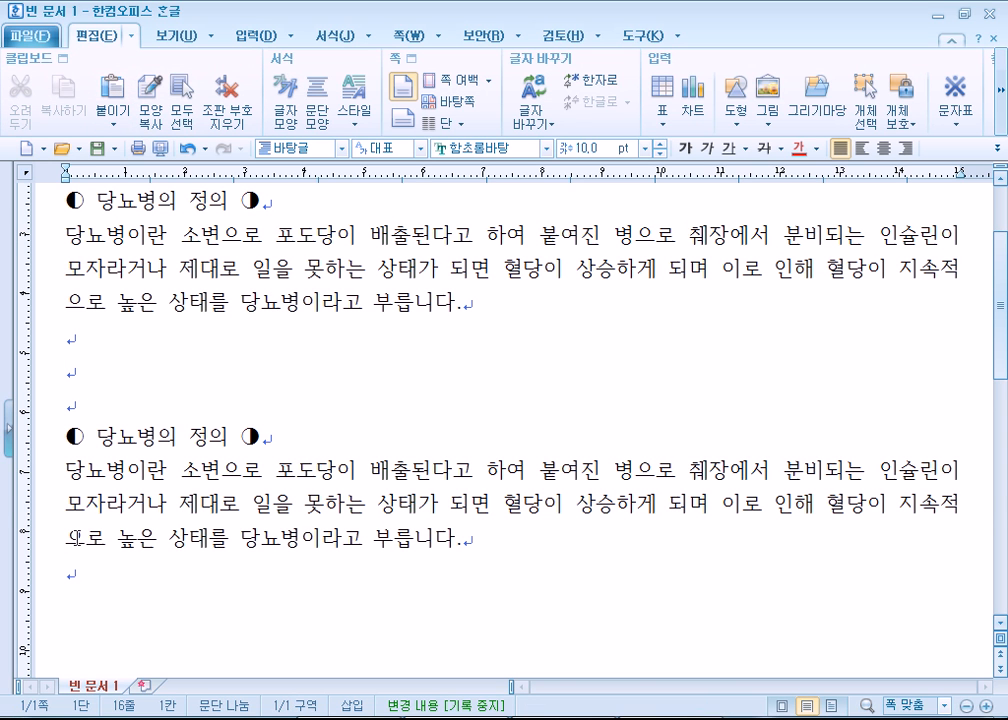
left_click_drag(60, 436, 65, 595)
key("ctrl+c")
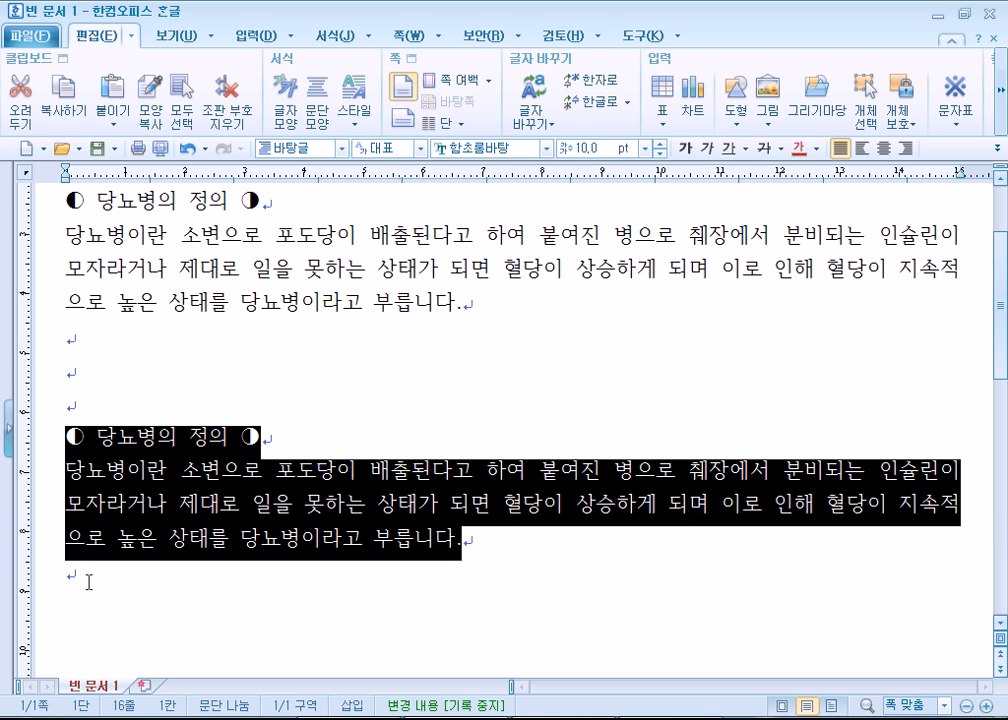
key("alt+Tab")
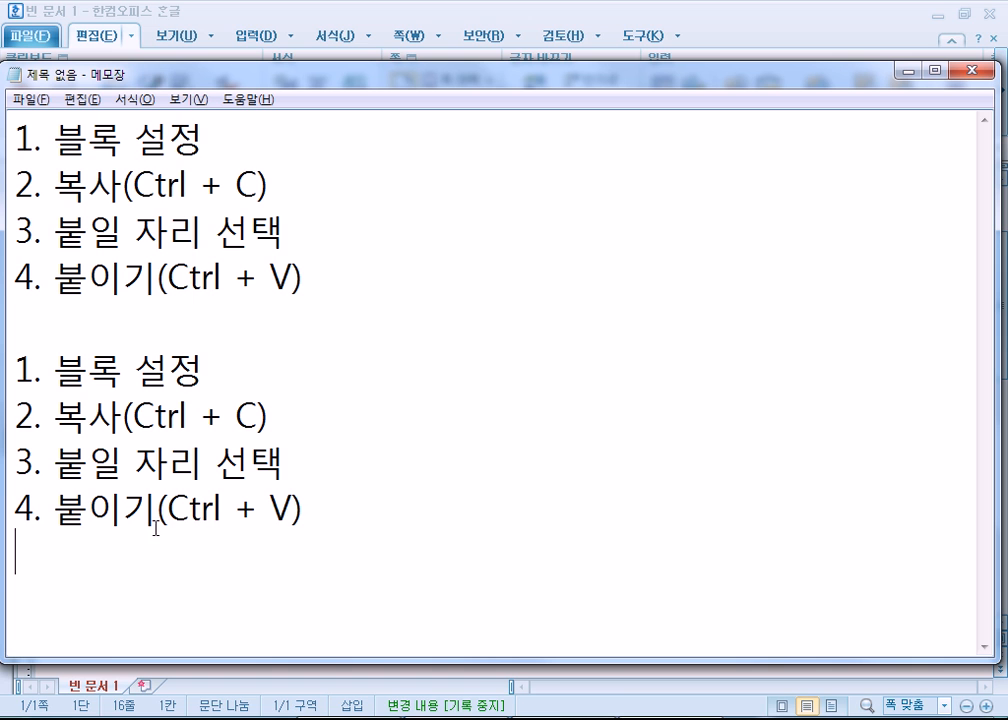
Paste the diabetes block into Notepad and delete the duplicate four-line numbered list
key("ctrl+v")
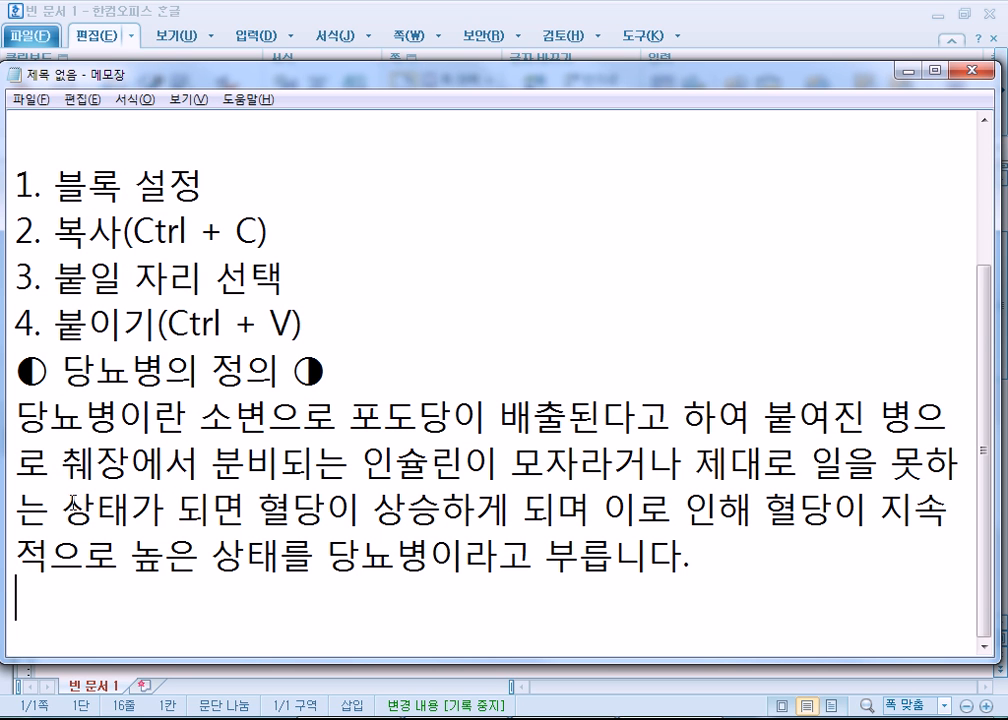
left_click_drag(13, 160, 12, 344)
key("ctrl+c")
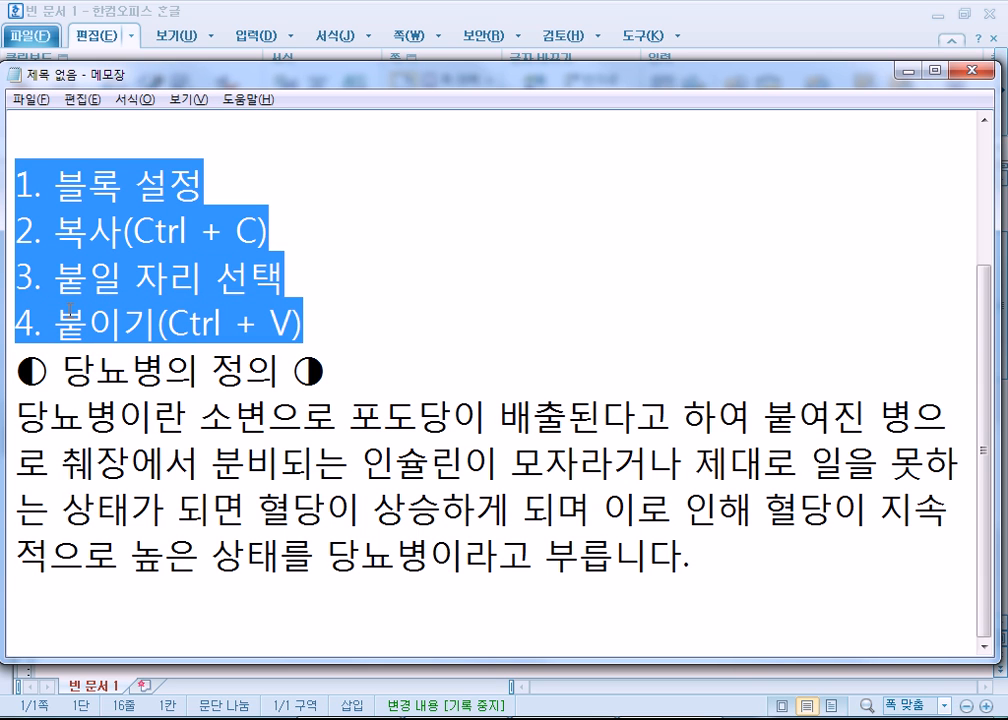
key("Delete")
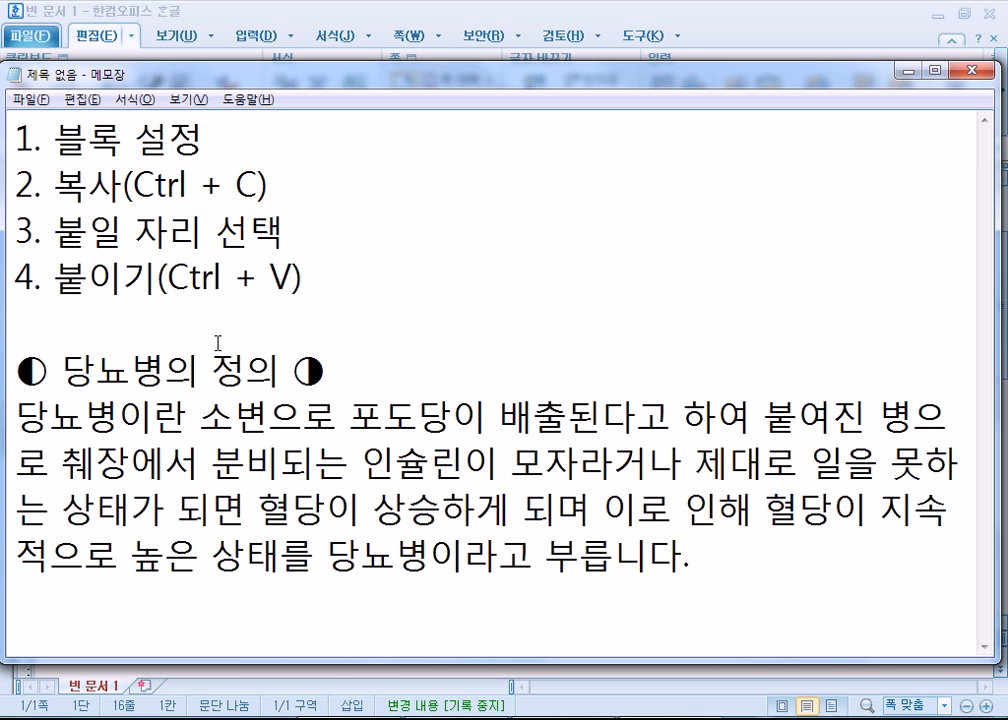
key("alt+Tab")
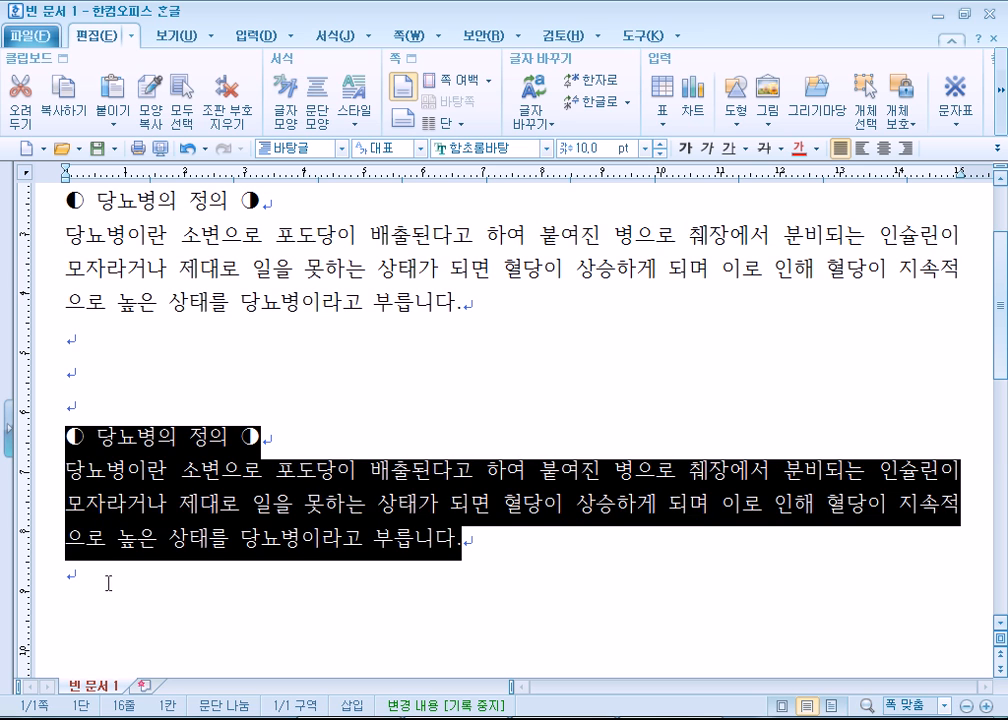
Paste the numbered list between the two diabetes blocks and delete the extra blank line
left_click(90, 371)
key("ctrl+v")
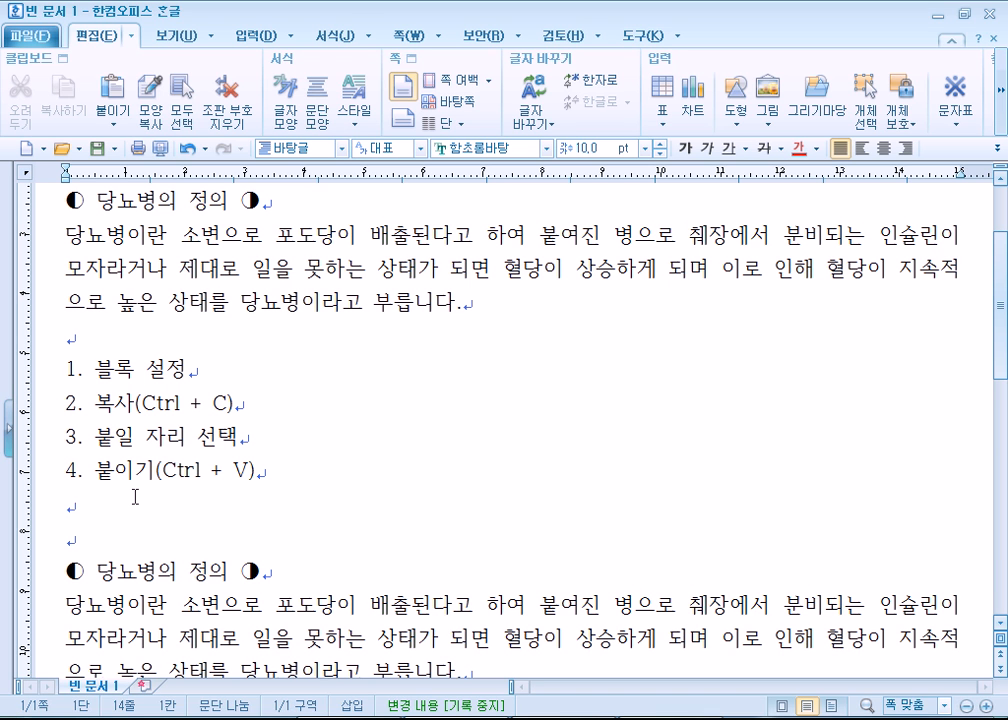
key("Delete")
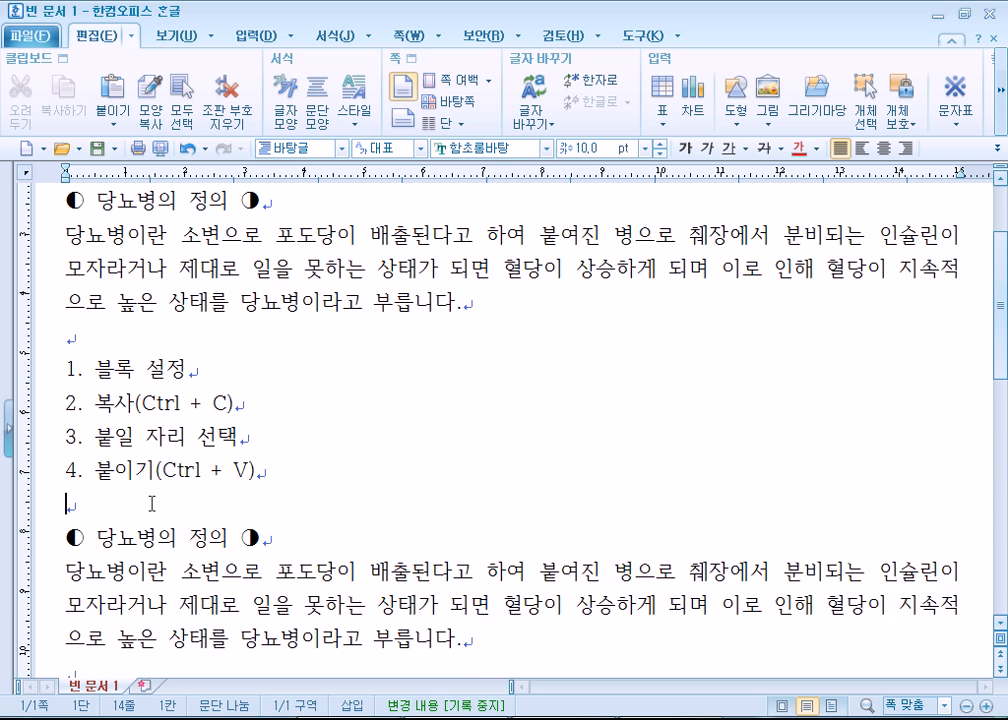
scroll(151, 504, "down", 3)
scroll(152, 504, "up", 2)
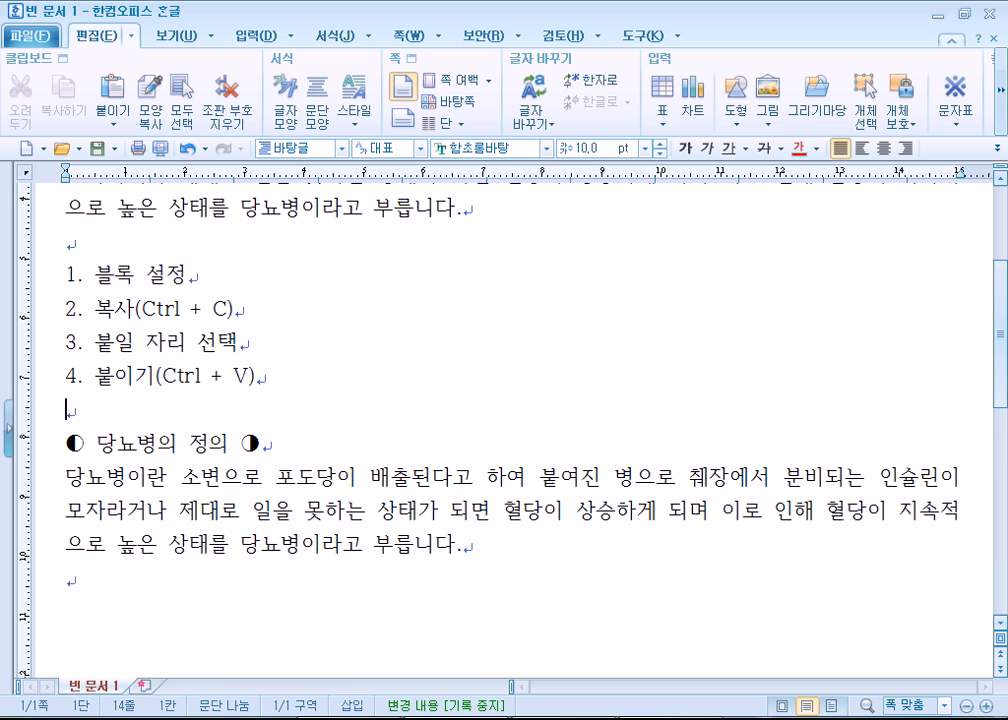
key("alt+Tab")
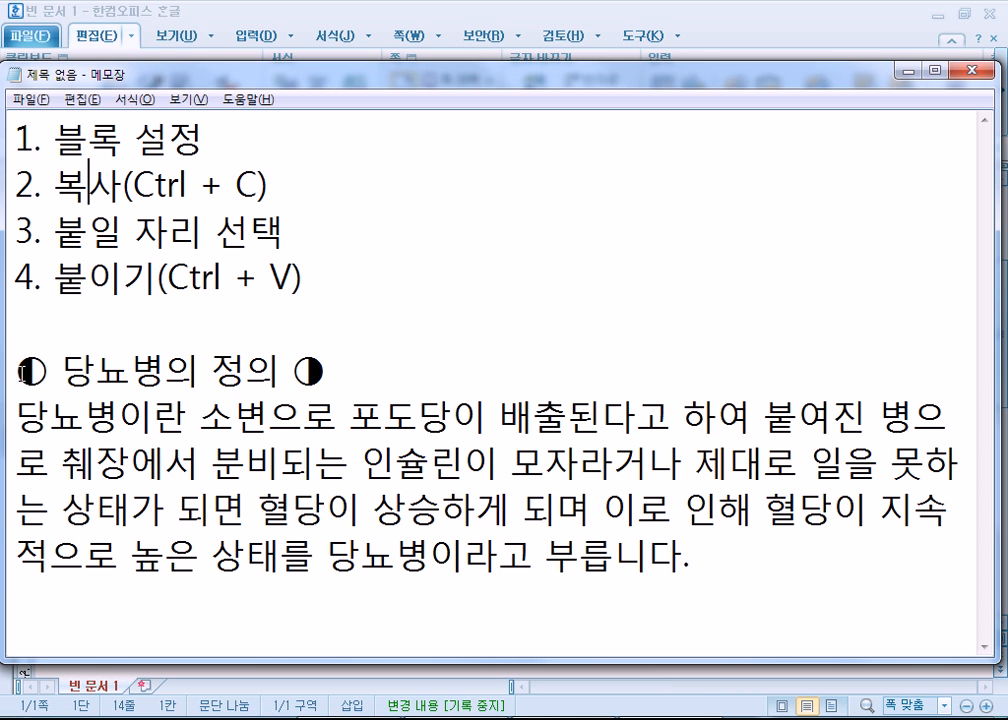
Delete the pasted definition text and add a '복사' heading above the list
left_click_drag(22, 373, 803, 601)
key("Delete")
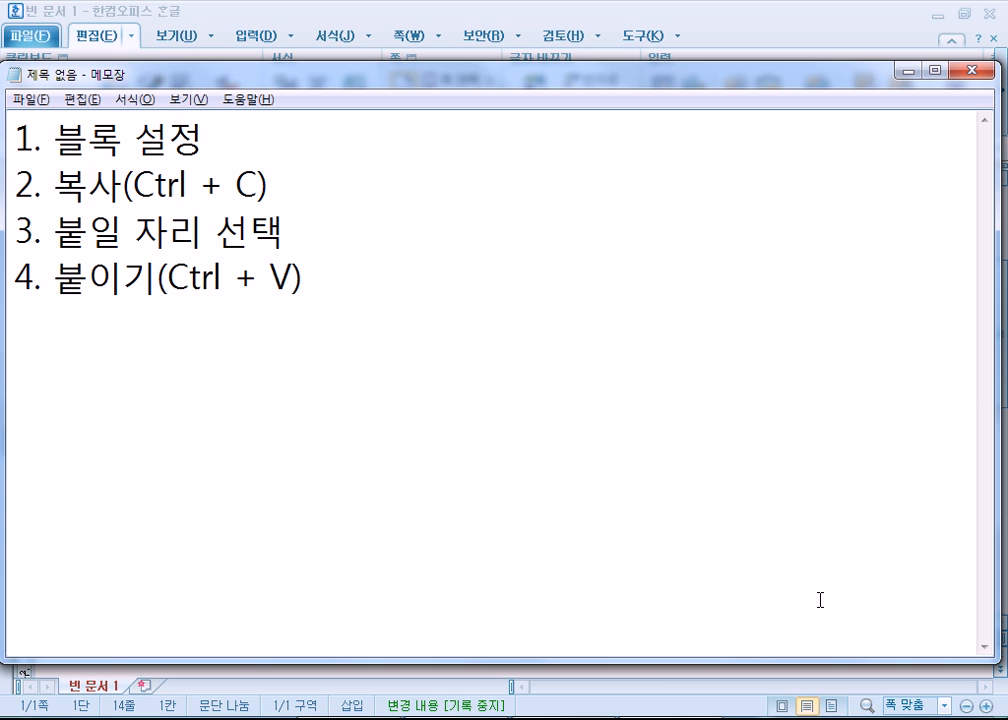
key("Up")
key("Up")
key("Up")
key("Up")
key("Return")
key("Up")
type("qj")
key("BackSpace")
key("BackSpace")
key("Hangul")
type("복사")
Add an '이동' heading below and paste a copy of the four-step list under it
key("Down")
key("Down")
key("Down")
key("Down")
key("Down")
key("Down")
type("이동")
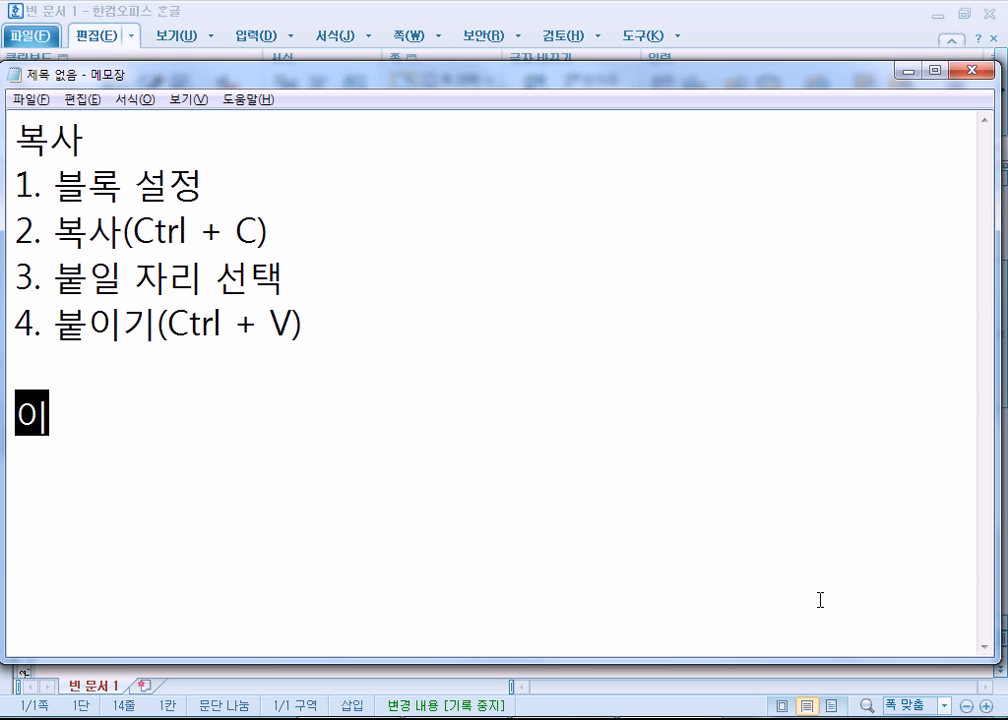
key("Return")
key("Up")
key("Up")
key("Up")
key("Up")
key("Up")
key("Up")
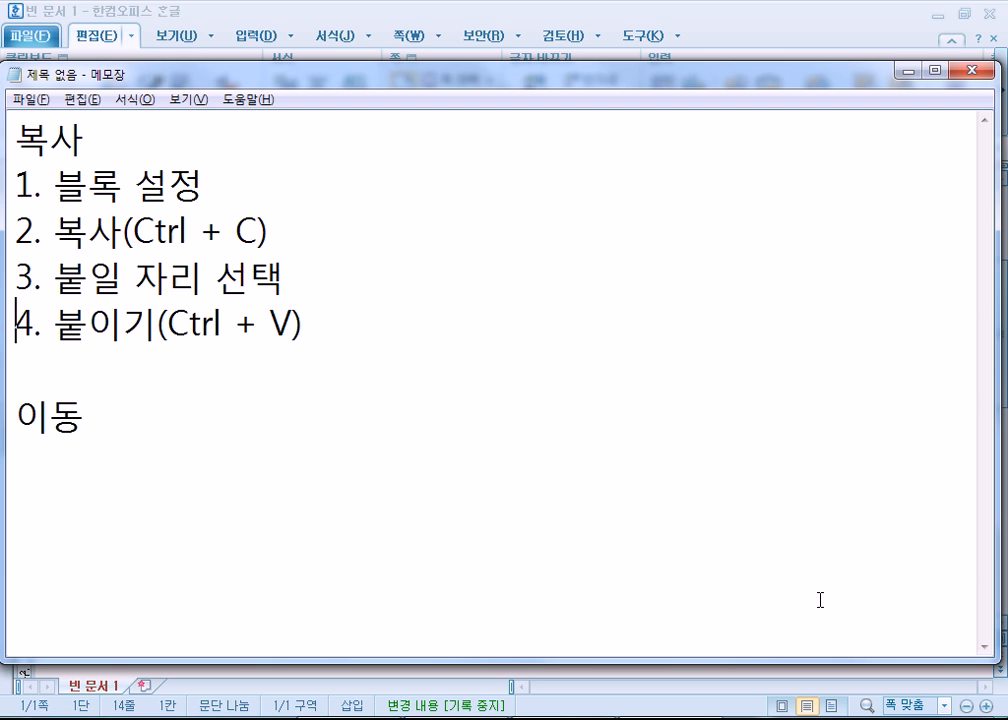
key("shift+Down")
key("shift+Down")
key("shift+Down")
key("shift+Down")
key("shift+Down")
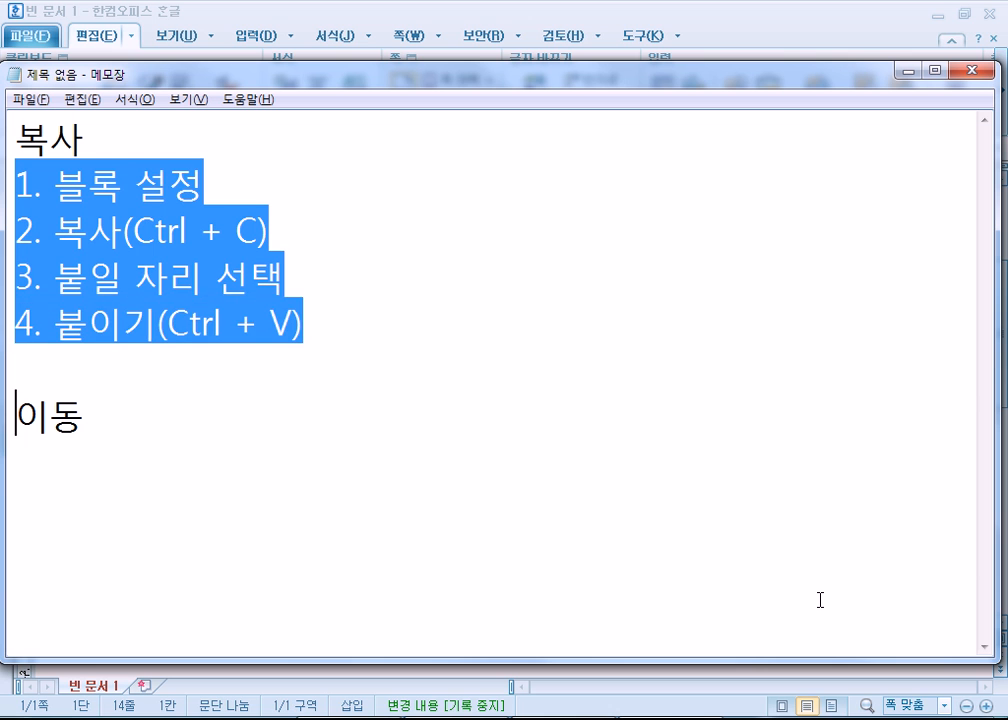
key("ctrl+c")
key("ctrl+End")
key("ctrl+v")
Change step 2 of the new list to '잘라내기/오려두기(Ctrl + X)'
key("Up")
key("Up")
key("Up")
key("Up")
key("Up")
key("Right")
key("Down")
key("Right")
key("Right")
type("잘ㄹ")
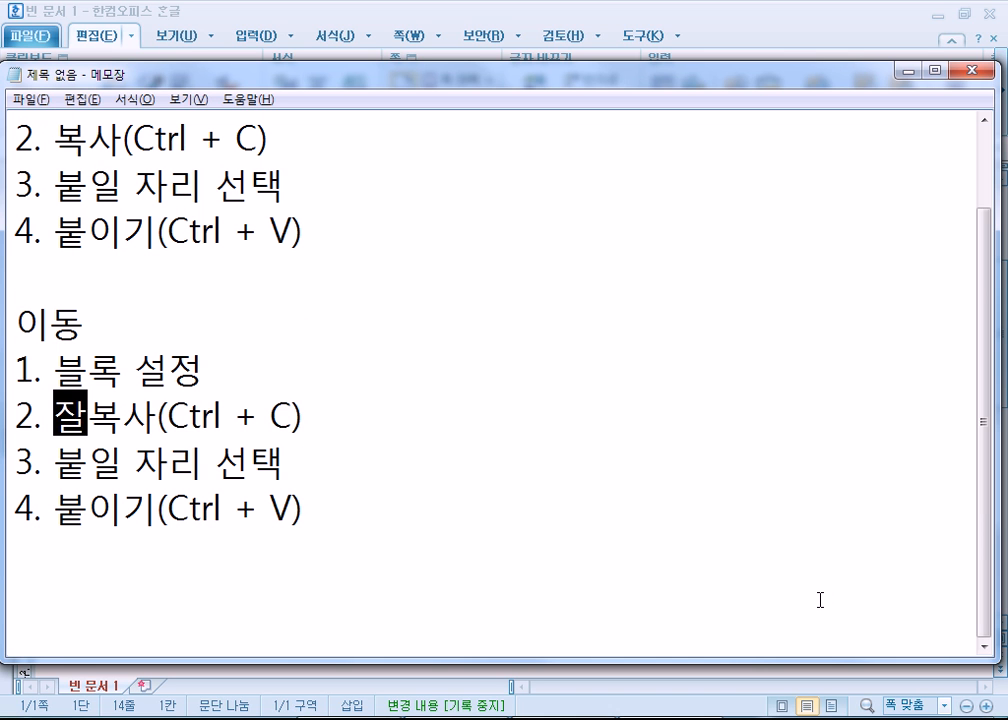
type("라내기")
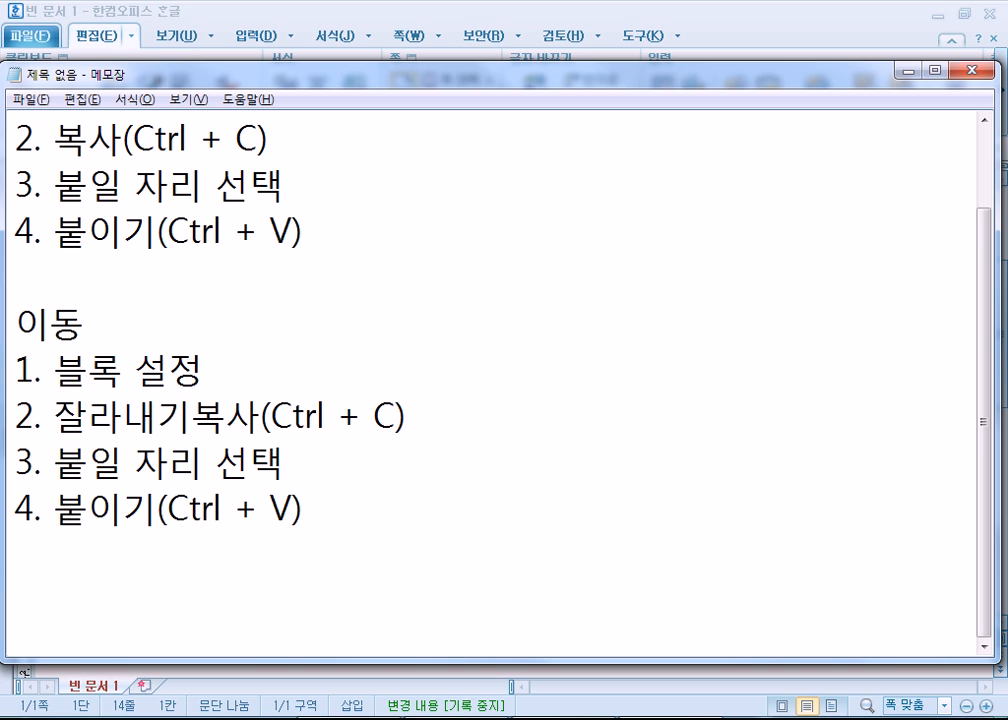
type("/오려둑")
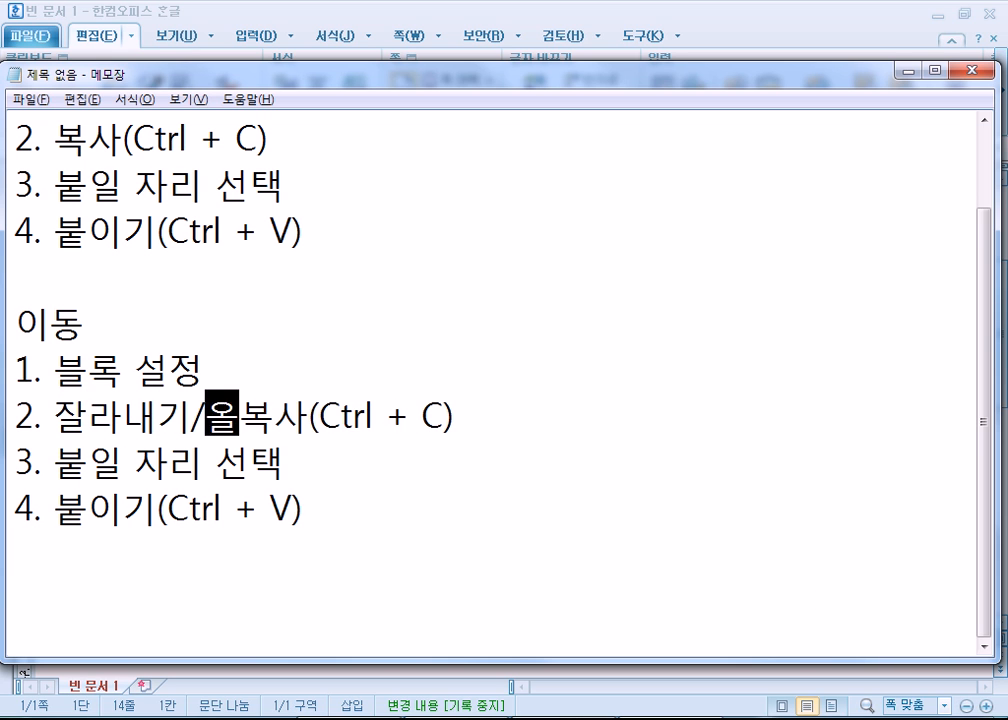
type("기")
key("Delete")
key("Delete")
key("Right")
key("Right")
key("Right")
key("Right")
key("Right")
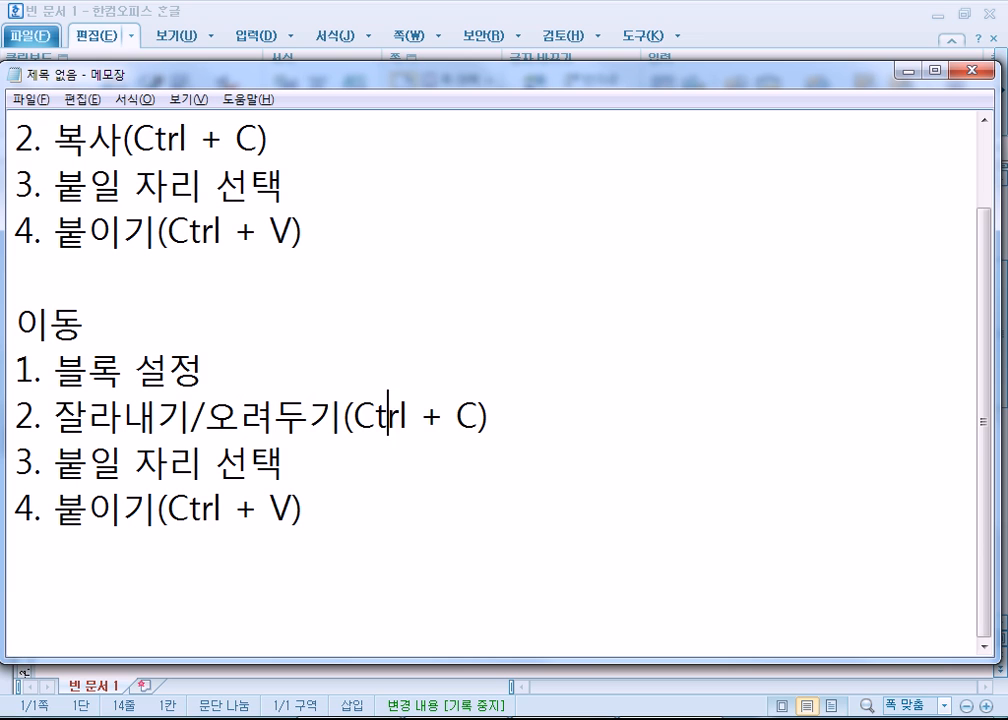
key("Right")
key("Right")
key("Right")
type("X")
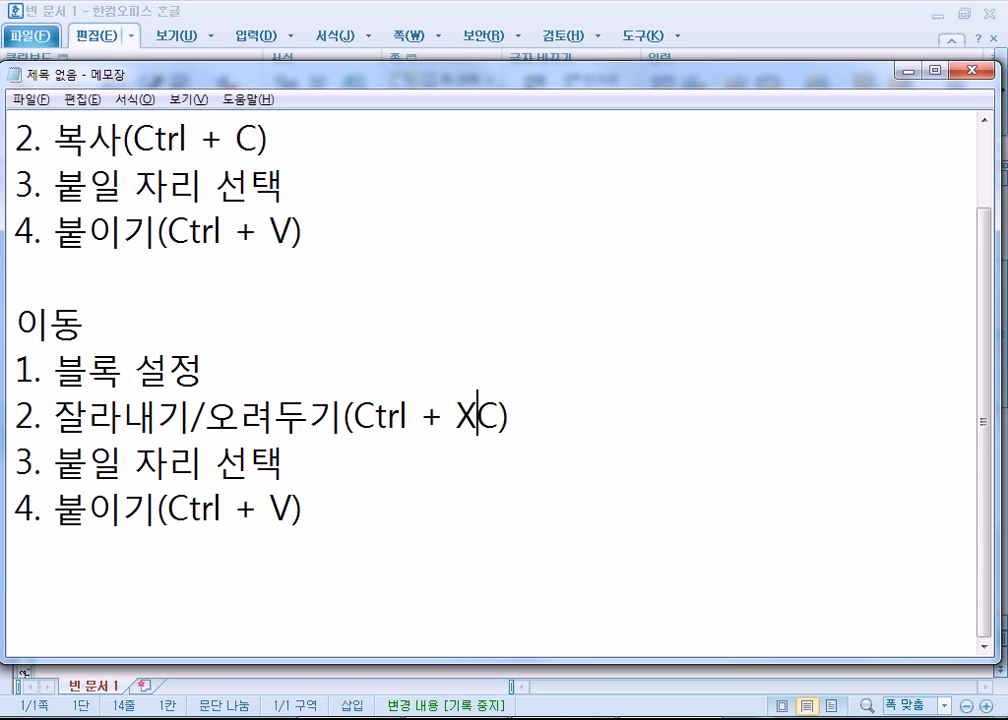
key("Delete")
Change step 3 to '이동하고자 하는 자리 선택'
key("Down")
key("Left")
key("Left")
key("Left")
key("Left")
key("Left")
key("Left")
key("Left")
key("Left")
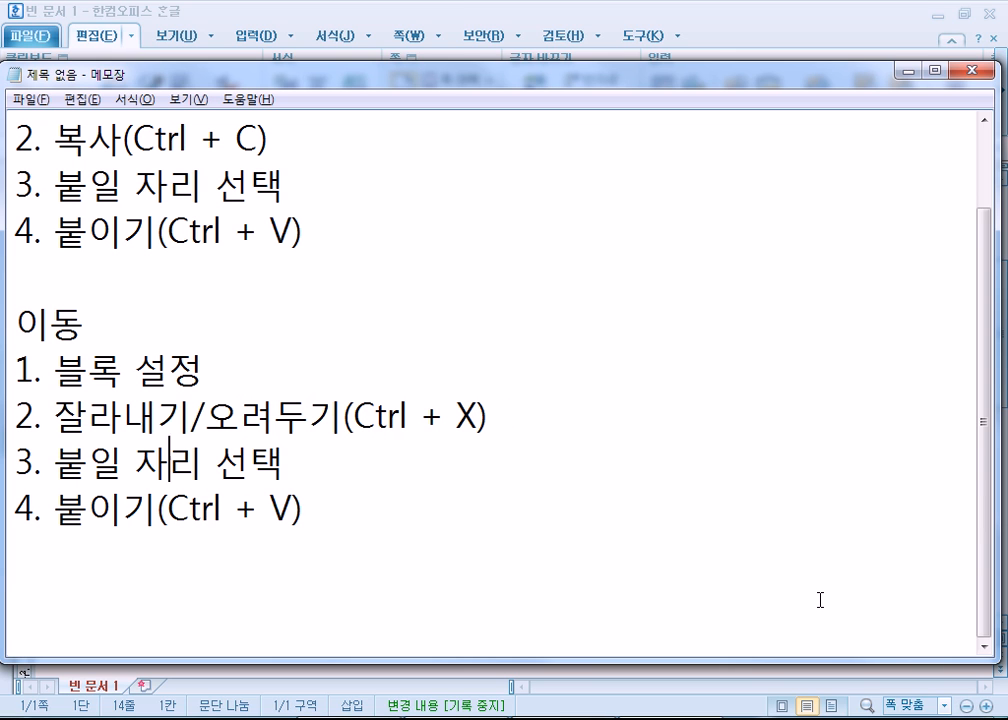
type("이동")
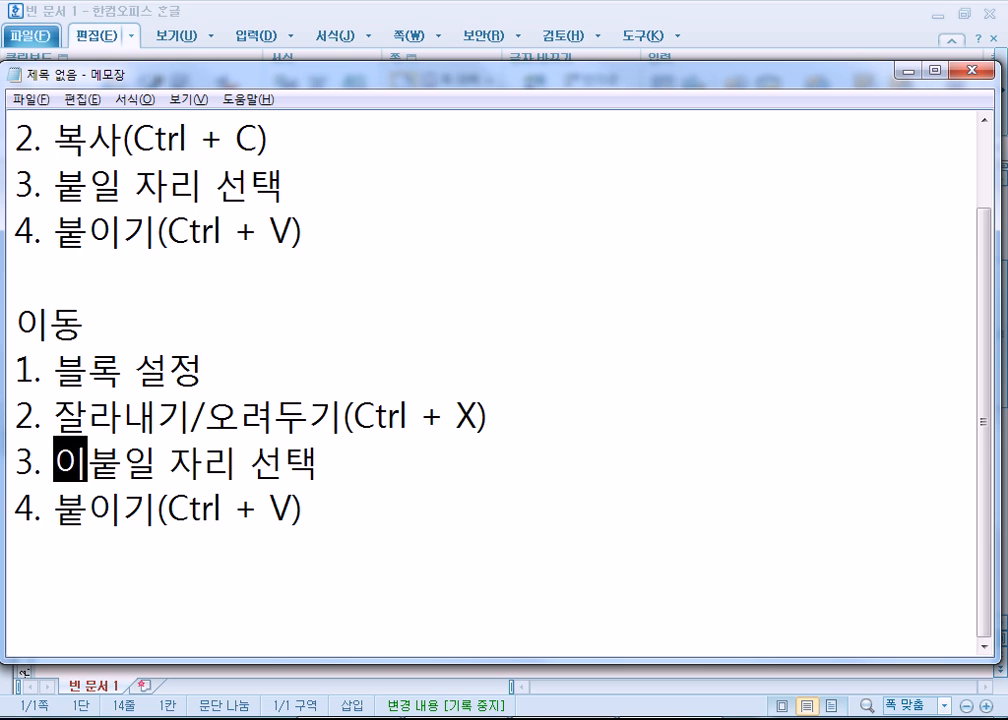
type("하고자 하느")
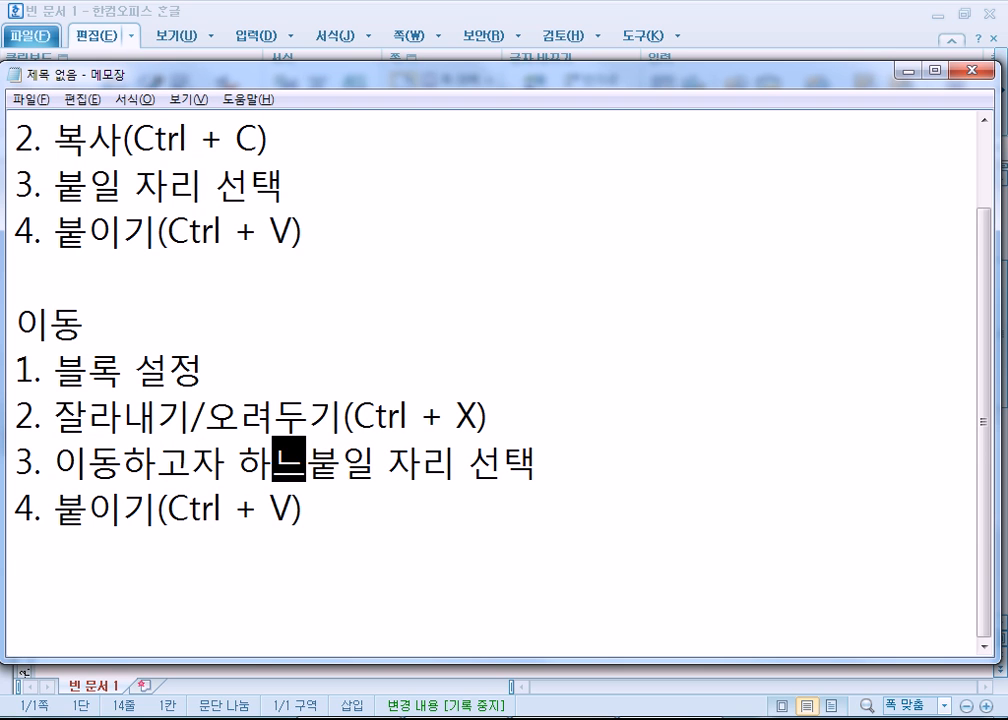
type("ㄴ")
key("Delete")
key("Delete")
left_click(820, 600)
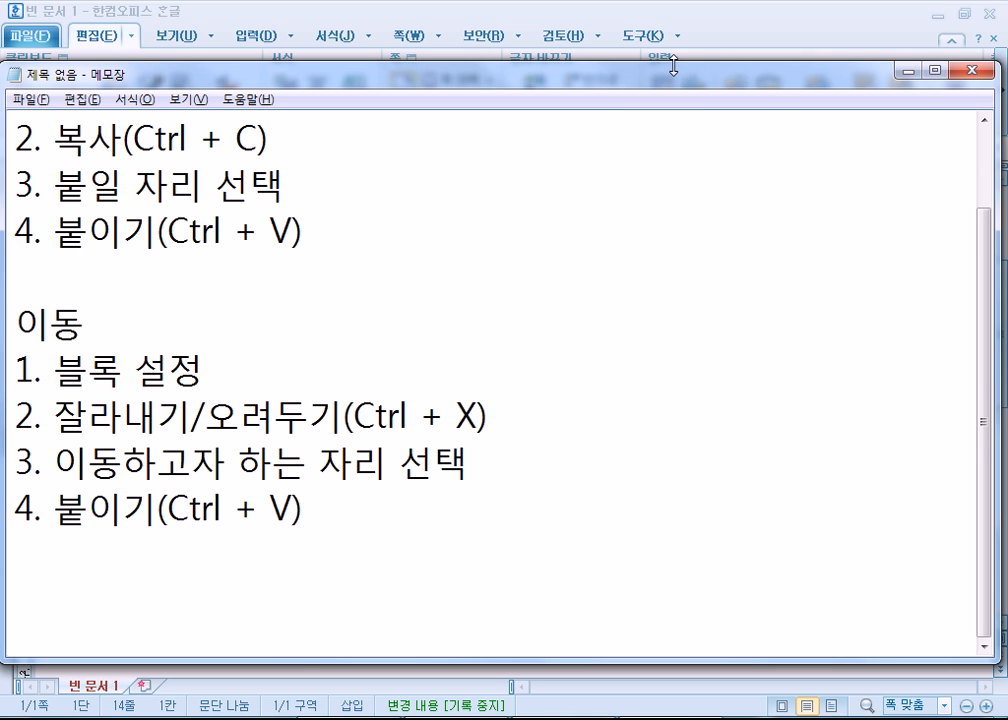
Stretch the Notepad notes window up to the screen top, add a new line, then go back to Hangul
left_click_drag(673, 63, 707, 5)
key("Return")
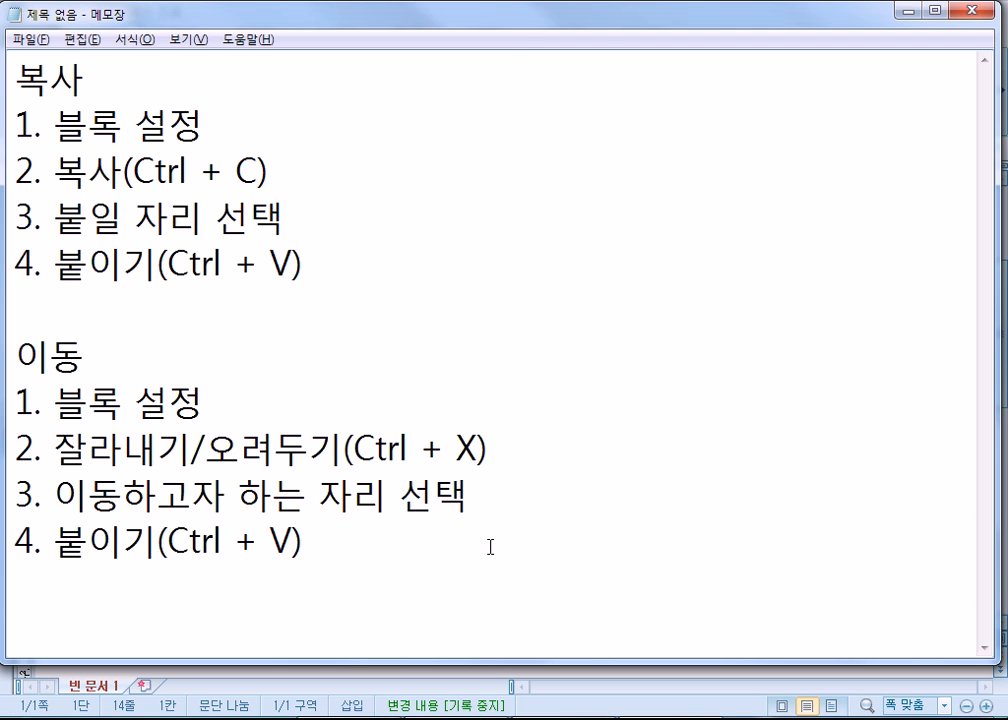
left_click(380, 705)
Create a new 한글 2010 문서 from 파일 > 새 문서, opening 빈 문서 2
left_click(22, 40)
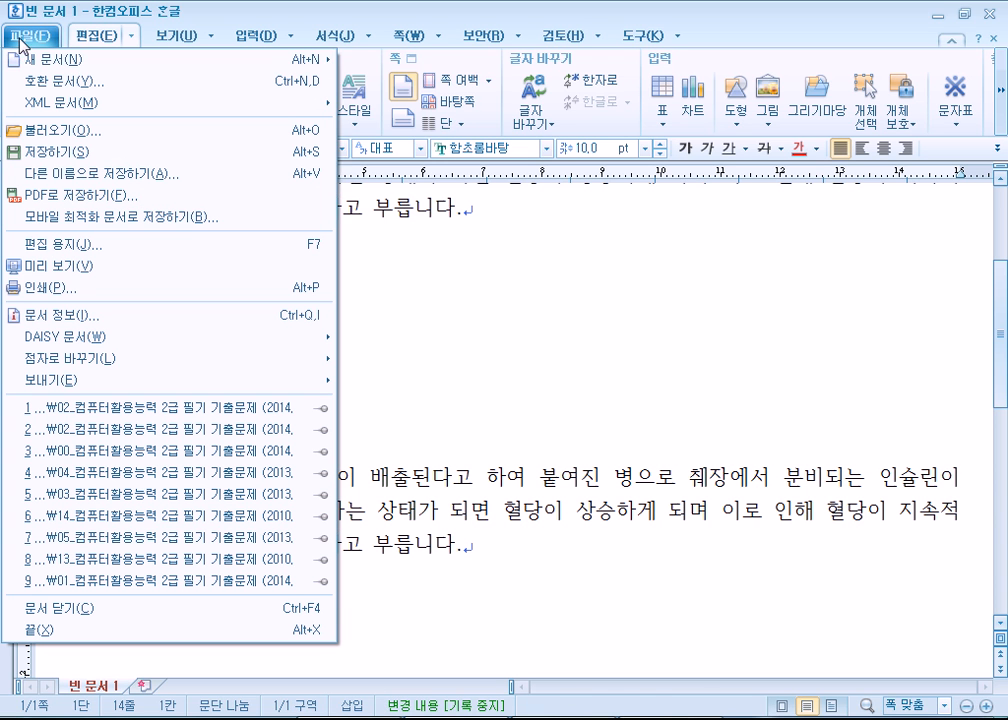
mouse_move(70, 72)
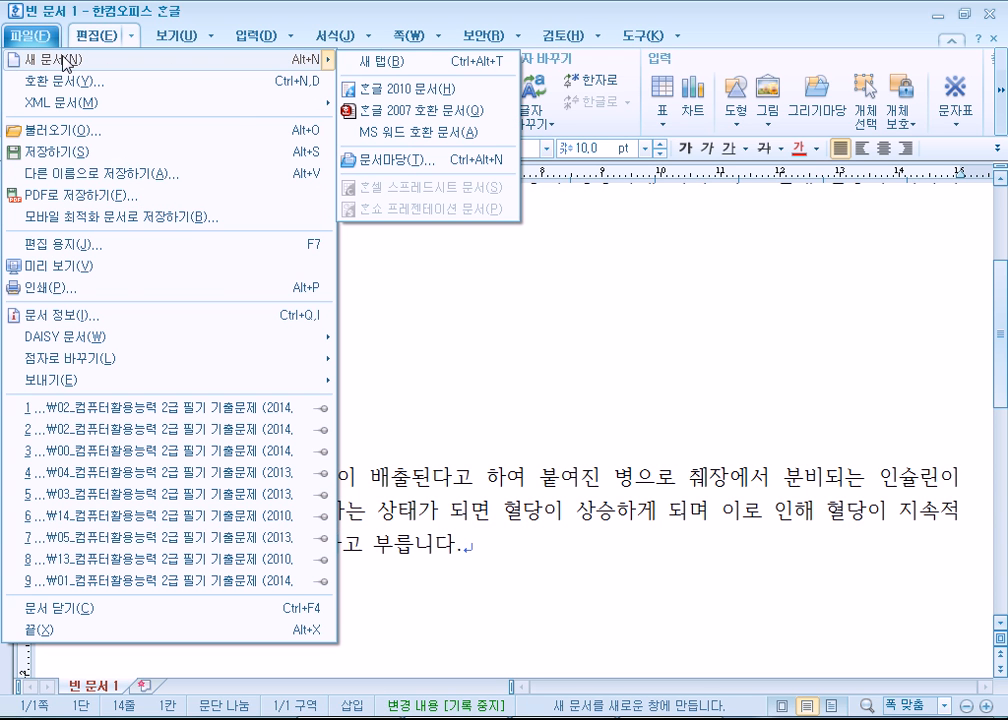
left_click(58, 58)
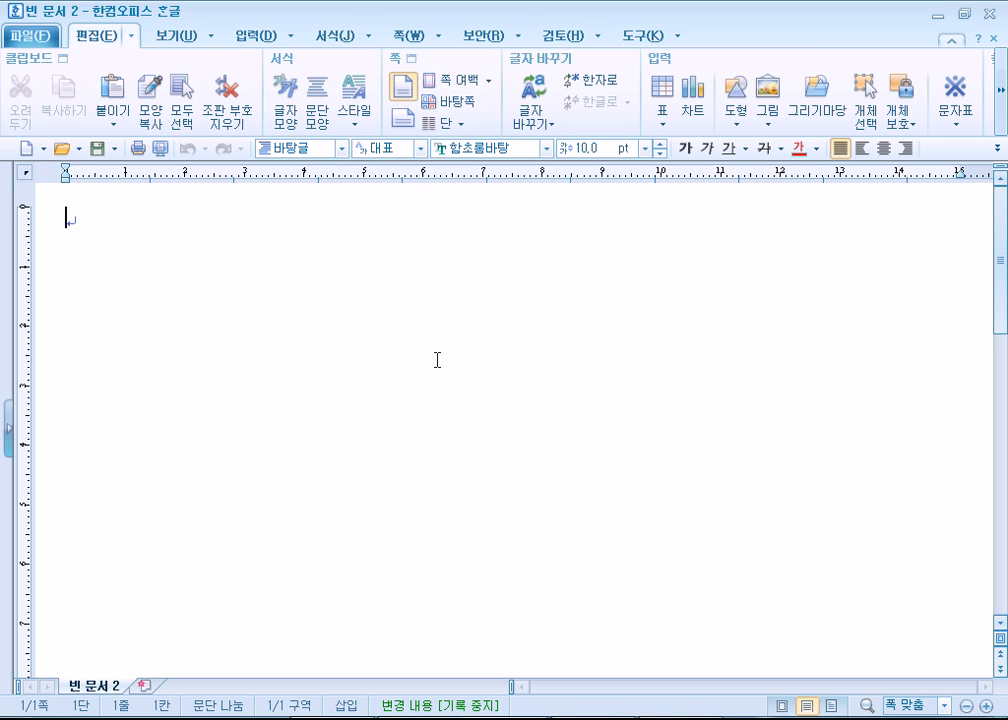
Below two empty lines, write the sentence inviting members to the 관악산 hike, then leave a blank line
key("Return")
key("Return")
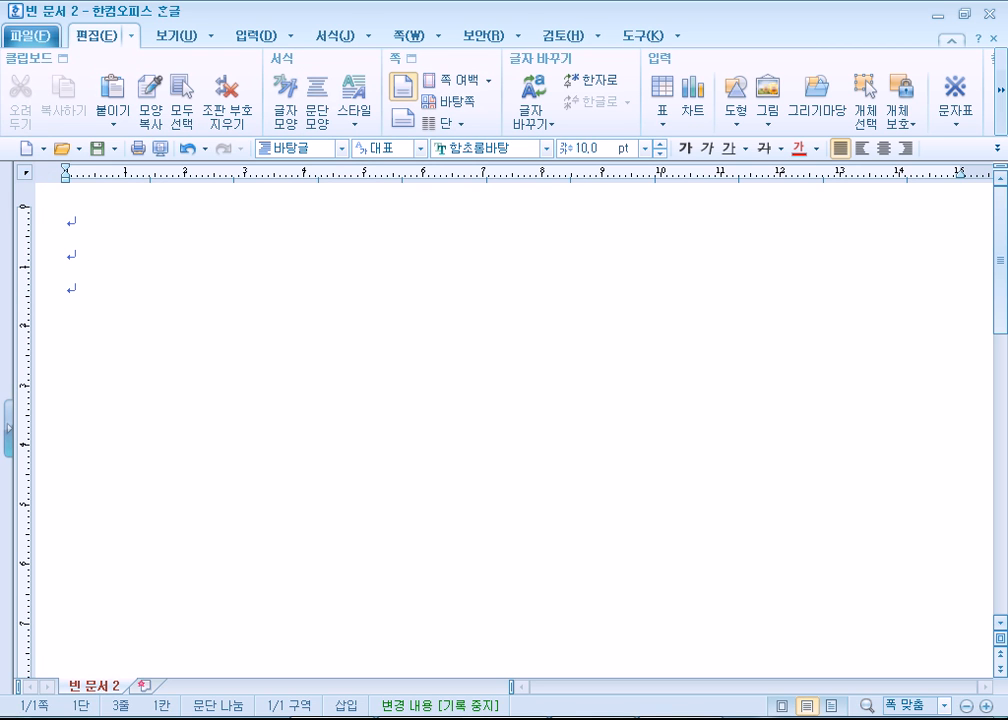
type("회원")
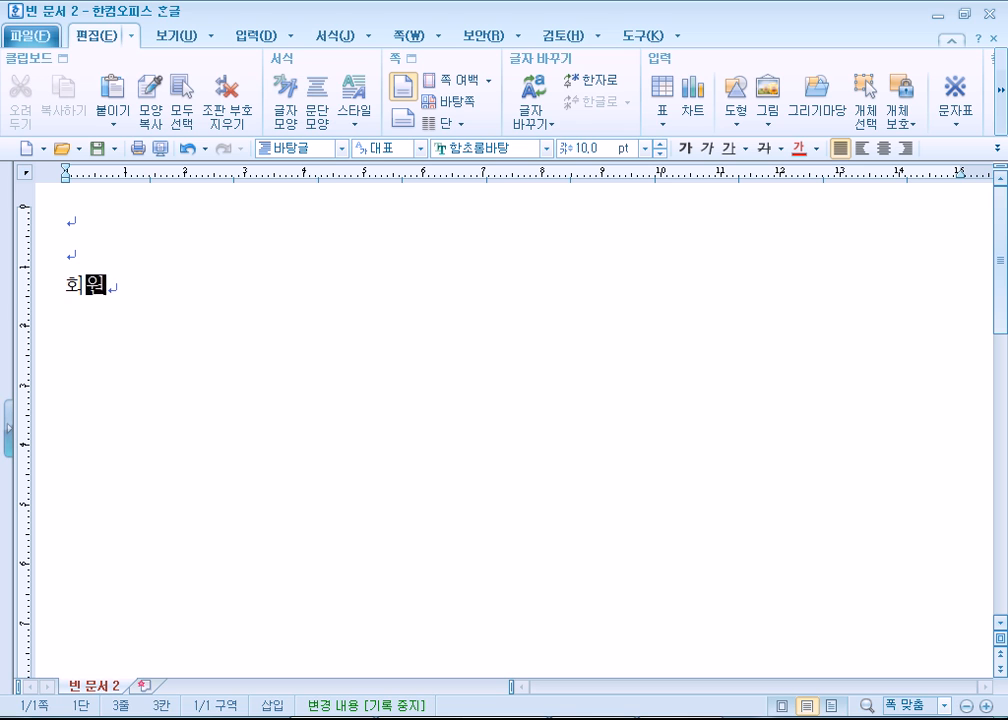
type("들의 참")
type("목 도모와 건")
type("강을 위해 입")
type("번 모임에서 곽")
type("악산 등바")
type("을 계획하")
type("였습니다. 호")
type("원님들의 ")
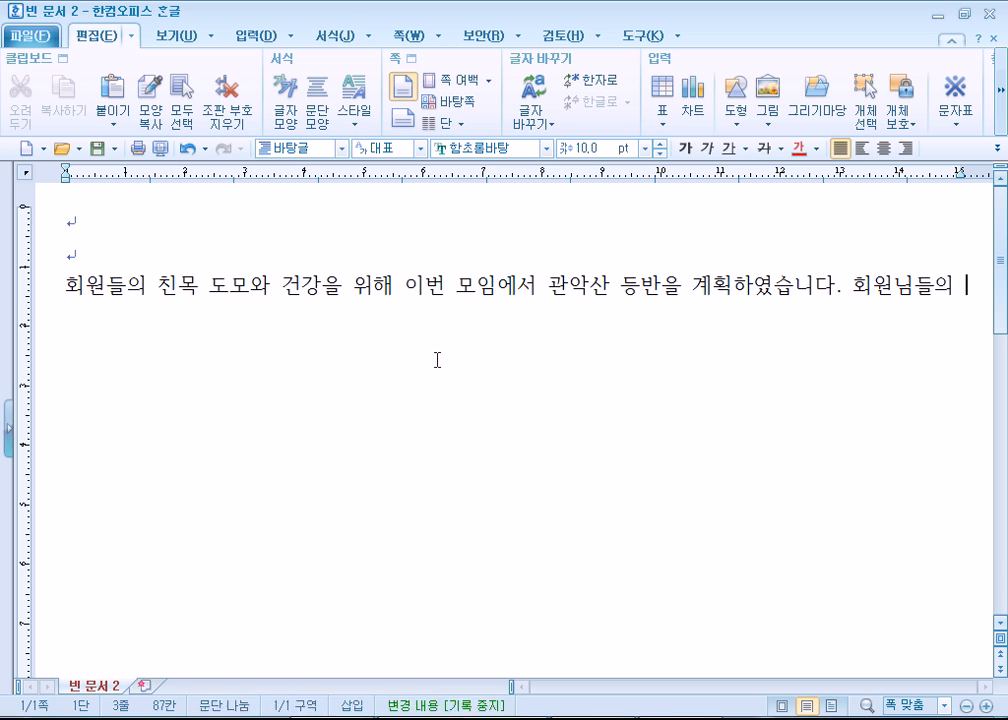
type("많은 참여 부탁드립니다.")
key("Return")
key("Return")
Add the 참가 안내 heading and begin the 참가 인원 line
type("참ㄱ")
type("내")
key("Return")
type("참가 ㅇ")
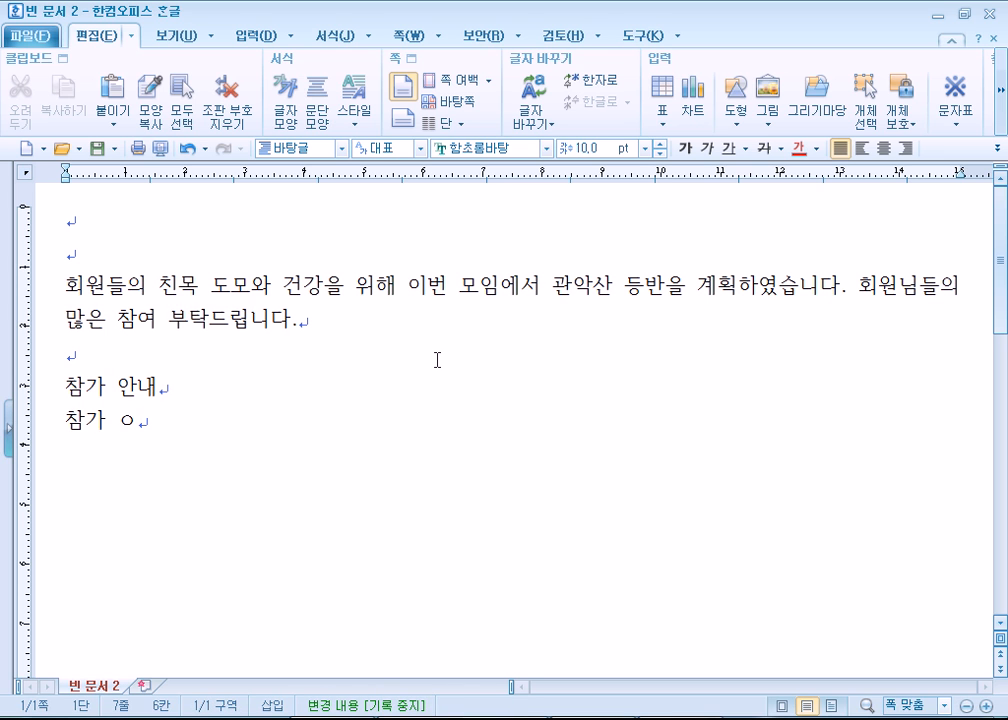
key("BackSpace")
type("인원 ㄴ")
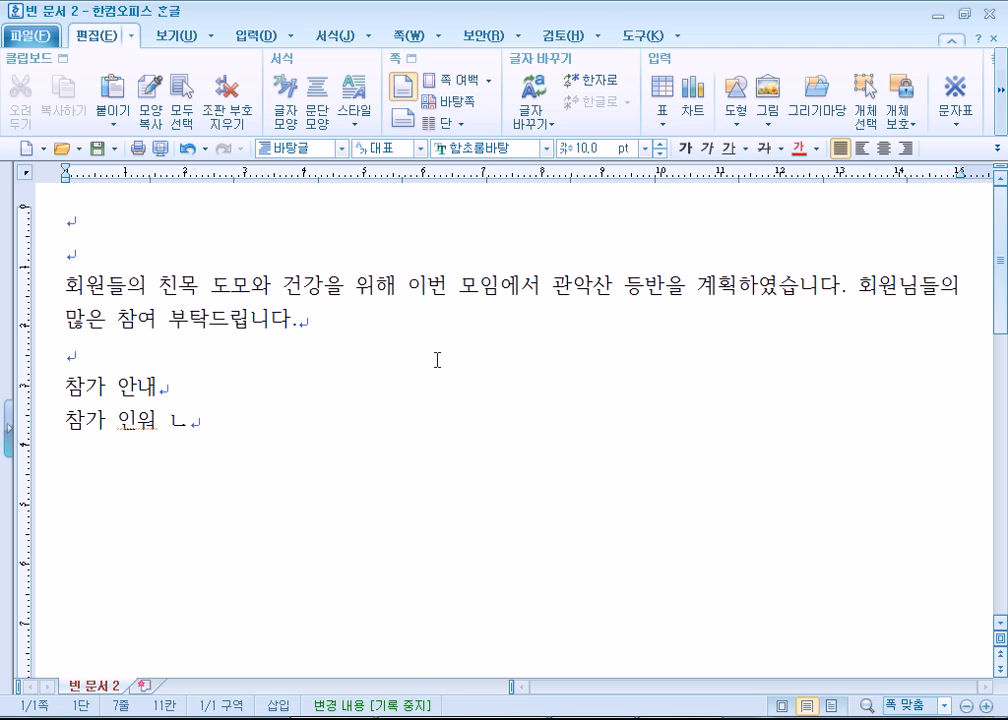
key("BackSpace")
type(": ")
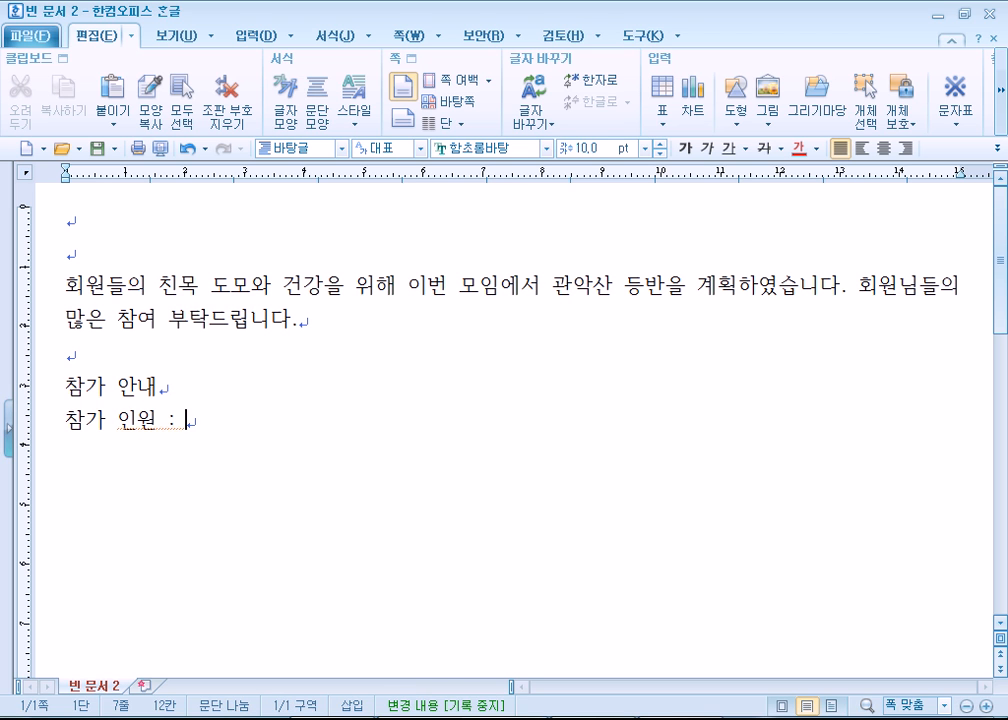
type("십택")
Finish 참가 인원 as 선착순 20명 and add 신청 기간 : 5월 11일(토요일)까지
key("BackSpace")
type("ㅊ착순 20명")
key("Return")
type("신청 기간 ")
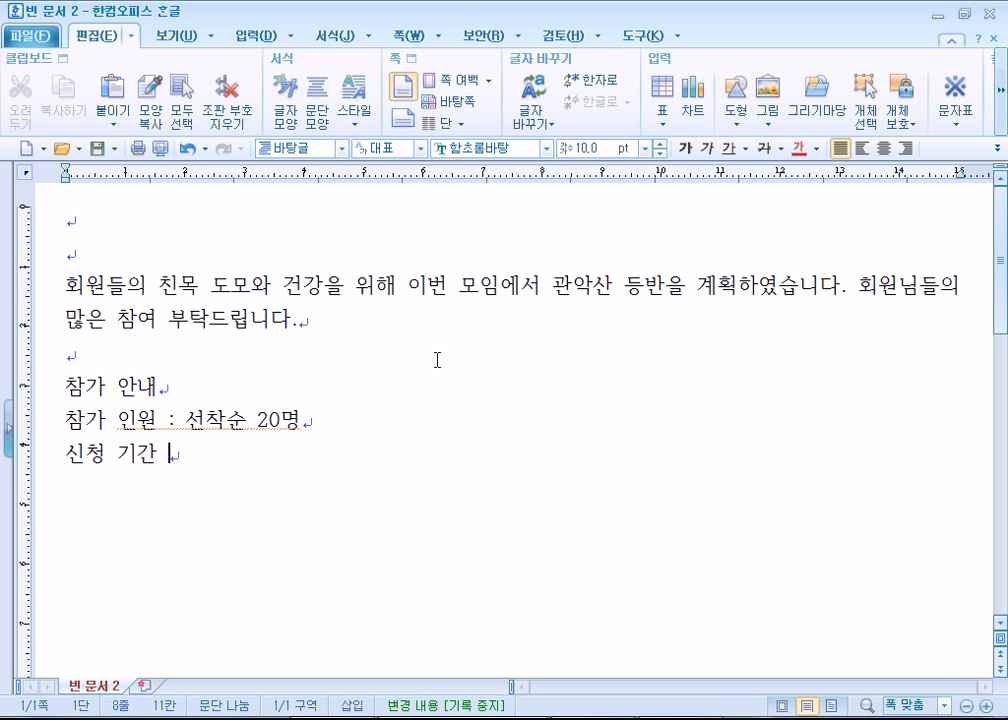
type(": 5월")
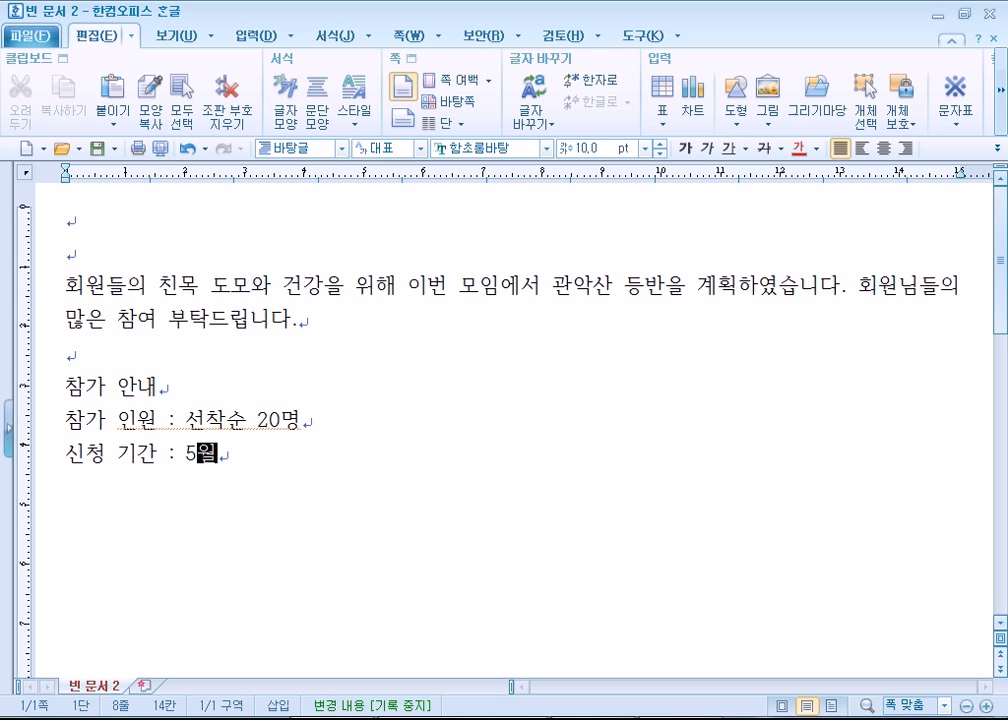
type(" 11일(토")
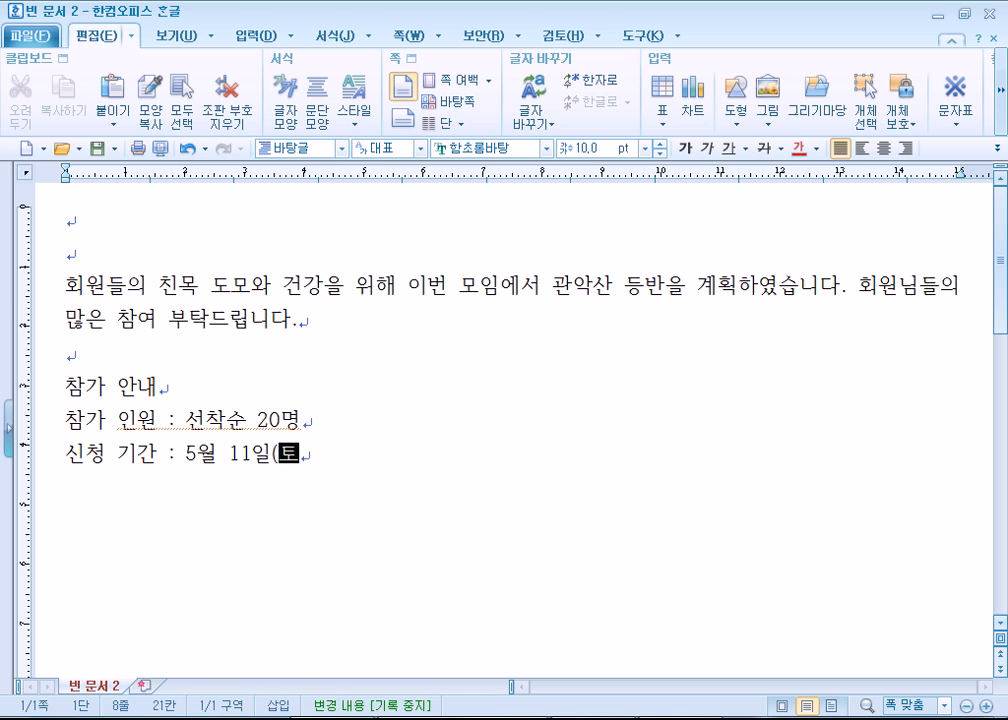
type("요일)까지")
key("Return")
Add the 문의 사항 line with the 총무 contact's name and phone number
type("문의 사")
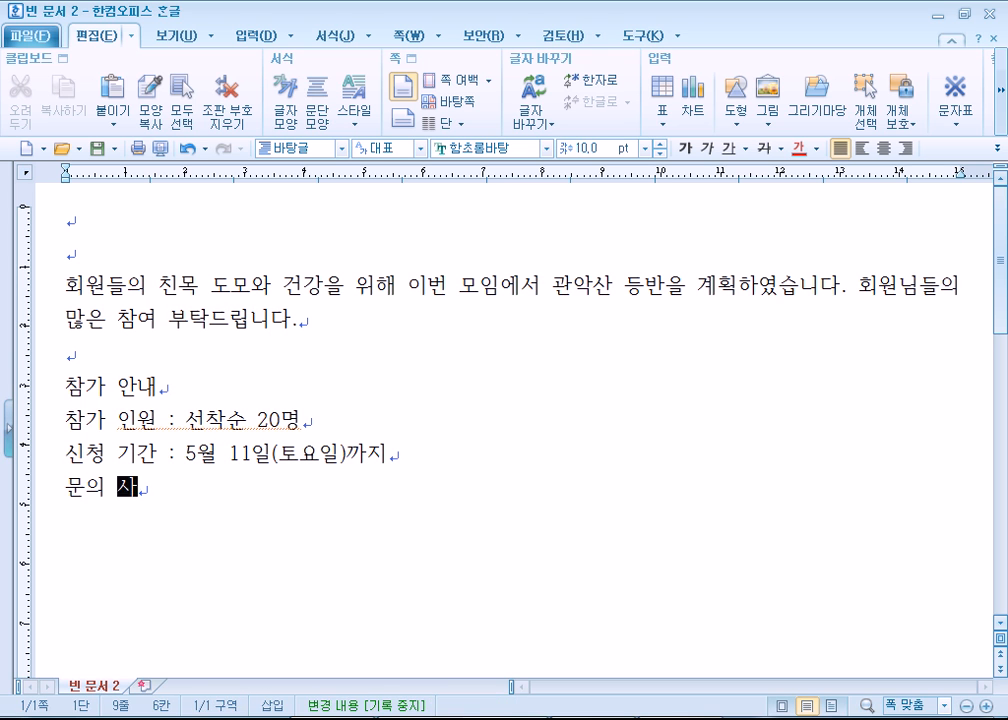
type("항 : 김제")
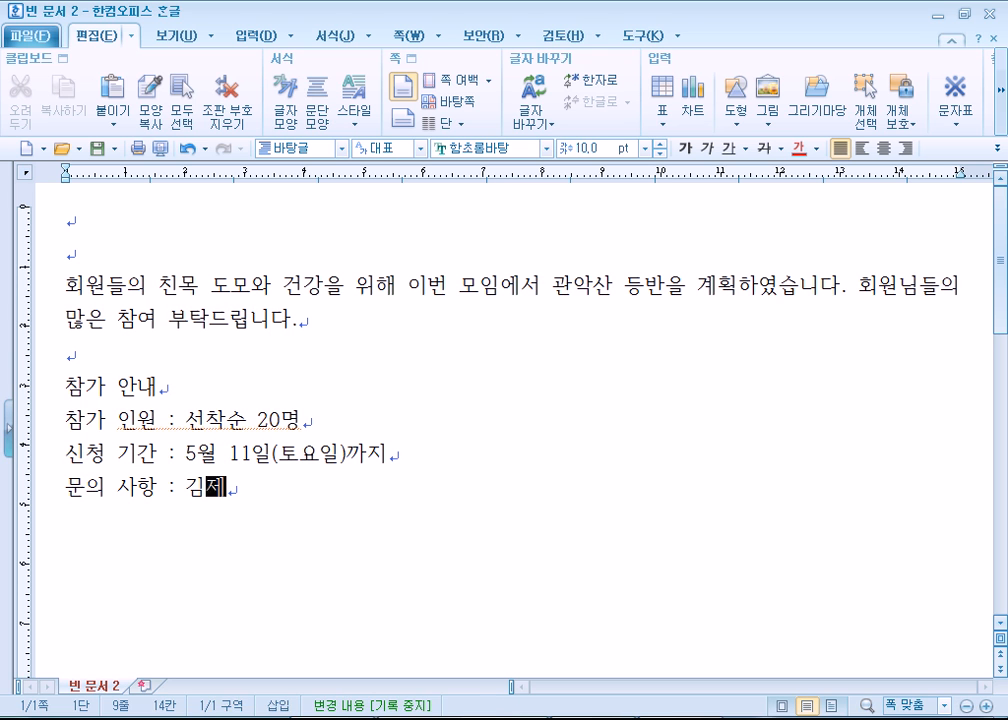
type("동 초")
key("BackSpace")
key("BackSpace")
key("BackSpace")
key("BackSpace")
type("드")
type("동 총무")
type("(010-1")
type("234-5678")
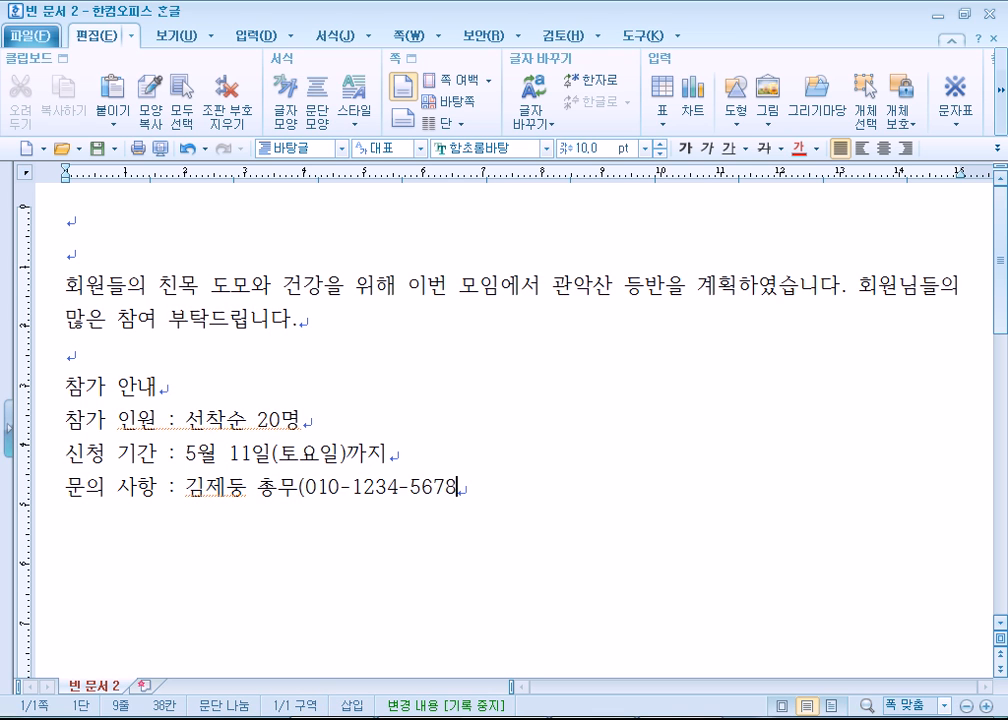
scroll(437, 360, "down", 1)
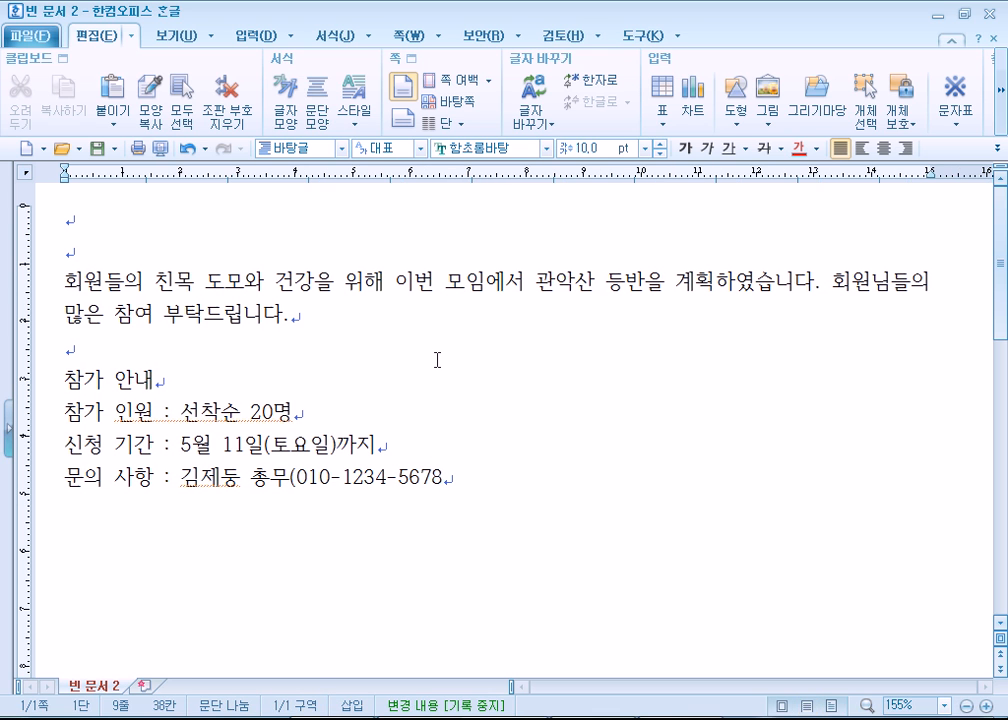
scroll(437, 360, "up", 1)
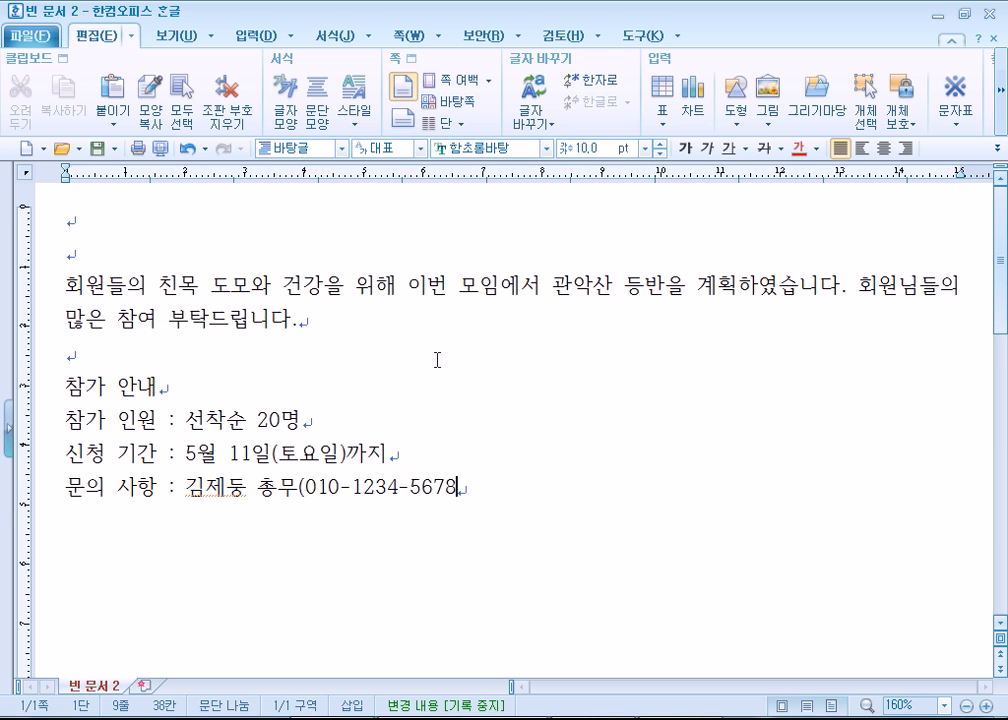
type(")")
key("Return")
Add the 참기 비용 line with 회원 40,000 and 비회원 corrected to 50,000
type("참기 비용 : 우")
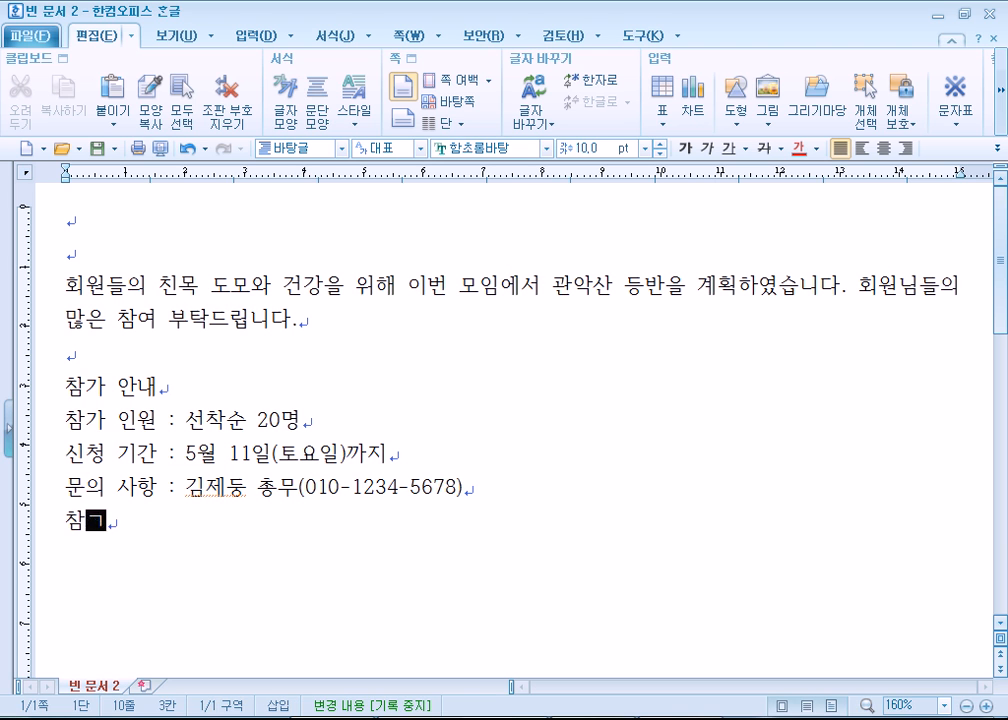
key("BackSpace")
type("회원 (4")
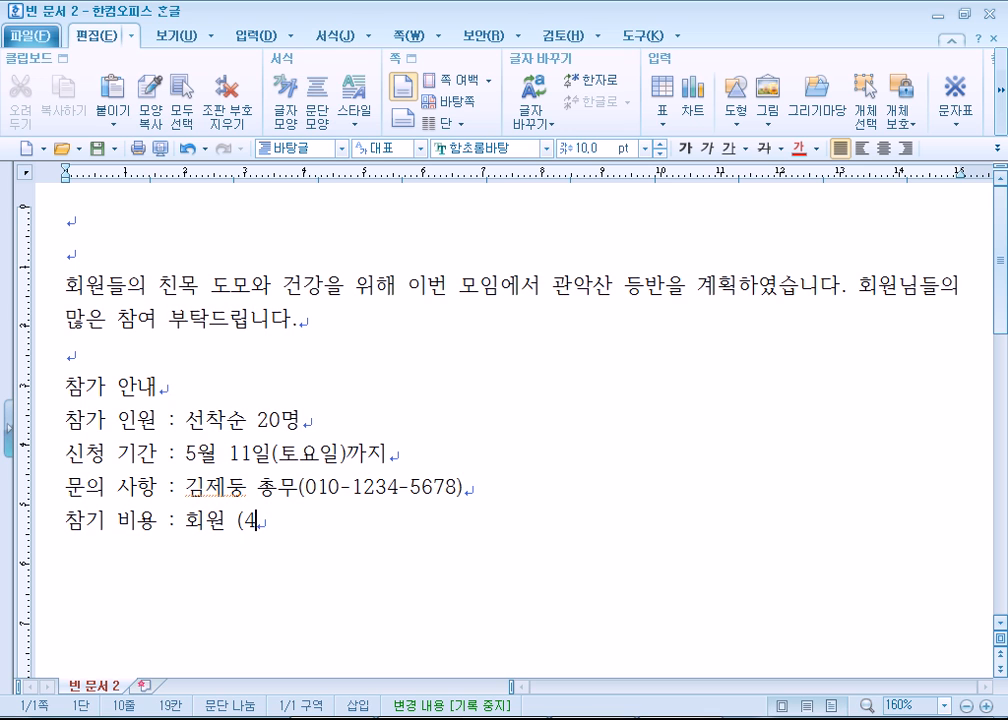
type("0,000), ")
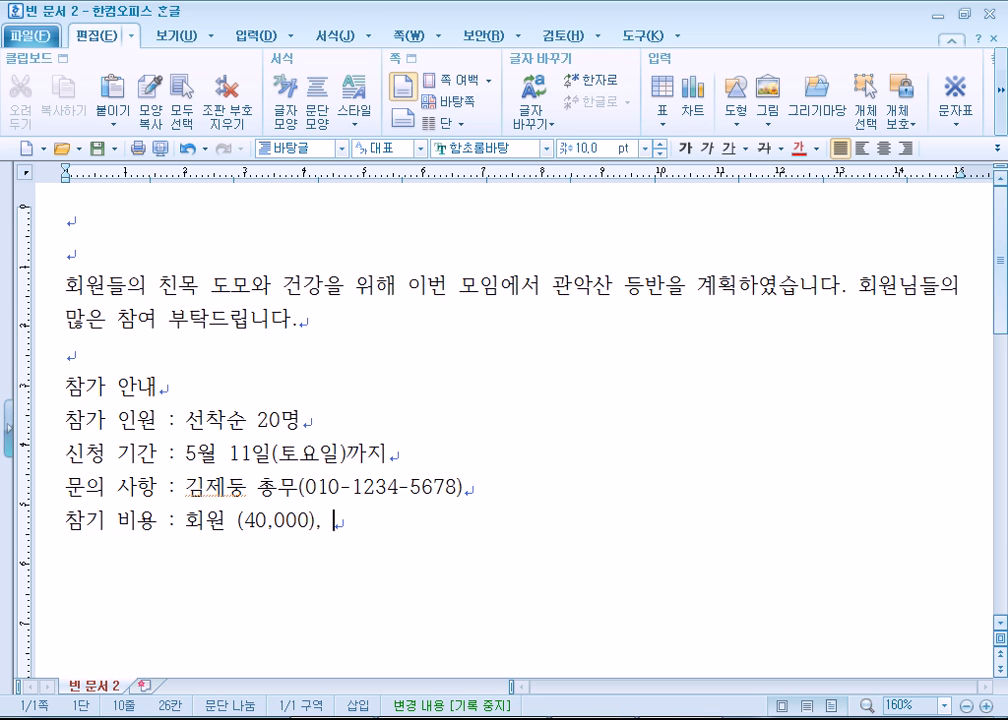
type("비회원(")
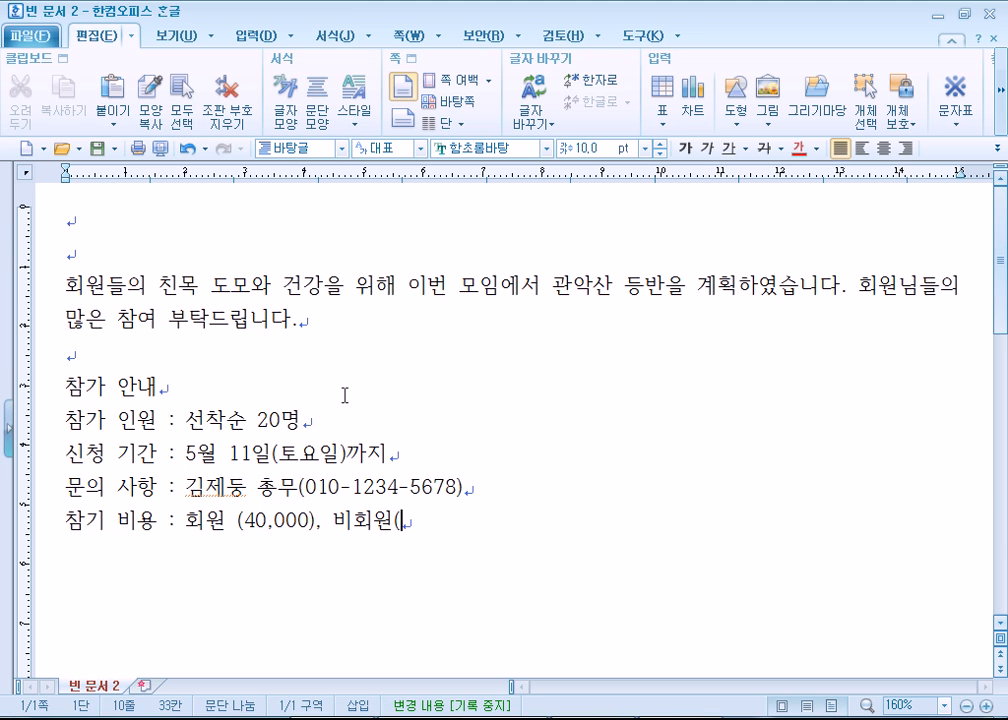
type("40,000")
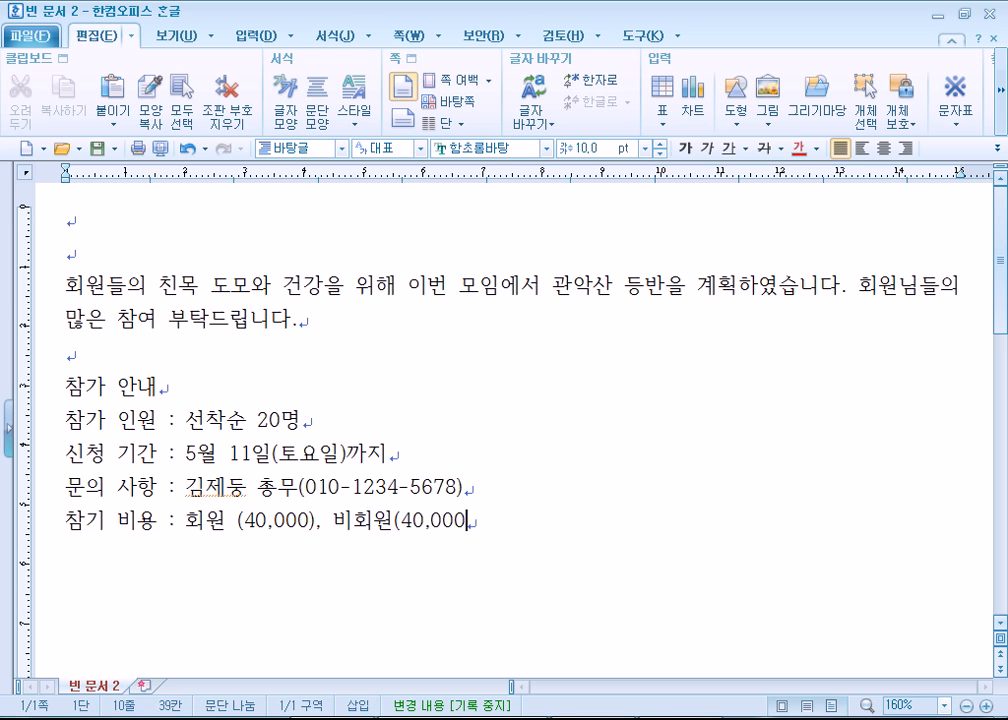
key("Left")
key("Left")
key("Left")
key("End")
key("Left")
key("Left")
key("Left")
key("Delete")
type("5")
key("End")
type(")")
key("Return")
Add the 등산 일정 heading and the 등산 일시 line: 5월 25일(토요일) 오전 9시
type("등산 일정")
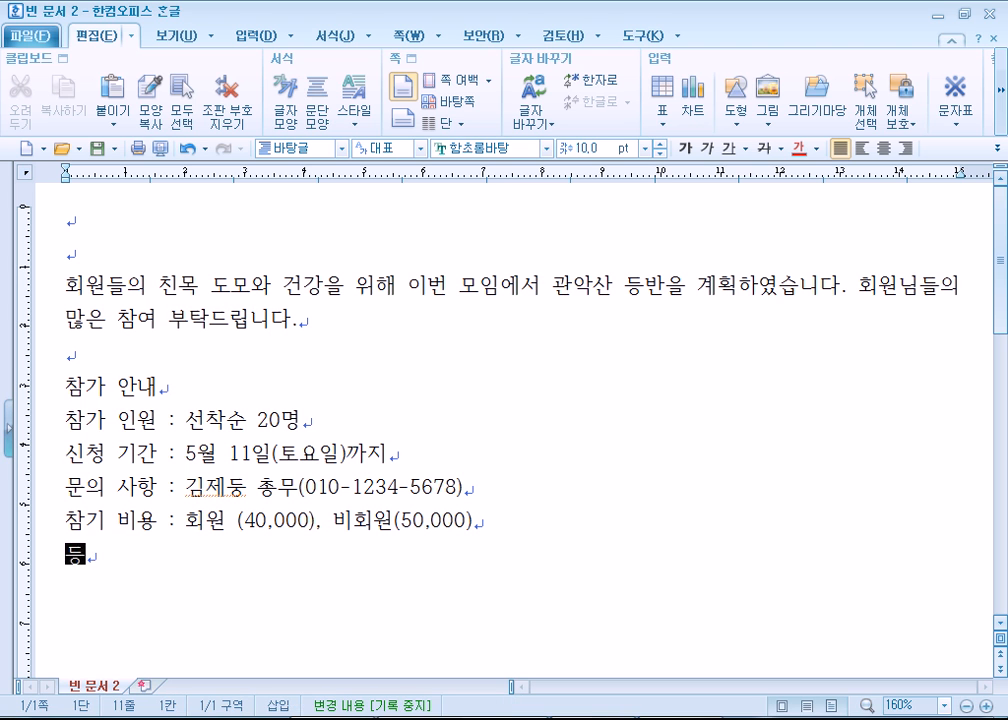
key("Return")
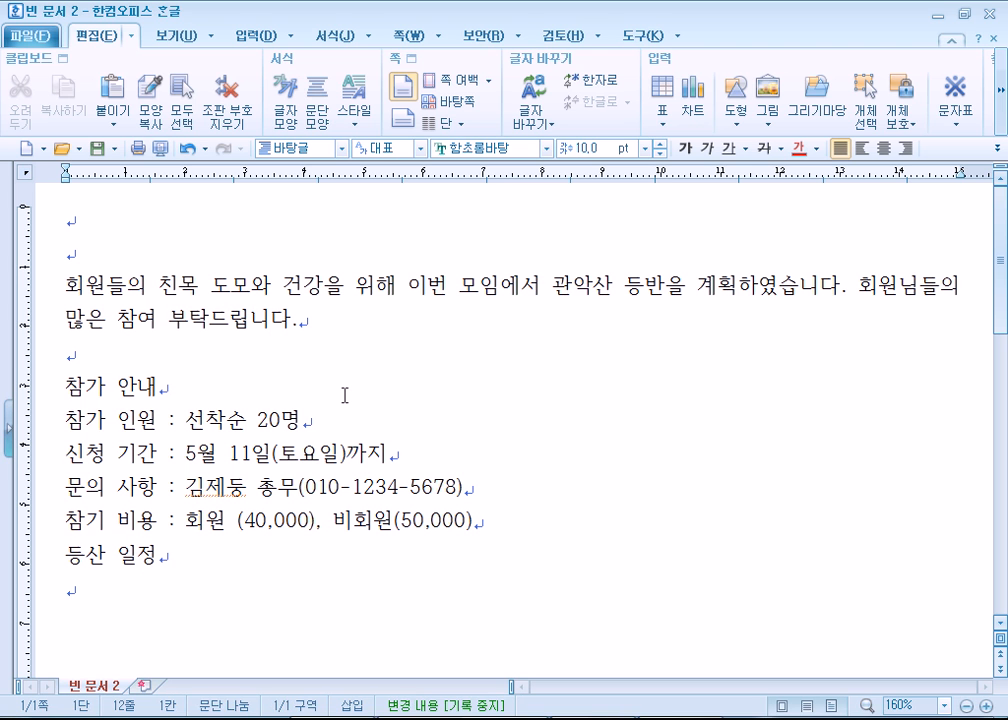
type("등산 일시 : 5월 2")
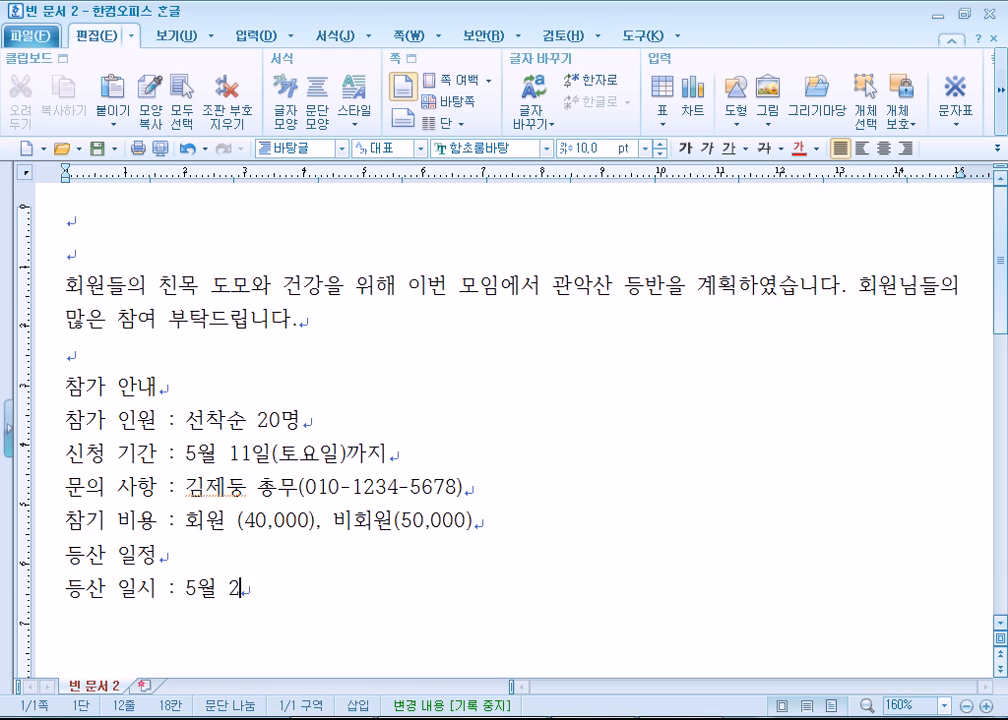
type("5일8")
key("BackSpace")
key("BackSpace")
type("일(토")
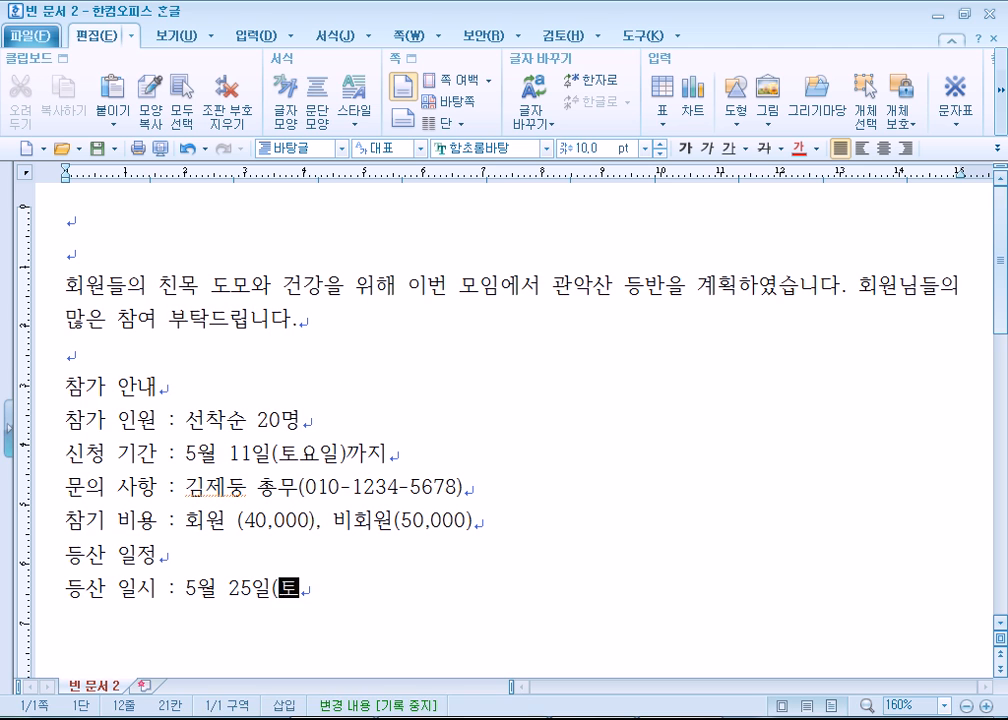
type("요일) 오전 9시")
key("Return")
Add 모임 장소 (지하철 2호선 서울대입구역 3번 출구) and the 등산 코스 route ending at 정상
type("모임 장")
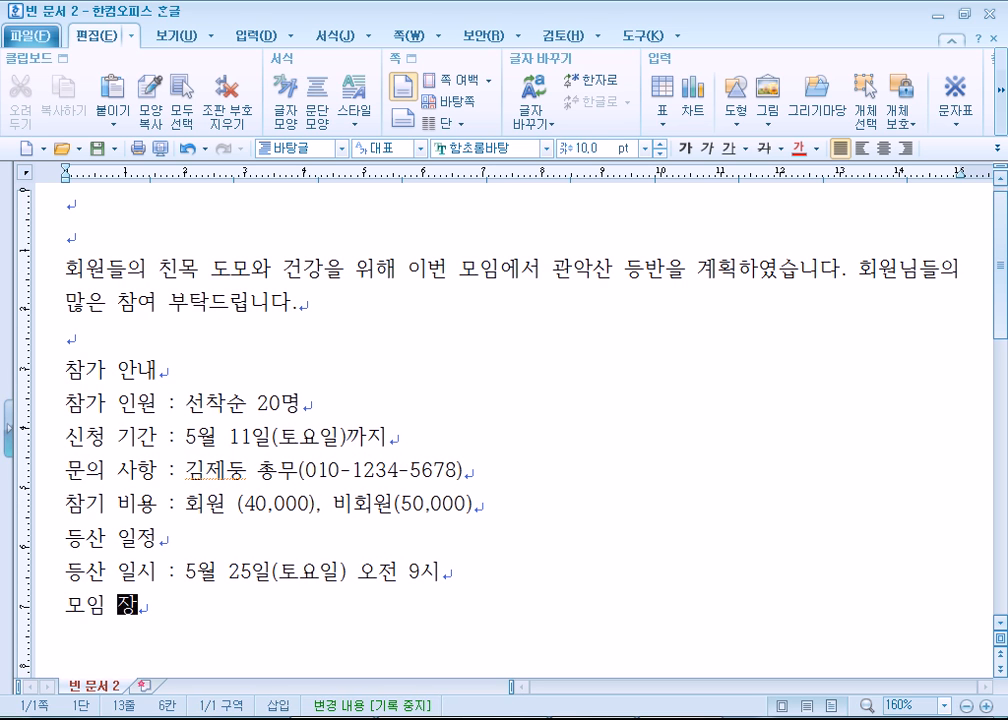
type("소 : 지하")
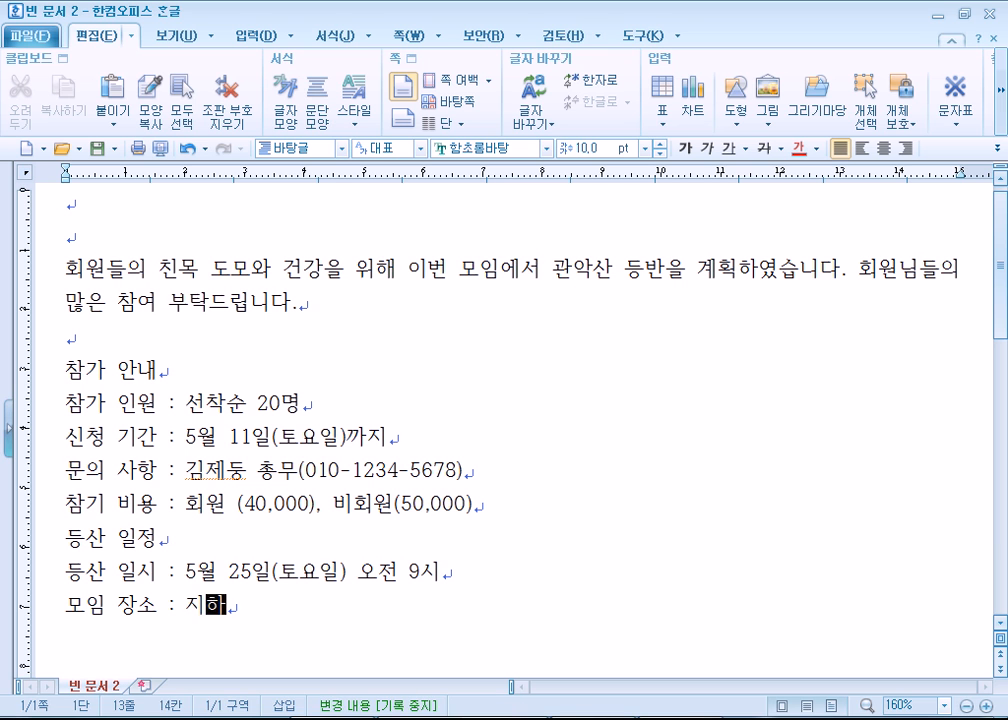
type("철 2호선 서울대입구")
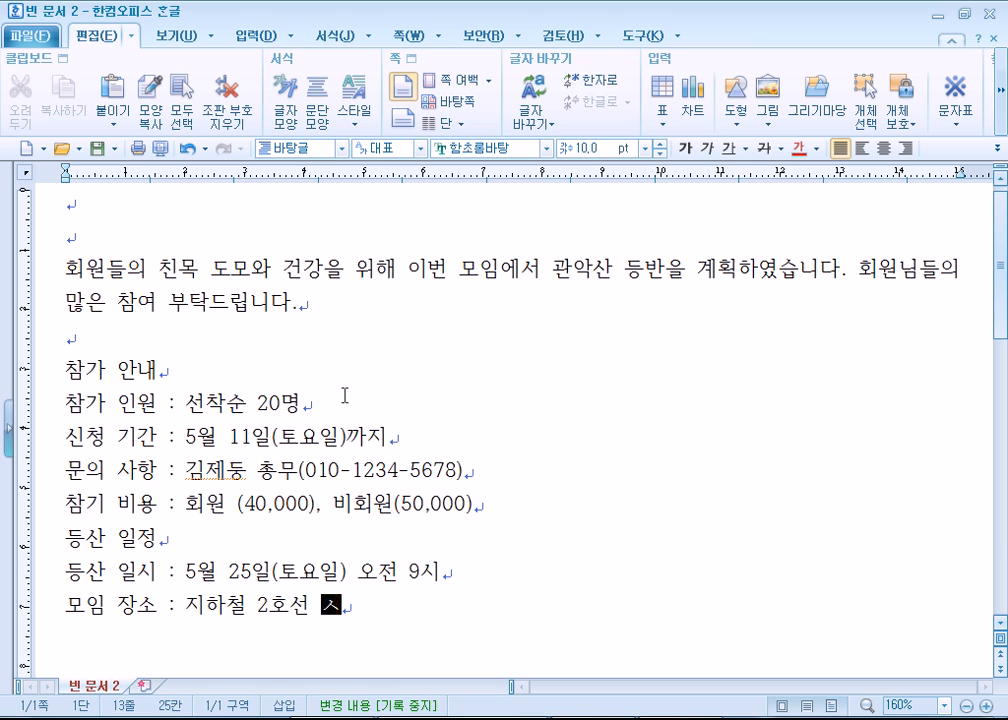
type("역")
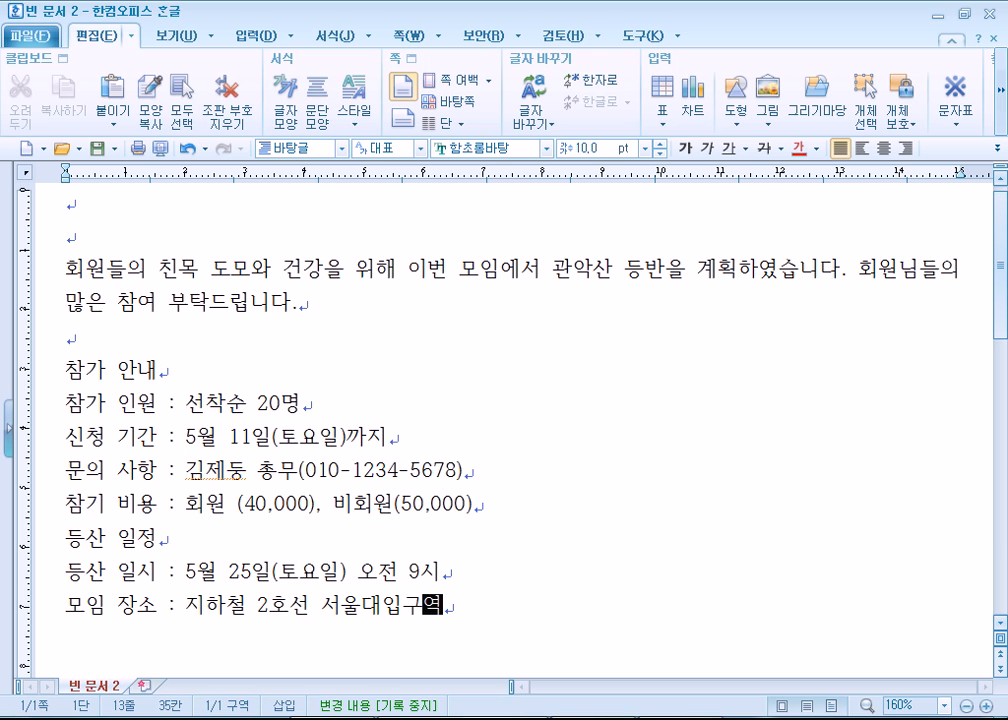
type(" 3번 출구")
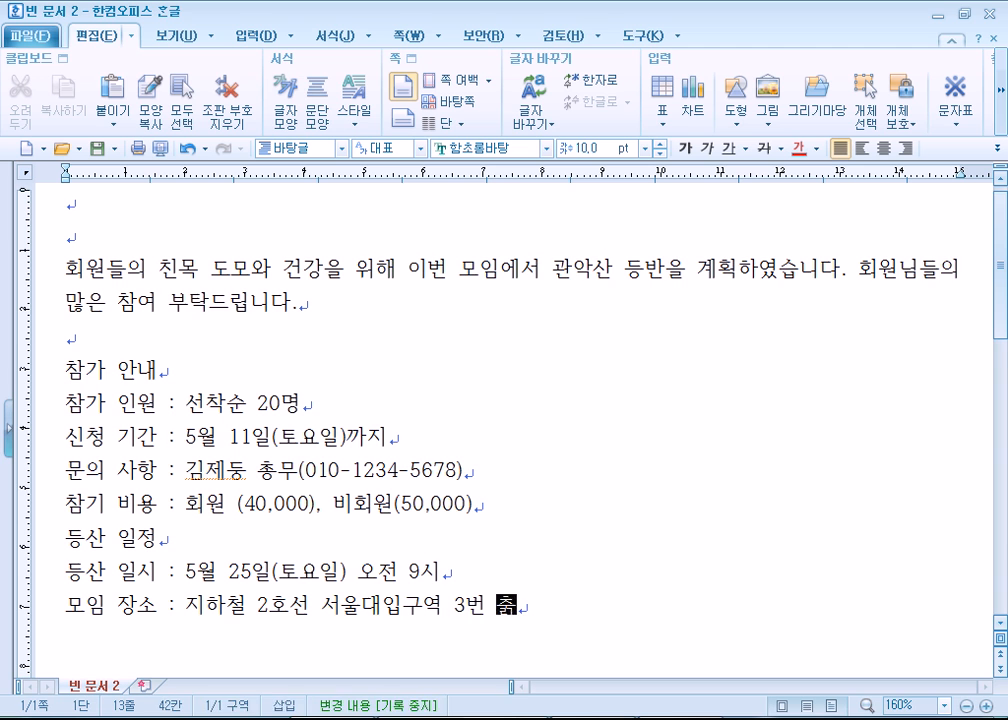
key("Return")
type("등산 ")
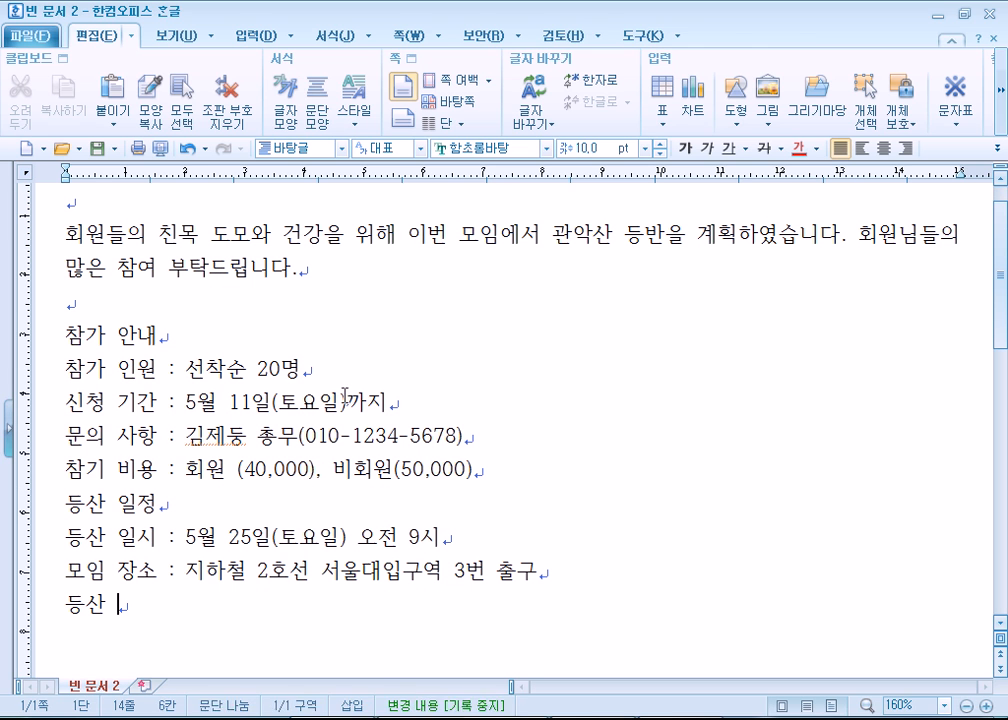
type("코스 : 만남의 고")
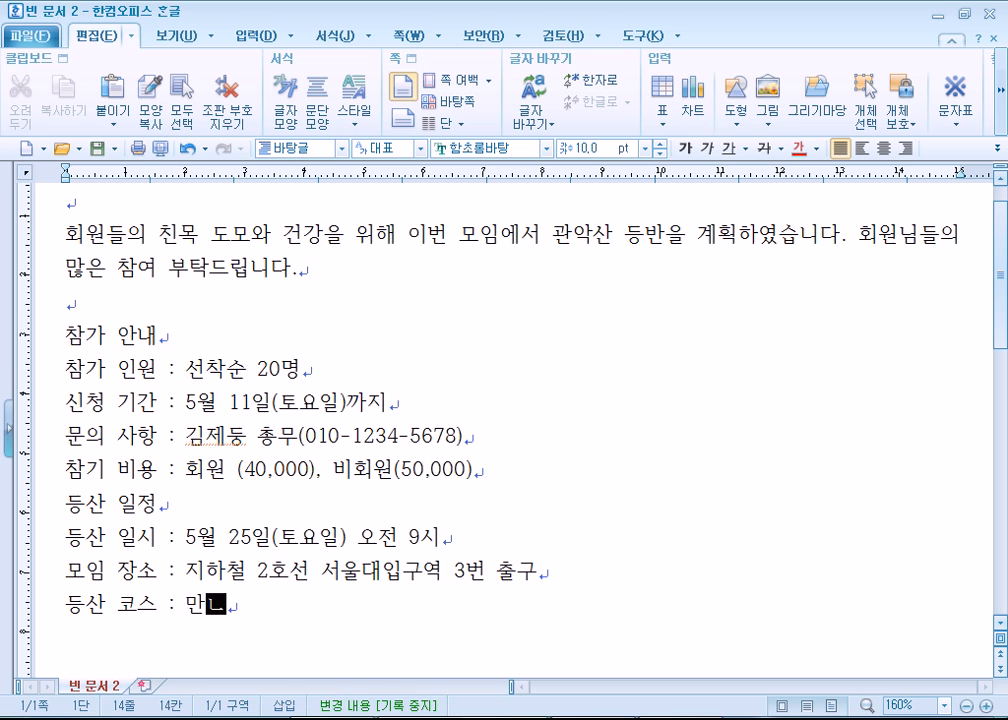
type("광장 ")
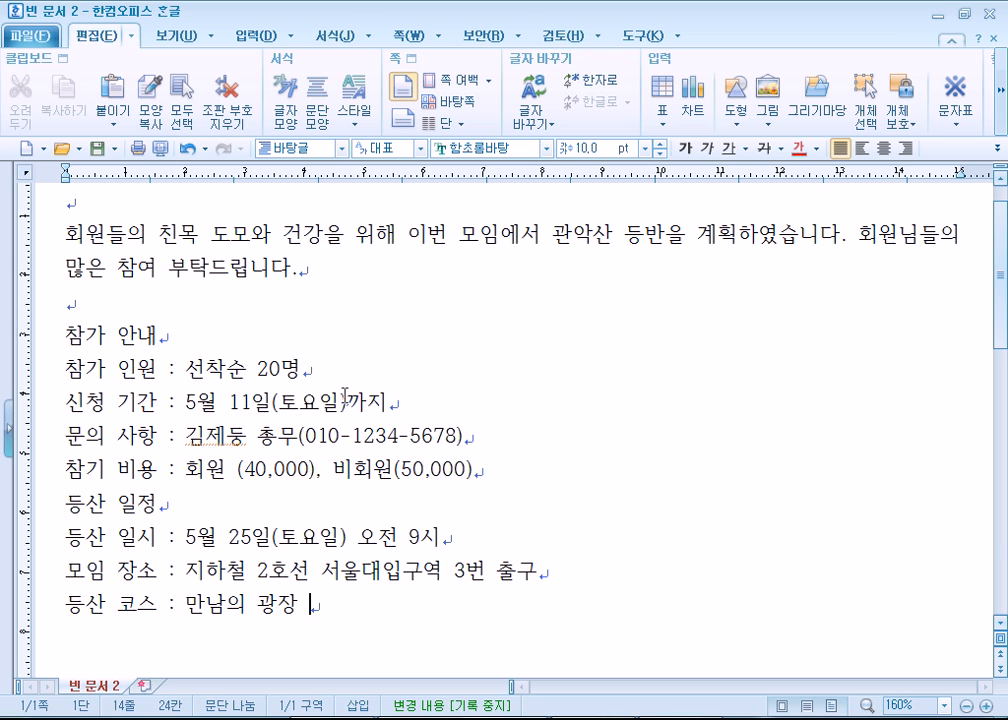
type("- 무너미고개 - ")
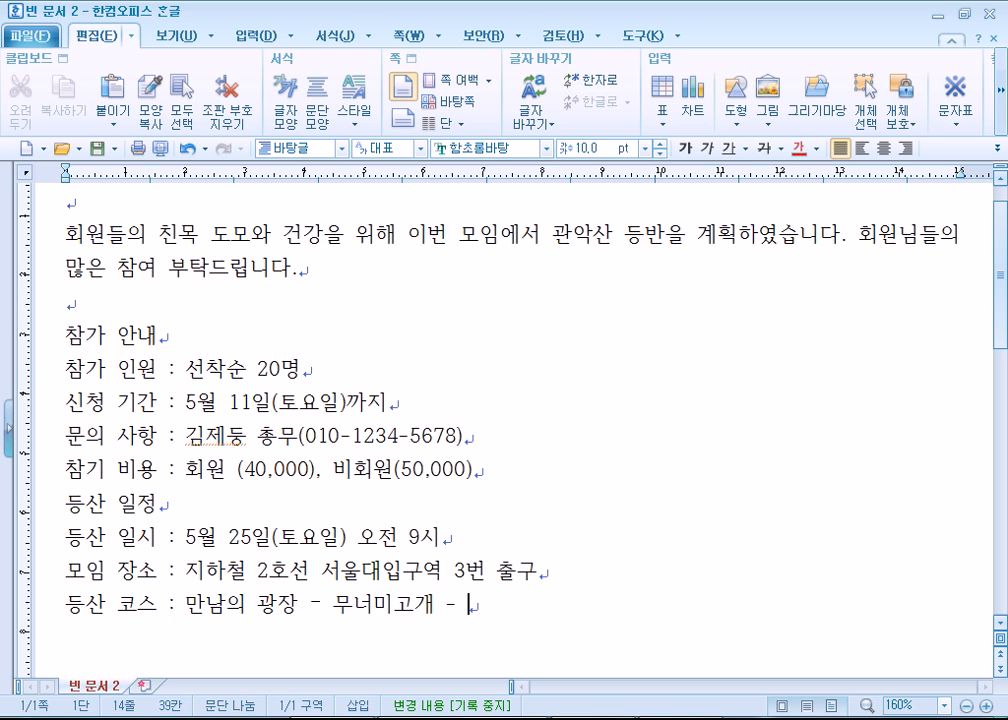
type("파봉능선 -")
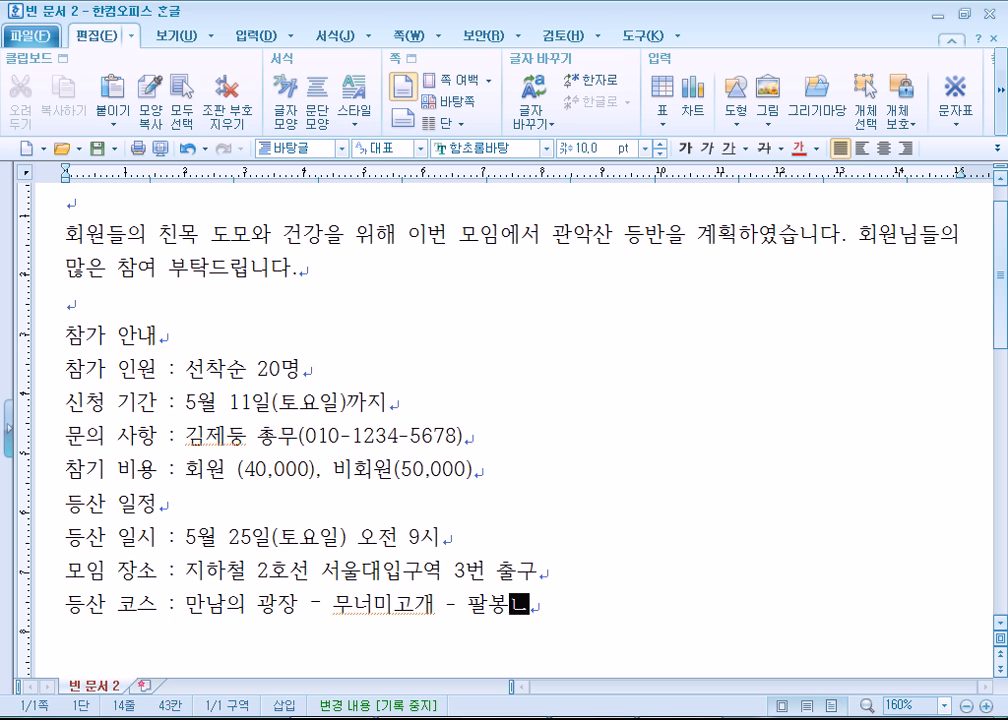
type(" 정상")
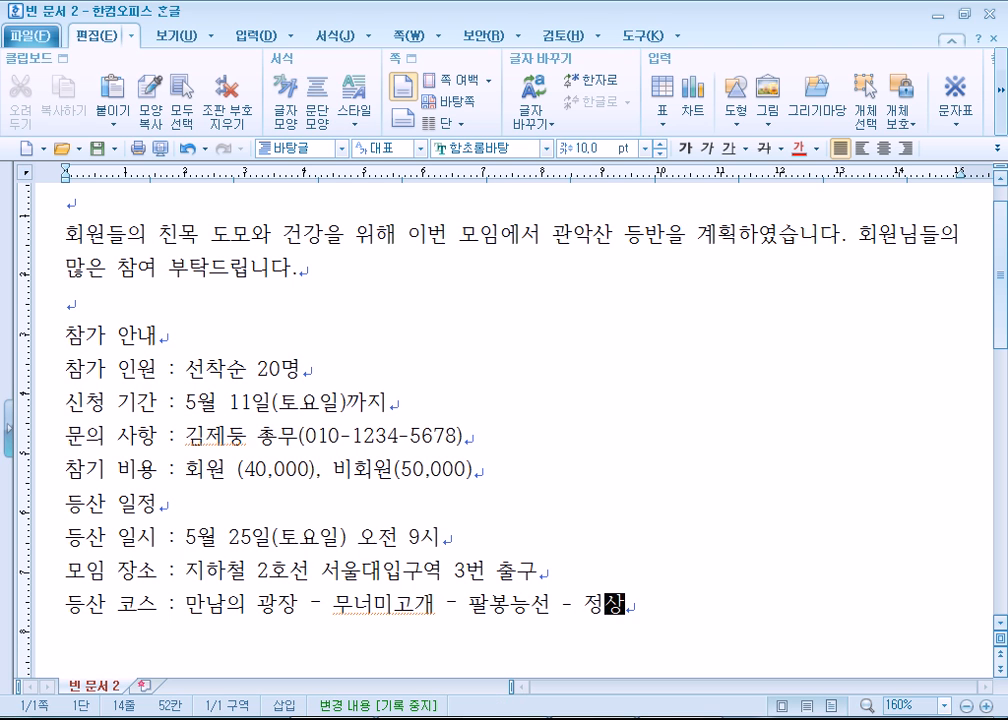
key("Return")
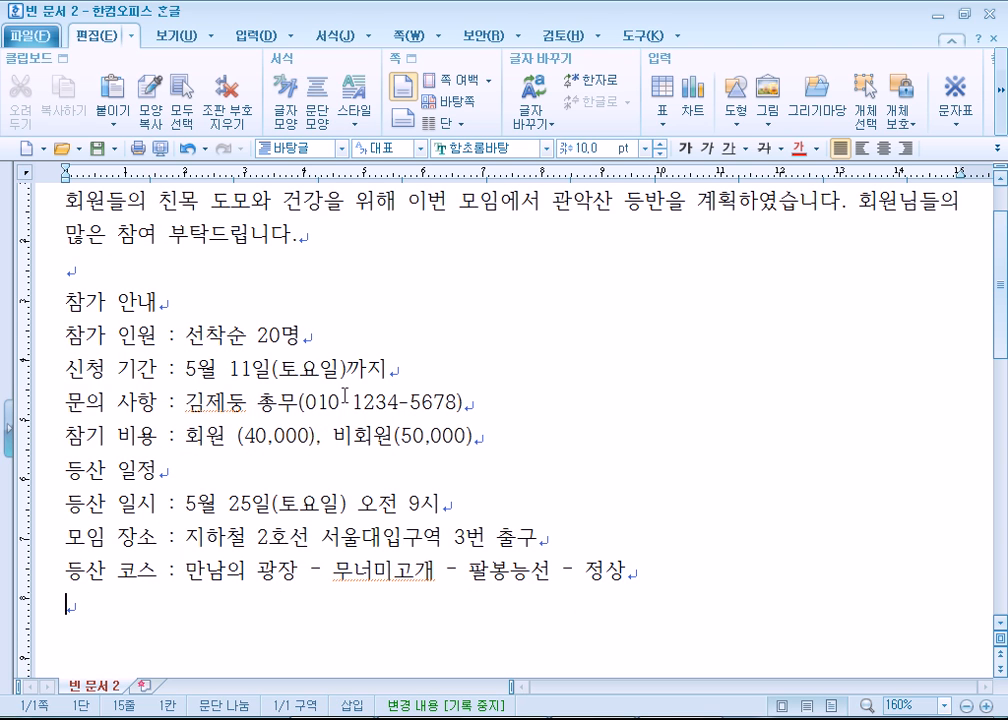
Select all the notice text and set it to 맑은 고딕 at 14 pt
scroll(301, 389, "up", 1)
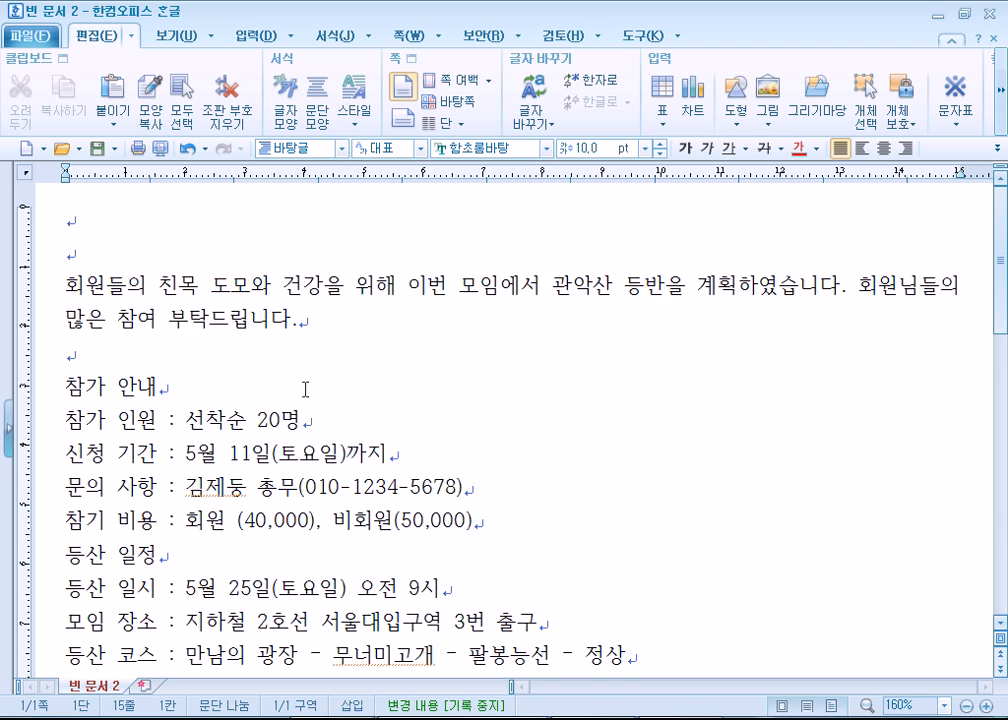
scroll(305, 389, "down", 1)
scroll(305, 389, "up", 1)
scroll(305, 389, "down", 1)
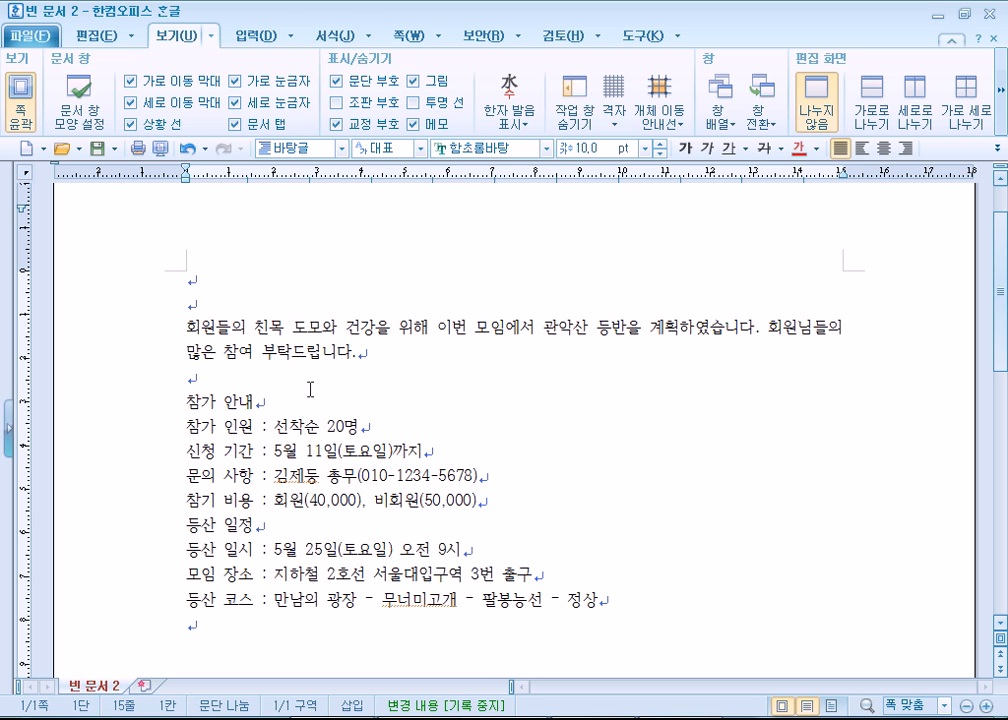
left_click_drag(97, 328, 117, 646)
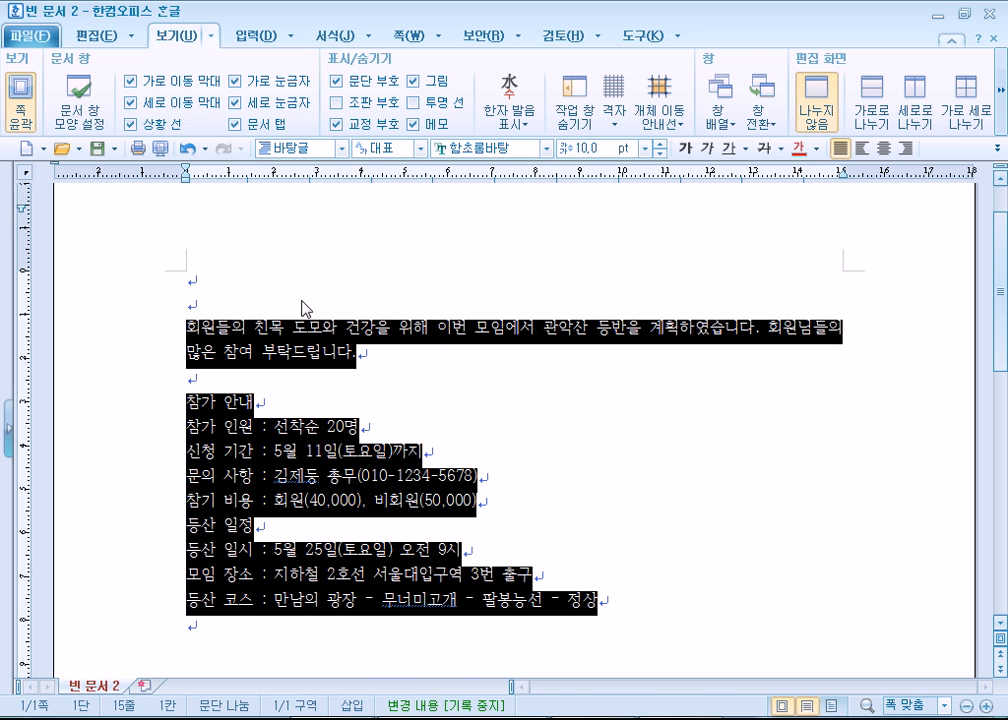
left_click(93, 36)
left_click(341, 148)
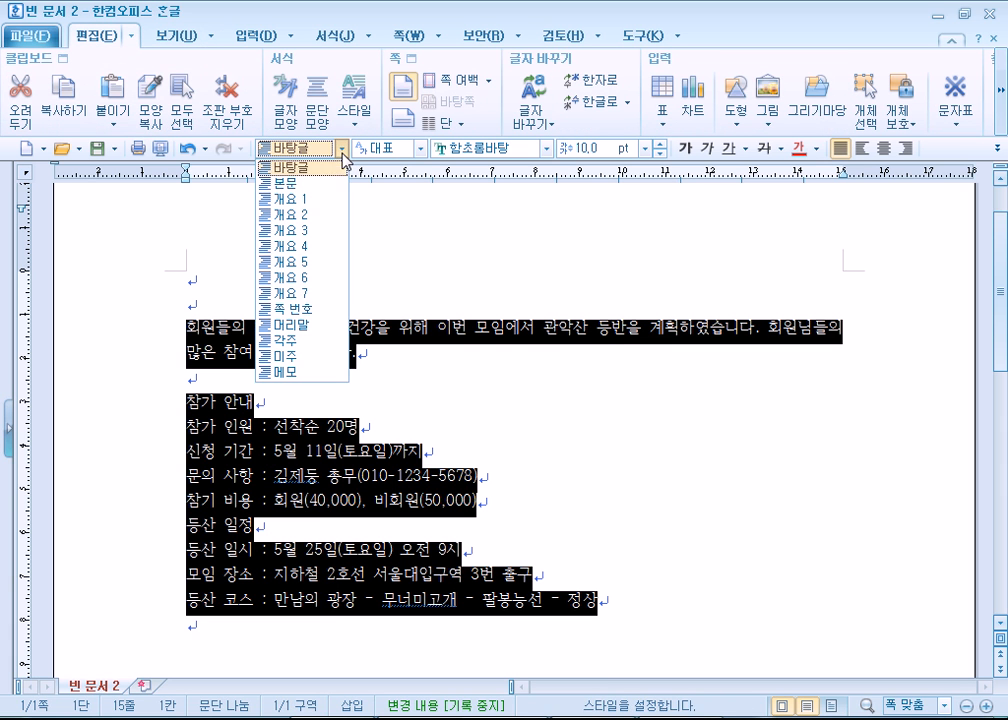
left_click(546, 148)
scroll(563, 387, "up", 15)
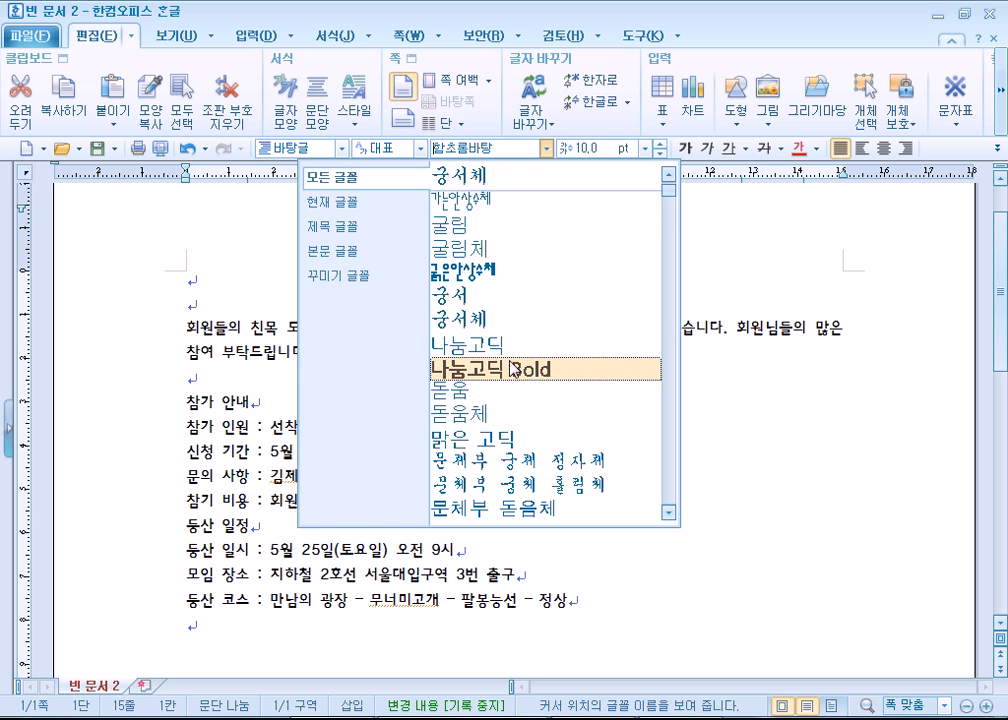
left_click(563, 438)
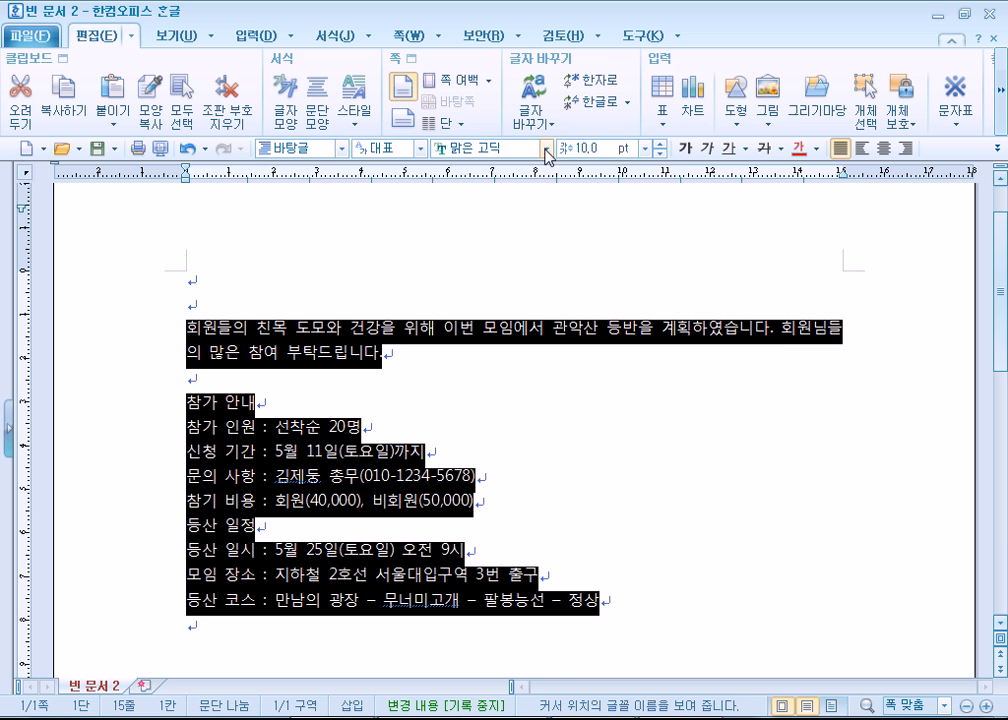
left_click(661, 143)
left_click(661, 143)
left_click(661, 143)
left_click(661, 143)
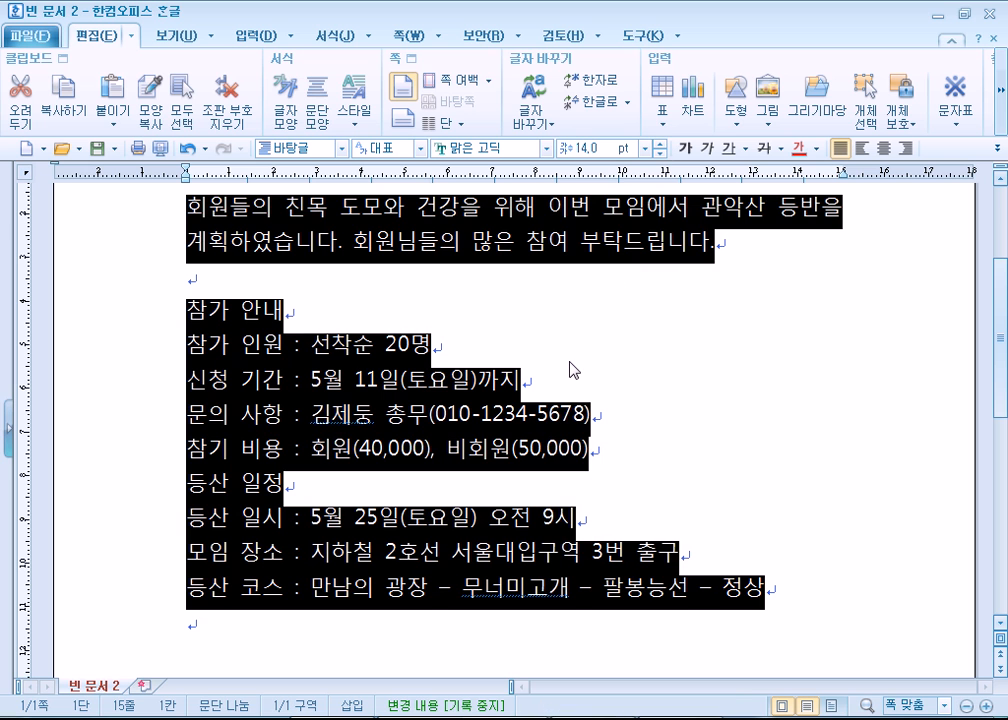
Clear the selection and select the 참가 안내 heading line
scroll(565, 367, "up", 3)
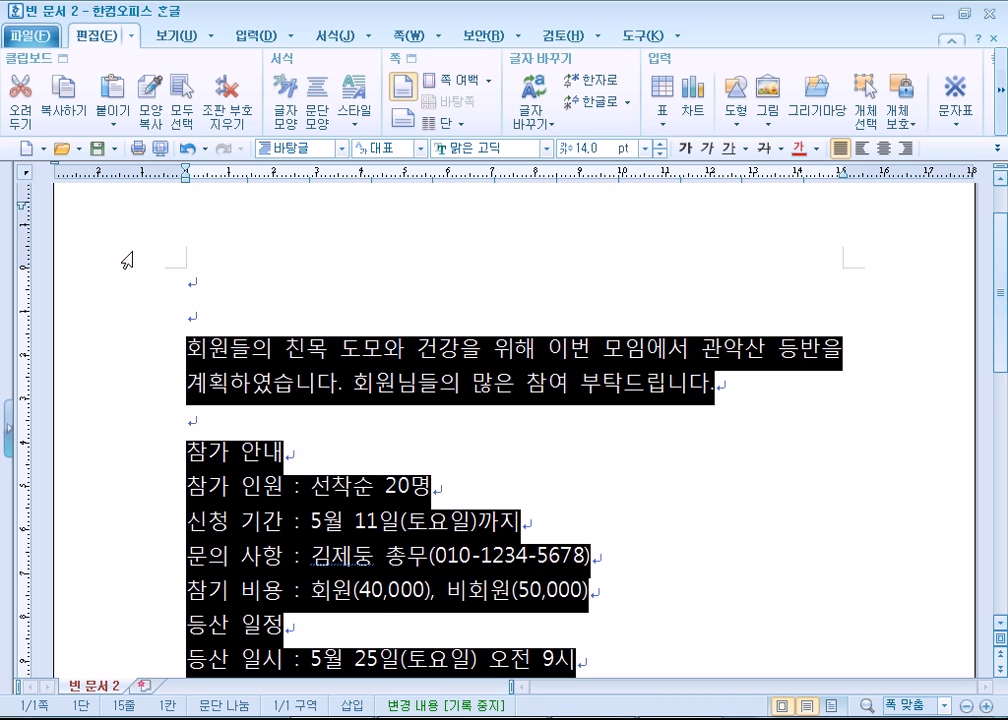
left_click(201, 283)
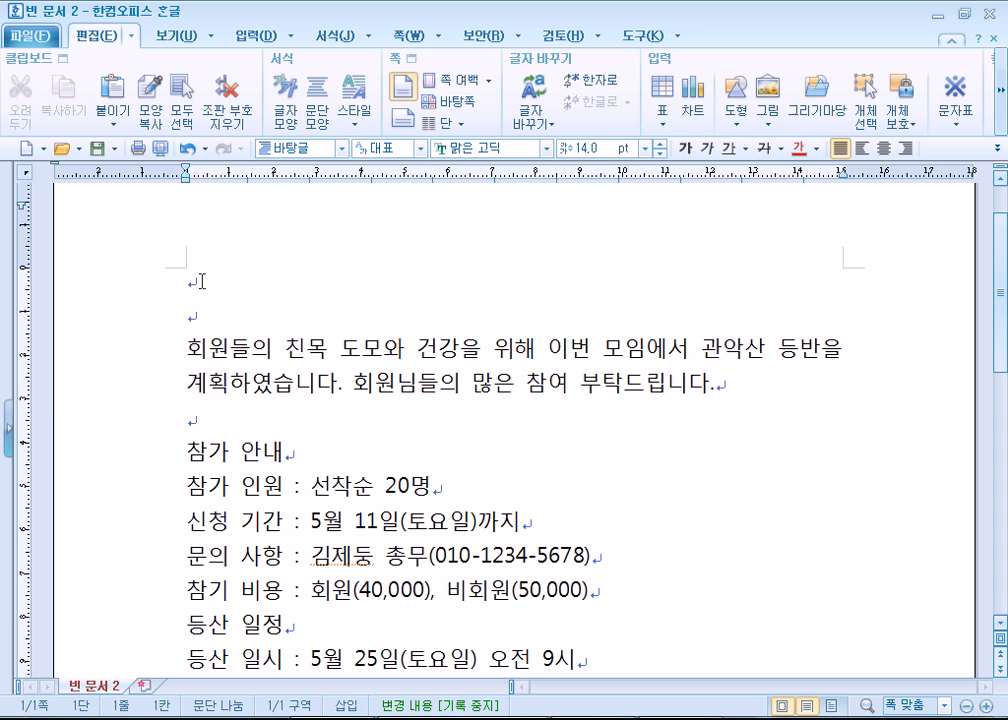
scroll(284, 407, "down", 2)
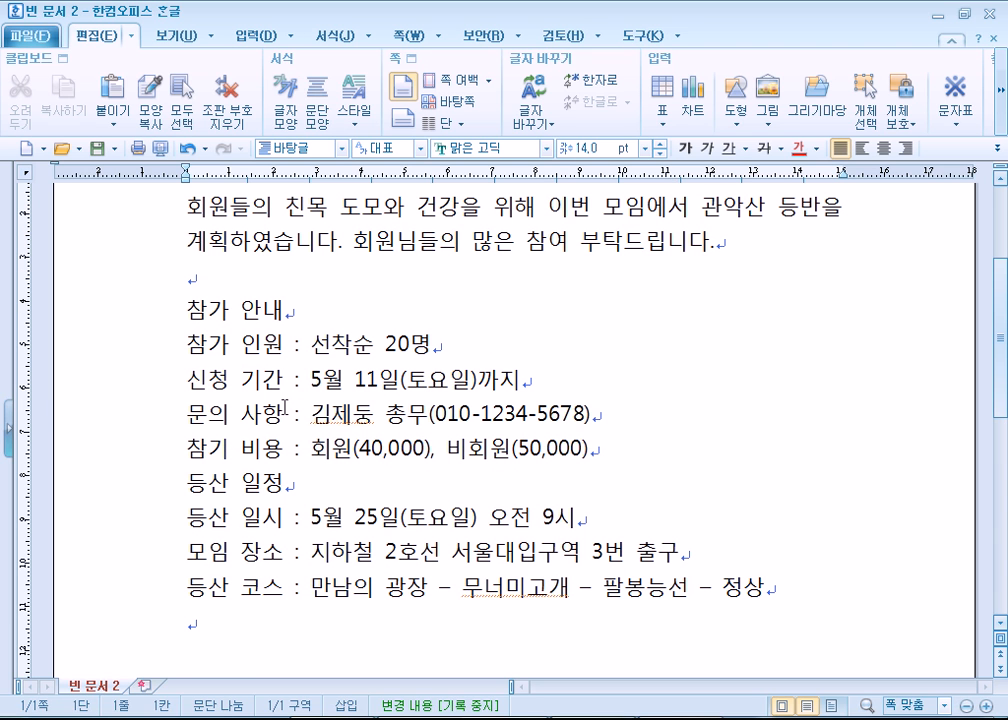
left_click_drag(180, 311, 287, 307)
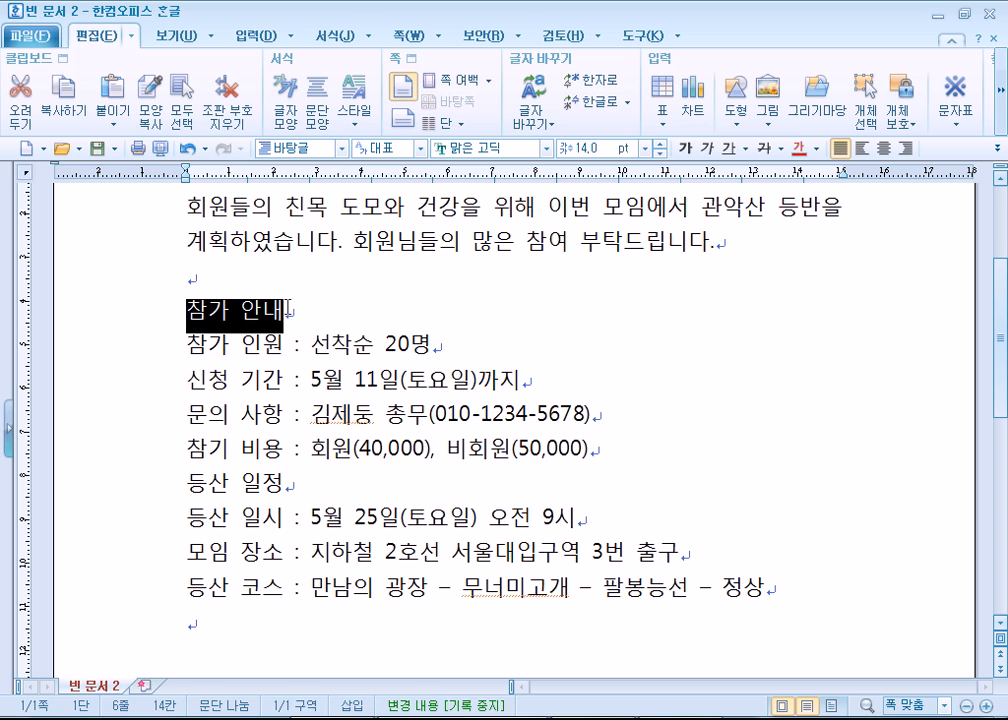
Insert a blank line above the 등산 일정 heading
left_click(271, 349)
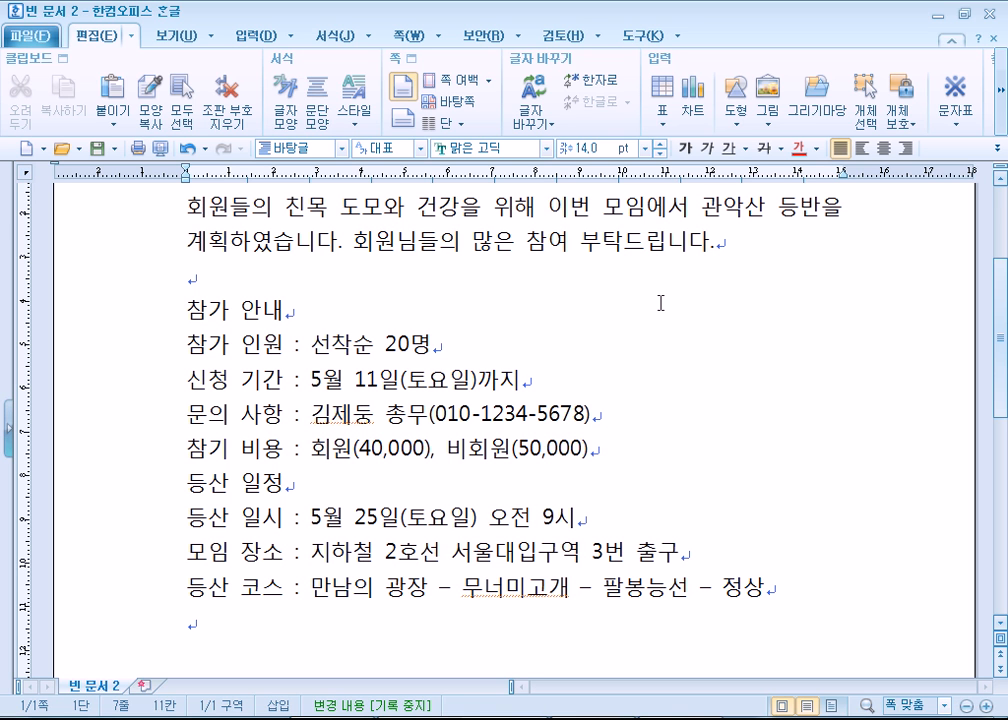
scroll(284, 393, "up", 3)
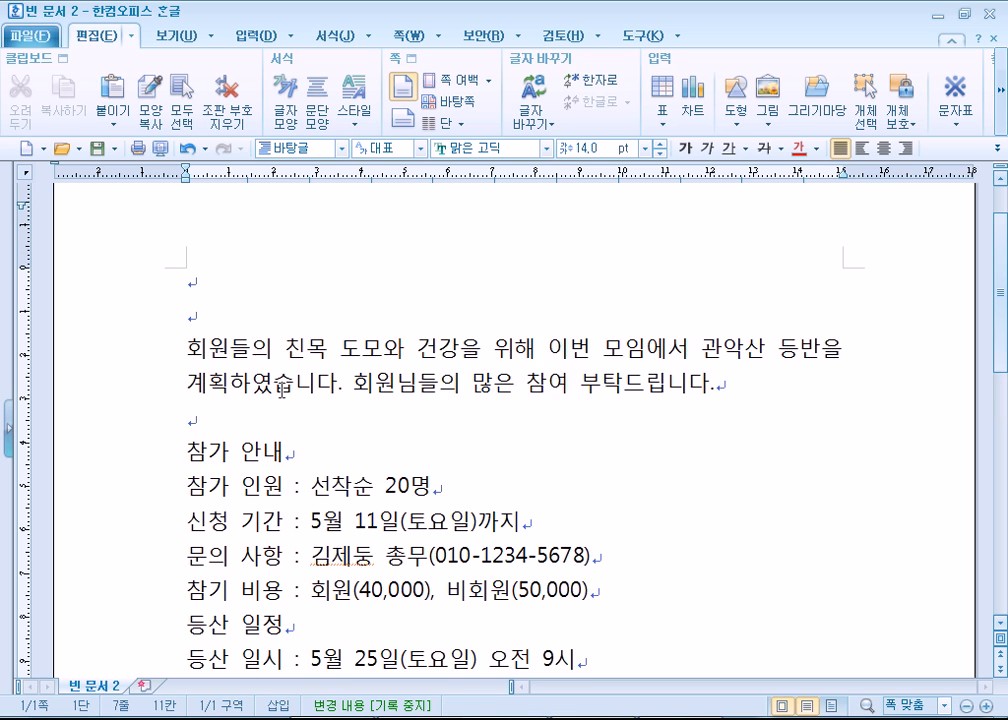
left_click(207, 349)
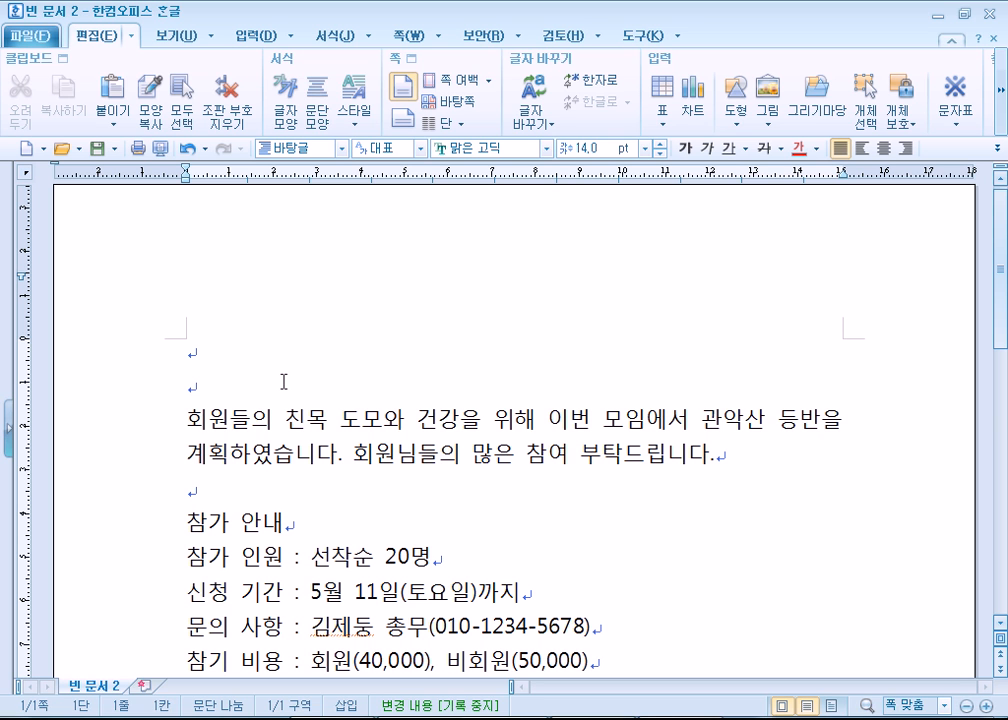
scroll(328, 368, "down", 3)
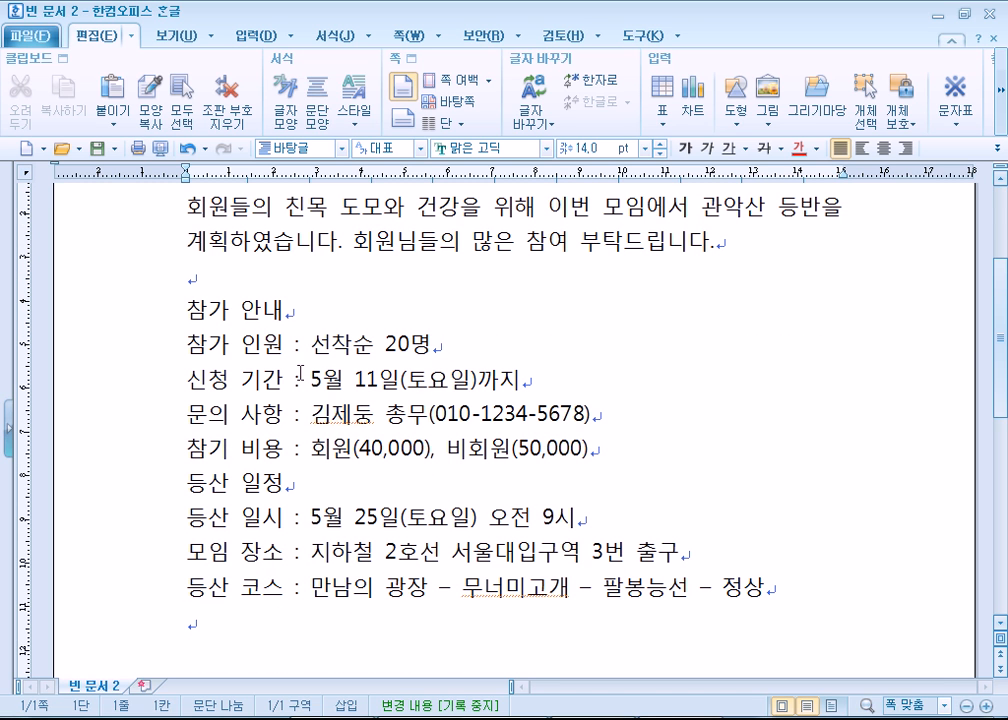
left_click(189, 483)
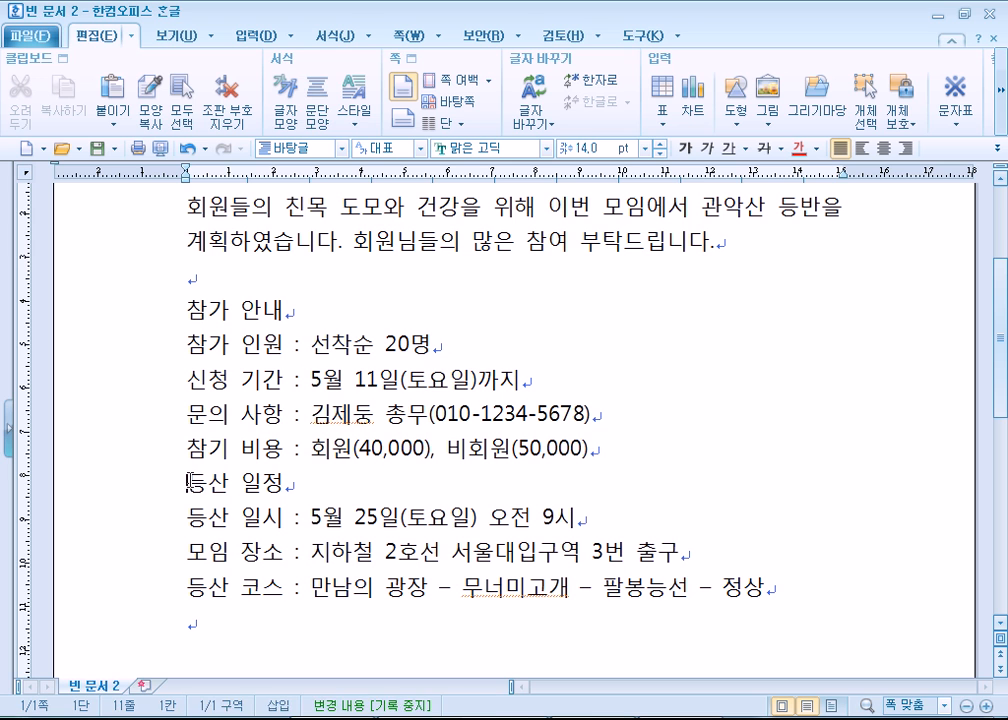
left_click(634, 462)
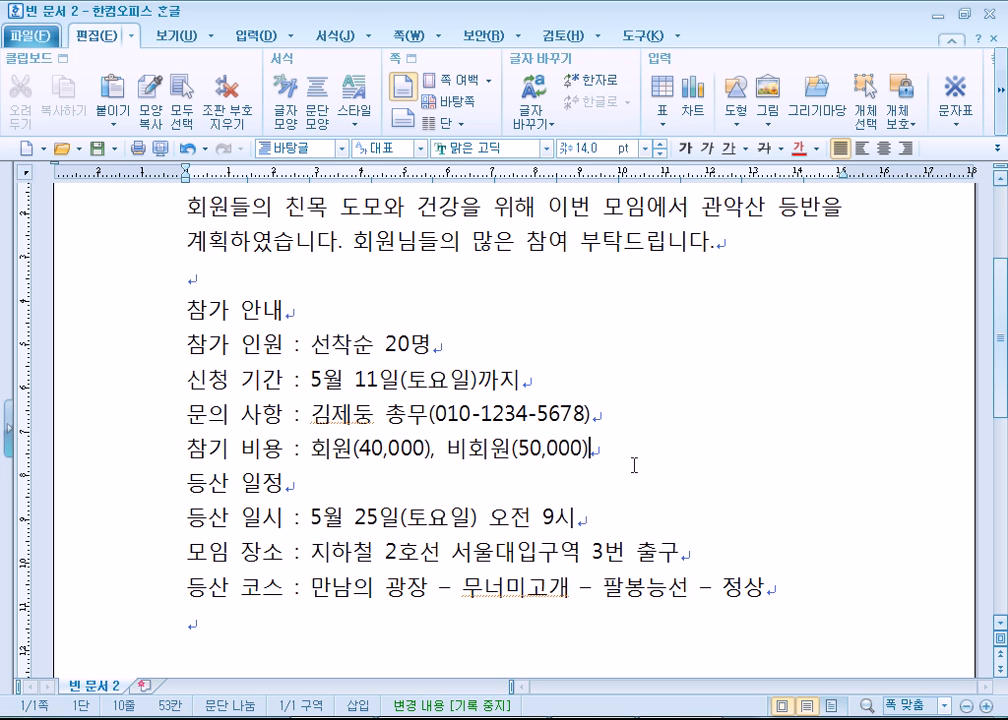
left_click(189, 484)
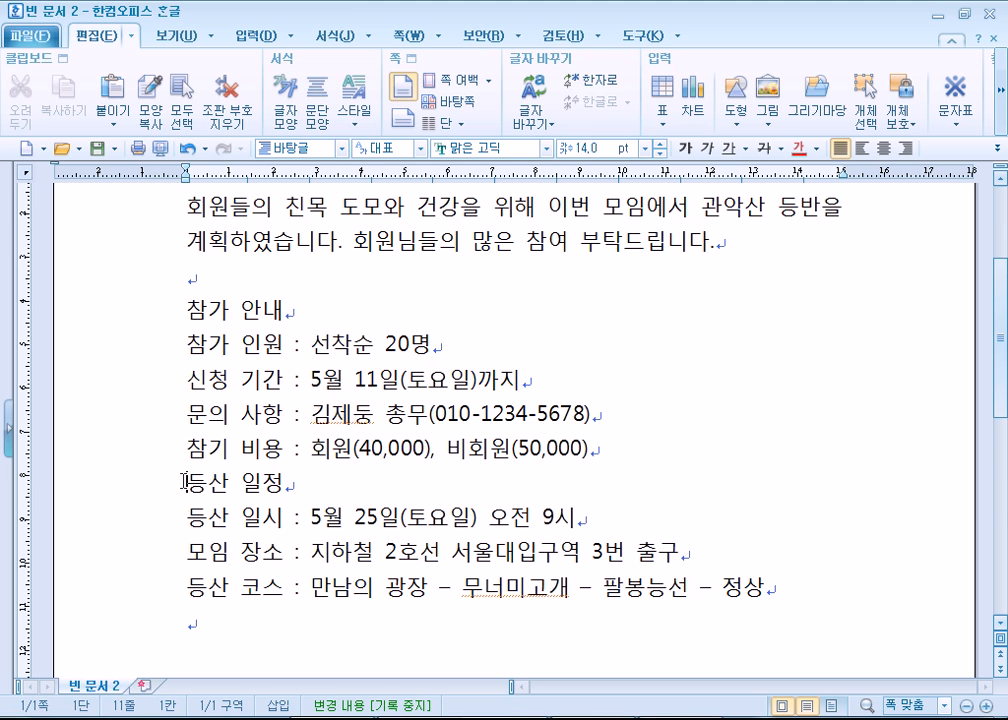
key("Return")
Delete the space after the first word of each label line, from 참가 안내 through the schedule lines
scroll(235, 480, "down", 3)
scroll(207, 475, "up", 1)
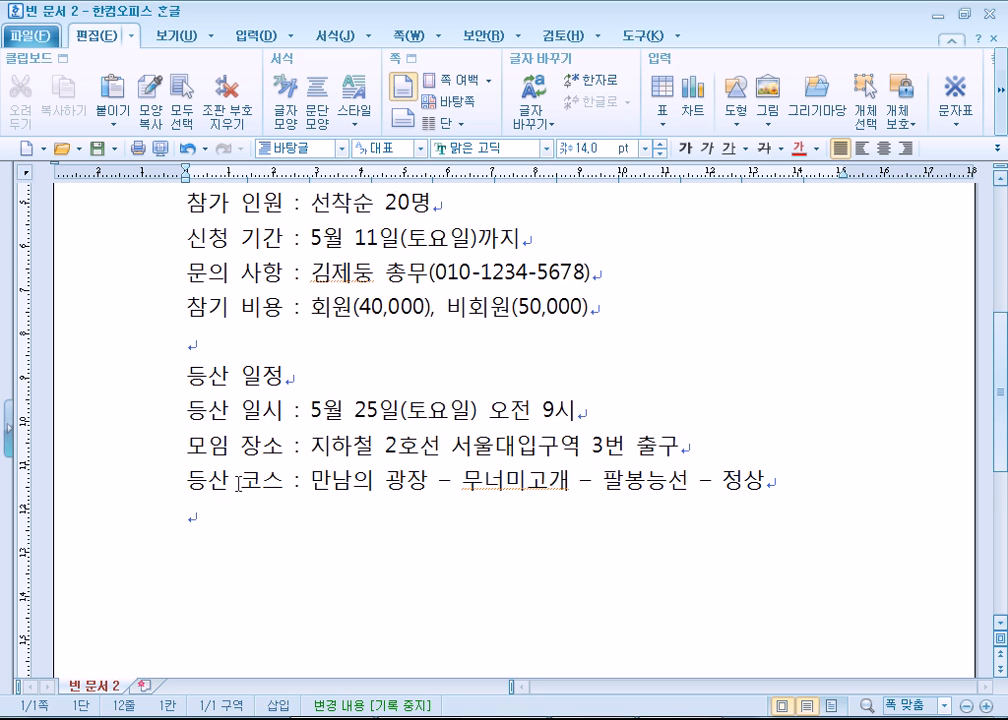
scroll(238, 487, "up", 1)
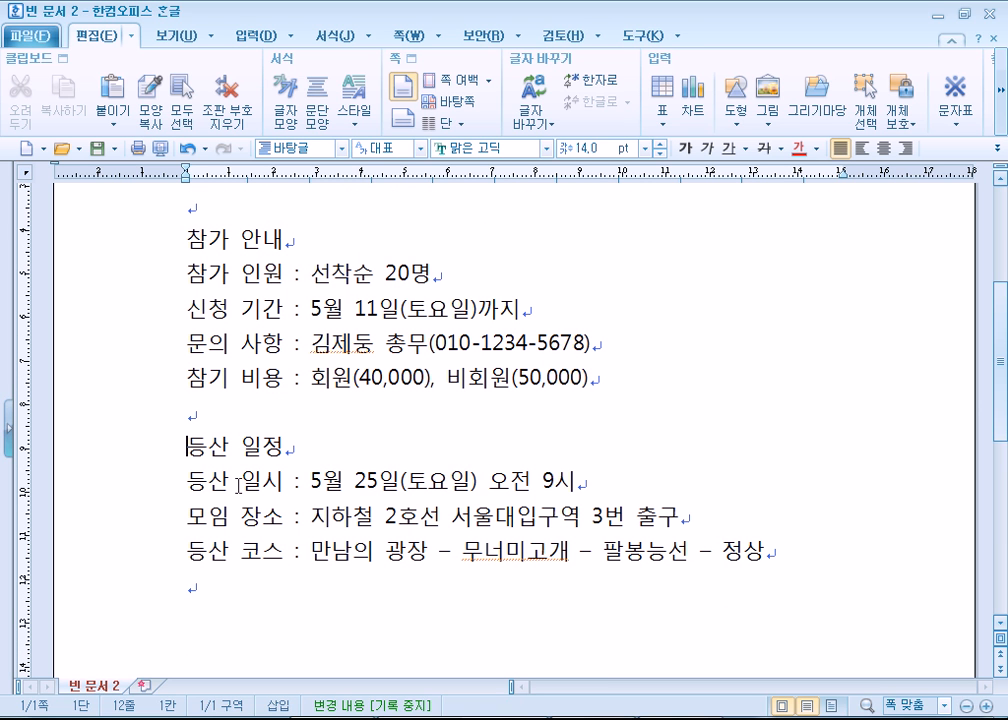
left_click(227, 240)
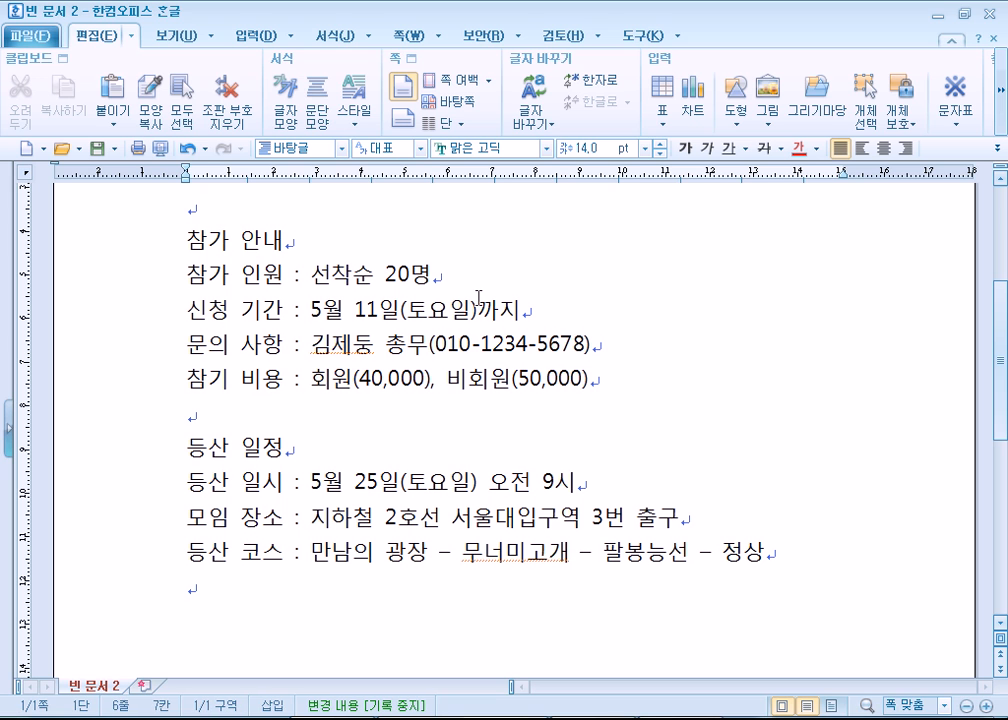
key("Delete")
key("Down")
key("Delete")
key("Down")
key("Delete")
key("Down")
key("Delete")
key("Down")
key("Delete")
key("Down")
key("Down")
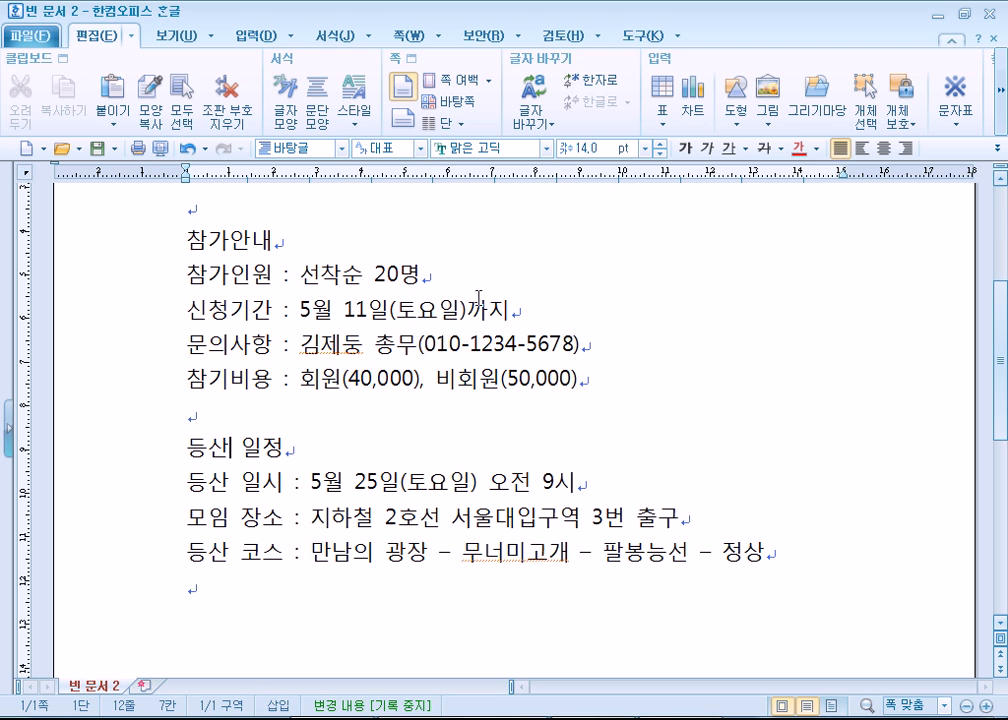
key("Delete")
key("Down")
key("Delete")
key("Down")
key("Delete")
key("Down")
key("Delete")
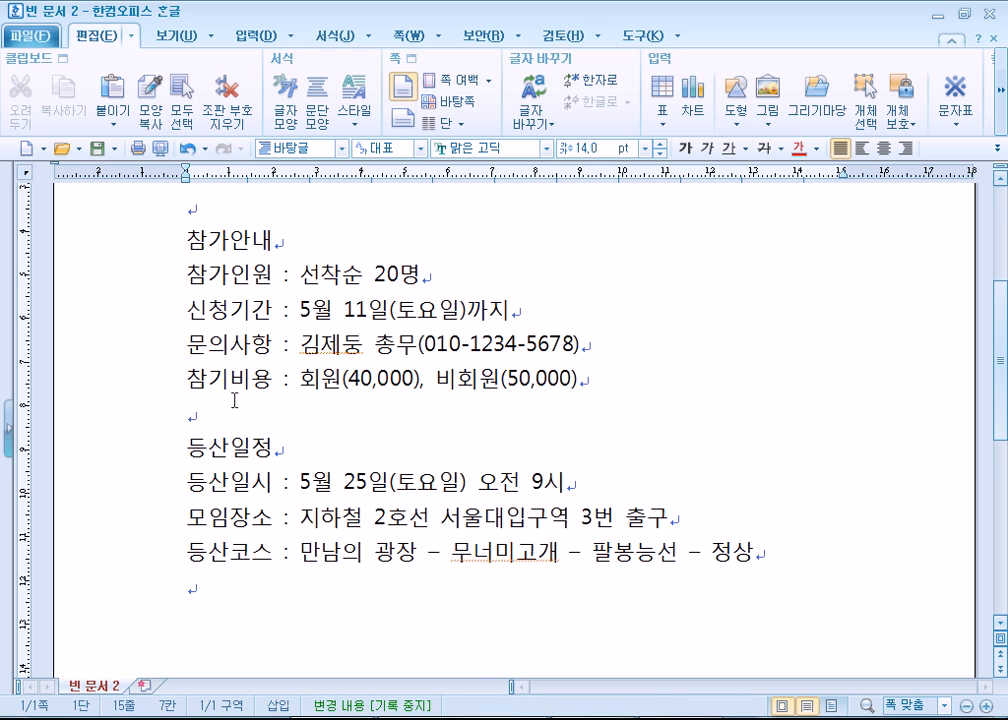
Restore the spaces in the labels, including 참가 안내, 참기 비용, 등산 일정, 모임 장소 and 등산 코스
left_click(238, 240)
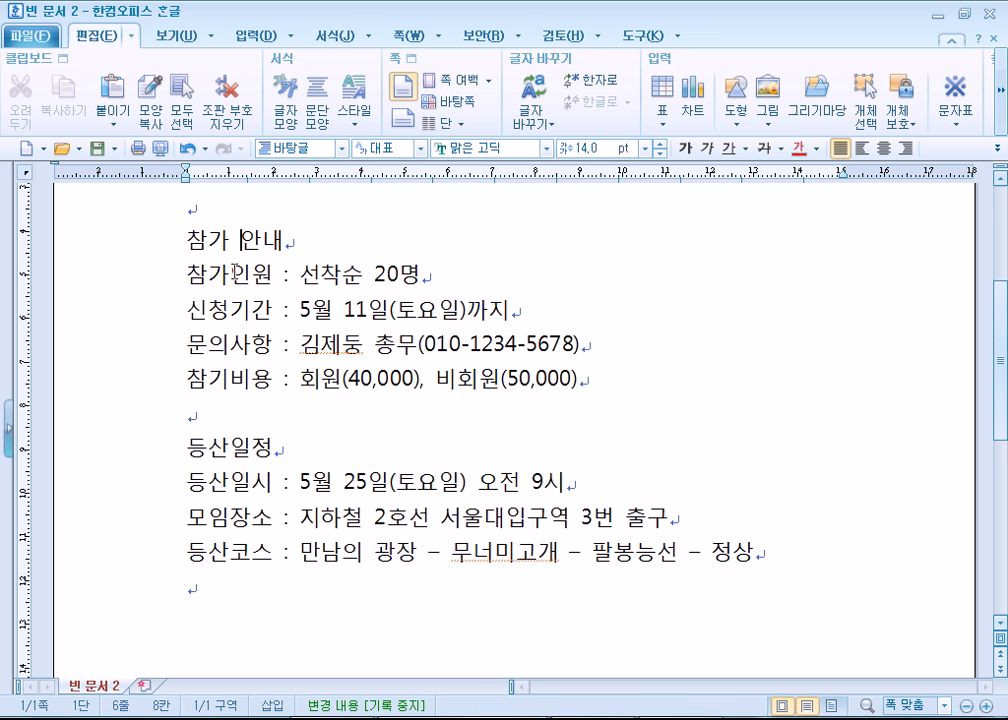
left_click(231, 309)
left_click(231, 344)
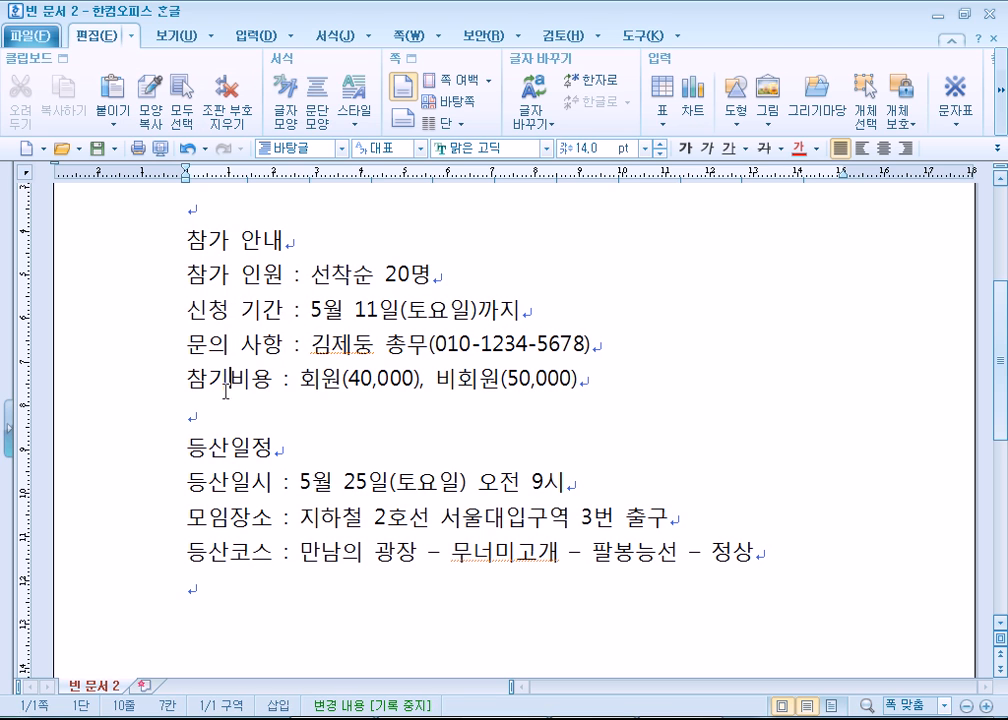
left_click(231, 379)
left_click(231, 447)
left_click(231, 507)
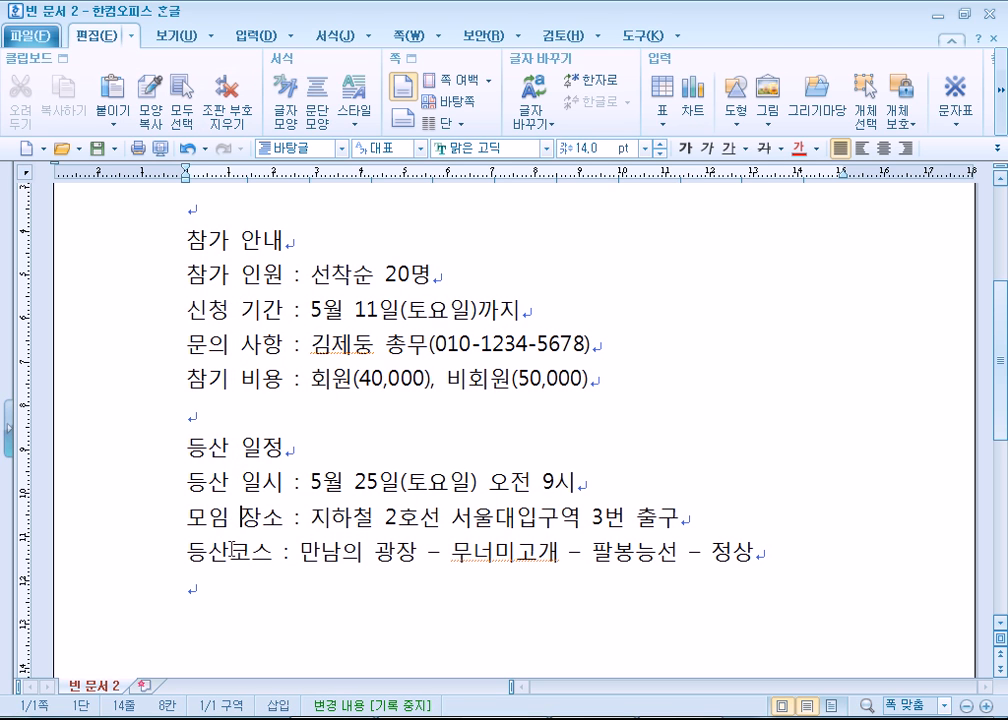
left_click(232, 551)
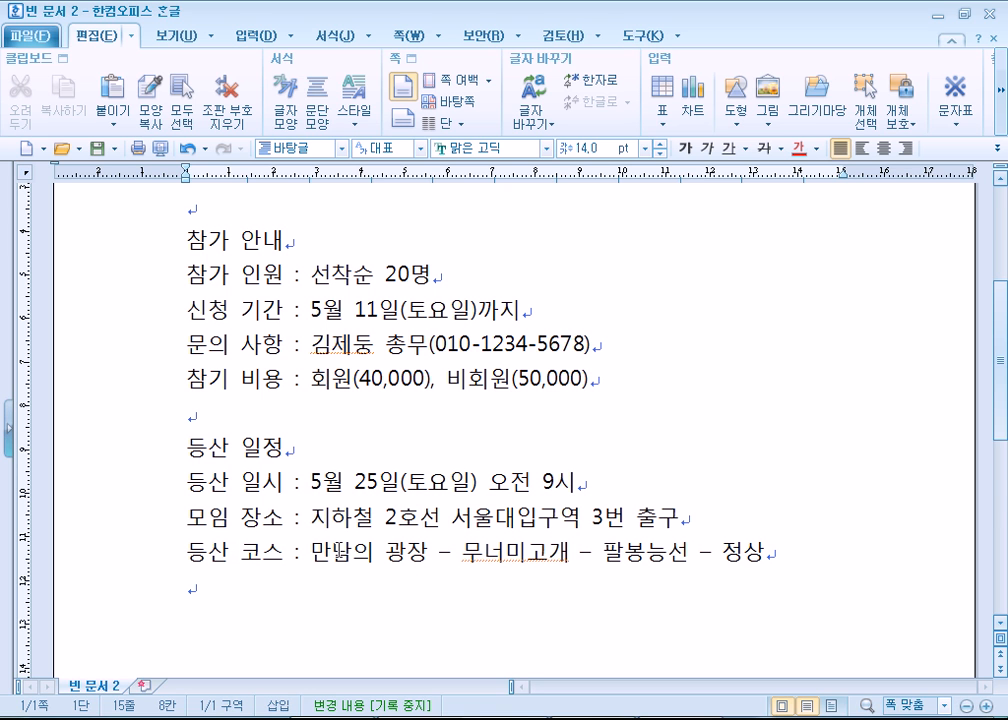
Pick out the three dashes in the 등산 코스 route line
scroll(634, 378, "down", 3)
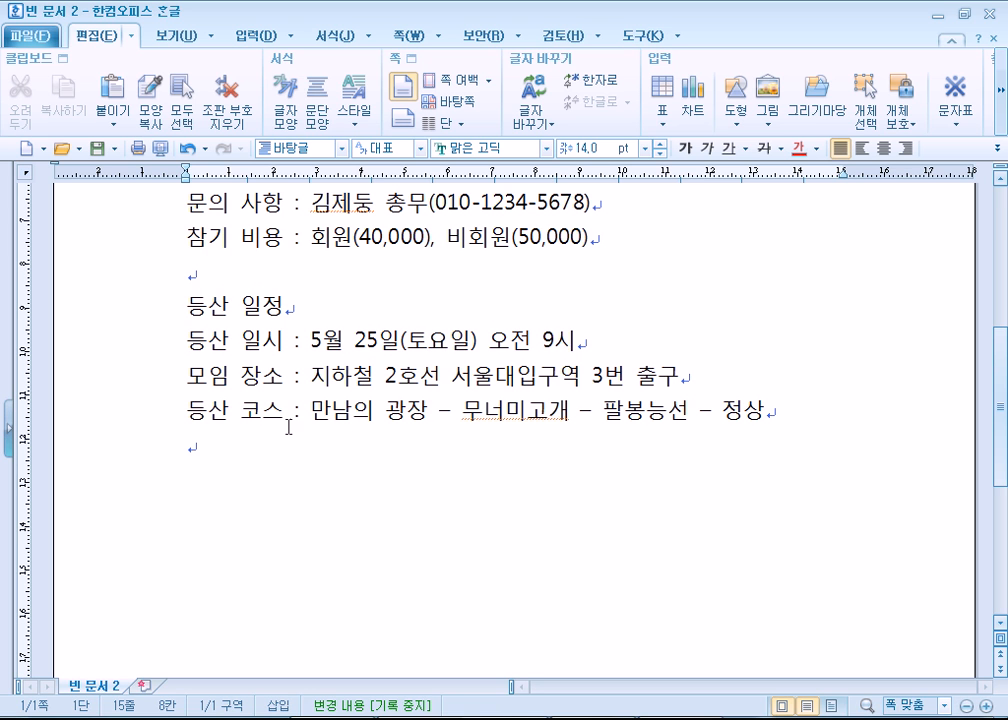
double_click(441, 410)
double_click(585, 410)
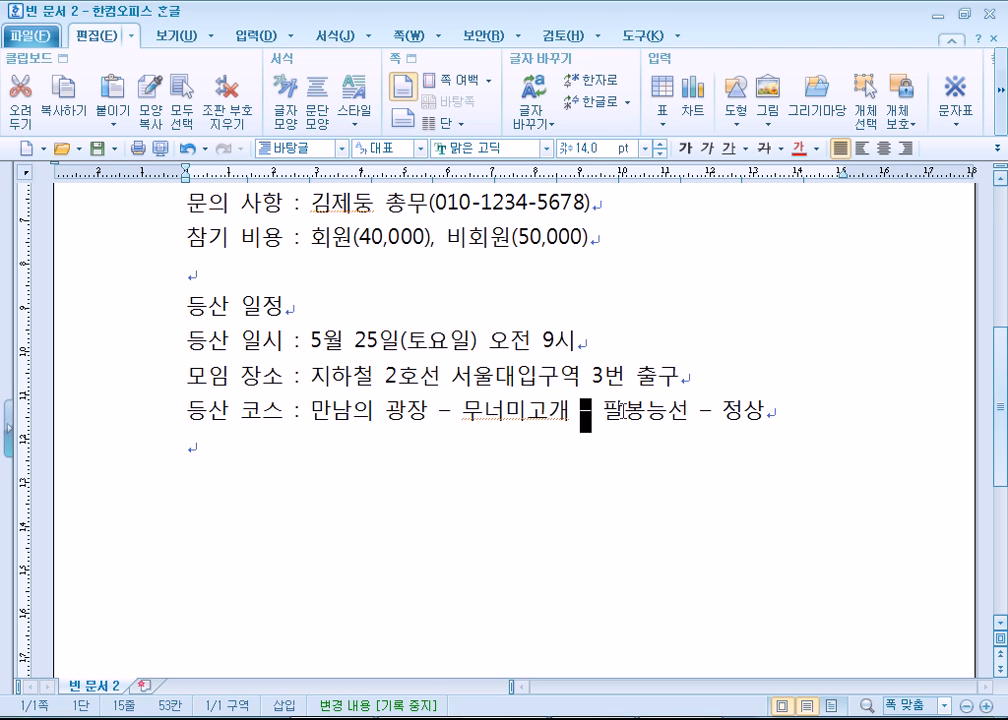
double_click(706, 410)
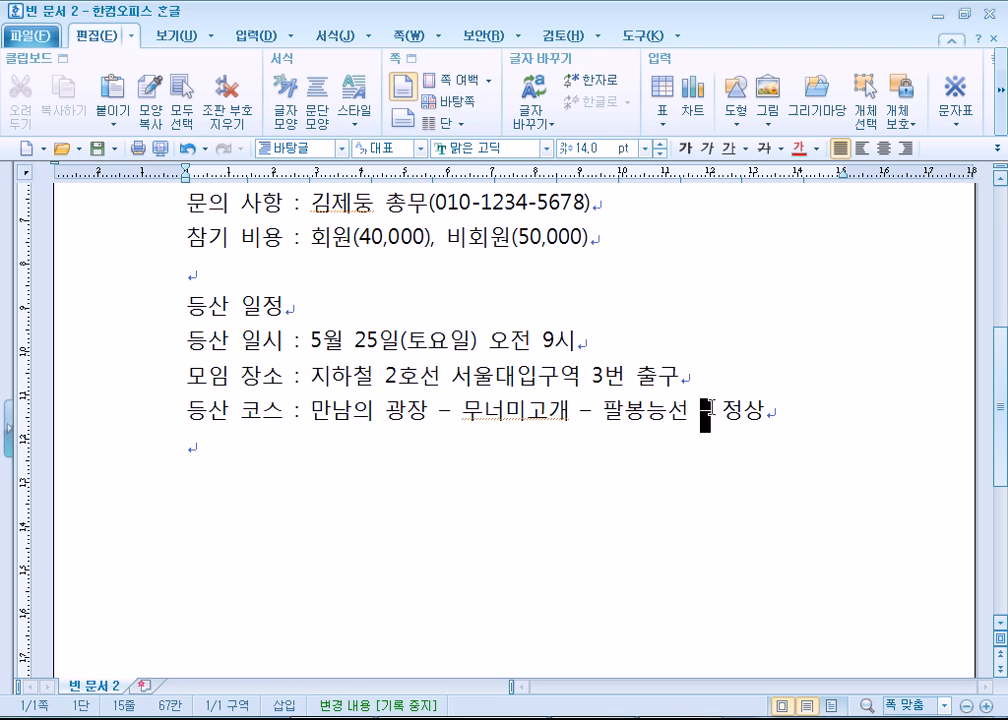
left_click(434, 408)
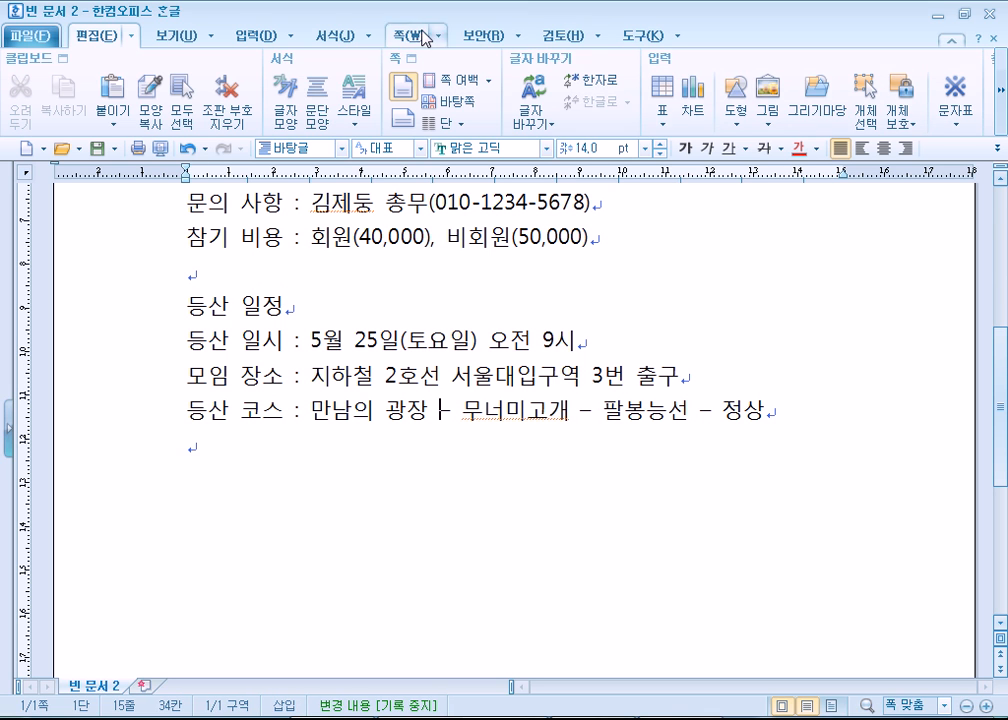
Replace the dash after 만남의 광장 with → from 문자표's 전각 기호(일반)
left_click(240, 36)
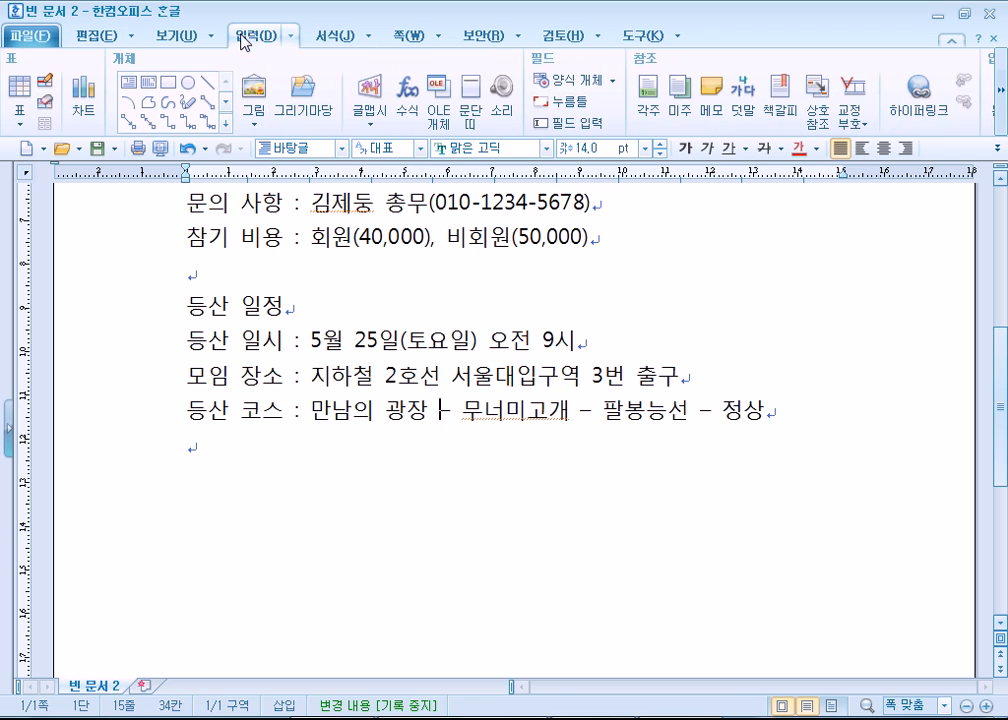
left_click(1000, 94)
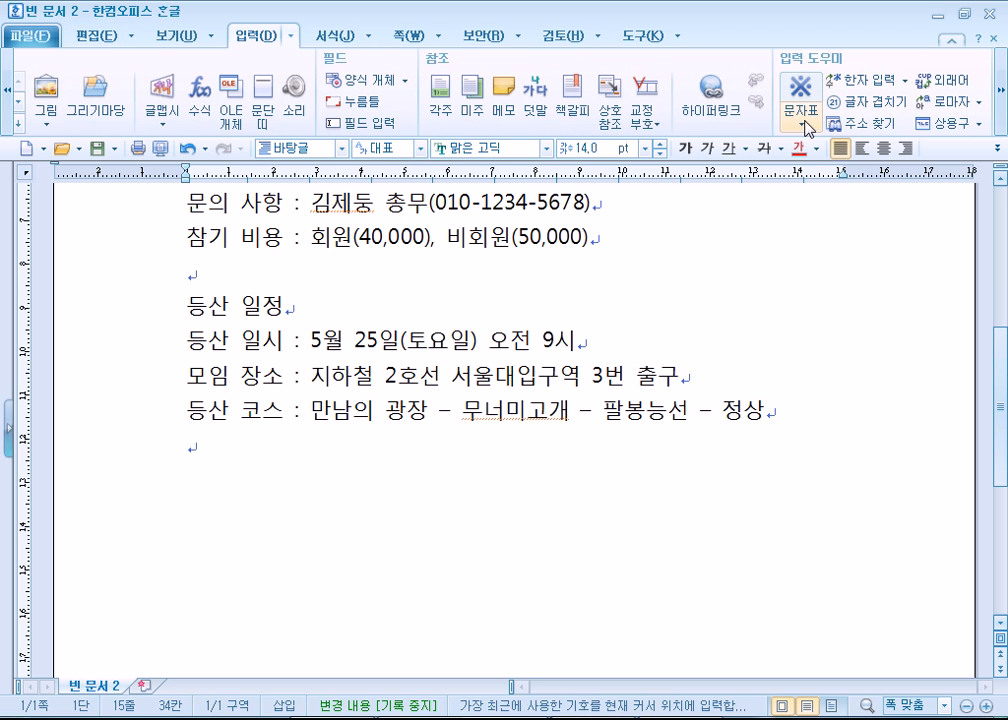
left_click(811, 122)
left_click(794, 268)
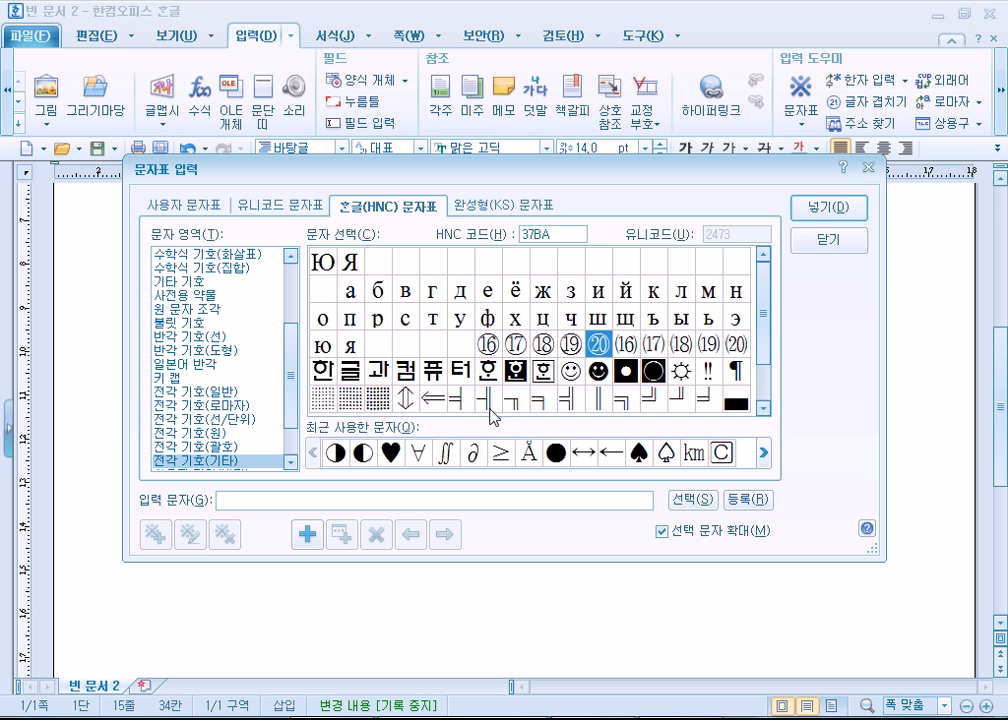
left_click(205, 392)
left_click(498, 374)
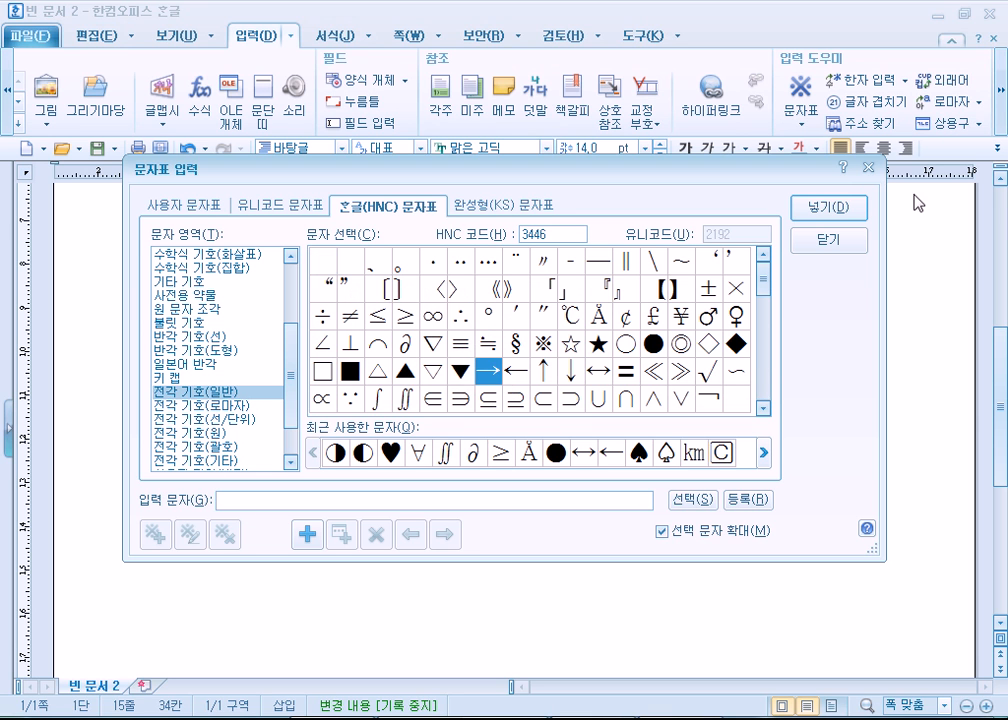
left_click(828, 208)
key("Delete")
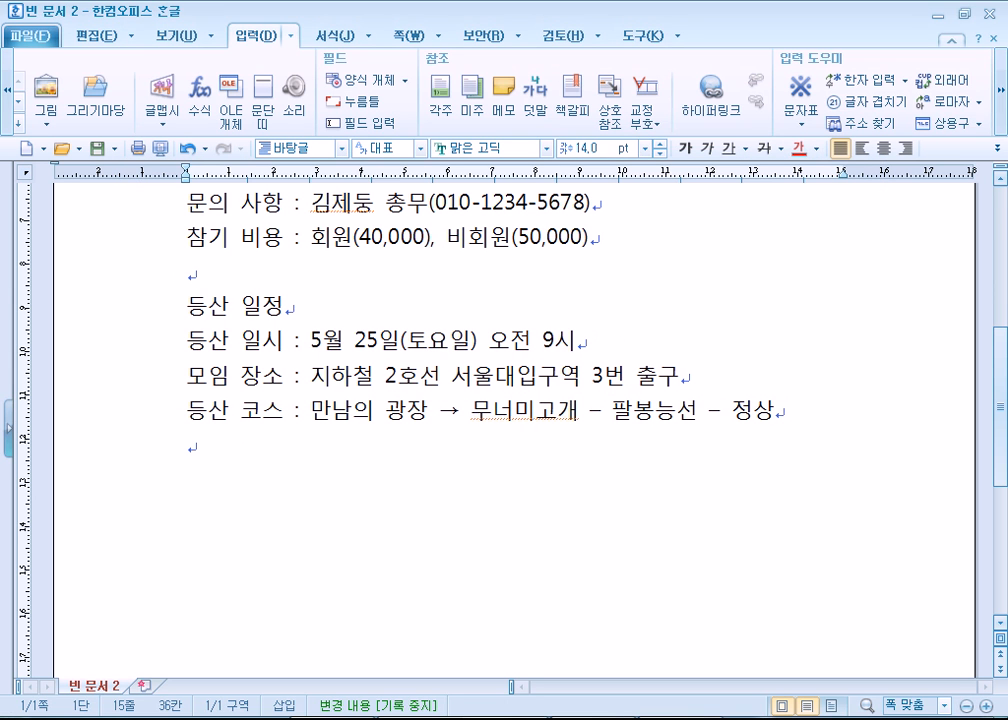
Replace the dashes after 무너미고개 and 팔봉능선 with → arrows using Ctrl+F10
key("Right")
key("Right")
key("Right")
key("Right")
key("Right")
key("ctrl+F10")
key("Return")
key("Delete")
key("Right")
key("Right")
key("Right")
key("Right")
key("Right")
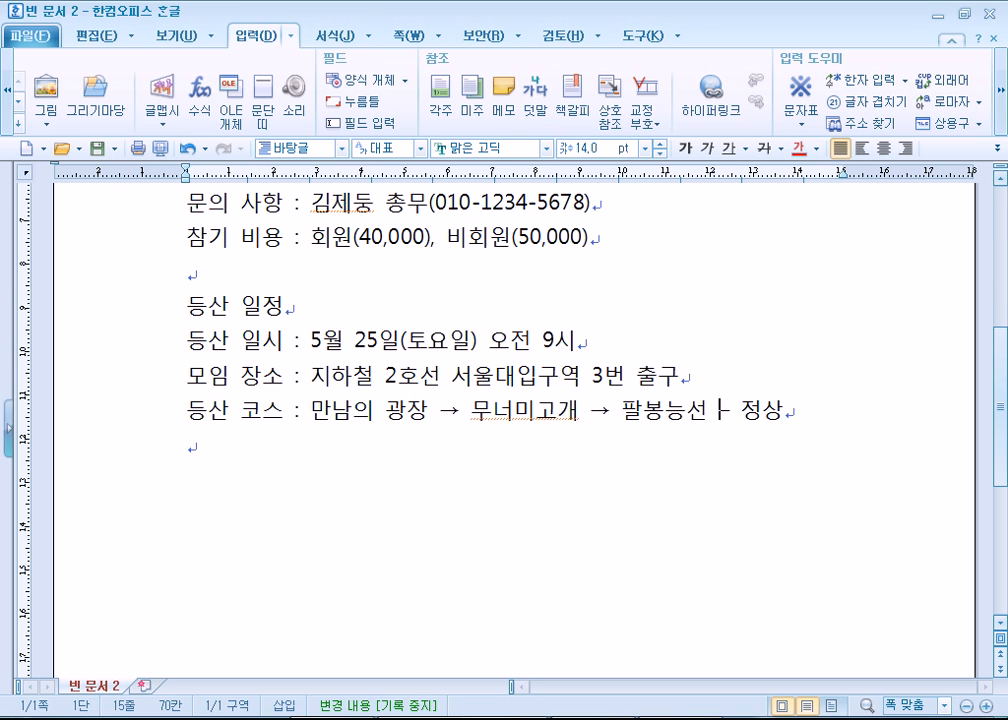
key("ctrl+F10")
key("Return")
key("Delete")
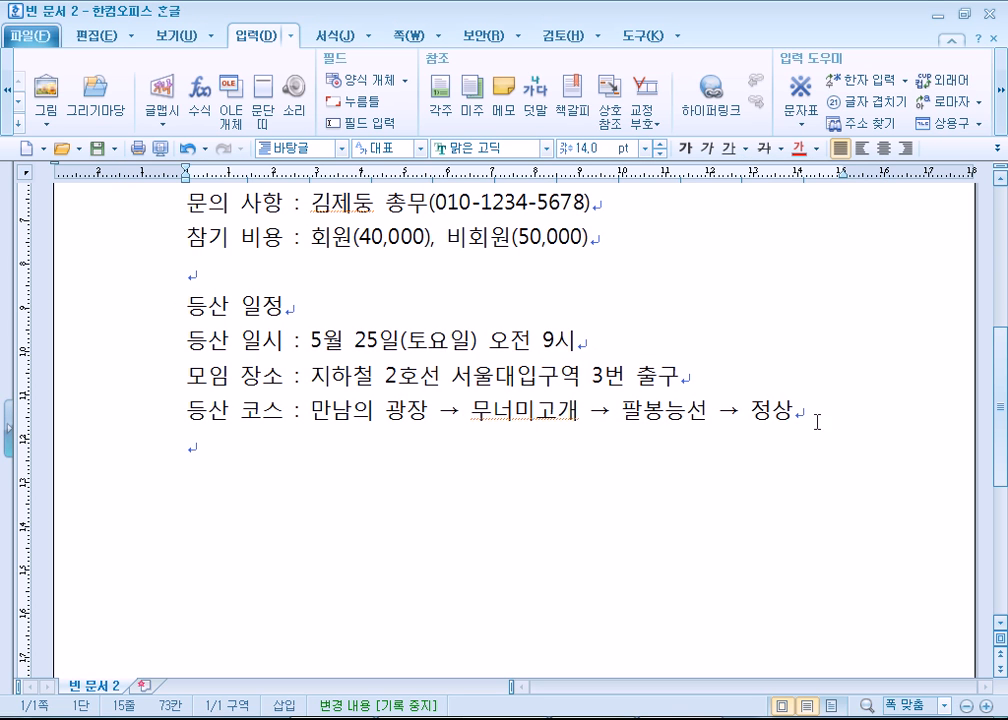
Check each of the three new arrows in the route, then deselect
double_click(455, 415)
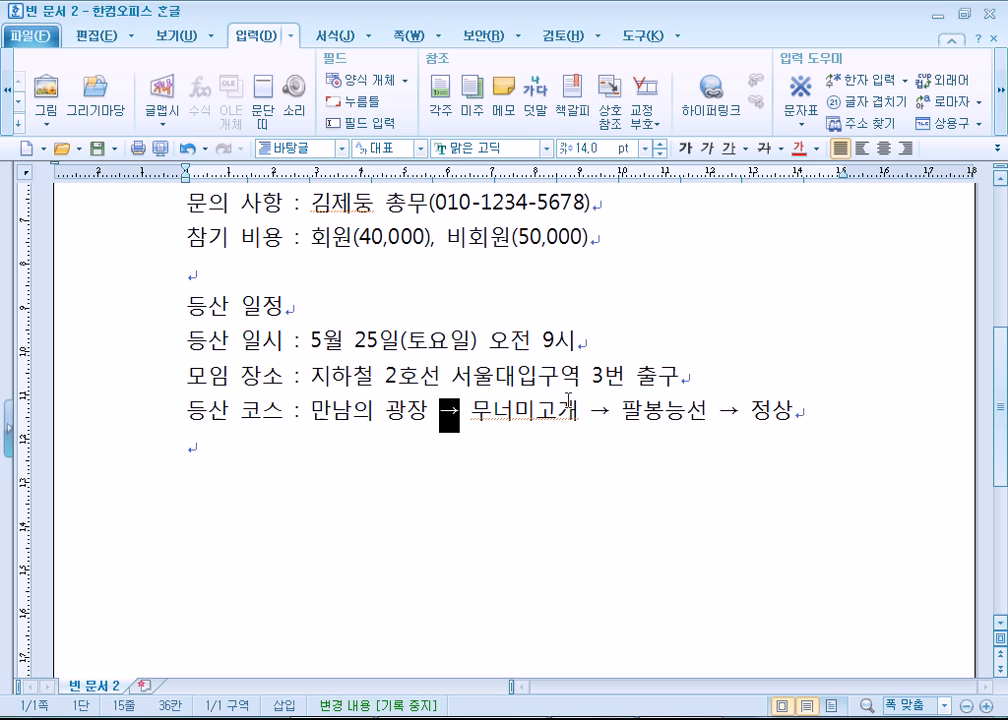
left_click_drag(597, 408, 613, 413)
double_click(733, 411)
left_click(281, 455)
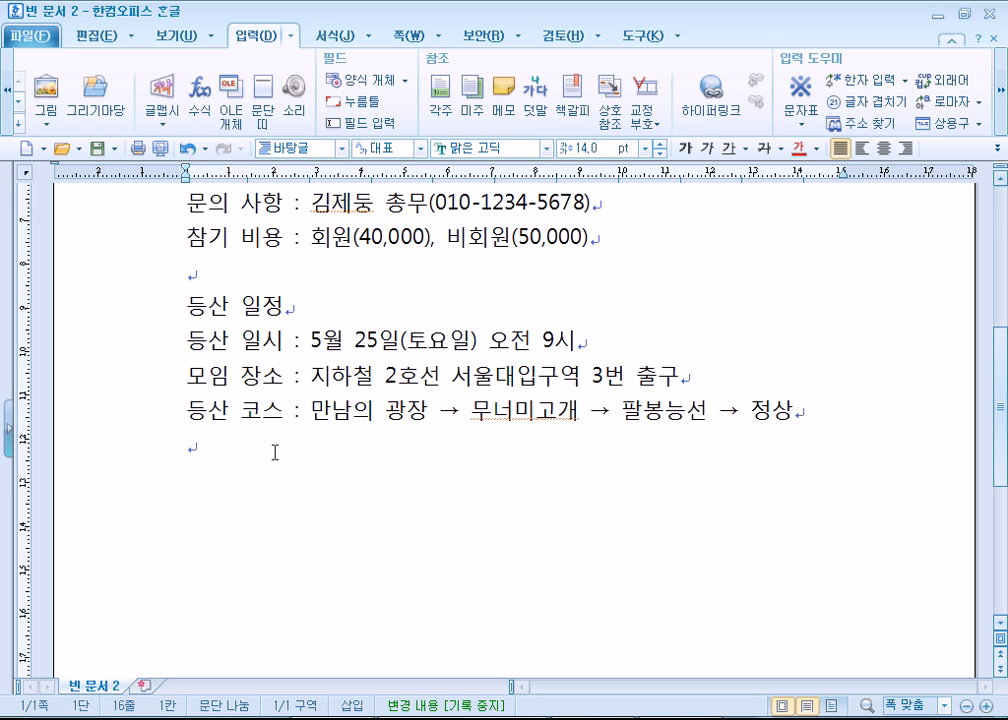
Insert a space before the colon on the 참가 인원 line, then switch back to the Notepad notes
scroll(345, 497, "up", 2)
scroll(346, 497, "up", 1)
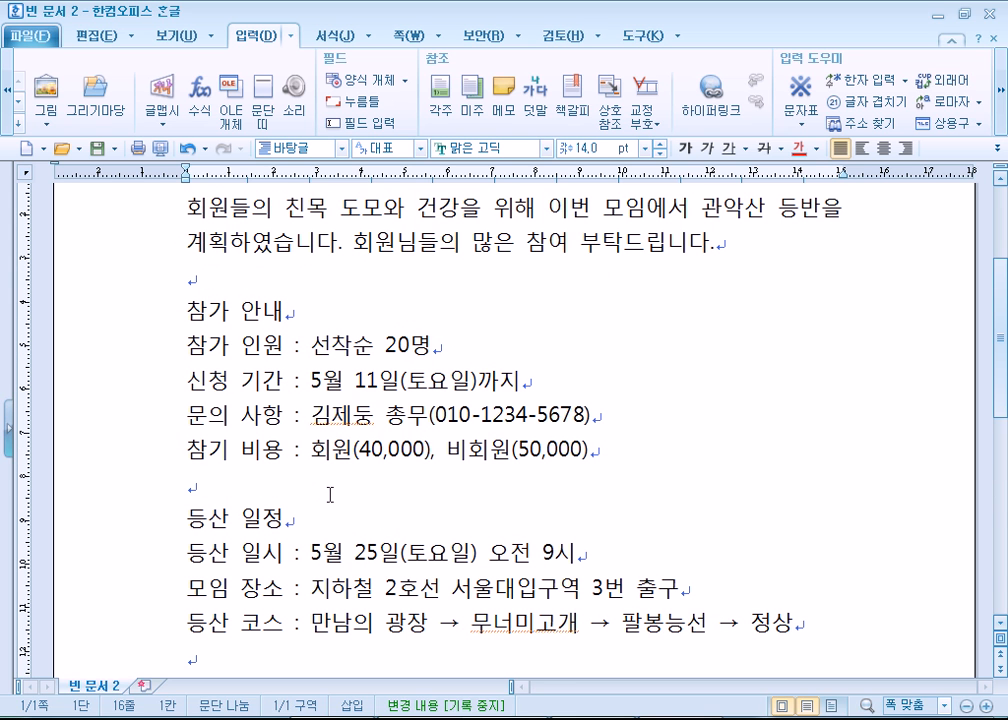
left_click(297, 346)
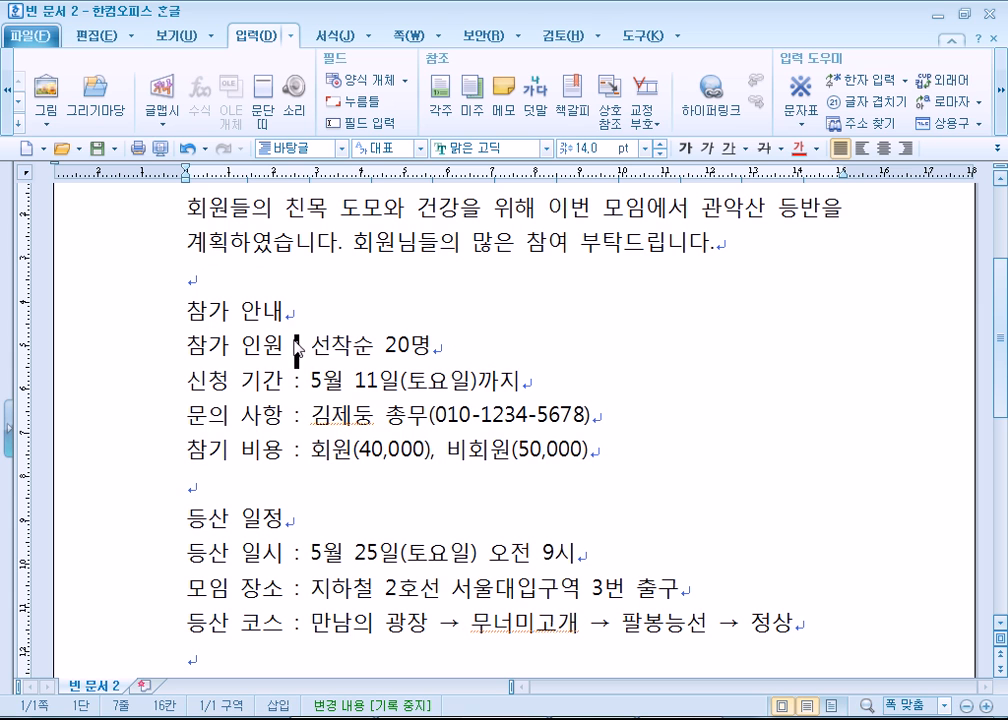
left_click(299, 346)
left_click(287, 345)
key("Right")
key("Right")
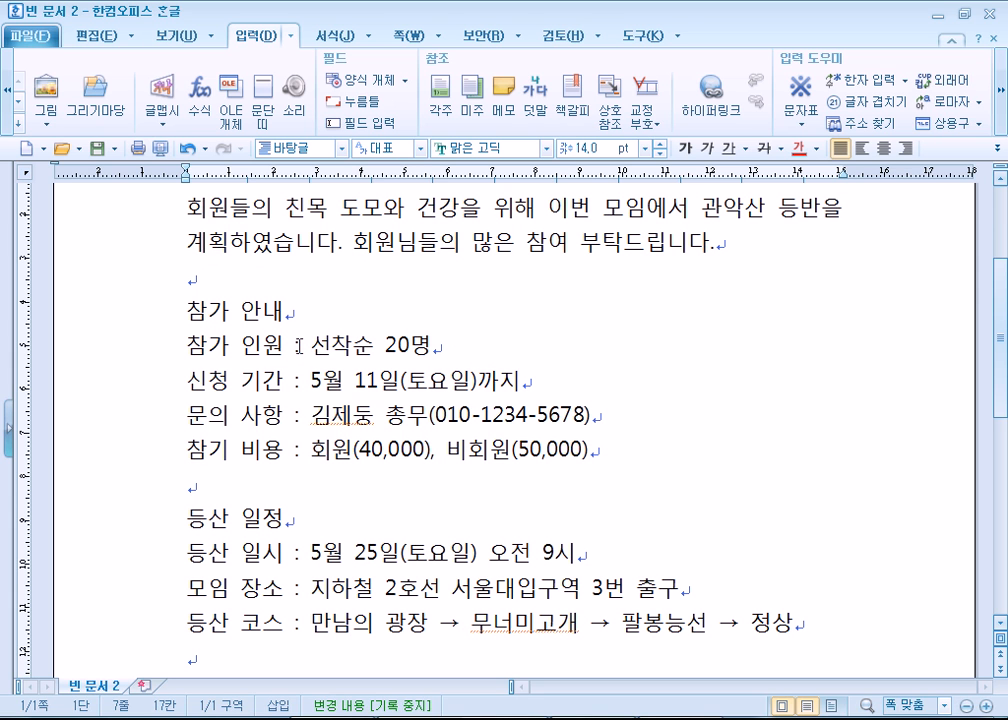
scroll(333, 352, "down", 1)
key("Left")
key("Left")
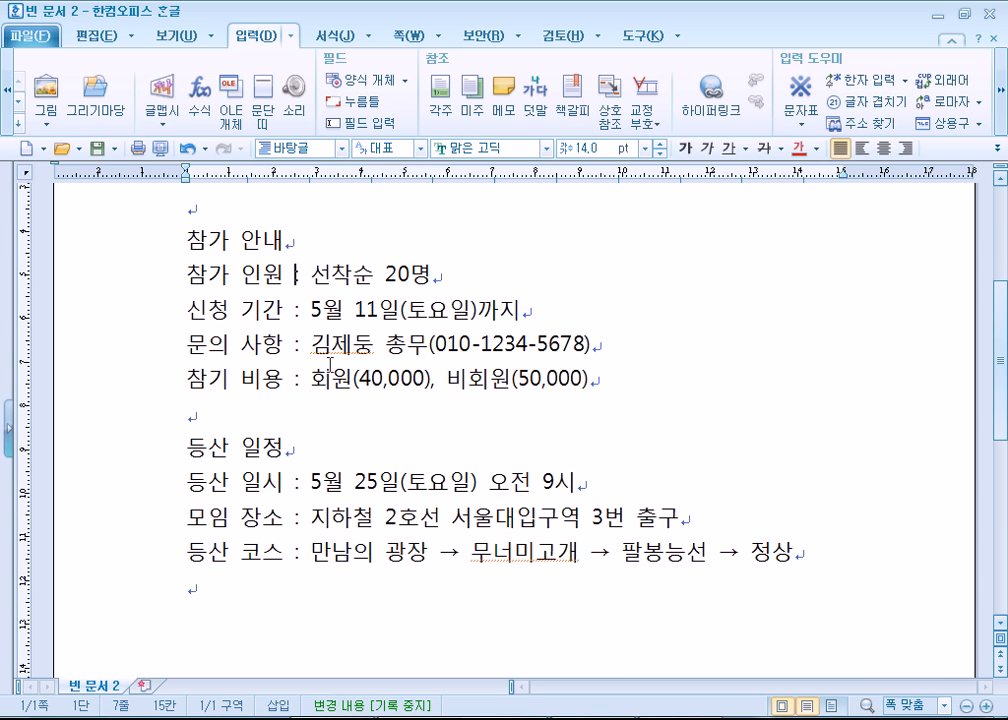
left_click(294, 246)
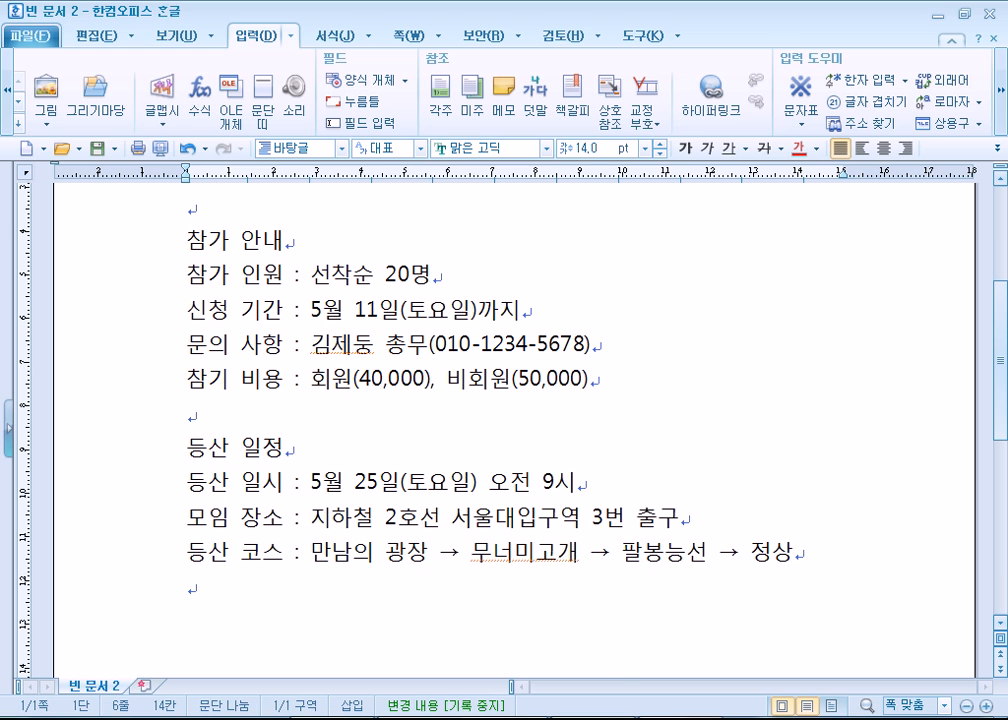
left_click(655, 718)
left_click(425, 534)
Replace the notes with the colon rule, a space on each side, and the example 가격 : 만원
key("ctrl+a")
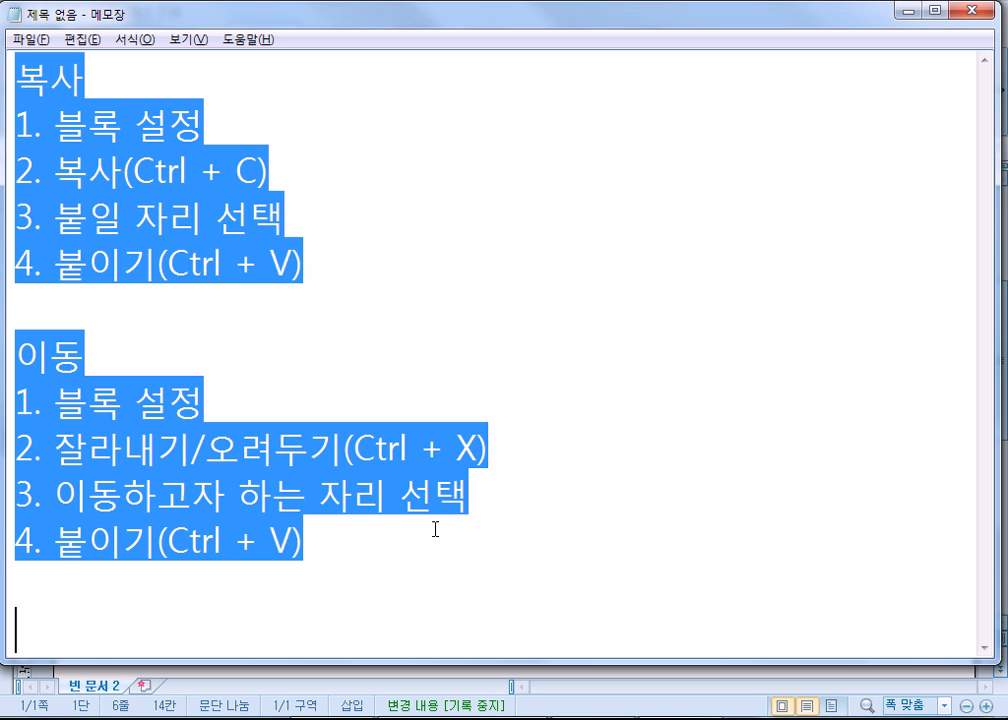
type(":)")
key("BackSpace")
type("(ㅋ토")
key("BackSpace")
key("BackSpace")
key("BackSpace")
type("콜")
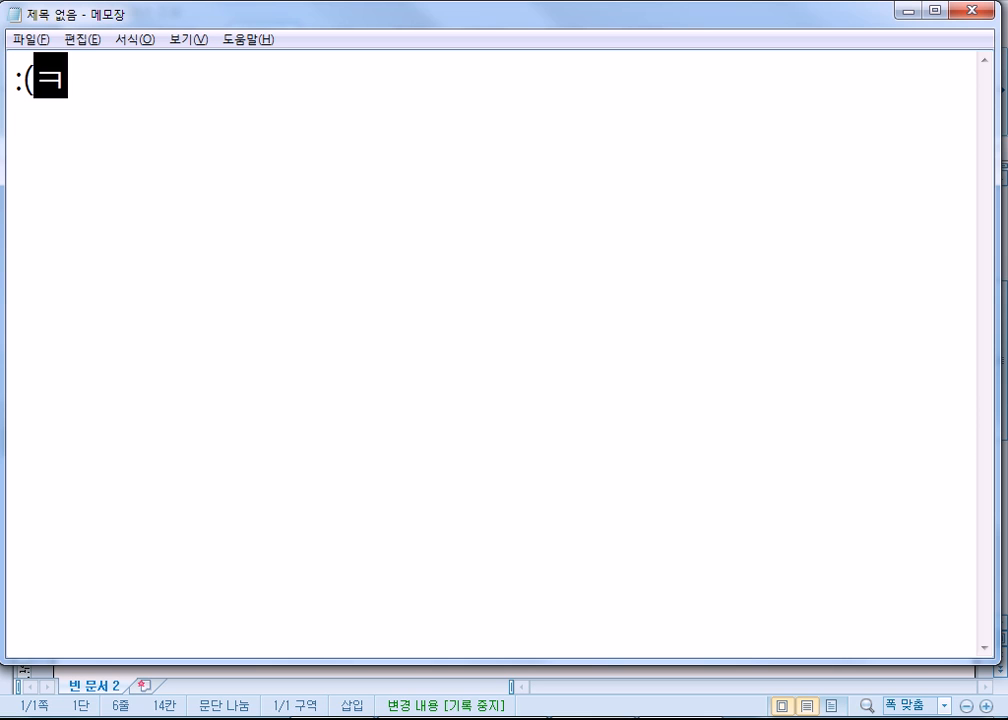
type("론) ")
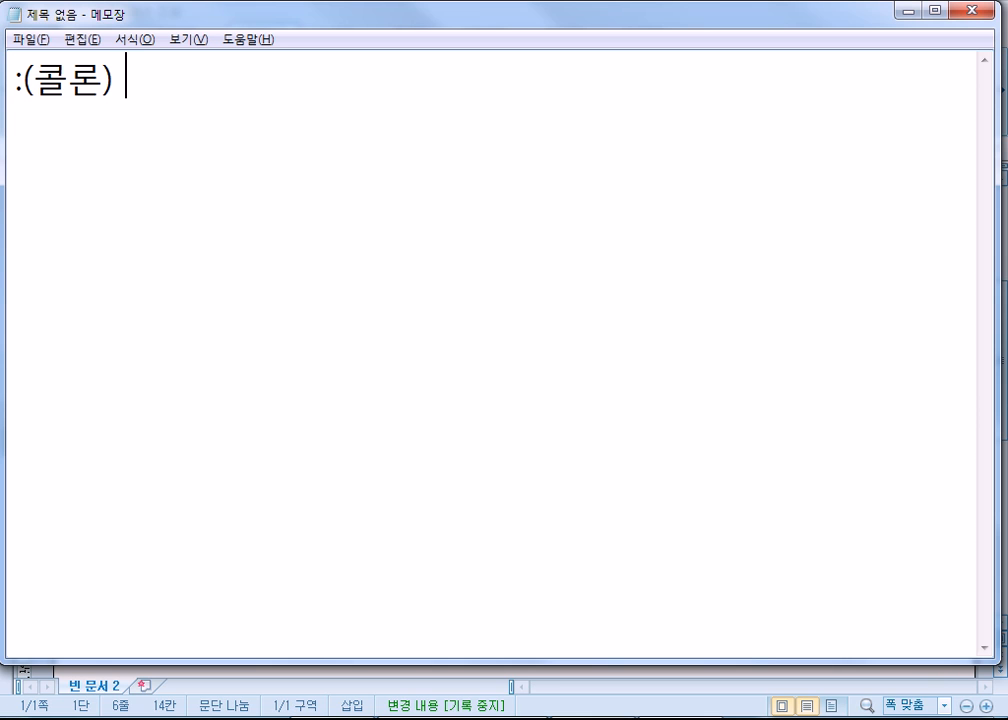
type("좌/유")
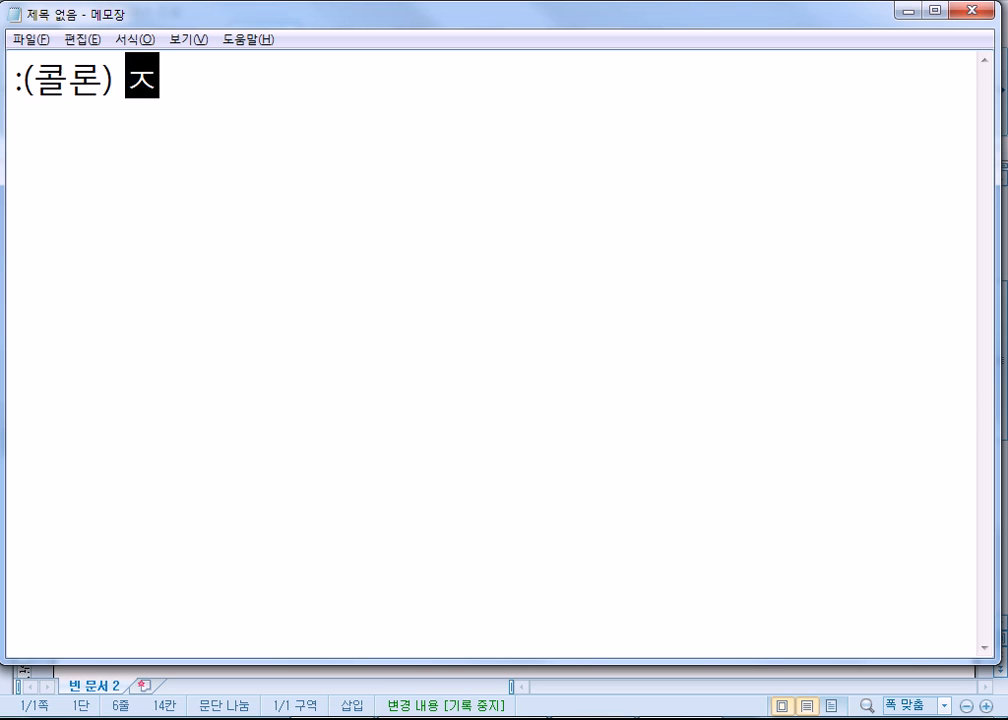
type("르")
key("BackSpace")
key("BackSpace")
key("BackSpace")
type("우를 구분한")
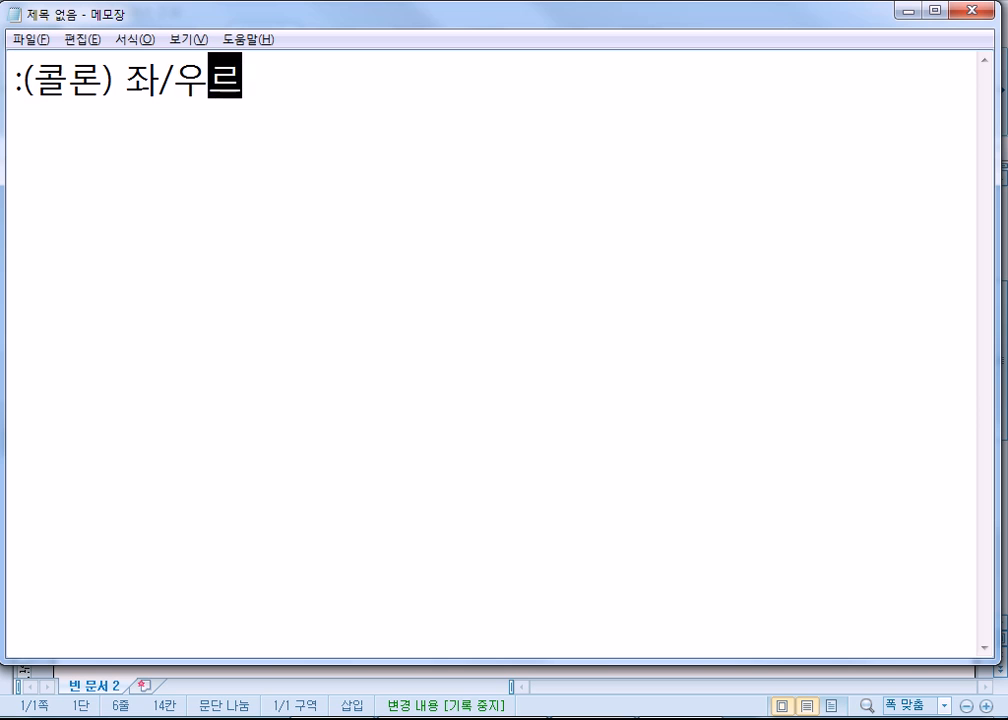
type("는 기호")
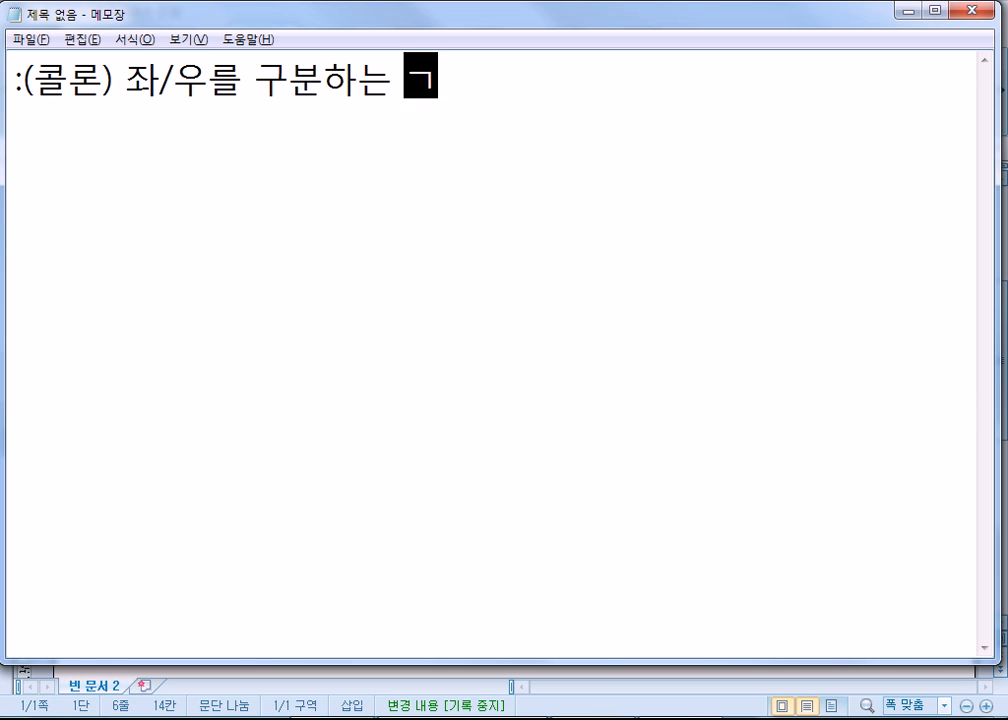
type(", ")
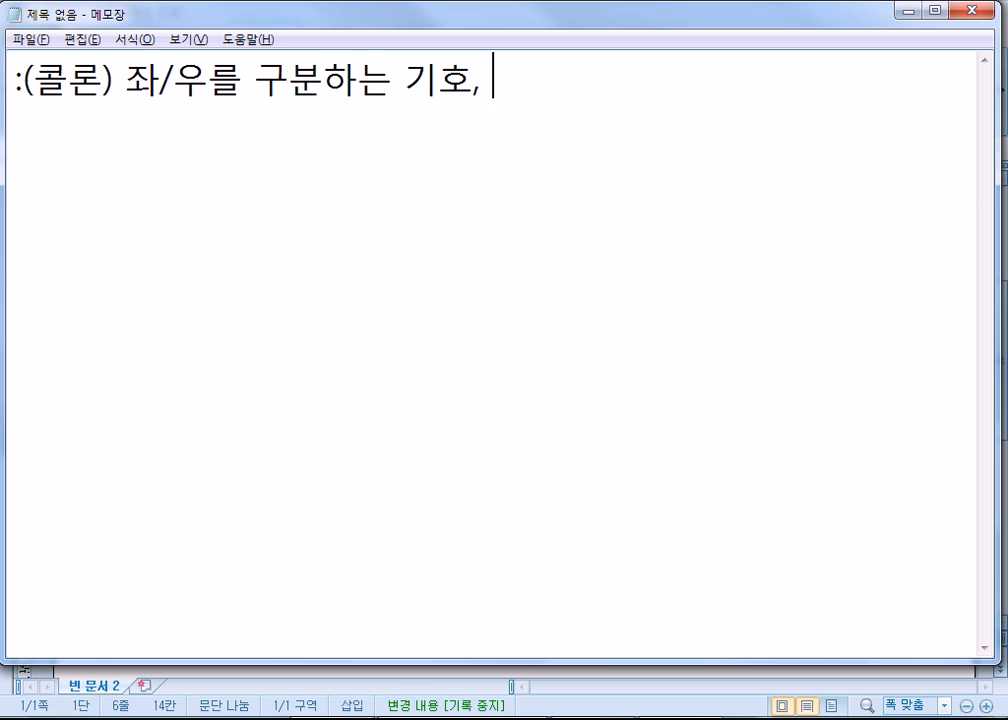
type("좌/")
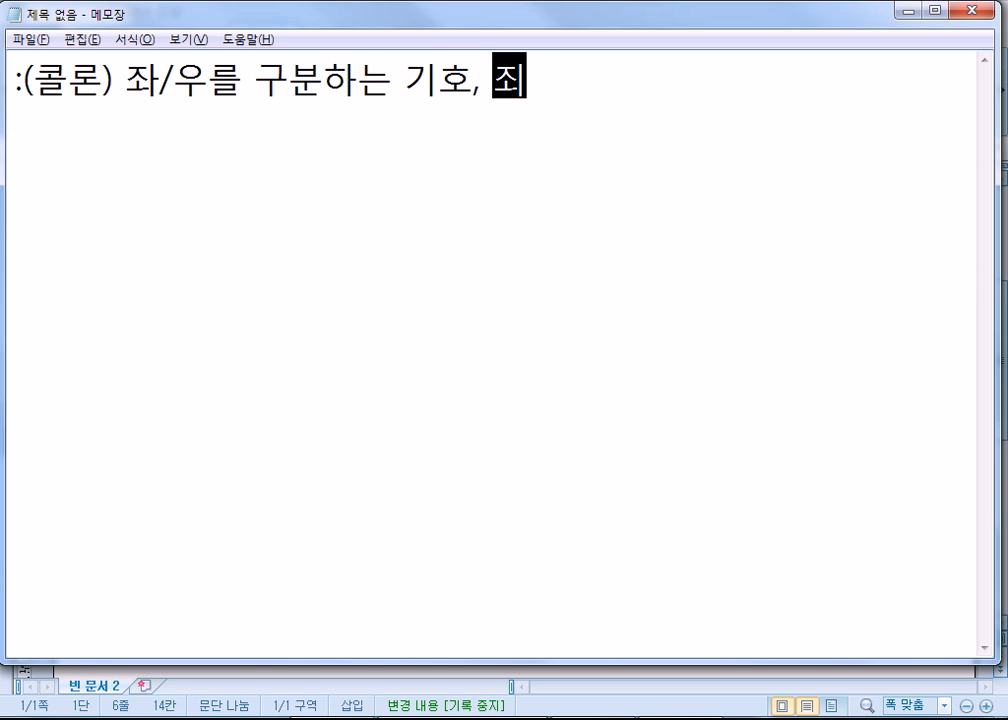
key("BackSpace")
key("BackSpace")
key("BackSpace")
type("좌/우에 각")
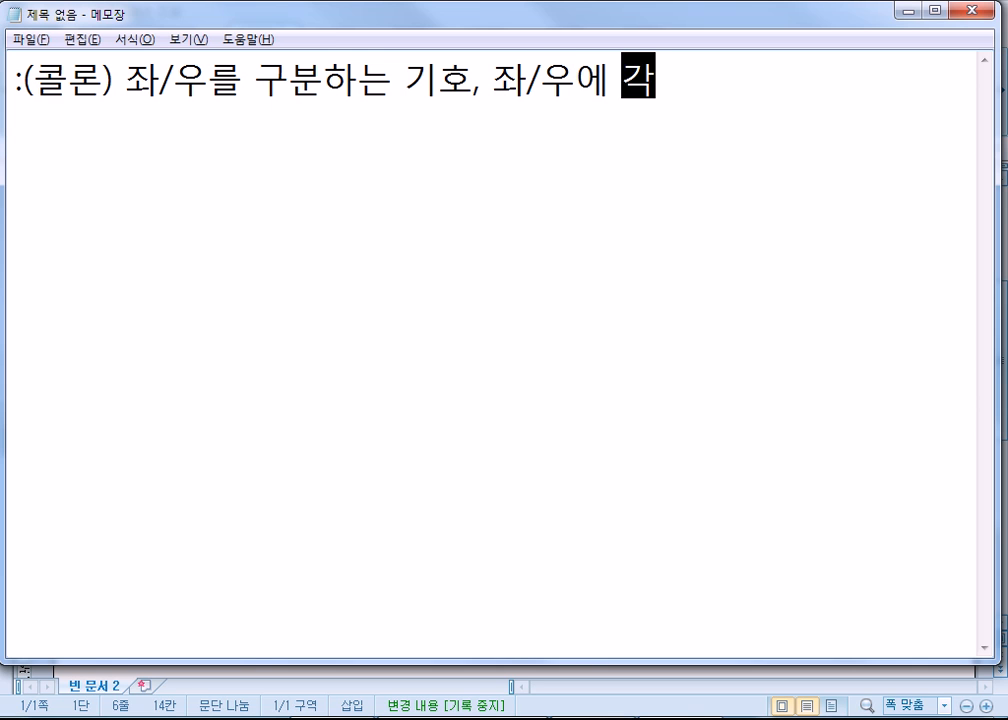
type("각 빈칸을 ")
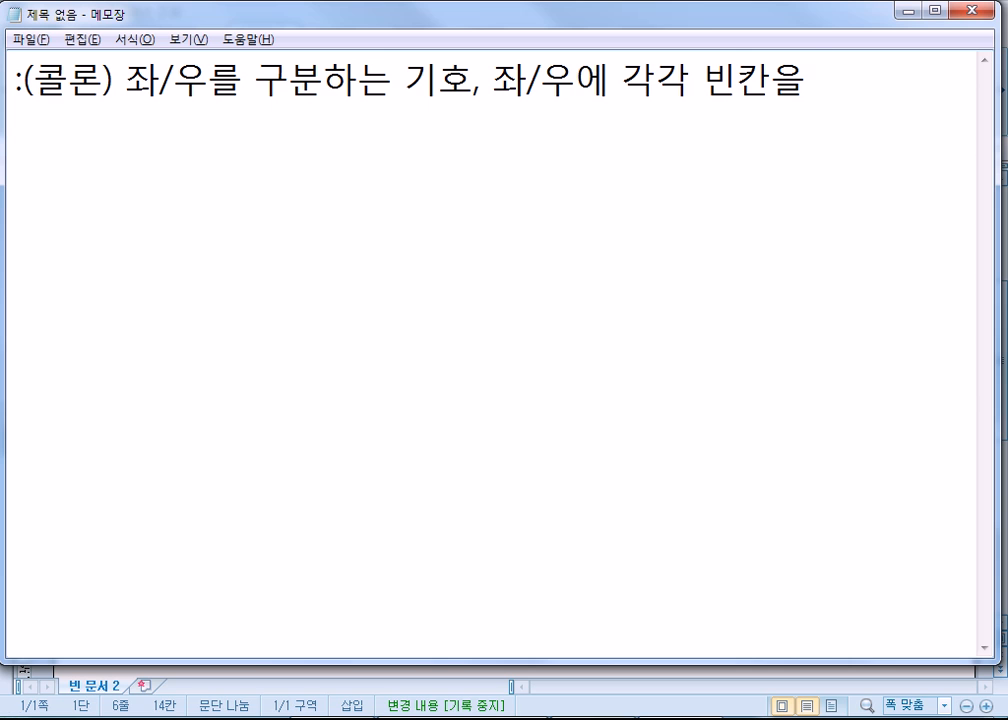
type("사용 ")
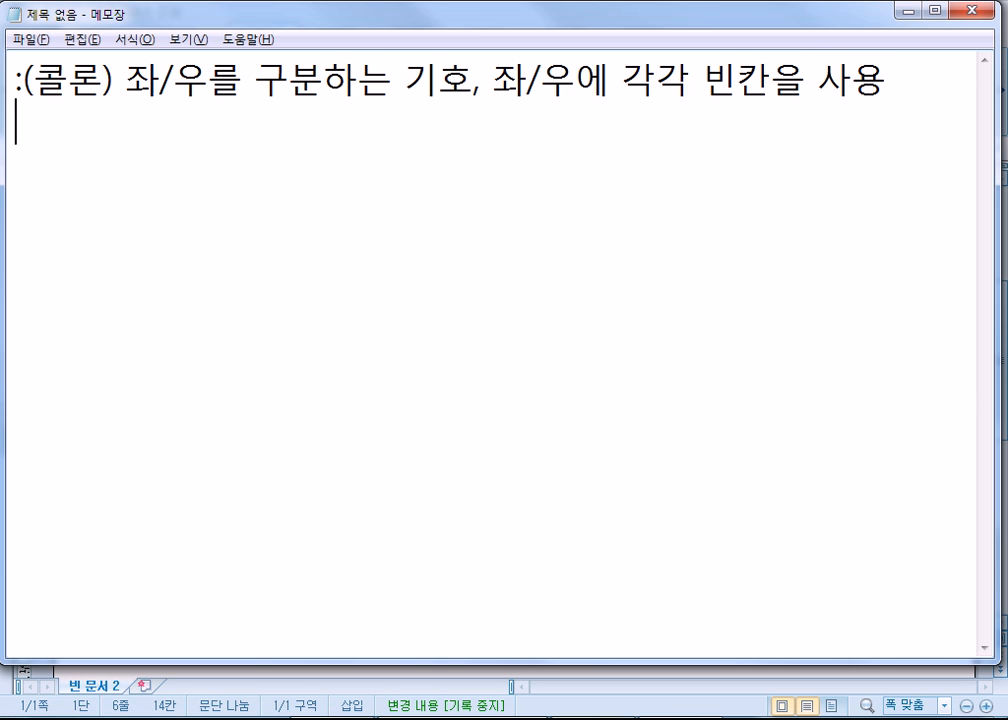
type("가격 : ")
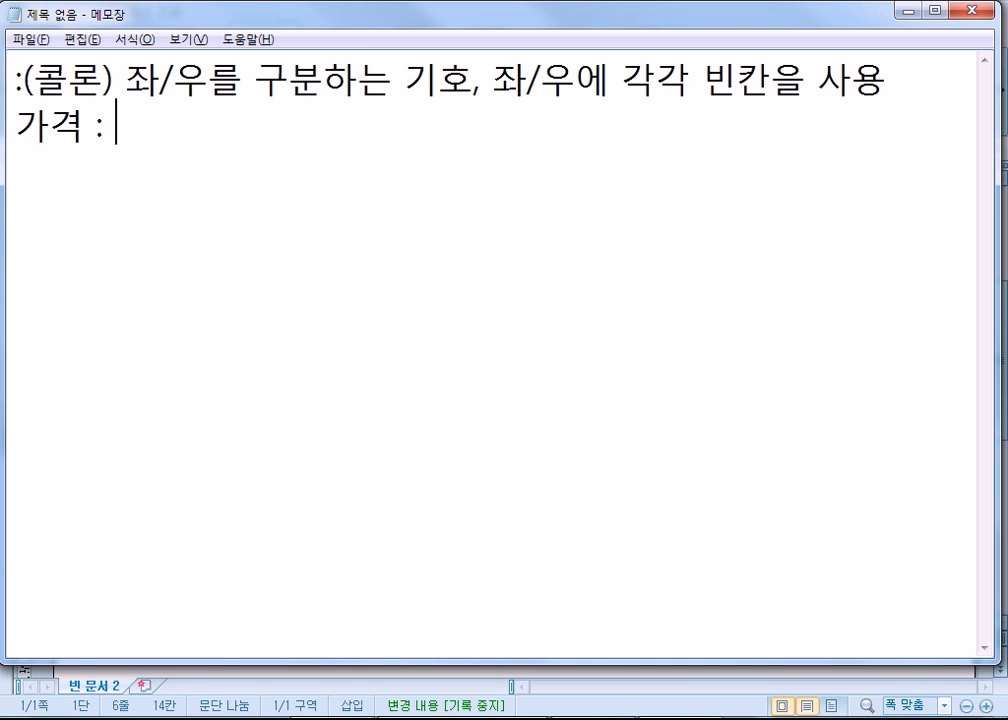
type("만원")
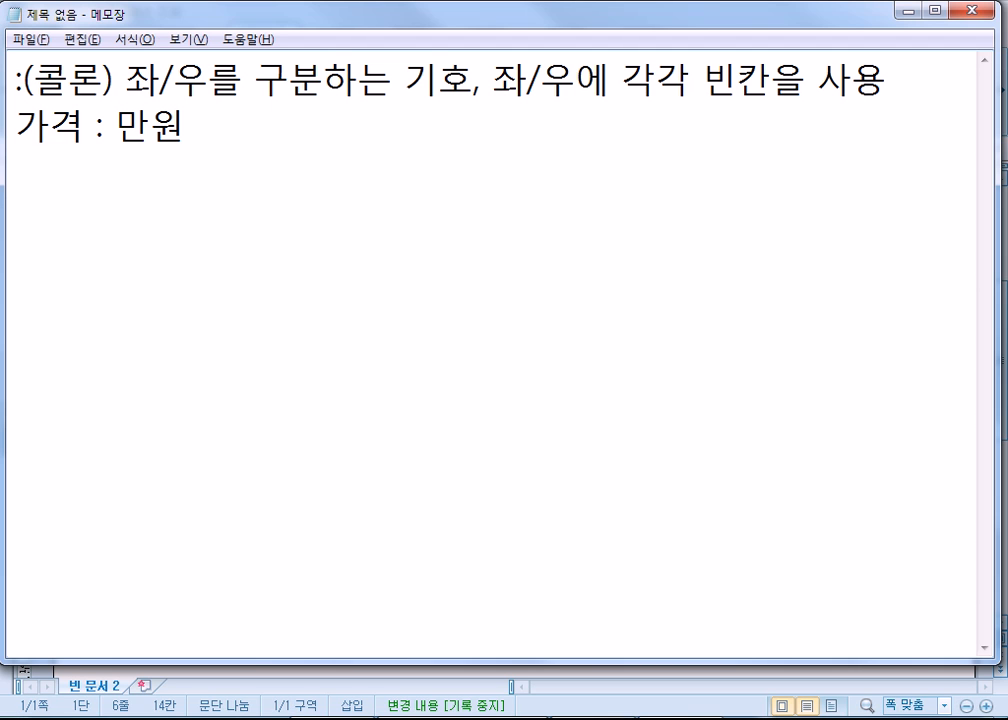
Add the second example 단위 : Kg on its own line, followed by a blank line
key("Return")
type("단위 :")
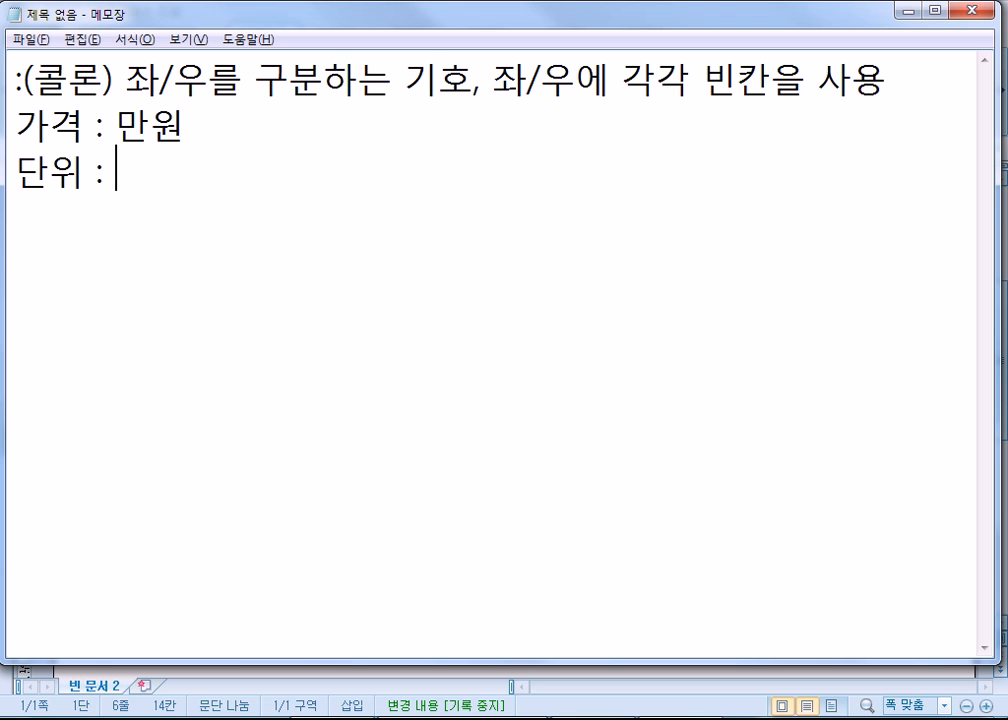
type(" Kg")
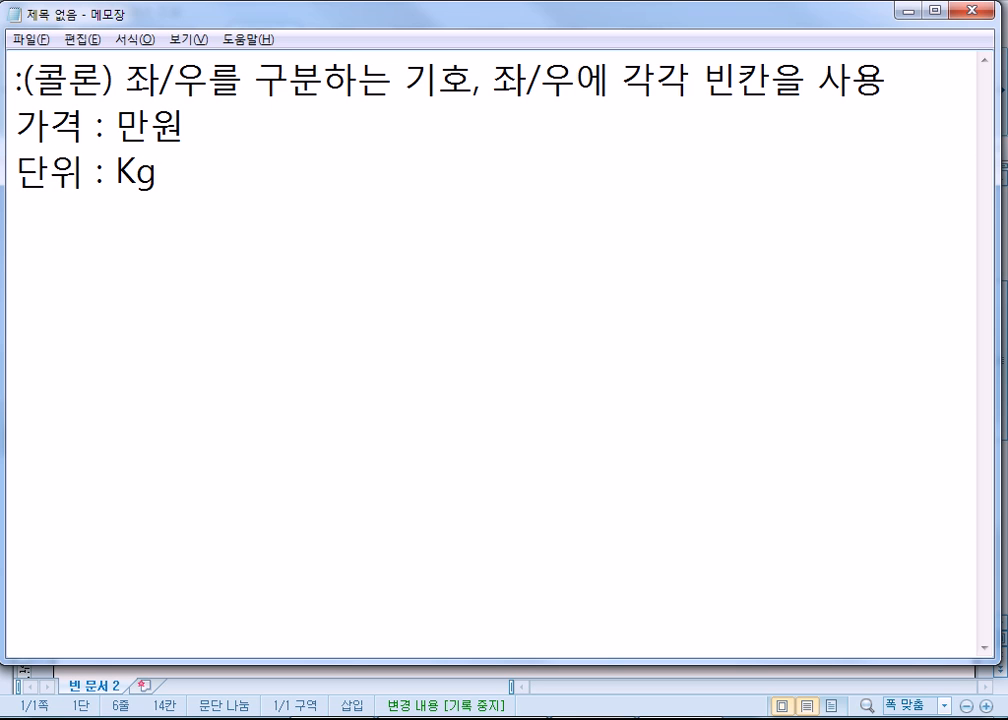
left_click_drag(81, 172, 118, 175)
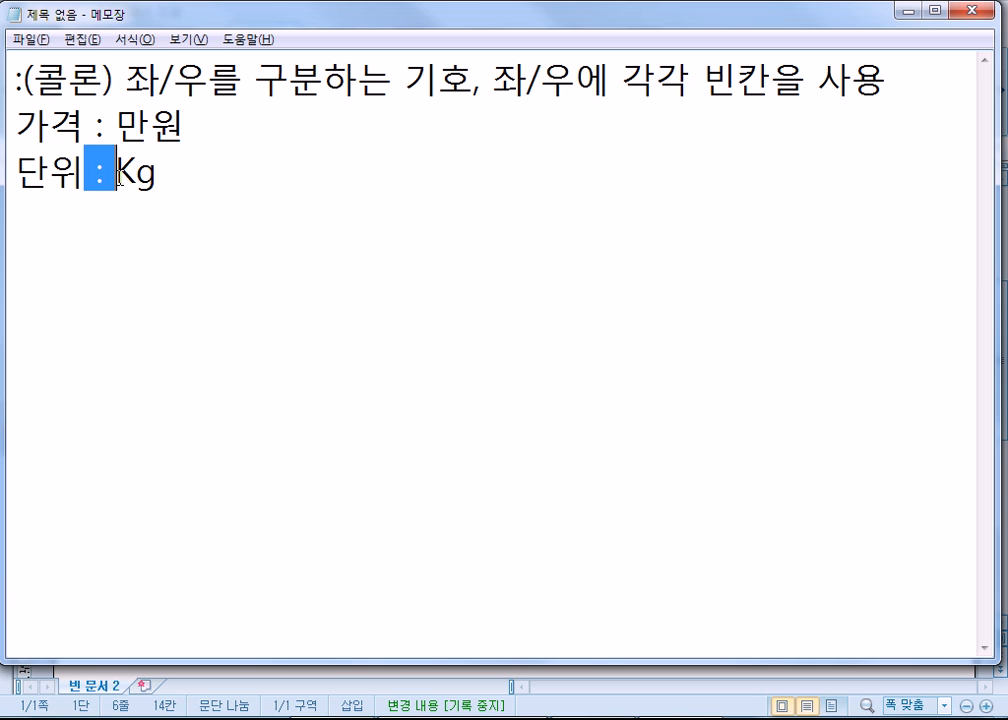
left_click(172, 158)
key("Return")
key("Return")
Type the rule that times are written without spaces around the colon
type("tl")
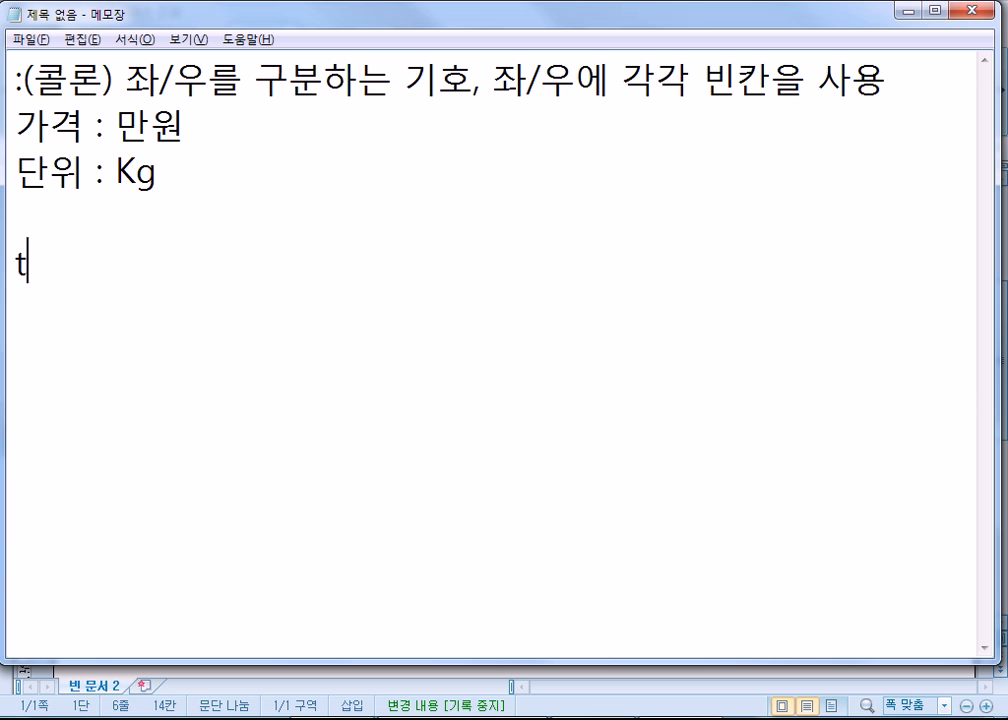
key("BackSpace")
key("BackSpace")
key("Hangul")
type("식간을 표시할 ㄸ")
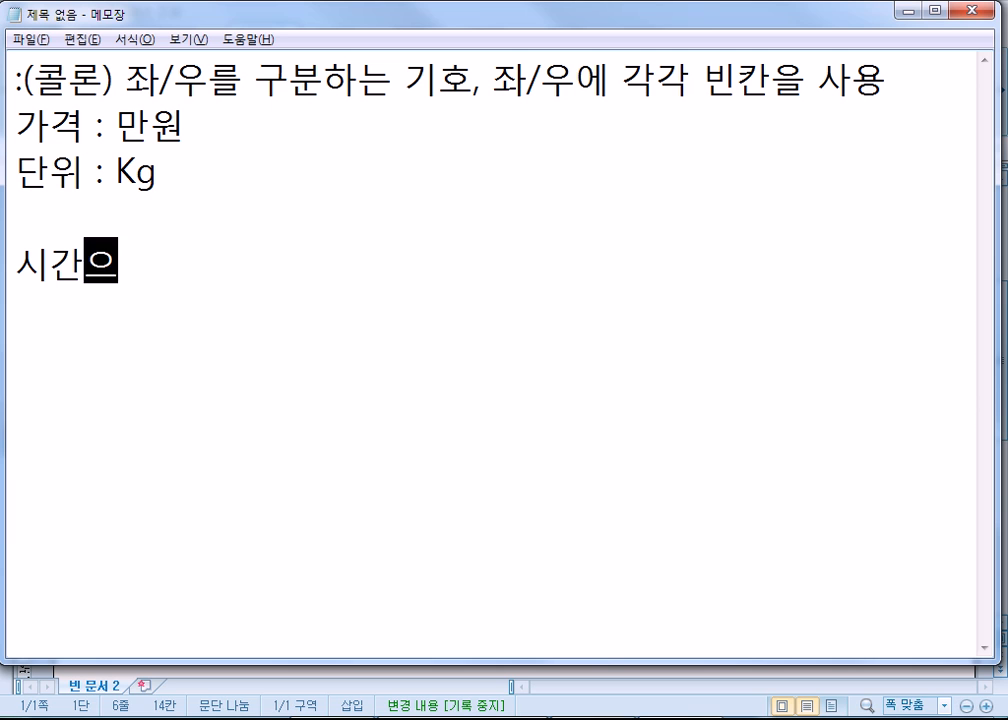
type("ㅐ에는 ㅂ")
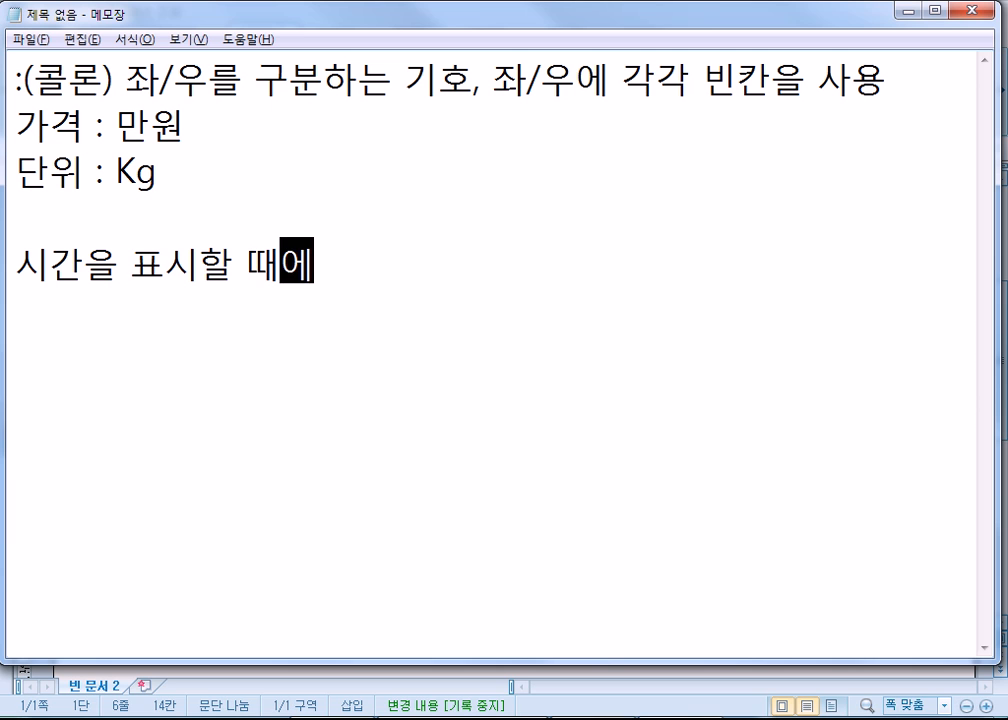
type("ㅣㄴㅋㅏㄴ")
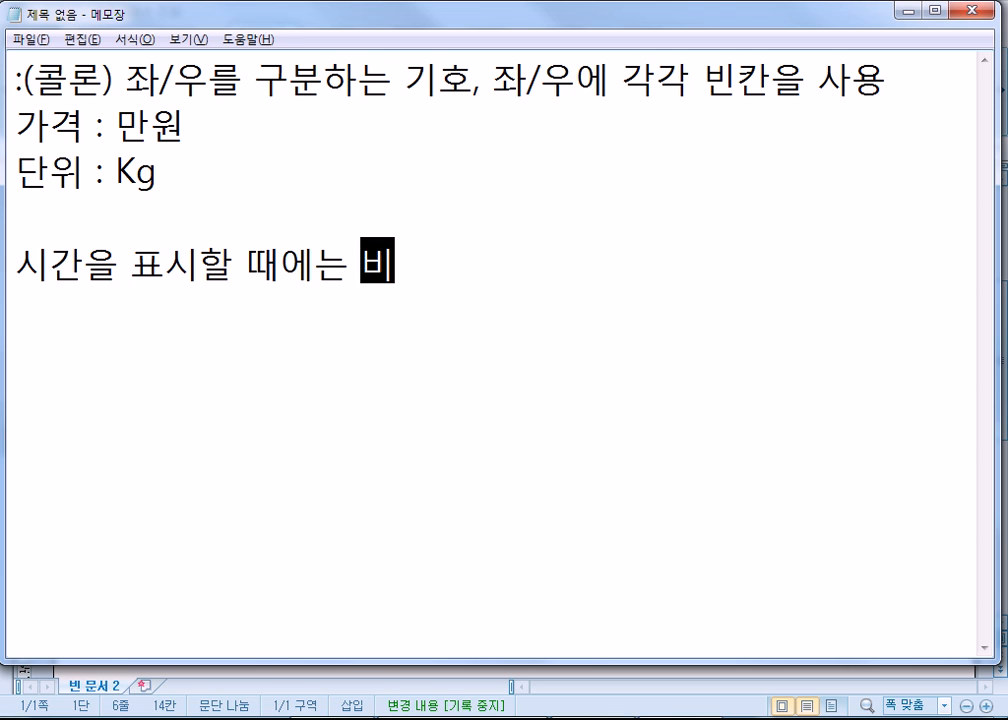
type("ㅇㅡㄹ ㅅㅏㅇㅛㅇㅎㅏㅈㅣ ㅇㅏㄴㅎ")
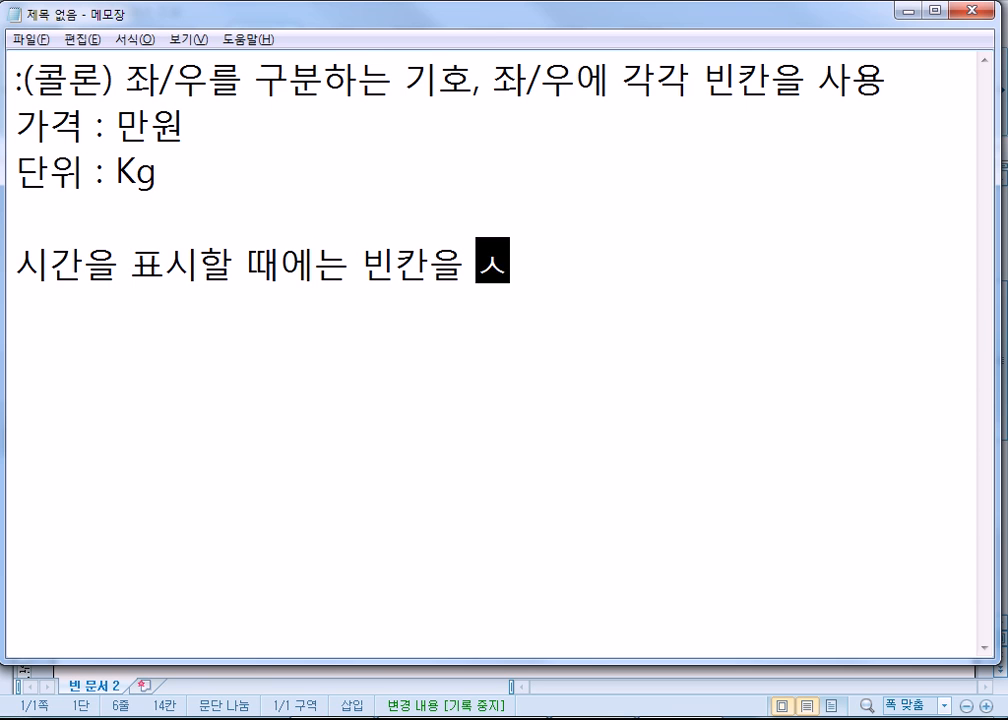
type("ㄴㅡㄴㄷㅏ.")
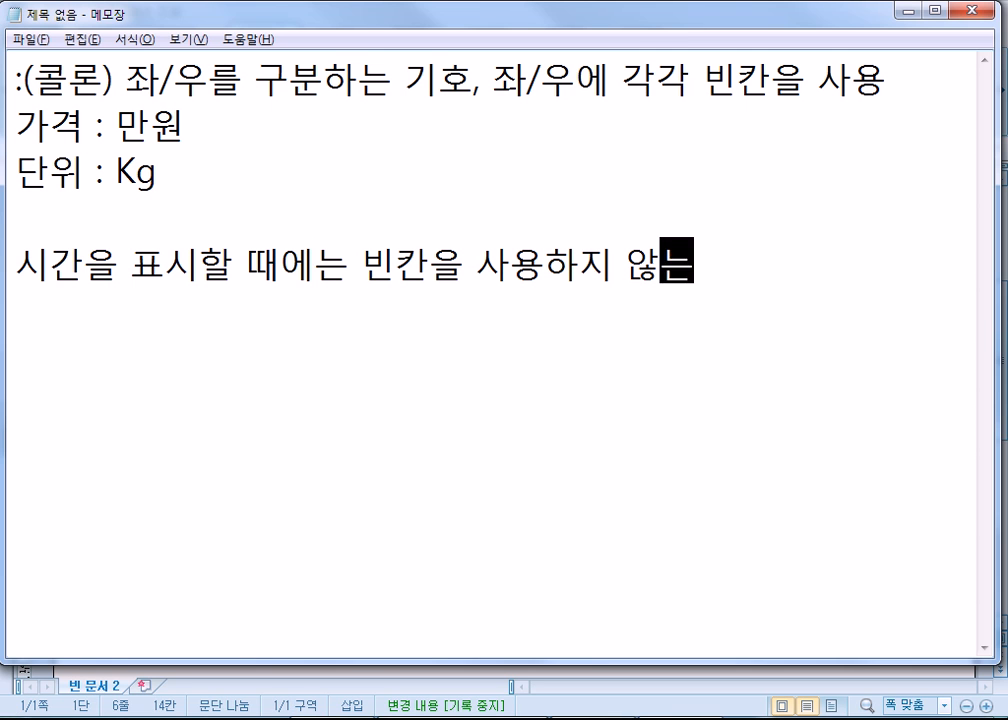
key("Return")
Add the time example 16:30 on a new line, with an empty line below it
type("16 | 30")
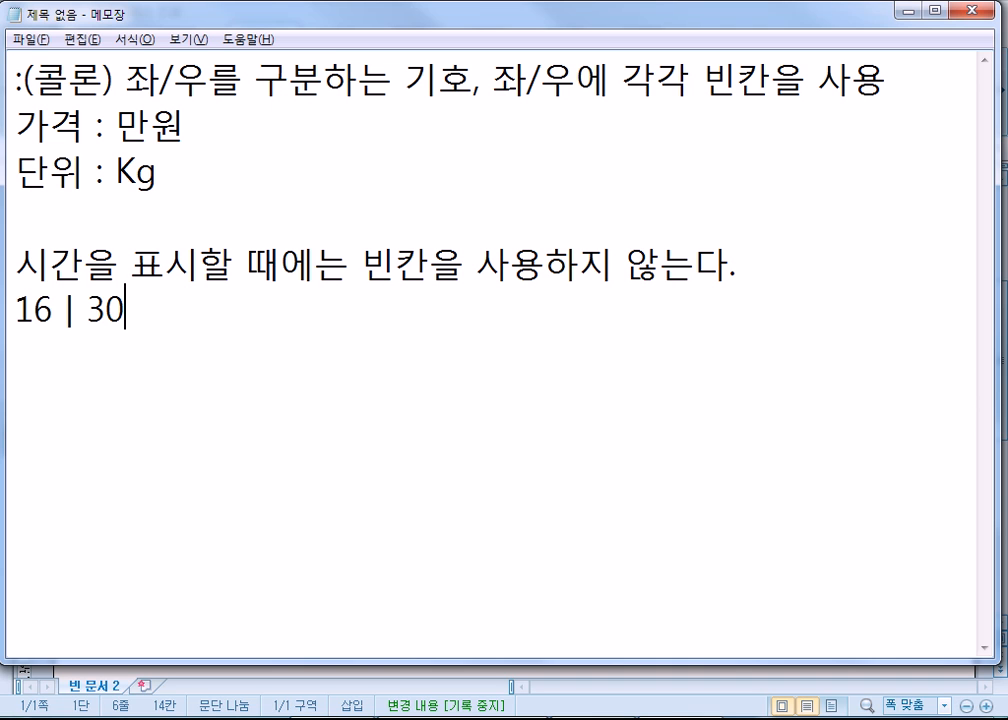
key("Left")
key("Left")
key("Left")
key("Left")
key("Left")
key("Left")
key("Right")
type(":")
key("Delete")
key("Delete")
key("Delete")
key("Delete")
type("3")
key("Right")
key("Return")
Mark the first note line by inserting '=' before 좌
left_click_drag(52, 310, 61, 310)
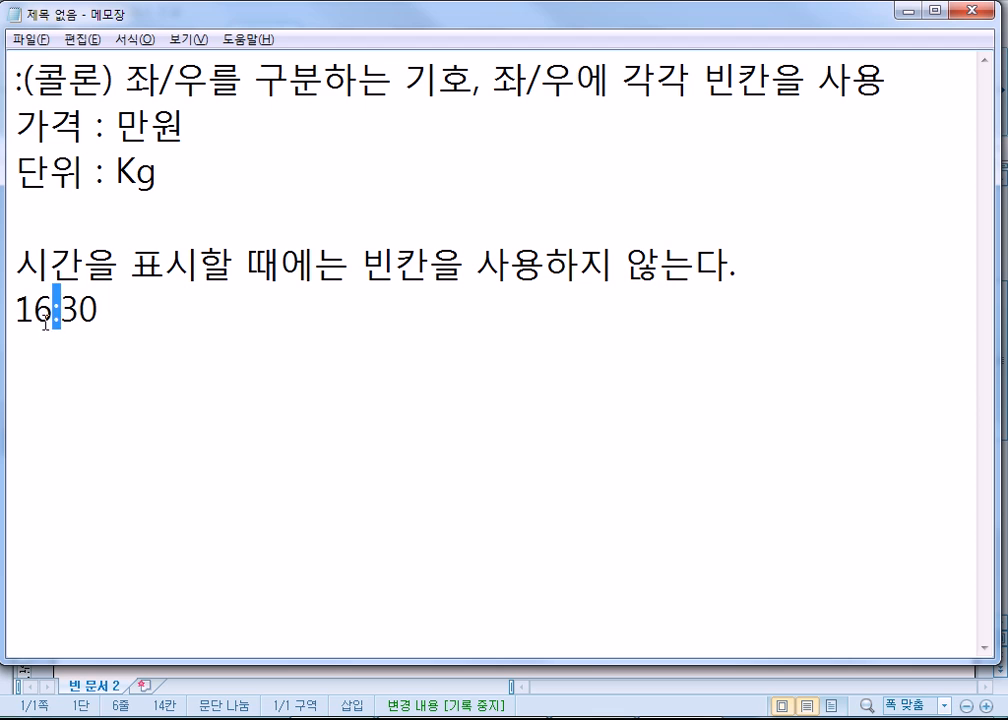
left_click(99, 352)
left_click(127, 78)
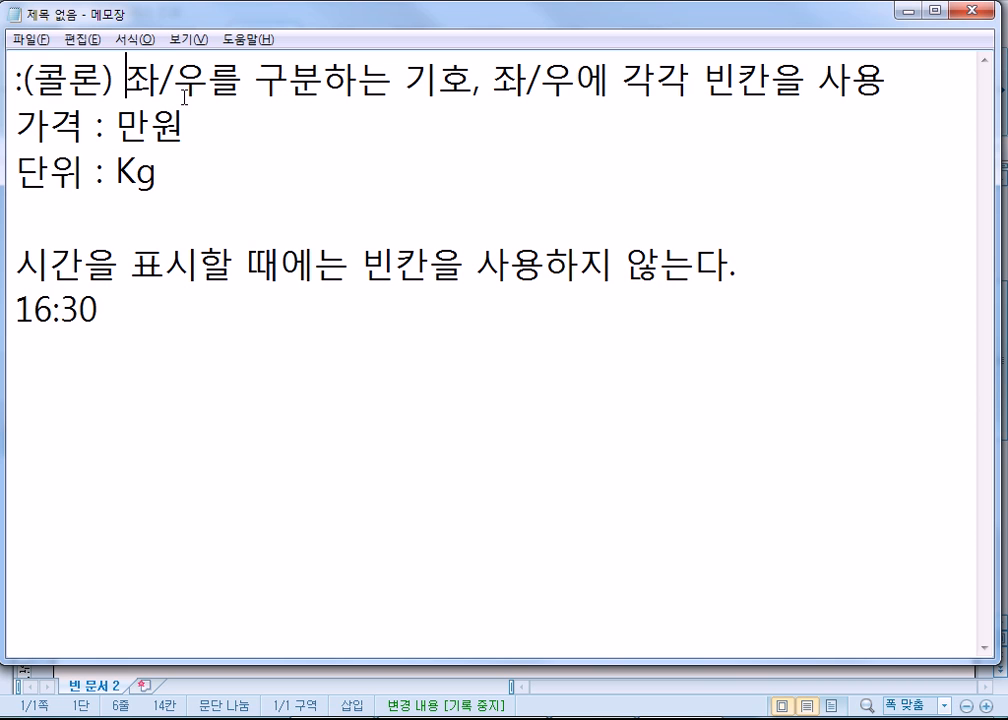
type("=")
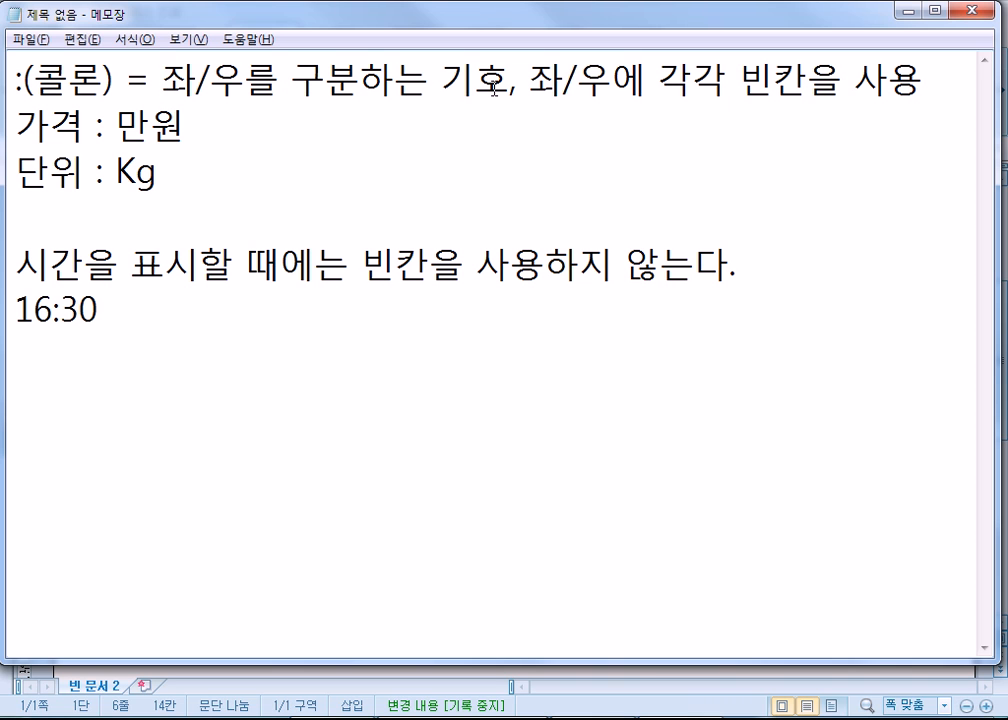
left_click(257, 337)
Check the time rule and 16:30 example, leave an empty line below, and return to Hangul
left_click(362, 266)
left_click(22, 268)
left_click_drag(22, 268, 71, 268)
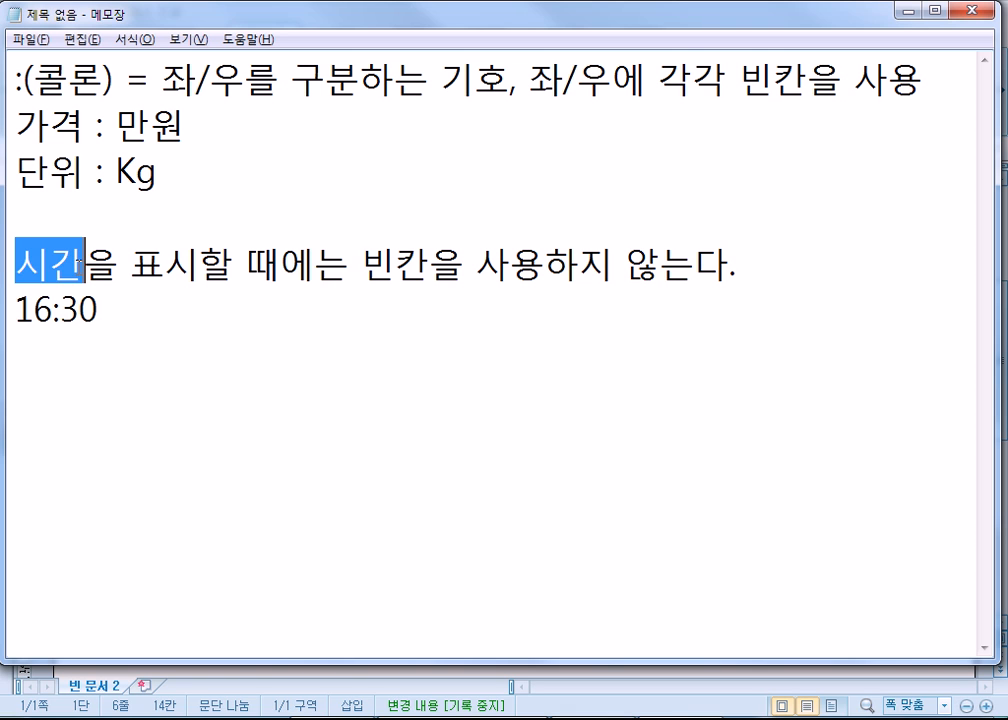
left_click_drag(52, 310, 62, 310)
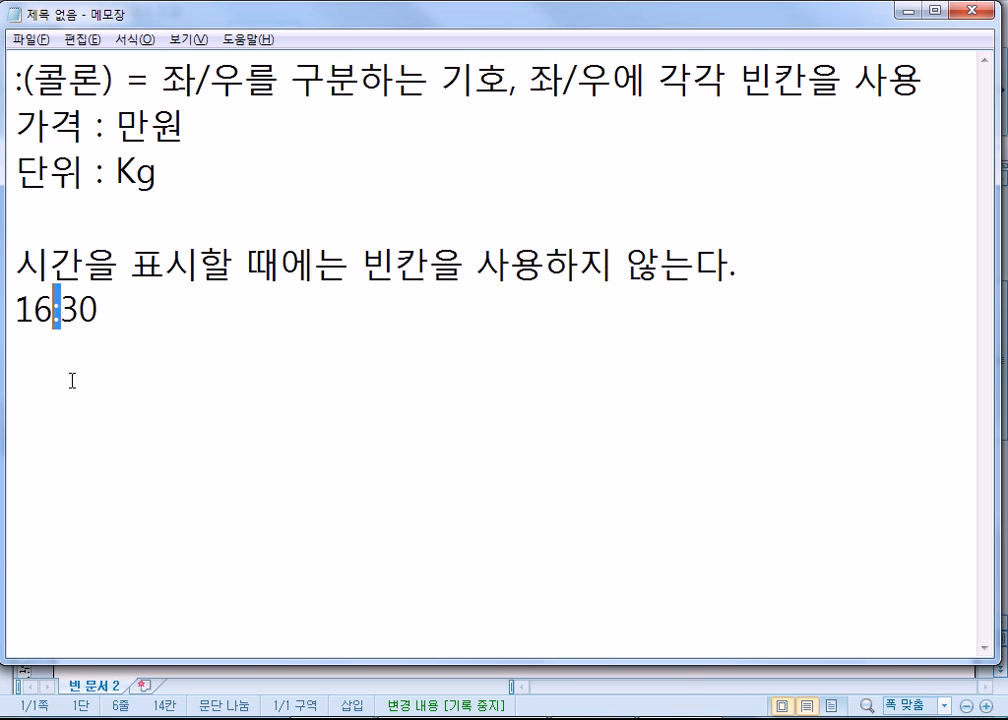
left_click(123, 316)
left_click_drag(143, 316, 3, 316)
left_click(119, 320)
key("Return")
left_click_drag(101, 320, 20, 330)
left_click(36, 345)
key("alt+Tab")
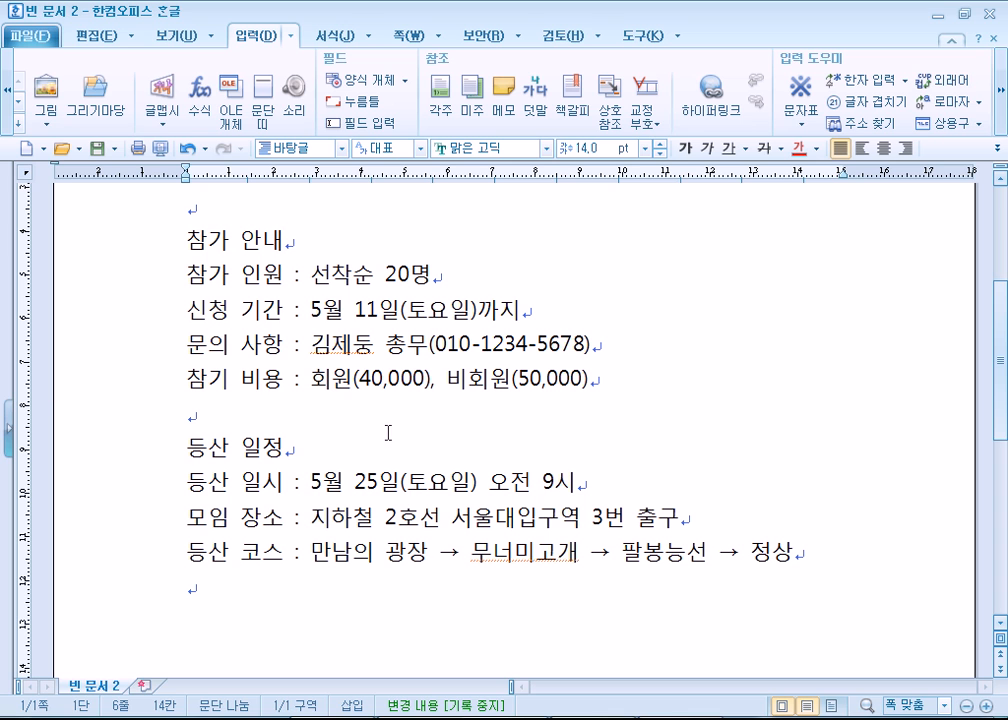
Add a space before the colon after 참가 인원 and show the notice in print preview
left_click(297, 278)
key("Right")
key("Right")
key("Right")
key("Right")
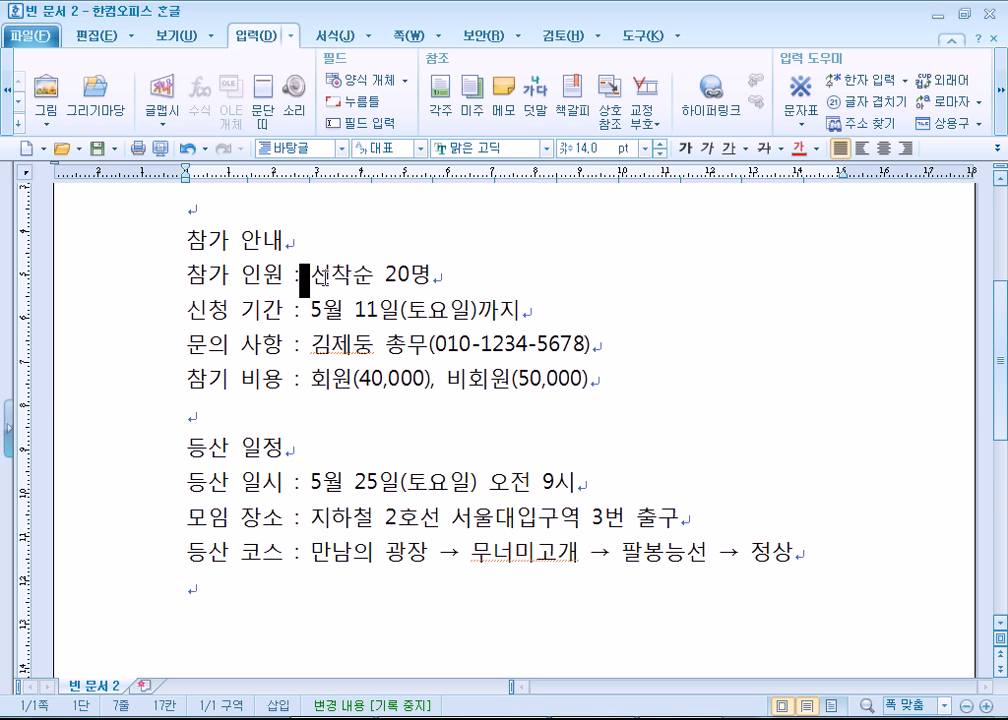
key("shift+Right")
key("shift+Right")
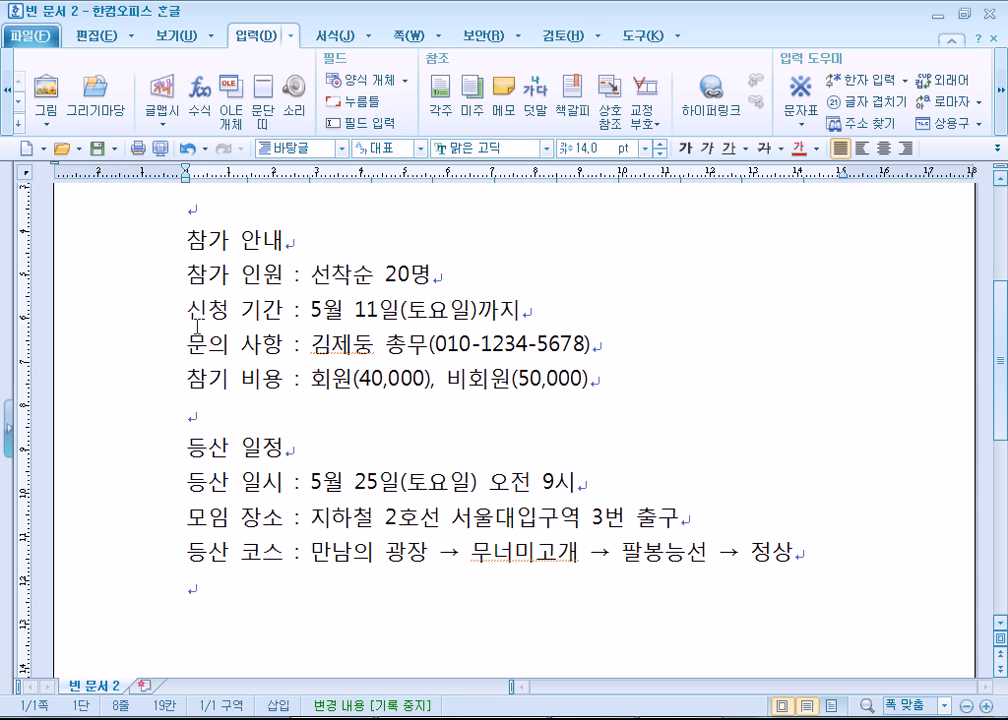
left_click(191, 214)
type("회원들의 친목 도모와 건강을 위해 이번 모임에서 관악산 등반을 계획하였습니다. 회원님들의 많은 참여 부탁드립니다.")
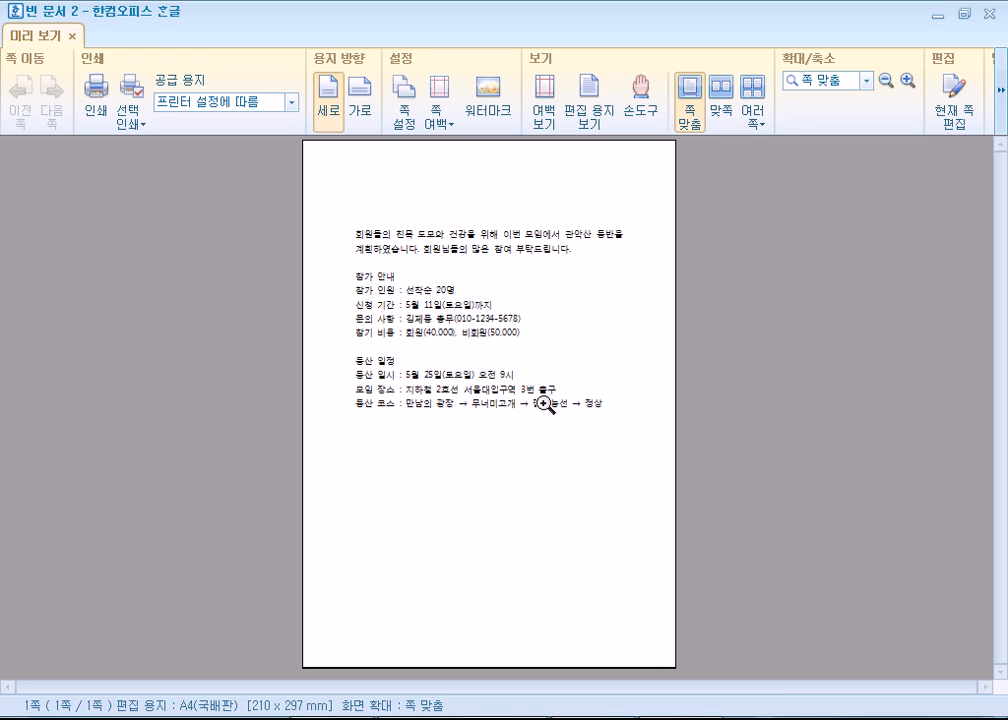
Preview the notice on landscape, then portrait paper, and close the preview
left_click(362, 104)
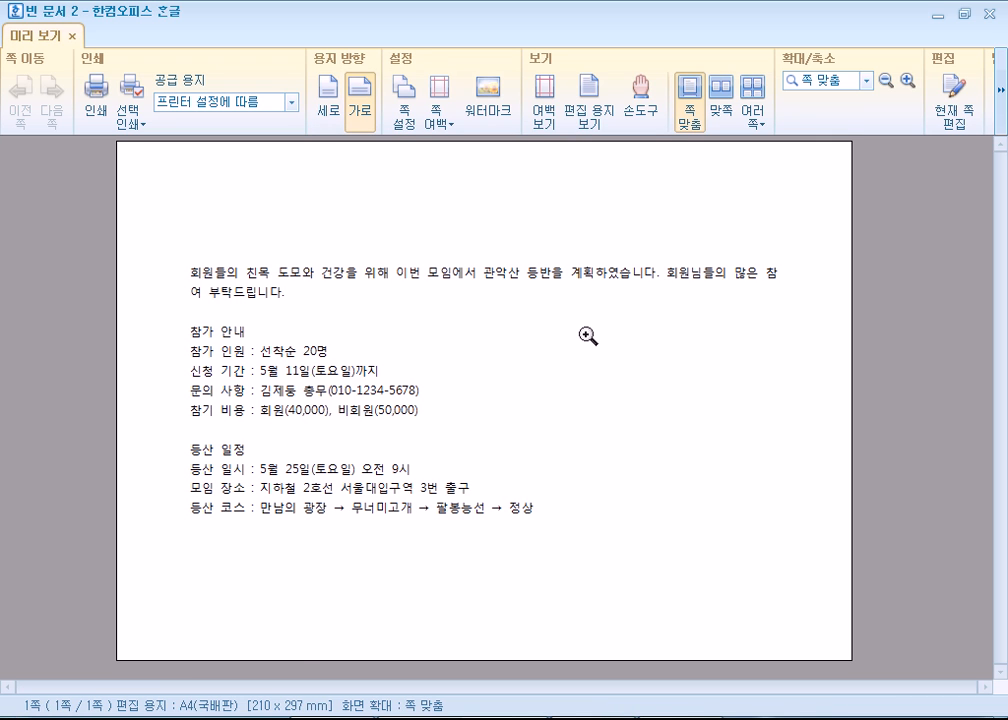
left_click(330, 105)
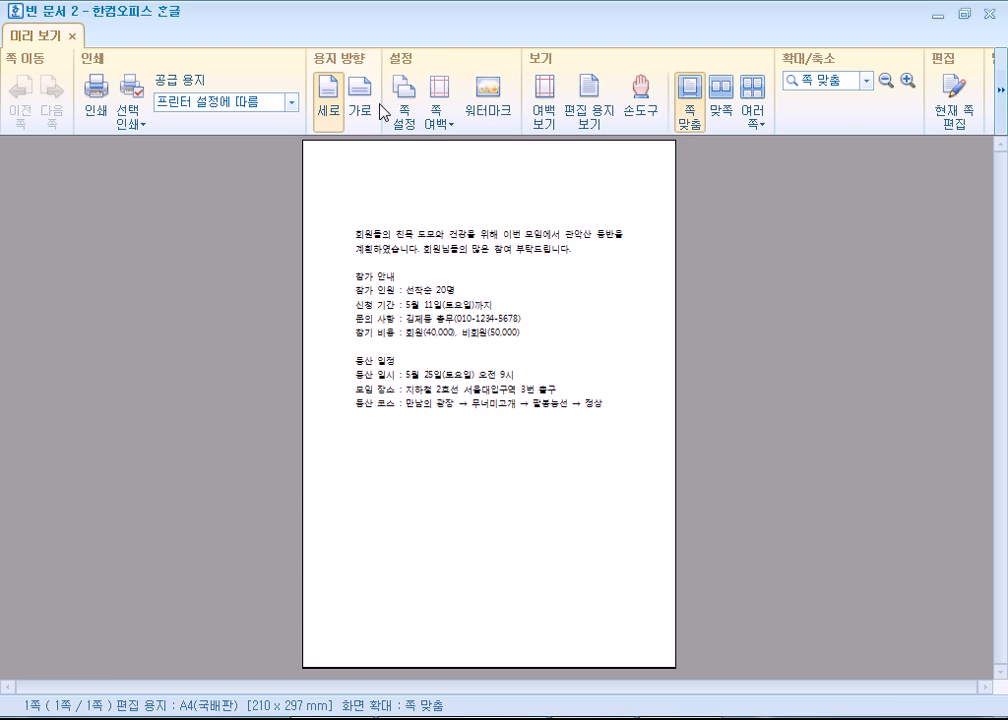
key("Escape")
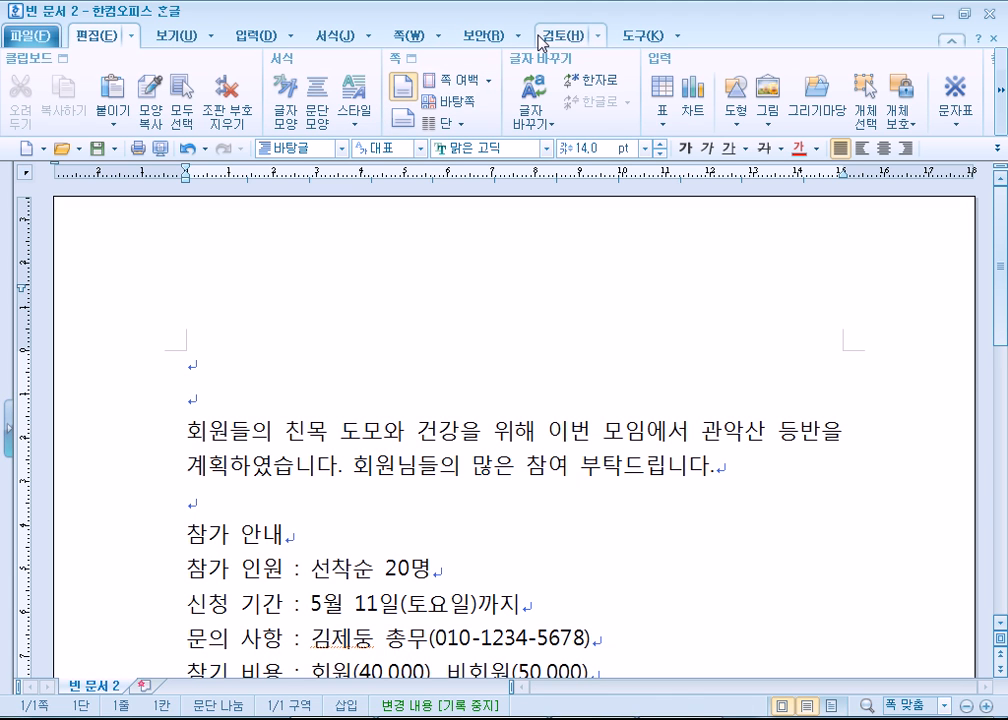
In 편집 용지, try landscape, switch back to portrait, and cancel without changes
left_click(432, 36)
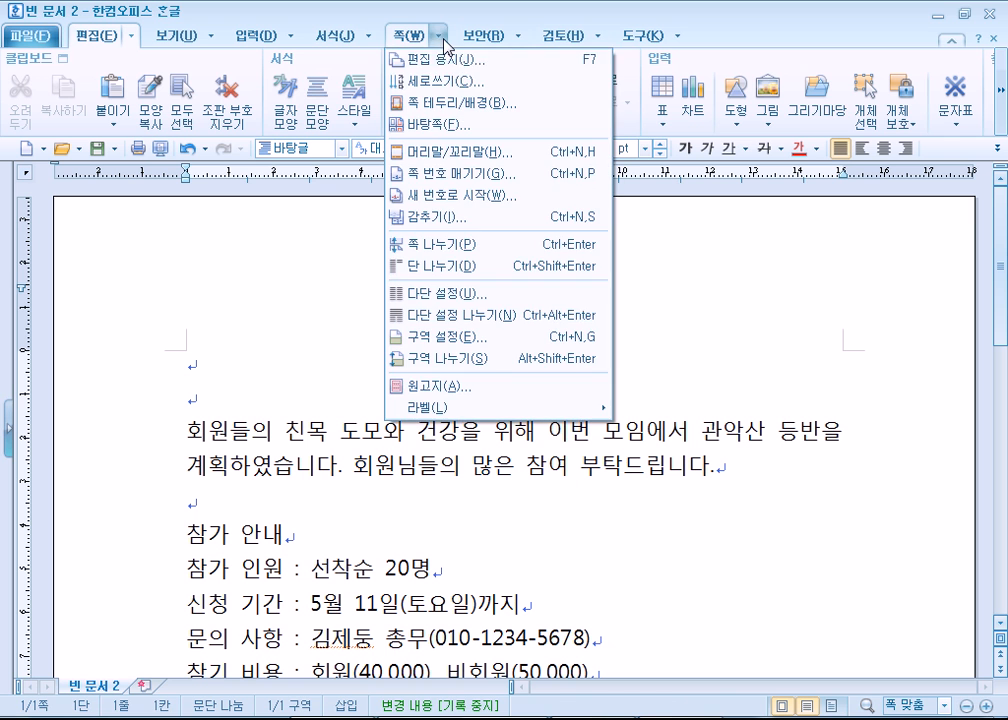
left_click(453, 62)
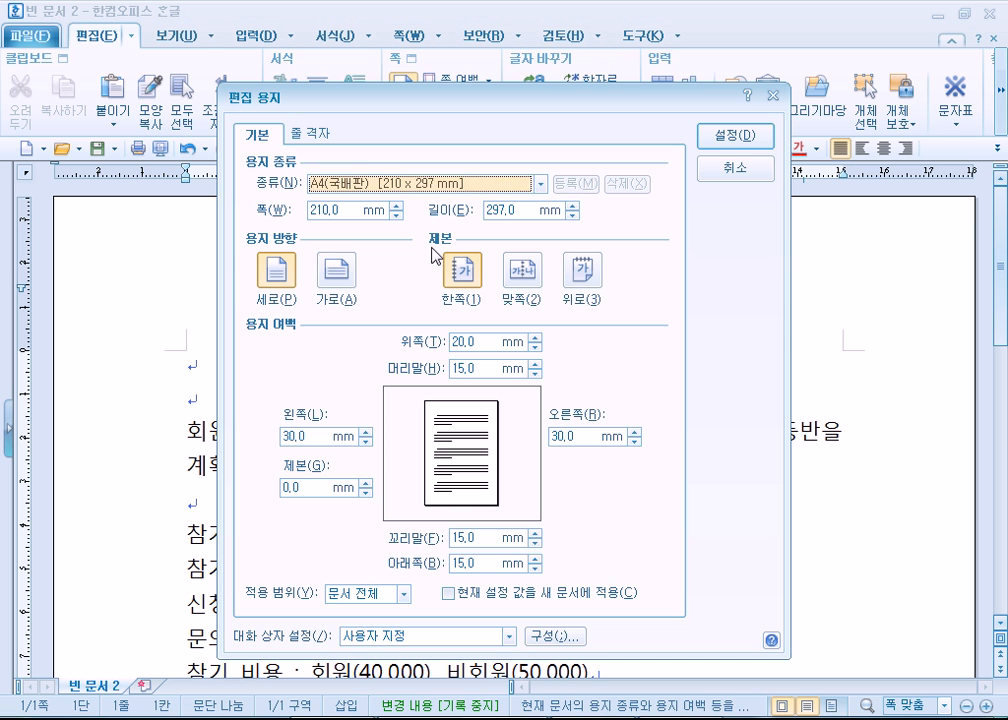
left_click(334, 270)
left_click(284, 268)
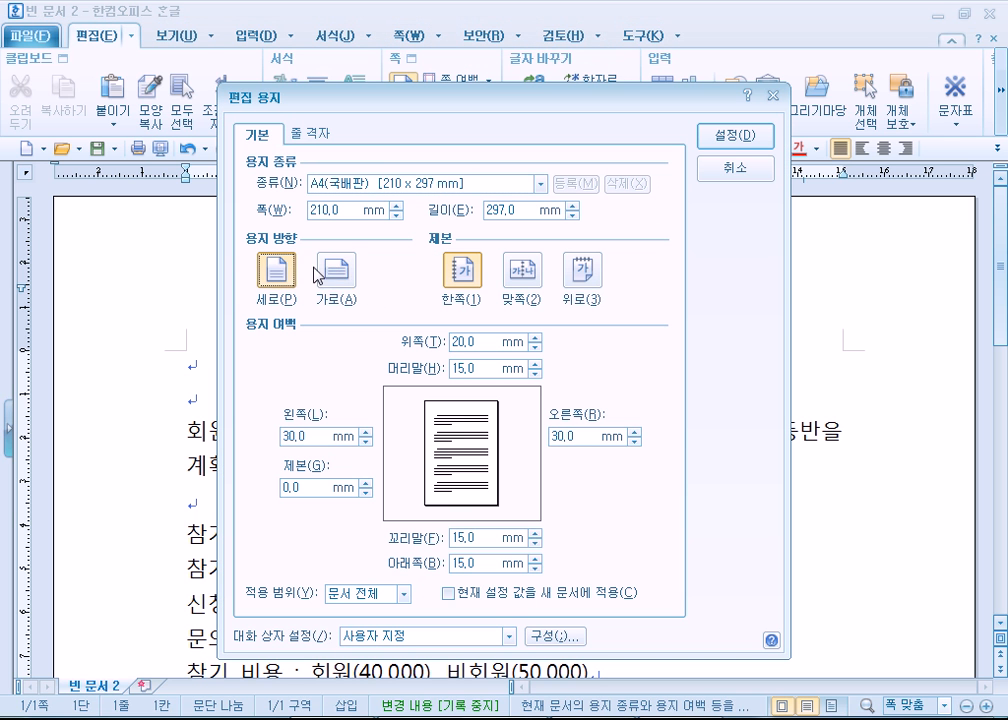
left_click(727, 176)
Show the notice in print preview again on portrait paper
scroll(207, 386, "down", 3)
scroll(212, 394, "up", 2)
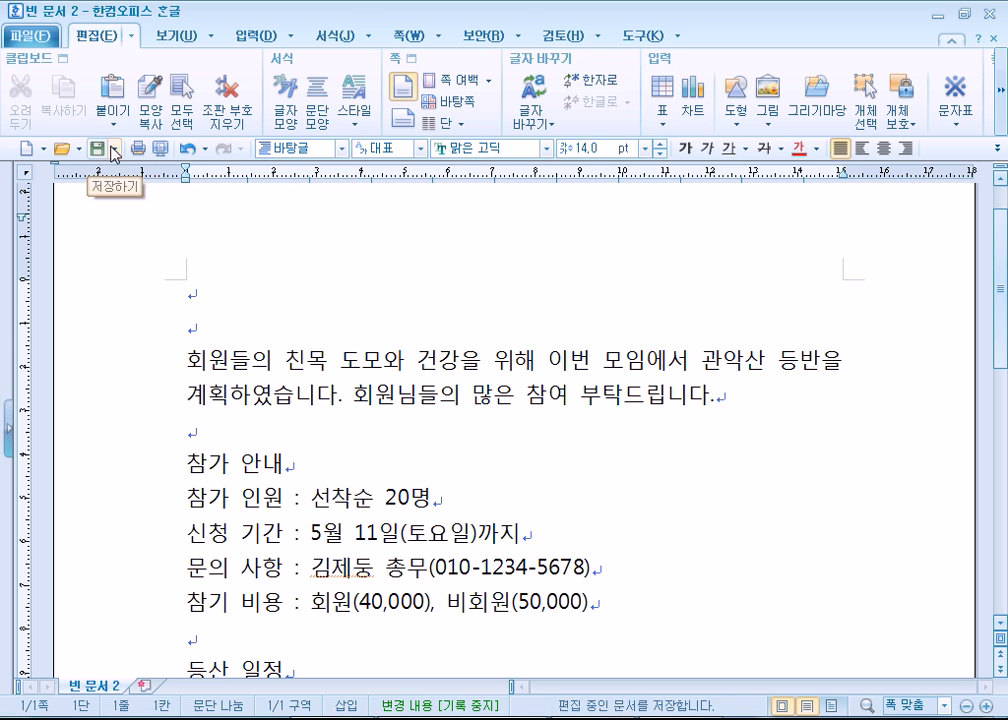
left_click(158, 152)
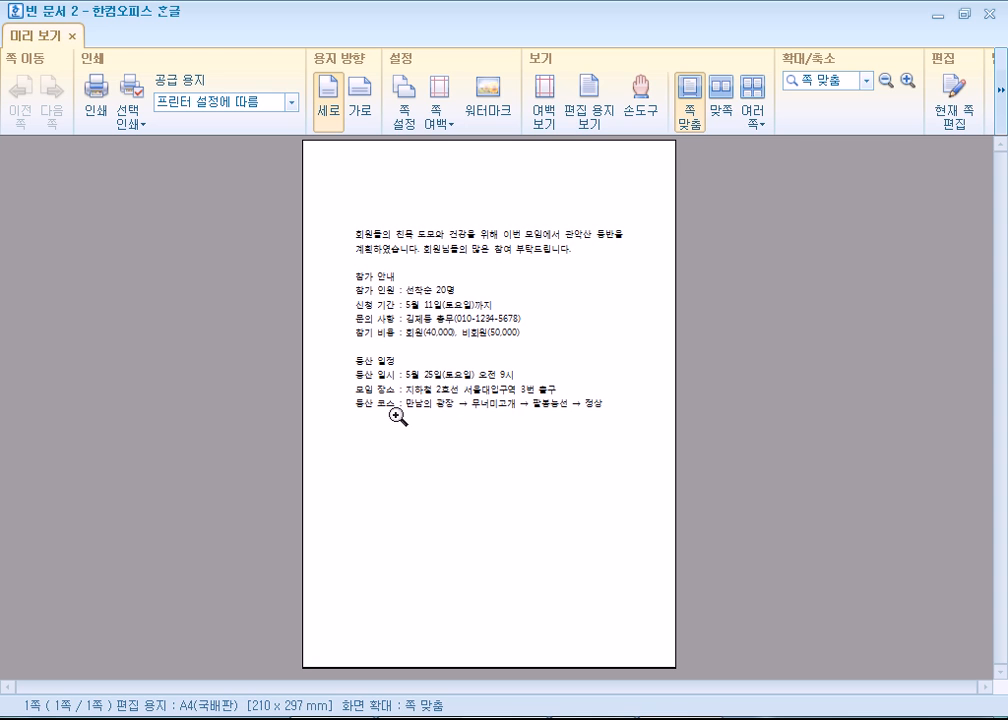
left_click(366, 97)
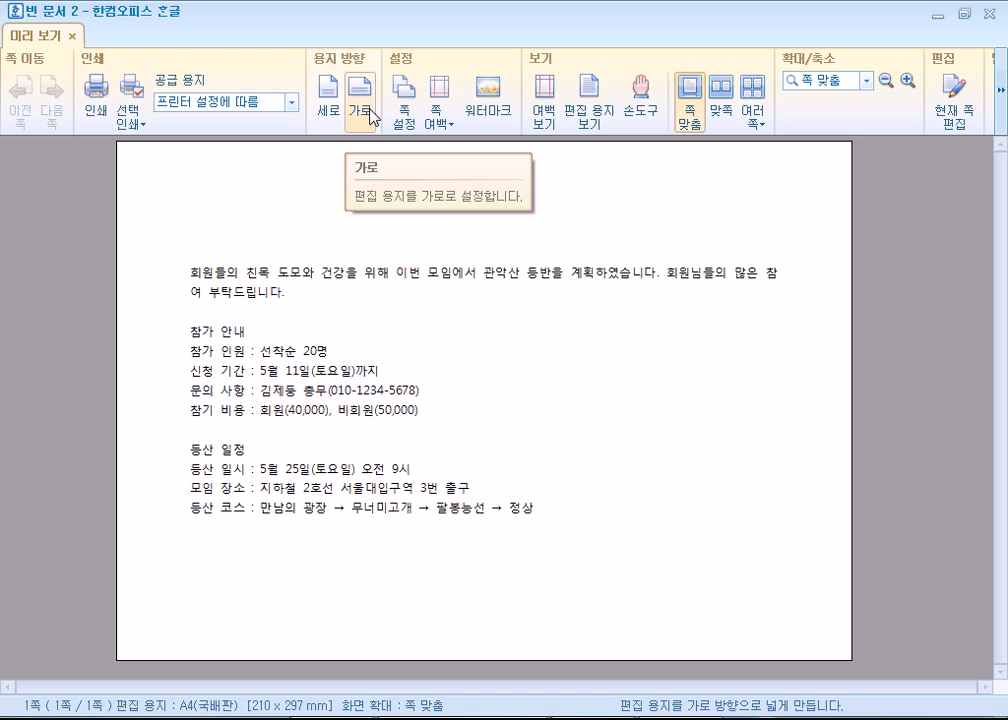
left_click(328, 97)
left_click(366, 97)
left_click(328, 100)
left_click(362, 100)
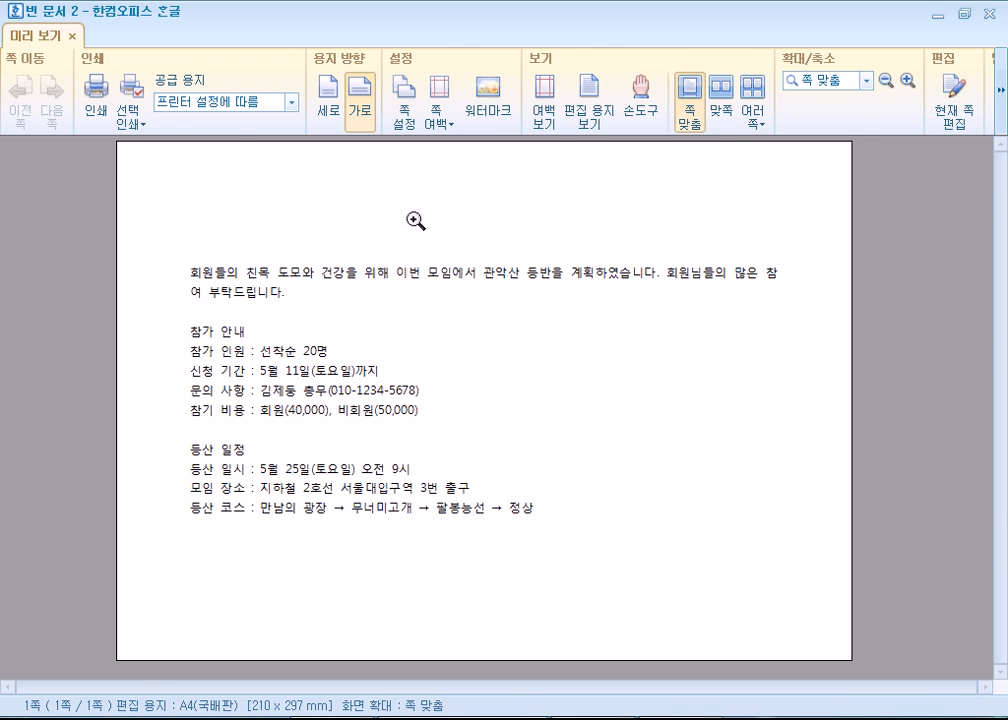
key("Escape")
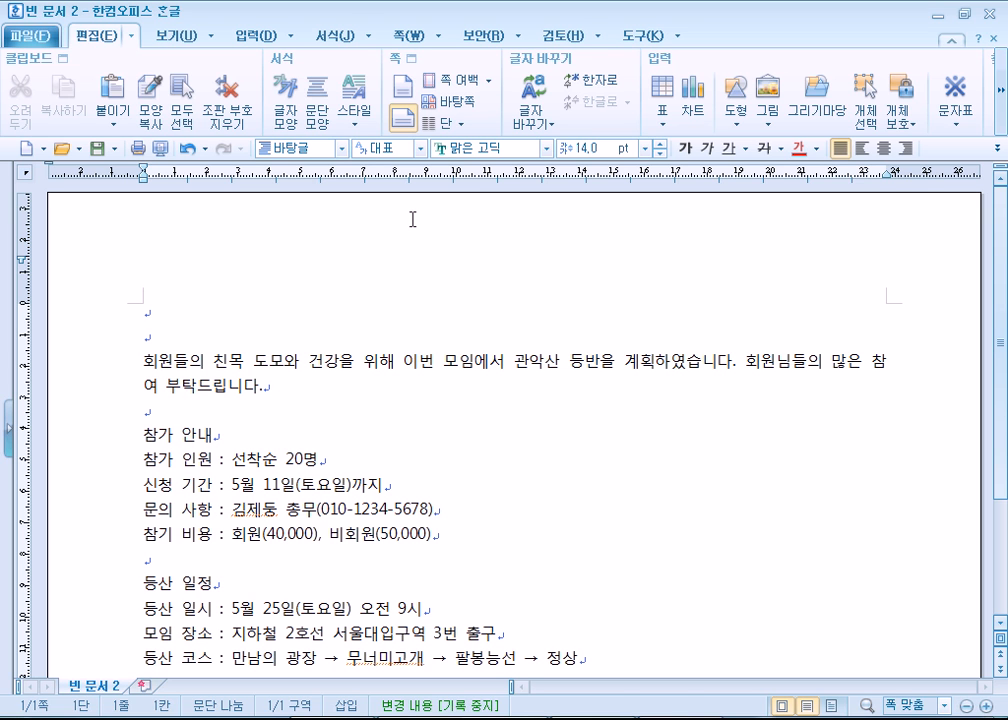
left_click(157, 148)
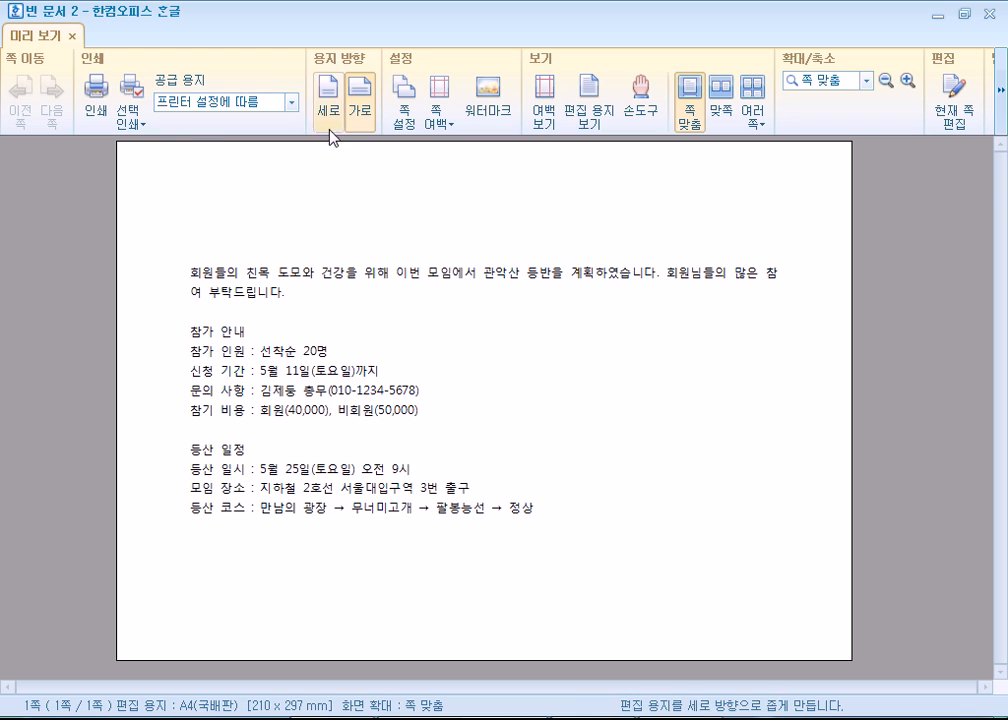
left_click(336, 103)
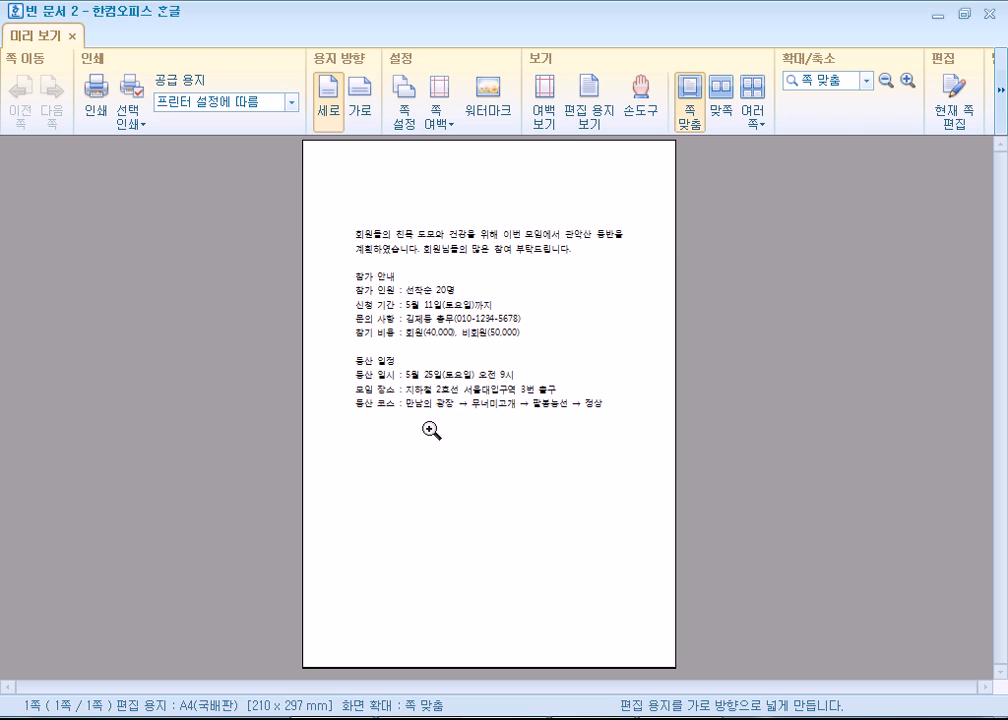
Switch the preview to landscape and return to the notice's empty last line
left_click(360, 95)
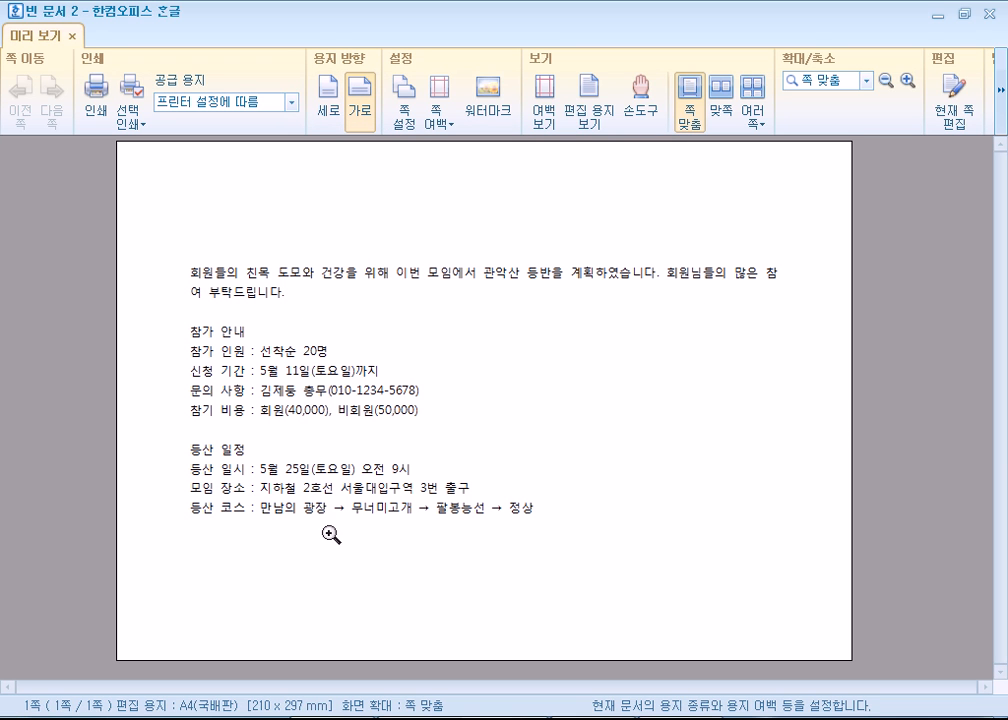
key("Escape")
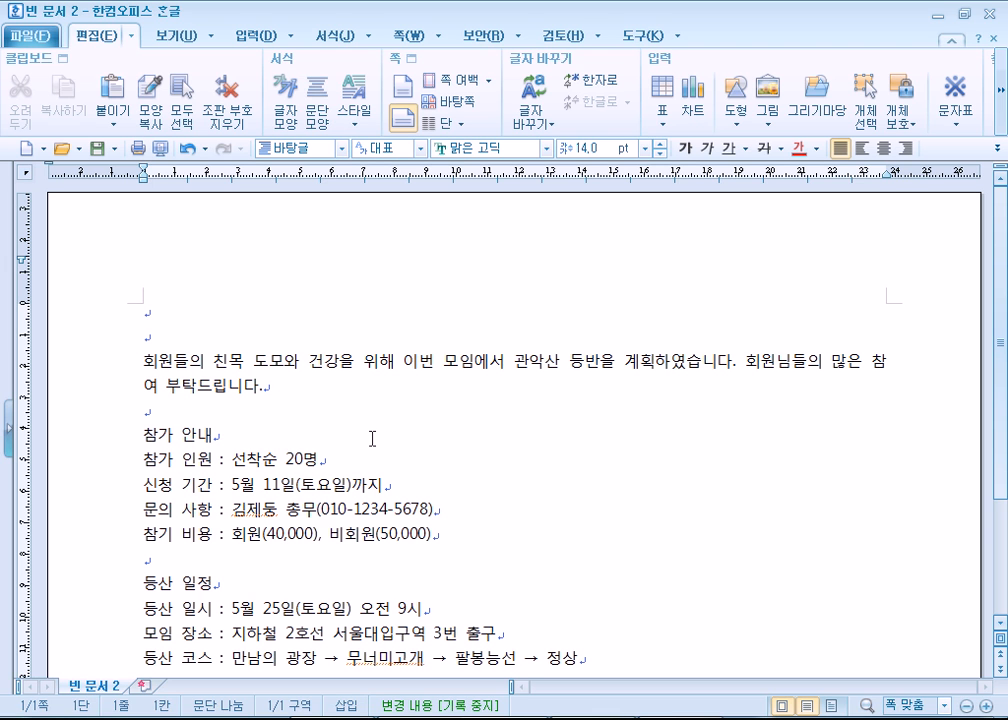
scroll(333, 527, "down", 3)
scroll(436, 581, "down", 1)
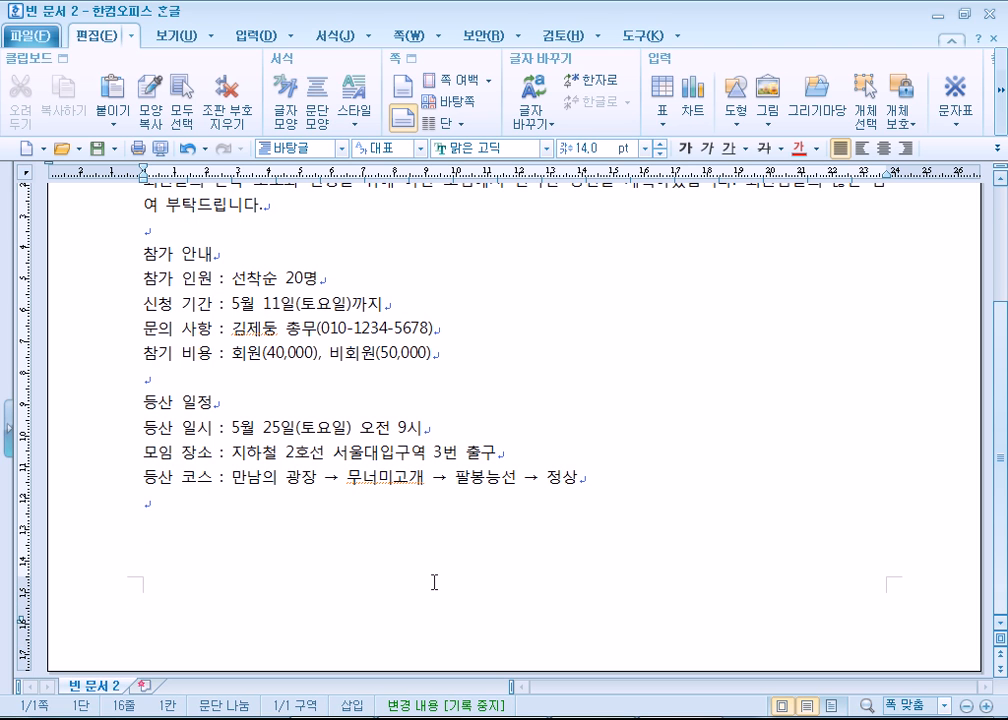
left_click(493, 503)
Preview the page again, switch back to portrait, and return to the last line
left_click(160, 150)
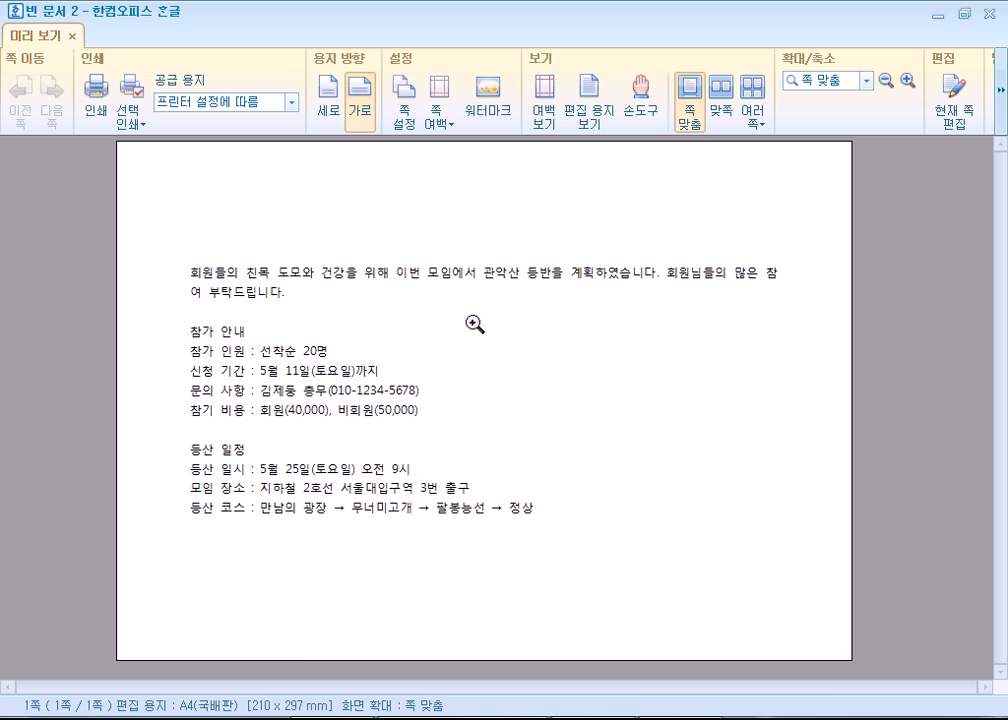
left_click(327, 112)
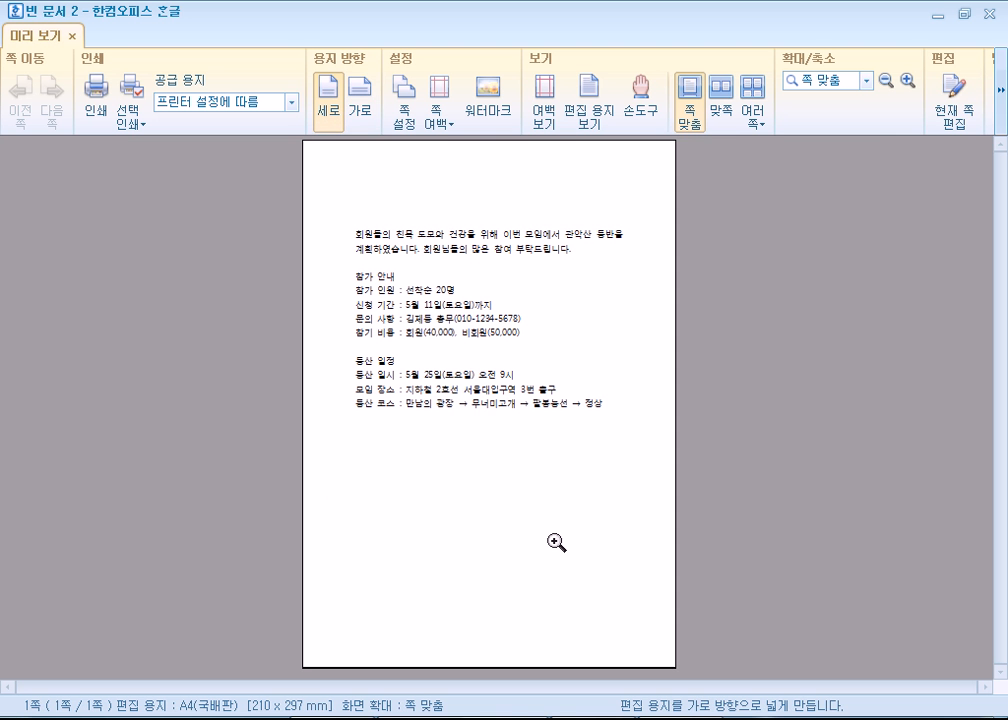
left_click(952, 108)
scroll(470, 520, "down", 3)
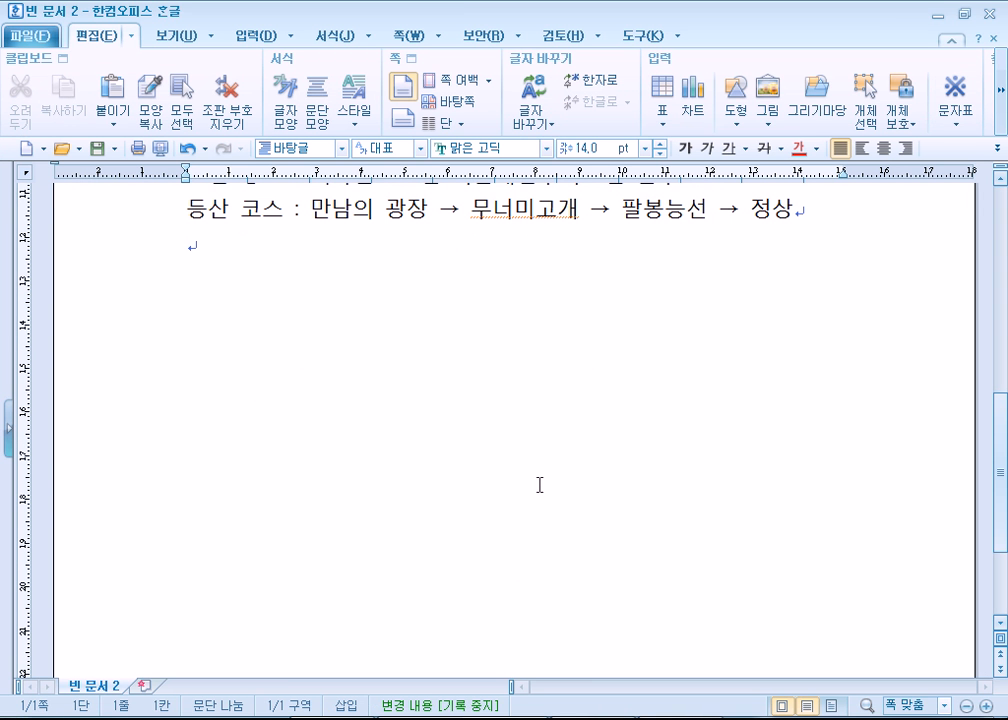
scroll(300, 300, "up", 2)
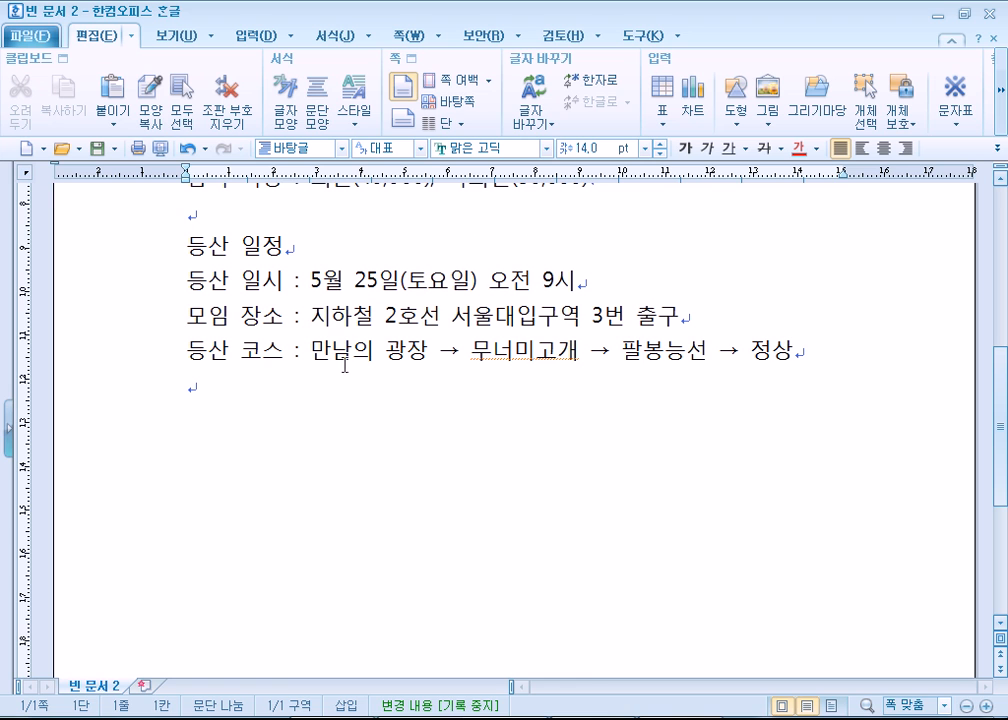
scroll(546, 400, "down", 1)
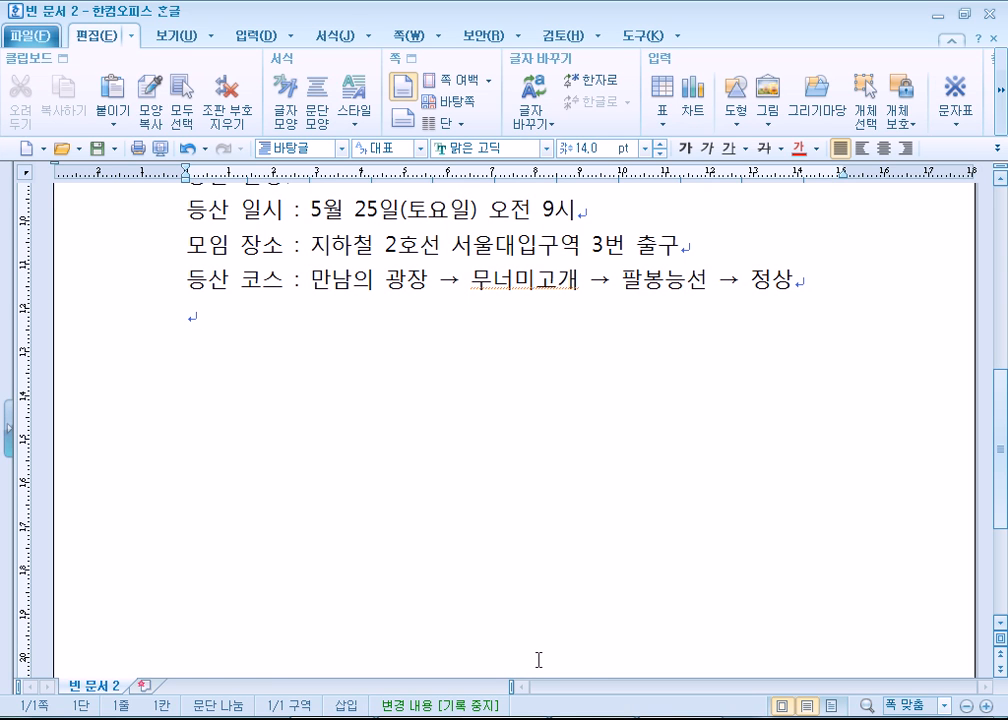
left_click(546, 566)
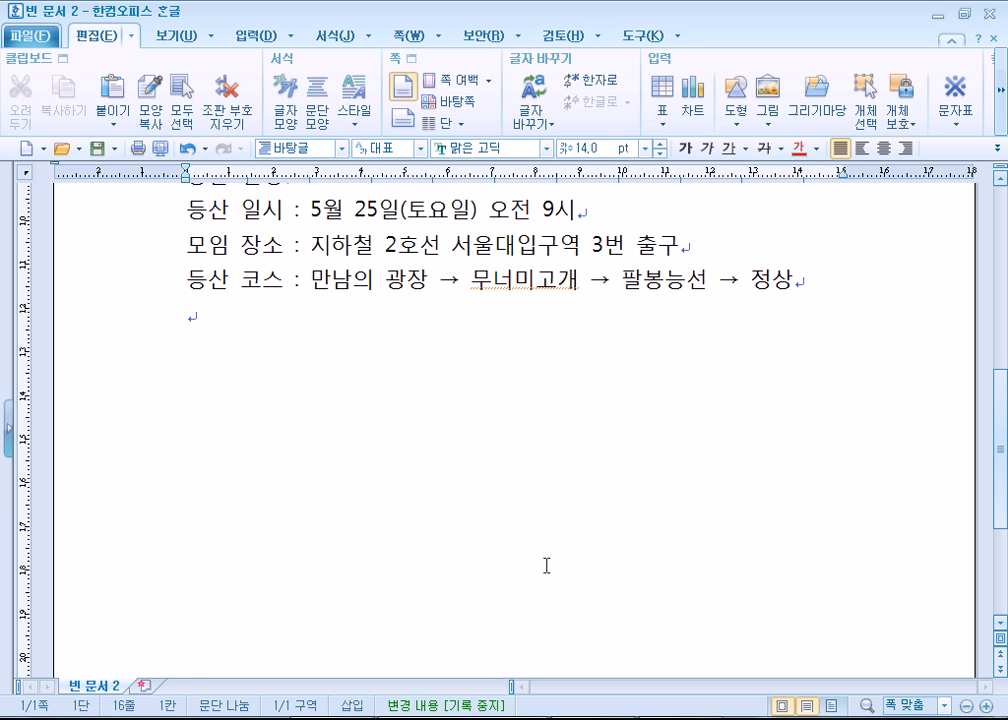
scroll(546, 566, "up", 4)
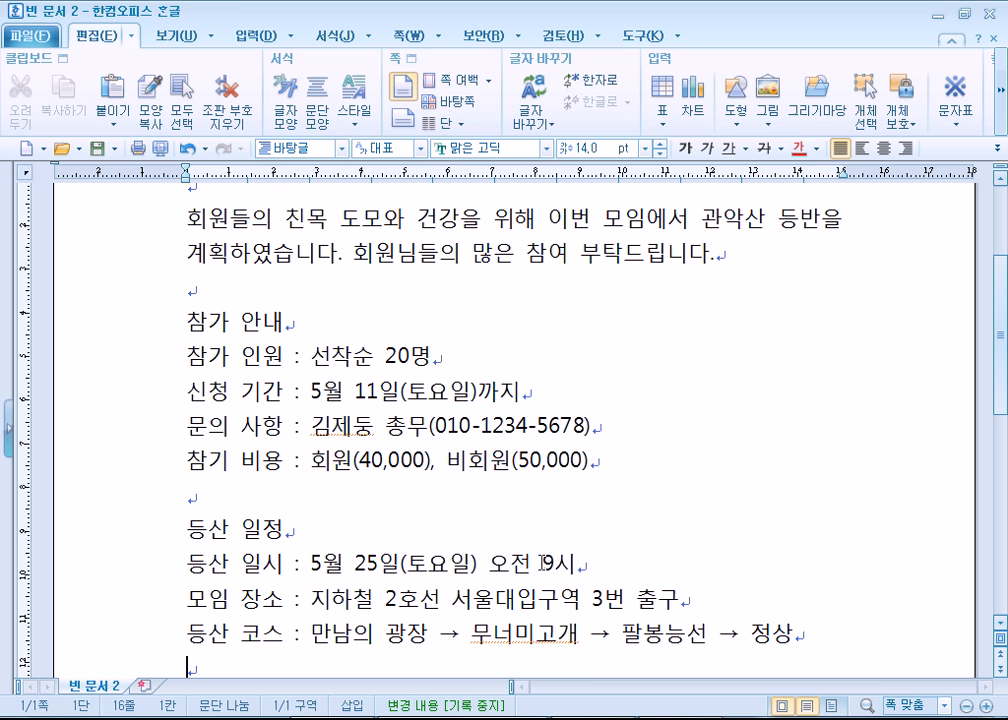
Set the page to landscape once more in preview, then go back to editing
left_click(162, 150)
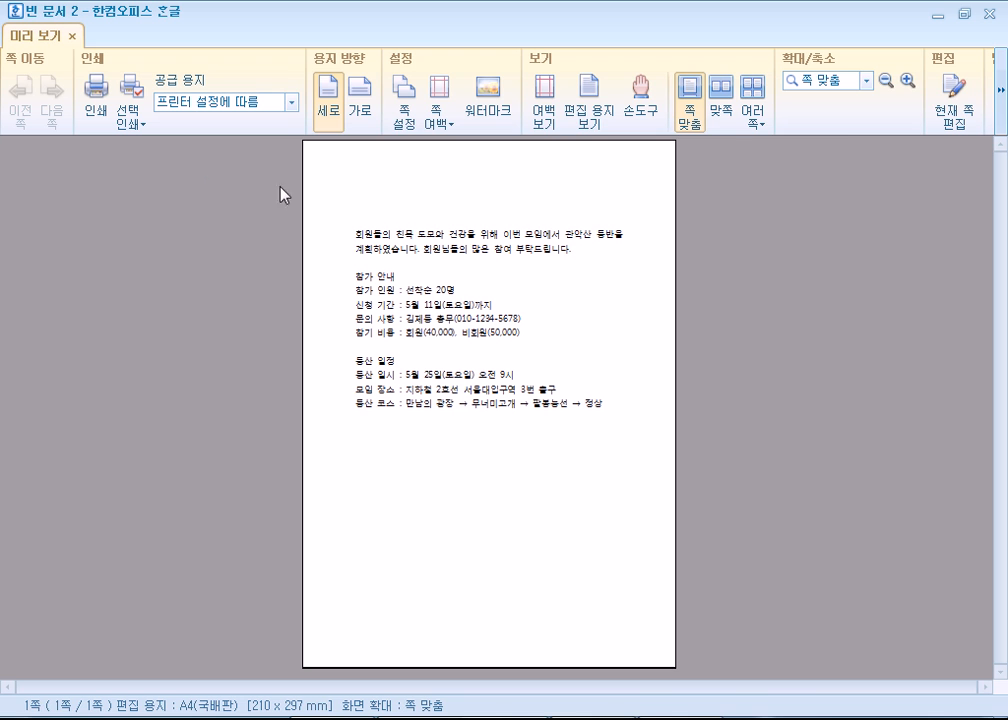
left_click(360, 102)
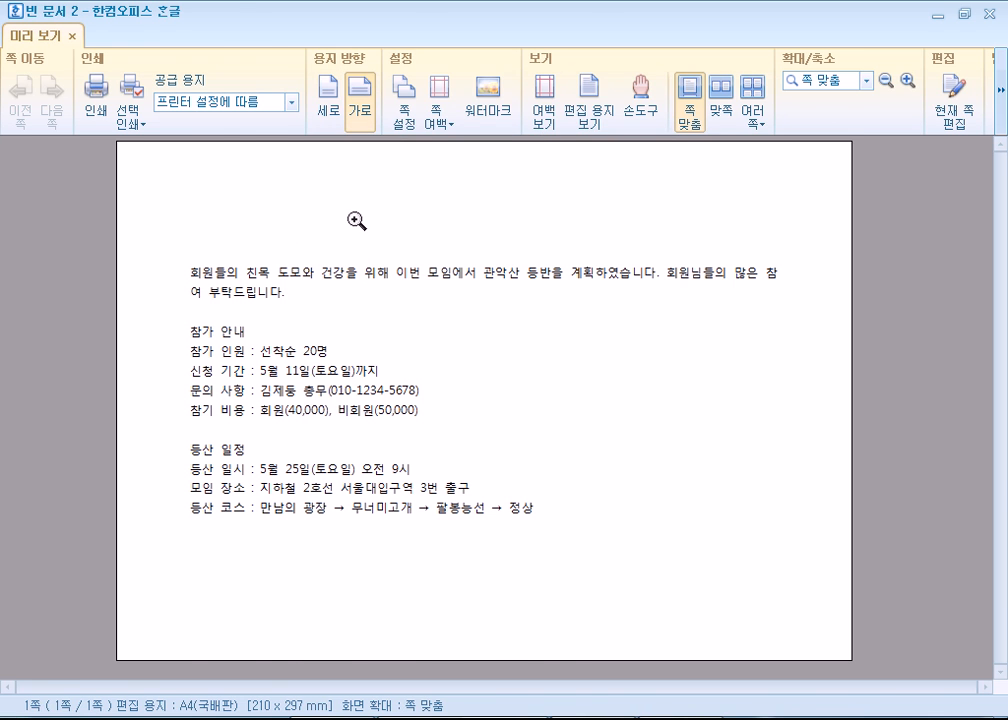
key("Escape")
left_click(160, 151)
left_click(960, 115)
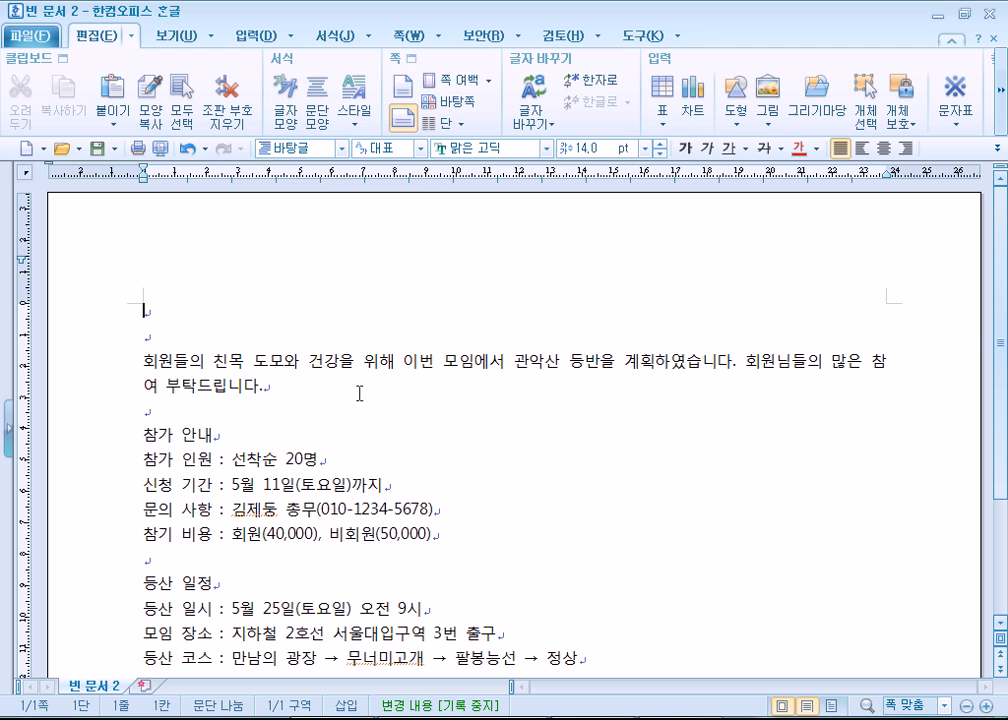
Open 쪽 테두리/배경 from the 쪽 menu and look over its border and background tabs
left_click(420, 38)
left_click(420, 38)
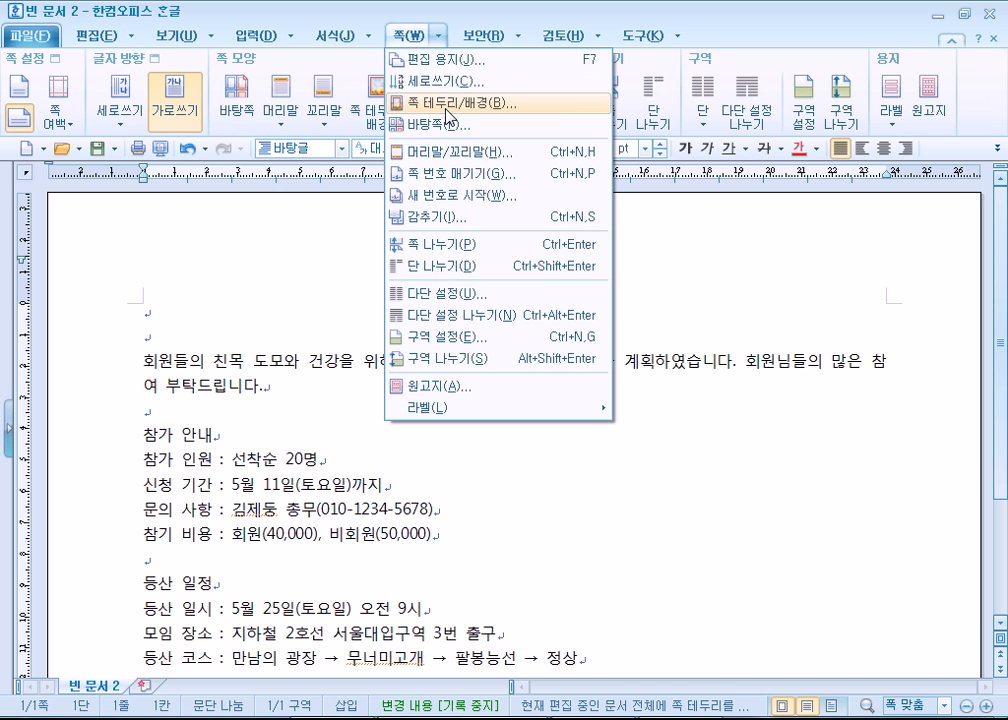
left_click(418, 35)
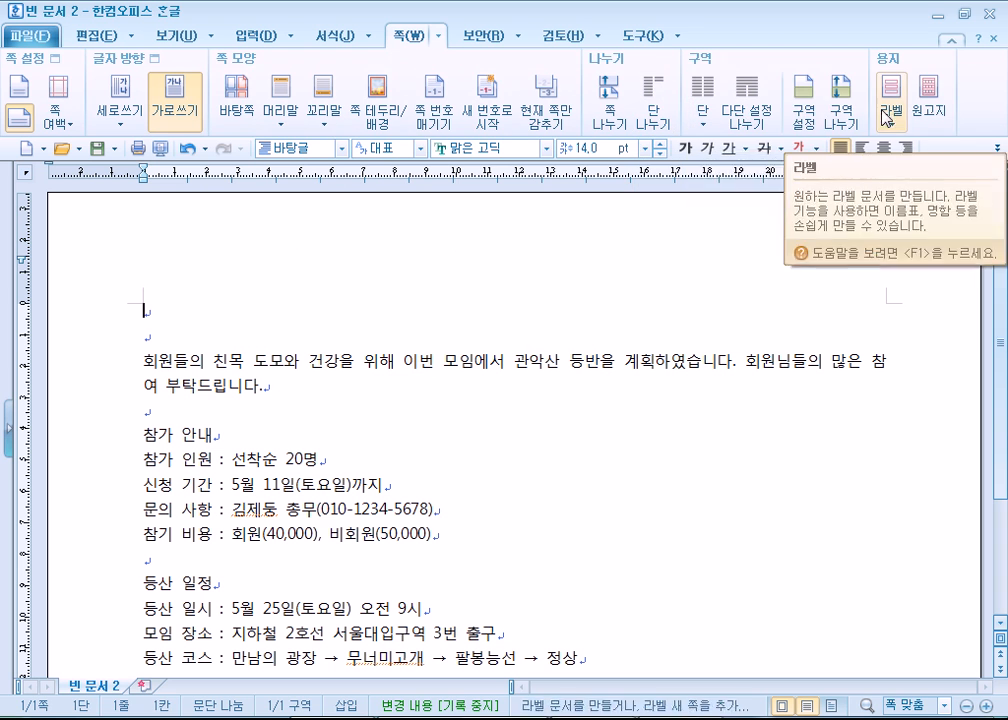
left_click(439, 36)
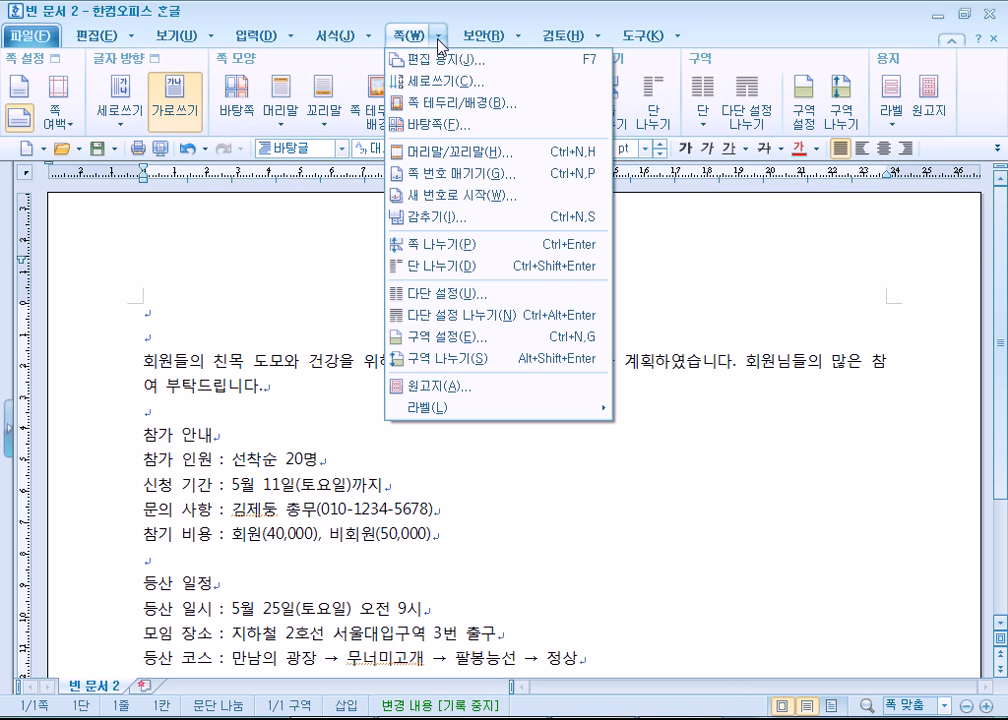
left_click(450, 106)
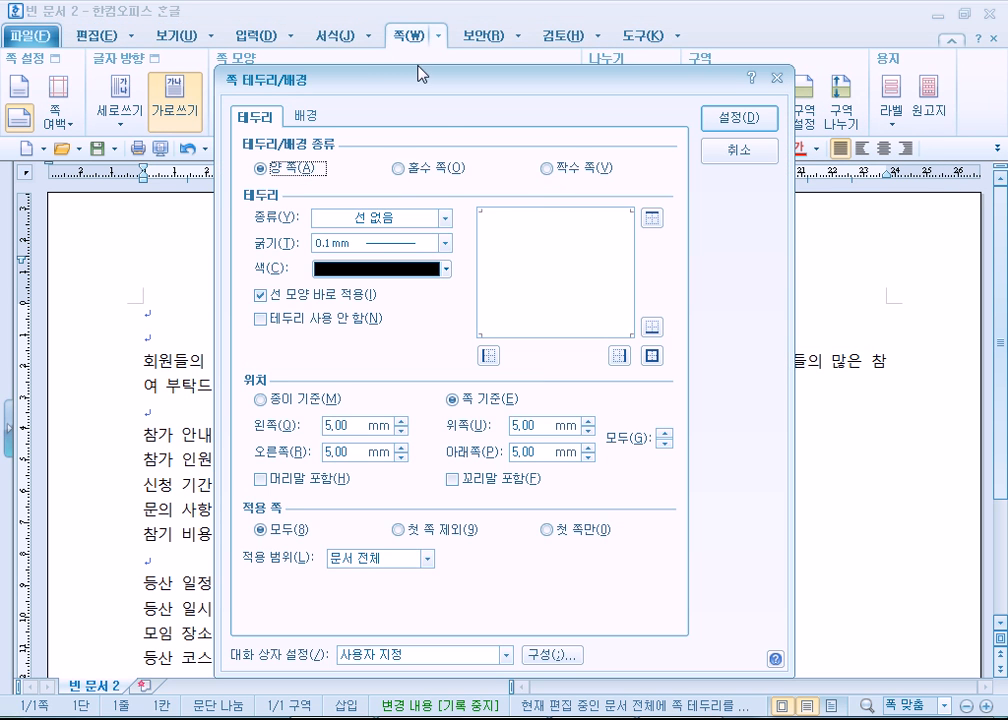
left_click_drag(413, 91, 519, 27)
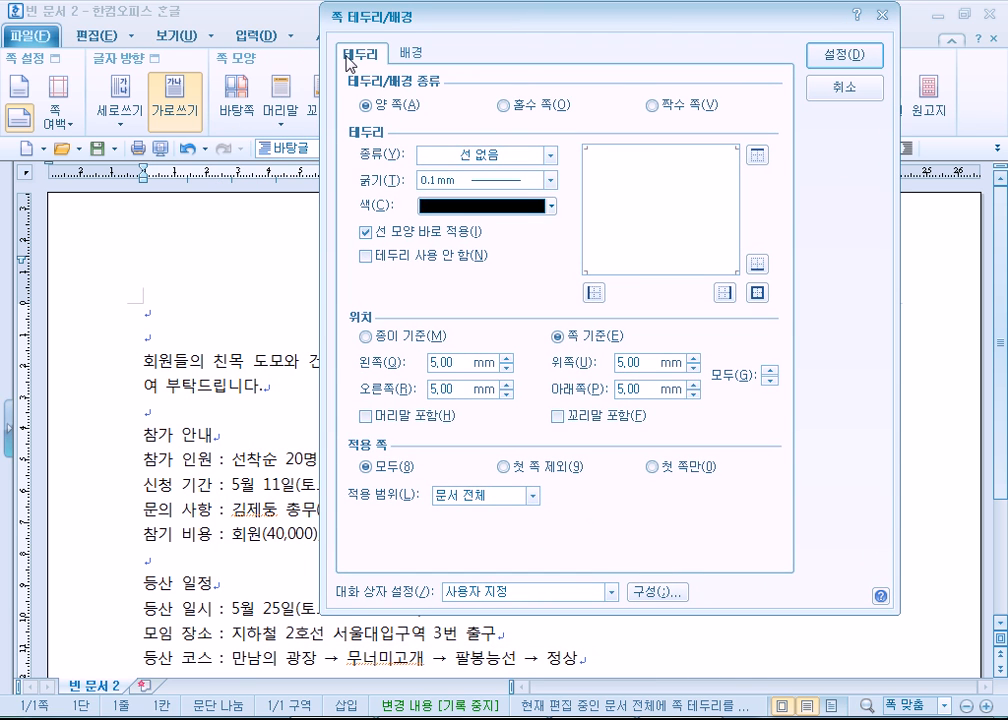
left_click(410, 57)
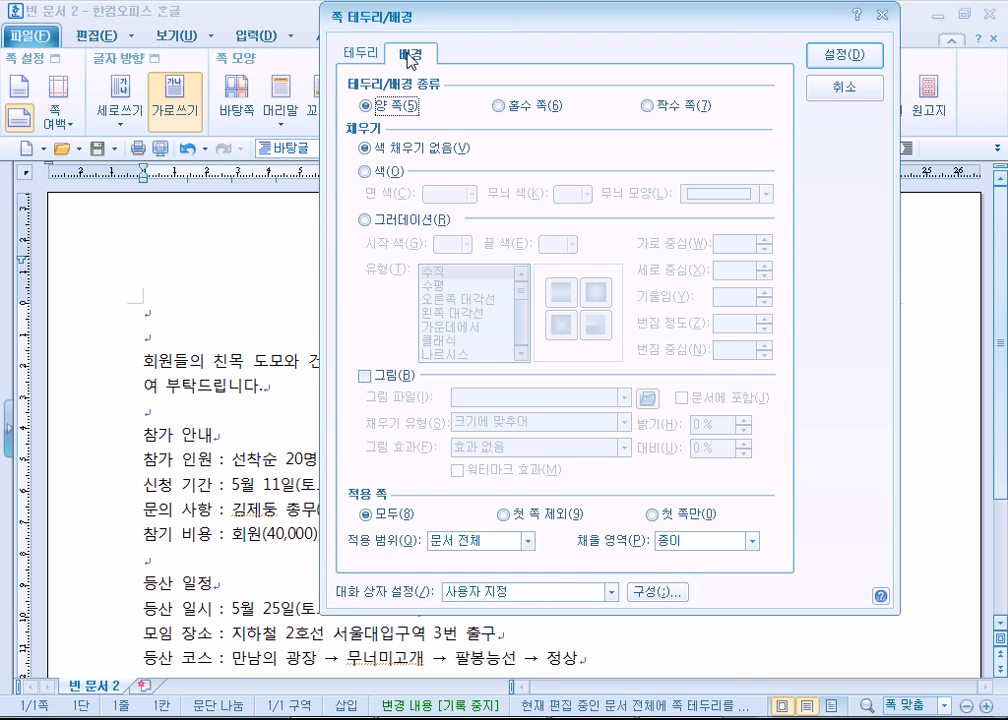
left_click(365, 55)
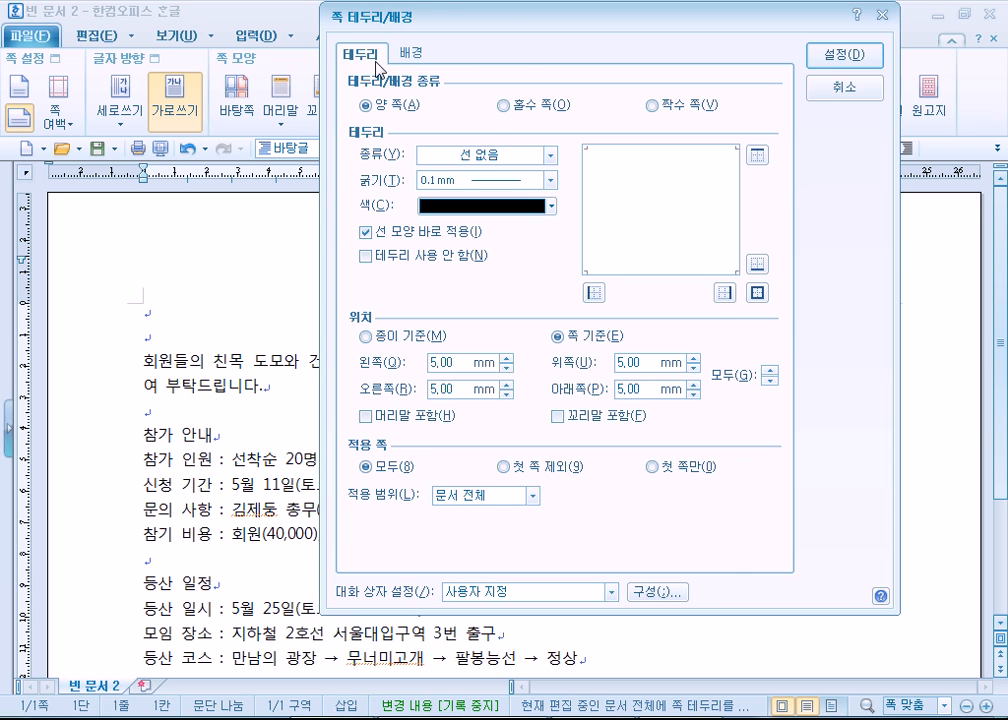
Choose a double line type and apply it to all four border sides
left_click(495, 157)
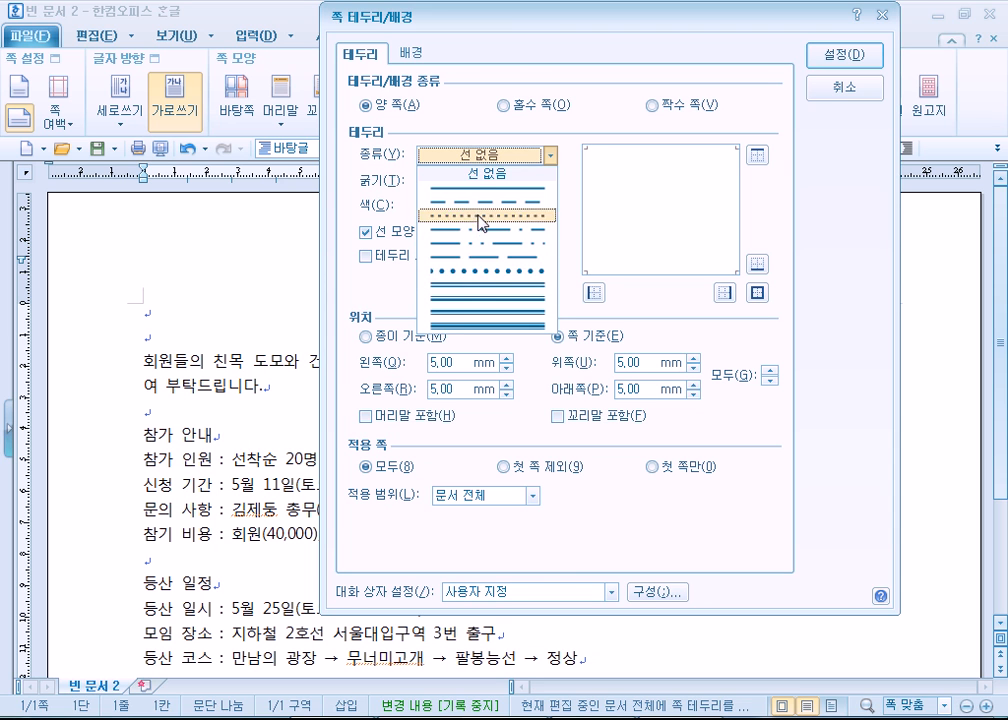
left_click(457, 289)
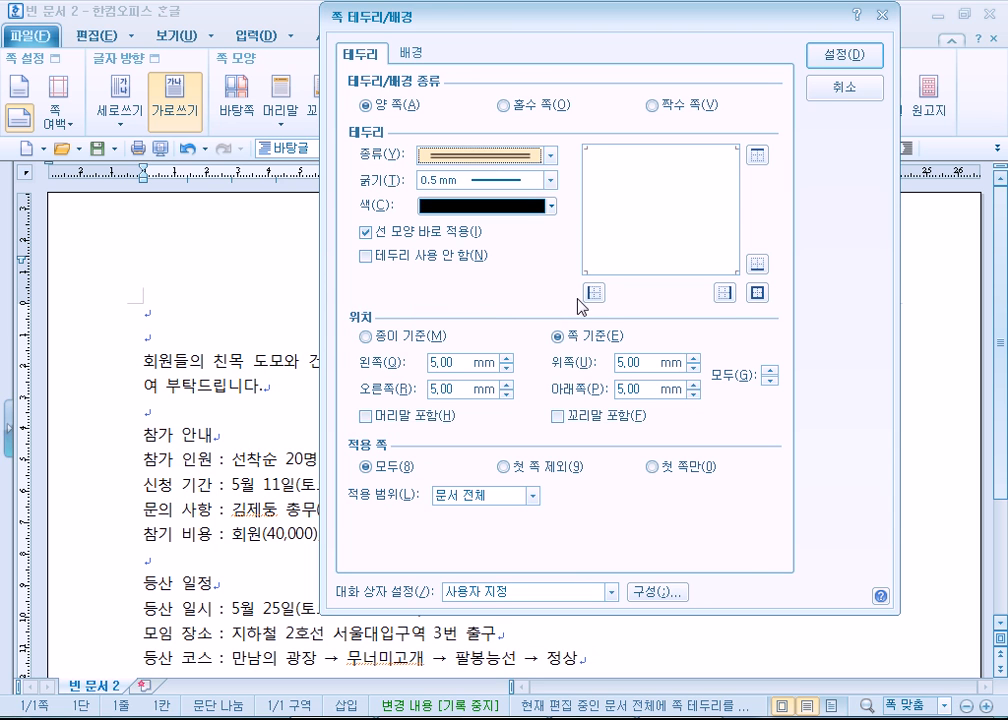
left_click(757, 292)
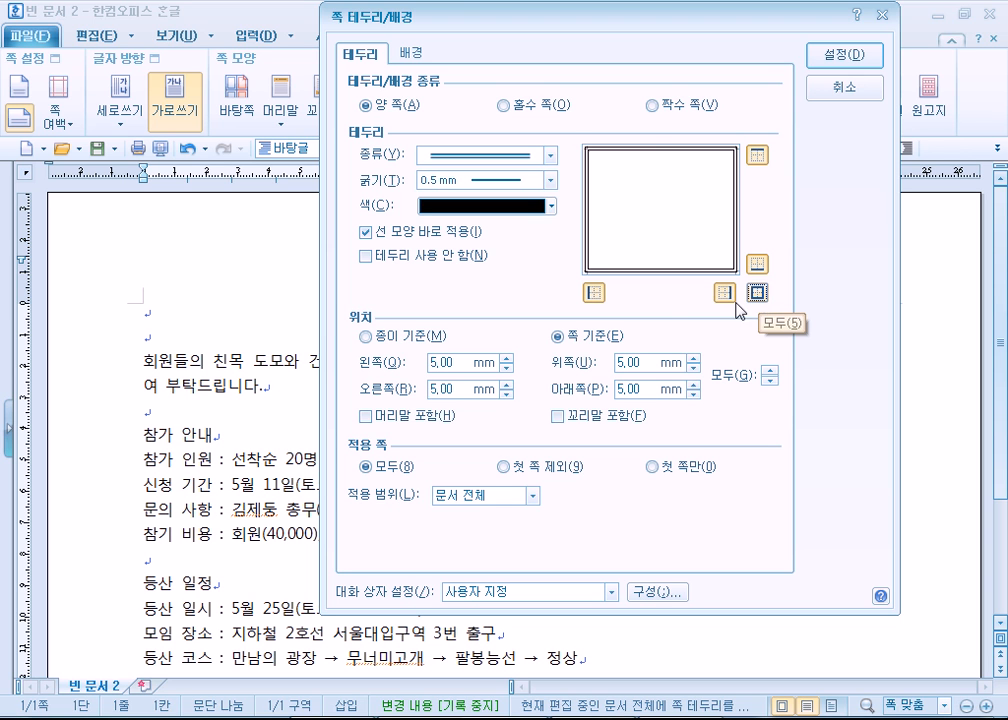
left_click(757, 155)
left_click(758, 156)
left_click(758, 156)
left_click(758, 156)
Toggle the border lines off and on, ending with all four sides bordered
left_click(725, 292)
left_click(757, 292)
left_click(757, 292)
left_click(757, 292)
left_click(757, 292)
left_click(757, 292)
left_click(757, 292)
left_click(757, 292)
left_click(549, 206)
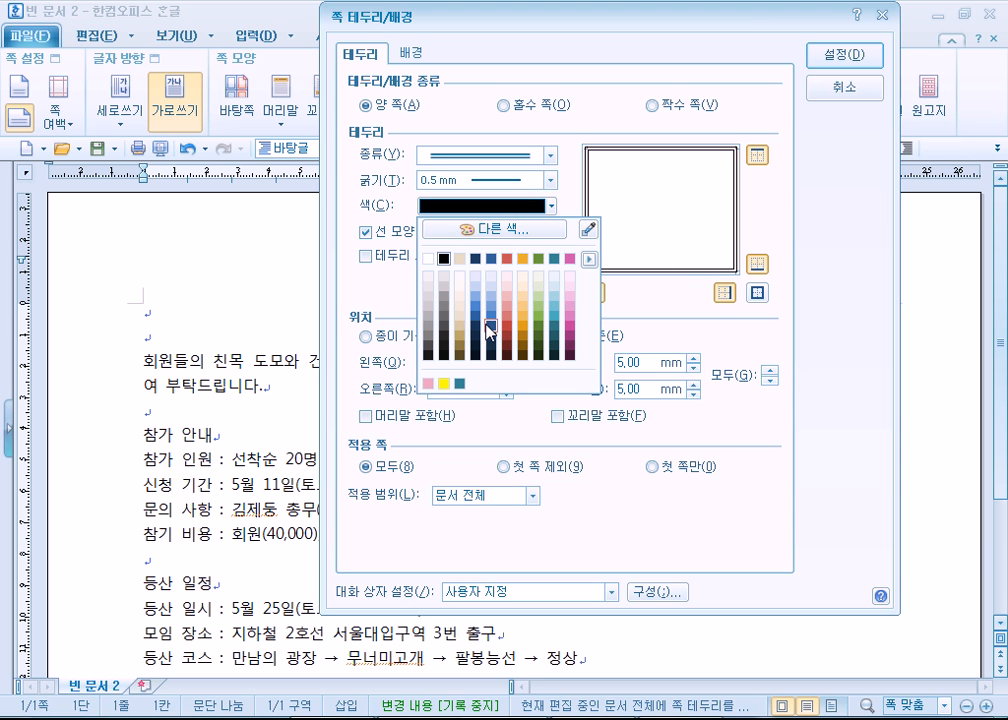
Set the border colour to red, reapply all sides, and compare paper-edge and page-body positions
left_click(468, 230)
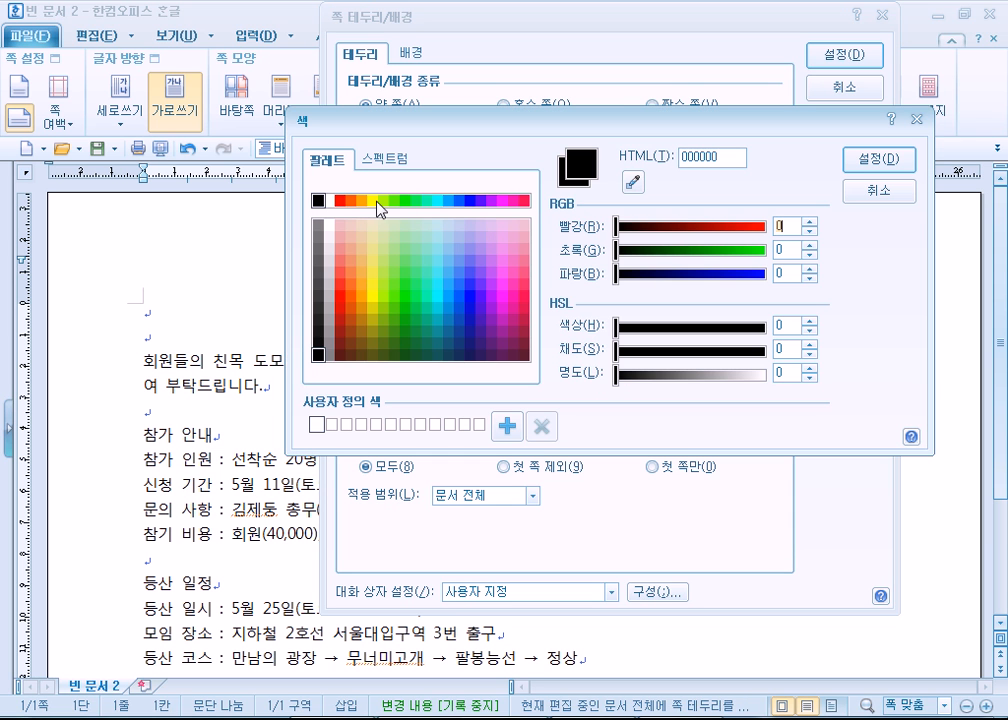
left_click(340, 201)
left_click(858, 164)
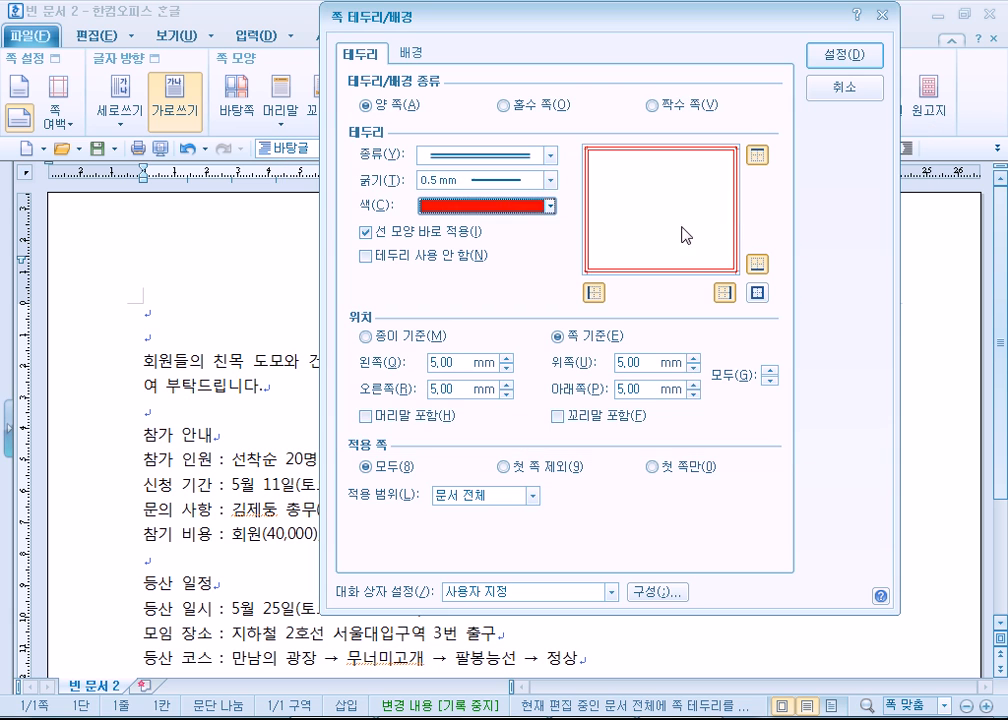
left_click(757, 292)
left_click(757, 292)
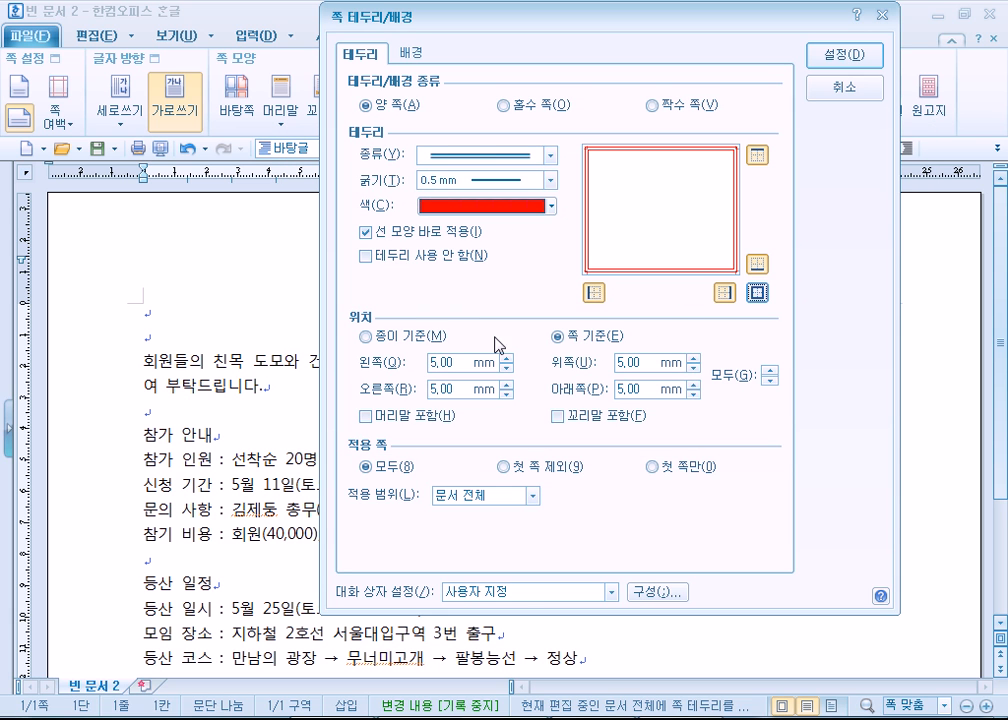
left_click(385, 336)
left_click(589, 335)
left_click(419, 336)
left_click(586, 344)
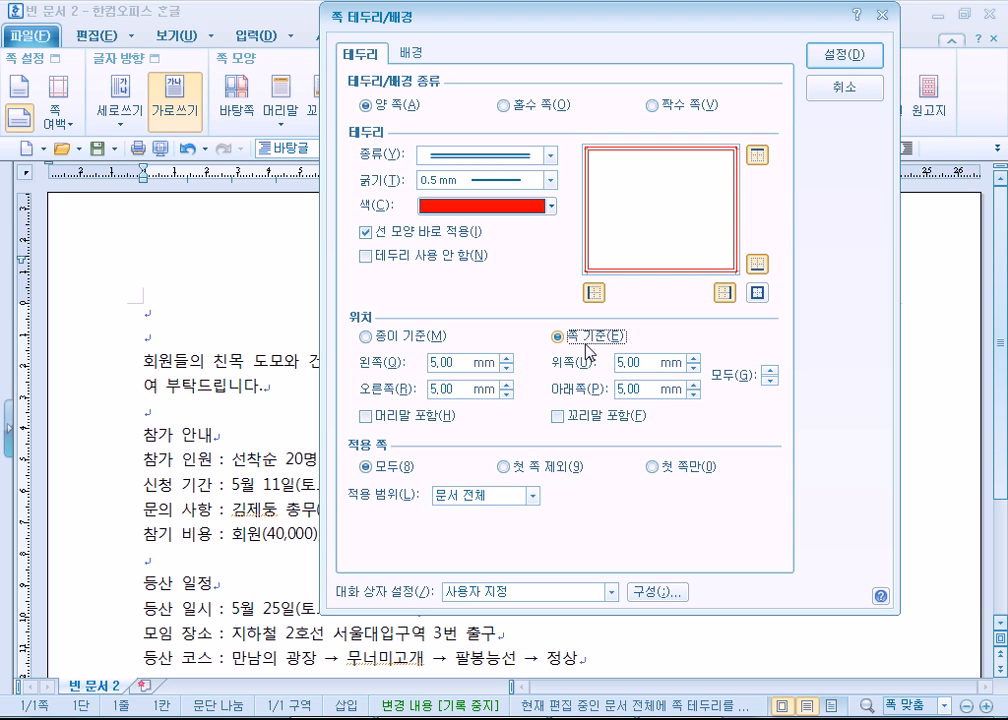
Confirm red again, restore all four sides, and position the border from the paper edge (종이 기준)
left_click(551, 205)
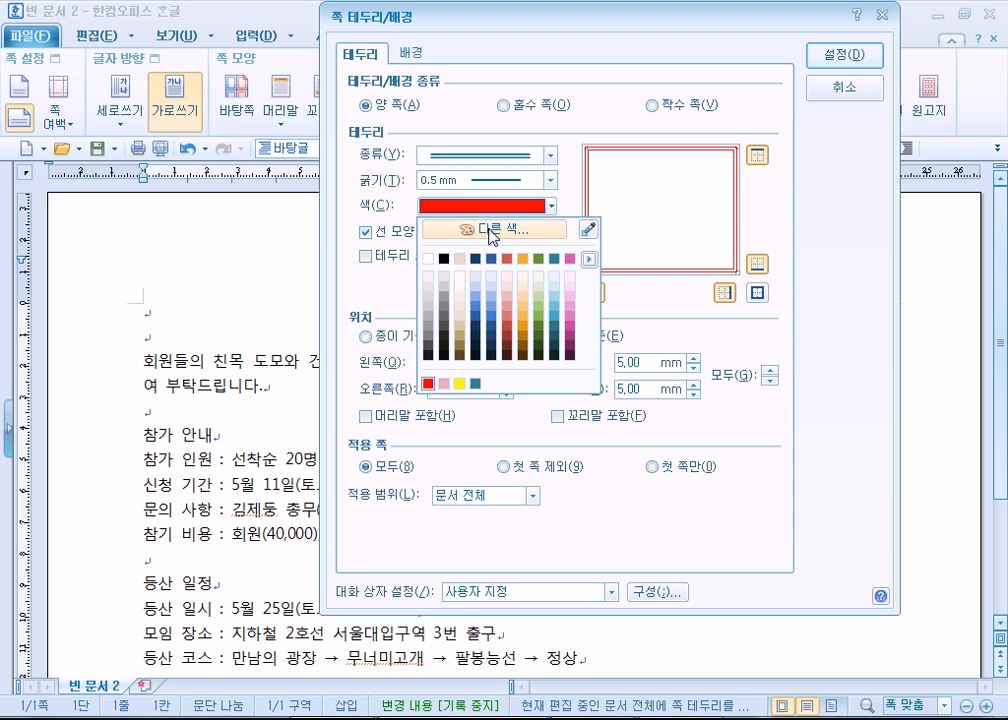
left_click(510, 230)
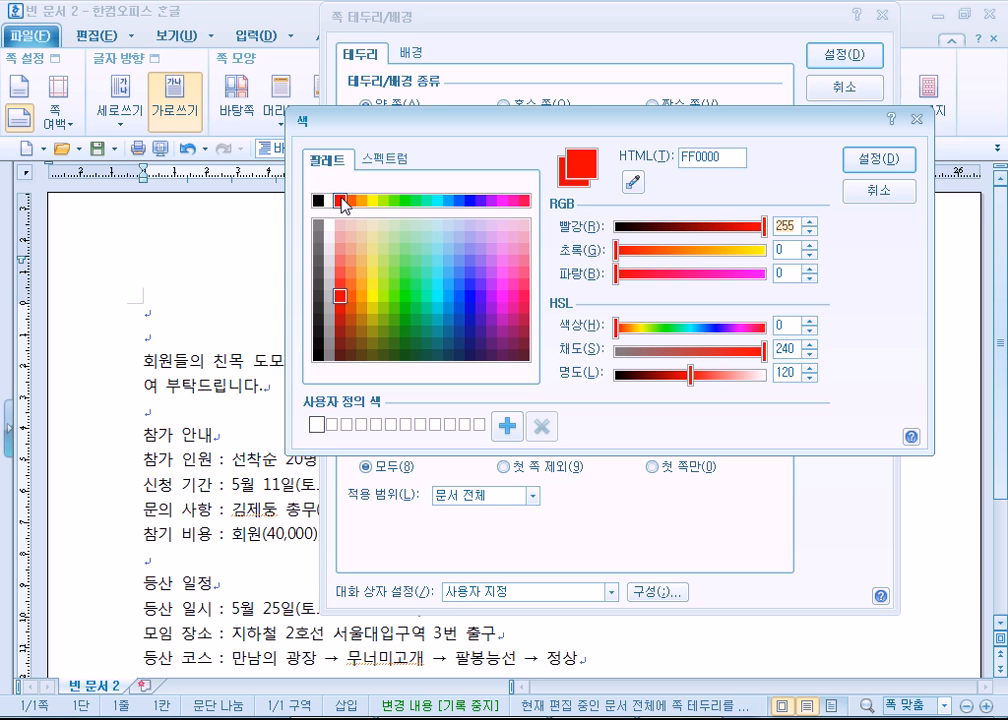
left_click(900, 160)
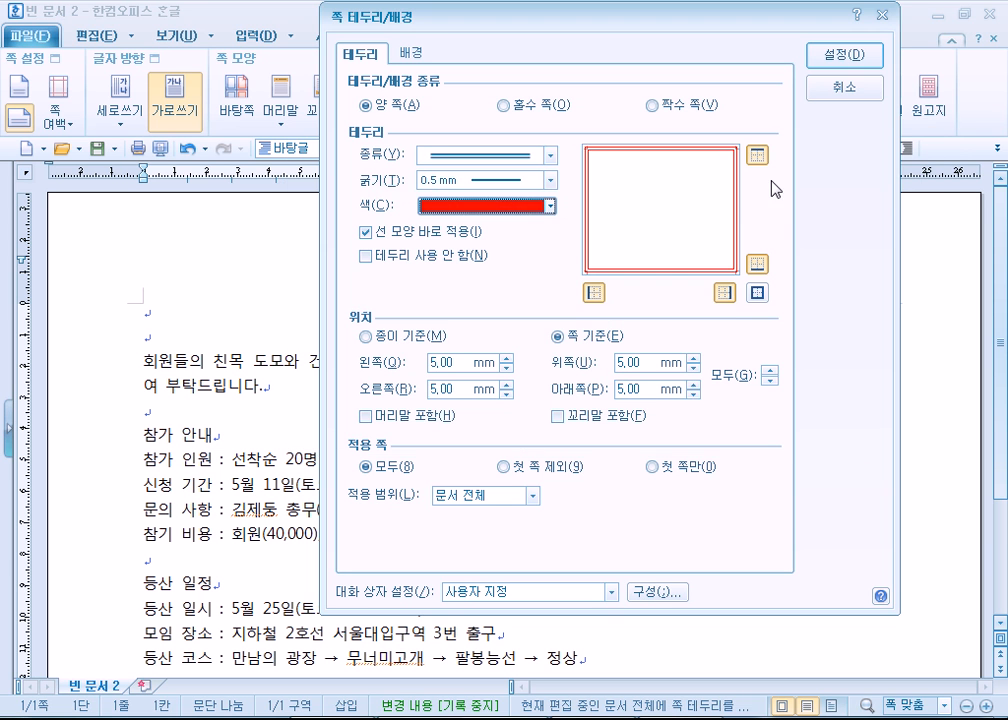
left_click(757, 292)
left_click(757, 292)
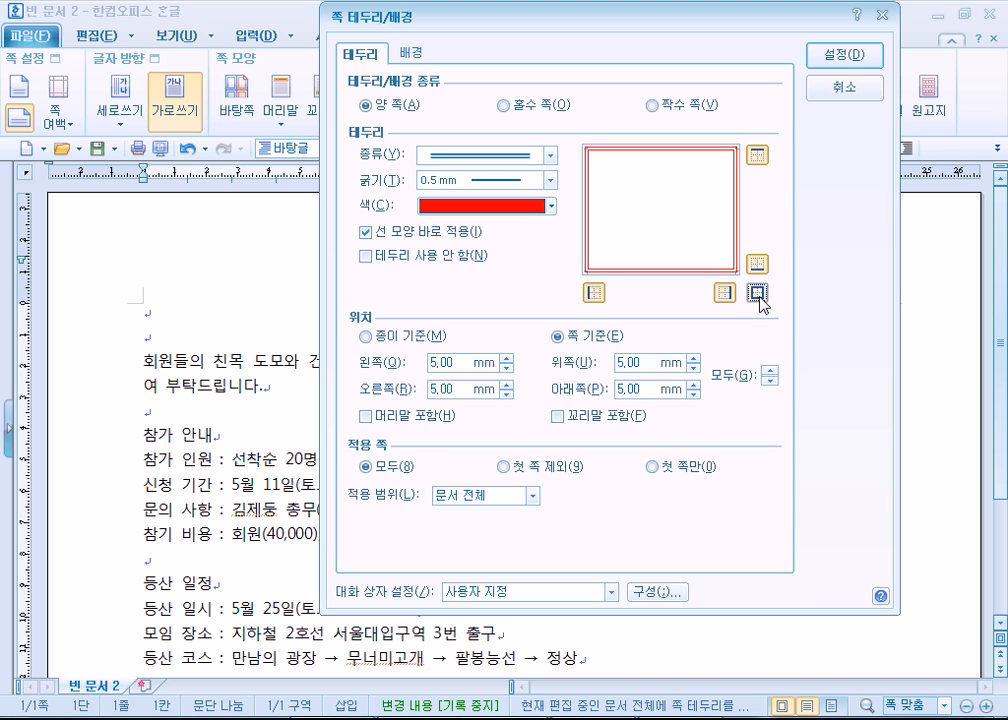
left_click(405, 337)
left_click(588, 338)
left_click(432, 343)
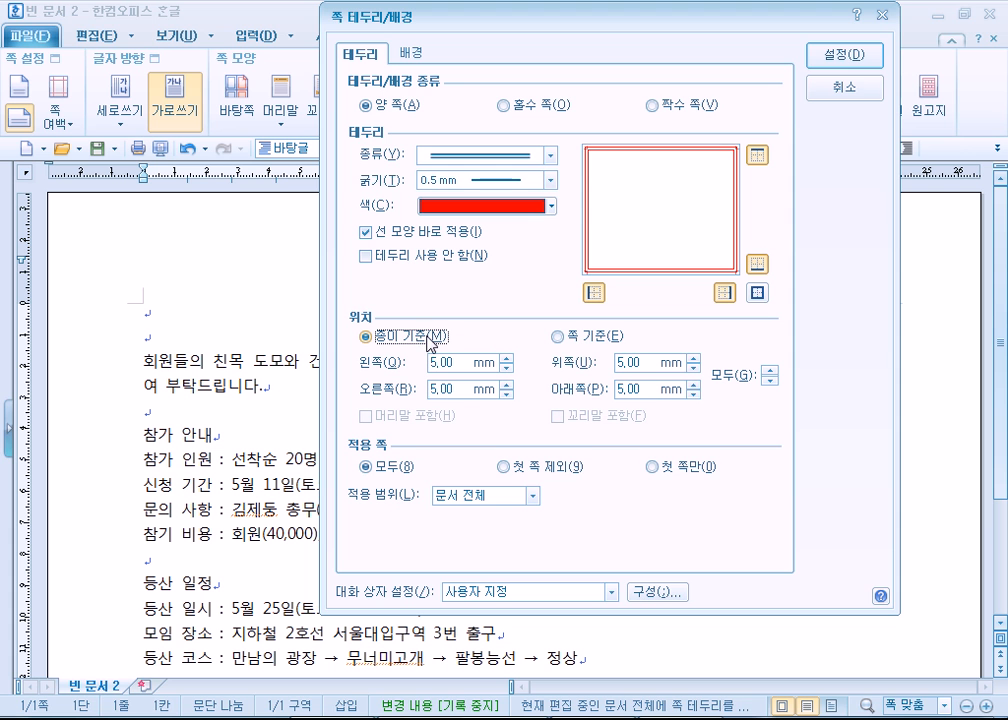
Apply the red double border and check it on the page
left_click(832, 60)
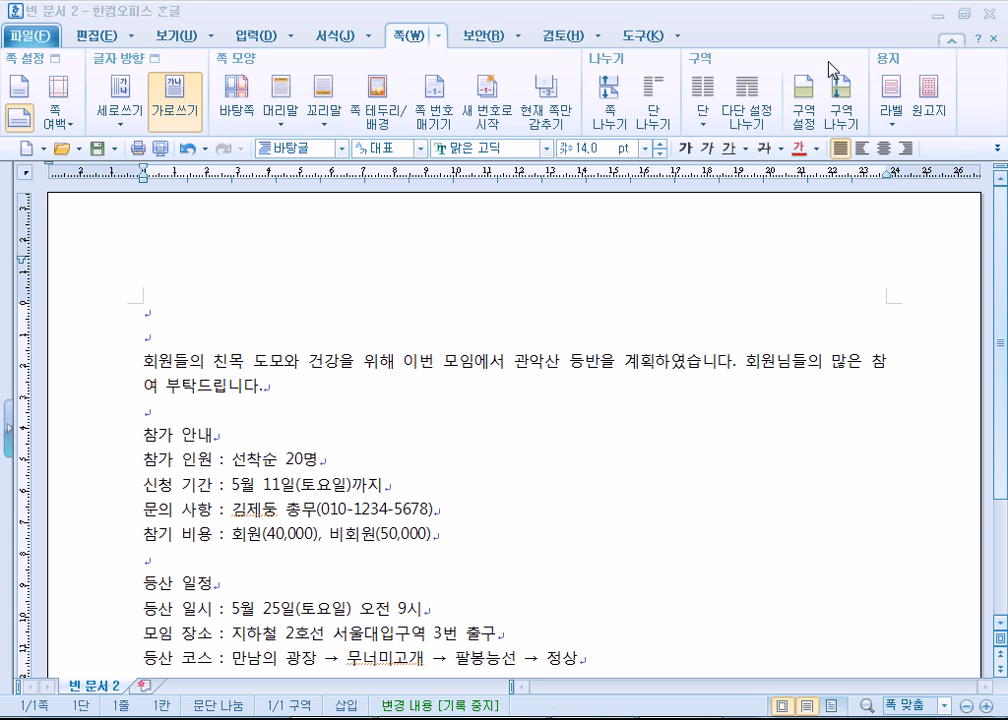
scroll(465, 403, "down", 3)
scroll(460, 406, "up", 3)
scroll(460, 406, "down", 3)
scroll(460, 406, "up", 3)
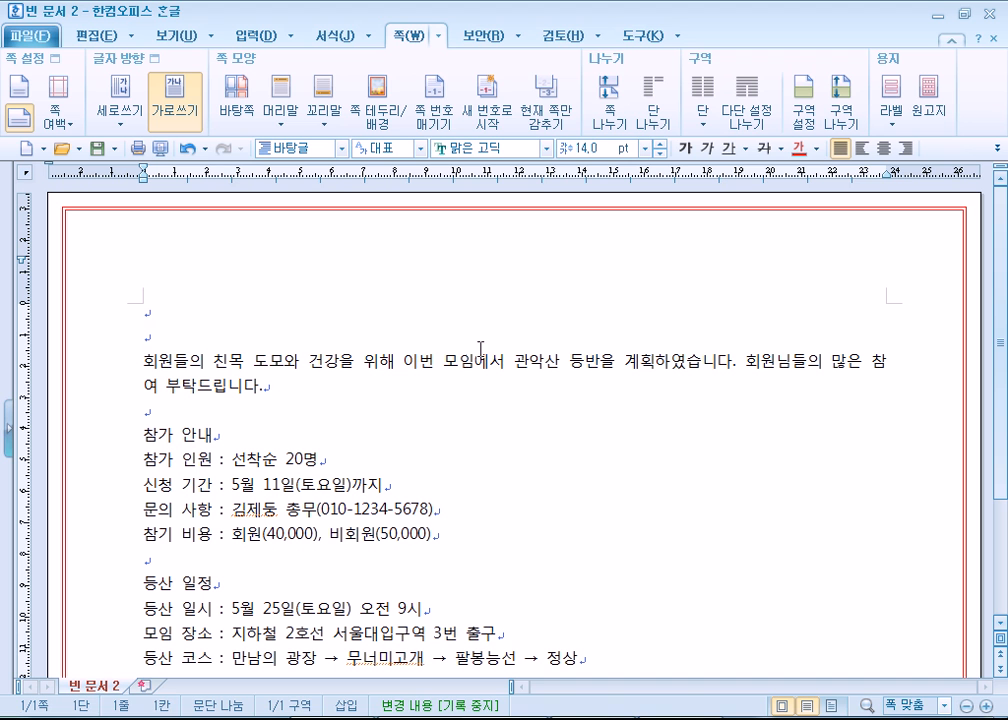
Reposition the border with 쪽 기준 so it frames the text area, and apply it
left_click(441, 37)
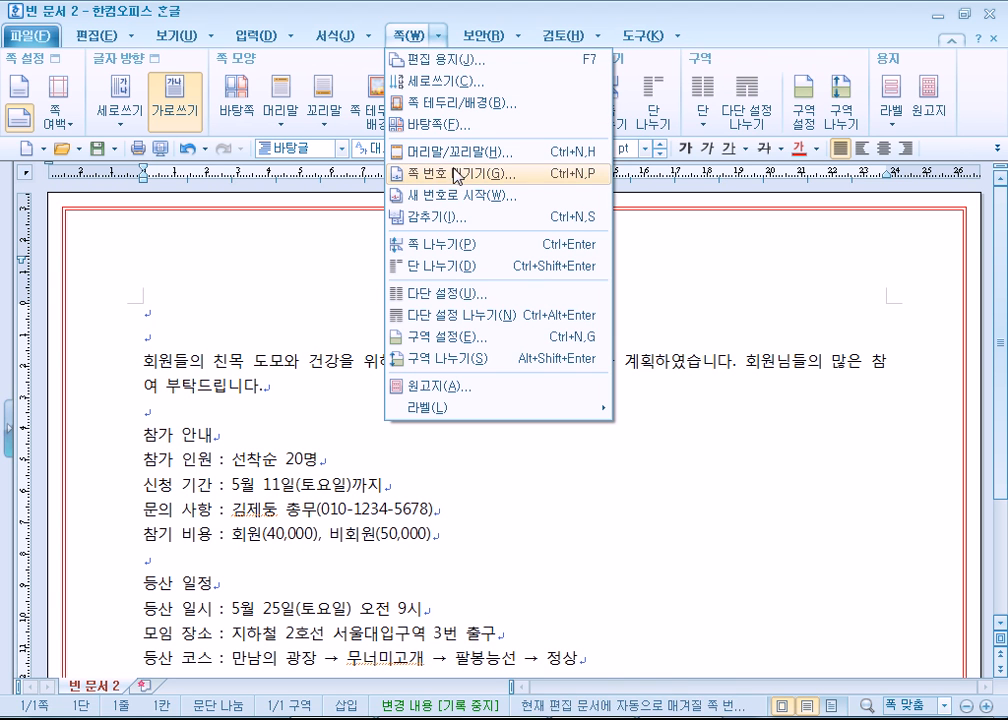
left_click(458, 103)
left_click(488, 399)
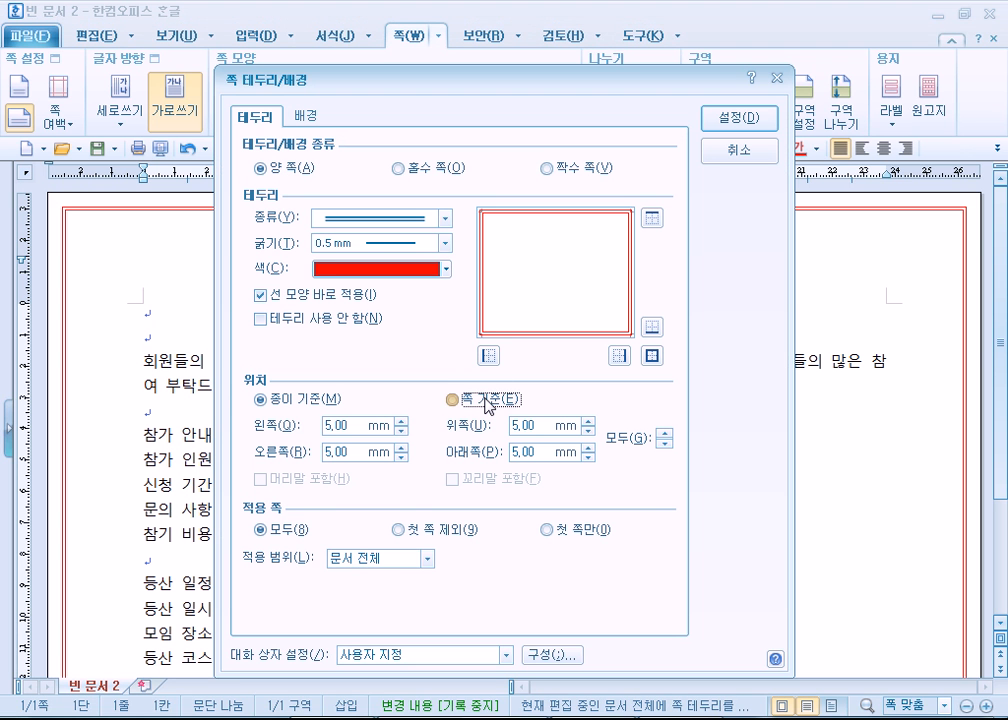
left_click(727, 122)
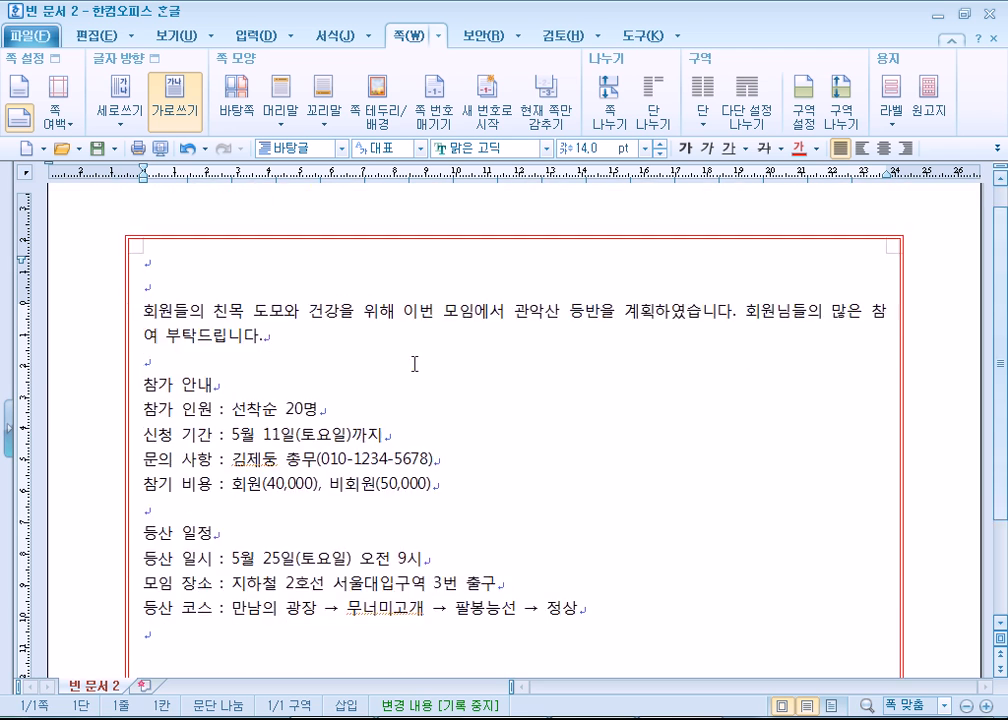
scroll(410, 365, "down", 3)
scroll(410, 365, "up", 3)
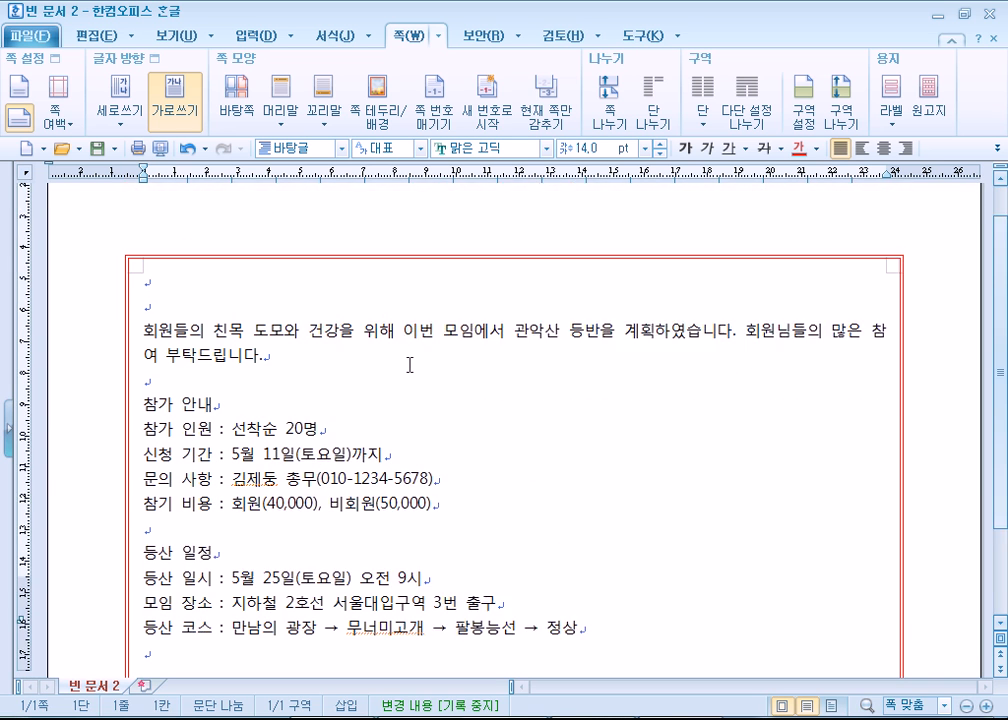
Try the border at the paper edge (종이 기준) and apply it
left_click(439, 37)
left_click(450, 103)
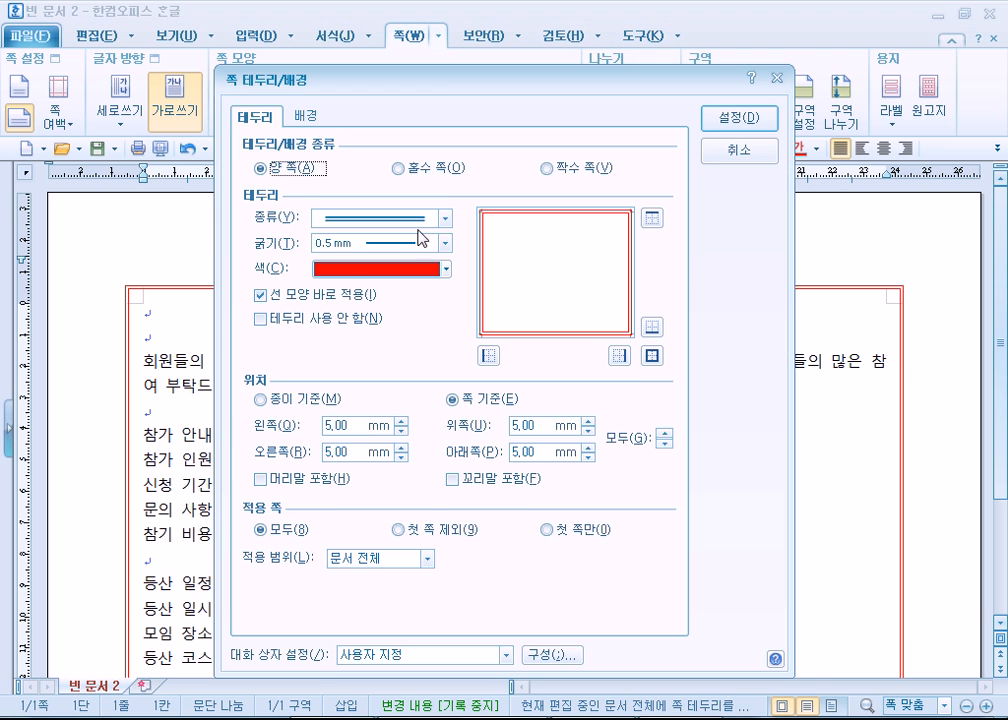
left_click_drag(518, 82, 638, 27)
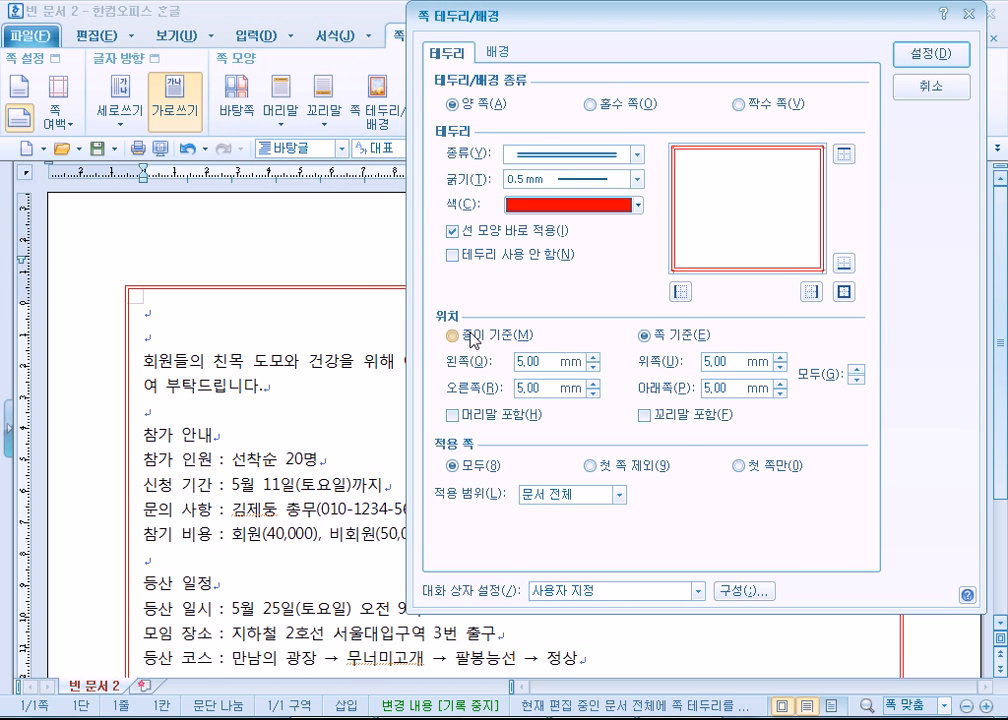
left_click(456, 334)
left_click(645, 336)
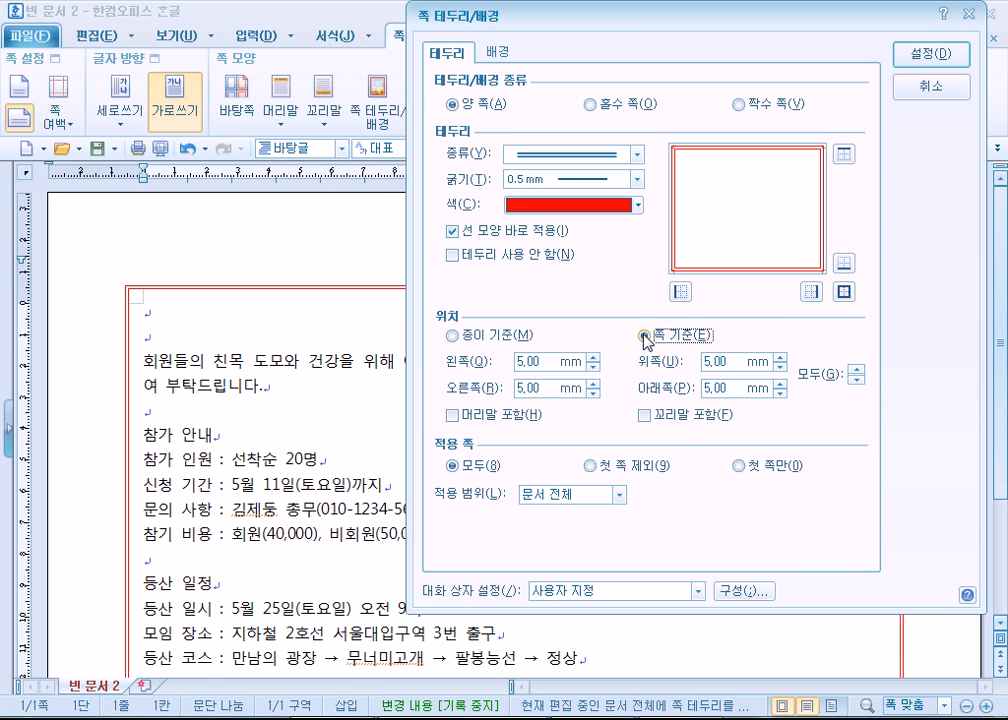
left_click(477, 338)
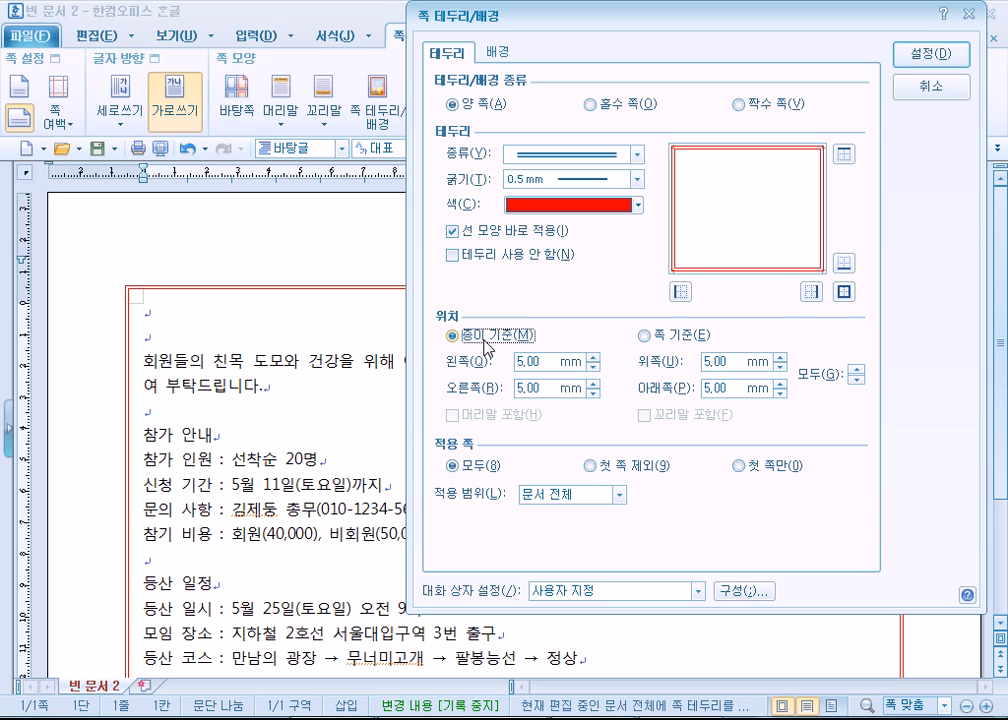
left_click(648, 338)
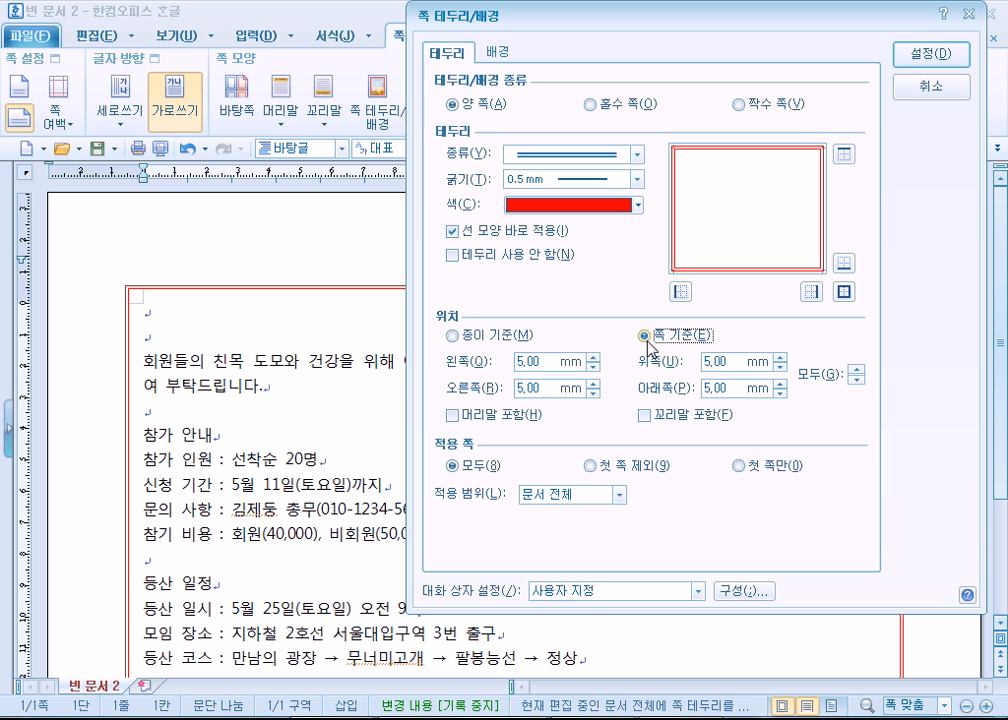
left_click(509, 345)
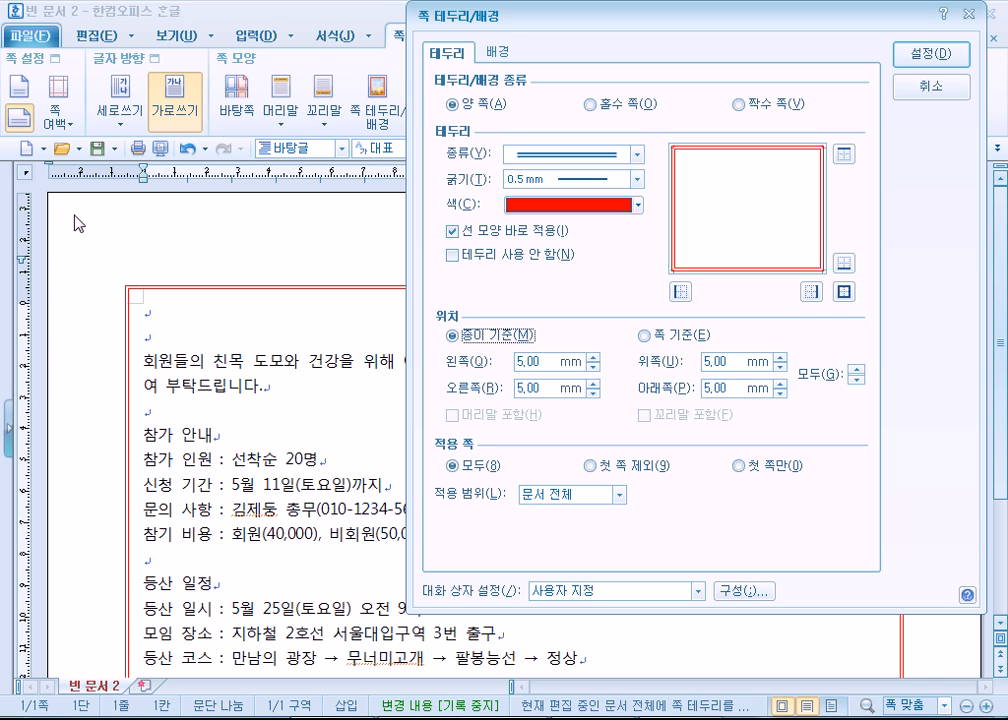
left_click(931, 55)
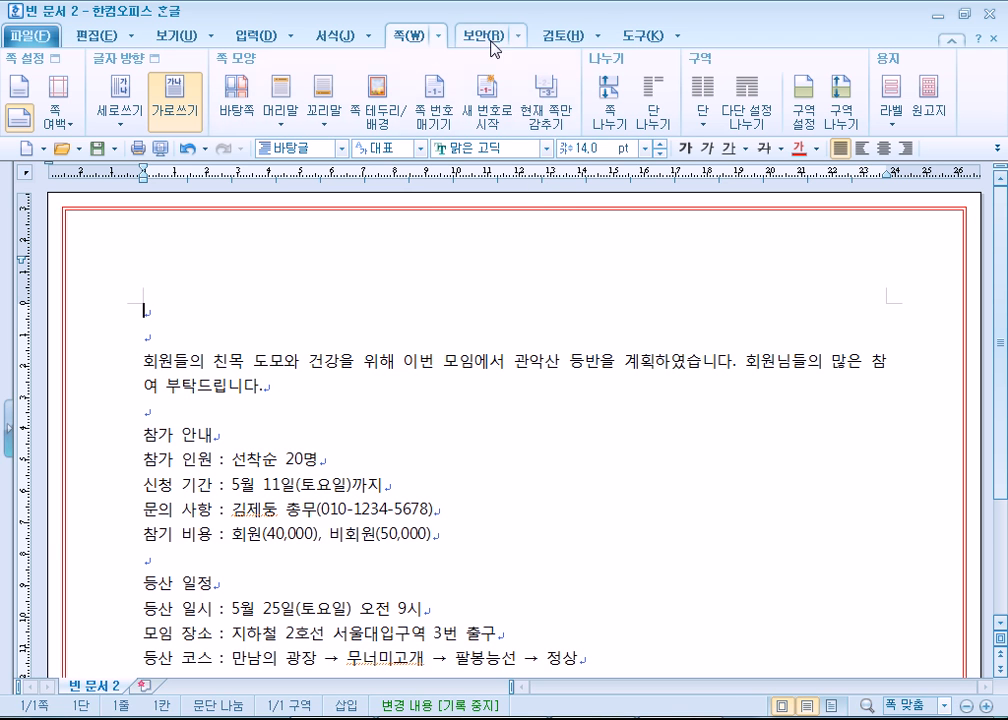
Reapply the border with 쪽 기준 so it frames the text body at 5.00 mm
left_click(437, 35)
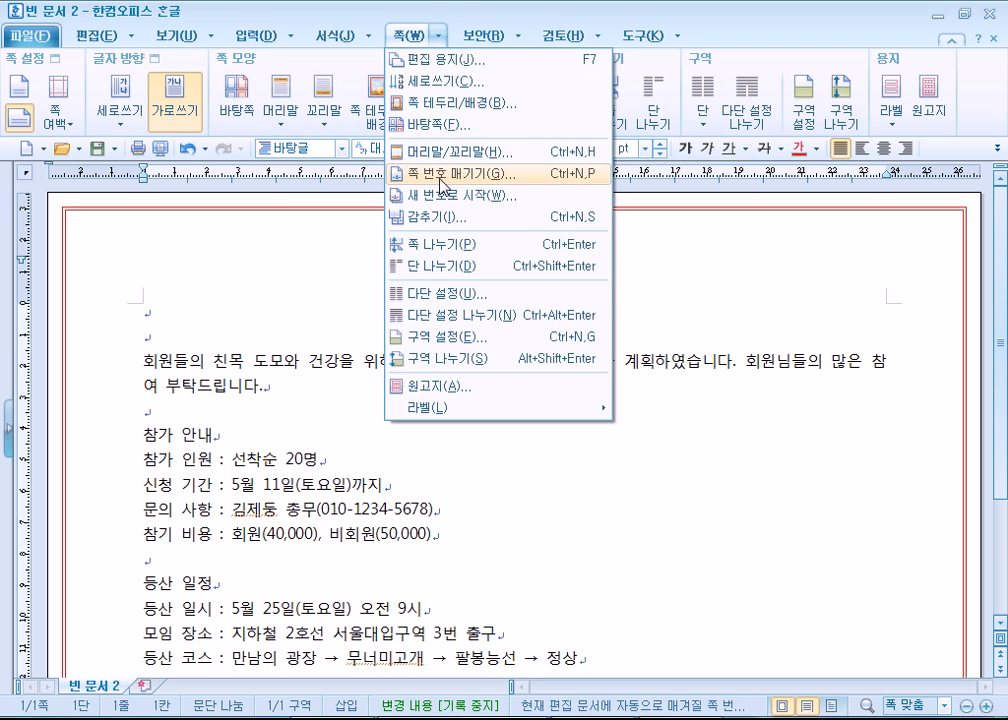
left_click(445, 103)
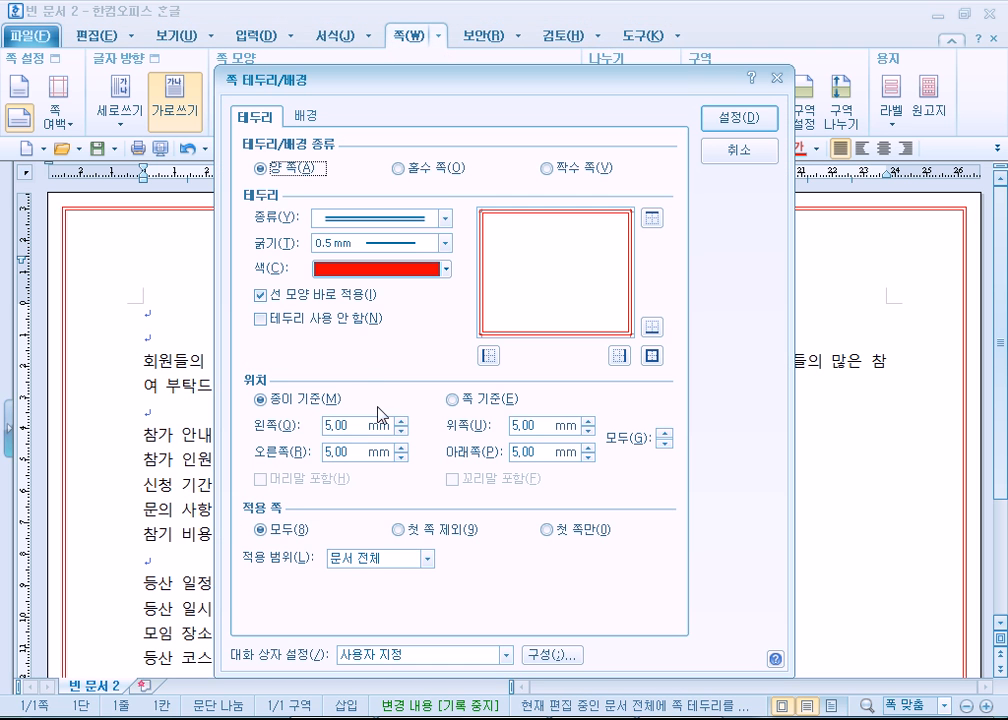
left_click(490, 400)
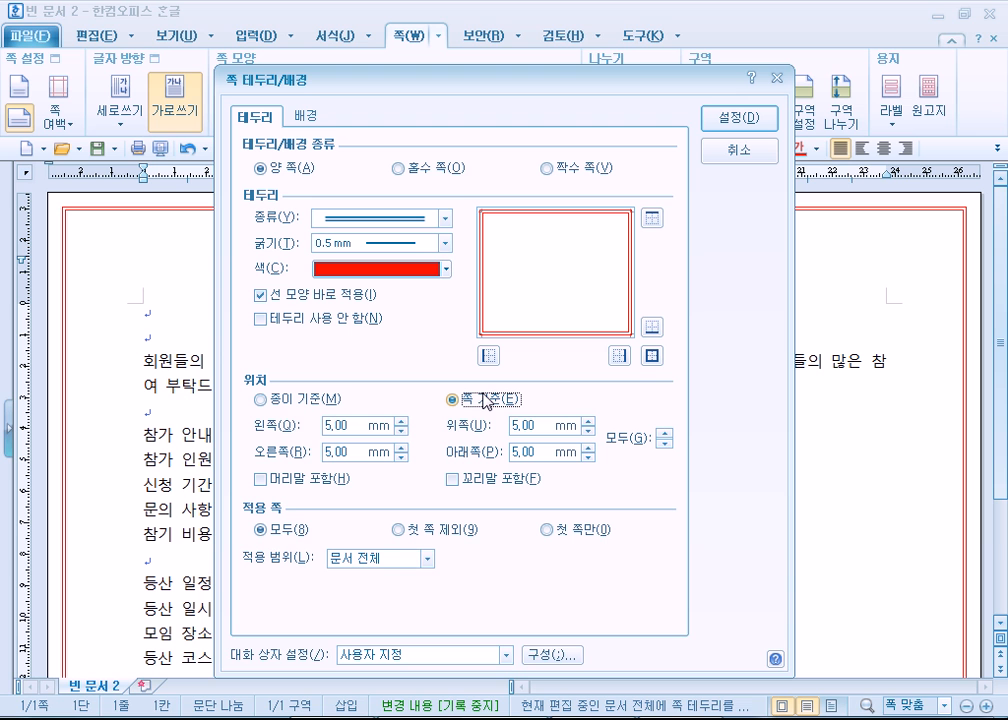
left_click(718, 117)
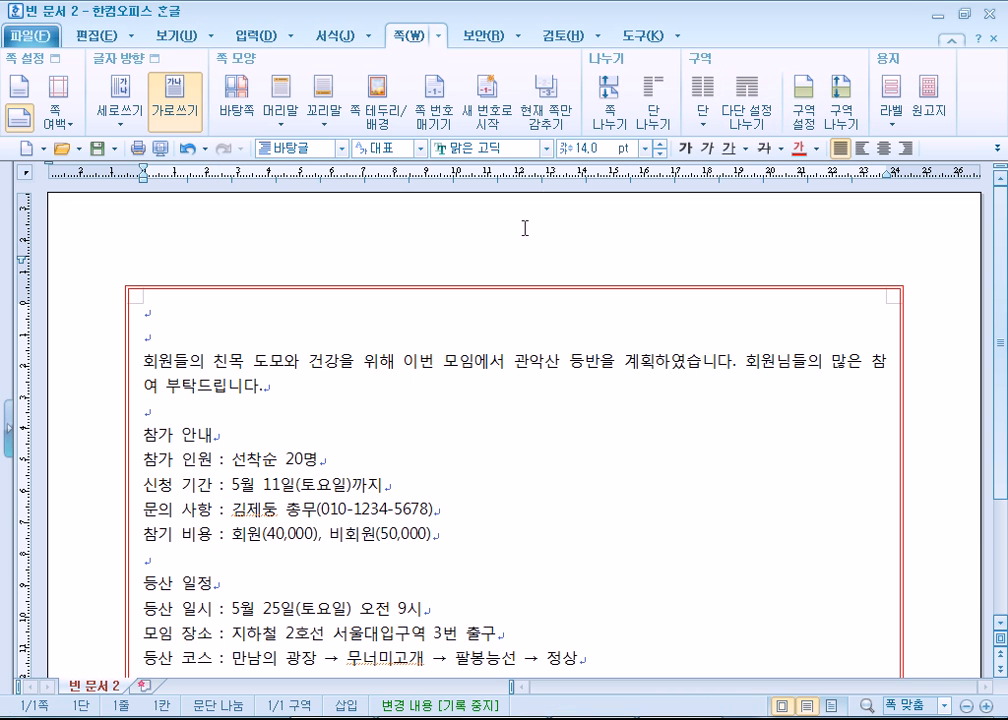
left_click(438, 36)
Give the page a solid yellow (FFFF00) background fill and apply it
left_click(440, 103)
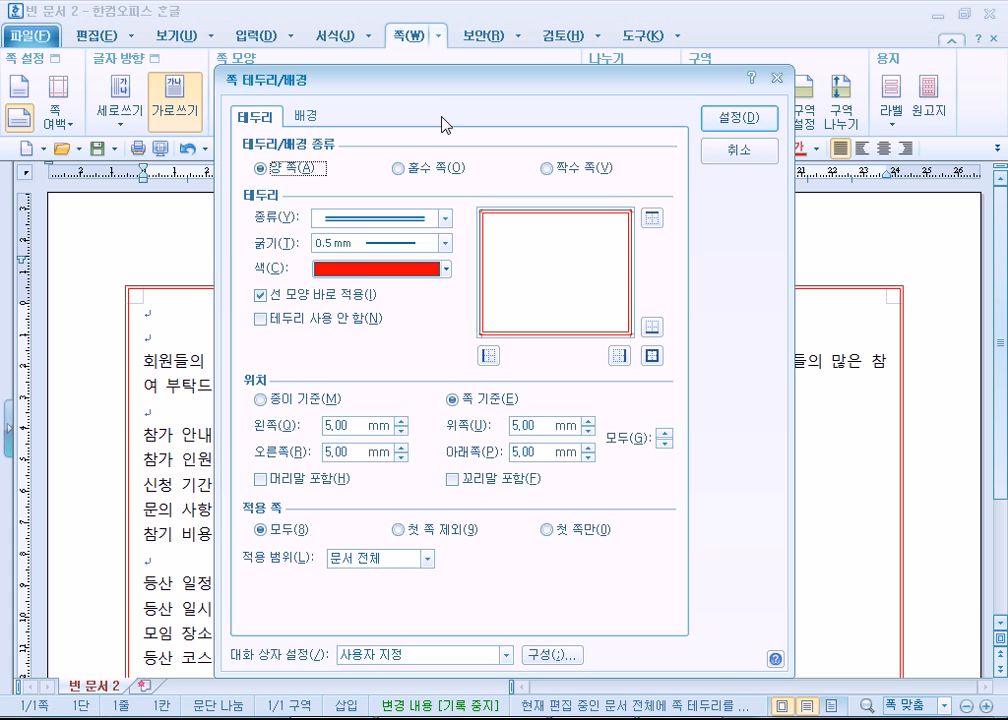
left_click(312, 118)
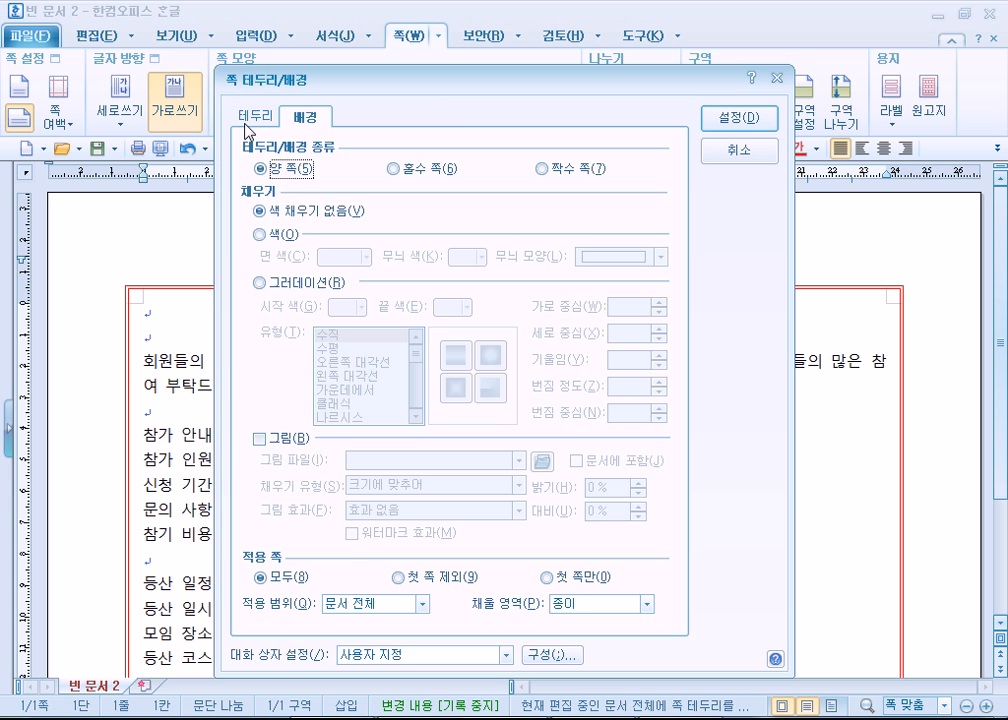
left_click(250, 118)
left_click(306, 117)
left_click_drag(409, 86, 597, 62)
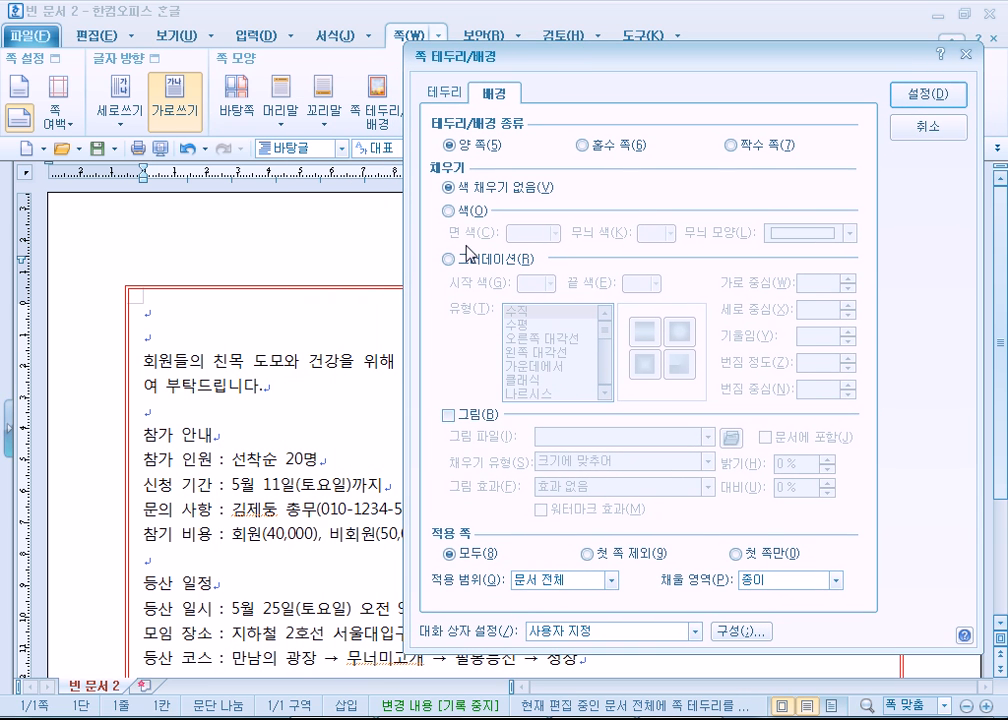
left_click(449, 211)
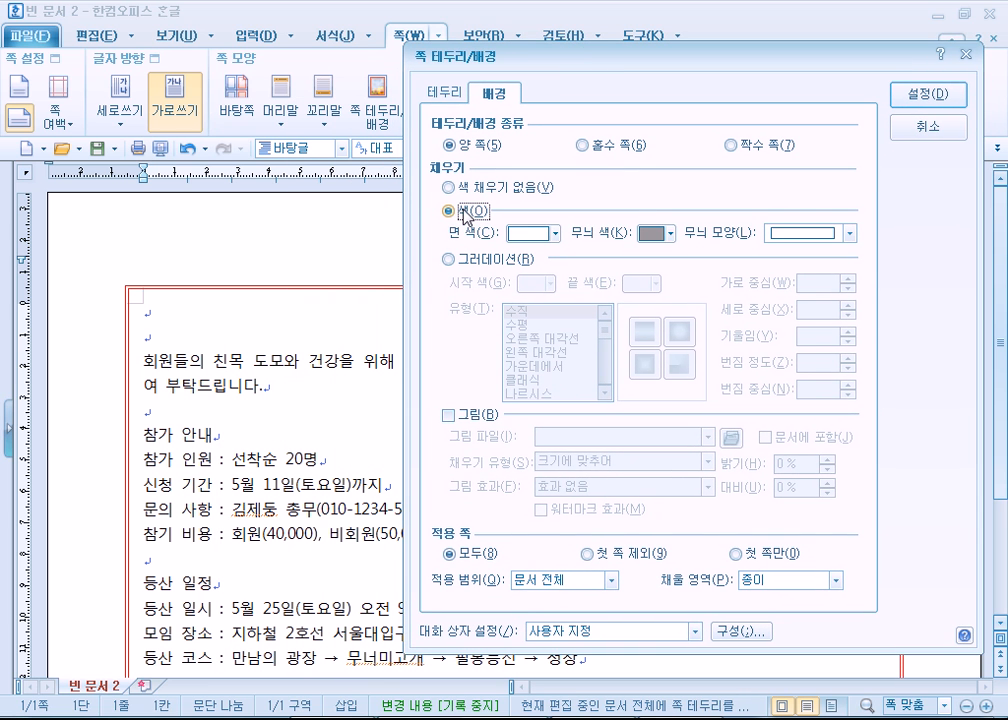
left_click(547, 235)
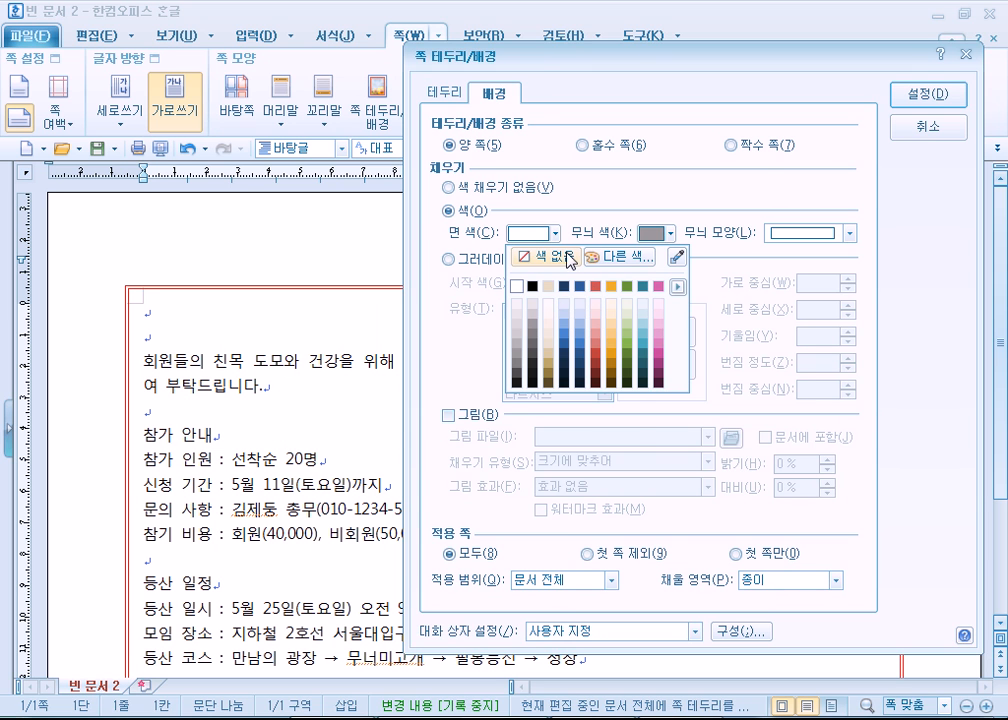
left_click(648, 267)
left_click(455, 240)
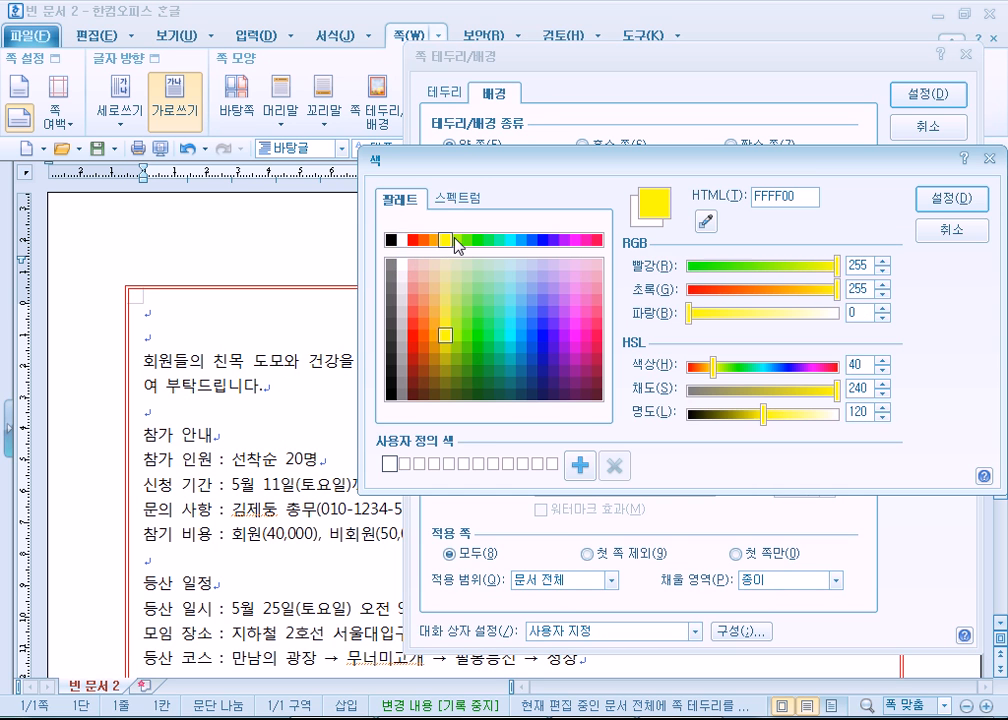
left_click(950, 199)
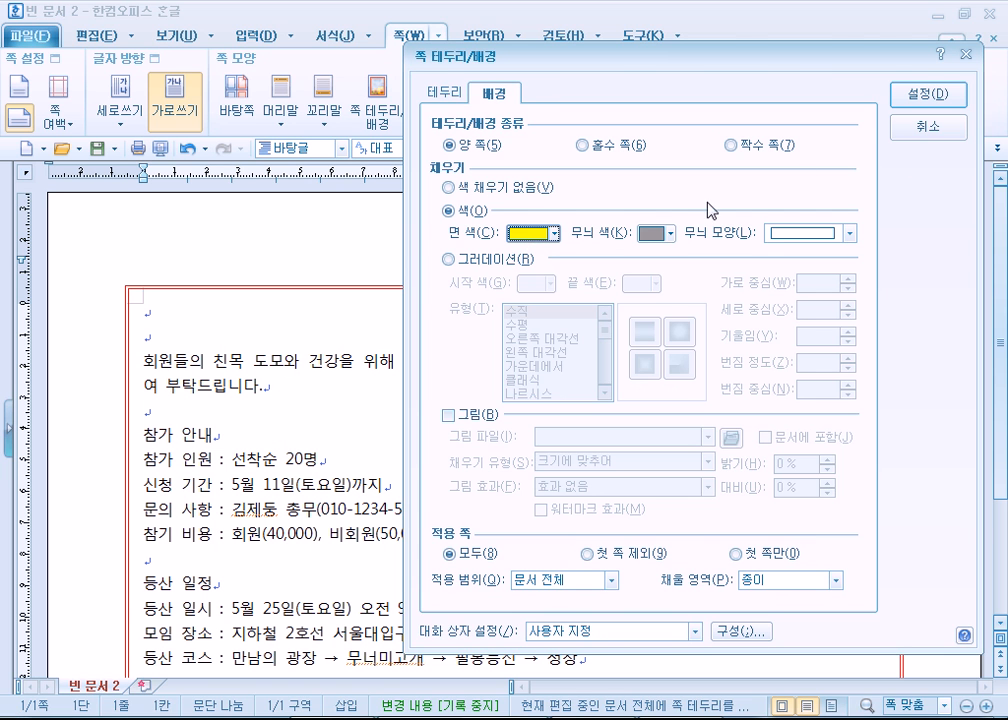
left_click(928, 97)
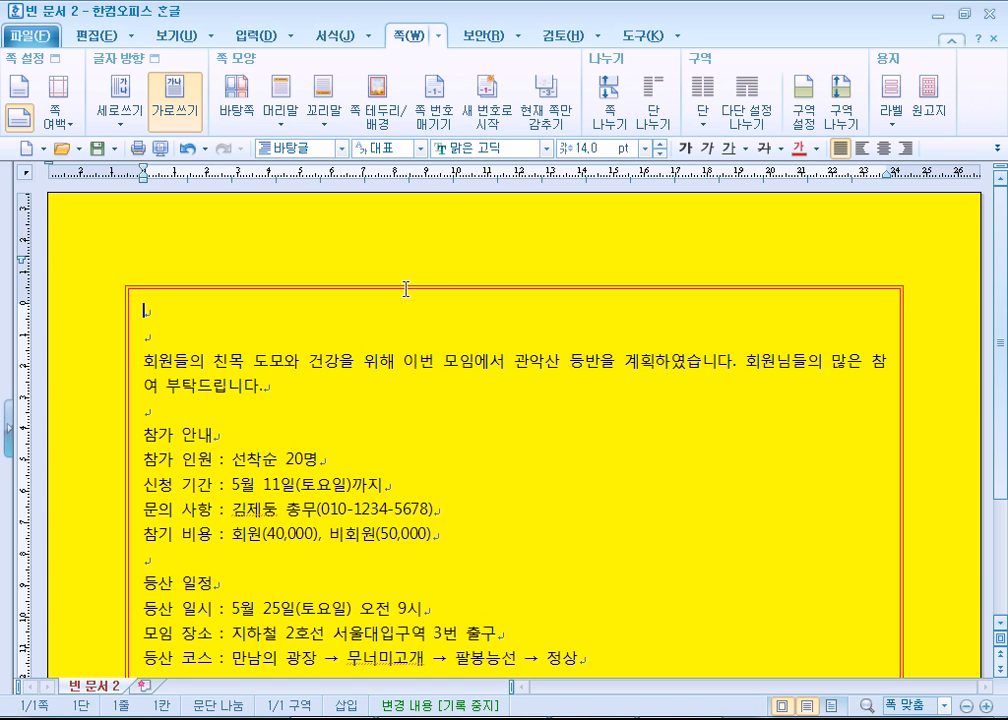
Limit the yellow fill to the page area (채울 영역: 쪽) and apply it
left_click(438, 36)
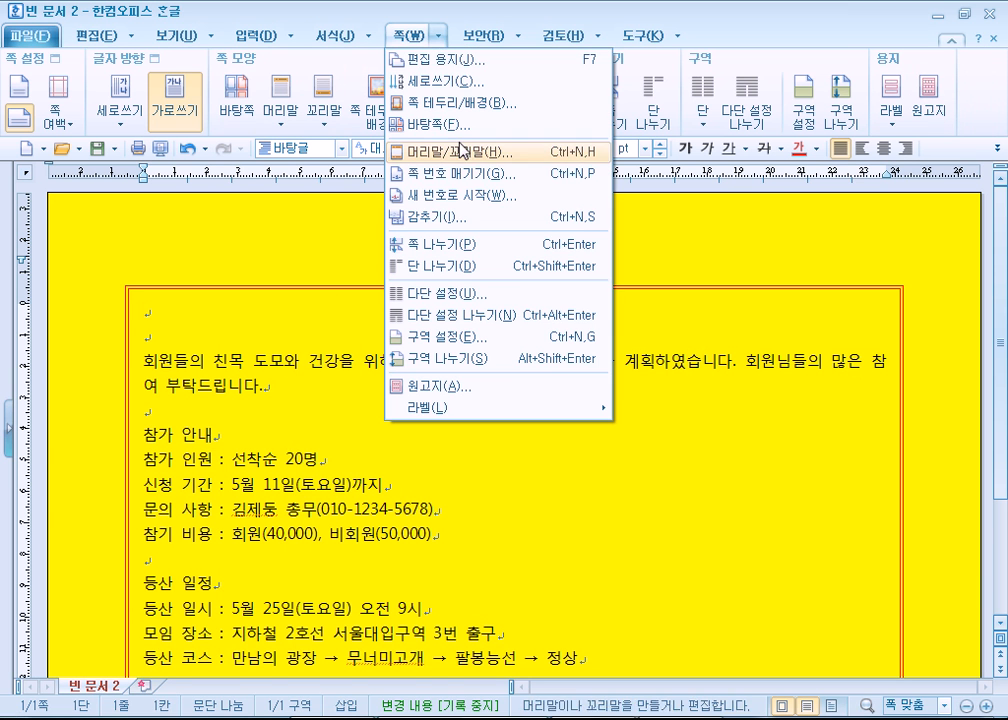
left_click(445, 103)
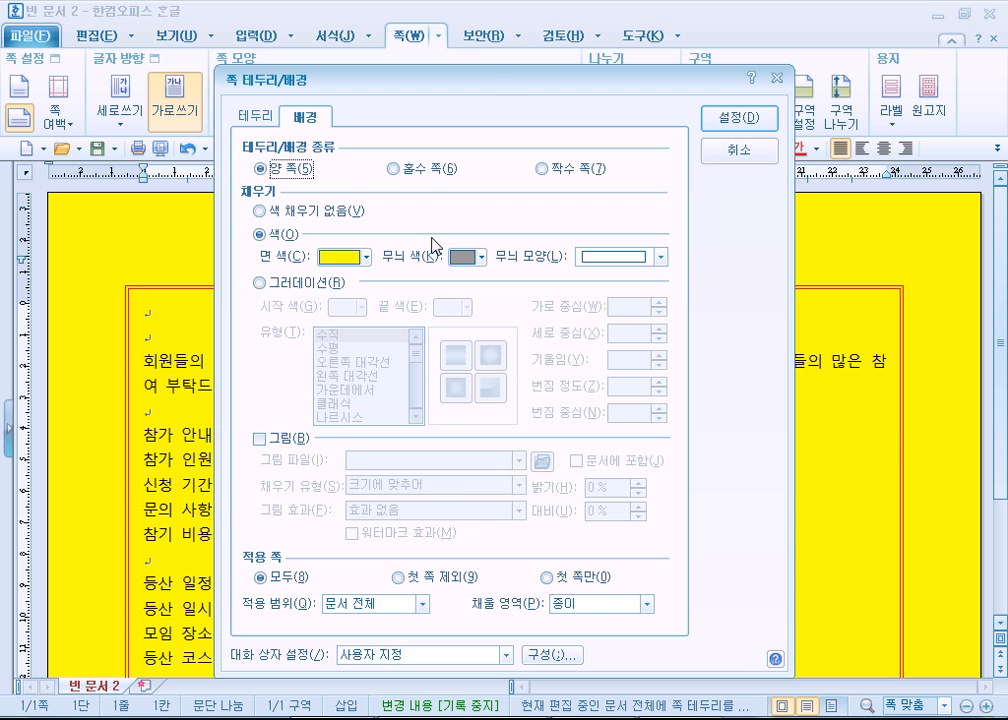
left_click_drag(493, 83, 576, 10)
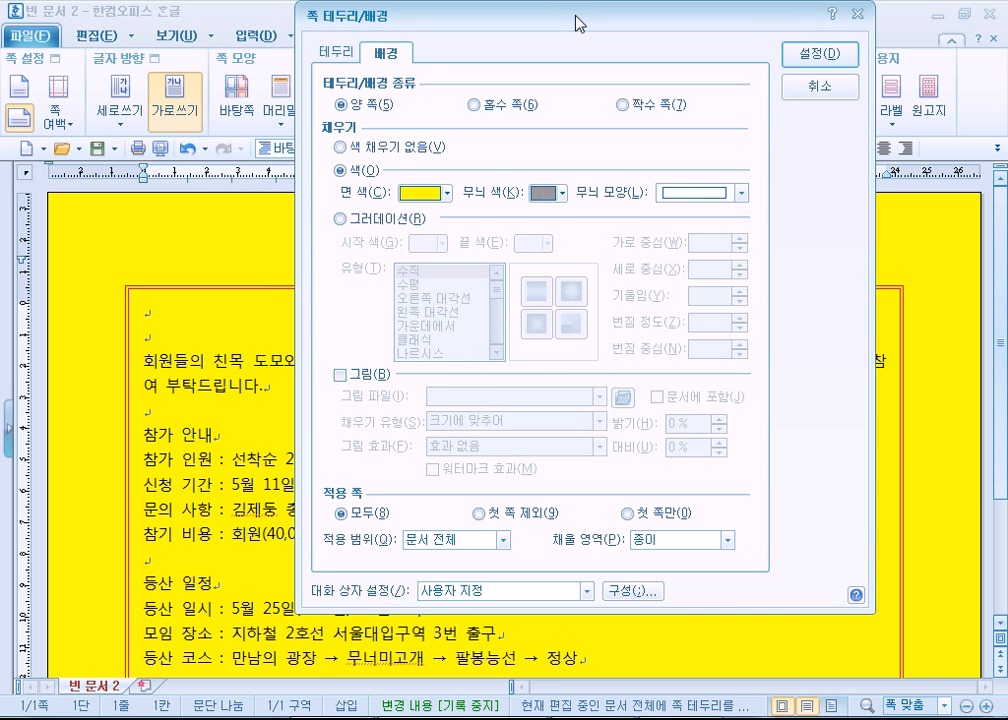
left_click(685, 542)
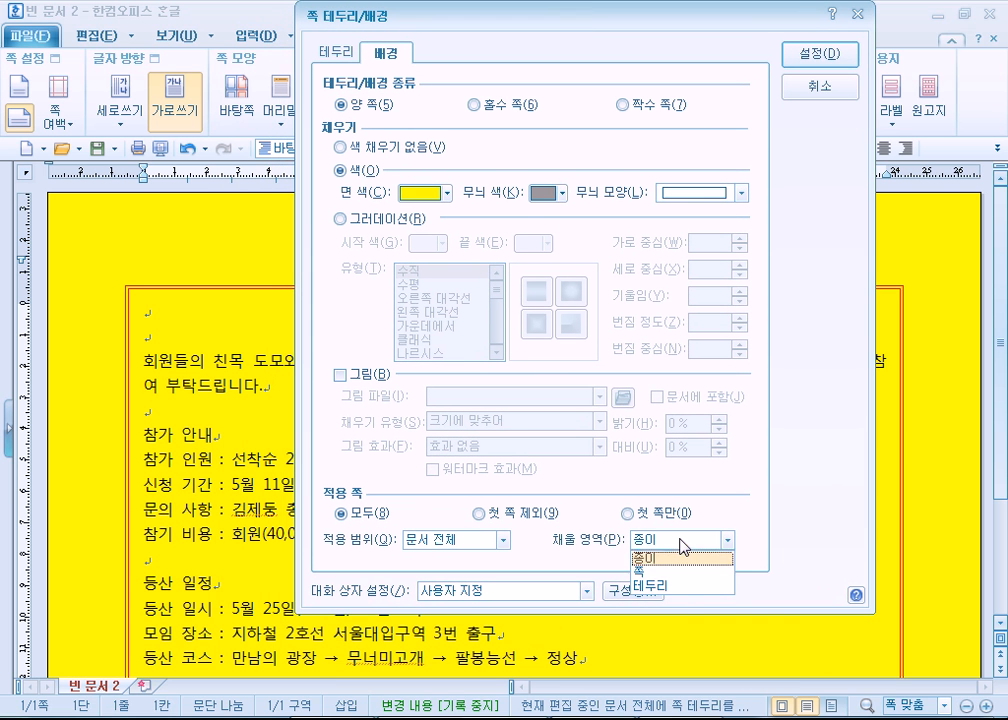
left_click(668, 576)
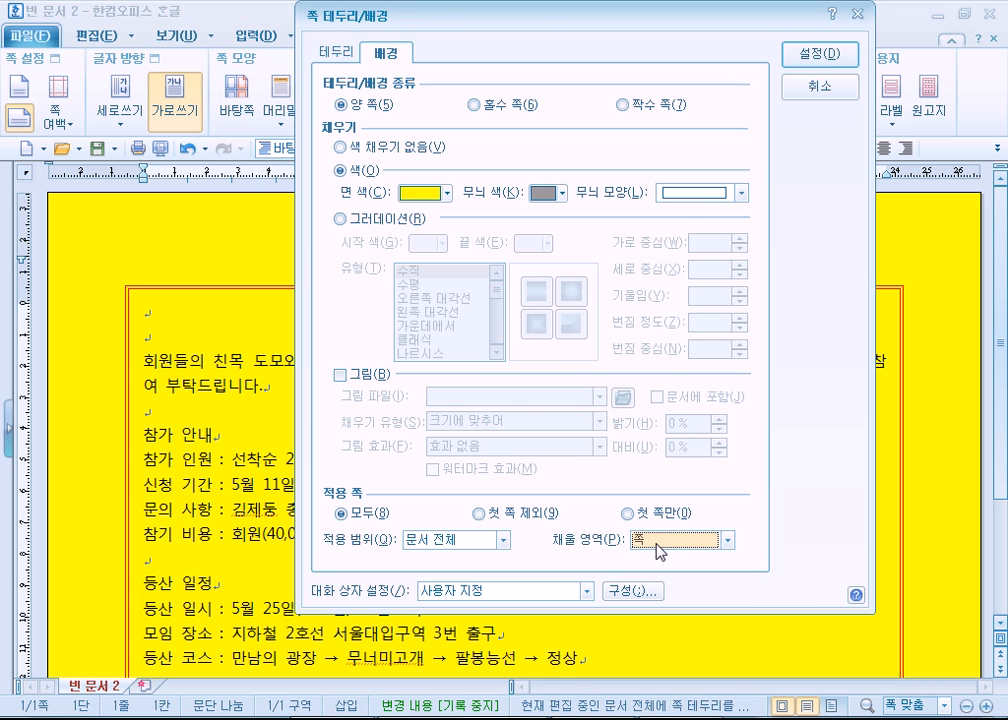
left_click(838, 58)
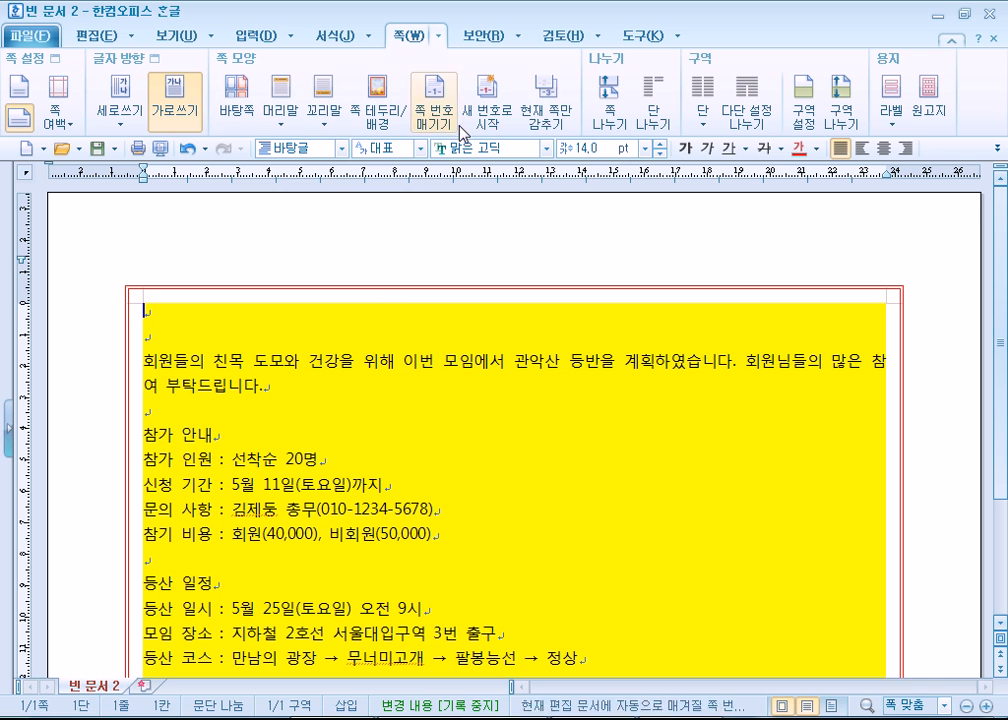
Extend the yellow fill out to the red border (채울 영역: 테두리) and apply it
left_click(400, 118)
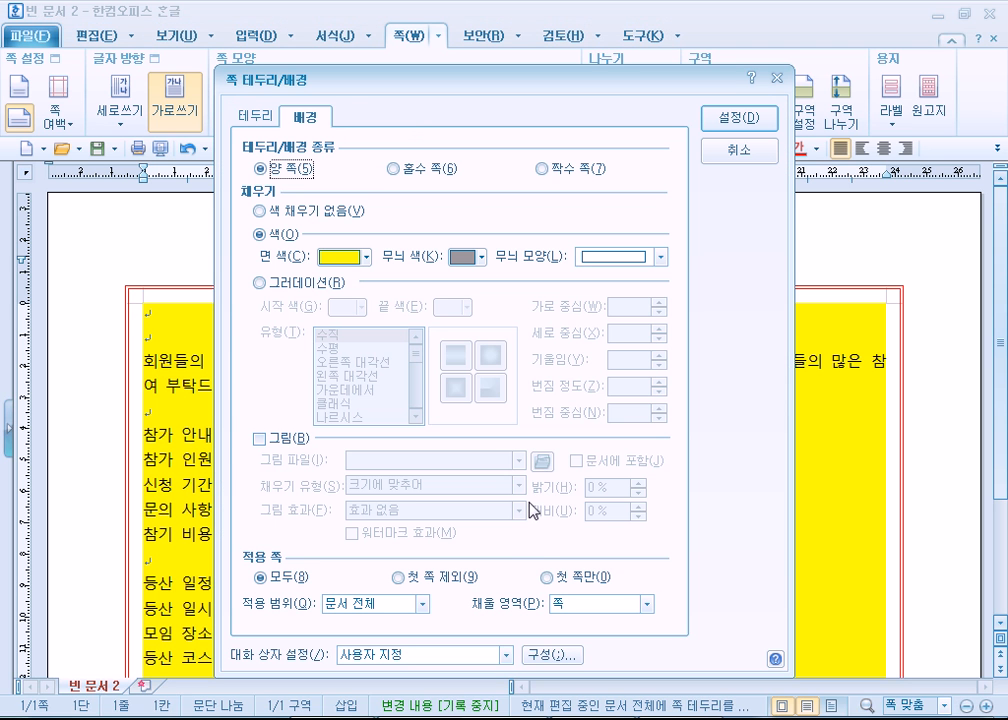
left_click(598, 605)
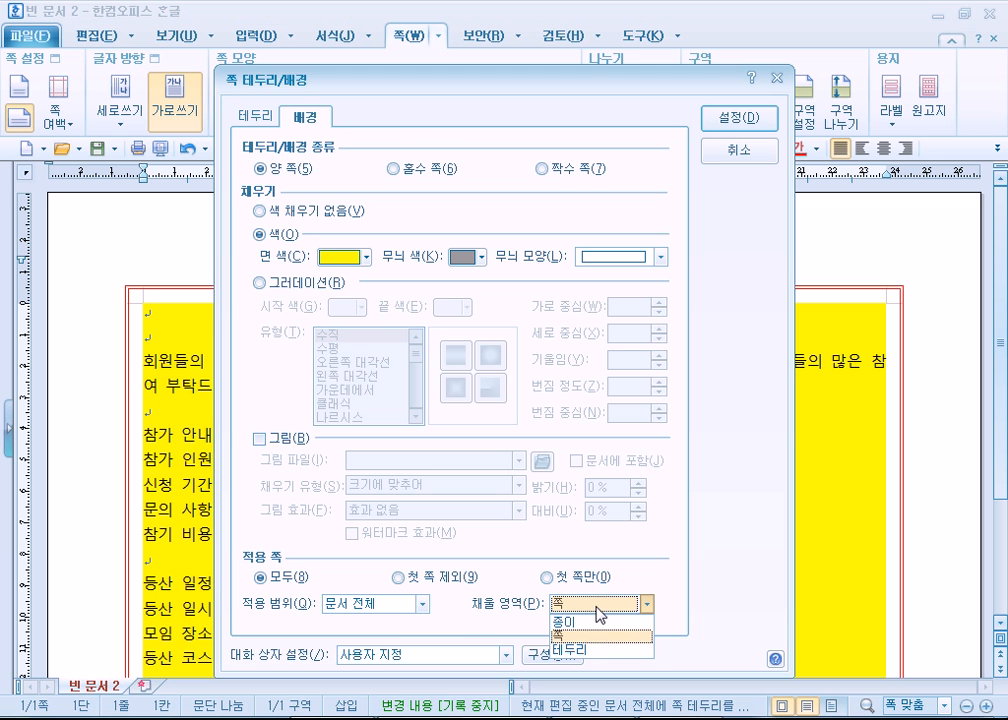
left_click(575, 650)
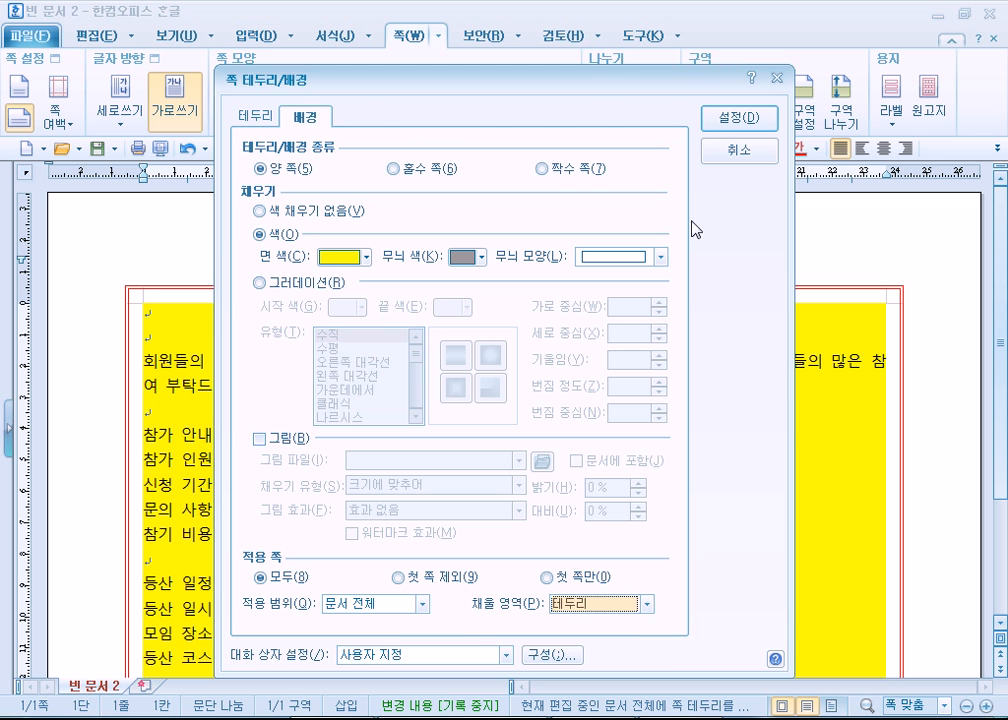
left_click(733, 122)
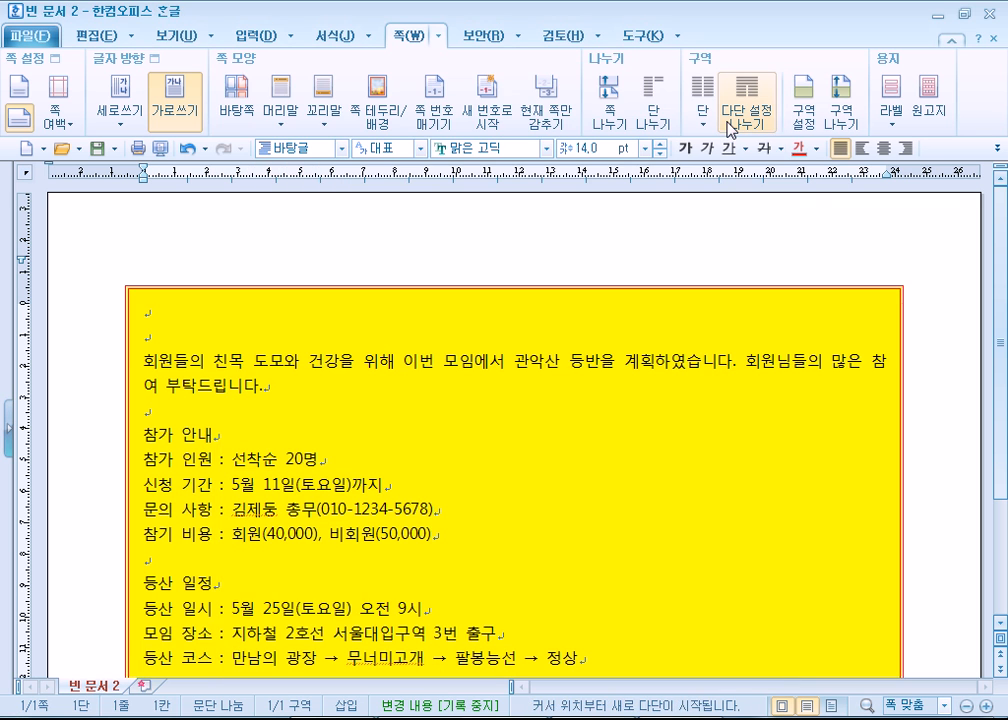
left_click(380, 108)
left_click_drag(386, 104, 580, 7)
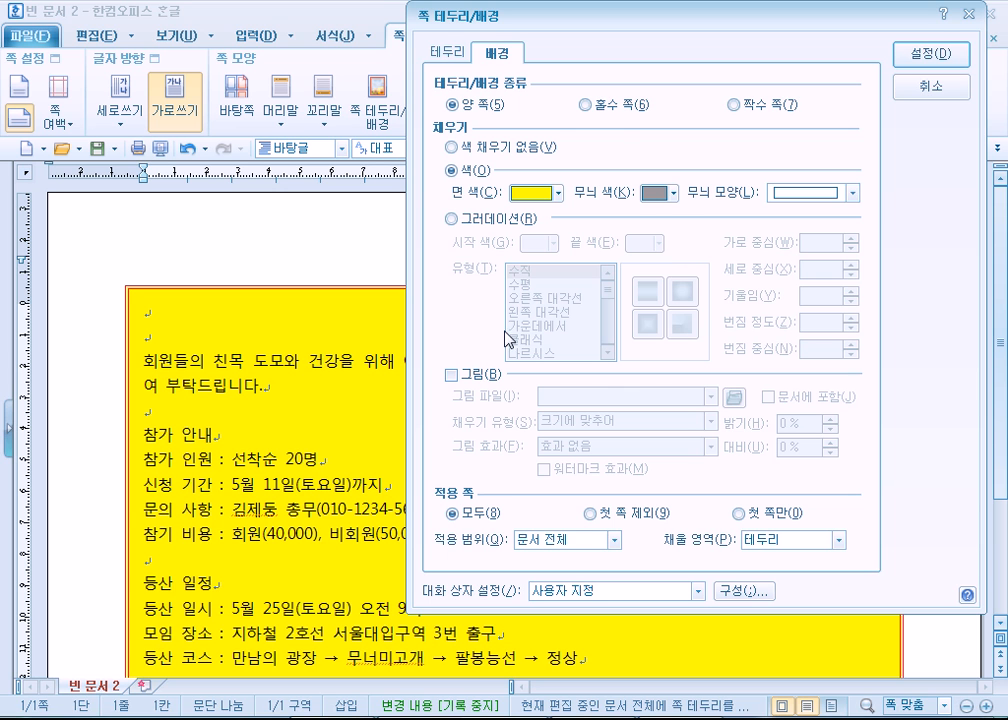
left_click(449, 53)
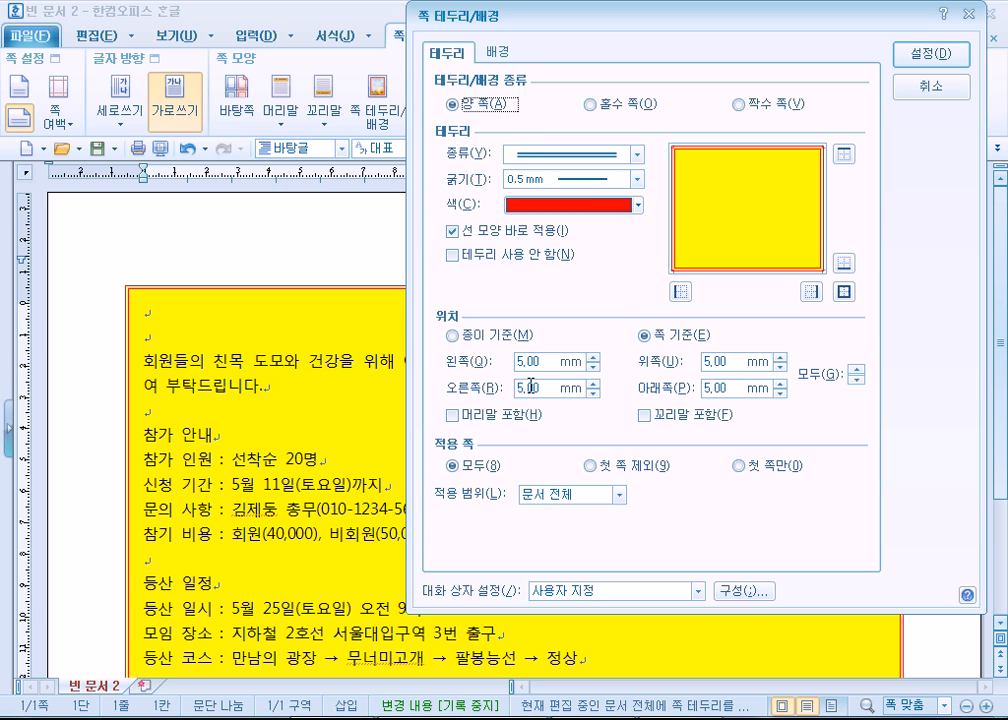
left_click(457, 335)
left_click(679, 337)
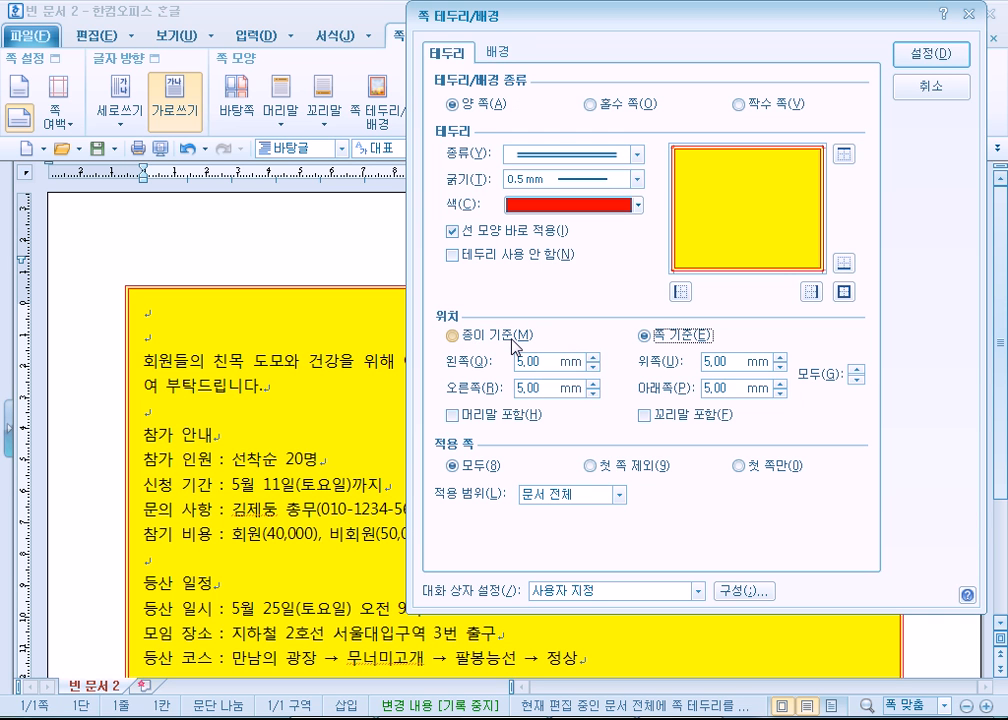
left_click(500, 51)
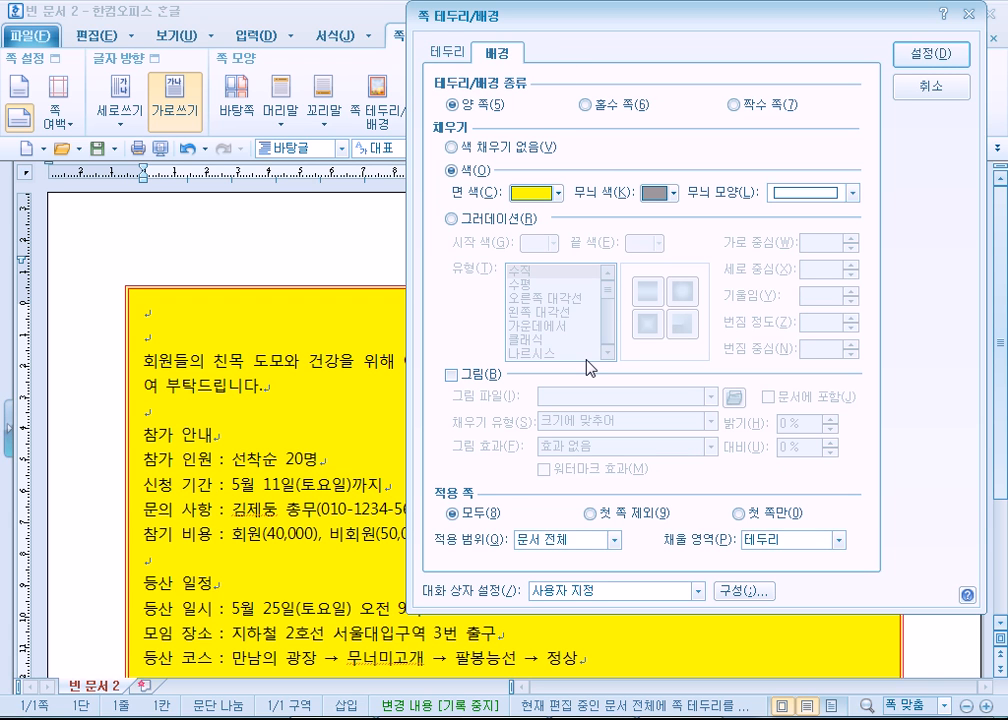
left_click(767, 541)
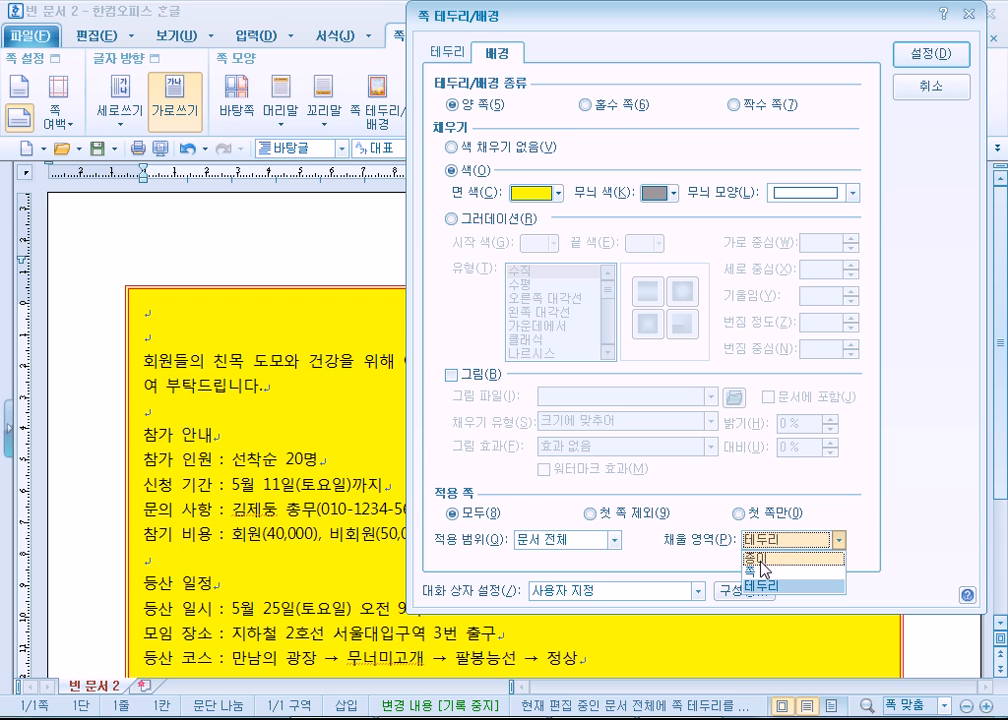
left_click(766, 572)
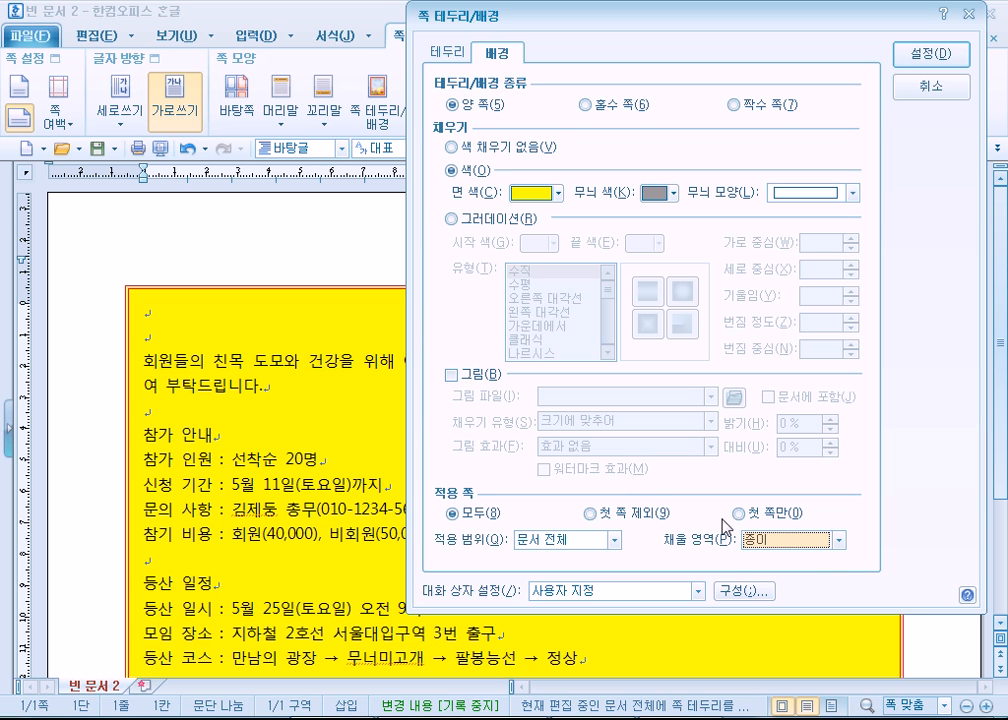
left_click(930, 53)
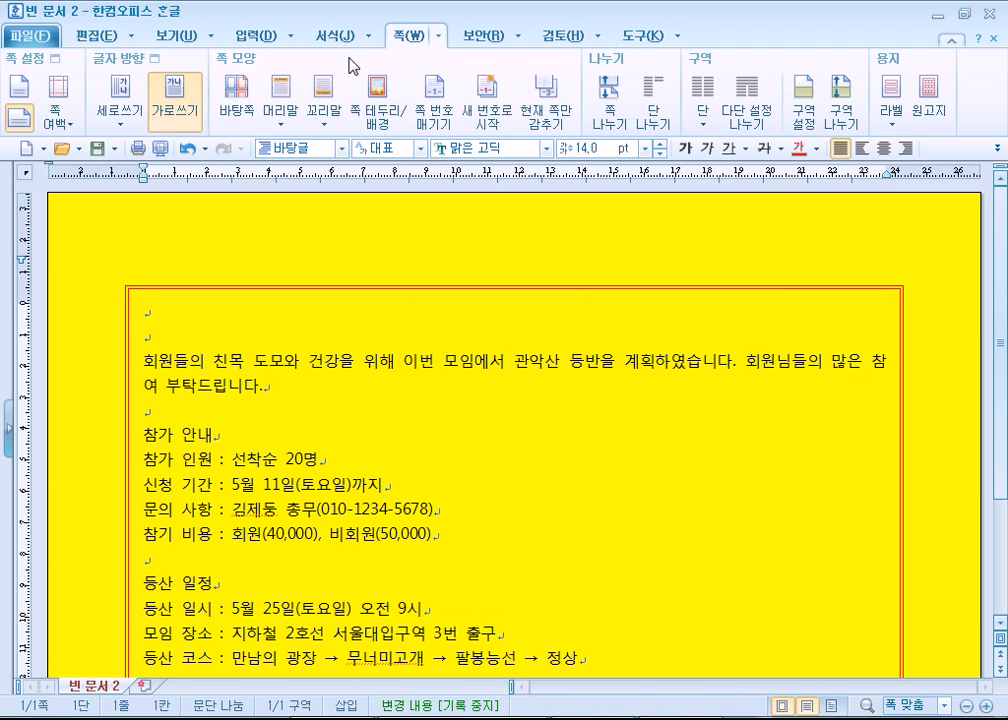
left_click(386, 98)
left_click(634, 604)
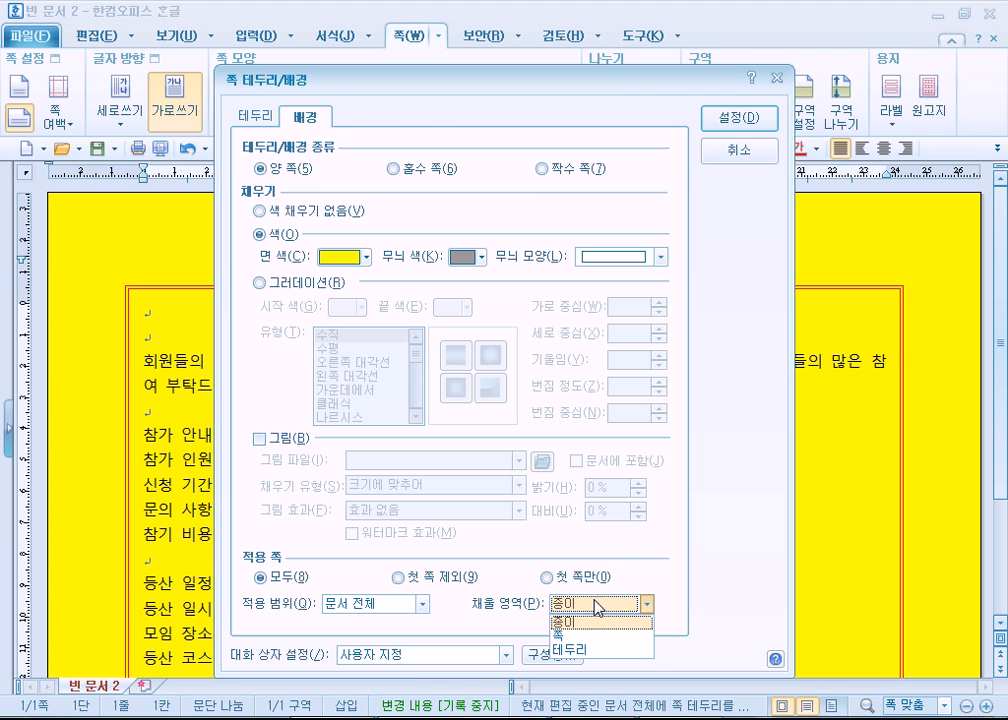
left_click(577, 637)
left_click(740, 117)
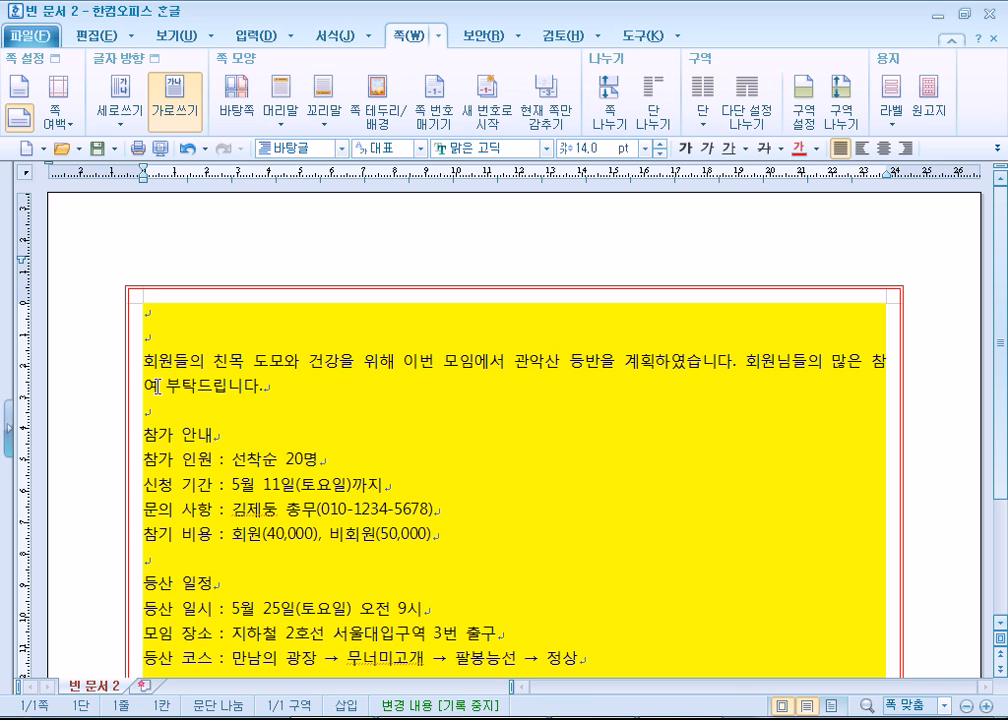
scroll(264, 350, "down", 3)
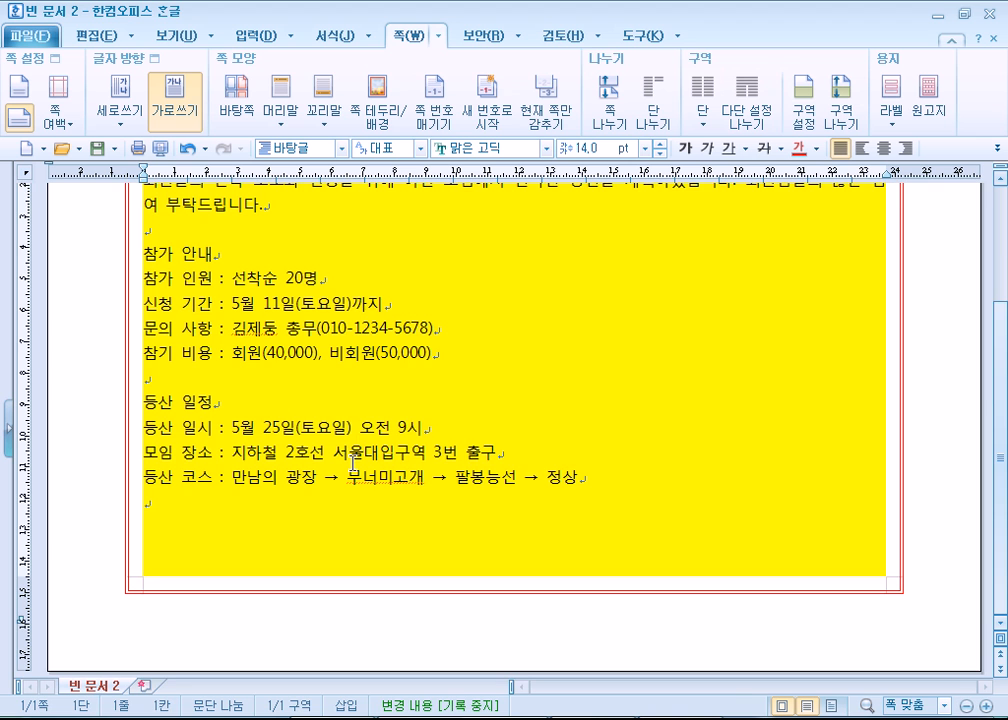
scroll(352, 462, "up", 3)
left_click(377, 95)
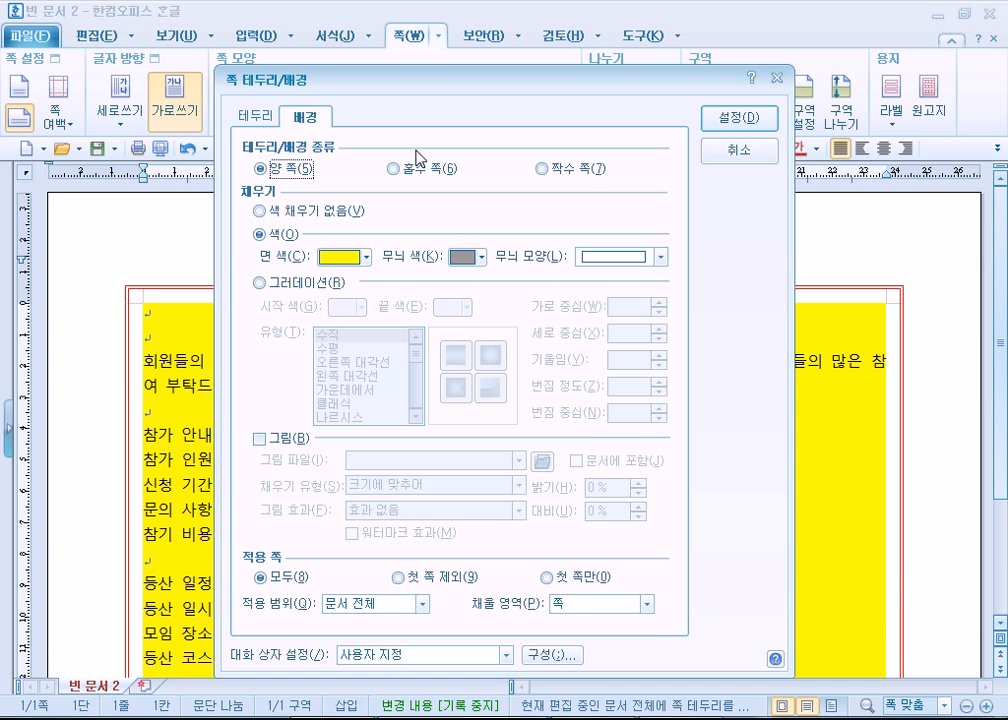
left_click(647, 604)
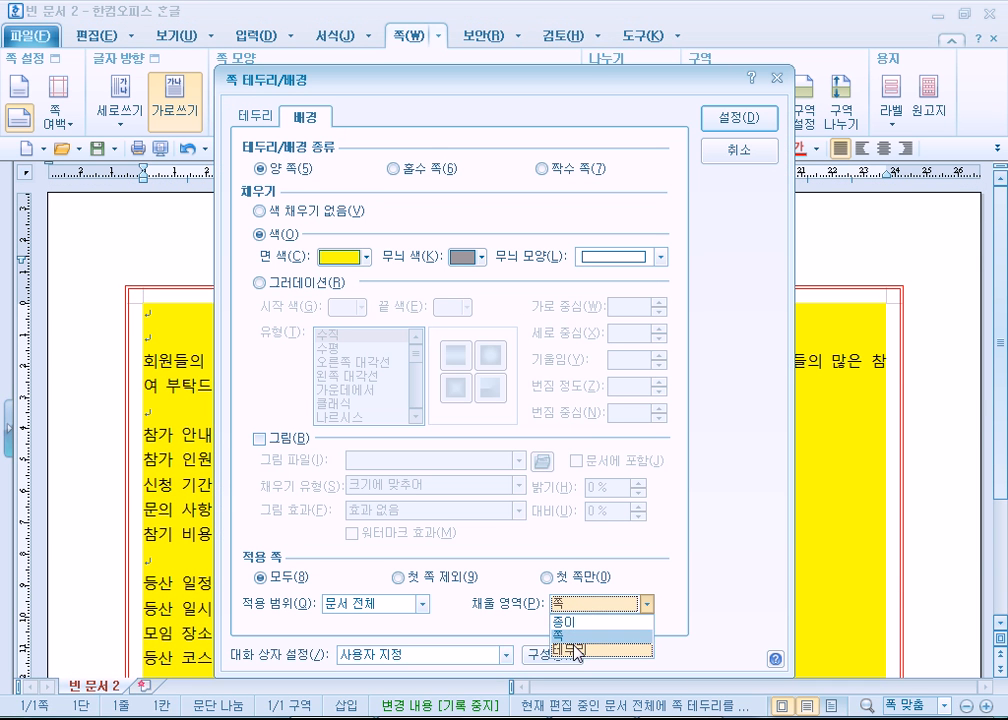
left_click(600, 632)
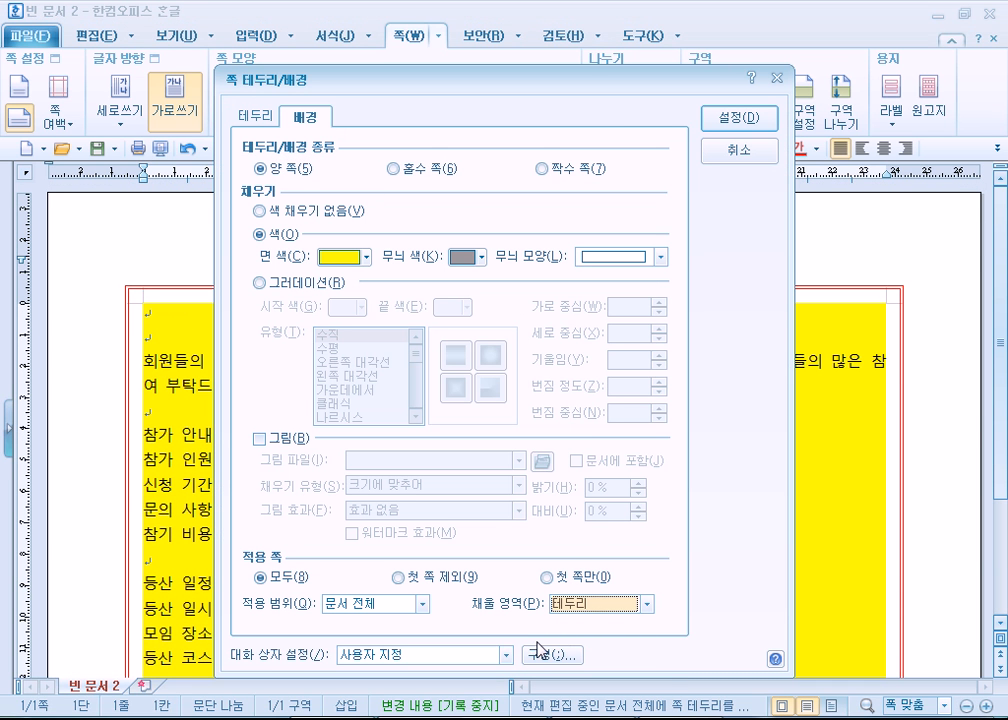
left_click(731, 118)
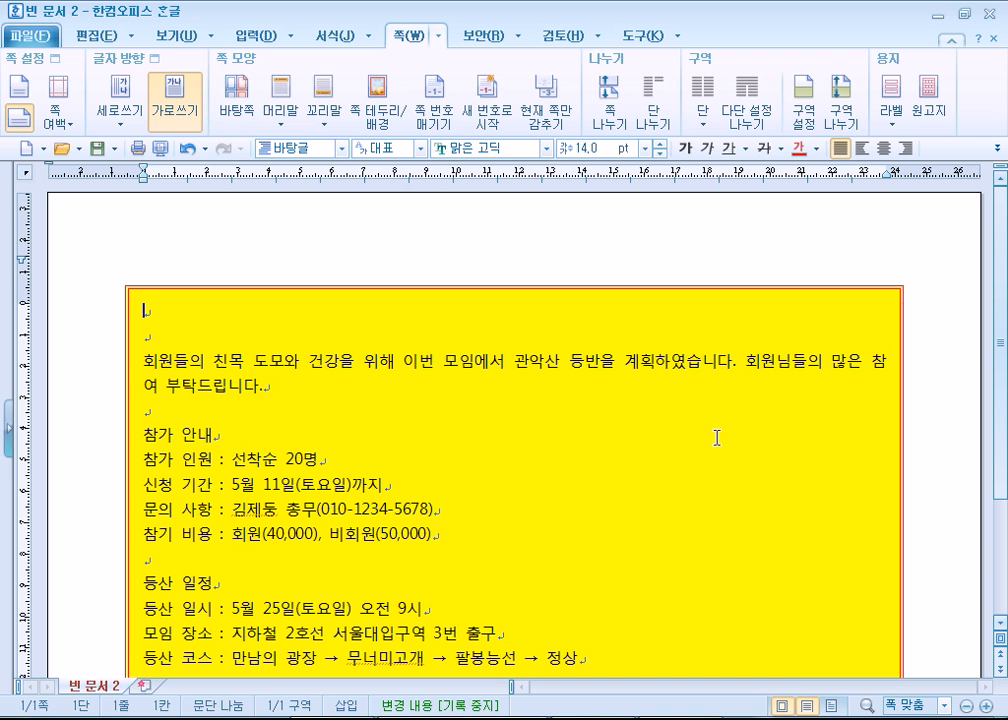
Recheck the fill-area setting, keep the border-area fill, and move to the second empty line
scroll(497, 369, "down", 3)
scroll(441, 351, "up", 3)
left_click(388, 90)
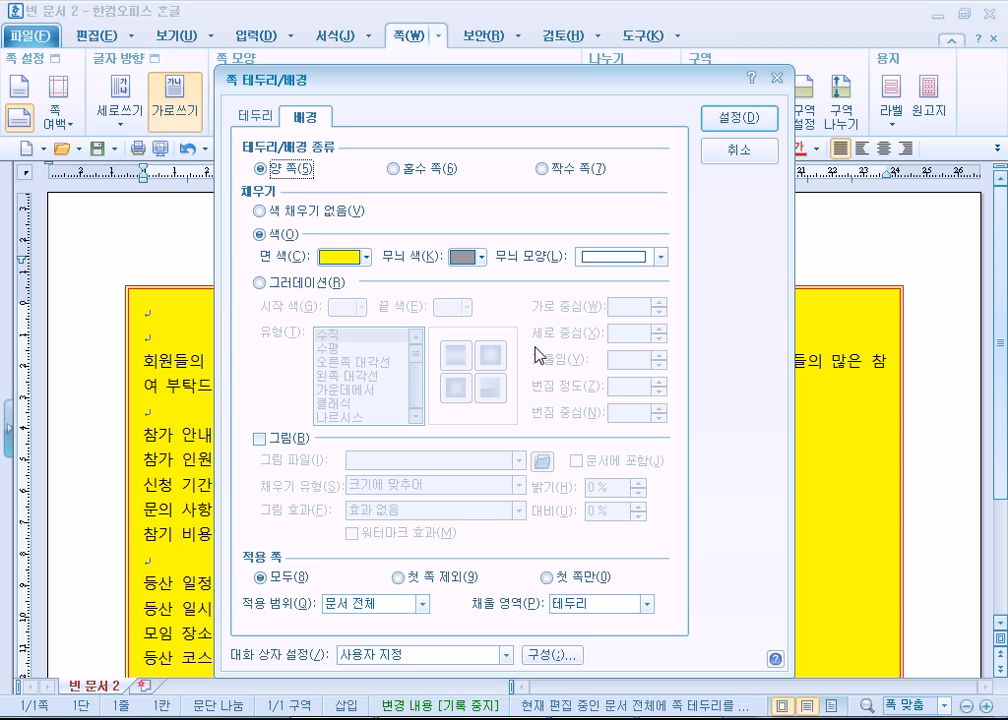
left_click(637, 608)
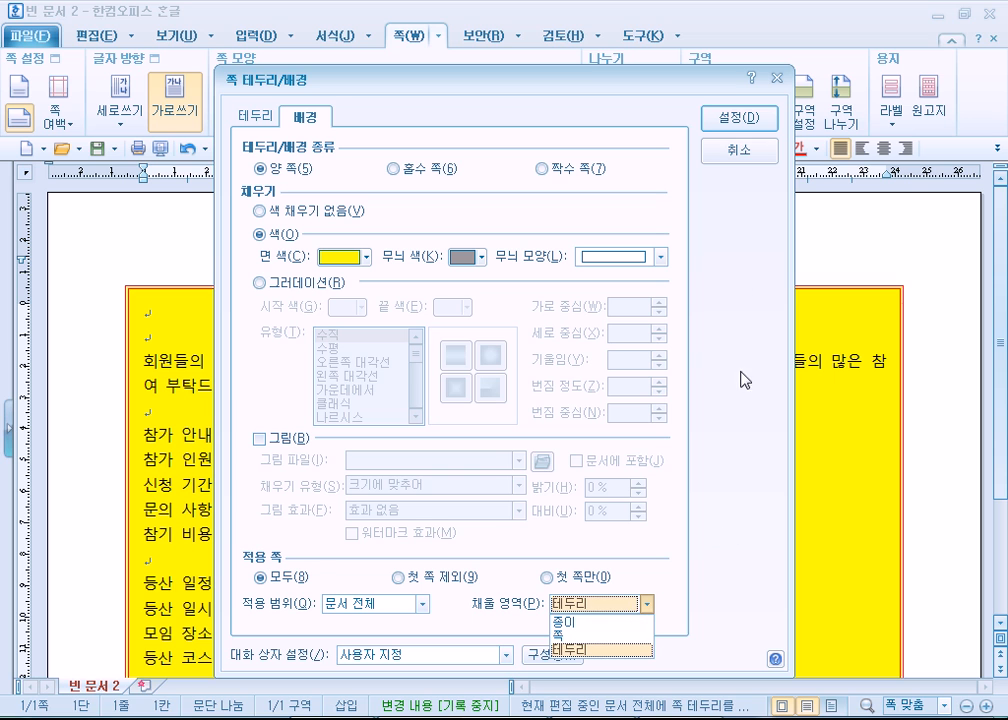
left_click(729, 121)
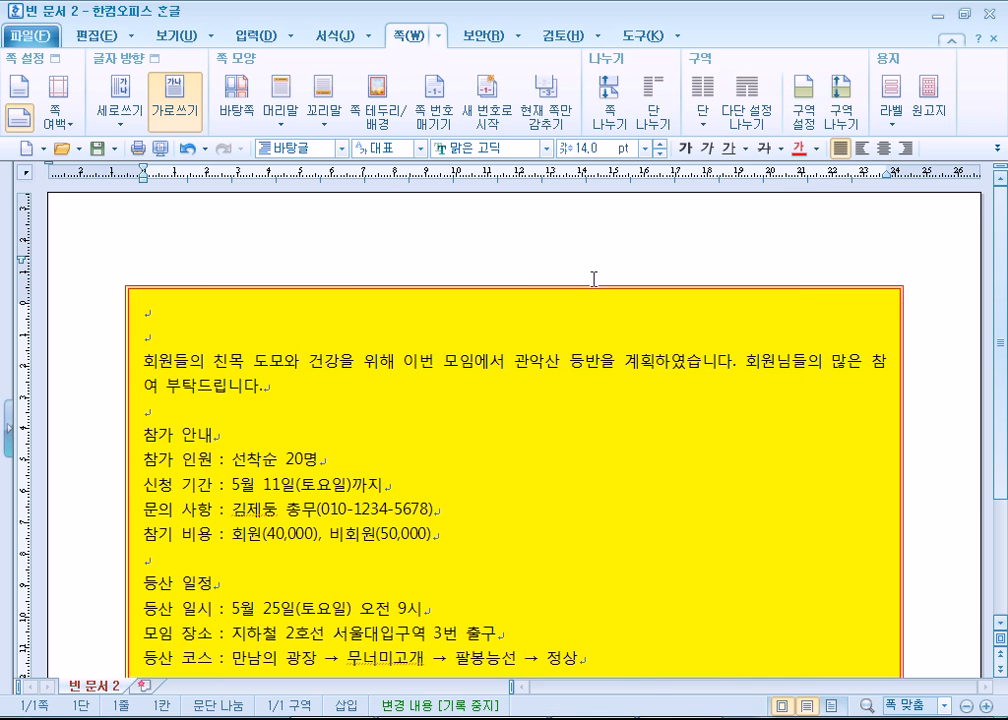
left_click(470, 340)
scroll(228, 313, "down", 1)
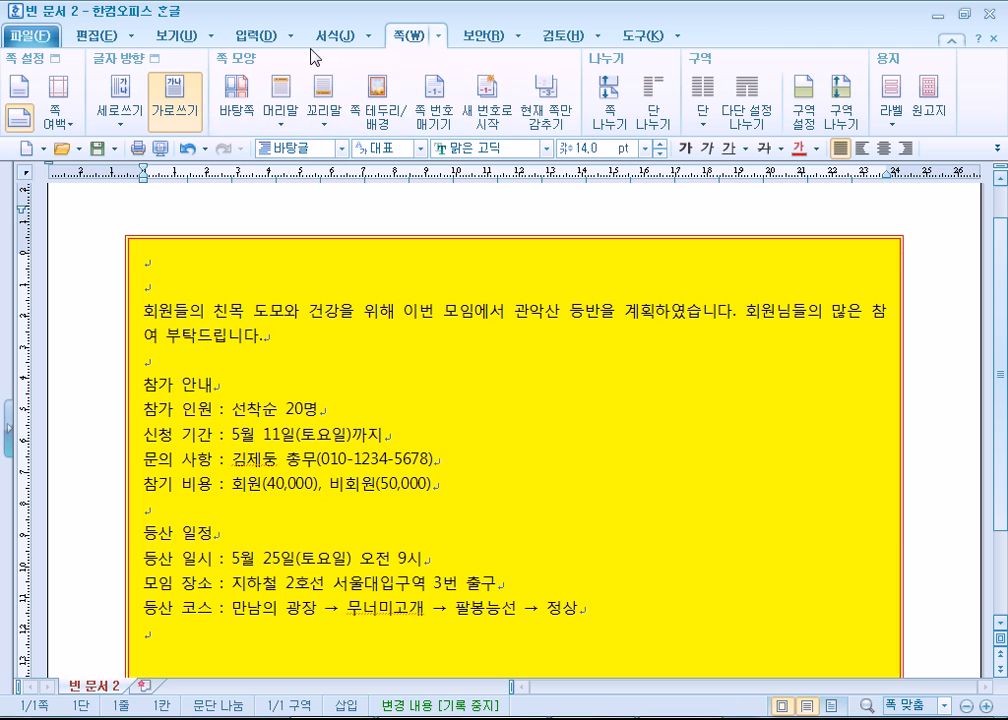
Open the 입력 tab's 글맵시 style gallery, after briefly starting and cancelling a WordArt
left_click(243, 36)
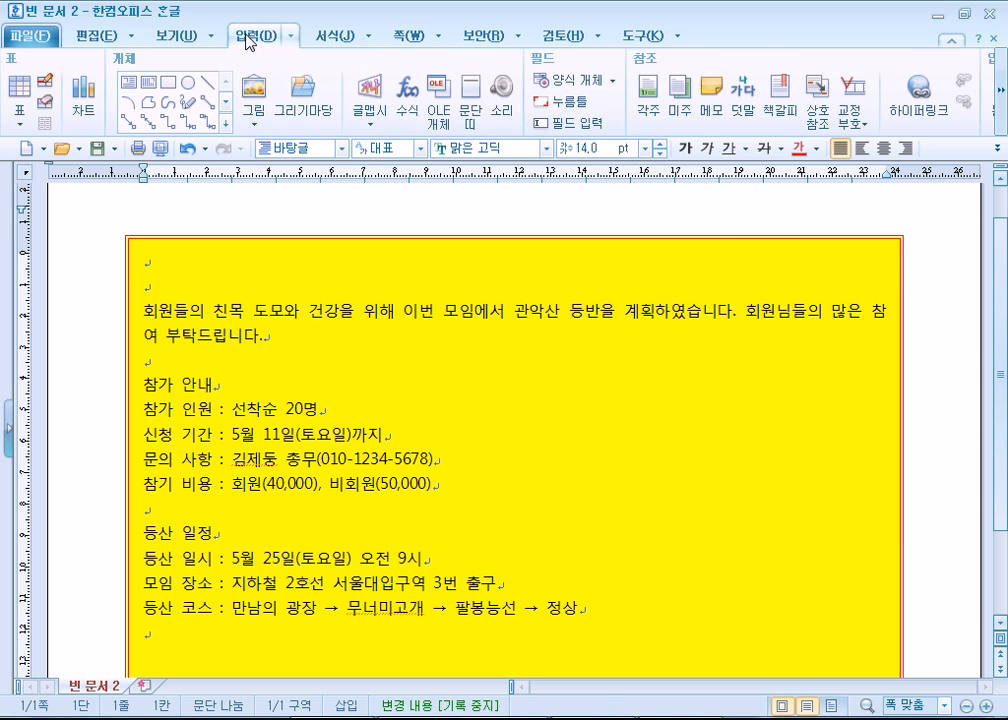
left_click(373, 110)
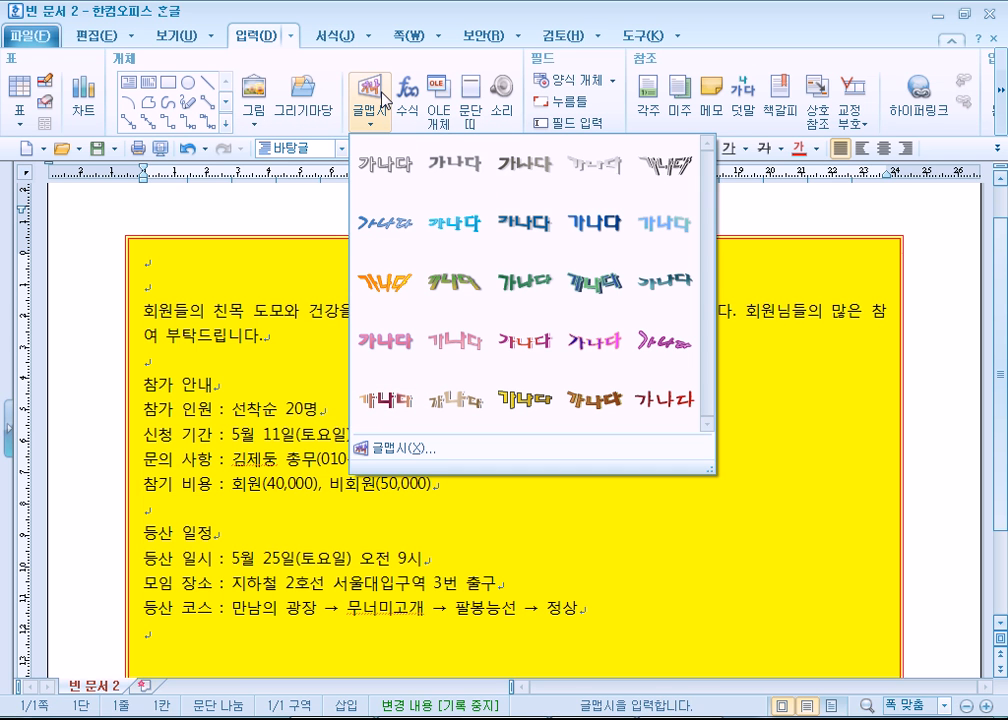
left_click(293, 36)
left_click(293, 36)
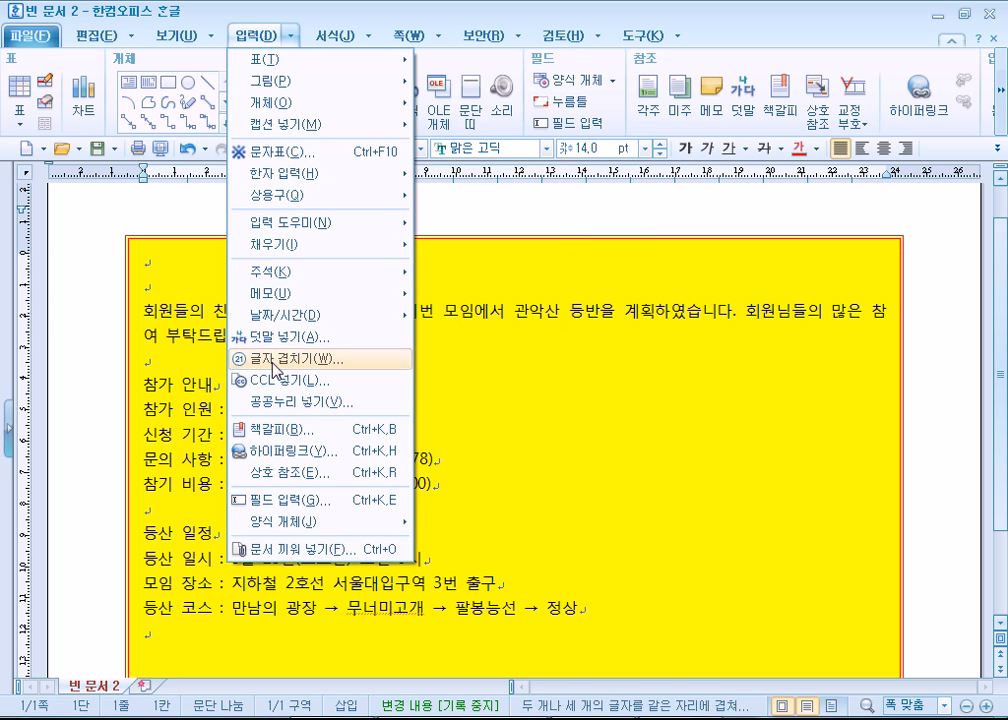
mouse_move(270, 514)
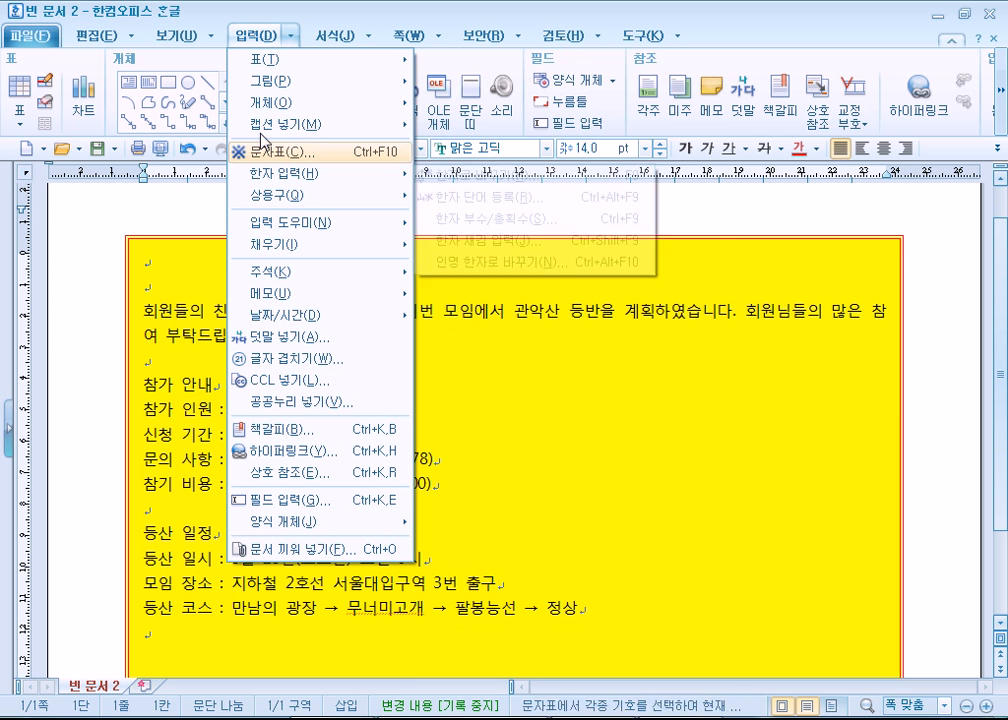
mouse_move(300, 103)
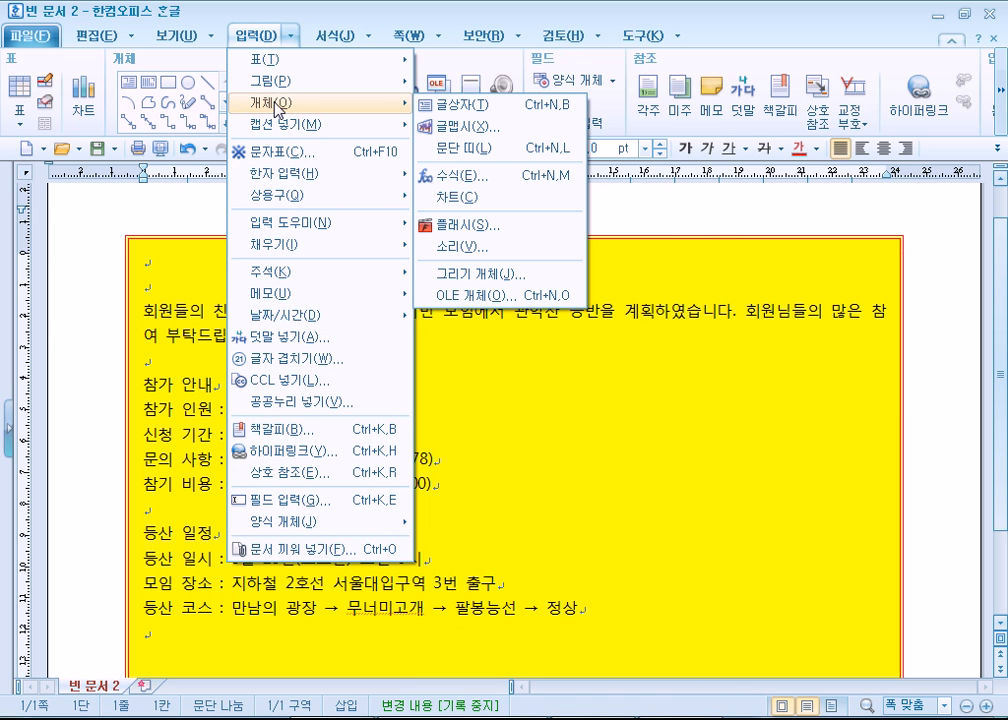
left_click(485, 126)
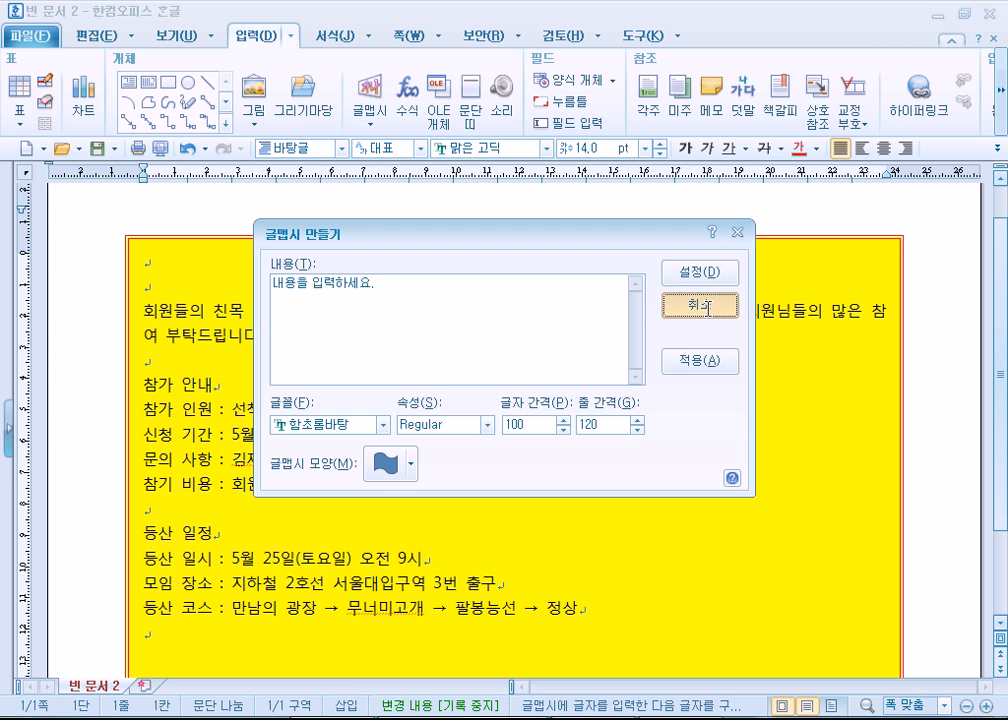
left_click(700, 304)
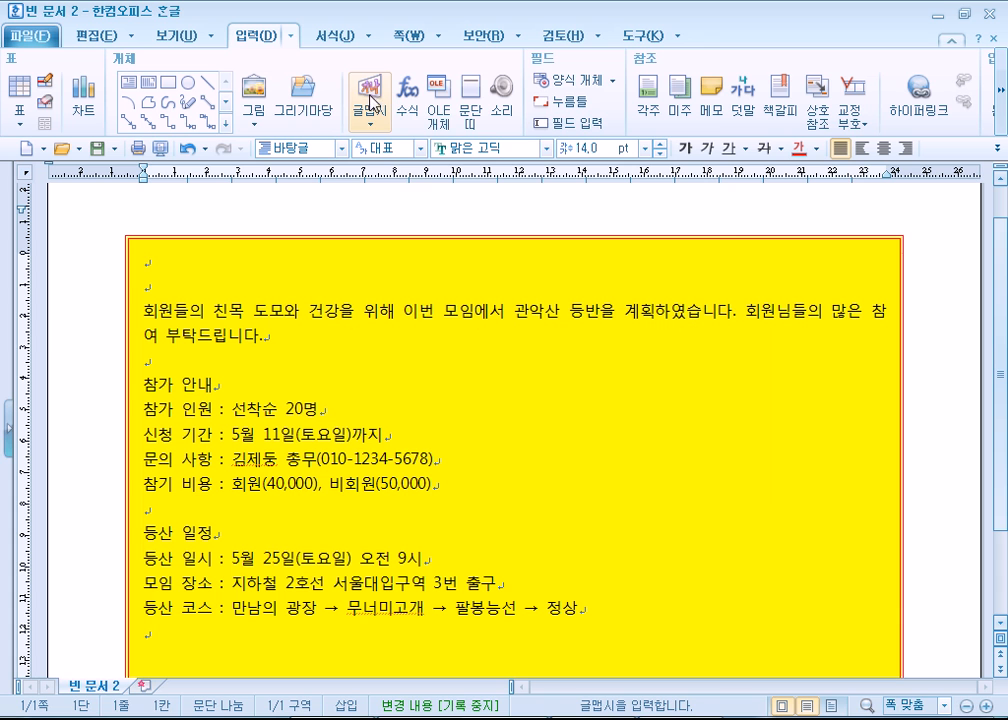
left_click(374, 118)
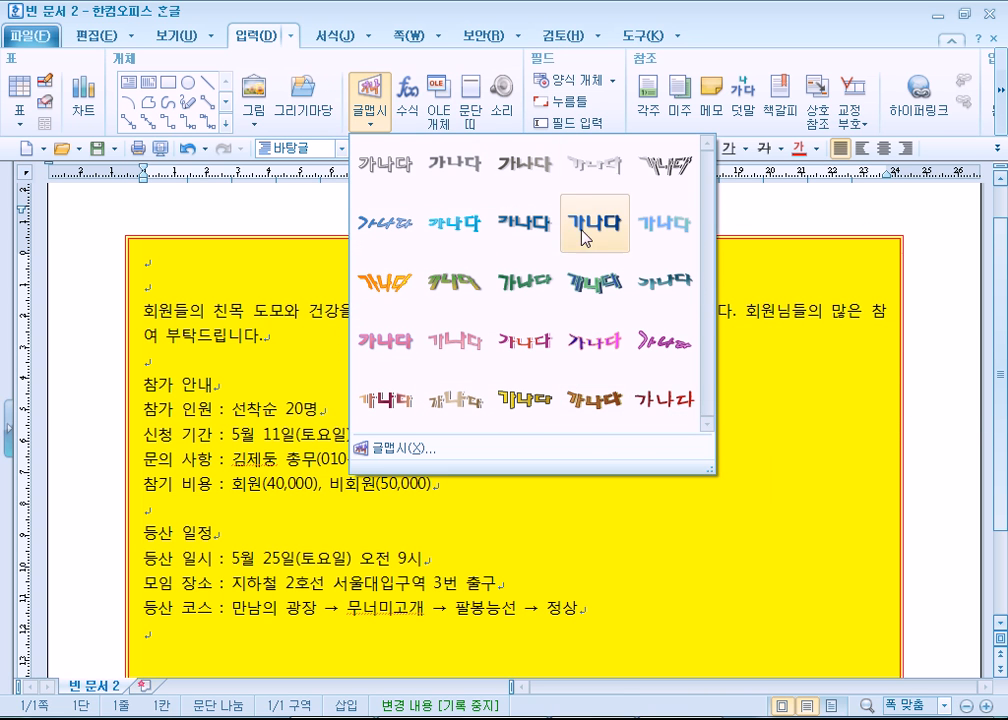
Pick the green gradient WordArt style and enter the title 관악산등산모임안내
left_click(537, 305)
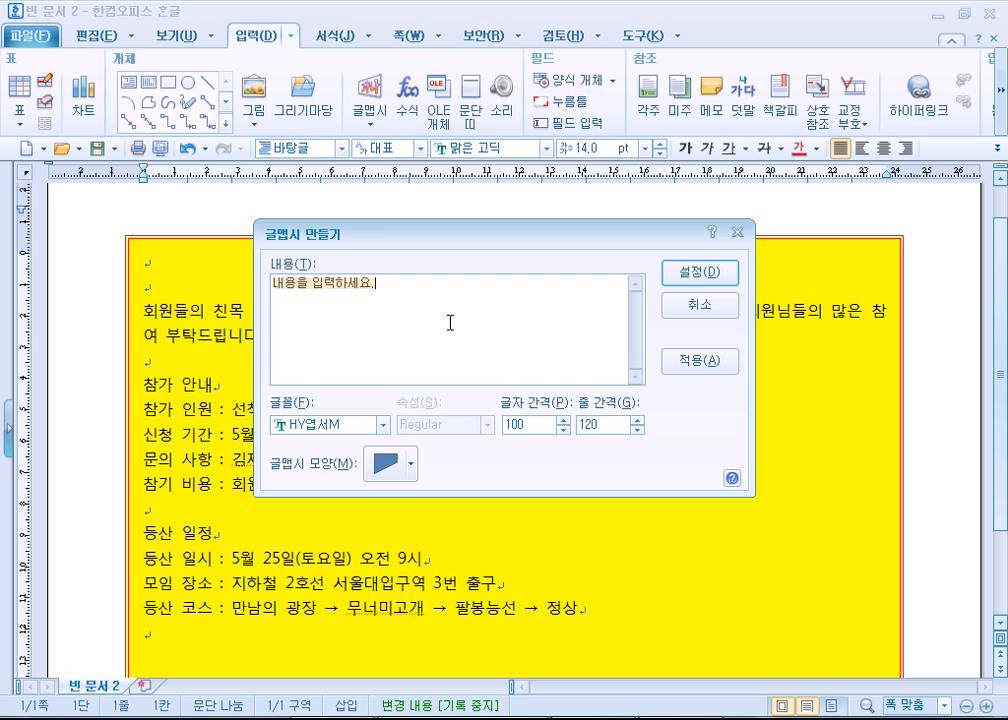
type("관악산등산모임안내")
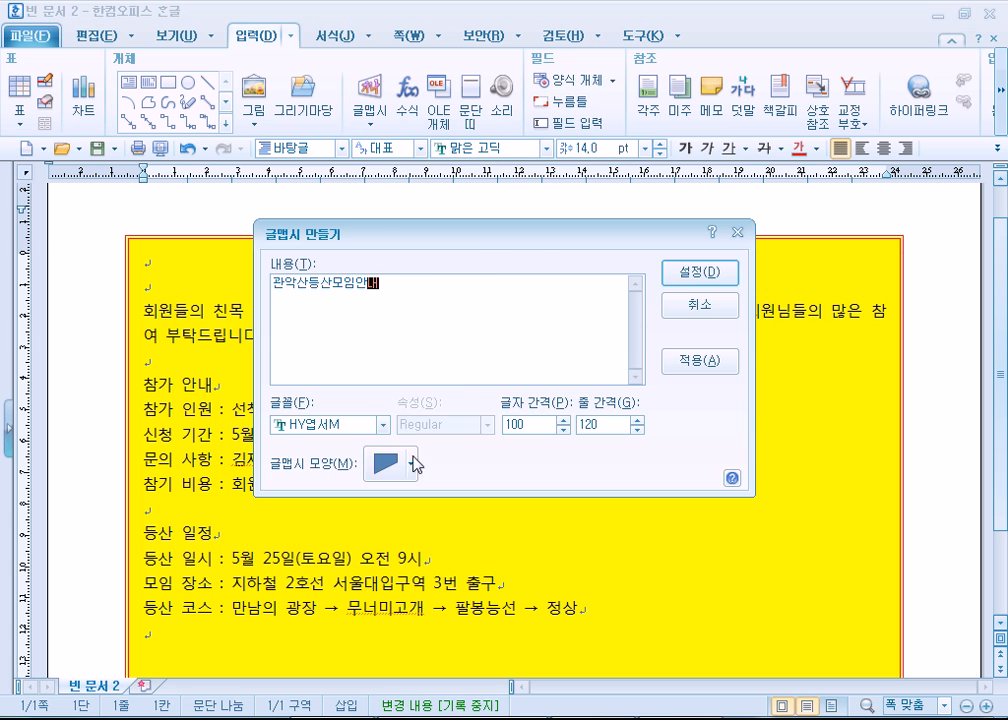
left_click(399, 474)
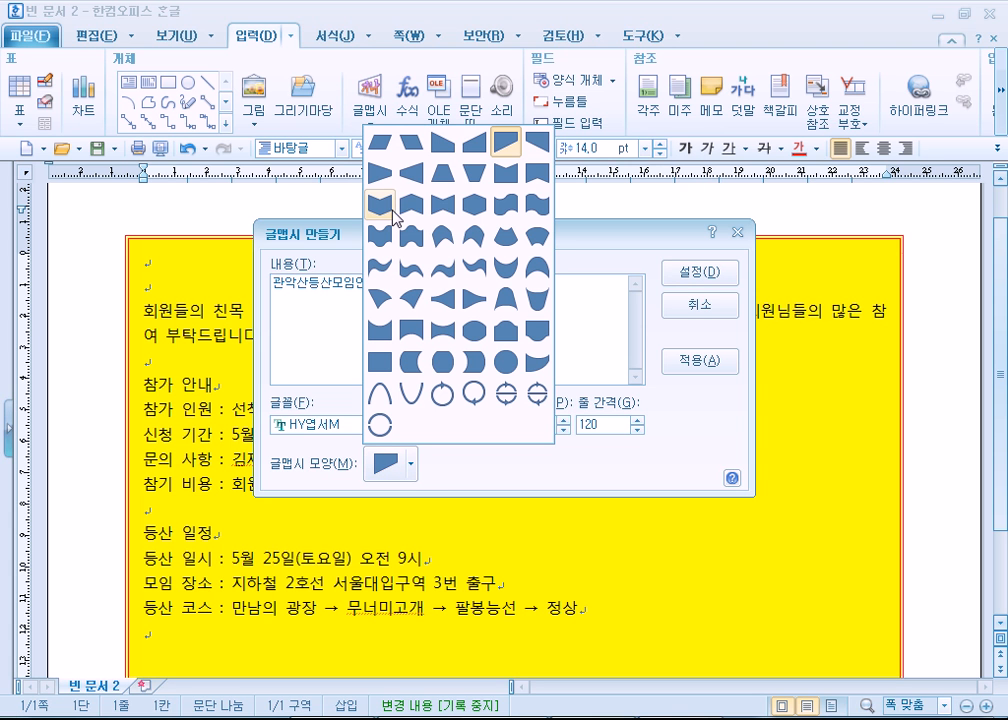
left_click(409, 474)
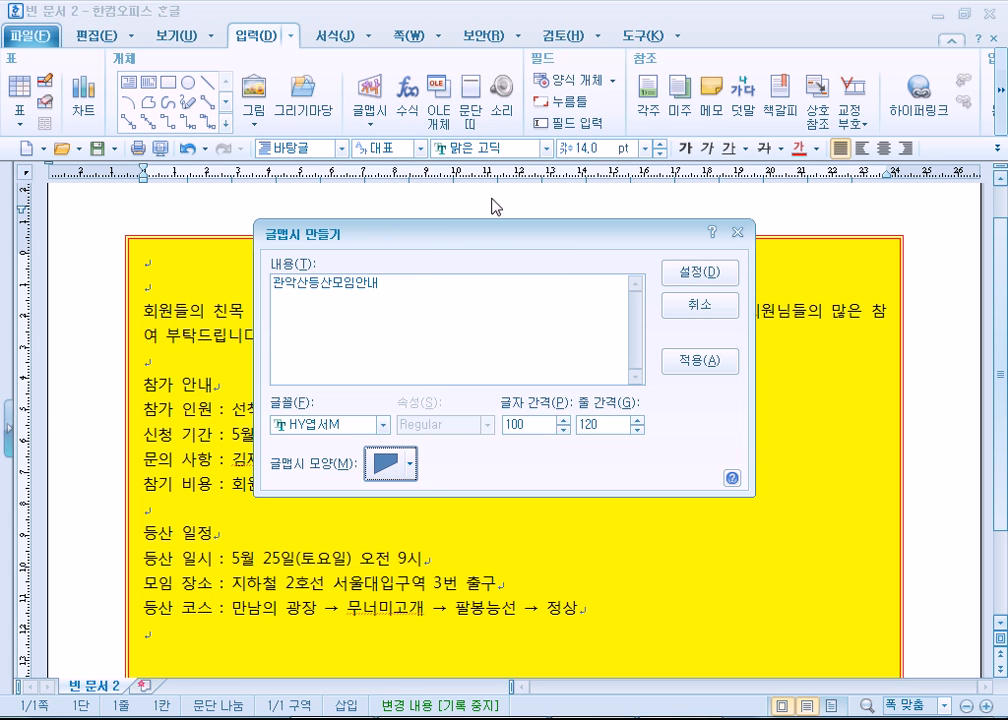
left_click_drag(531, 228, 670, 106)
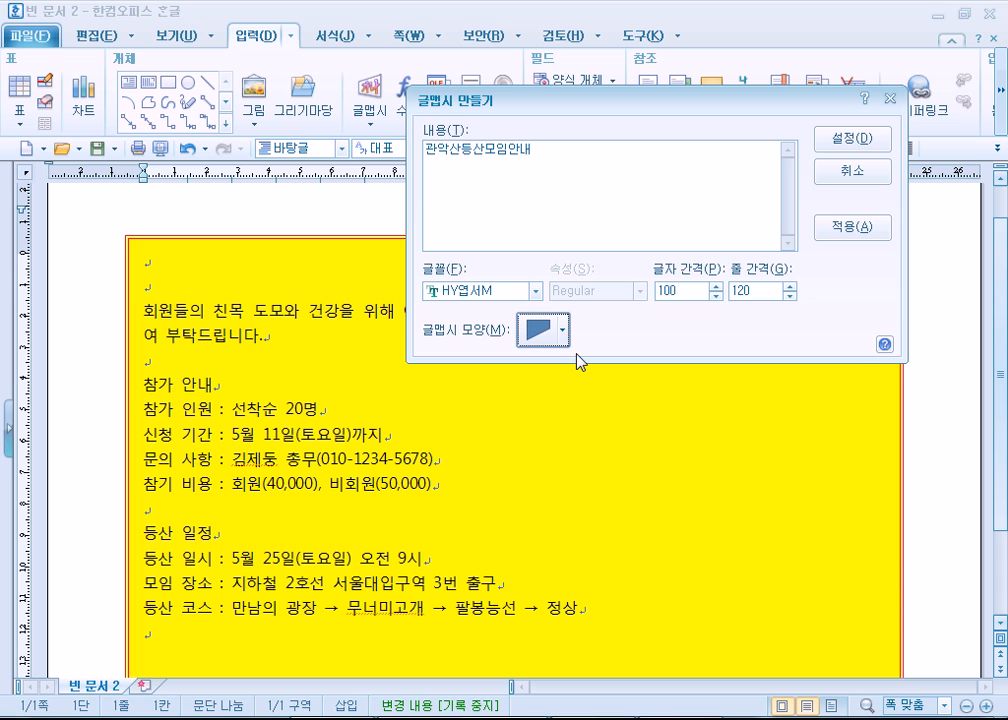
left_click_drag(425, 149, 536, 148)
left_click(537, 149)
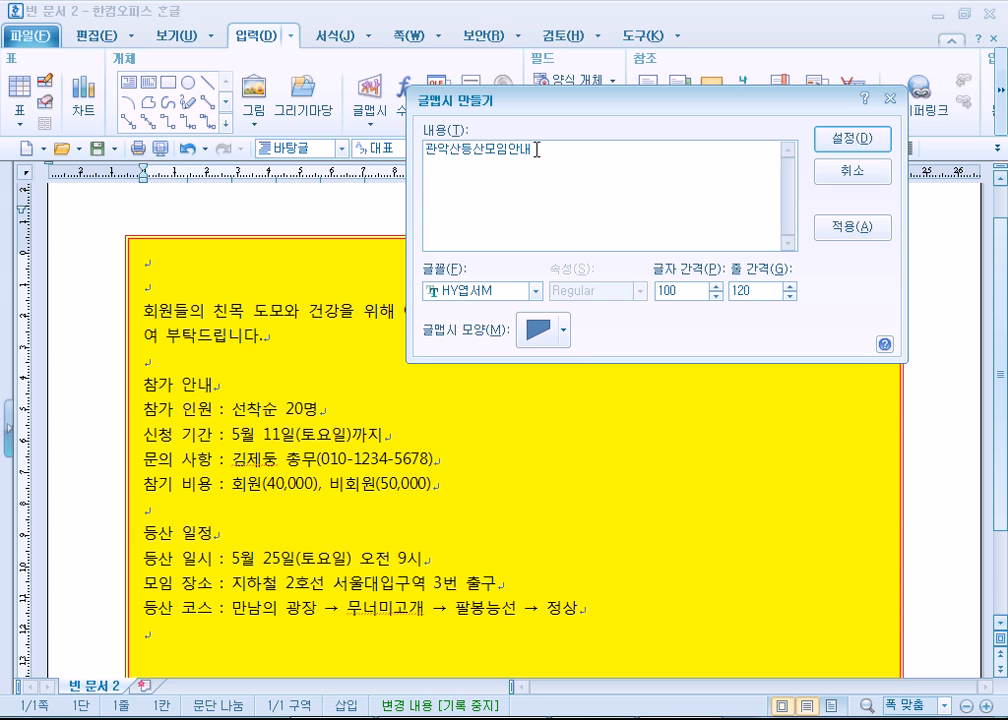
Keep the HY엽서M font, choose the hexagon (육각형) shape, and insert the WordArt
left_click(450, 293)
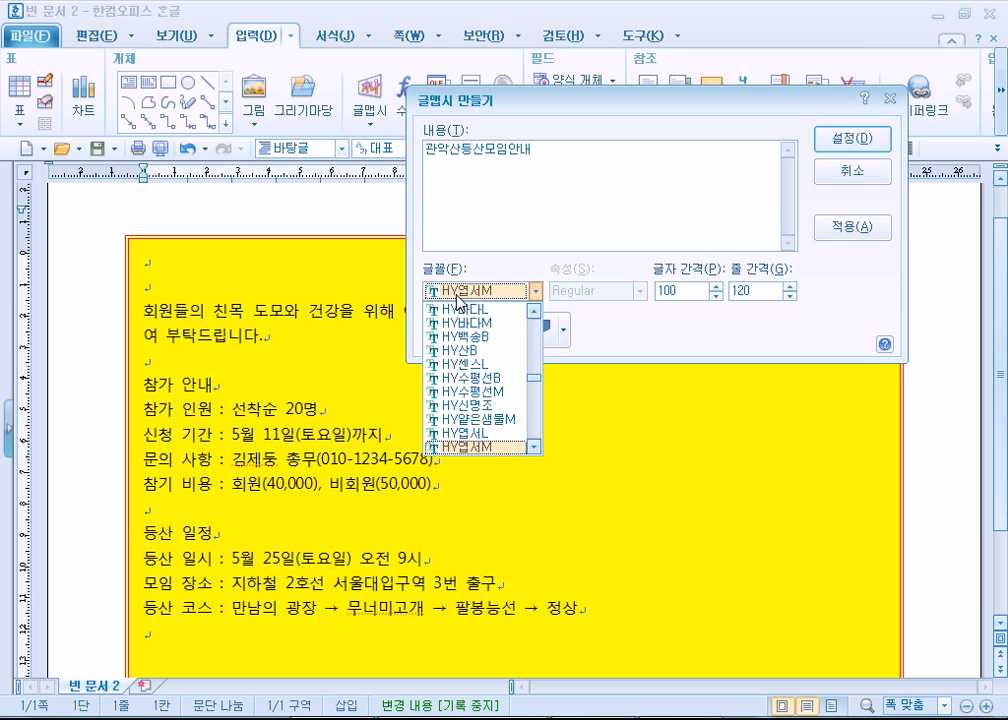
mouse_move(535, 378)
left_mouse_down()
mouse_move(535, 316)
mouse_move(534, 355)
left_mouse_up()
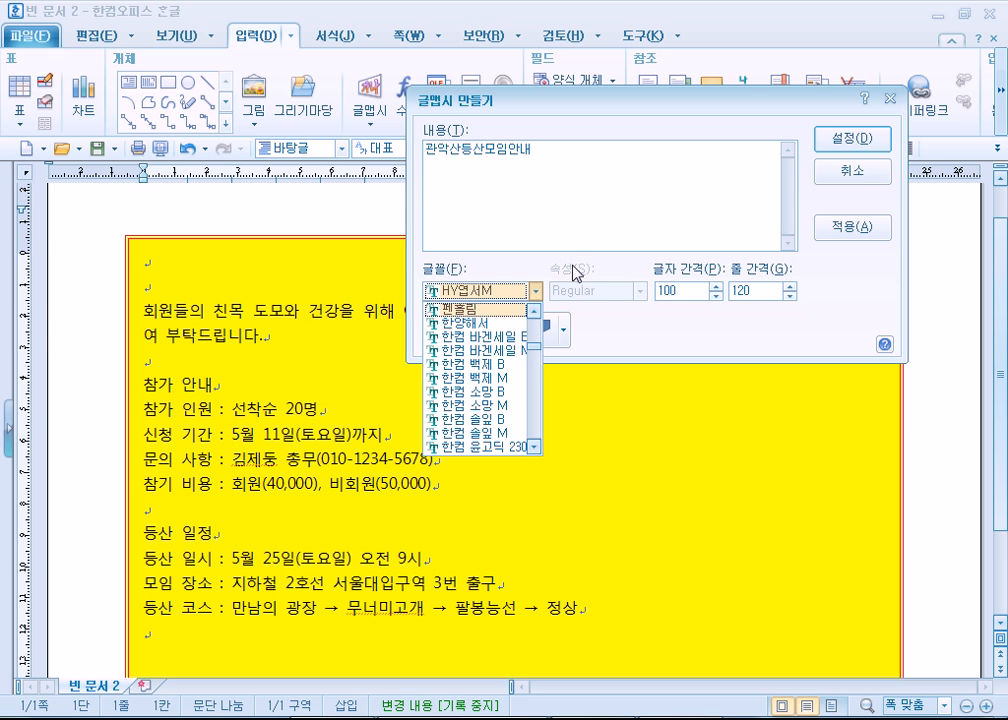
left_click(580, 219)
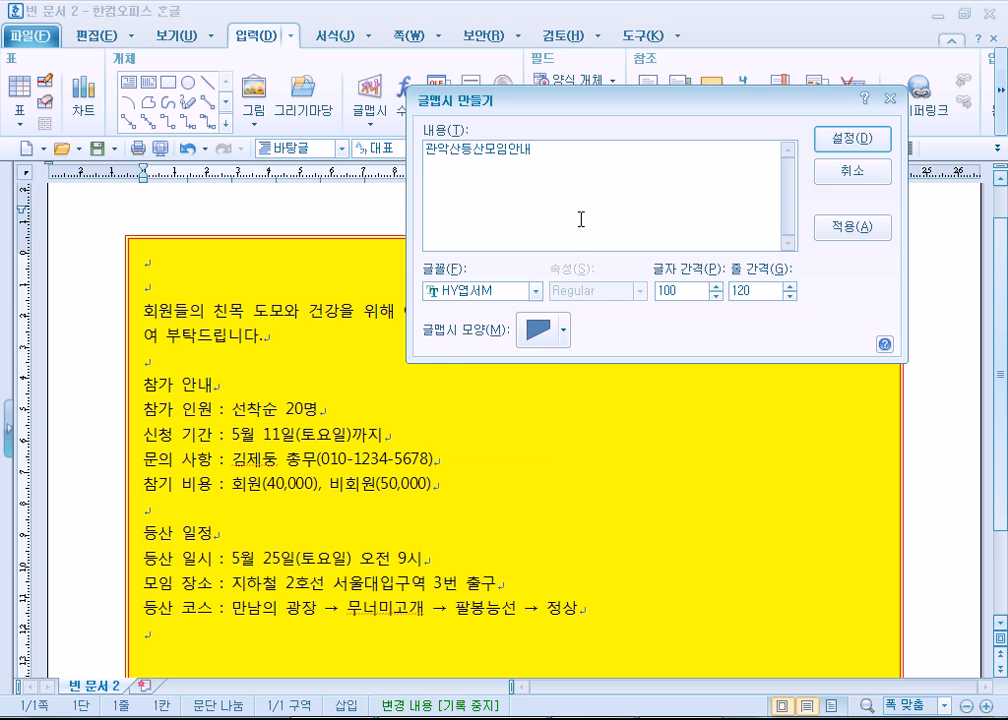
left_click(540, 335)
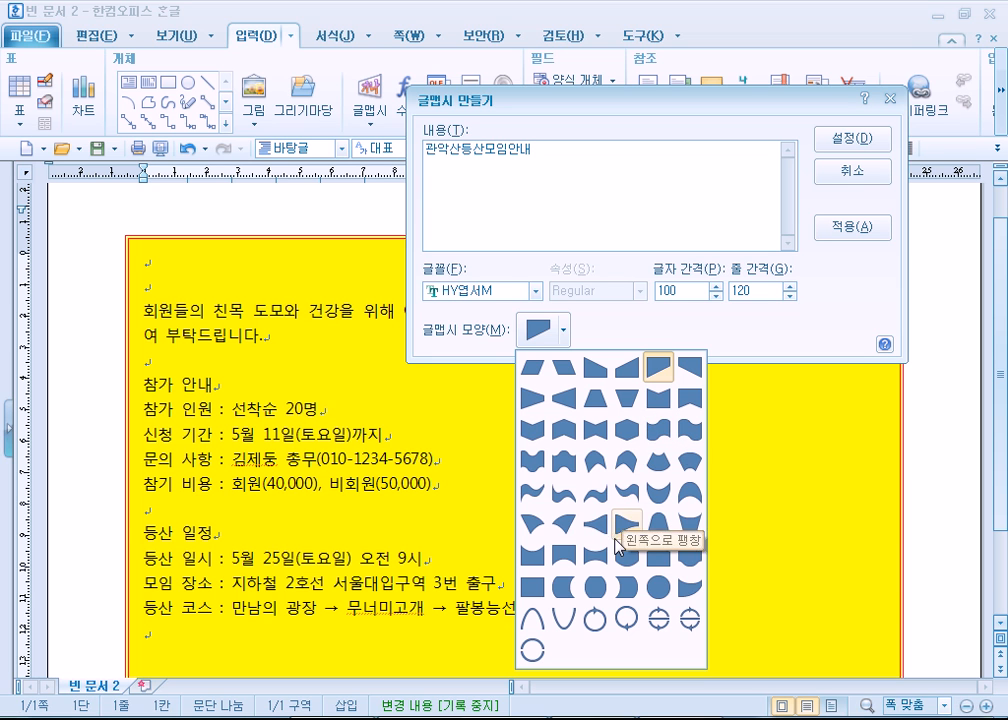
left_click(626, 431)
left_click(852, 139)
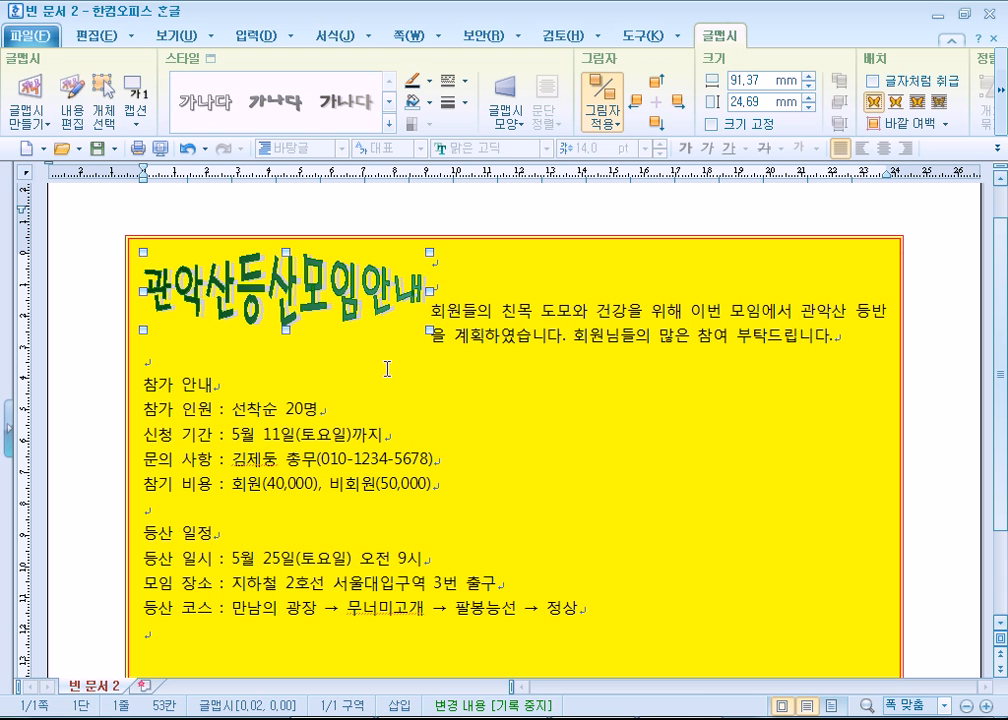
Set the WordArt title to be treated as a text character (글자처럼 취급)
double_click(366, 292)
left_click(752, 194)
double_click(320, 300)
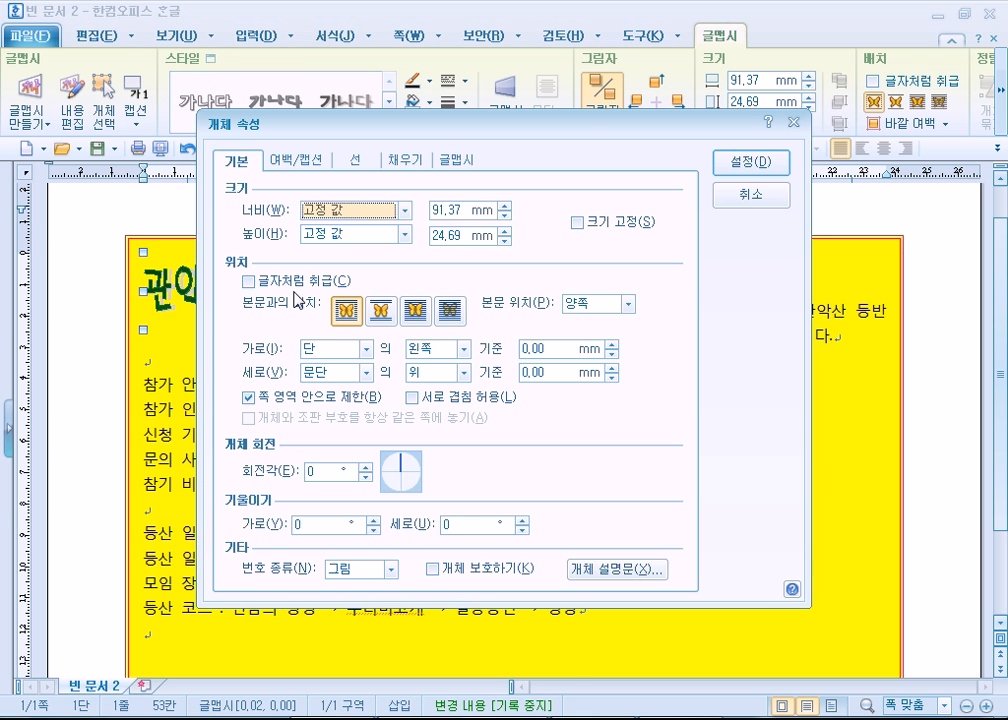
left_click(296, 284)
left_click(749, 163)
Centre-align the WordArt title line
left_click(503, 293)
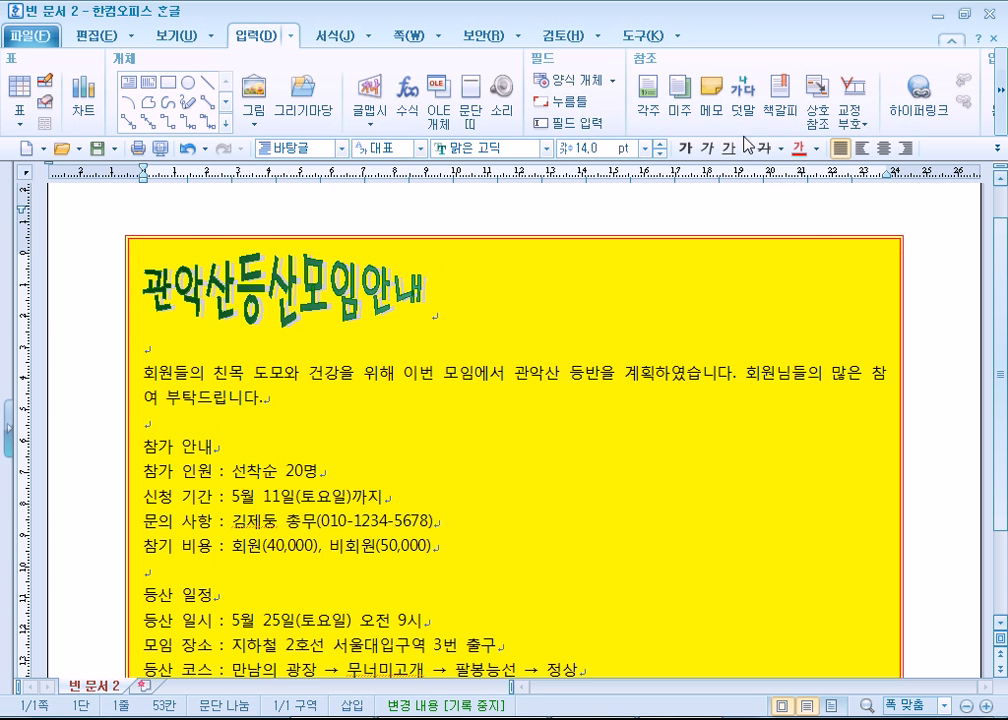
left_click(883, 148)
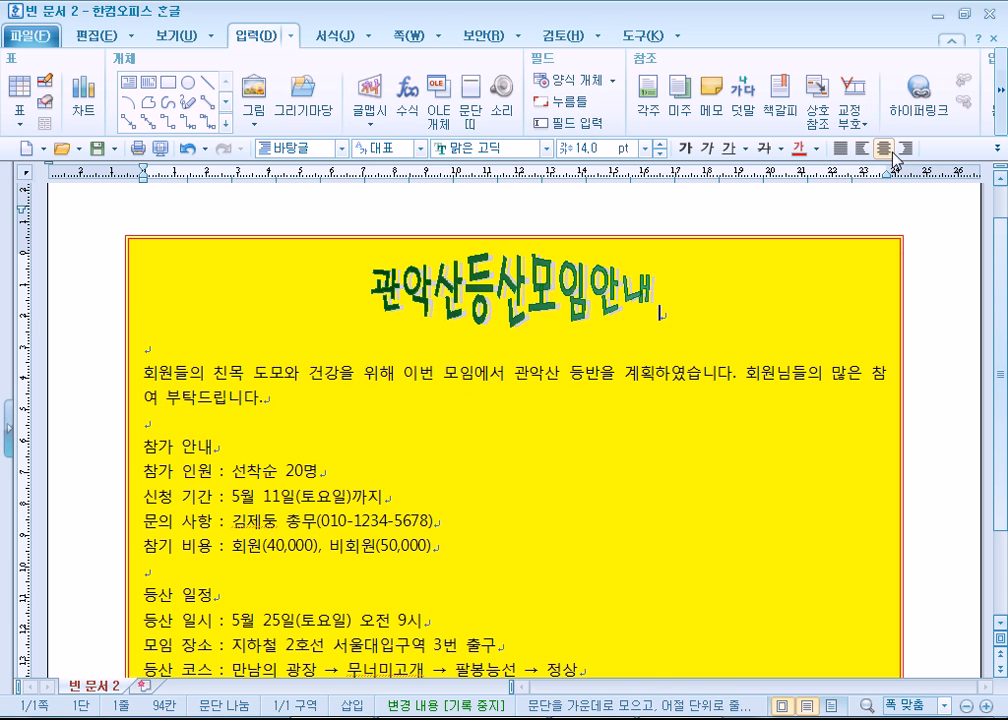
left_click(904, 148)
left_click(883, 148)
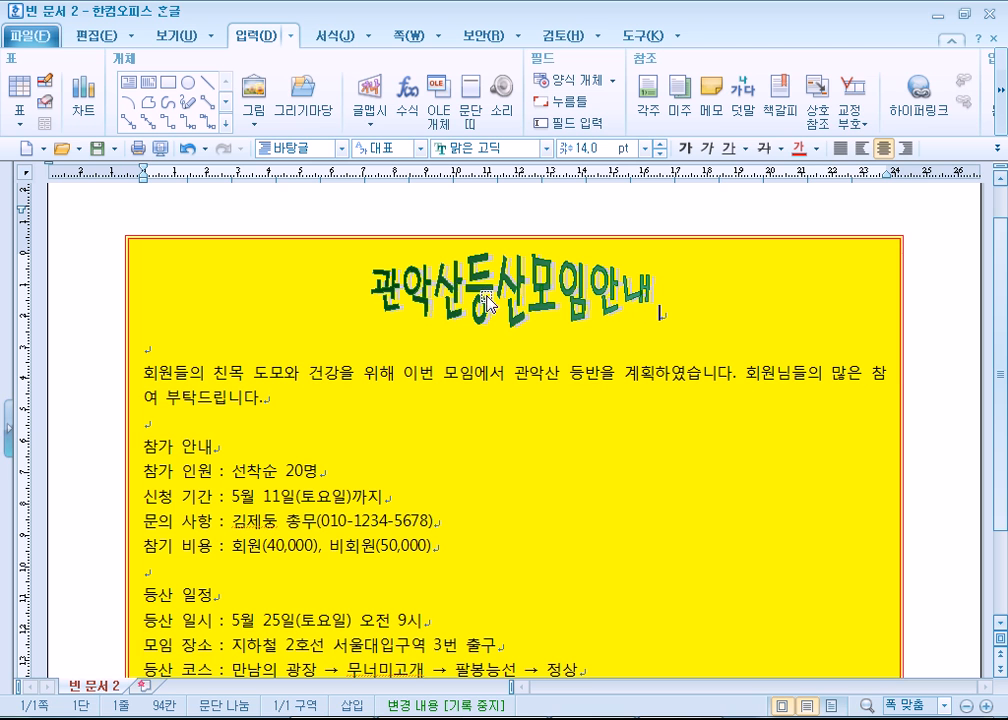
Turn off treat-as-character for the WordArt so it floats freely
double_click(450, 292)
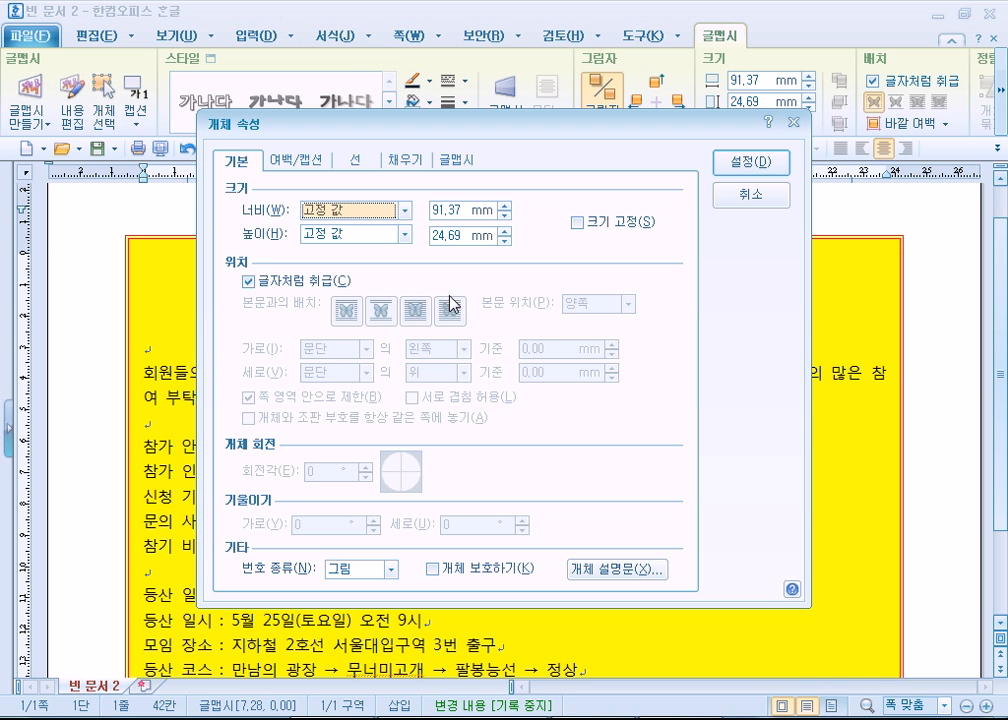
left_click(248, 281)
left_click(736, 162)
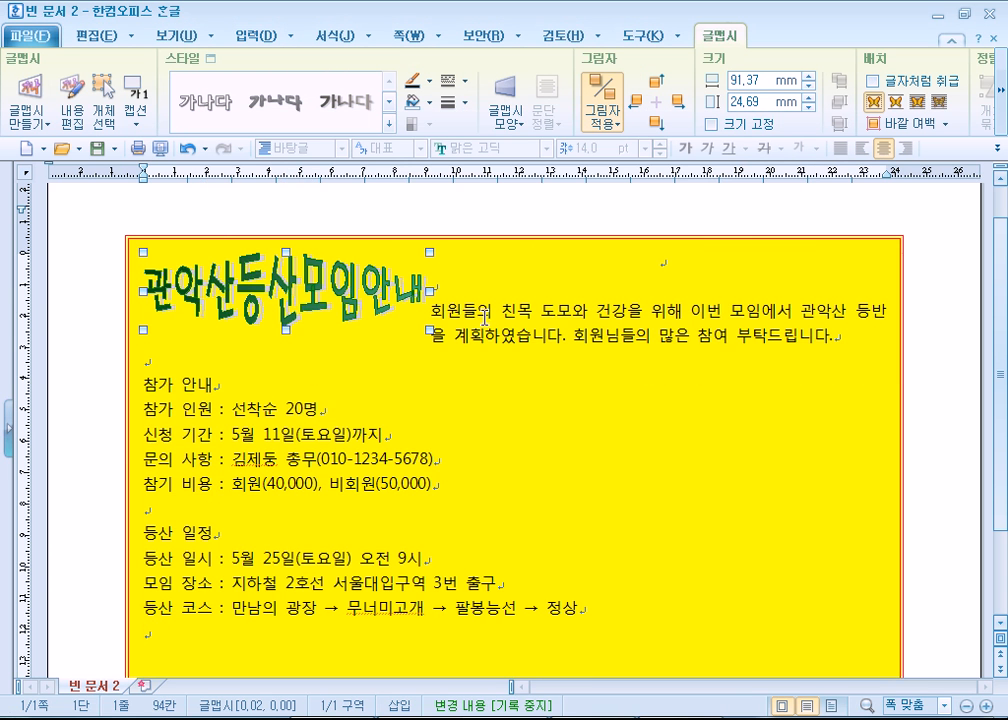
left_click(553, 396)
Move the WordArt beside the info lines and stretch its corner larger
left_click_drag(357, 308, 588, 333)
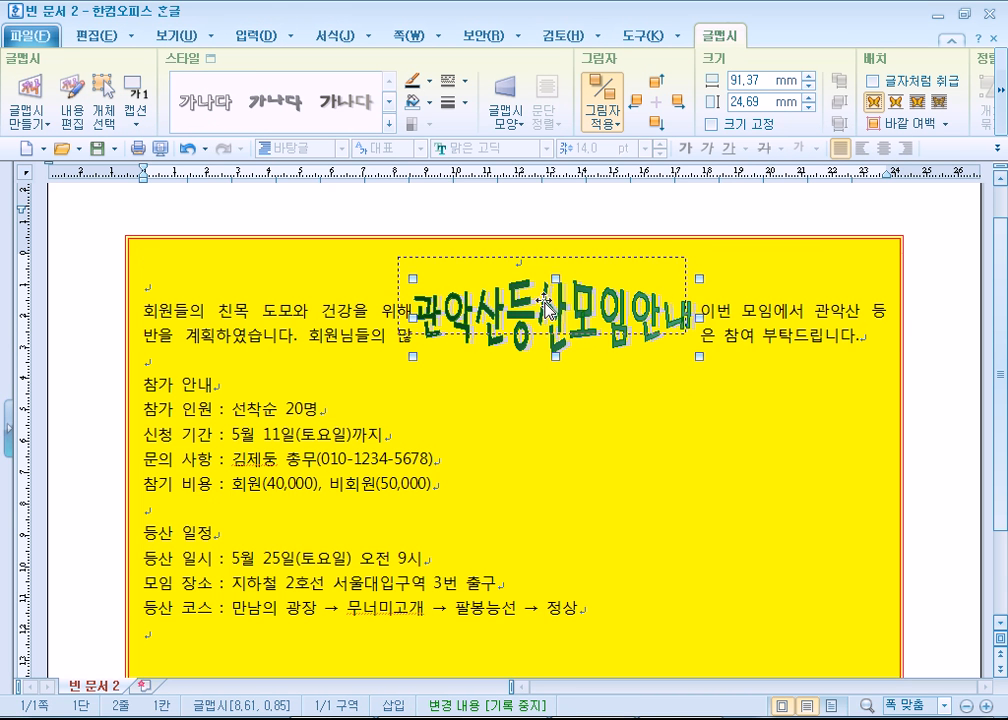
left_click_drag(572, 376, 676, 487)
left_click_drag(676, 487, 616, 419)
left_click_drag(616, 419, 597, 429)
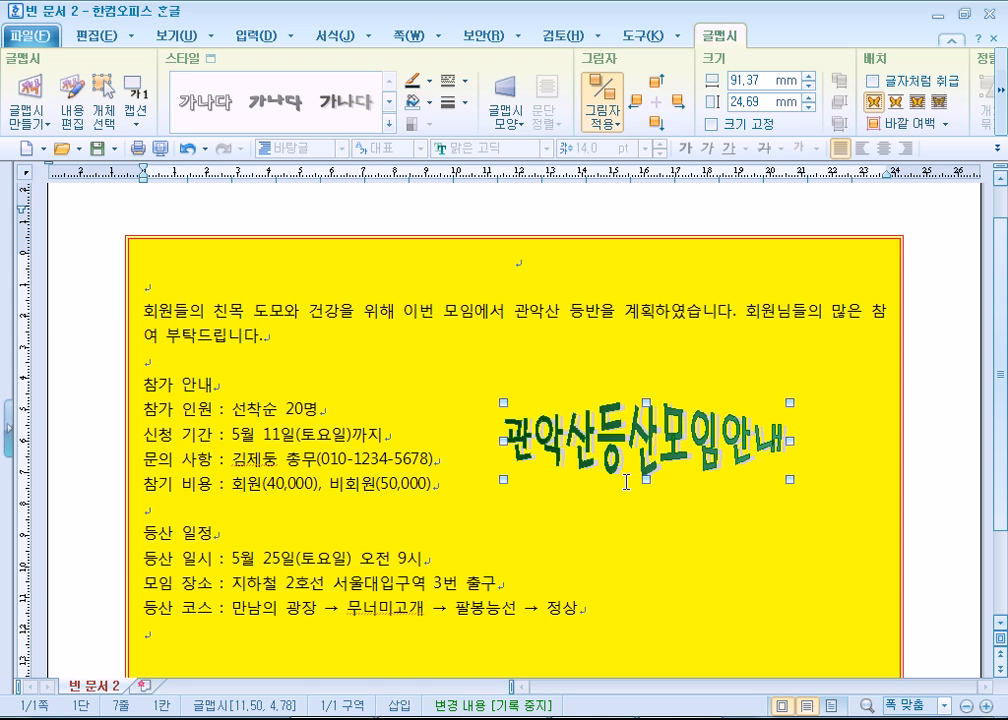
left_click_drag(789, 479, 798, 531)
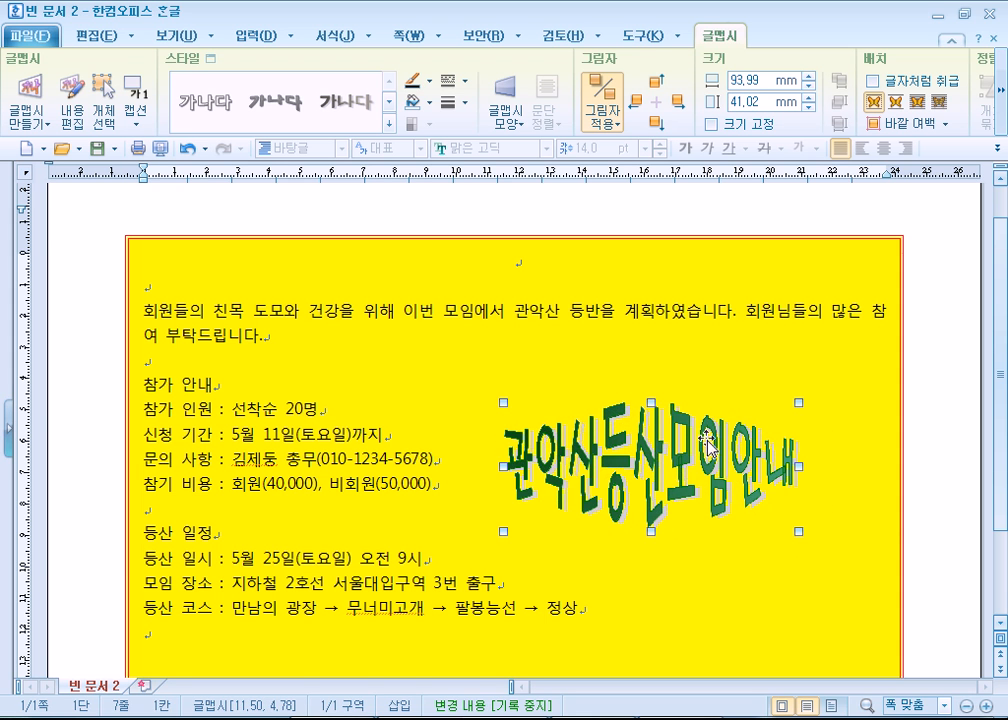
left_click_drag(702, 434, 739, 398)
left_click(912, 518)
Drag the WordArt back to the top of the text
scroll(860, 519, "down", 2)
left_click_drag(678, 339, 686, 375)
scroll(623, 522, "up", 2)
left_click_drag(648, 456, 419, 290)
left_click_drag(501, 320, 540, 306)
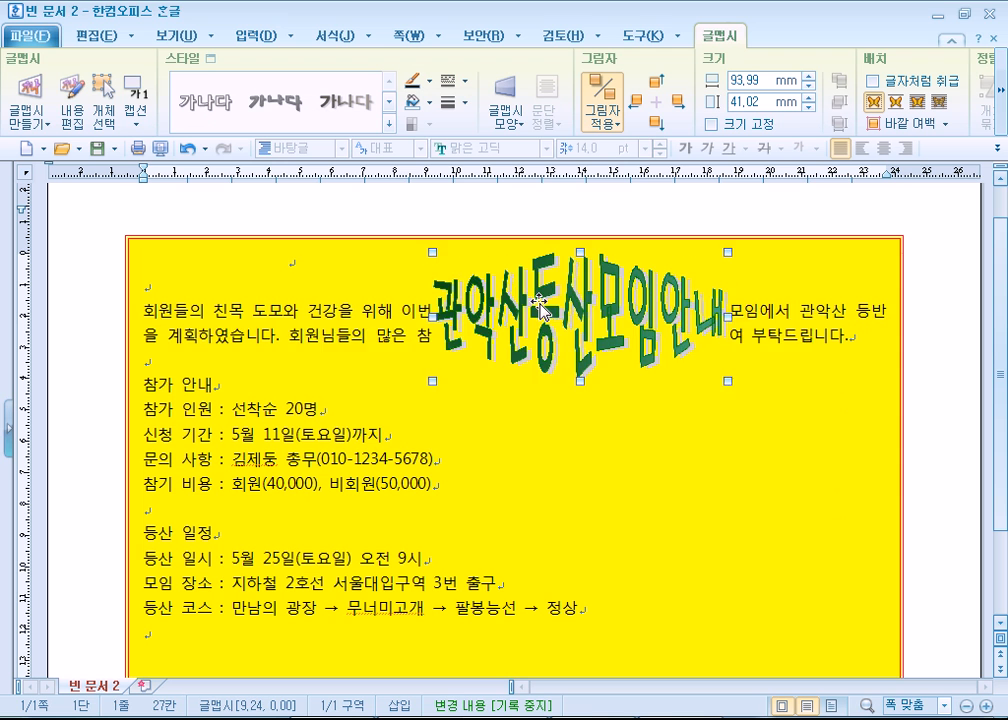
Make the title WordArt sit in line like a text character again
double_click(540, 306)
left_click(340, 285)
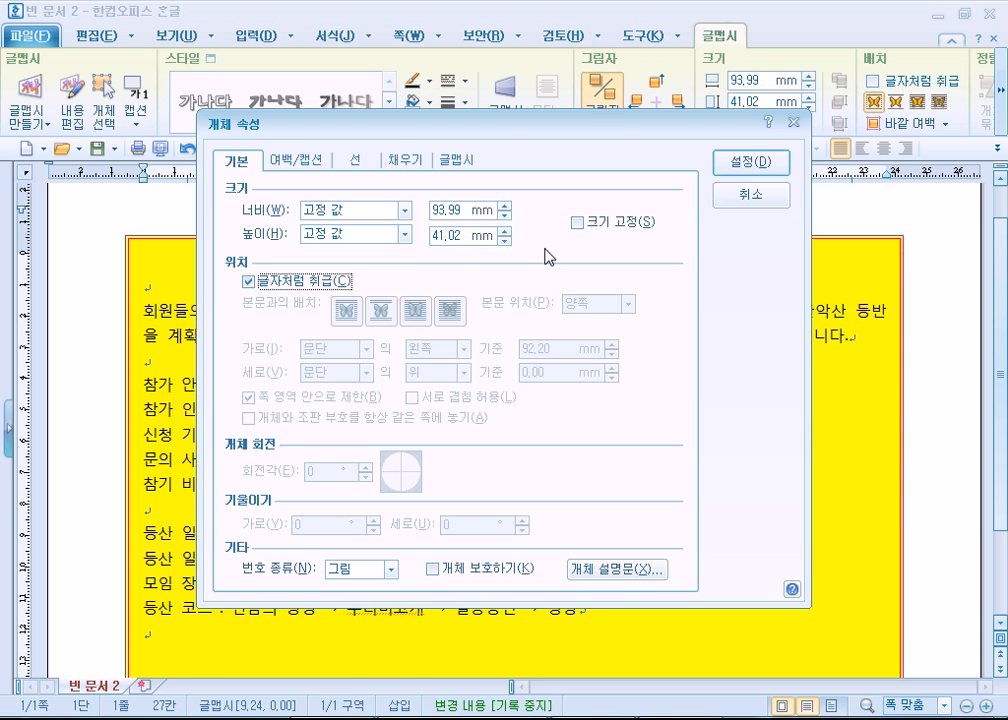
left_click(762, 162)
left_click(702, 374)
left_click(390, 280)
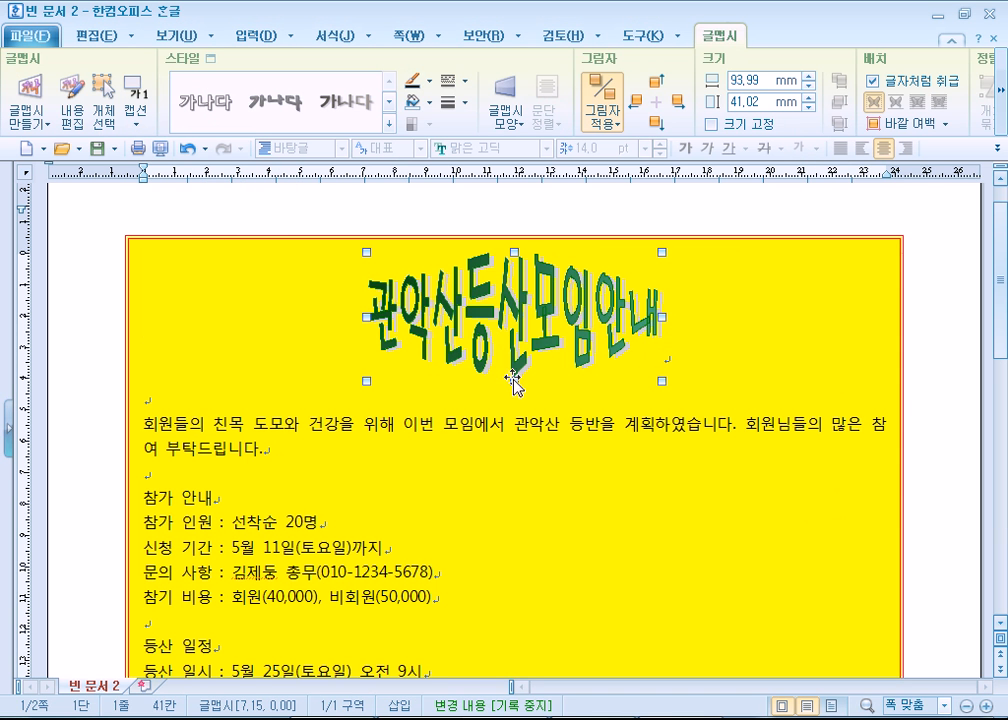
Shorten the WordArt's height to 23.60 mm so the notice fits on one page
scroll(485, 463, "down", 6)
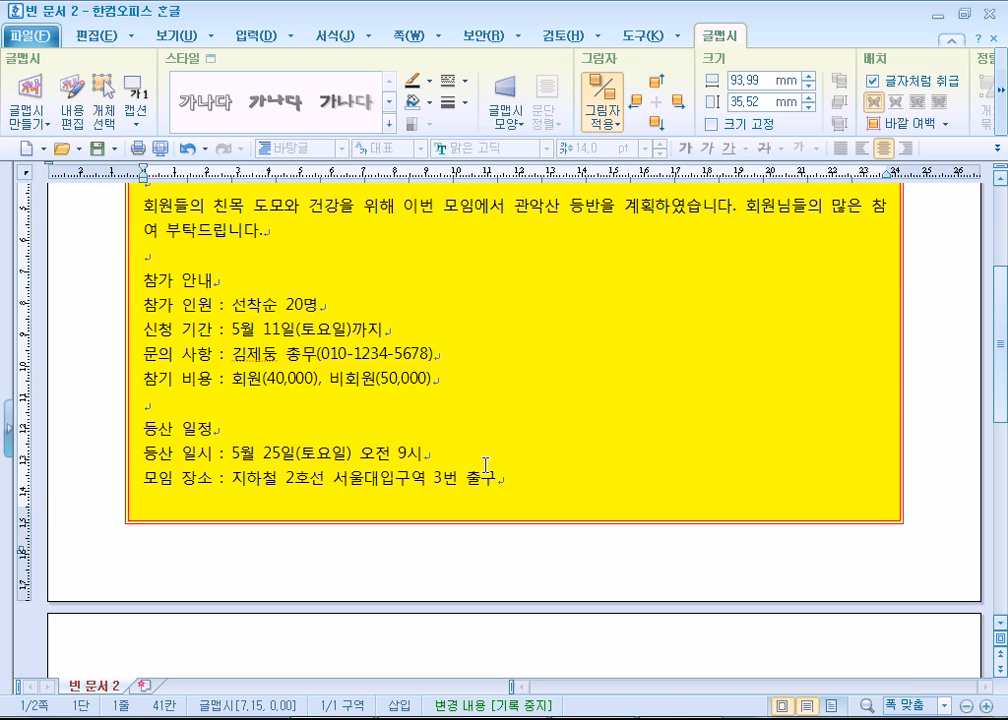
scroll(484, 466, "up", 5)
scroll(451, 452, "up", 2)
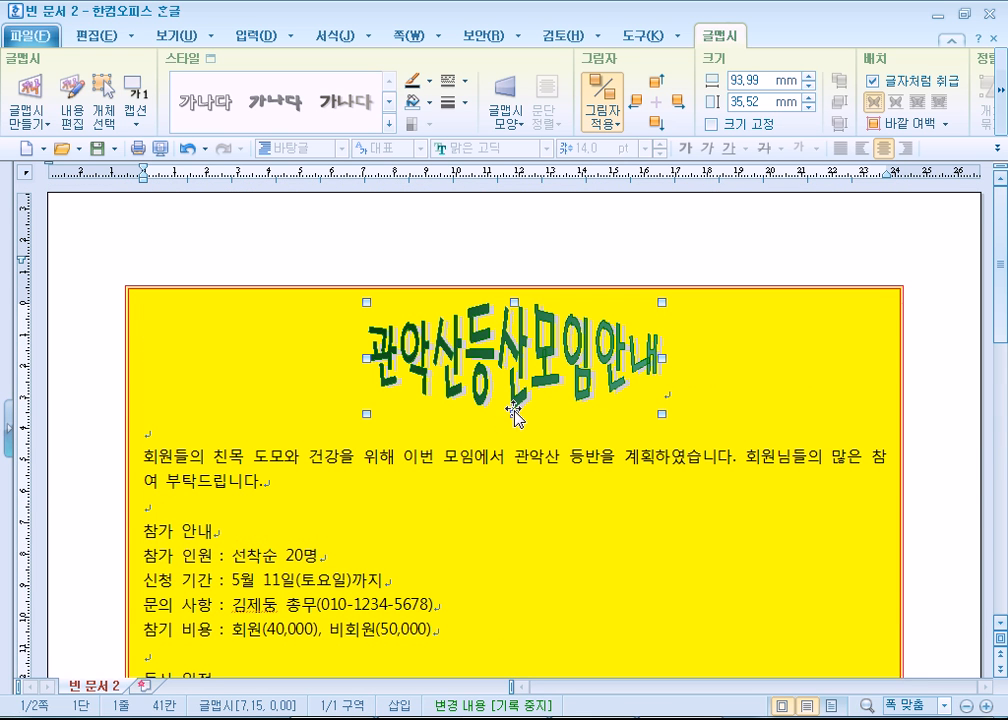
scroll(490, 395, "down", 8)
scroll(474, 411, "down", 3)
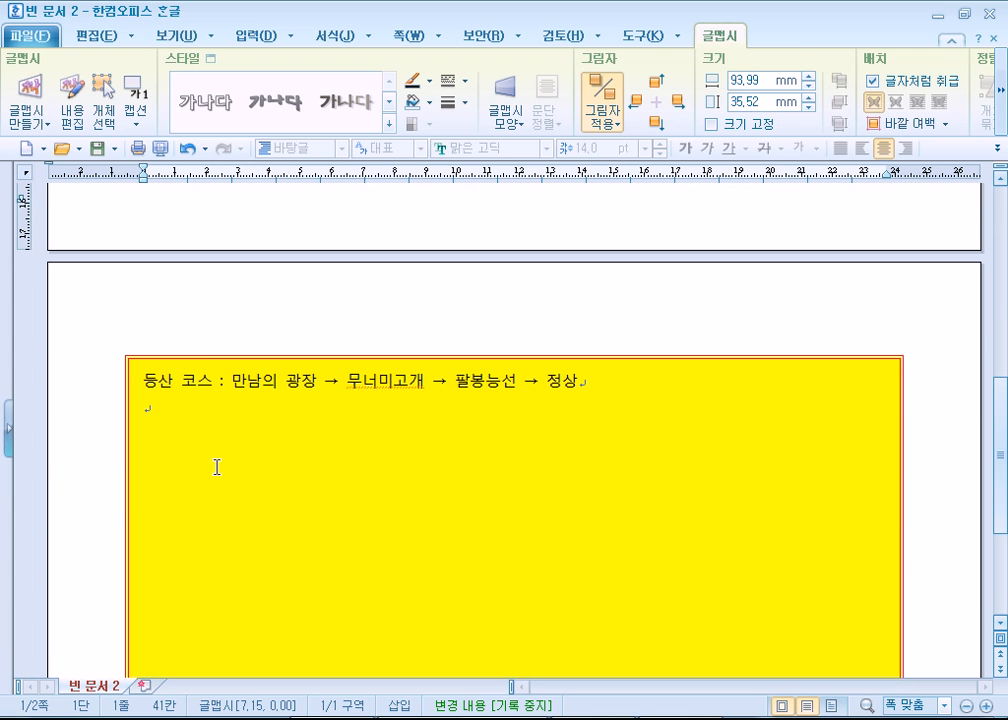
scroll(315, 428, "up", 12)
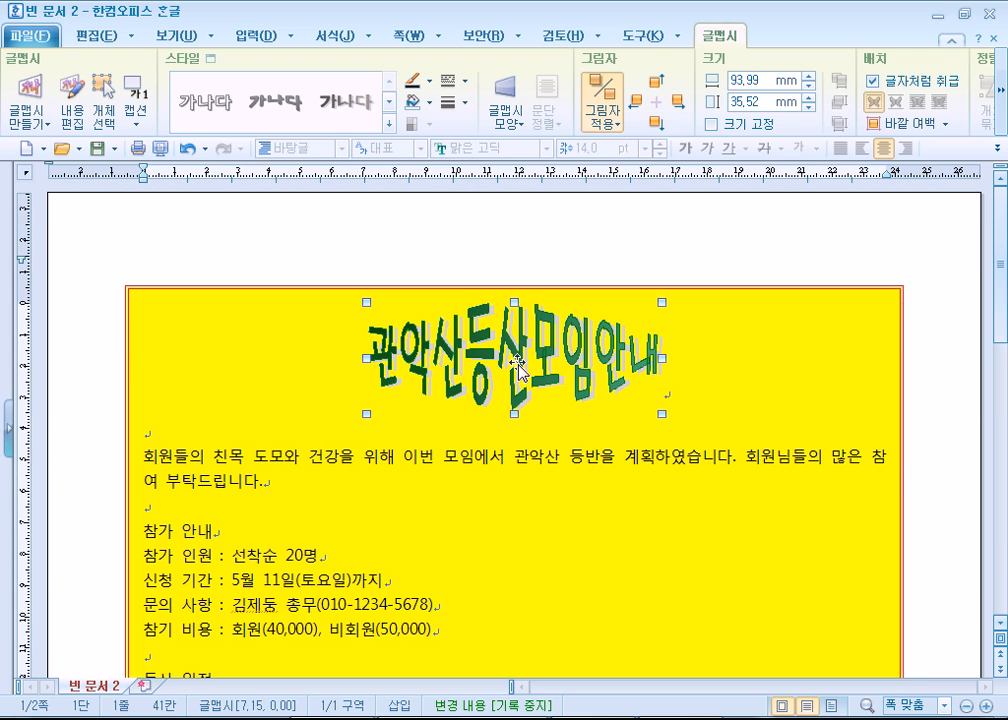
left_click_drag(515, 413, 515, 376)
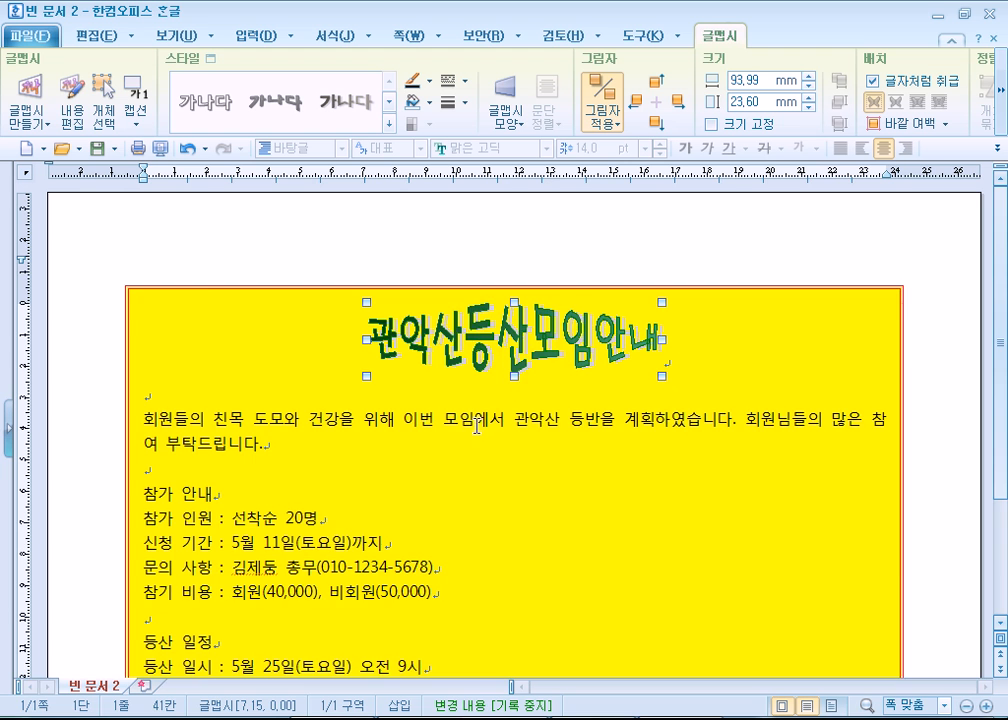
scroll(470, 432, "down", 4)
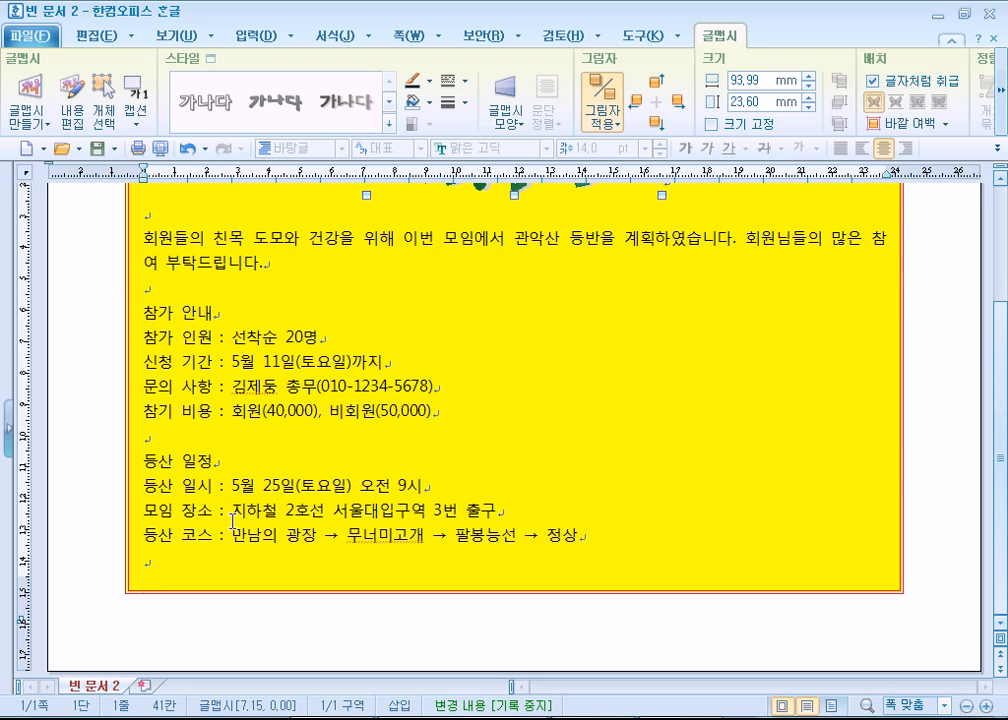
scroll(236, 510, "up", 3)
Change the title WordArt's font to HY수평선B
left_click(338, 342)
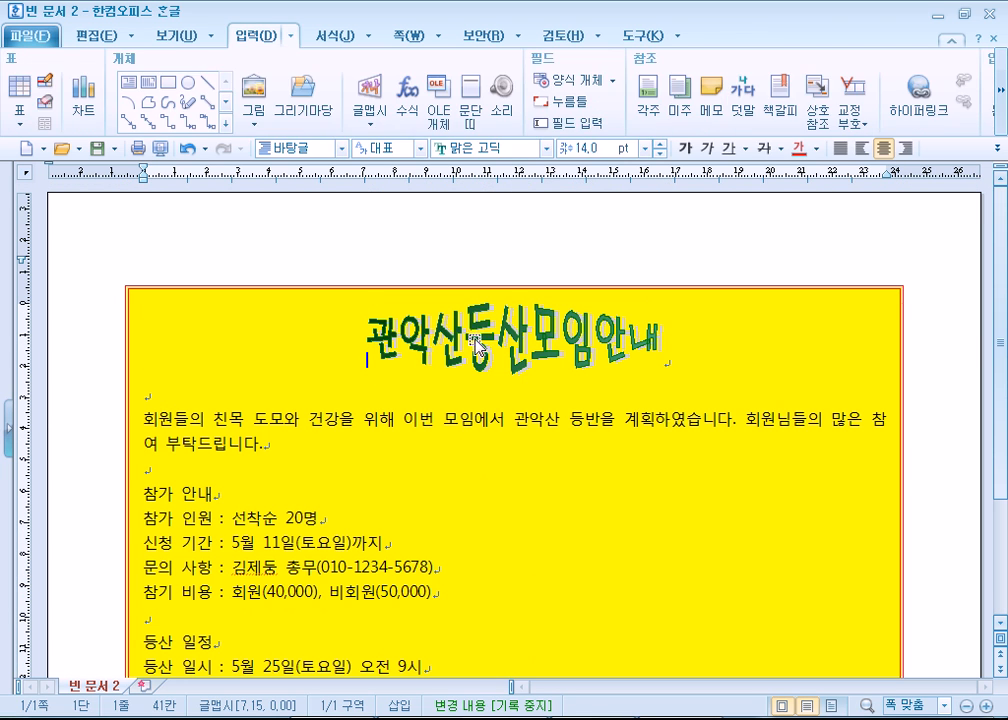
double_click(487, 347)
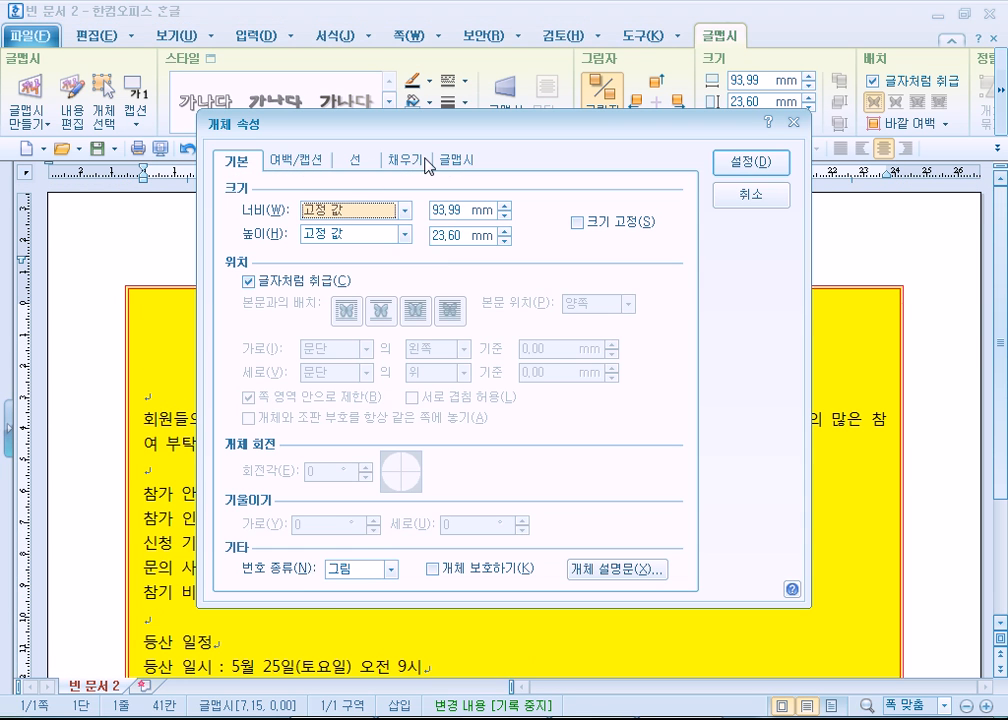
left_click(457, 163)
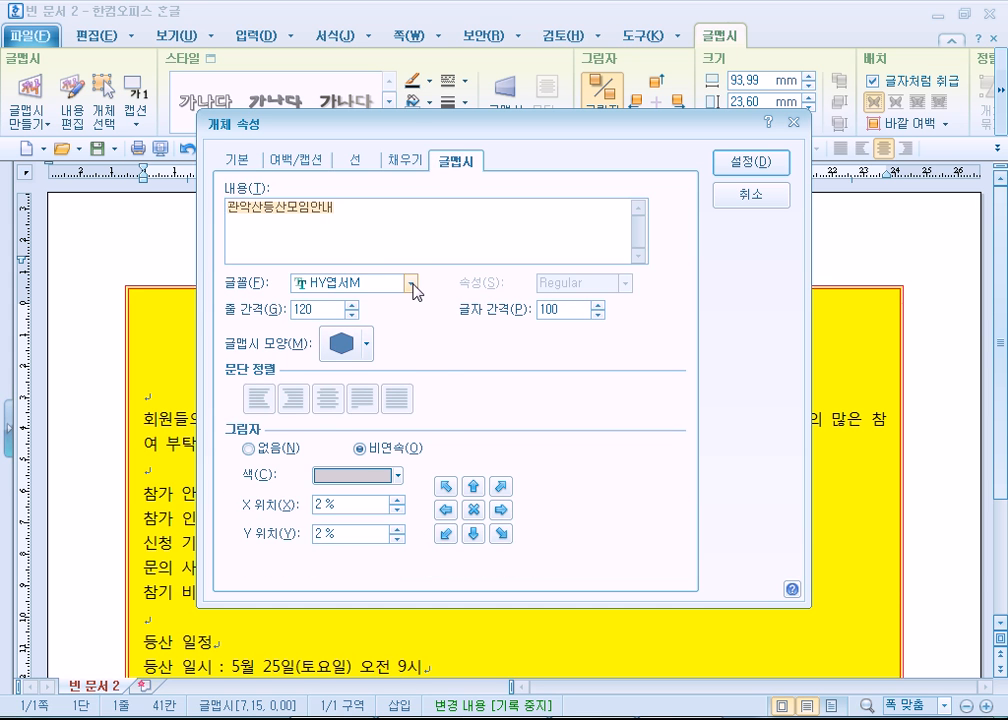
left_click_drag(415, 130, 695, 89)
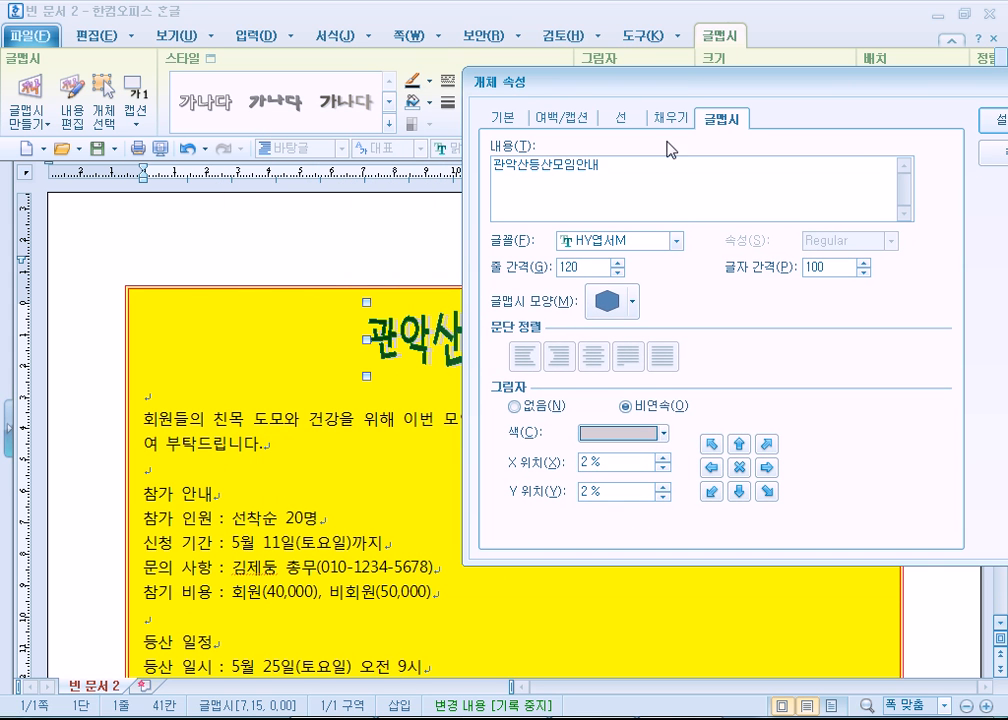
left_click(677, 241)
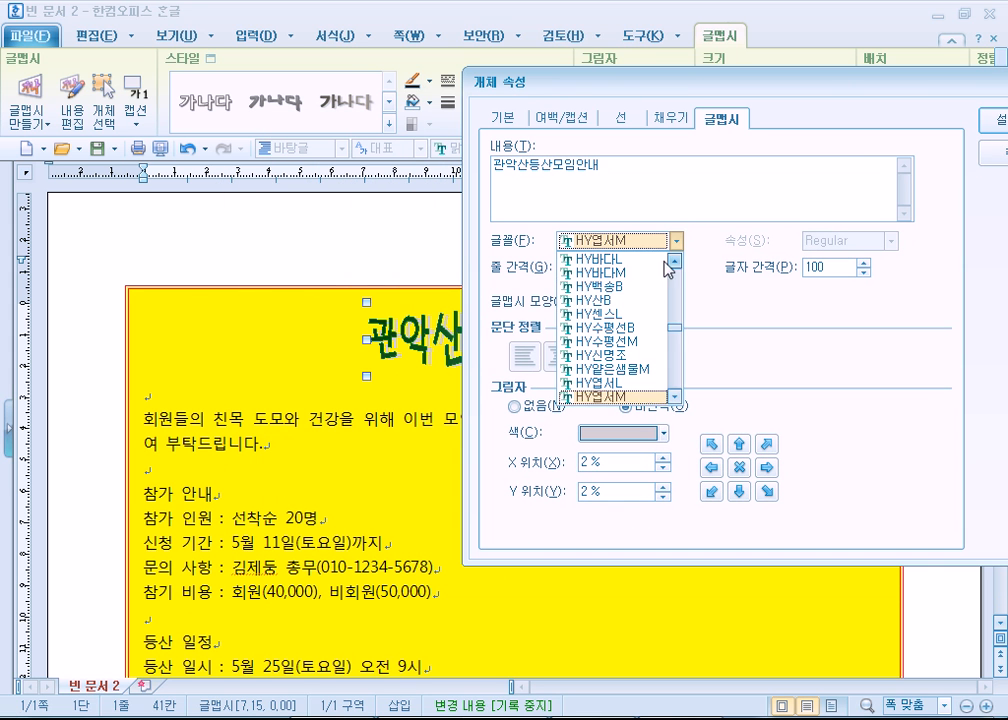
left_click(624, 331)
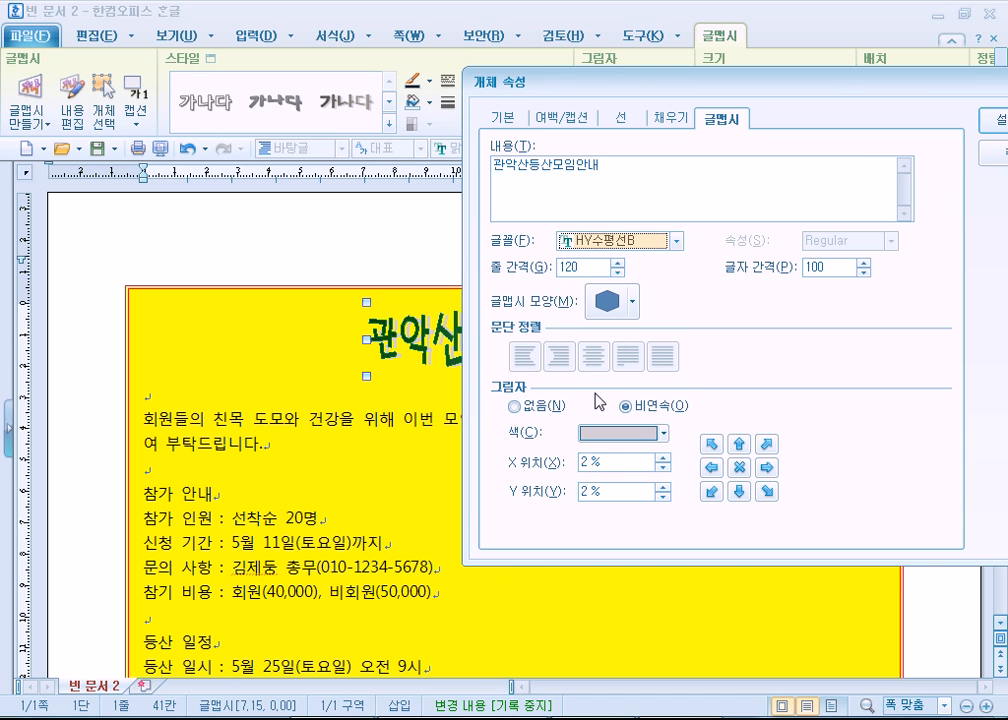
key("Return")
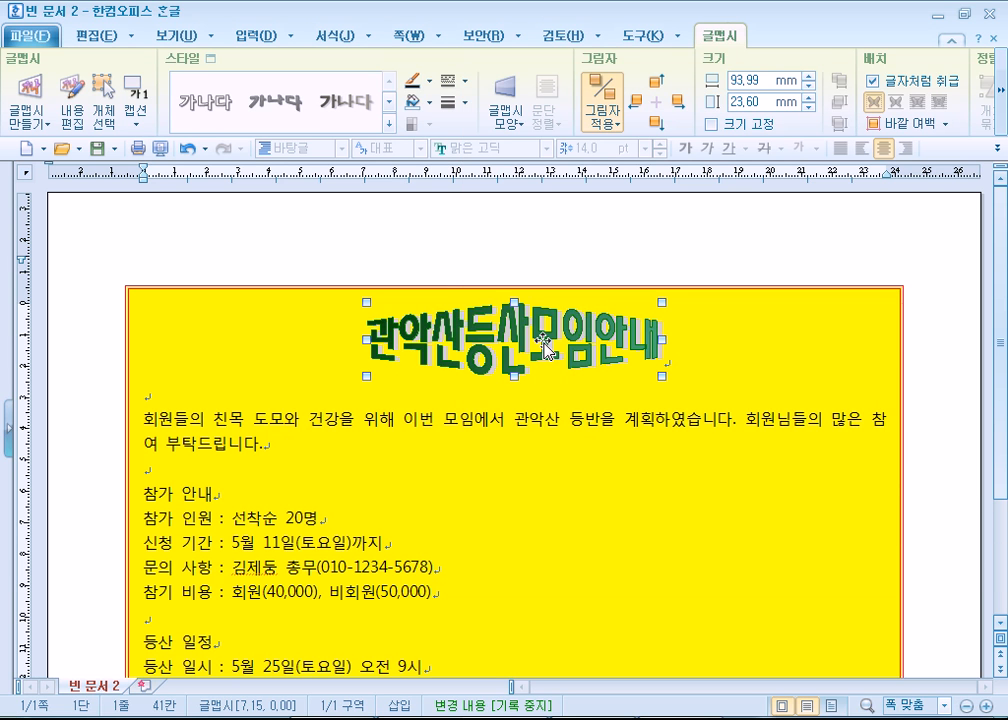
Give the title WordArt an arched shape from the WordArt shape choices
double_click(545, 347)
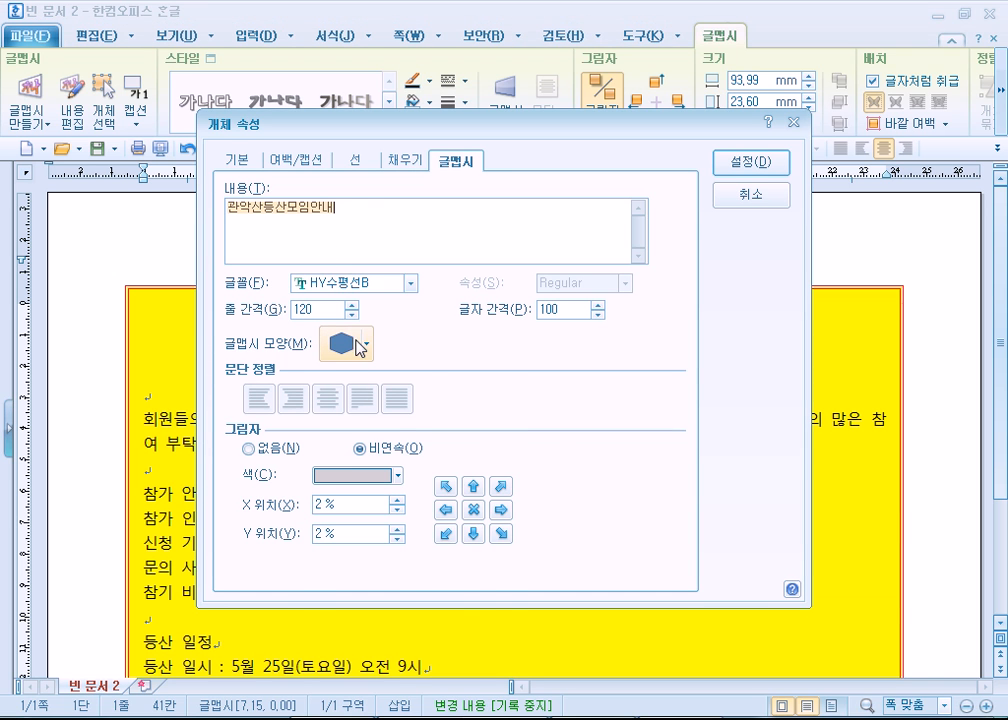
left_click(368, 347)
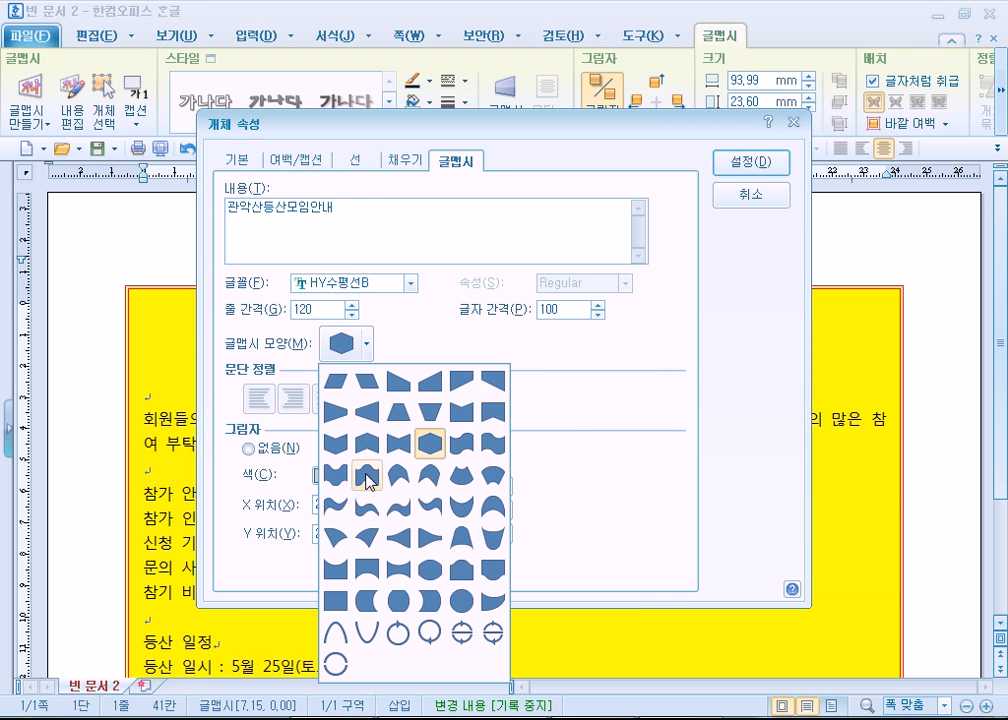
left_click(464, 442)
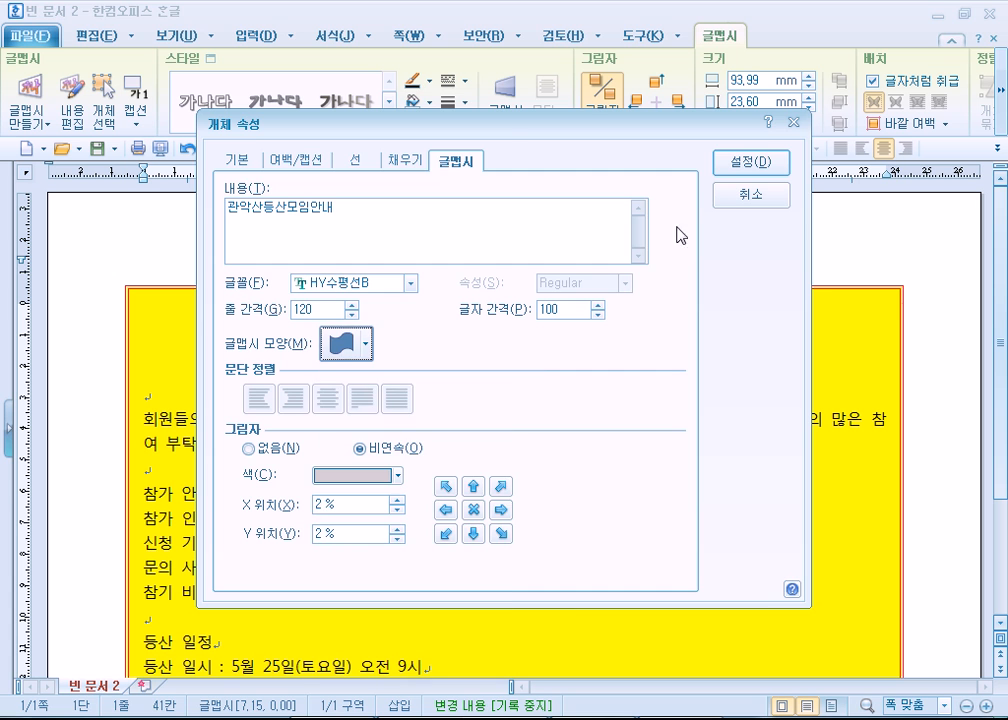
left_click(738, 168)
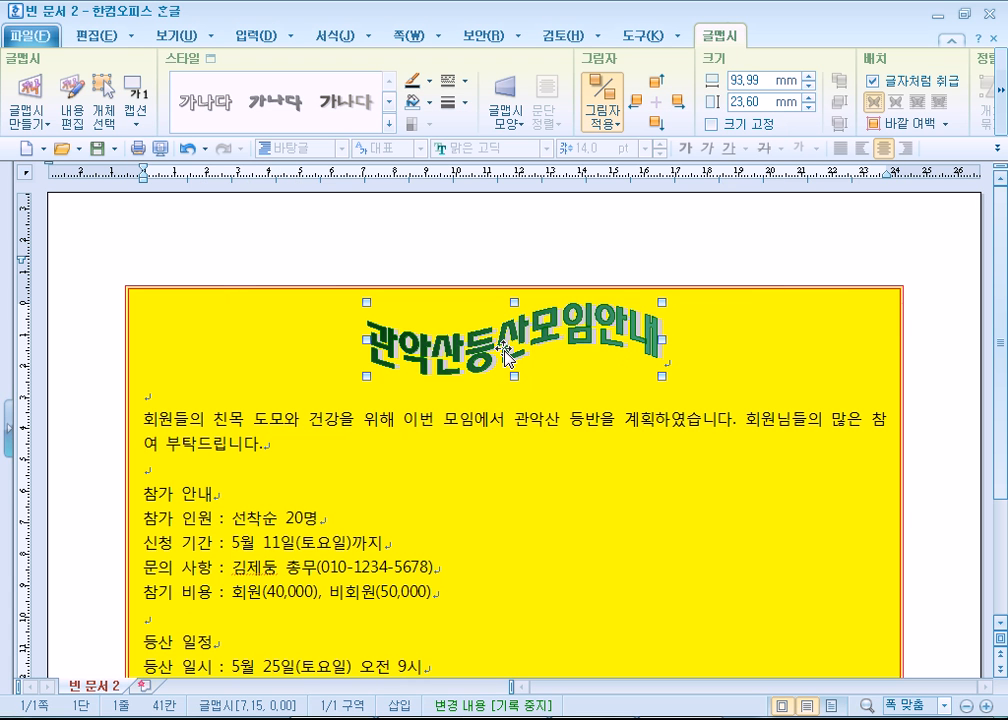
double_click(522, 368)
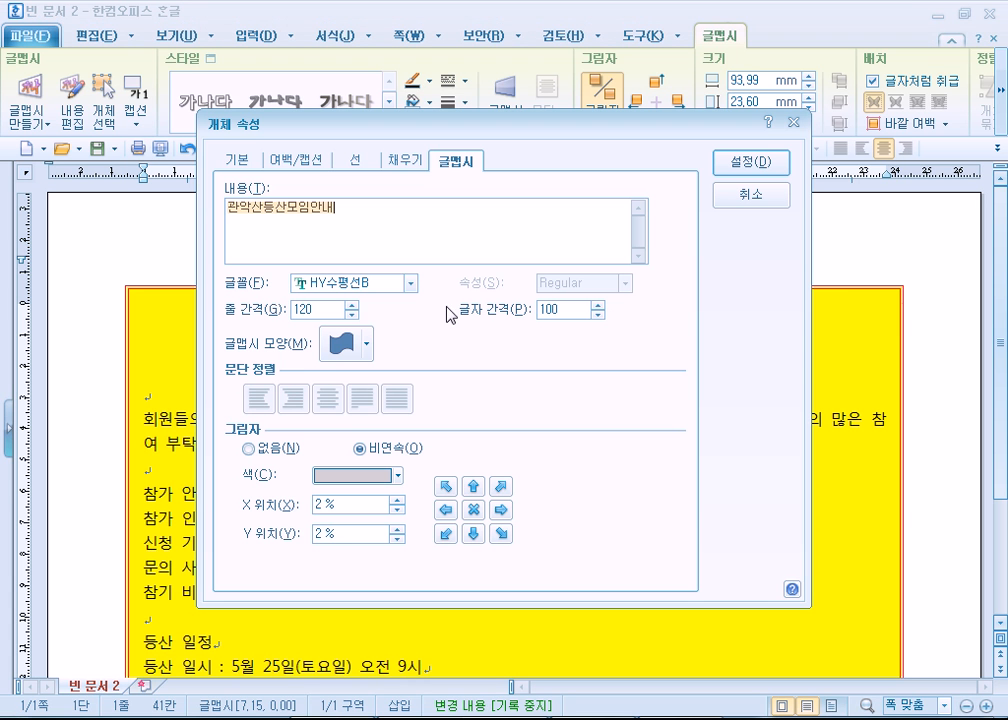
left_click(752, 196)
Try the bowtie shape, then apply a different curved WordArt shape to the title
left_click(517, 125)
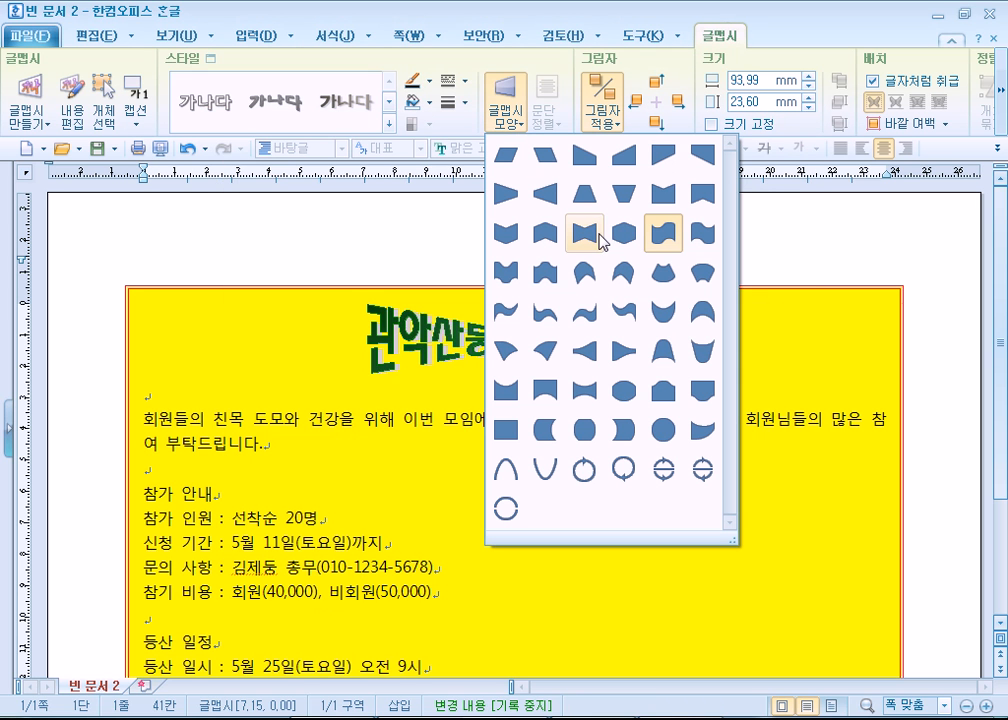
left_click(599, 234)
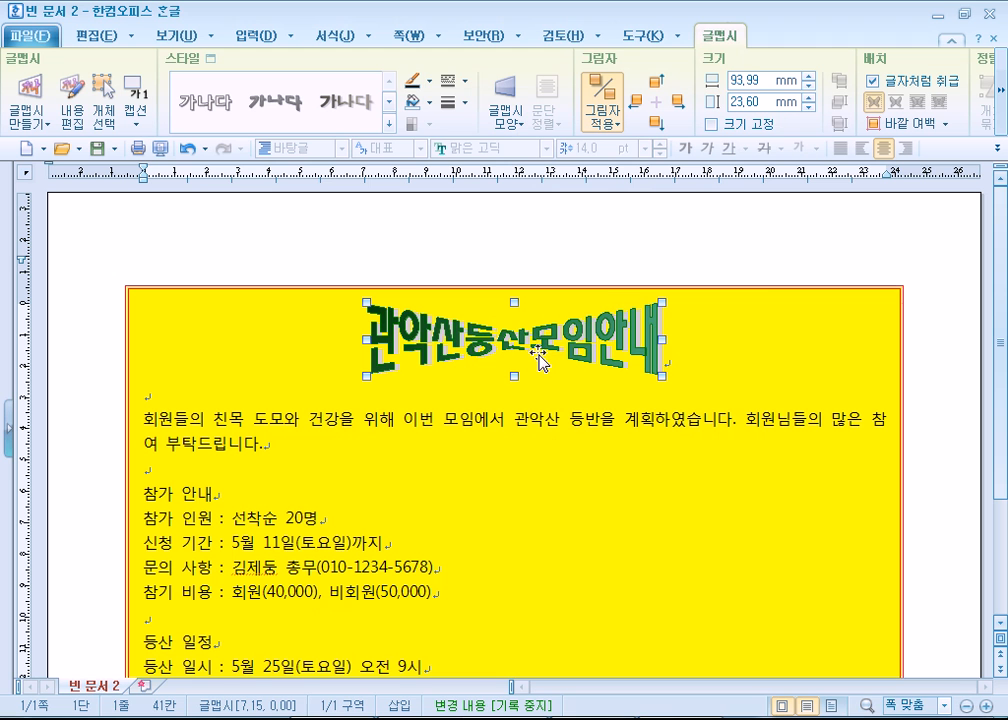
left_click(315, 470)
scroll(326, 468, "down", 3)
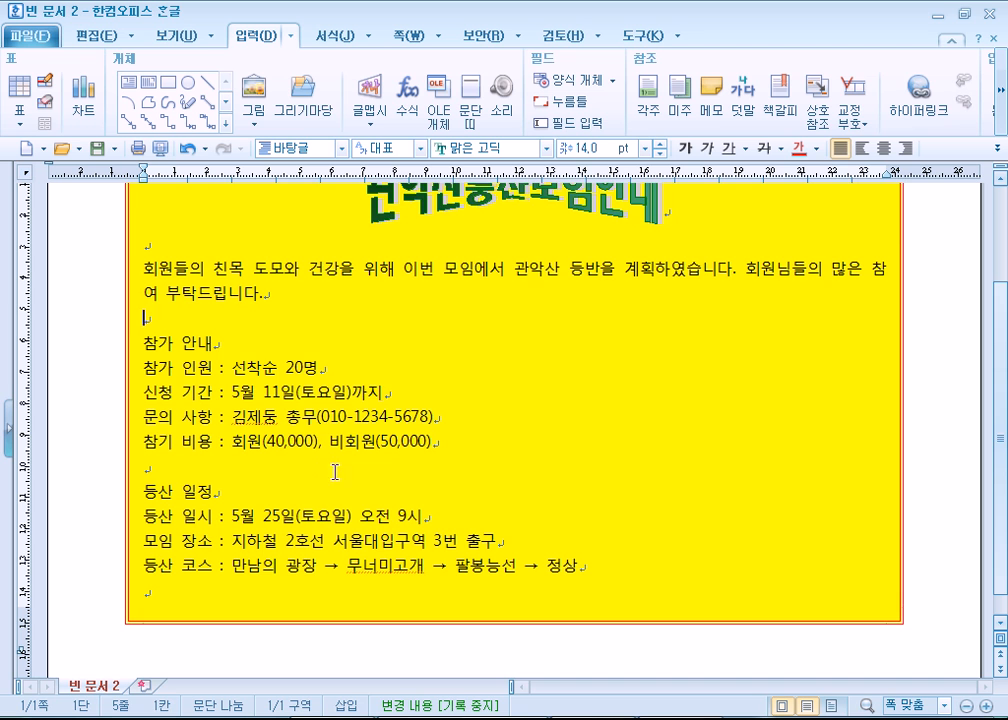
scroll(250, 309, "up", 2)
left_click(517, 288)
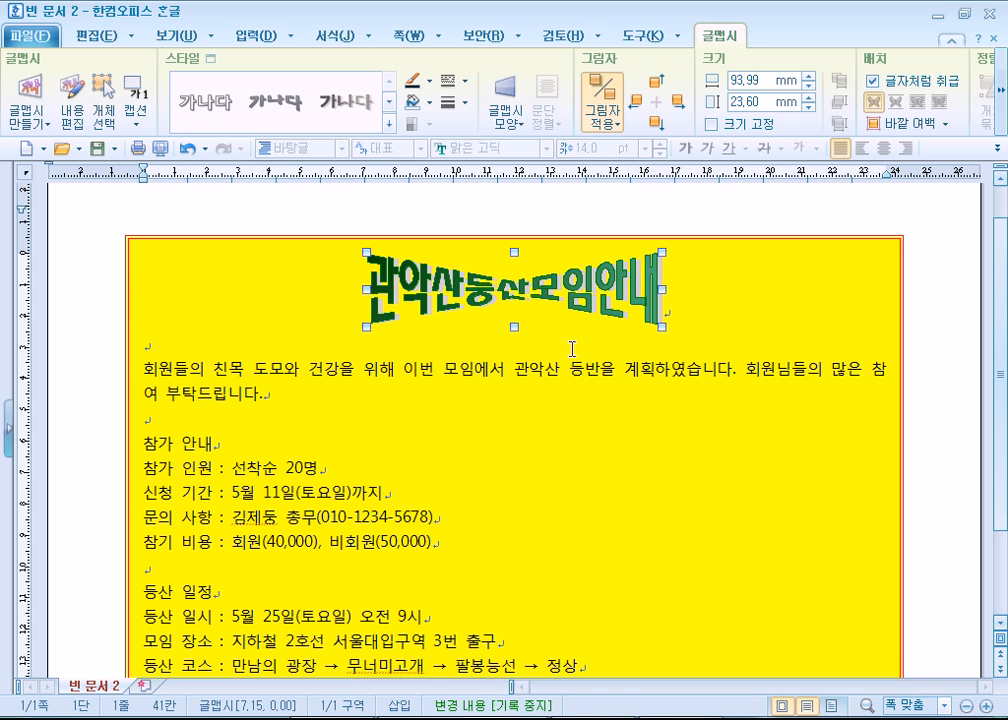
left_click(506, 112)
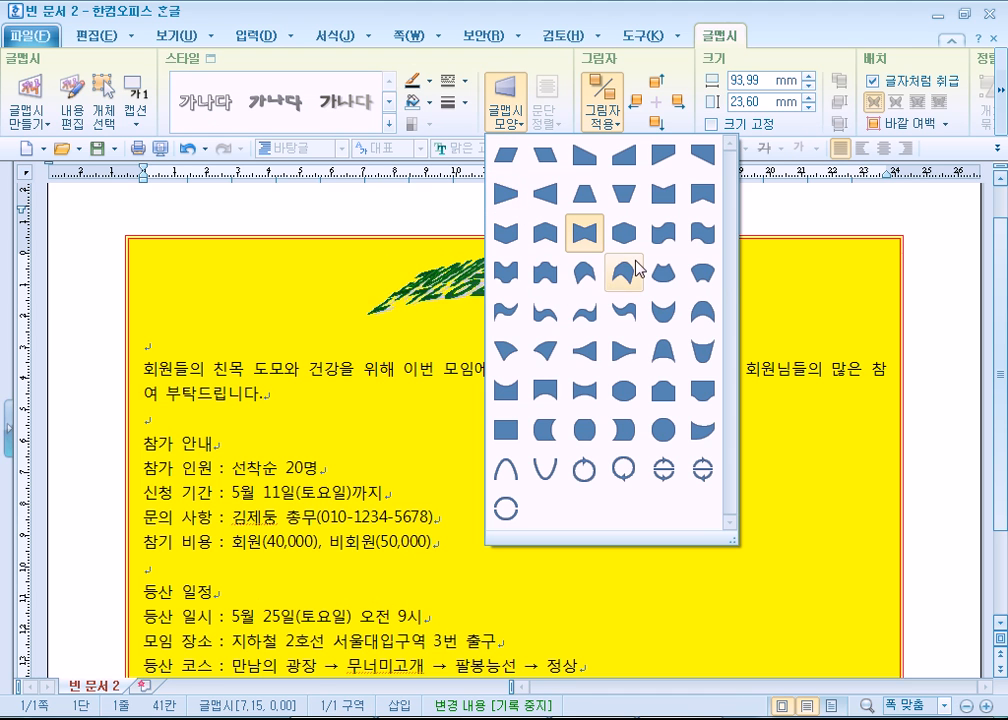
left_click(586, 233)
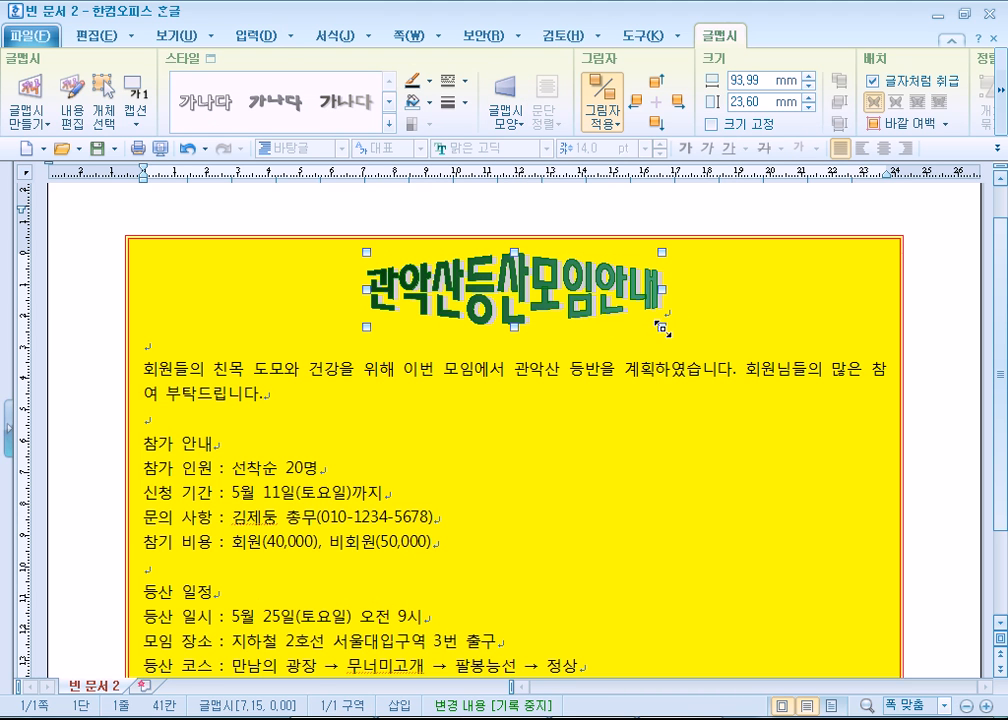
Stretch the title WordArt wider to about 110 mm (110.19 × 21.41 mm)
left_click_drag(661, 327, 712, 322)
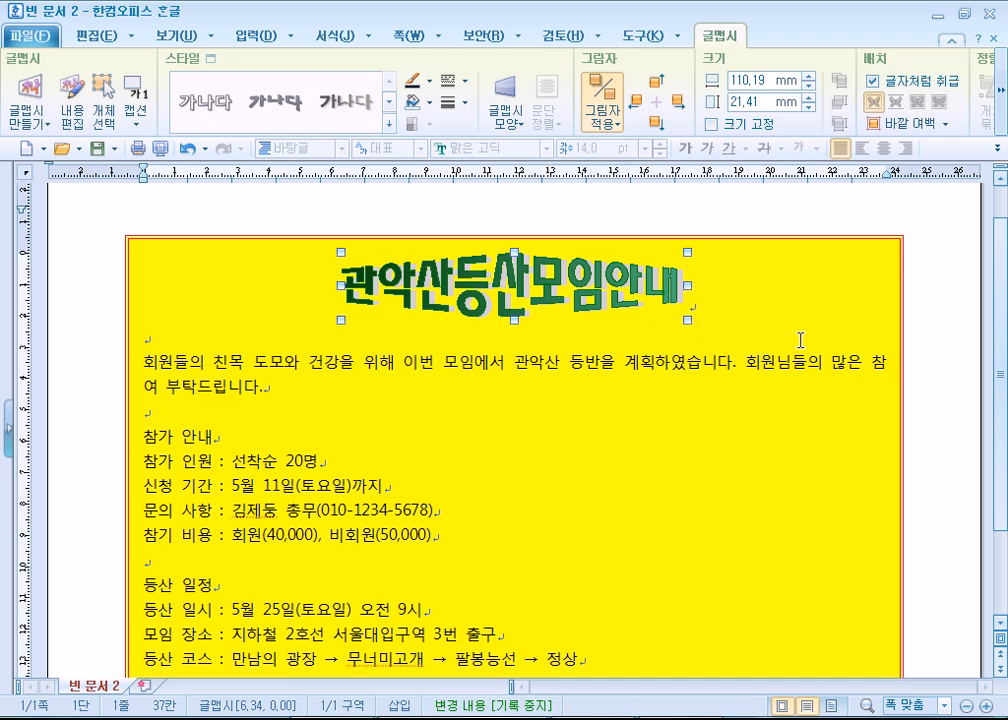
left_click(795, 338)
scroll(621, 458, "down", 3)
scroll(621, 458, "up", 3)
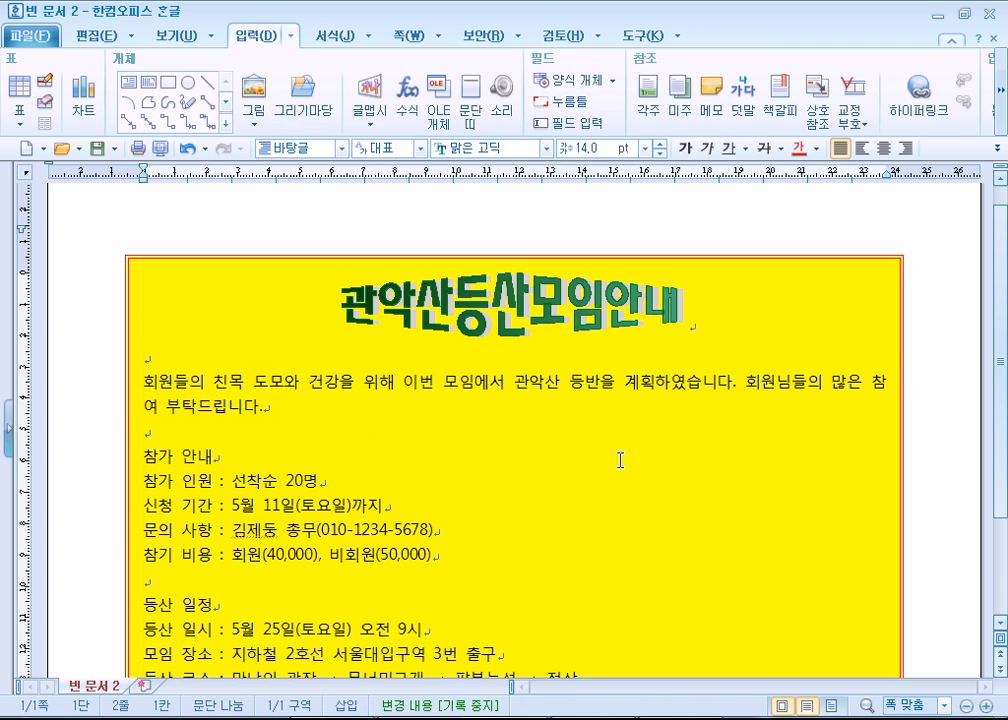
Preview the printed page, exit preview with Esc, and scroll through the hiking notice
left_click(162, 149)
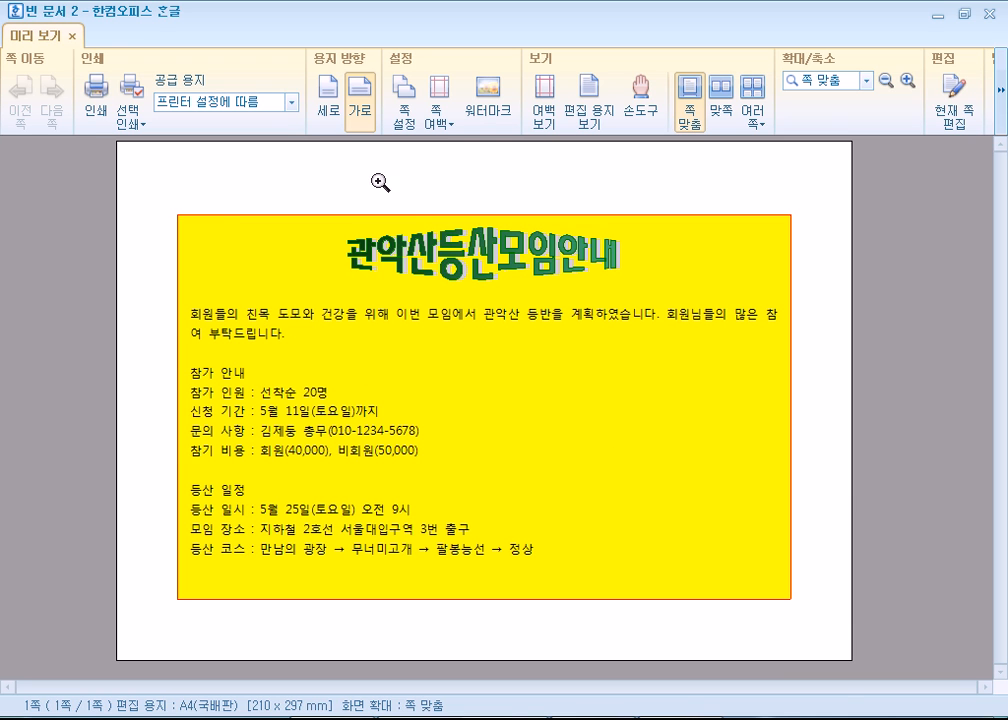
key("Escape")
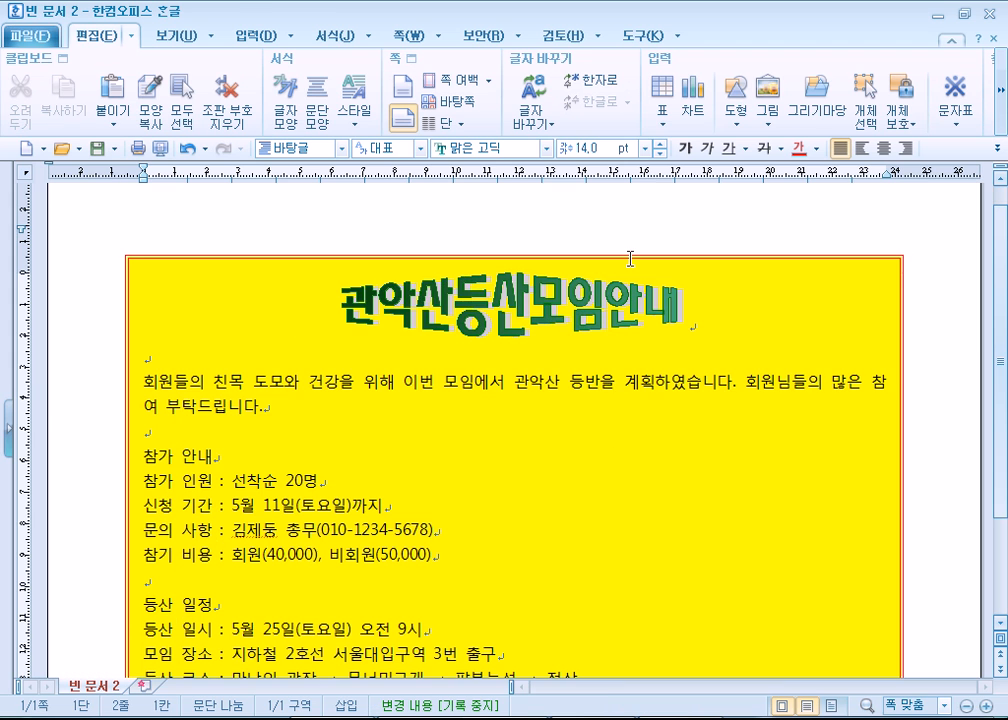
scroll(686, 460, "down", 2)
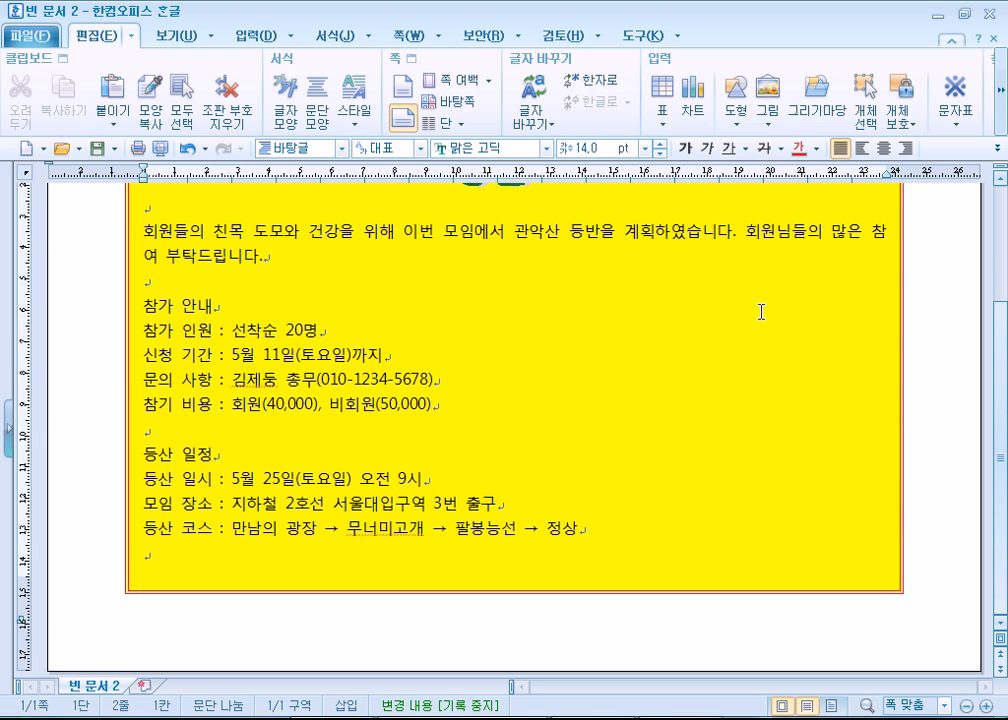
scroll(761, 312, "up", 2)
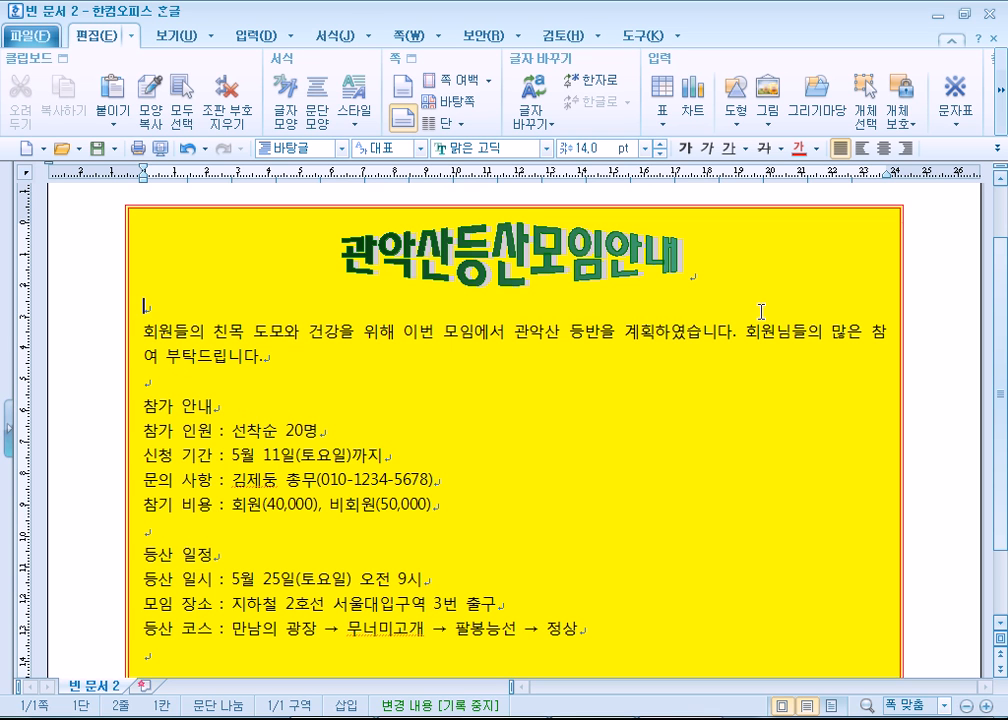
Try selecting text from 참가 안내 down to 11일 and the 등산 일정 heading
left_click_drag(143, 406, 464, 506)
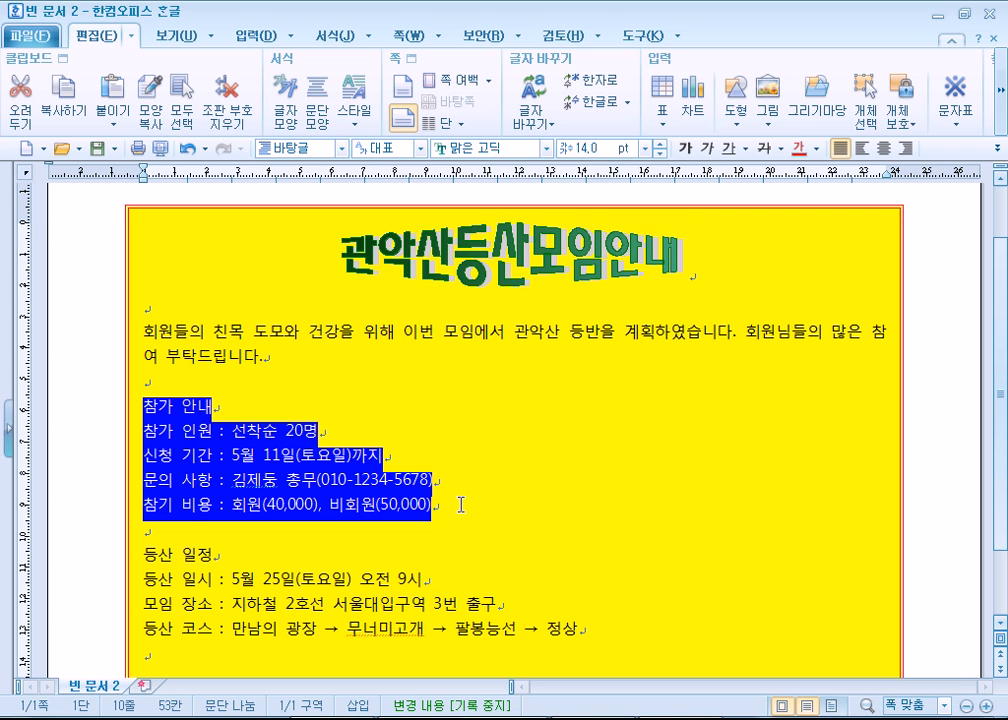
left_click(450, 501)
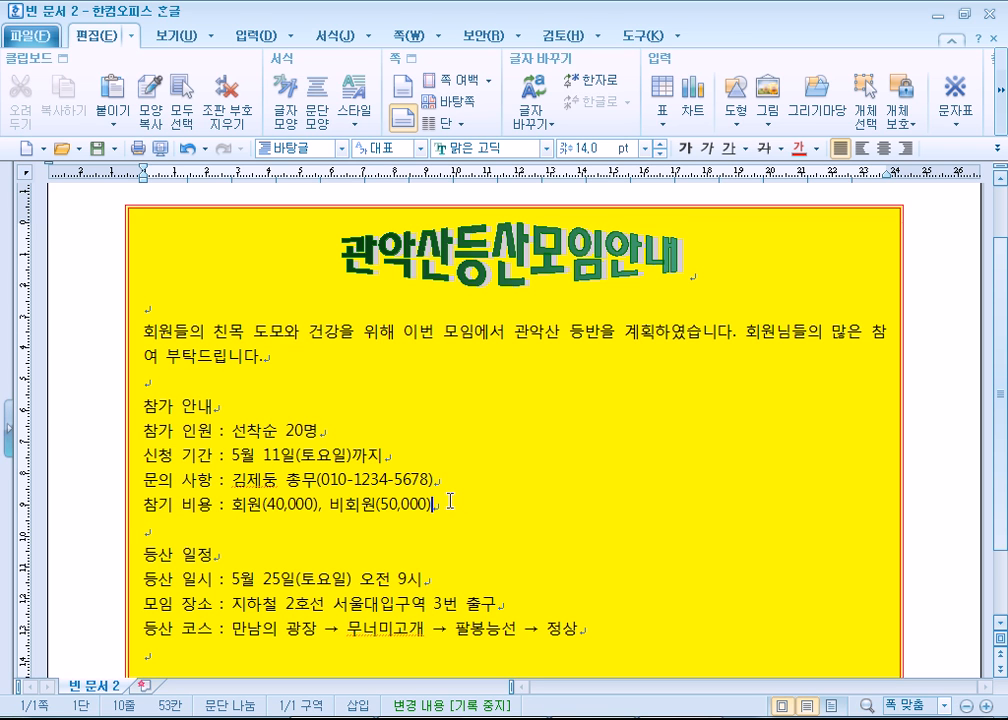
scroll(450, 501, "down", 2)
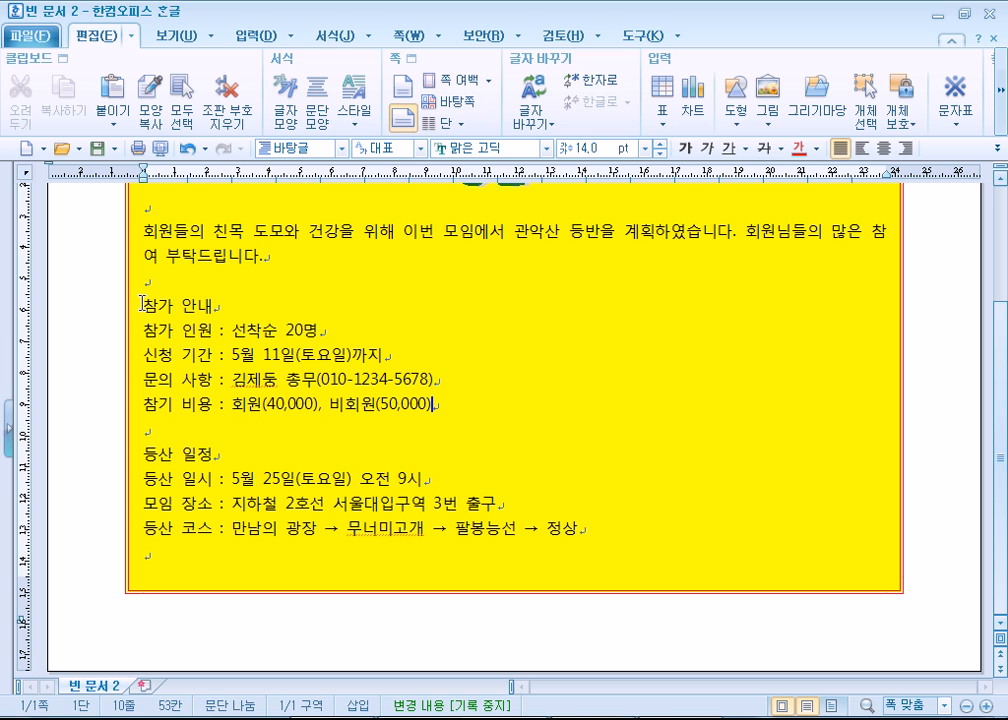
left_click_drag(142, 307, 213, 307)
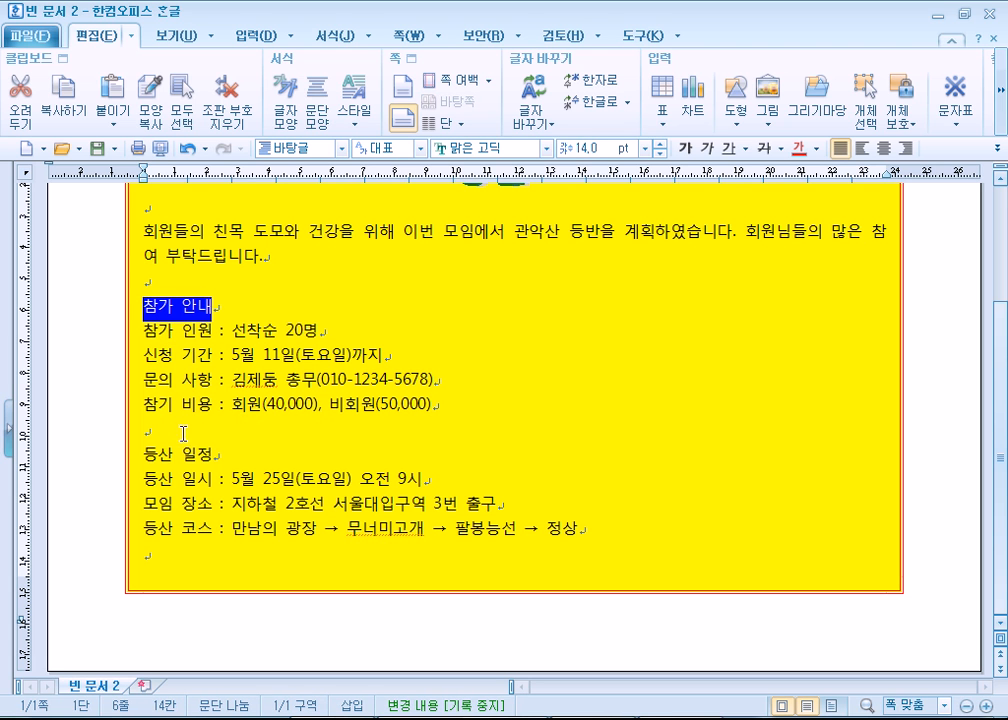
left_click_drag(143, 455, 227, 455)
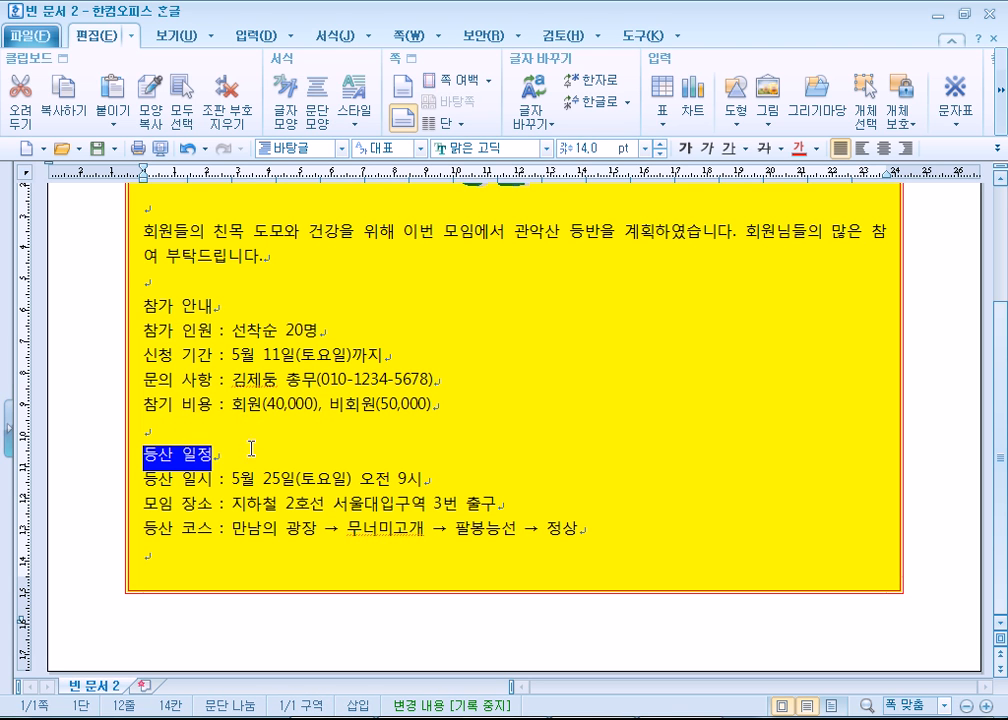
left_click(271, 433)
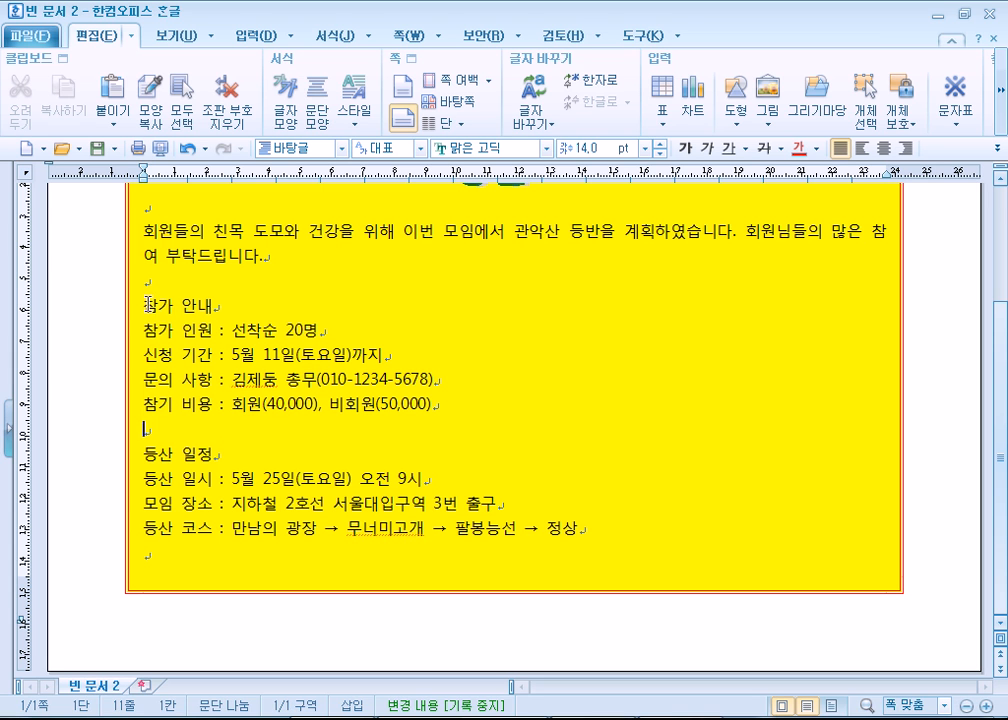
Select the section lines, ending with every line from 참가 안내 through 정상
left_click_drag(143, 306, 214, 306)
left_click_drag(145, 329, 457, 405)
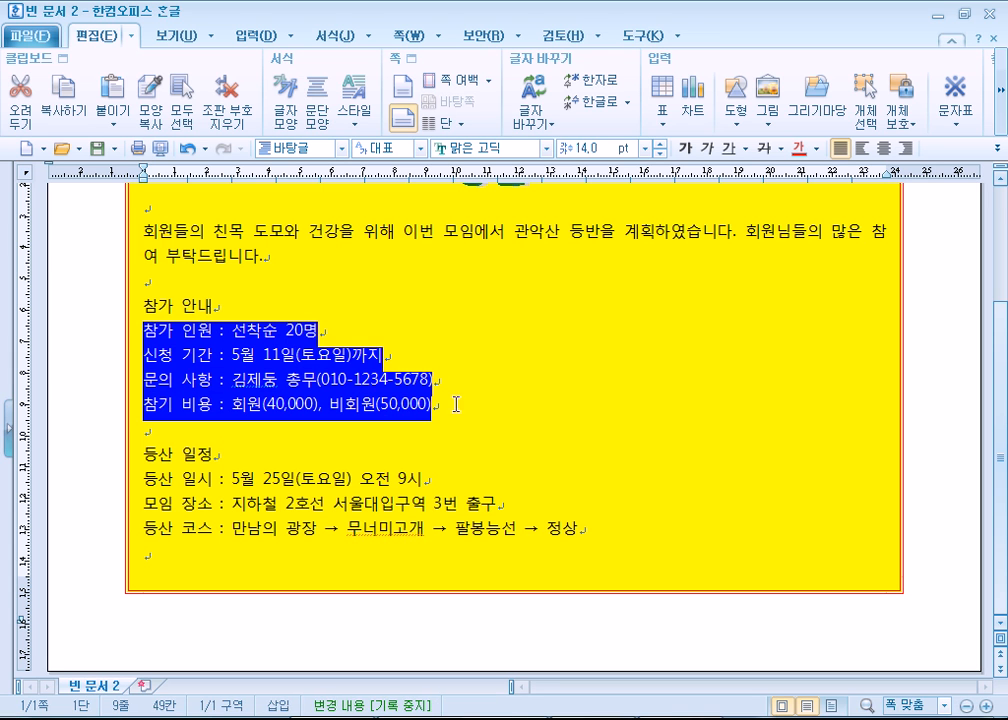
left_click(172, 478)
left_click_drag(172, 478, 312, 541)
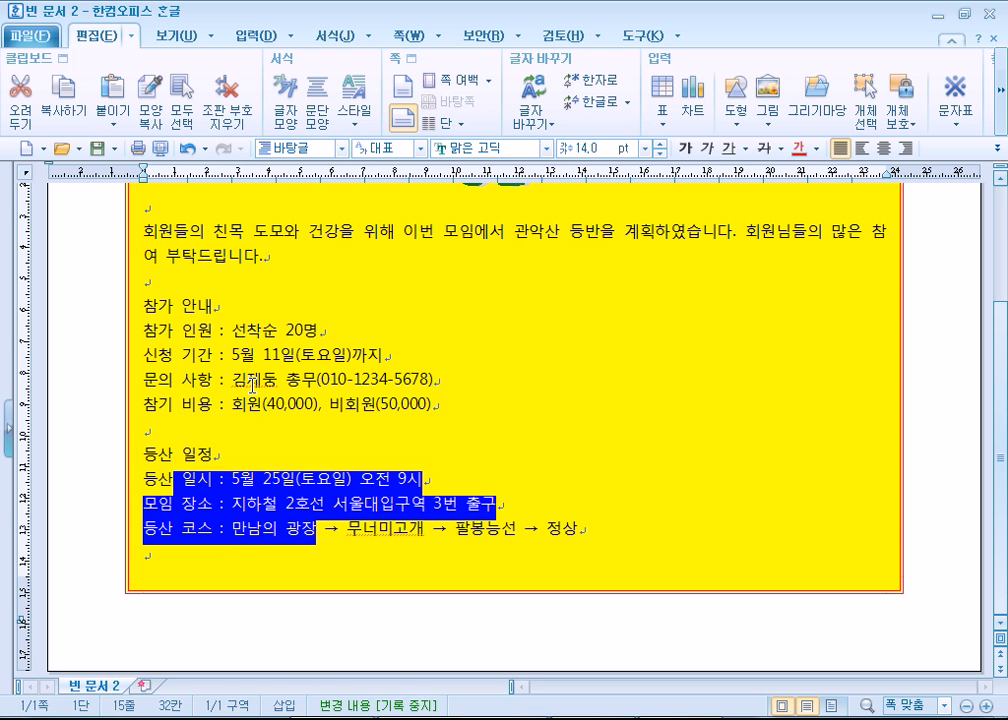
left_click(245, 379)
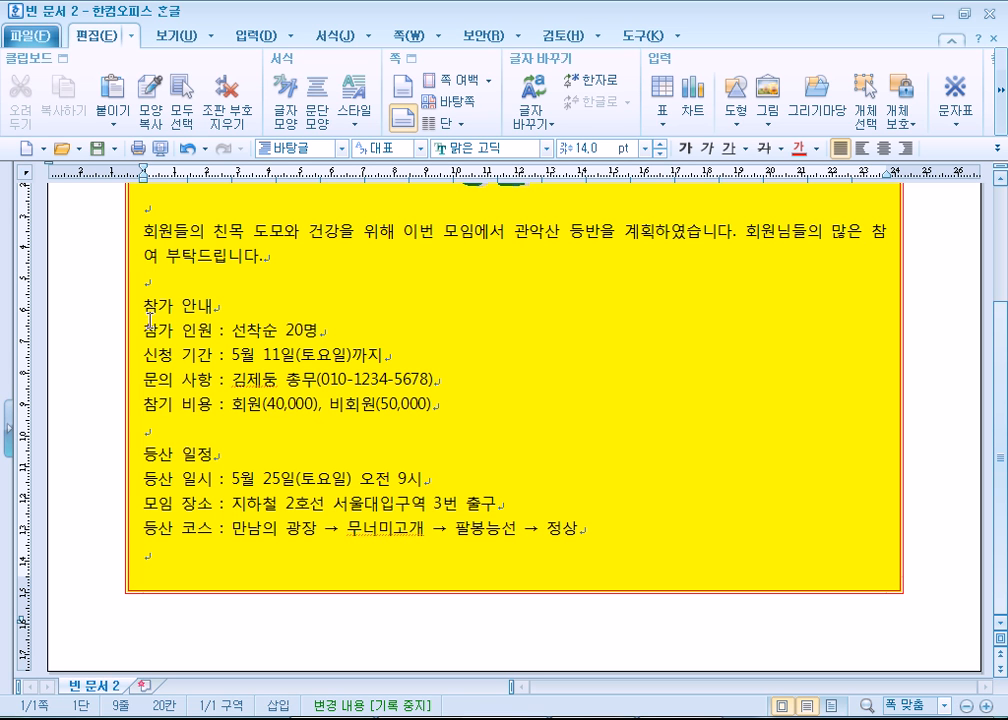
left_click_drag(157, 307, 527, 489)
left_click_drag(143, 306, 633, 531)
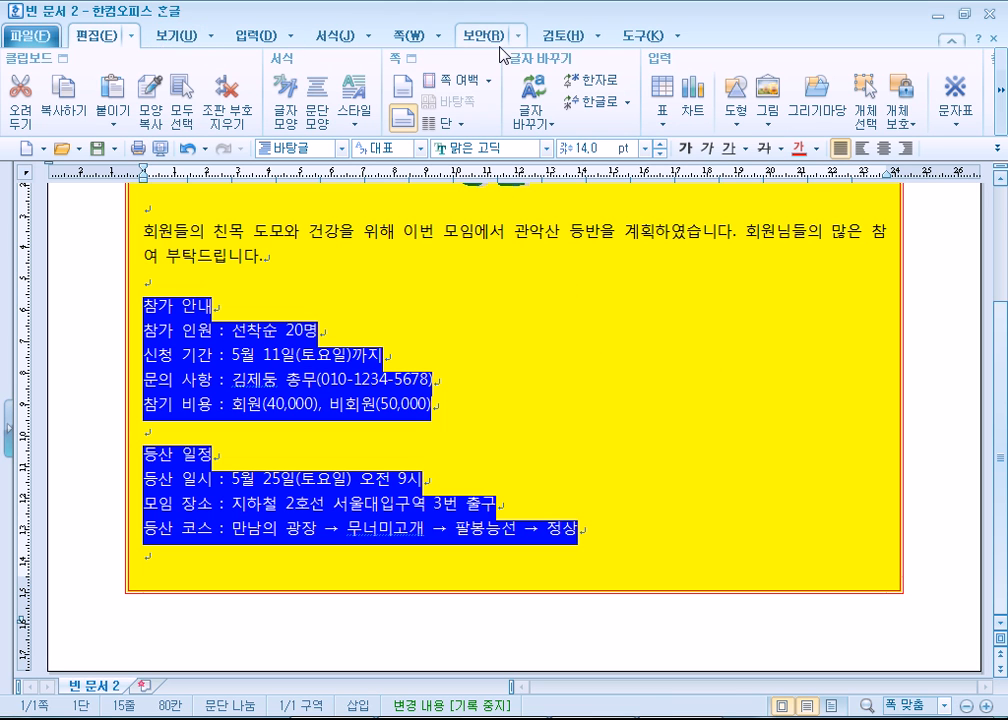
Bring the bullet options into view on the Format ribbon and browse the picture bullets
left_click(335, 38)
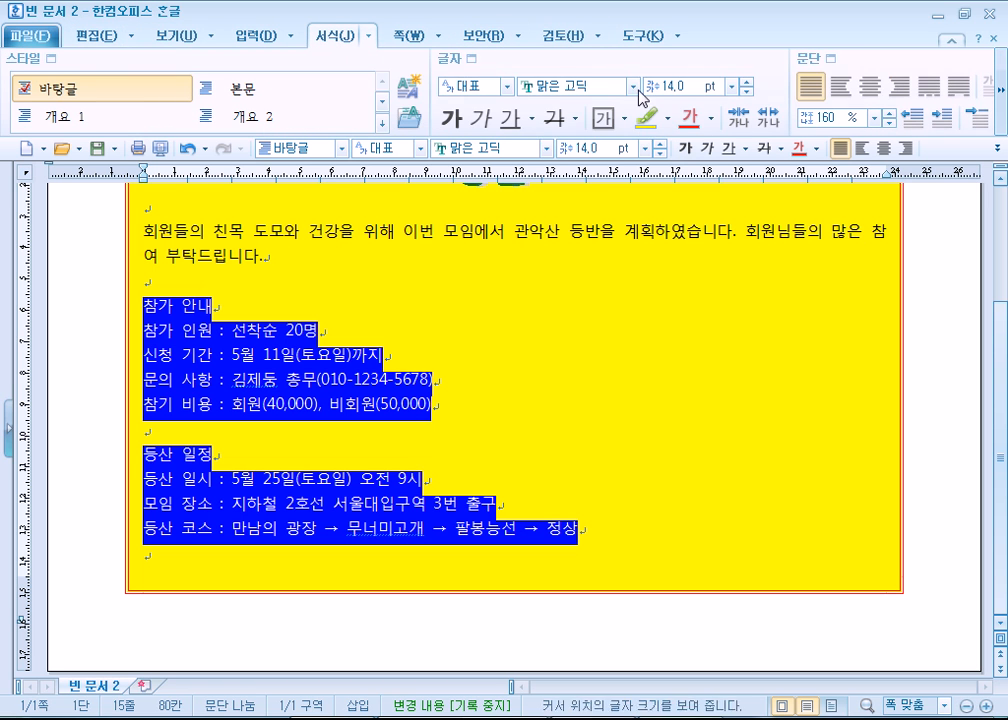
left_click(1001, 100)
left_click(1001, 100)
left_click(1002, 101)
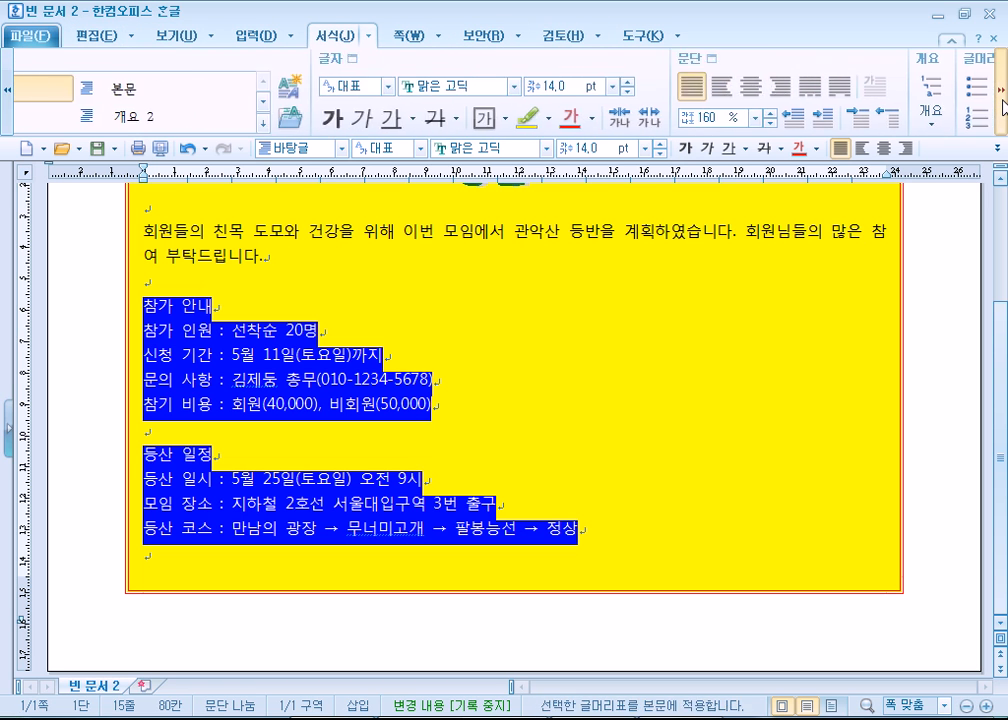
left_click(1002, 101)
left_click(1002, 101)
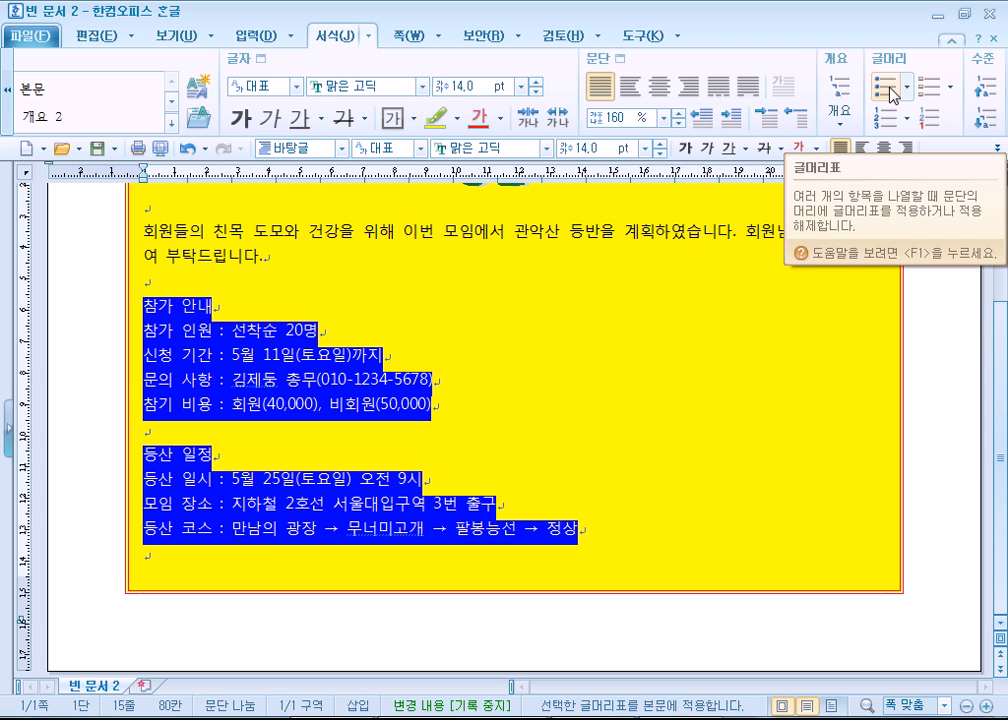
left_click(951, 90)
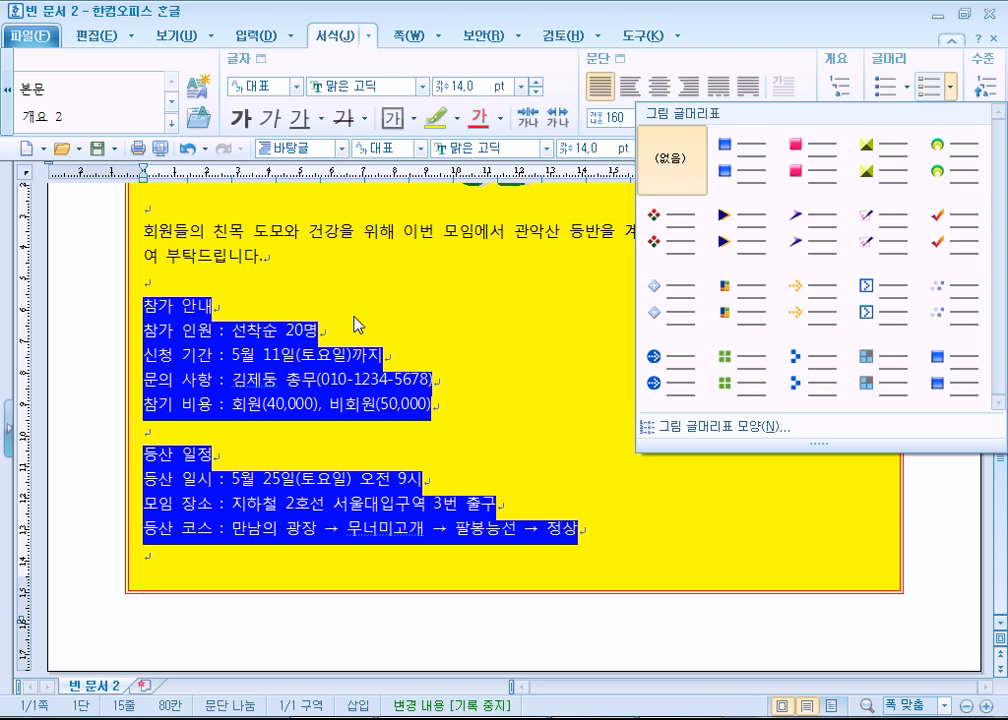
left_click(845, 82)
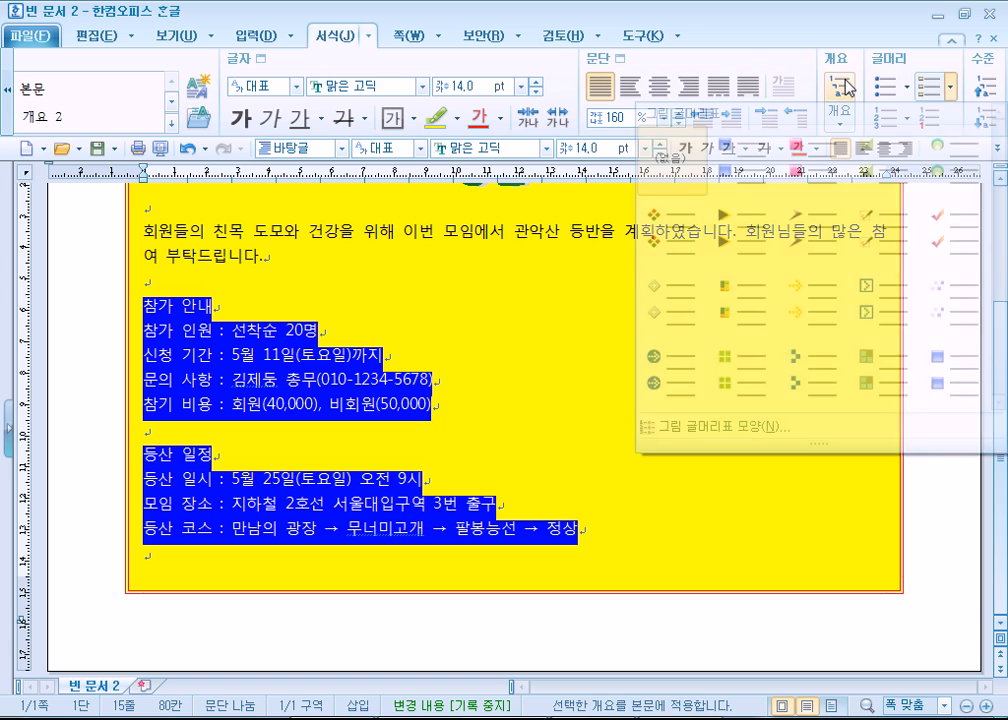
Apply outline numbering, undo it, and reselect the lines from 참가 안내
left_click(845, 82)
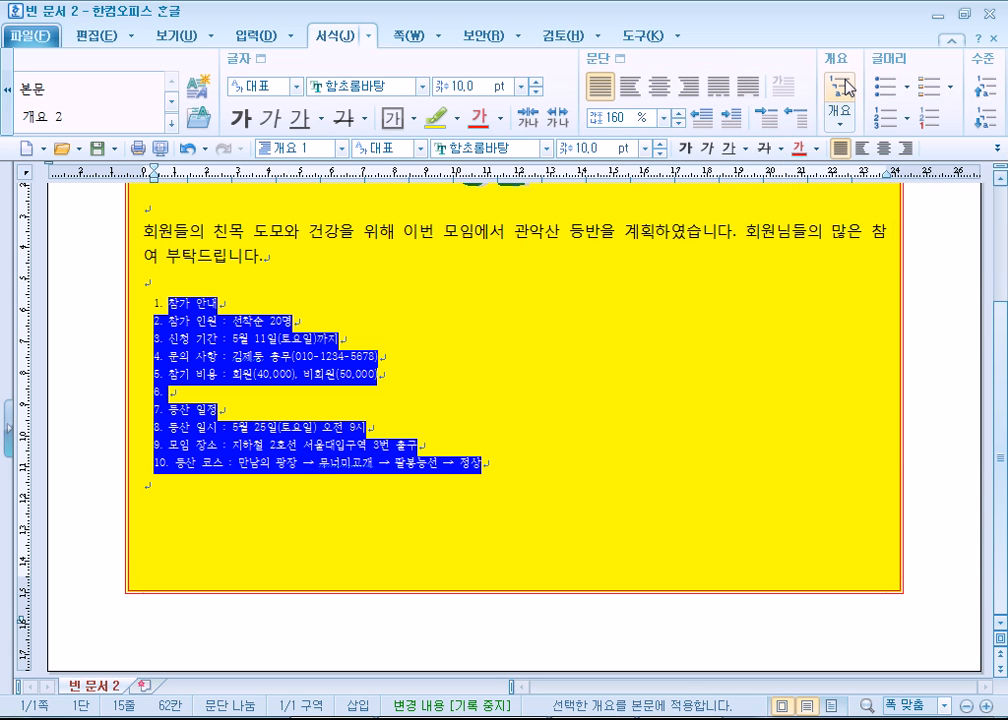
key("ctrl+z")
left_click_drag(144, 304, 585, 544)
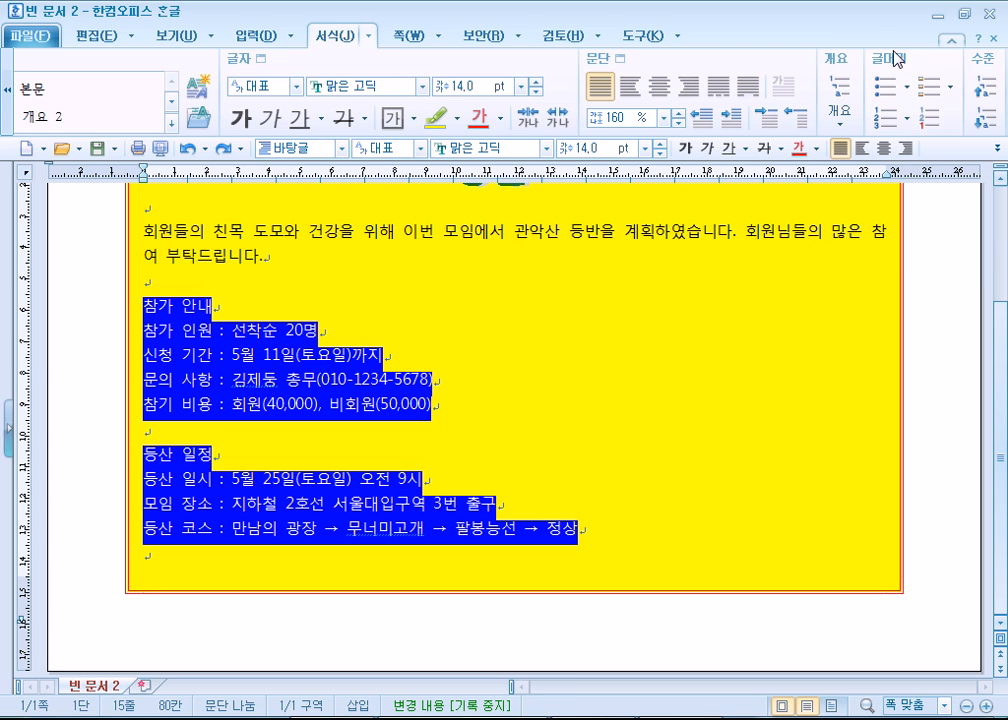
Number the lines 1.–10., then undo the numbering and open the Redo list
left_click(884, 128)
left_click(560, 295)
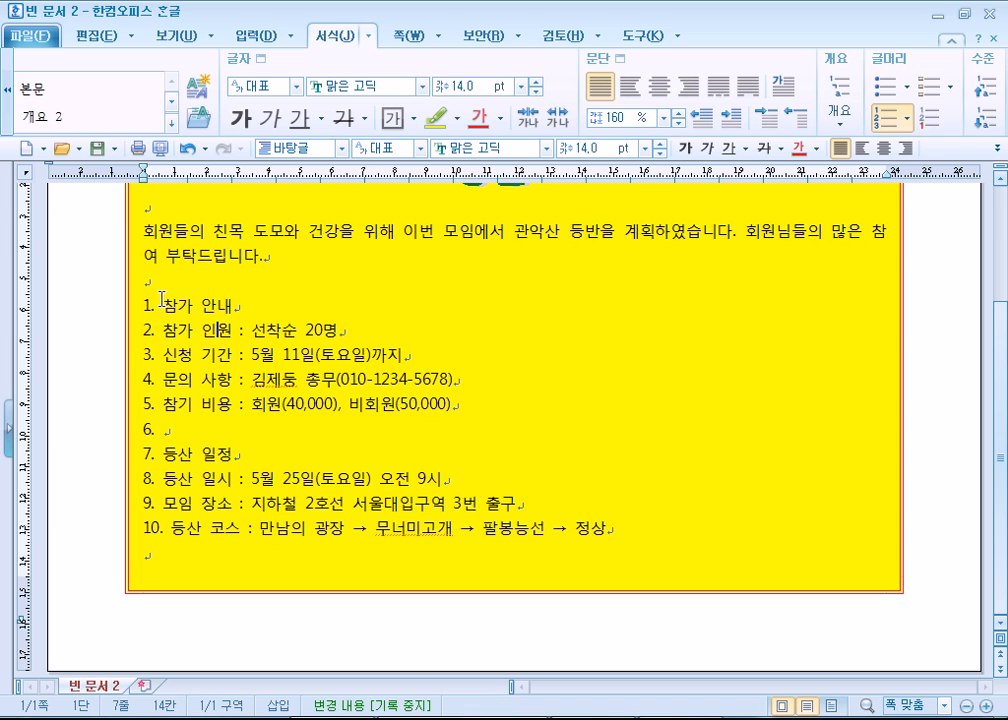
left_click(227, 429)
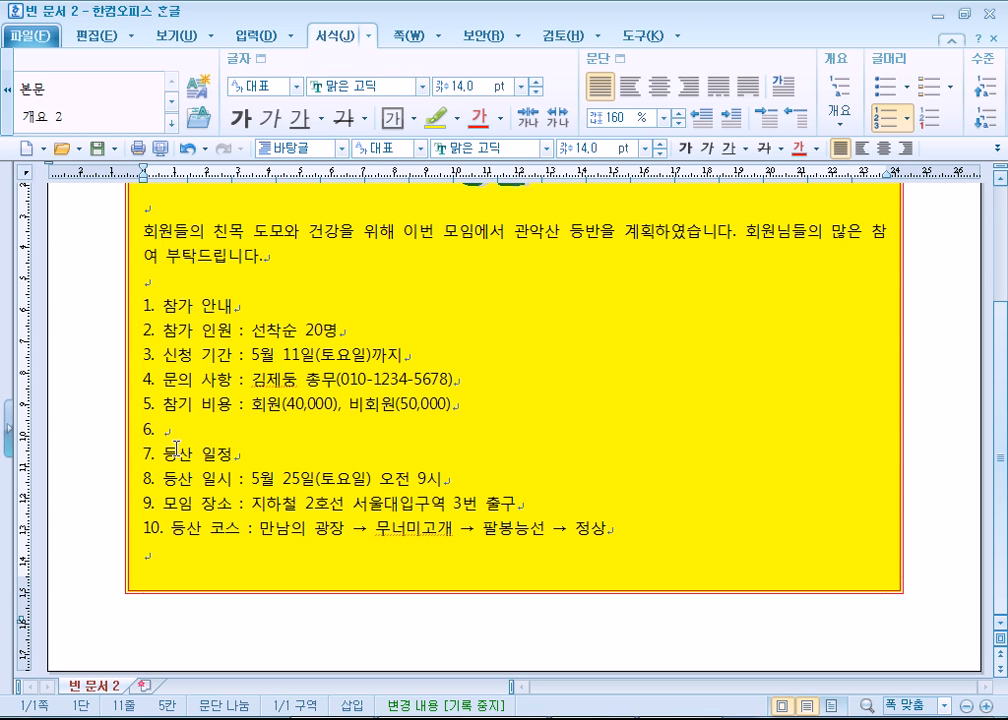
left_click(189, 150)
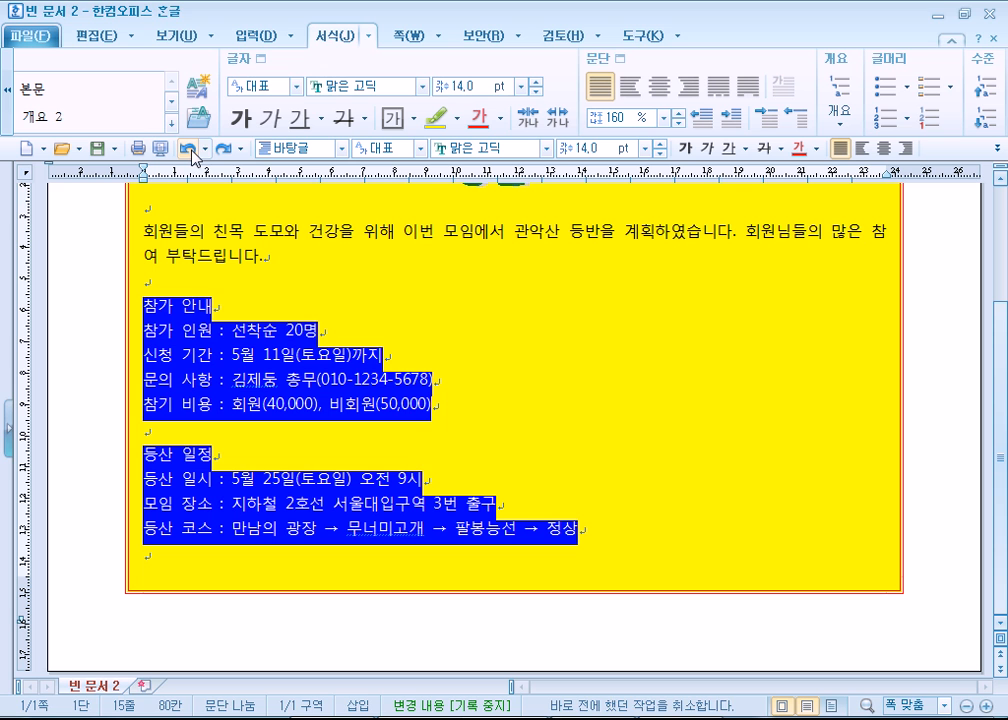
left_click(203, 150)
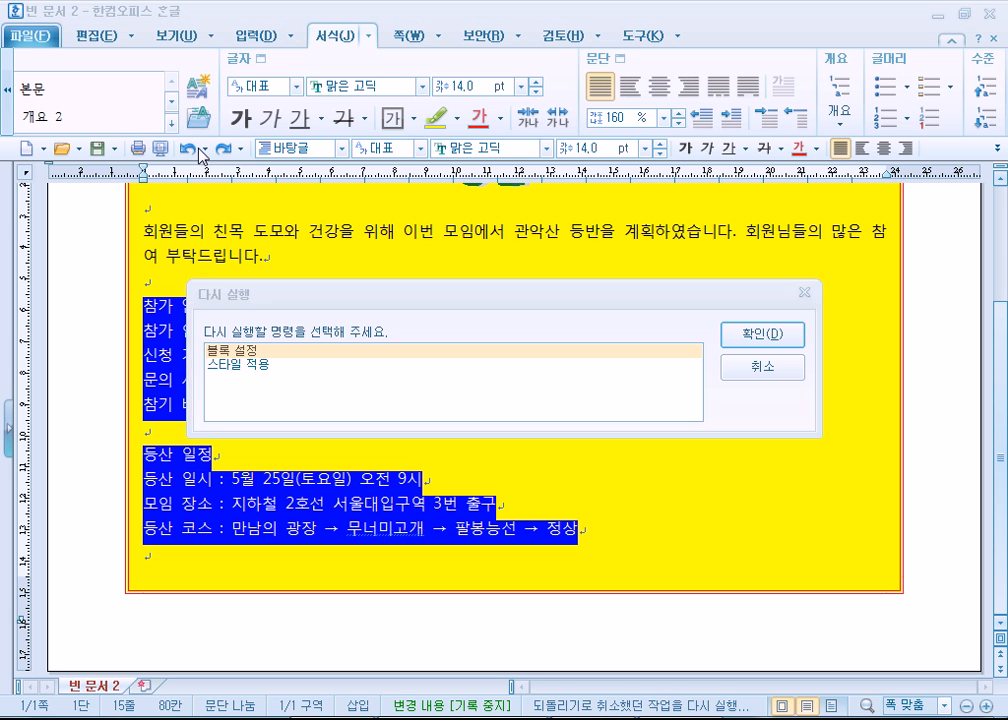
Delete the blank line above 등산 일정 and select all nine lines through 정상
left_click(762, 370)
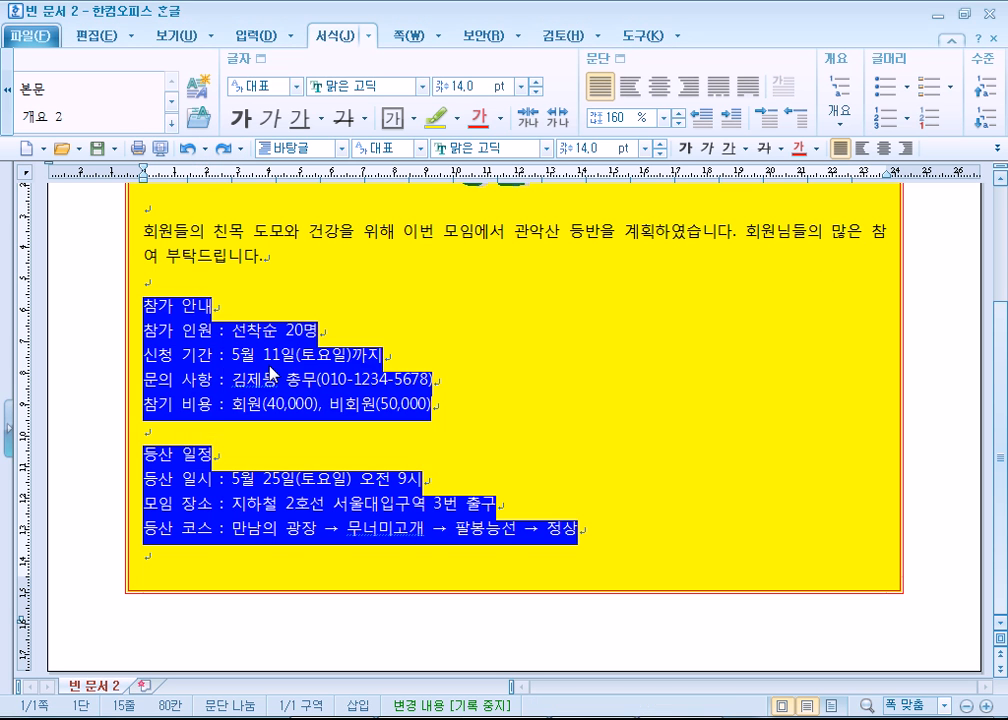
left_click(143, 330)
left_click_drag(143, 305, 437, 451)
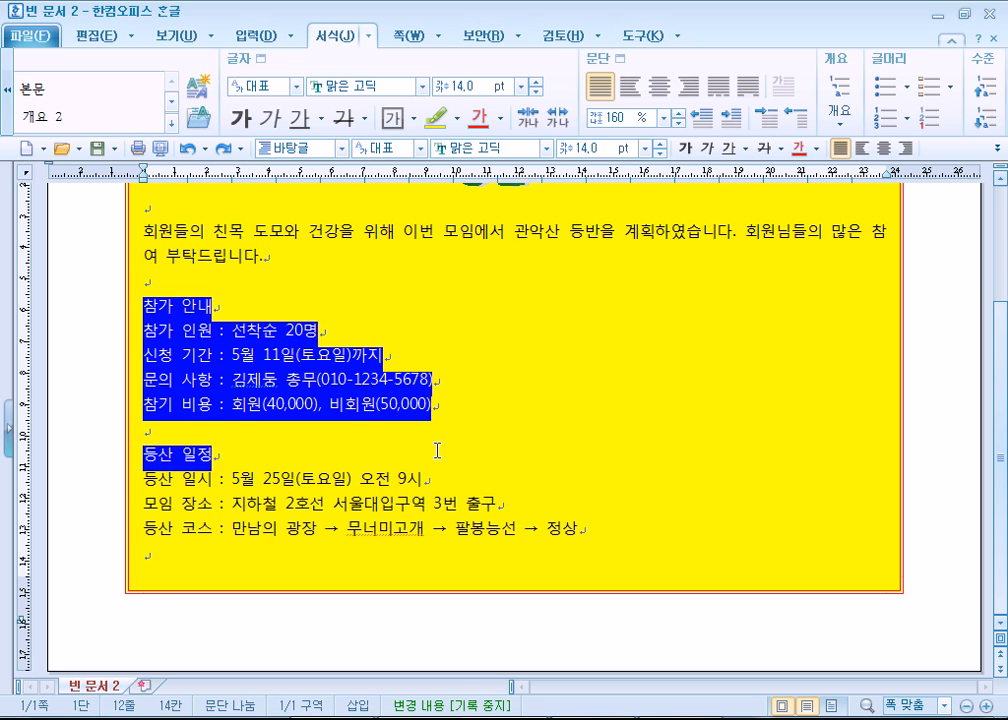
left_click(427, 437)
key("Delete")
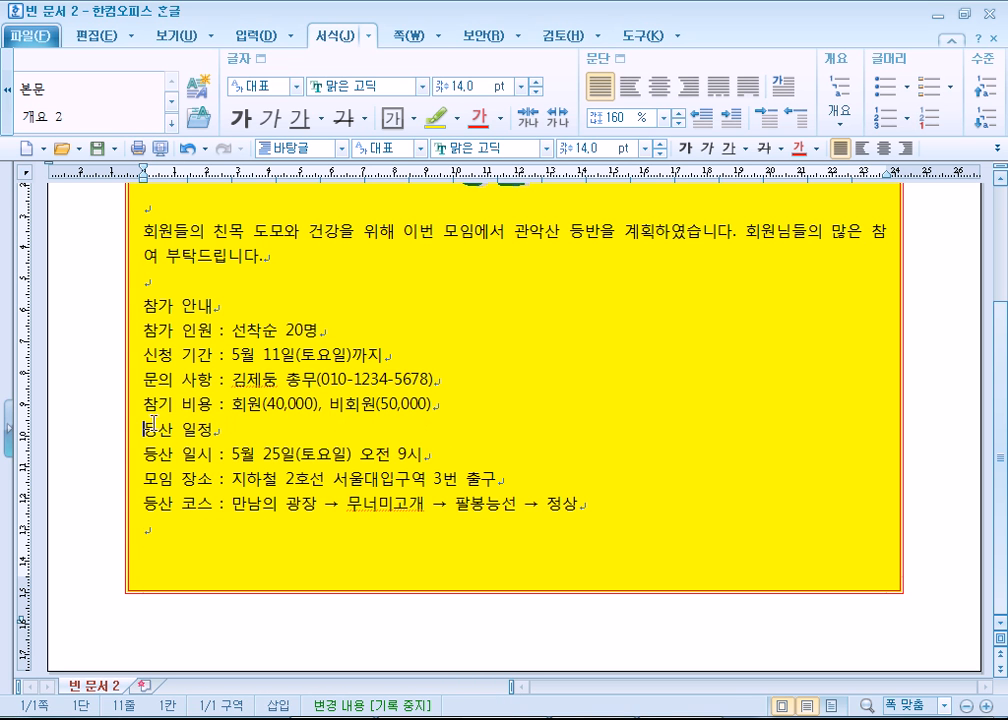
left_click_drag(143, 305, 647, 505)
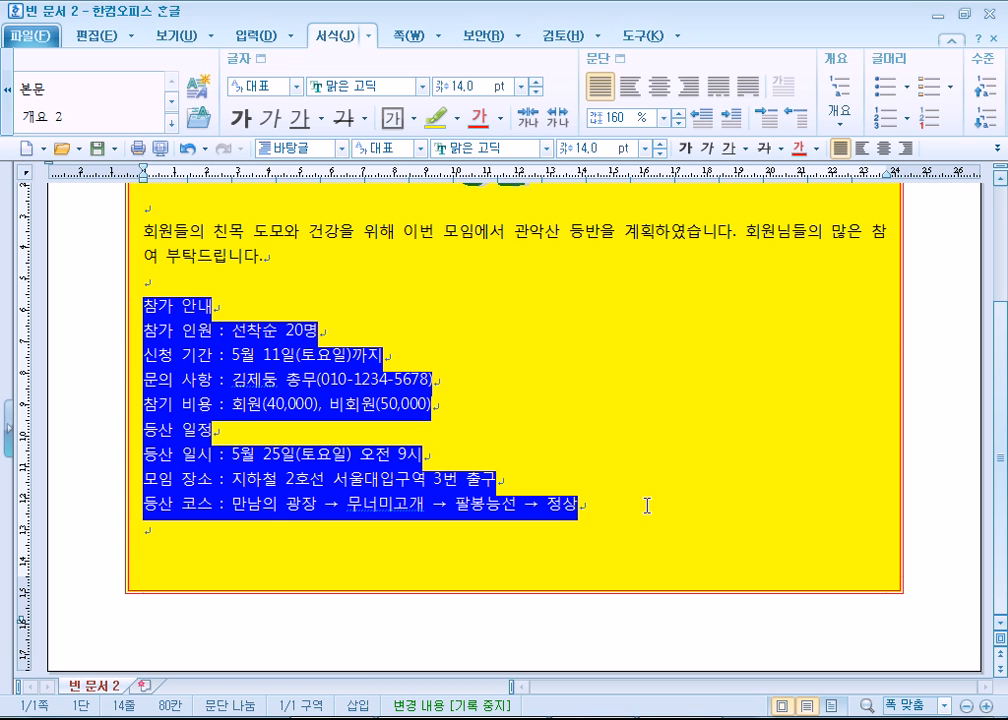
Insert an empty line before the hiking schedule and select 참가 안내 through the fee line
left_click(447, 420)
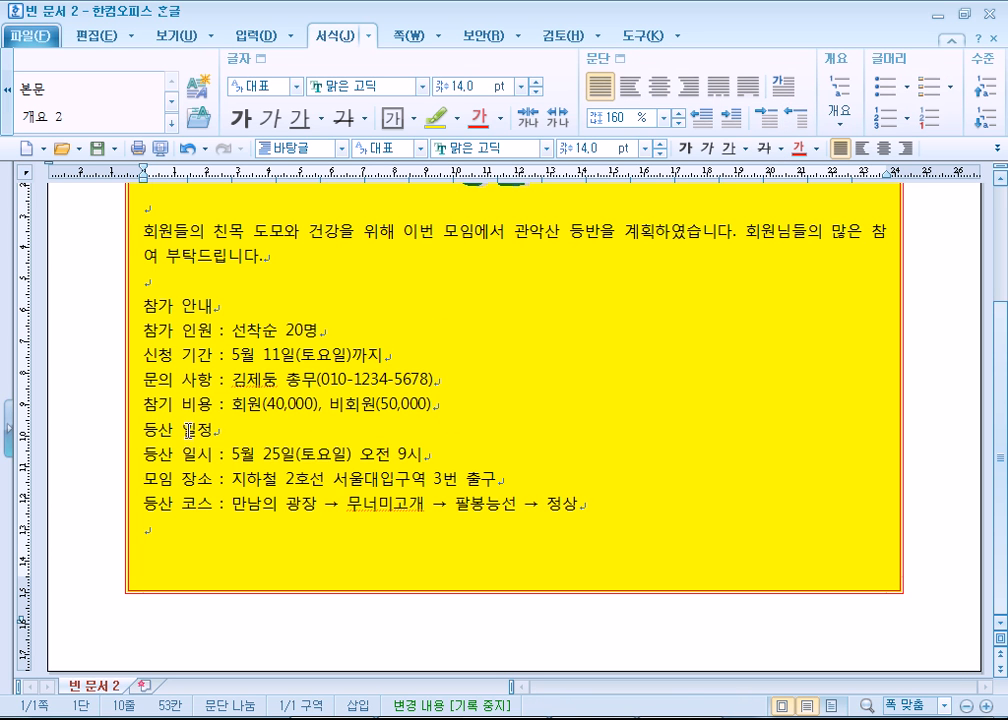
key("Return")
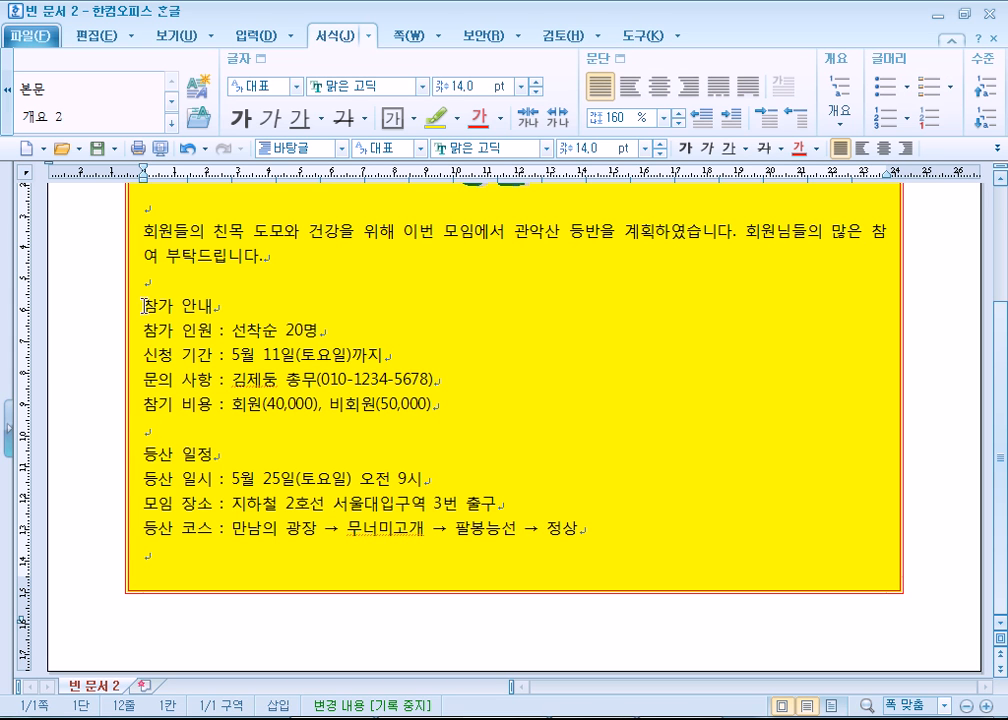
left_click_drag(157, 305, 344, 378)
left_click_drag(143, 305, 448, 406)
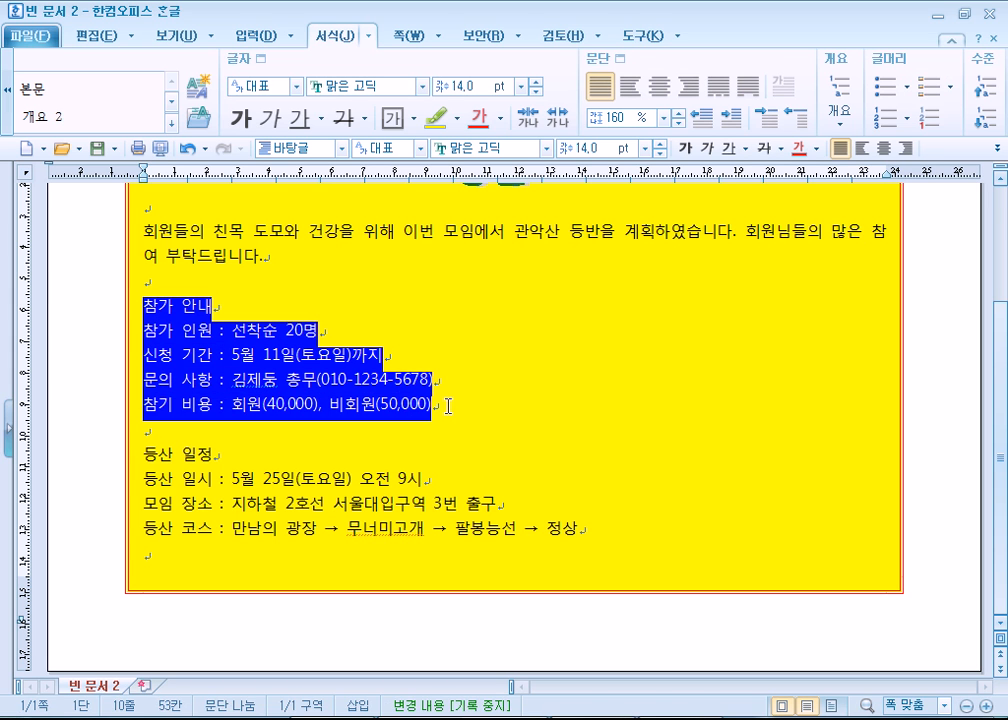
Number the participation and schedule lines separately, then undo both numberings
left_click(886, 120)
left_click_drag(145, 452, 583, 531)
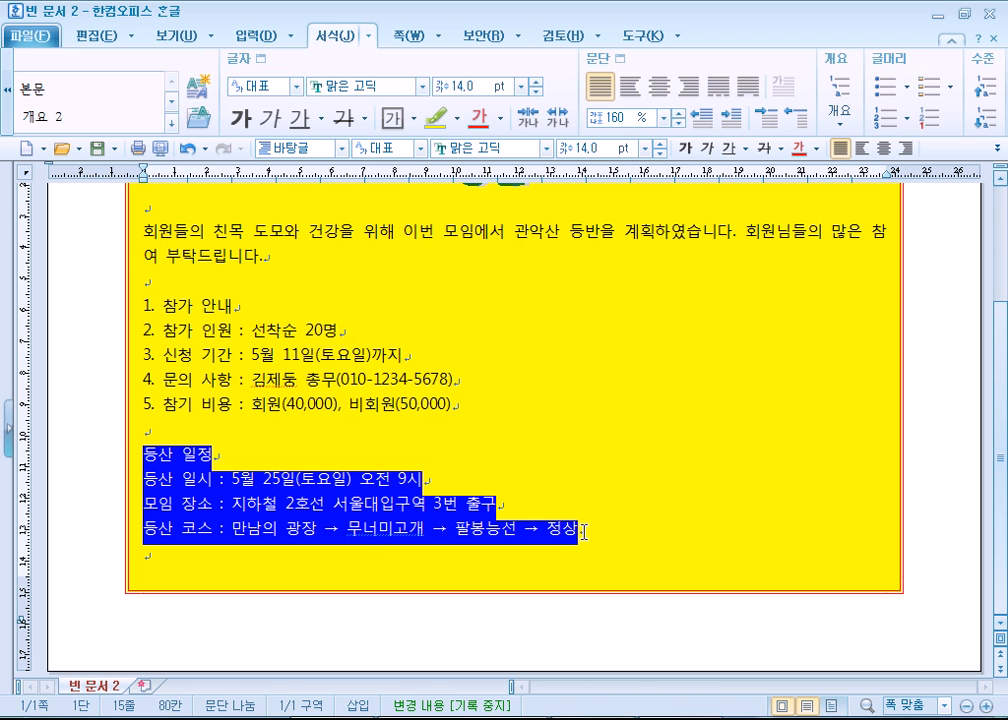
left_click(886, 118)
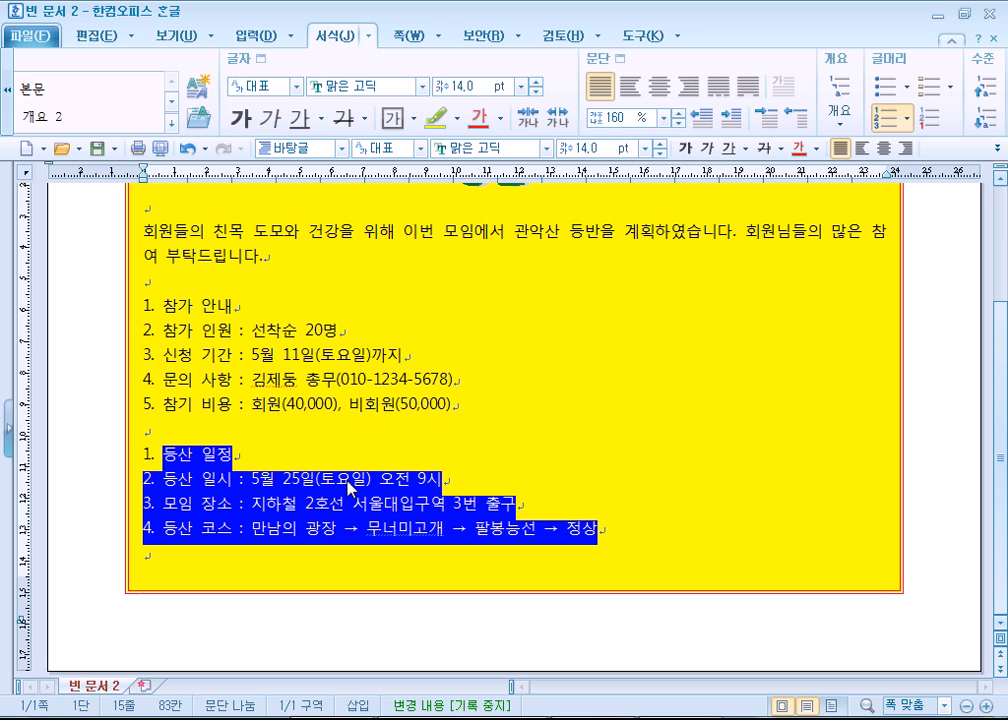
key("ctrl+z")
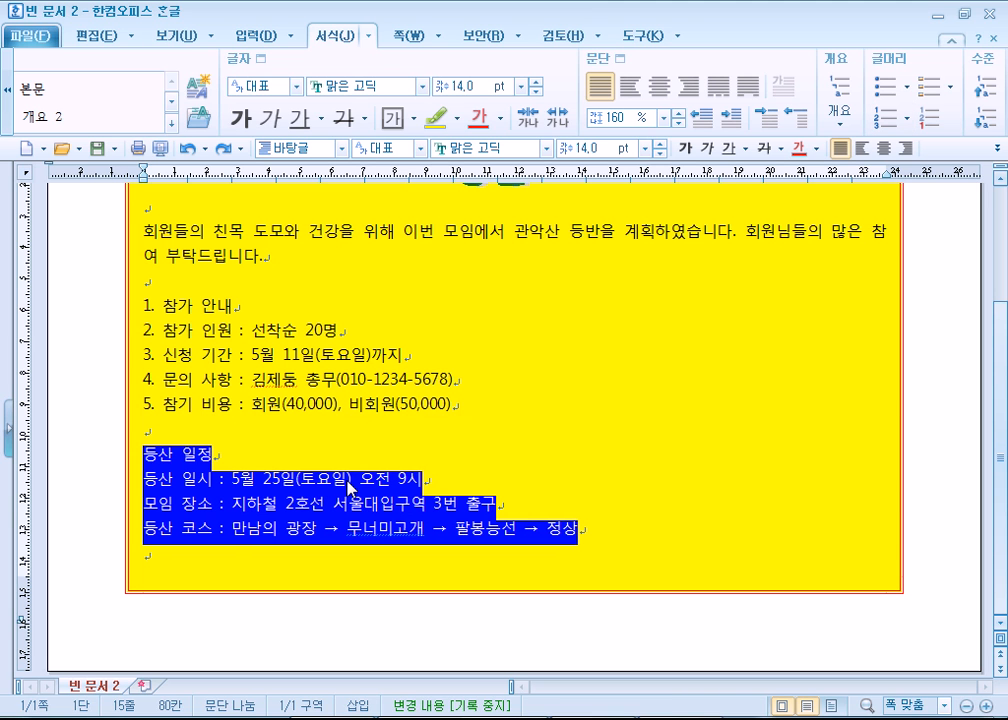
key("ctrl+z")
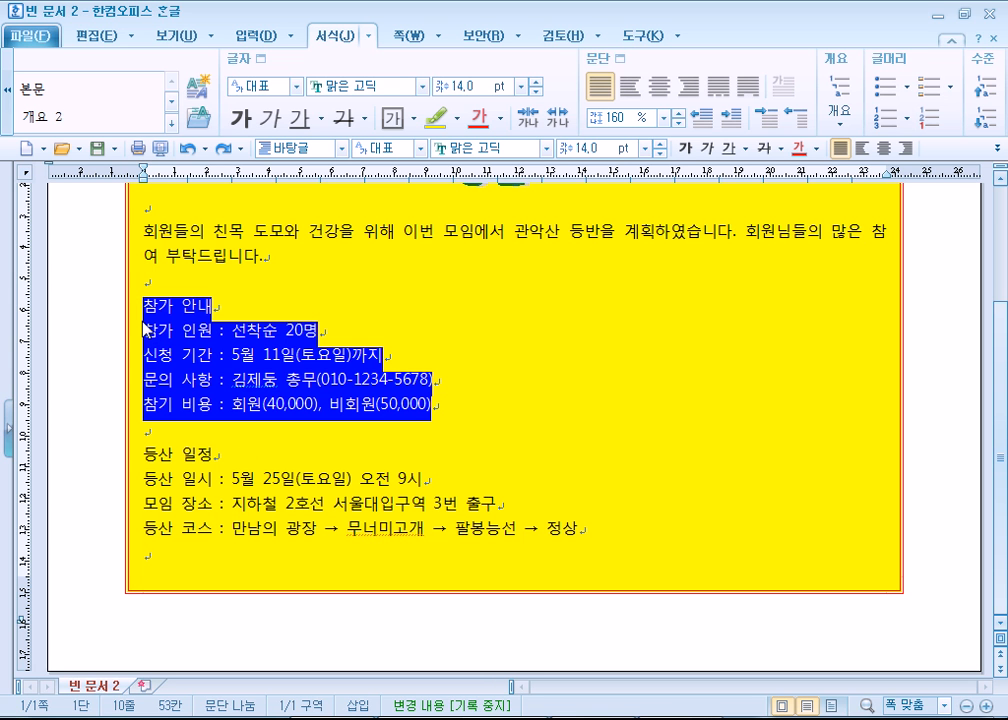
Remove the empty line before 등산 일정 and number all nine notice lines
left_click(209, 432)
key("Delete")
left_click_drag(146, 305, 607, 524)
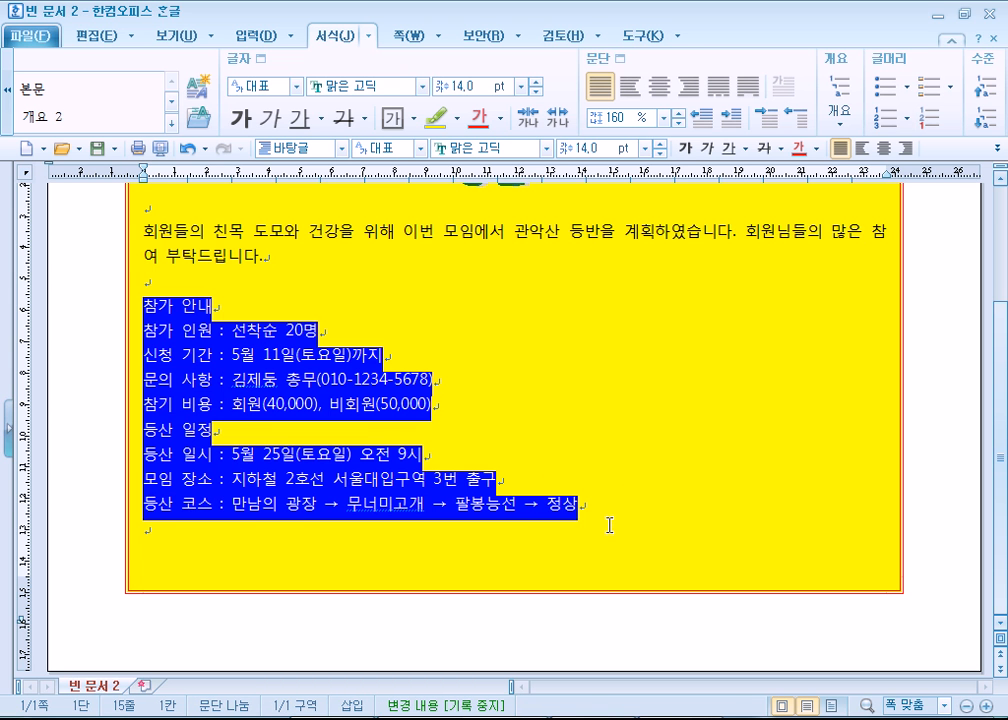
left_click(884, 117)
Give the four participation details pink square picture bullets
left_click_drag(163, 331, 480, 400)
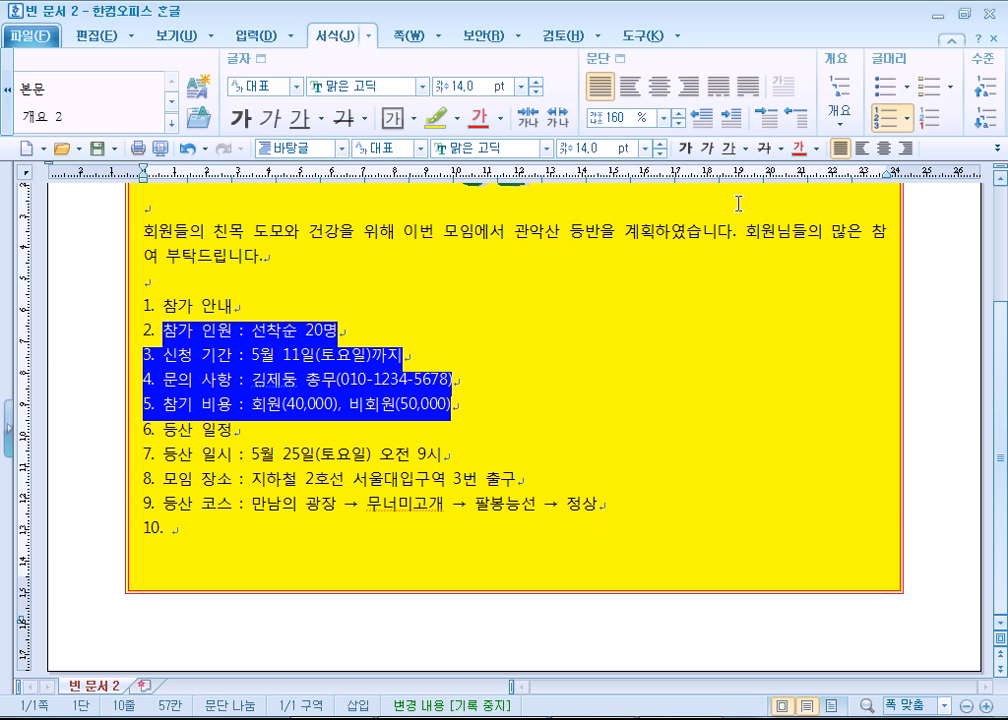
left_click(951, 88)
left_click(810, 158)
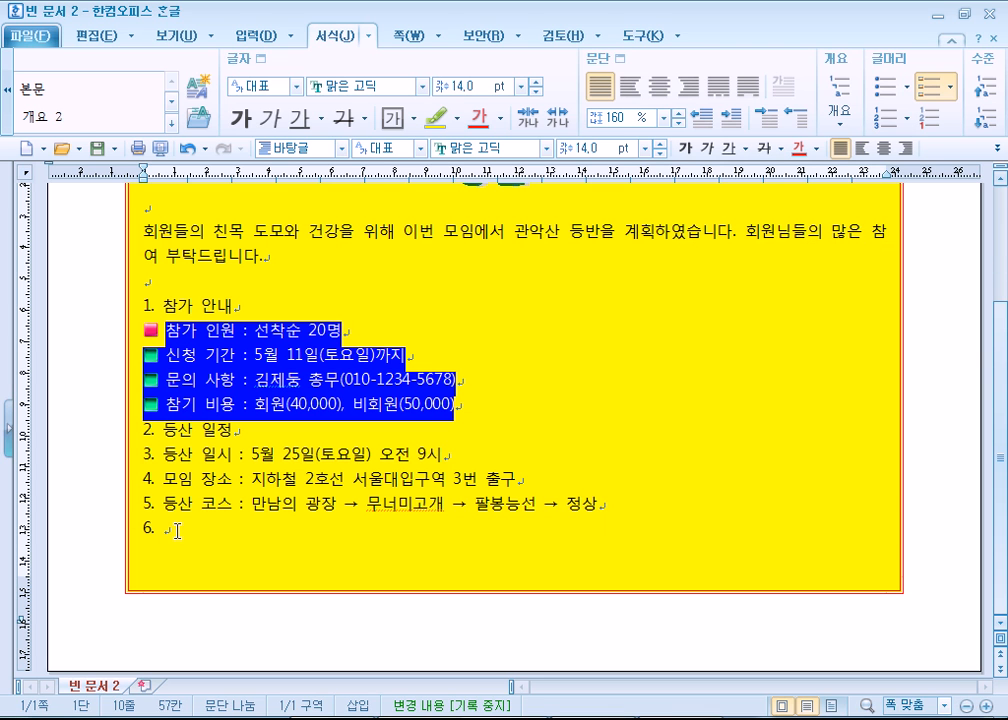
left_click(511, 407)
Undo the pink picture bullets and insert an empty line after the fee line
key("Return")
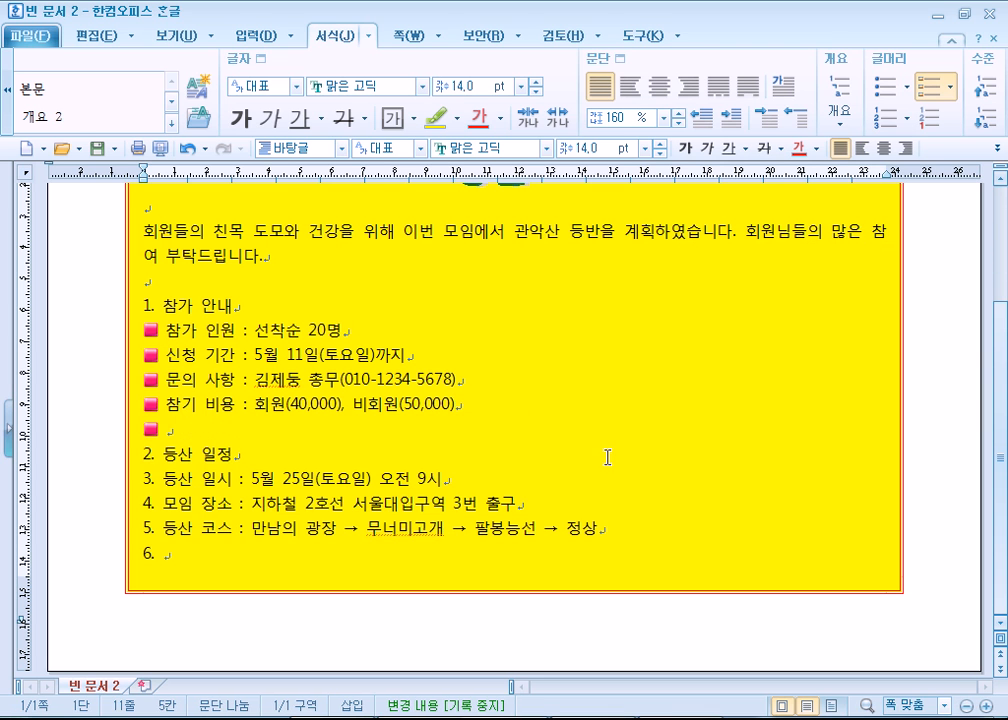
key("BackSpace")
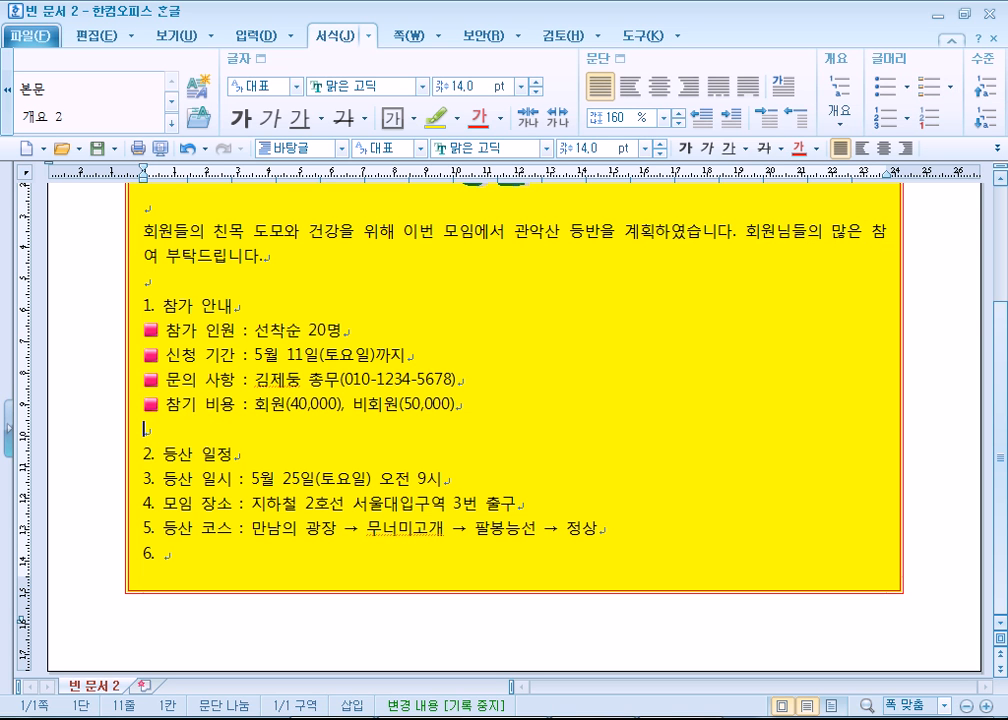
key("ctrl+z")
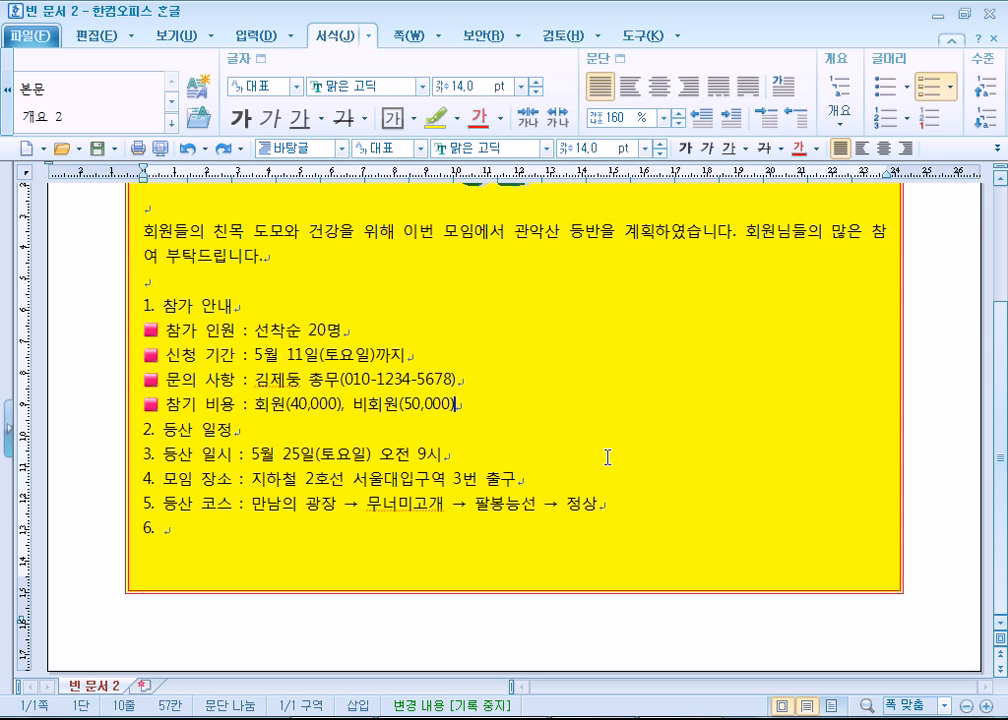
key("ctrl+z")
key("ctrl+z")
left_click(225, 433)
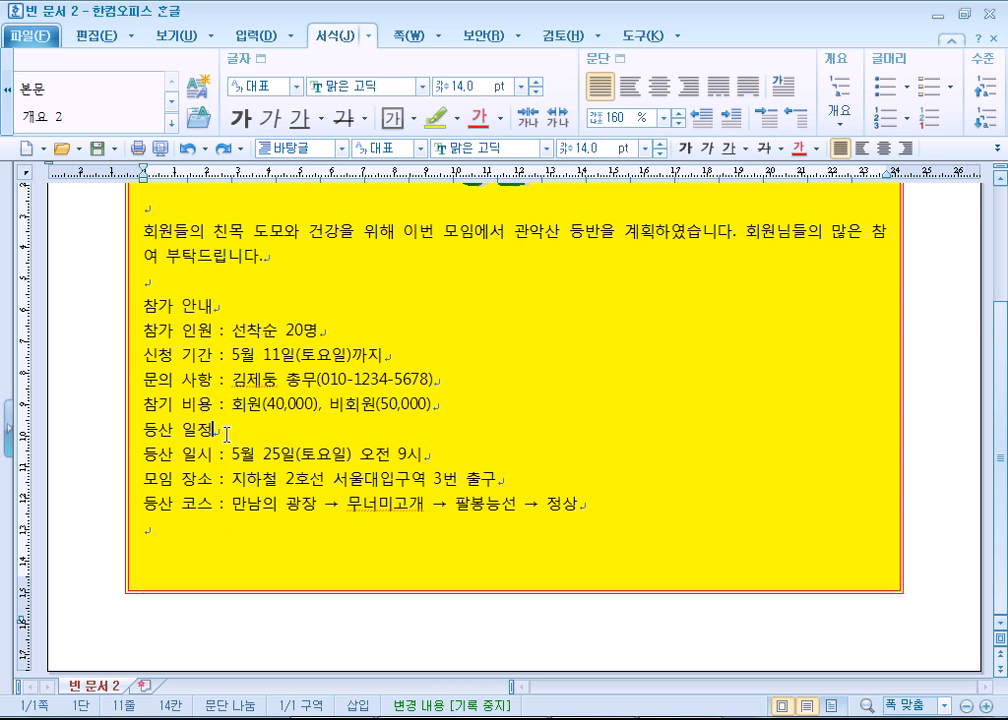
left_click(426, 413)
key("Return")
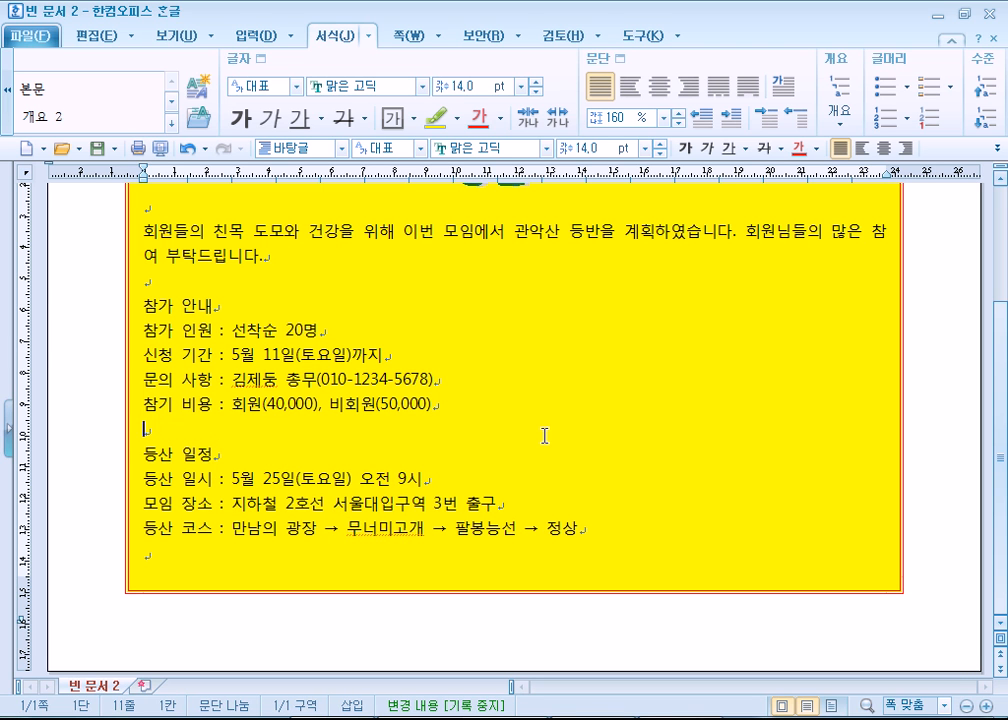
Number all ten notice lines 1.–10., with the empty separator as item 6
left_click_drag(140, 302, 617, 533)
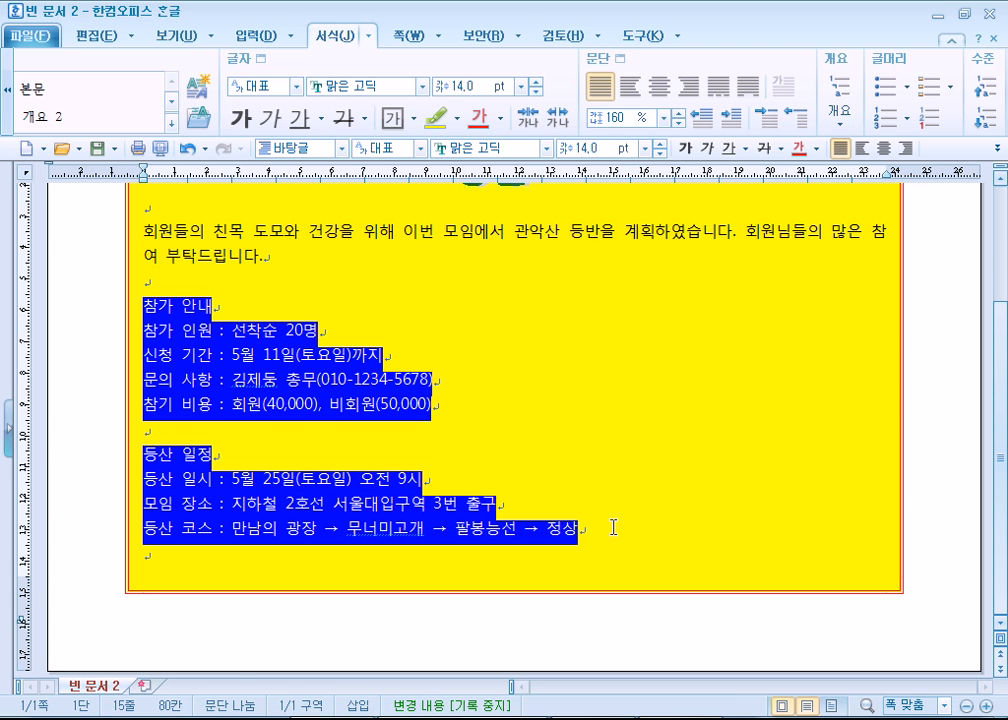
left_click(883, 120)
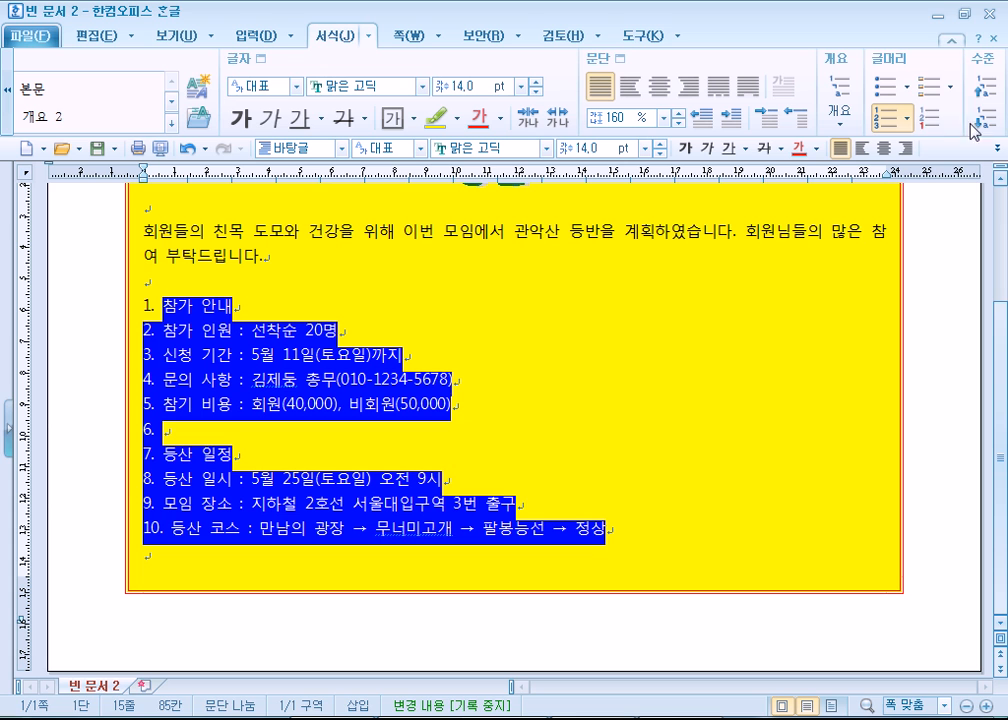
left_click(912, 120)
left_click(693, 197)
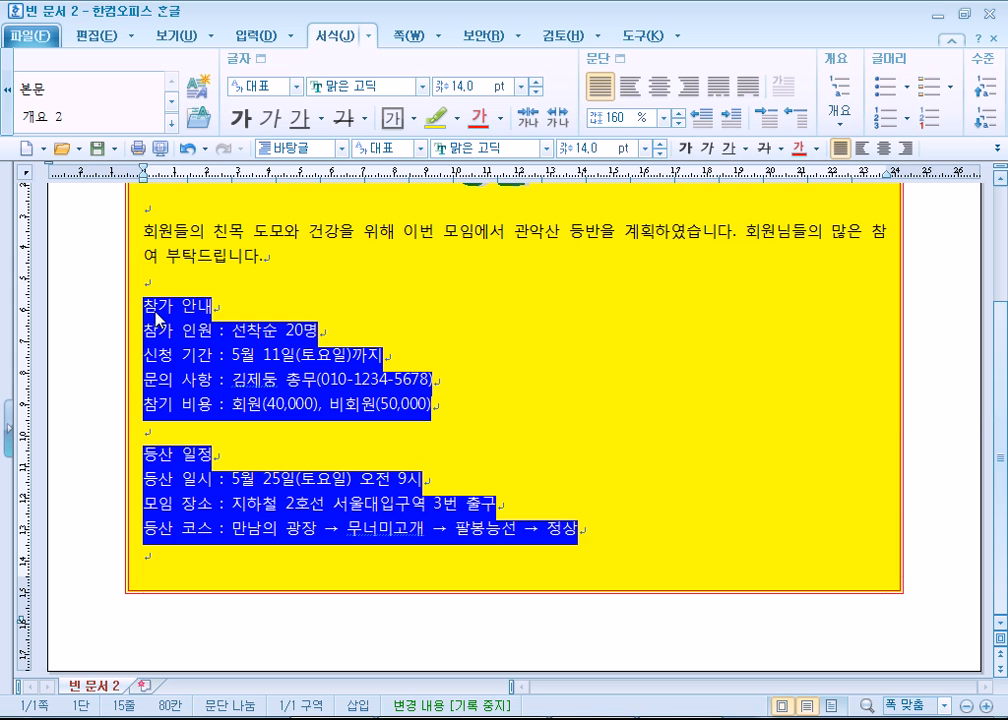
left_click_drag(143, 306, 594, 533)
left_click(888, 118)
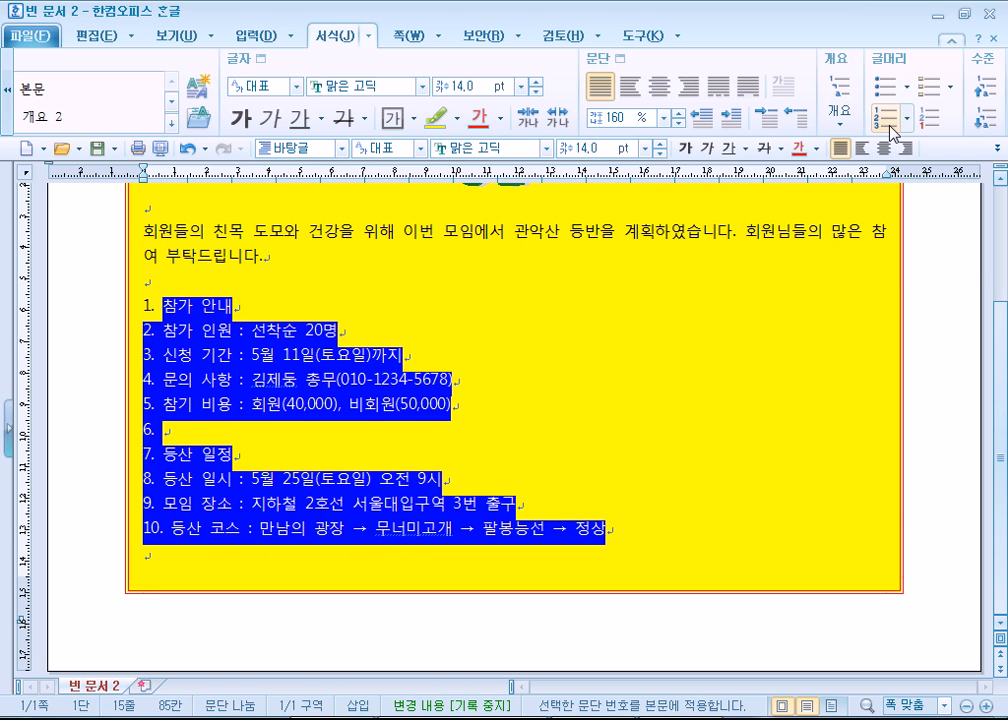
left_click(161, 428)
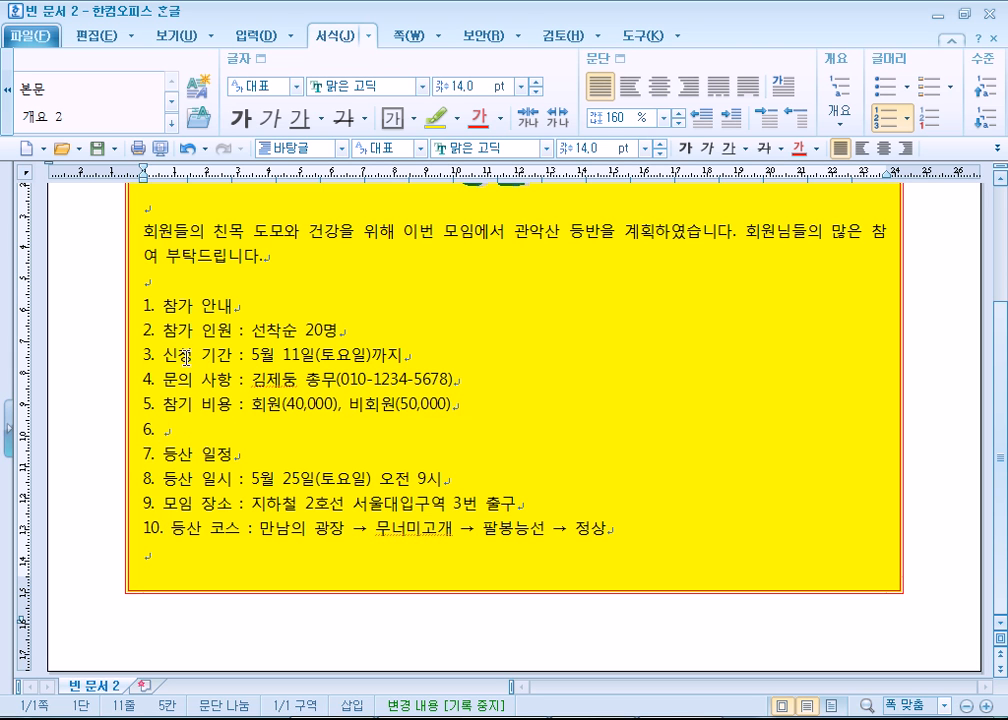
Give participation items 2–5 pink square picture bullets from the 그림 글머리표 list
left_click_drag(163, 329, 455, 404)
left_click(217, 380)
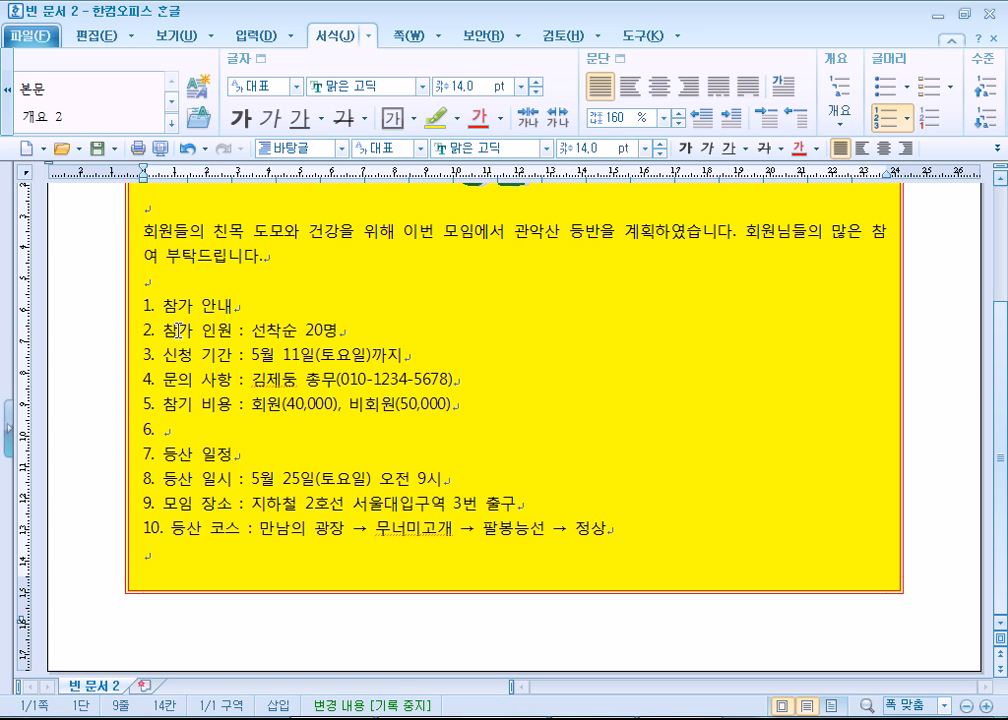
left_click_drag(163, 329, 480, 405)
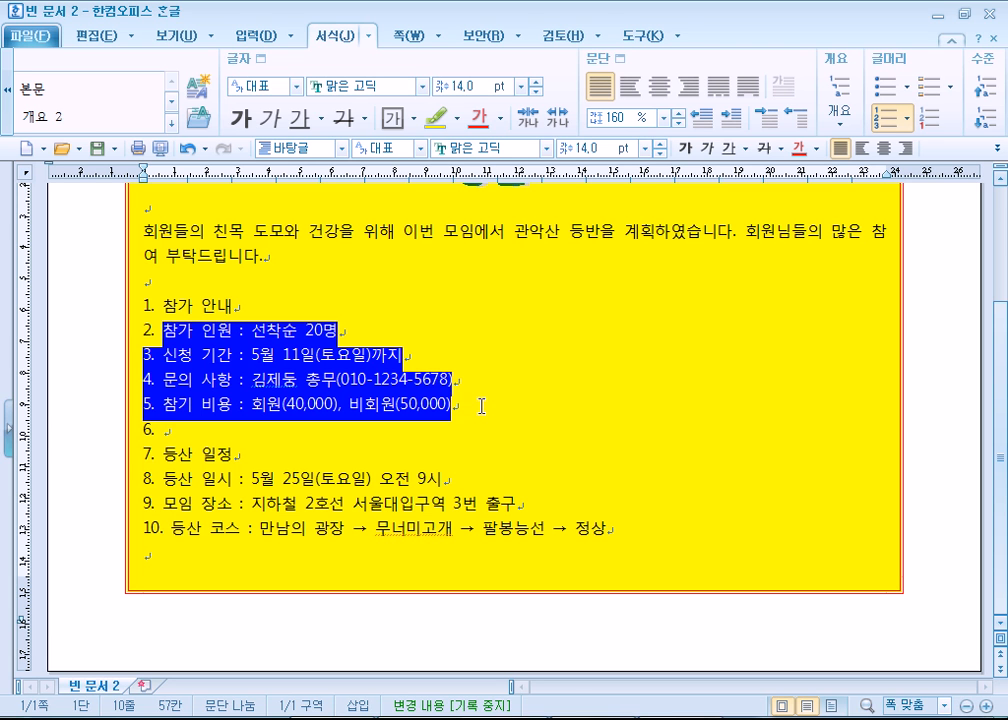
left_click(948, 89)
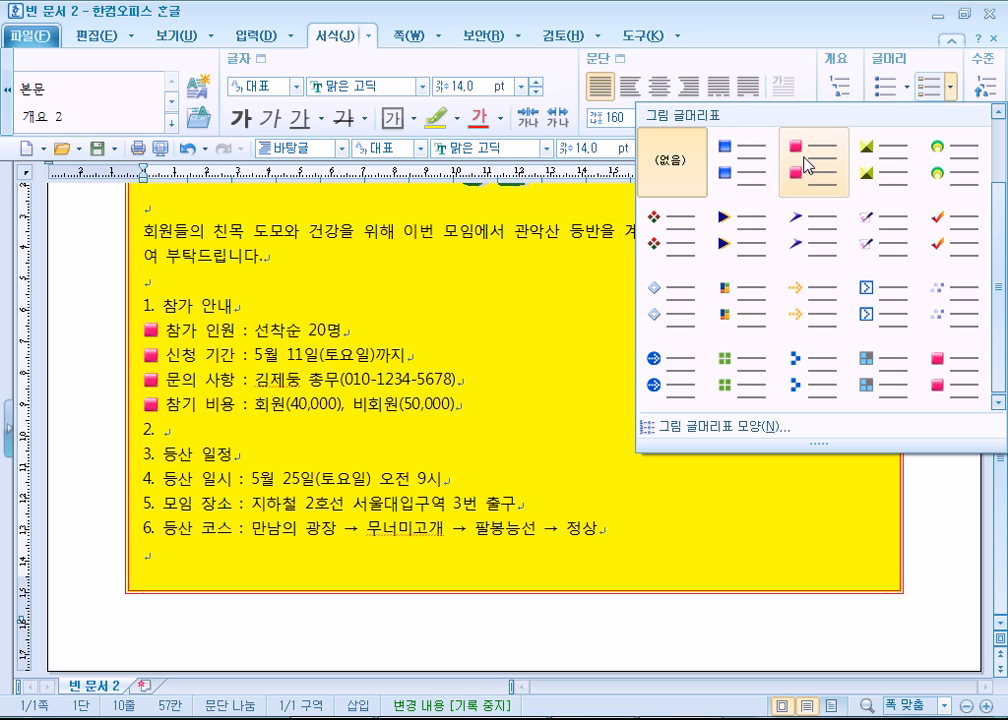
left_click(805, 170)
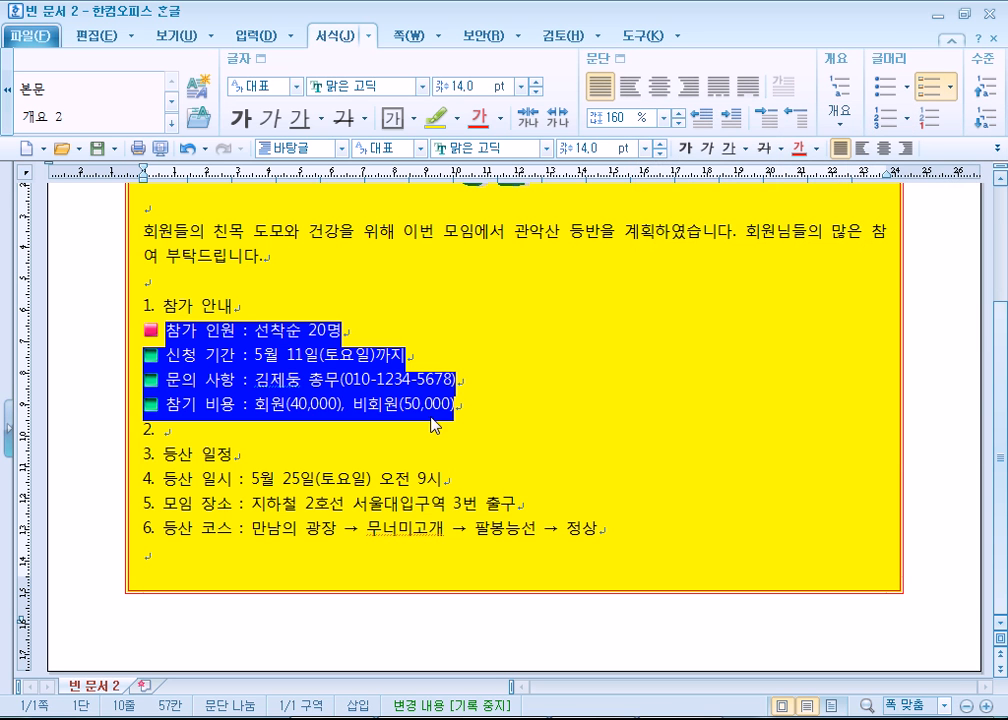
Apply the same pink square picture bullets to the three 등산 일시 schedule detail lines
left_click(172, 478)
left_click_drag(172, 478, 609, 528)
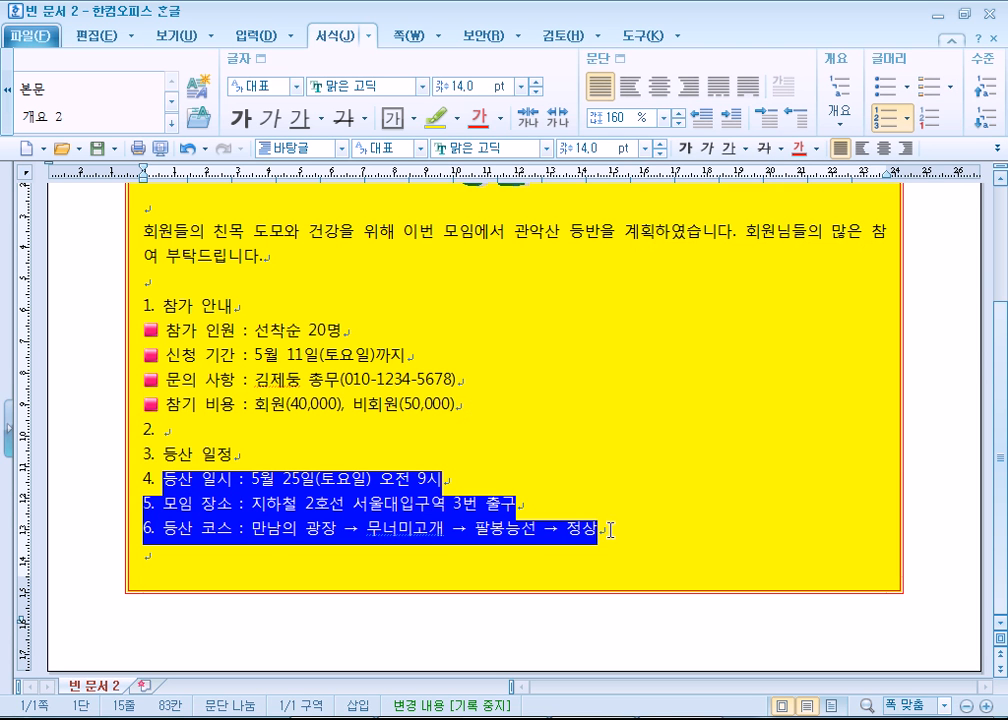
left_click(951, 87)
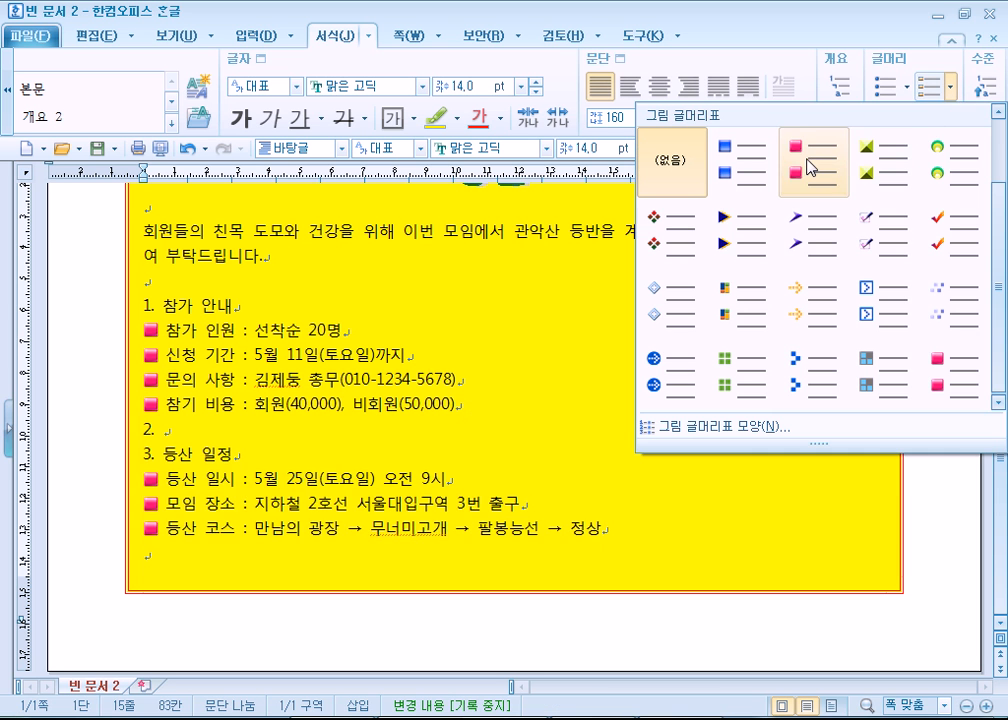
left_click(808, 166)
left_click(205, 429)
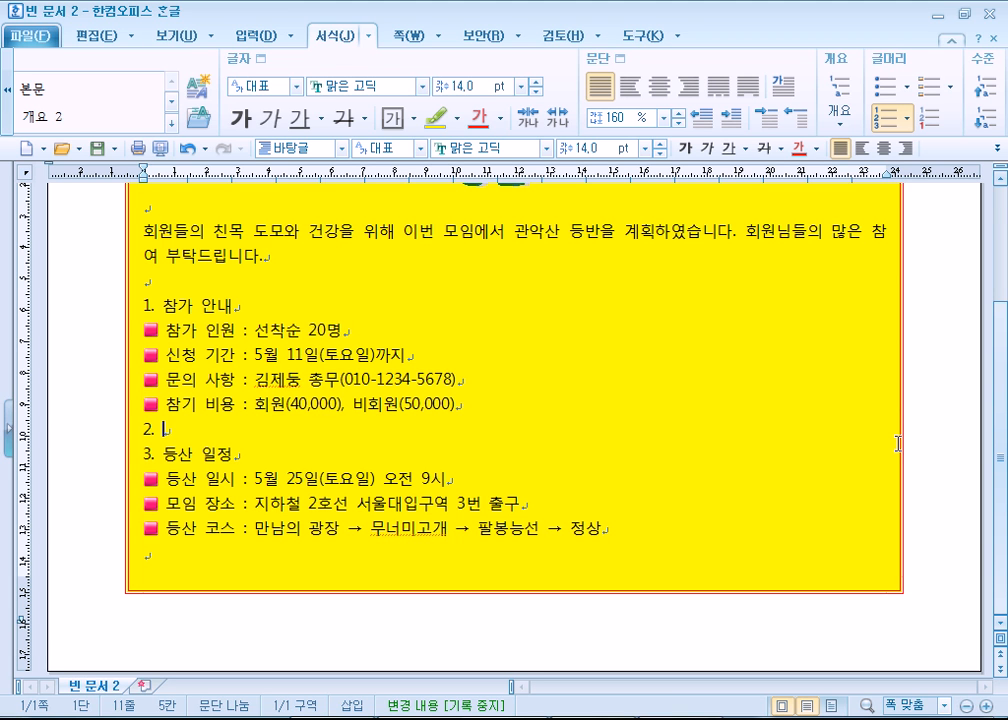
Remove the '2.' number from the blank line between 참가 안내 and 등산 일정 with Backspace
scroll(580, 497, "up", 1)
scroll(574, 498, "down", 1)
key("BackSpace")
key("ctrl+z")
left_click_drag(141, 302, 452, 478)
left_click(330, 477)
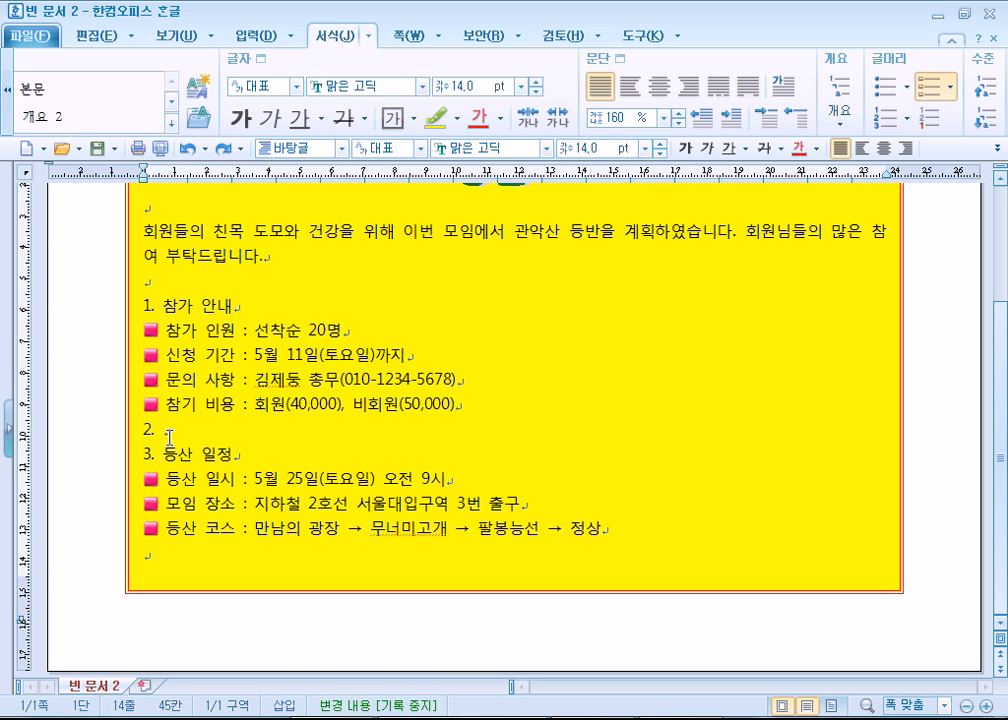
left_click(169, 437)
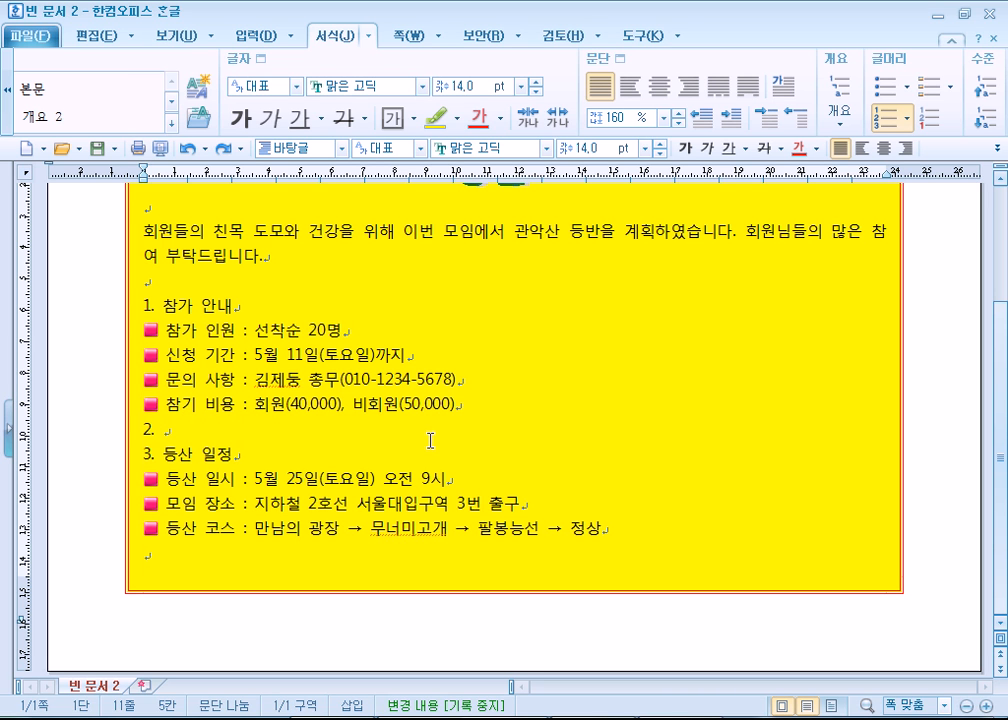
left_click(154, 428)
key("BackSpace")
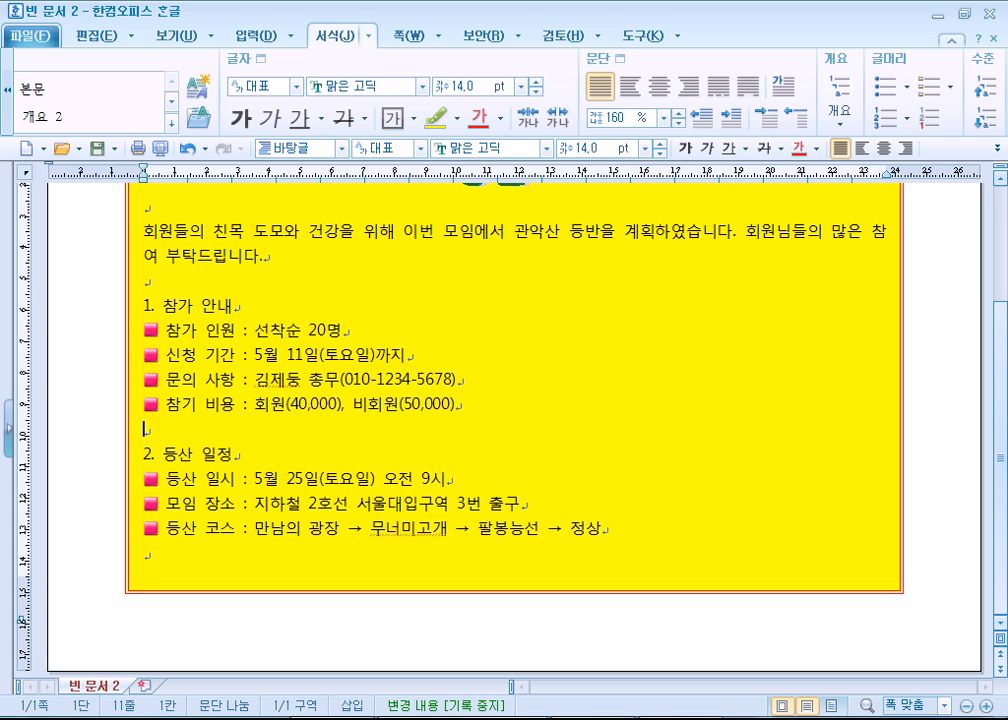
left_click_drag(165, 330, 467, 405)
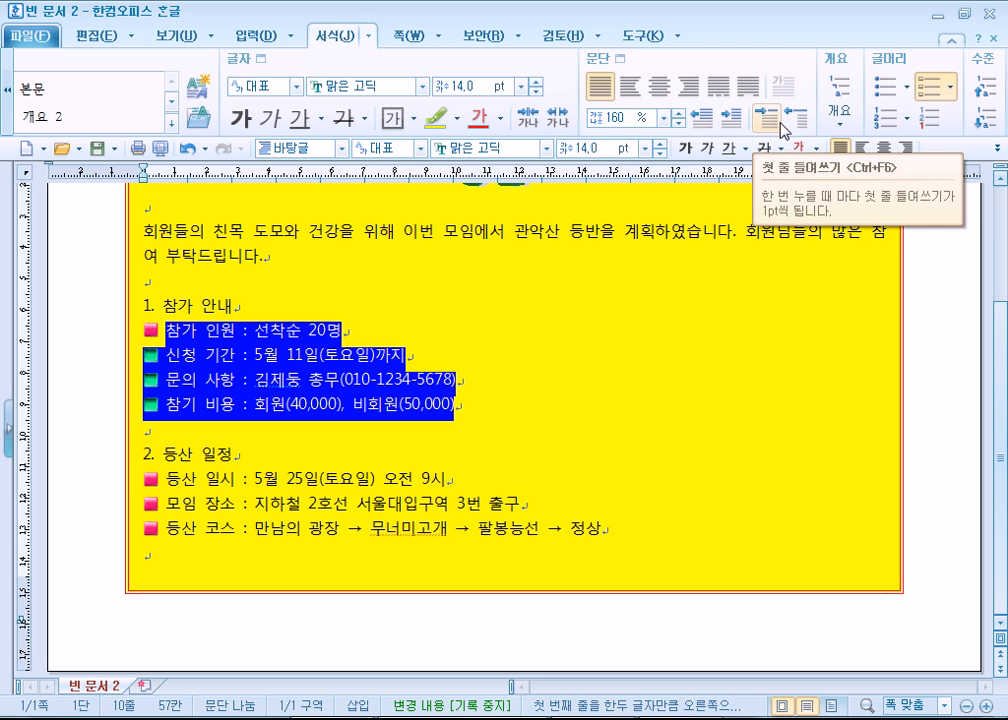
left_click(728, 120)
left_click(728, 120)
left_click(728, 120)
left_click(728, 120)
left_click(728, 120)
left_click(728, 120)
left_click(728, 120)
left_click(728, 120)
left_click(728, 120)
left_click(728, 120)
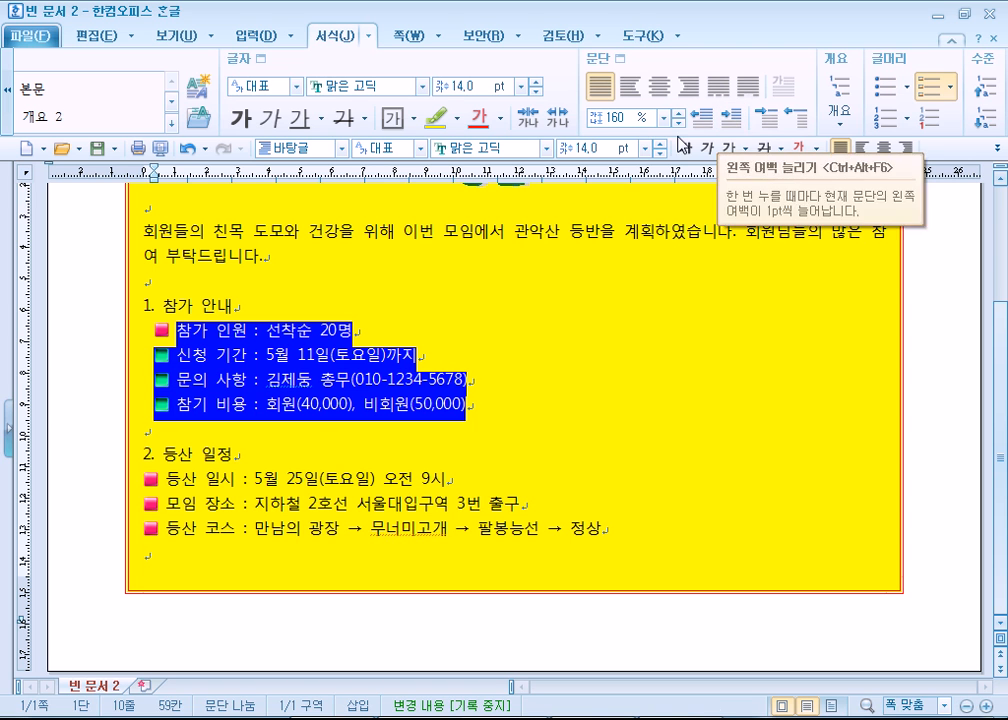
left_click_drag(154, 181, 118, 182)
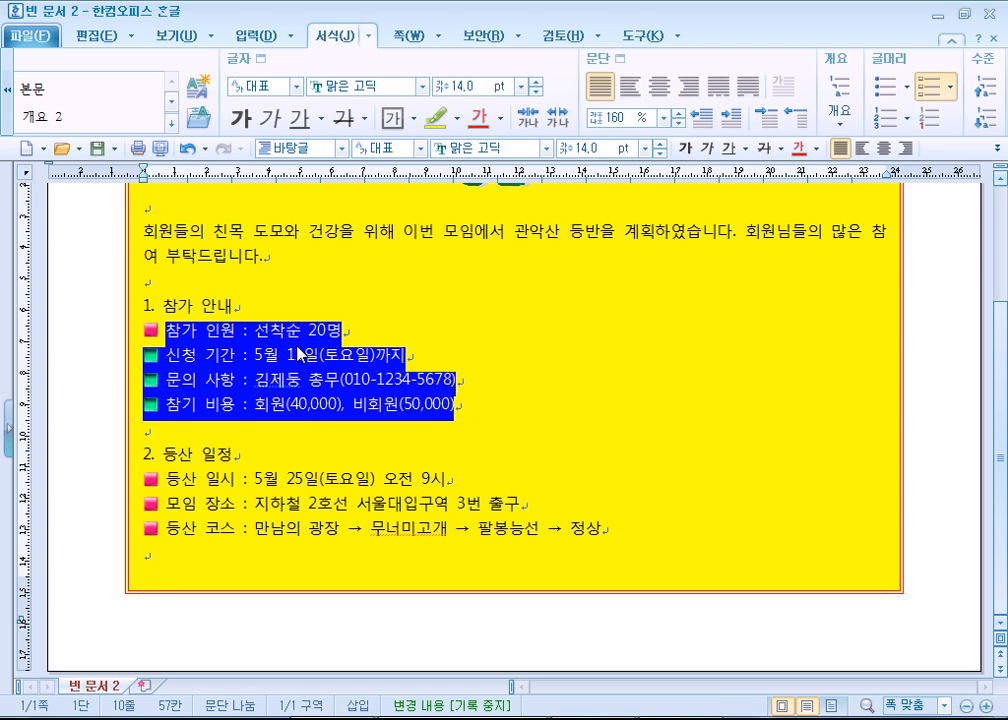
left_click(318, 428)
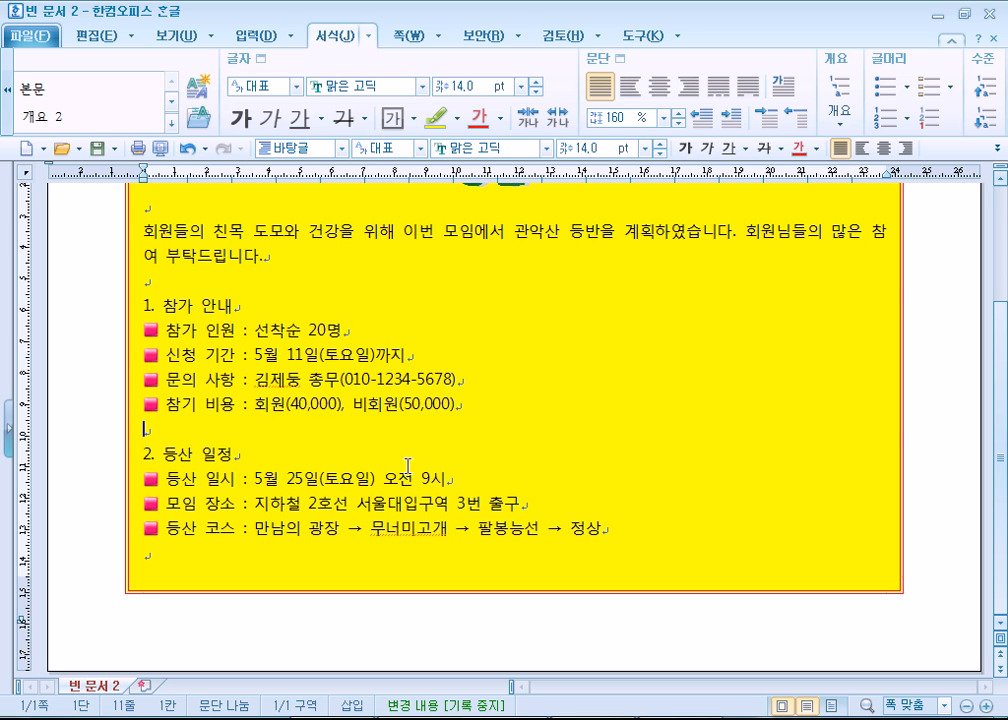
left_click_drag(166, 330, 233, 404)
left_click_drag(198, 479, 218, 529)
left_click_drag(168, 331, 477, 412)
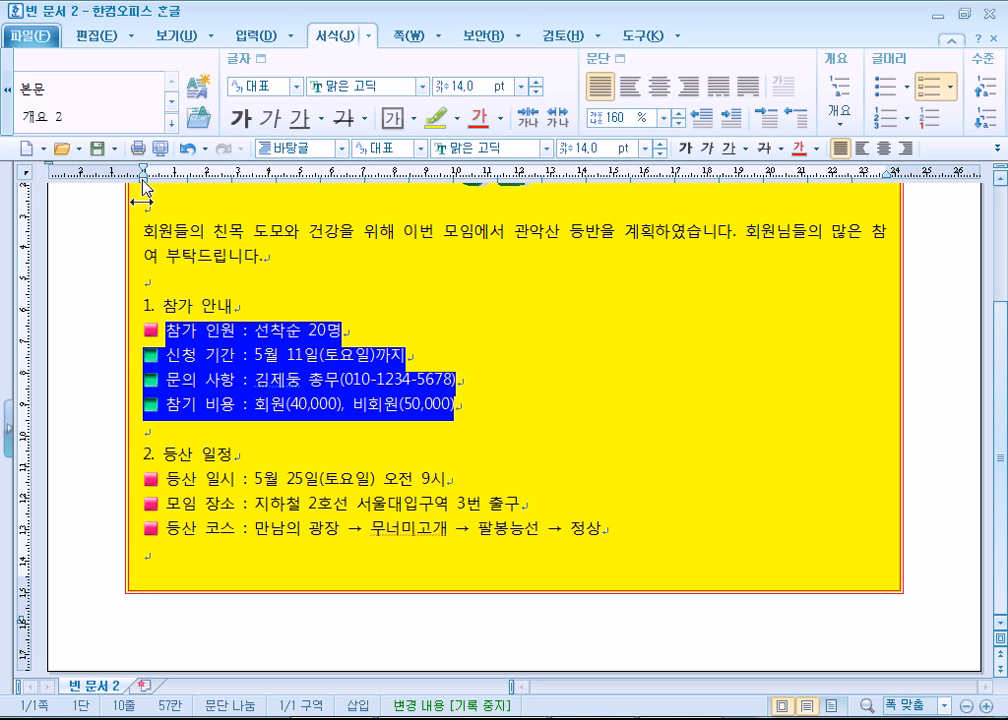
mouse_move(145, 188)
left_mouse_down()
mouse_move(115, 187)
mouse_move(167, 190)
mouse_move(136, 190)
mouse_move(140, 177)
mouse_move(121, 169)
left_mouse_up()
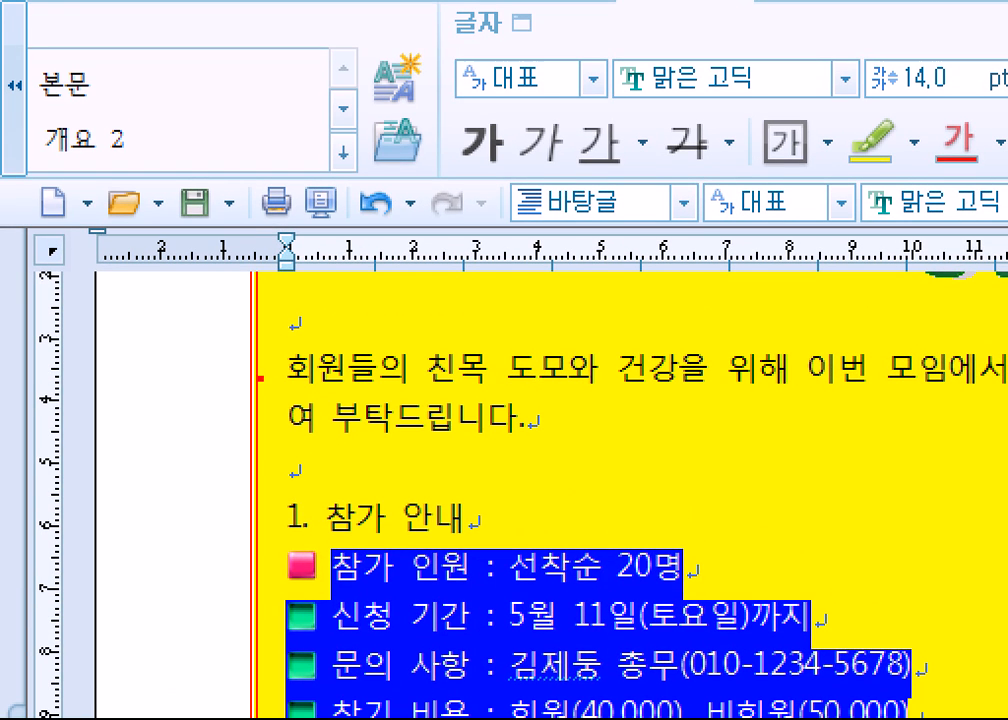
mouse_move(302, 297)
left_mouse_down()
mouse_move(266, 214)
mouse_move(323, 244)
mouse_move(302, 294)
left_mouse_up()
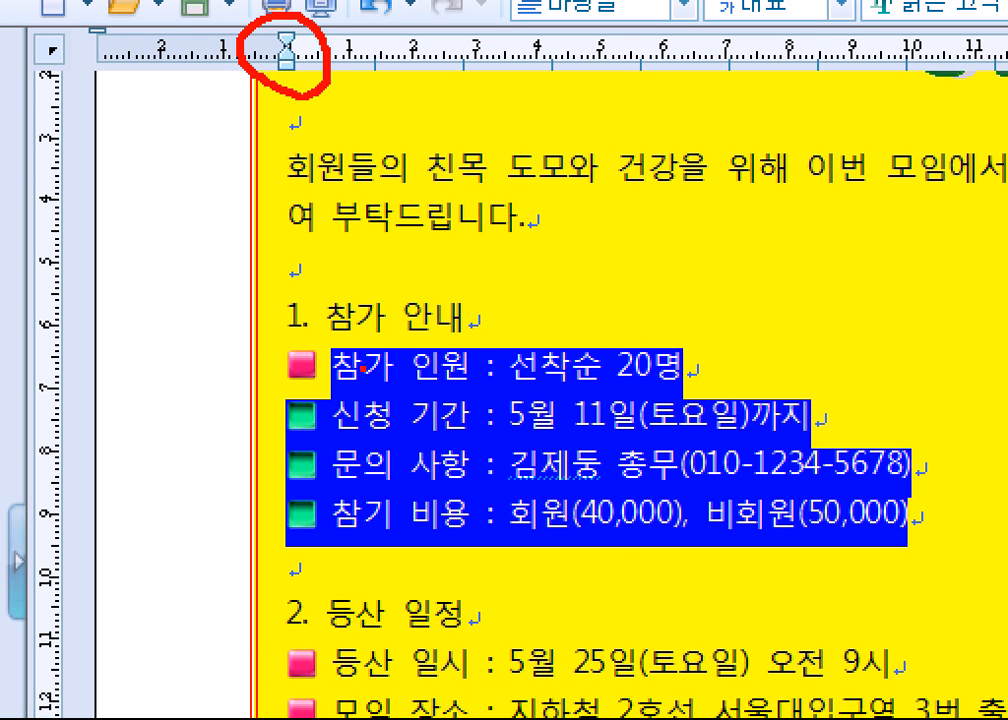
mouse_move(389, 337)
left_mouse_down()
mouse_move(223, 551)
mouse_move(575, 390)
mouse_move(300, 316)
left_mouse_up()
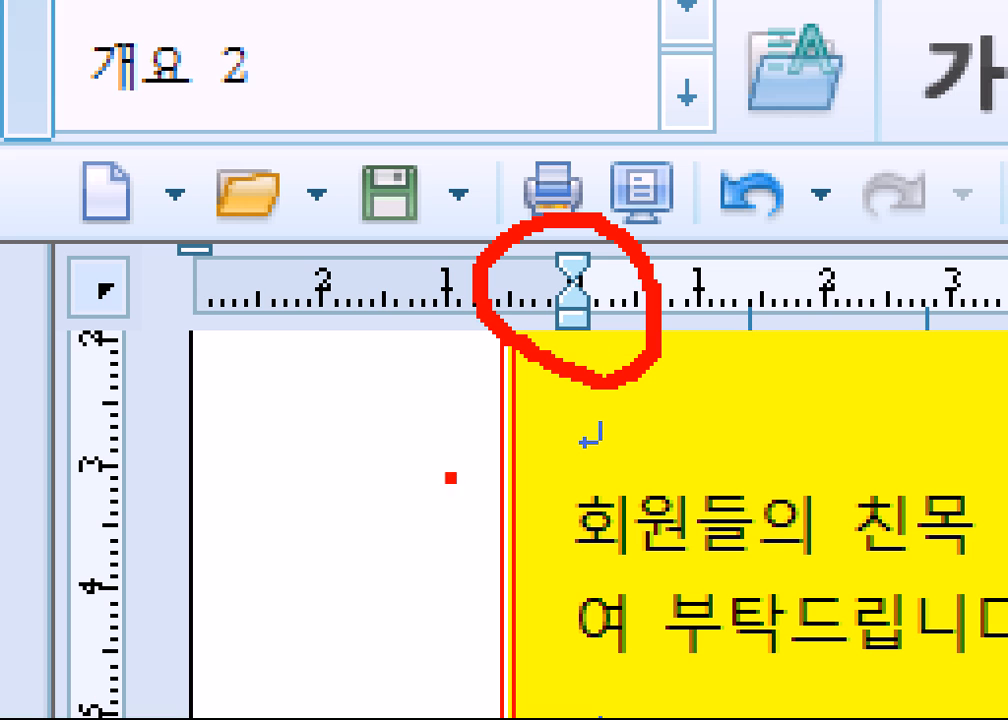
left_click_drag(533, 268, 620, 258)
left_click_drag(508, 295, 641, 288)
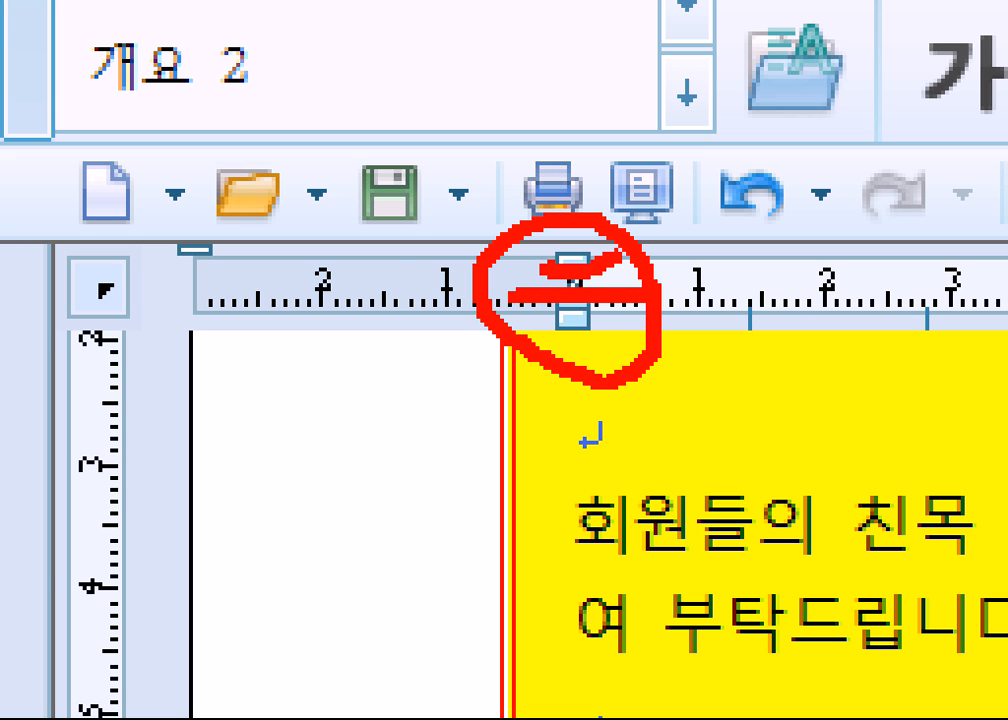
left_click_drag(530, 322, 615, 316)
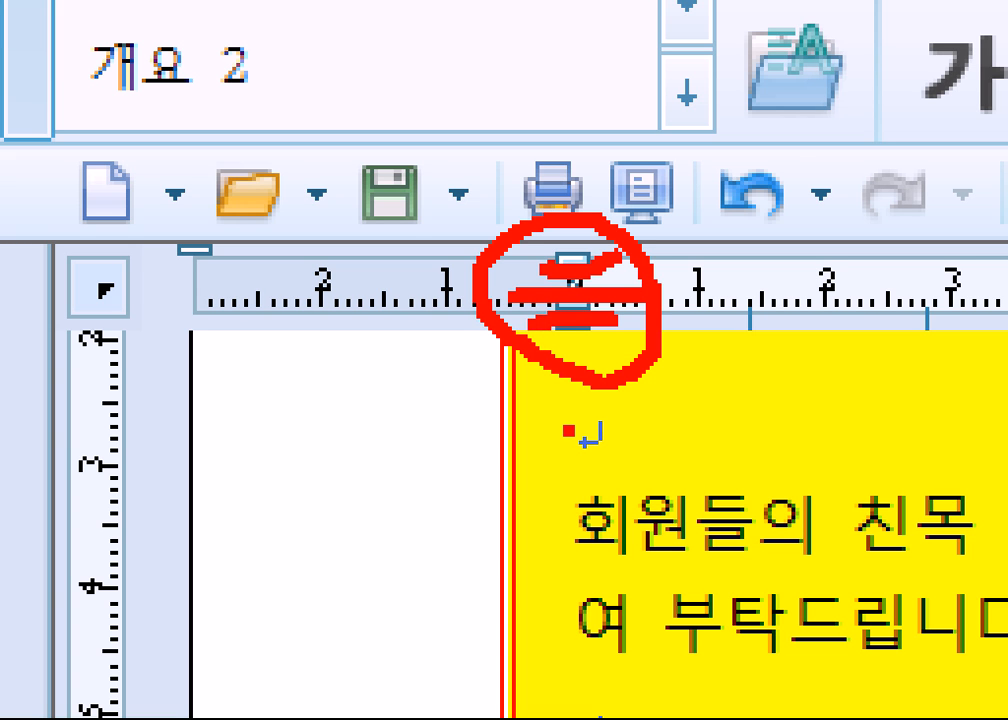
key("ctrl+z")
key("ctrl+z")
key("ctrl+z")
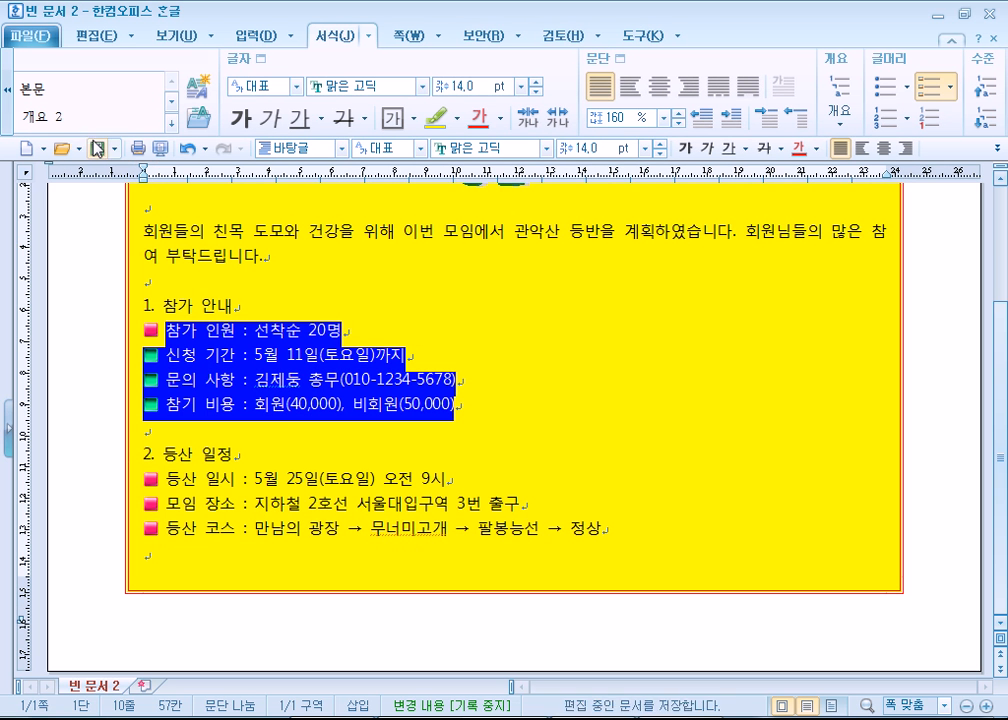
Indent the four 참가 안내 bullets, then the three 등산 일정 bullets, with the ruler's left-indent marker
mouse_move(141, 172)
left_mouse_down()
mouse_move(134, 182)
mouse_move(161, 192)
left_mouse_up()
left_click_drag(161, 186, 160, 185)
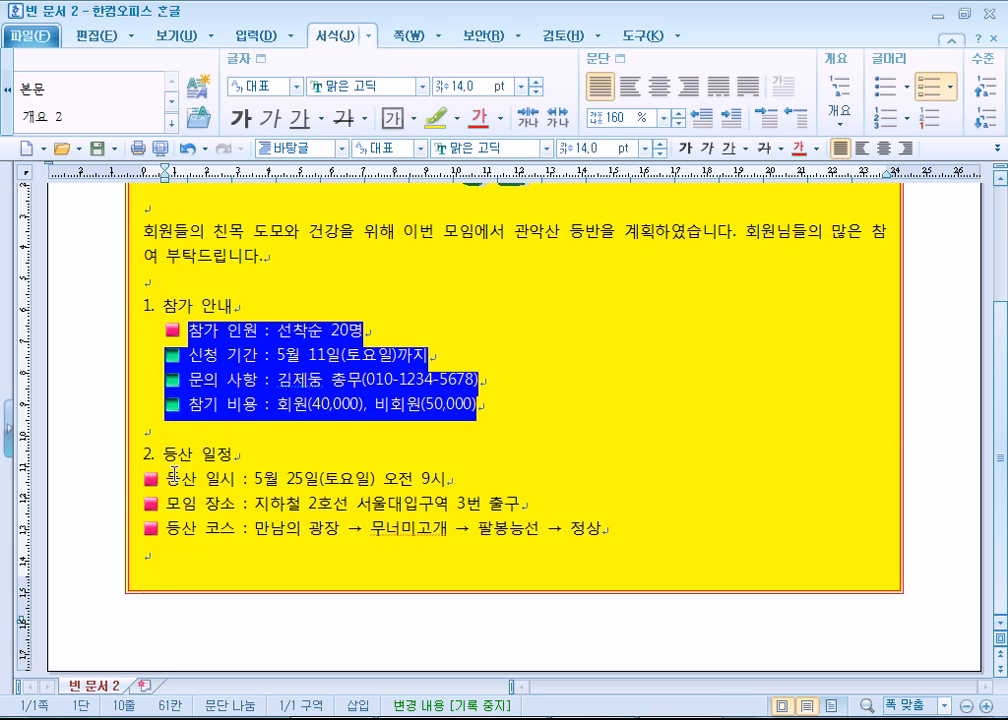
left_click_drag(181, 479, 300, 528)
left_click_drag(143, 177, 166, 188)
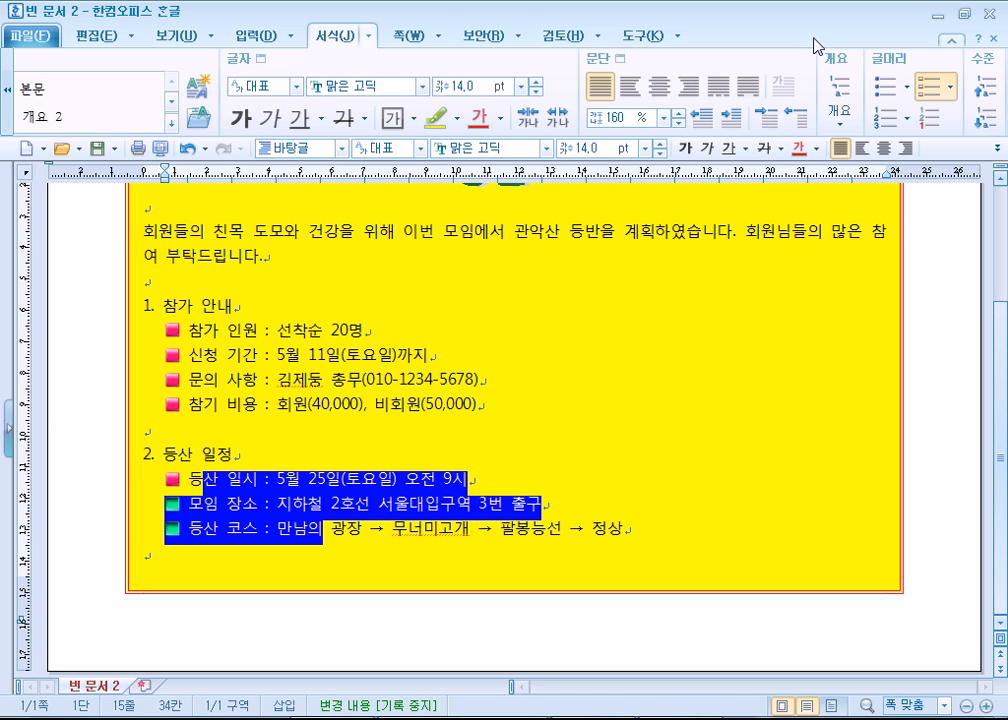
Fine-tune the 등산 일정 bullet indent with the Decrease/Increase Left Margin buttons to match
left_click(704, 124)
left_click(704, 124)
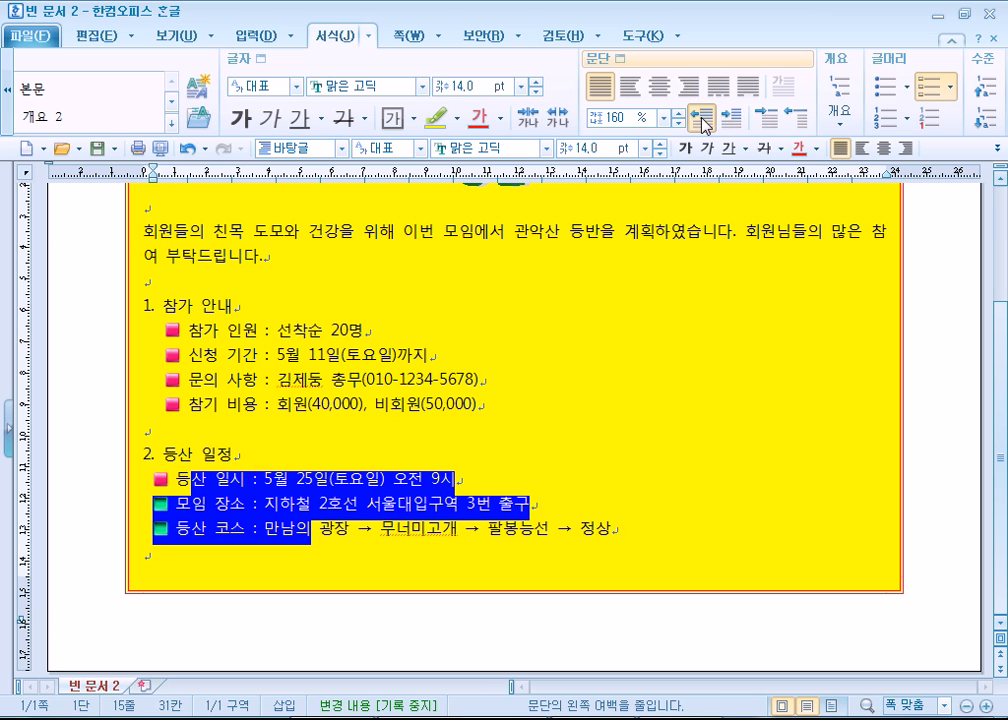
left_click_drag(150, 185, 143, 185)
left_click(736, 127)
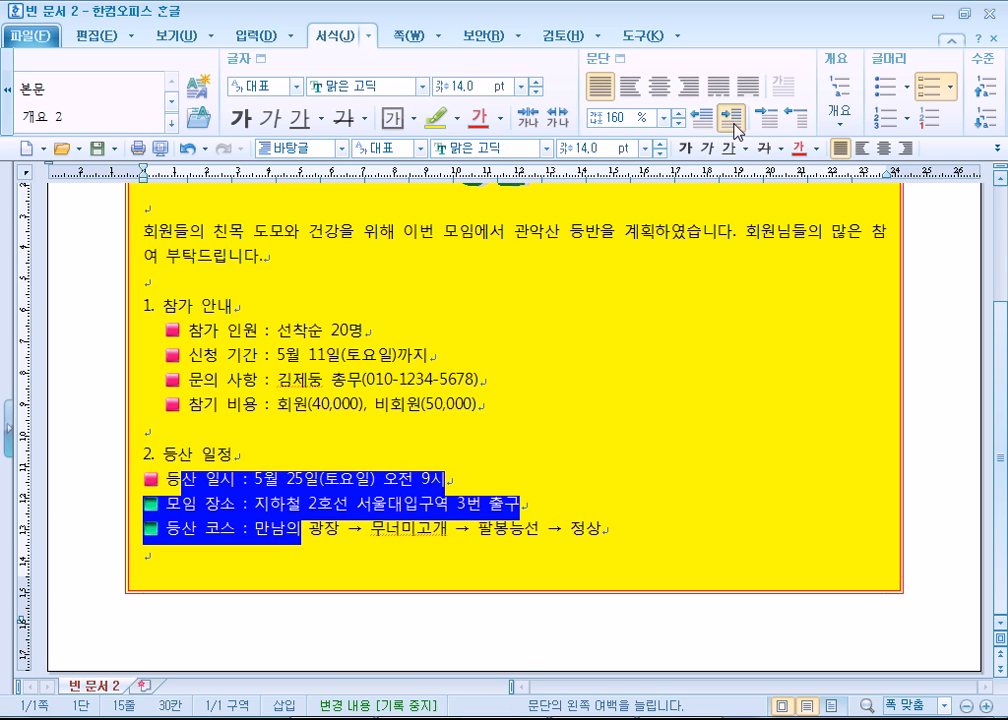
left_click(736, 127)
left_click(736, 127)
left_click(736, 127)
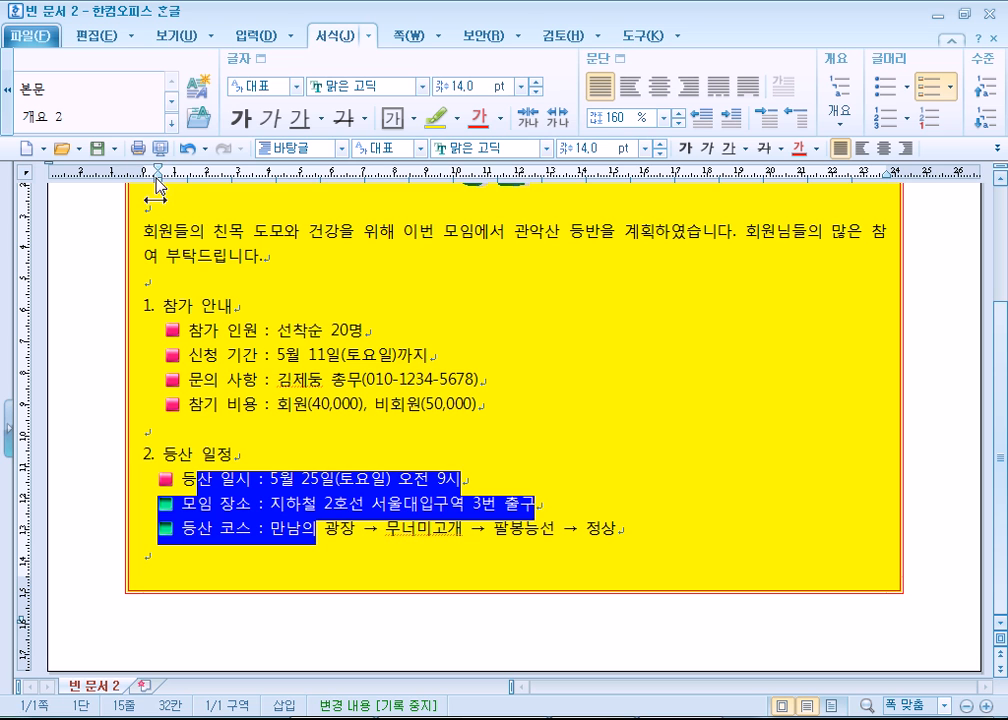
left_click_drag(158, 179, 166, 183)
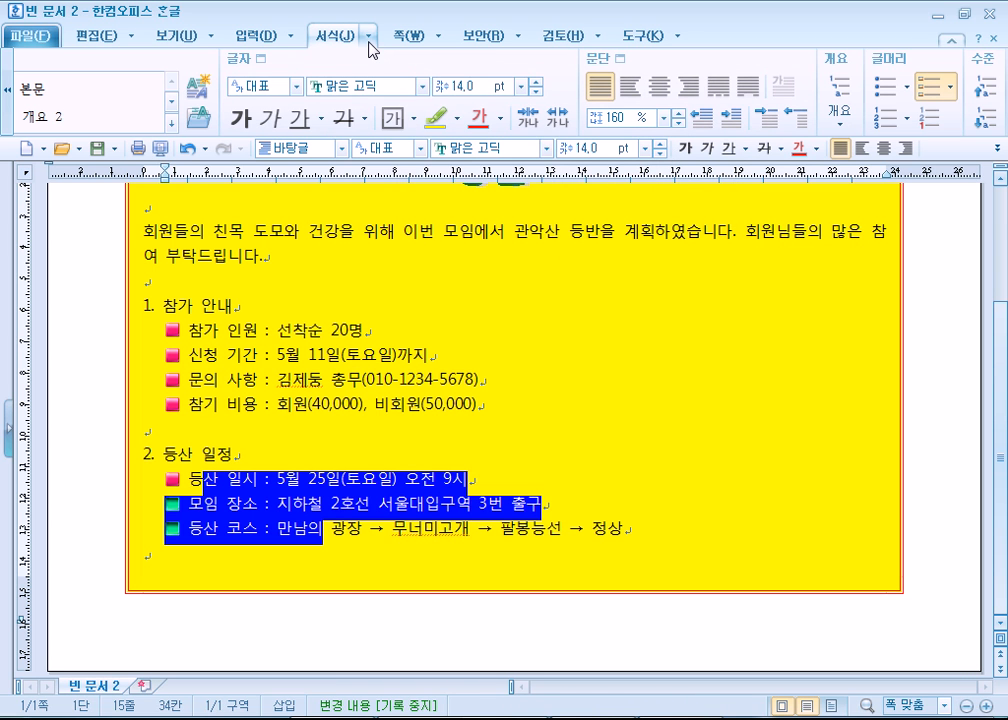
left_click(370, 44)
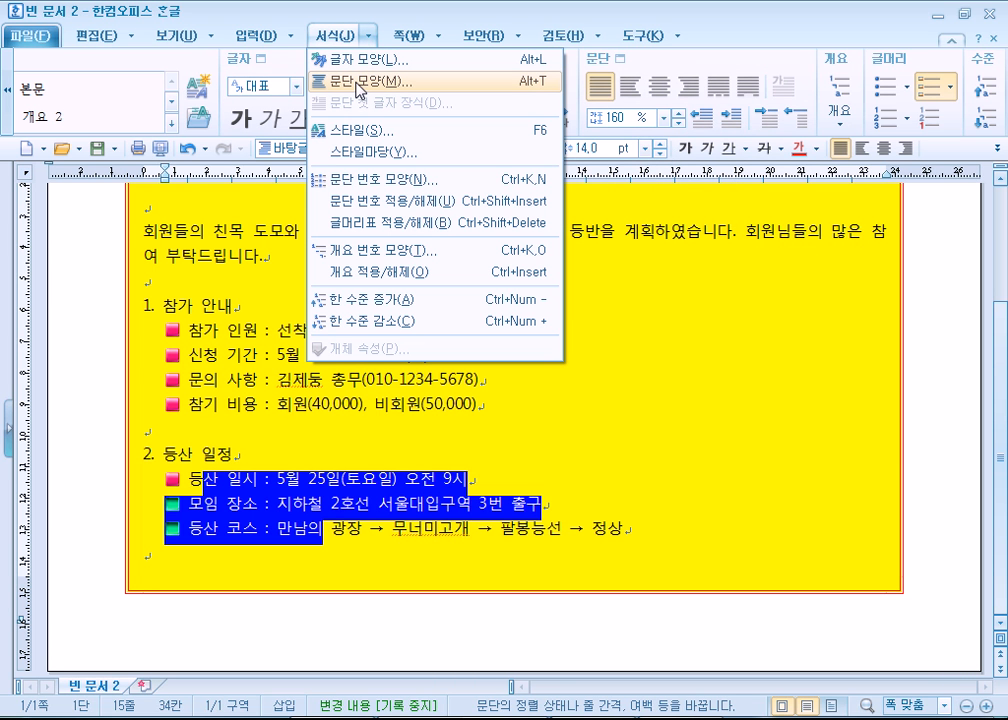
left_click(360, 82)
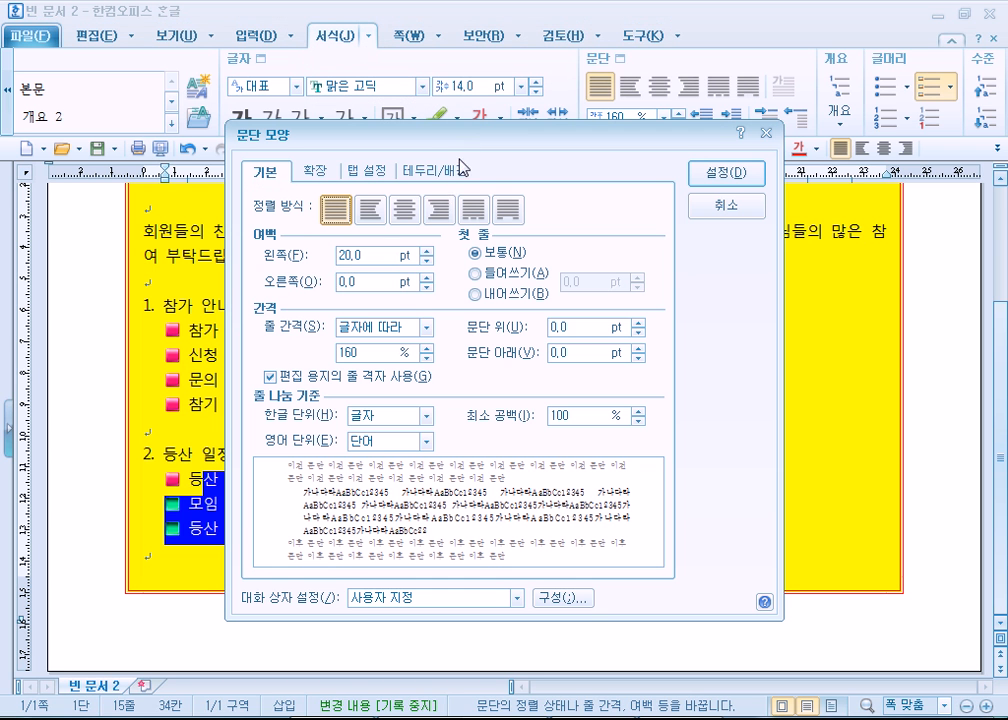
left_click_drag(362, 255, 300, 254)
type("0")
left_click(726, 173)
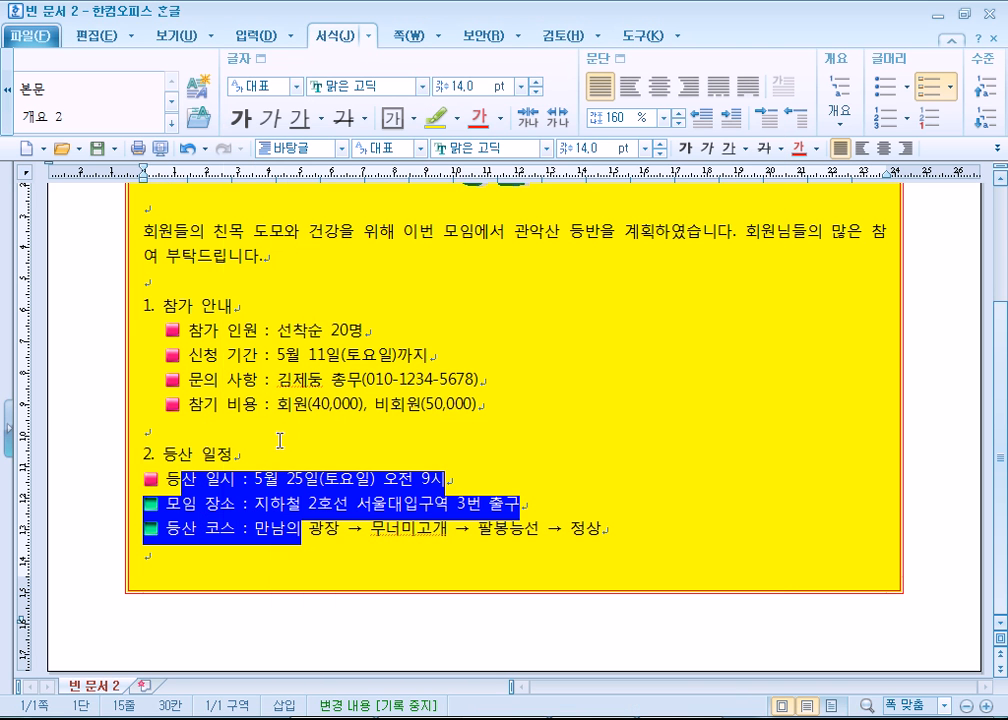
key("alt+t")
type("20")
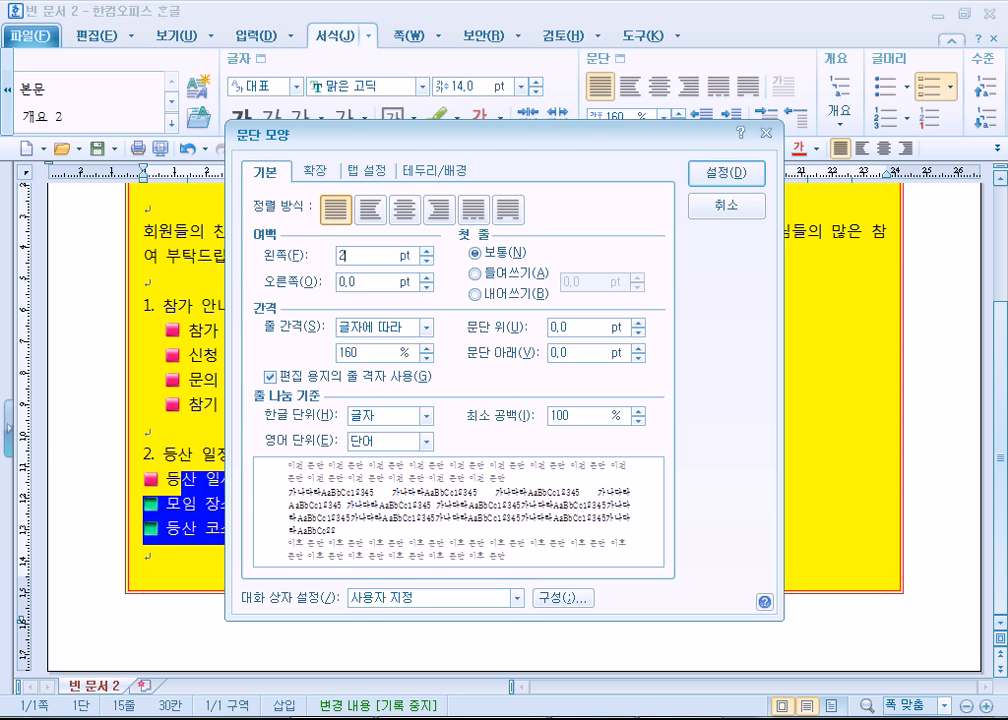
key("Return")
left_click_drag(258, 330, 320, 404)
key("alt+t")
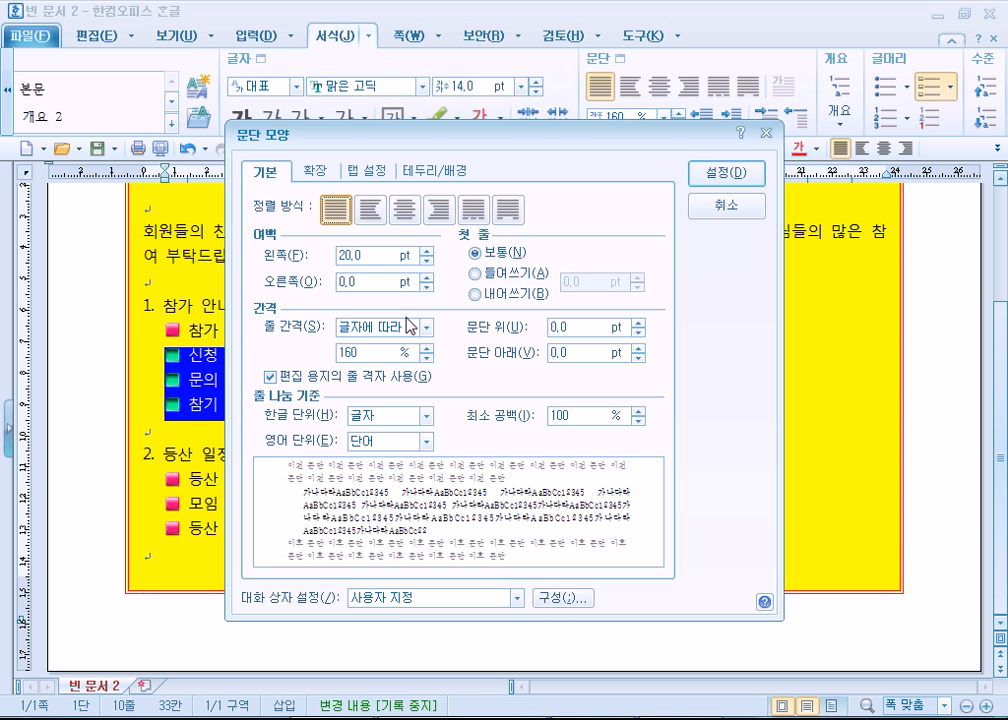
key("Escape")
left_click(171, 302)
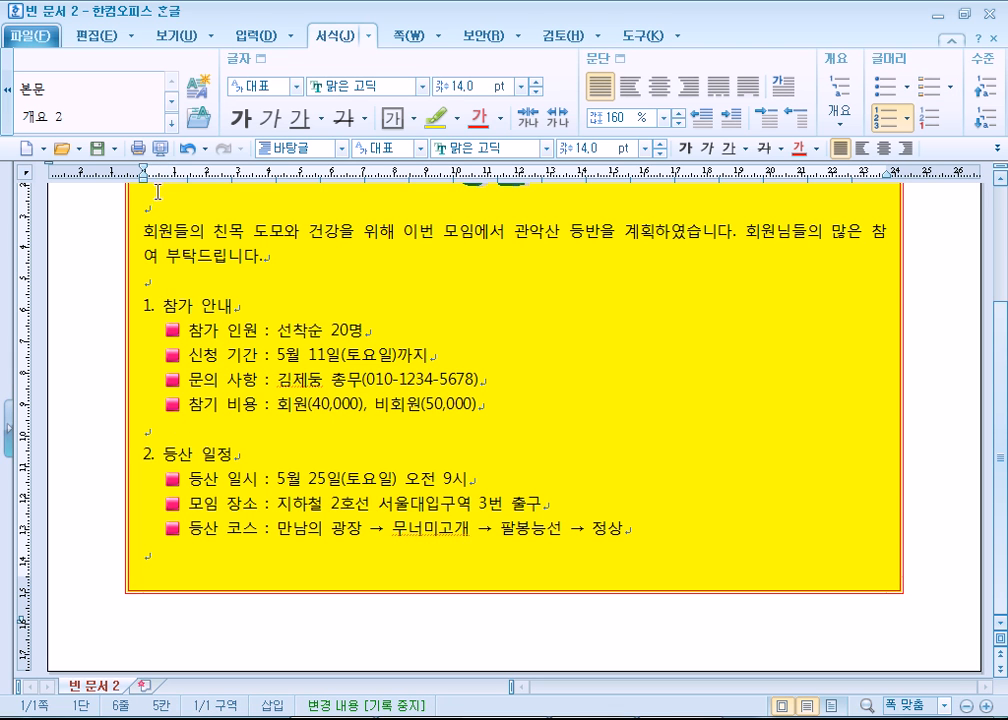
left_click(191, 329)
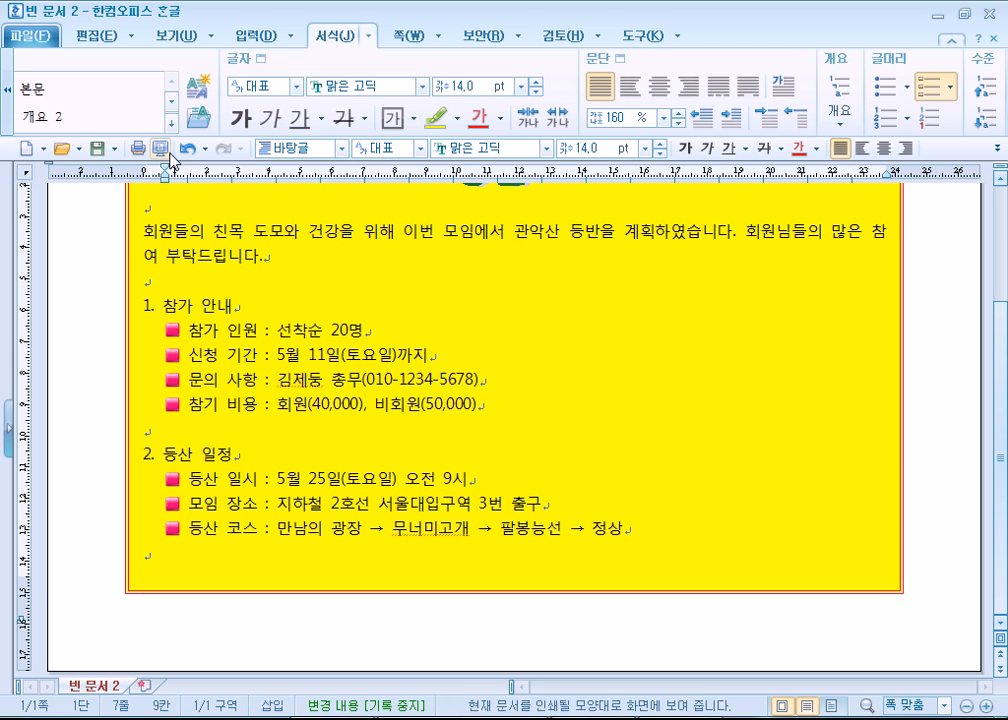
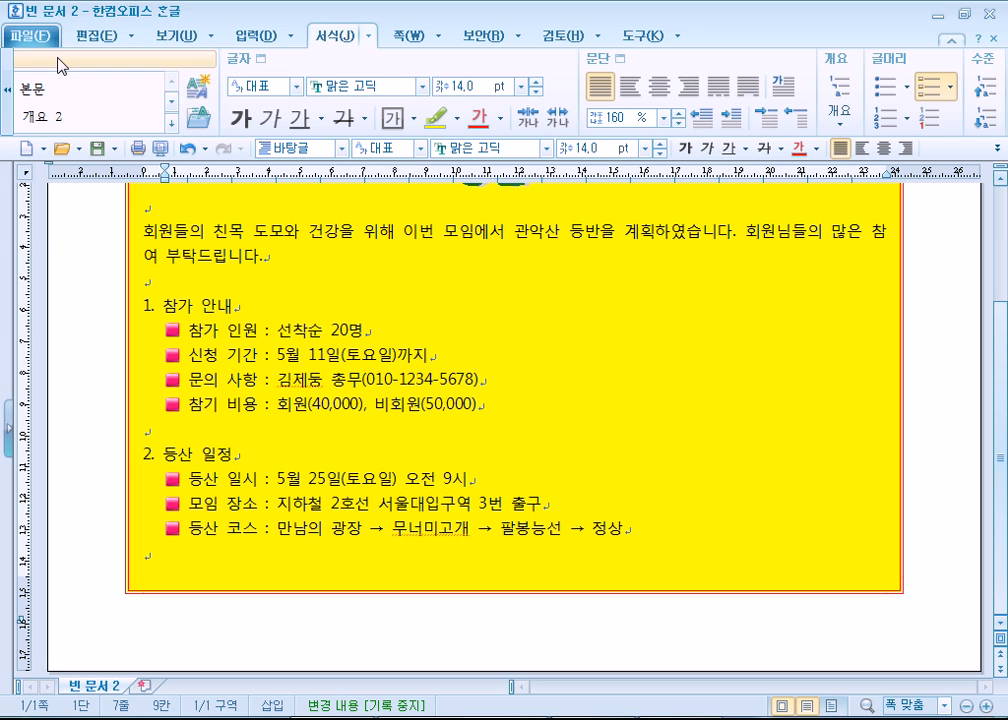
Create a new blank document from the File menu and paste in the cleaning-tips text
left_click(28, 35)
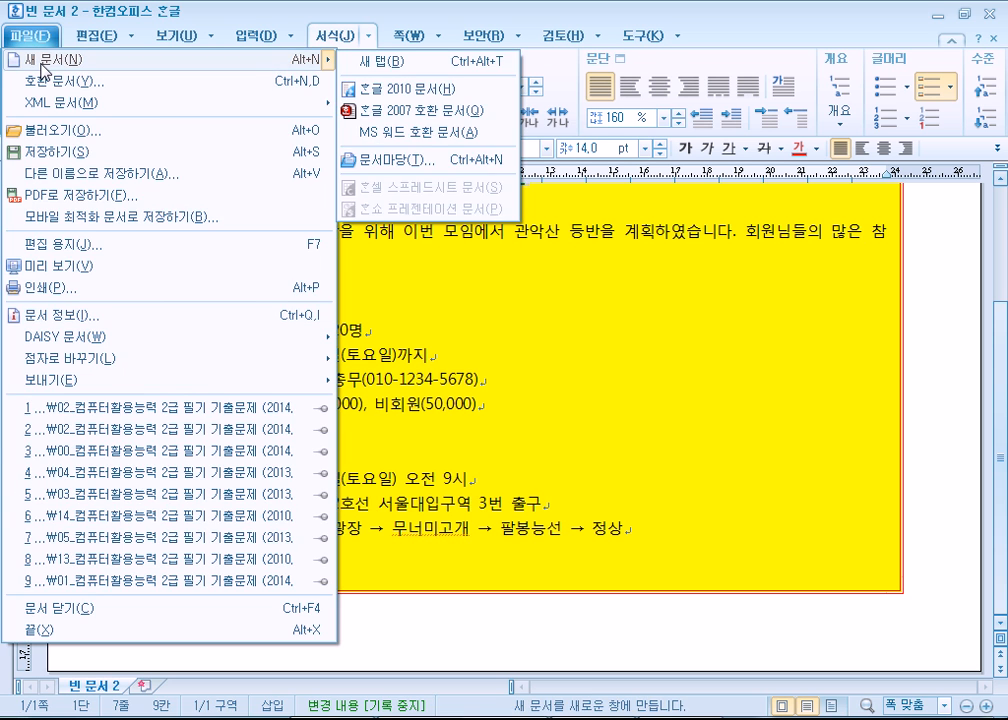
left_click(44, 70)
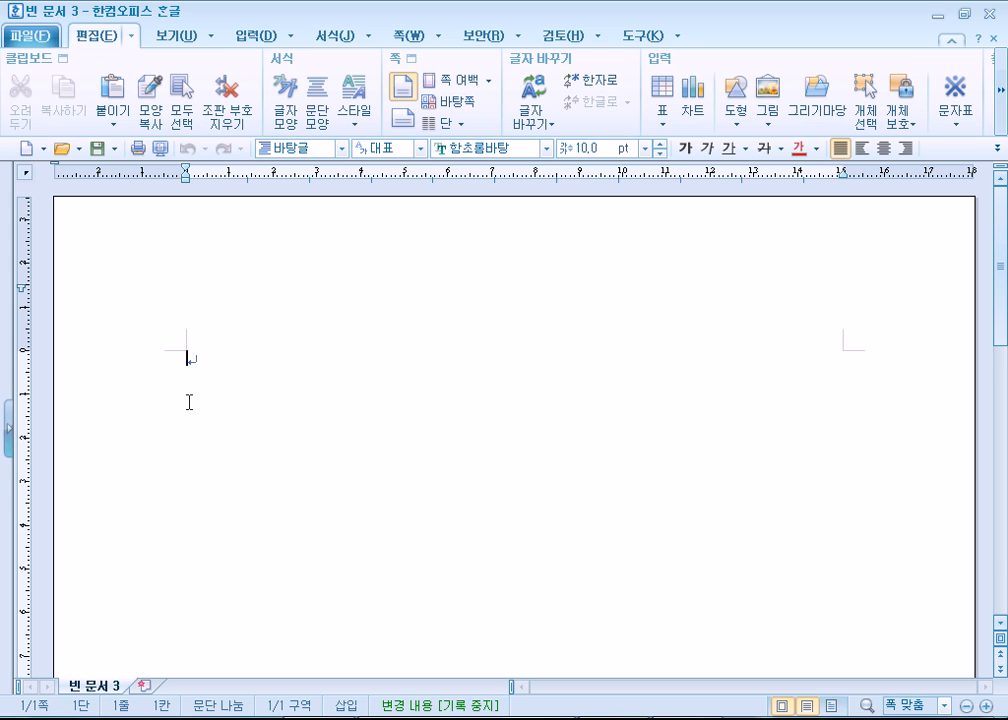
key("ctrl+v")
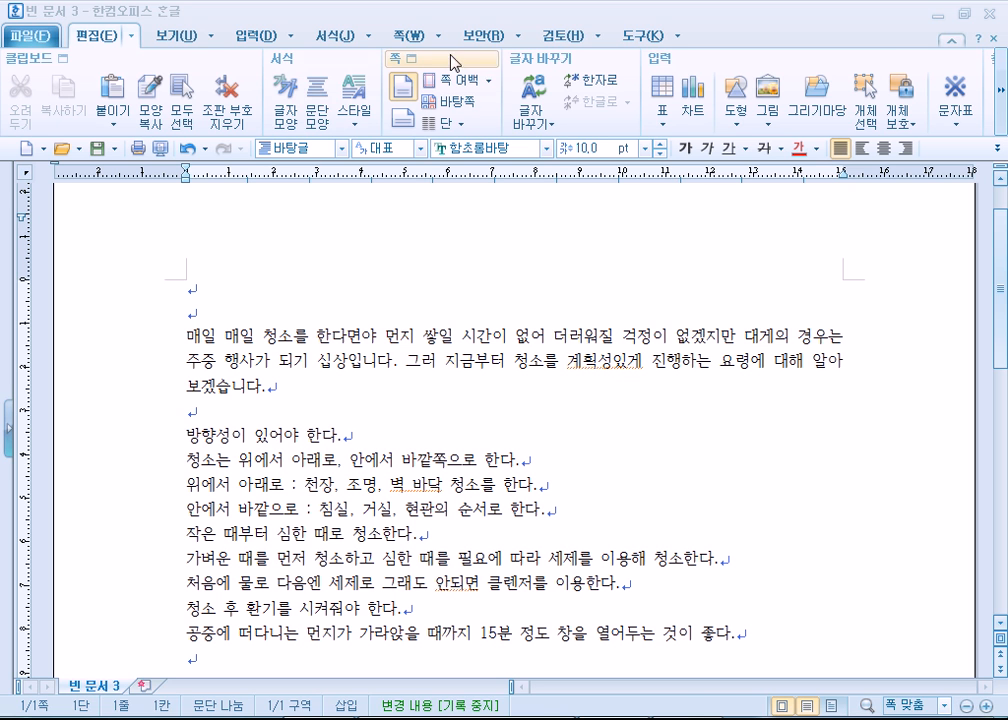
In 쪽 테두리/배경, give the page a solid 0.5 mm green (00FF00) border on all four sides
left_click(409, 35)
left_click(378, 96)
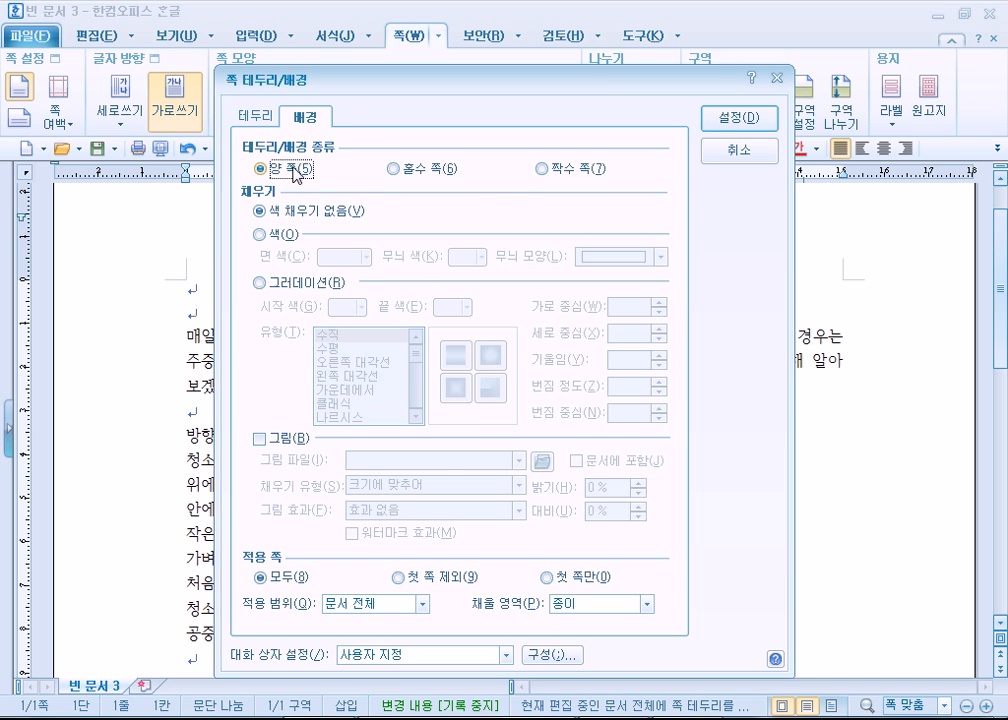
left_click(254, 116)
left_click(375, 217)
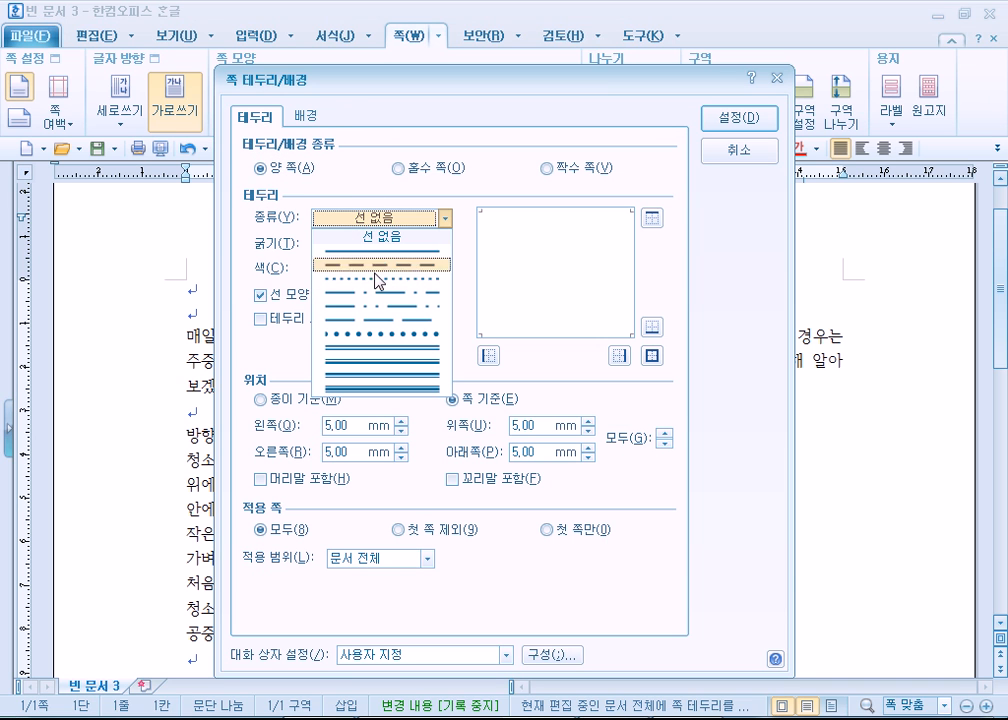
left_click(371, 251)
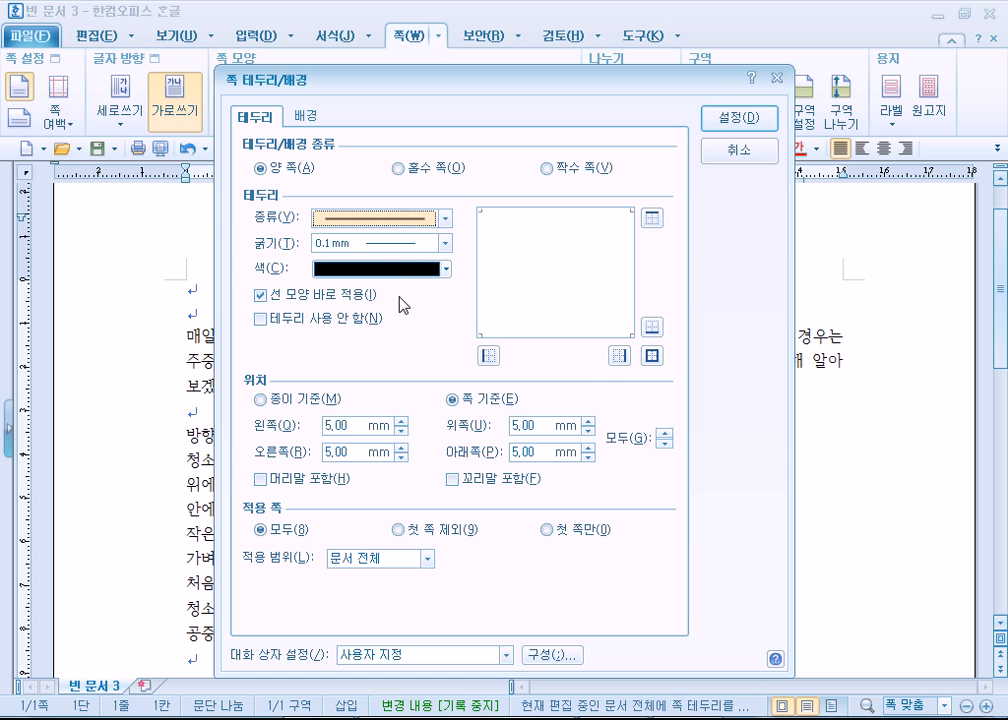
left_click(443, 243)
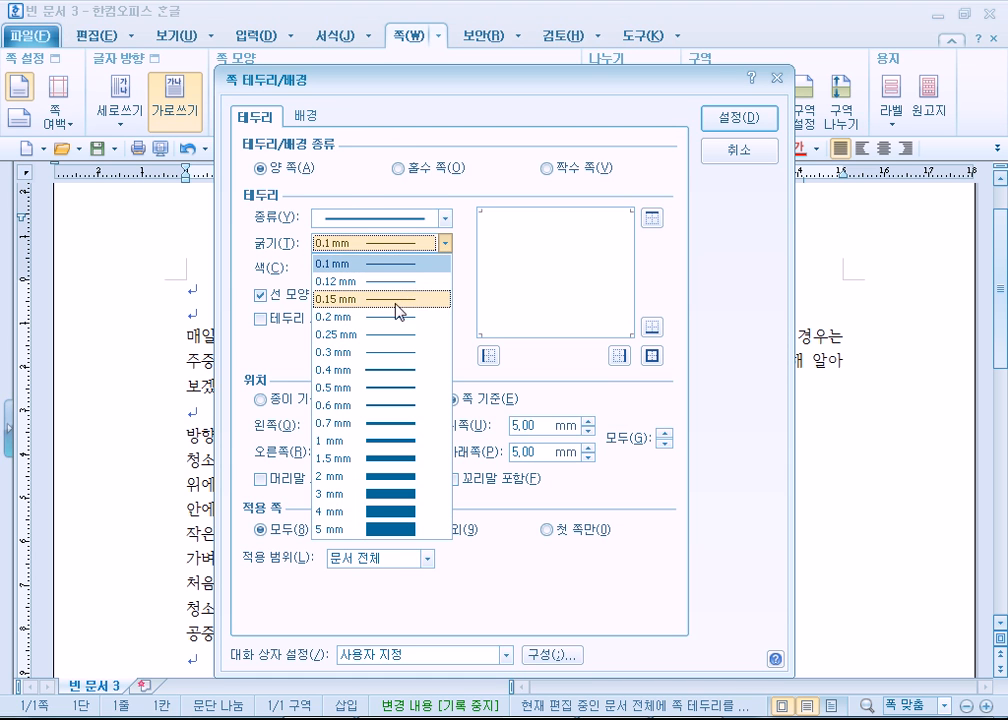
left_click(349, 388)
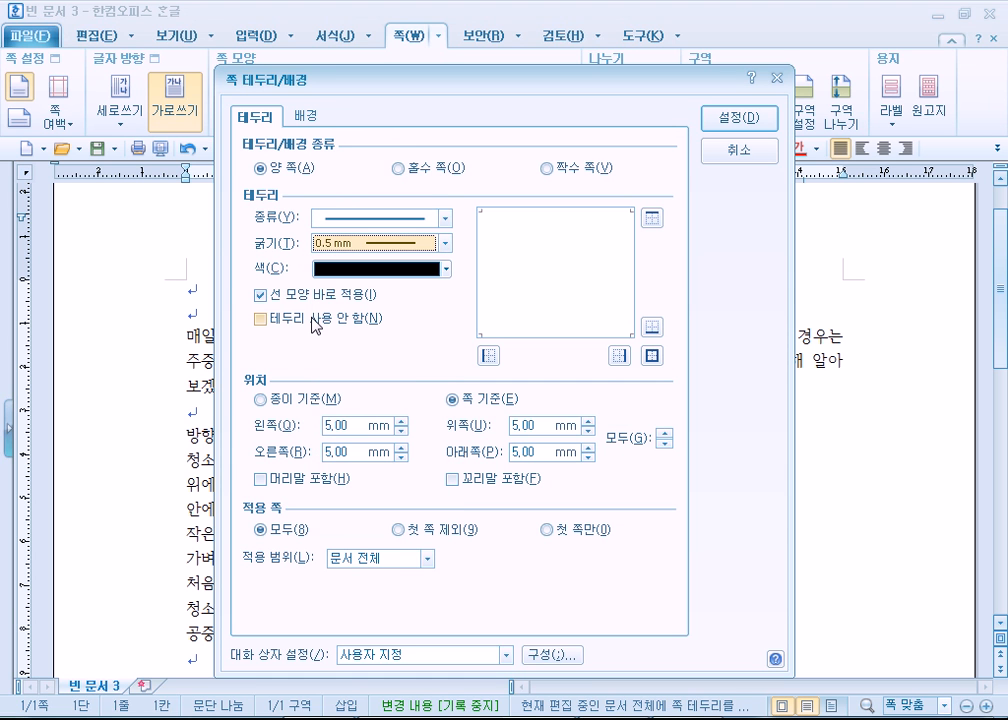
left_click(389, 268)
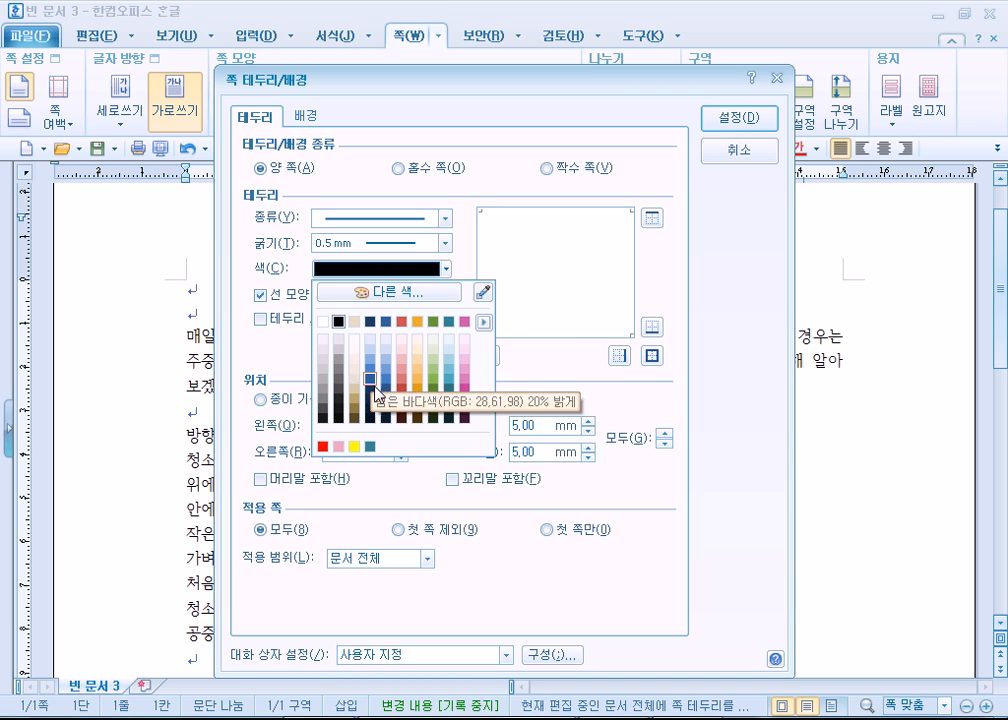
left_click(386, 292)
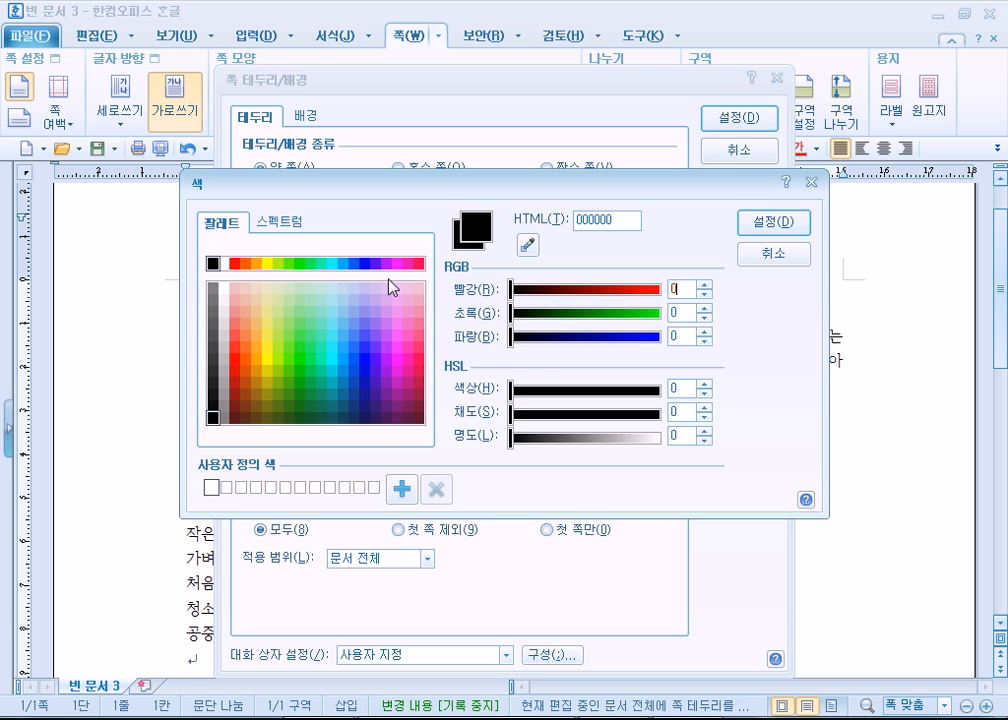
left_click(300, 265)
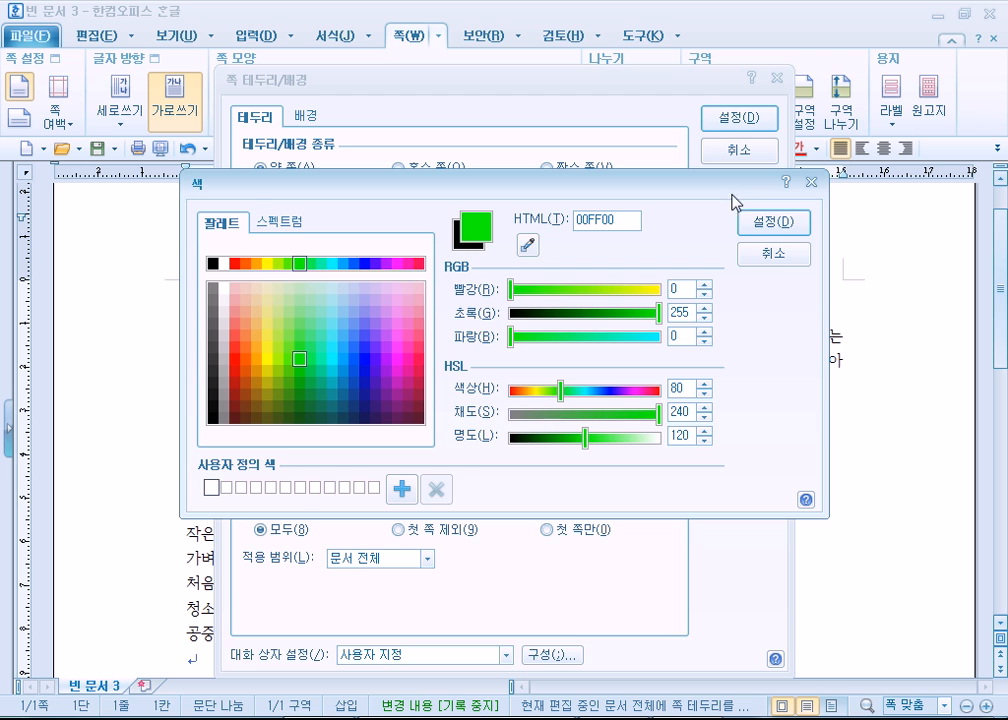
left_click(752, 222)
left_click(651, 356)
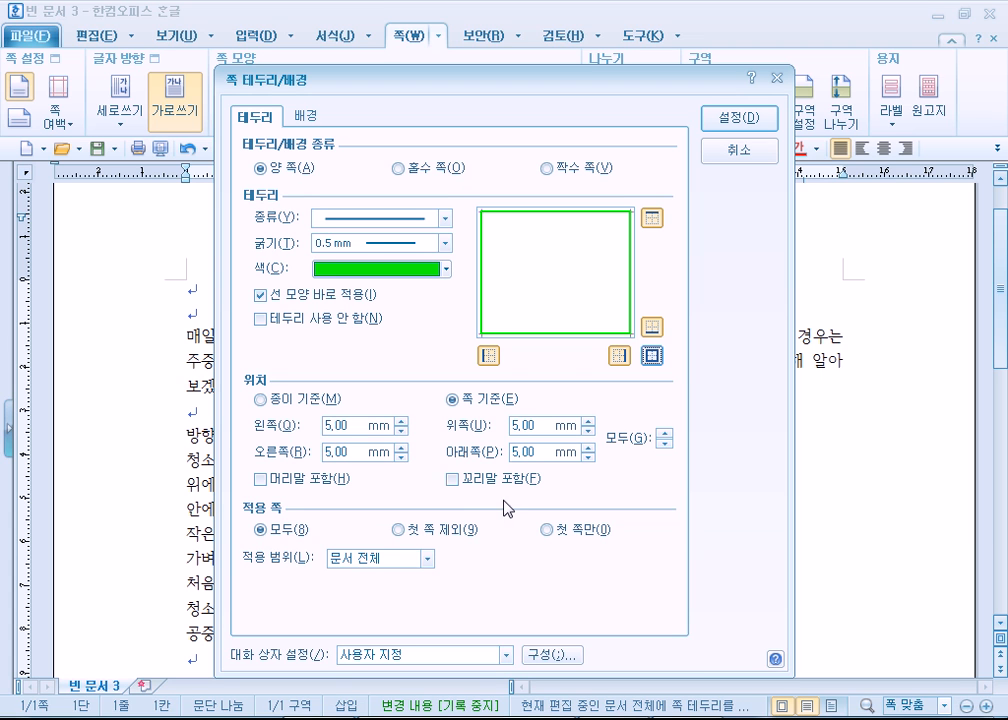
Set a dark emerald-blue solid background colour and apply the page border and background
left_click(312, 117)
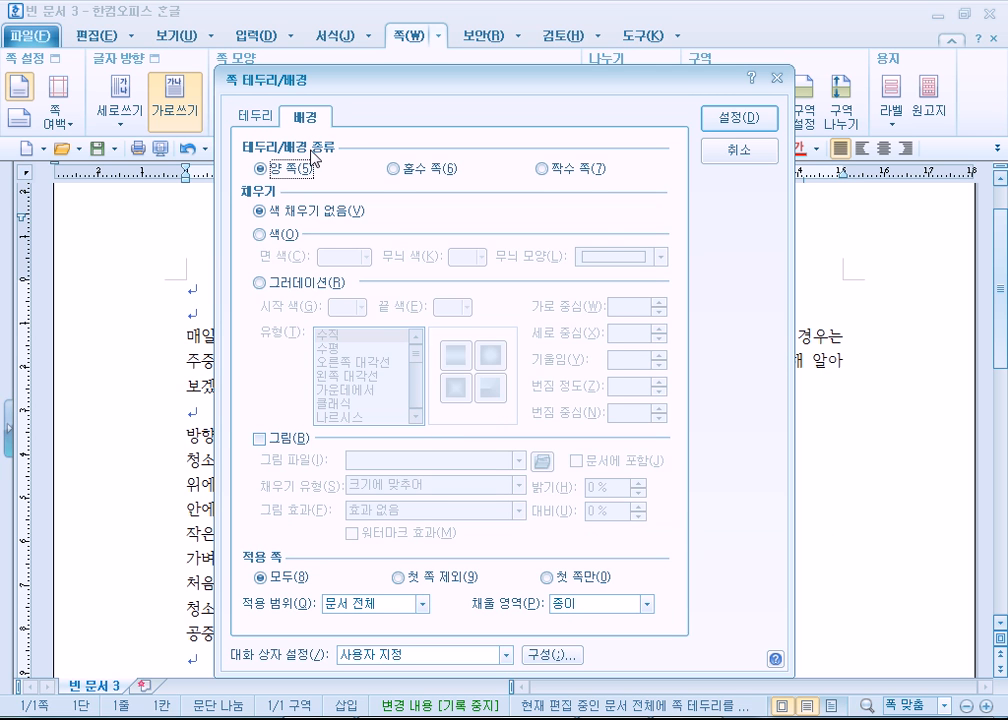
left_click(262, 234)
left_click(348, 258)
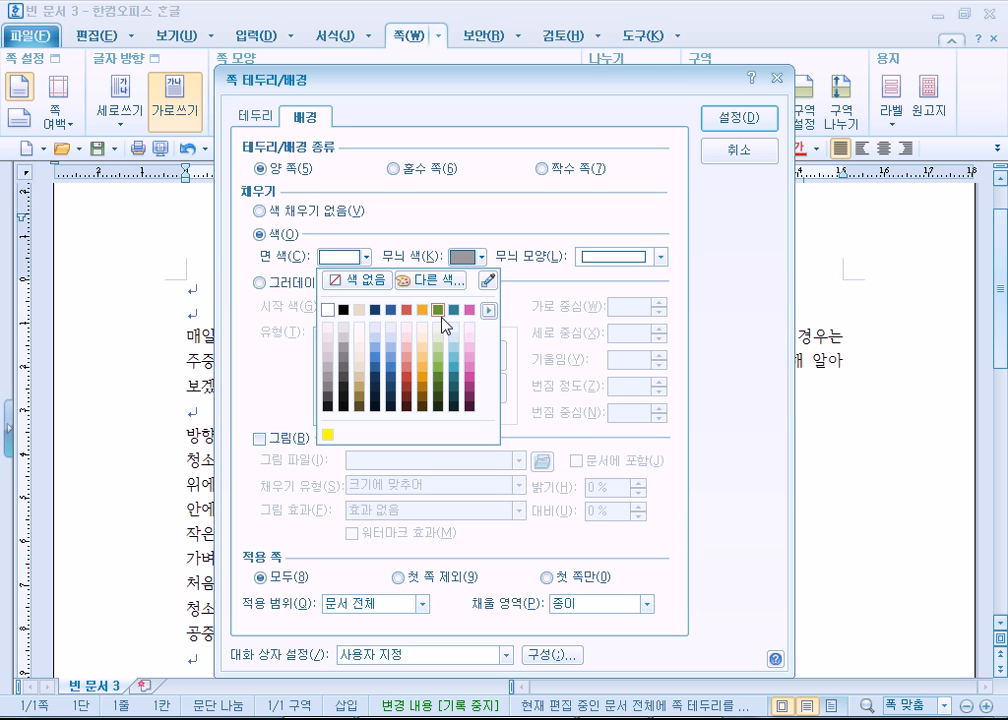
left_click(457, 375)
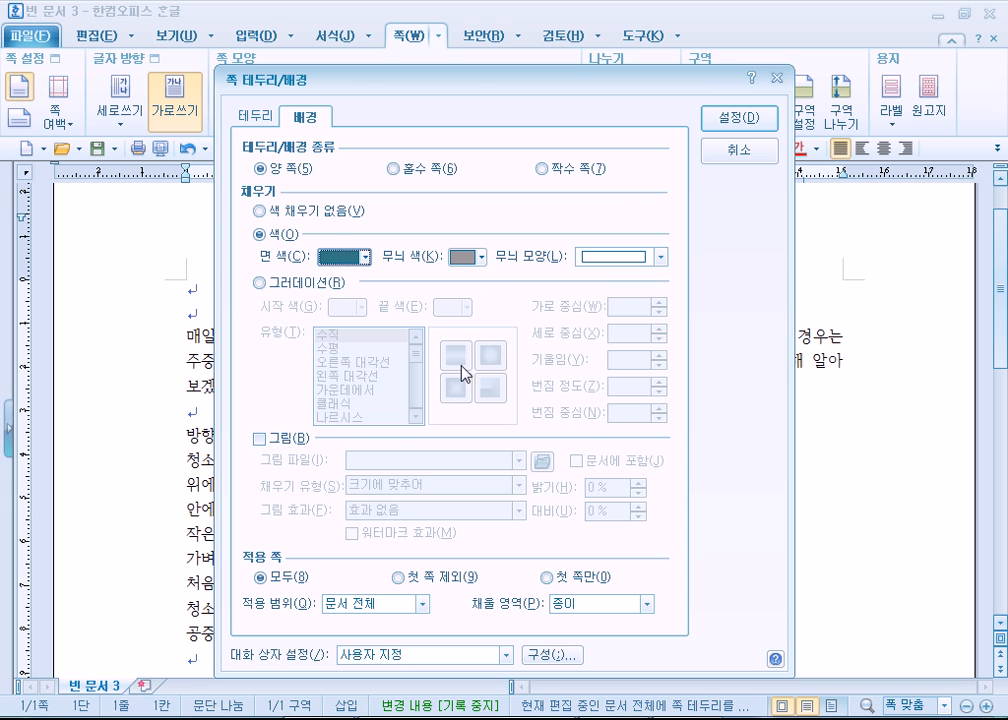
left_click(733, 126)
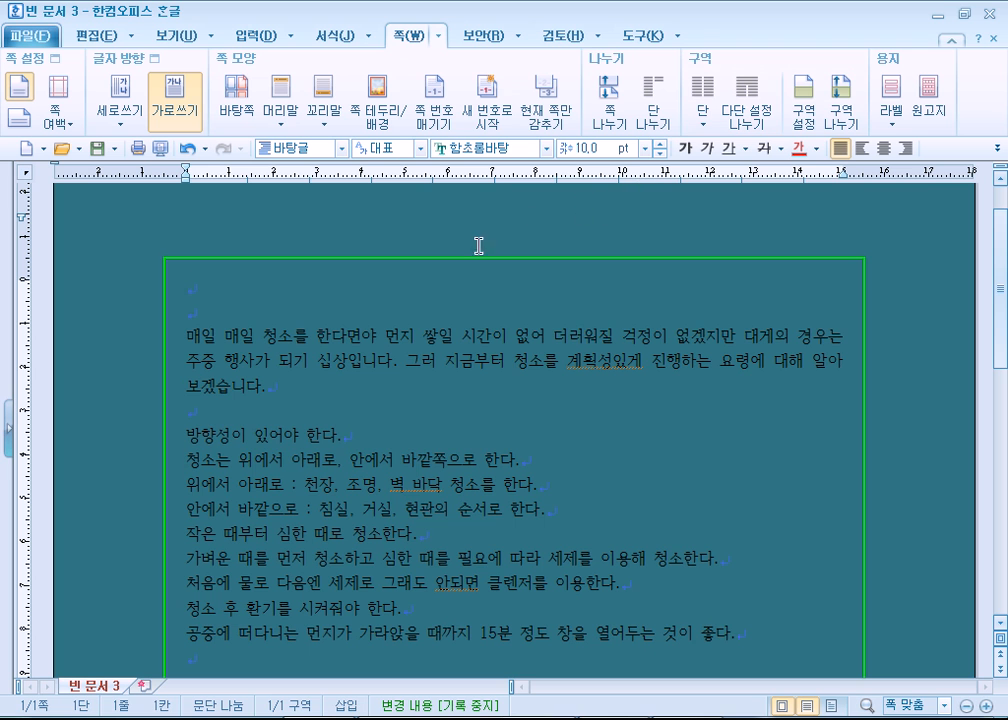
Recolour the page border pale olive and reapply it to all four sides
left_click(377, 95)
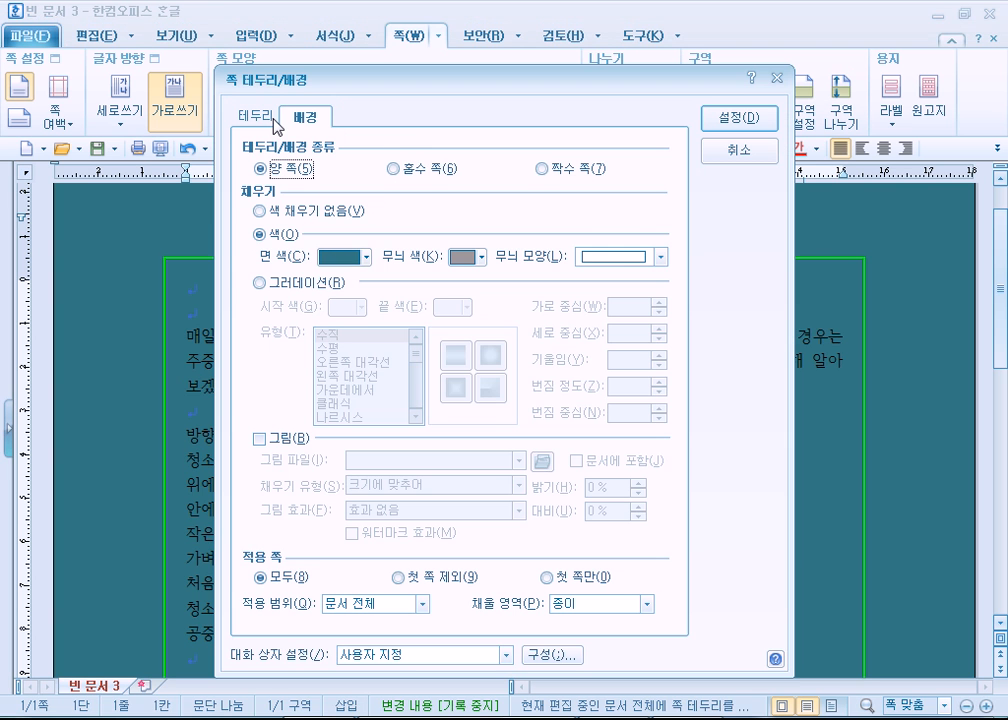
left_click(262, 116)
left_click(378, 268)
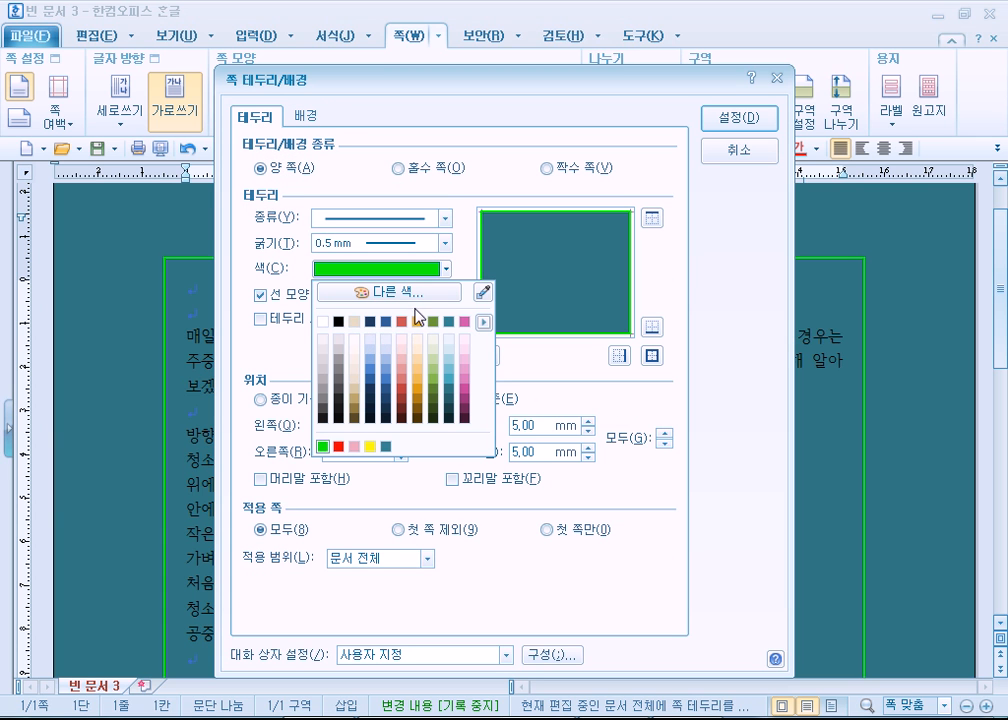
left_click(432, 360)
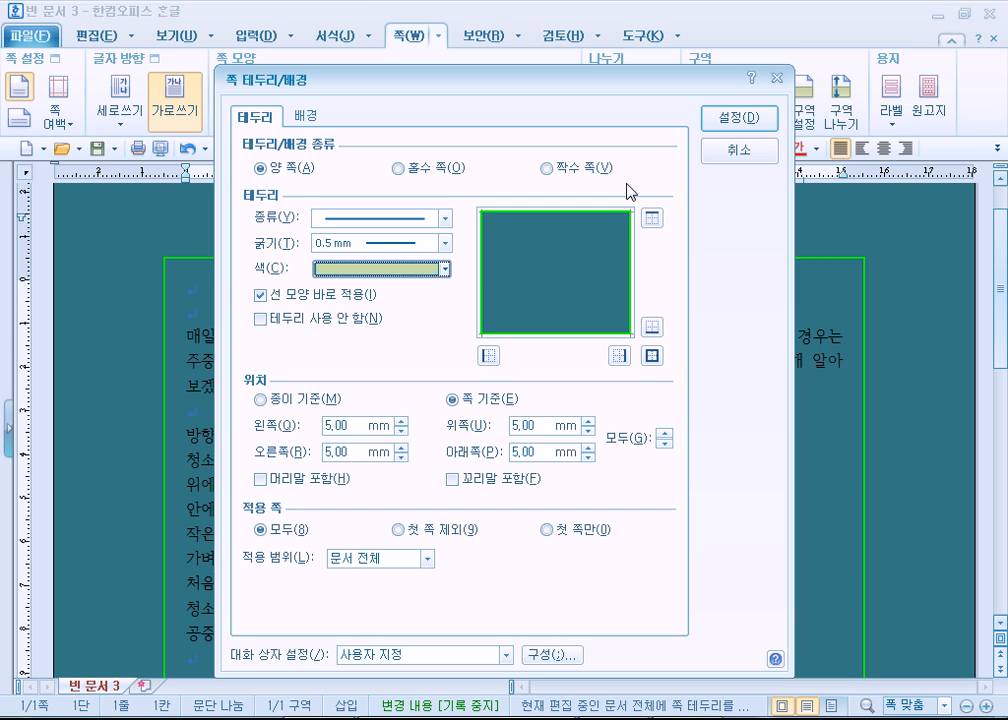
left_click(652, 357)
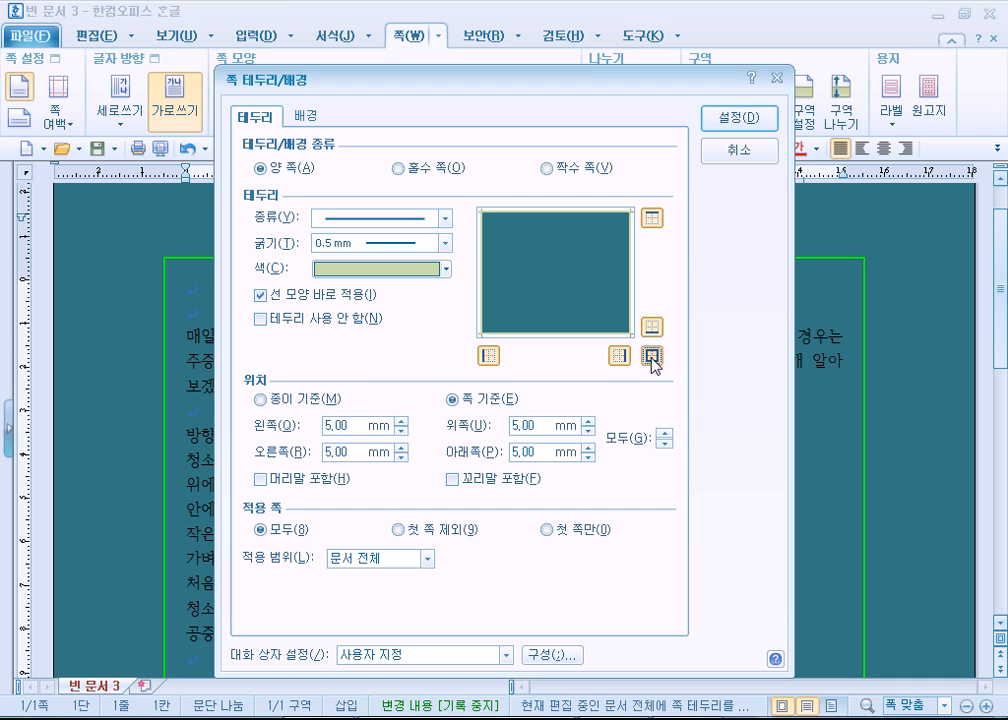
left_click(652, 357)
left_click(652, 357)
Change the page background to pale light blue and apply the settings
left_click(318, 119)
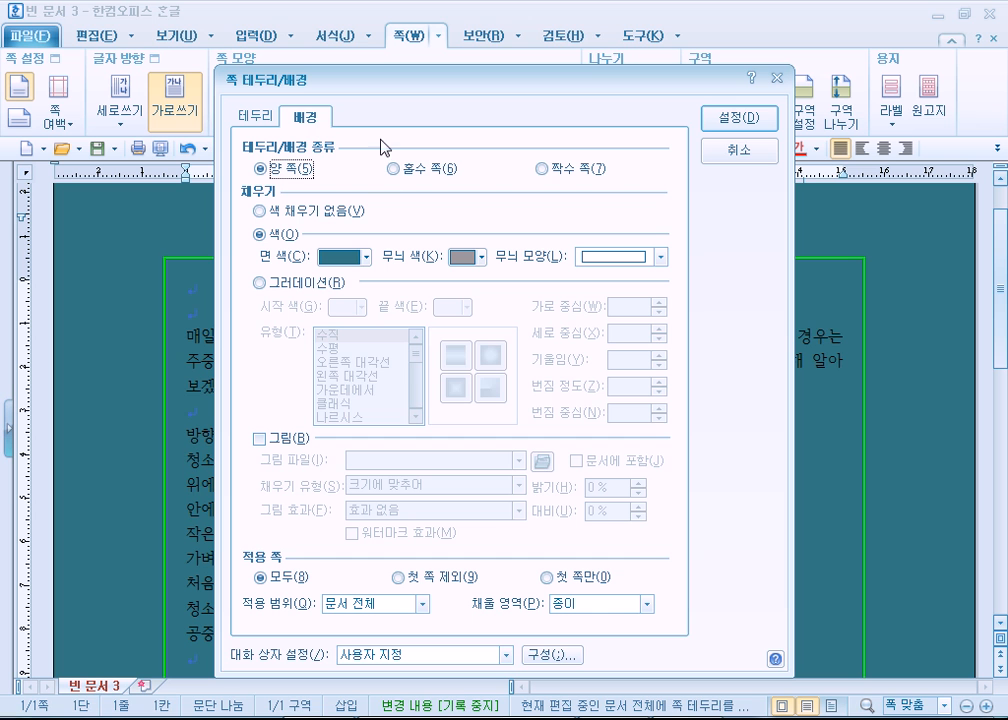
left_click(342, 258)
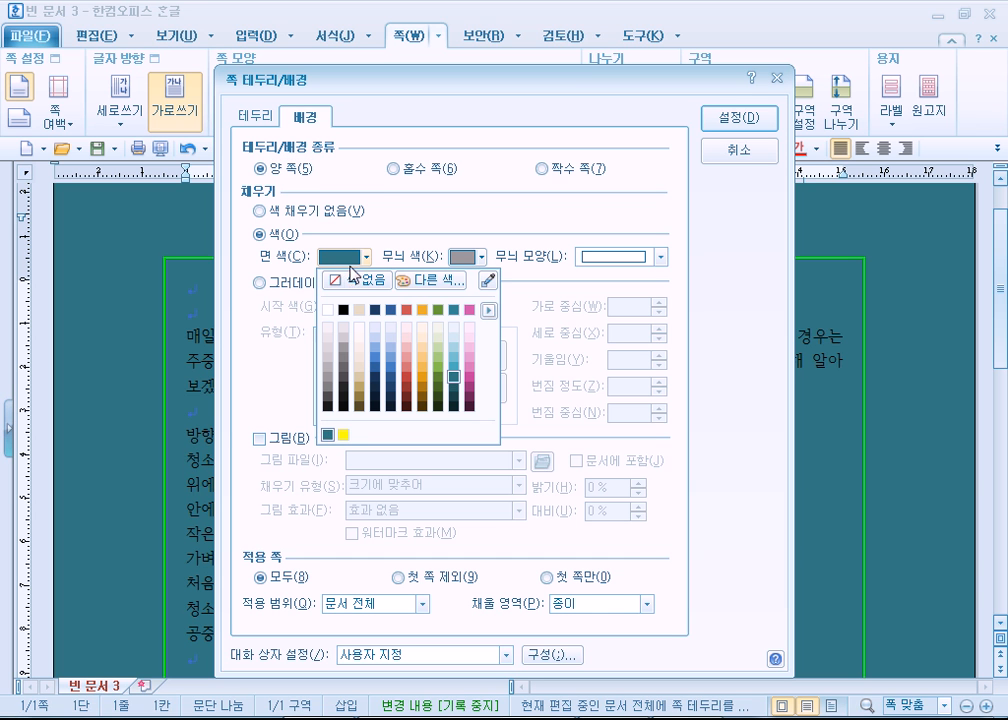
left_click(456, 348)
left_click(736, 118)
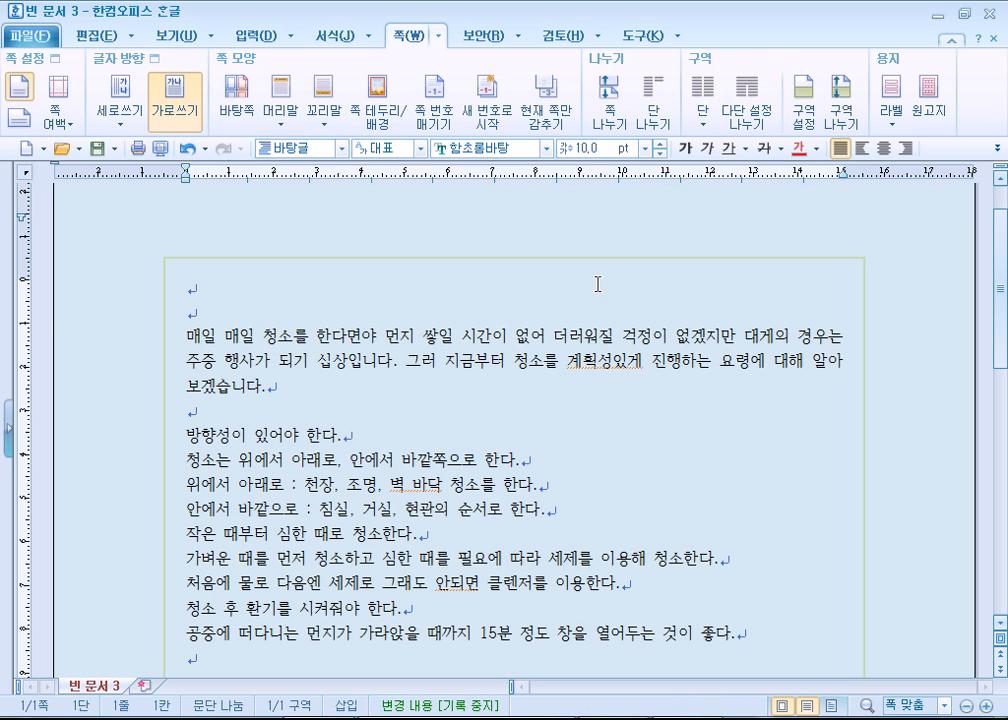
scroll(487, 312, "down", 3)
scroll(487, 312, "up", 4)
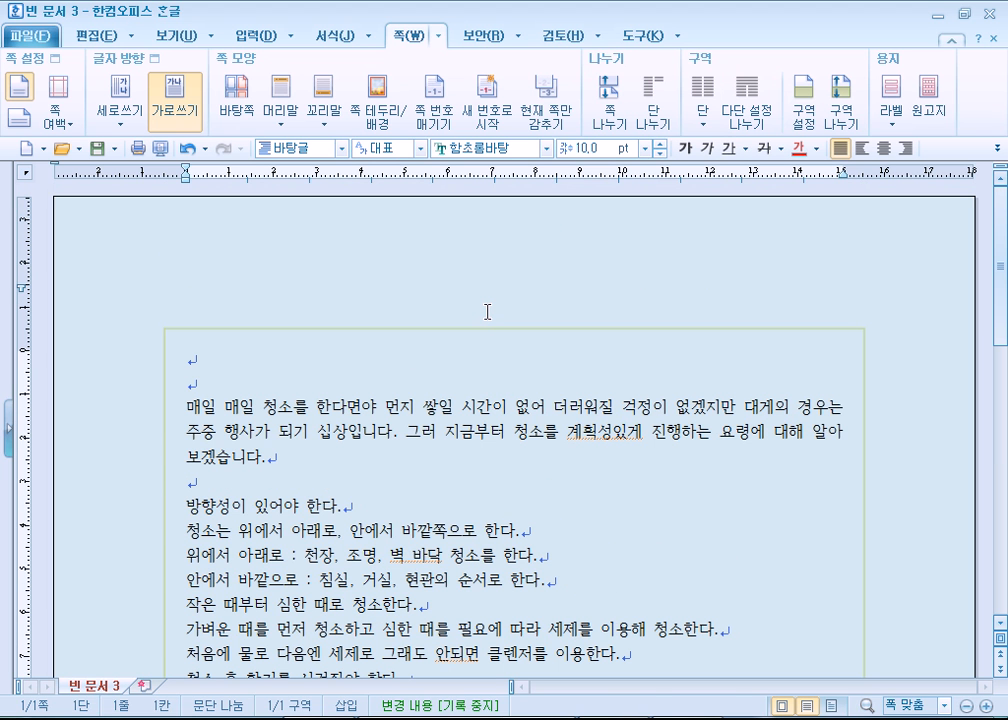
key("ctrl+a")
left_click(545, 148)
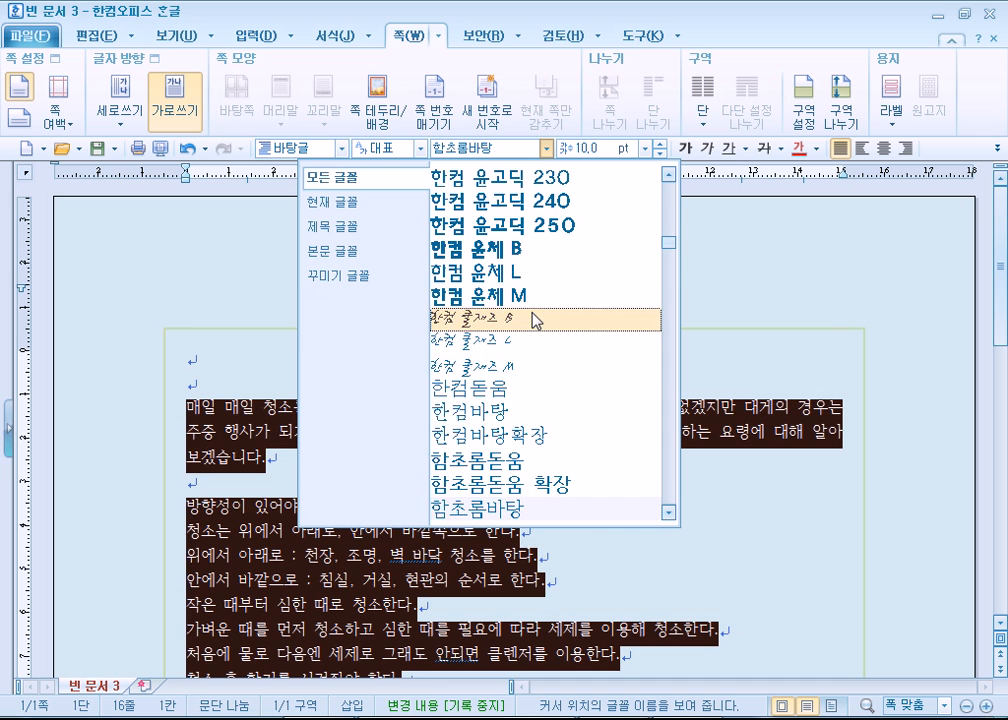
scroll(540, 315, "down", 15)
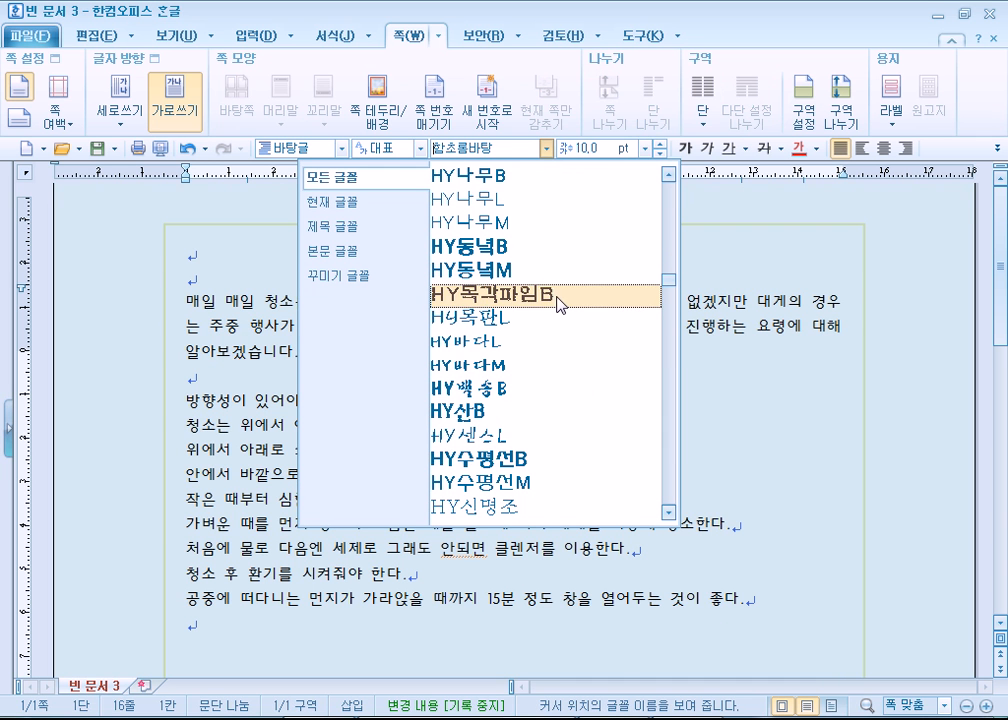
scroll(560, 303, "down", 5)
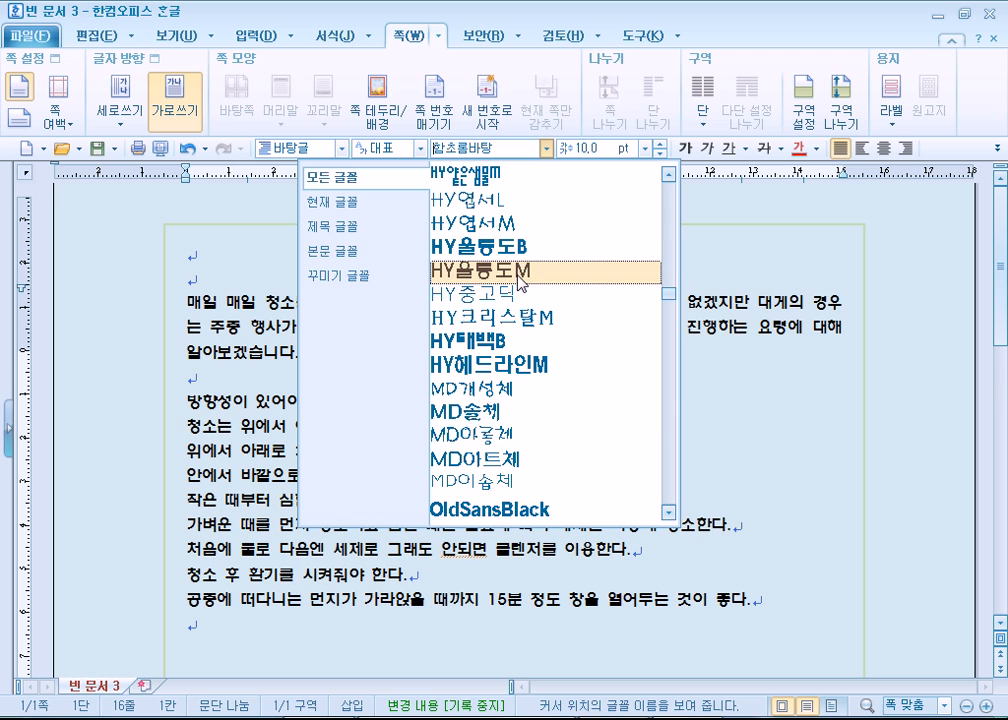
left_click(515, 246)
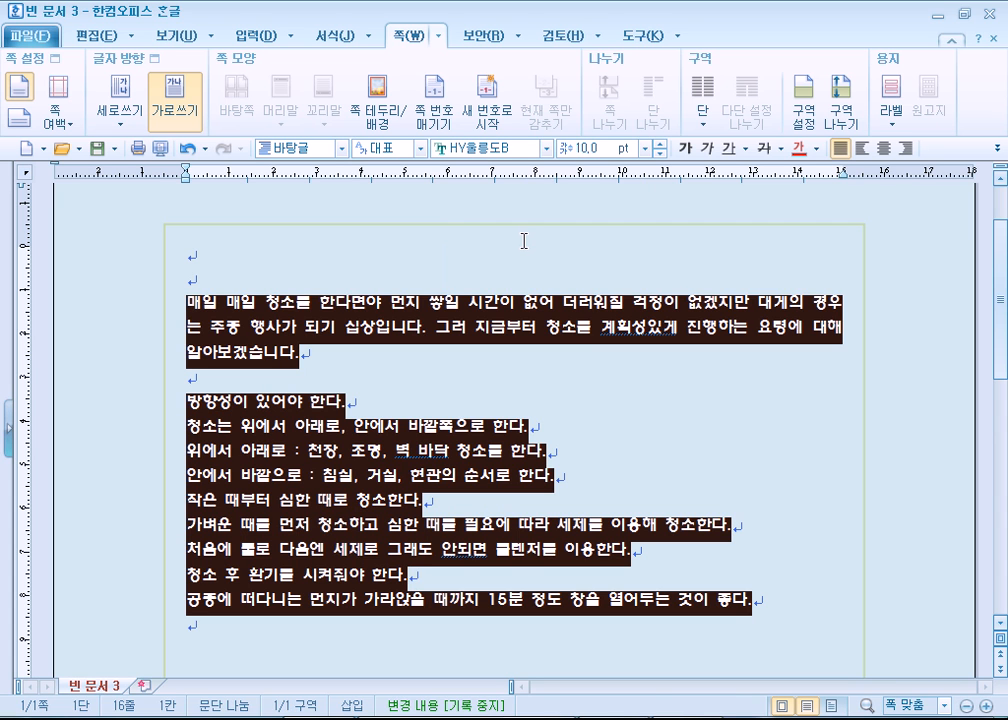
left_click(546, 148)
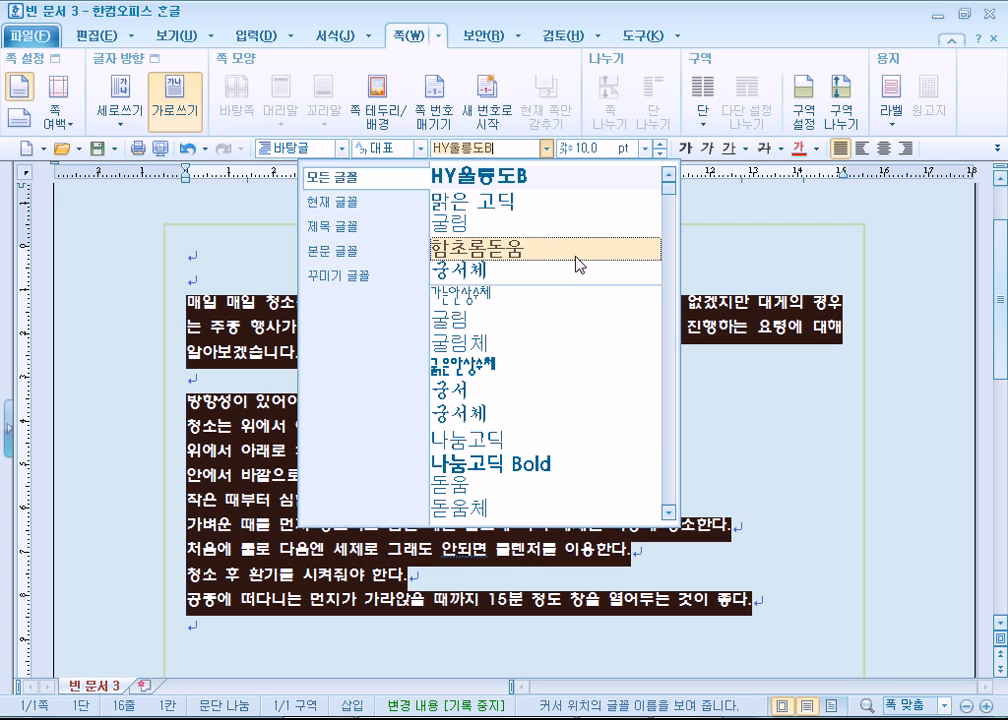
left_click(558, 225)
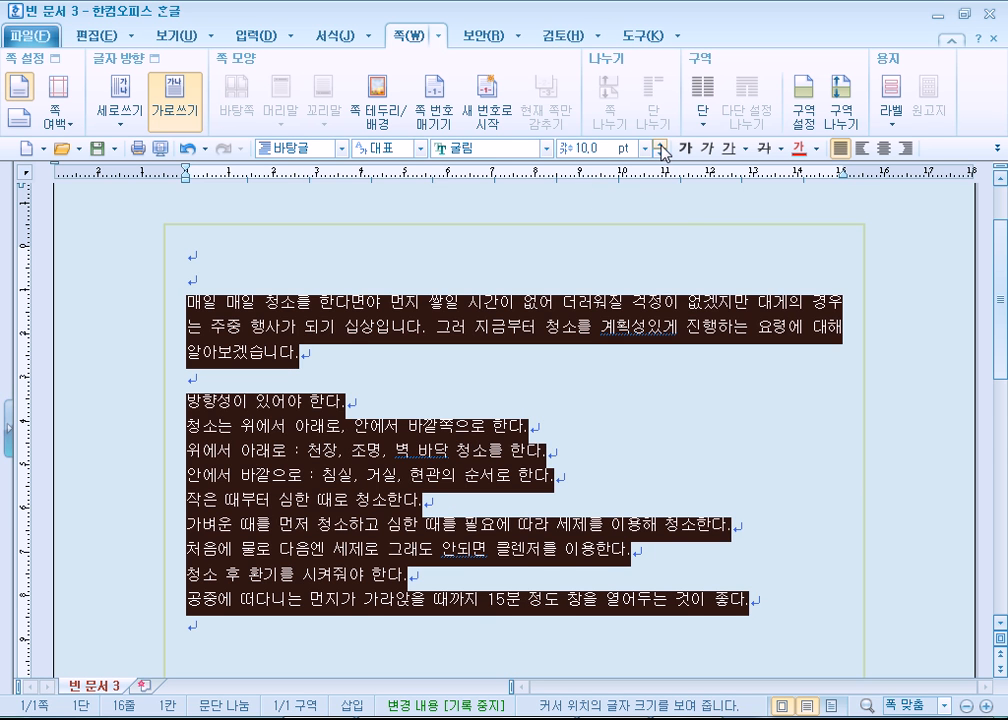
left_click(660, 144)
left_click(660, 144)
left_click(660, 147)
left_click(660, 147)
left_click(660, 147)
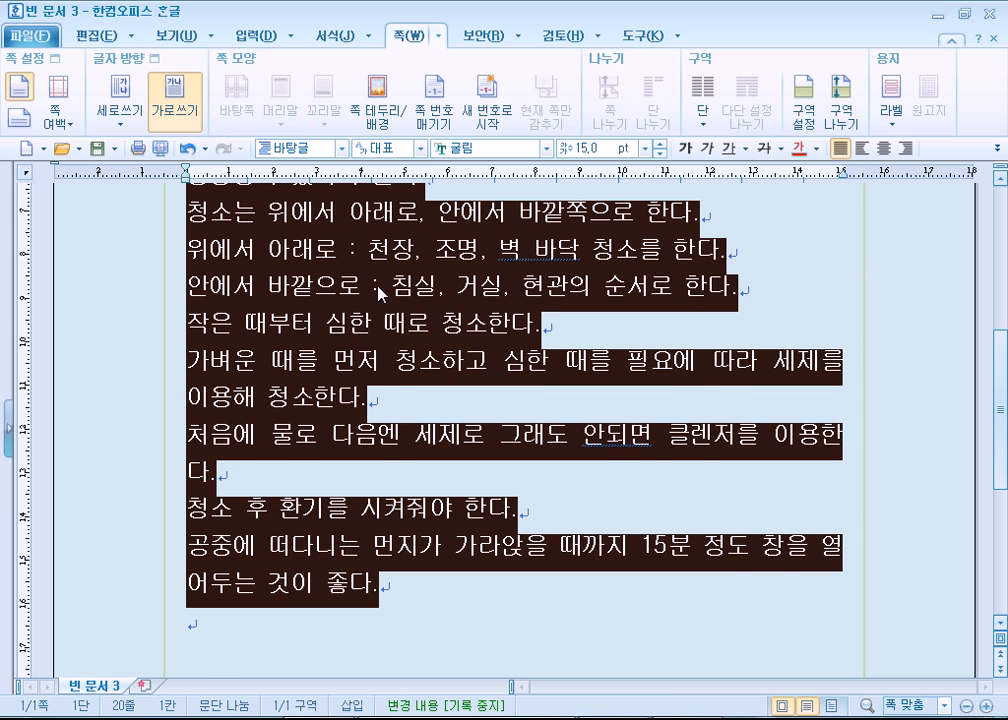
left_click(346, 286)
scroll(322, 396, "up", 5)
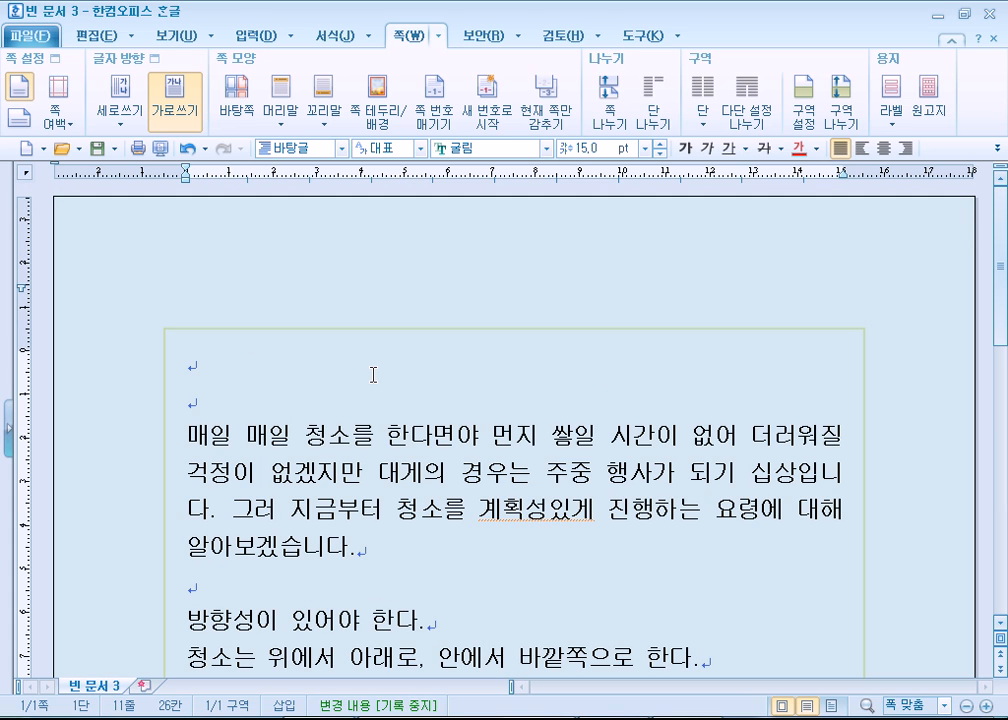
Select the nine tip lines and apply circled-number paragraph numbering ① to ⑨ from the 서식 tab
scroll(376, 369, "down", 3)
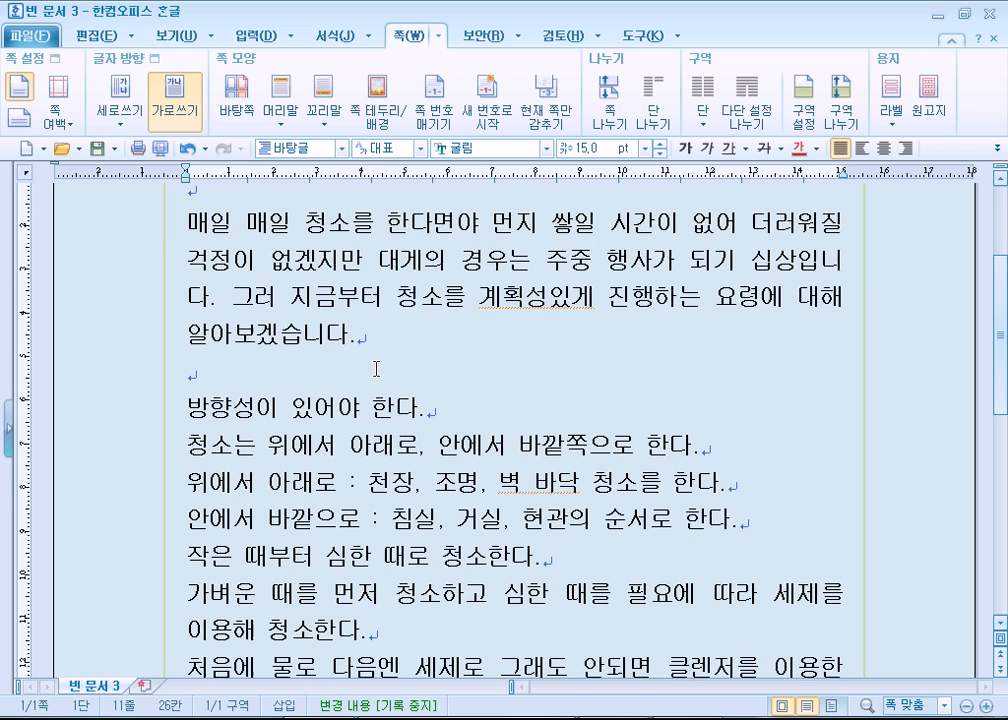
left_click_drag(190, 406, 366, 631)
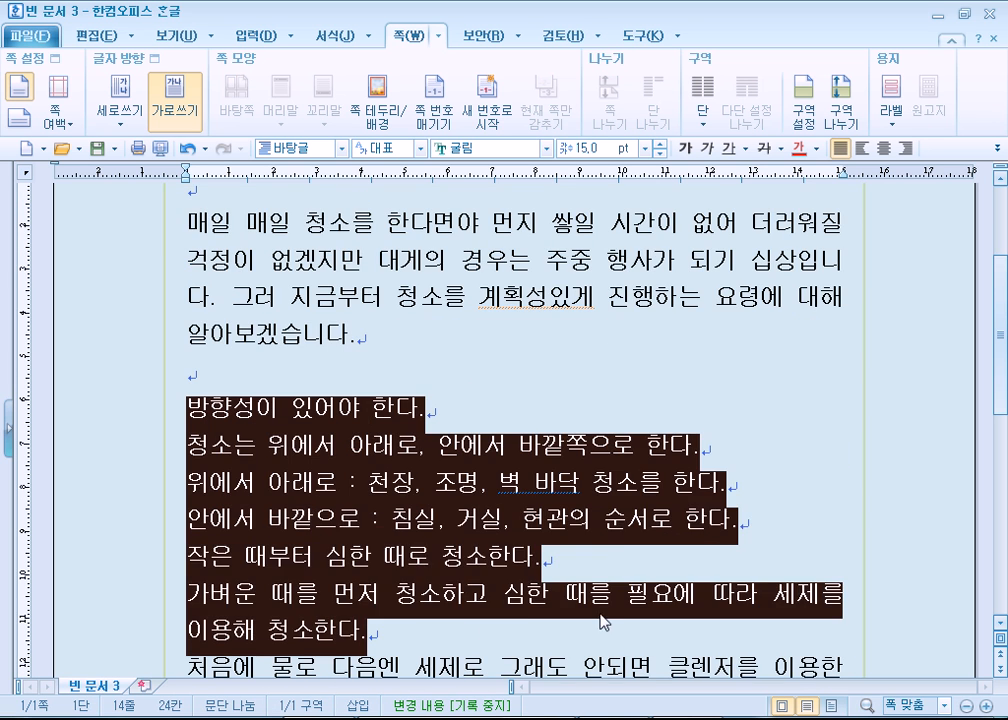
scroll(583, 543, "down", 4)
left_click(419, 539, "shift")
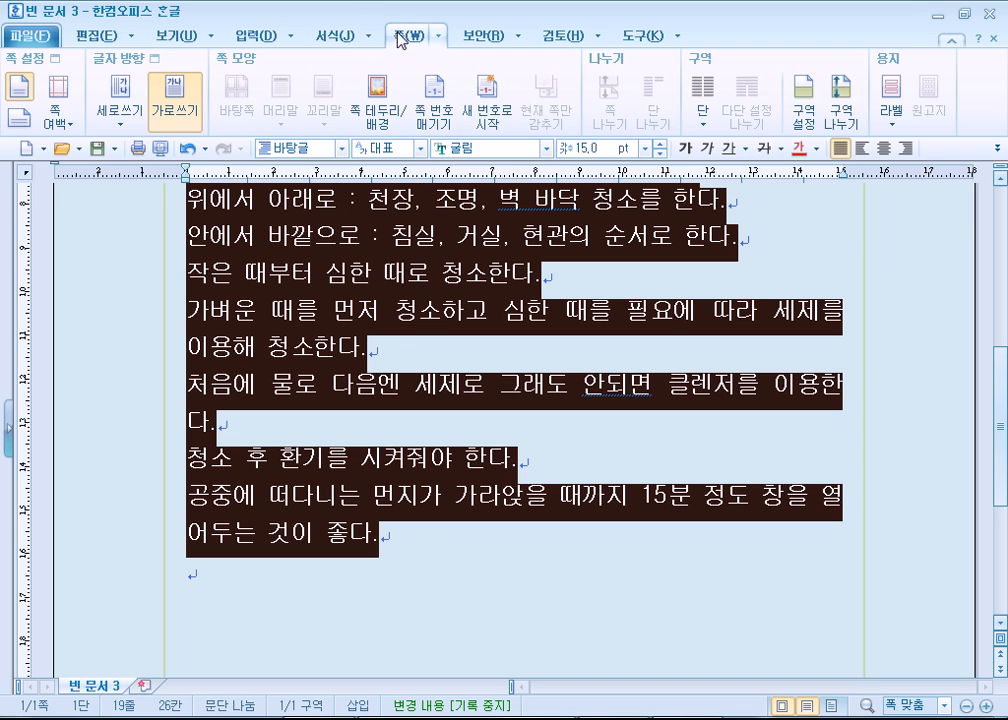
left_click(340, 38)
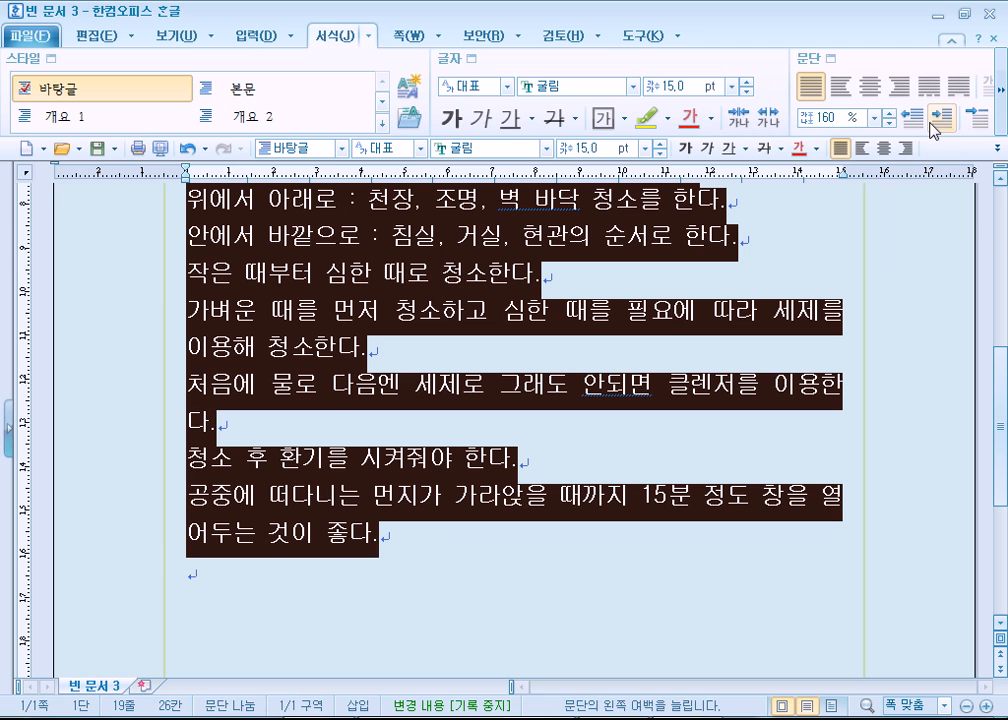
left_click(1000, 122)
left_click(1003, 124)
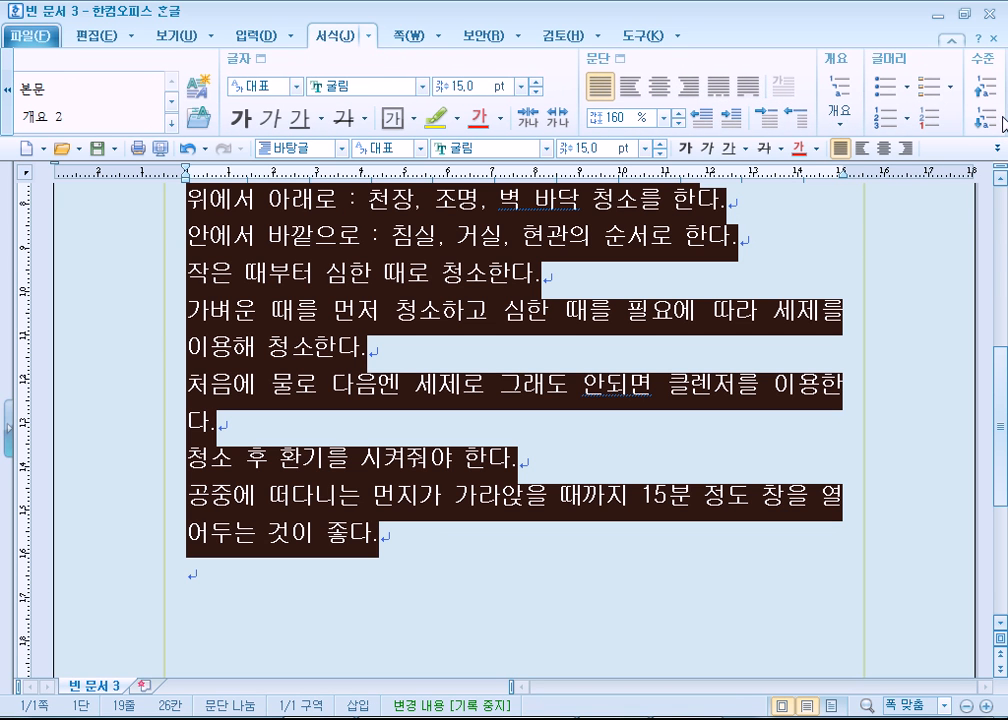
left_click(906, 117)
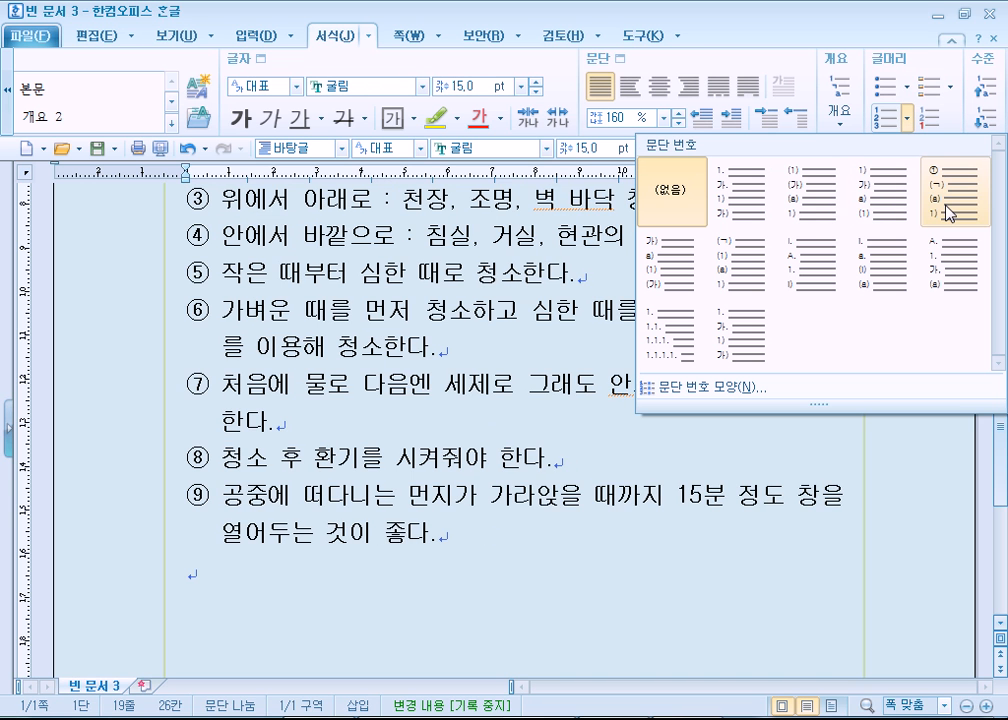
left_click(946, 206)
left_click(418, 277)
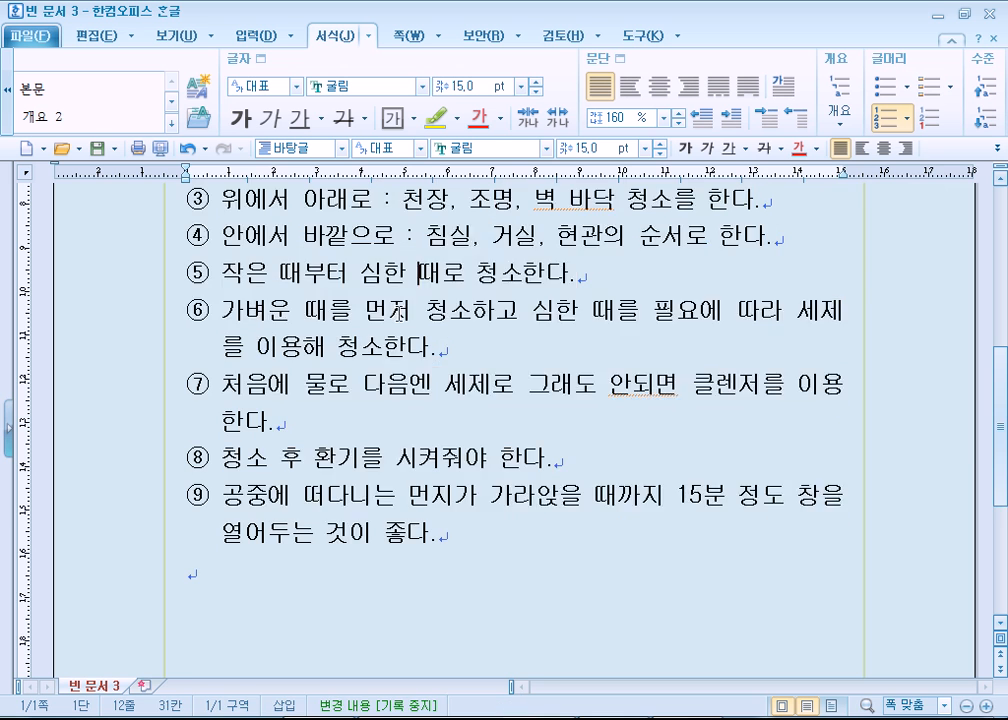
scroll(400, 300, "up", 2)
Give the three lines under item ① check-mark picture bullets from 그림 글머리표
left_click_drag(219, 375, 724, 452)
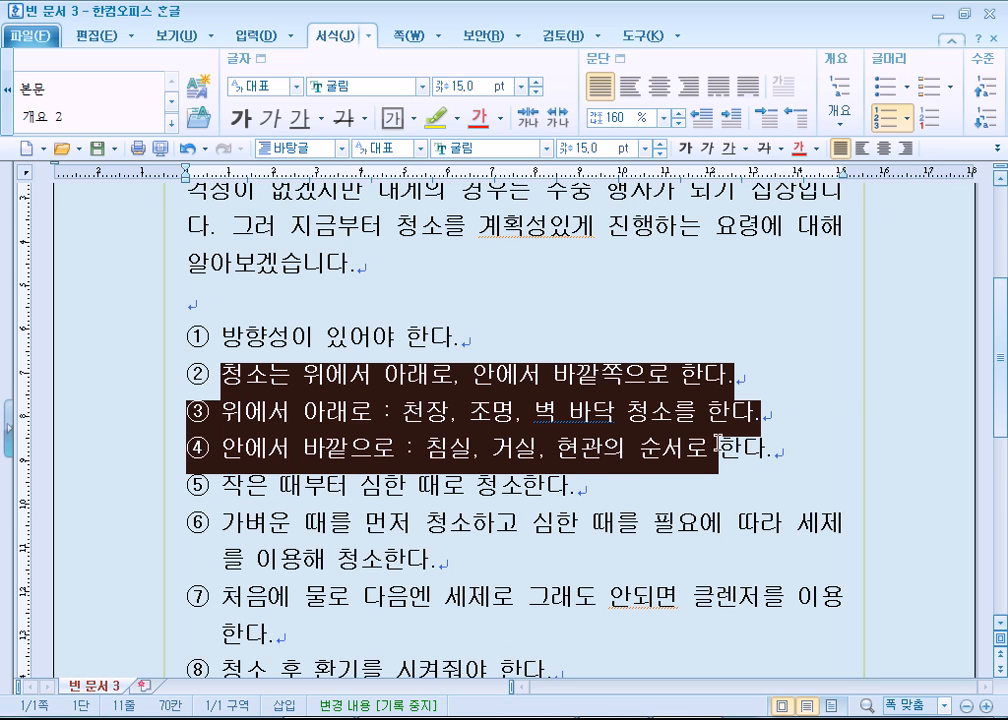
left_click(236, 362)
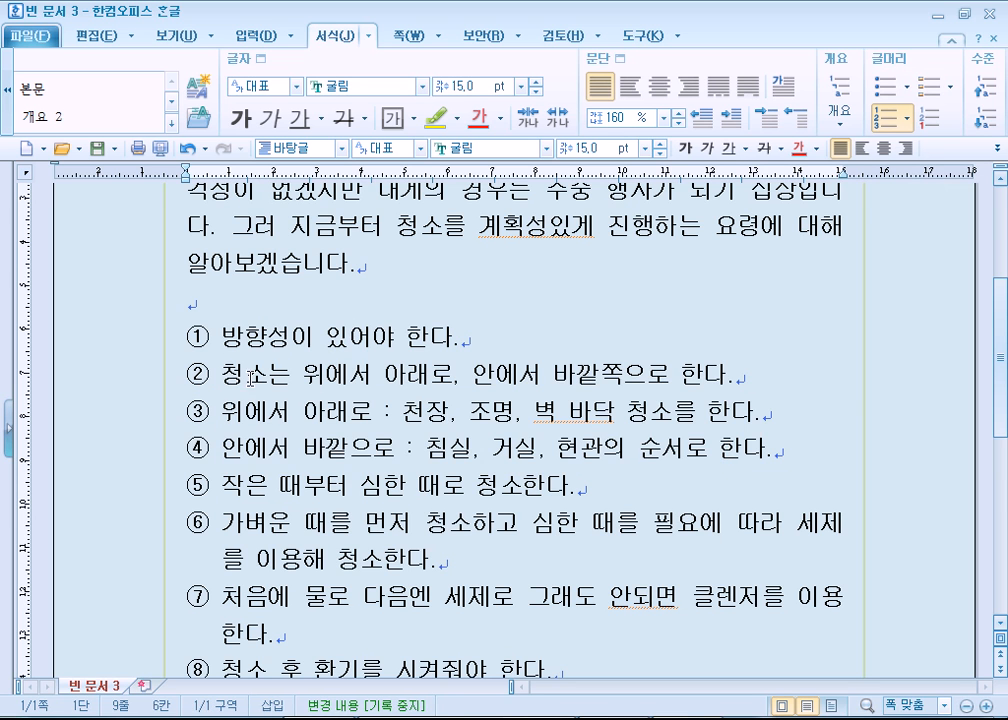
left_click_drag(236, 362, 869, 458)
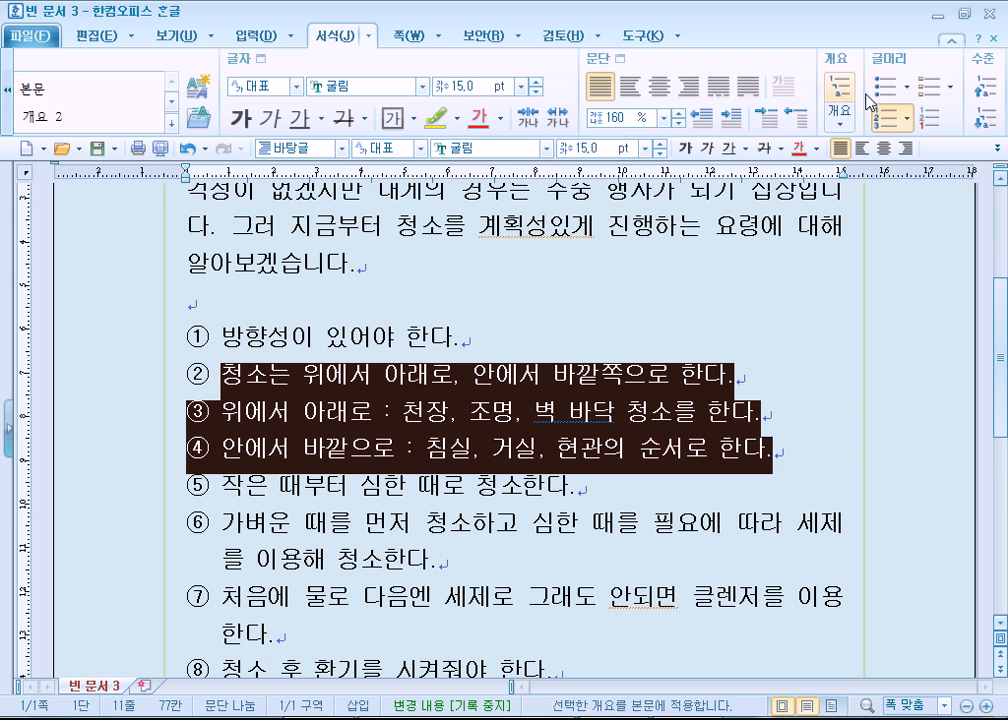
left_click(950, 92)
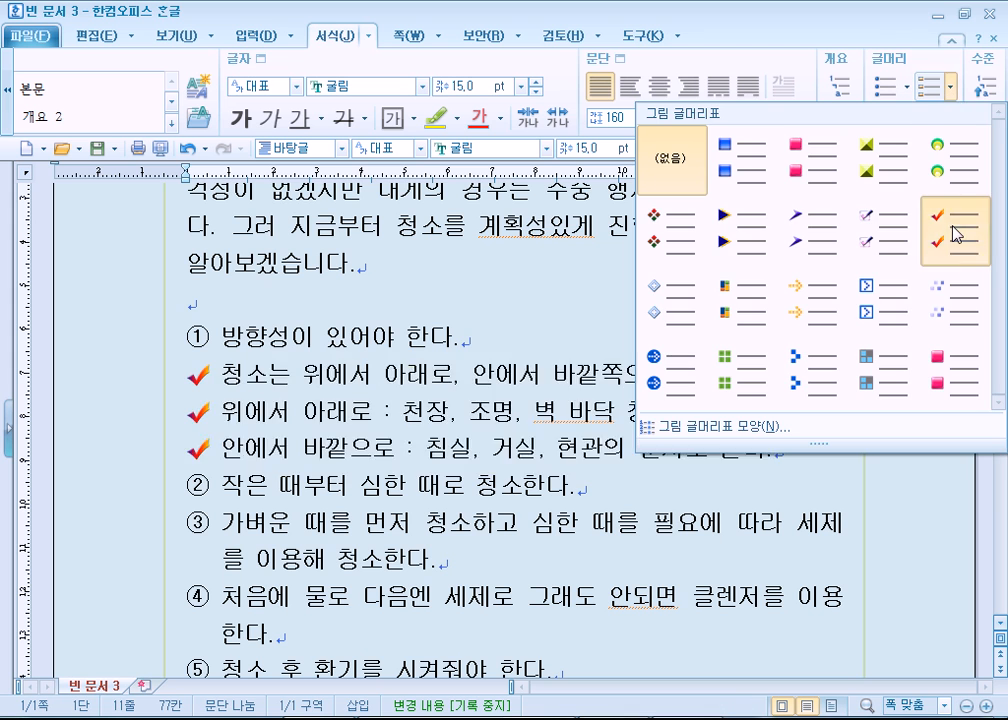
left_click(953, 227)
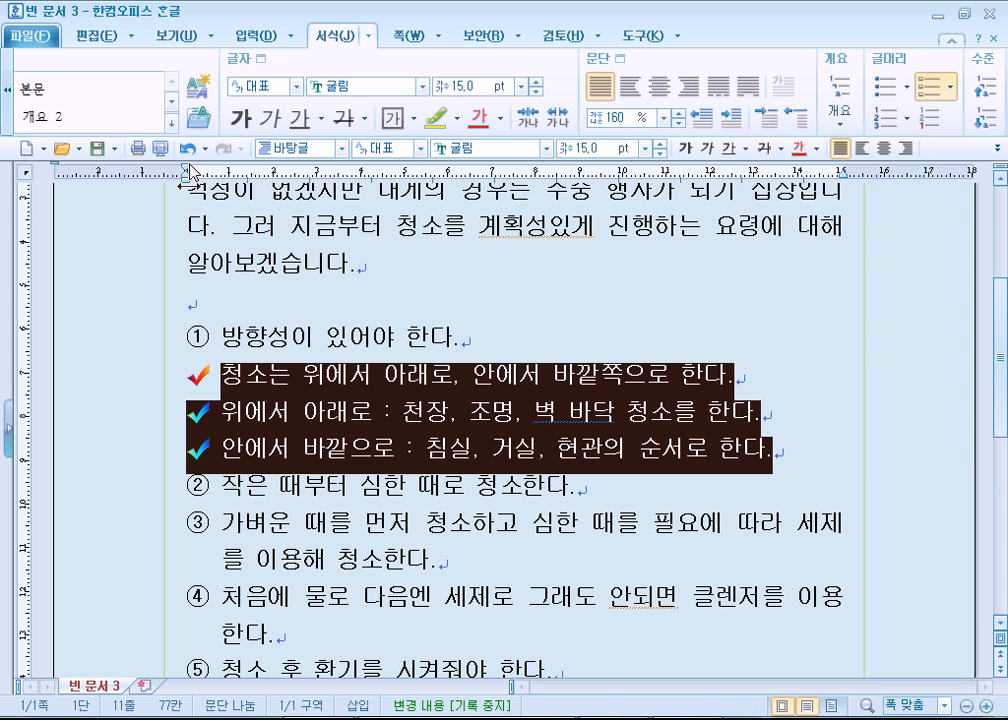
Indent the check-mark lines slightly using the ruler's left-indent marker
mouse_move(197, 195)
left_mouse_down()
mouse_move(177, 155)
mouse_move(249, 170)
left_mouse_up()
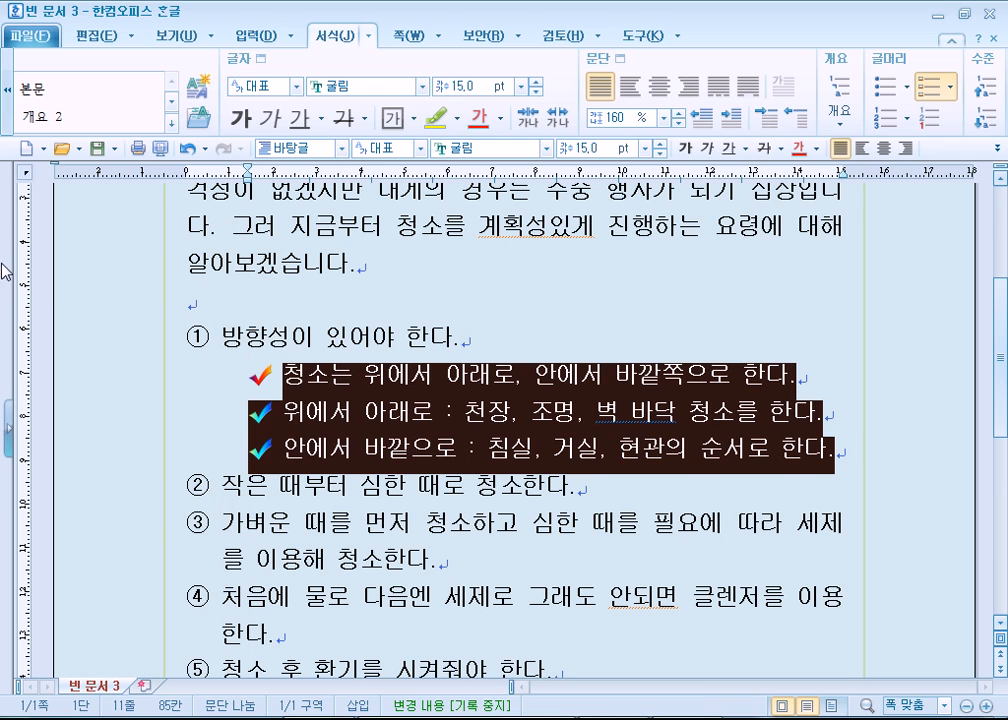
left_click(486, 485)
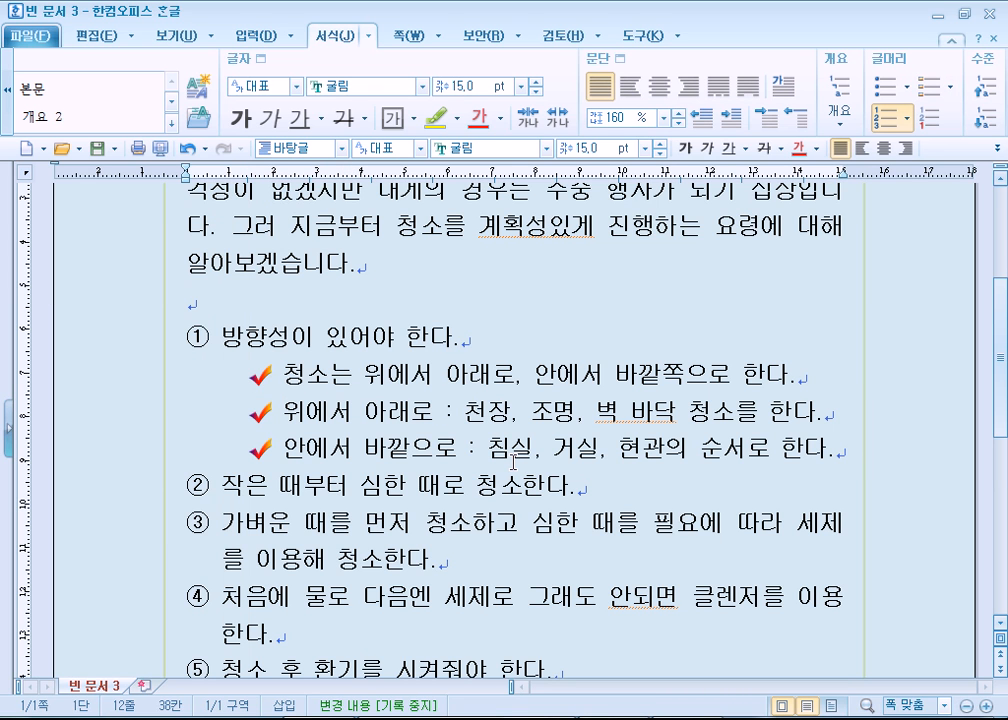
key("ctrl+z")
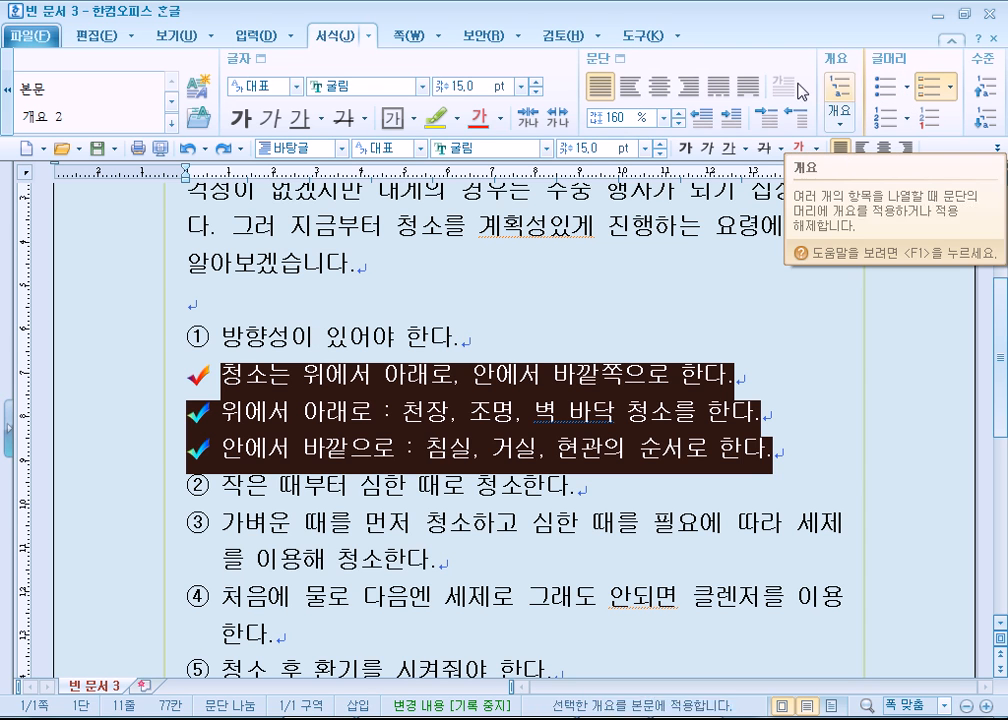
left_click_drag(186, 178, 222, 193)
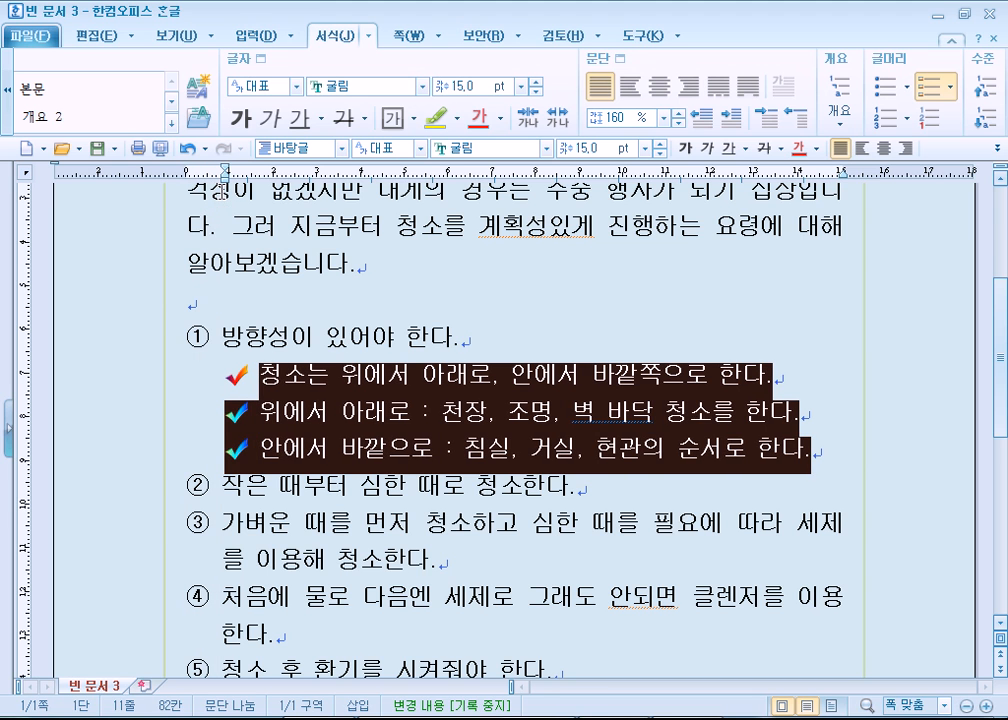
left_click(230, 520)
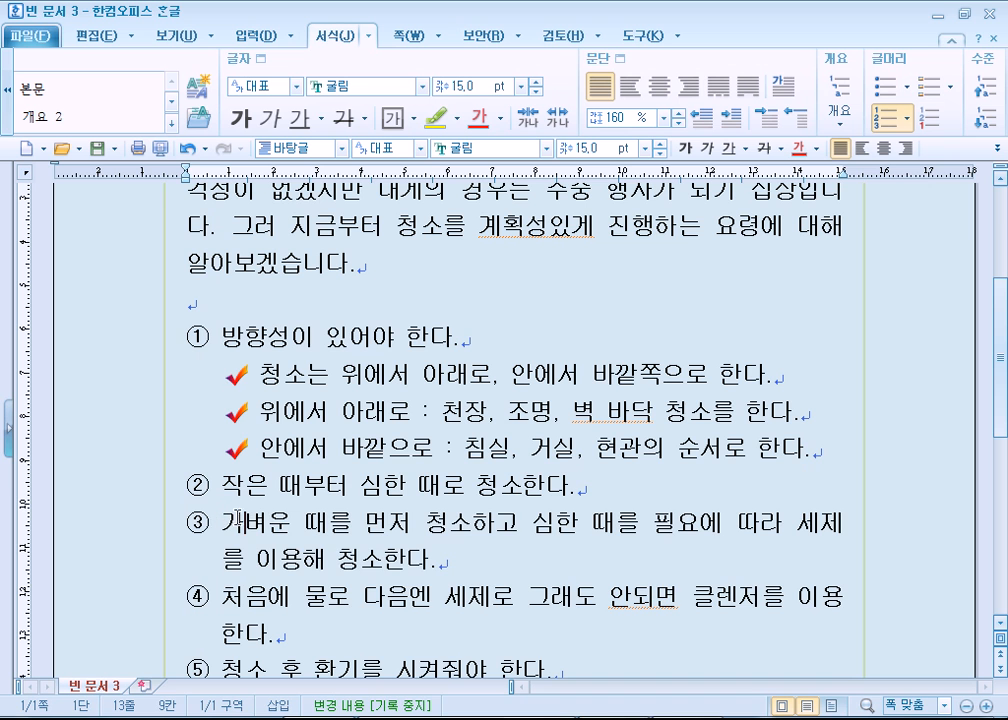
Turn the two lines after item ② into indented check-mark bullets
left_click_drag(203, 522, 284, 631)
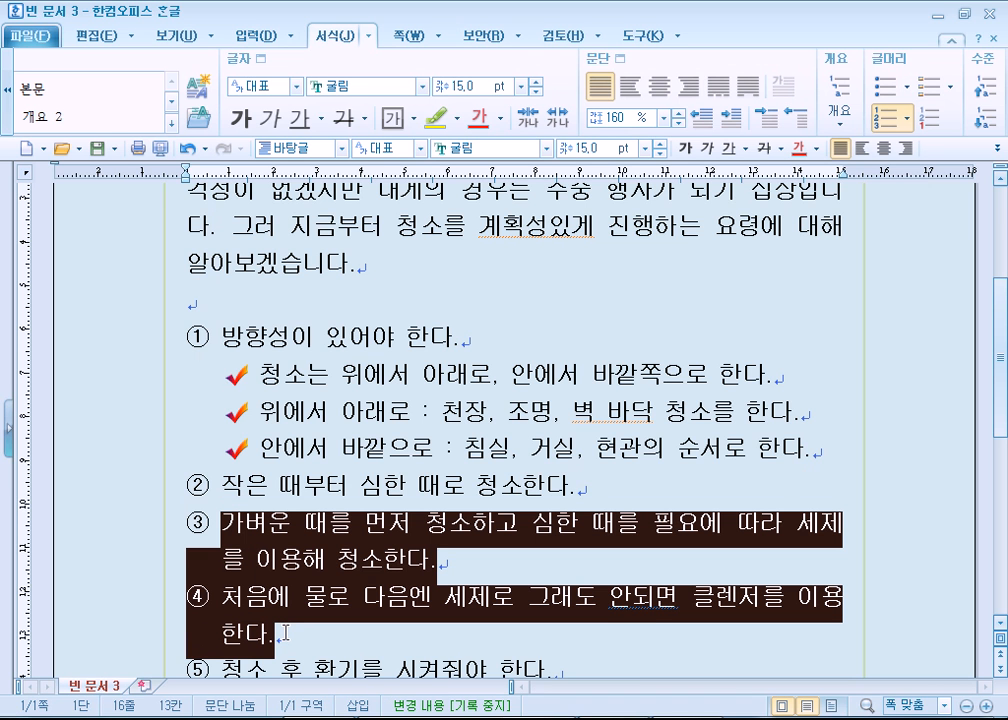
left_click(949, 87)
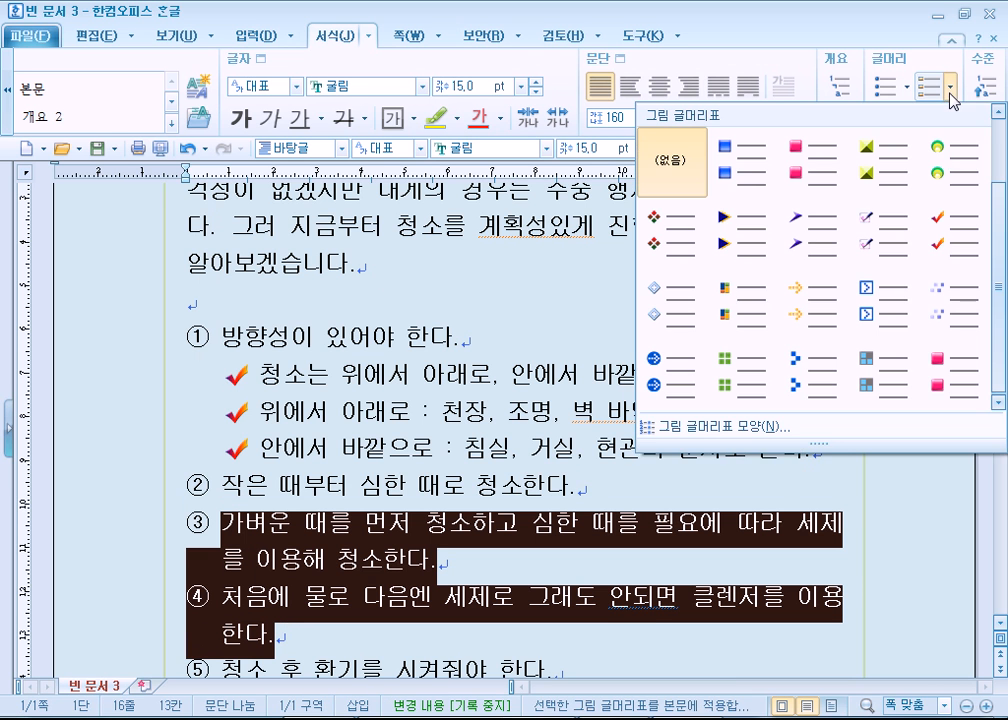
left_click(957, 220)
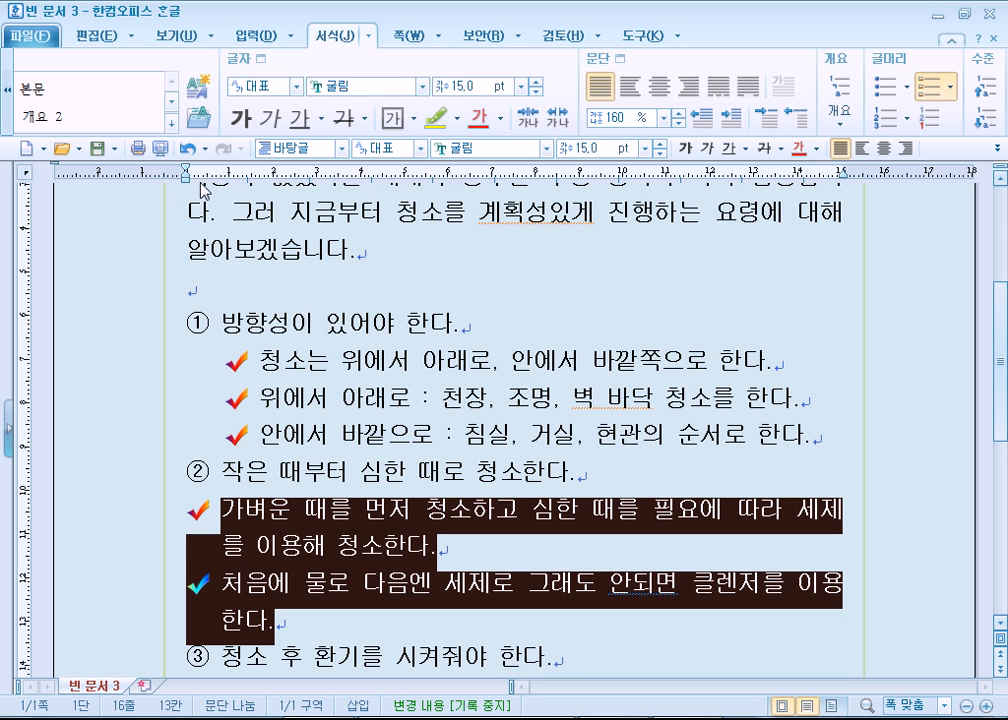
mouse_move(186, 185)
left_mouse_down()
mouse_move(225, 197)
mouse_move(221, 185)
left_mouse_up()
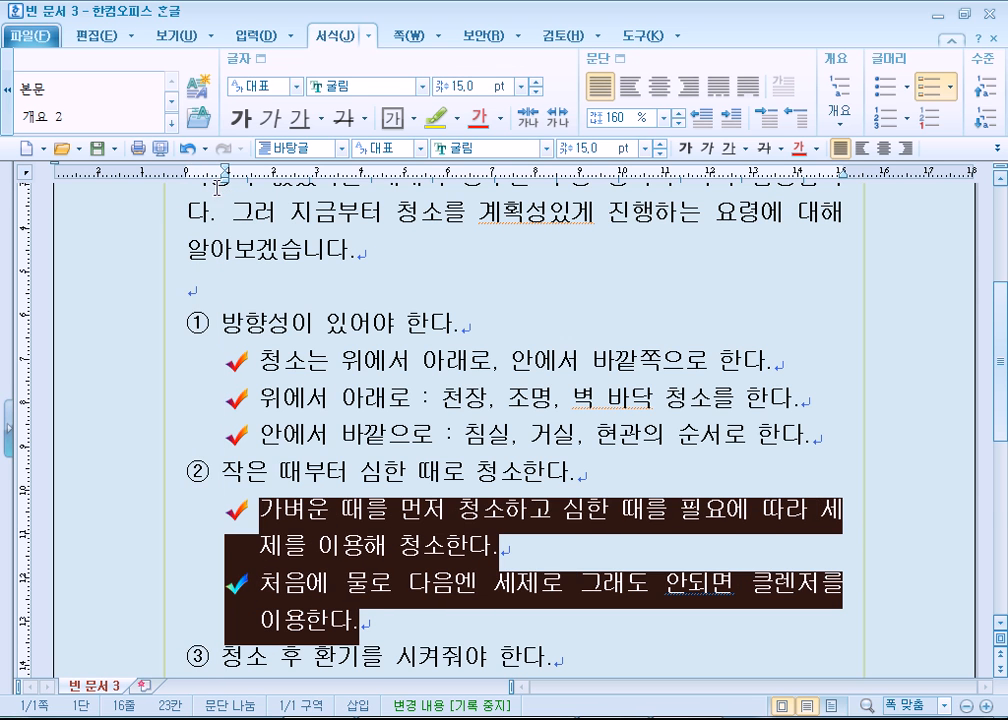
Make the final paragraph an indented check-mark bullet under item ③
scroll(219, 263, "down", 2)
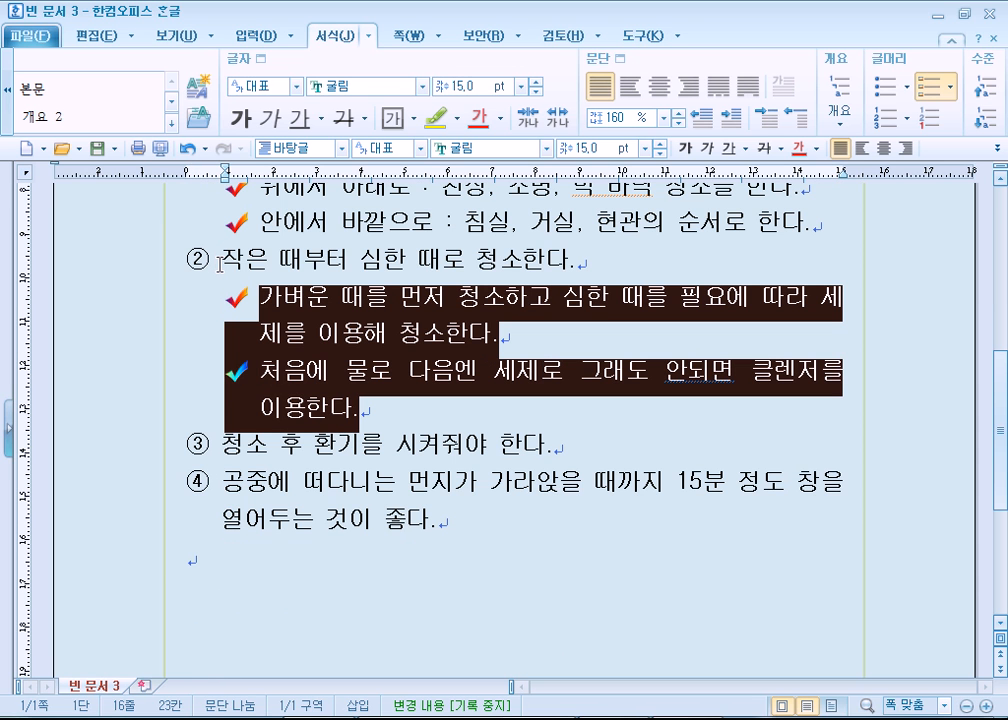
left_click_drag(222, 443, 366, 519)
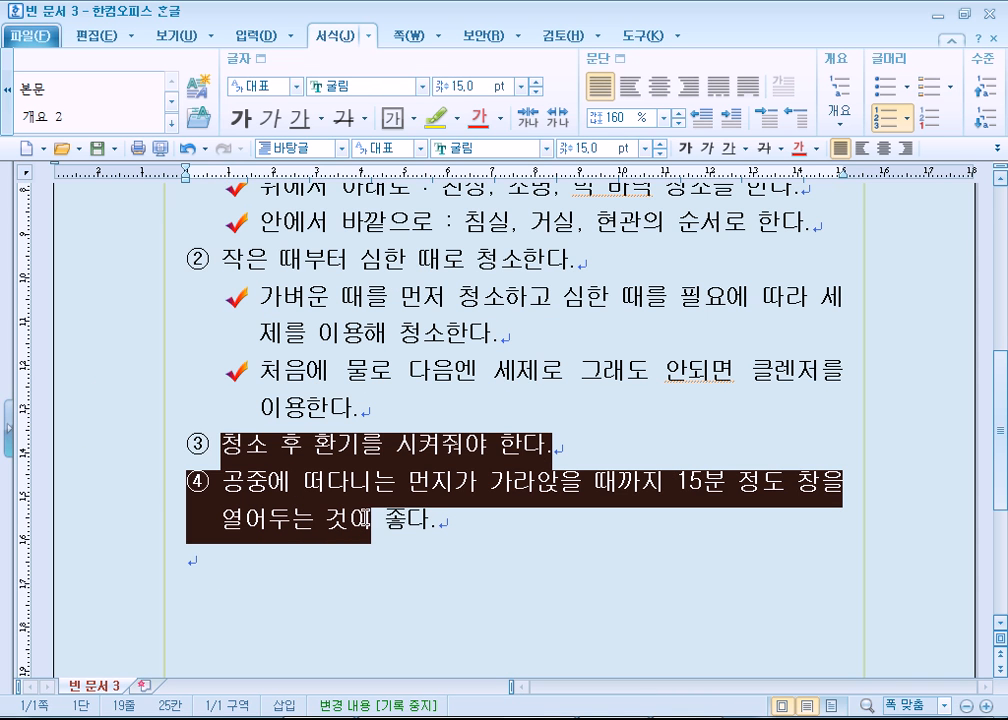
double_click(325, 485)
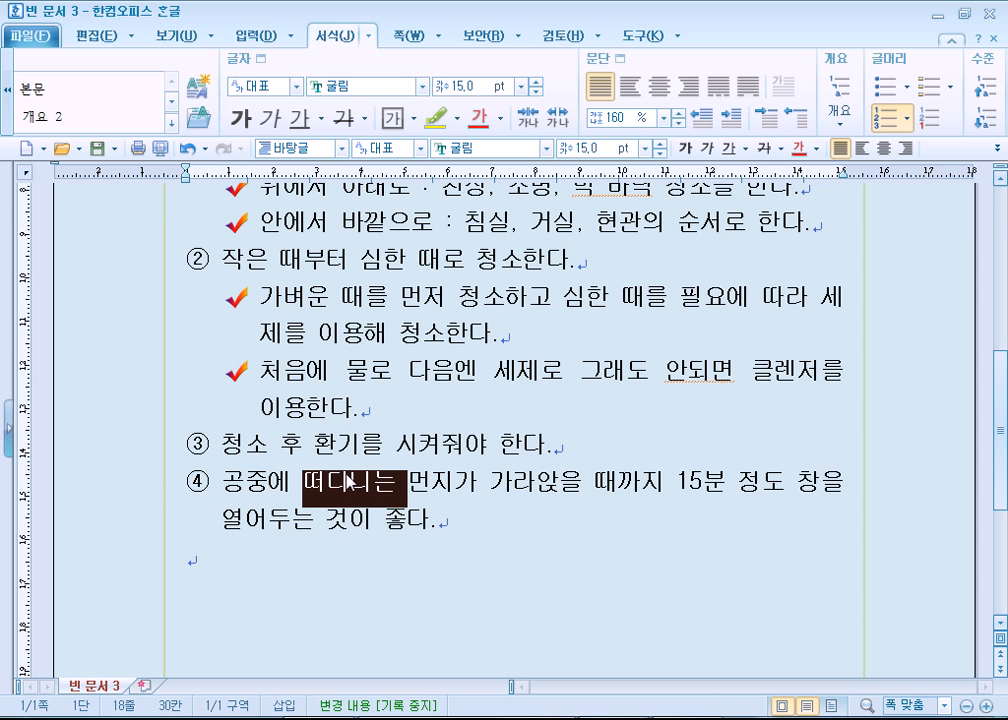
left_click(240, 478)
left_click_drag(224, 480, 475, 532)
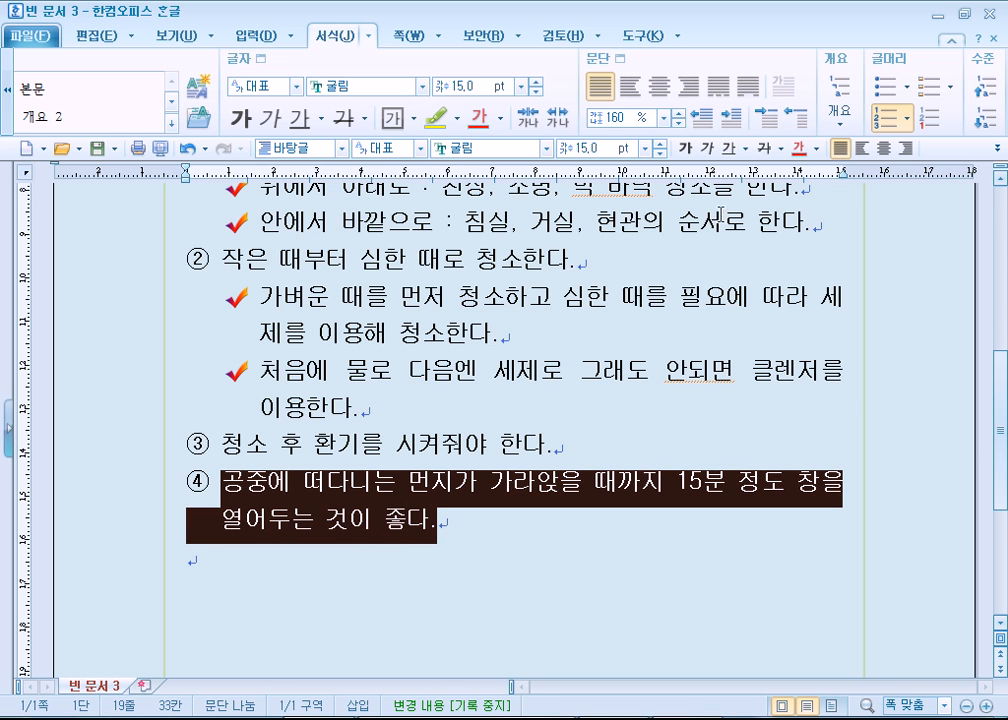
left_click(949, 89)
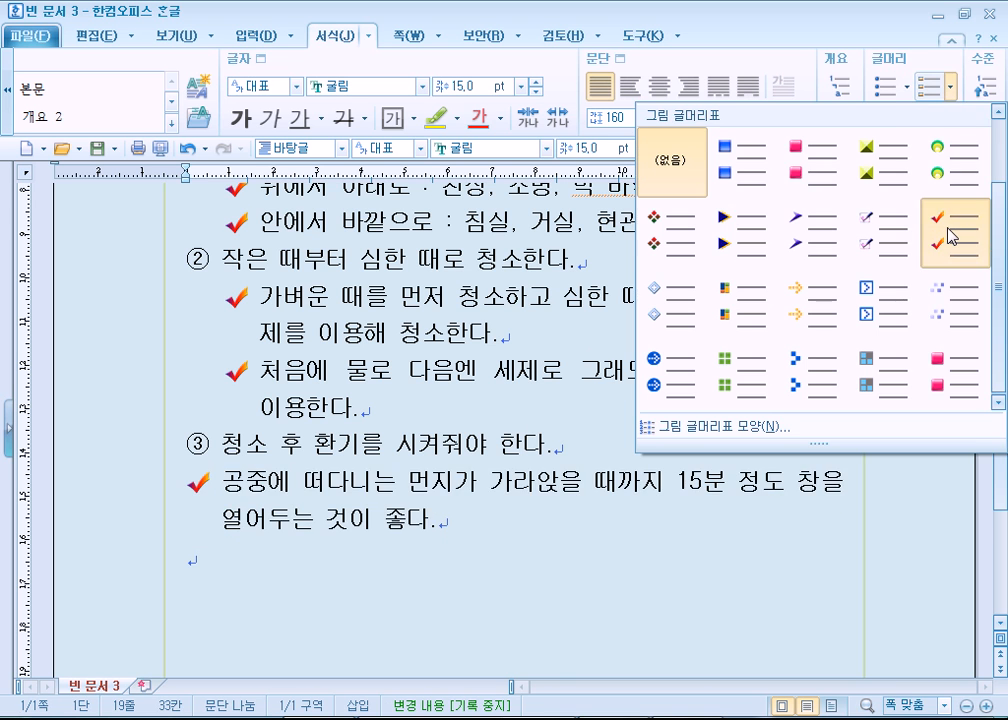
left_click(949, 237)
left_click_drag(211, 190, 226, 190)
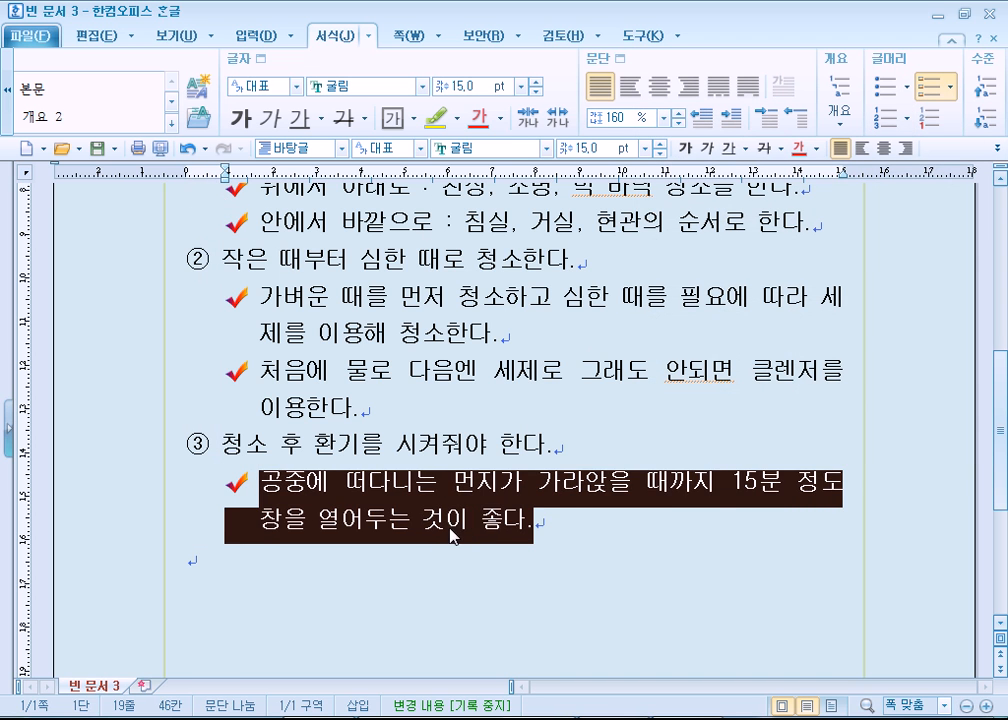
left_click(715, 552)
scroll(497, 573, "up", 5)
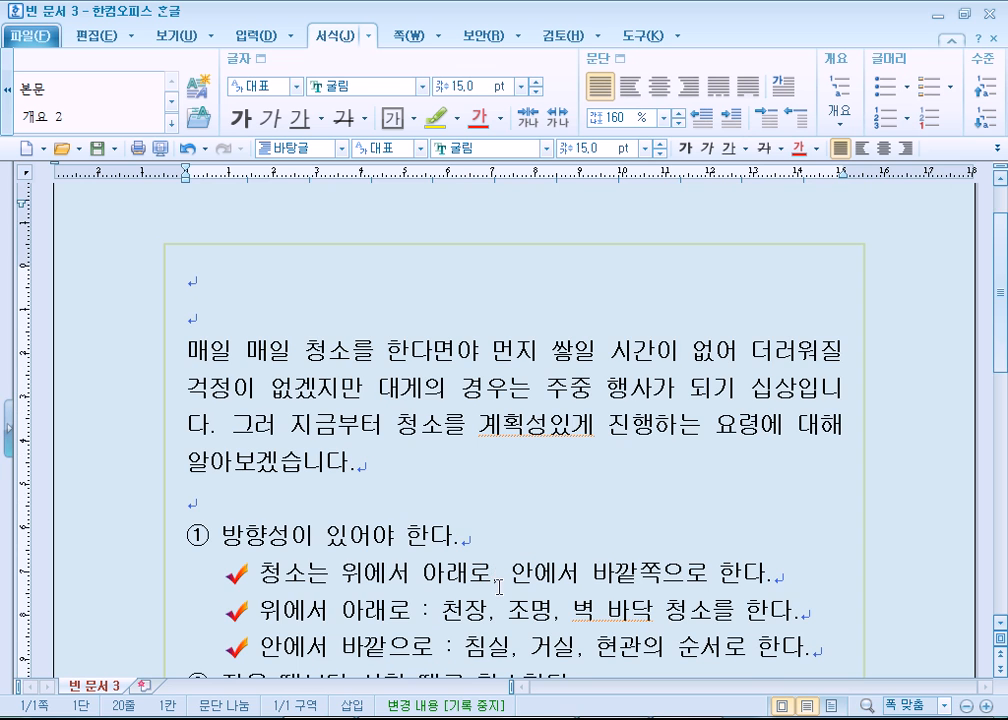
At the page top, cancel the mistaken Bookmark dialog and open the 글맵시 style gallery
left_click(205, 268)
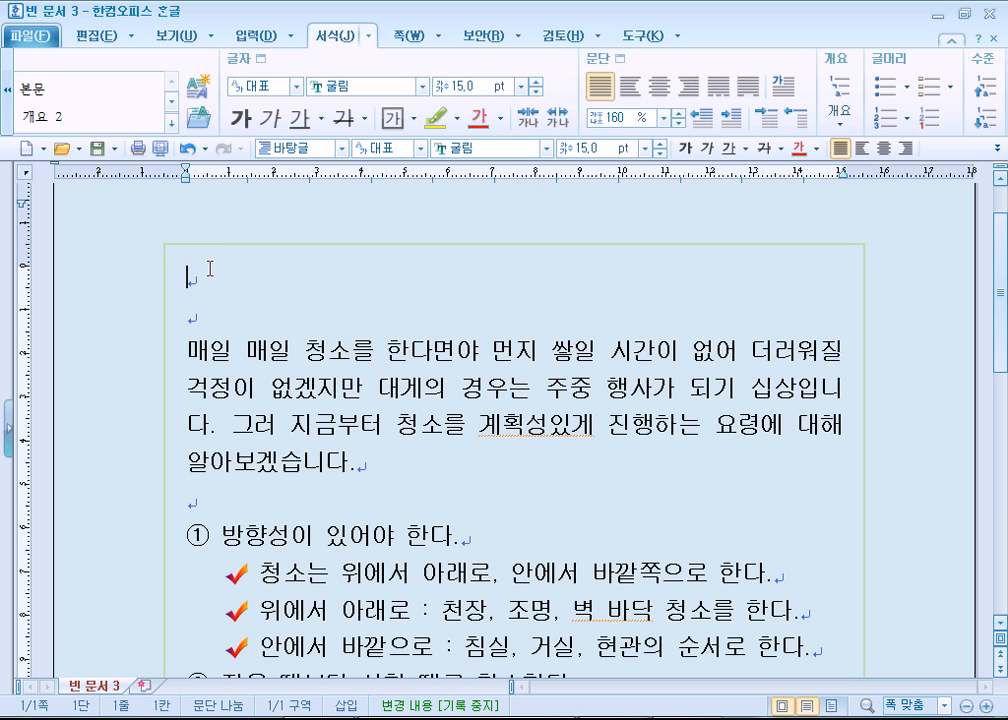
left_click(262, 37)
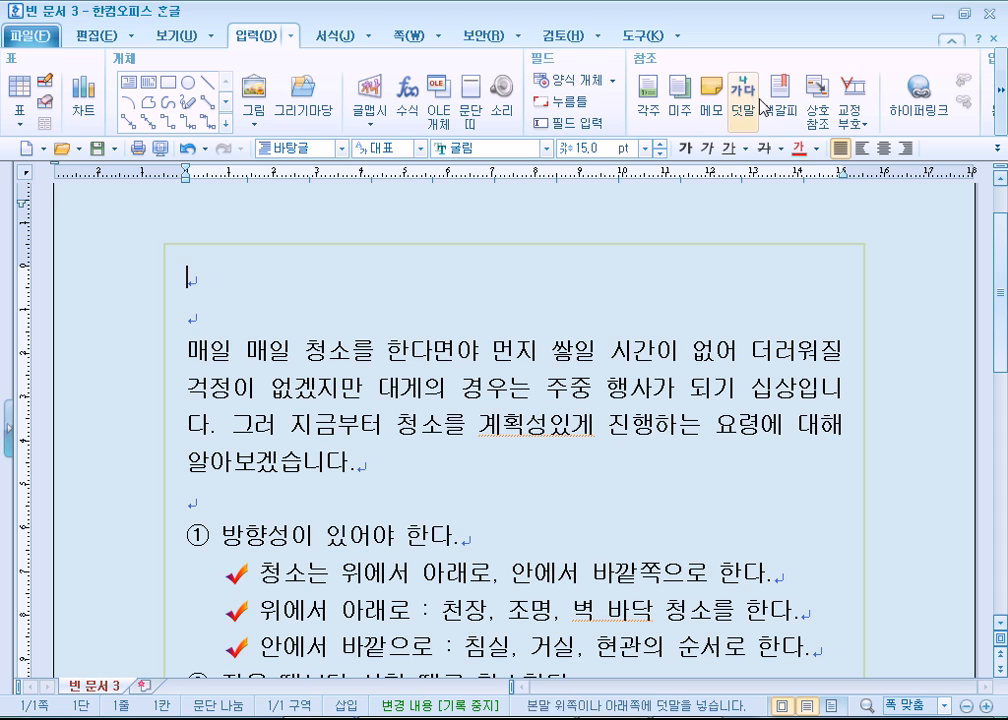
left_click(800, 108)
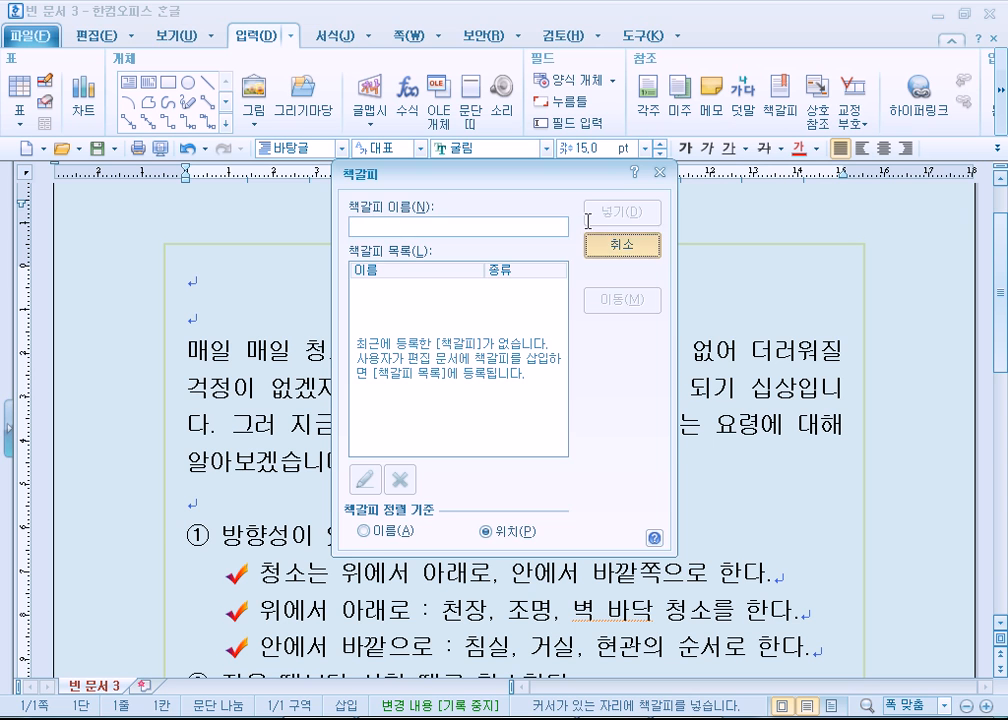
left_click(614, 244)
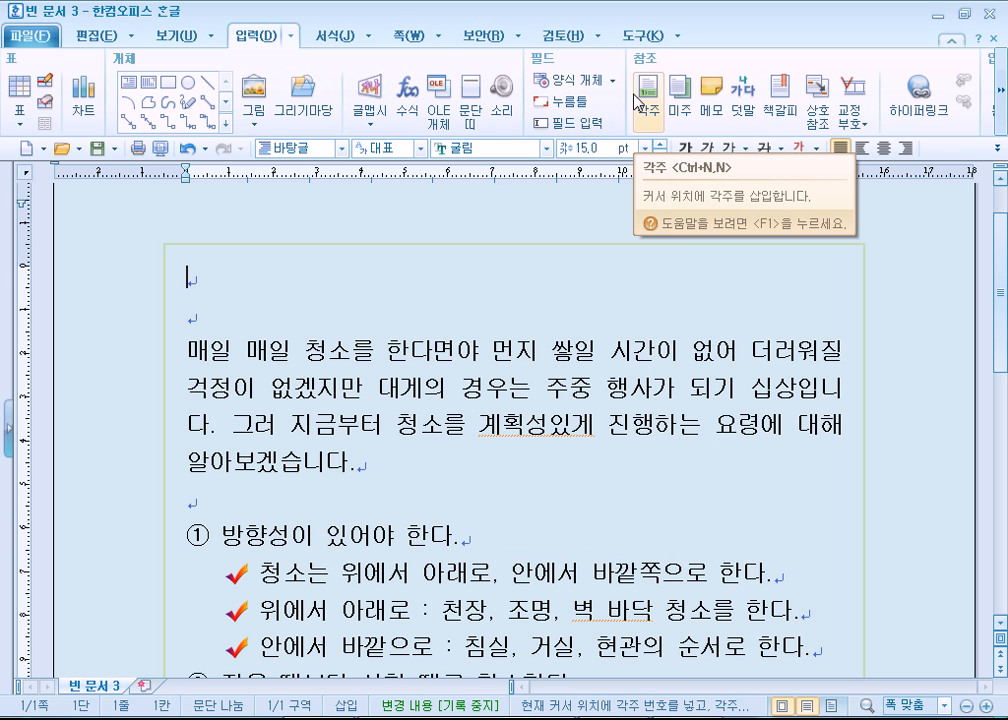
left_click(371, 108)
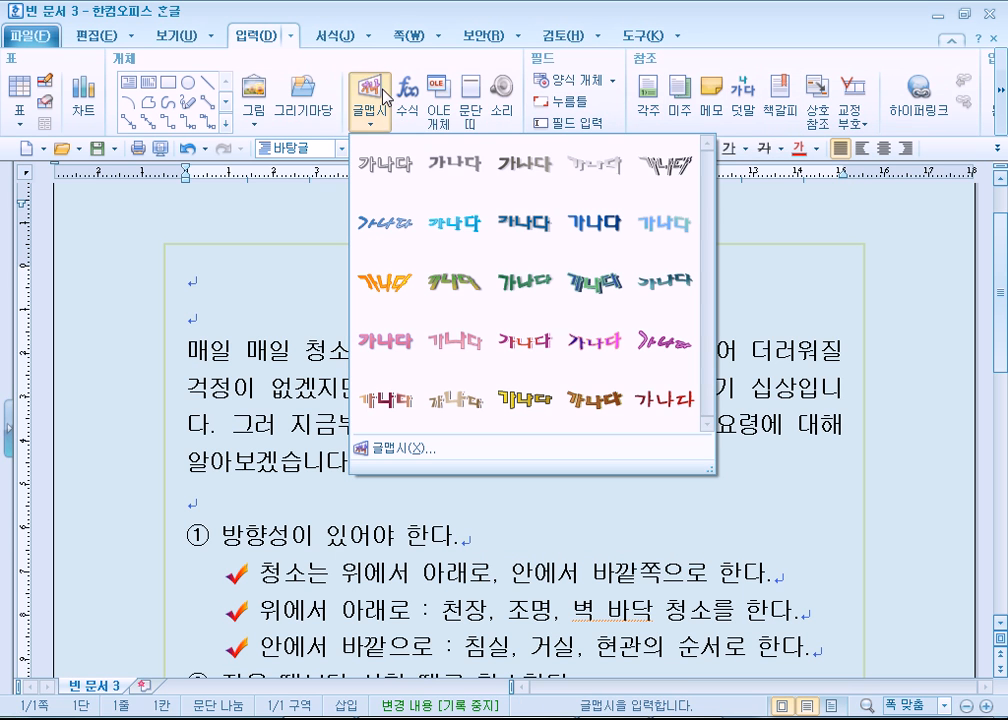
Insert a WordArt title '실내청소의법칙' in HY울릉도M with a hexagon shape
left_click(527, 238)
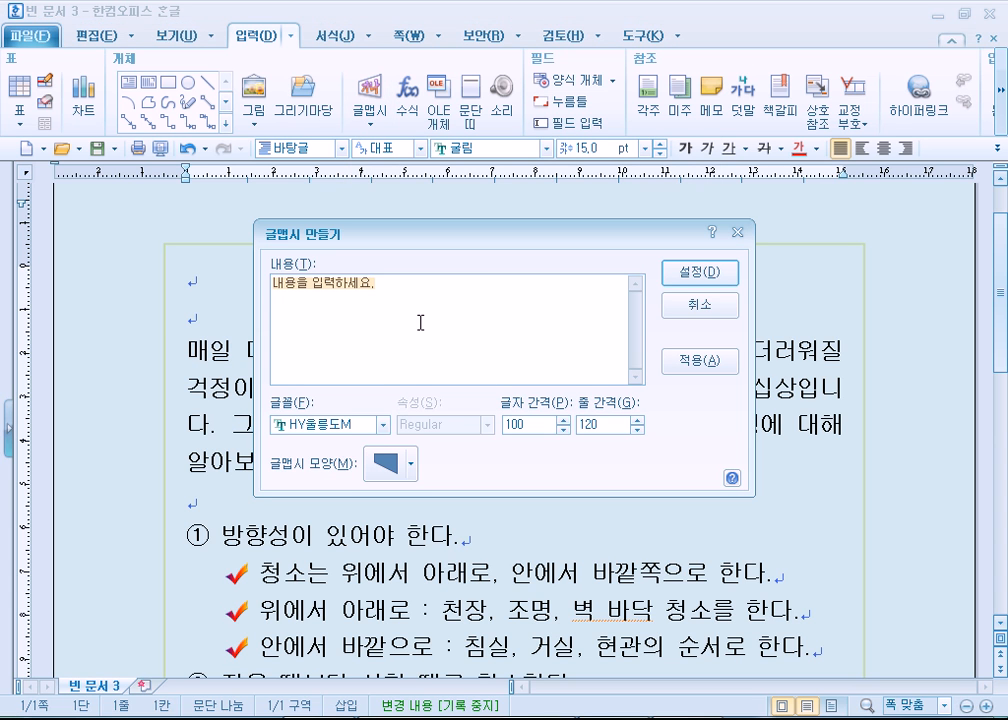
type("실ㄴ청소")
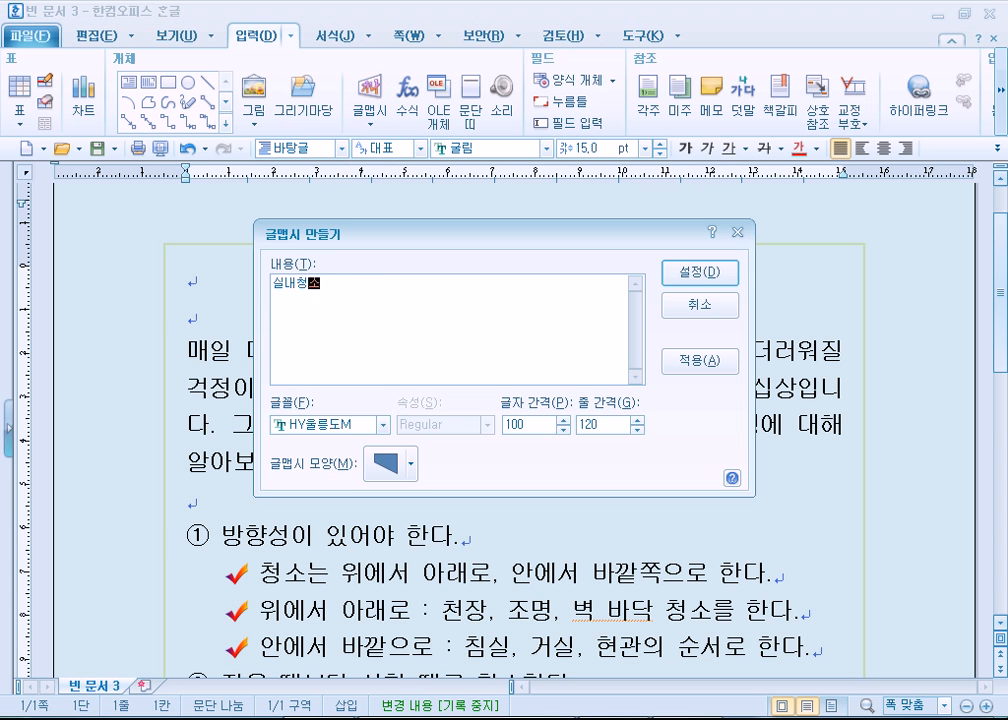
type("의 법ㅊ")
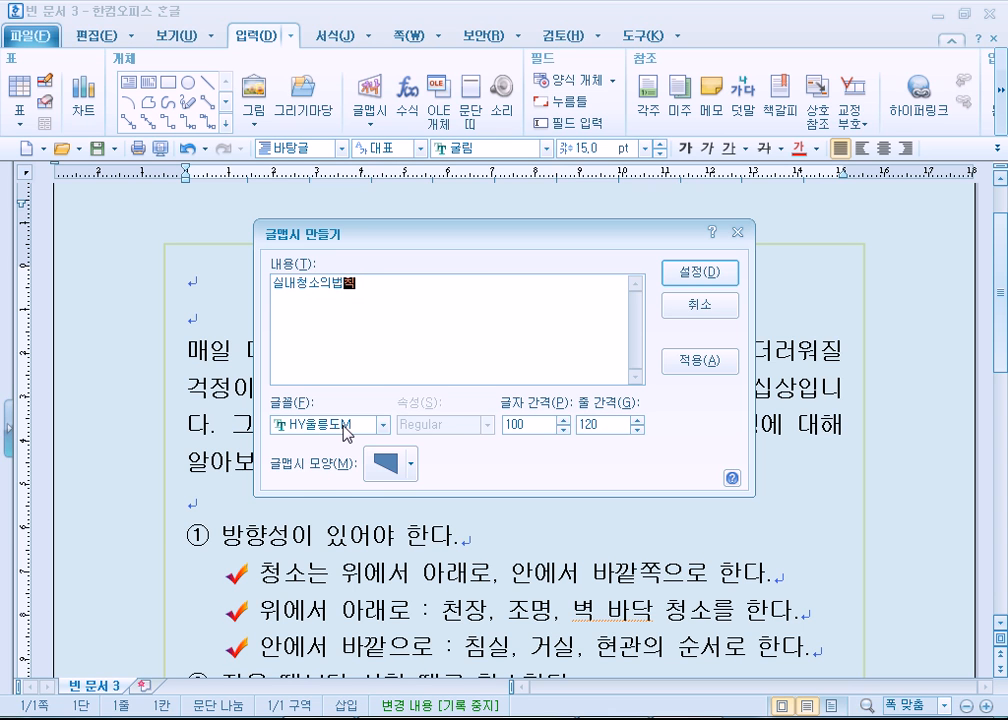
left_click(281, 425)
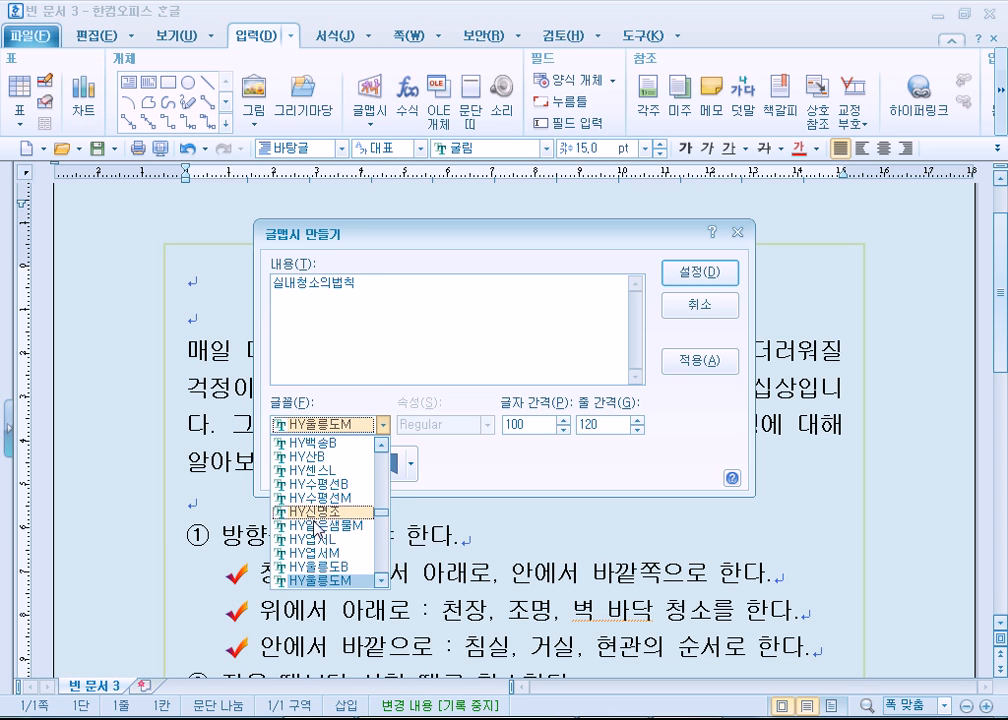
left_click(524, 353)
left_click(410, 465)
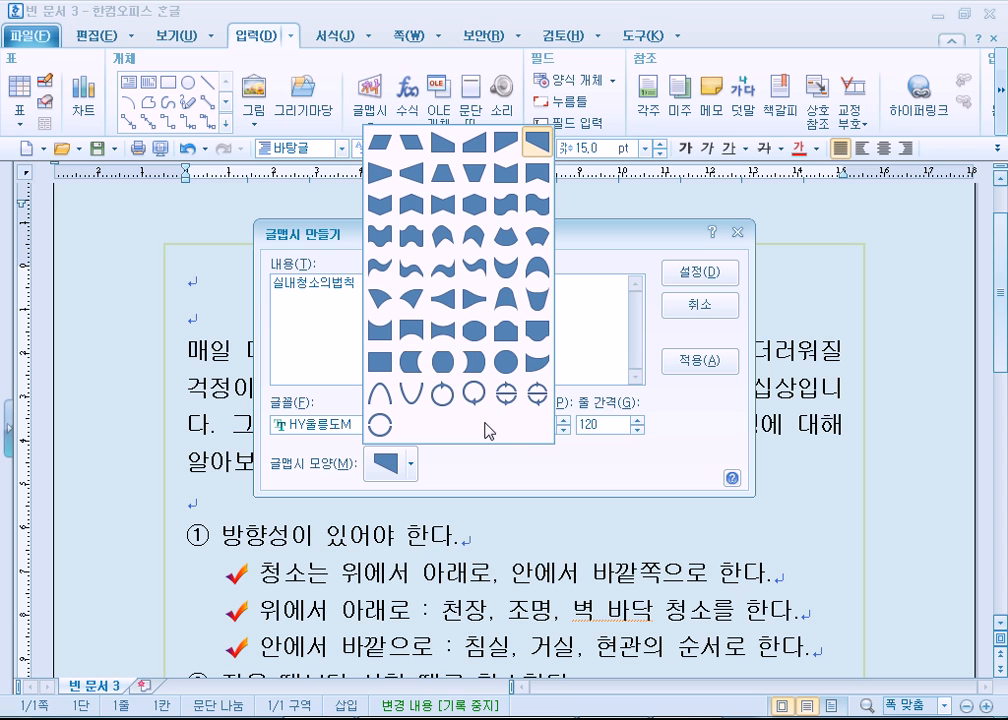
left_click(474, 205)
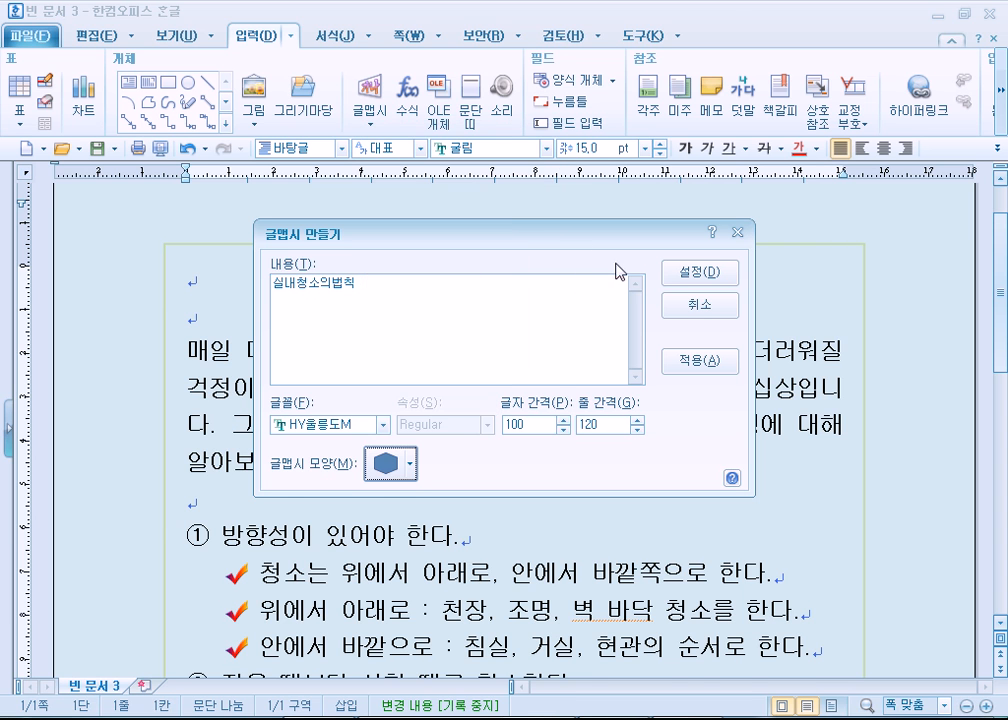
left_click(684, 280)
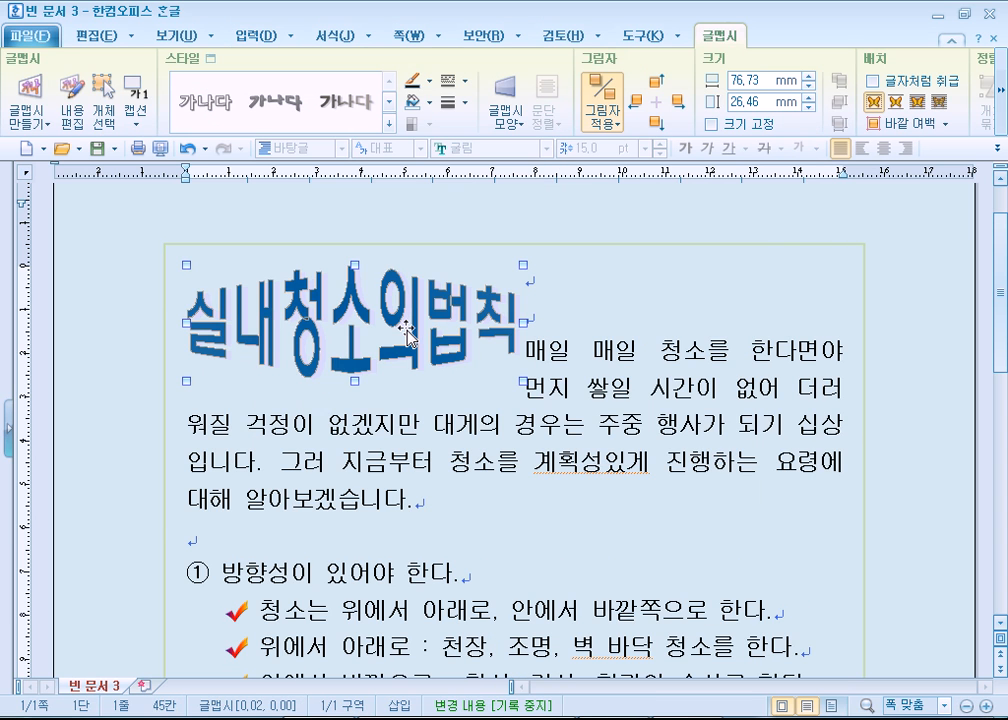
Set the WordArt to 글자처럼 취급 and push the intro paragraph onto the next line
double_click(403, 330)
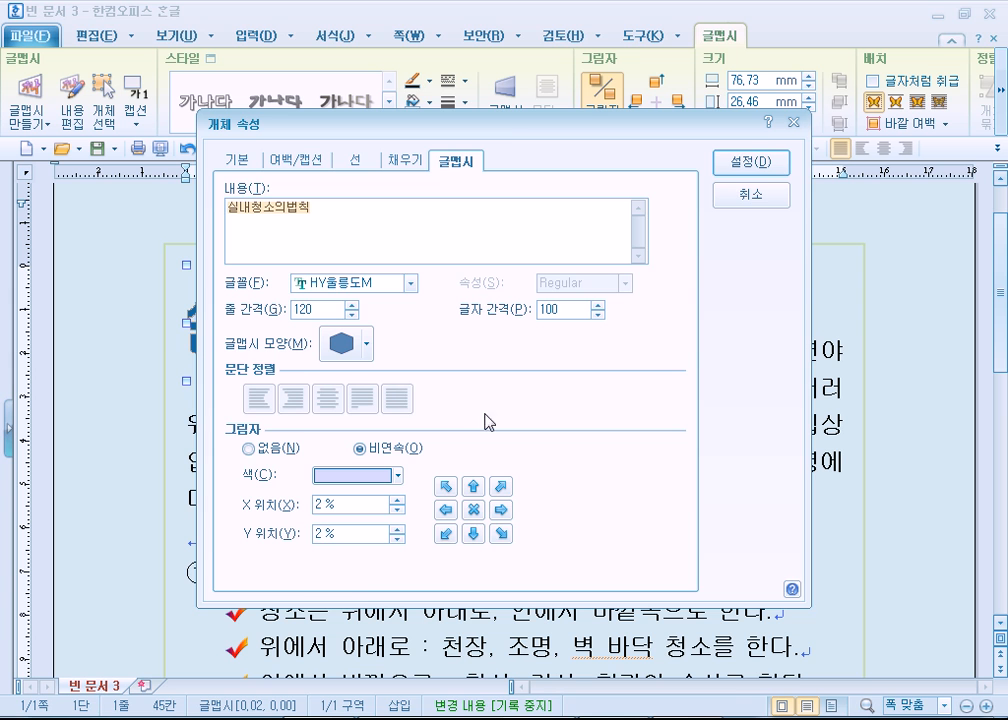
left_click(757, 192)
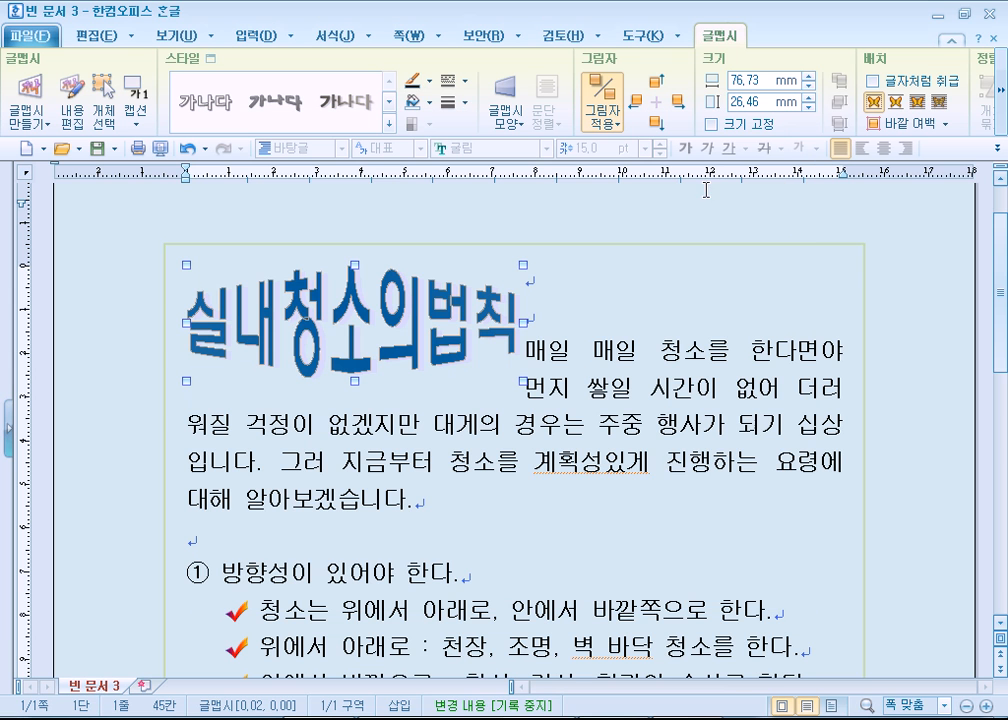
double_click(388, 340)
left_click(246, 163)
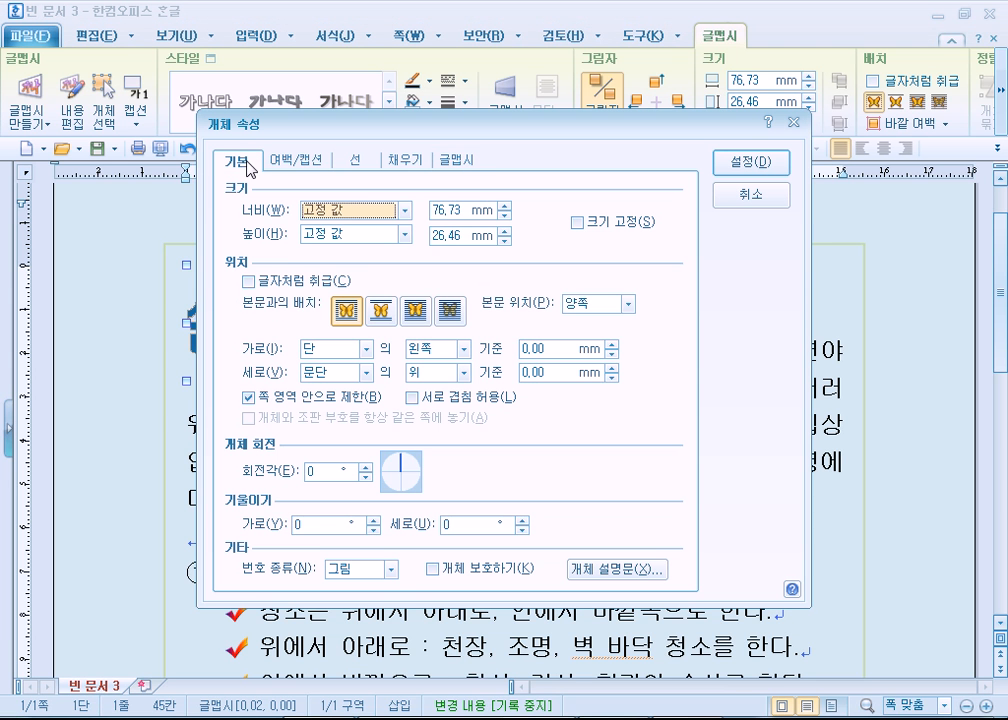
left_click(316, 282)
left_click(755, 166)
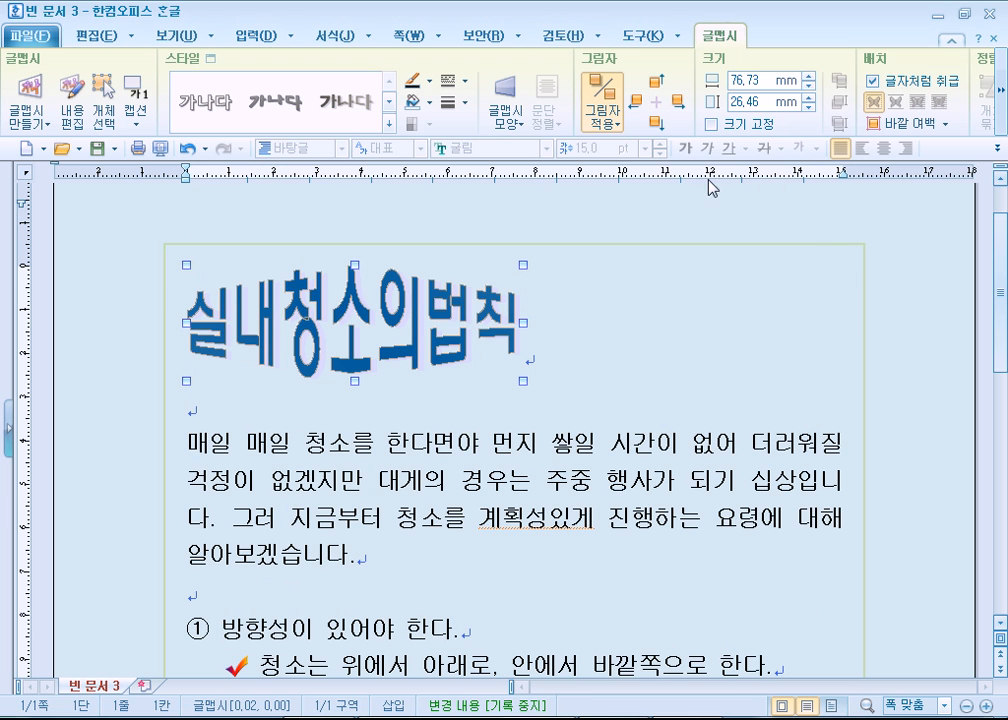
left_click(686, 386)
key("Return")
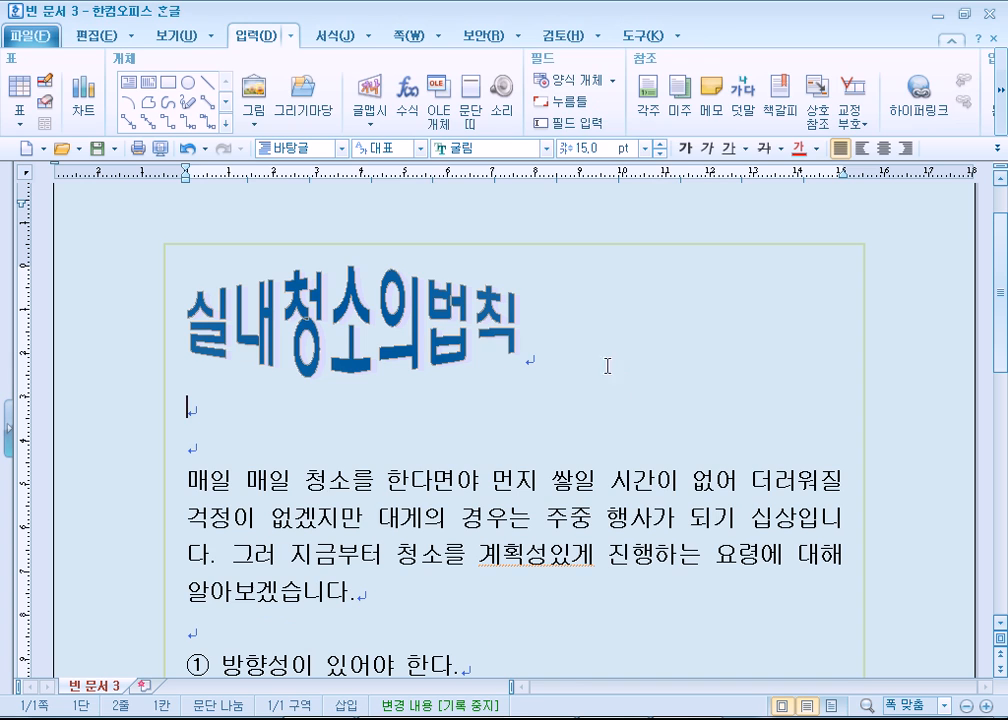
Review the WordArt's margin and caption settings, then close without changes
double_click(326, 333)
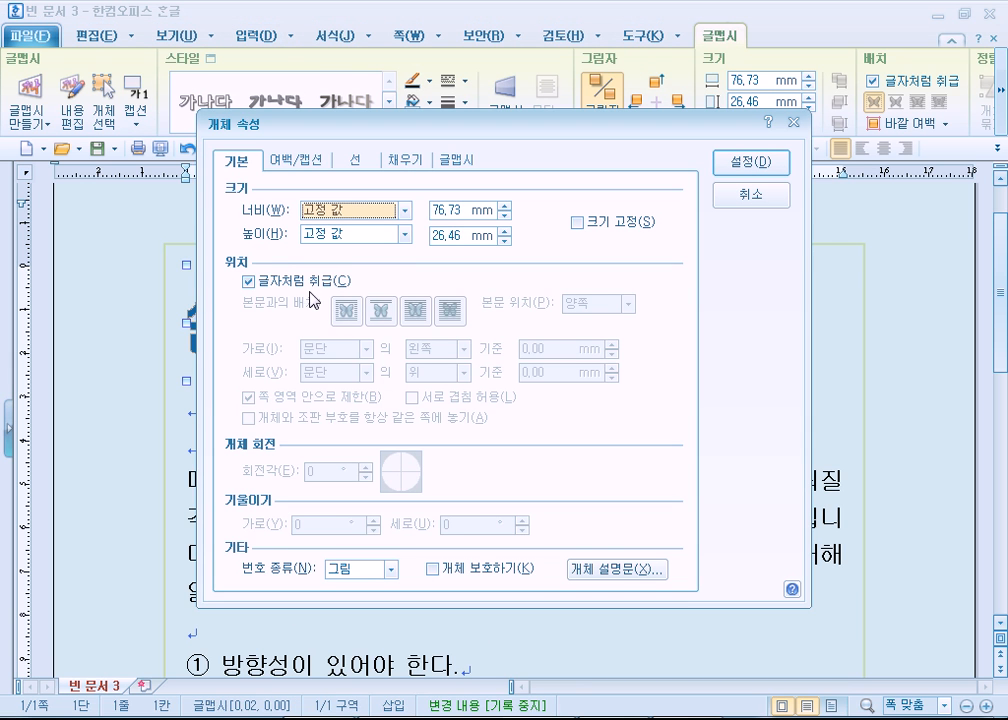
left_click(292, 160)
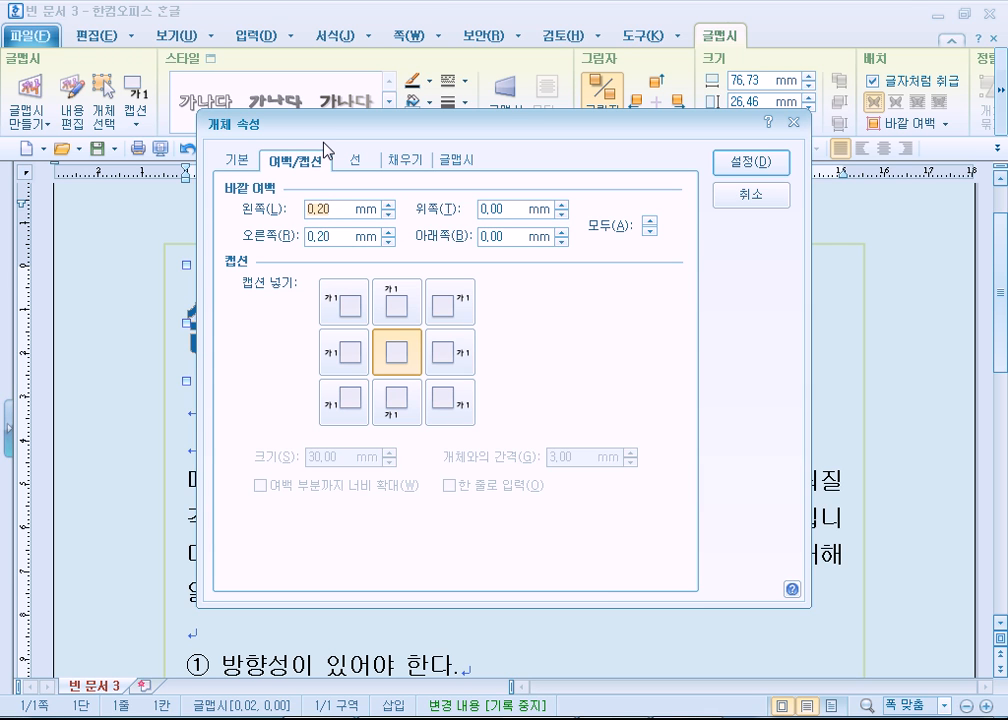
left_click(248, 160)
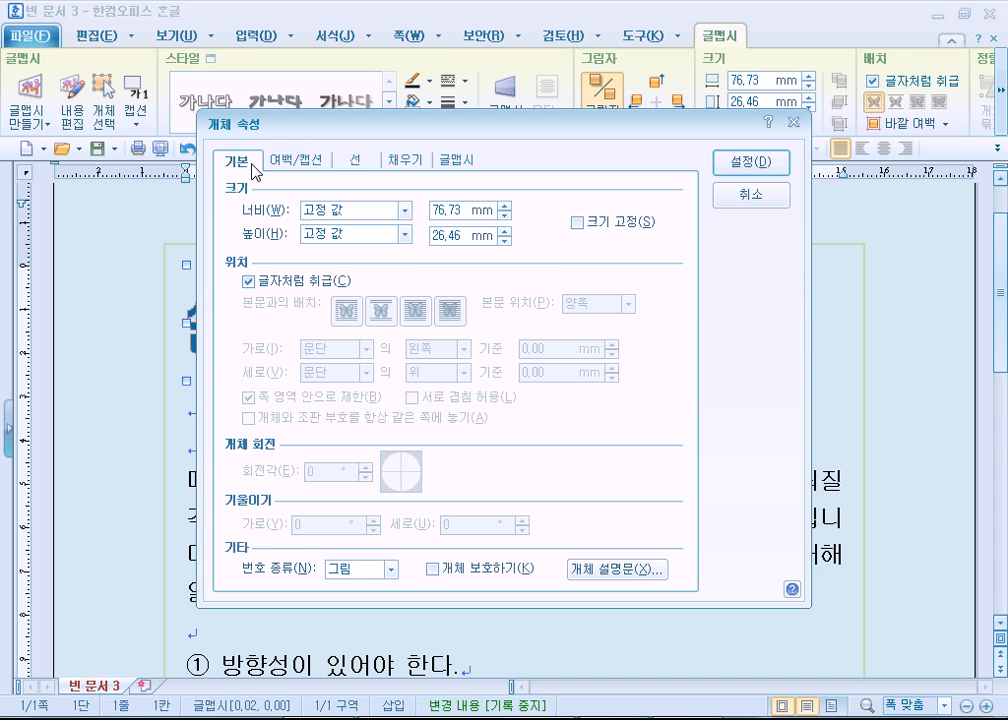
key("Escape")
left_click(551, 409)
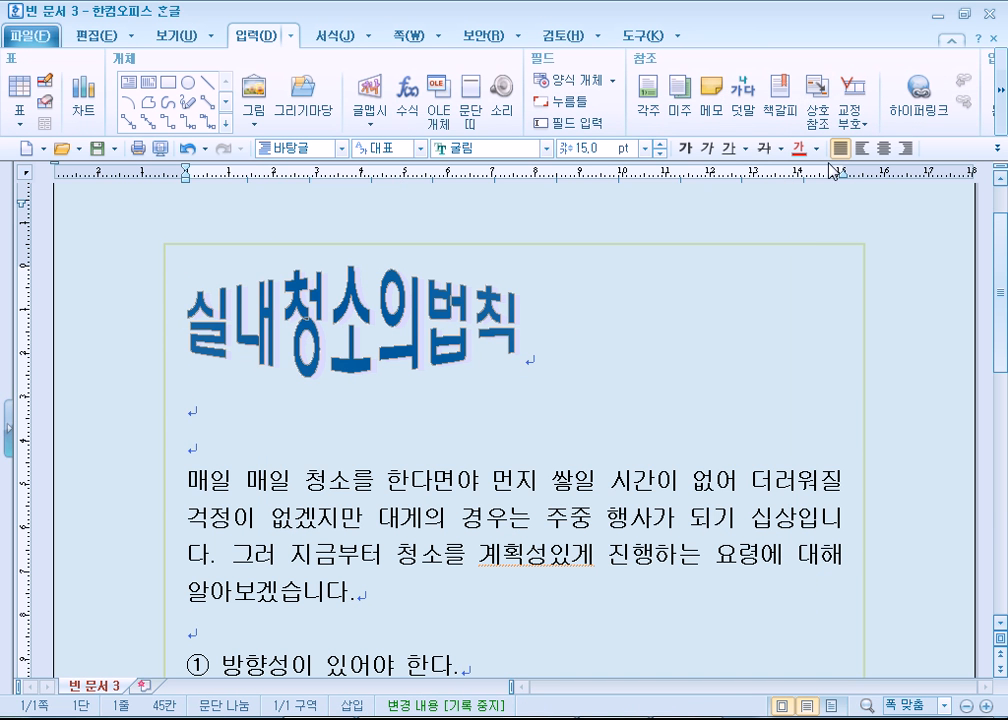
Centre the WordArt title and remove the empty line beneath it
left_click(884, 148)
key("Delete")
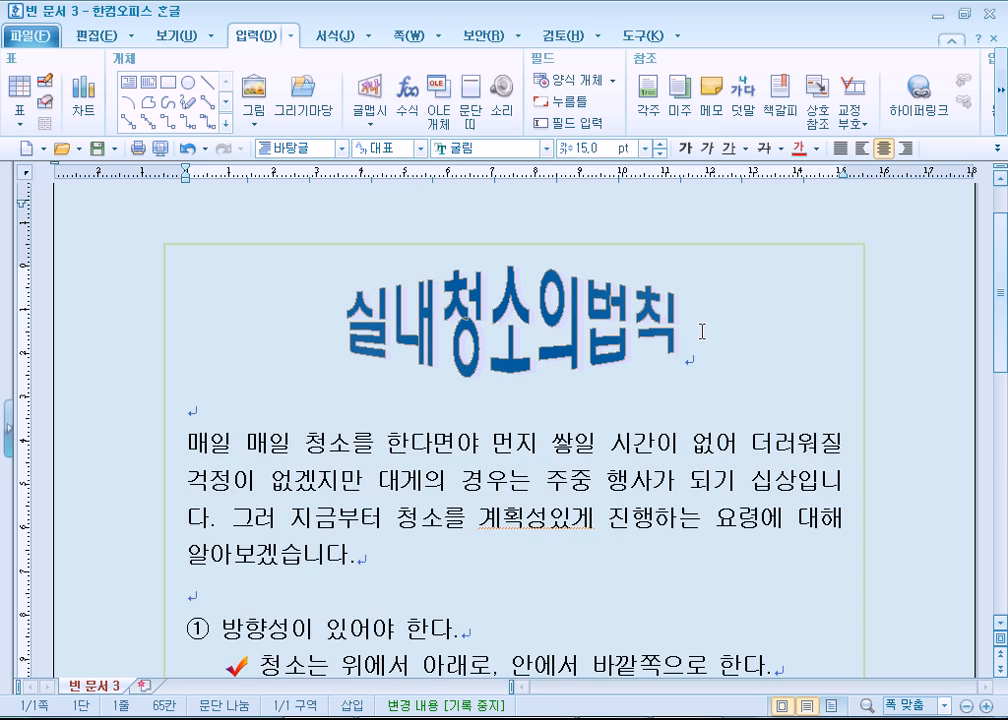
scroll(680, 350, "down", 10)
scroll(630, 410, "down", 2)
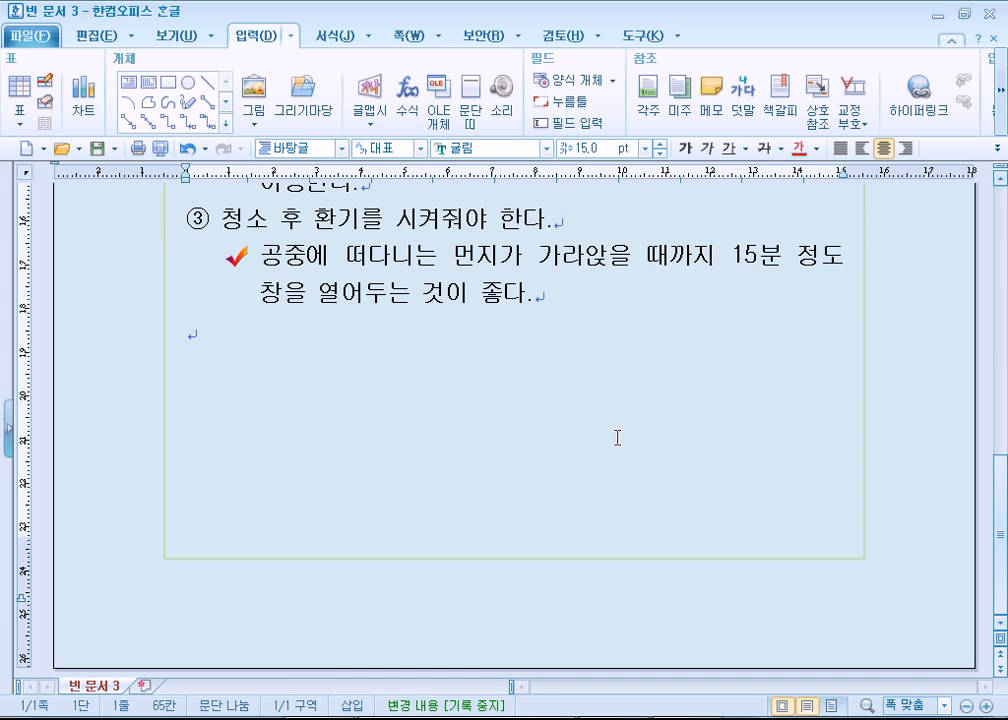
scroll(588, 437, "up", 8)
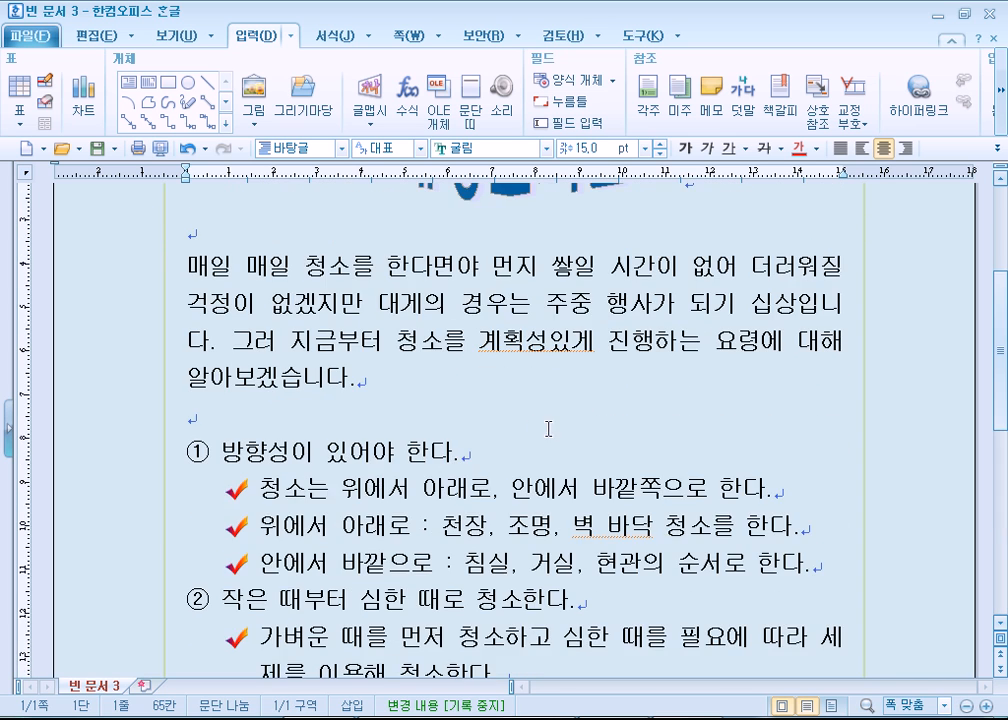
scroll(388, 457, "down", 2)
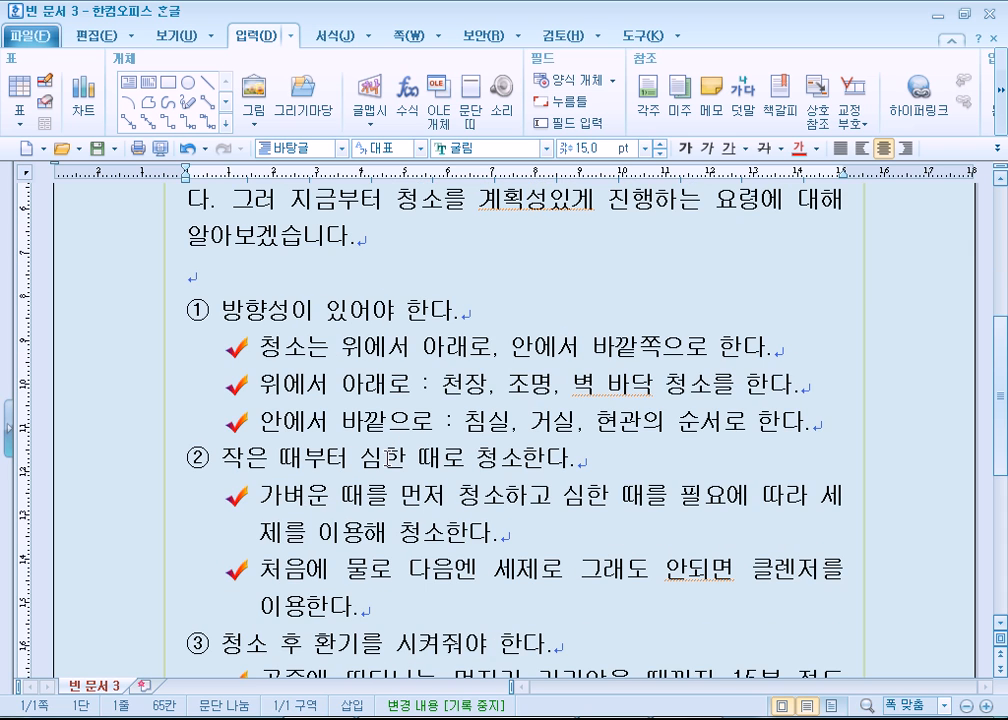
Insert an unbulleted blank line after the last items of sections ① and ②
left_click(811, 418)
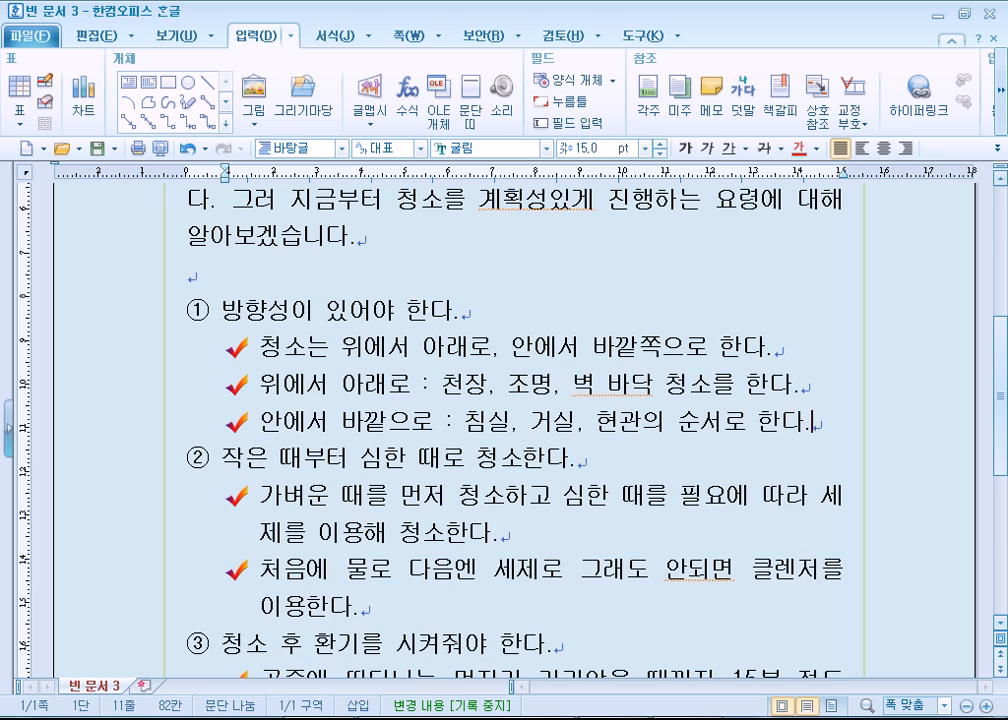
key("Return")
scroll(783, 412, "down", 3)
key("BackSpace")
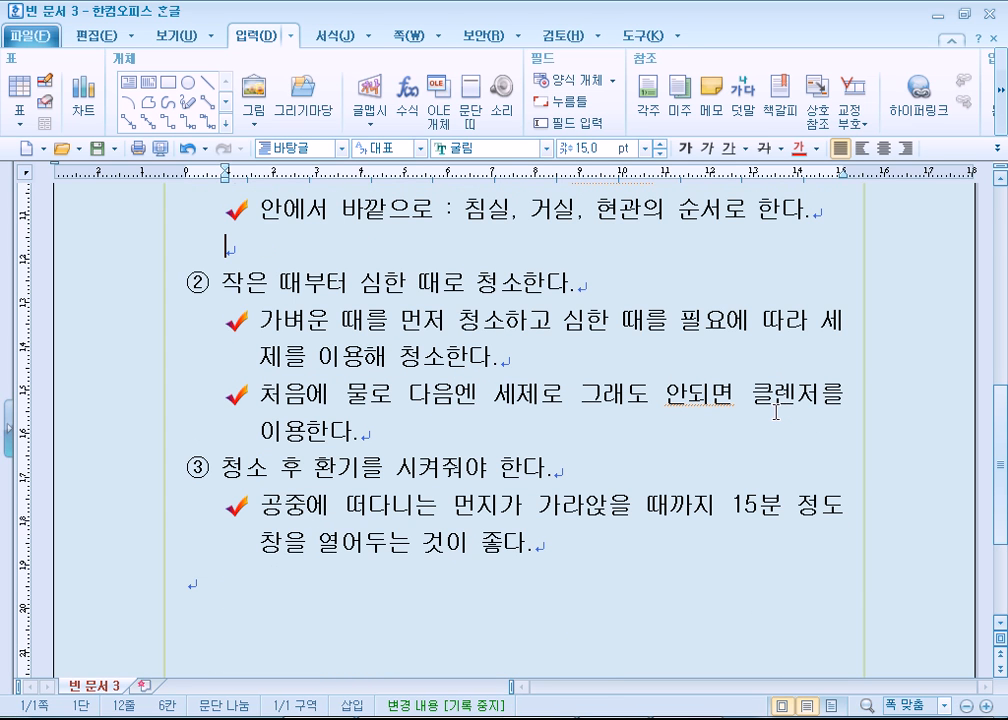
scroll(776, 411, "up", 3)
scroll(634, 486, "down", 2)
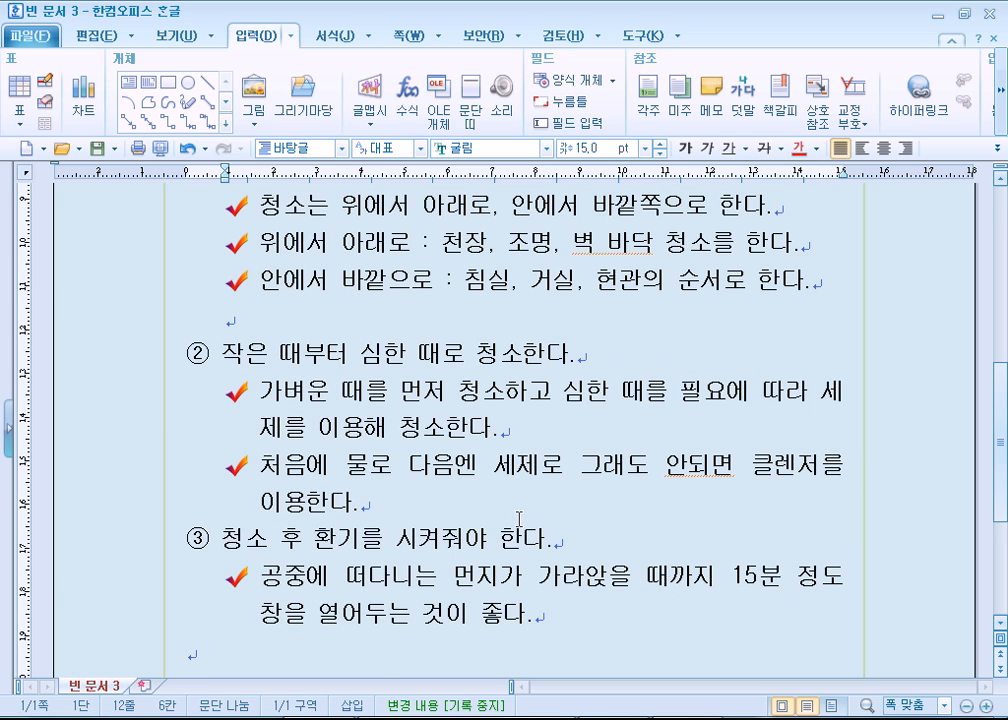
left_click(393, 490)
key("Return")
key("BackSpace")
scroll(435, 493, "down", 4)
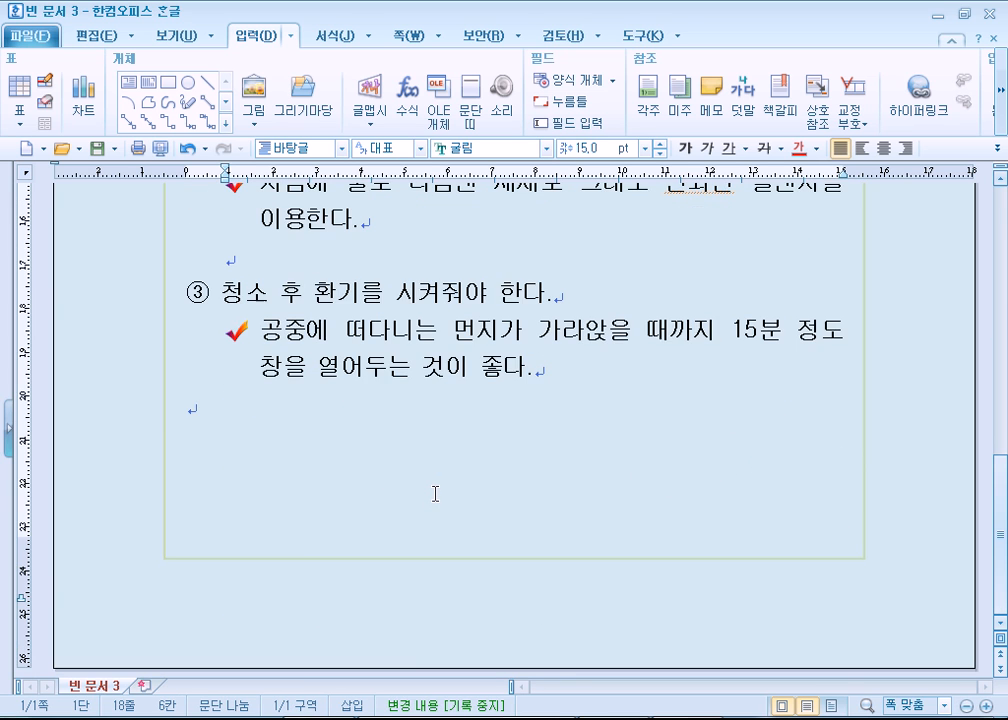
scroll(436, 499, "up", 10)
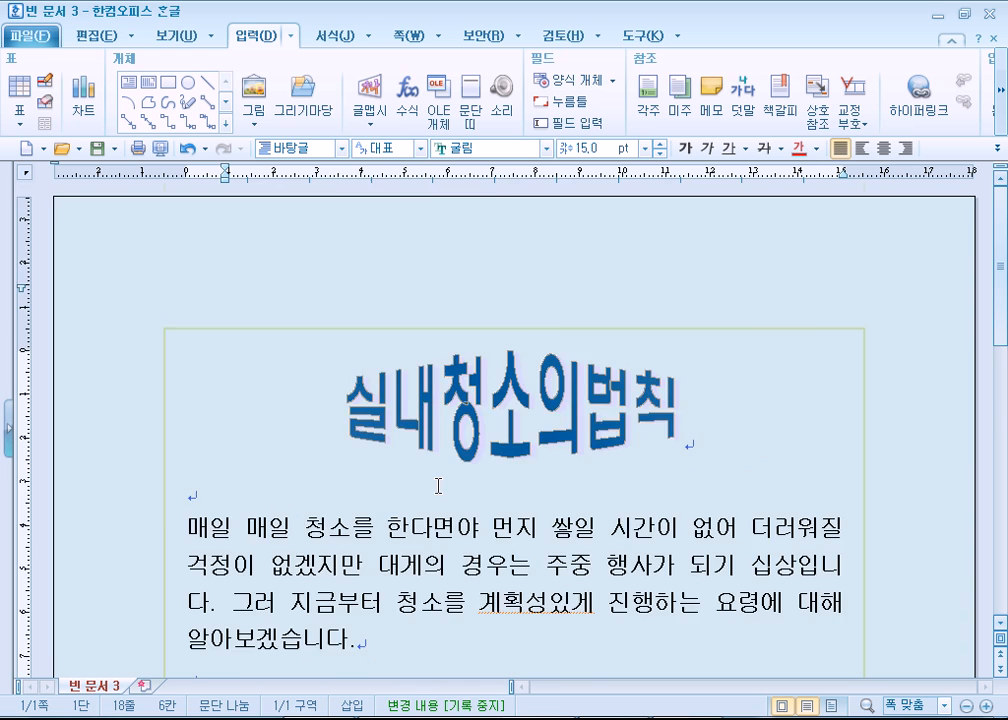
scroll(438, 486, "down", 4)
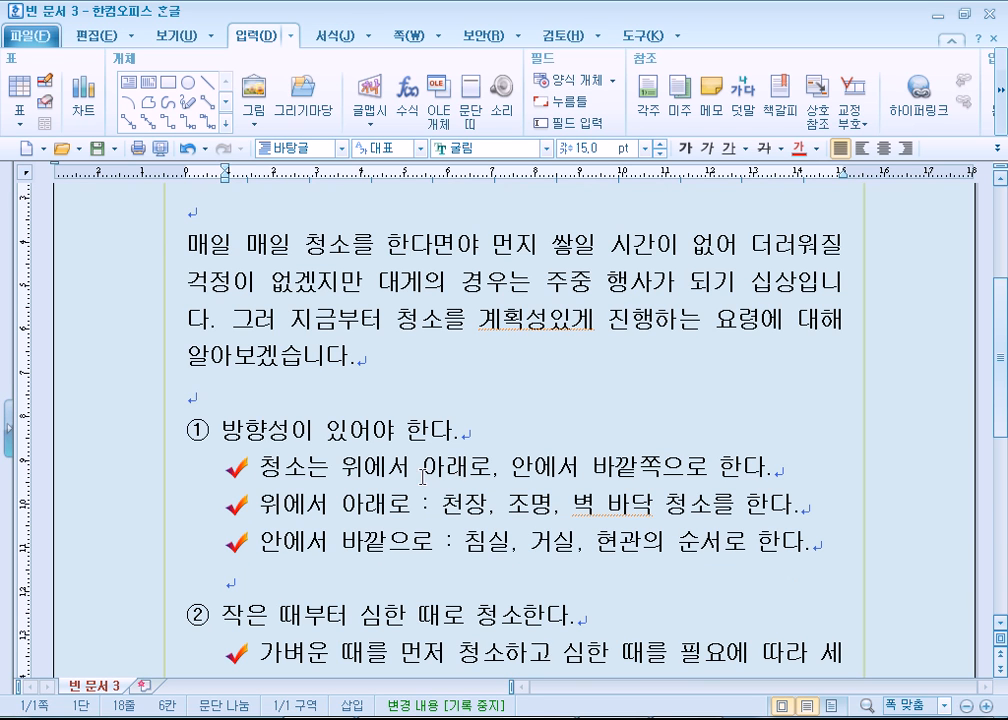
Review the whole page in print preview to confirm it fits one A4 sheet
scroll(385, 481, "up", 5)
scroll(337, 482, "down", 5)
scroll(337, 482, "up", 5)
scroll(337, 482, "down", 5)
scroll(335, 473, "up", 3)
scroll(333, 472, "down", 8)
scroll(333, 472, "up", 3)
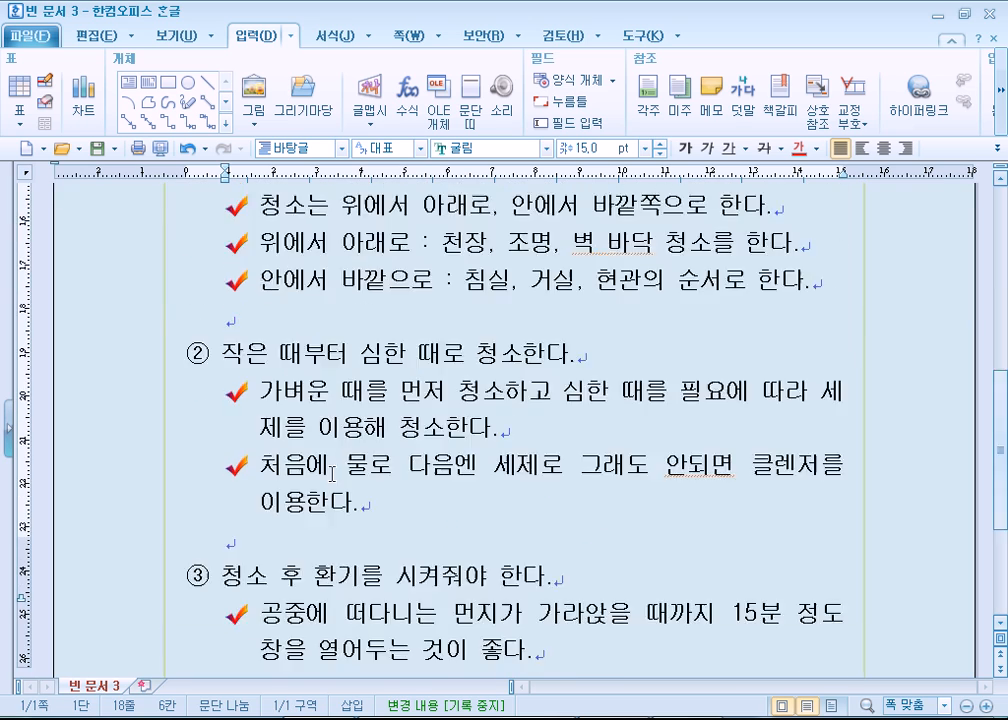
scroll(331, 472, "up", 5)
left_click(160, 148)
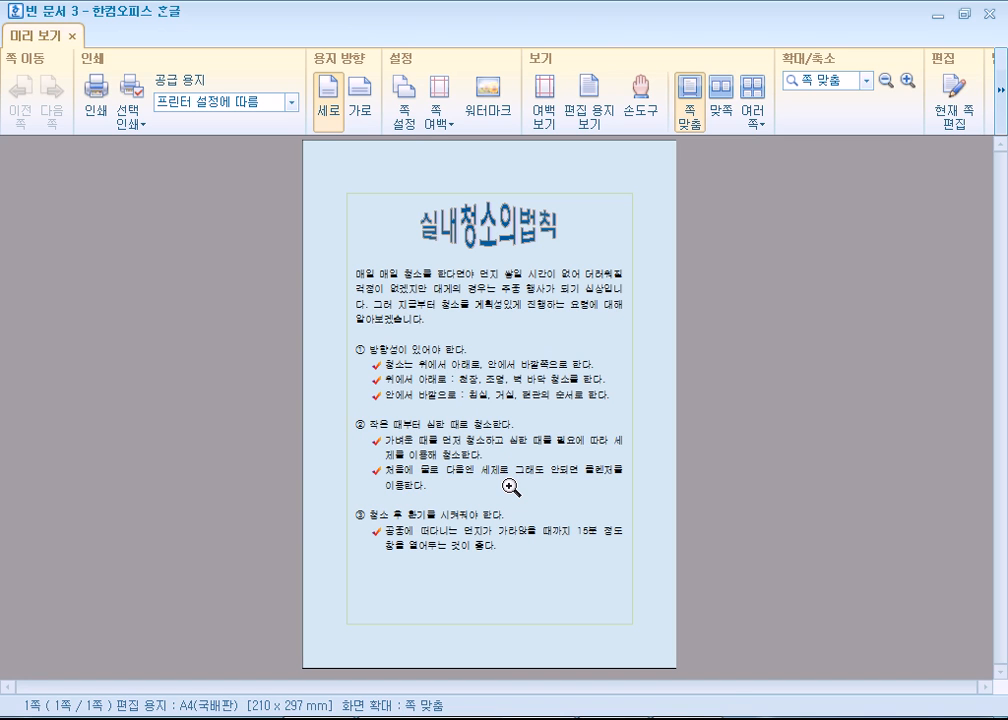
key("Escape")
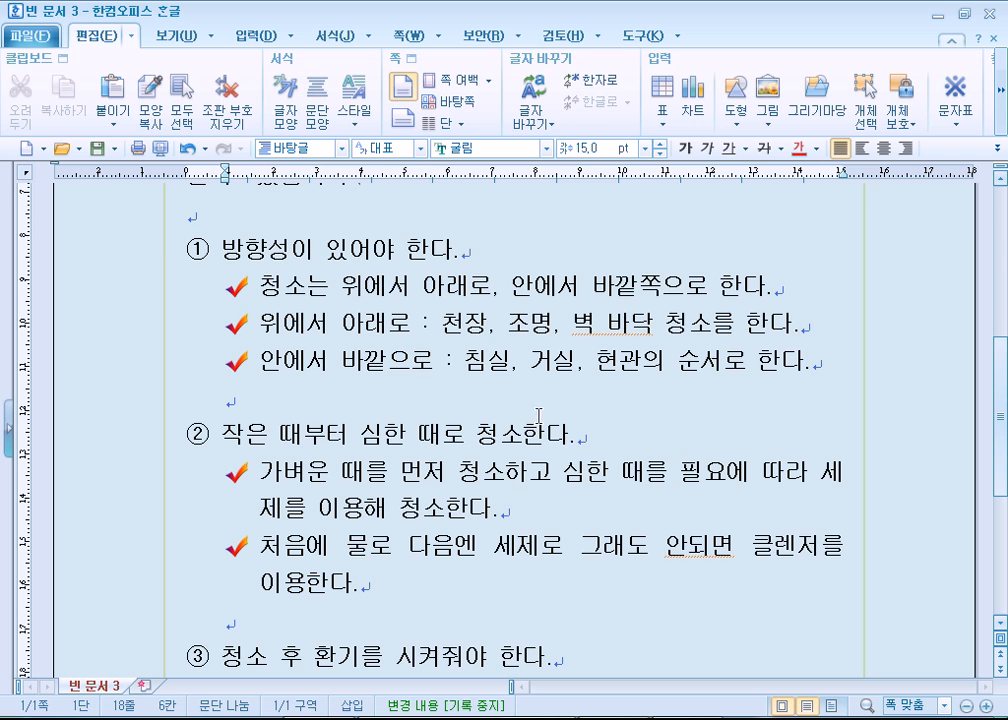
Check the page border/background fill-area option, leave it on paper, and cancel
left_click(410, 32)
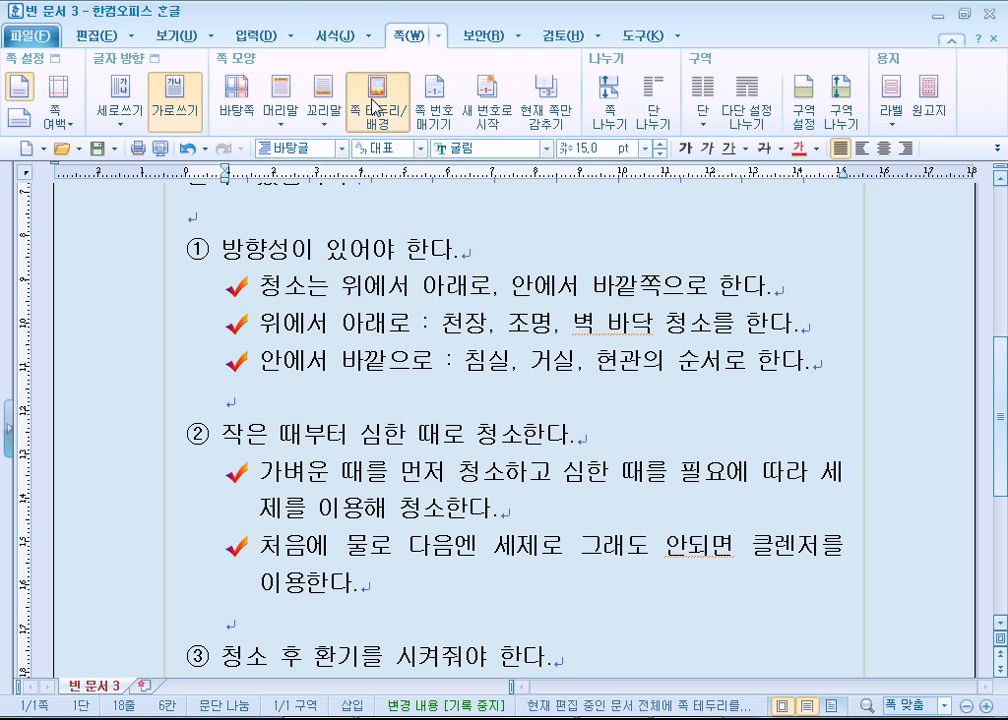
left_click(342, 100)
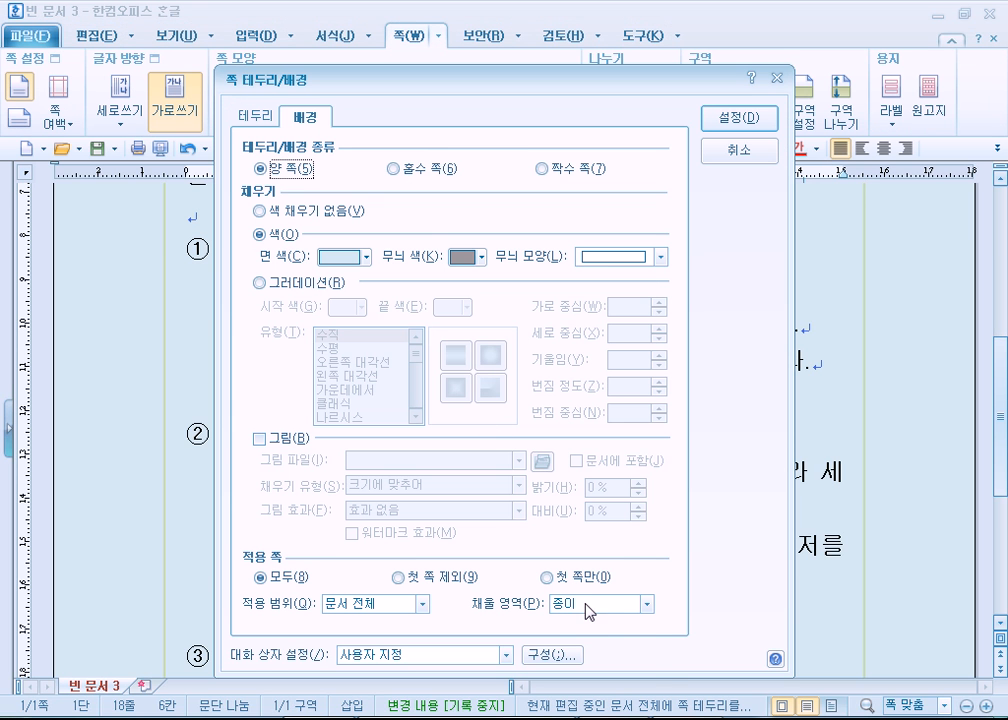
left_click(590, 604)
left_click(566, 624)
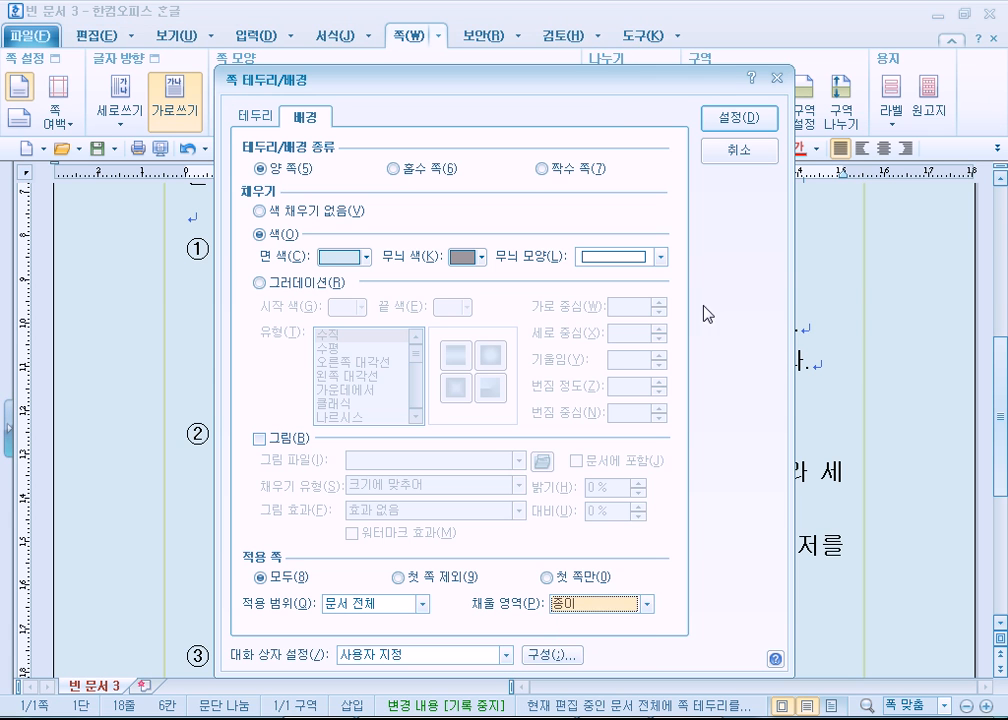
left_click(728, 150)
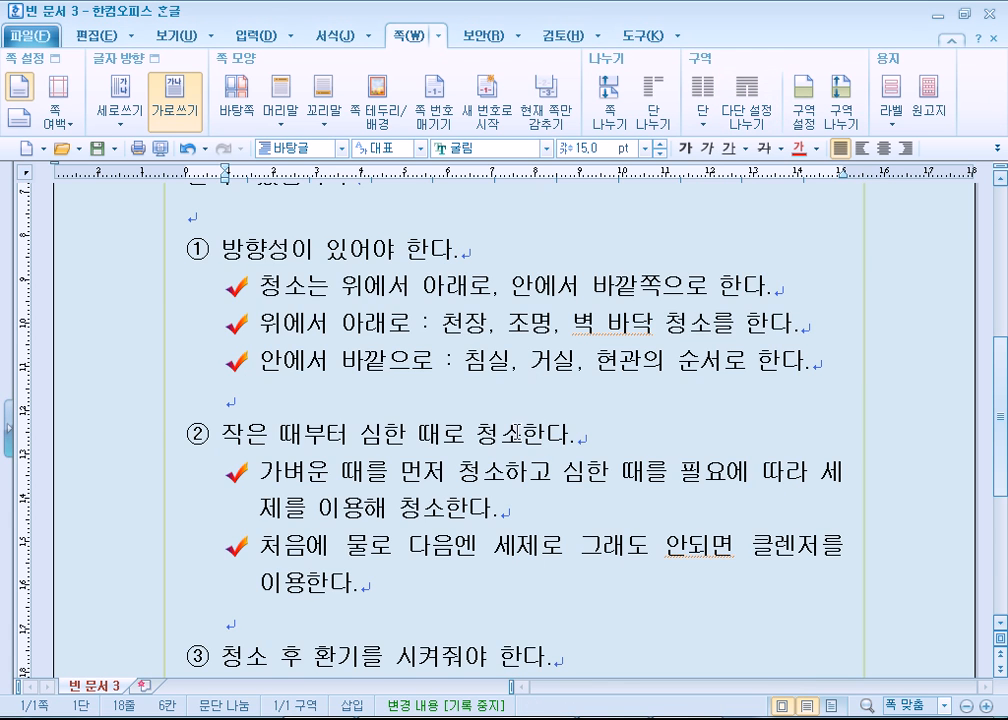
scroll(505, 452, "down", 3)
scroll(505, 452, "up", 7)
scroll(505, 452, "up", 2)
scroll(500, 460, "down", 6)
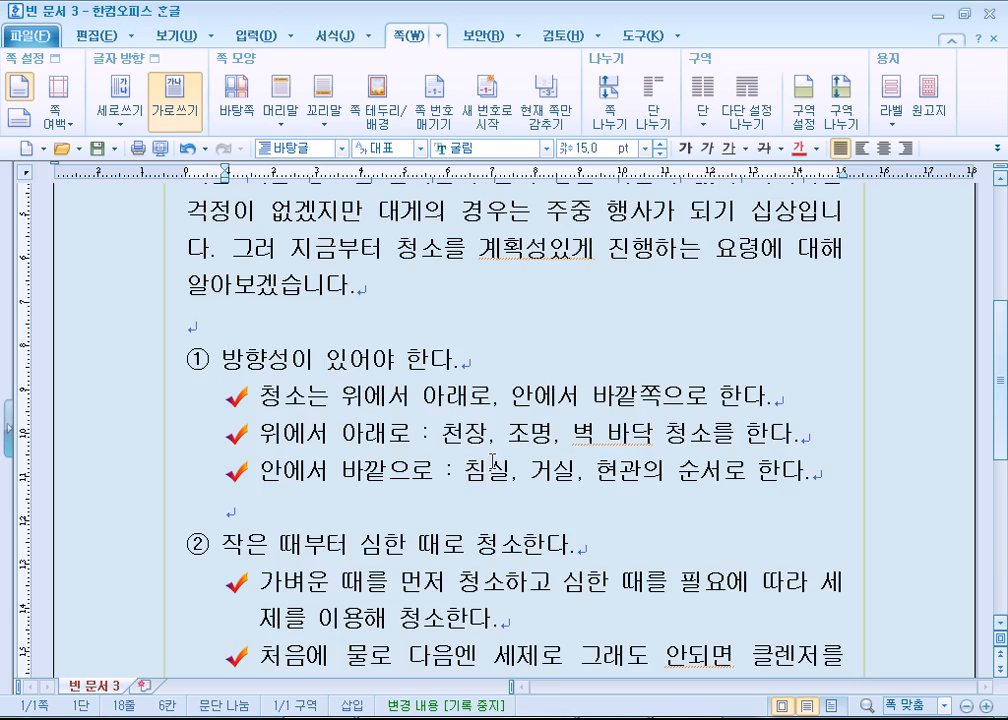
scroll(496, 478, "up", 3)
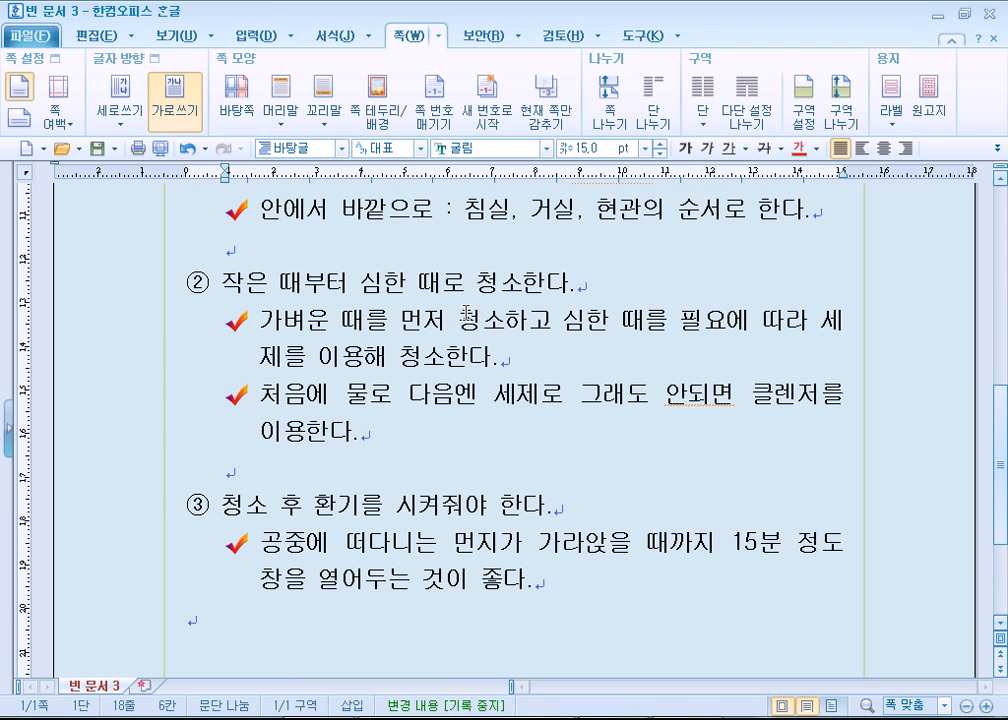
Set the page background fill colour to light peach
left_click(378, 97)
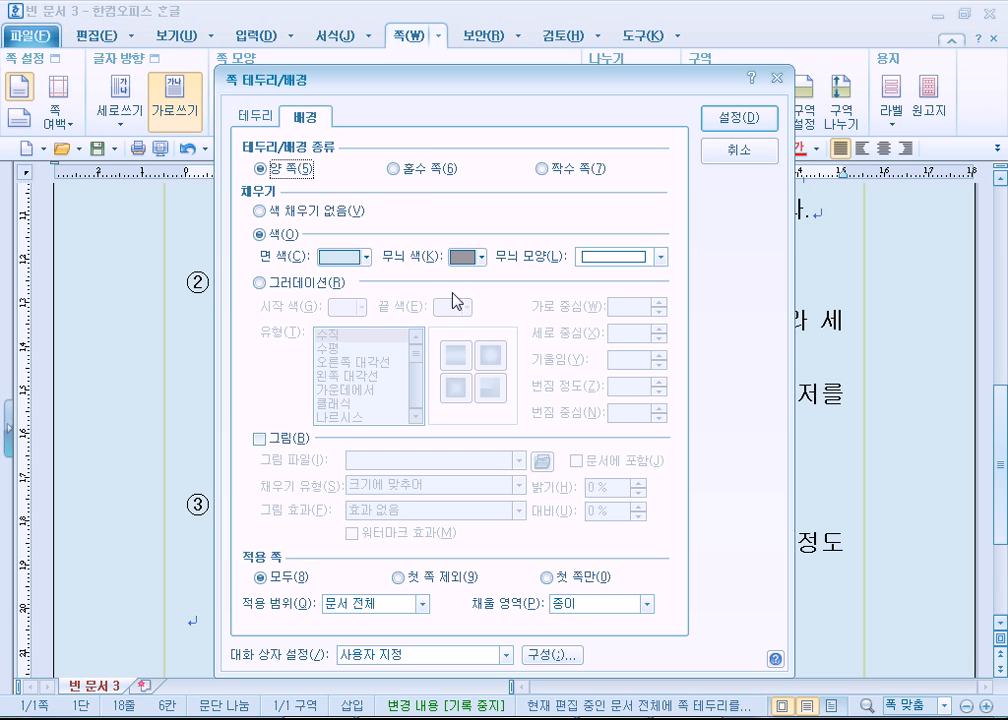
left_click(366, 257)
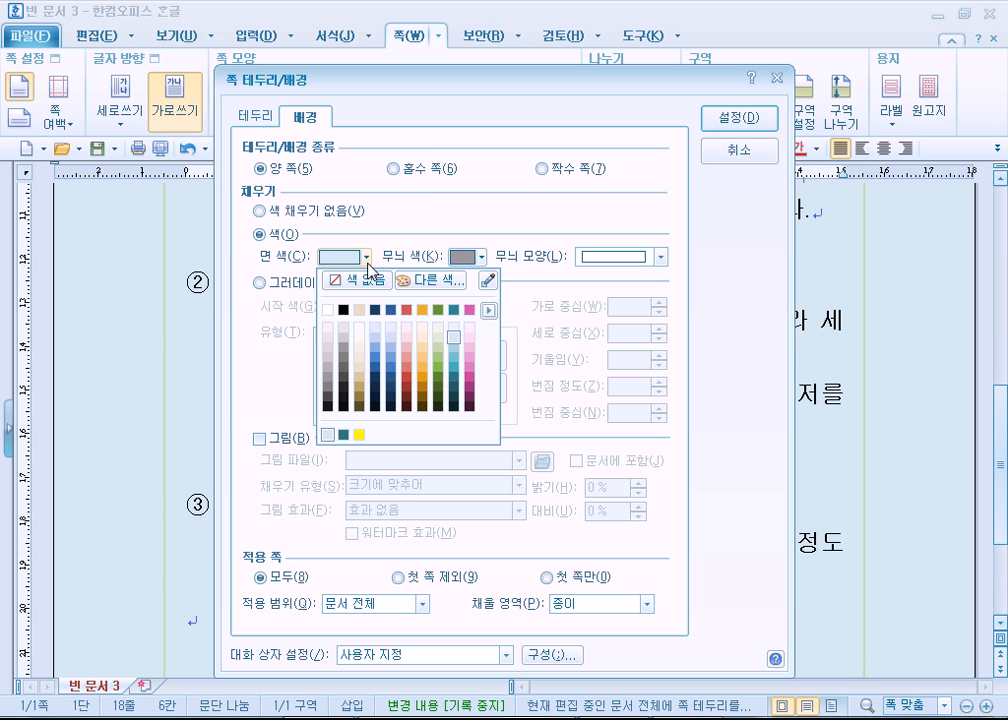
left_click(421, 338)
left_click(731, 120)
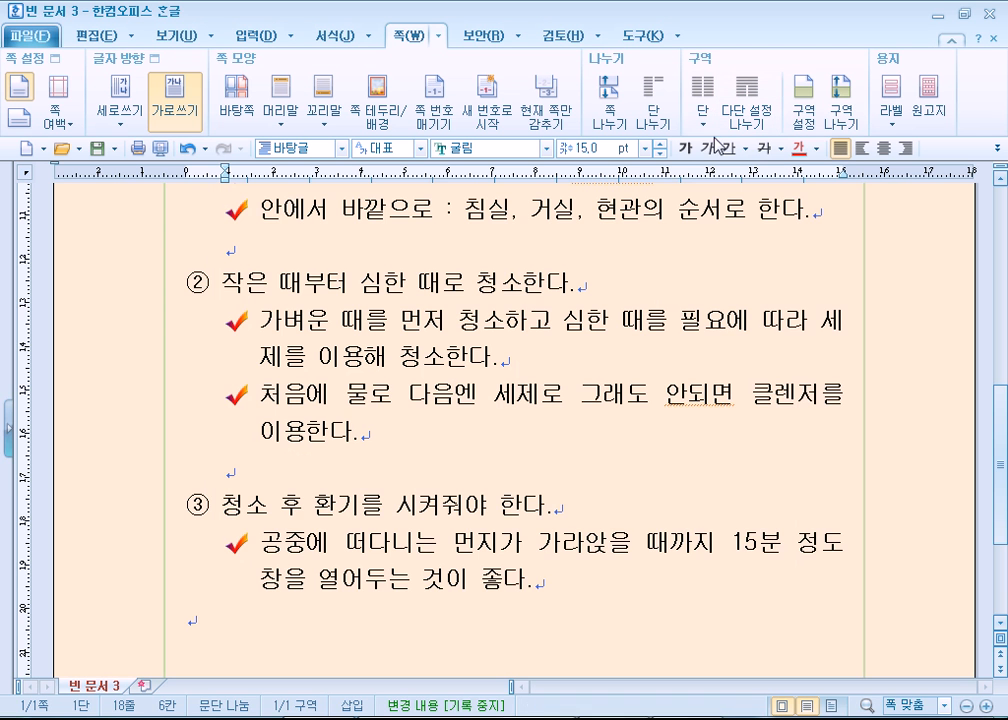
scroll(560, 378, "up", 1)
scroll(560, 378, "down", 4)
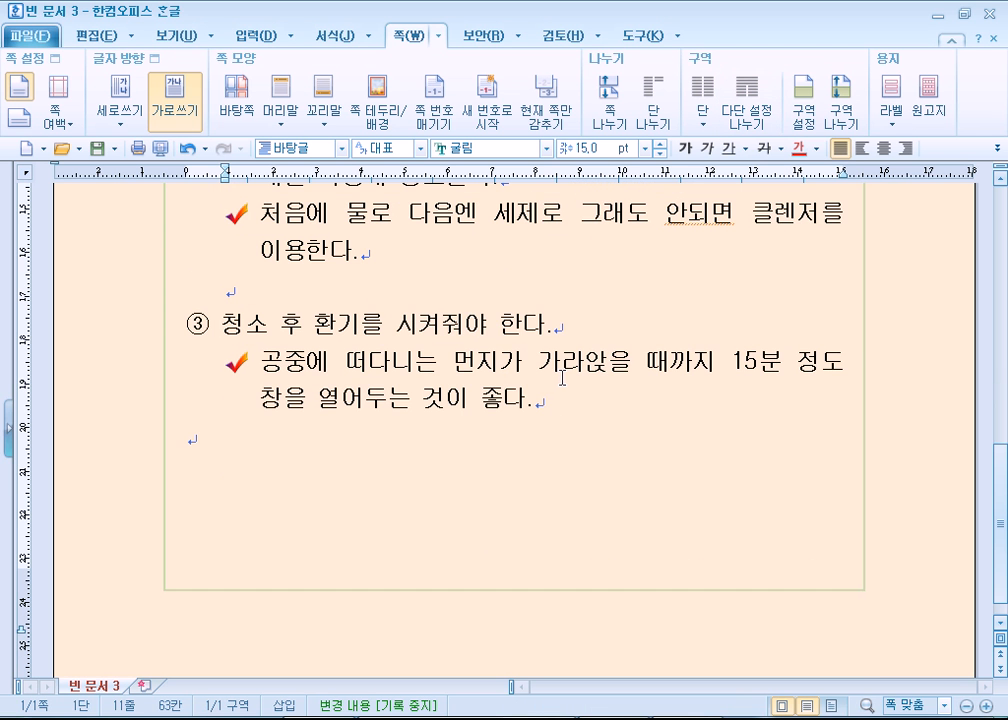
scroll(563, 378, "up", 1)
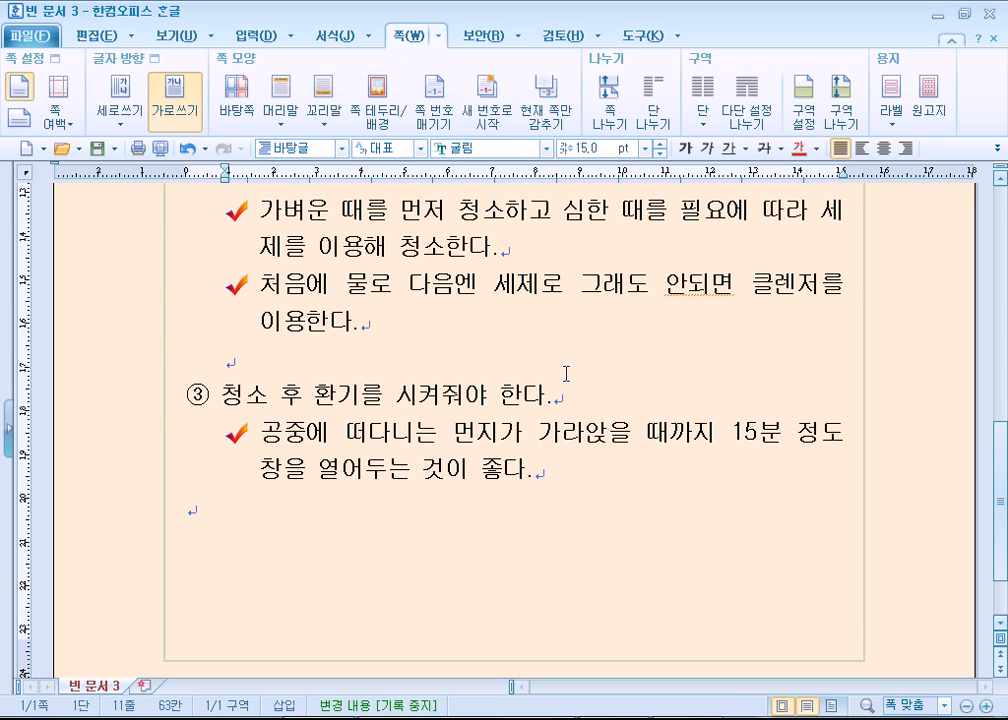
left_click(451, 536)
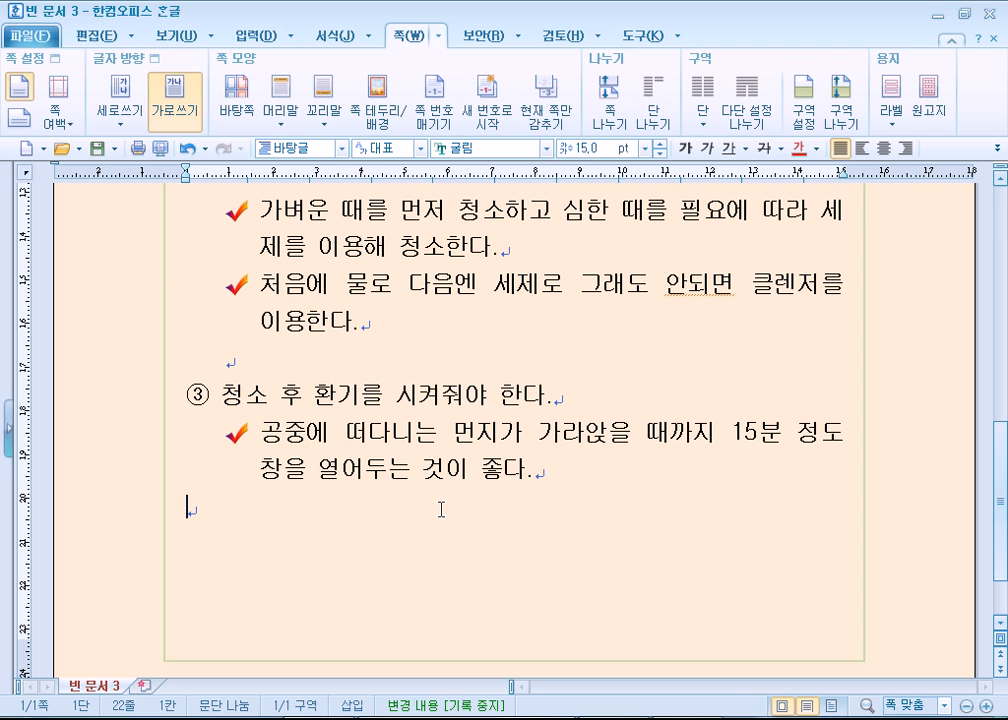
scroll(453, 509, "up", 1)
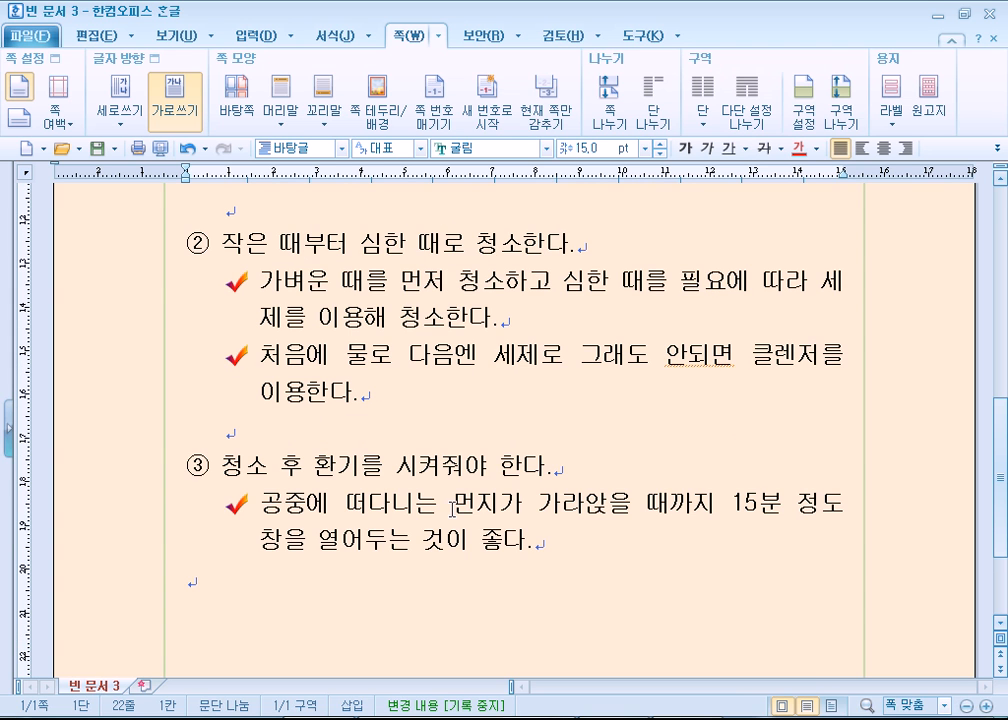
scroll(455, 508, "up", 9)
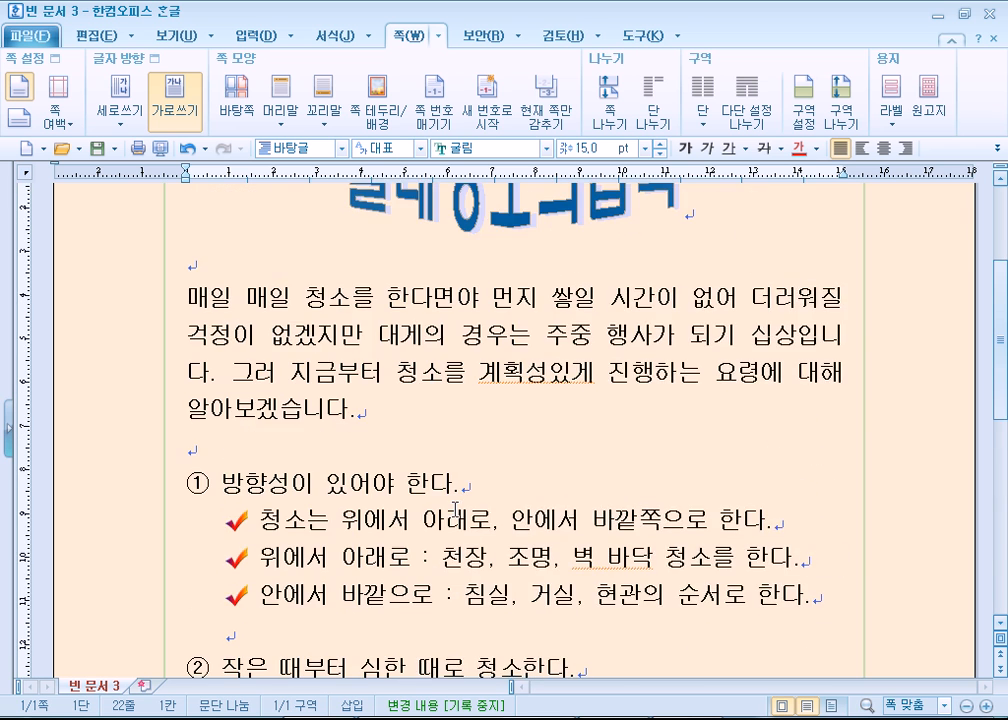
scroll(455, 509, "up", 3)
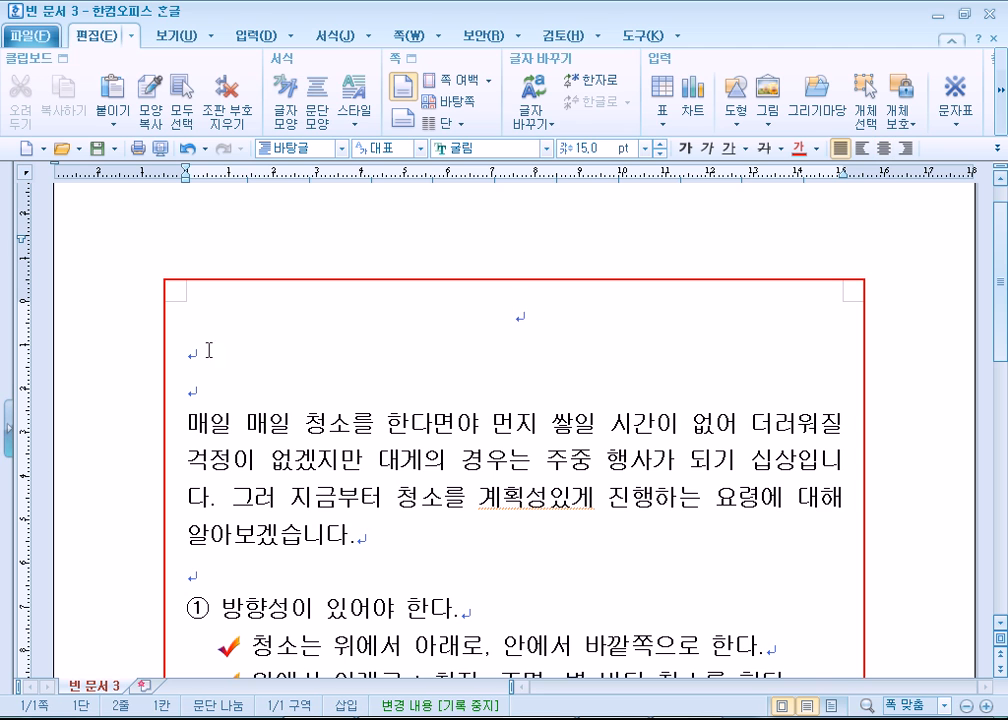
Delete one empty line at the top of the page
left_click(207, 349)
left_click(517, 315)
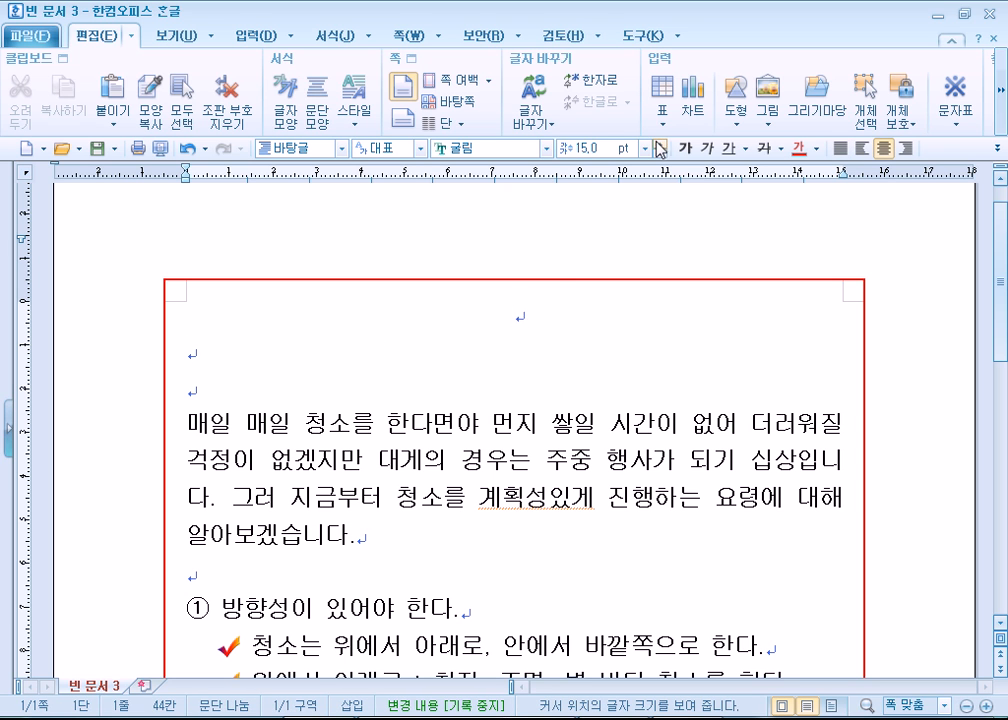
key("Delete")
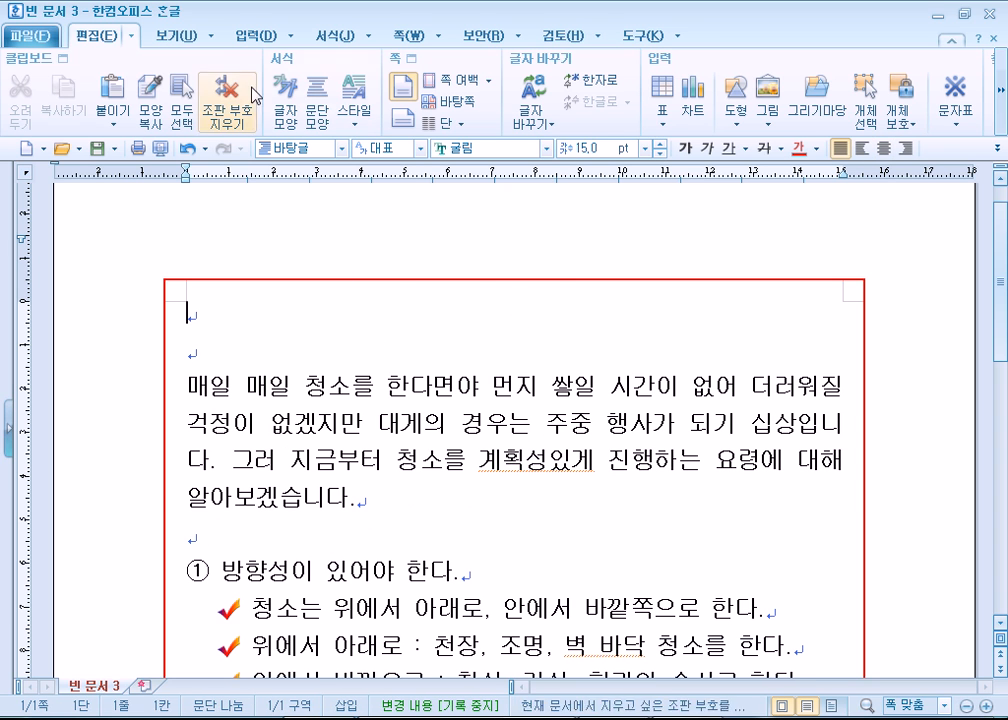
Insert a WordArt title reading '실내청소의원칙' via Insert > Object > WordArt
left_click(248, 44)
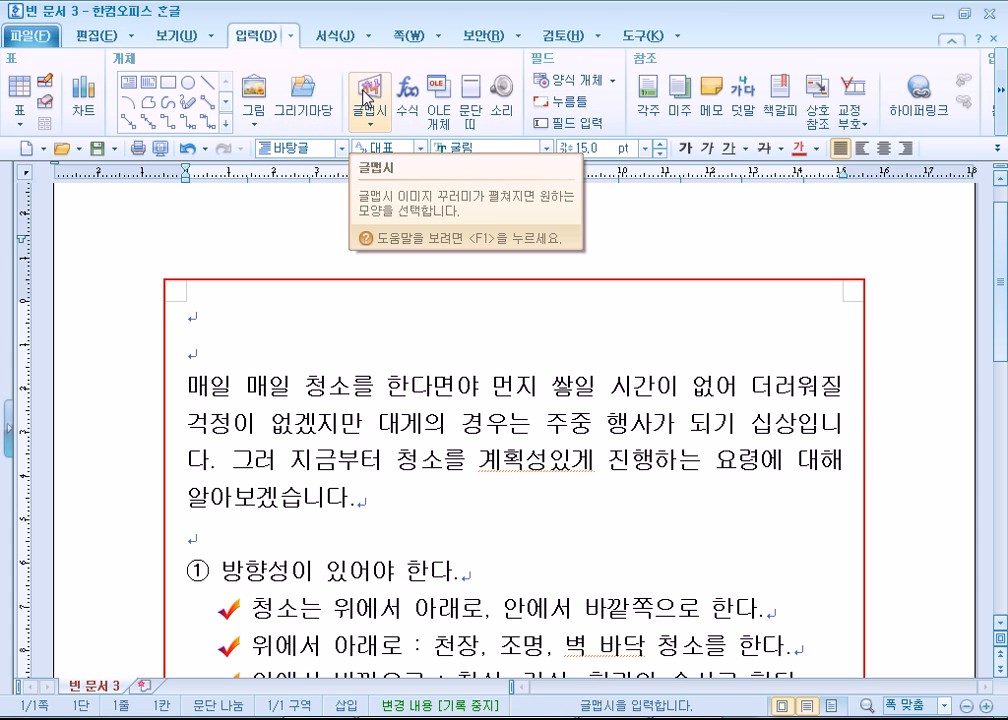
left_click(292, 44)
mouse_move(289, 105)
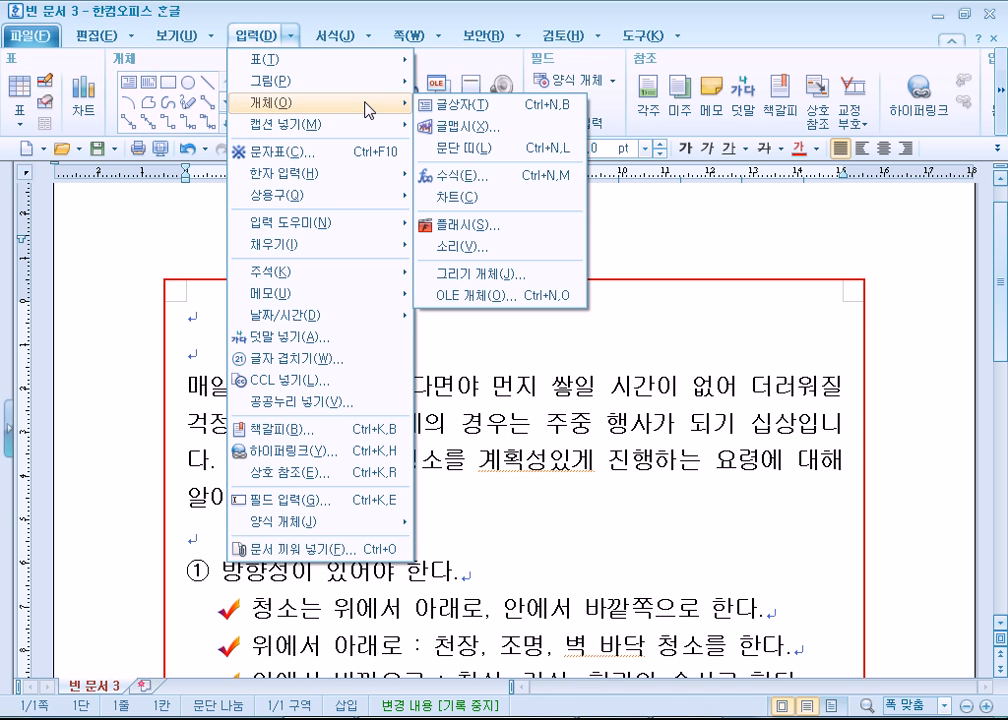
left_click(463, 129)
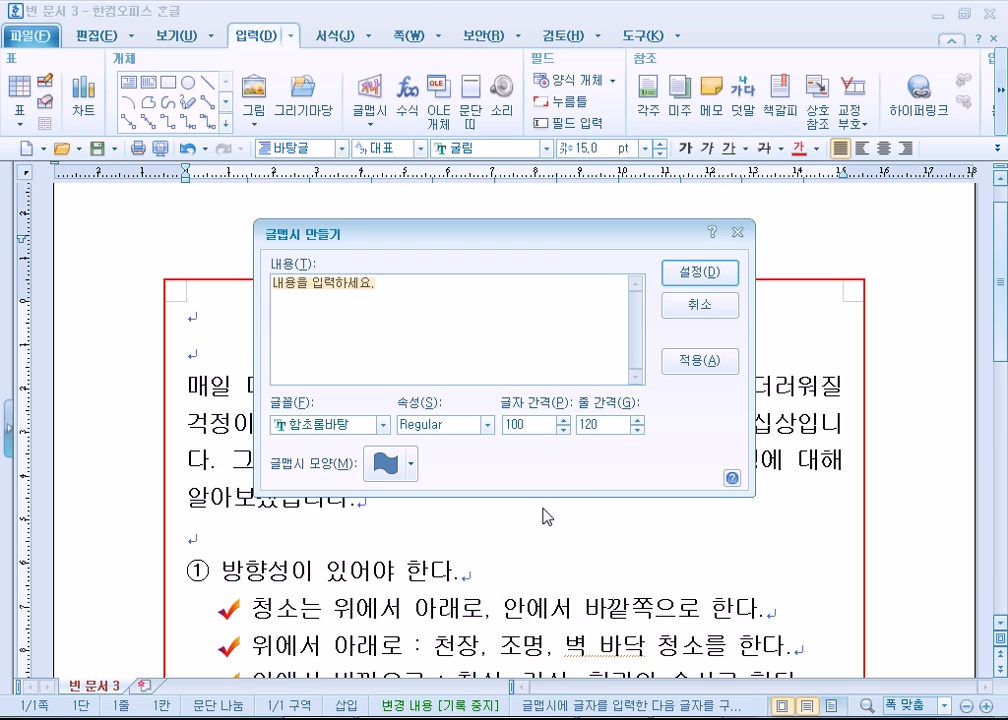
left_click_drag(419, 238, 580, 188)
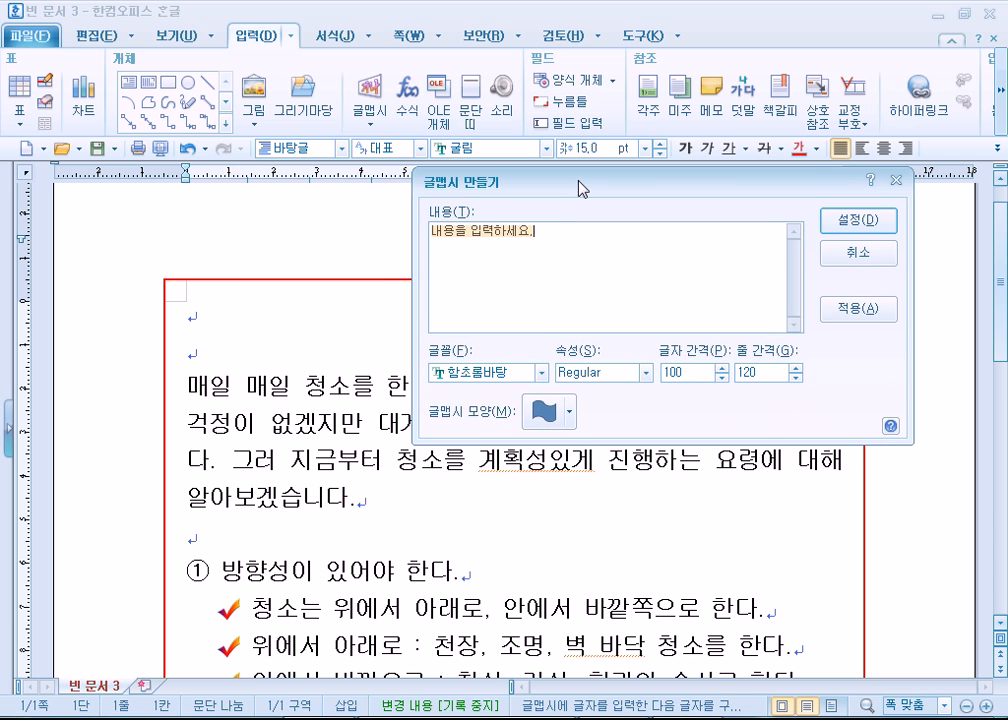
type("실내청소의")
key("BackSpace")
key("BackSpace")
key("BackSpace")
key("BackSpace")
type("청소의원칙")
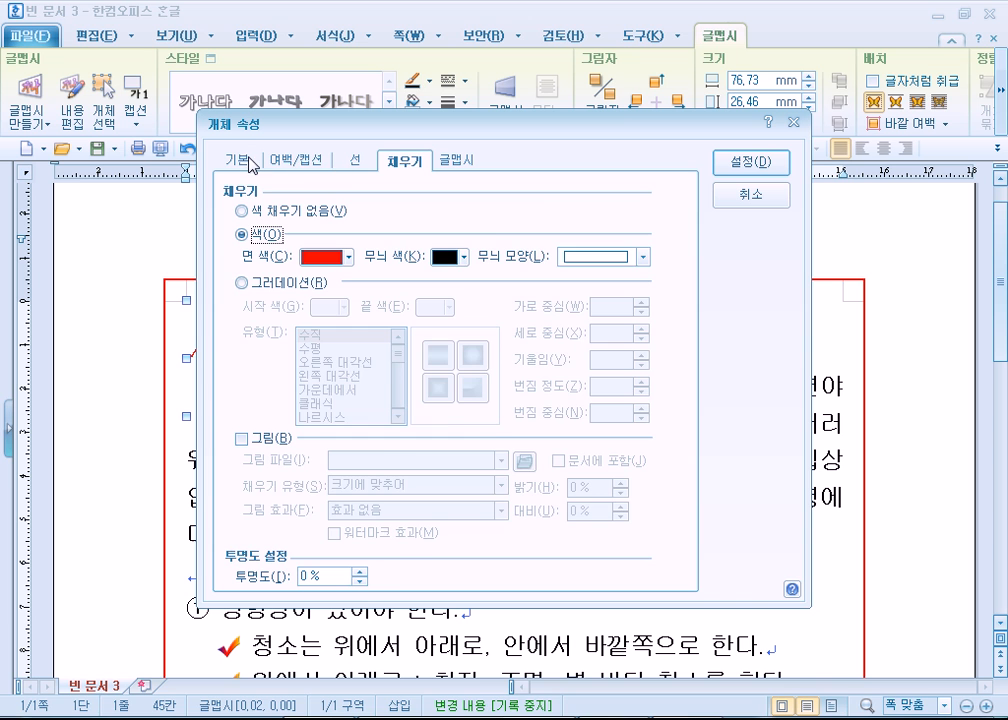
Treat the WordArt title as a character and centre it on the page
left_click(246, 163)
left_click(279, 287)
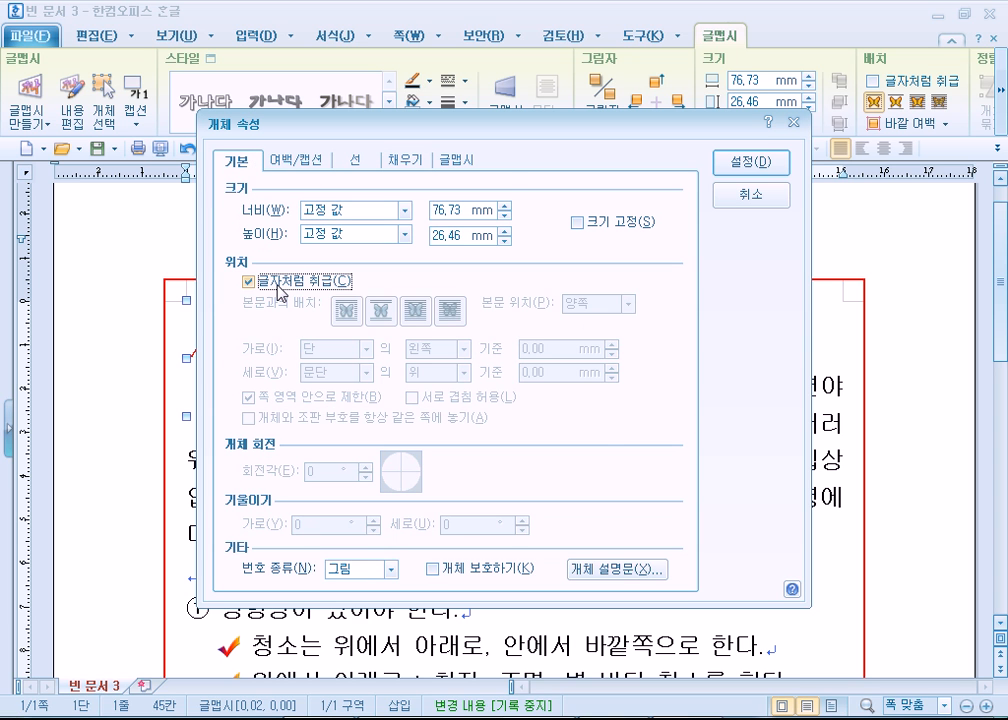
left_click(745, 162)
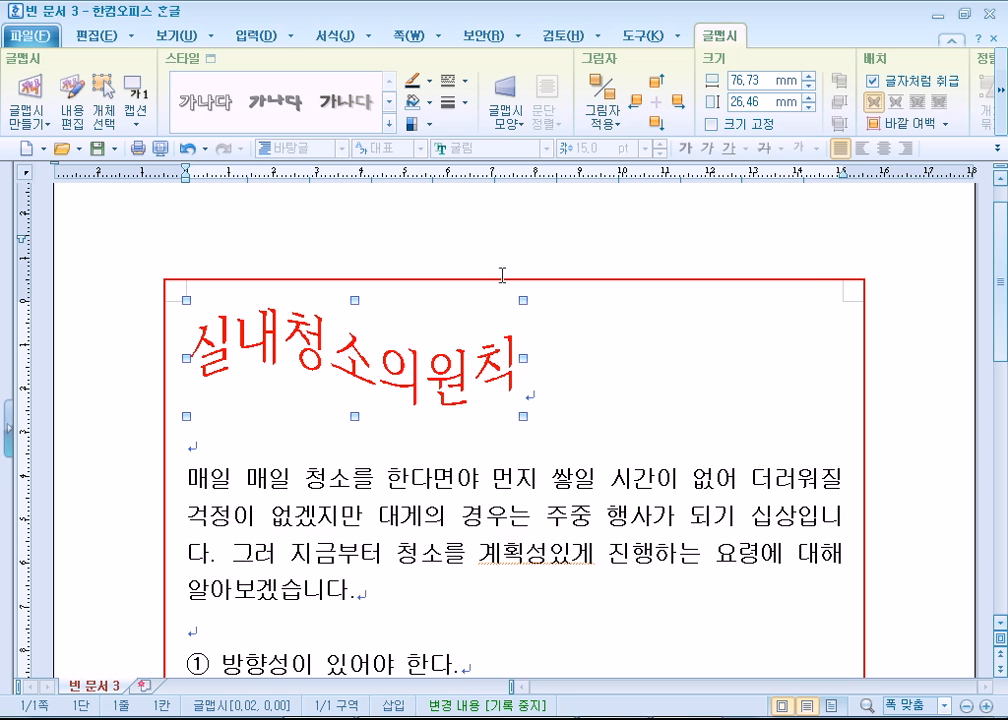
left_click(558, 367)
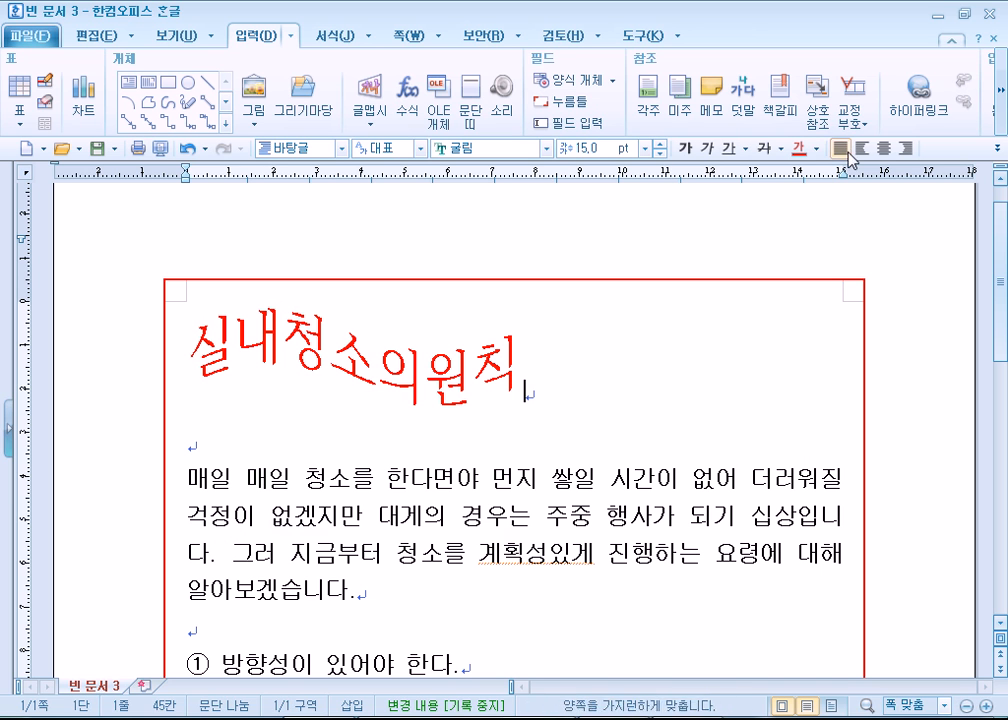
left_click(886, 150)
Stretch the title wider and shorter to about 118.03 × 22.30 mm
left_click(504, 366)
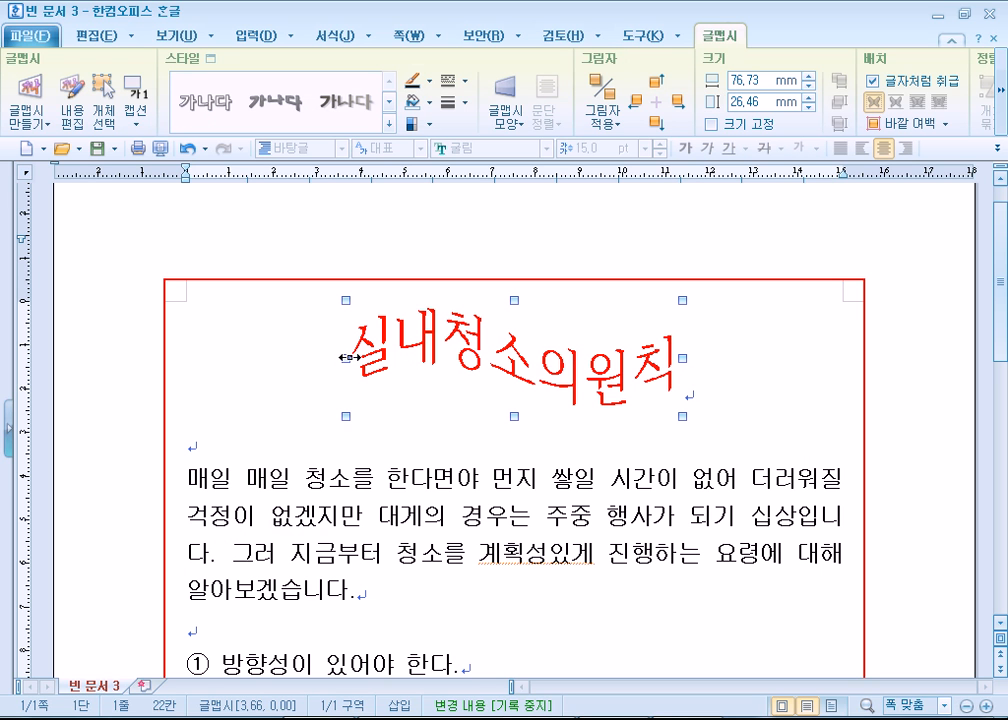
left_click_drag(343, 357, 180, 354)
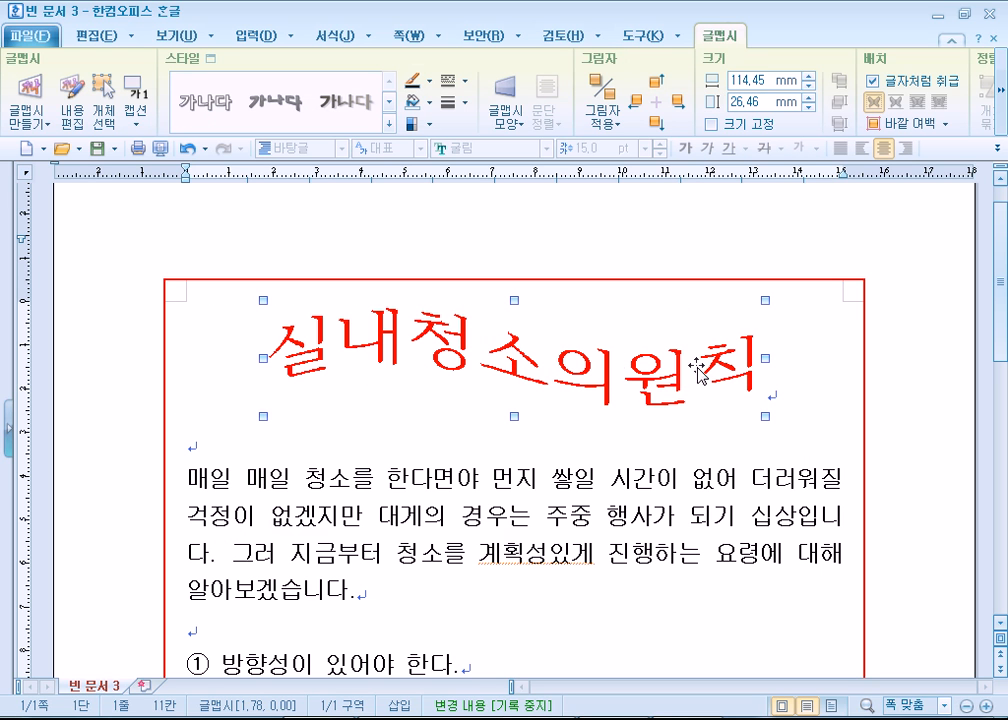
left_click_drag(766, 357, 783, 356)
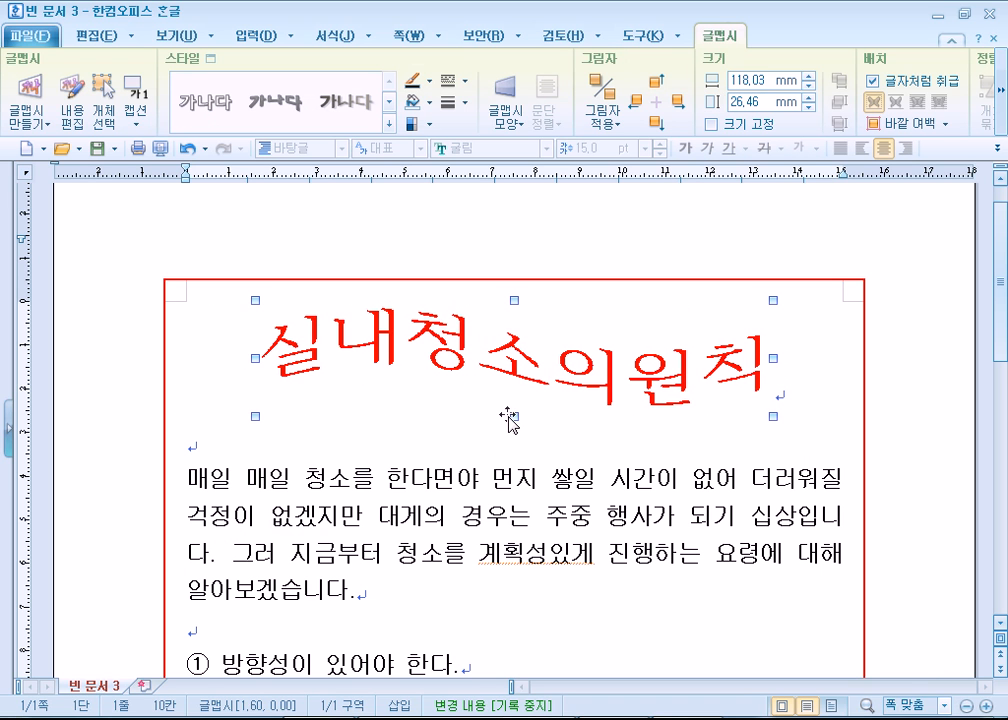
left_click_drag(515, 410, 515, 397)
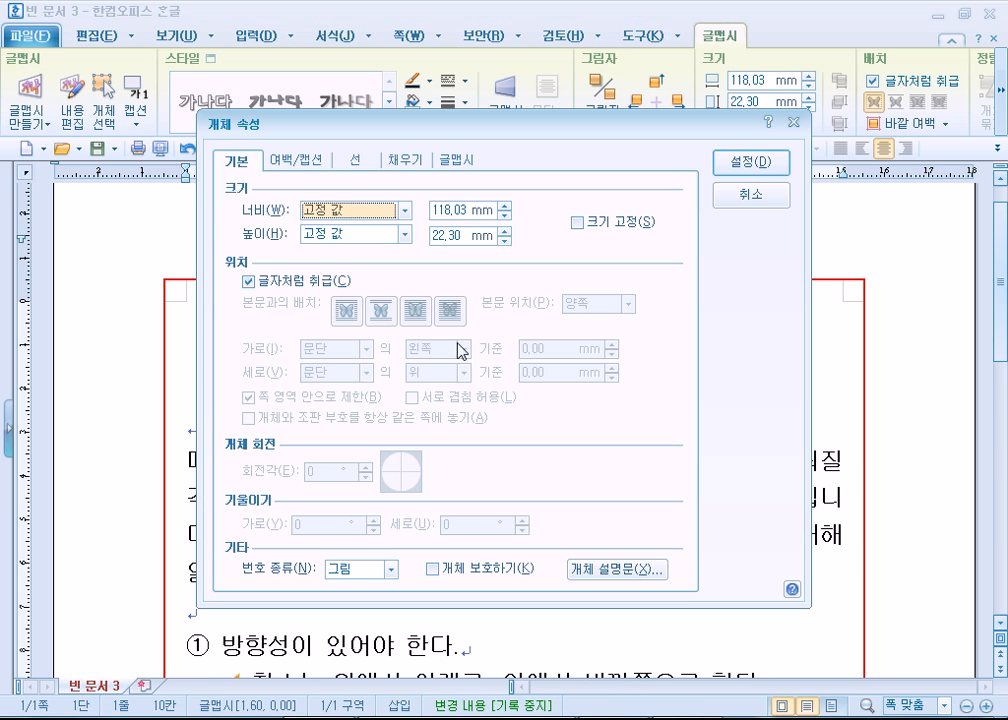
Keep the title treated as a character and bring up its WordArt settings
left_click(264, 283)
left_click(264, 283)
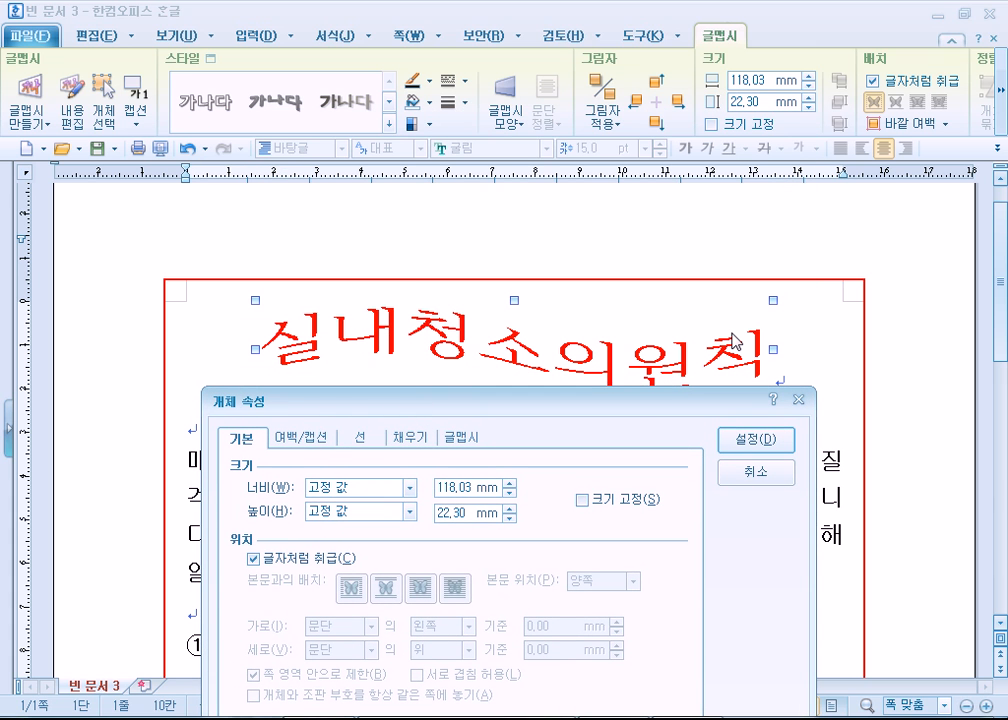
left_click_drag(542, 402, 671, 110)
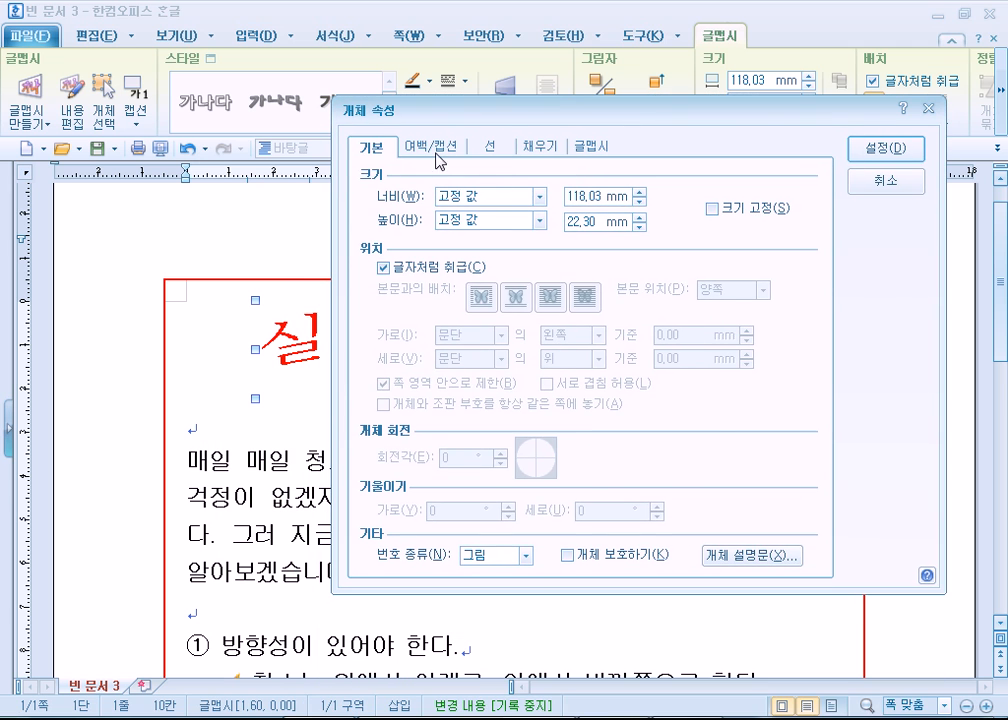
left_click(546, 148)
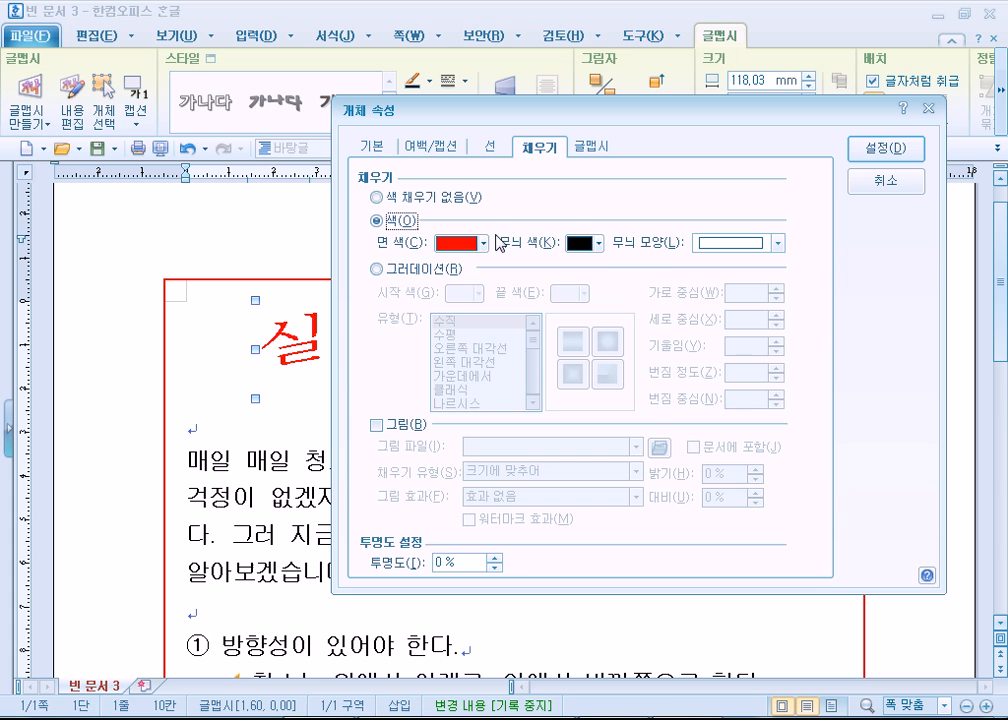
left_click(590, 147)
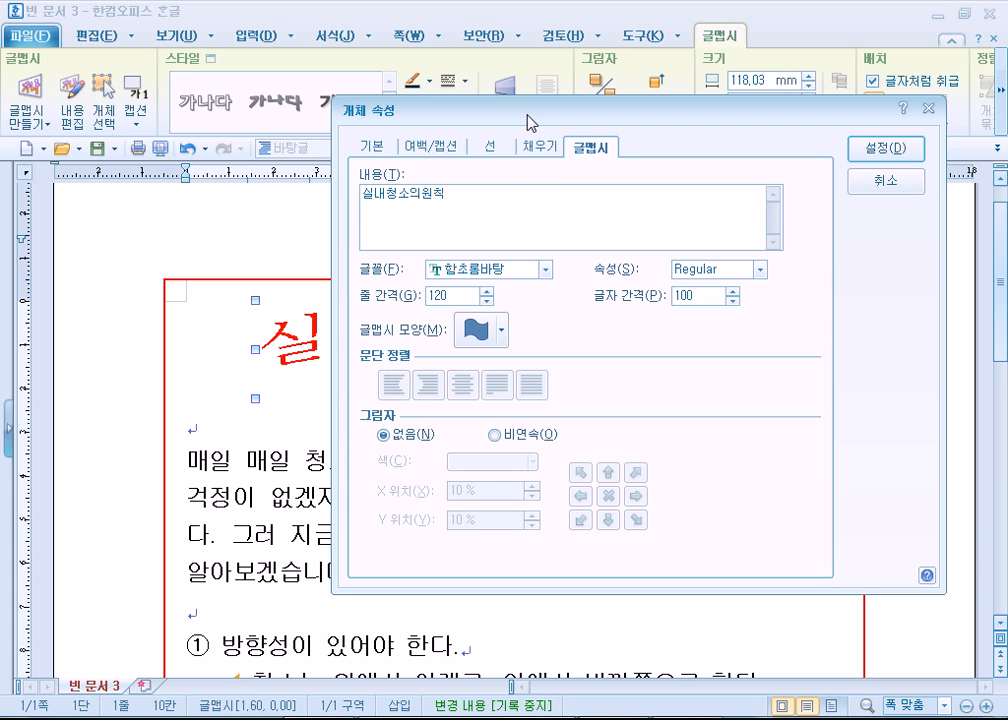
left_click_drag(527, 122, 632, 72)
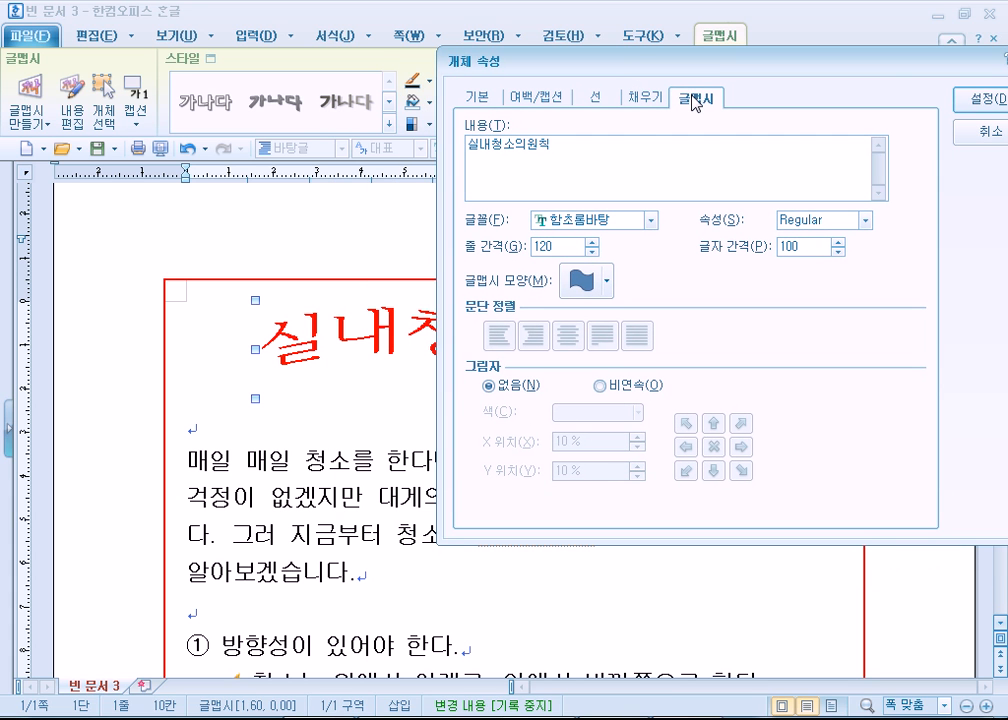
Set the title font to HY울릉도B and its WordArt shape to a plain rectangle
left_click(577, 222)
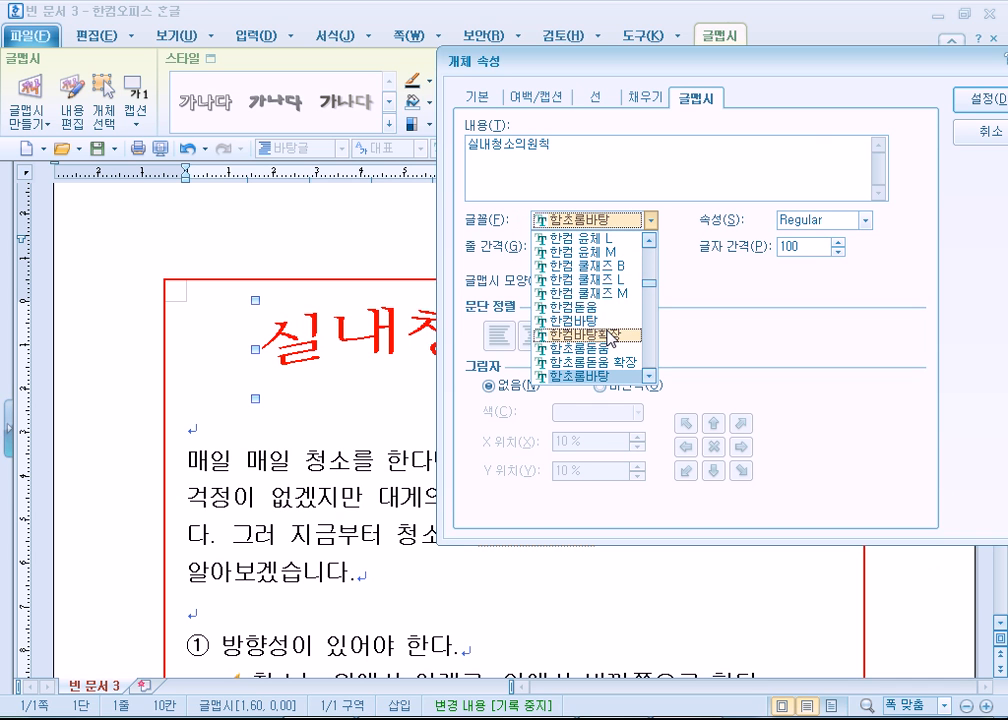
scroll(611, 337, "down", 3)
scroll(609, 340, "up", 15)
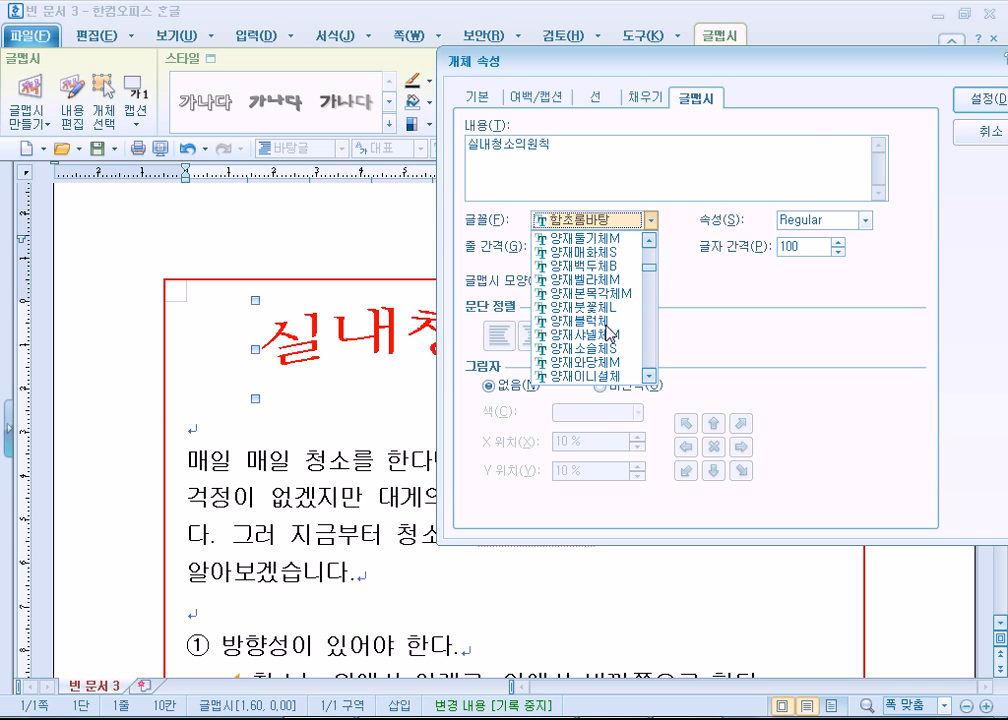
scroll(607, 334, "down", 10)
left_click_drag(648, 271, 643, 313)
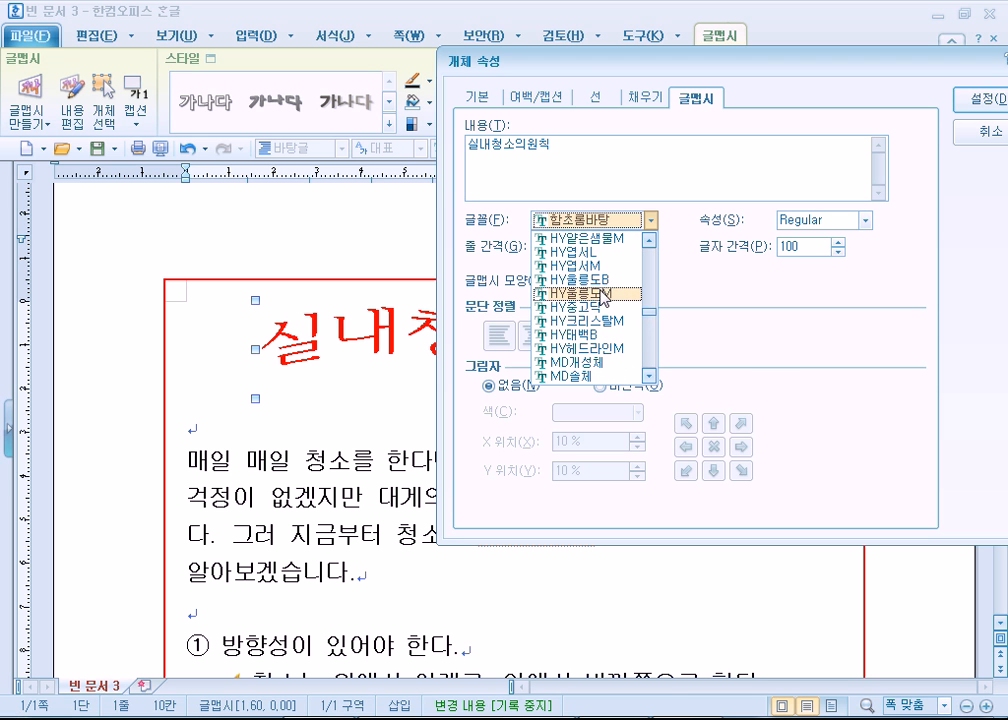
left_click(583, 291)
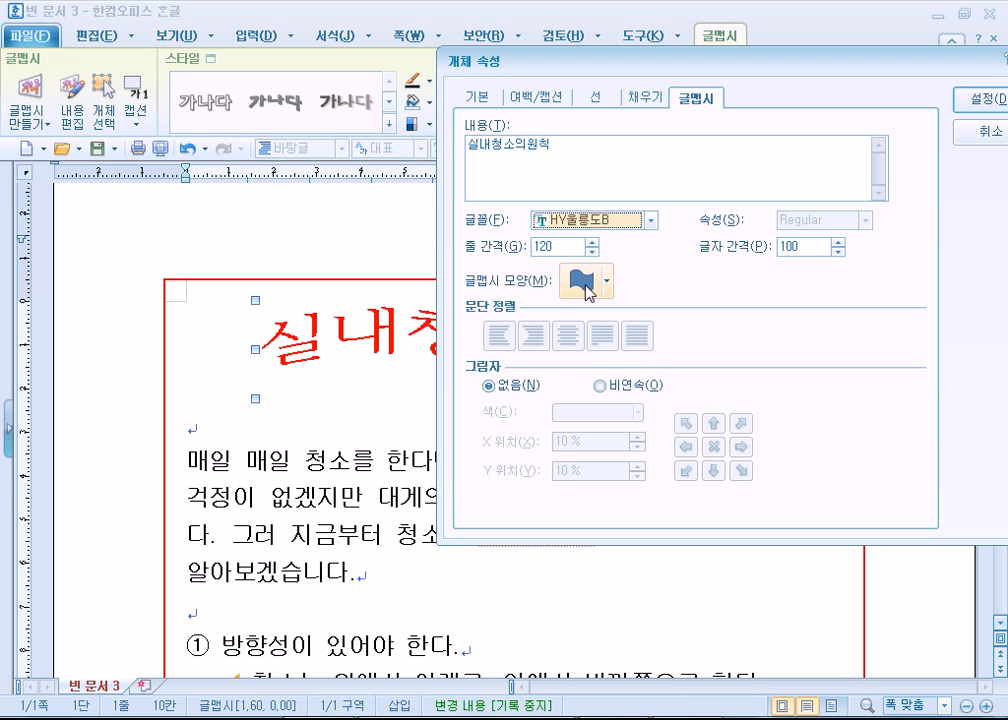
left_click(589, 288)
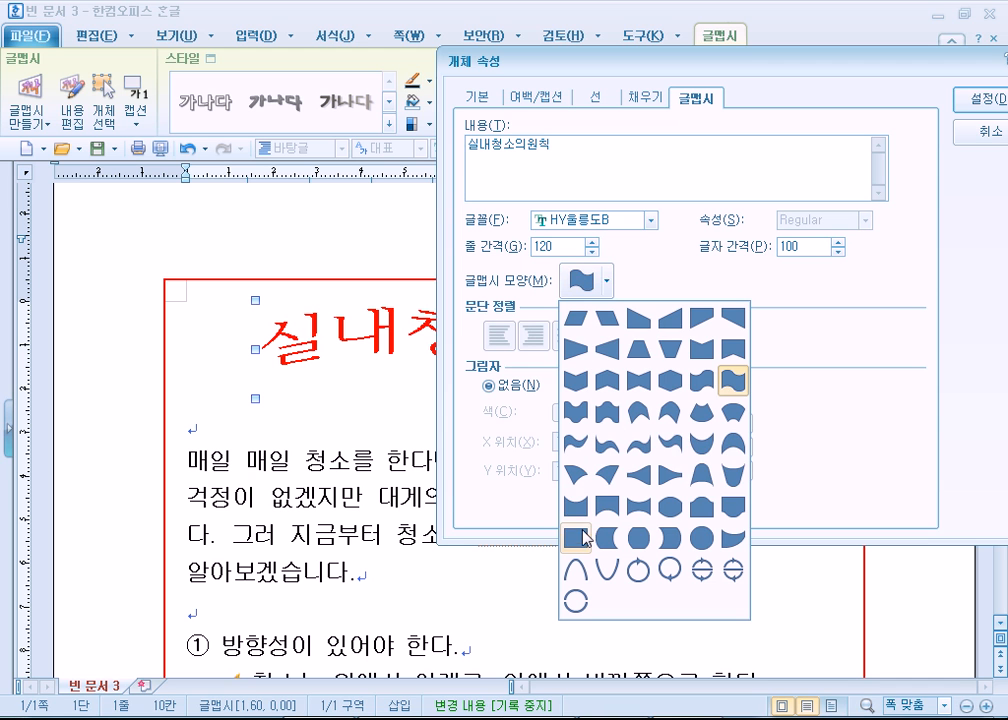
left_click(576, 539)
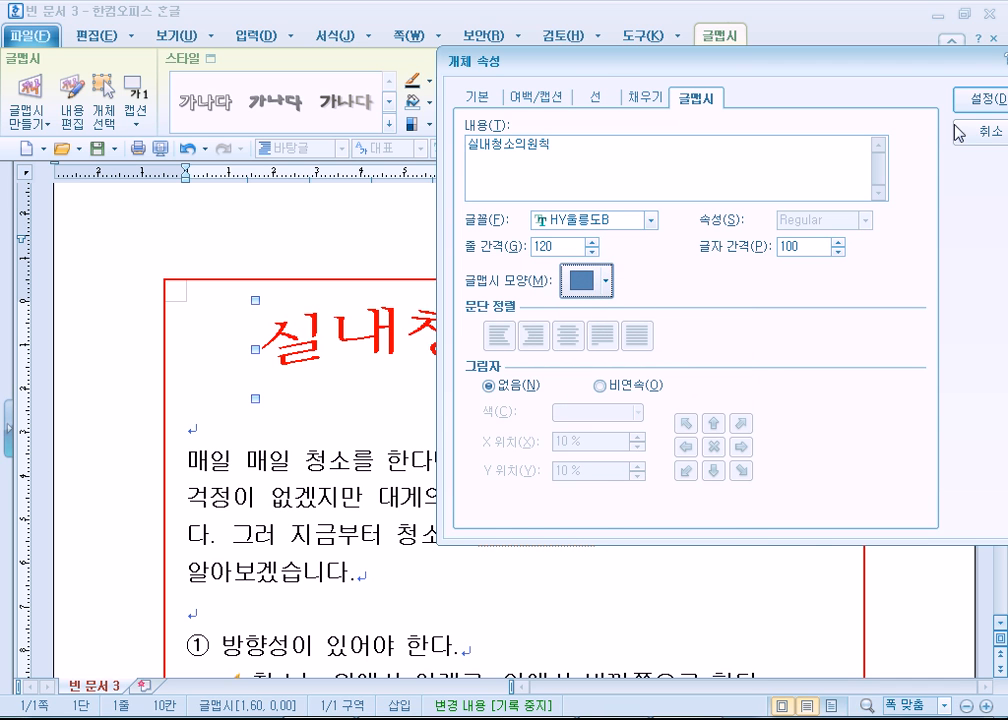
key("Return")
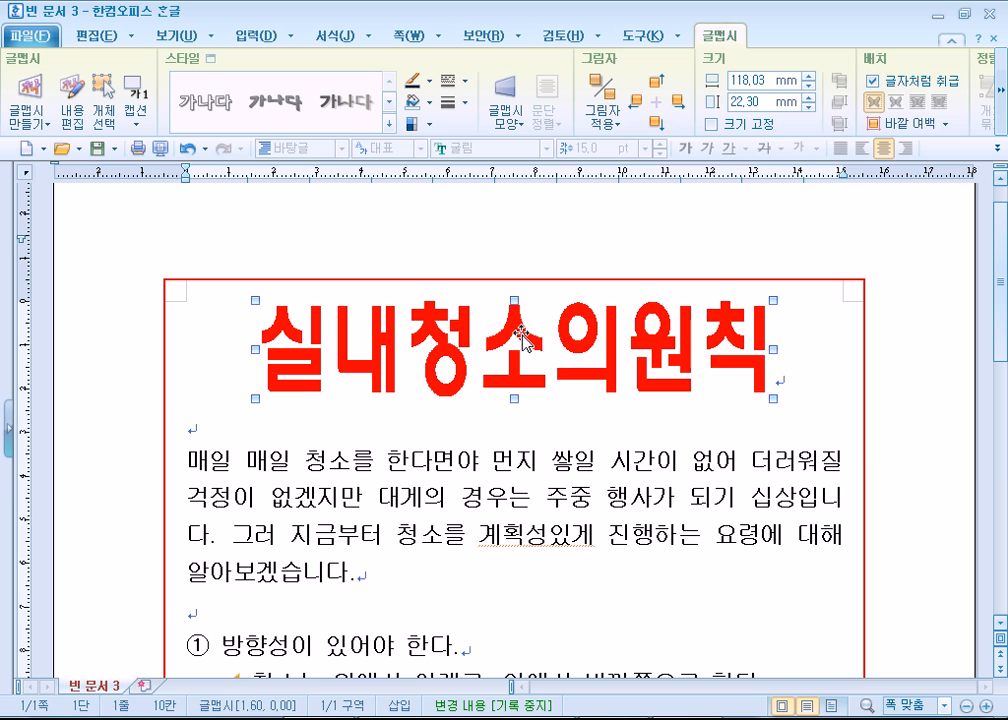
Give the WordArt title a solid outline line type
double_click(522, 338)
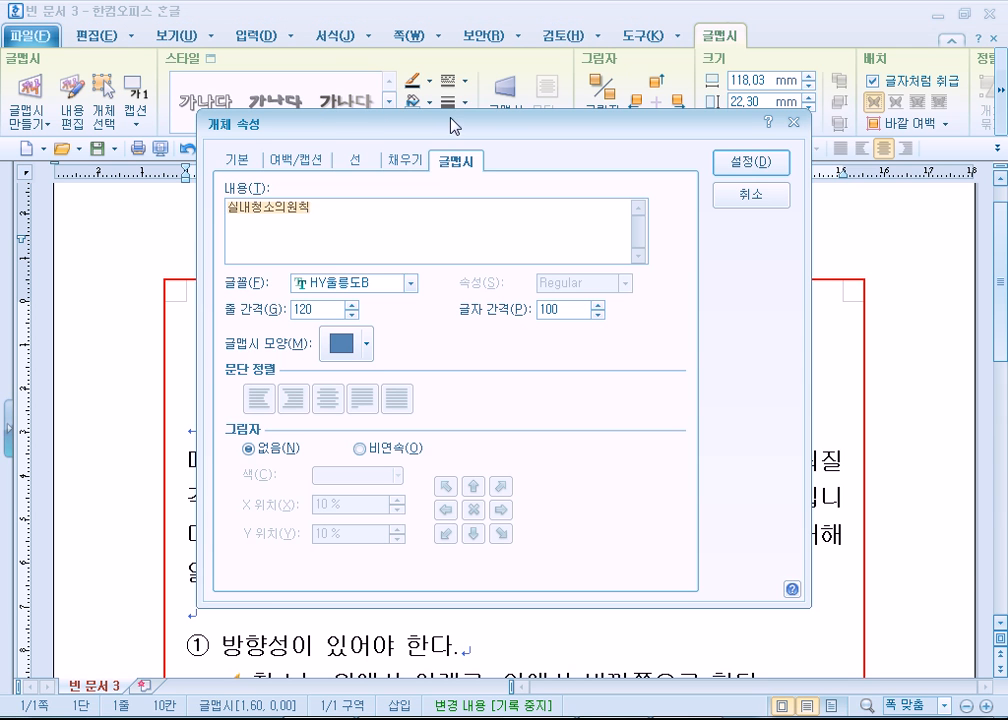
left_click_drag(434, 129, 687, 68)
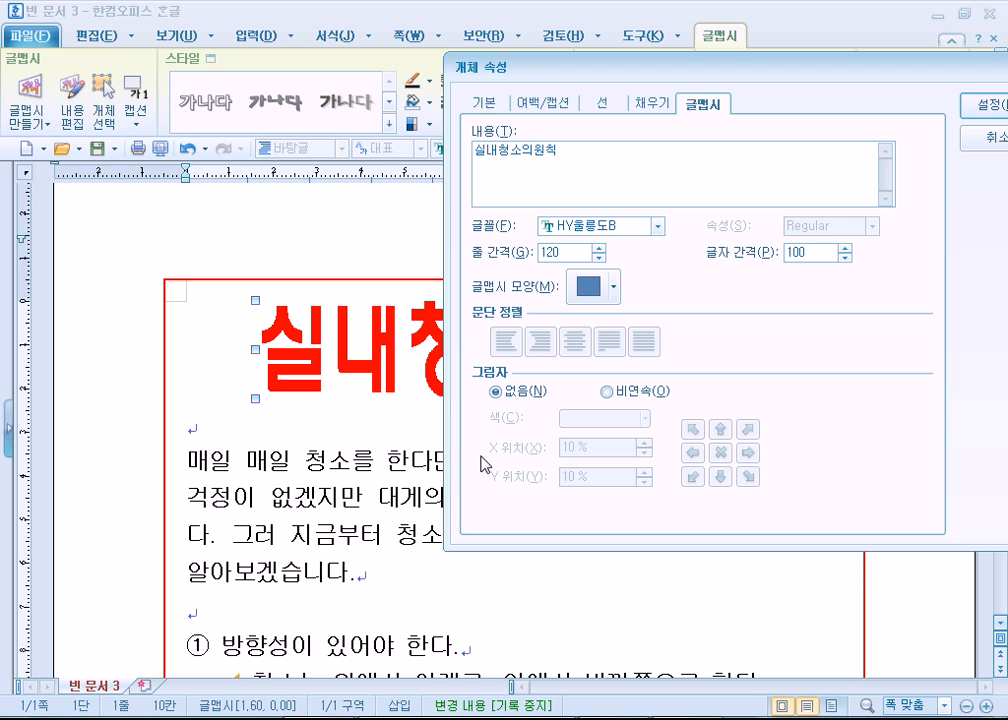
left_click(602, 104)
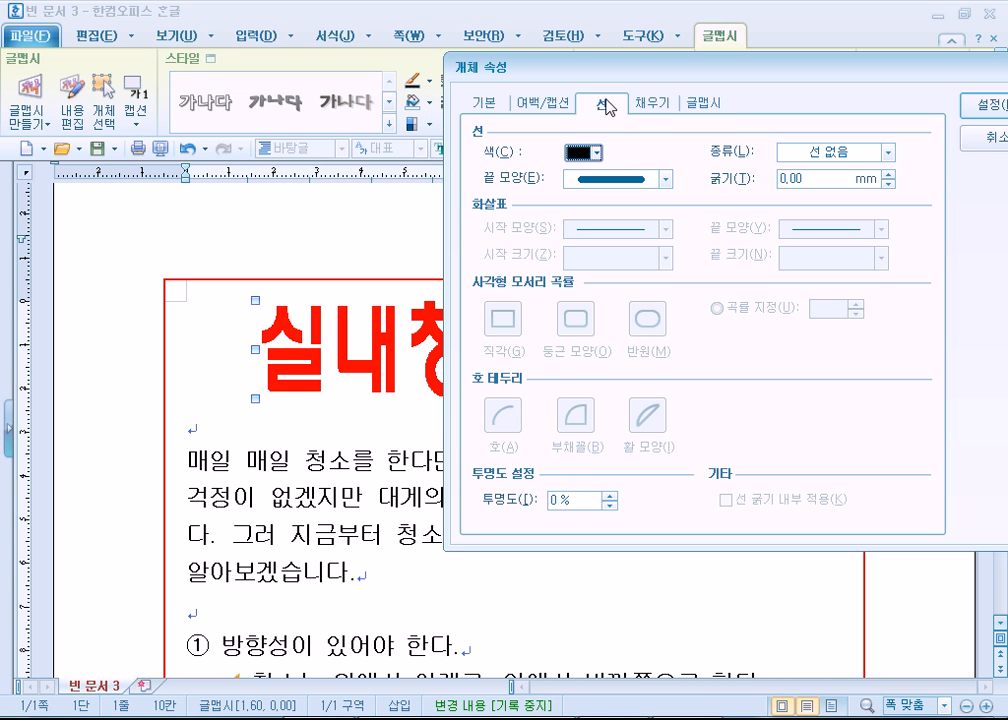
left_click(652, 104)
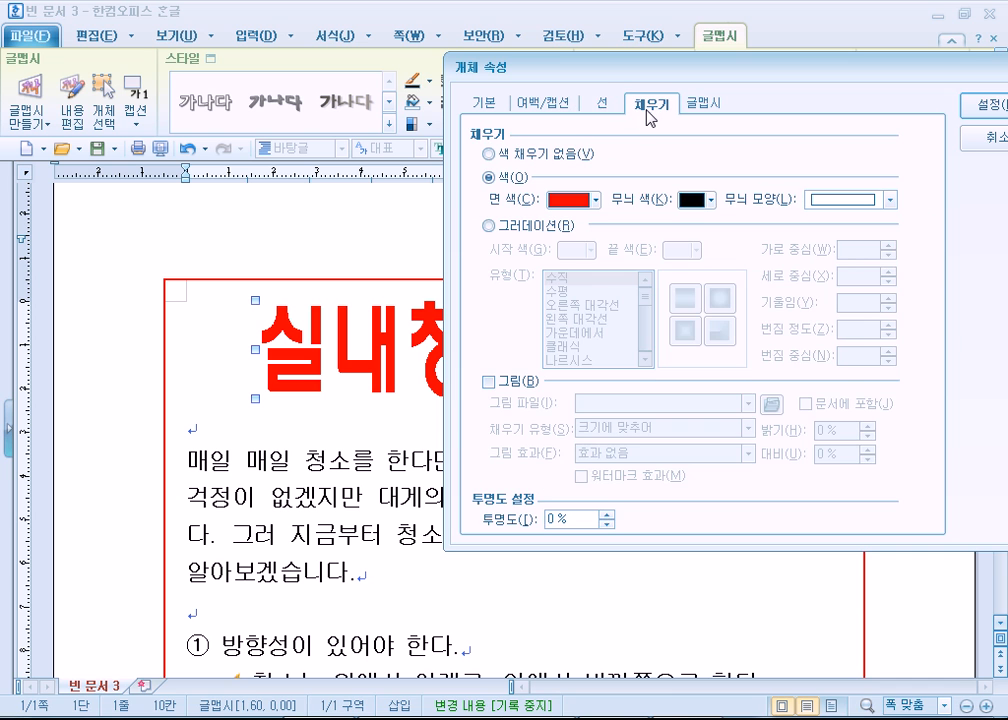
left_click(603, 104)
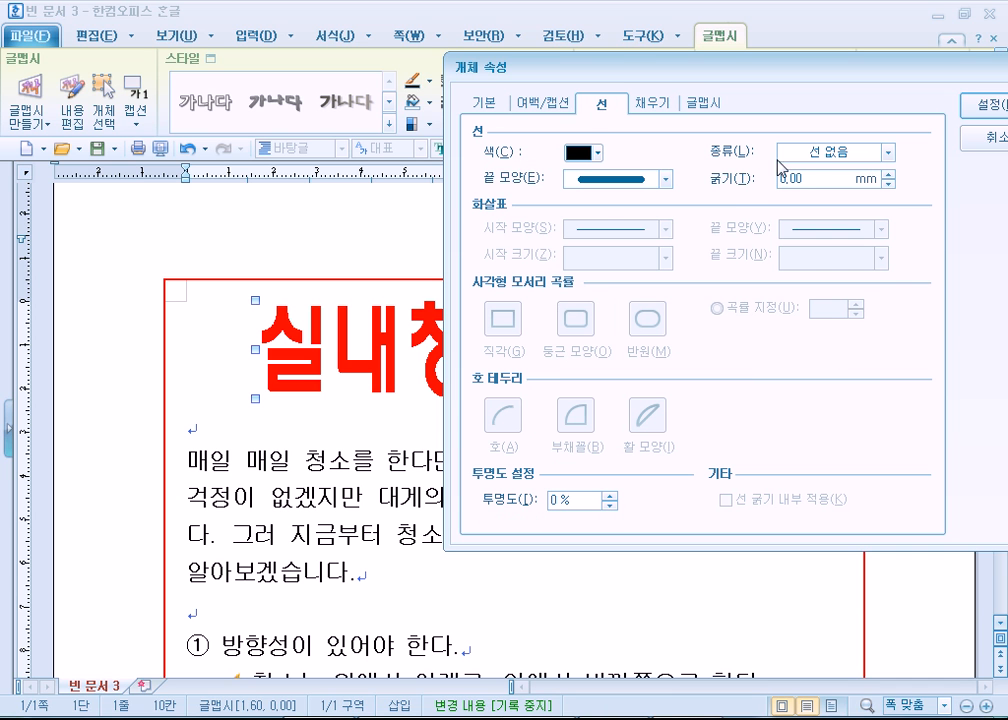
left_click(818, 157)
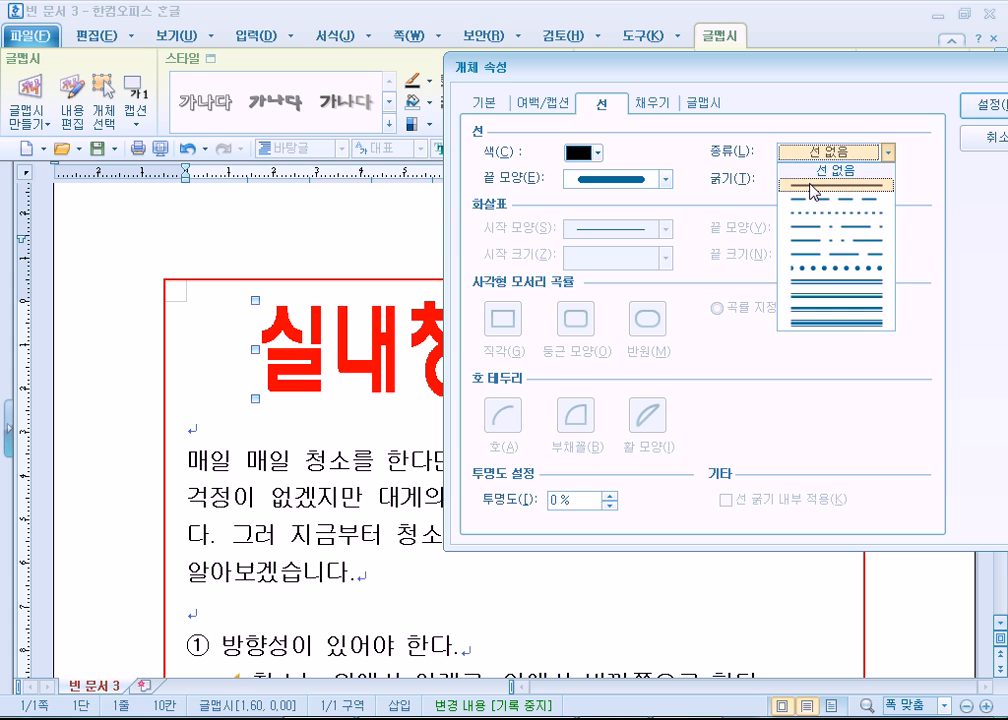
left_click(820, 186)
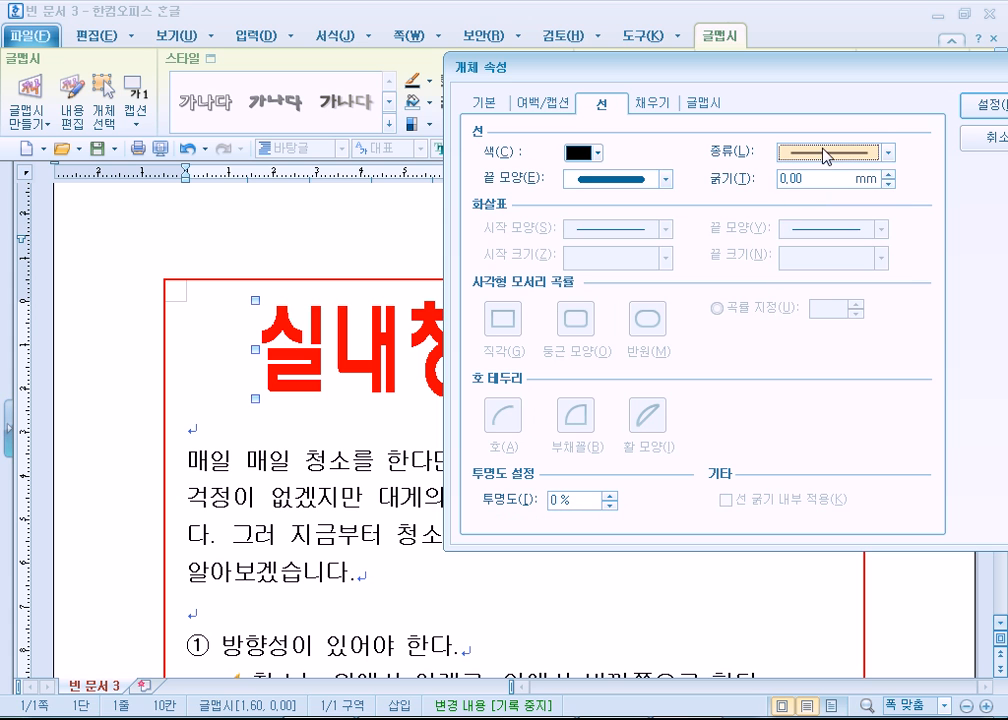
left_click(985, 108)
Recheck the outline, briefly remove it, restore it to solid, and apply
double_click(355, 362)
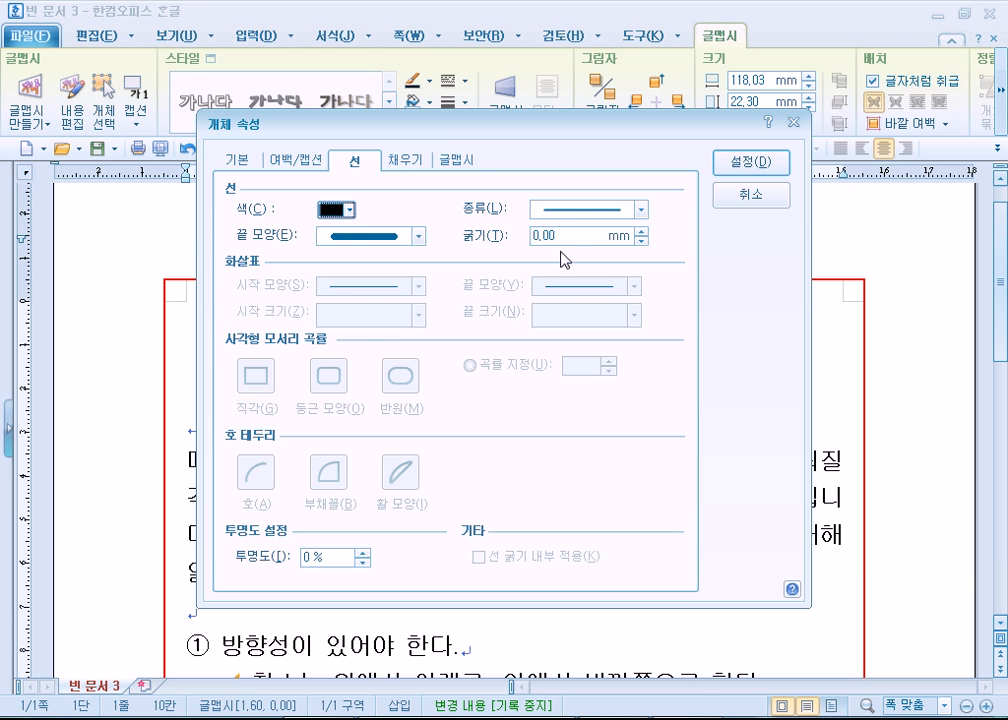
left_click_drag(400, 84, 712, 66)
left_click(857, 151)
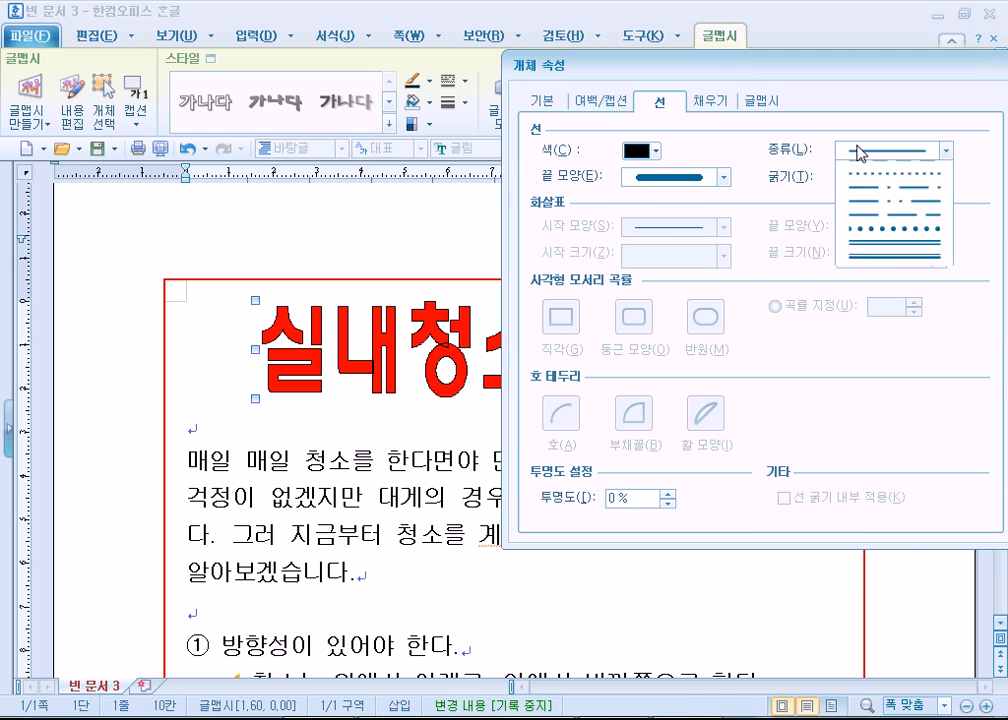
left_click(857, 166)
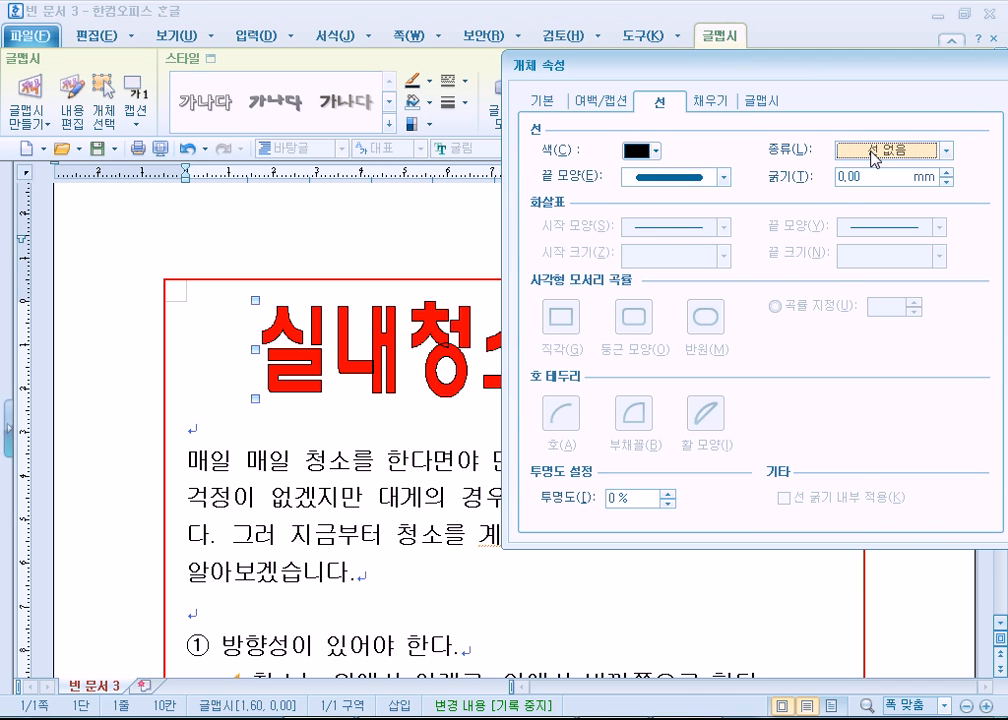
left_click(872, 151)
left_click(869, 184)
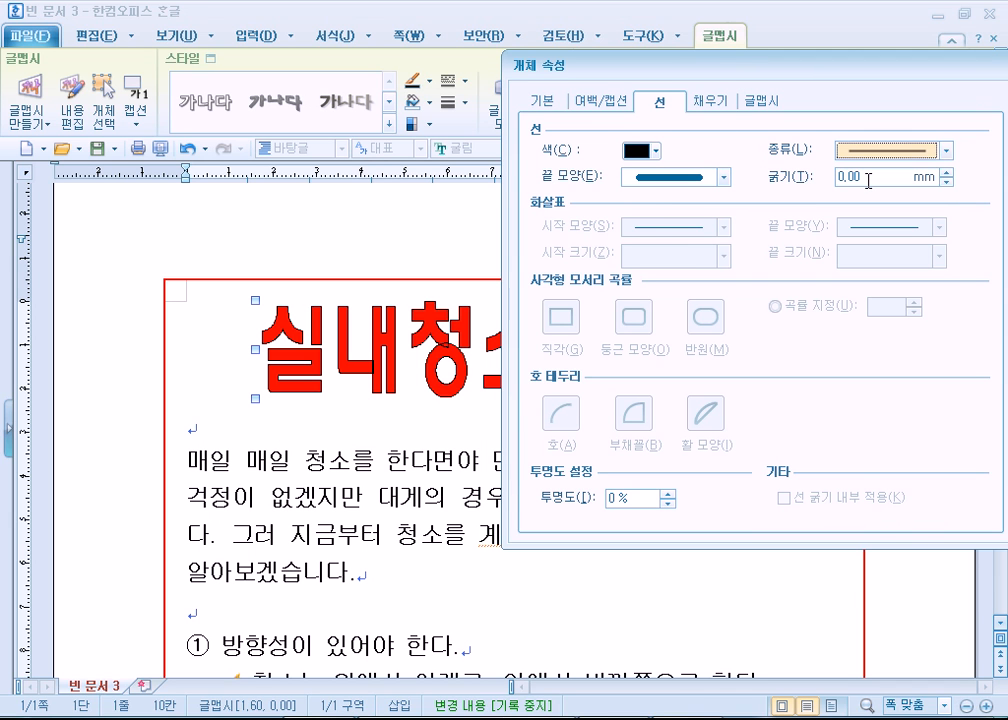
left_click_drag(829, 80, 720, 56)
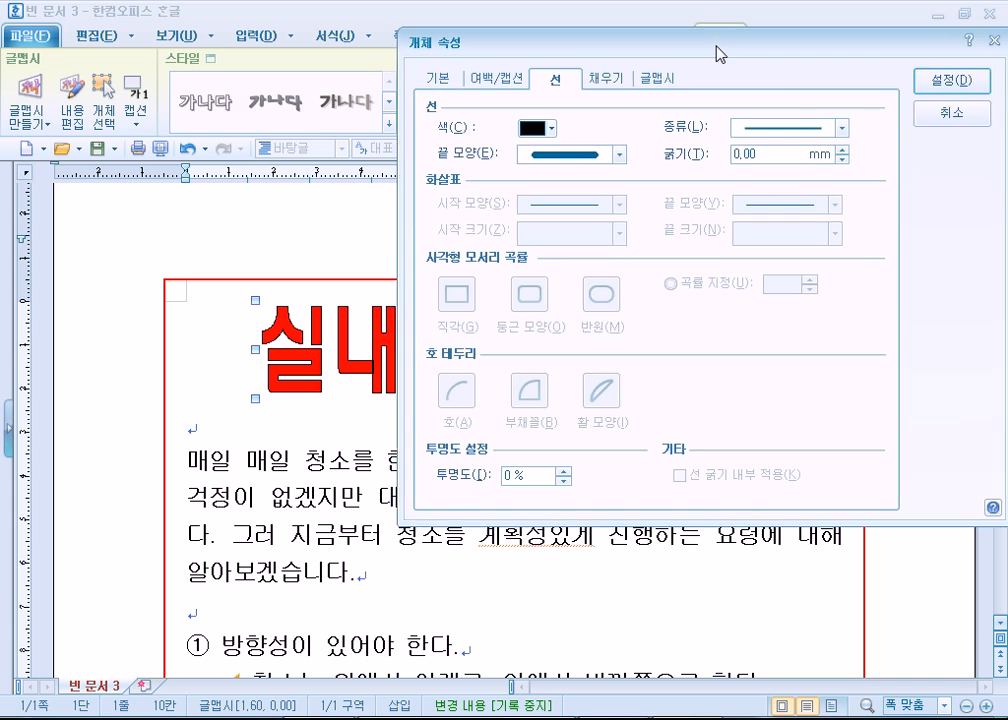
left_click_drag(585, 40, 737, 32)
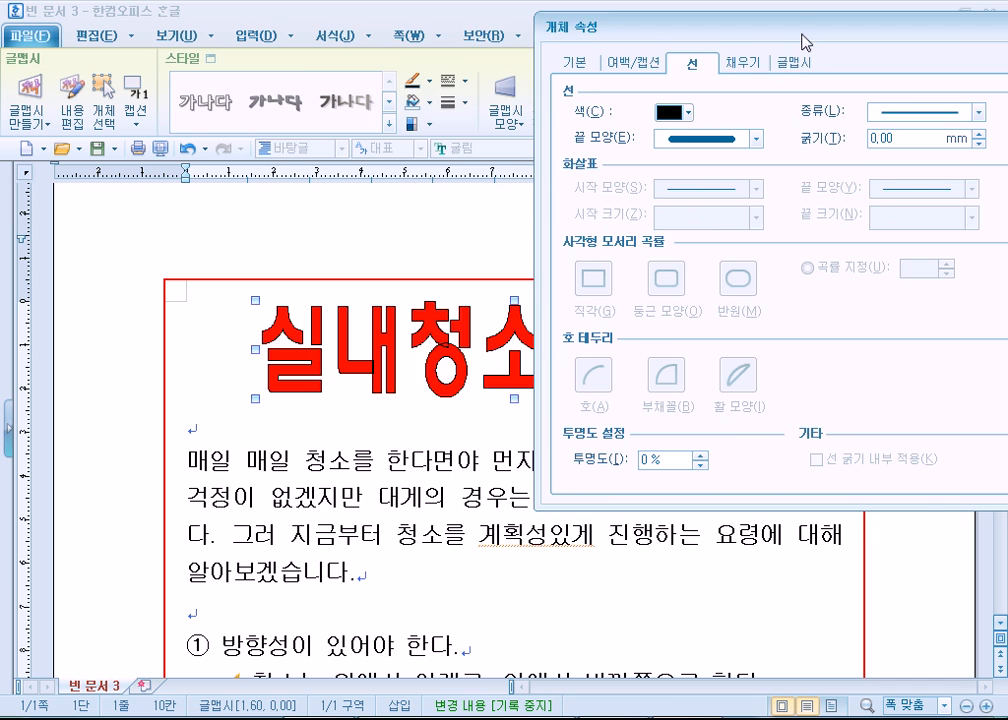
left_click_drag(803, 36, 583, 48)
left_click(758, 63)
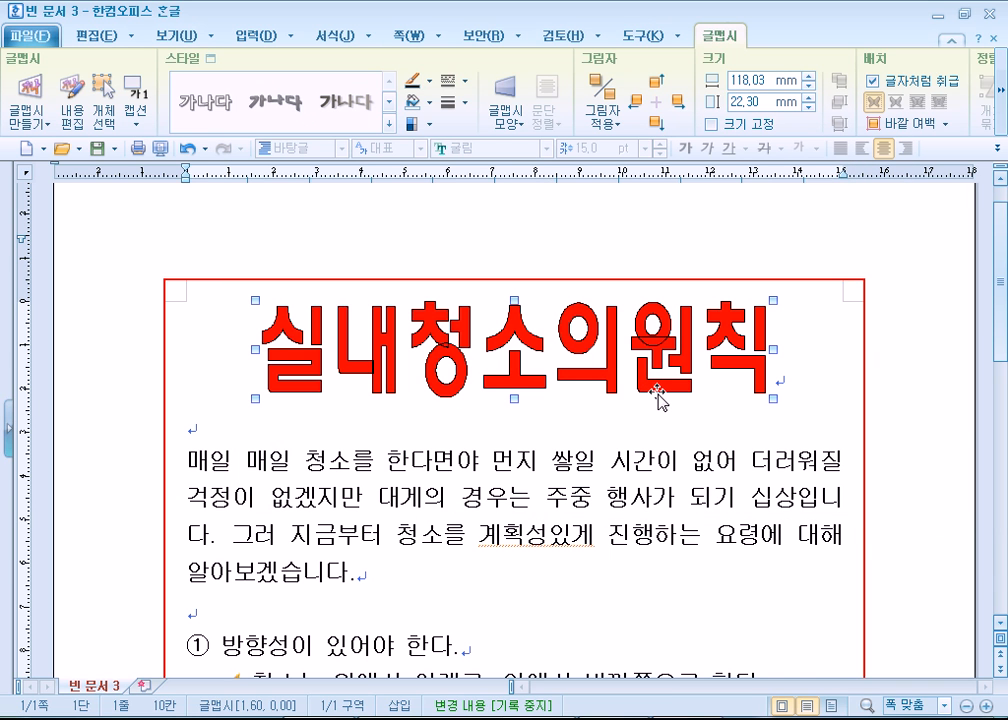
Turn on a grey drop shadow for the title and try a down-right offset
double_click(533, 343)
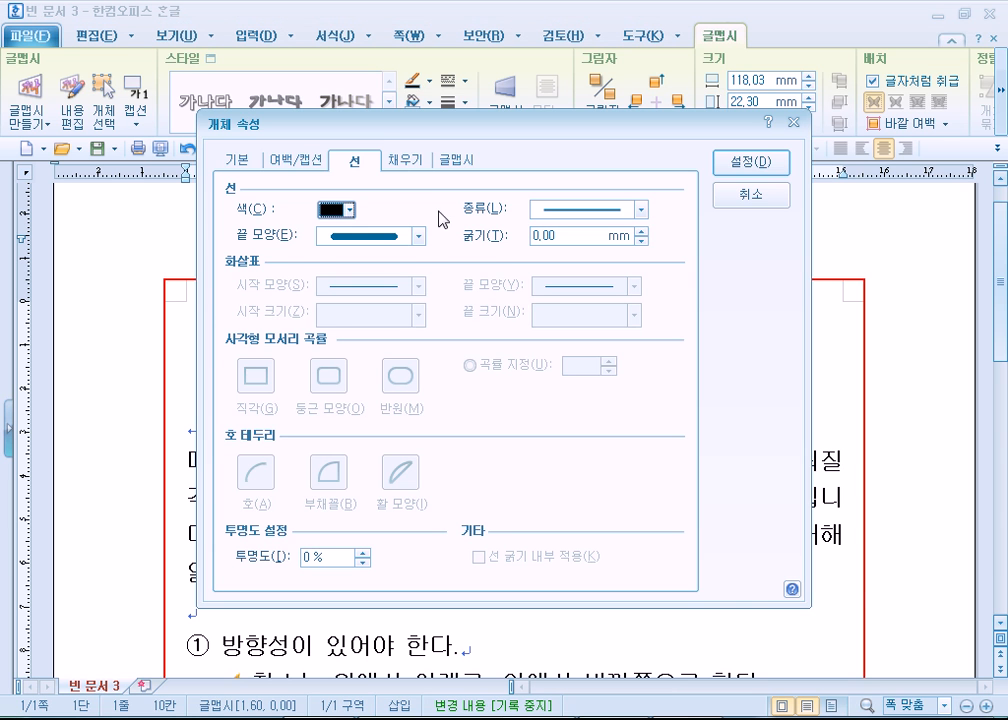
left_click_drag(376, 135, 639, 23)
left_click(788, 91)
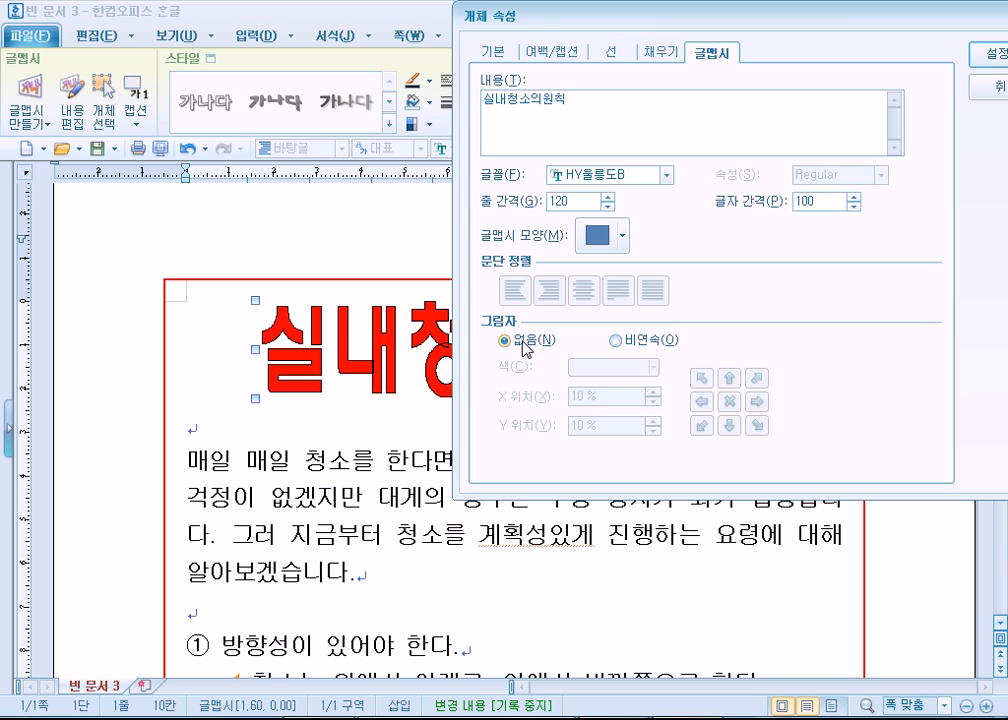
left_click(632, 345)
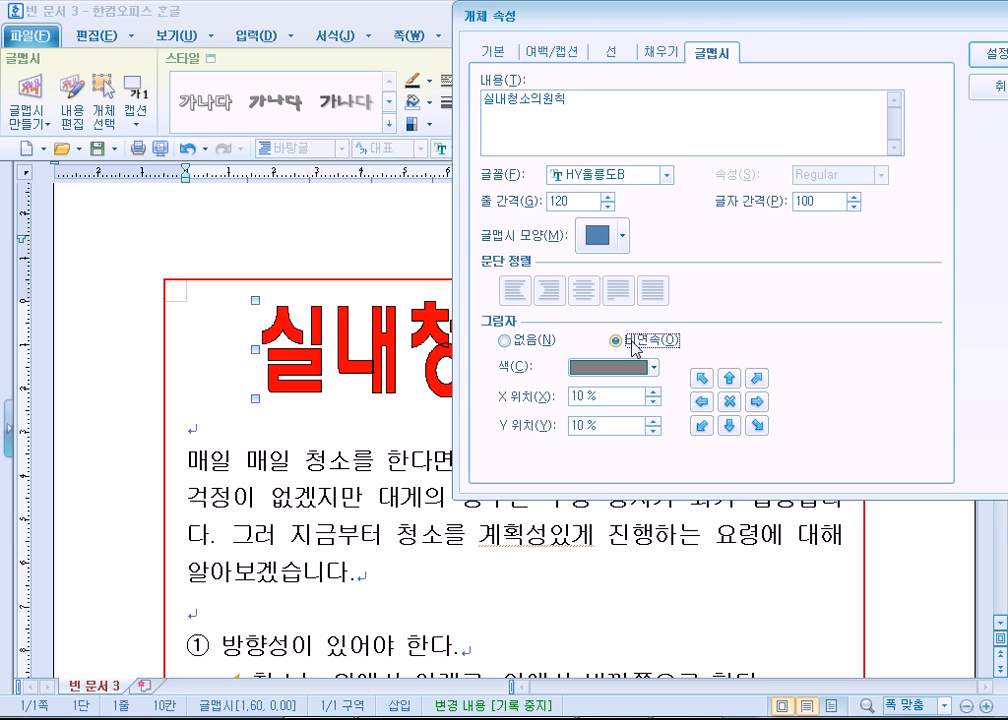
left_click(729, 401)
left_click(759, 428)
left_click(760, 428)
left_click(761, 428)
left_click(760, 428)
left_click(760, 428)
left_click(760, 428)
left_click(760, 428)
left_click(760, 428)
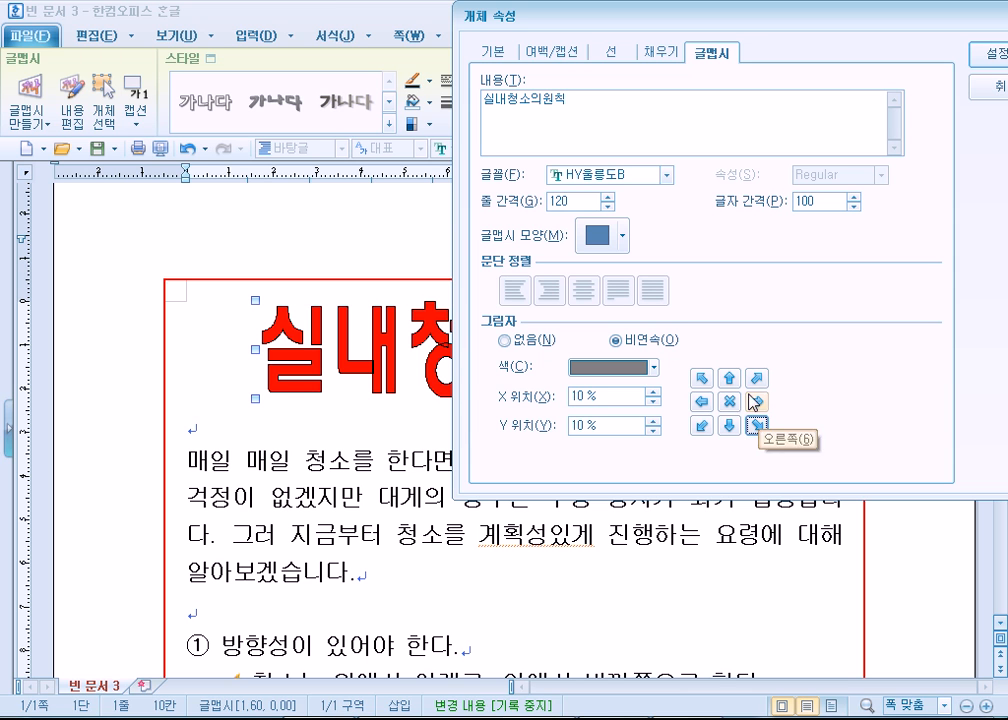
Reset the shadow offset and set it to 10% to the right, then apply
left_click(733, 398)
left_click(758, 401)
left_click(758, 401)
left_click(758, 401)
left_click(758, 401)
left_click(758, 401)
left_click(758, 401)
left_click(758, 401)
left_click(759, 401)
left_click(759, 401)
left_click(703, 401)
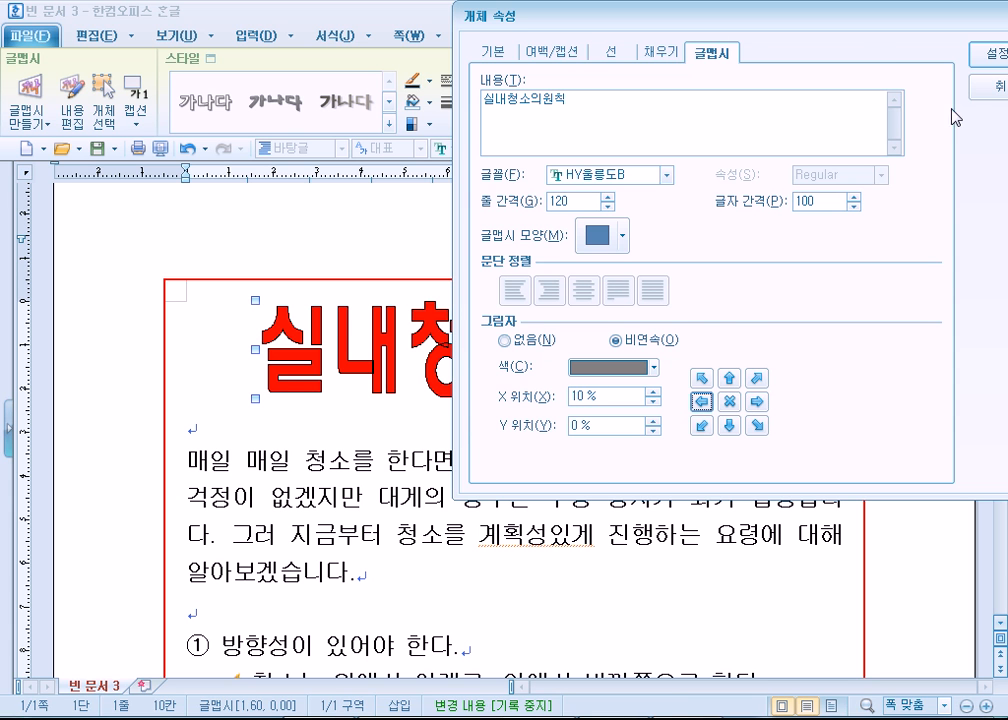
left_click(988, 55)
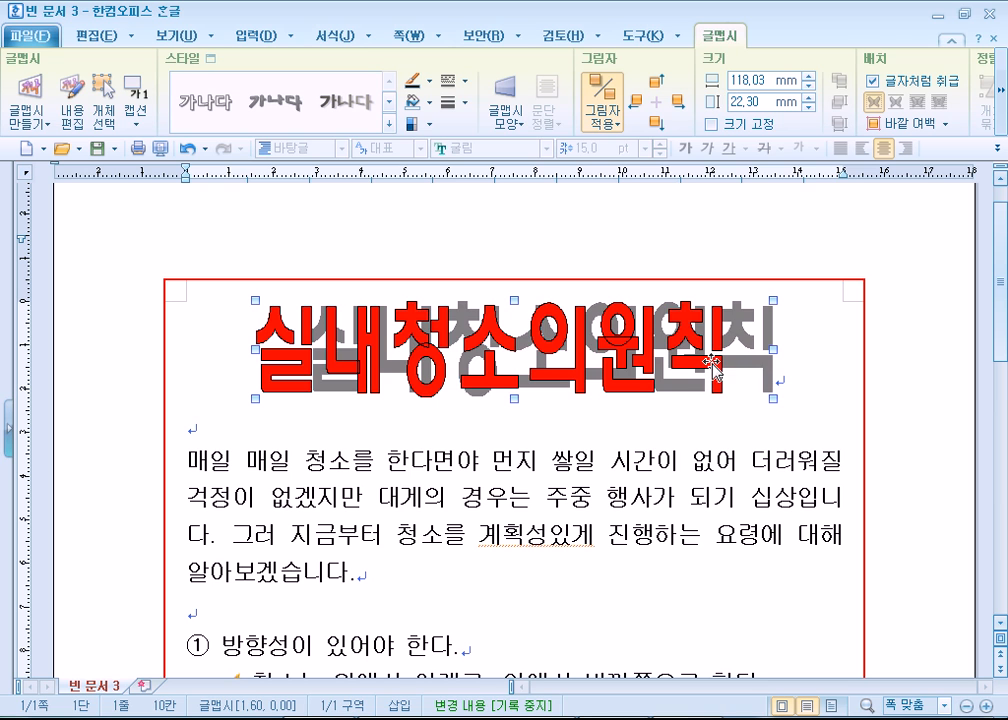
double_click(606, 303)
Reduce the title shadow's horizontal offset to 1%
left_click(452, 511)
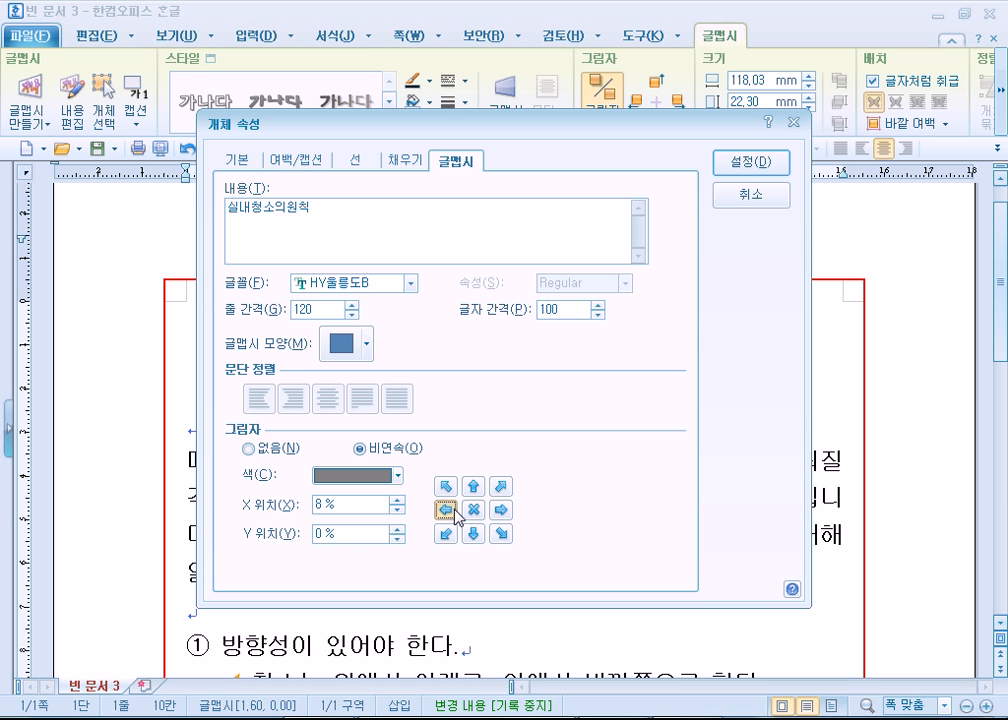
left_click(452, 511)
left_click(750, 161)
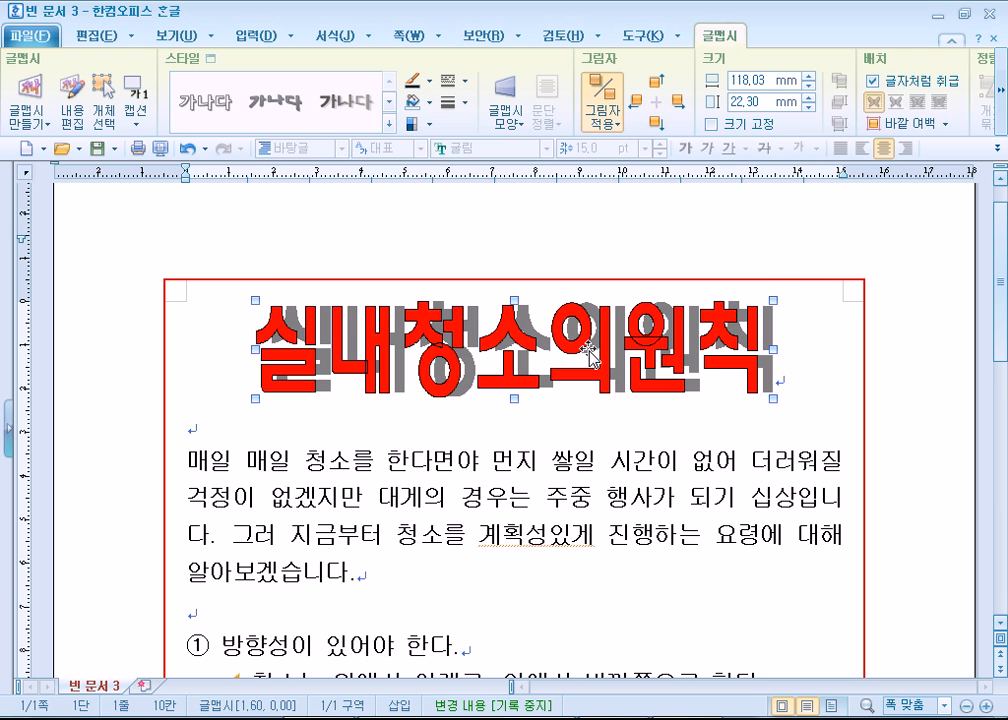
double_click(592, 355)
left_click(446, 509)
left_click(446, 509)
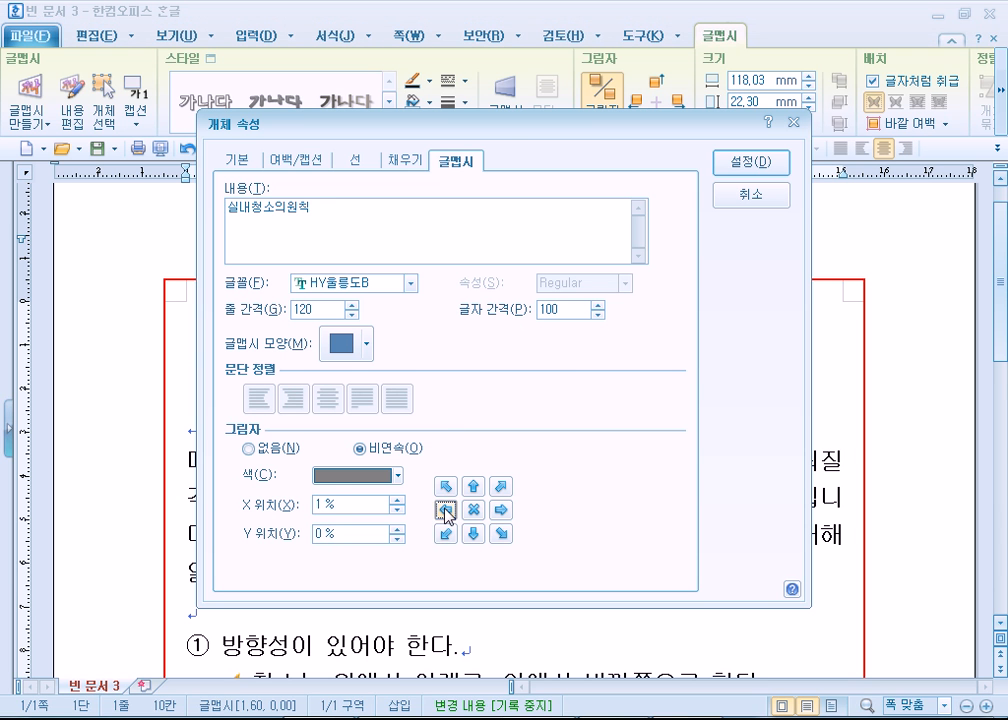
left_click(762, 163)
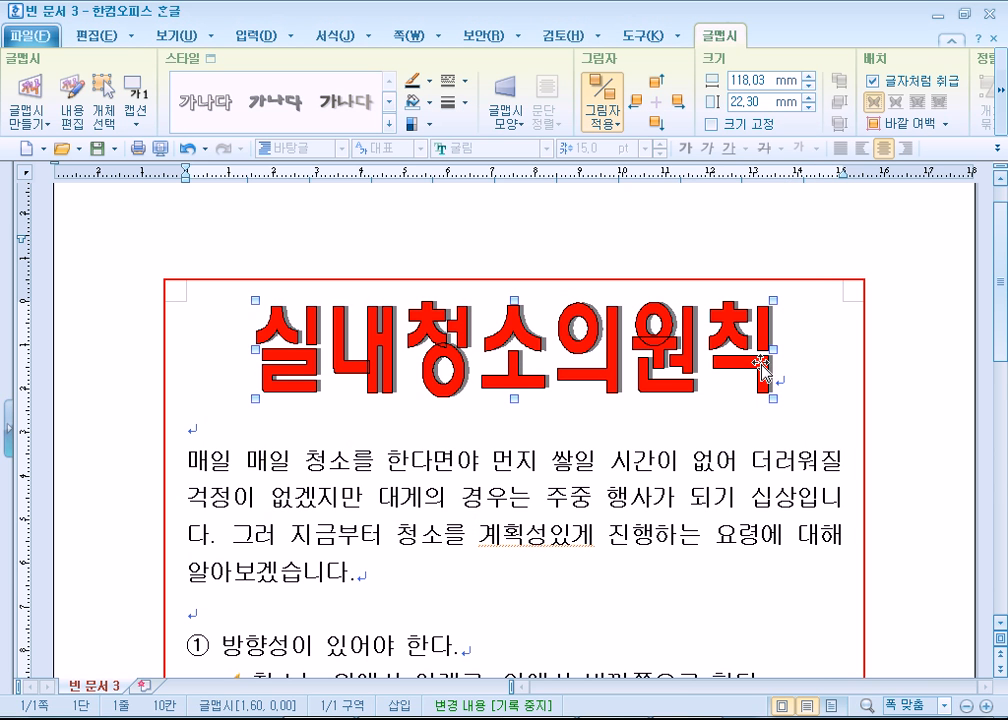
Lower the shadow's vertical offset step by step to 5% and apply it
double_click(622, 352)
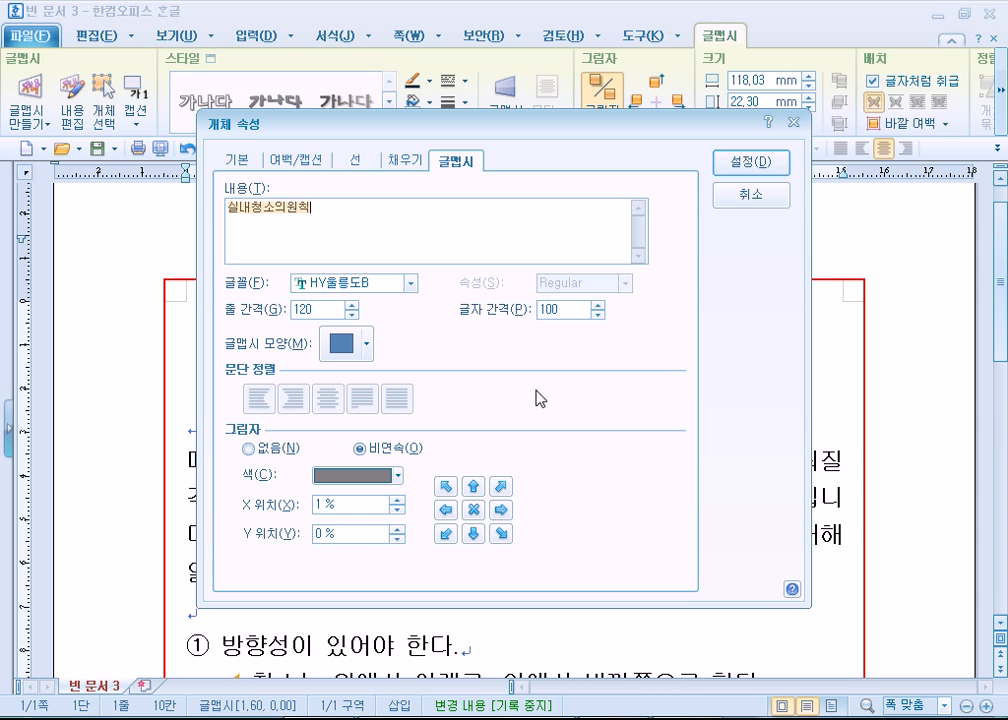
left_click(473, 535)
left_click(748, 162)
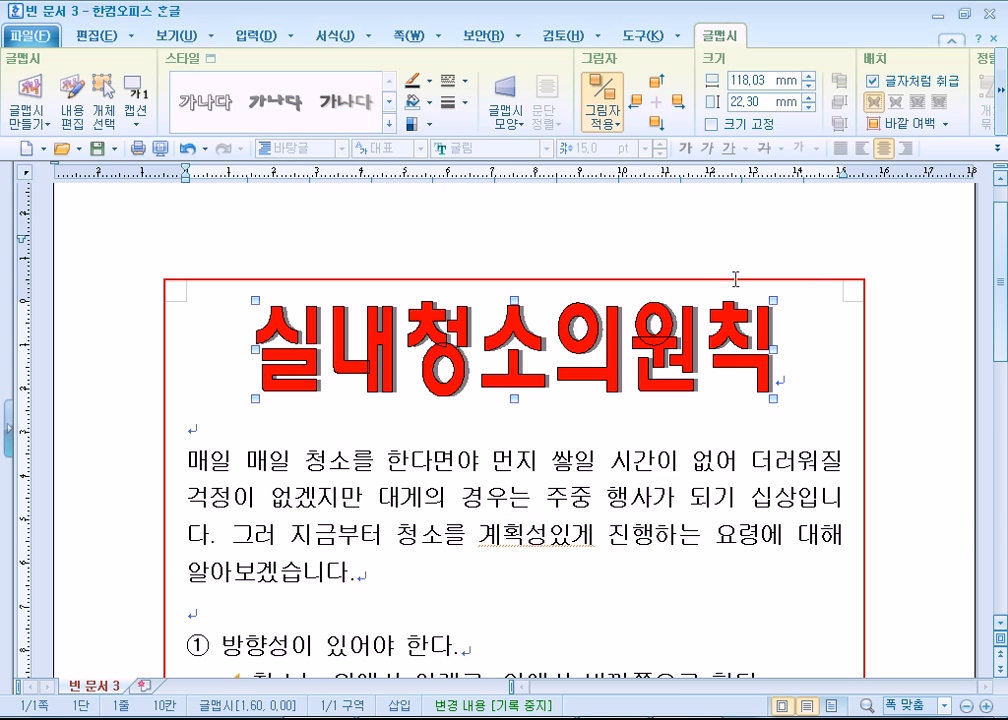
left_click(809, 406)
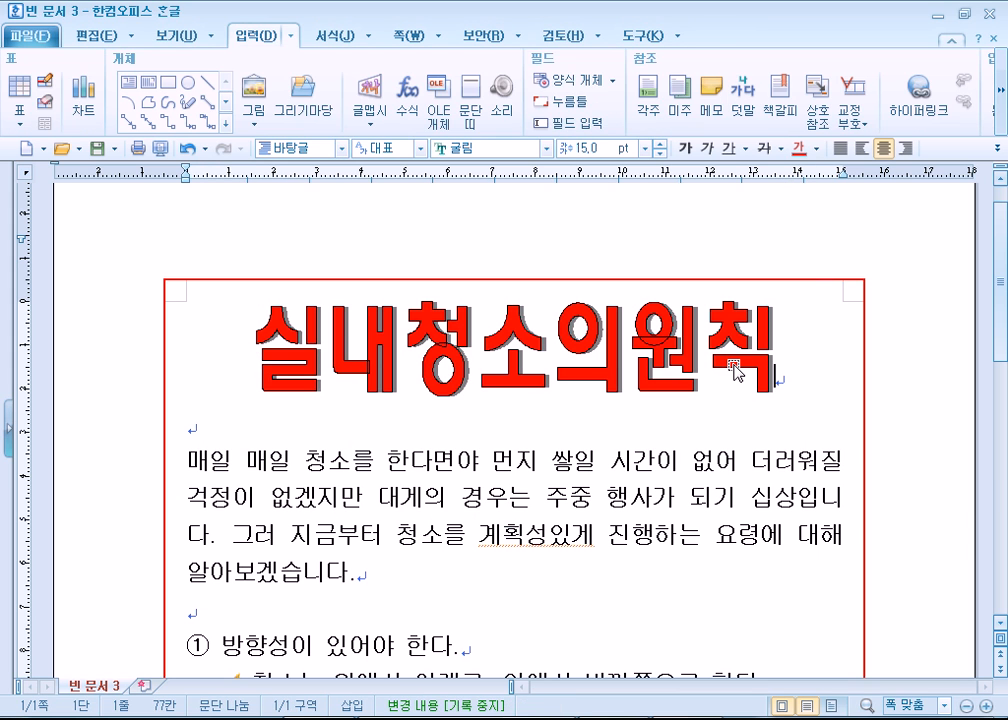
double_click(738, 367)
left_click(474, 534)
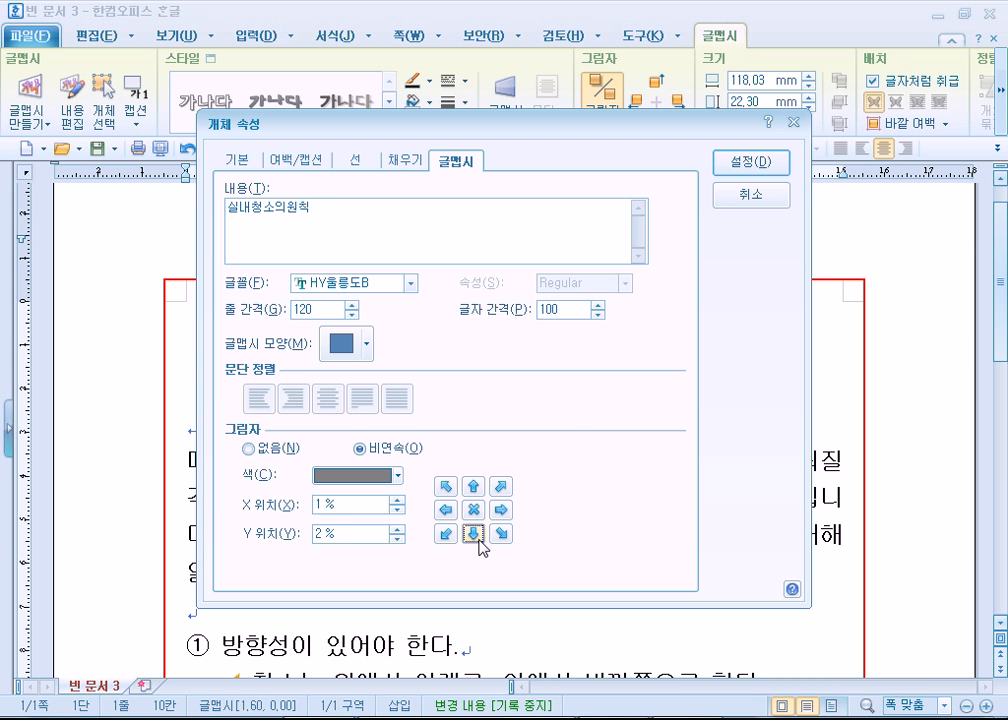
left_click(740, 166)
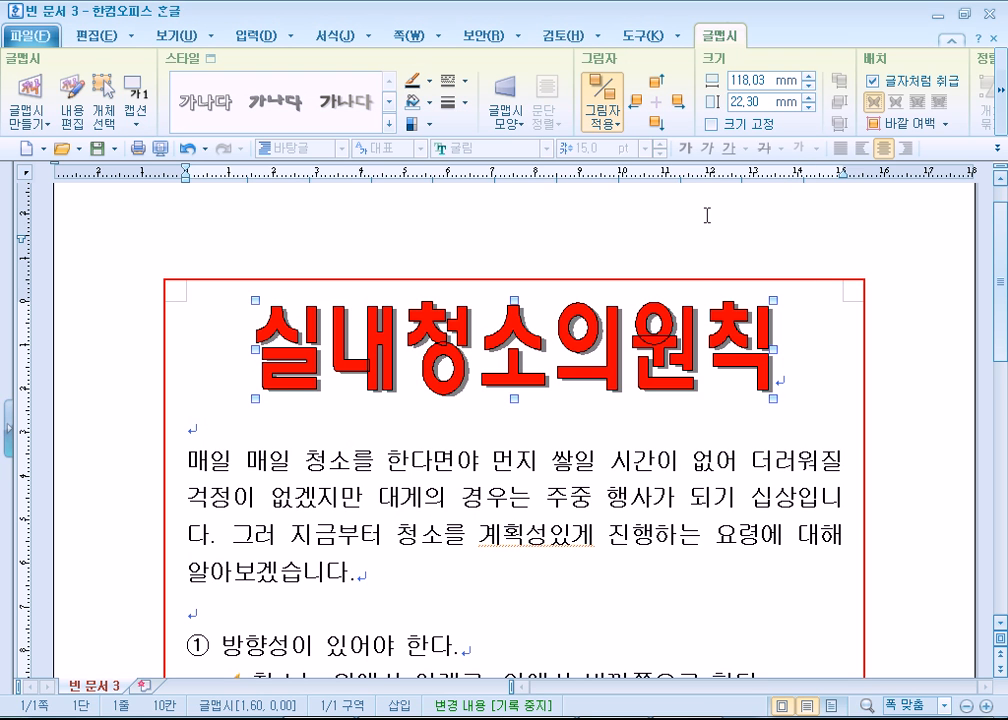
double_click(703, 343)
left_click_drag(472, 147, 668, 14)
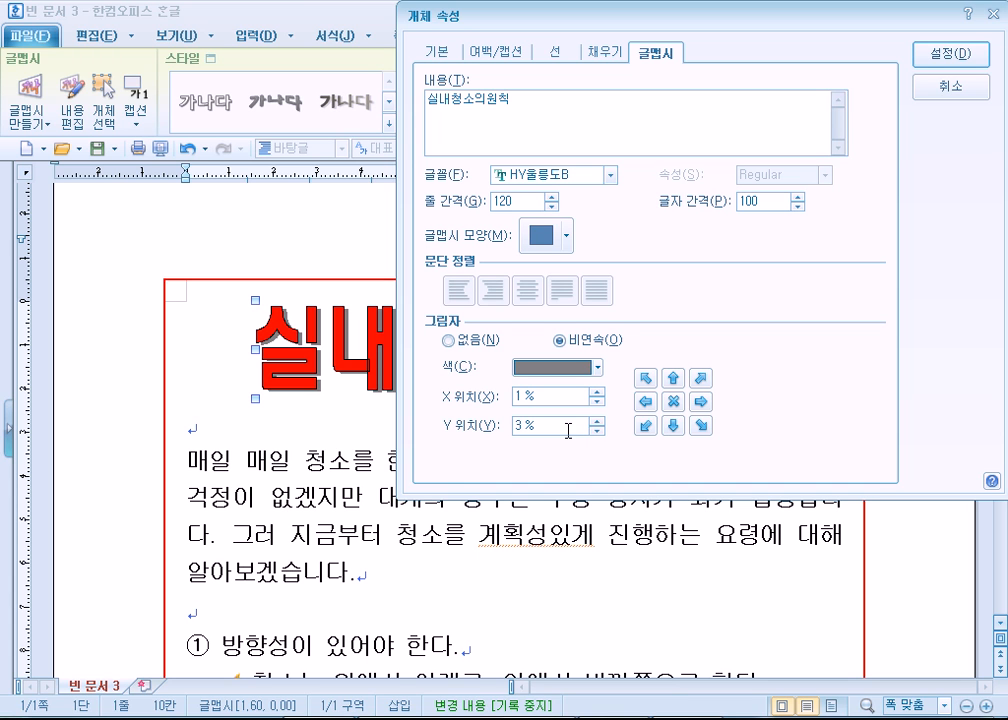
left_click(673, 425)
left_click(928, 52)
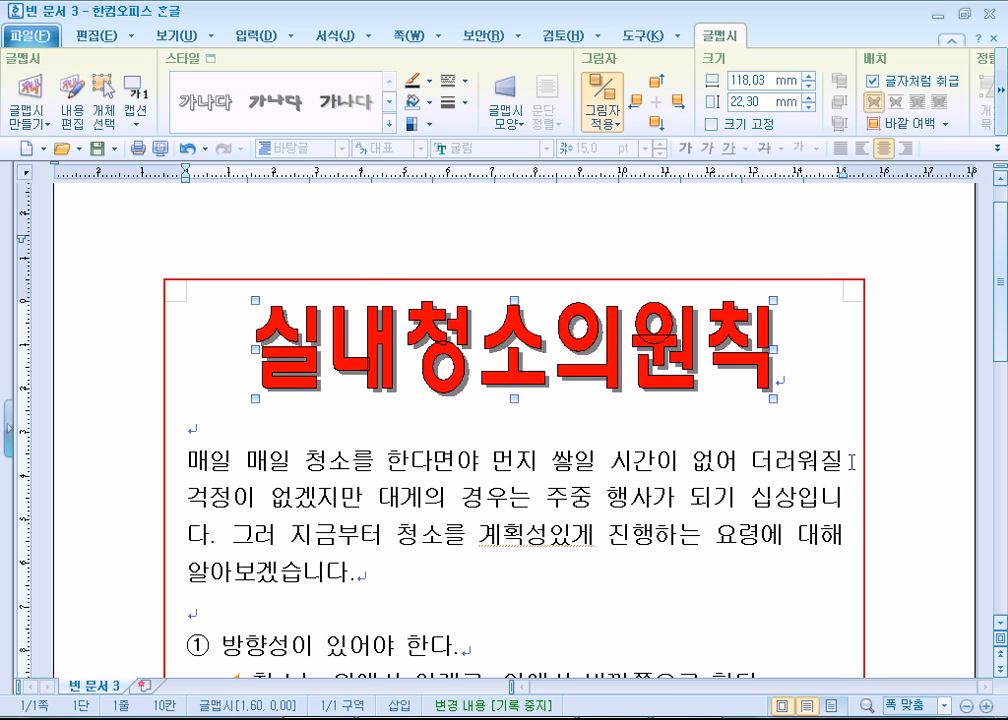
Centre the title's grey shadow, offset it 1% to the right, and apply it
double_click(743, 355)
left_click(475, 509)
left_click(501, 509)
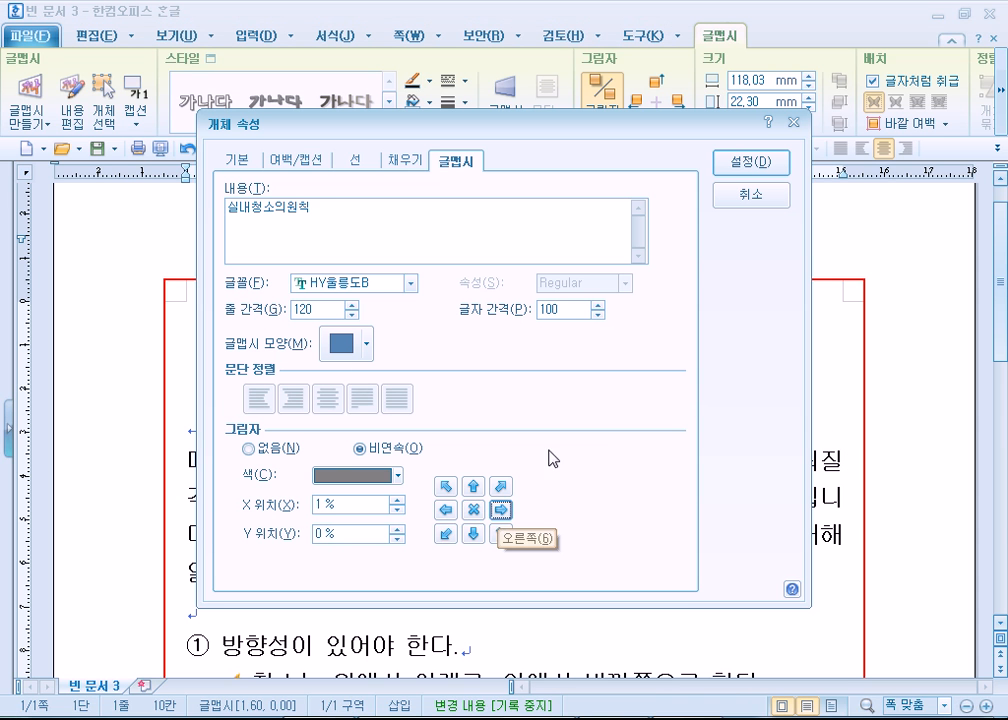
left_click(729, 166)
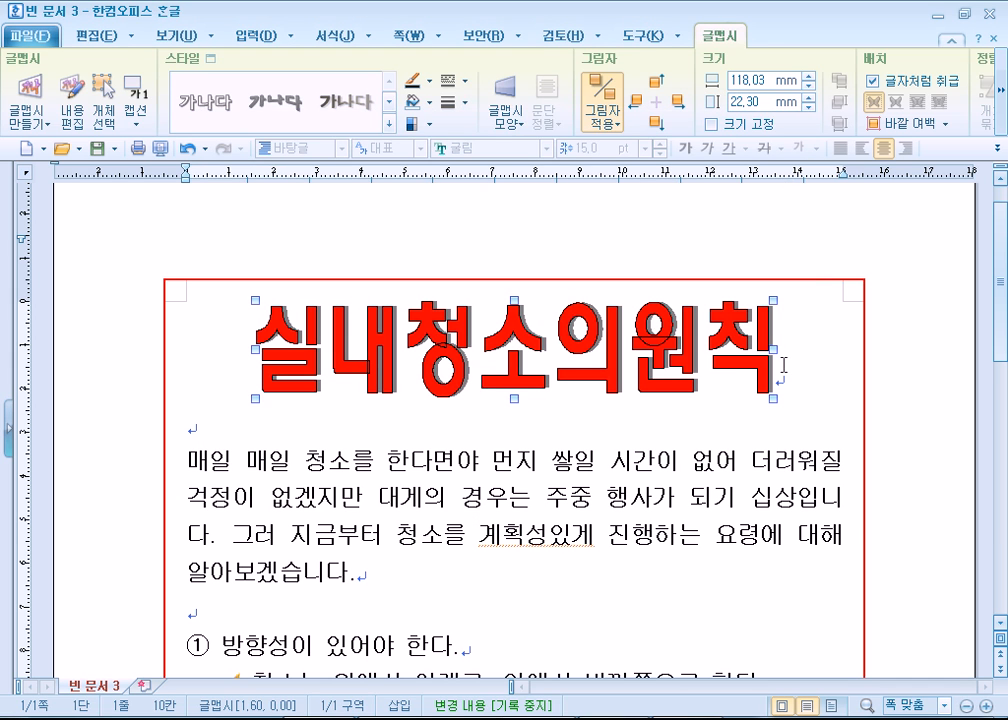
left_click(822, 376)
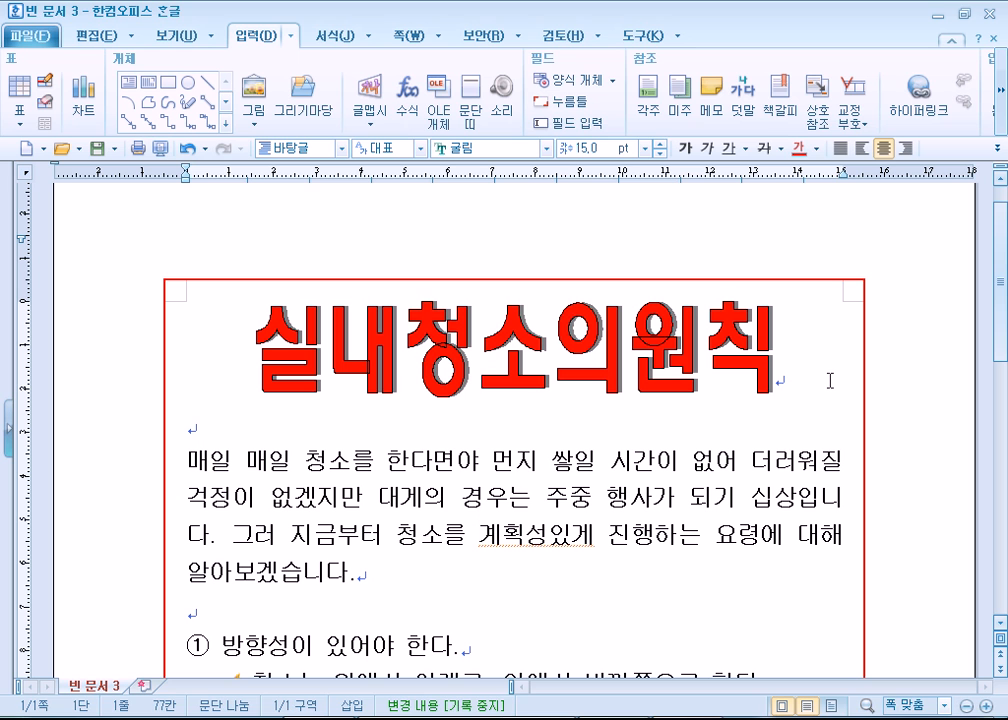
Reapply the shadow at X=1%, Y=0% after previewing it behind the title
double_click(731, 382)
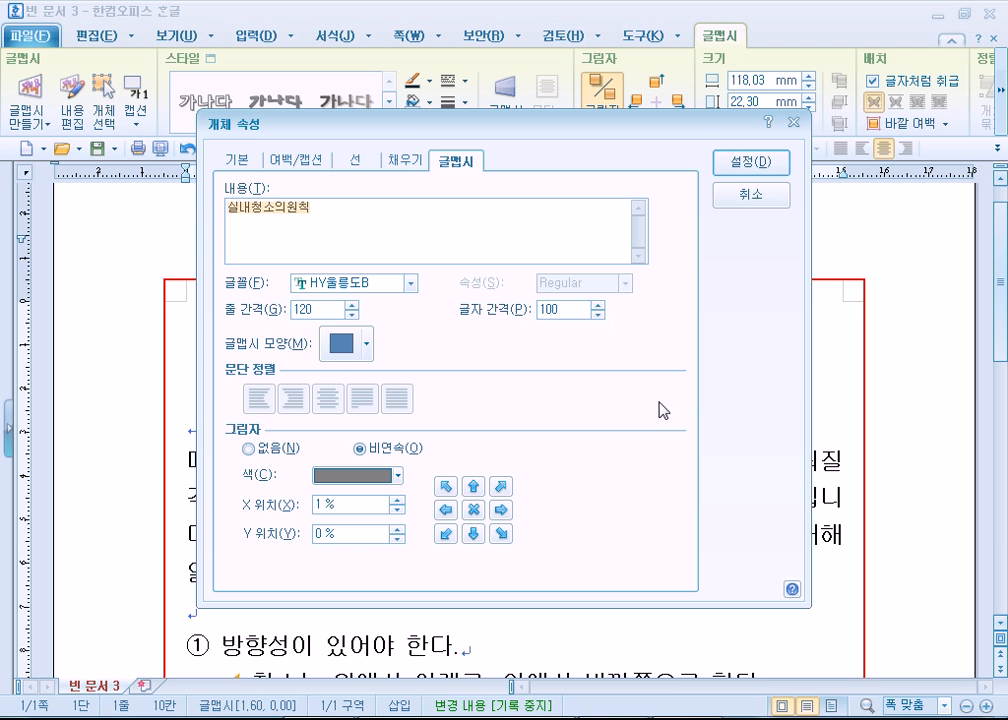
left_click(474, 514)
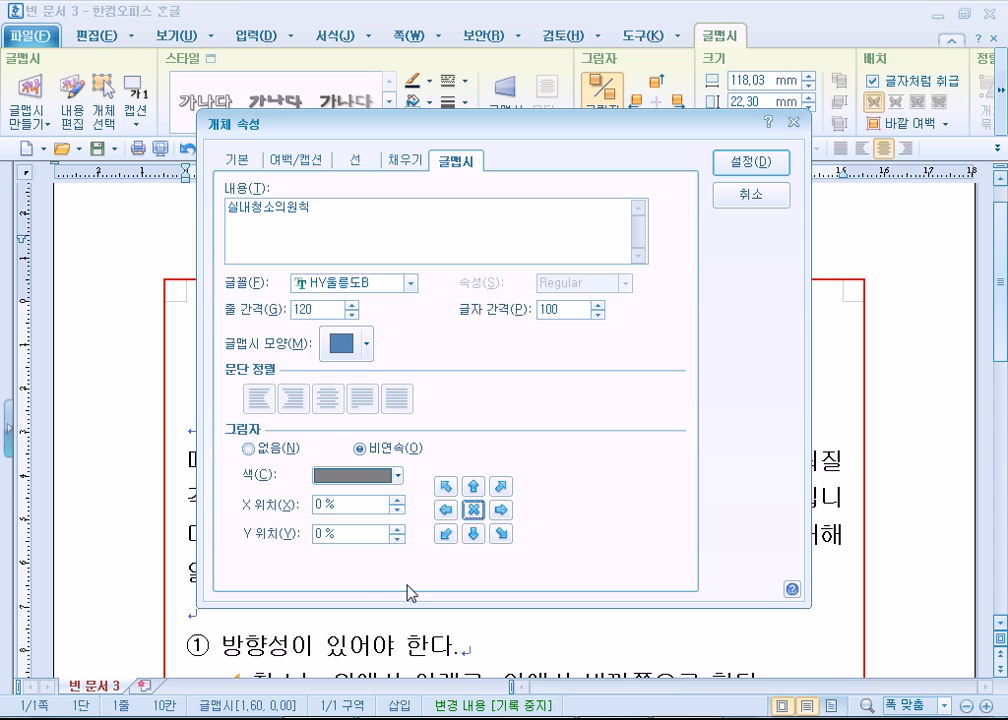
left_click(499, 510)
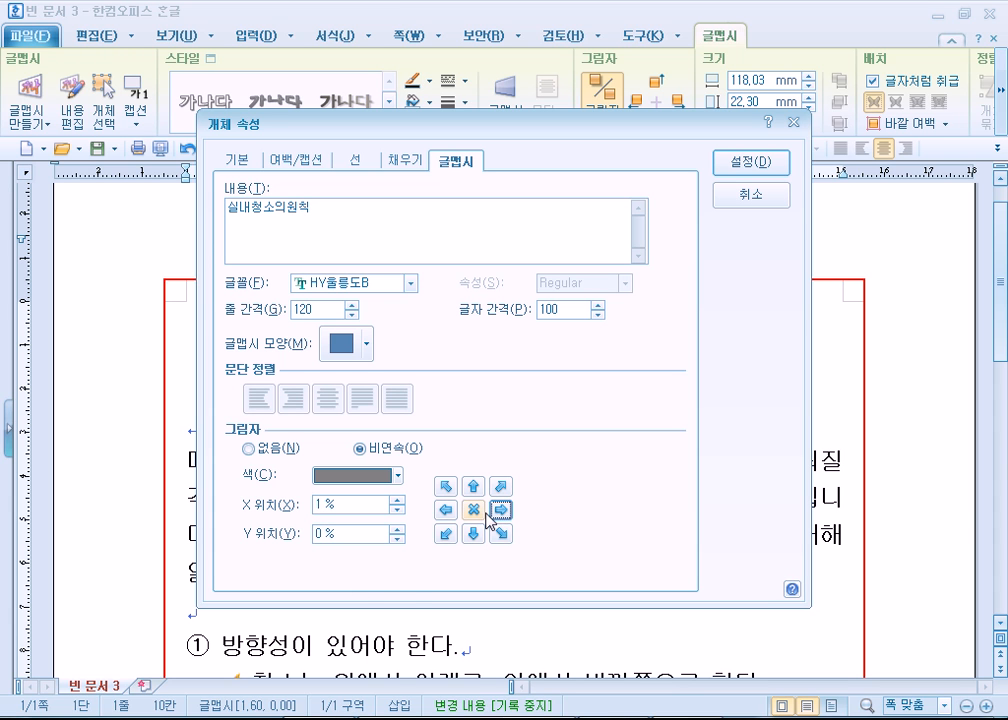
left_click_drag(630, 130, 509, 25)
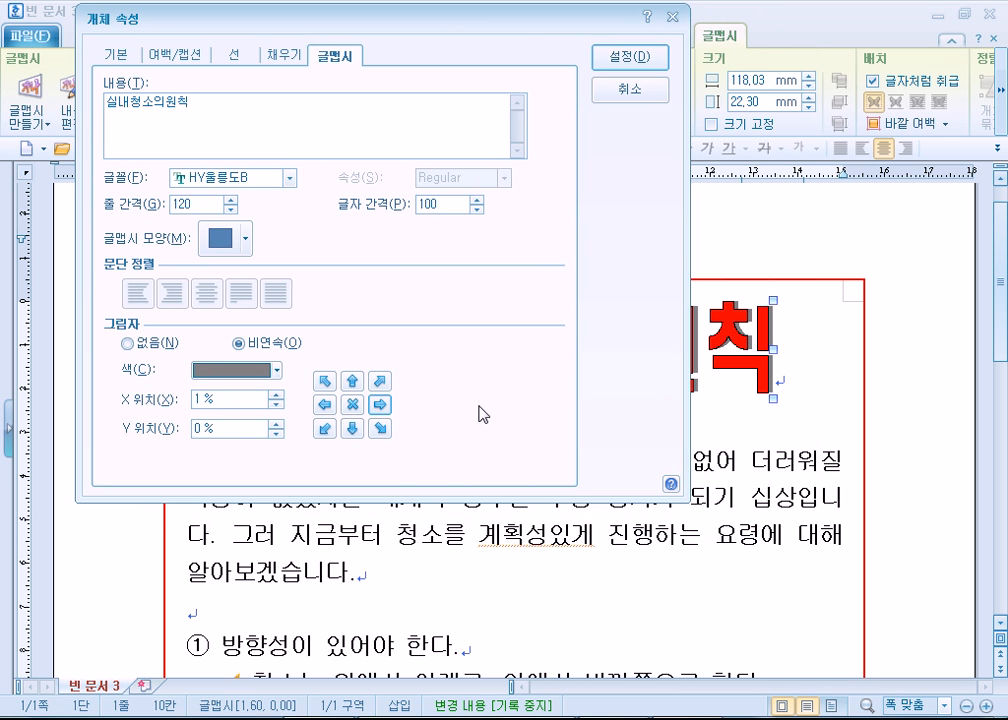
left_click(630, 57)
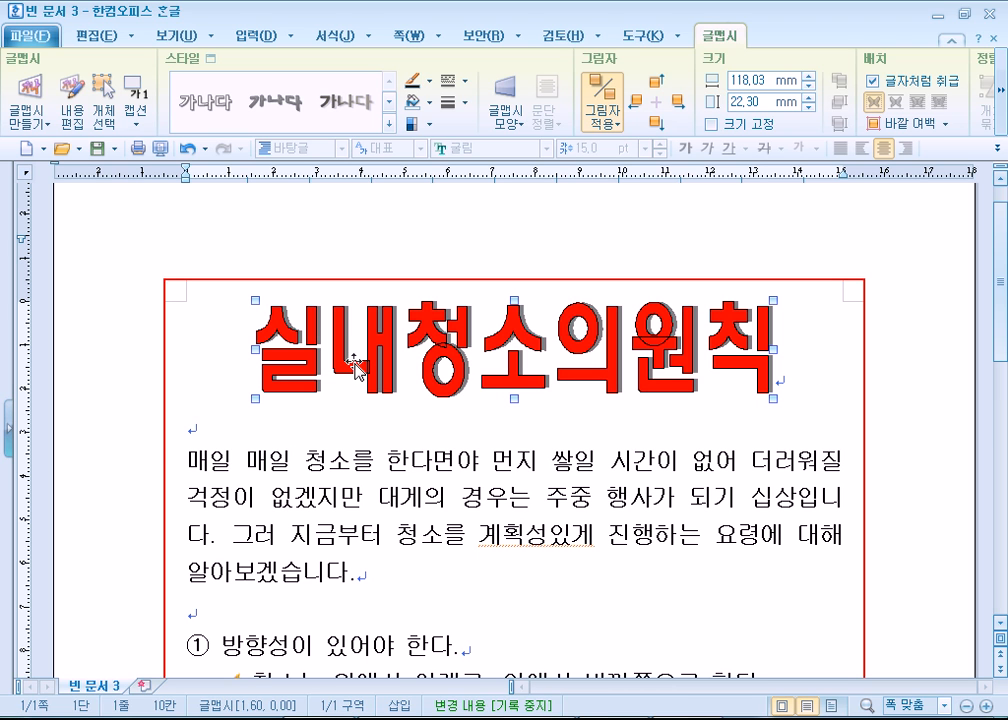
Stretch the WordArt title's sides outward to a width of 136.10 mm
left_click_drag(773, 349, 826, 342)
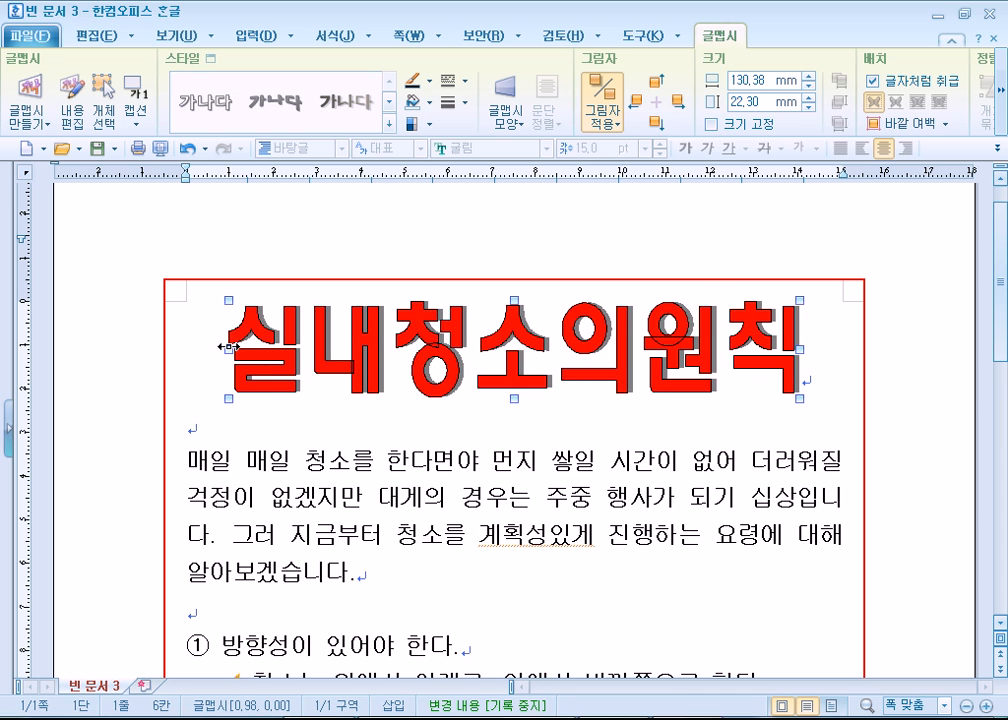
left_click_drag(216, 347, 191, 347)
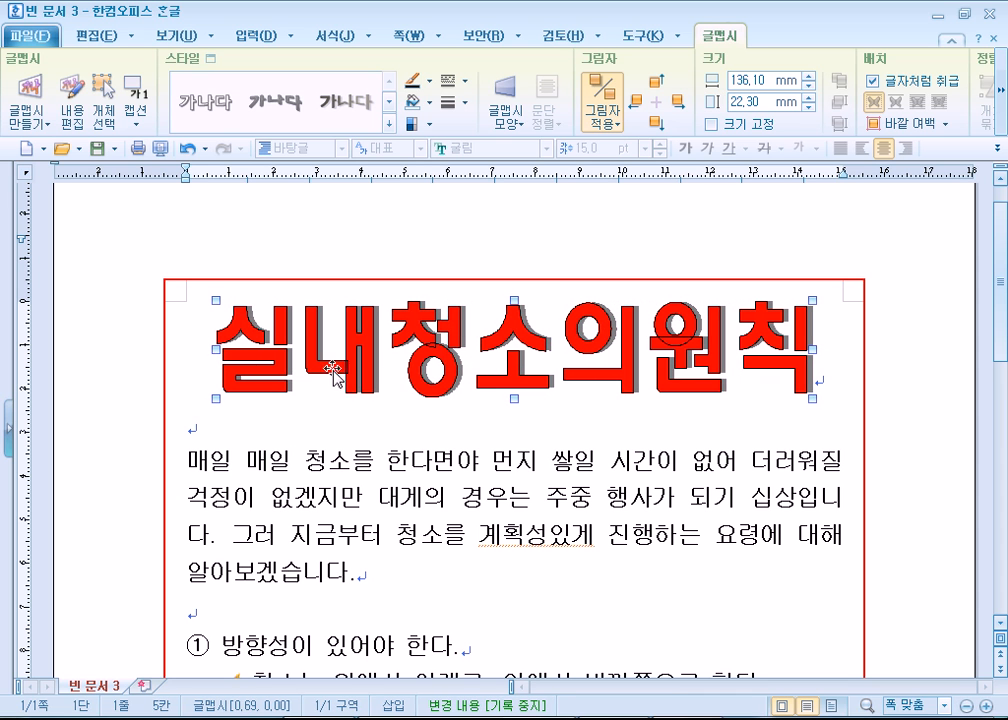
left_click(219, 476)
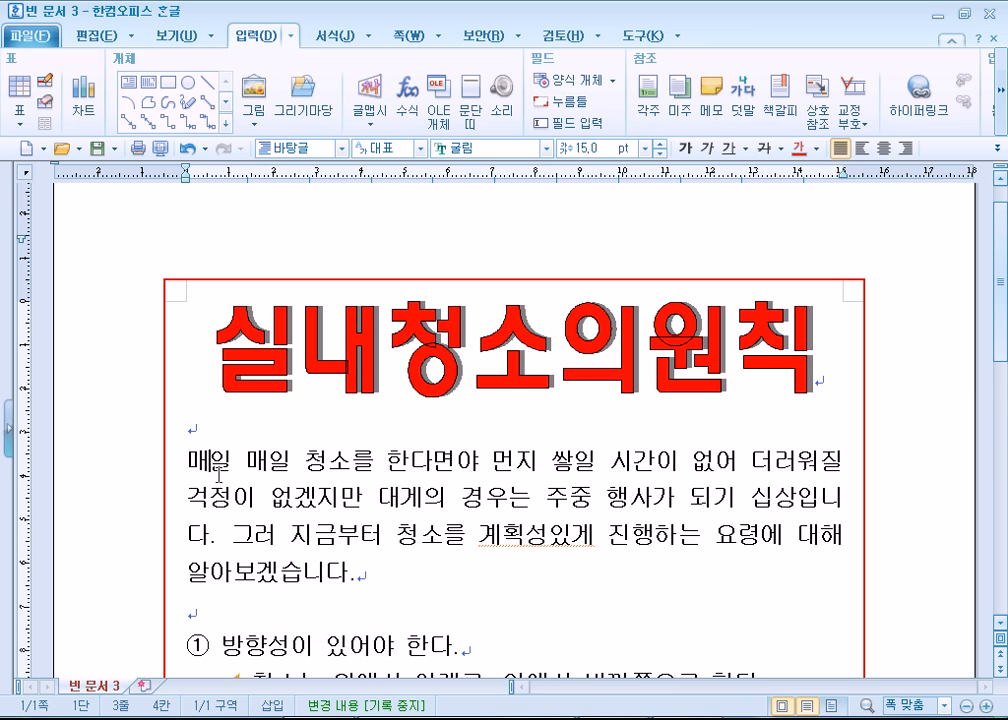
Keep the title's 글자처럼 취급 option checked on the 기본 tab and confirm its properties
double_click(340, 388)
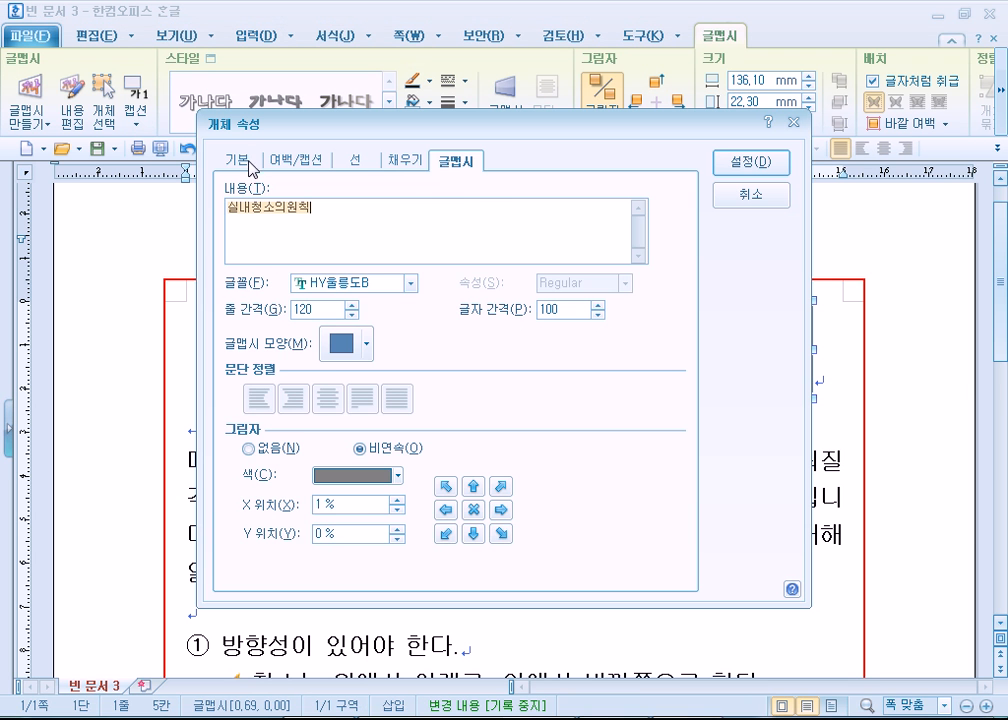
left_click(240, 162)
left_click(273, 282)
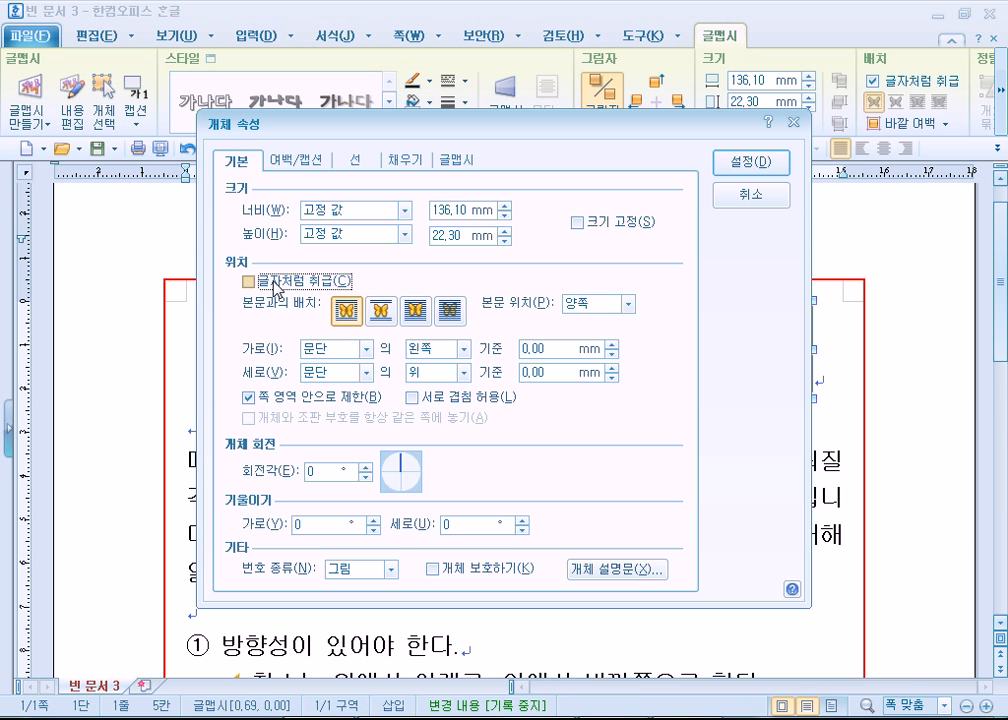
left_click(273, 282)
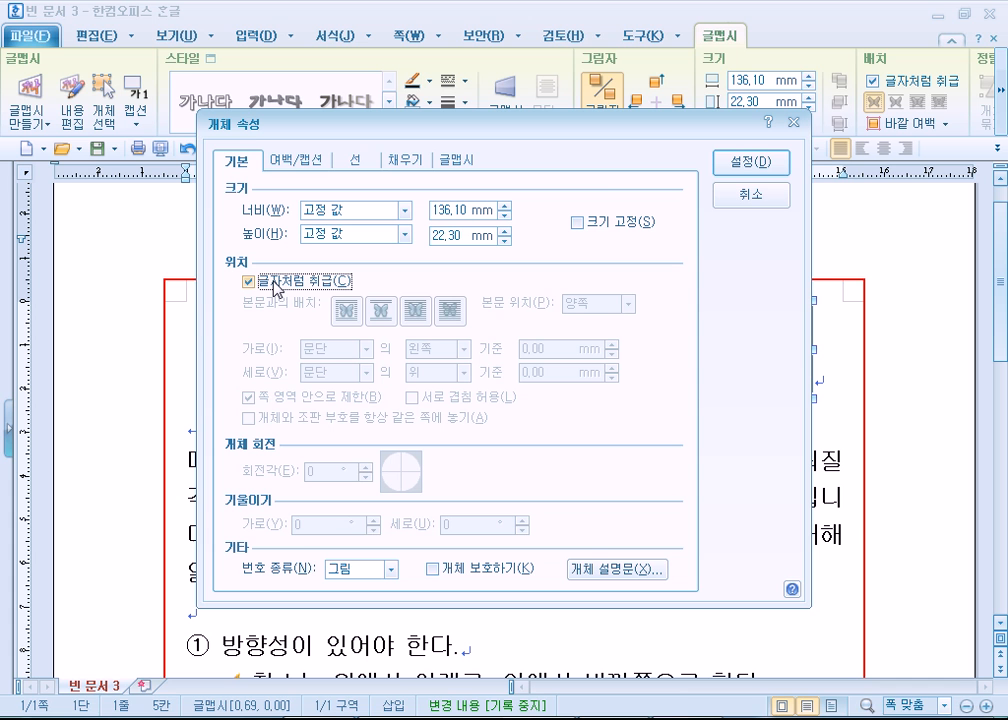
left_click(761, 171)
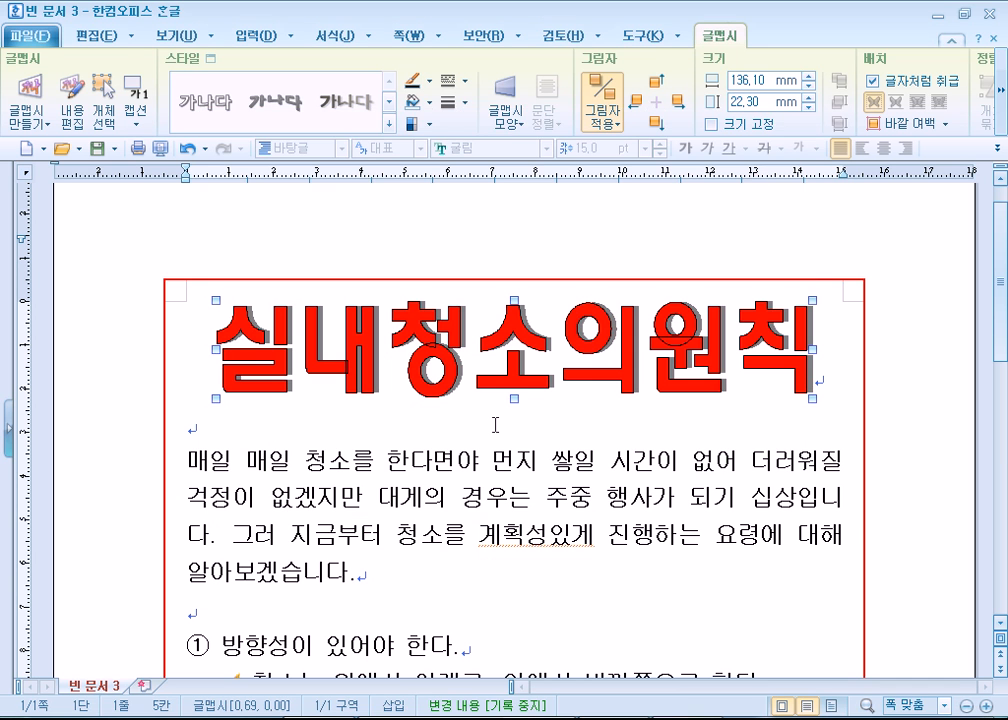
left_click(497, 425)
scroll(497, 425, "down", 3)
scroll(497, 425, "up", 3)
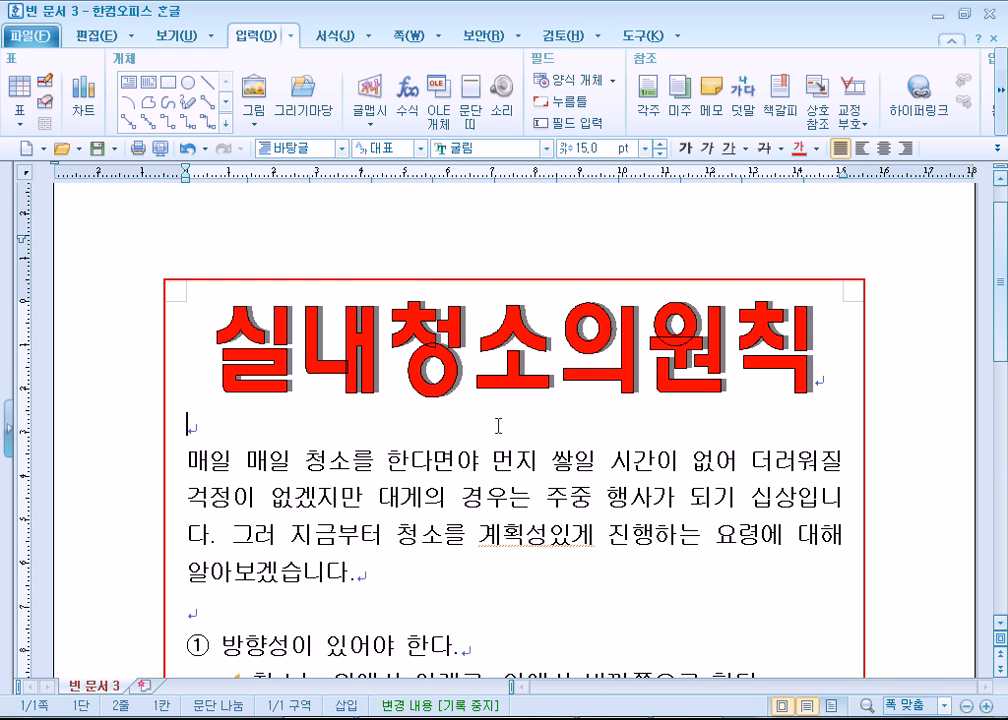